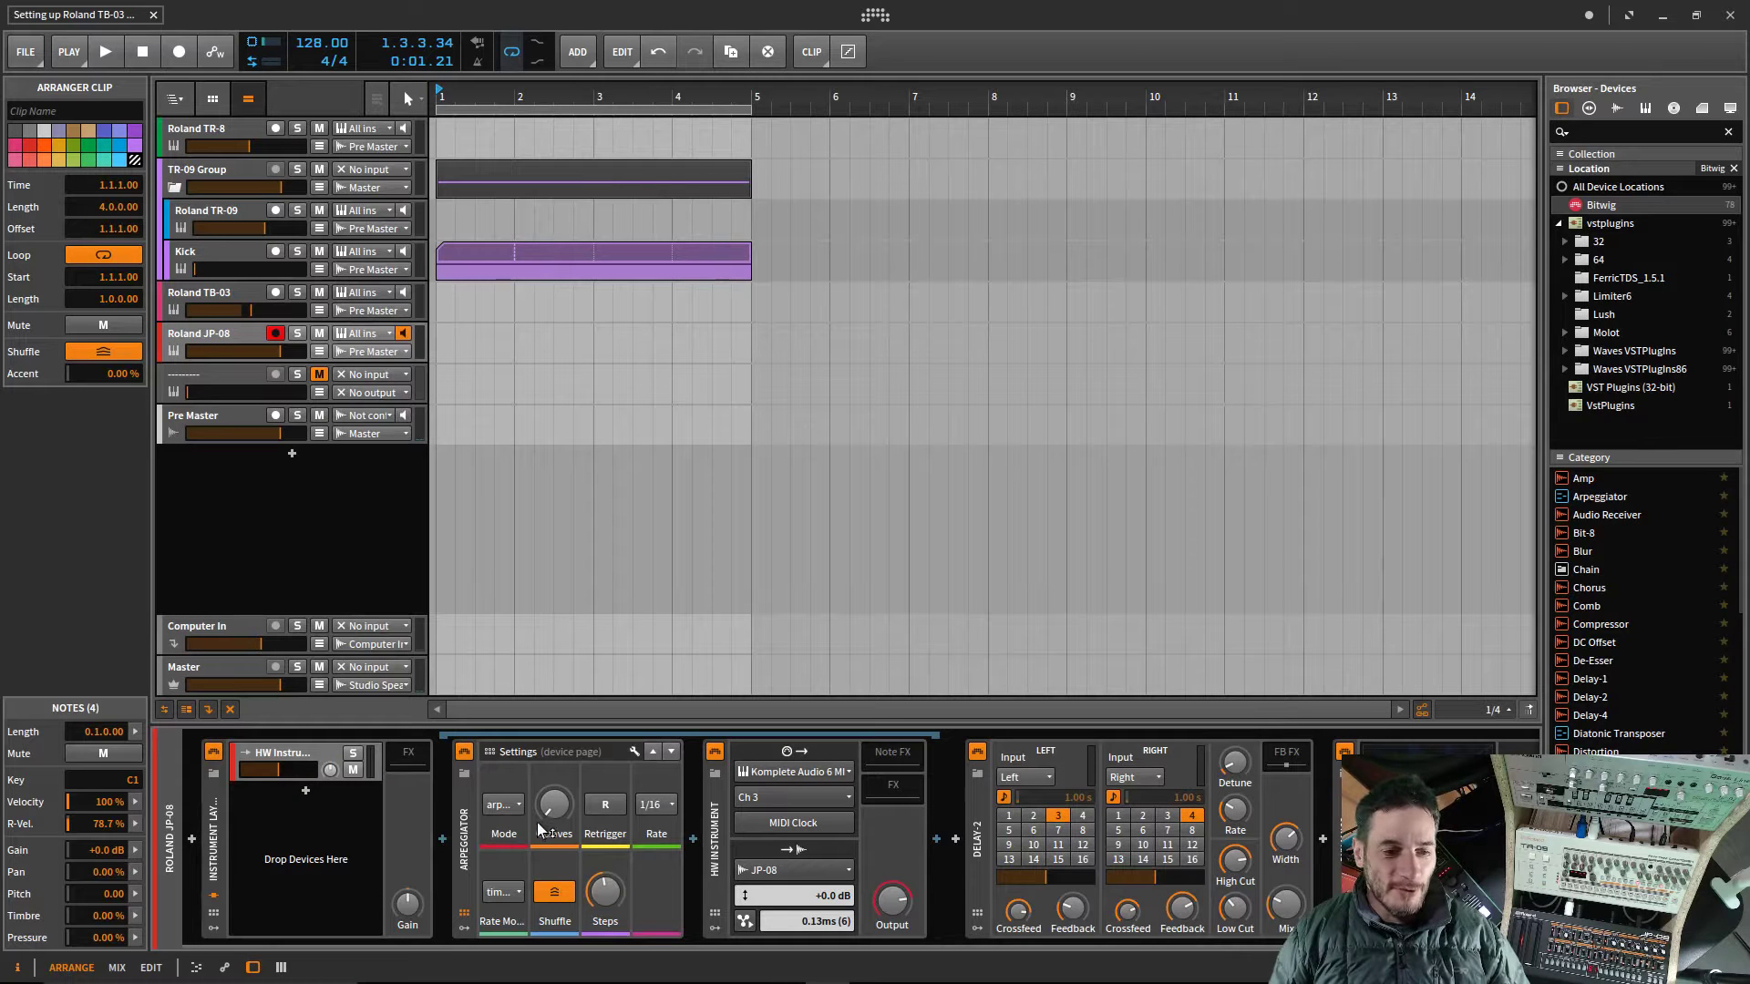
Step: Show the remote controls of the Instrument Layer device on the Roland JP-08 track
left_click(213, 913)
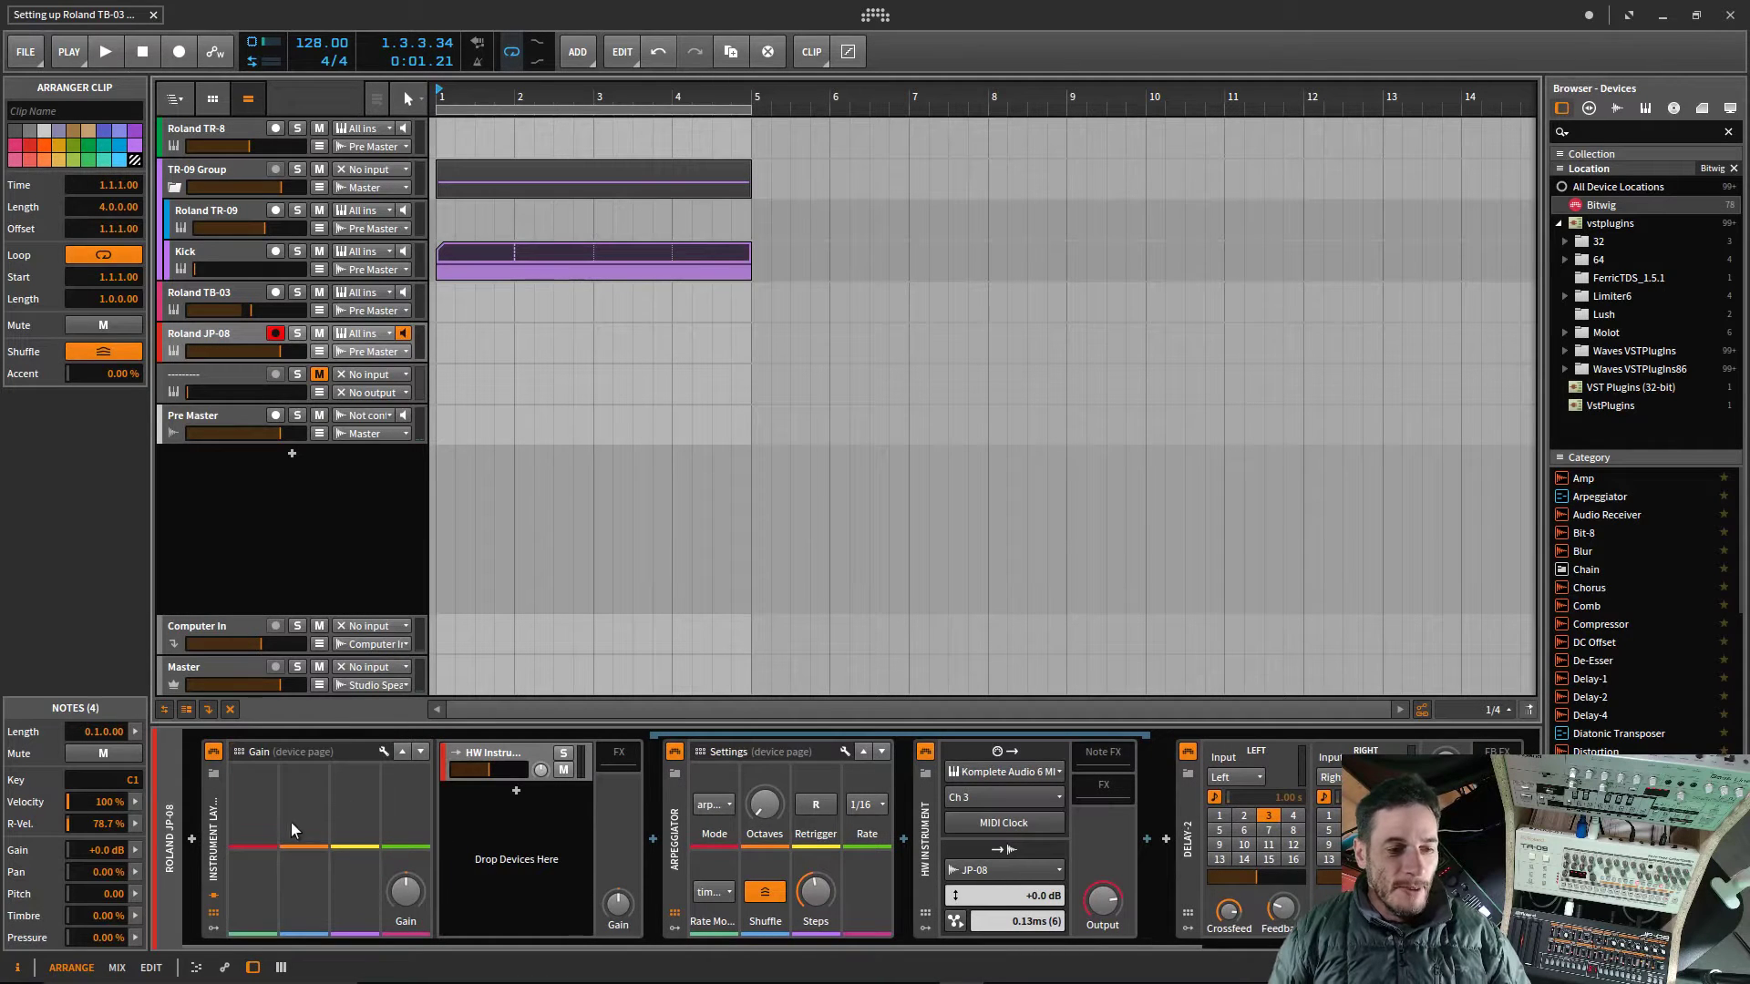
left_click_drag(406, 890, 474, 888)
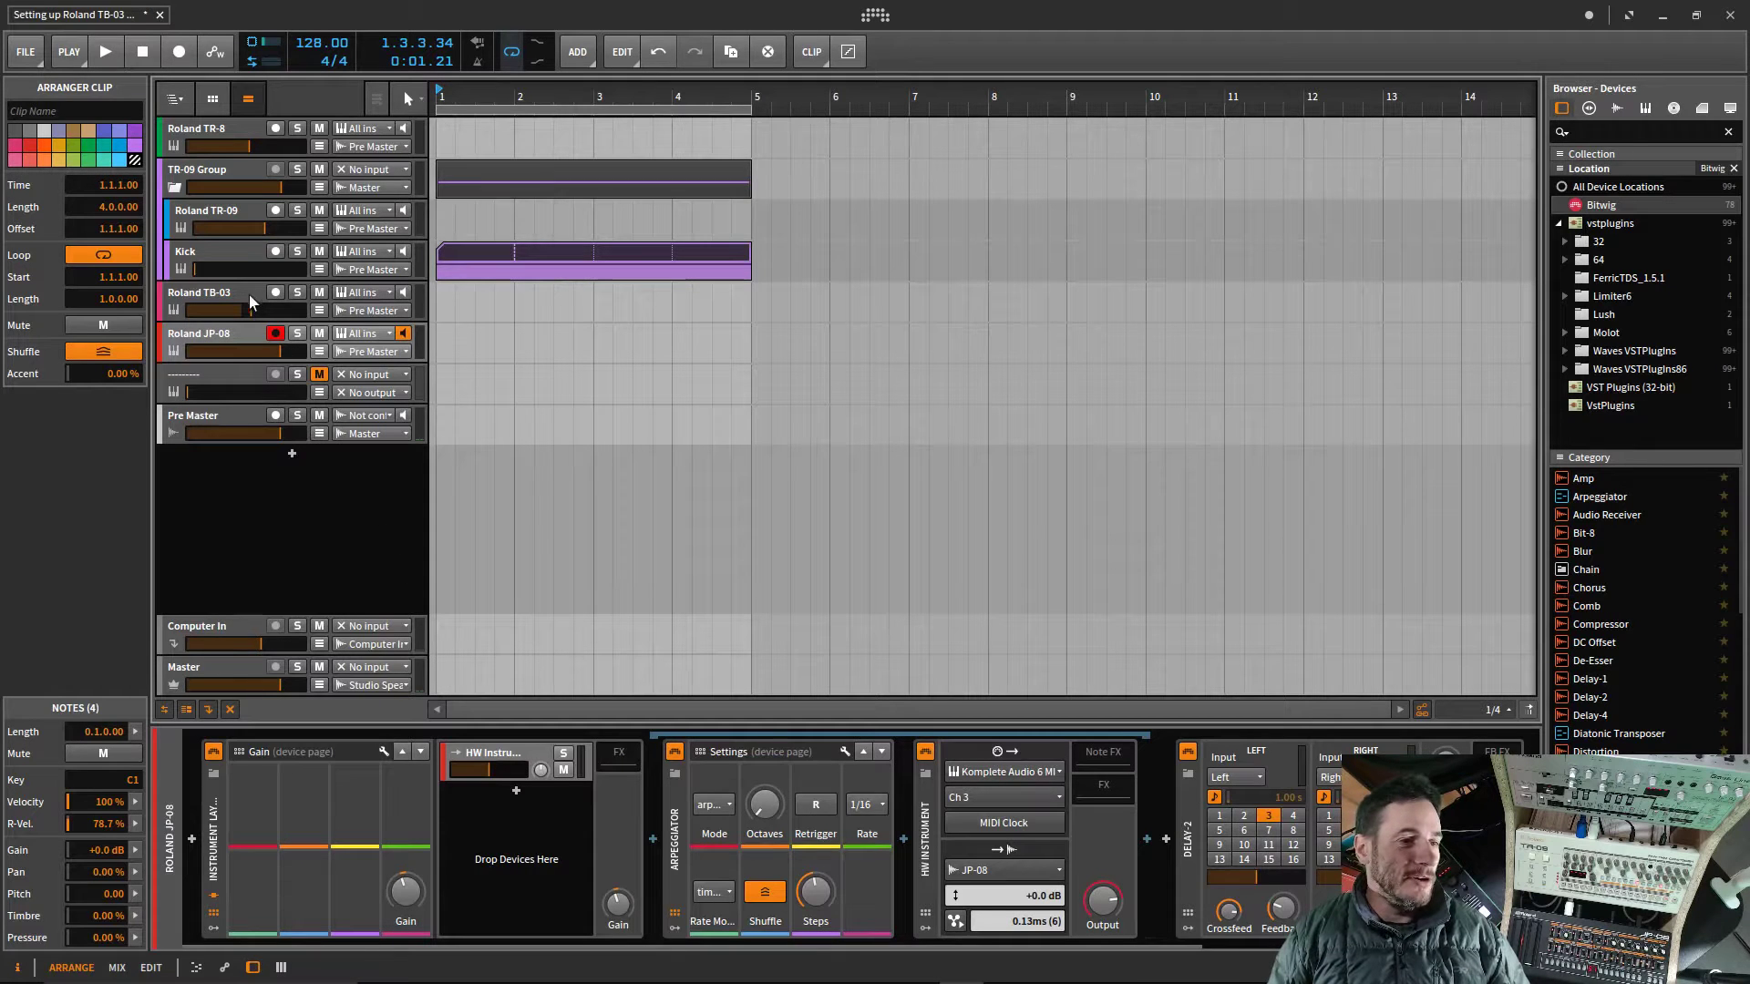
Step: Delete all devices, from Chain through Dynamics, from the Roland TB-03 track's device chain
left_click(206, 309)
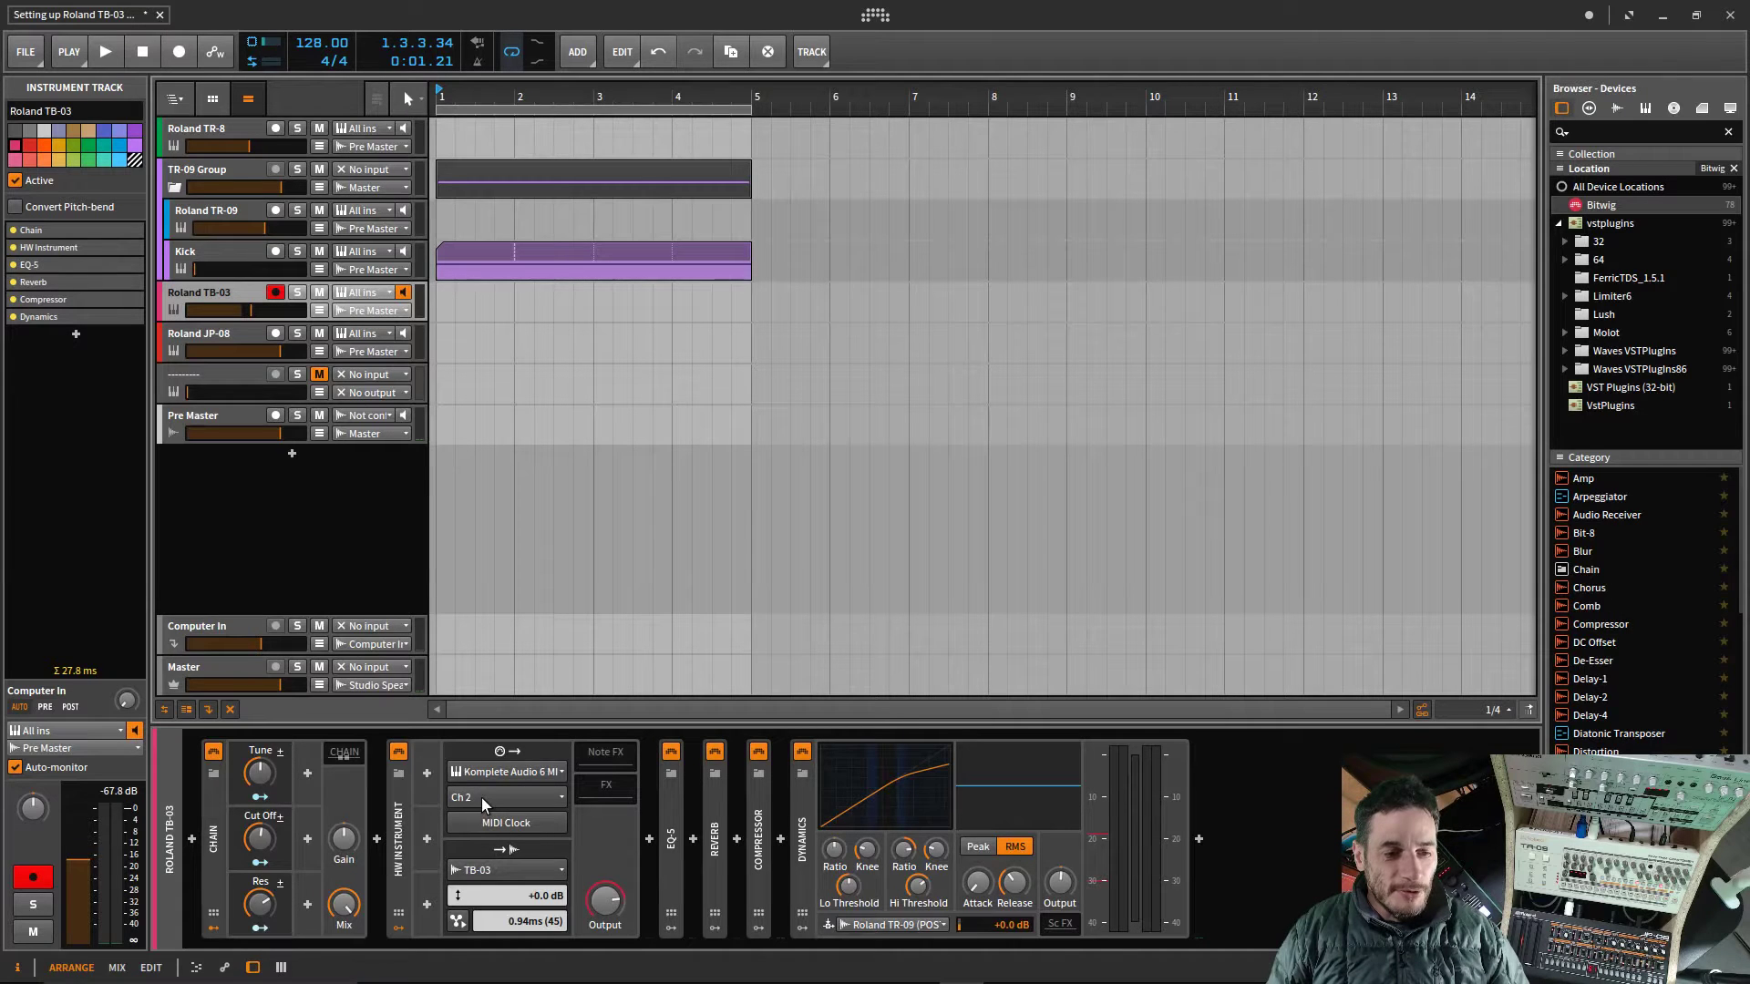
left_click(807, 836)
left_click(217, 907)
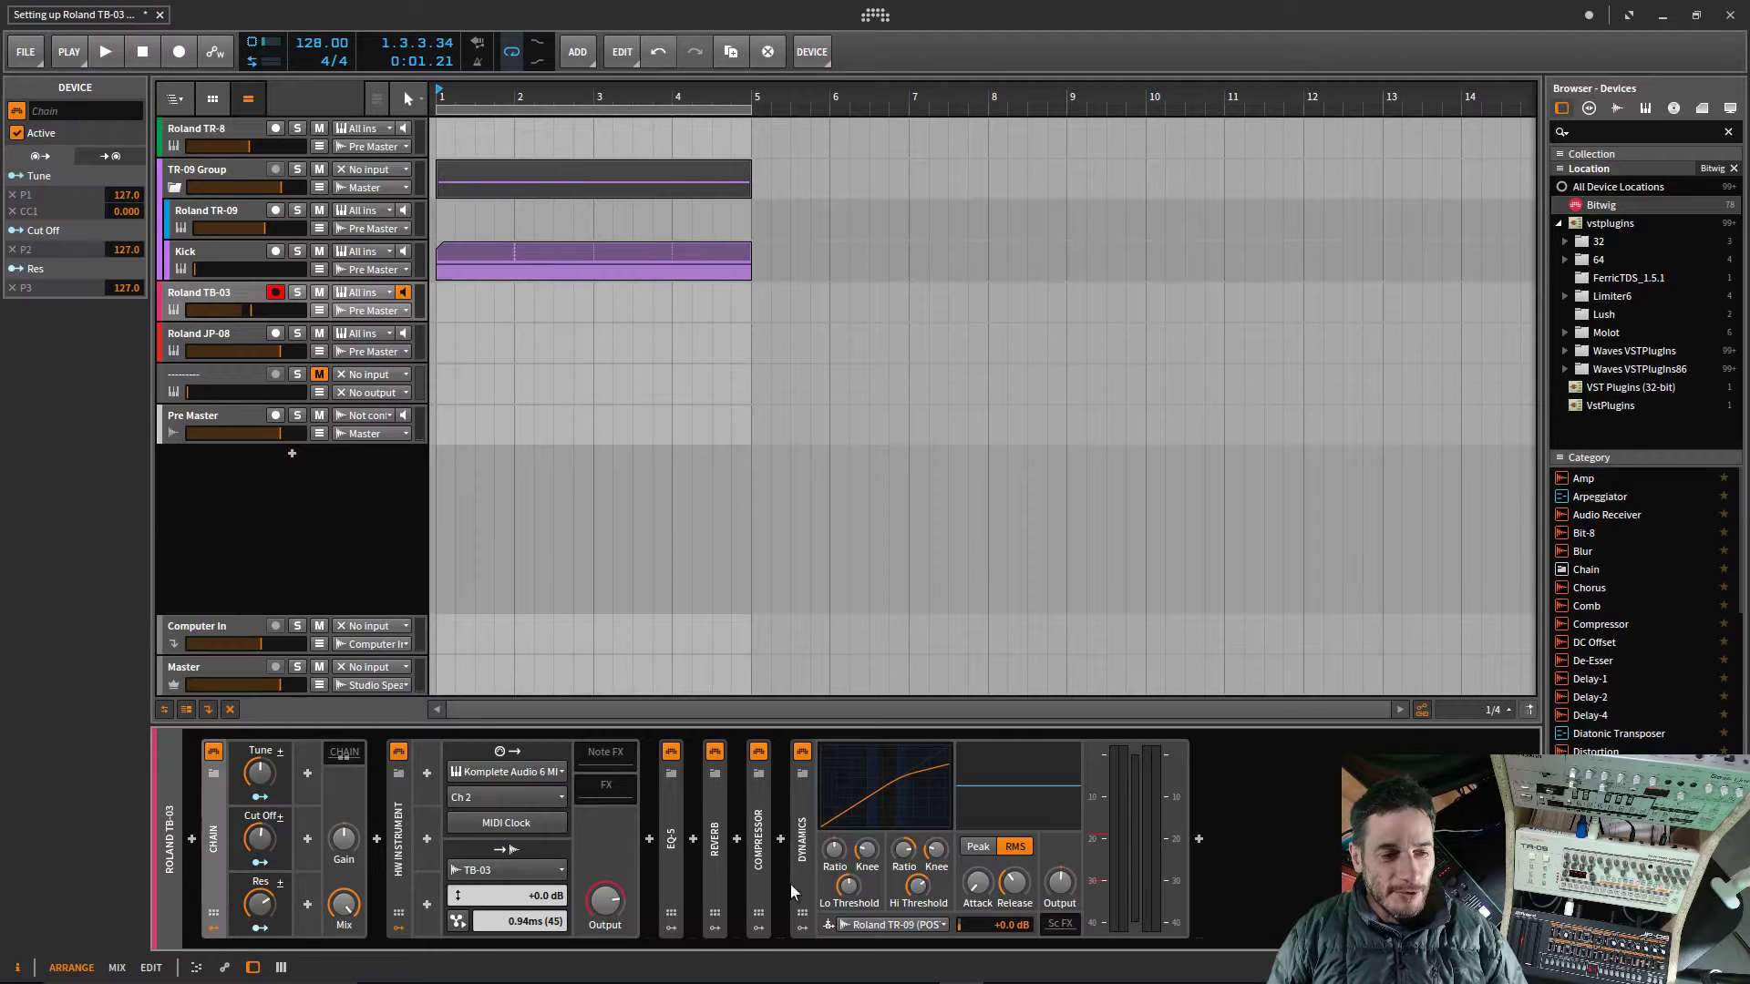
left_click(800, 841, "shift")
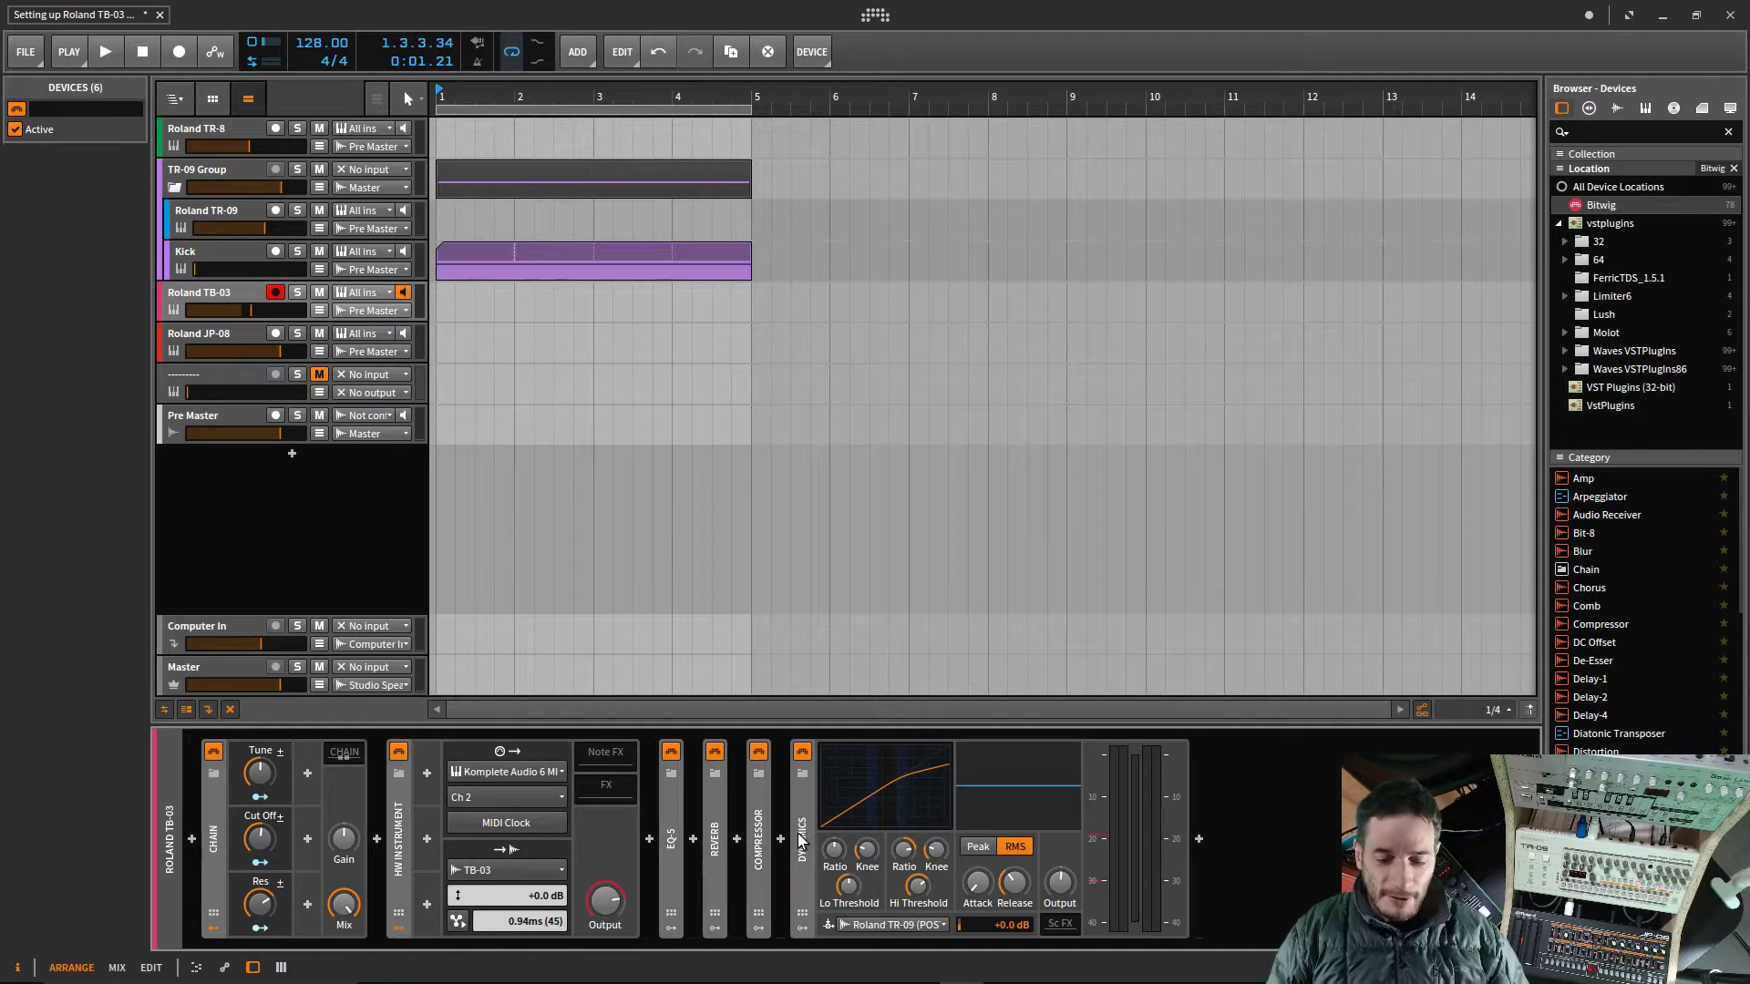
key("Delete")
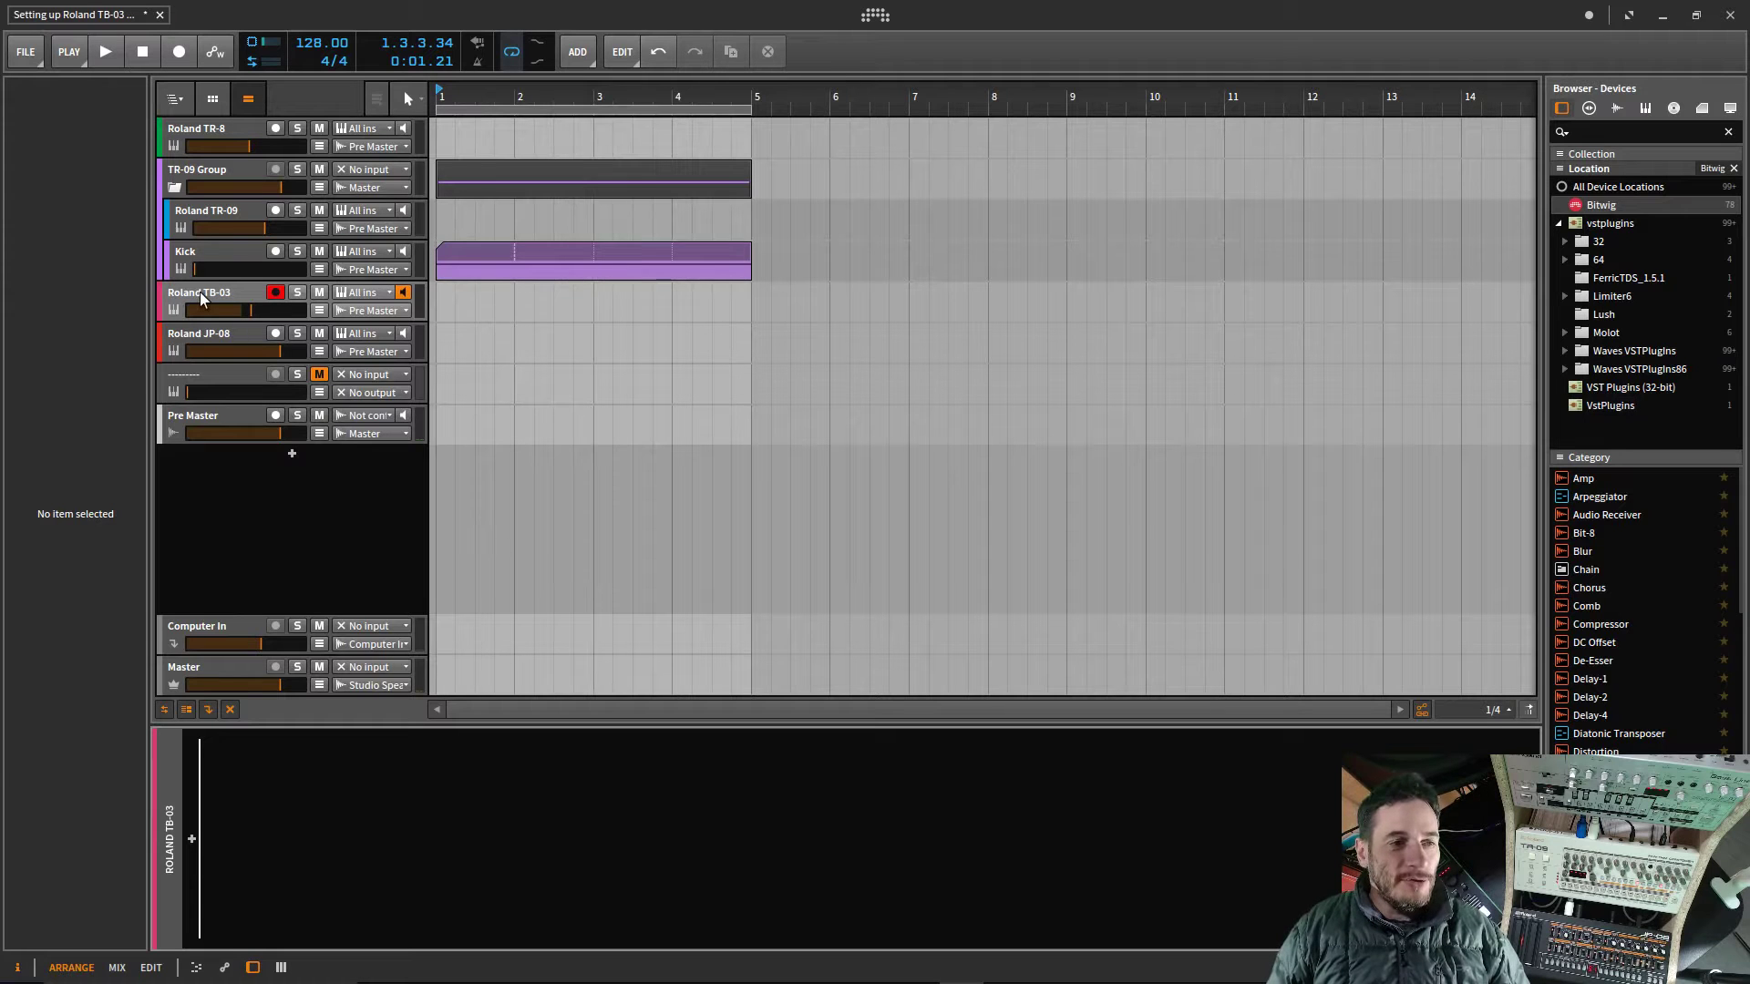
left_click(226, 939)
left_click(193, 838)
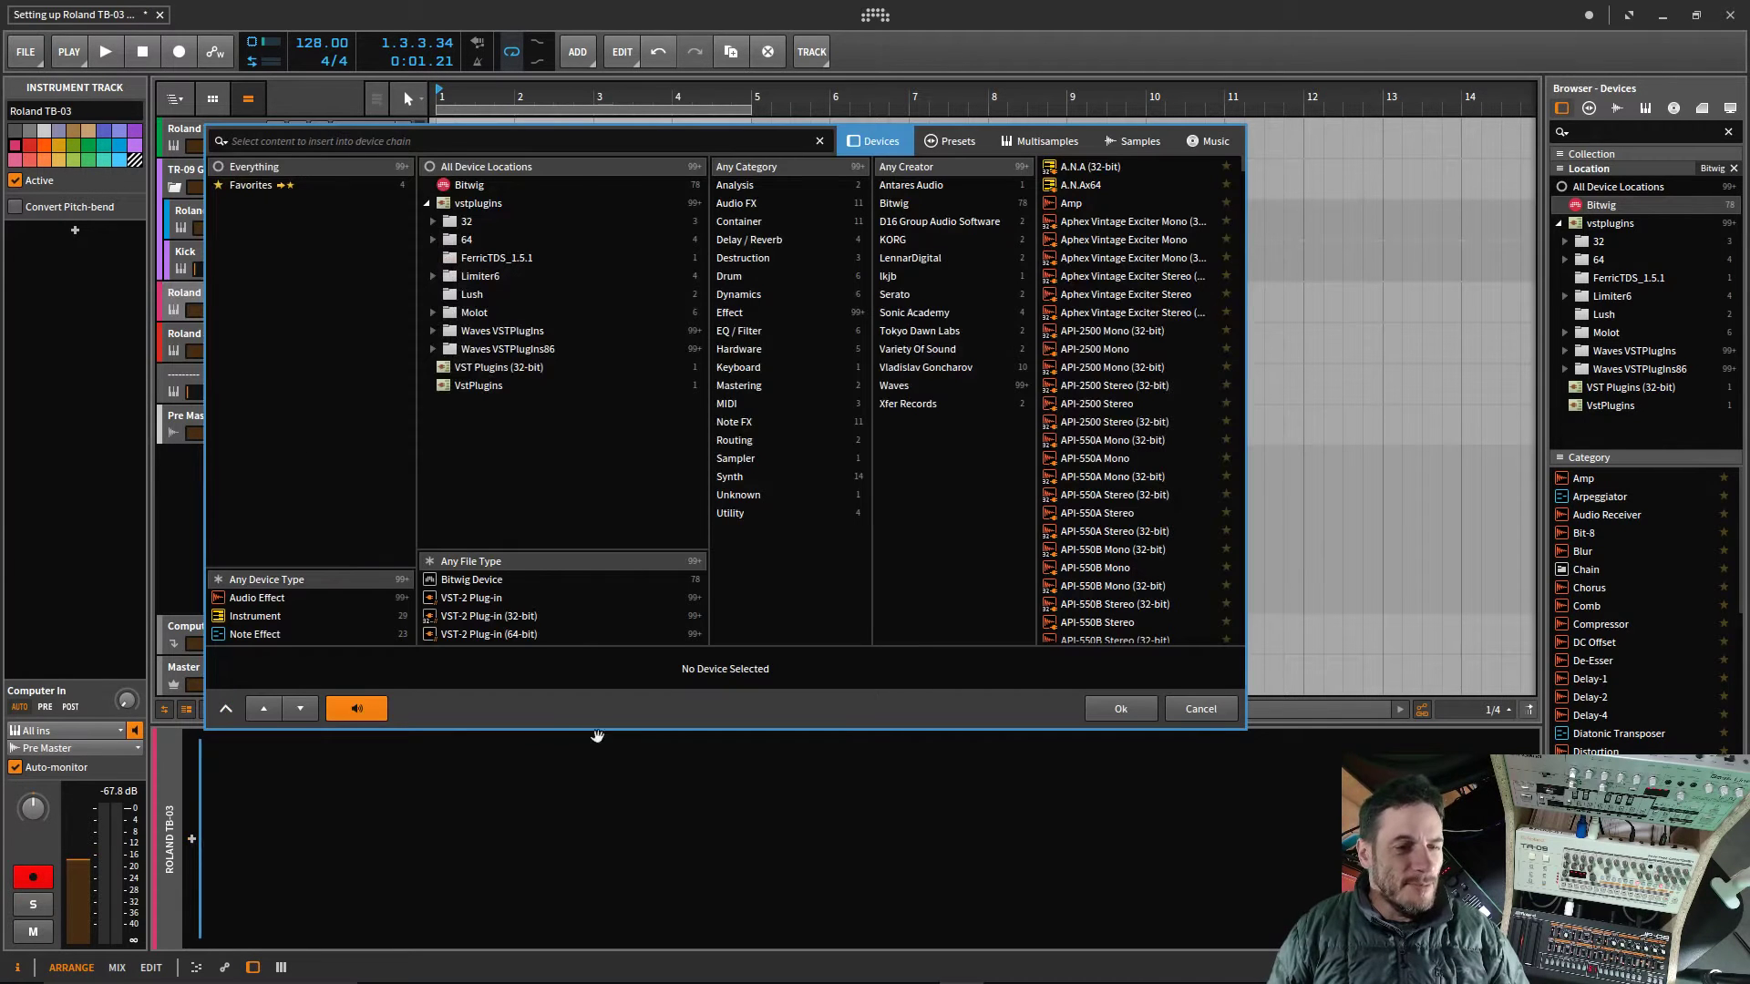
left_click(472, 582)
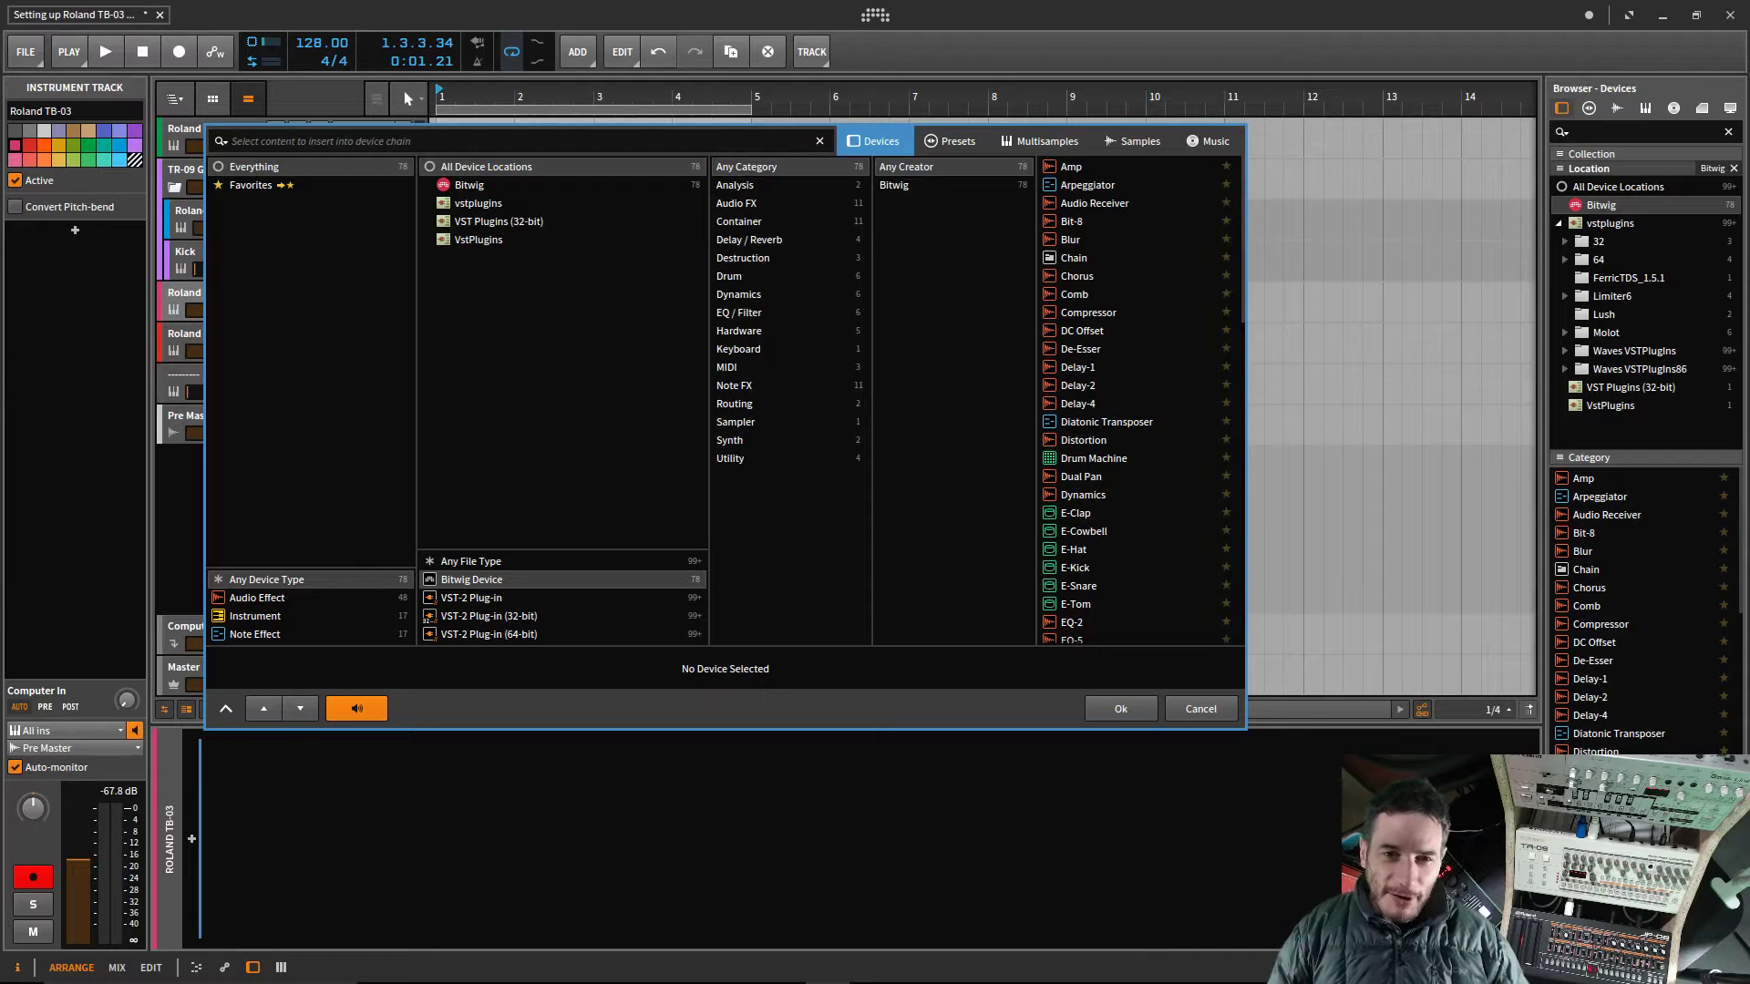
left_click(778, 223)
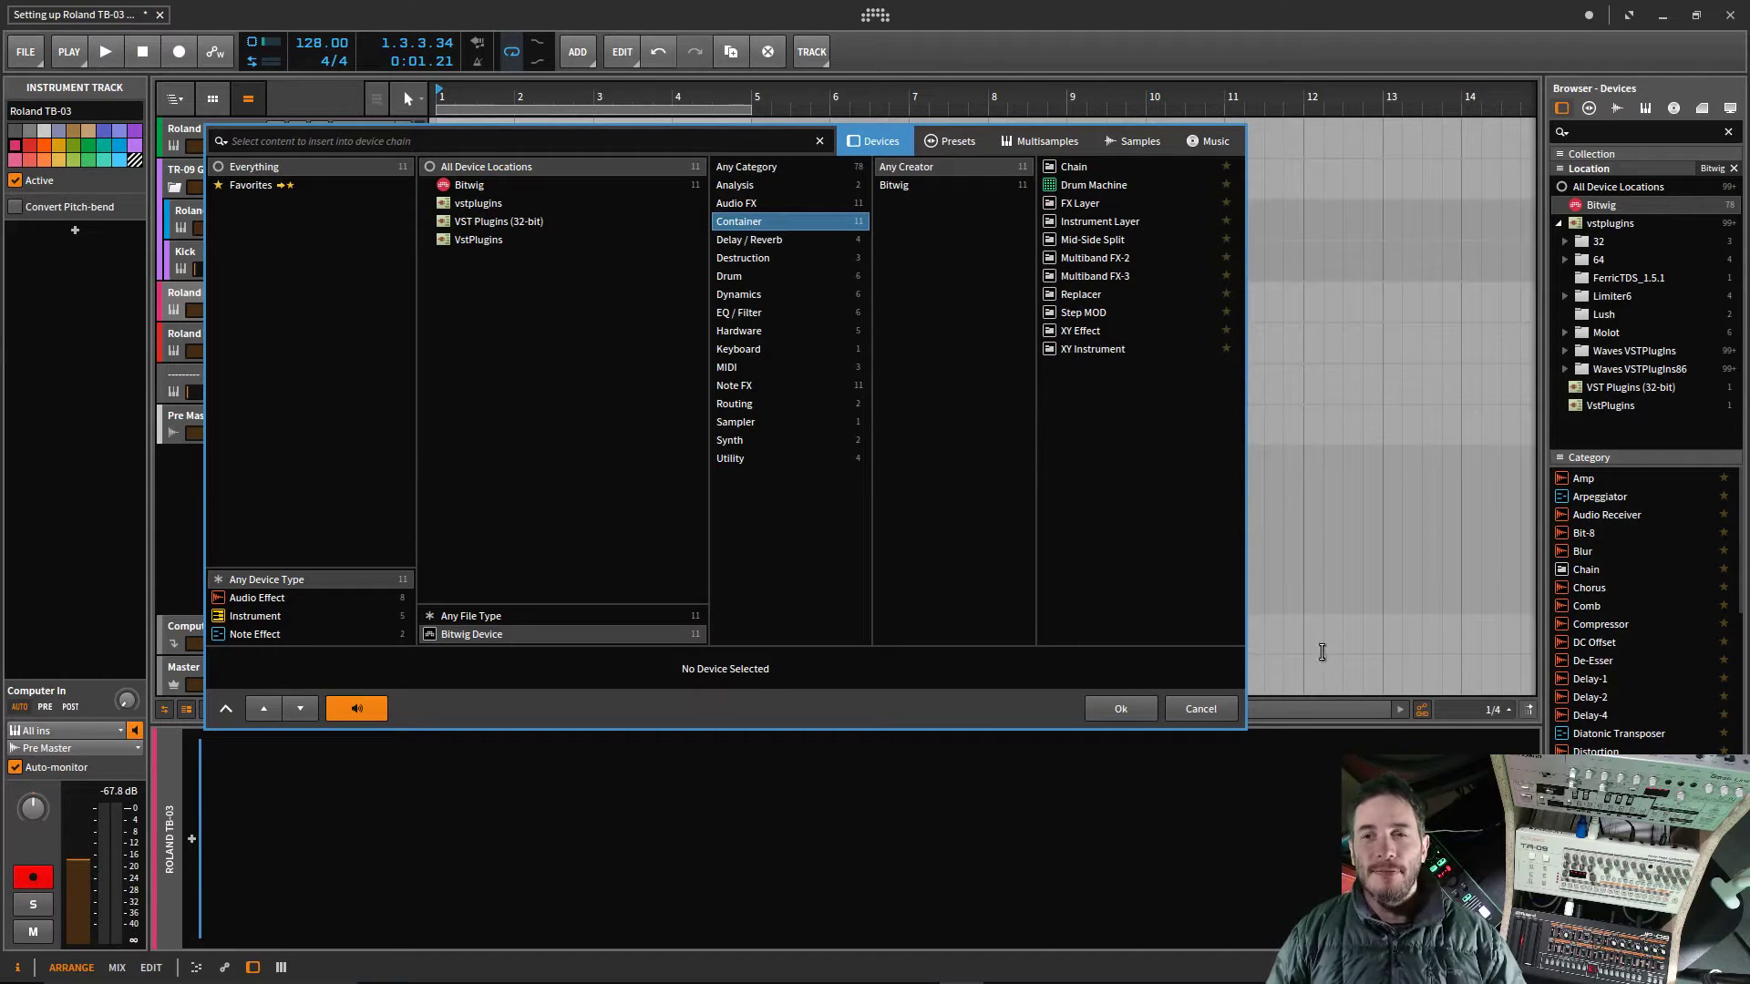
left_click(1149, 711)
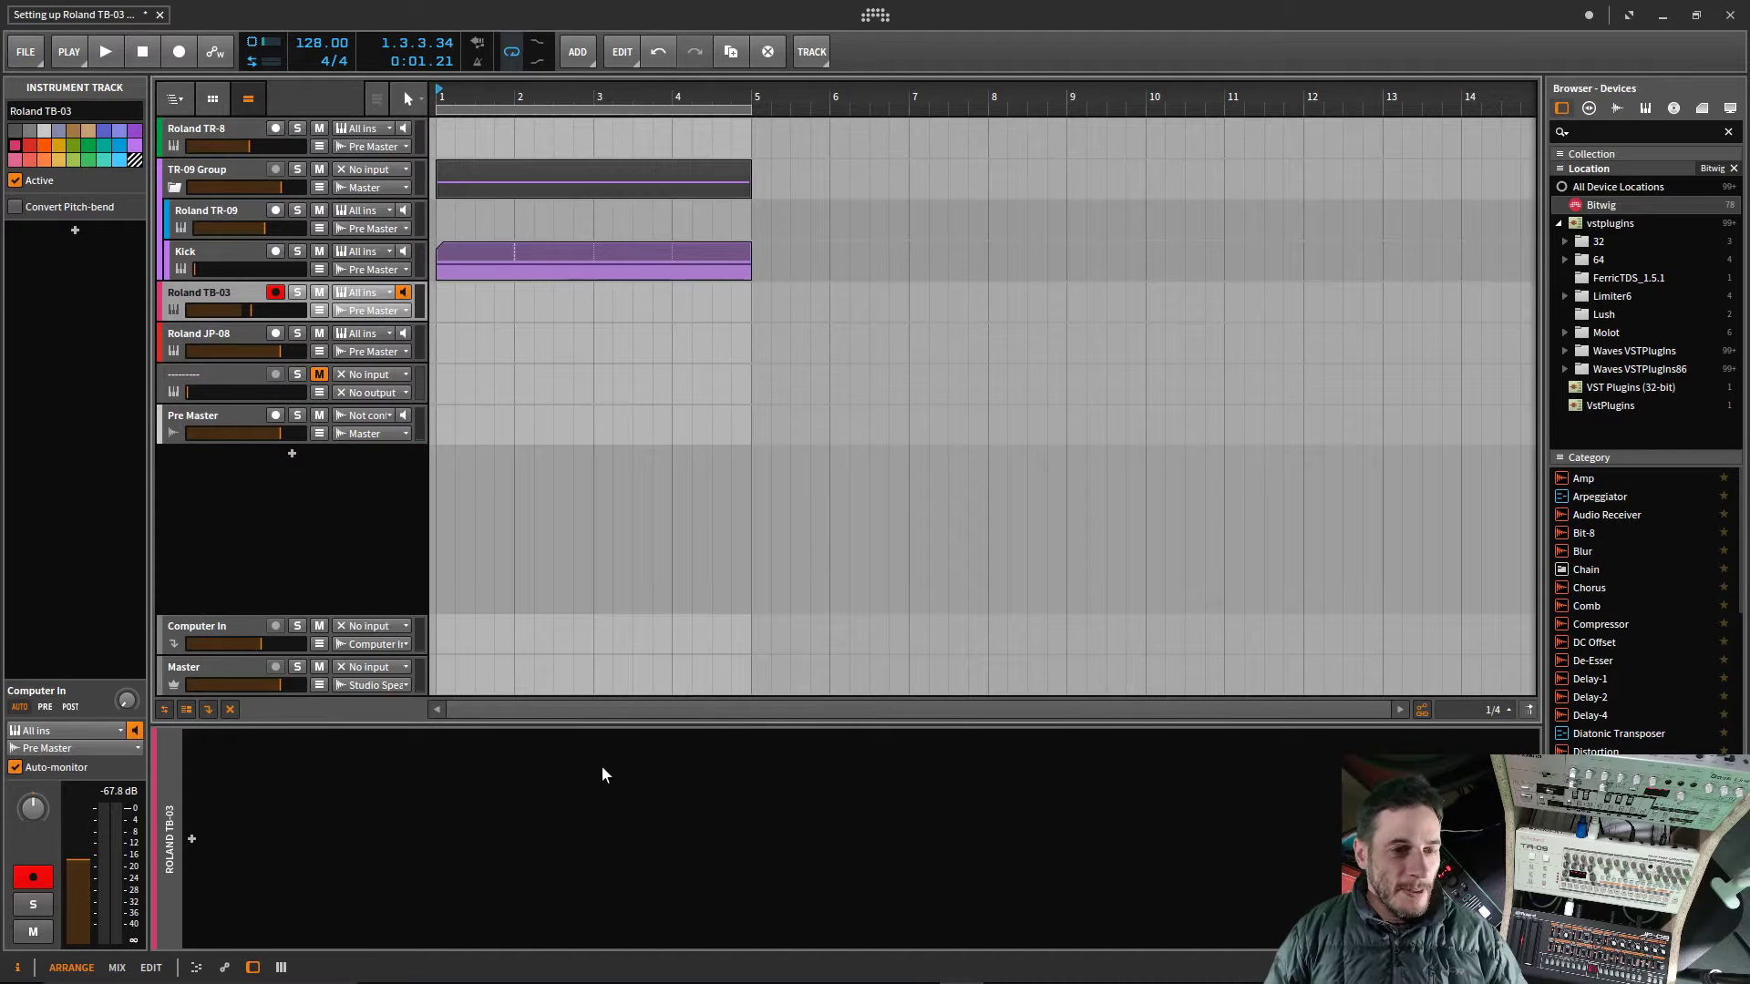
Step: Insert Bitwig's Chain container device on the empty Roland TB-03 track
left_click(189, 840)
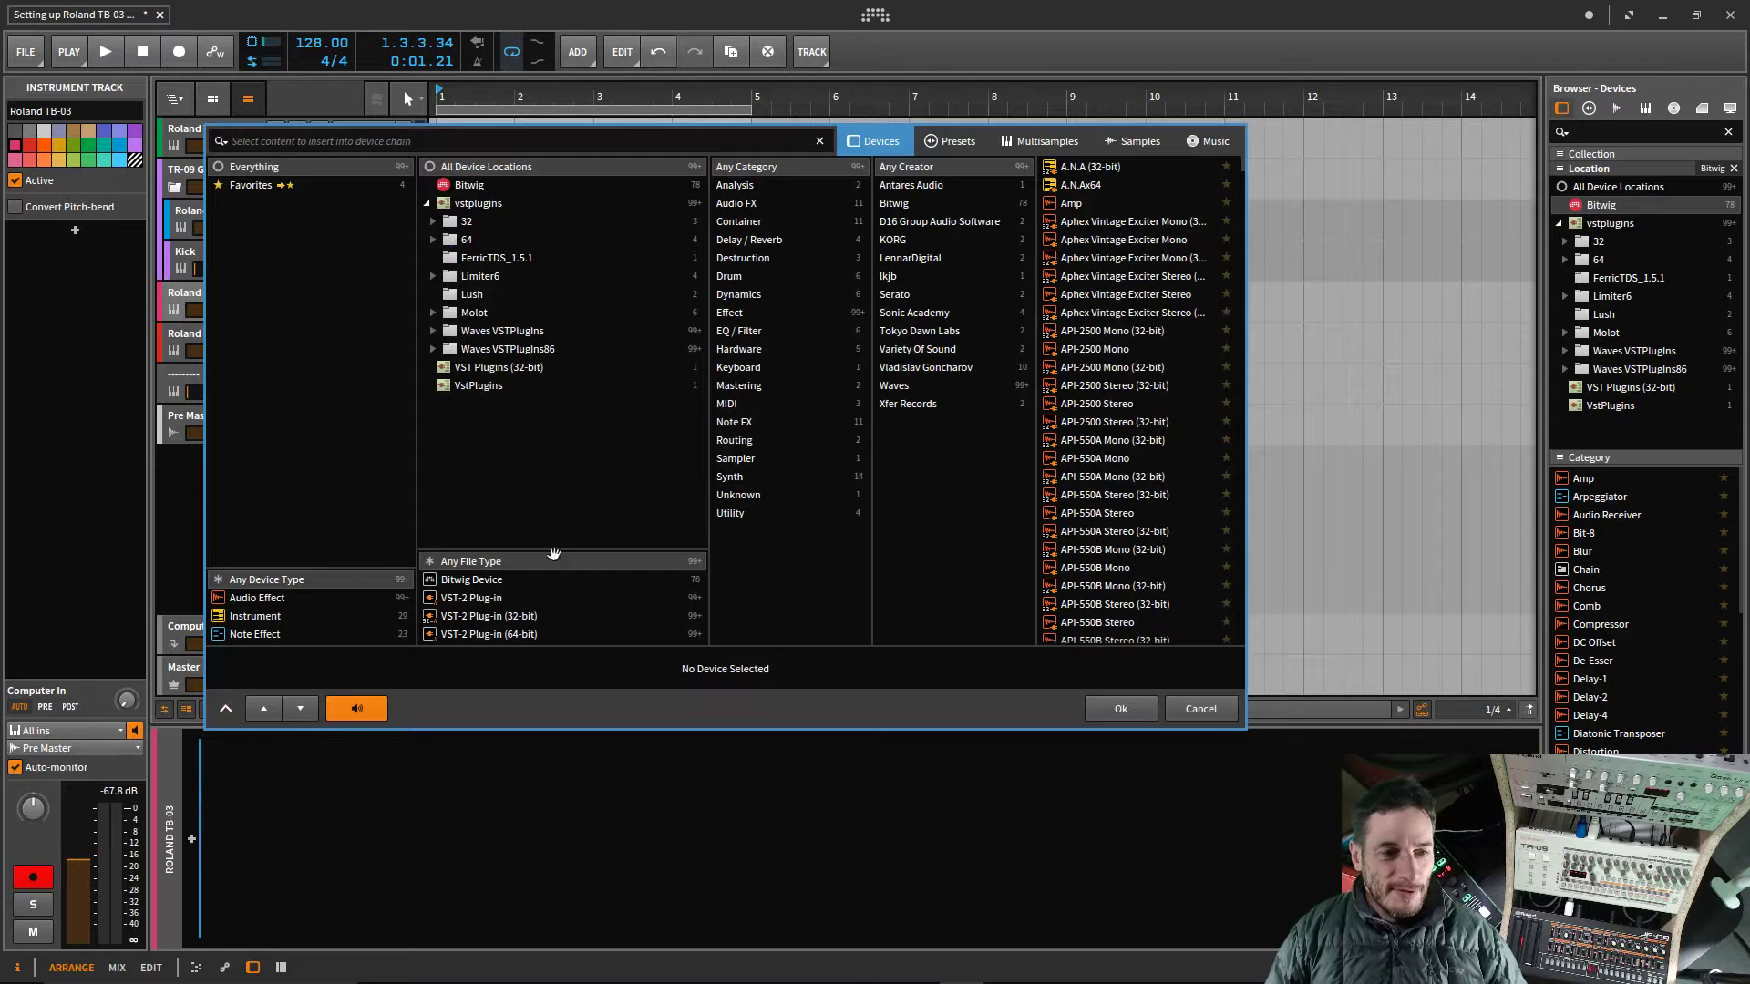
left_click(538, 580)
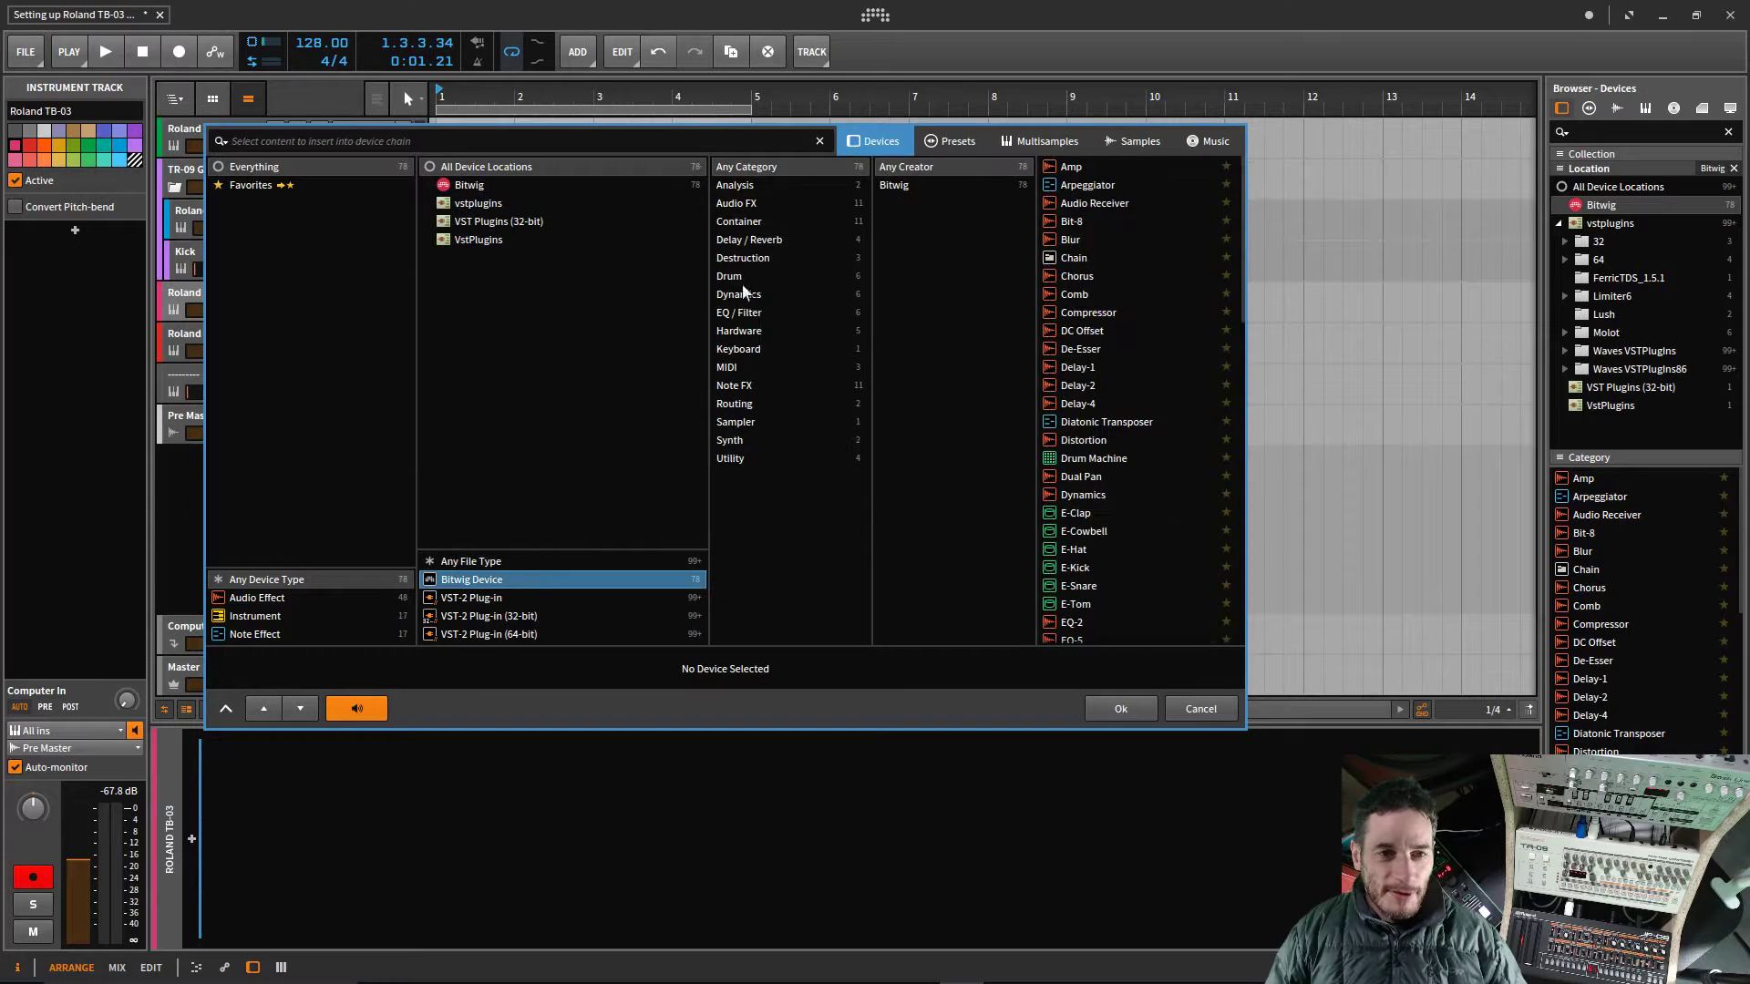
left_click(762, 221)
double_click(1073, 166)
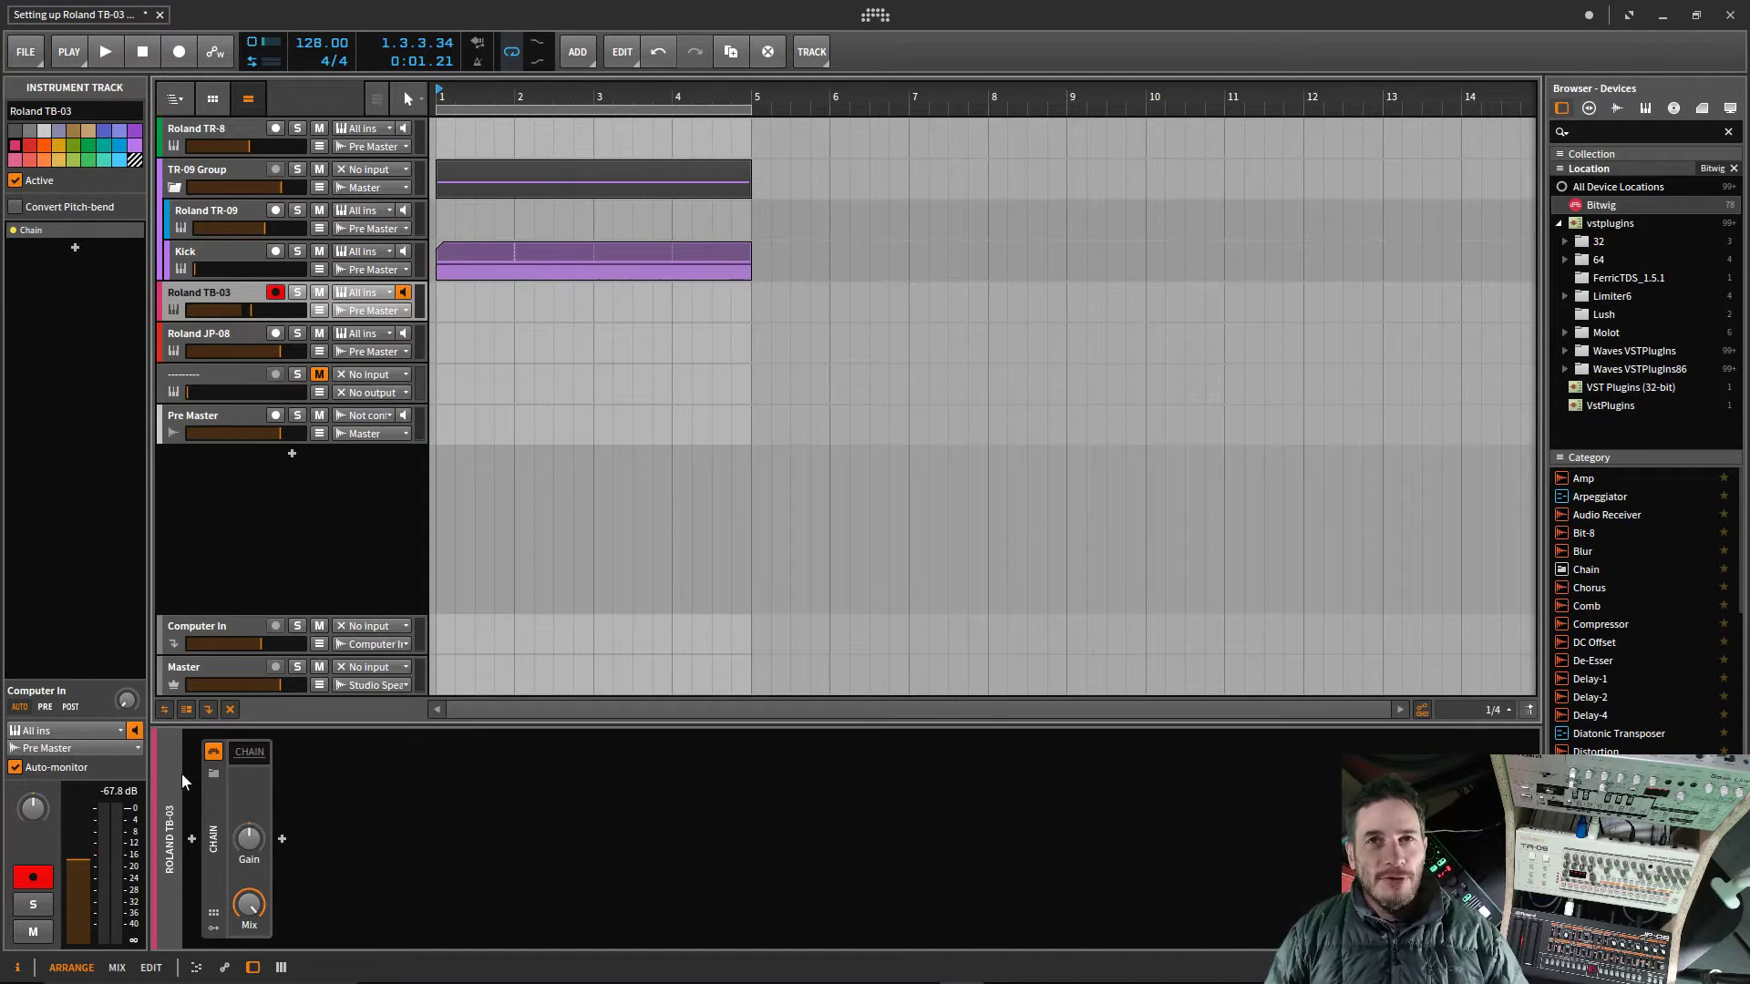
Step: Expand the Chain device and insert Bitwig's HW Instrument hardware device inside it
left_click(255, 755)
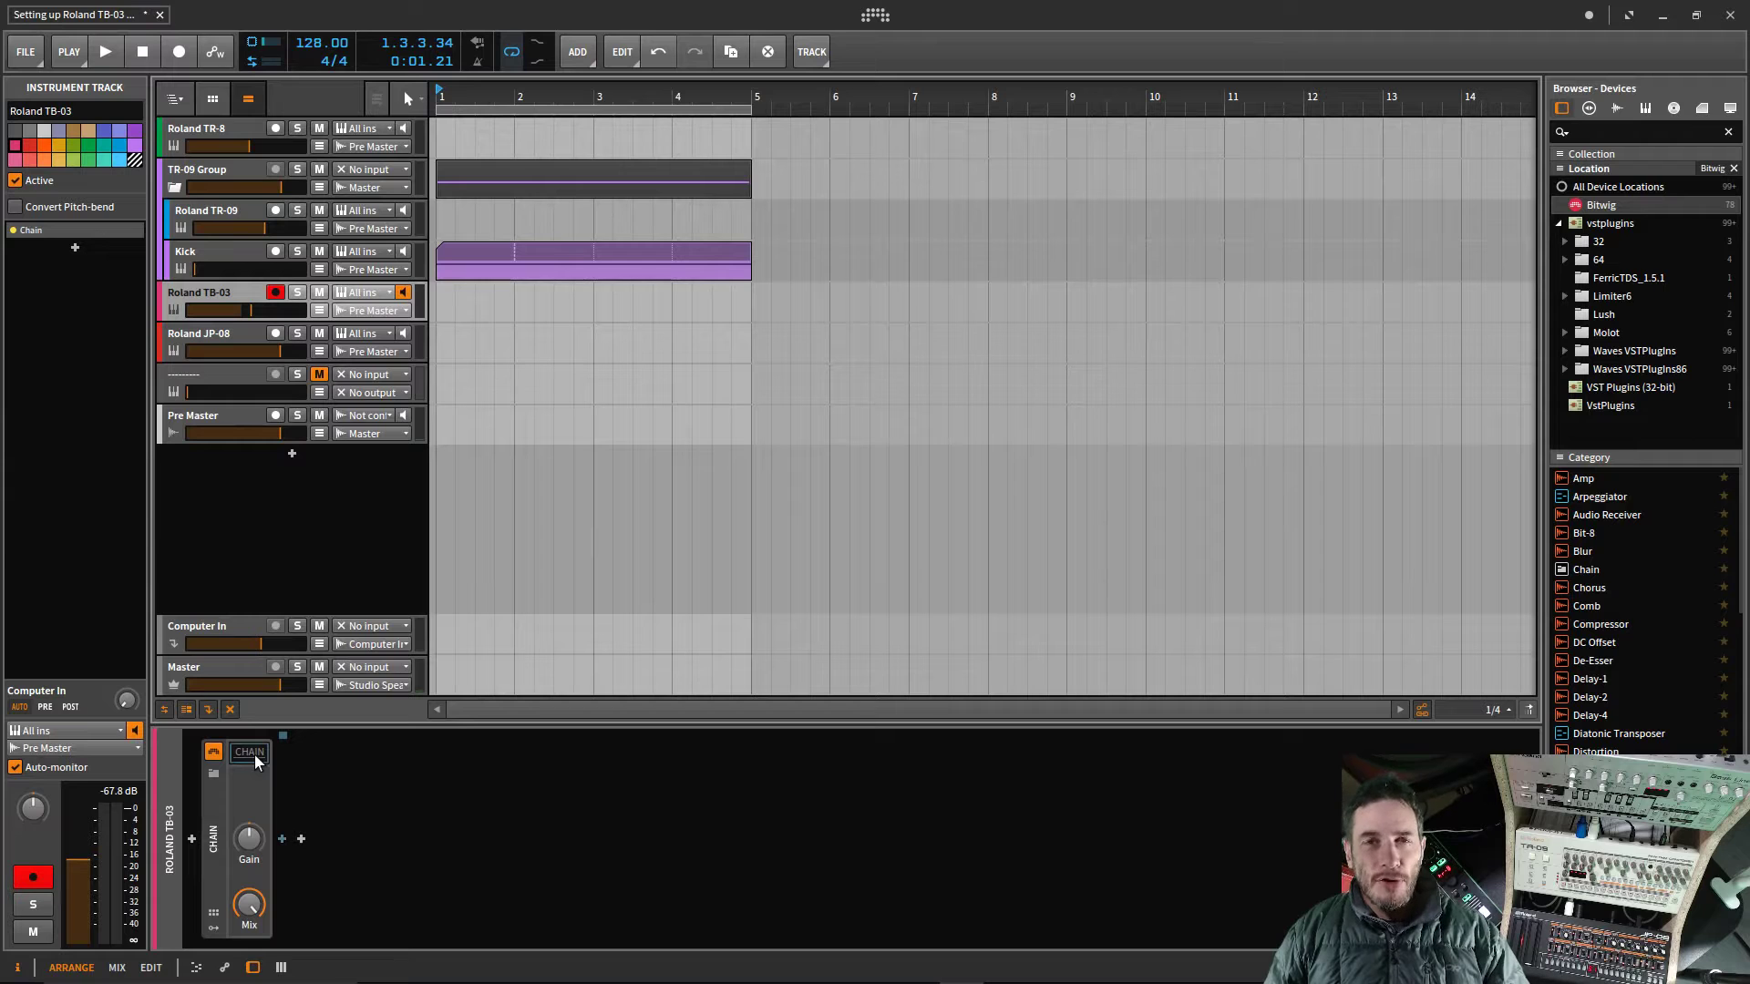
left_click(282, 840)
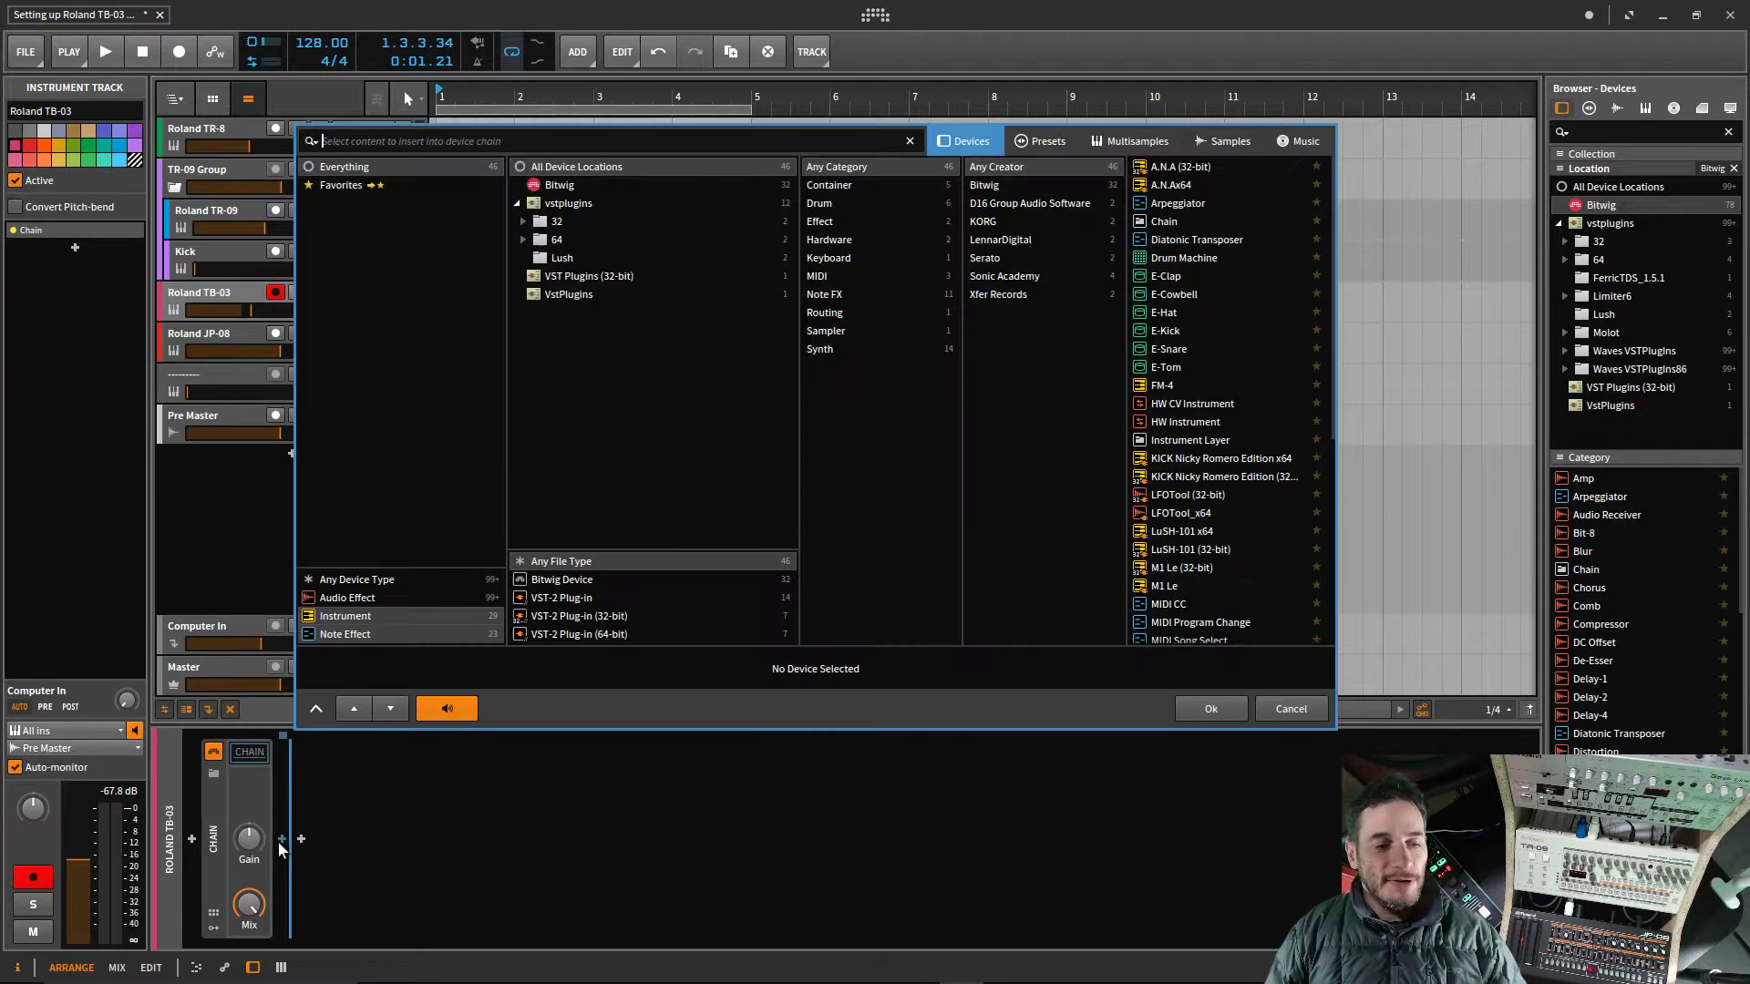
left_click(567, 580)
left_click(852, 222)
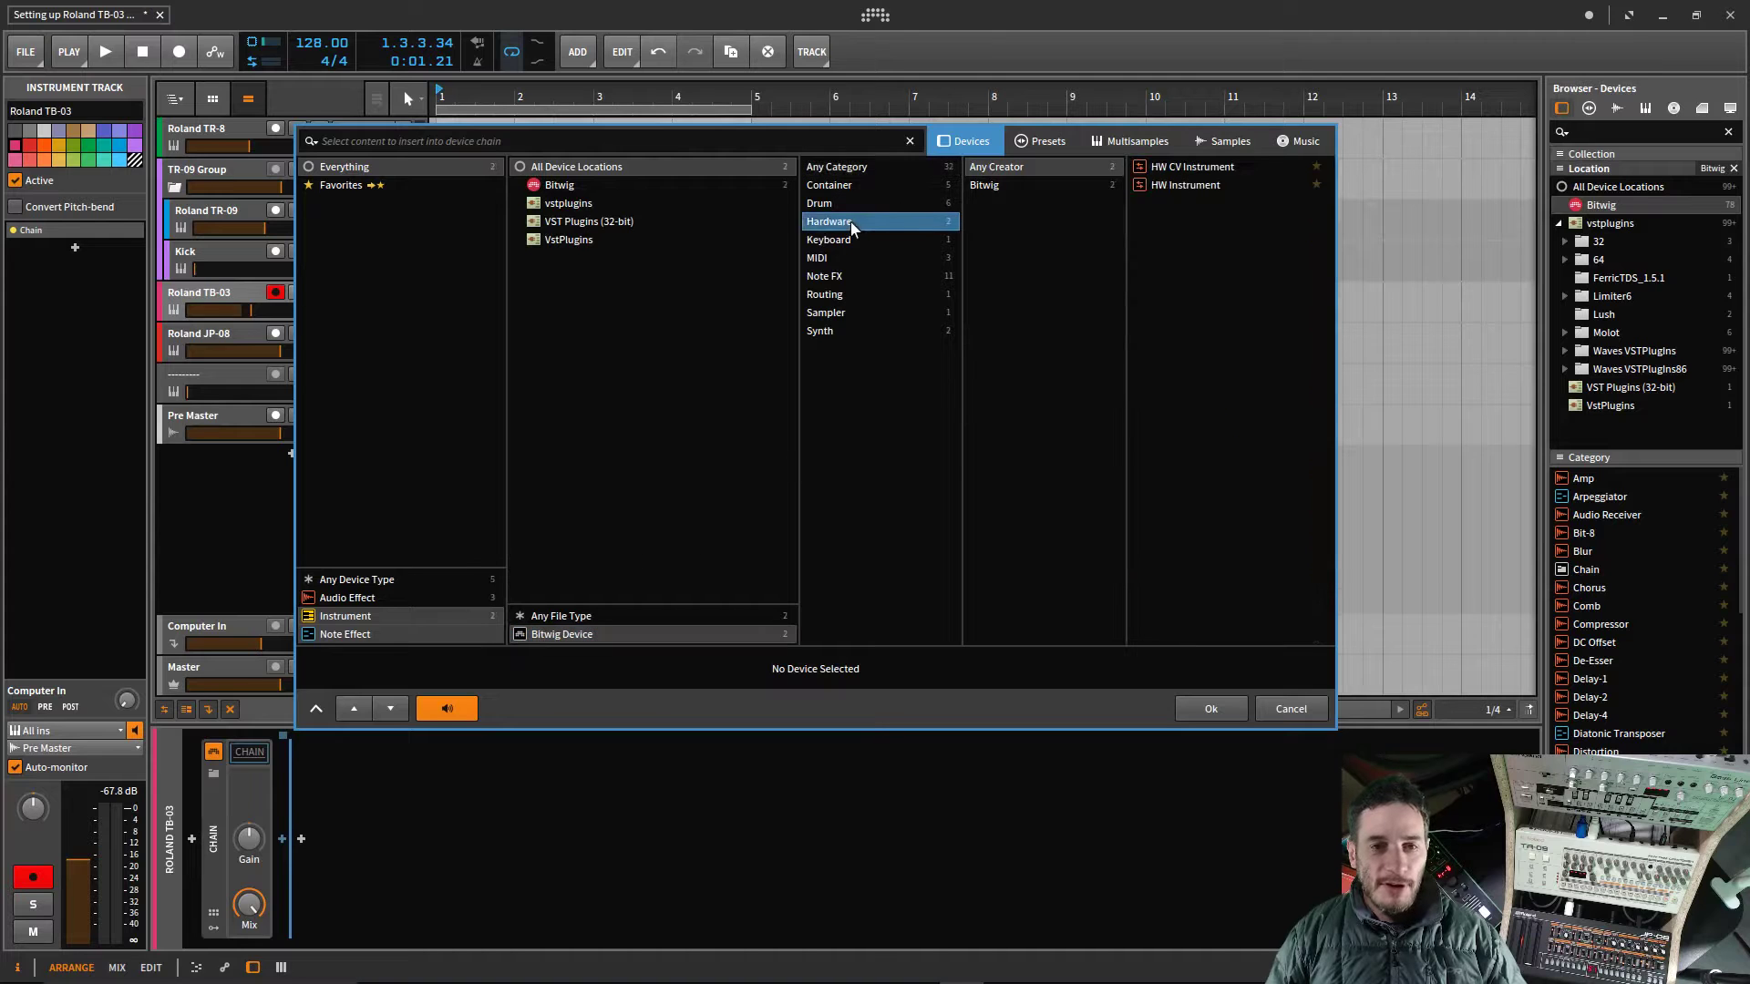
double_click(1182, 186)
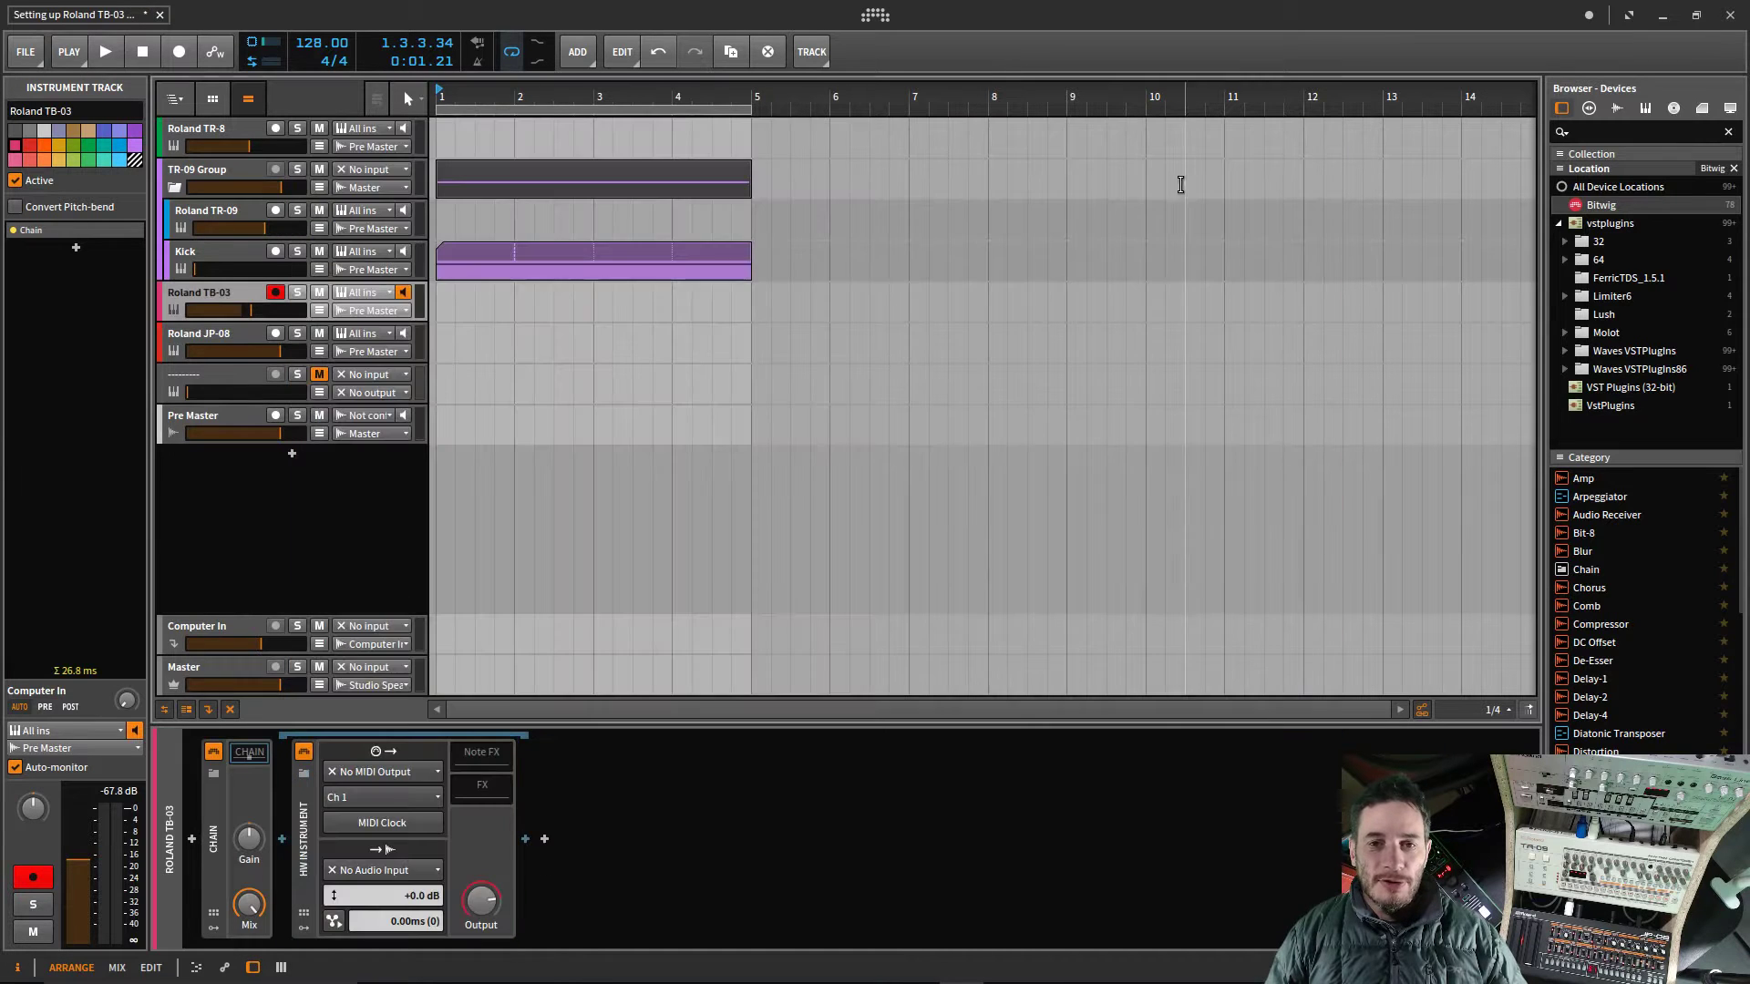
Step: Configure the HW Instrument with MIDI output Komplete Audio 6 MIDI, channel 2 and audio input TB-03
left_click(369, 775)
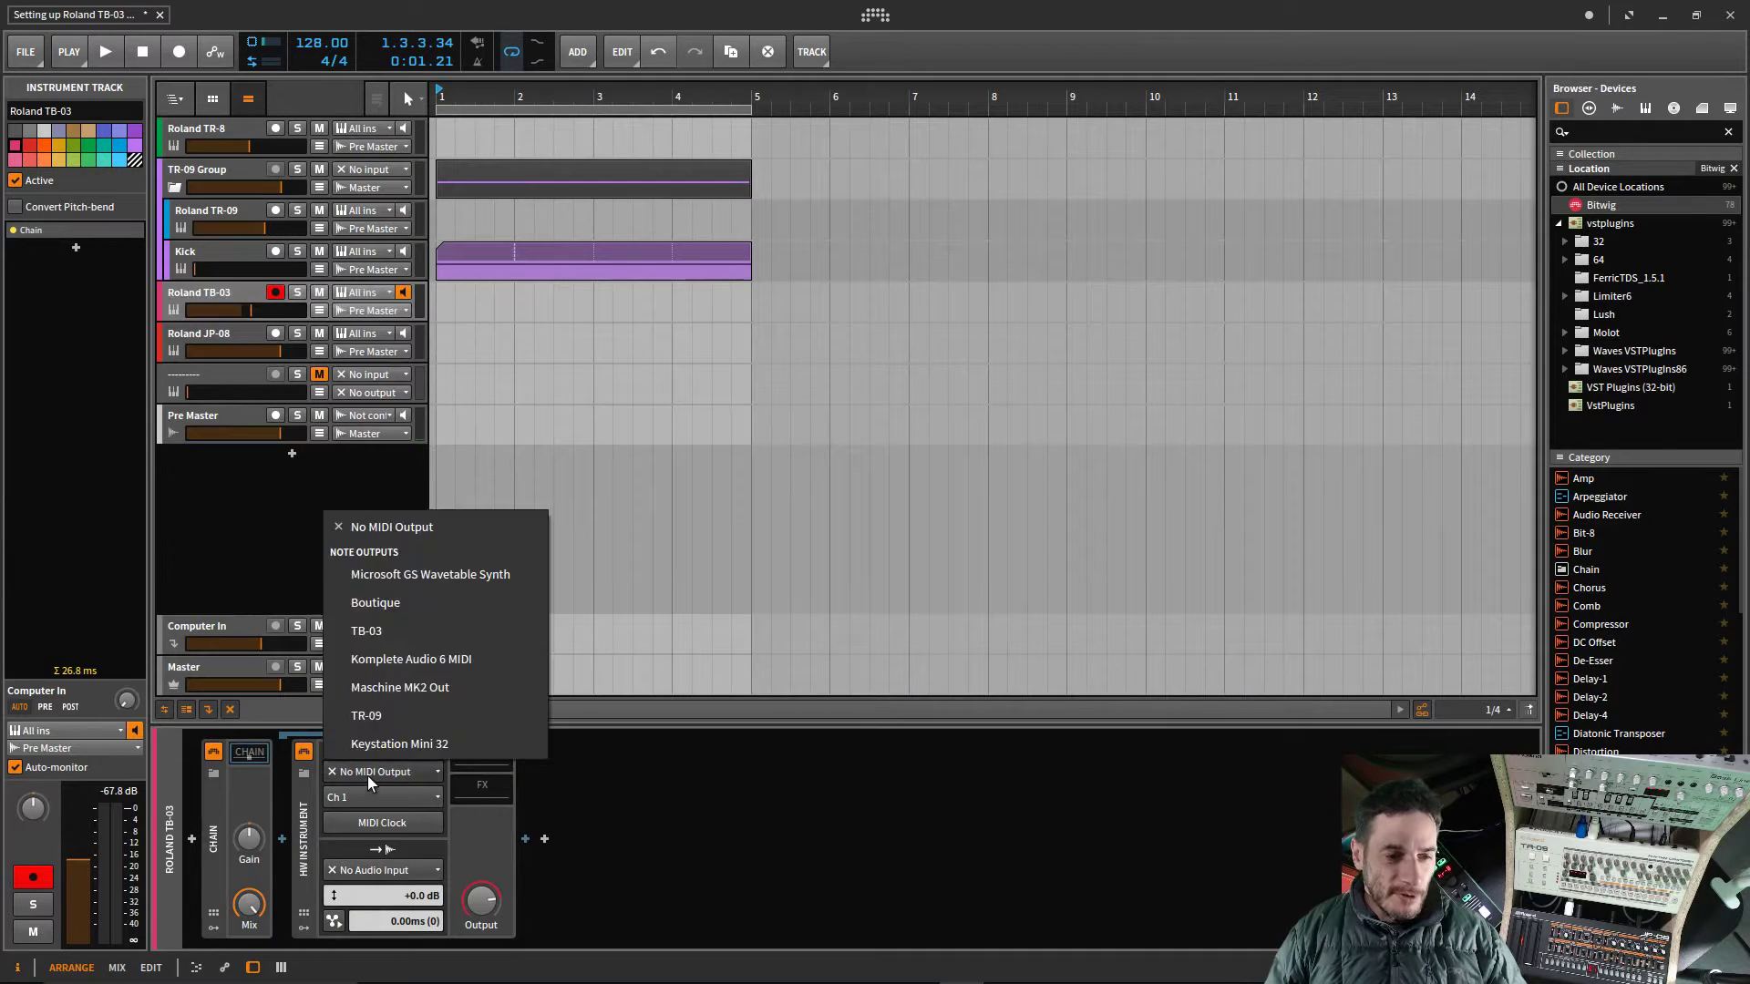
left_click(446, 660)
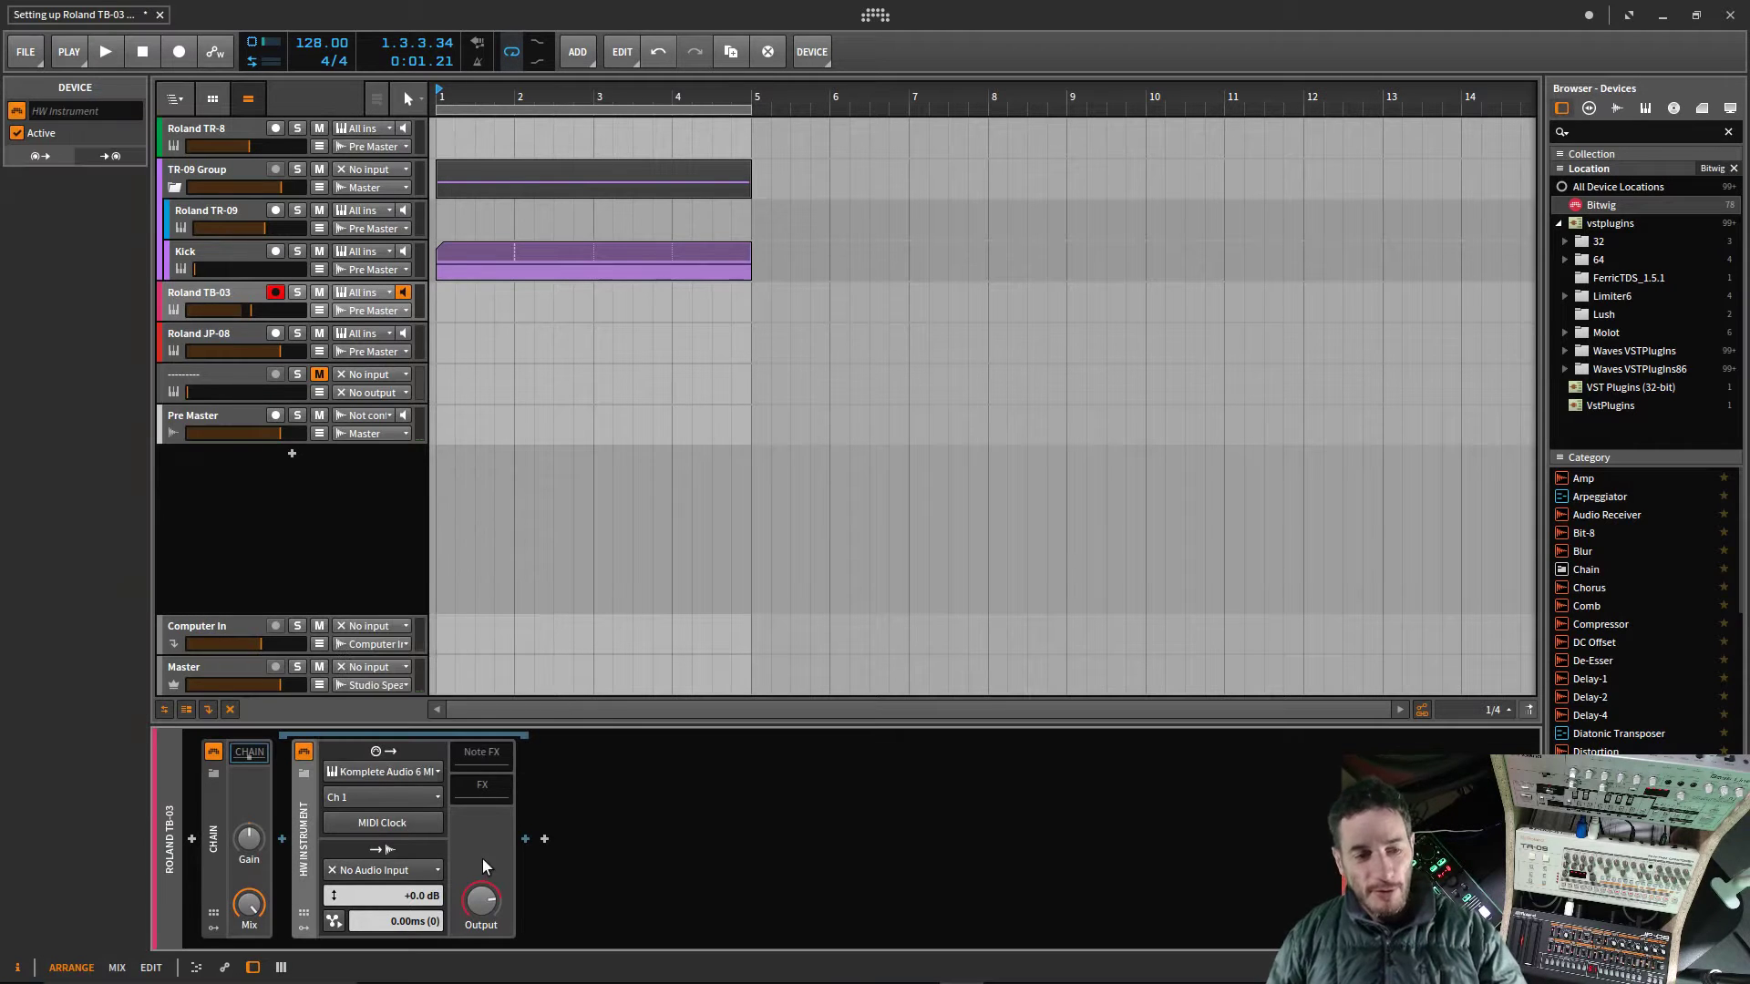
left_click(425, 797)
left_click(422, 560)
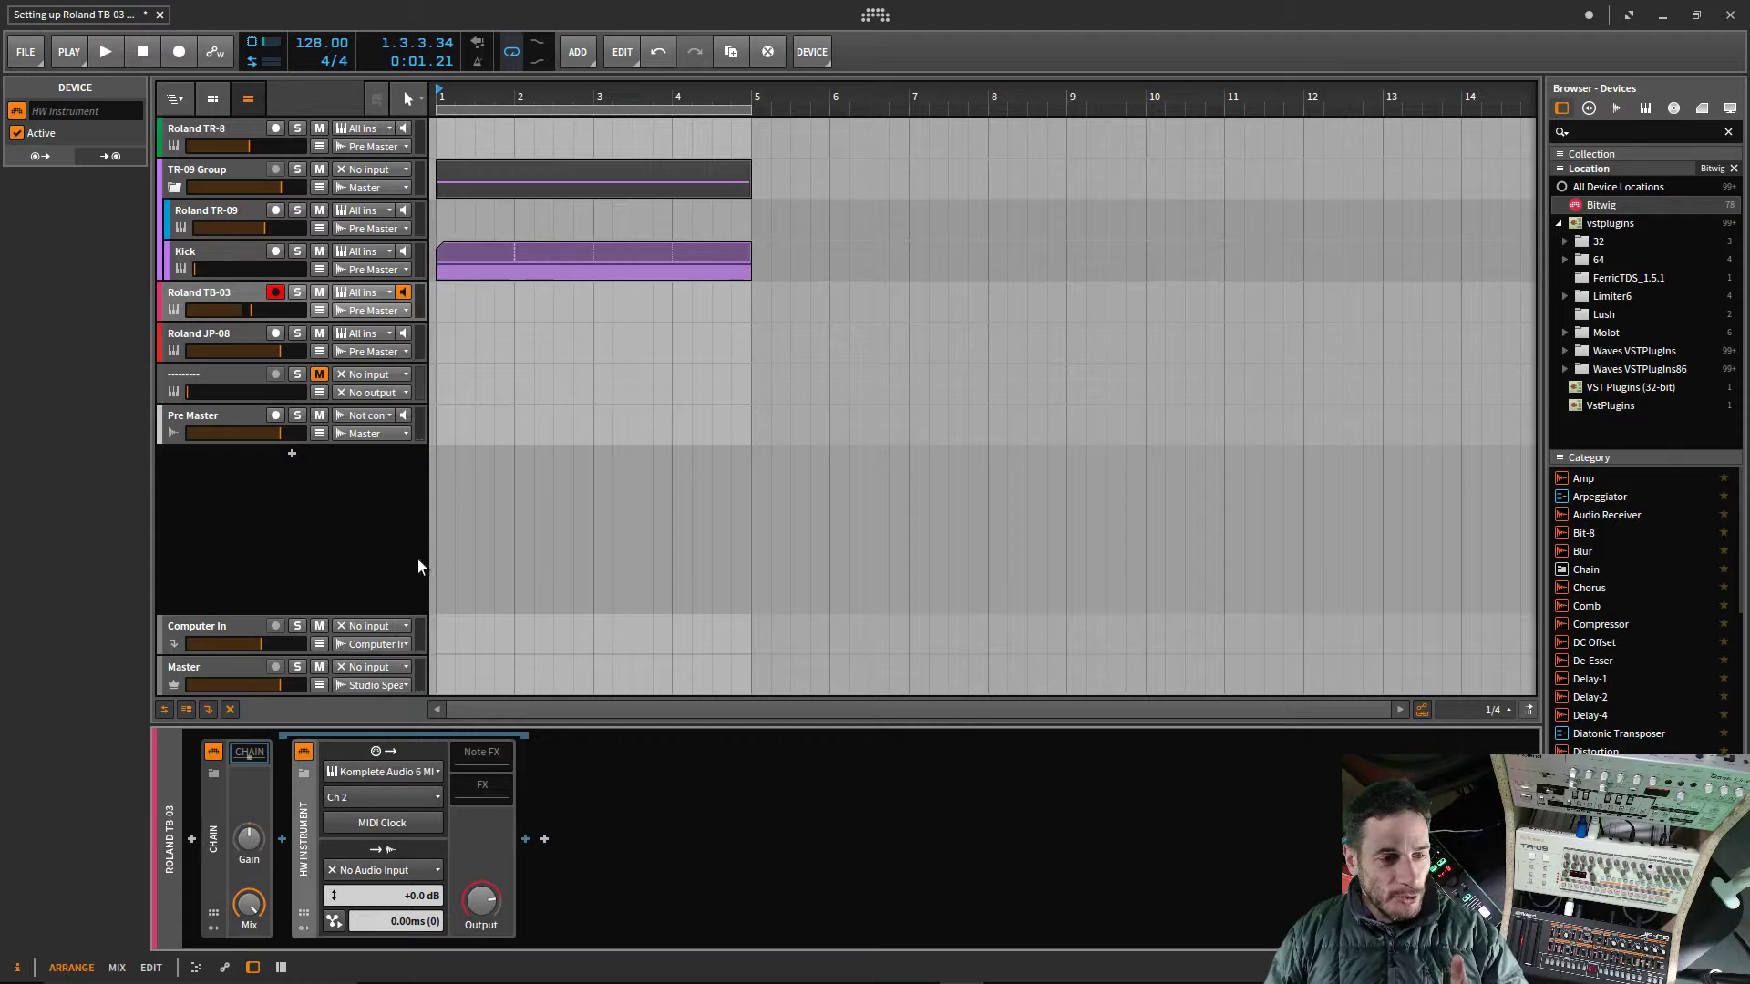
left_click(403, 872)
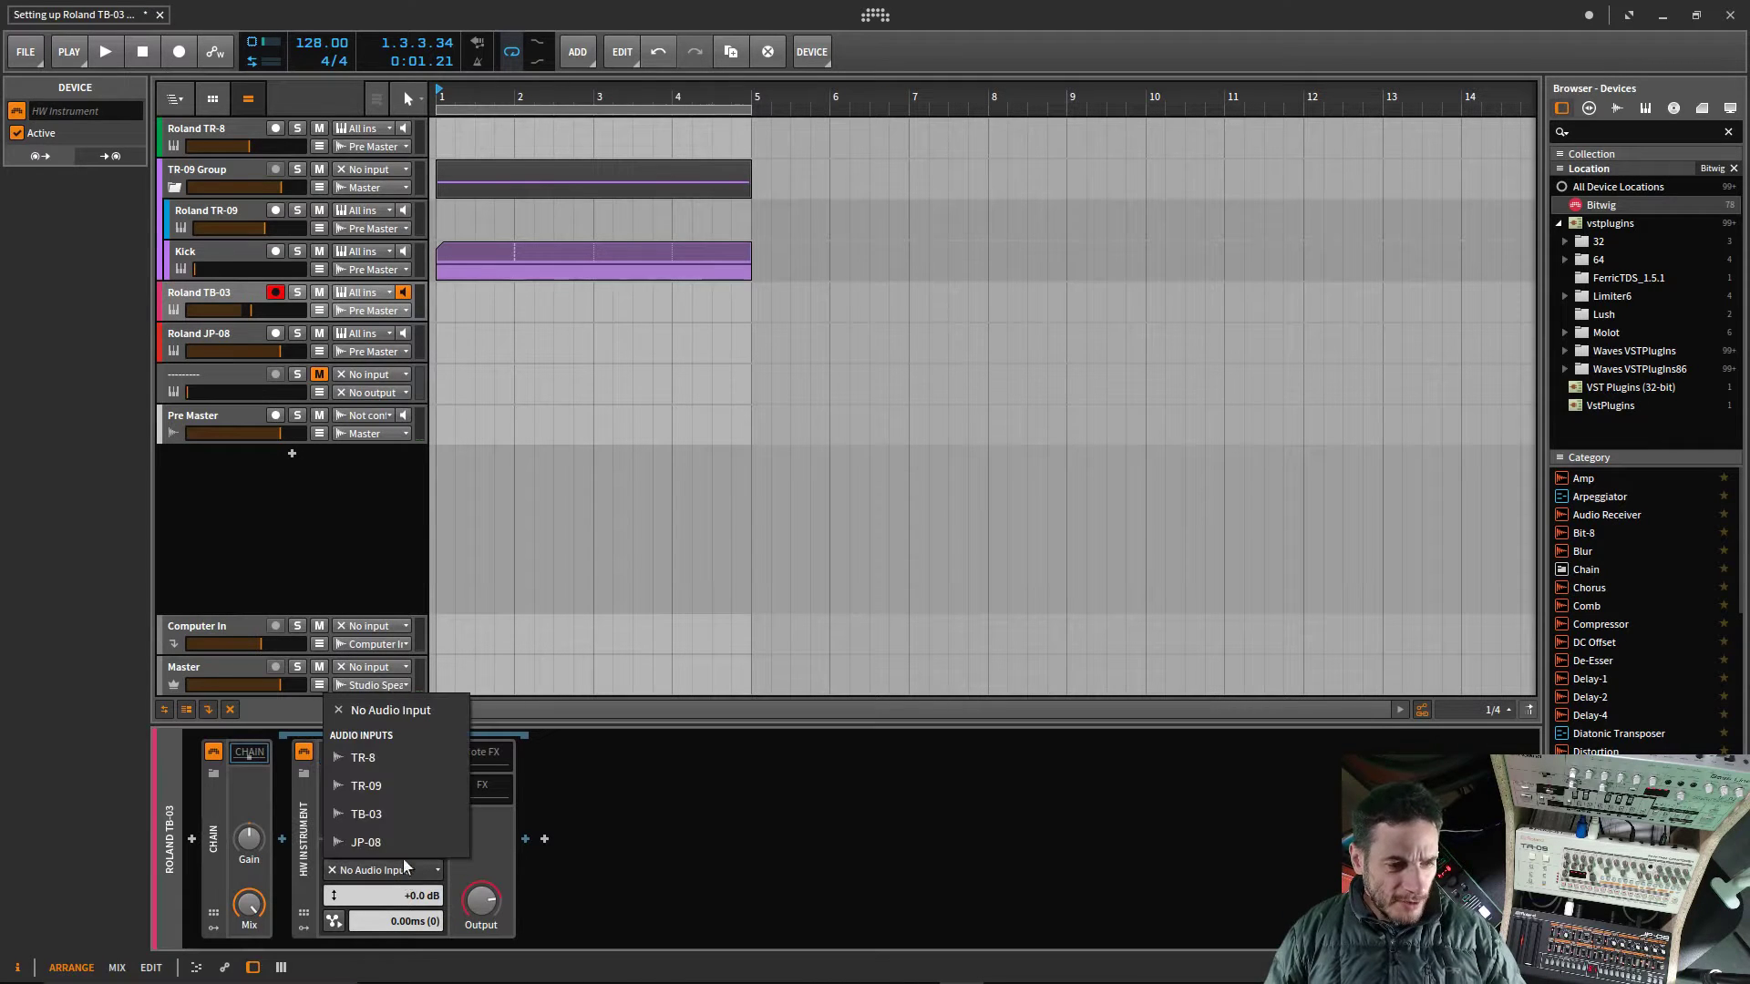
left_click(402, 813)
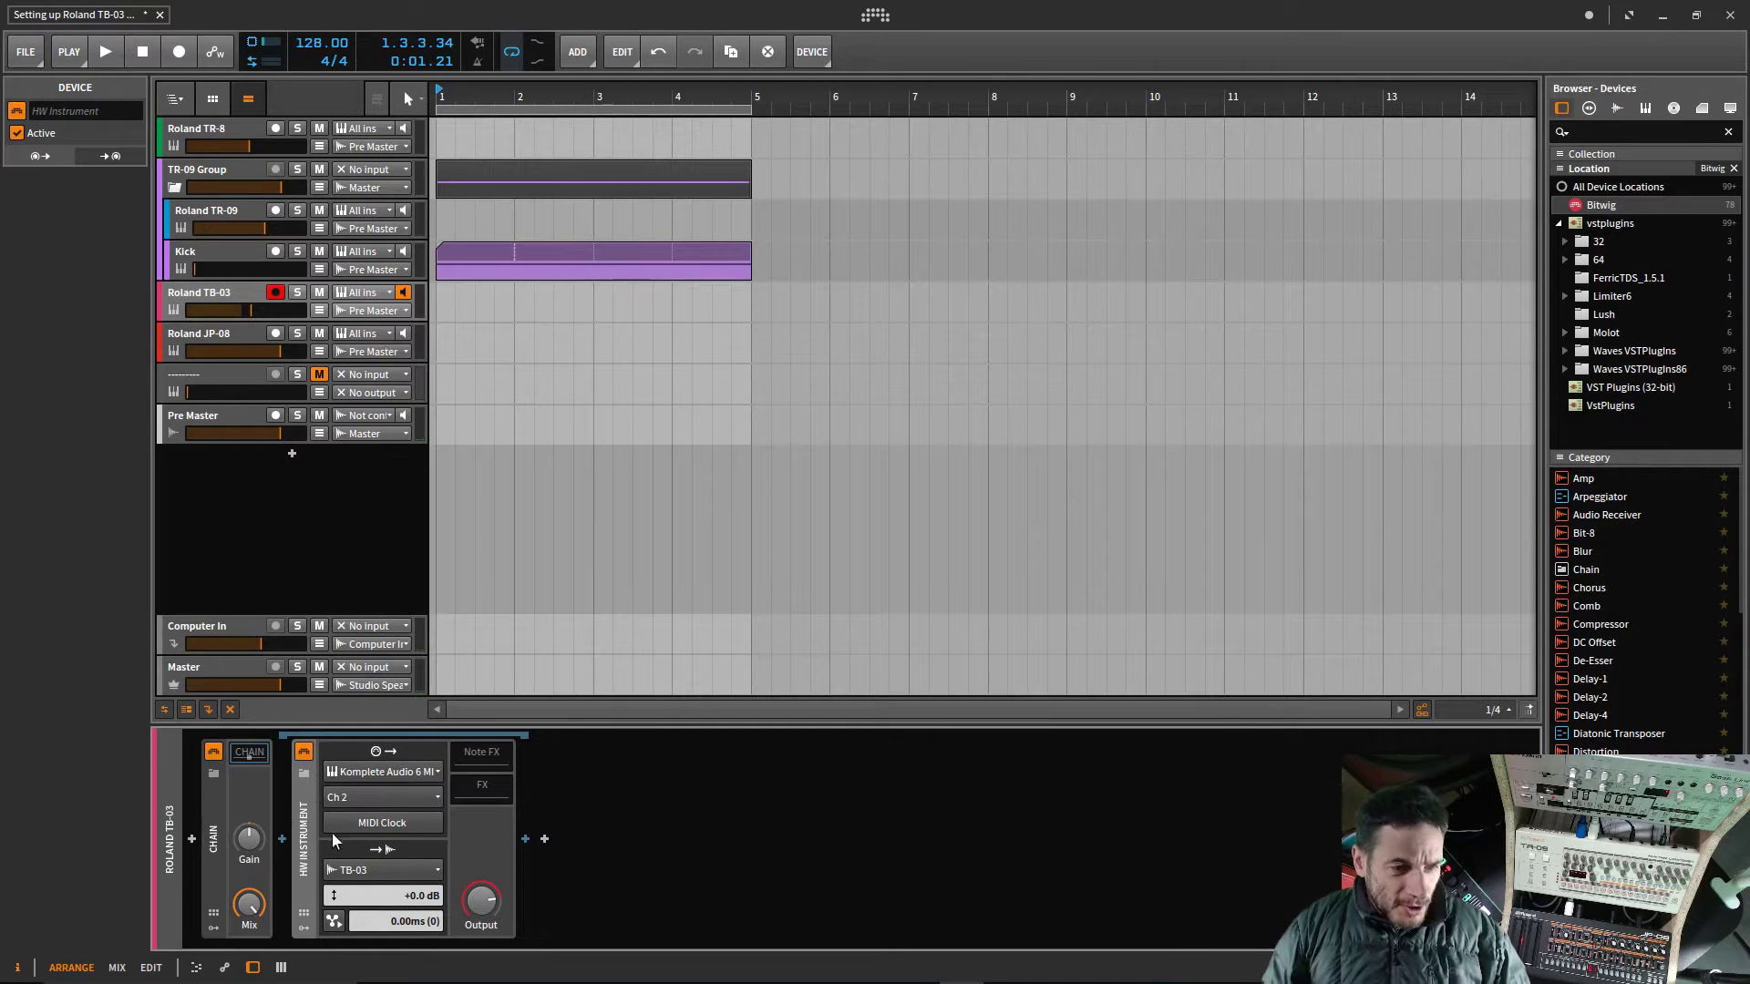
Step: Insert Bitwig's MIDI CC device inside the Chain, ahead of the HW Instrument
left_click(281, 839)
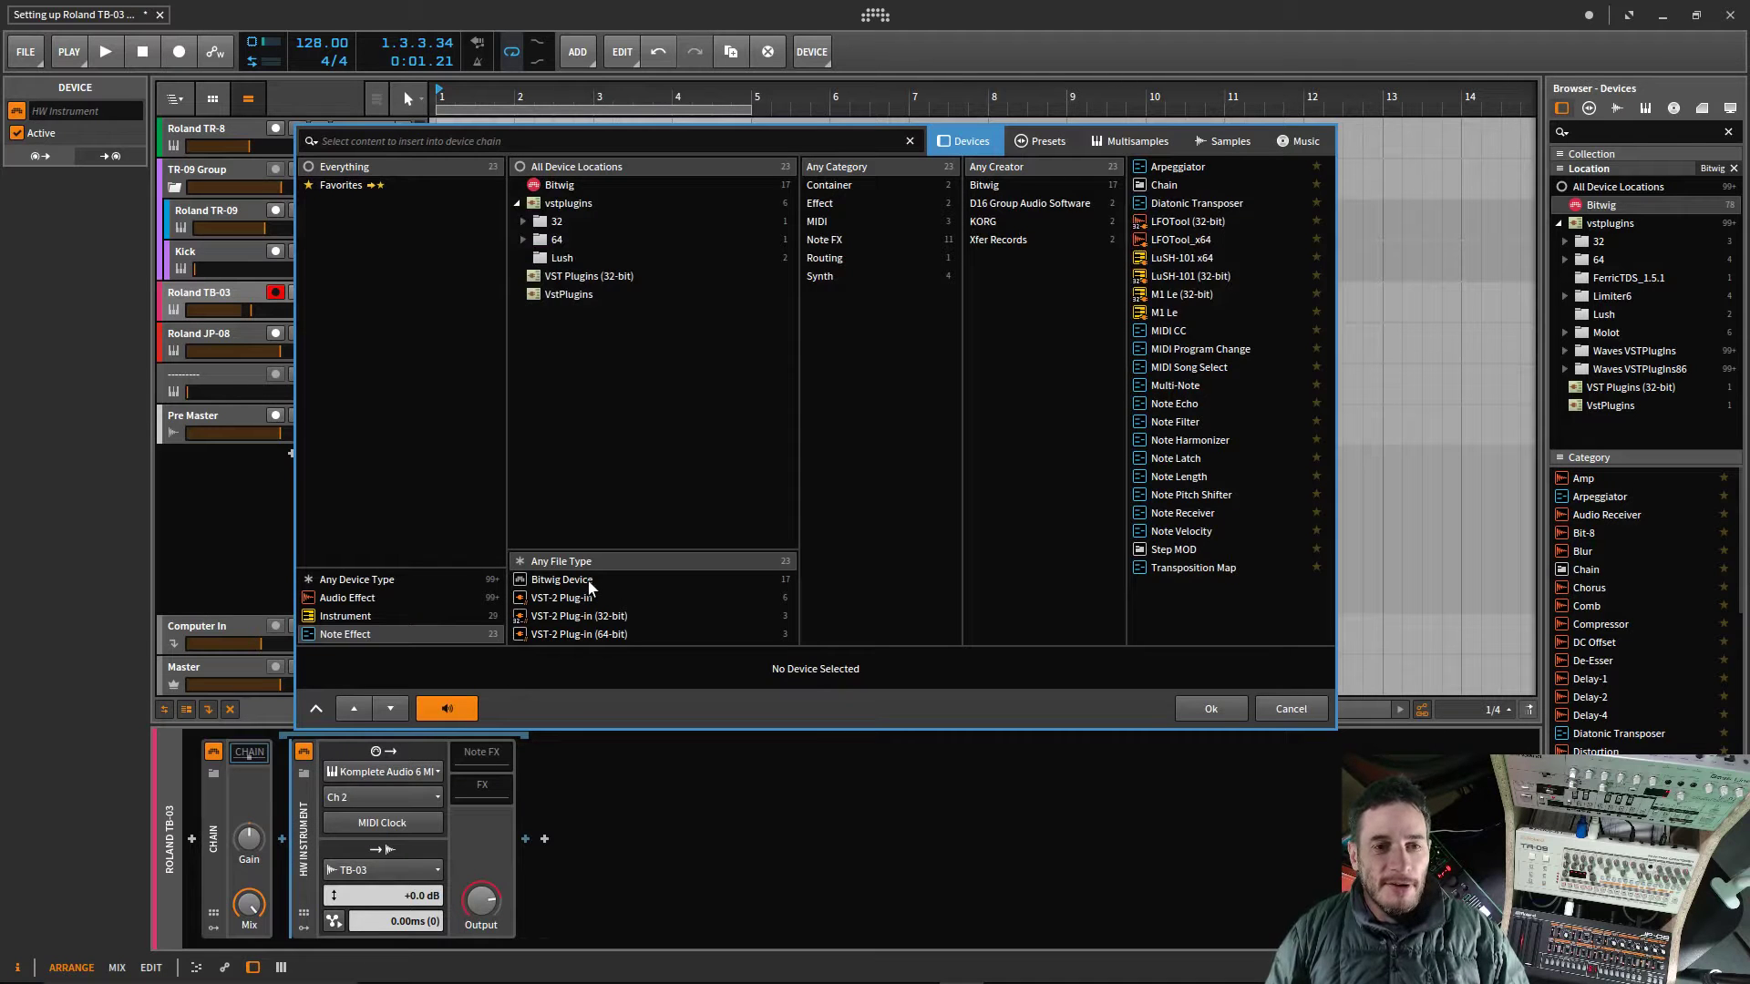
left_click(613, 580)
left_click(845, 202)
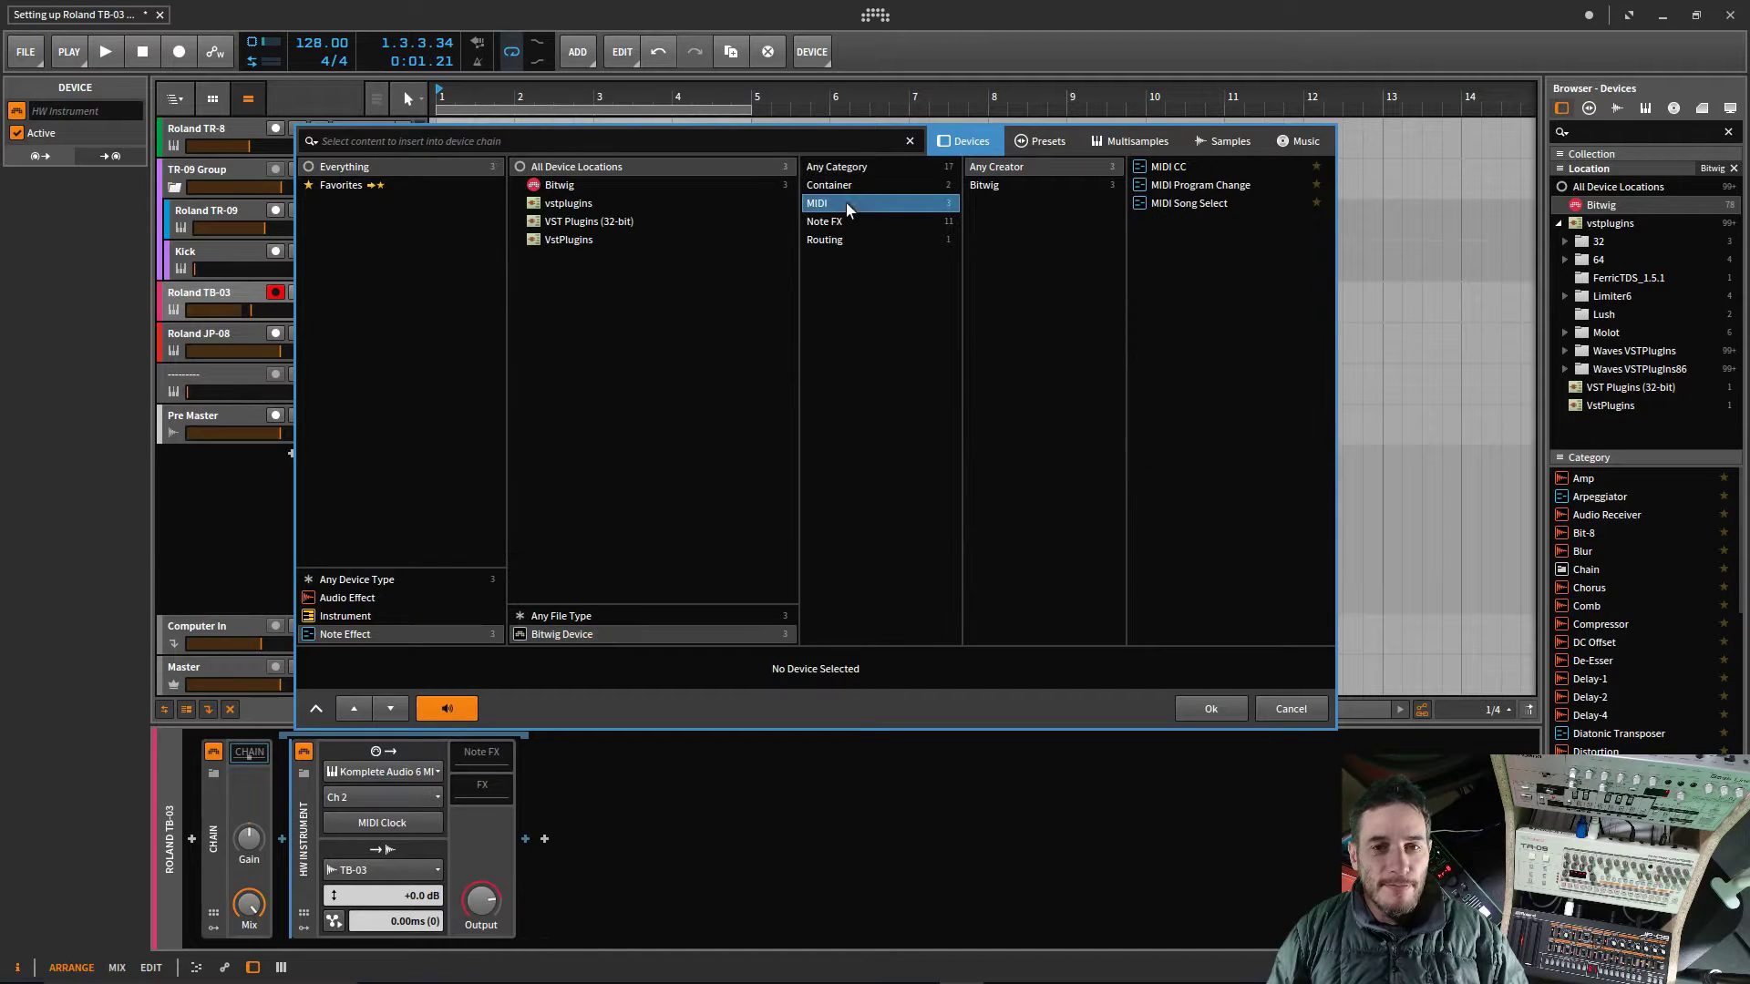
left_click(1165, 164)
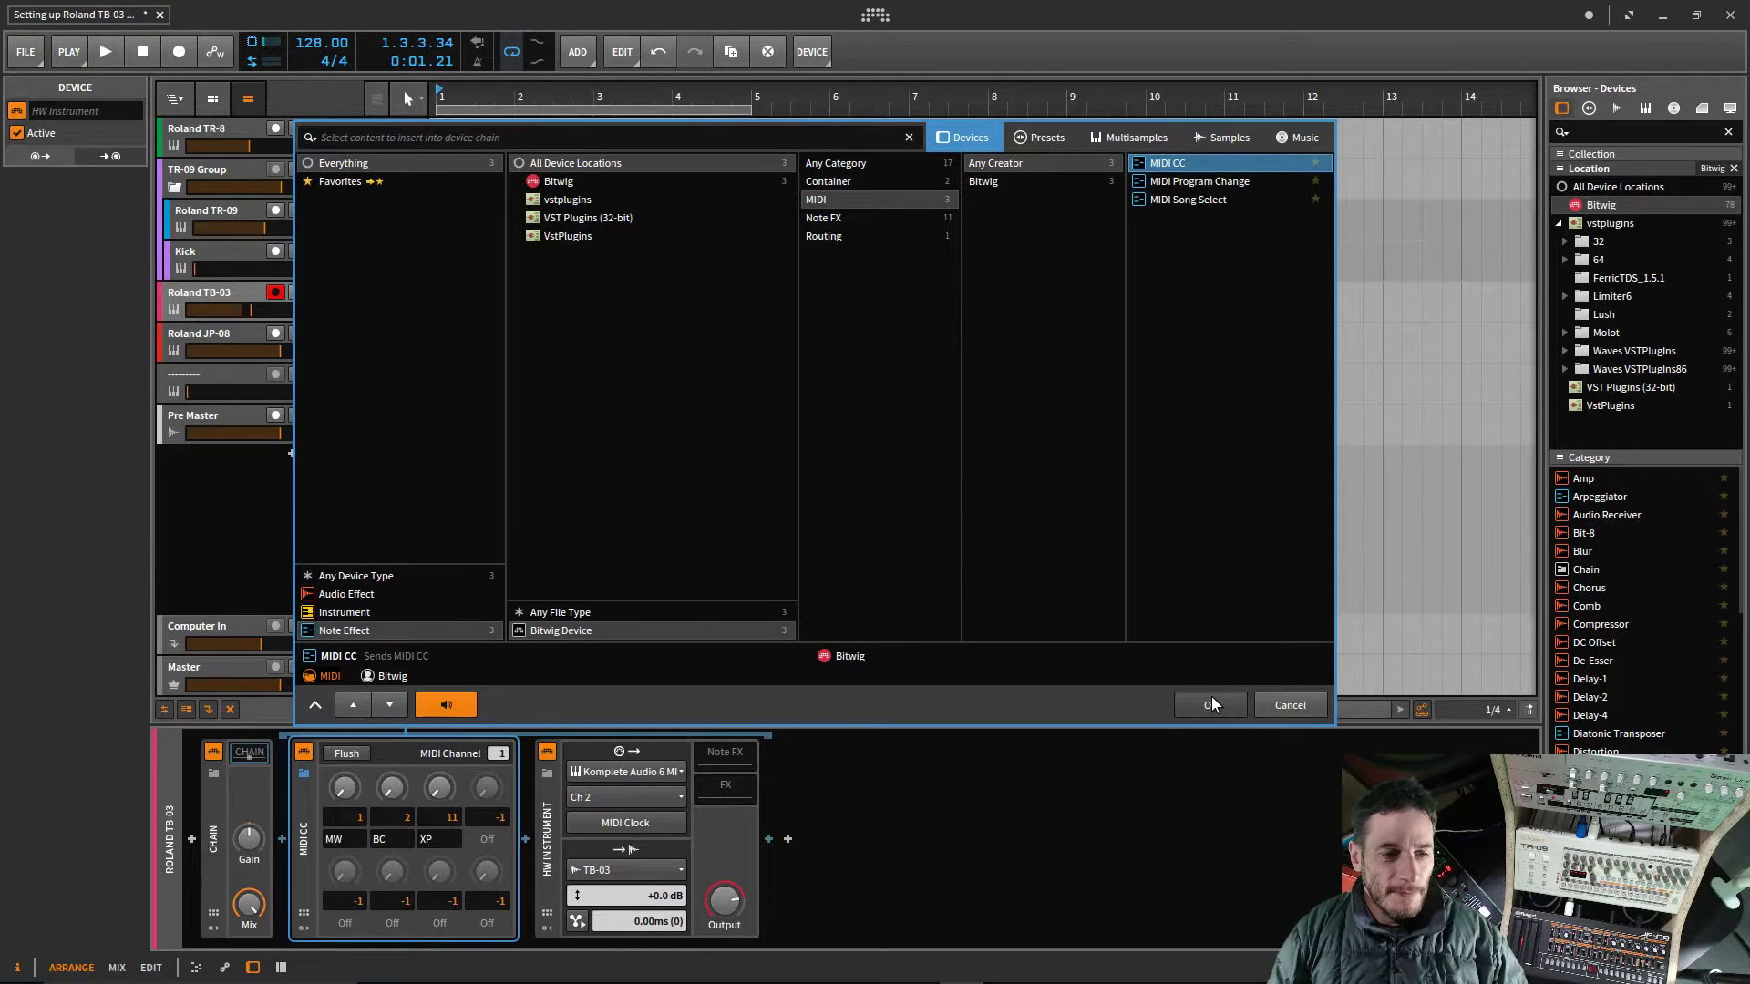
left_click(1211, 698)
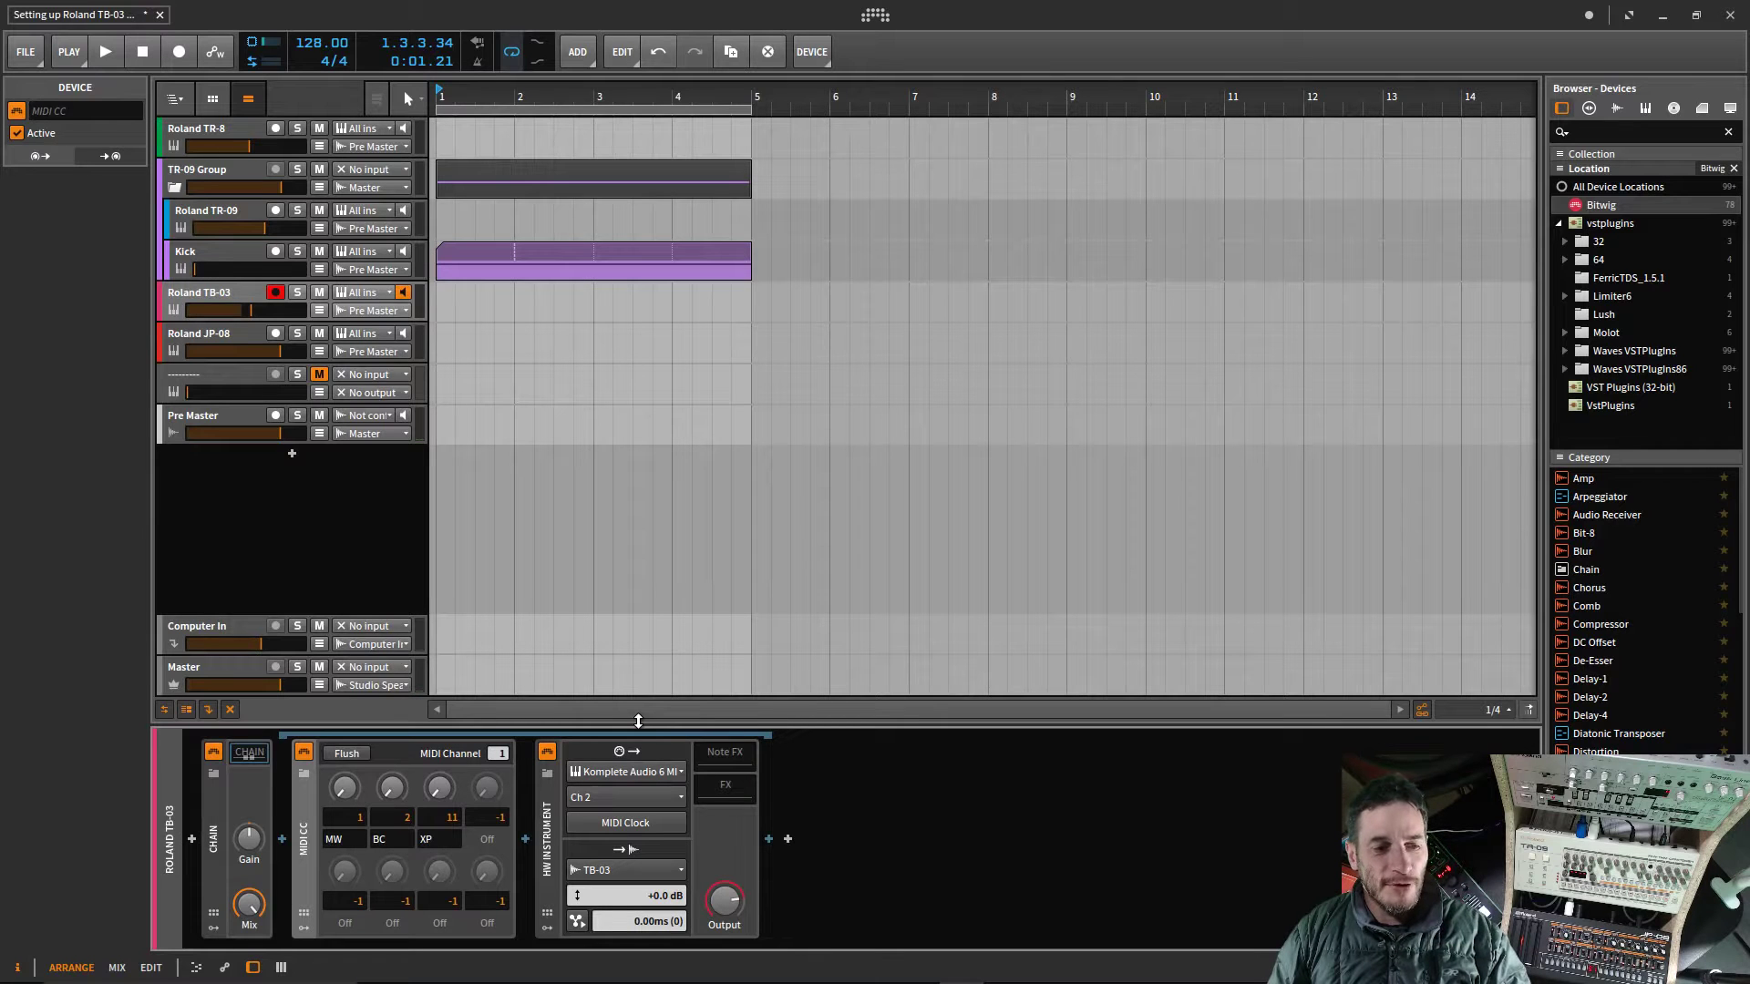
Step: Switch to the TB-03 MIDI Implementation Chart PDF and examine the Control Change numbers and their parameters, then return to Bitwig Studio
mouse_move(872, 982)
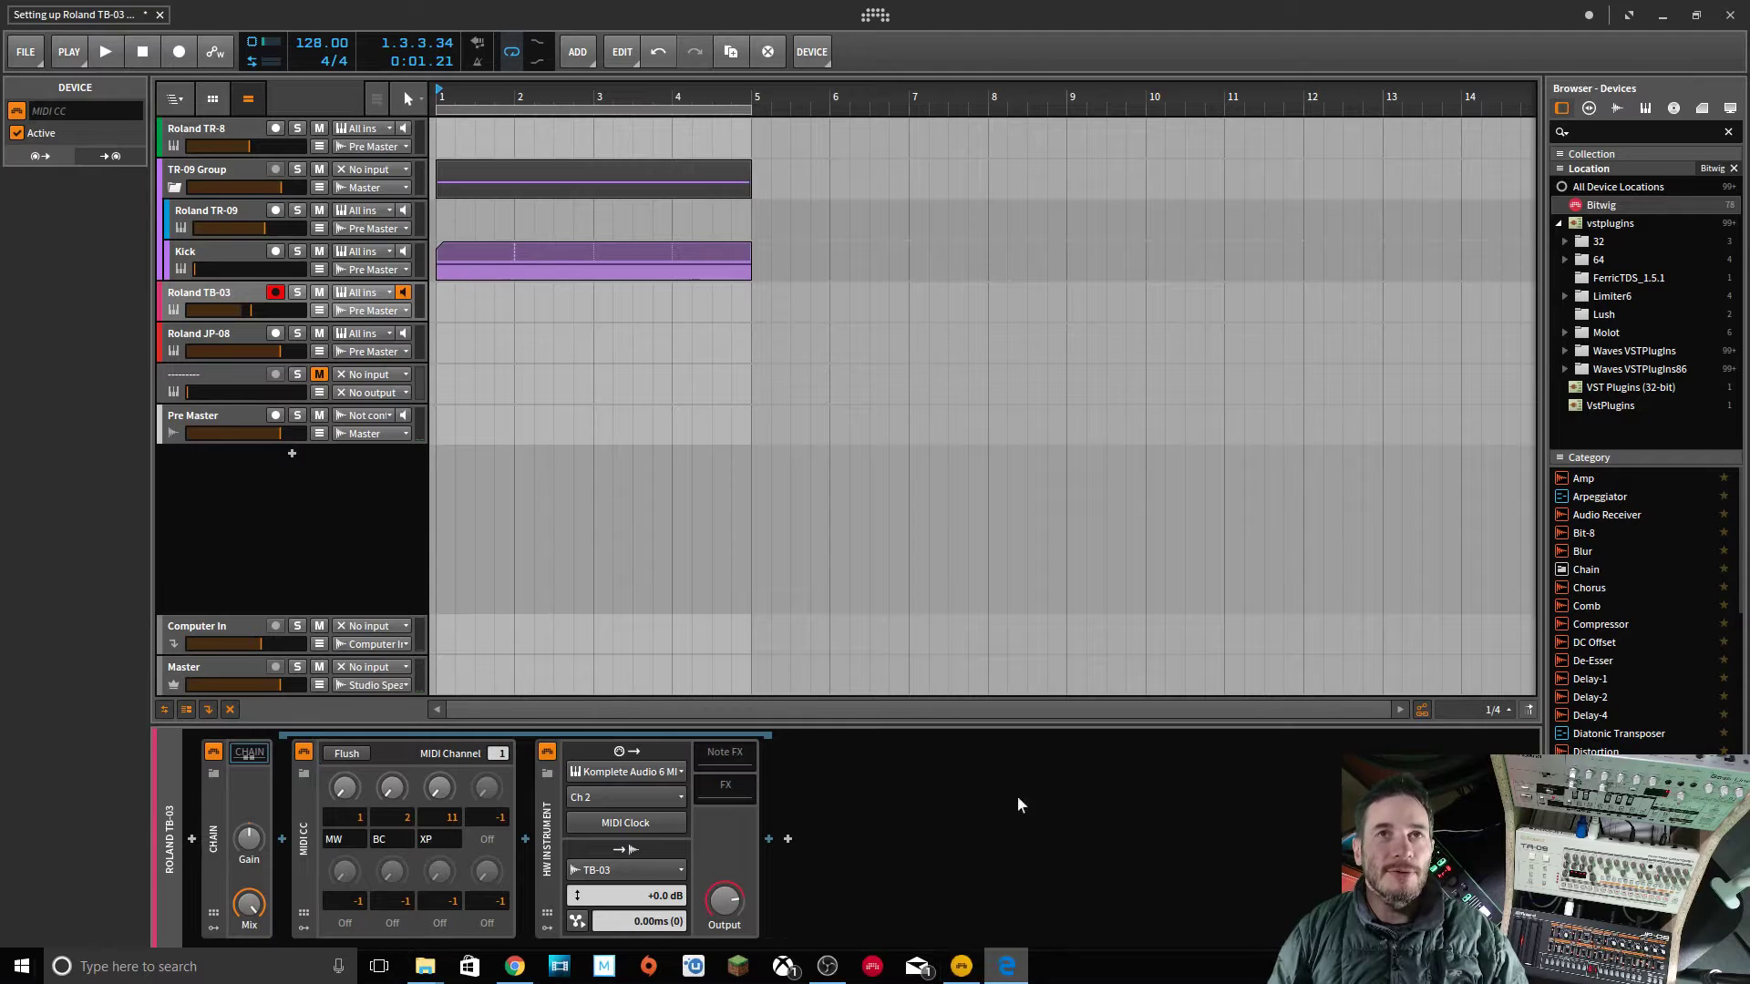
left_click_drag(683, 0, 731, 25)
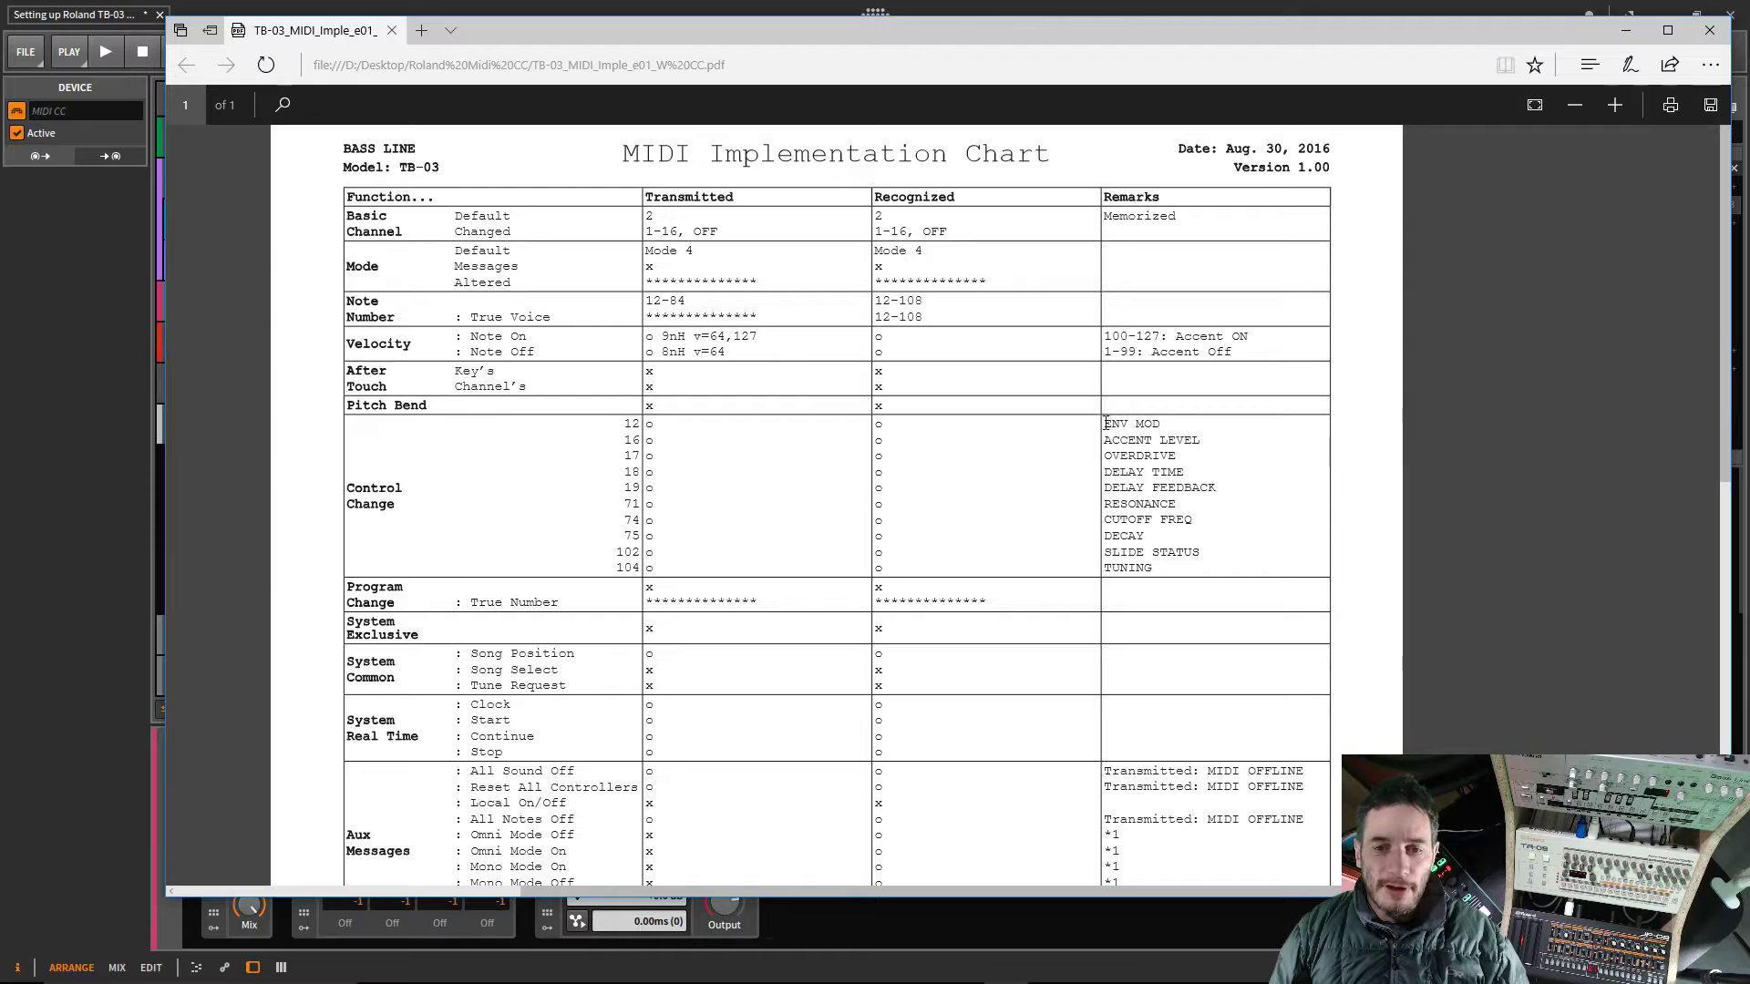
left_click_drag(1105, 423, 1178, 512)
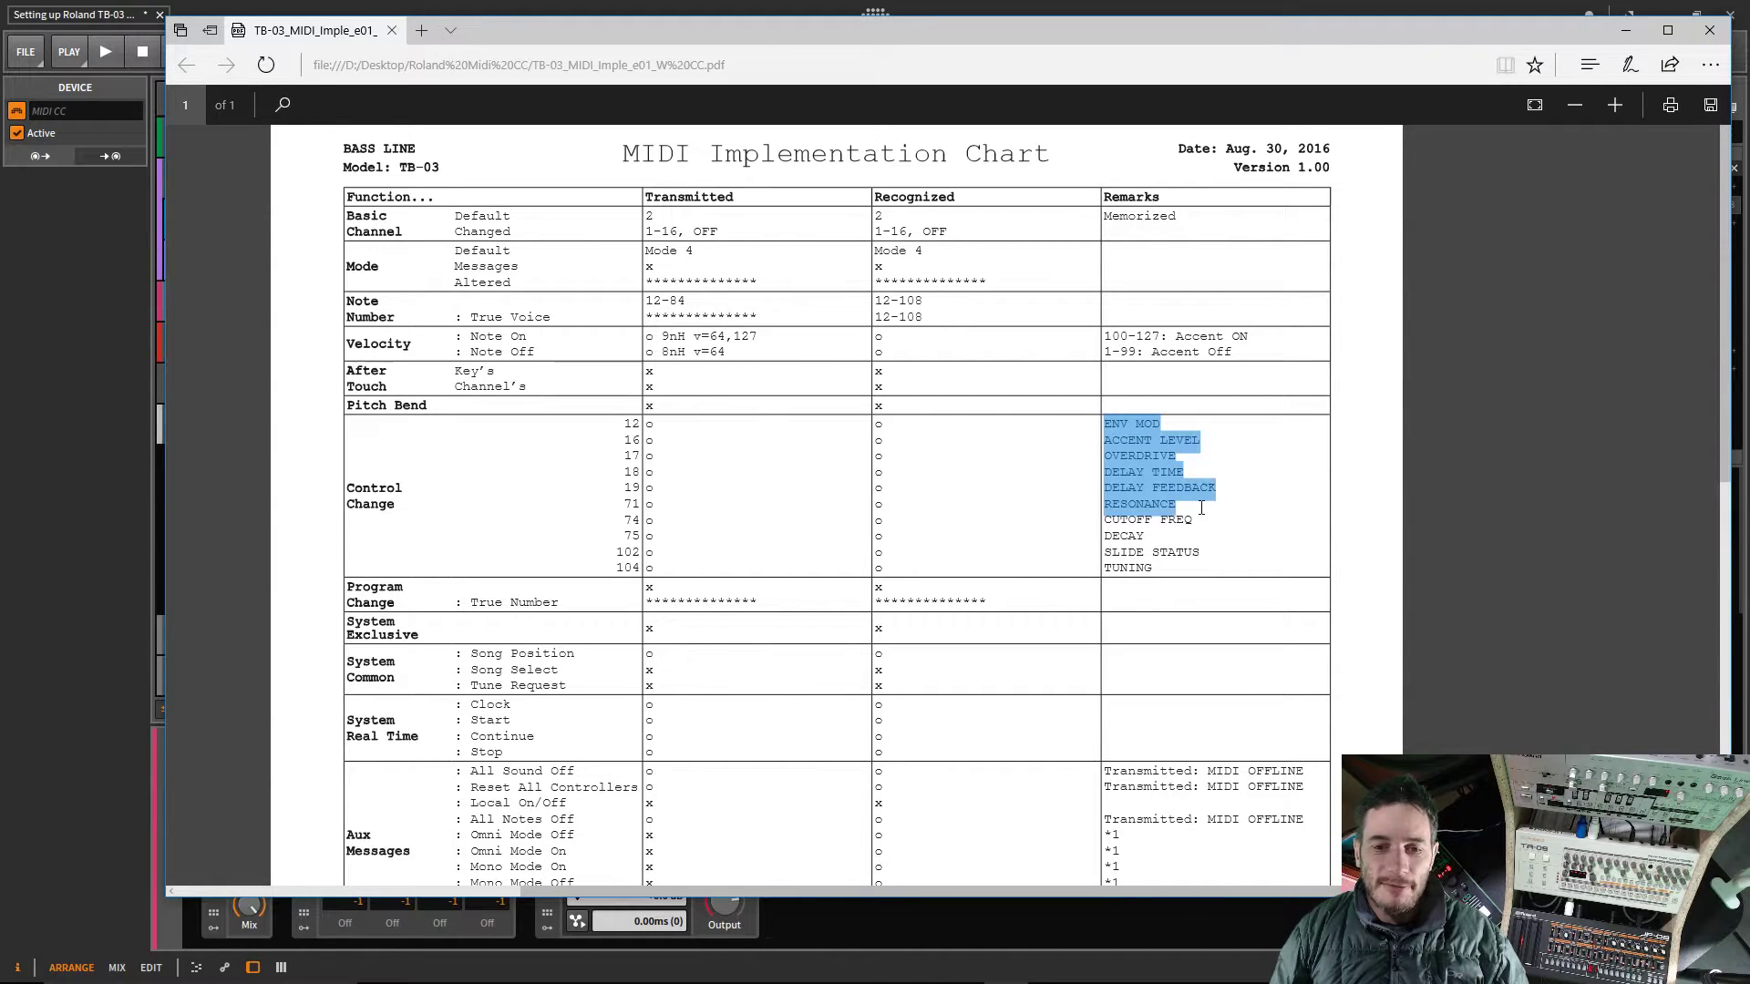
left_click(1141, 529)
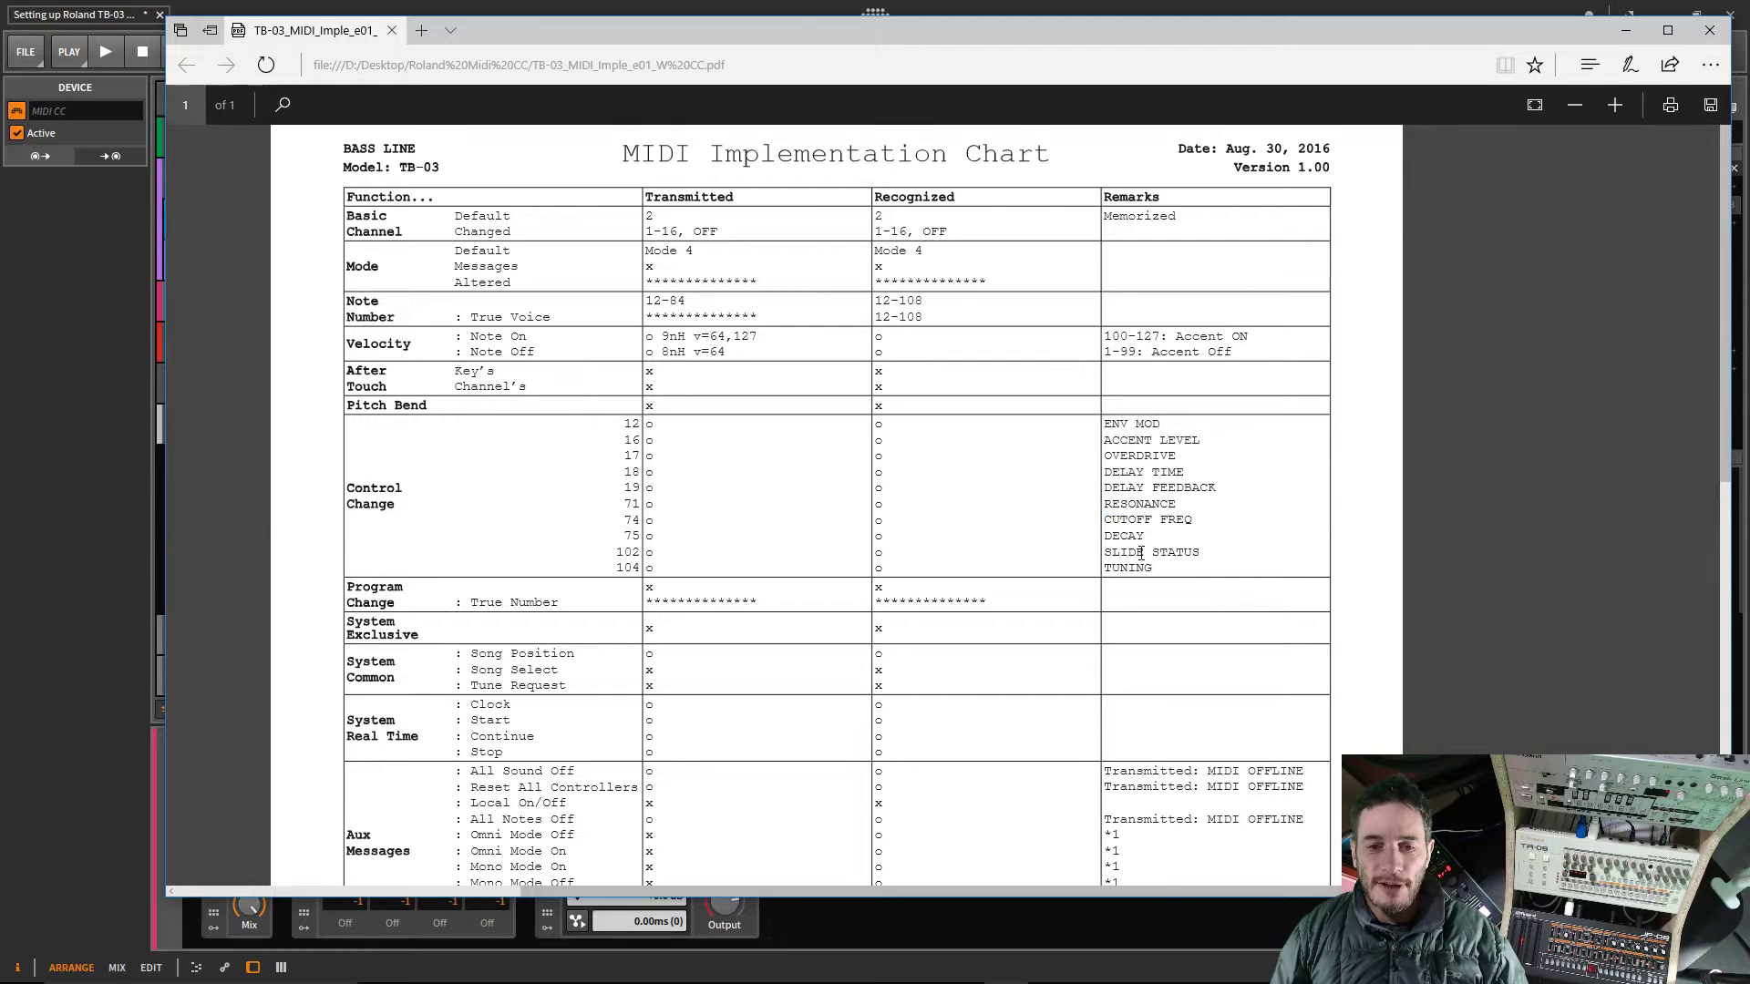
left_click_drag(1139, 552, 1205, 550)
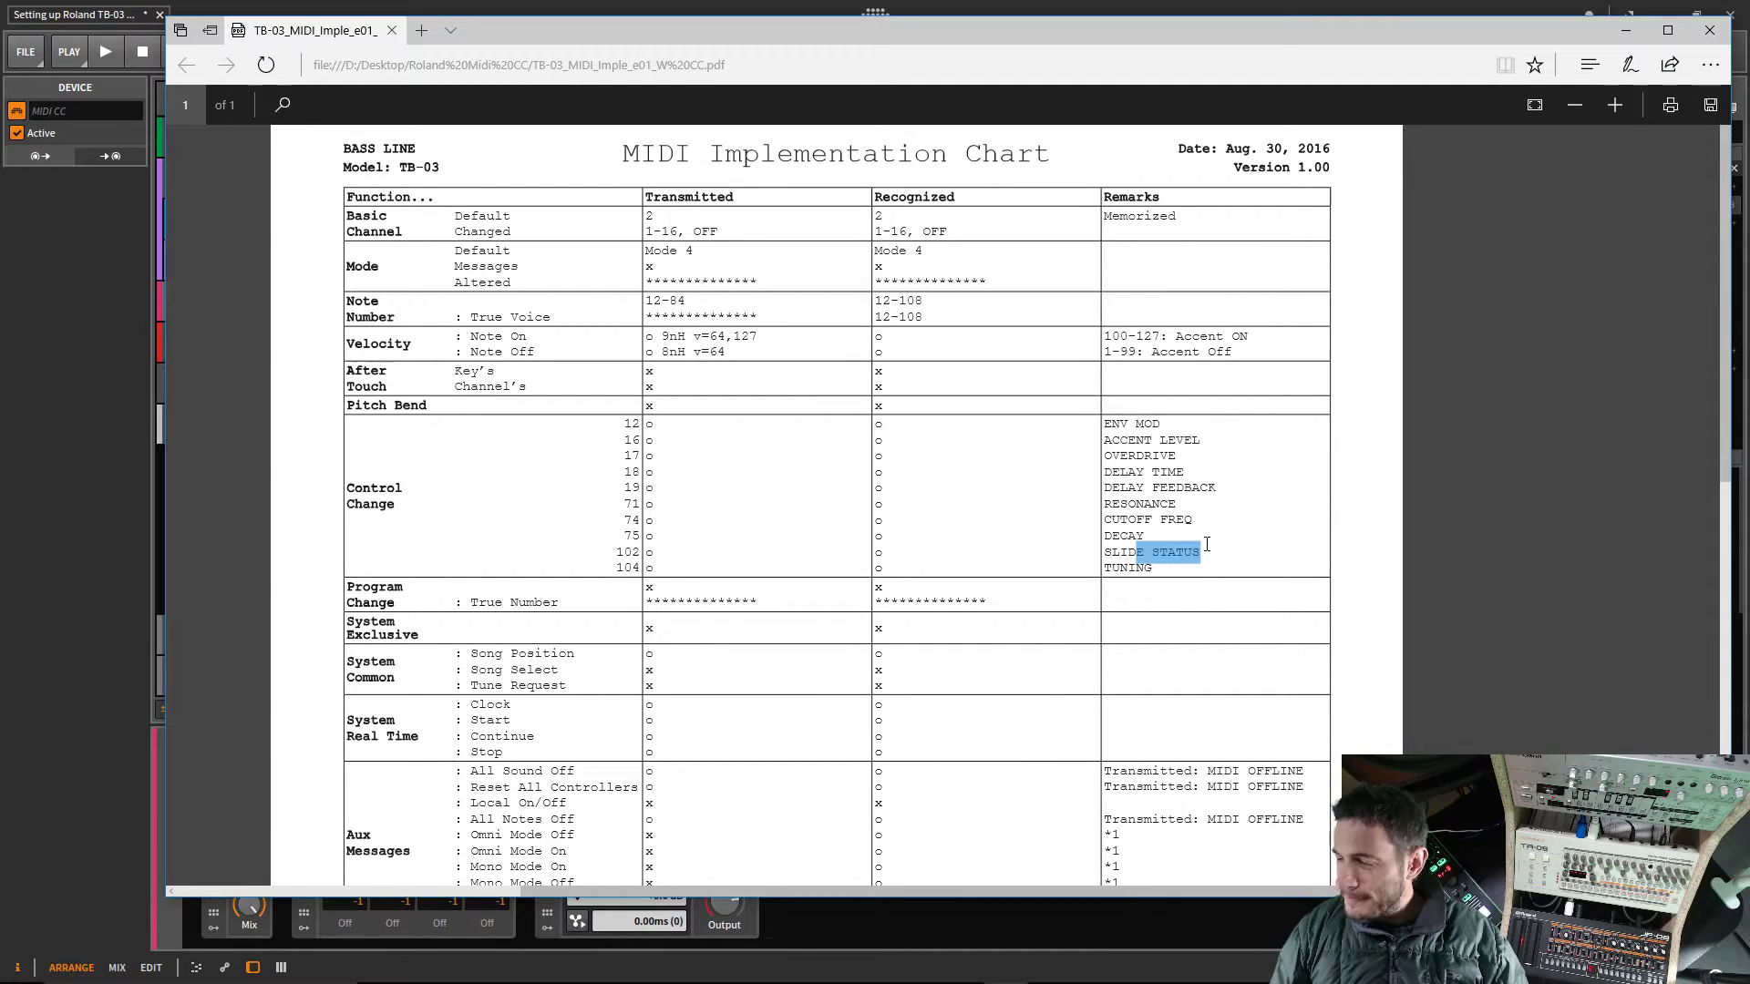
left_click(1129, 552)
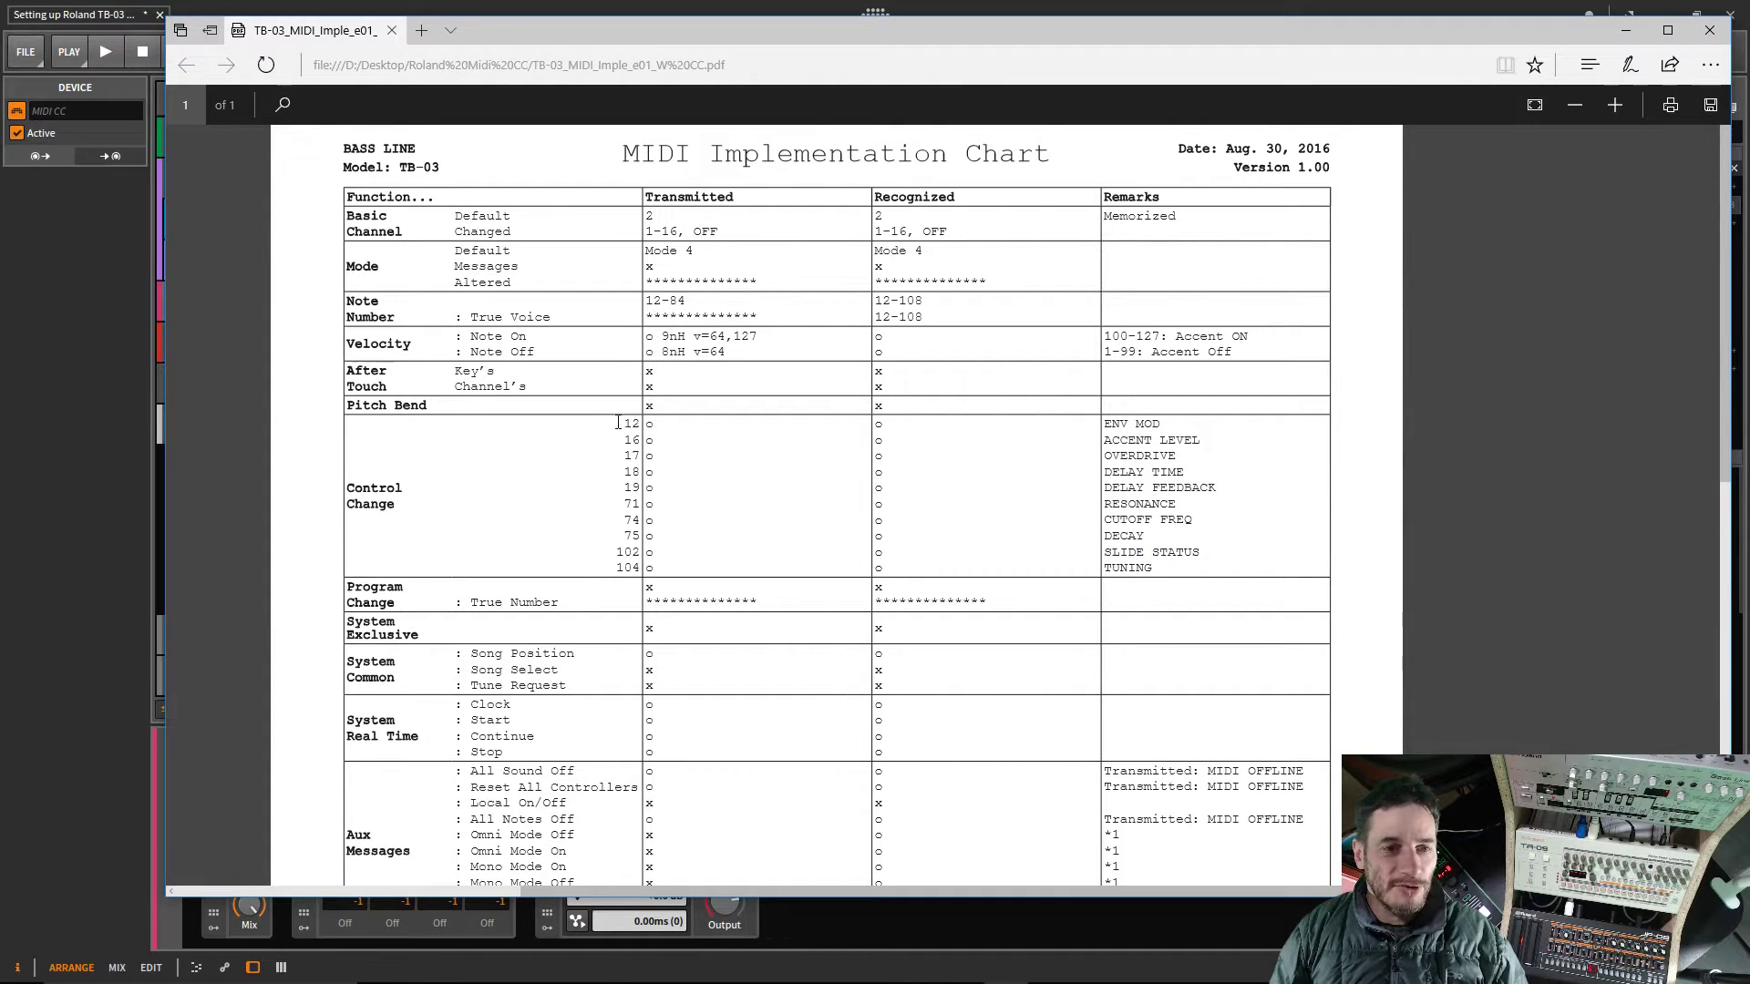
left_click_drag(618, 423, 644, 570)
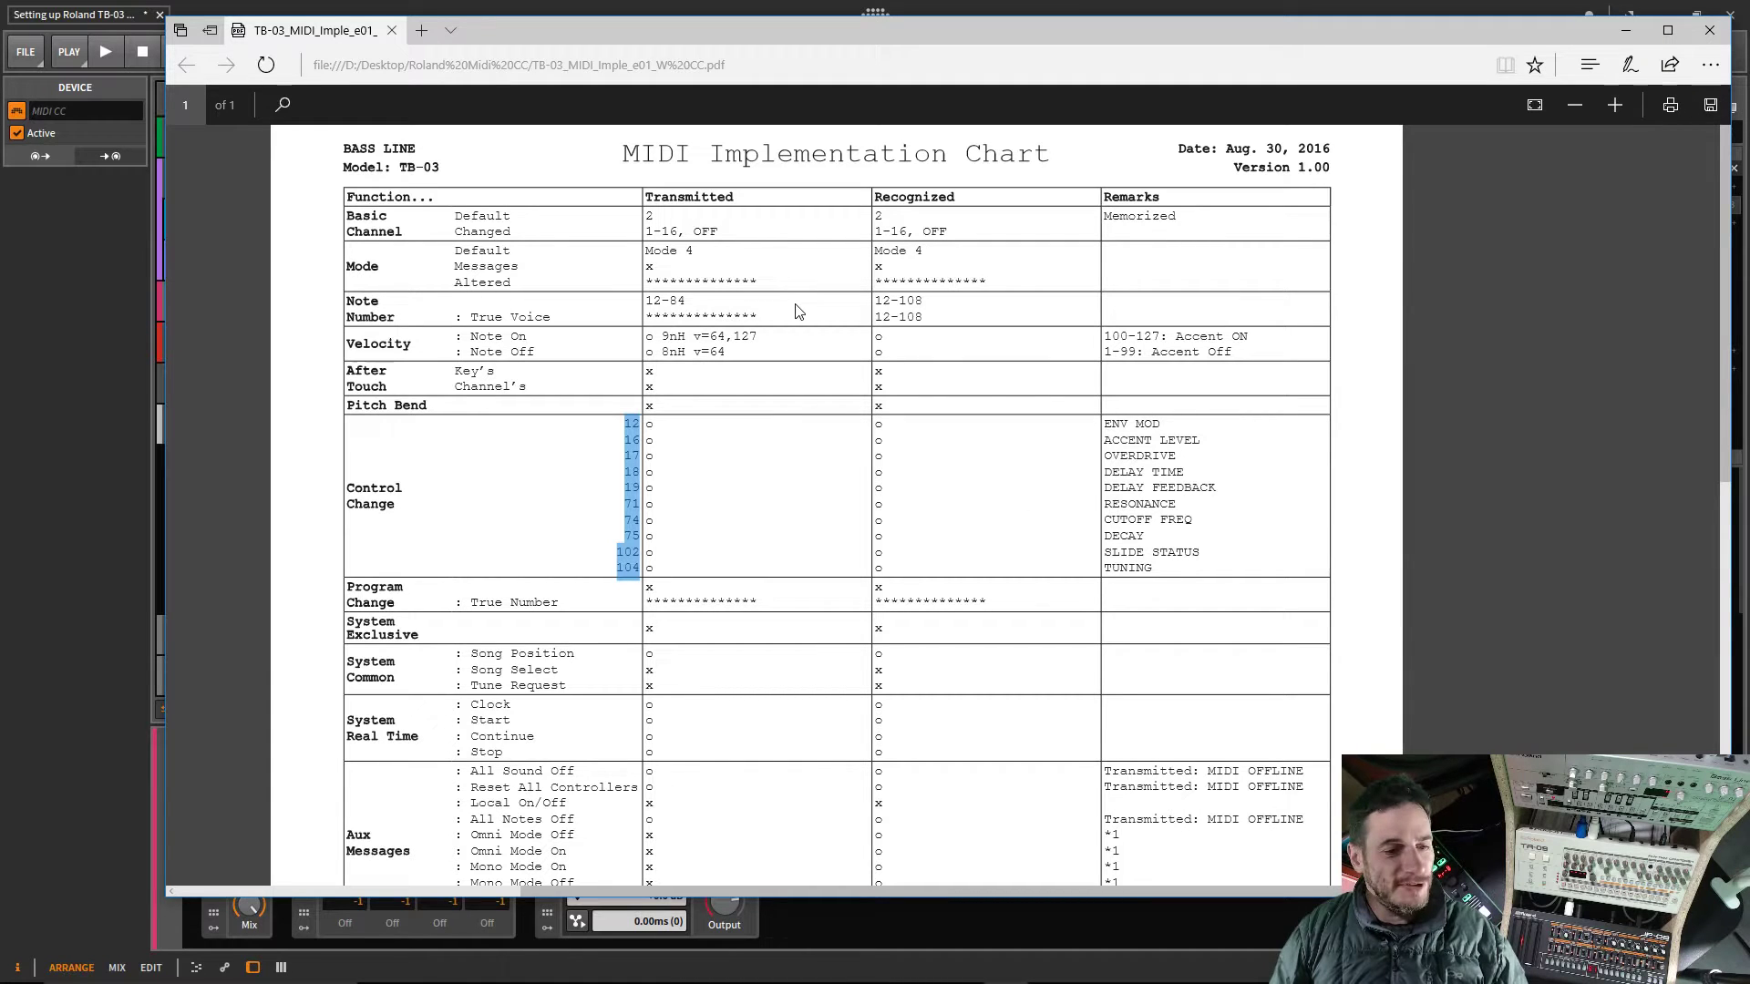
left_click_drag(1026, 23, 957, 0)
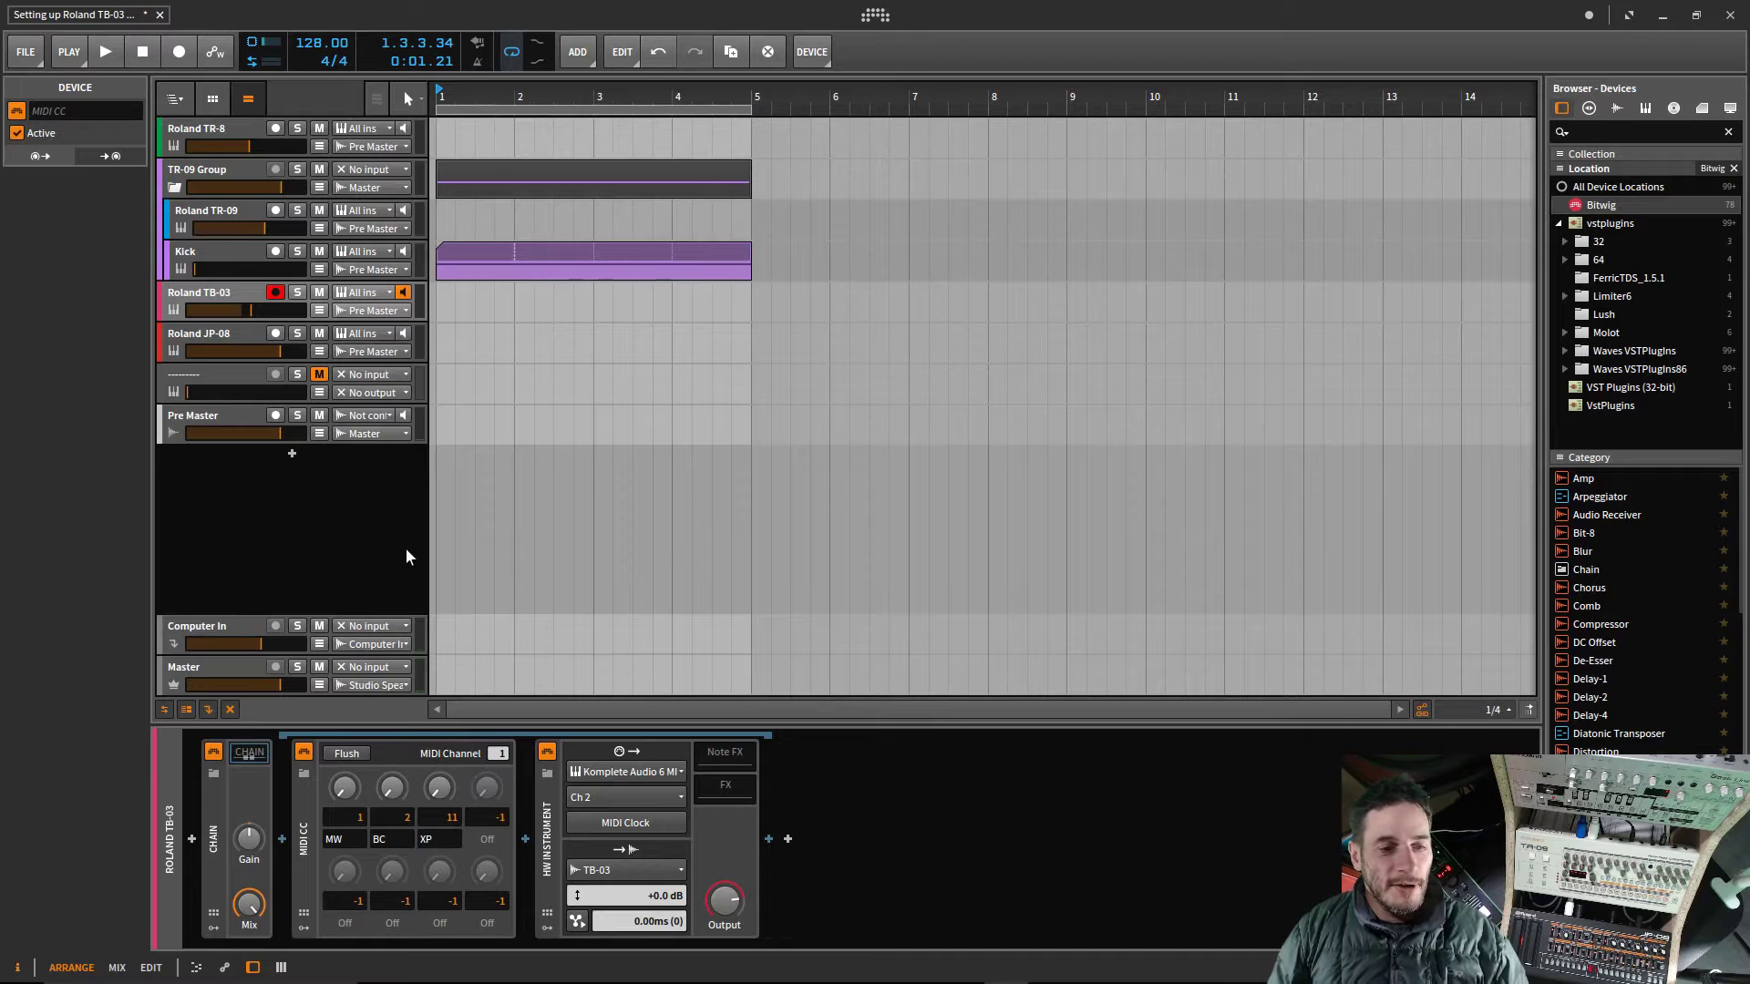
Step: Set the MIDI CC device's MIDI channel to 2
left_click(500, 755)
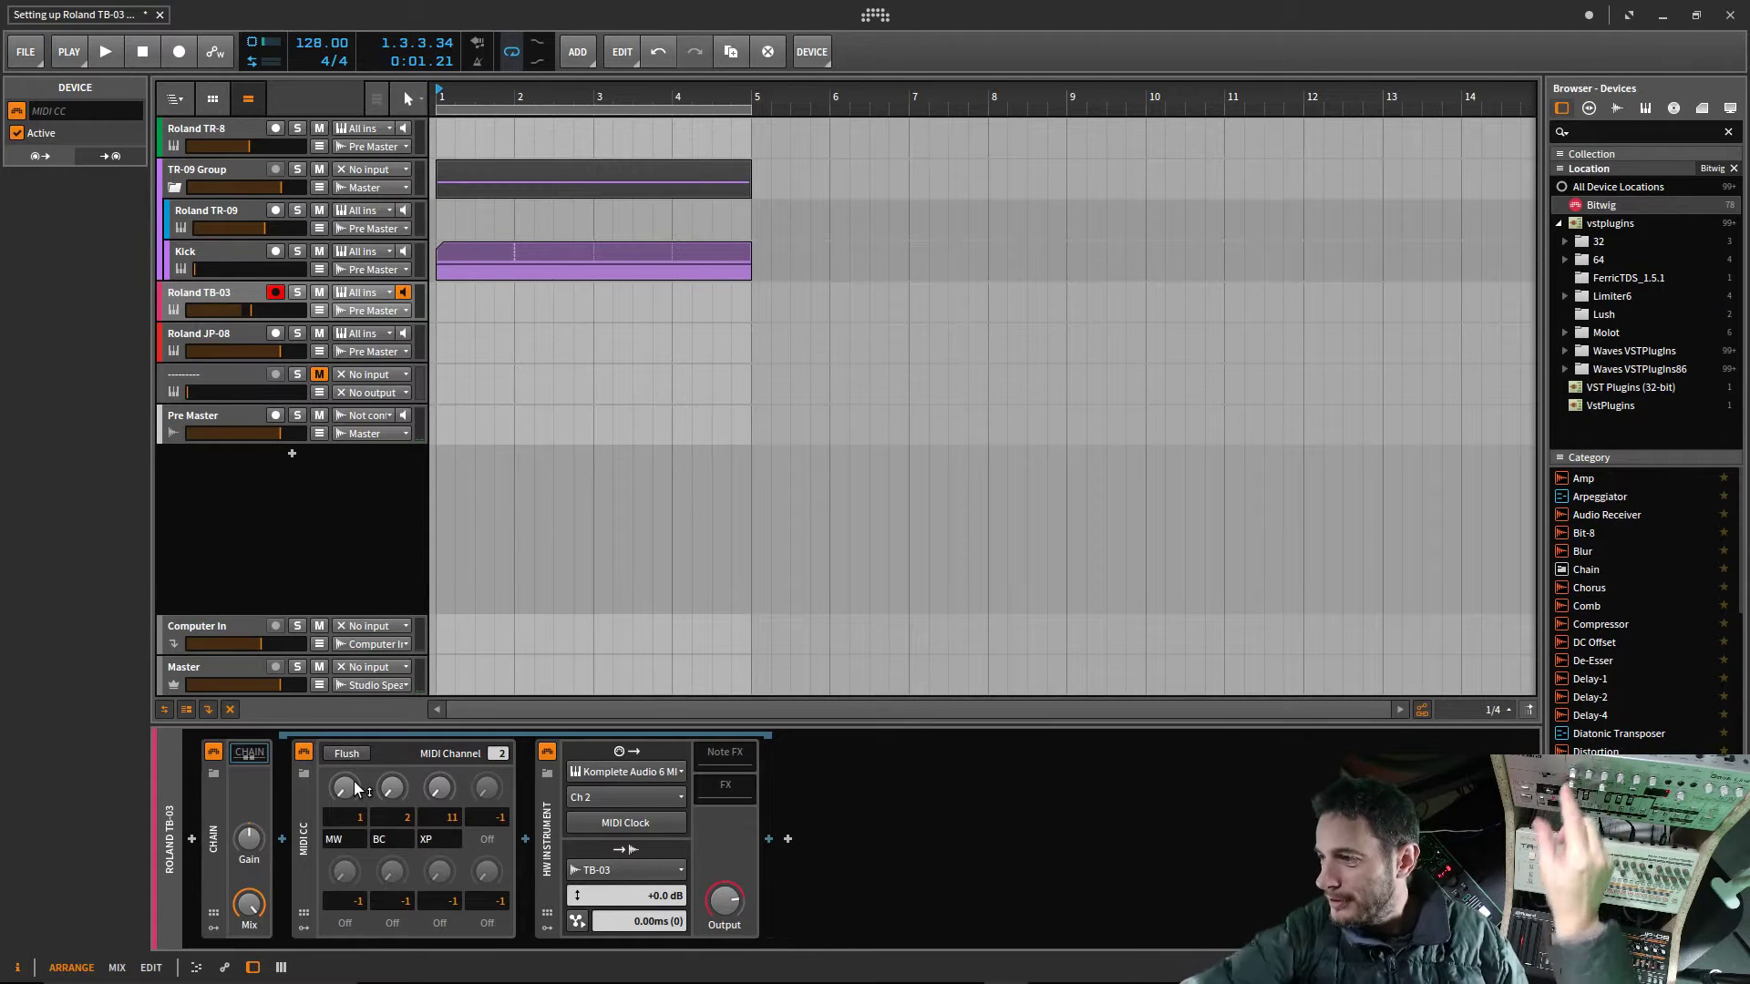
Step: Set the first control slot of the MIDI CC device to CC number 104
mouse_move(1006, 983)
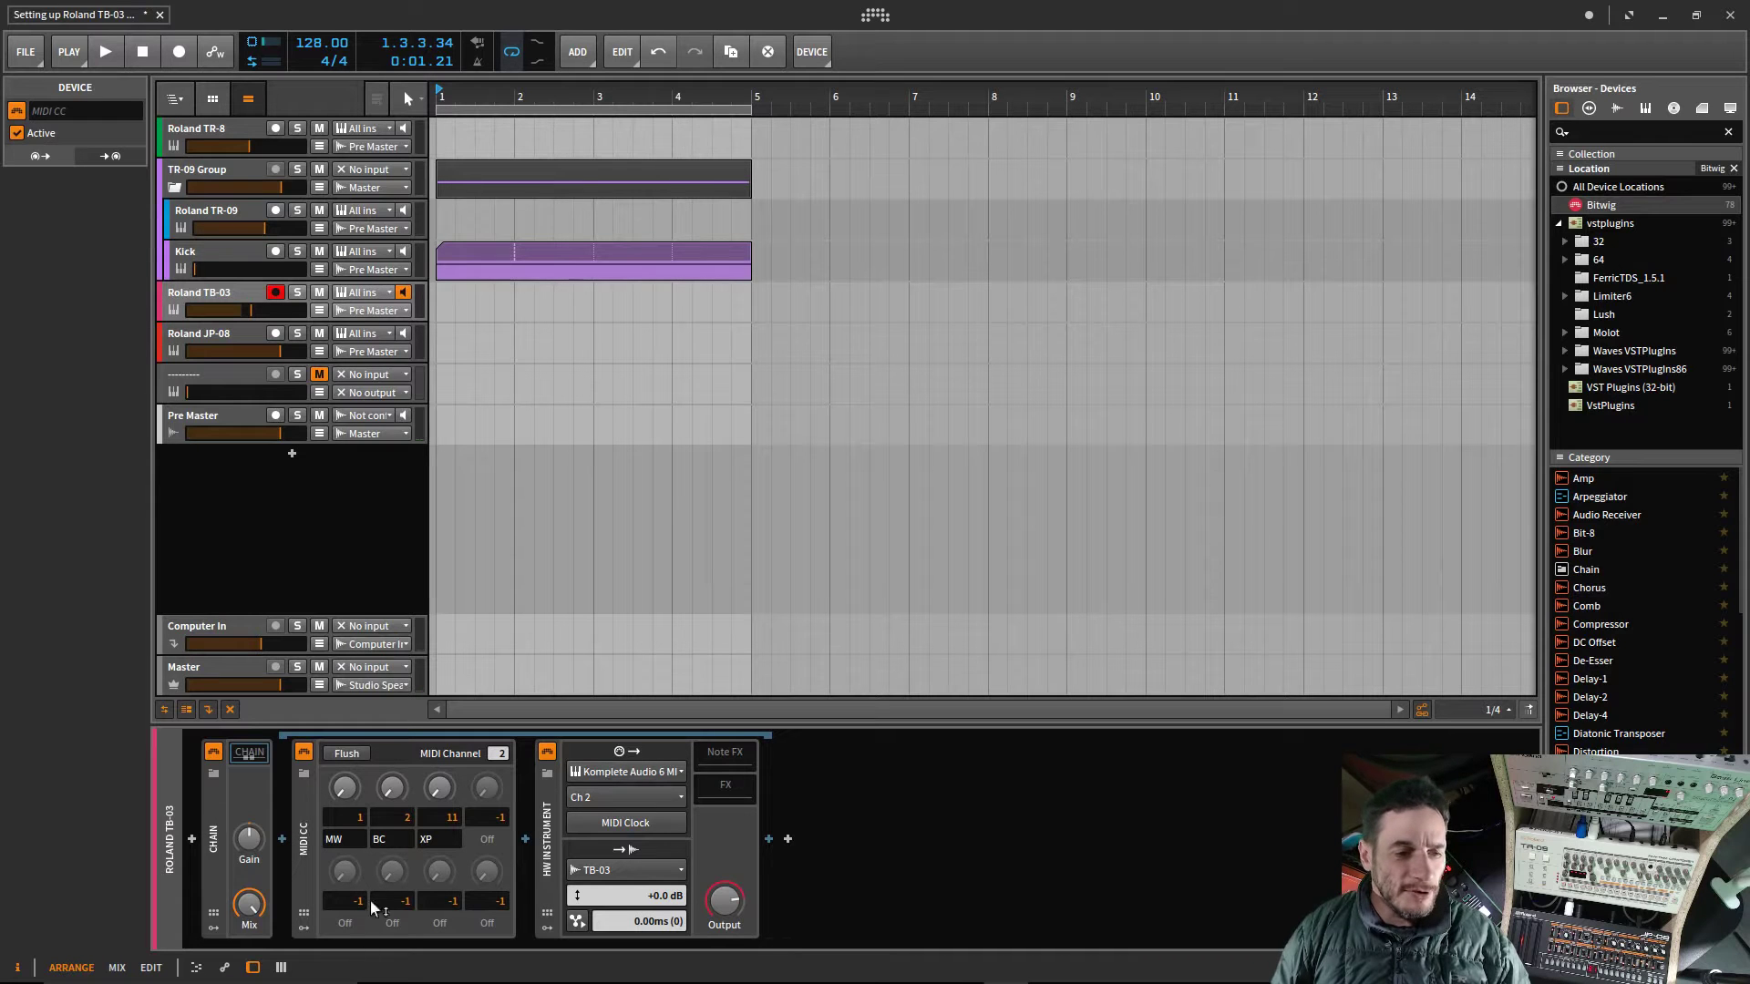
double_click(340, 815)
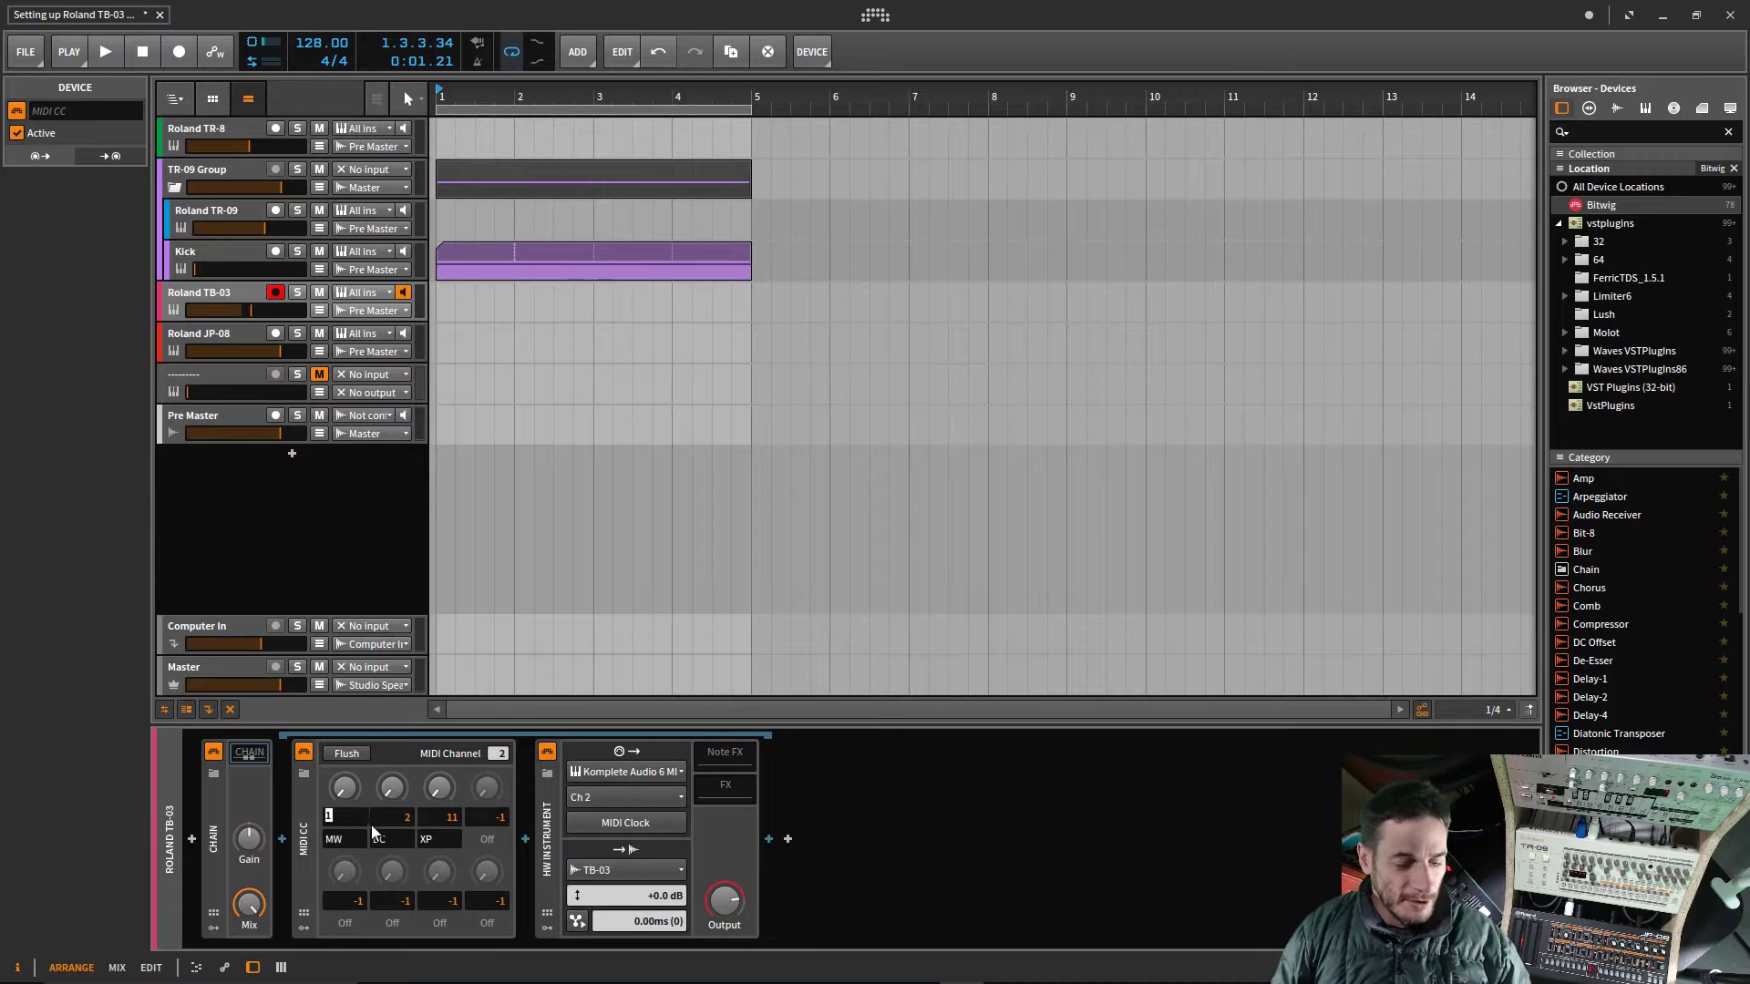
type("10")
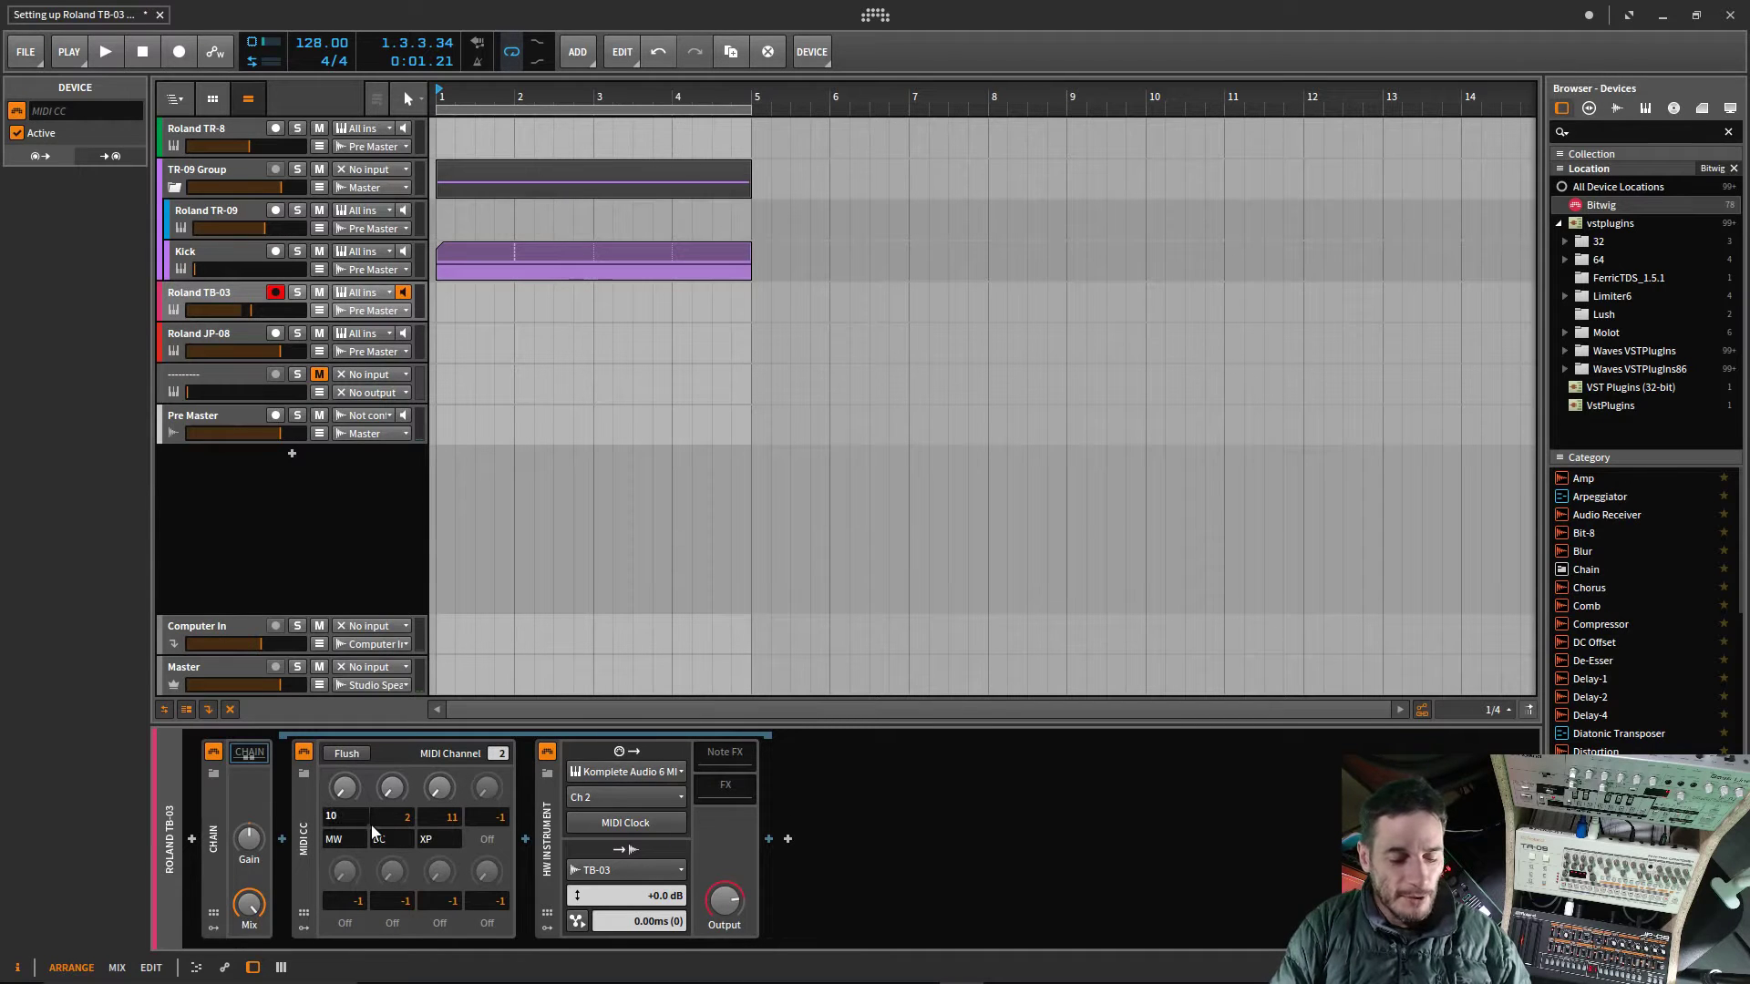
type("4")
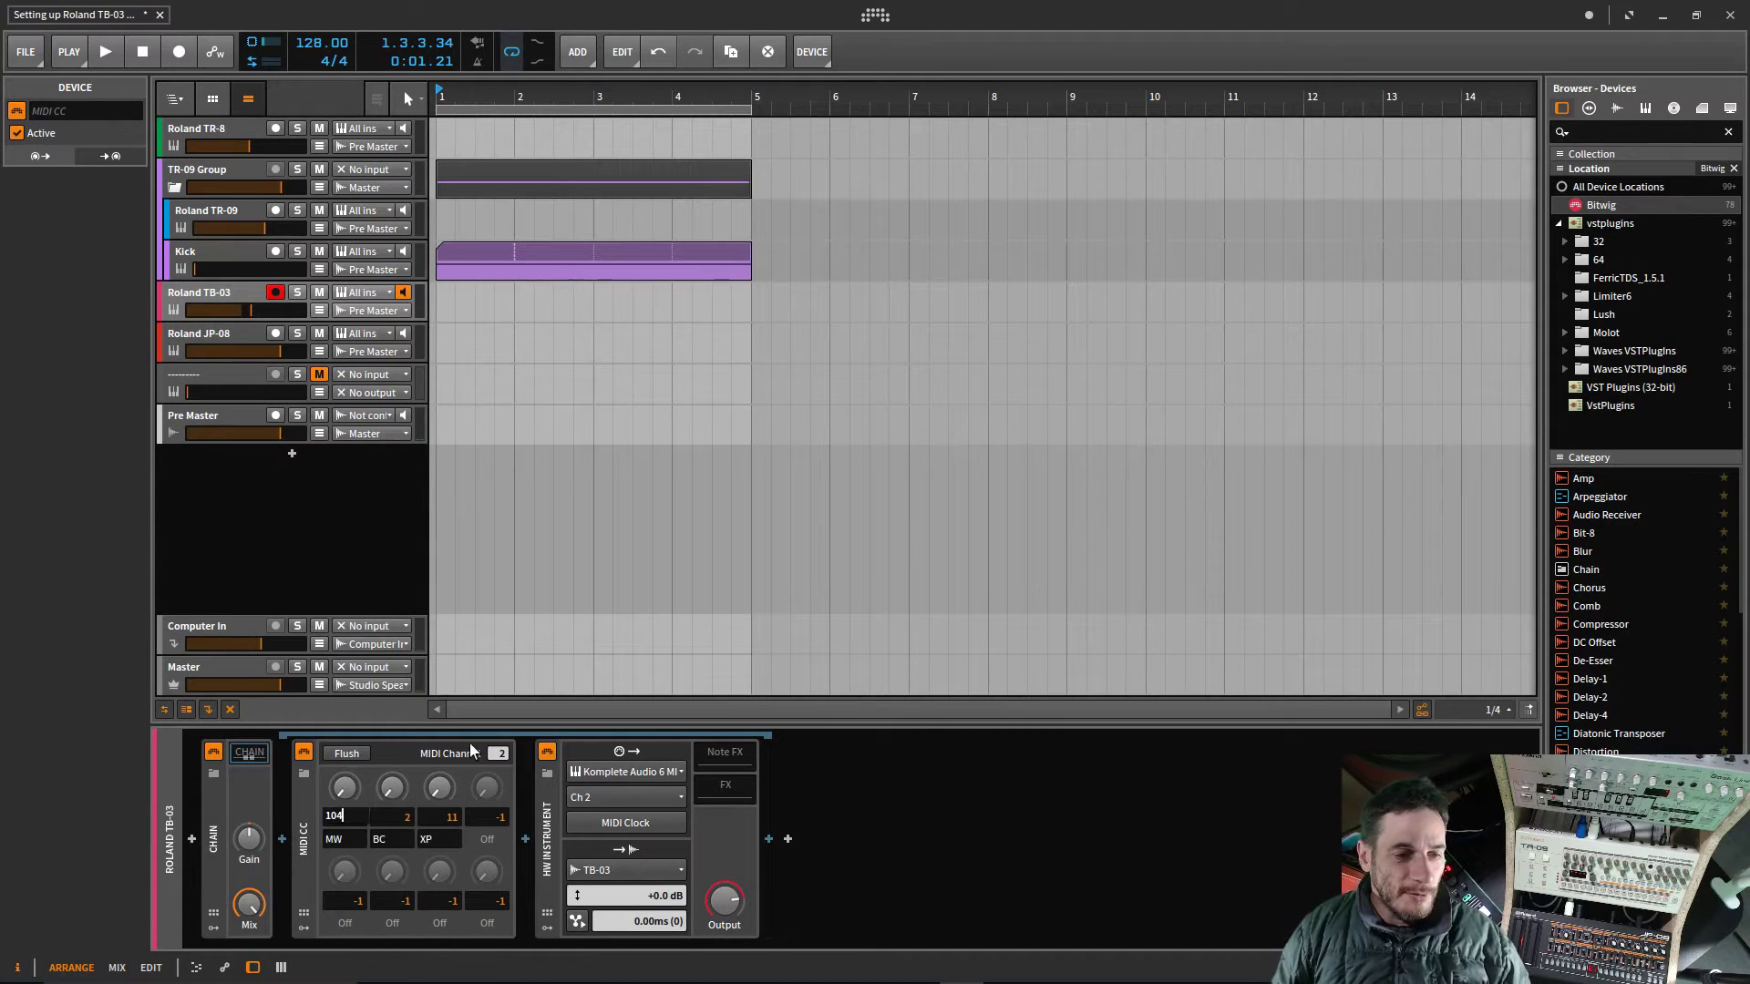
key("Return")
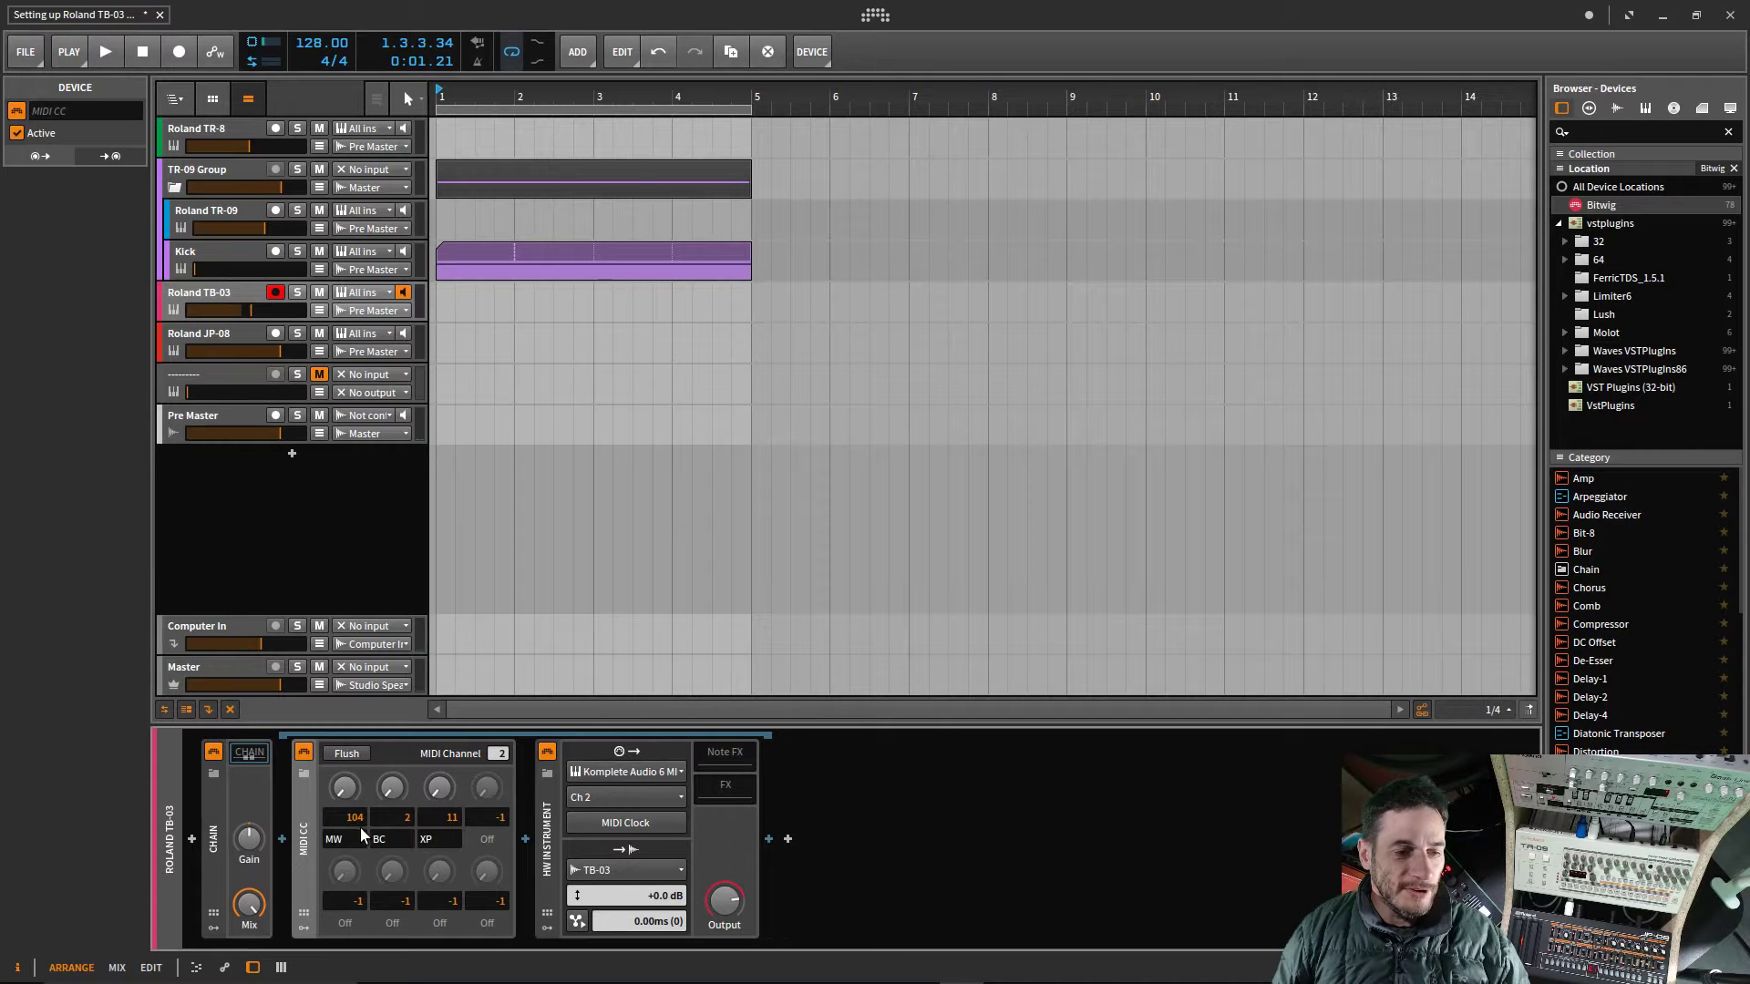
Step: Show the MIDI CC device's remote controls with its modulators hidden, and try the P1 knob and the first CC knob
left_click(304, 928)
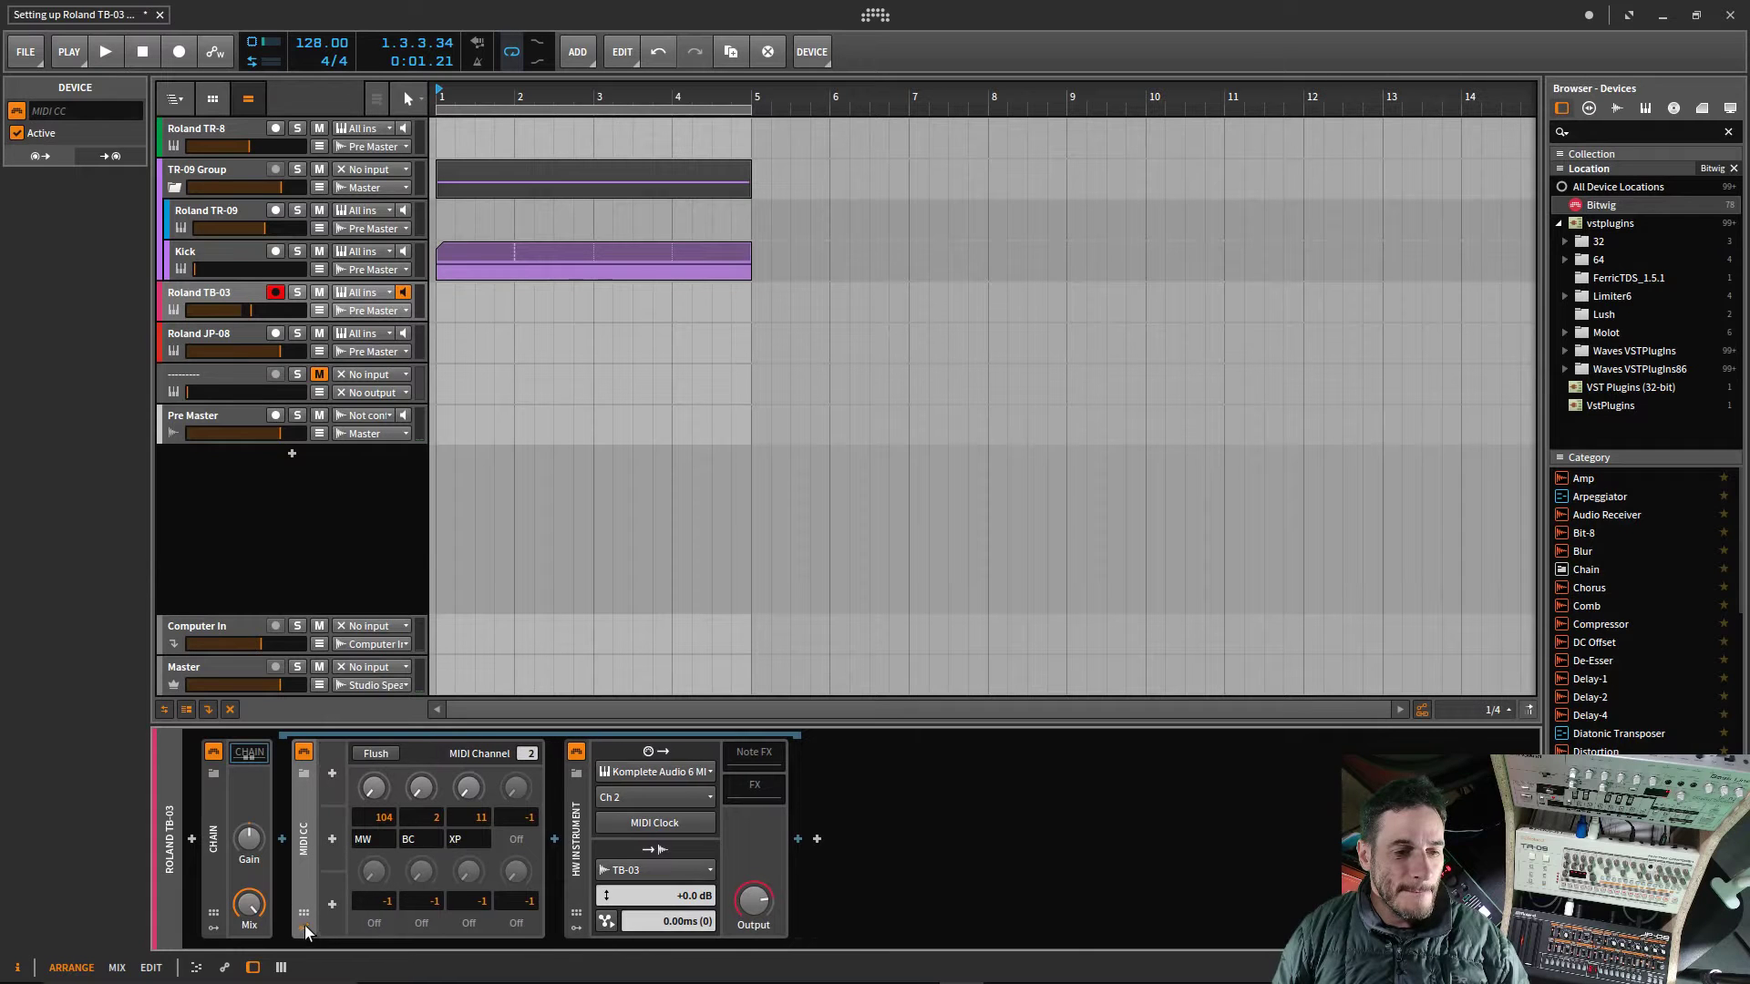
left_click(305, 914)
left_click(307, 925)
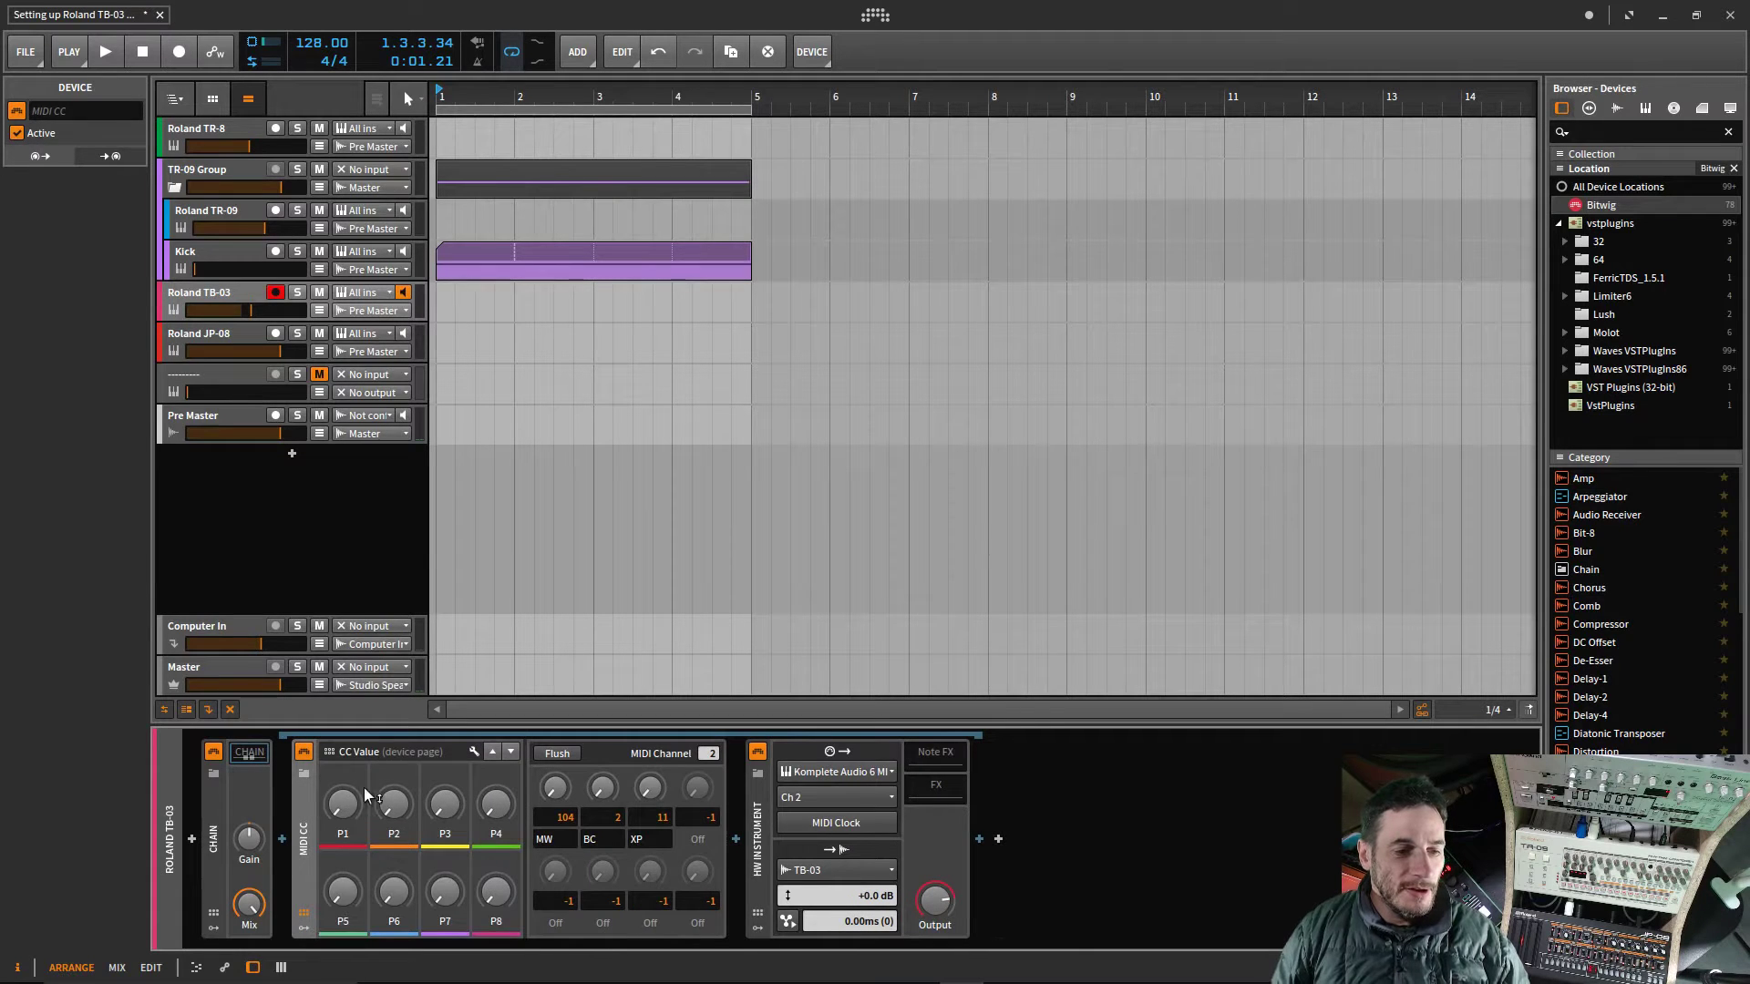
mouse_move(348, 804)
left_mouse_down()
mouse_move(348, 757)
mouse_move(343, 843)
mouse_move(351, 810)
left_mouse_up()
mouse_move(563, 793)
left_mouse_down()
mouse_move(564, 720)
mouse_move(564, 795)
left_mouse_up()
left_click_drag(345, 800, 345, 804)
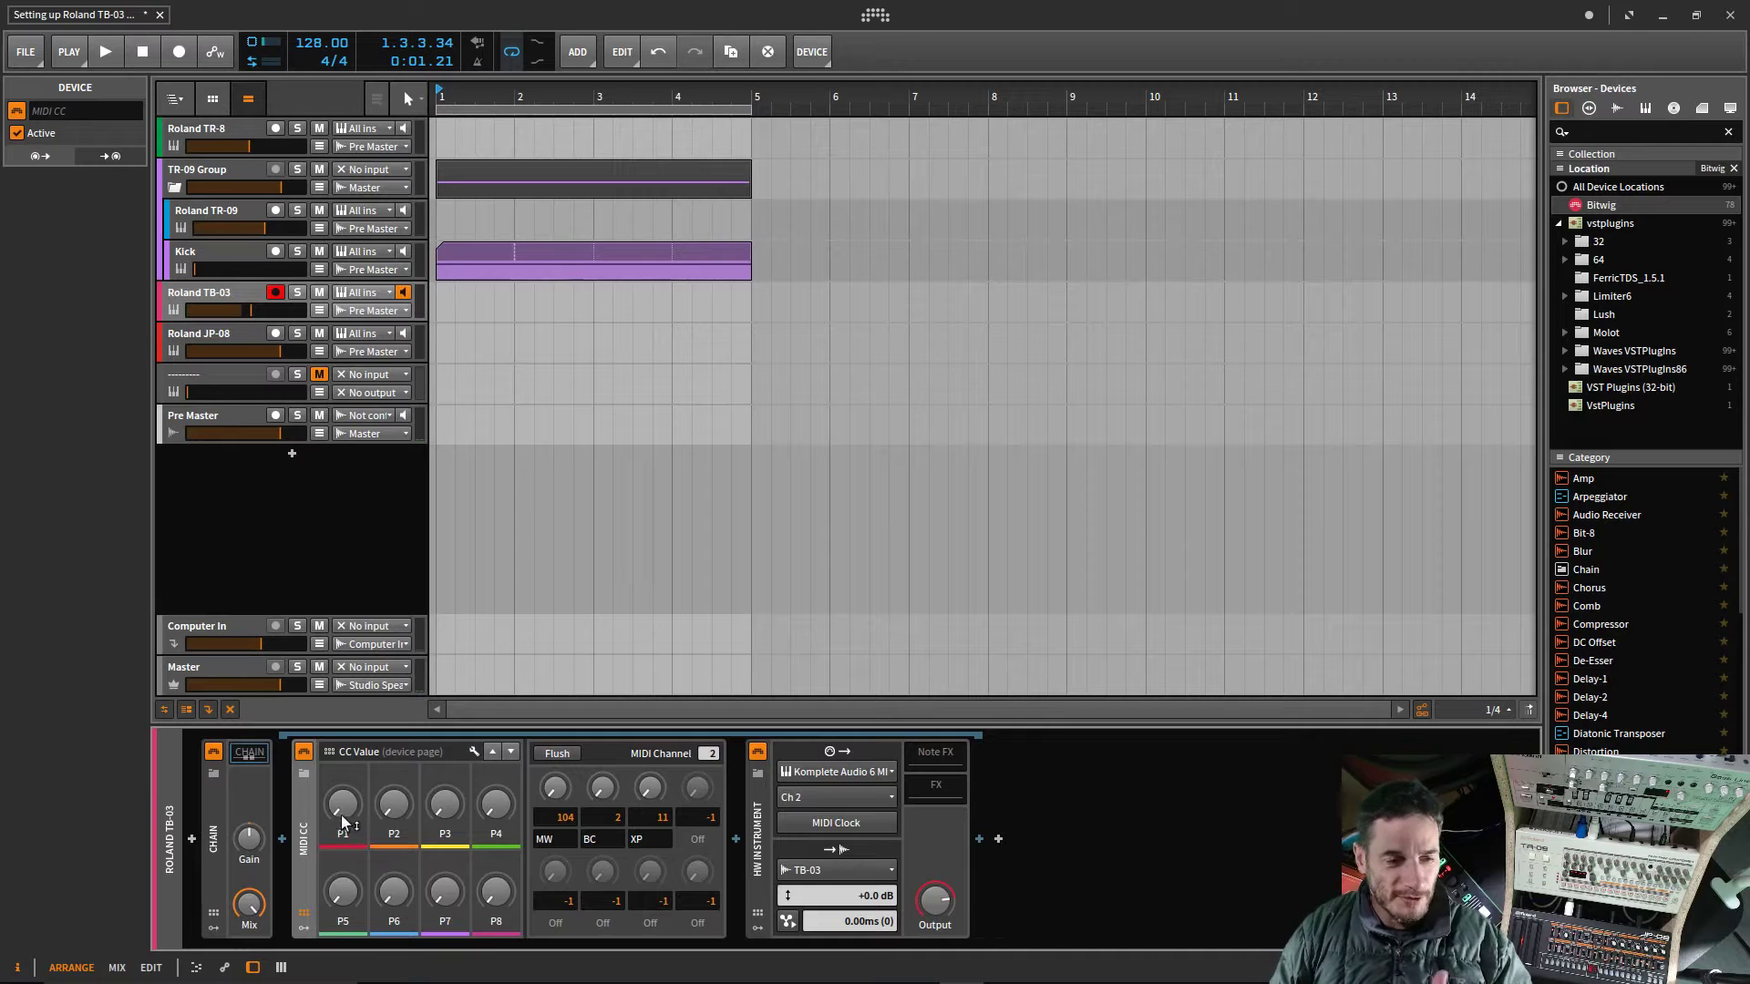
Step: Rename both the CC 104 slot and the P1 remote control to Tuning
double_click(547, 839)
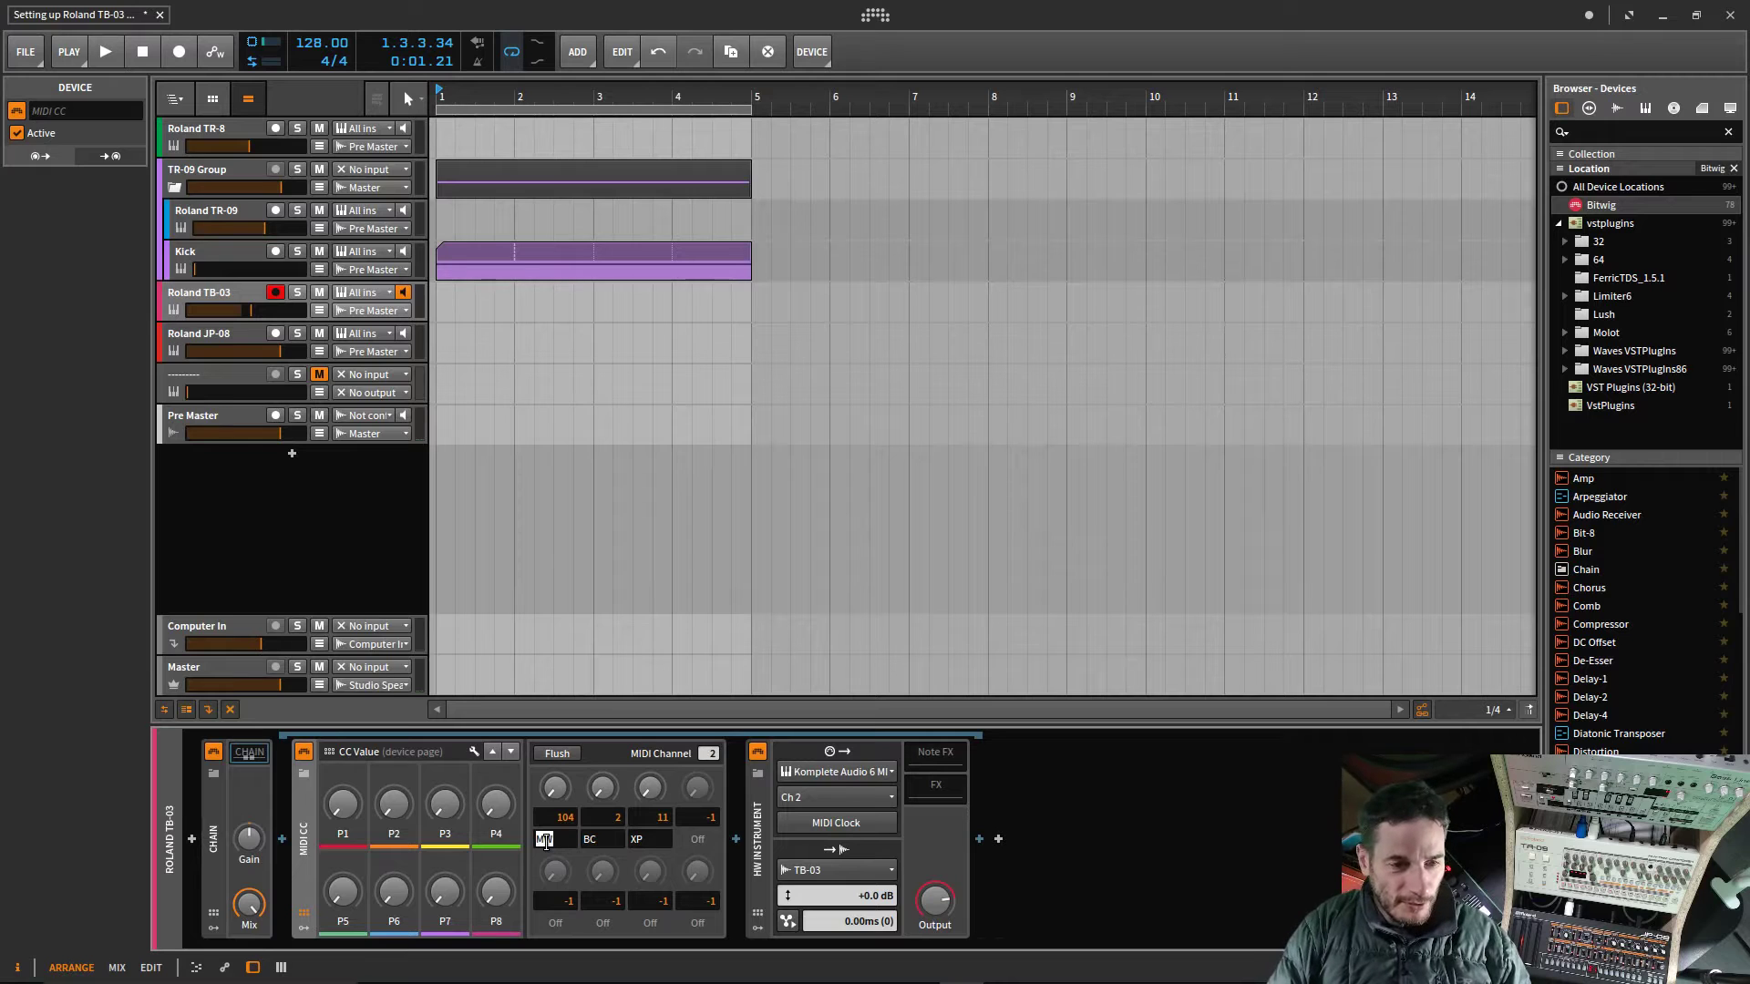
type("Tuning")
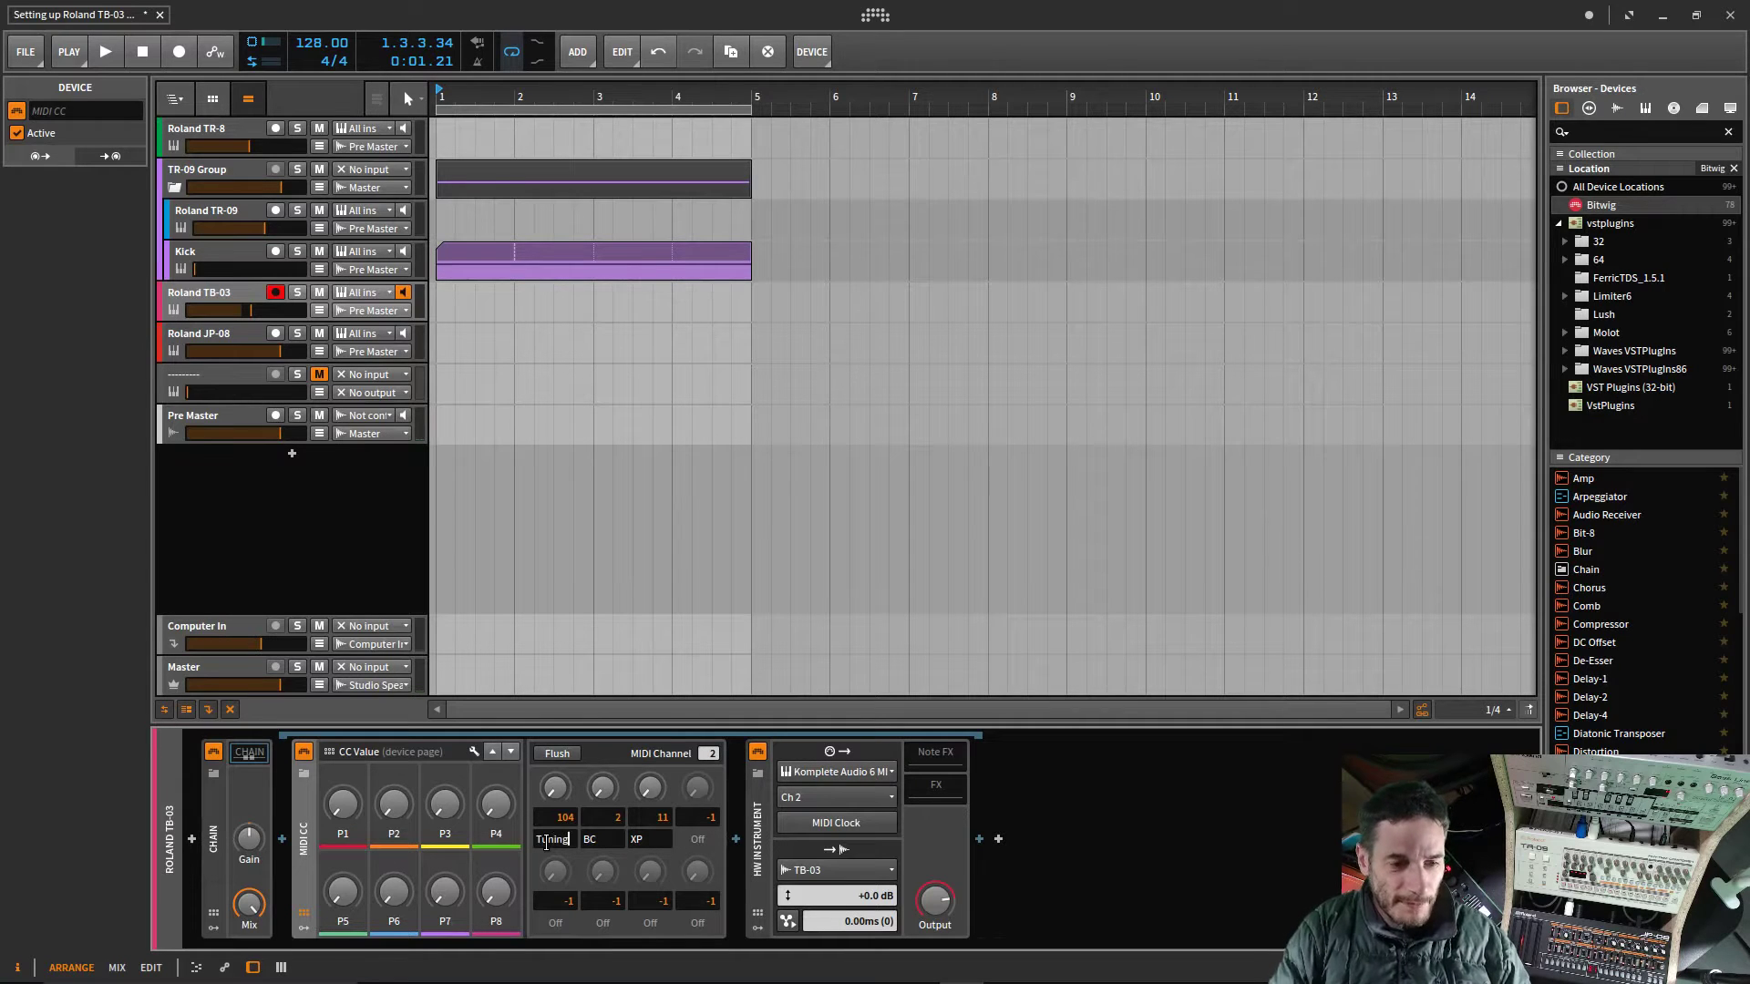
key("Return")
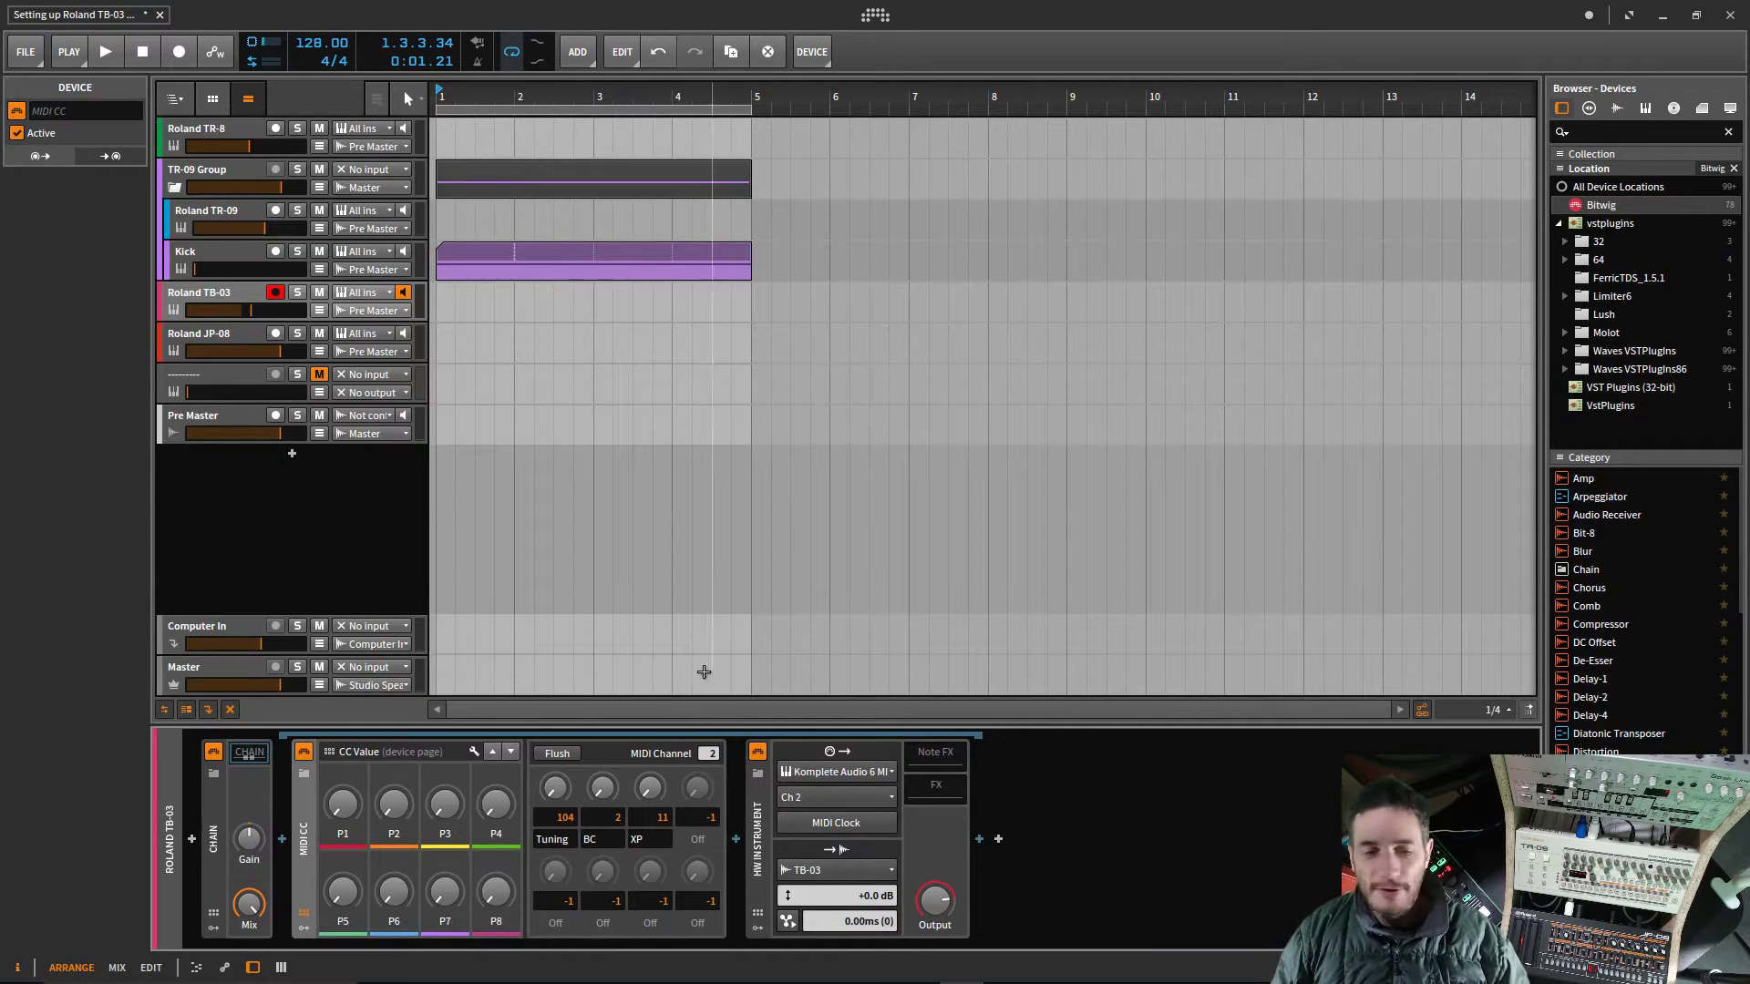
double_click(344, 833)
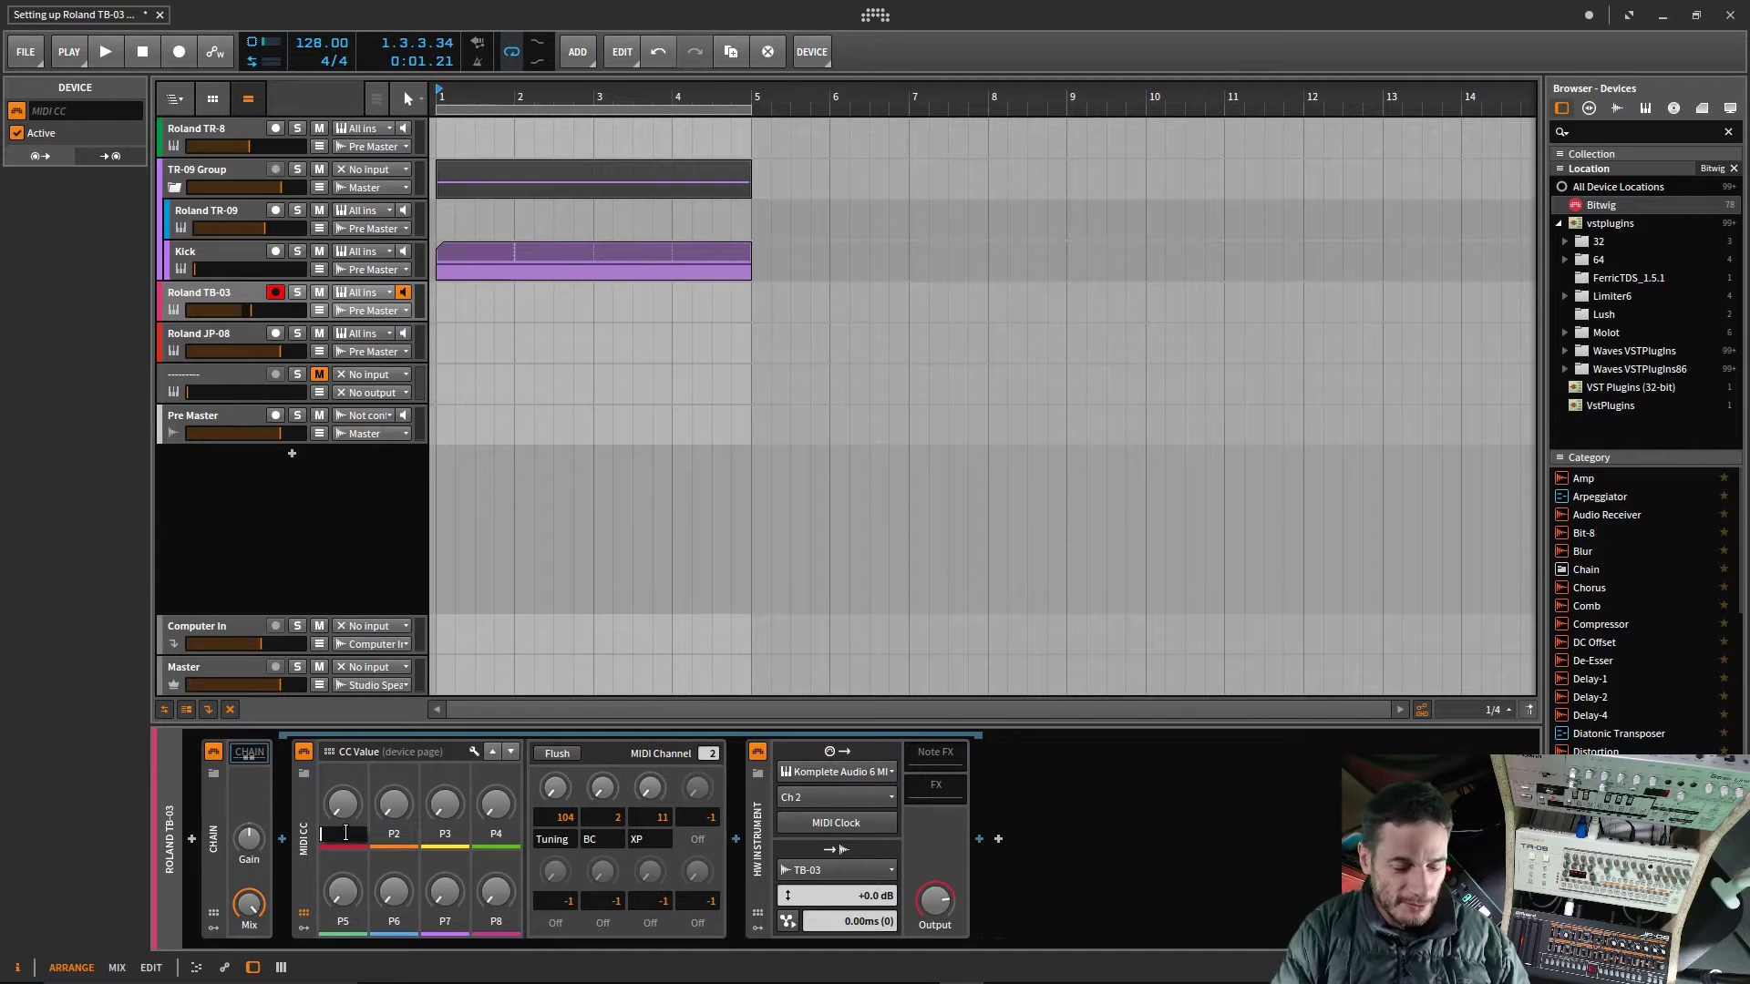
type("Tuning")
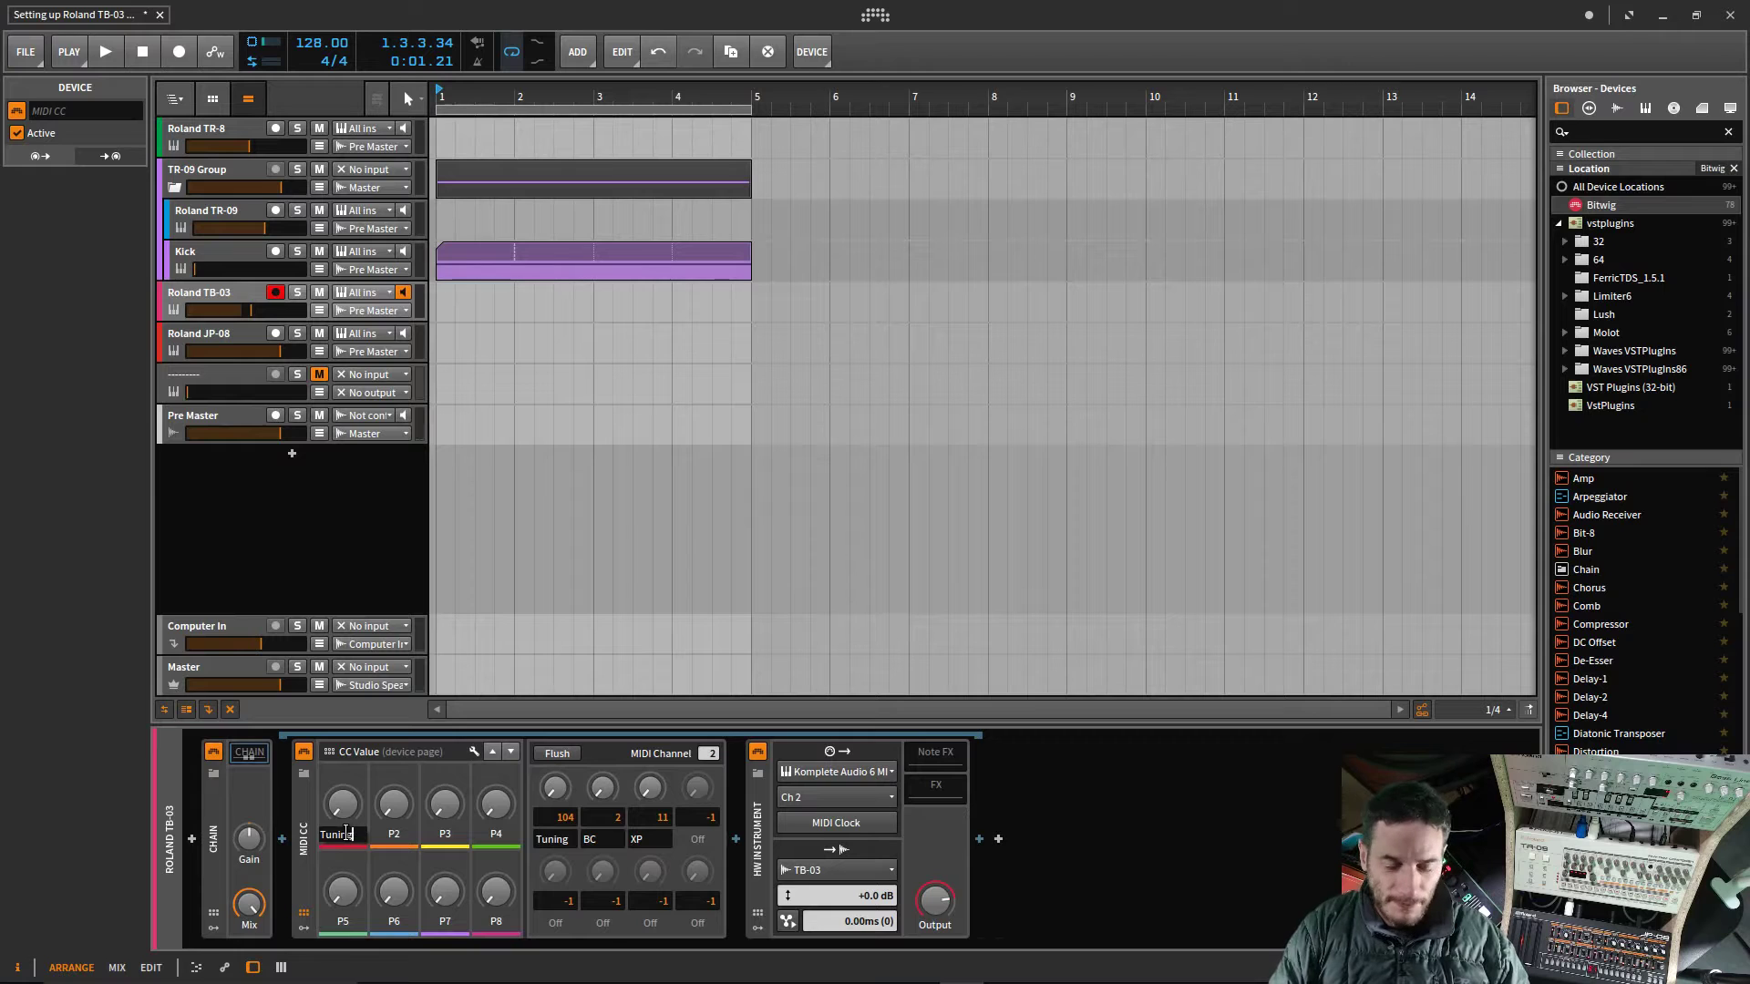
key("Return")
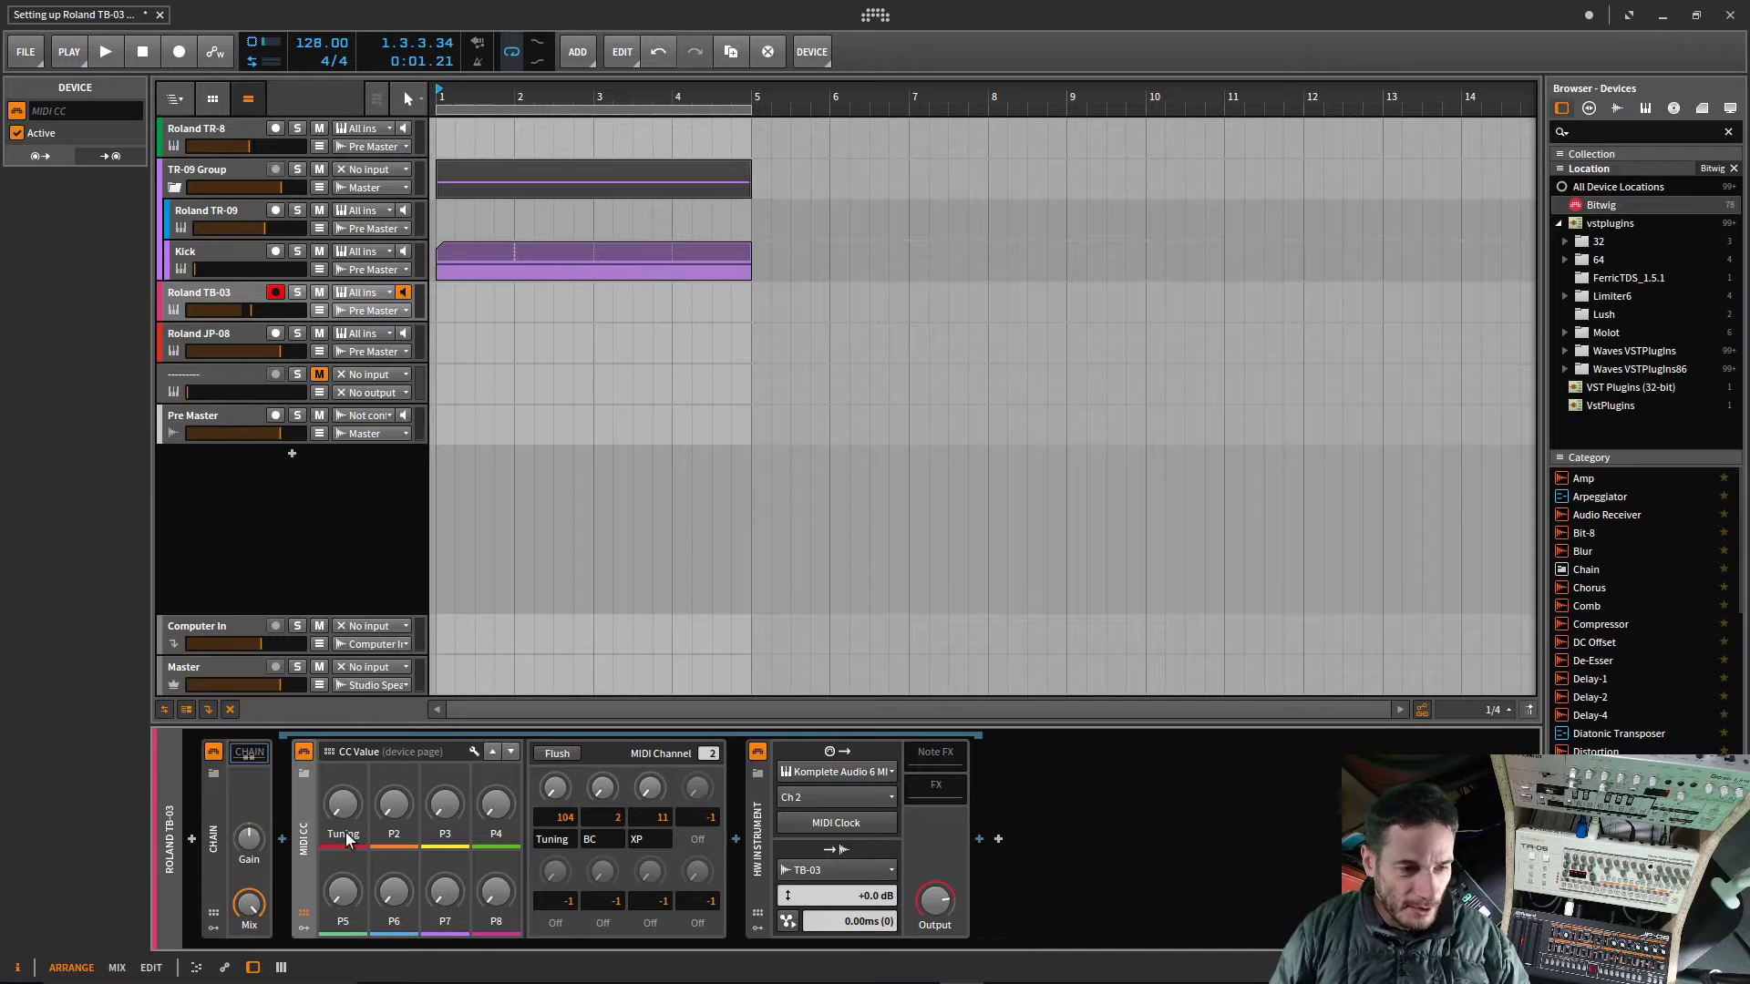
Step: Look at the Chain's remote controls, then hide them and leave its modulator slots shown
left_click(213, 915)
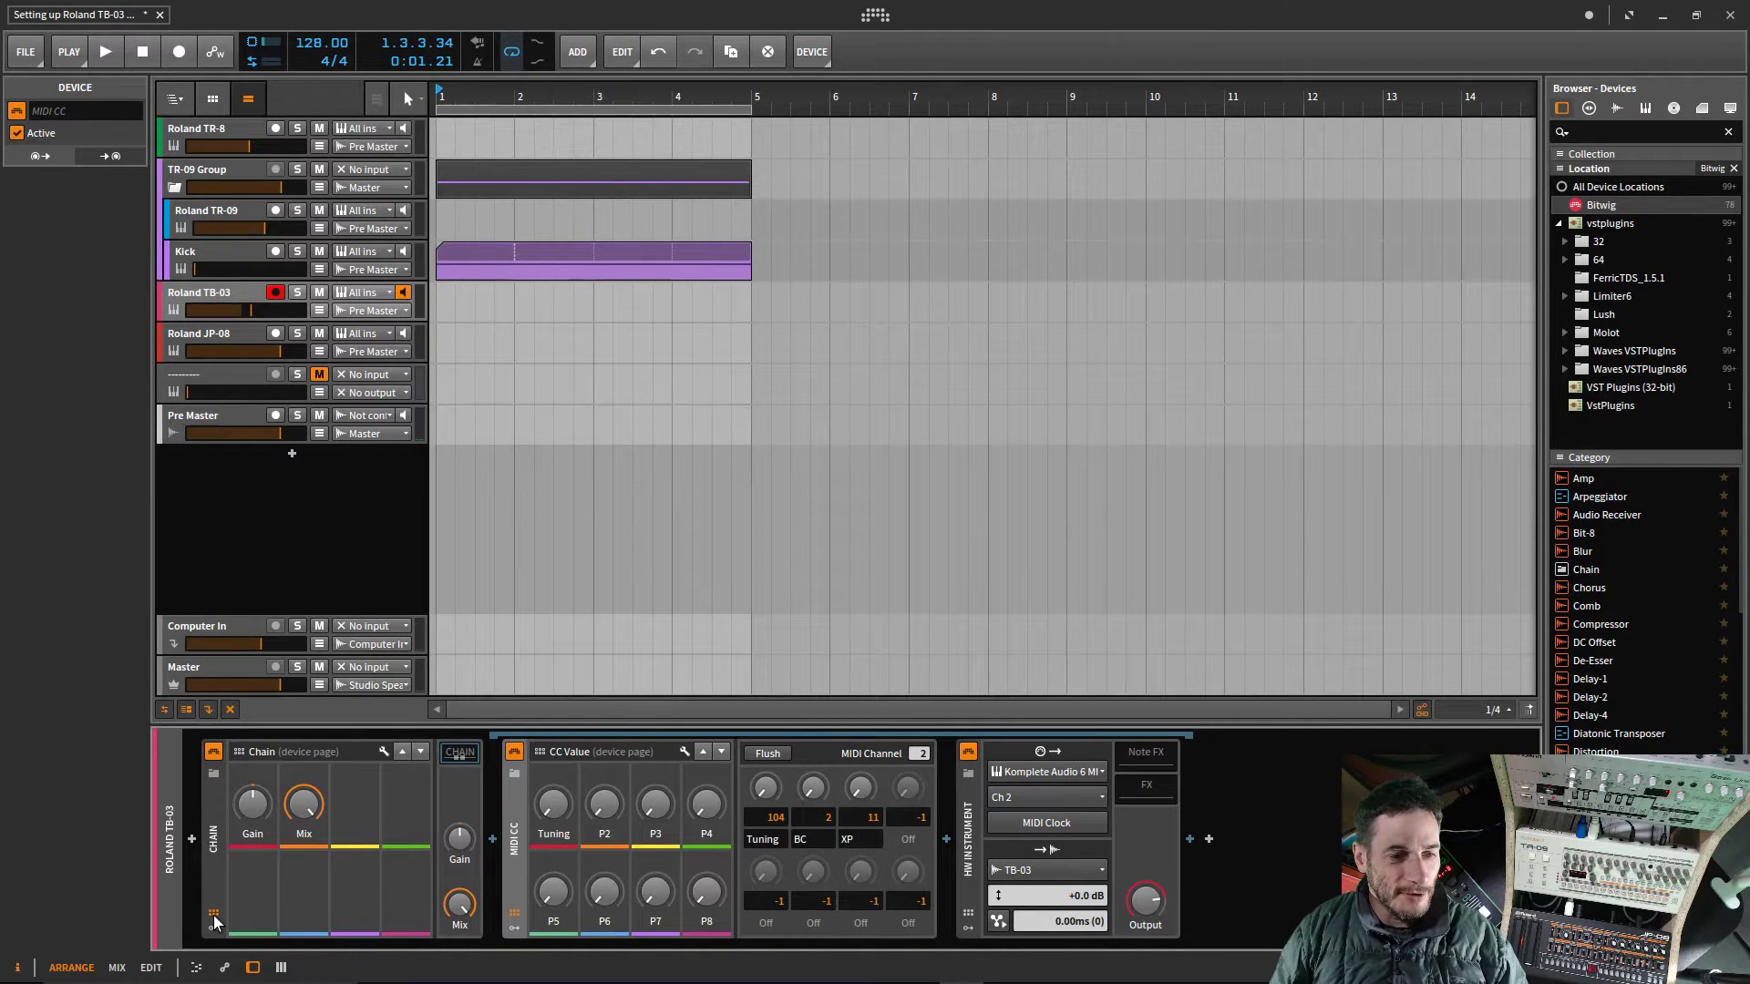
left_click(213, 926)
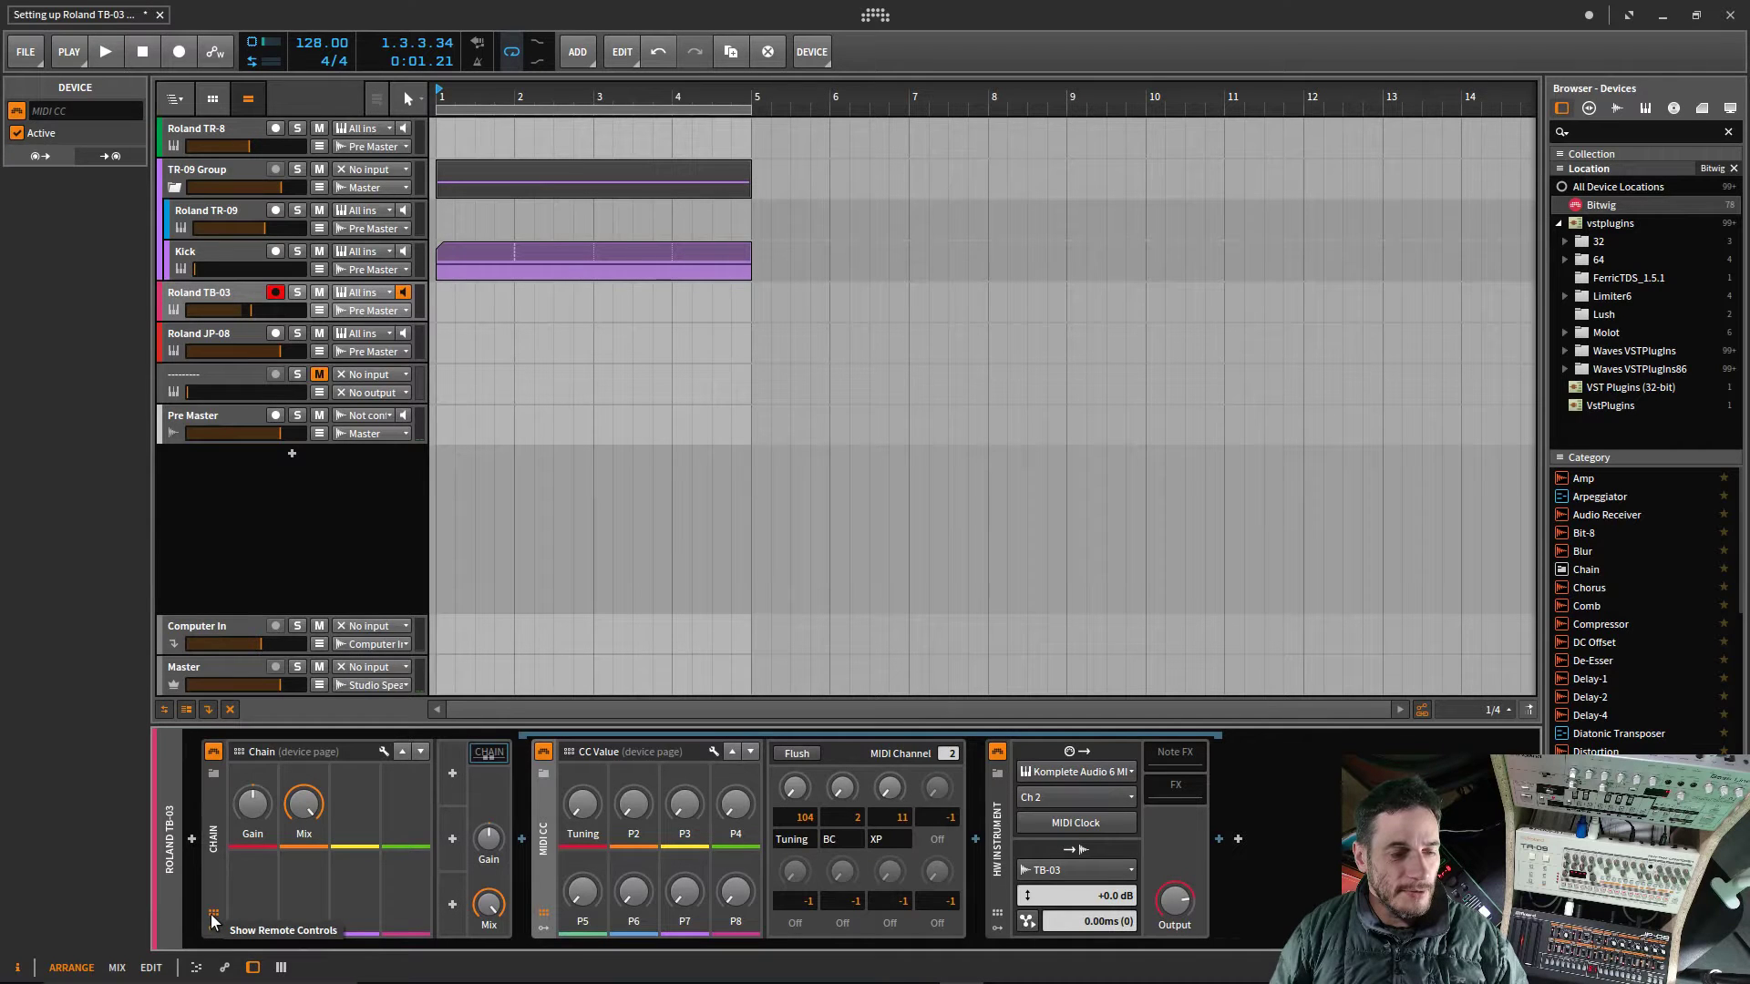
left_click(214, 915)
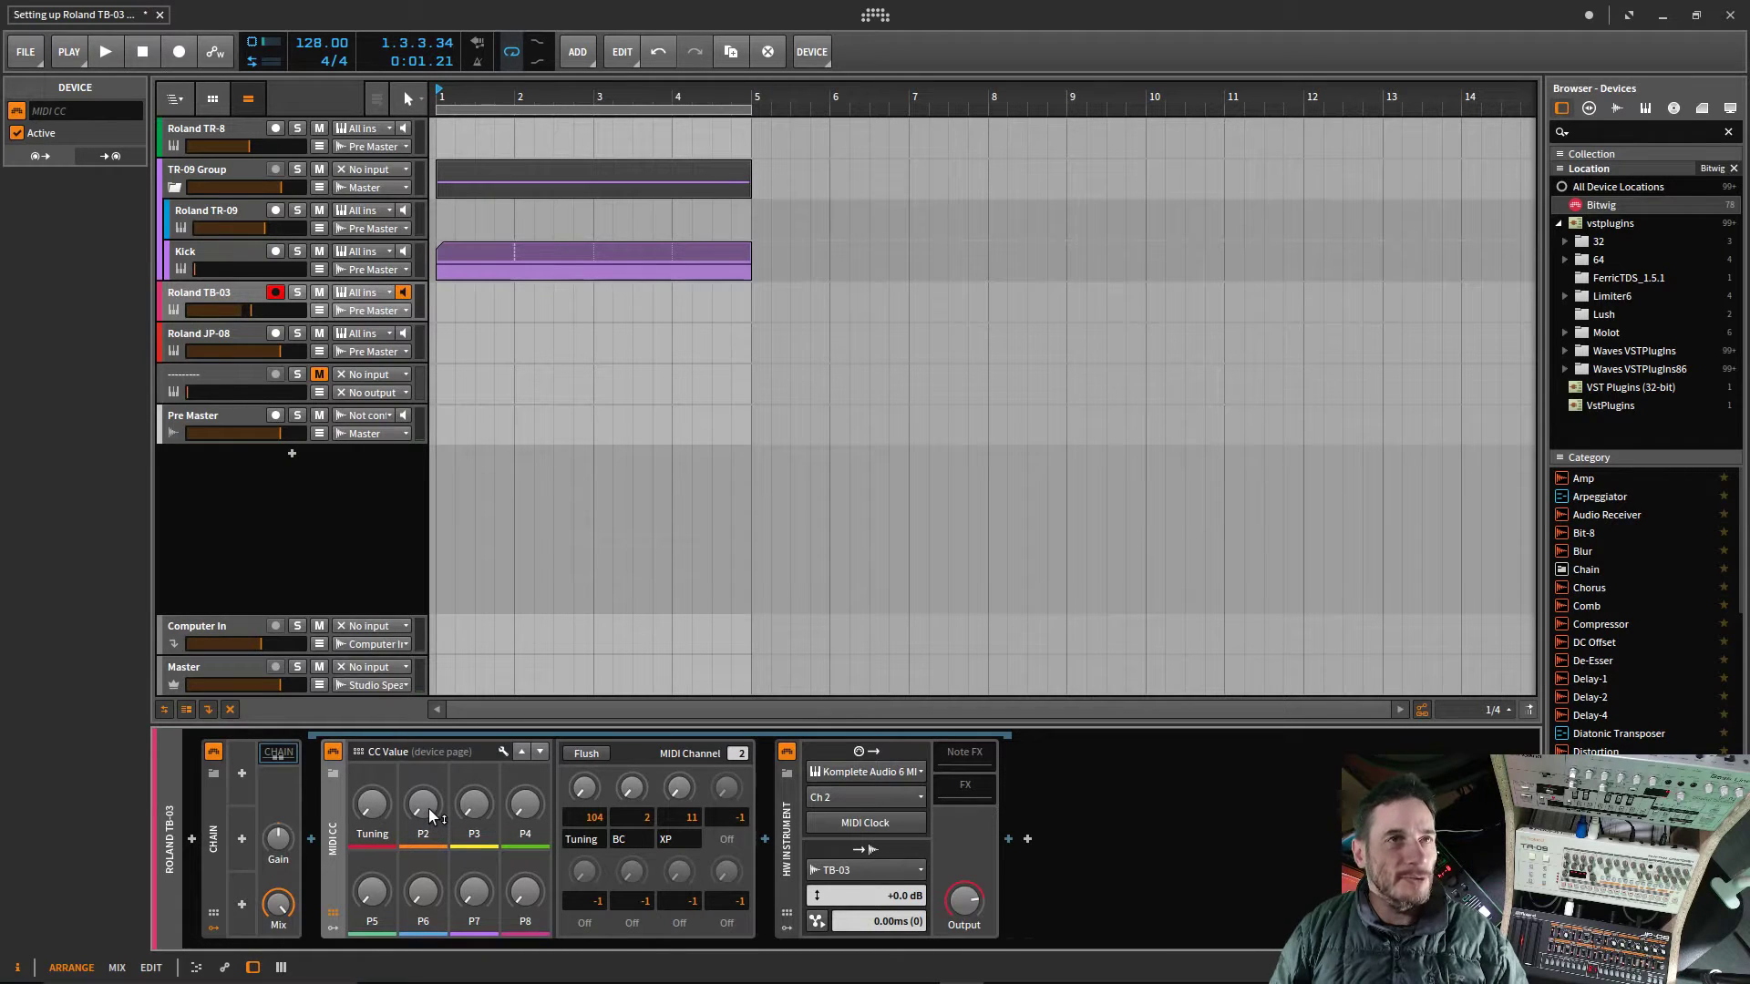
Step: Name the P2 remote control Cut off, label the second CC slot Cut Off and set it to CC number 74
mouse_move(429, 808)
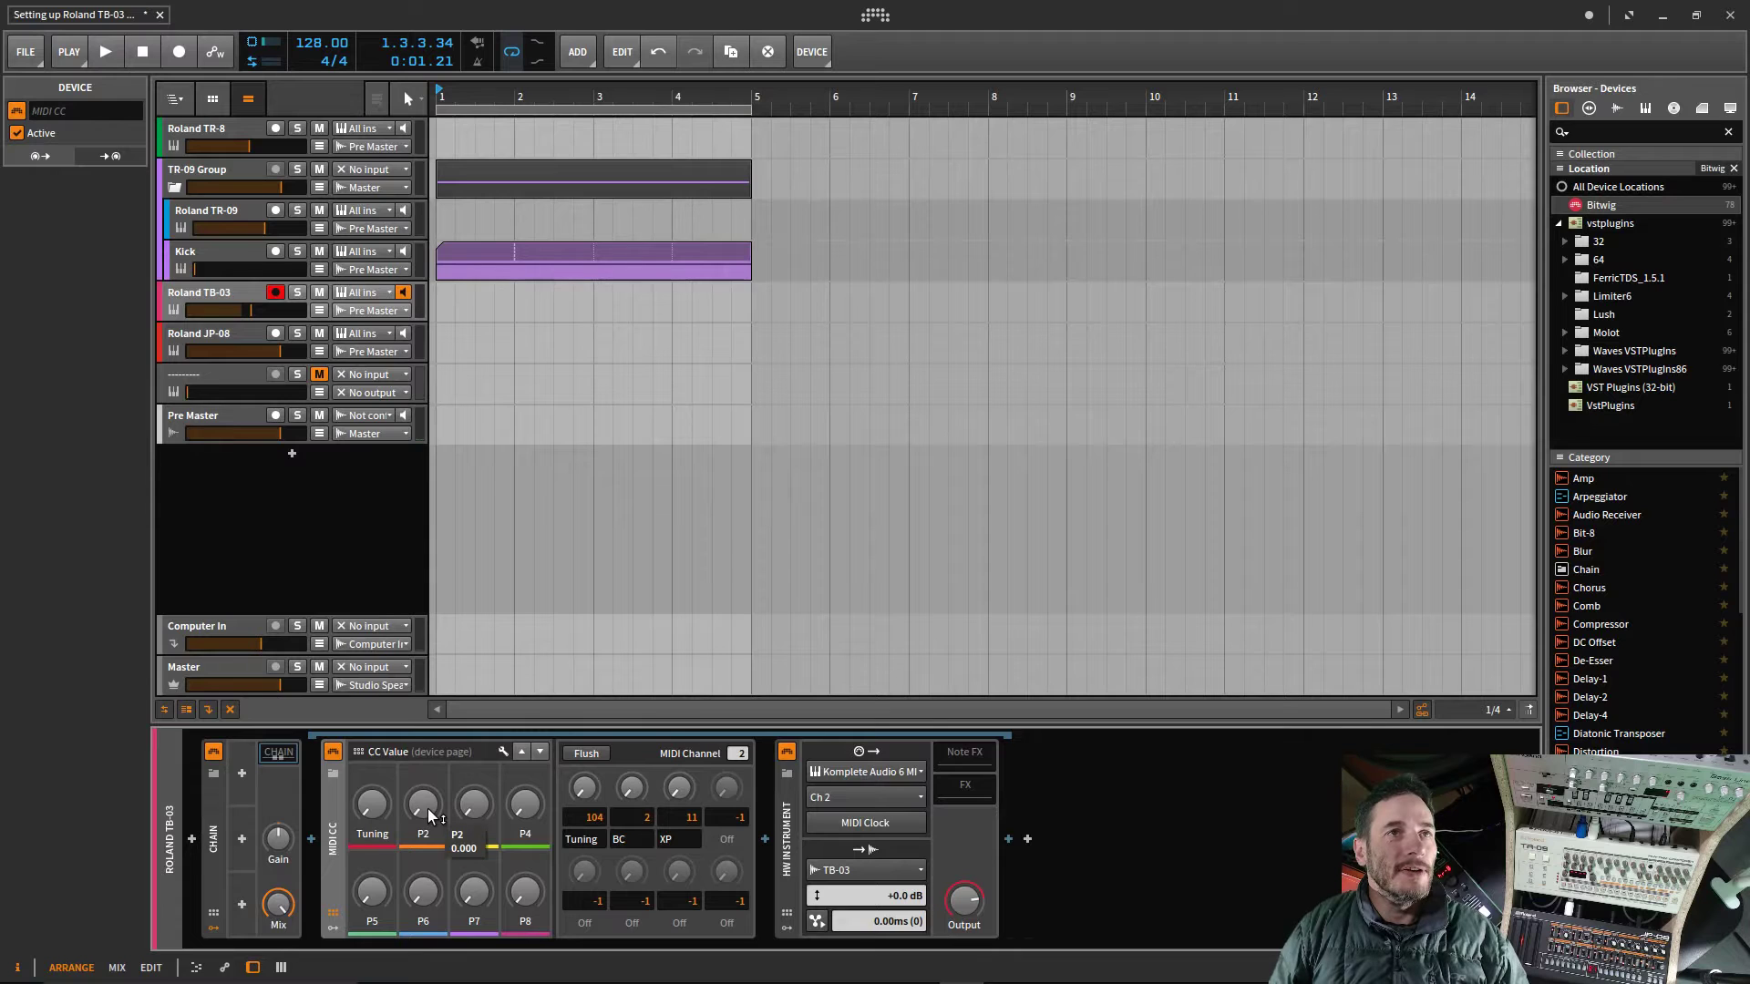
double_click(434, 834)
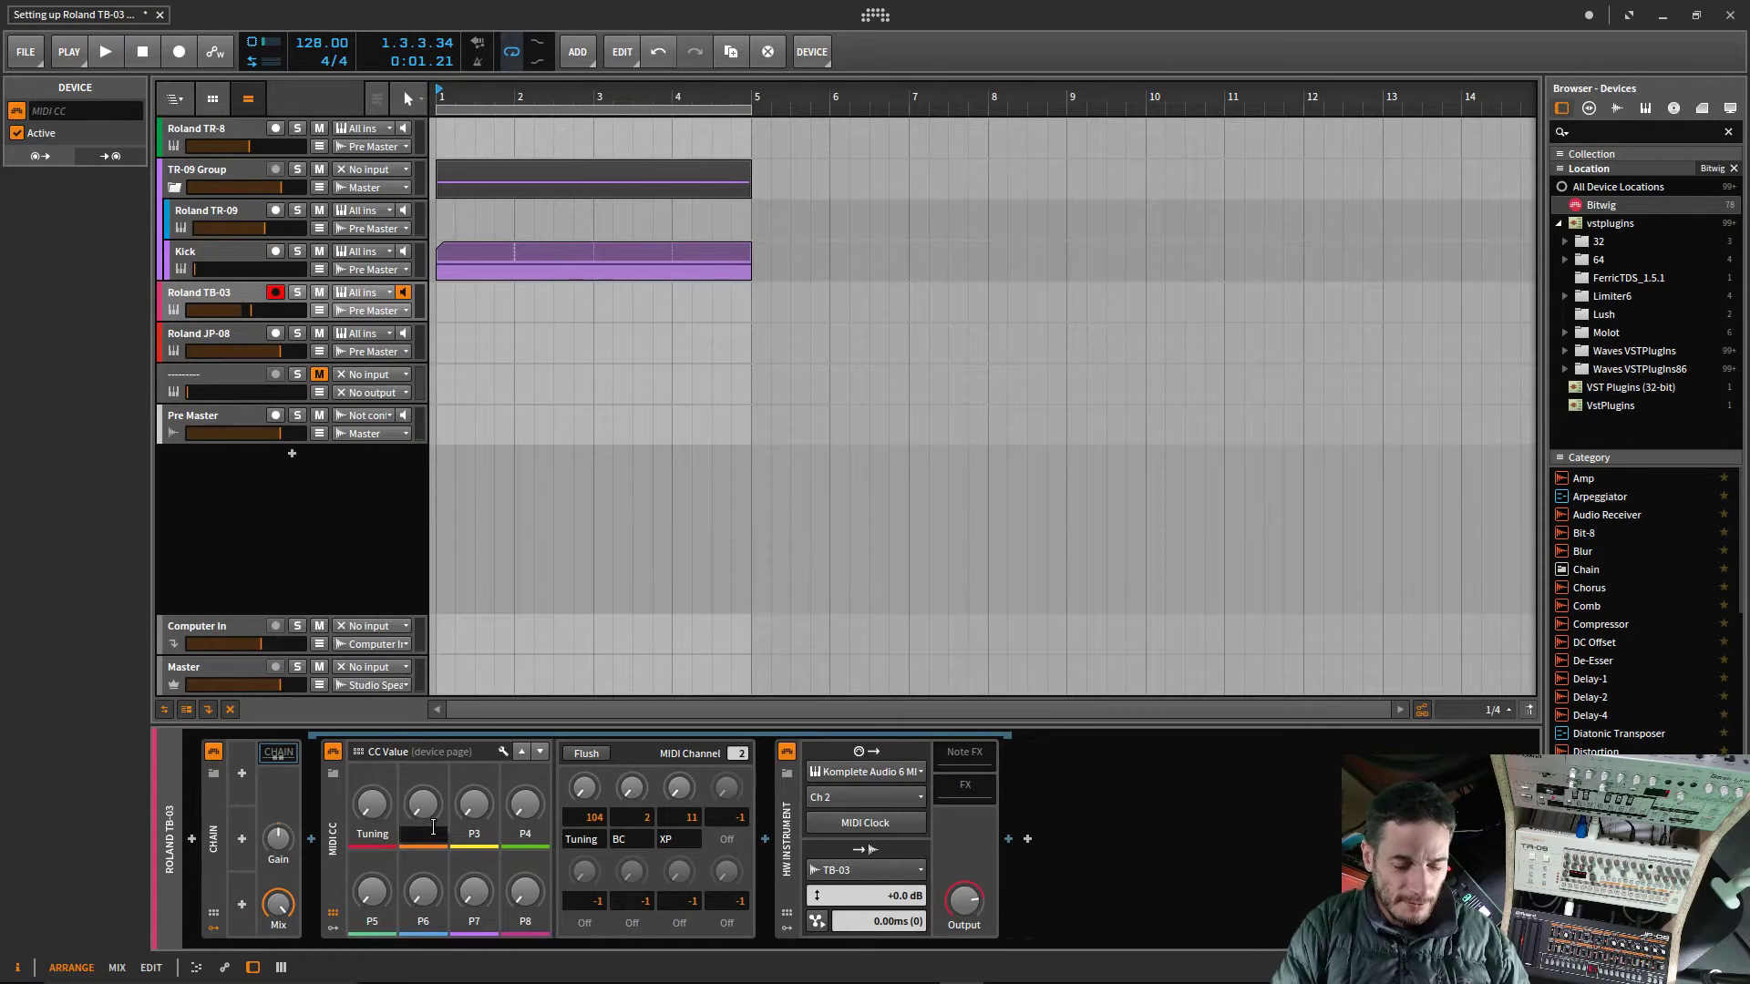
type("Cut off")
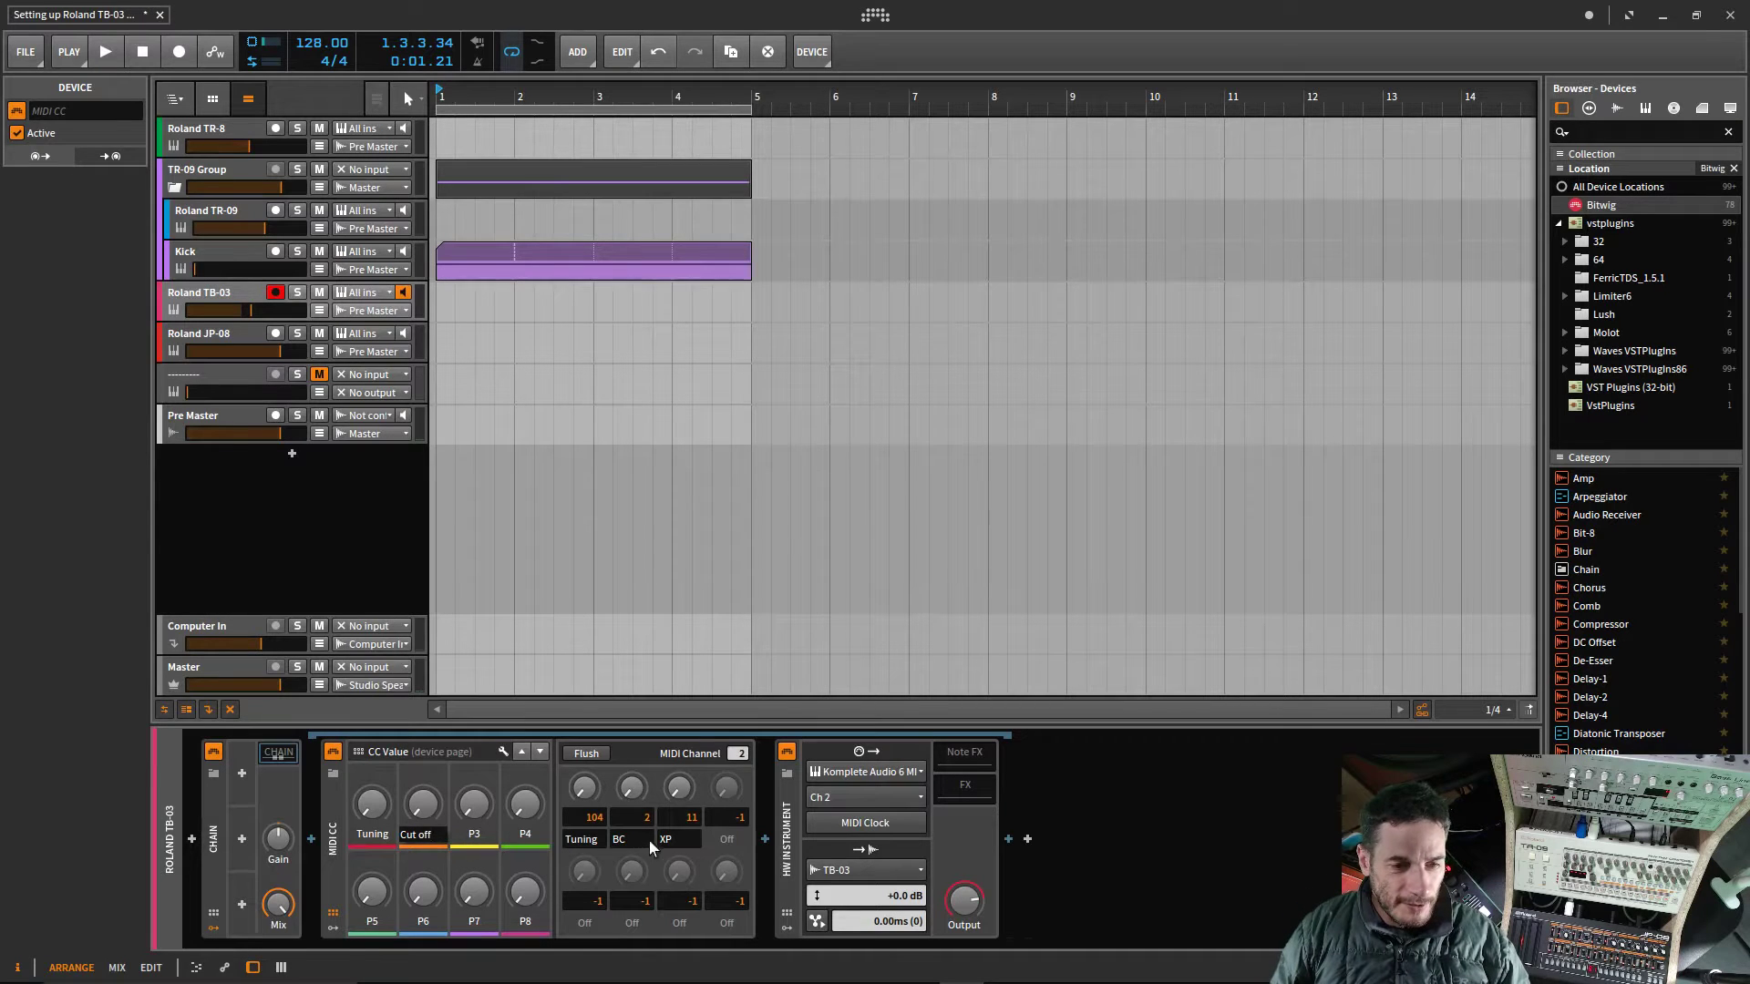
key("Return")
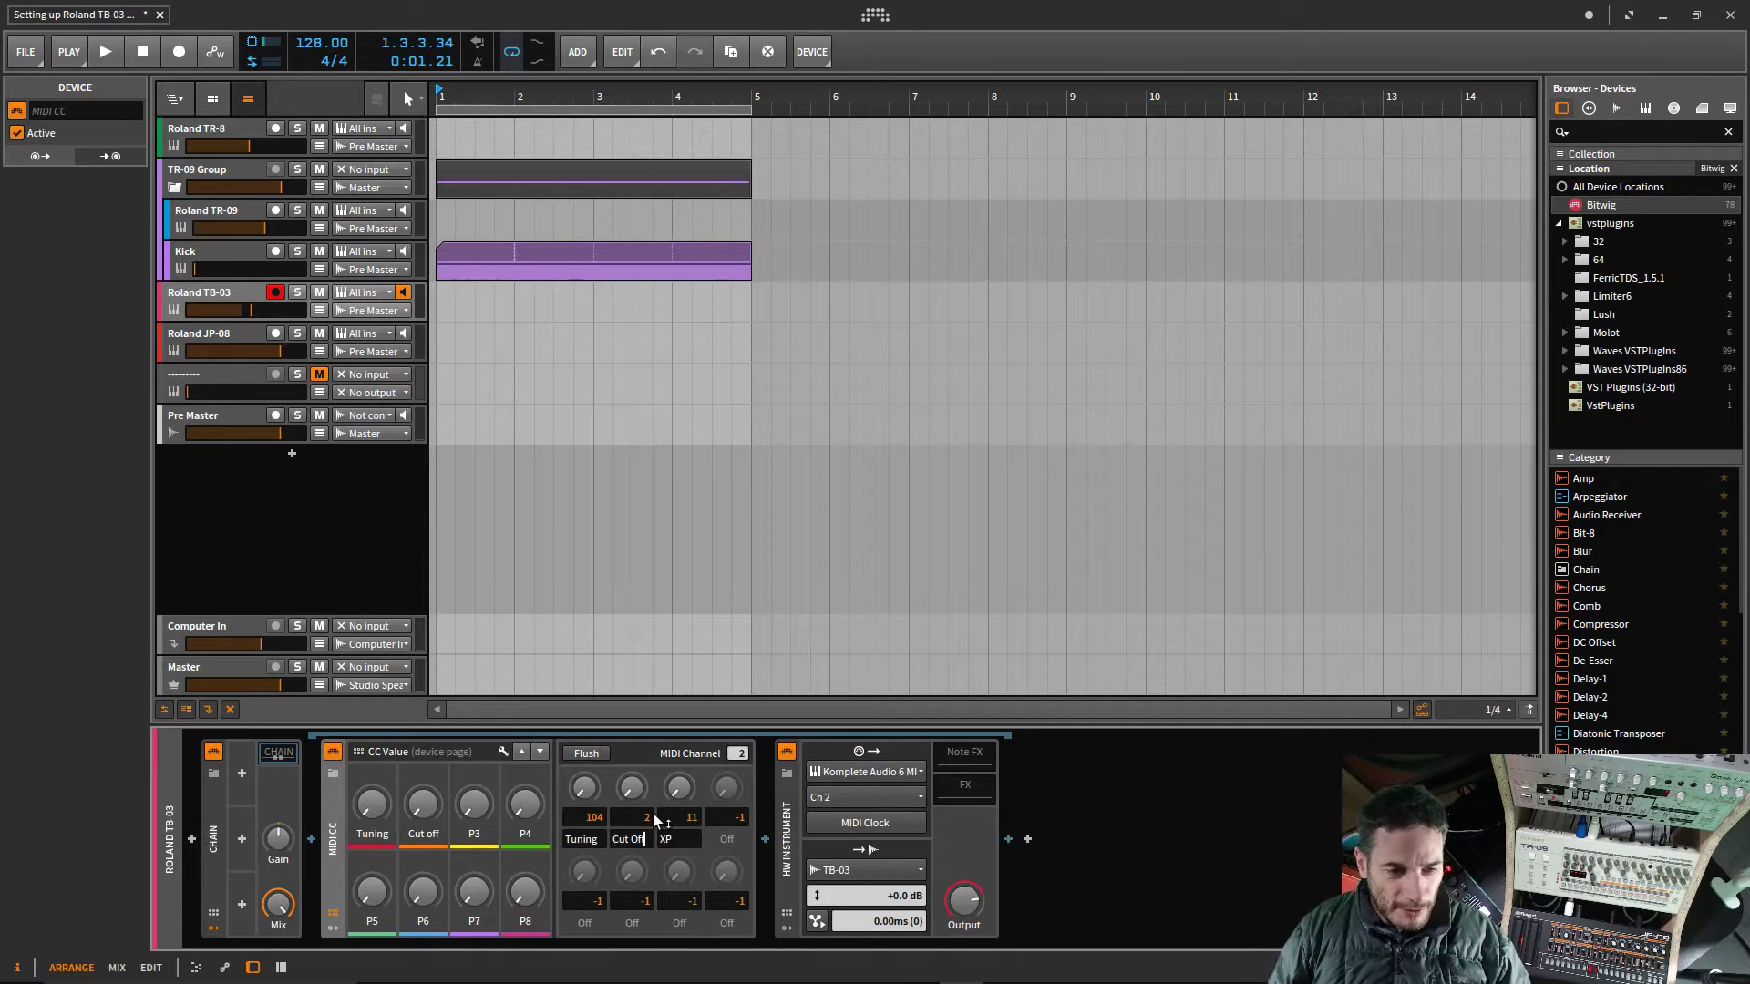
double_click(649, 817)
type("7")
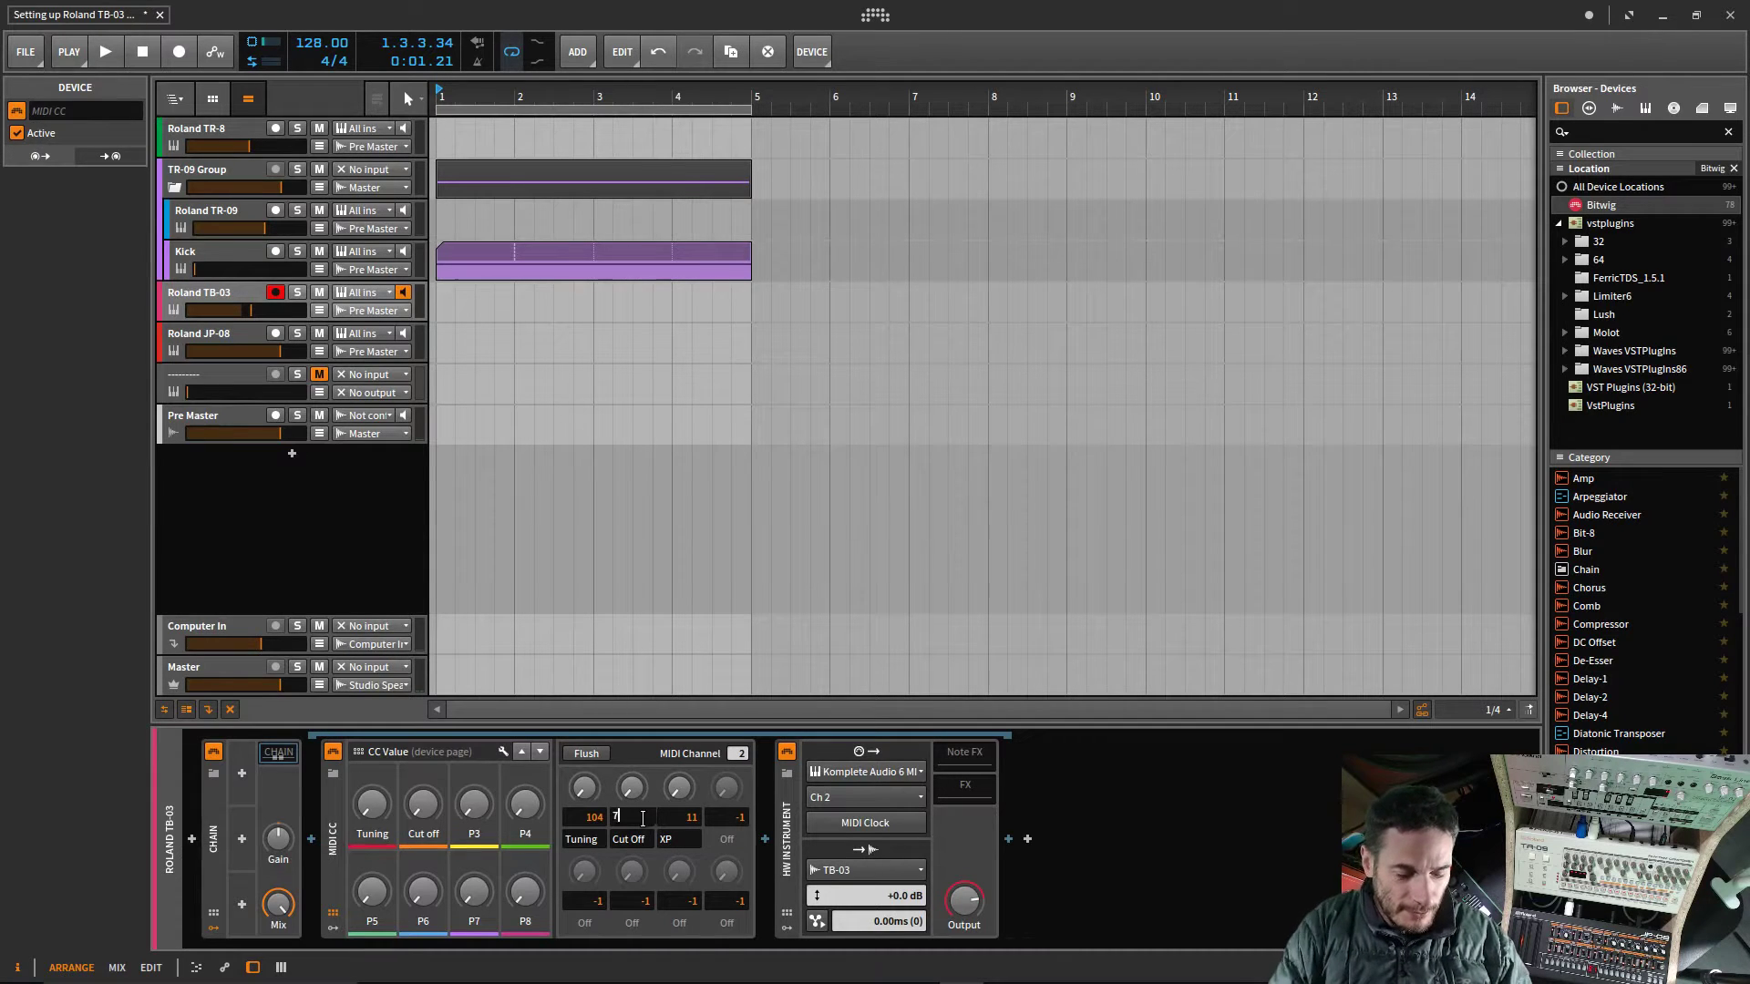
type("4")
key("Return")
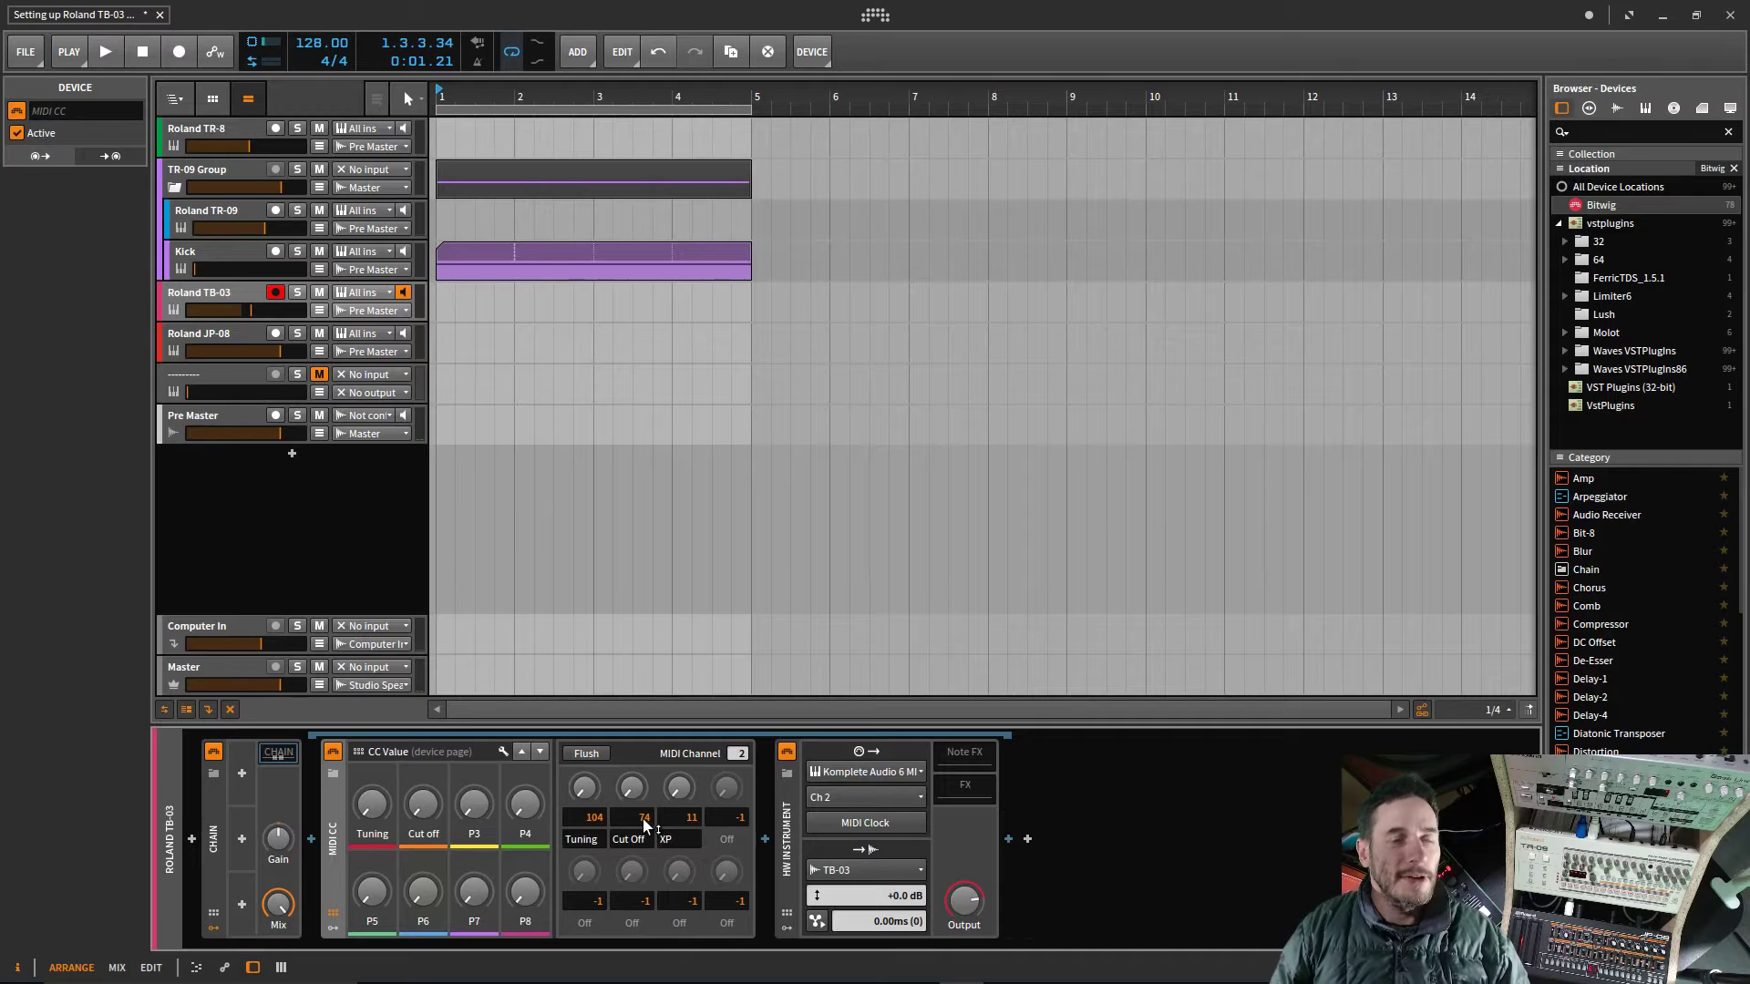
Step: Name the P3 remote control and the third CC slot Res, and set that slot to CC number 71
double_click(479, 834)
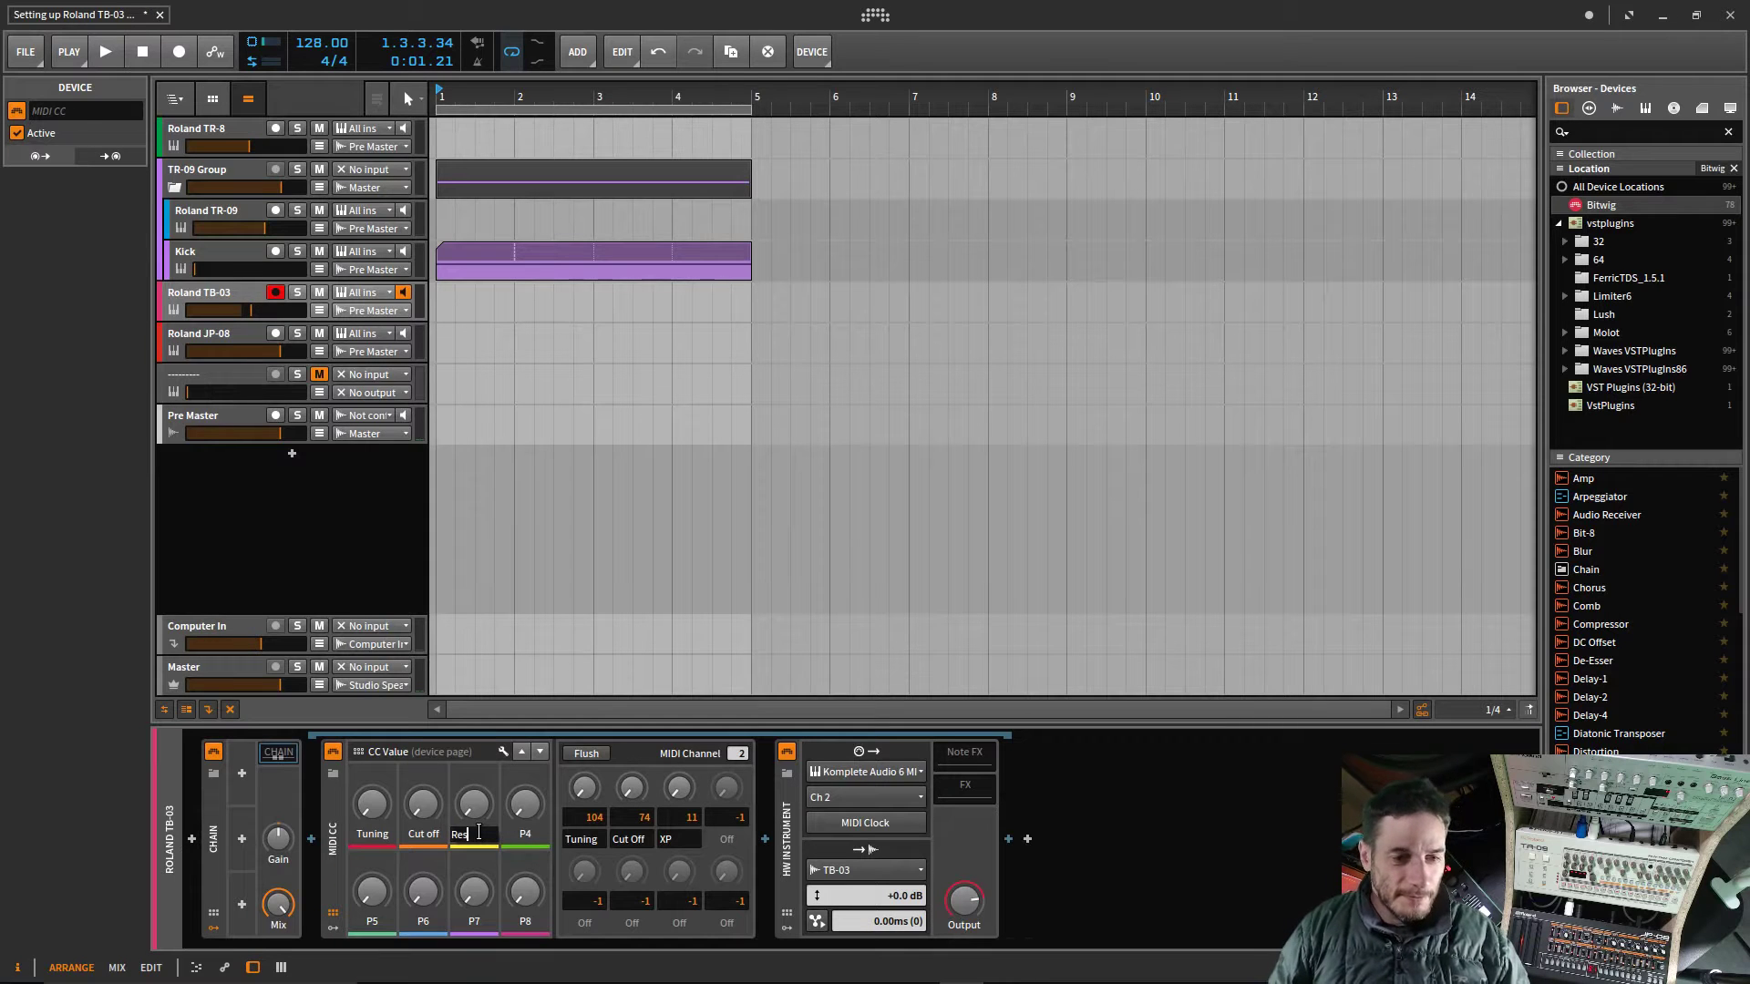
double_click(685, 836)
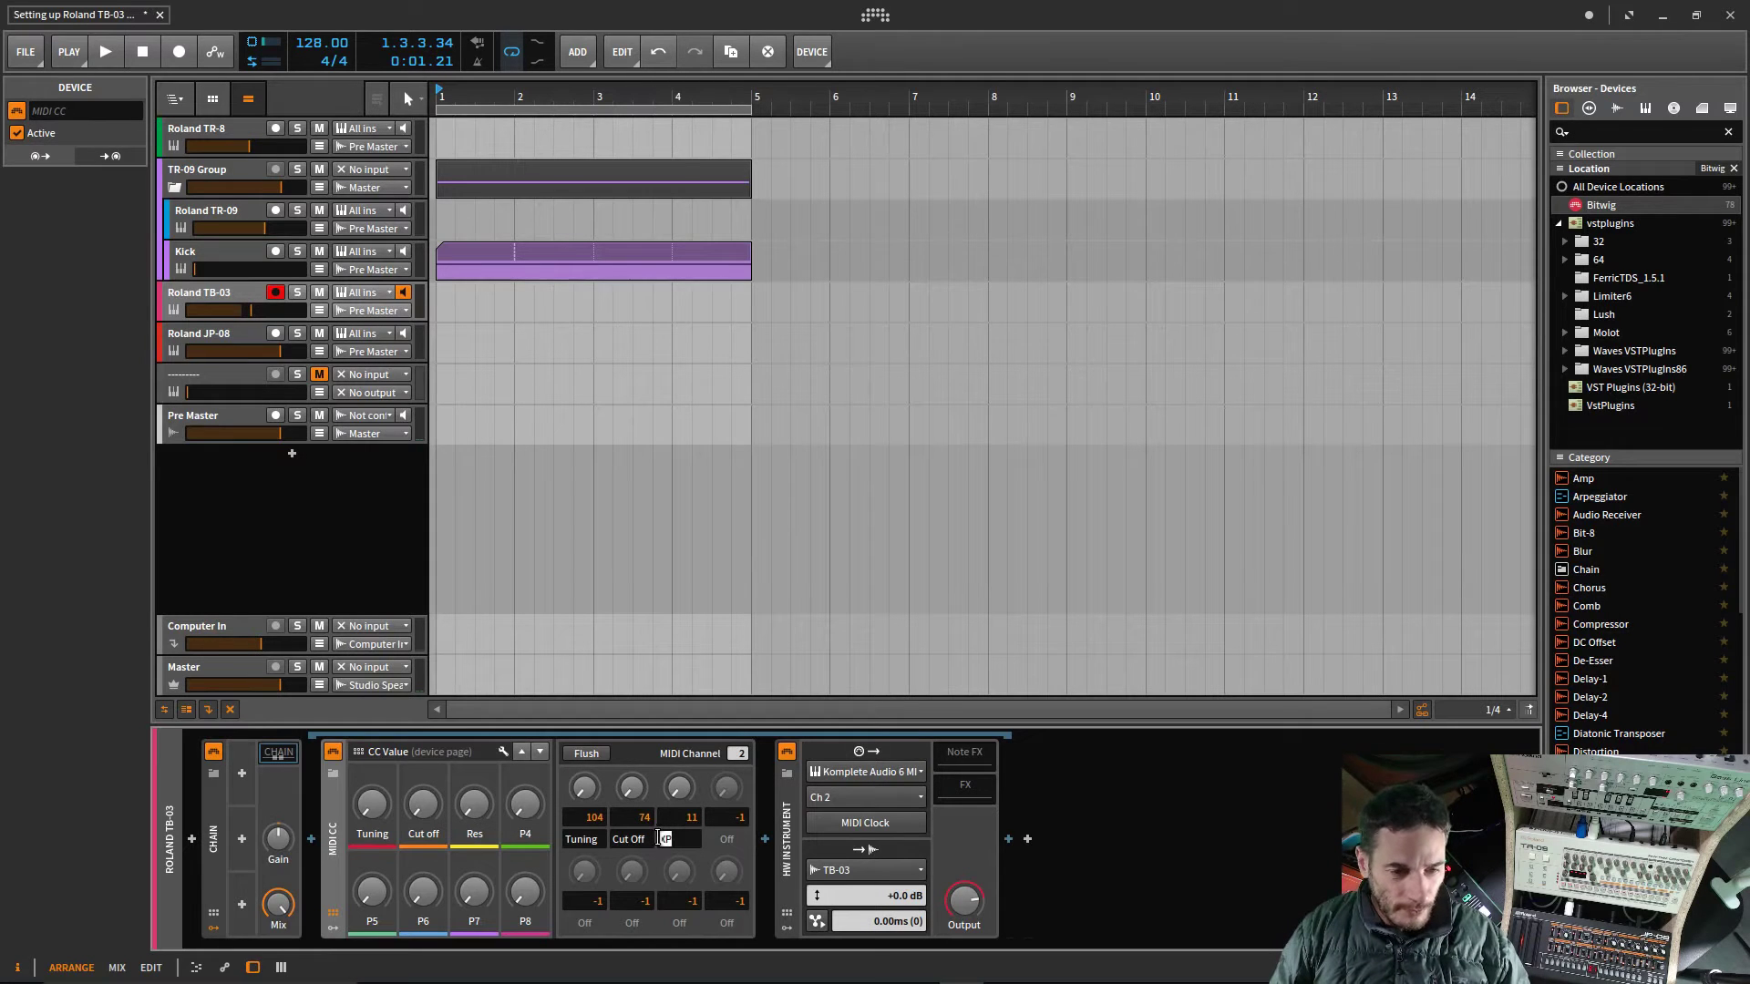
type("REs")
key("Return")
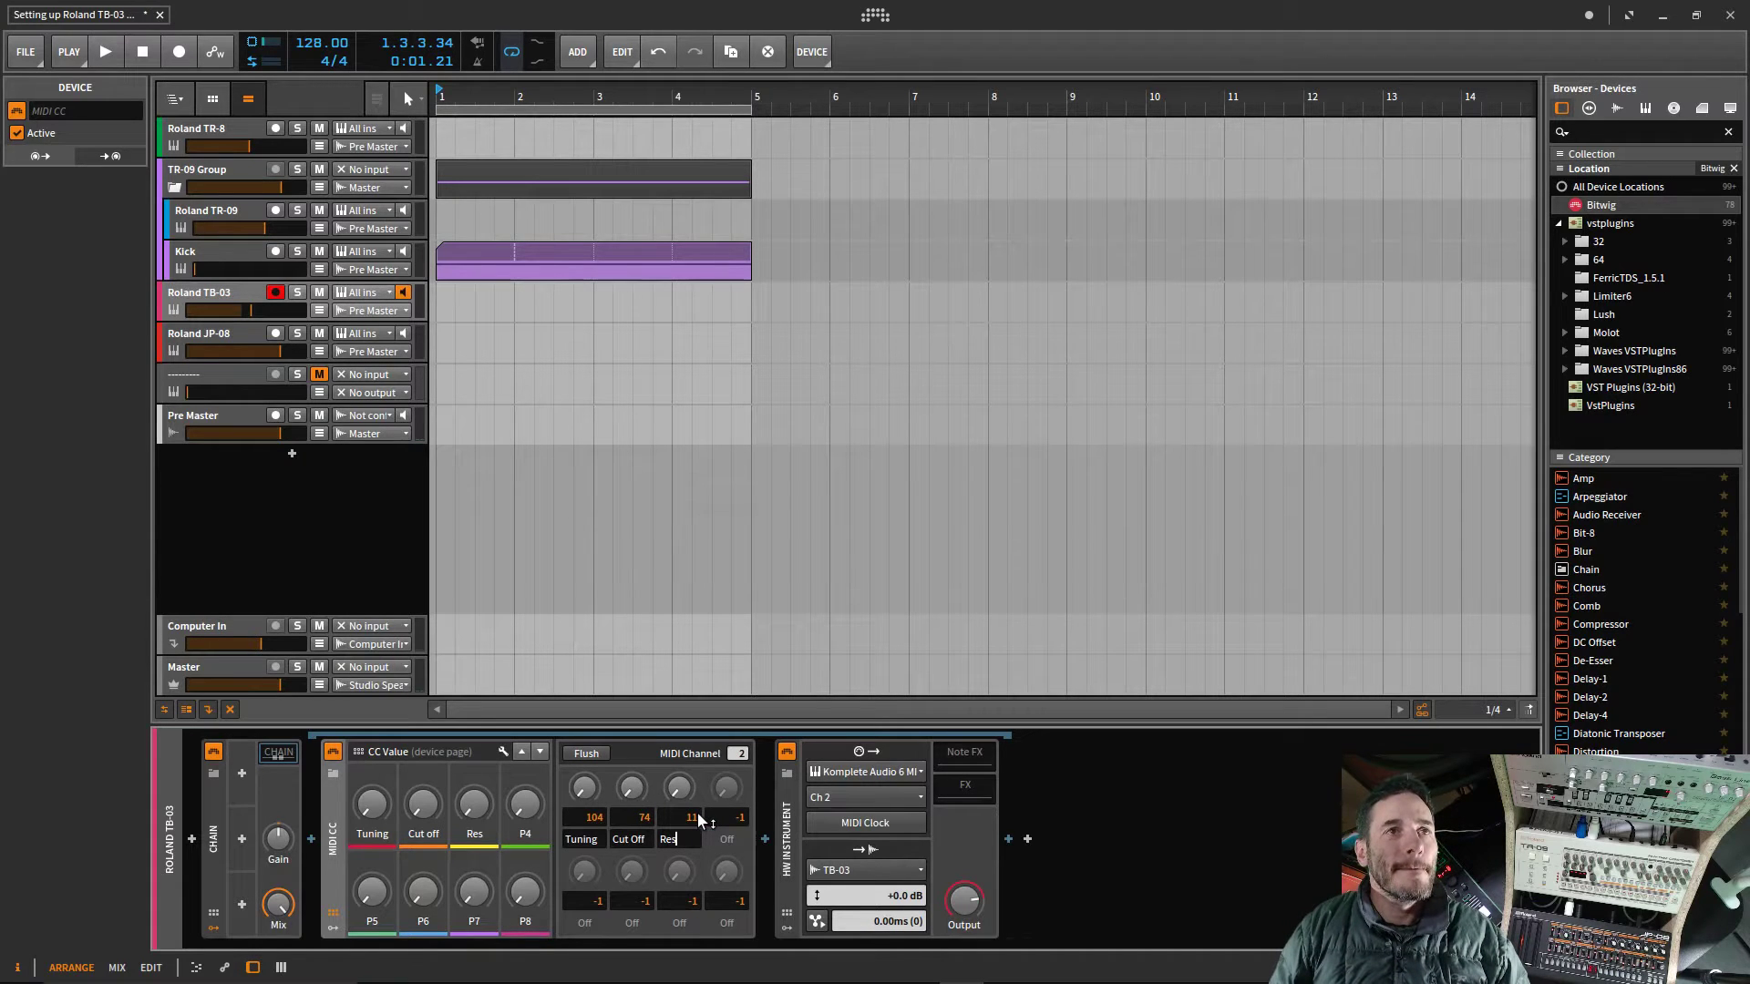
double_click(695, 817)
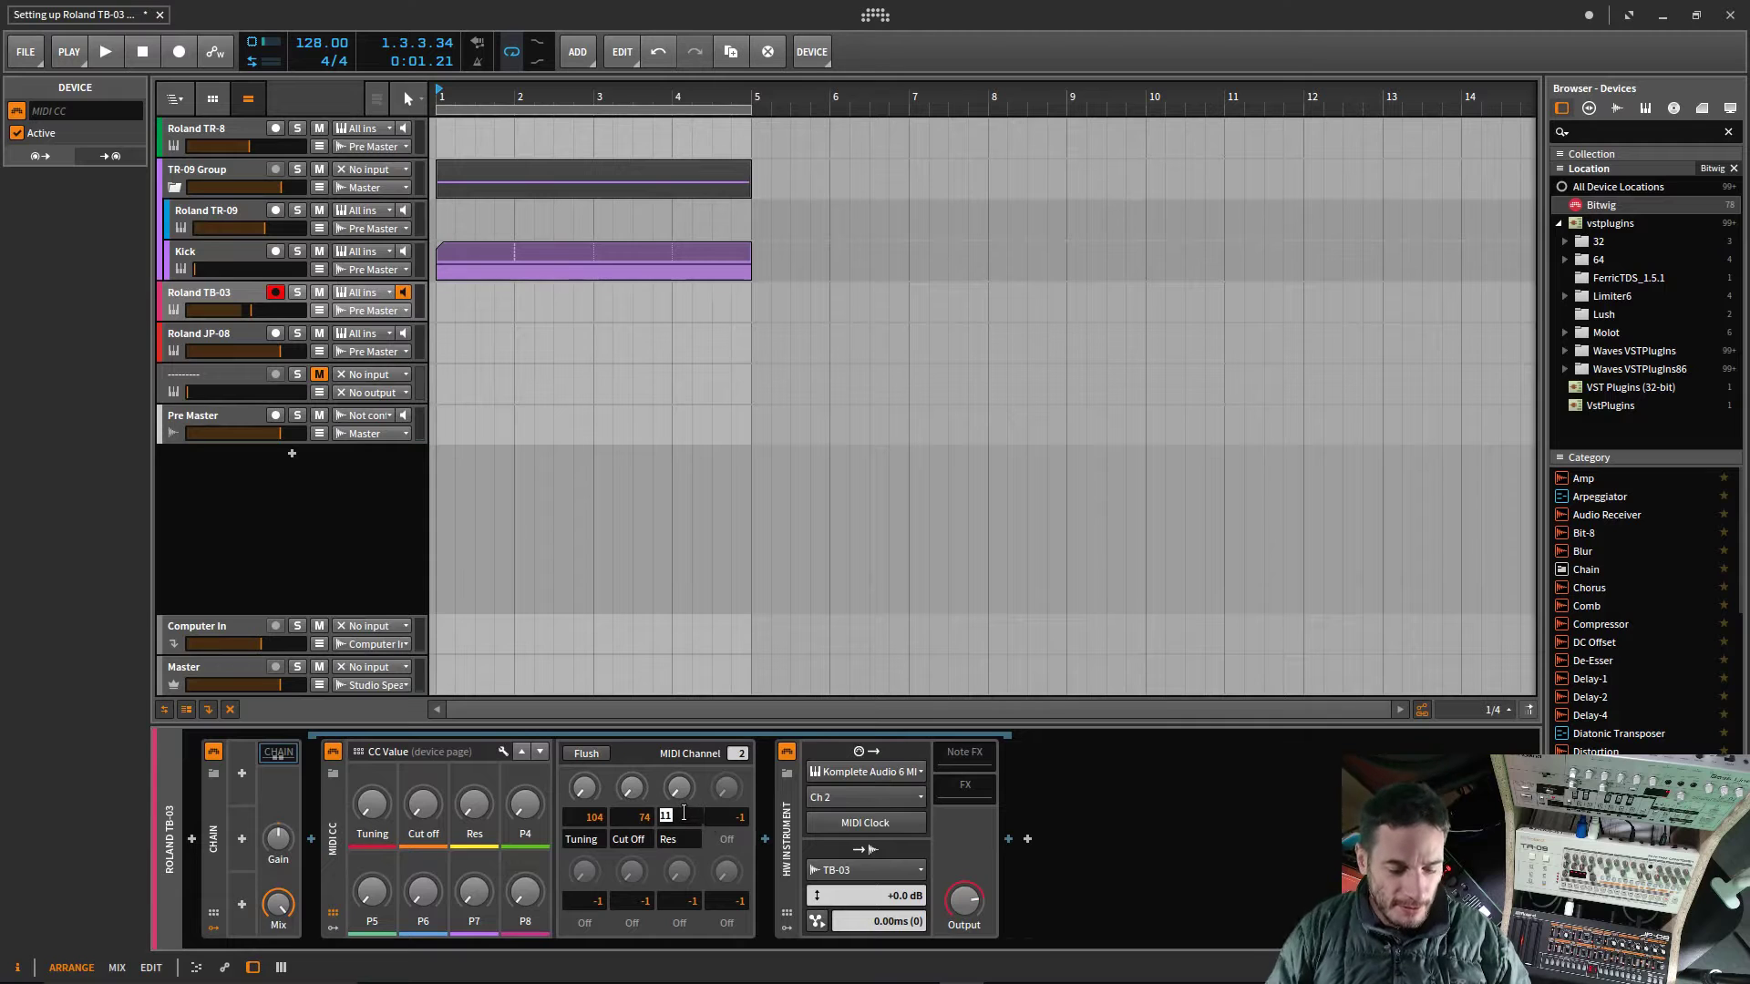
type("71")
key("Return")
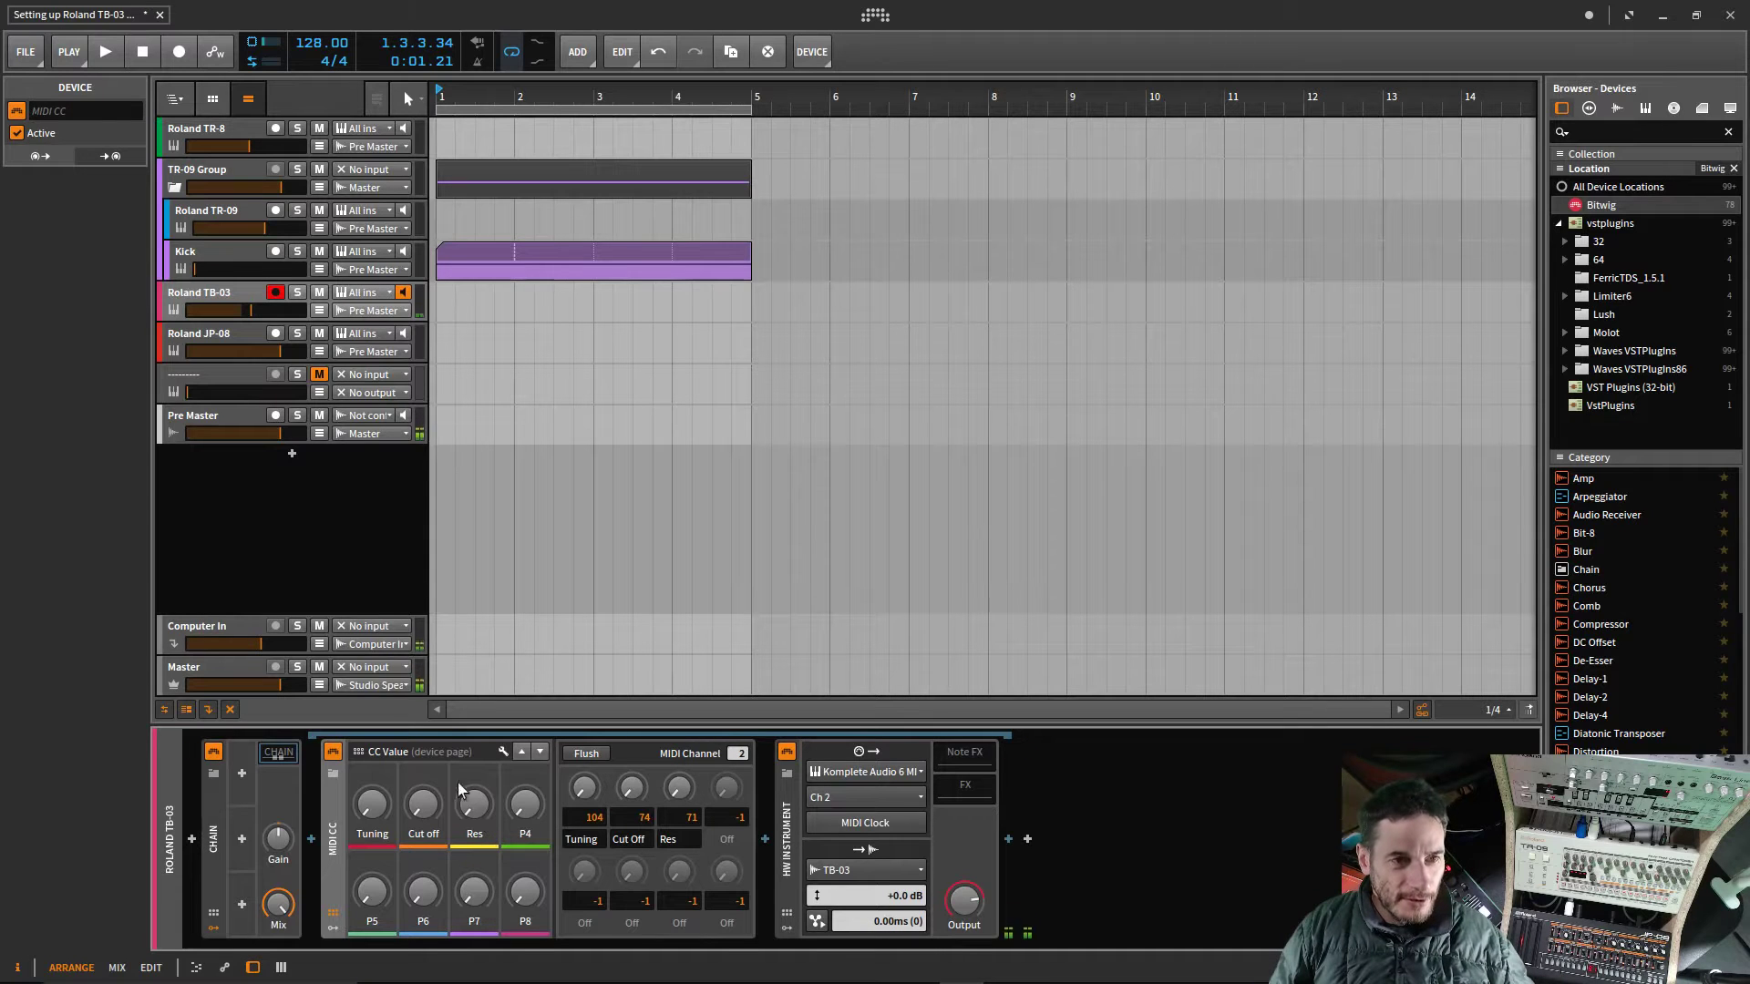
Step: Select the Roland TB-03 track and test the Tuning, Cut off and Res remote controls, turning Cut off and Res back down
left_click(210, 251)
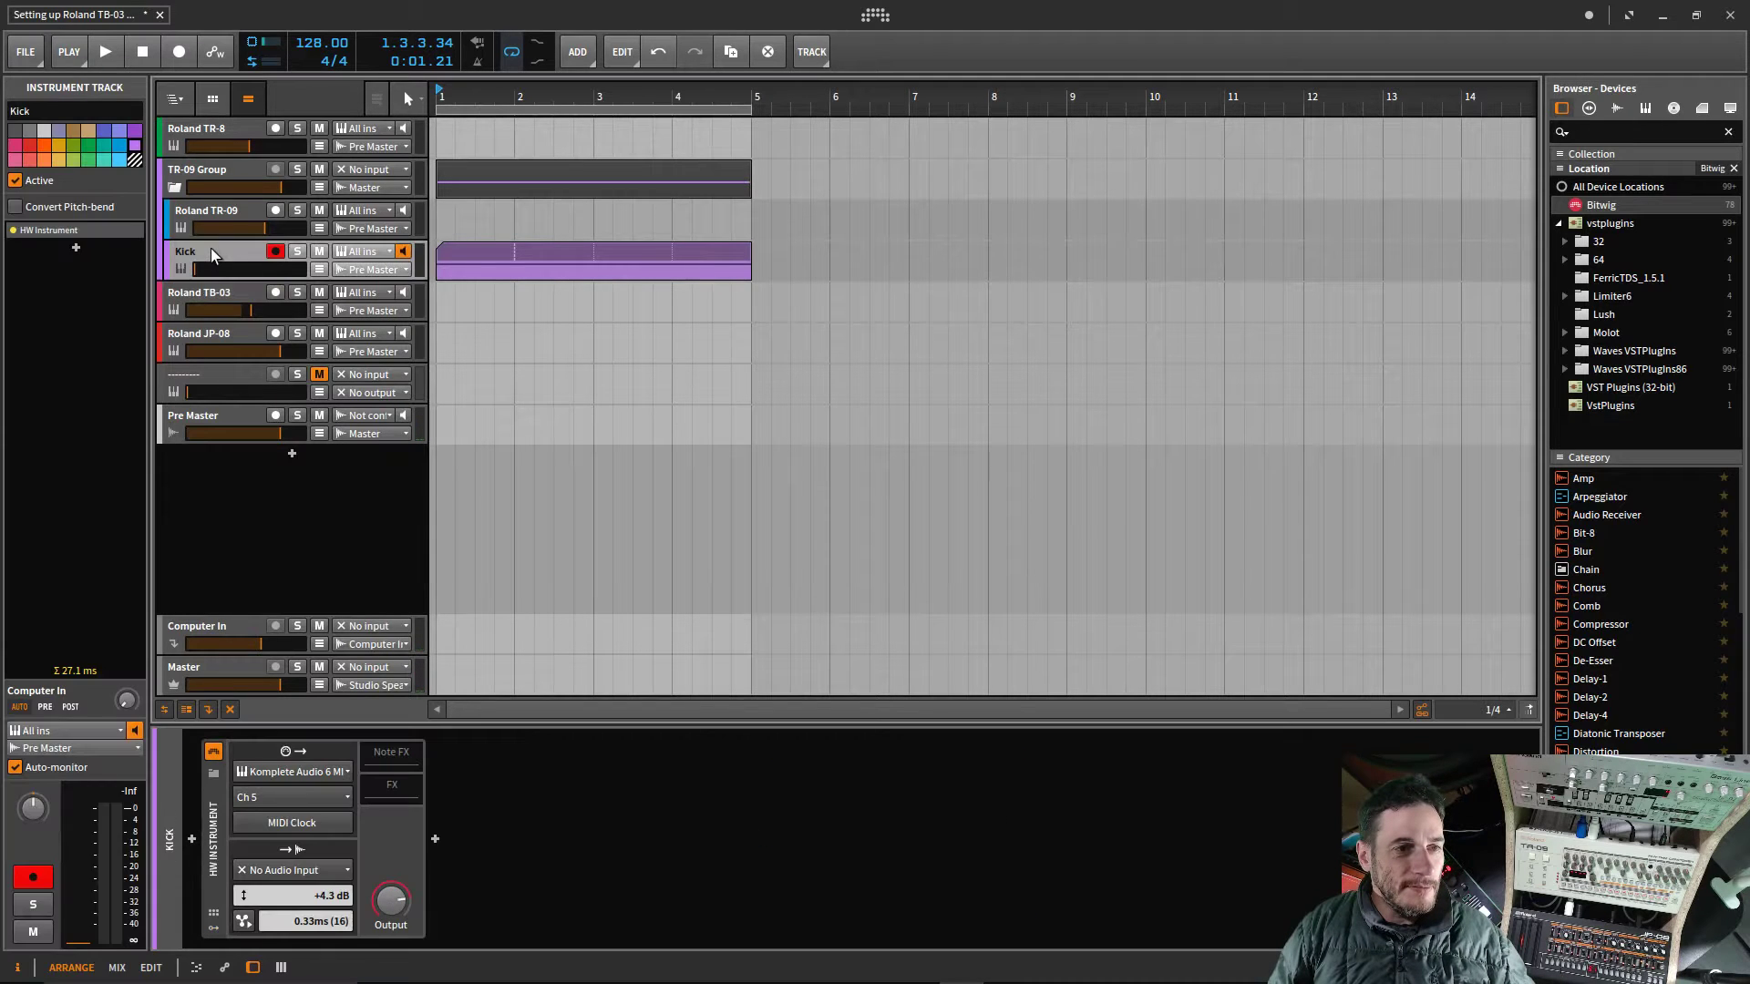
left_click(195, 294)
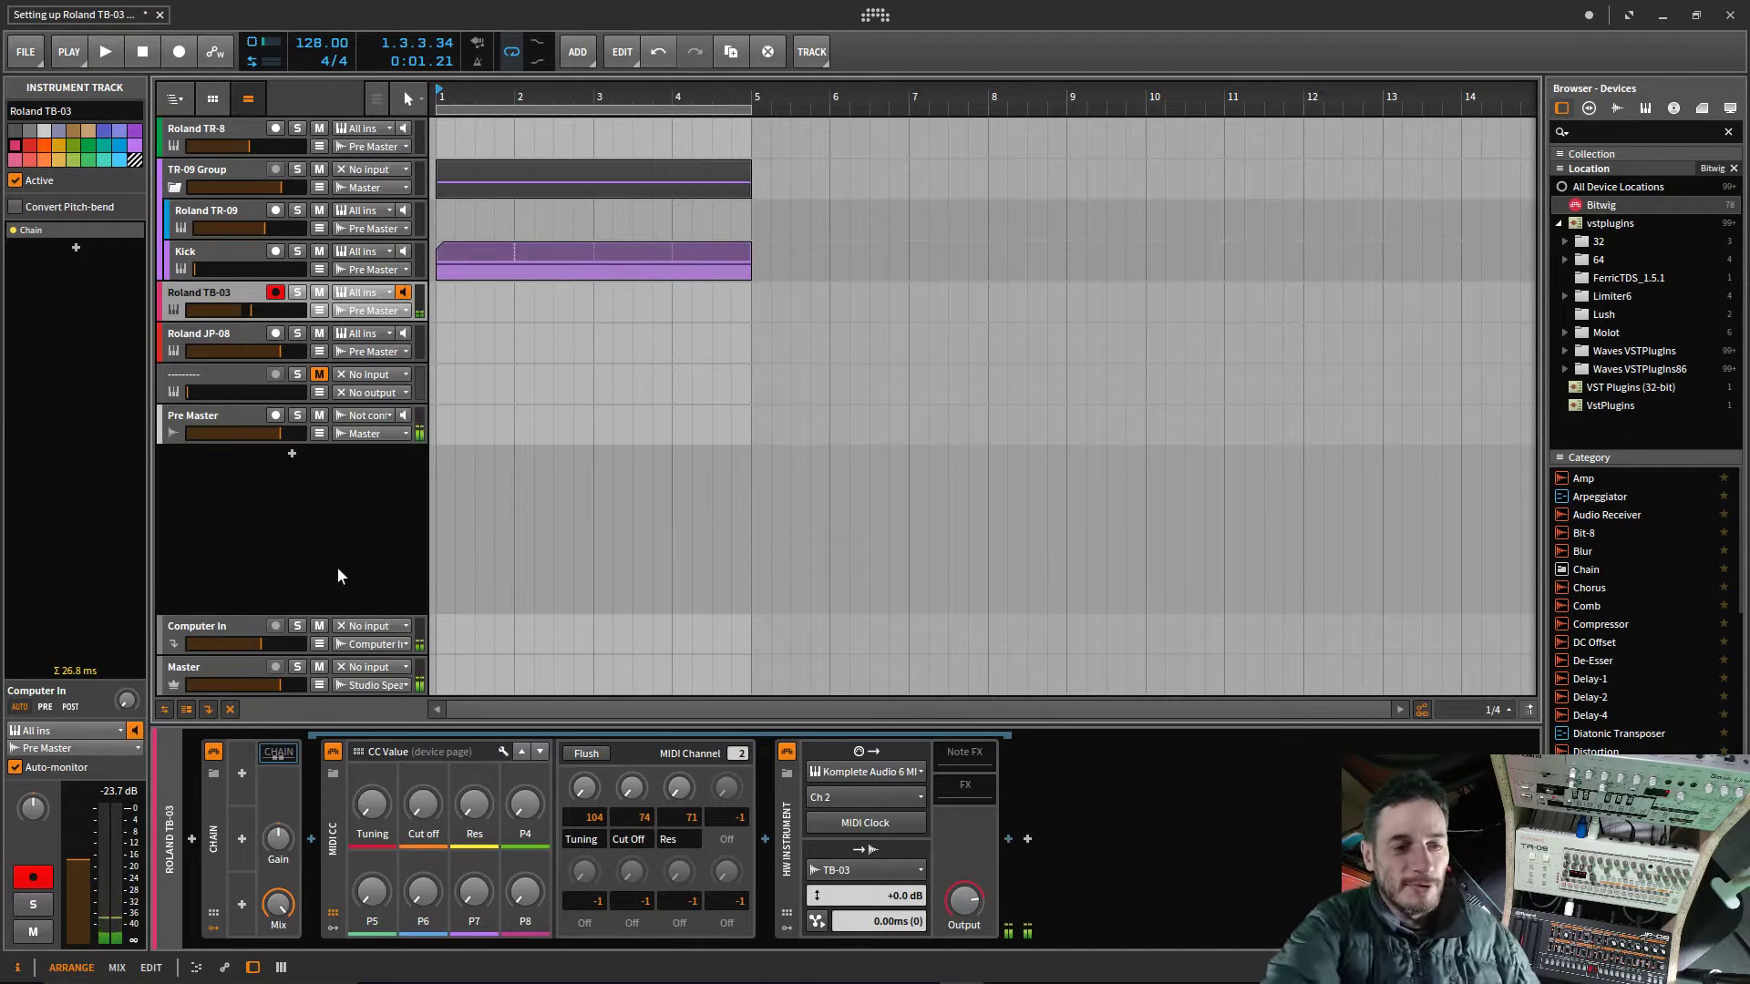
left_click_drag(372, 804, 423, 636)
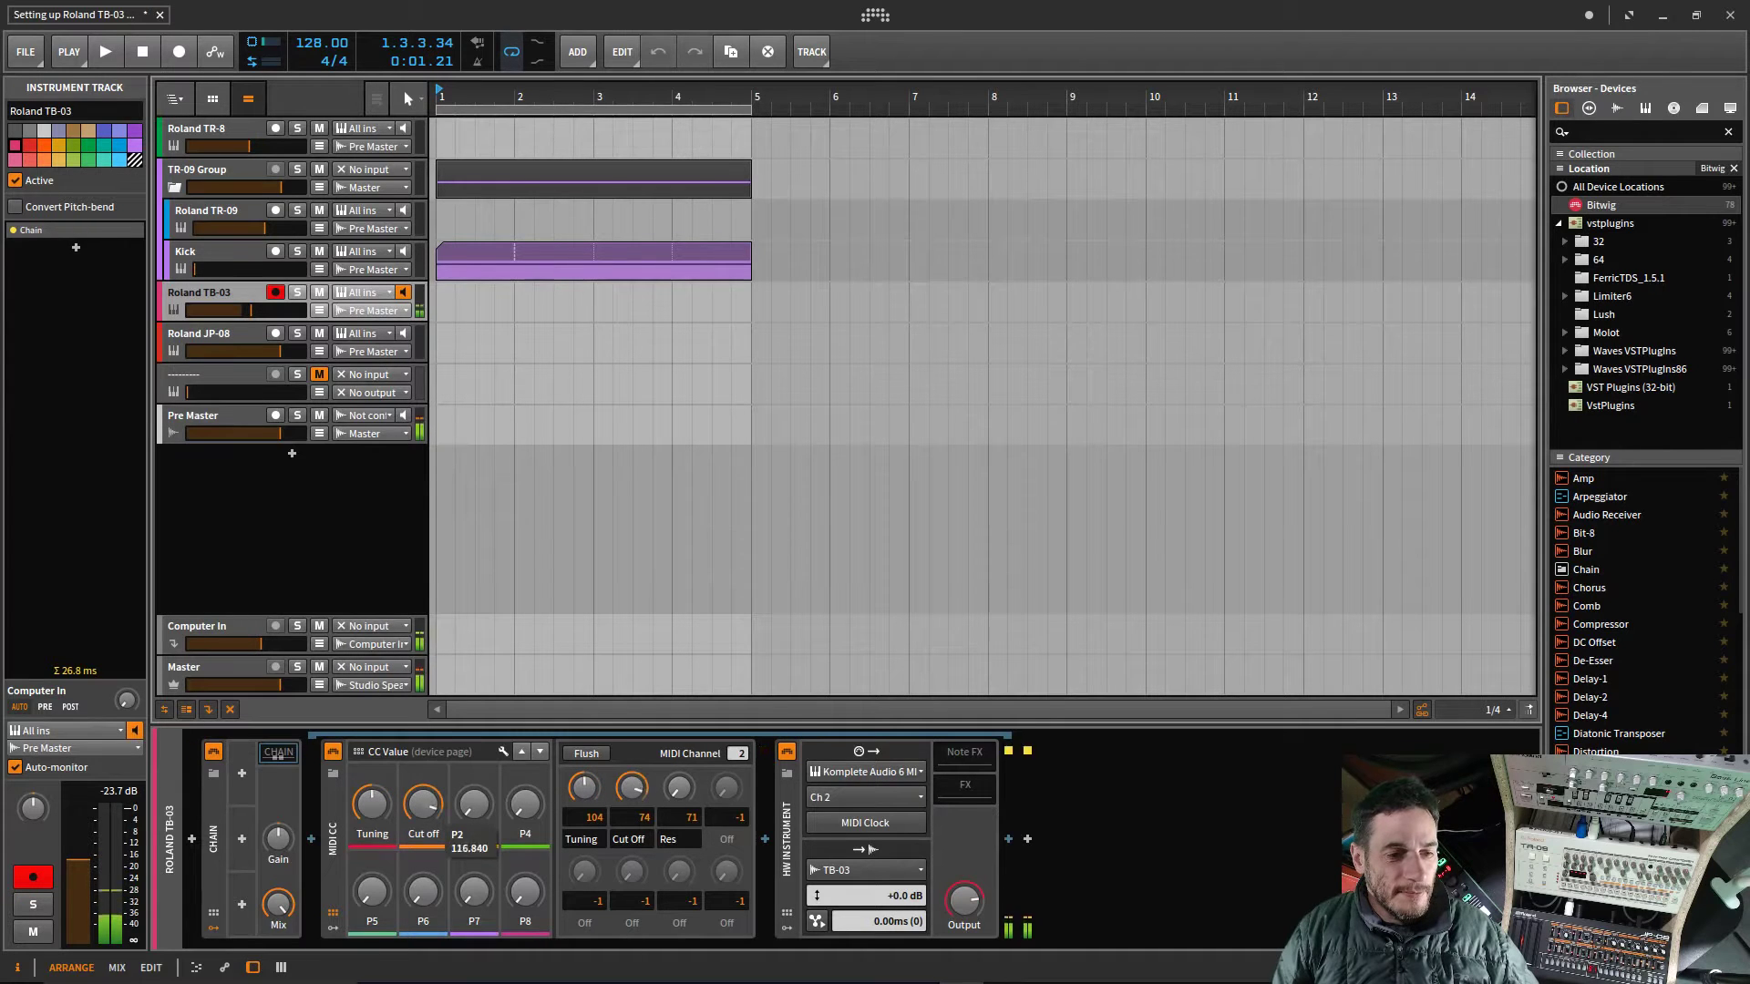
left_click_drag(473, 803, 473, 848)
left_click_drag(474, 805, 474, 908)
left_click_drag(423, 805, 422, 893)
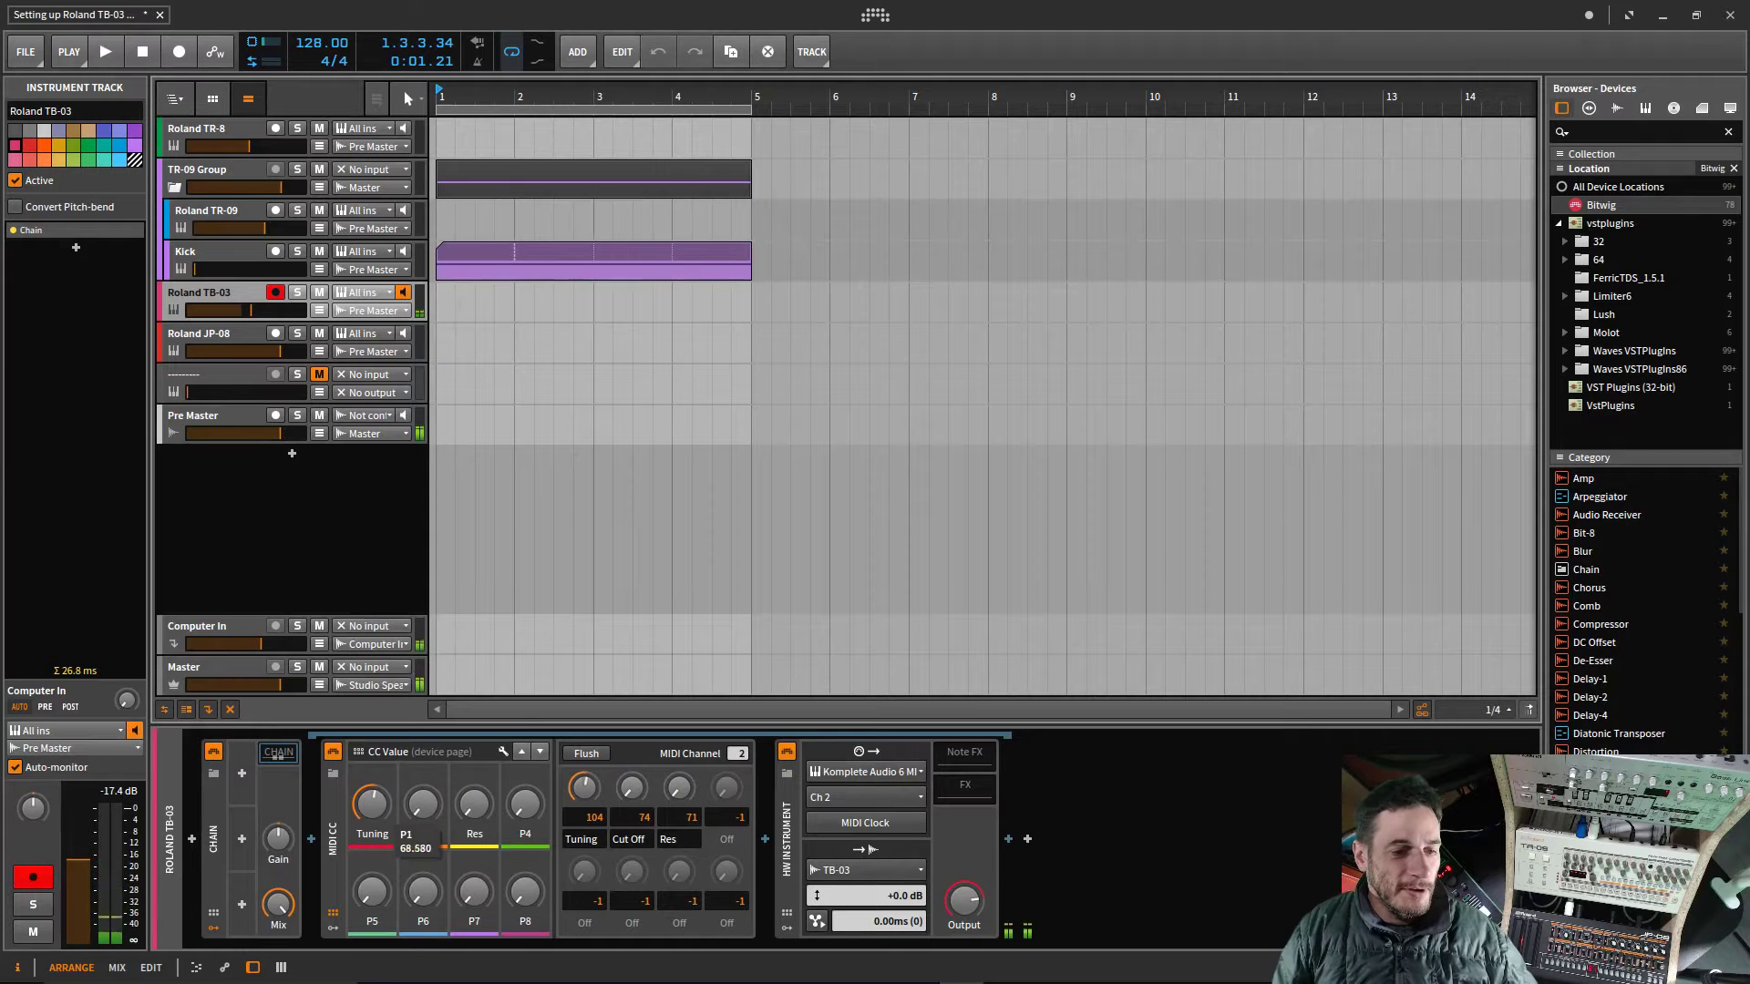
Step: Enter 509 as the value of the Tuning remote control
double_click(371, 798)
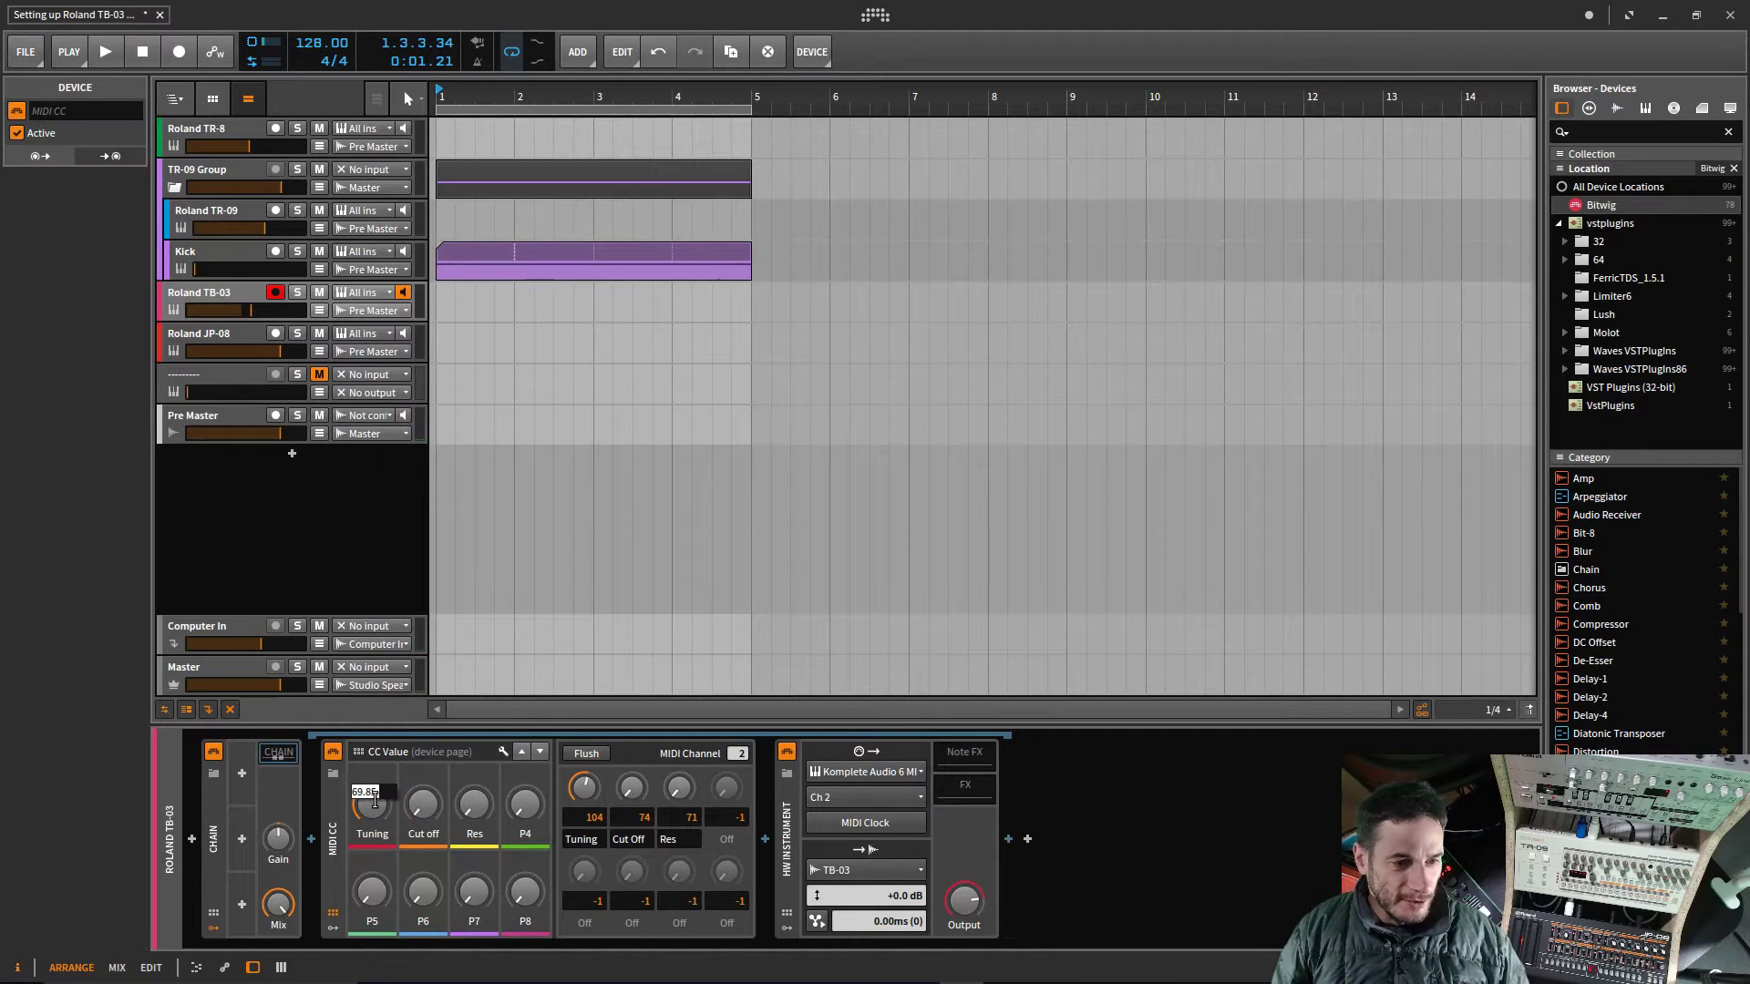
type("509")
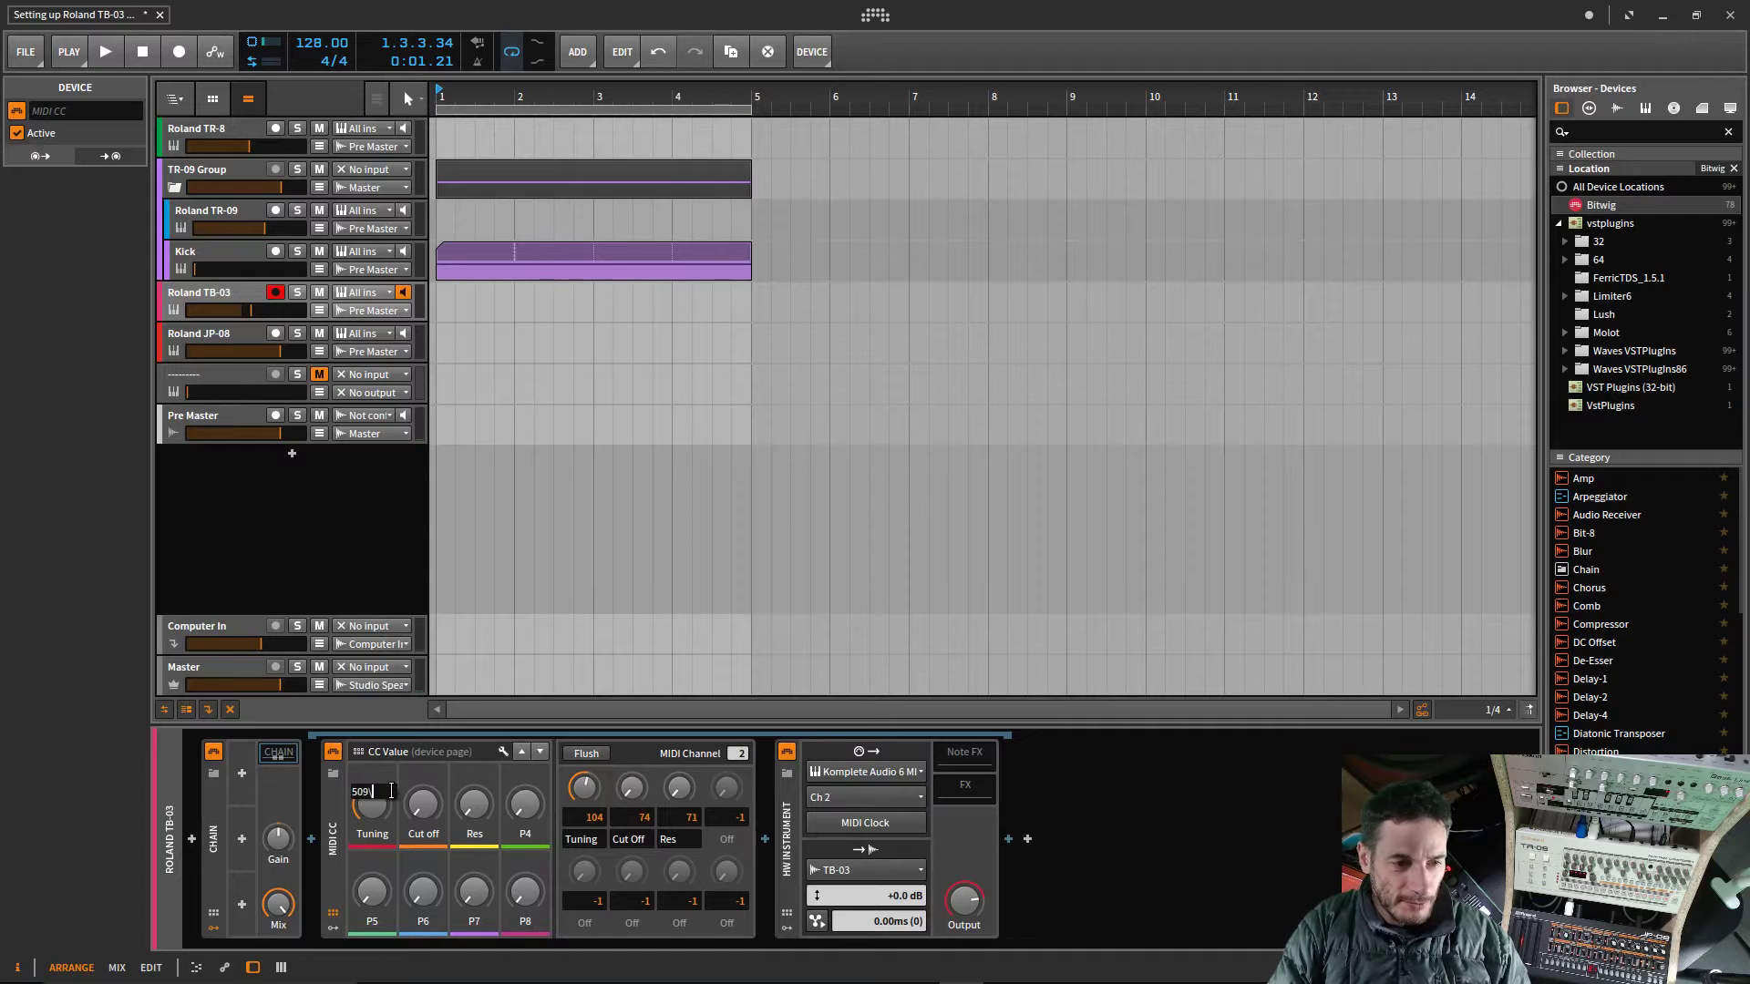
key("Return")
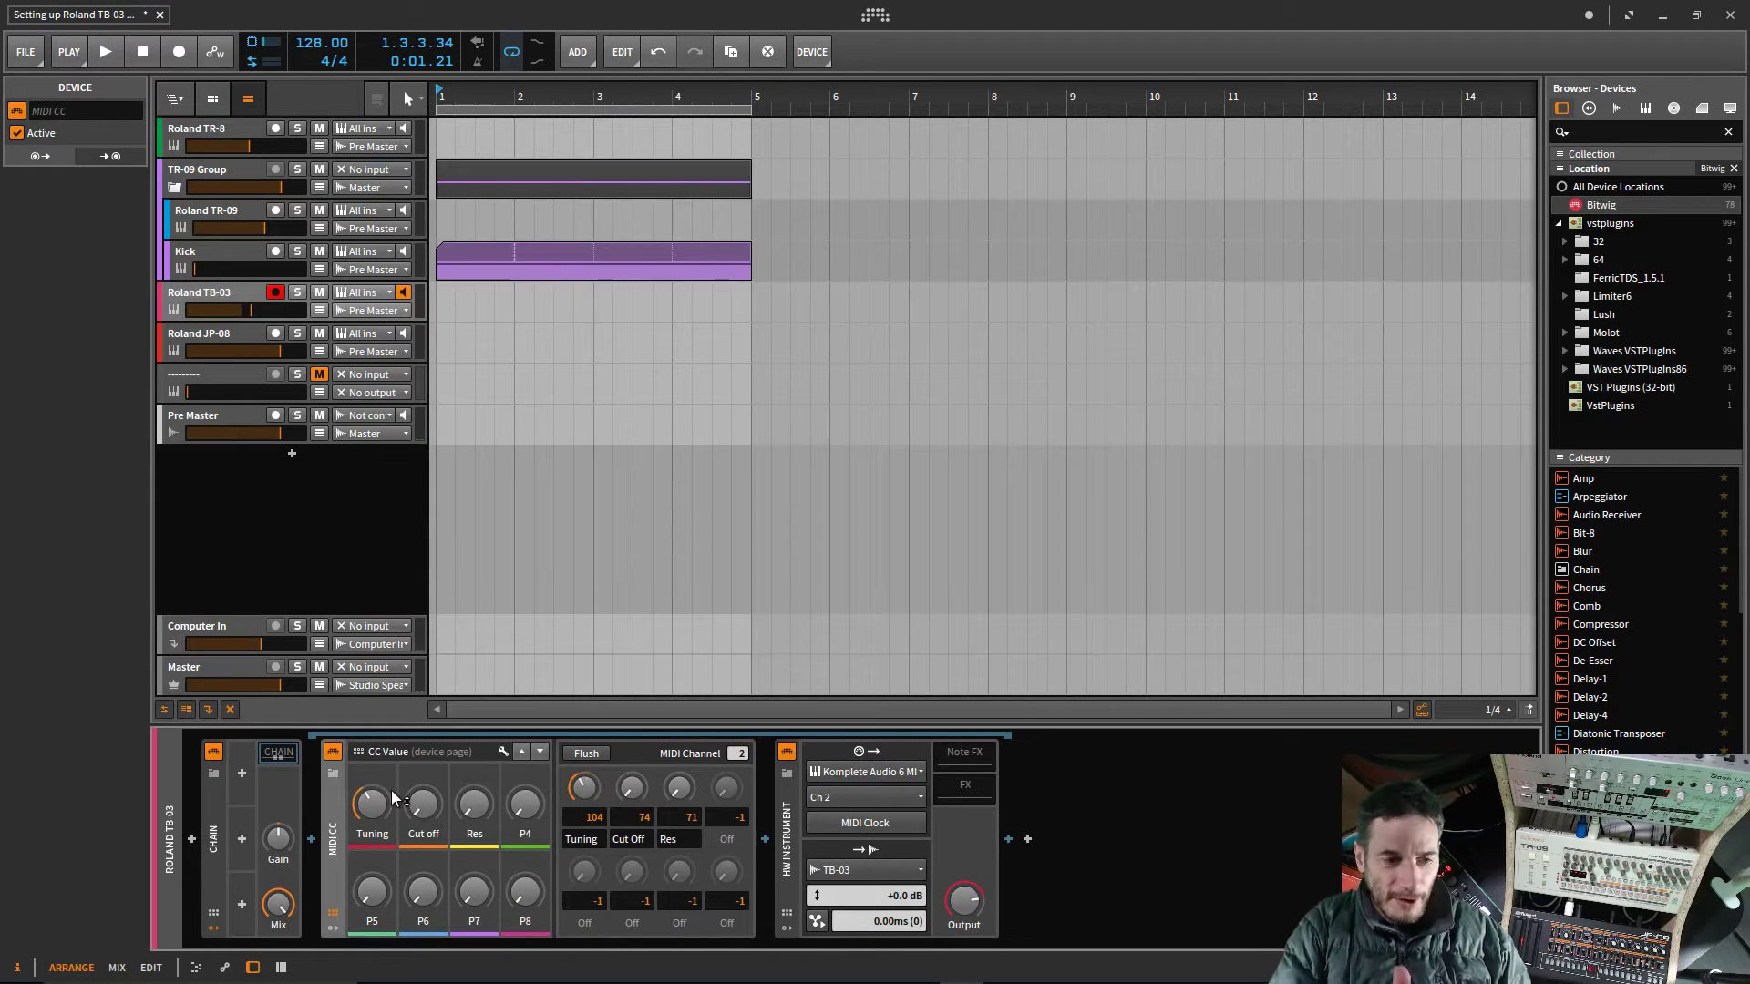
Step: Turn the Tuning remote control of the MIDI CC device fully down to 0
left_click_drag(383, 806, 376, 871)
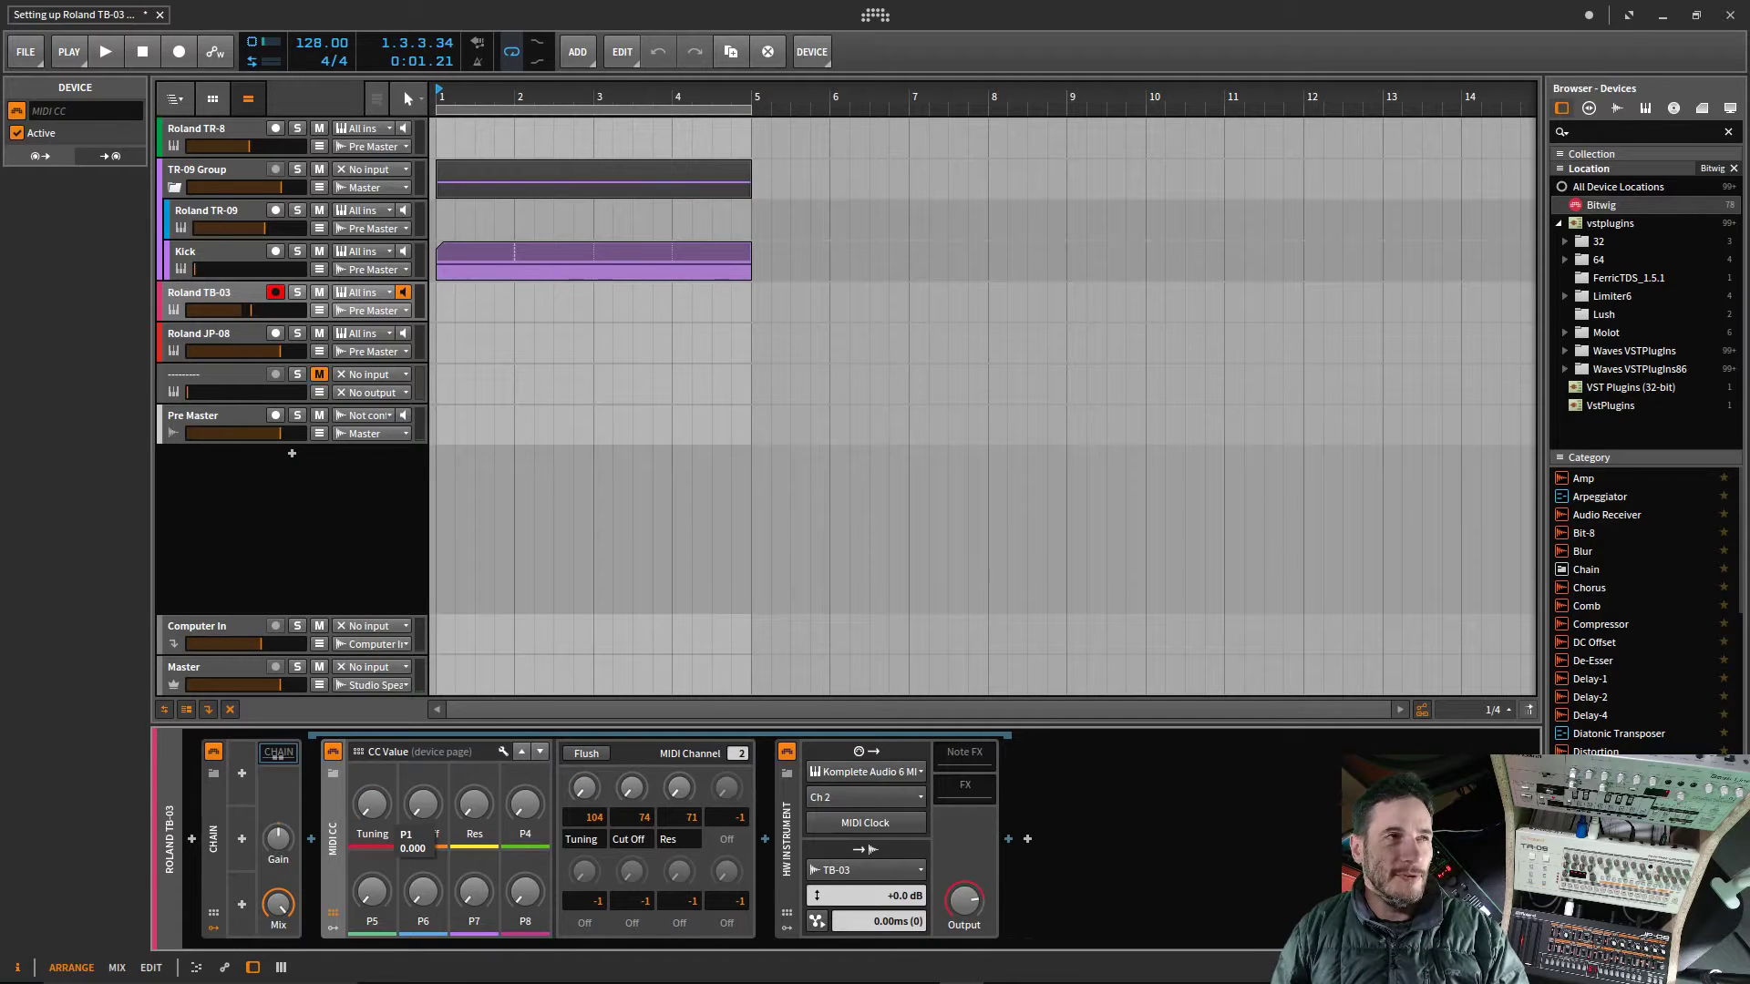
left_click_drag(372, 804, 371, 804)
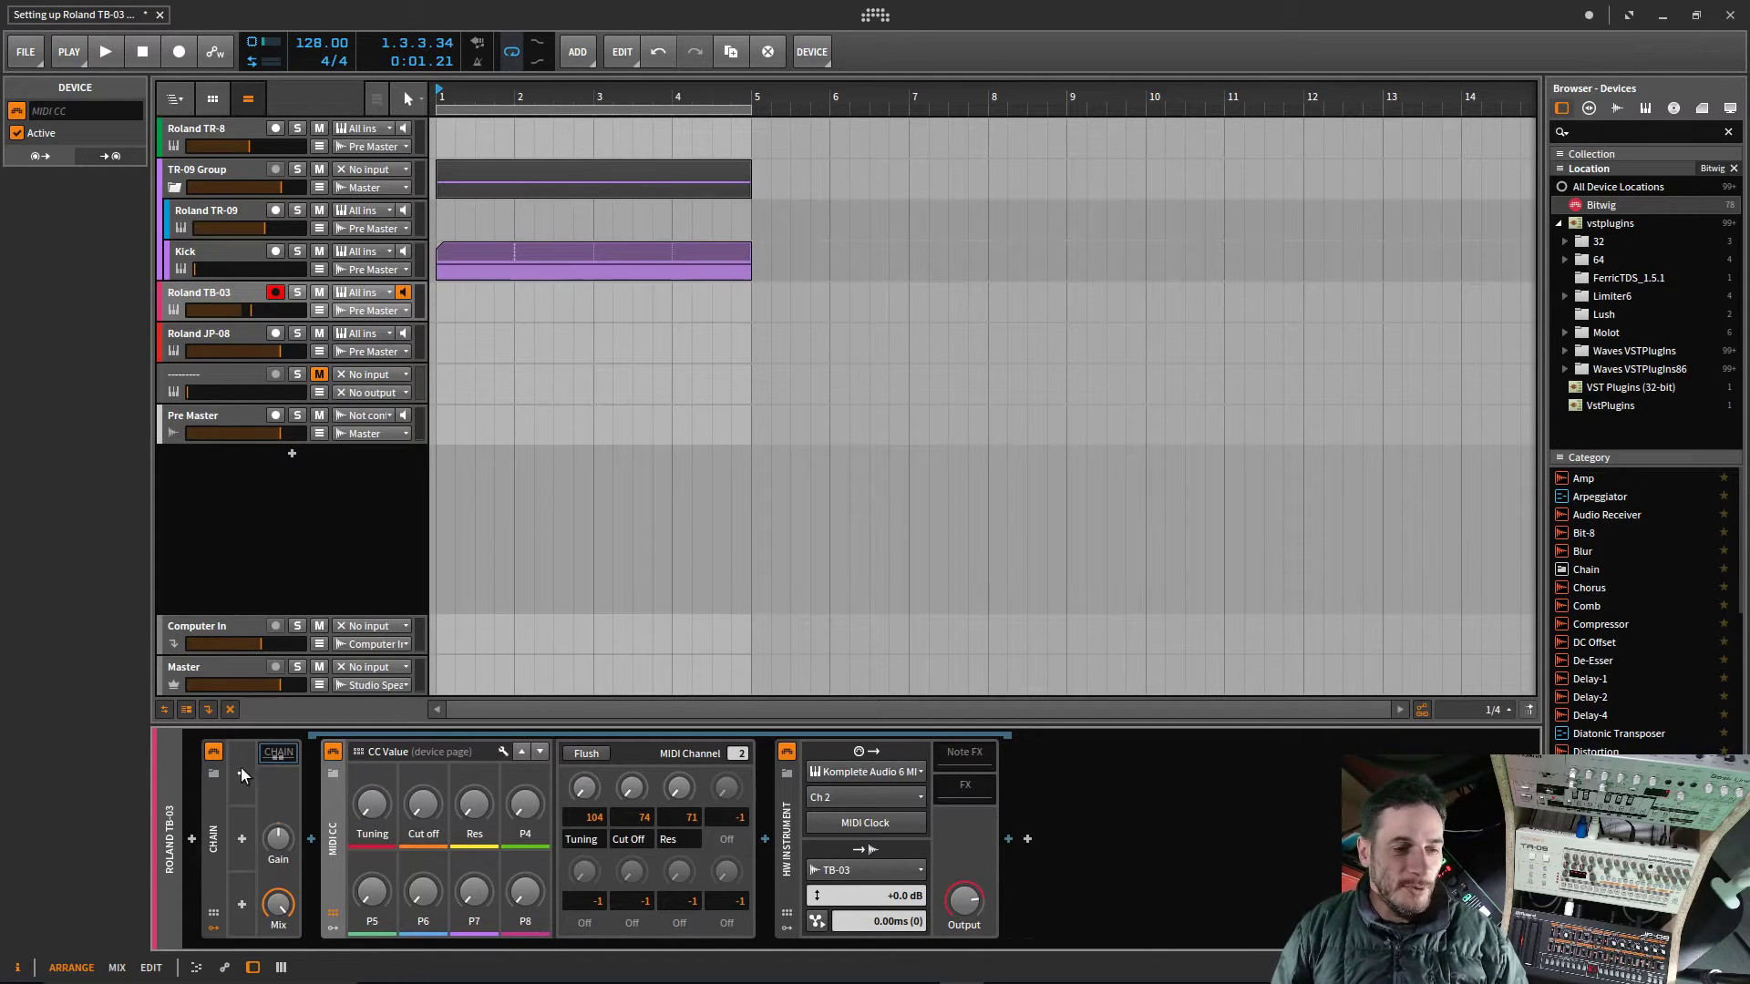
Step: Set the fourth CC slot to CC number 12 and name both the slot and the P4 remote control Env Mod
double_click(728, 812)
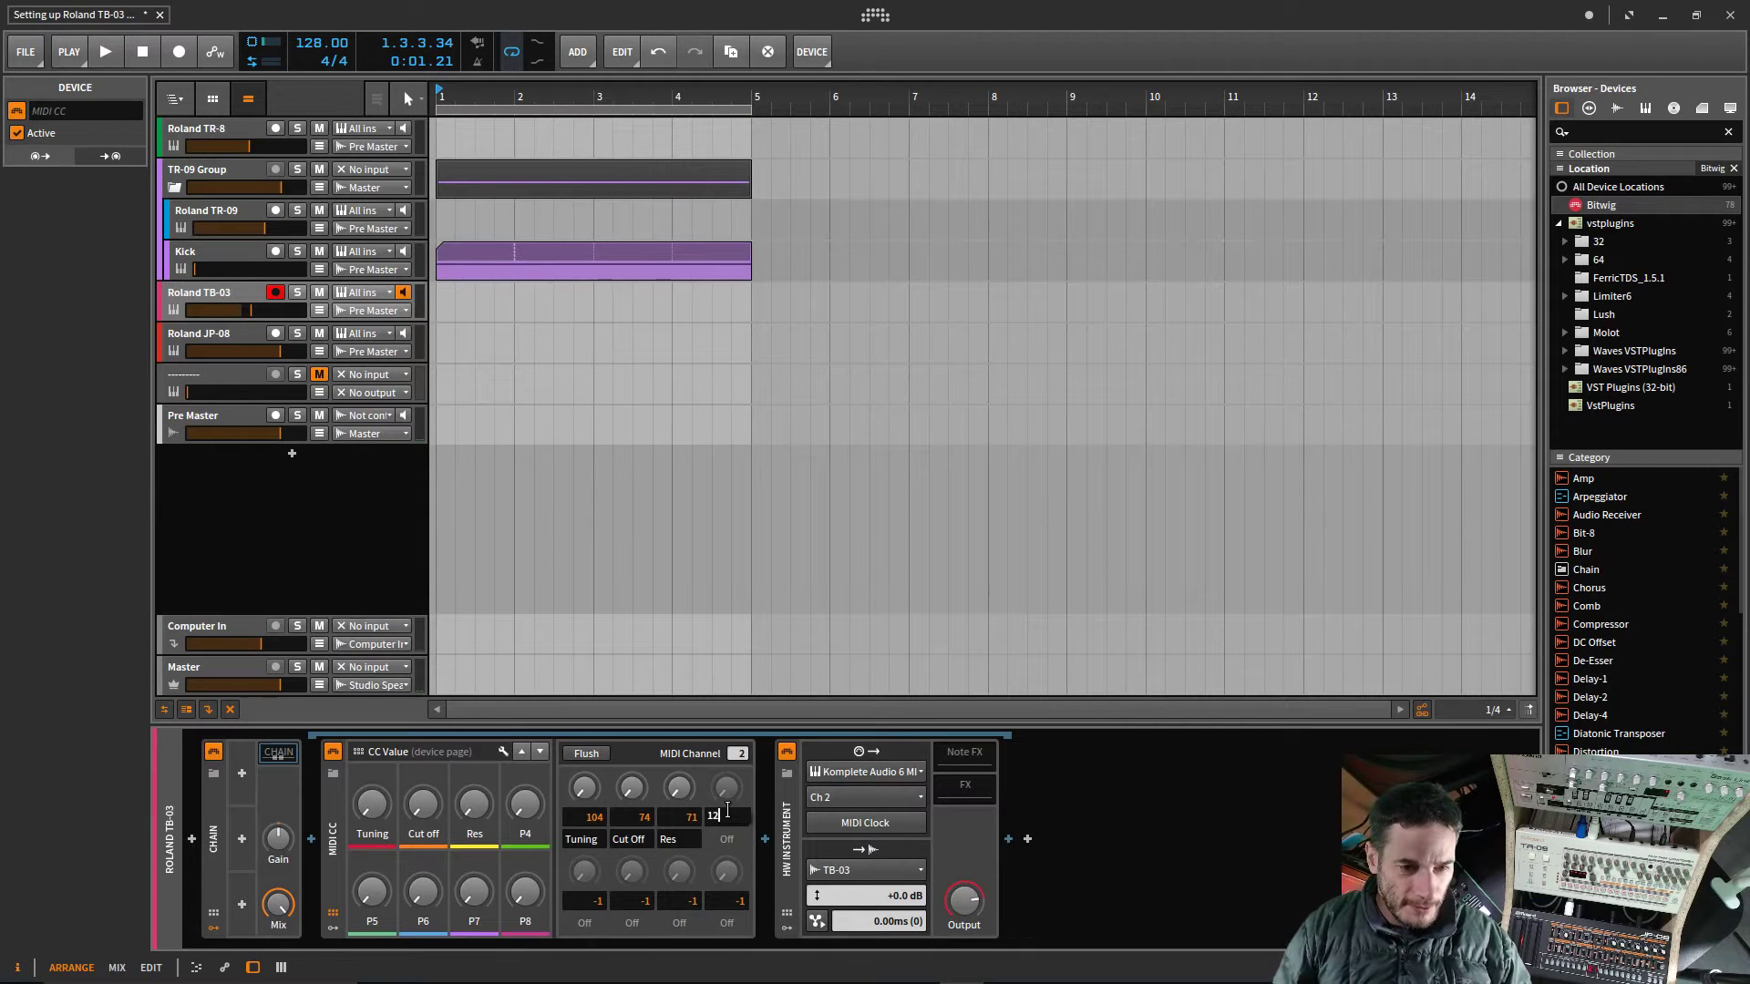
key("Return")
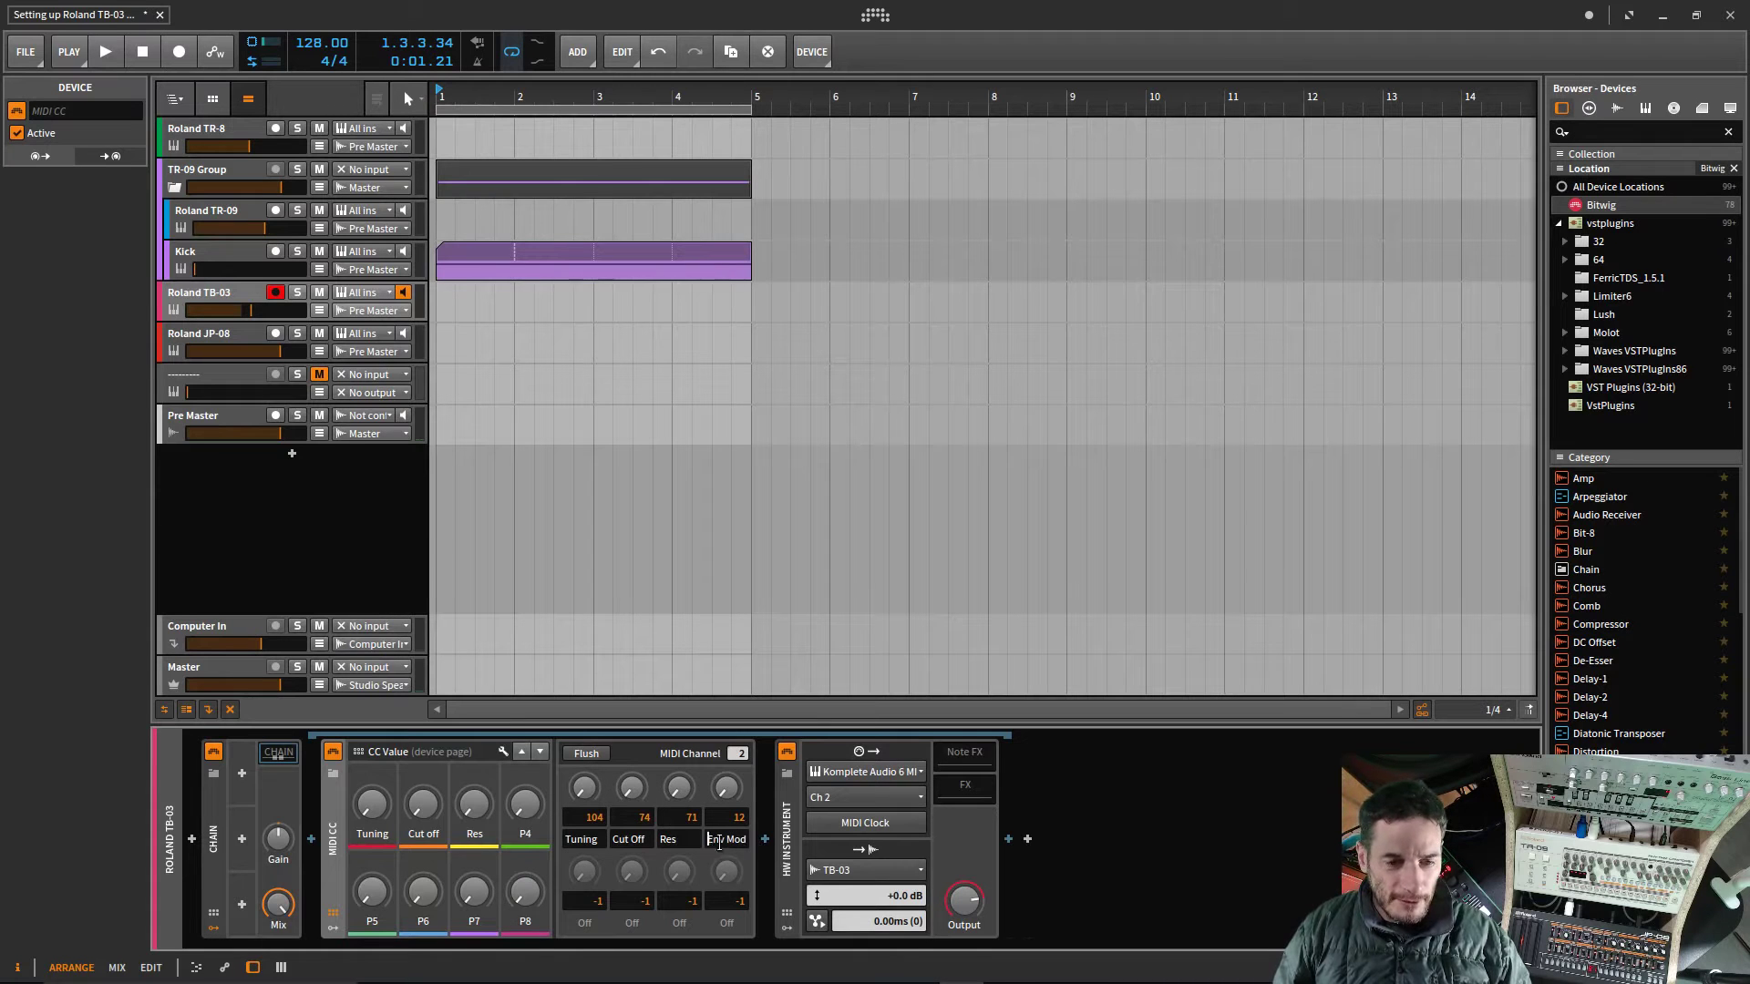
left_click_drag(719, 842, 756, 844)
key("ctrl+c")
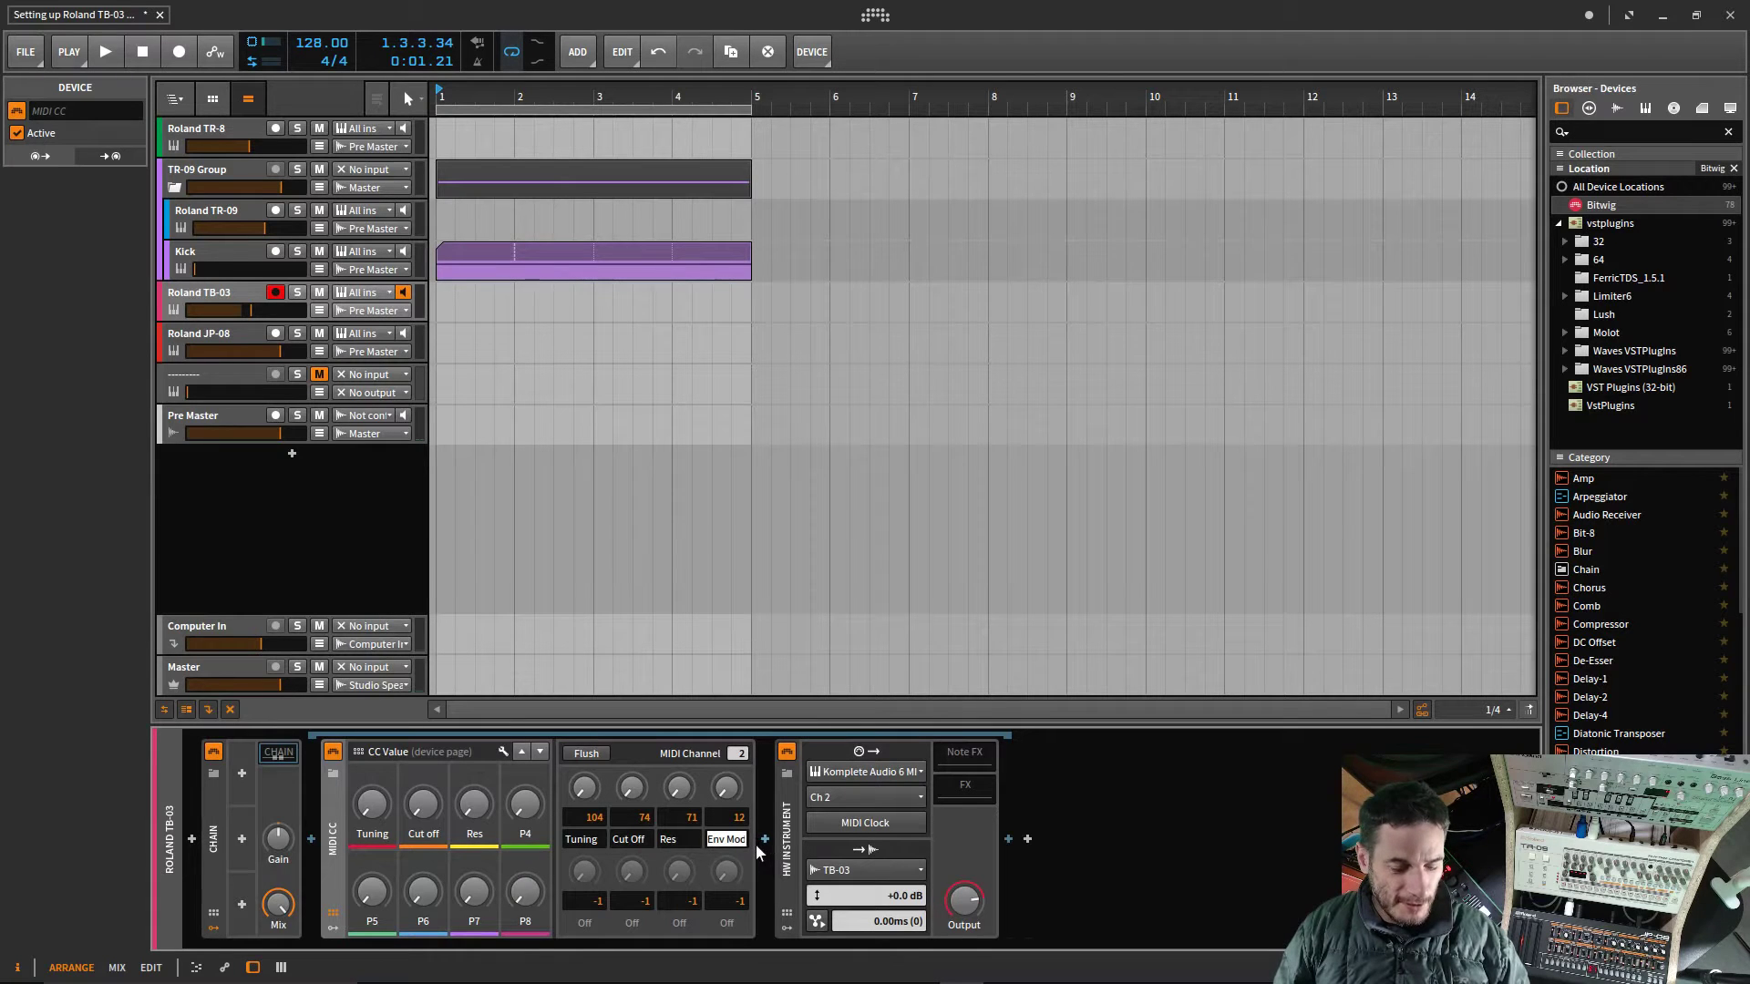
double_click(540, 835)
key("ctrl+v")
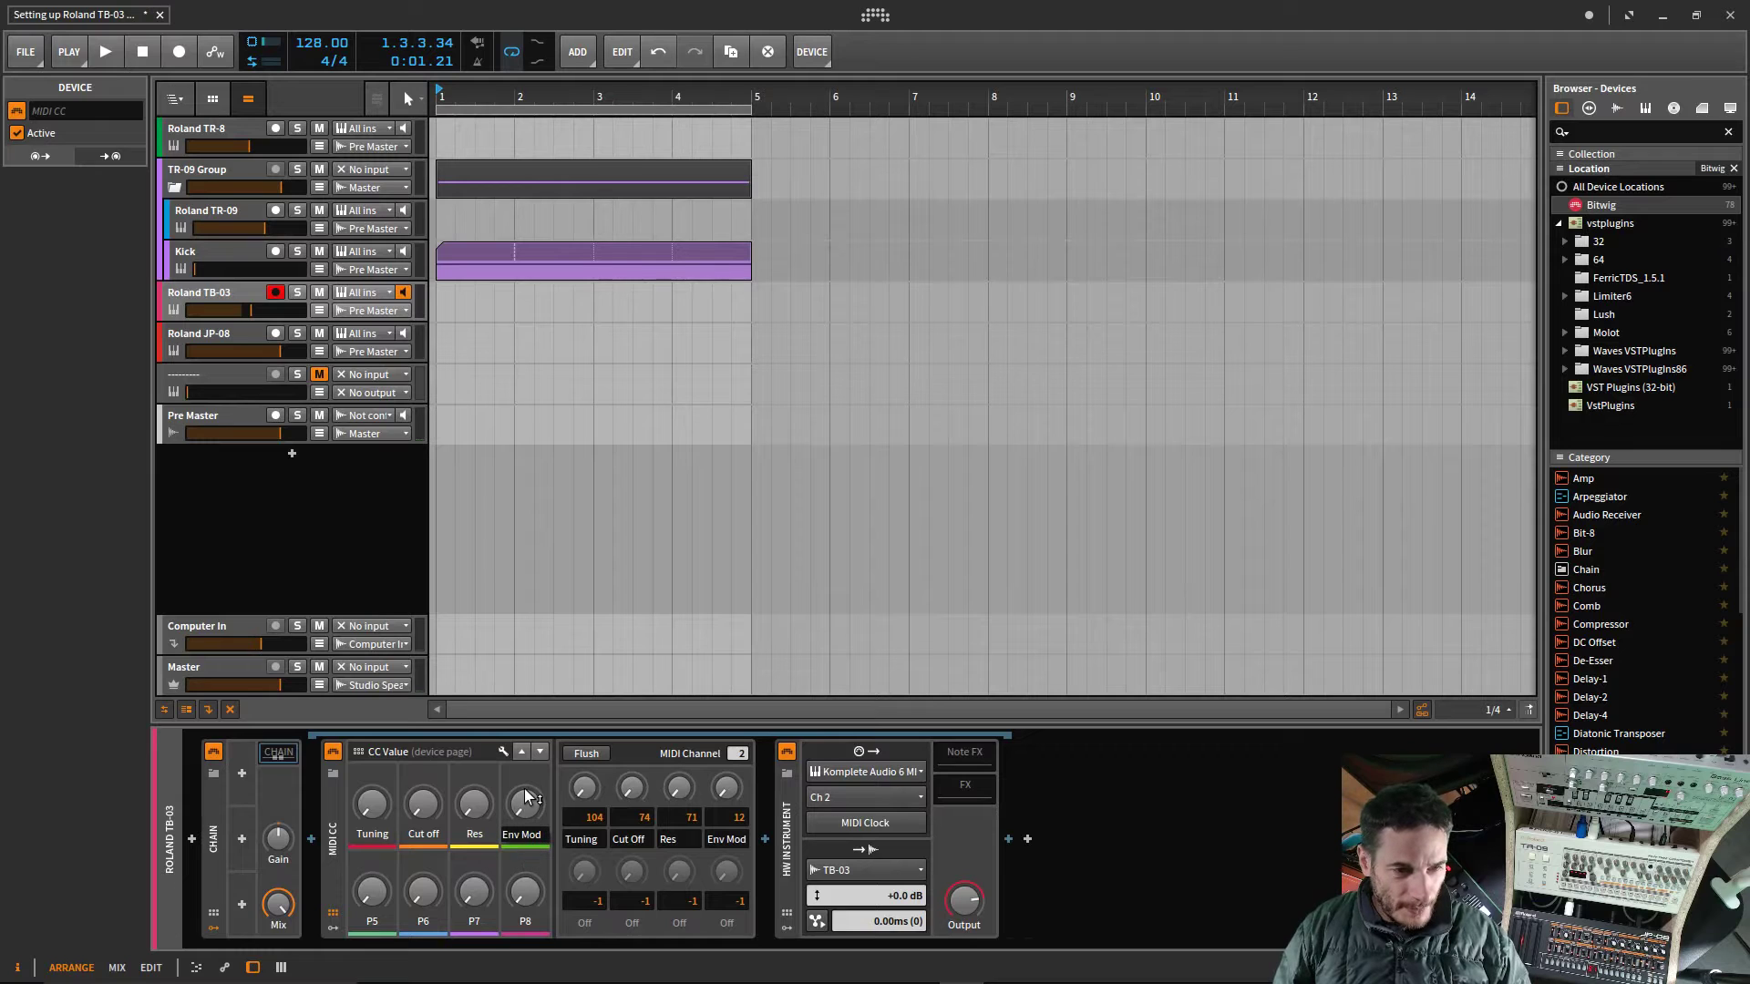
key("Return")
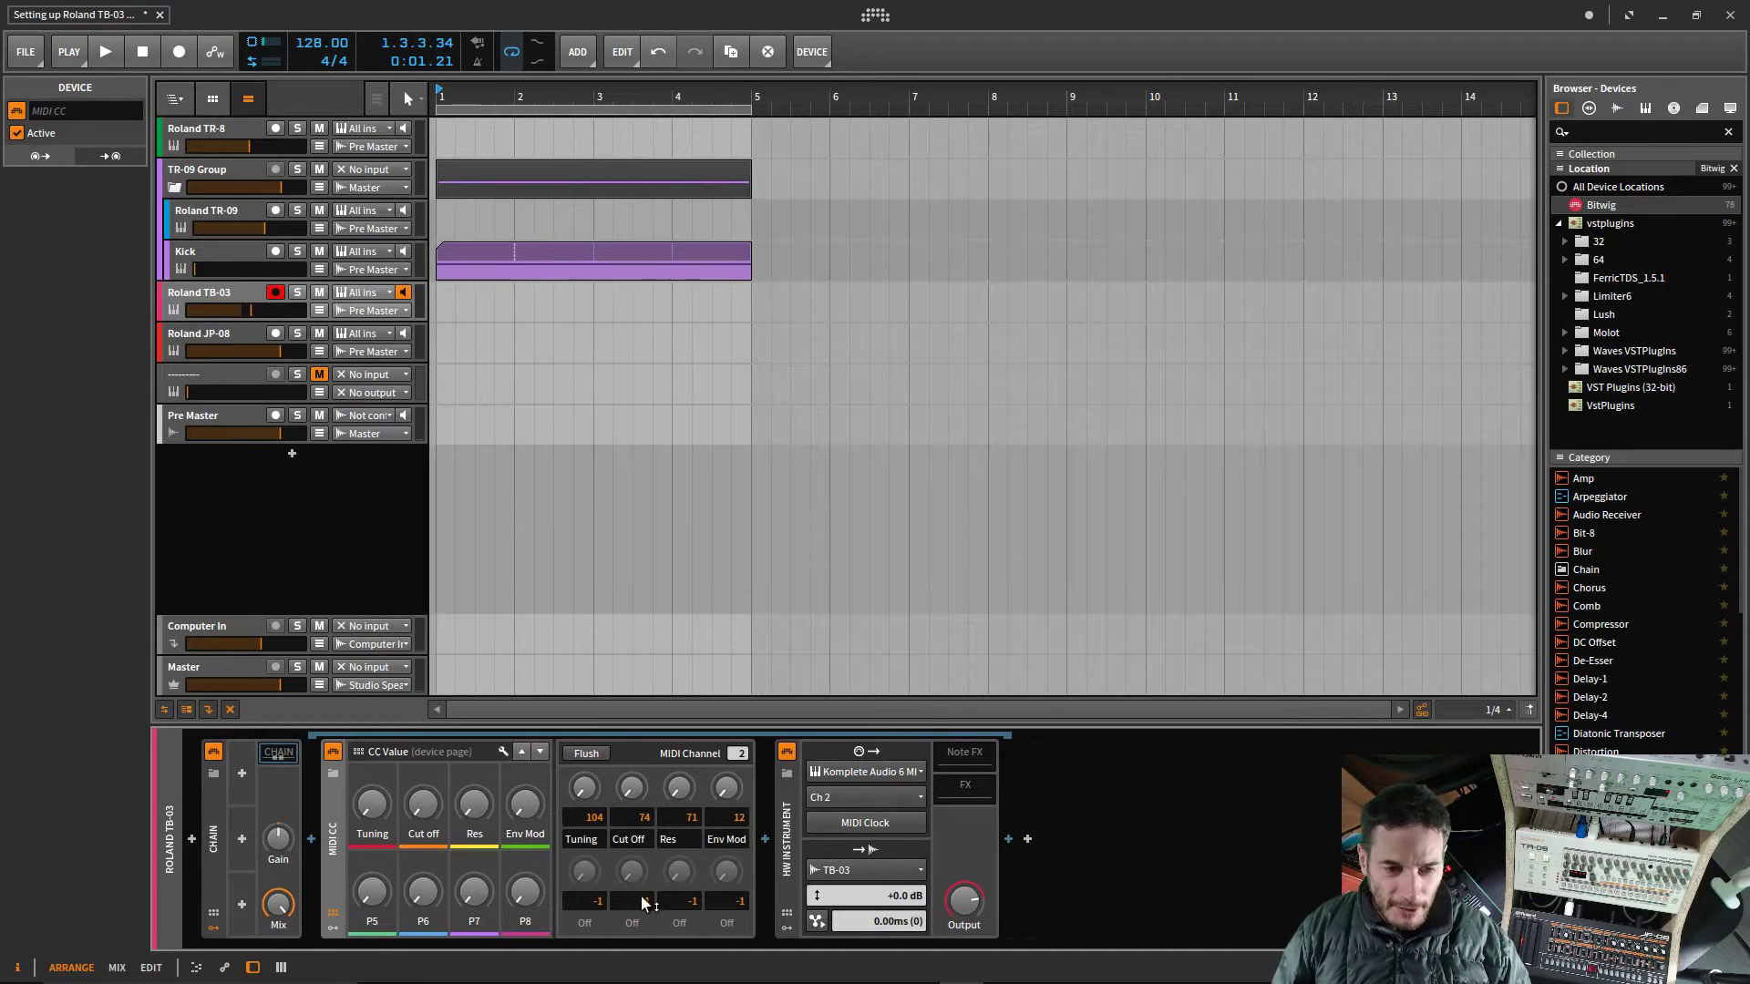
Step: Set the fifth CC slot to CC number 75 and label it Decay
mouse_move(594, 868)
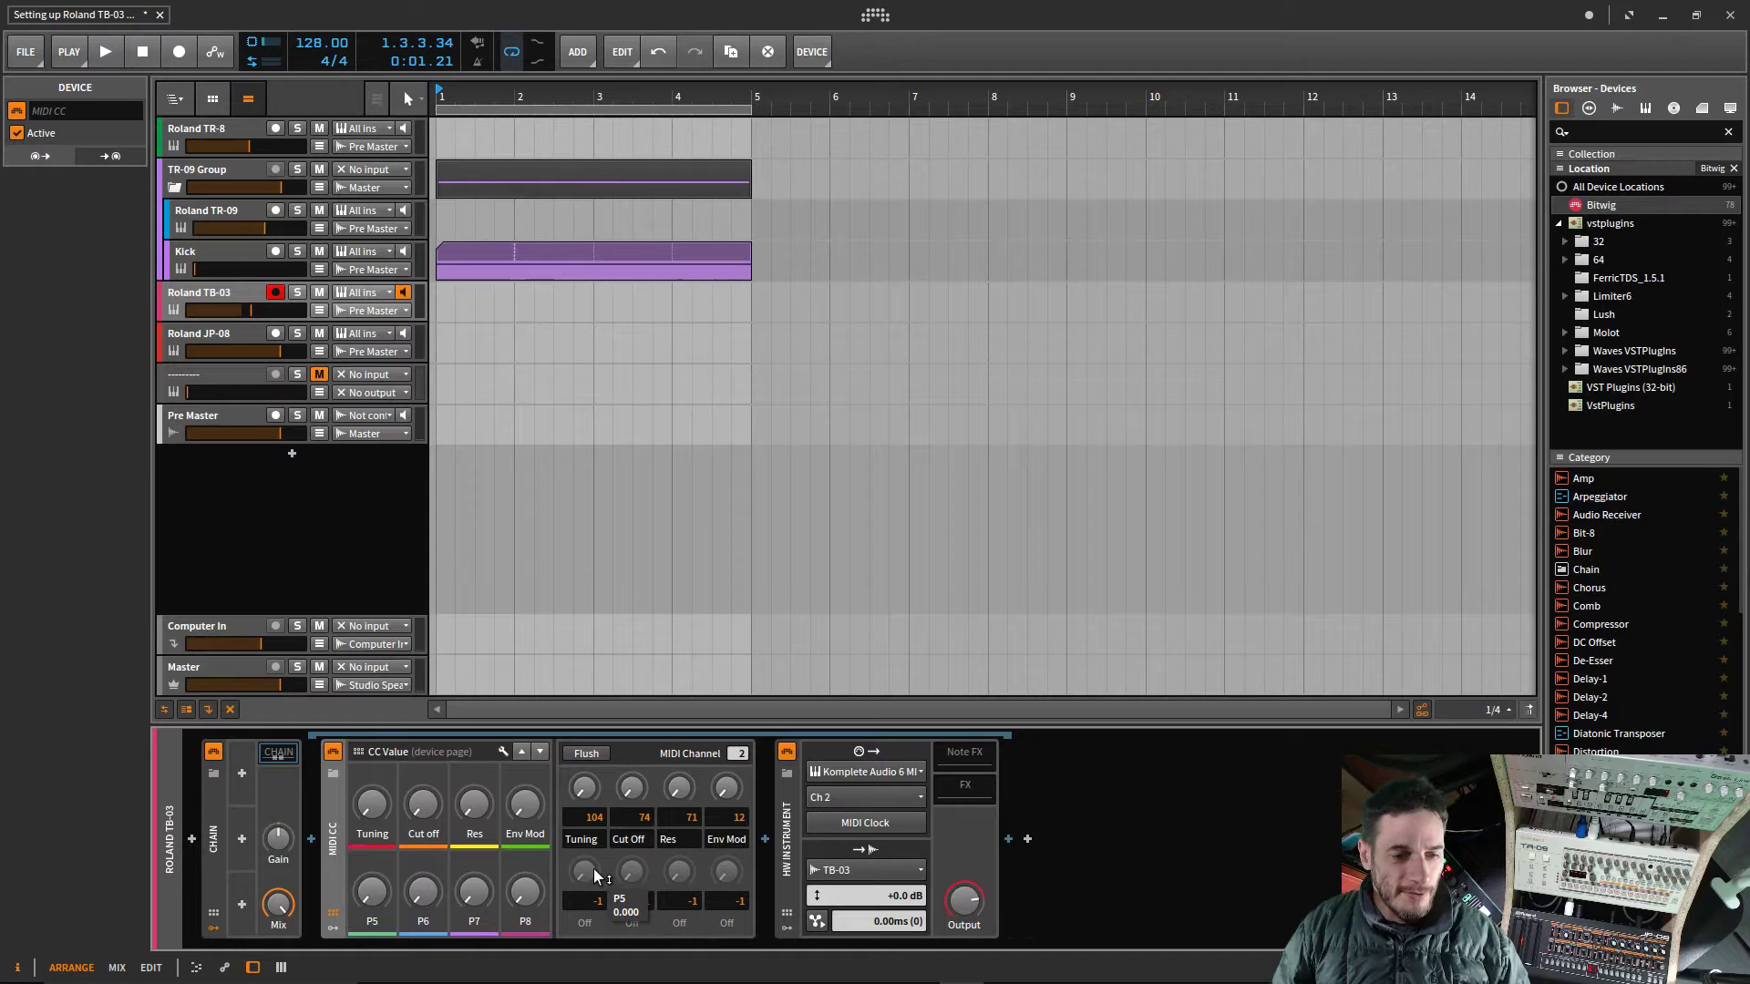
double_click(584, 902)
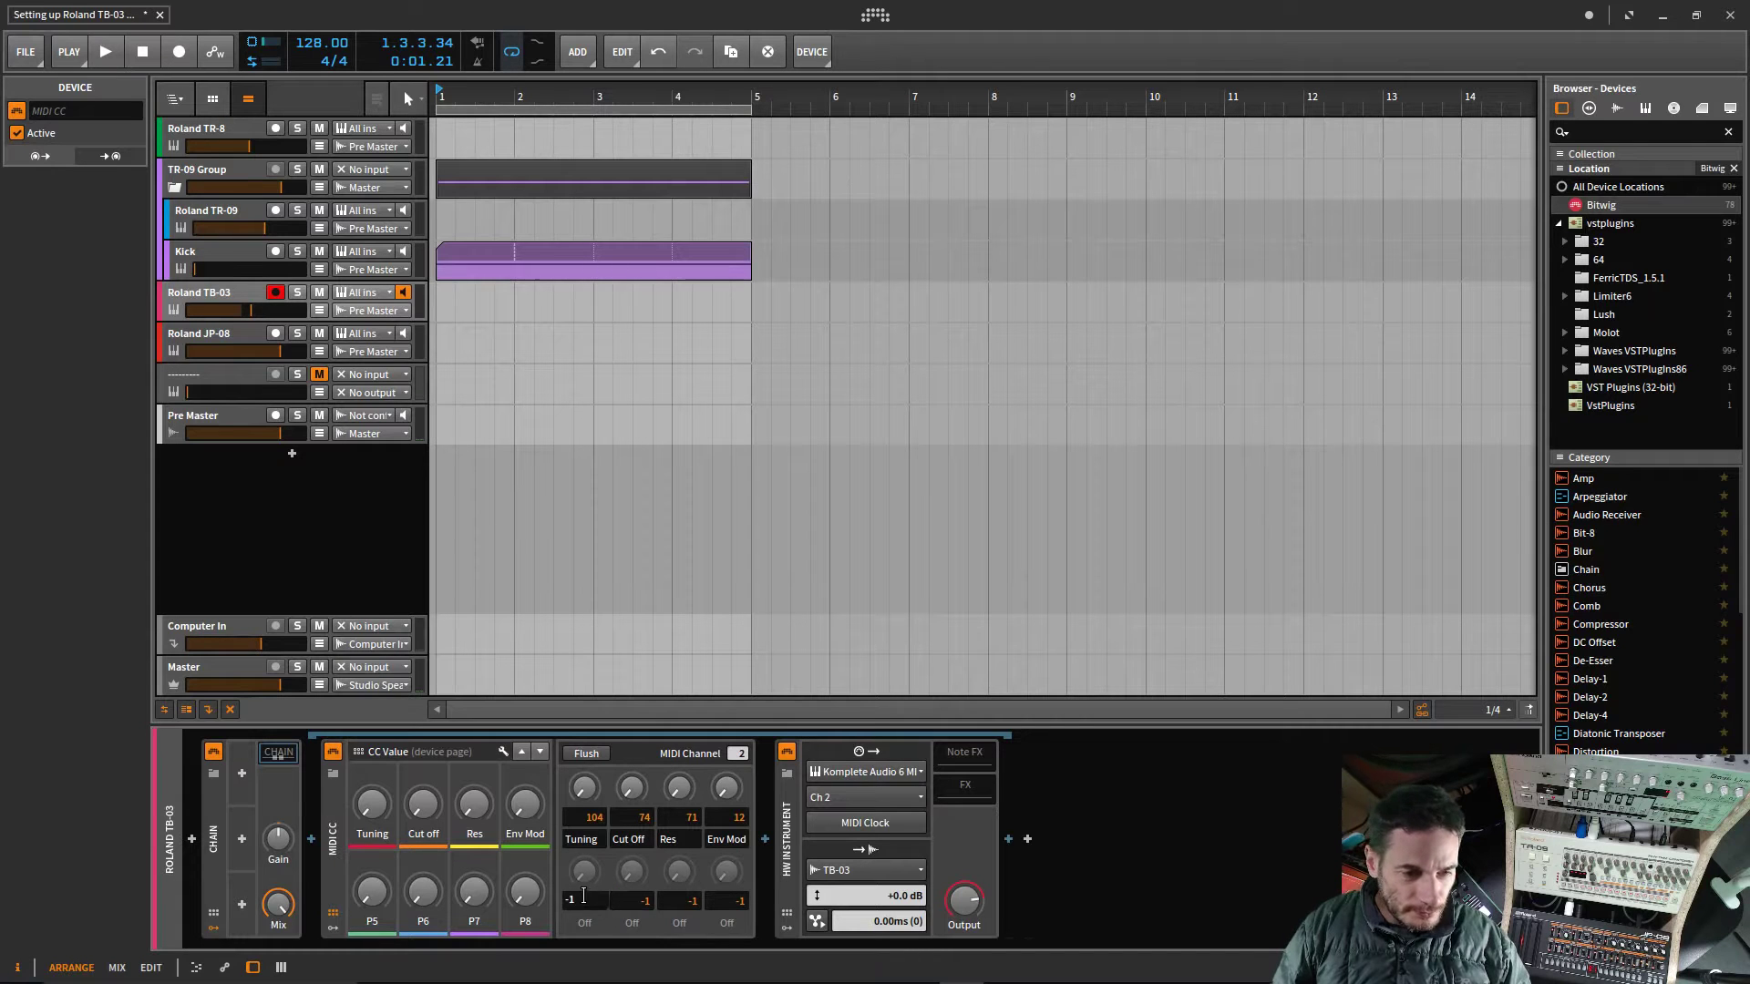
type("75")
key("Return")
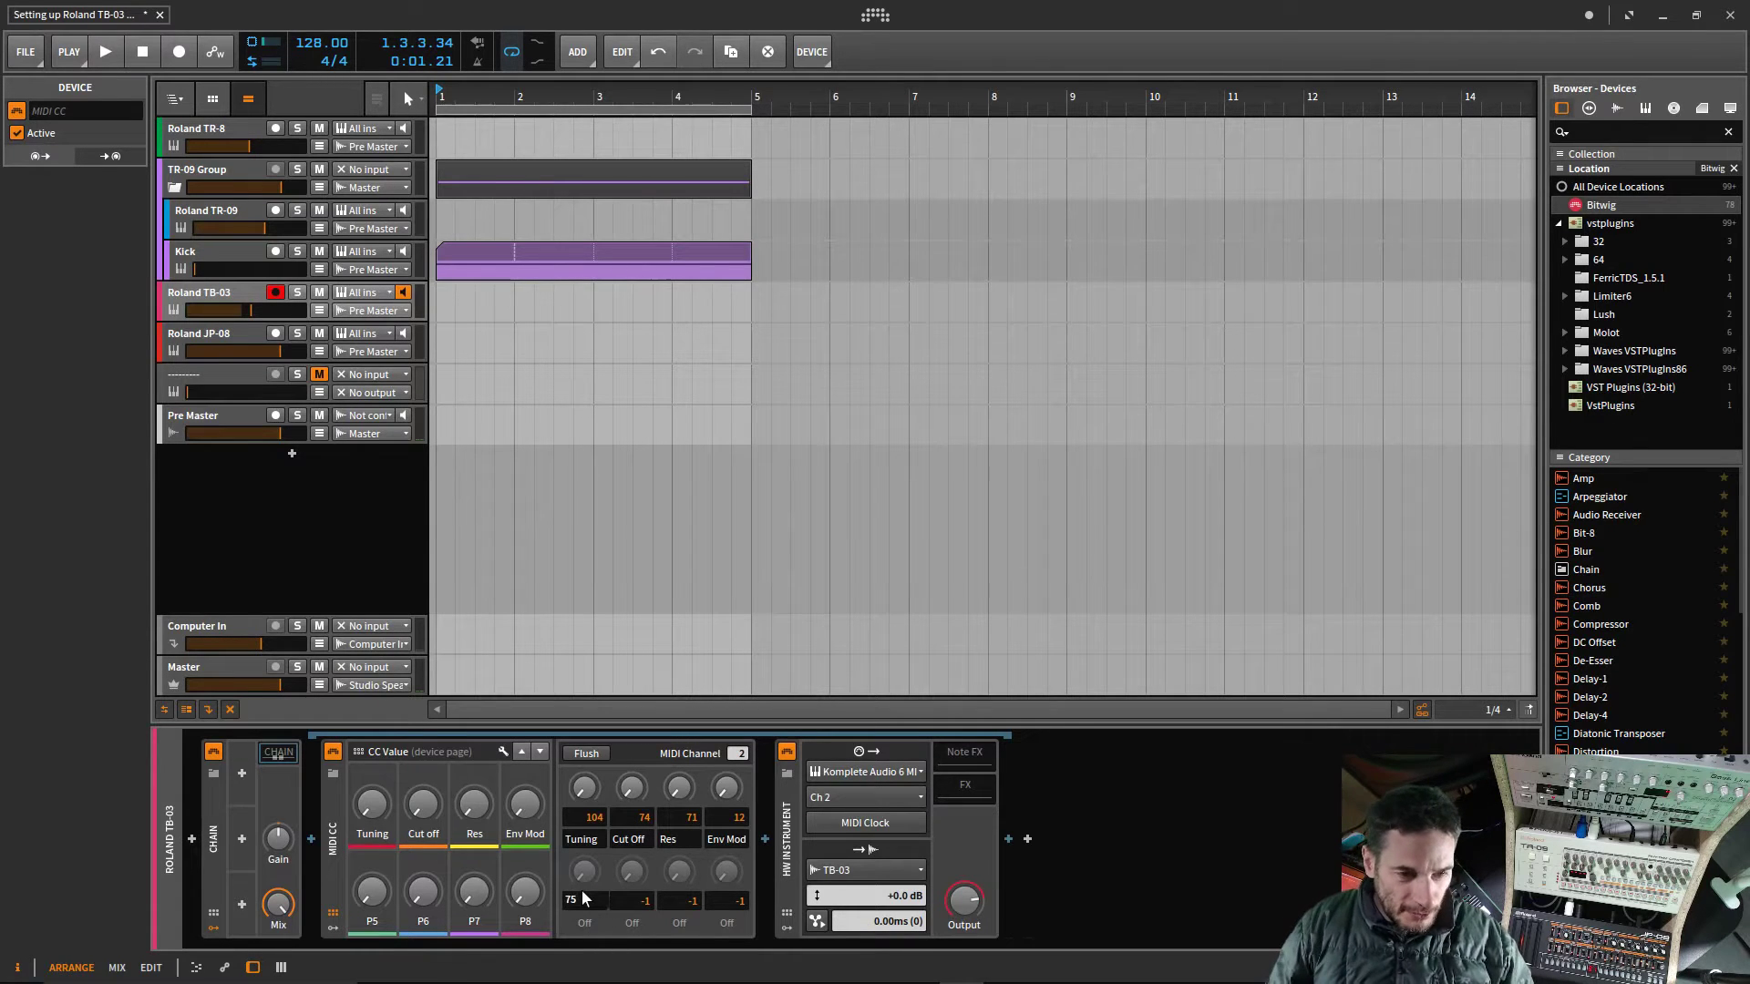
left_click(580, 924)
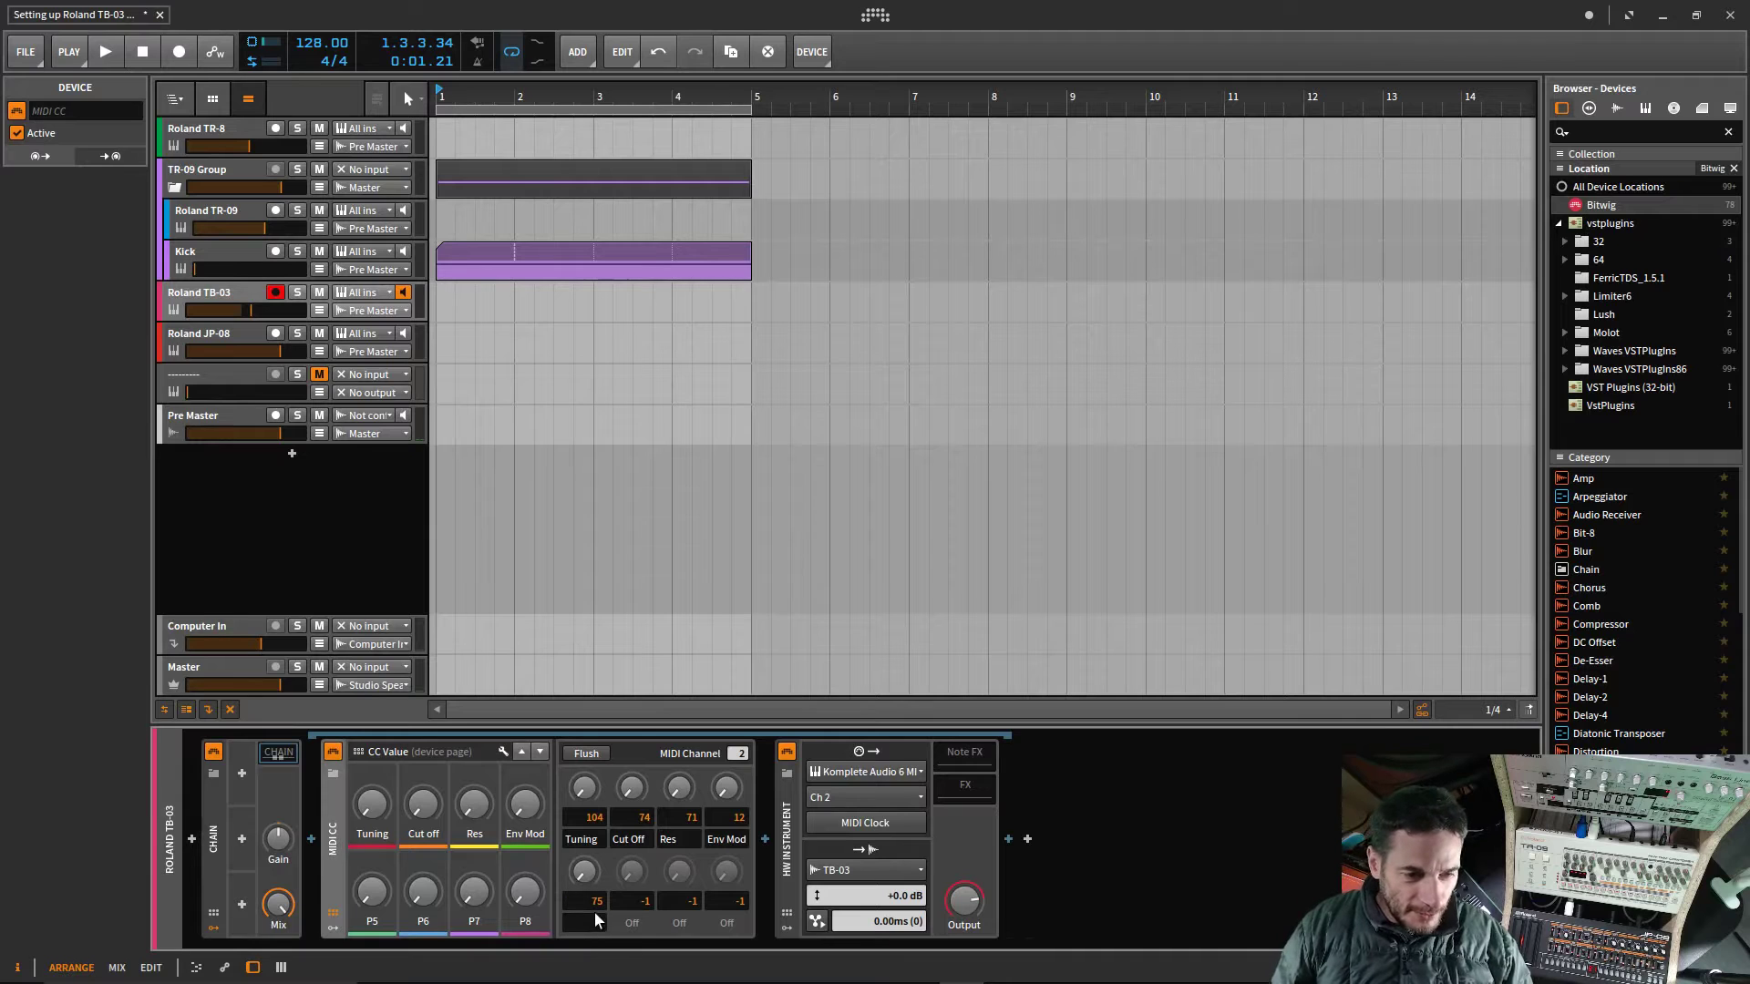
type("Dec")
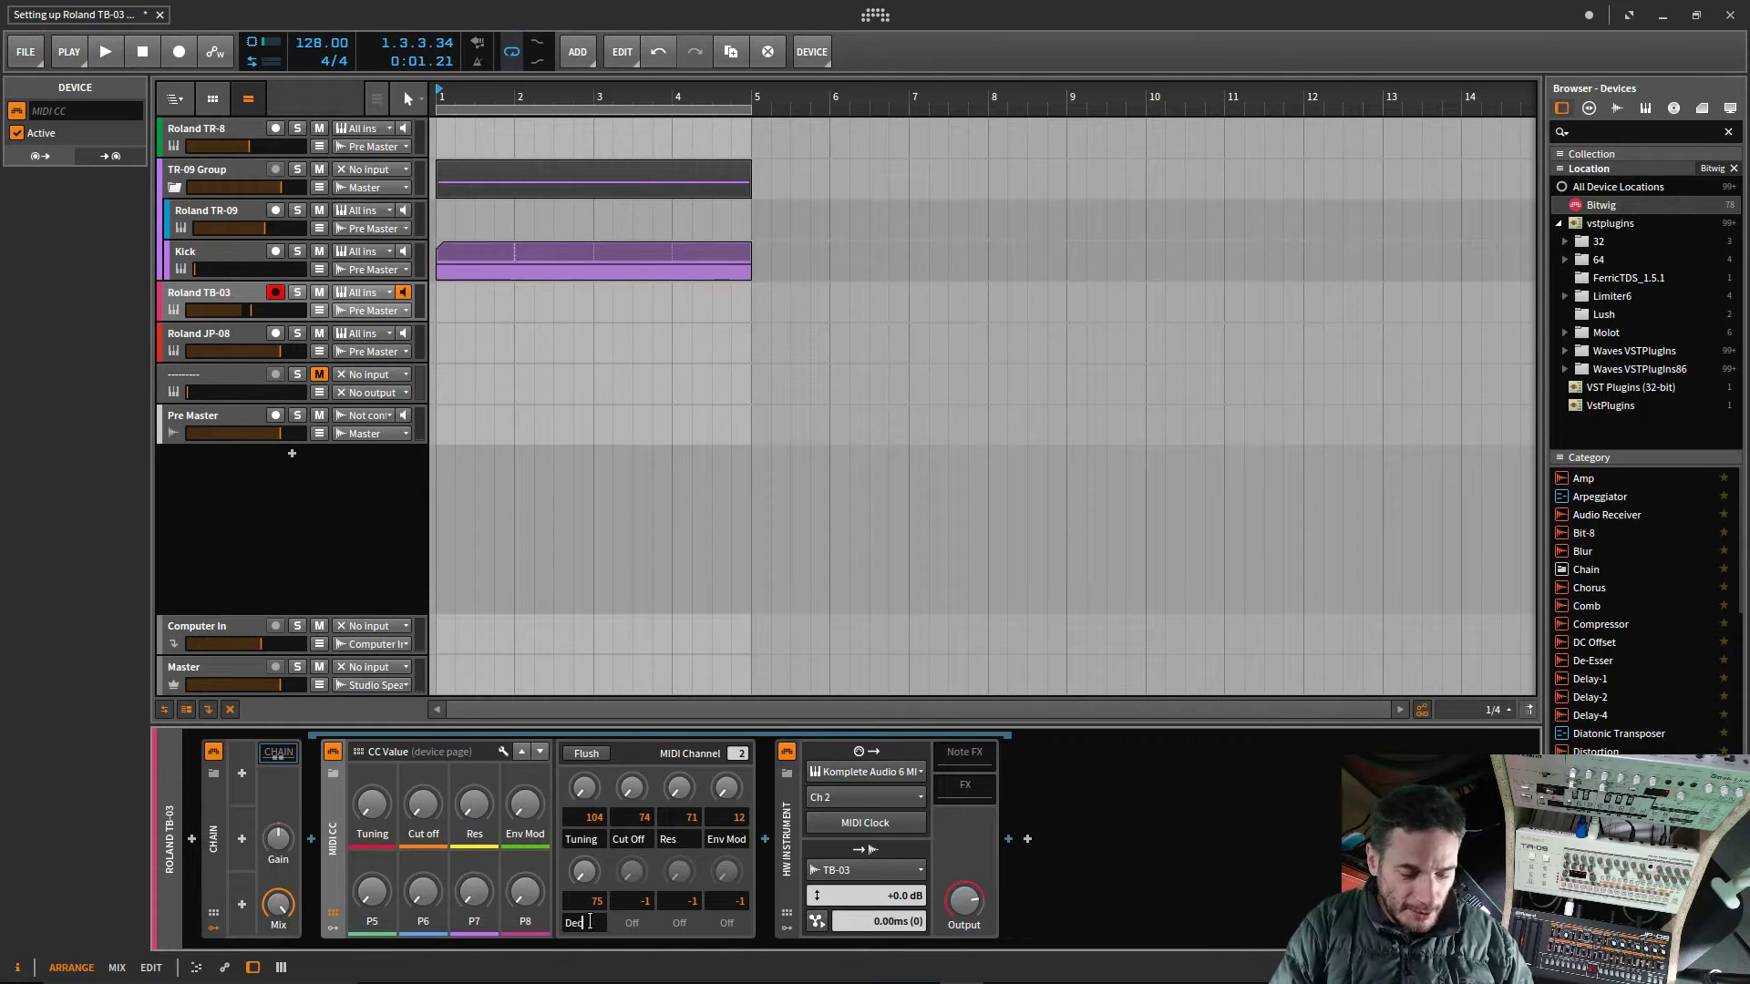
type("ay")
key("Return")
Step: Name the P5 remote control Decay
mouse_move(1039, 980)
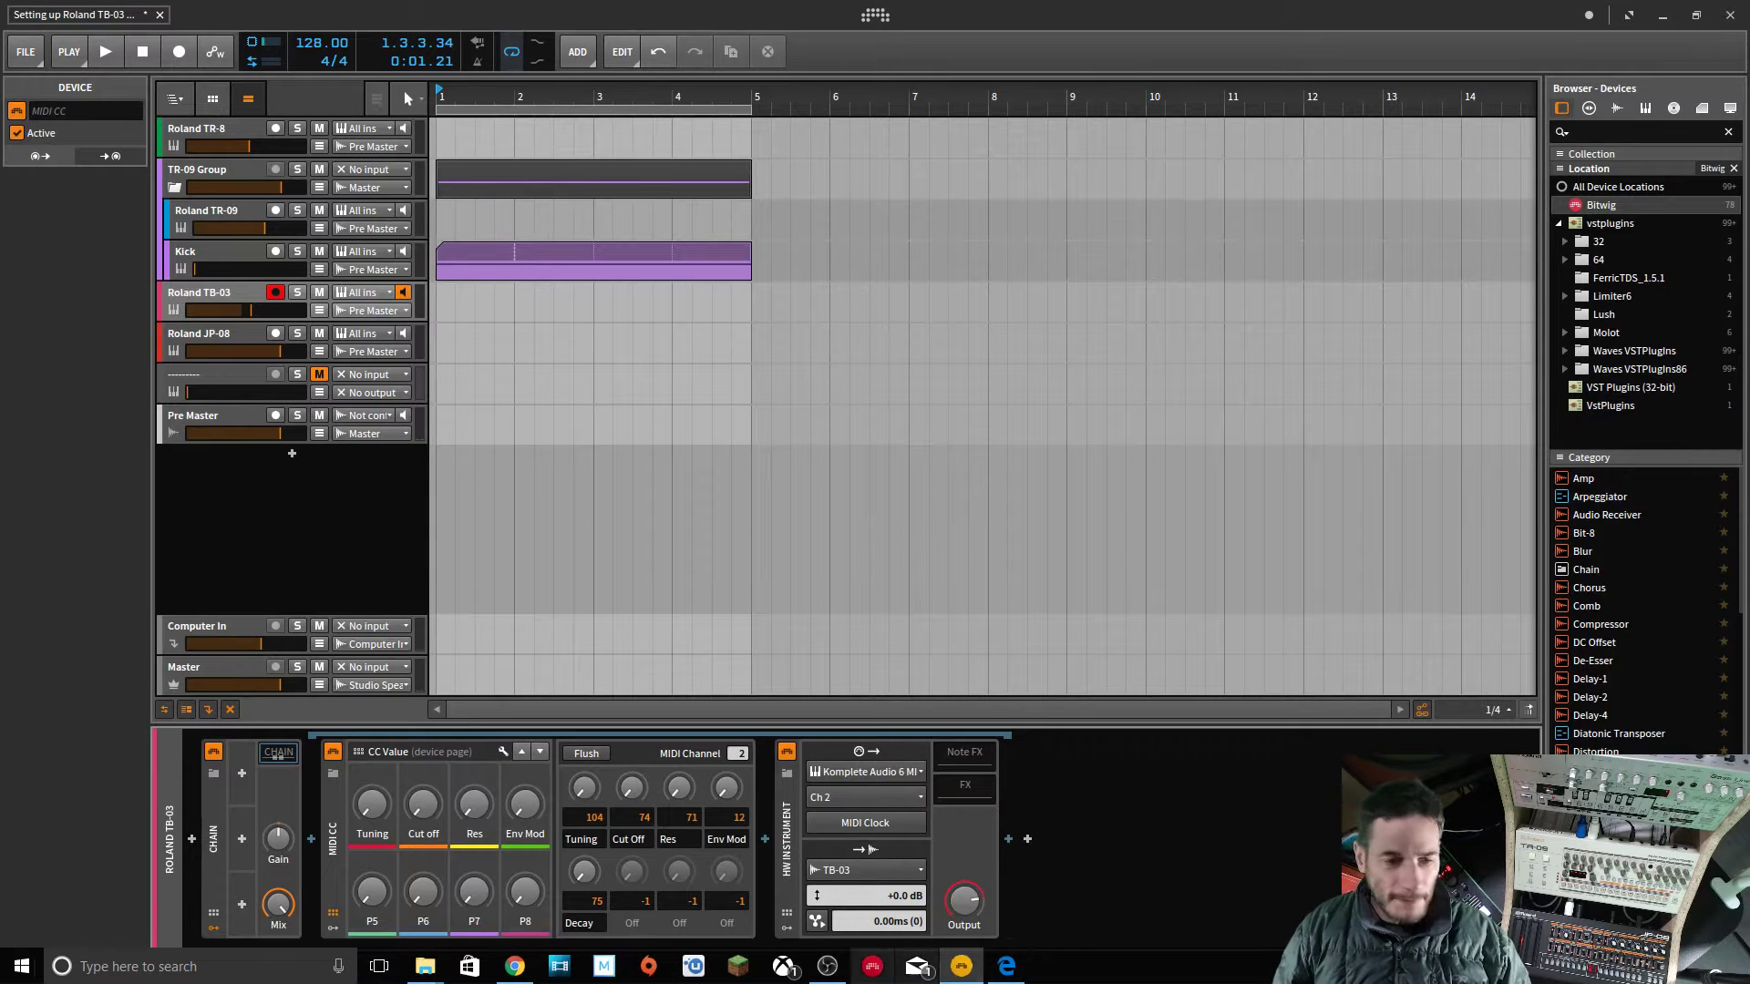
double_click(373, 920)
type("D")
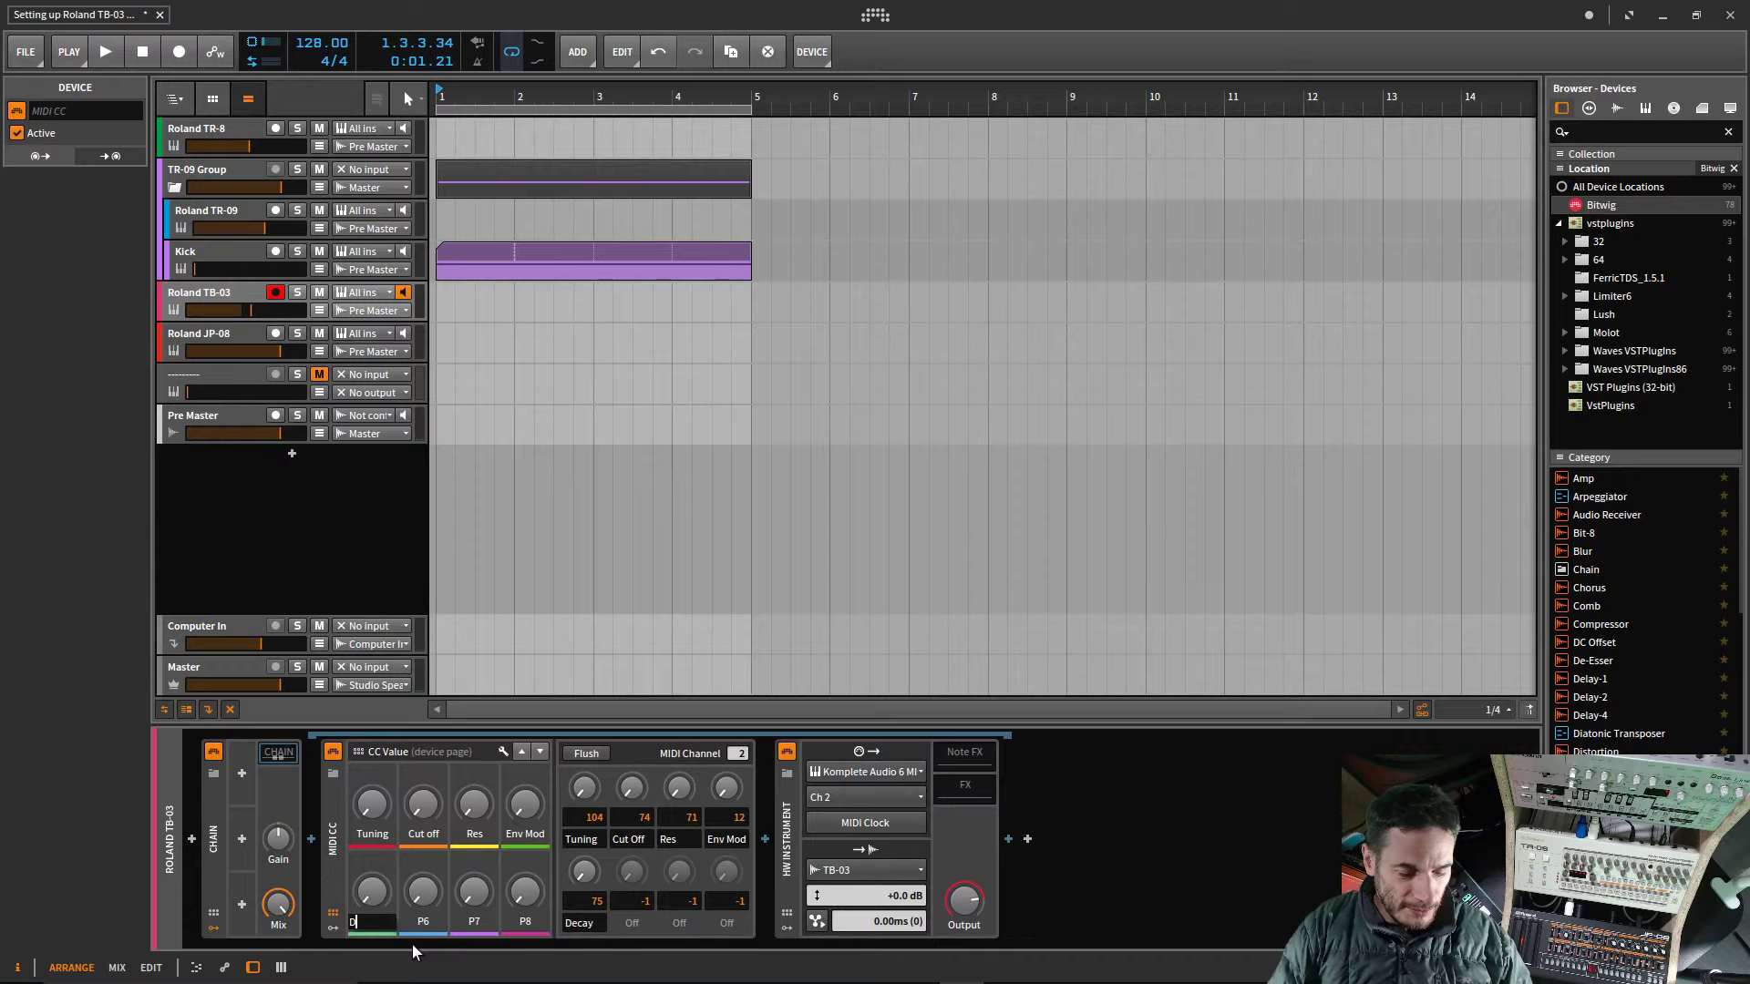
type("ecay")
key("Return")
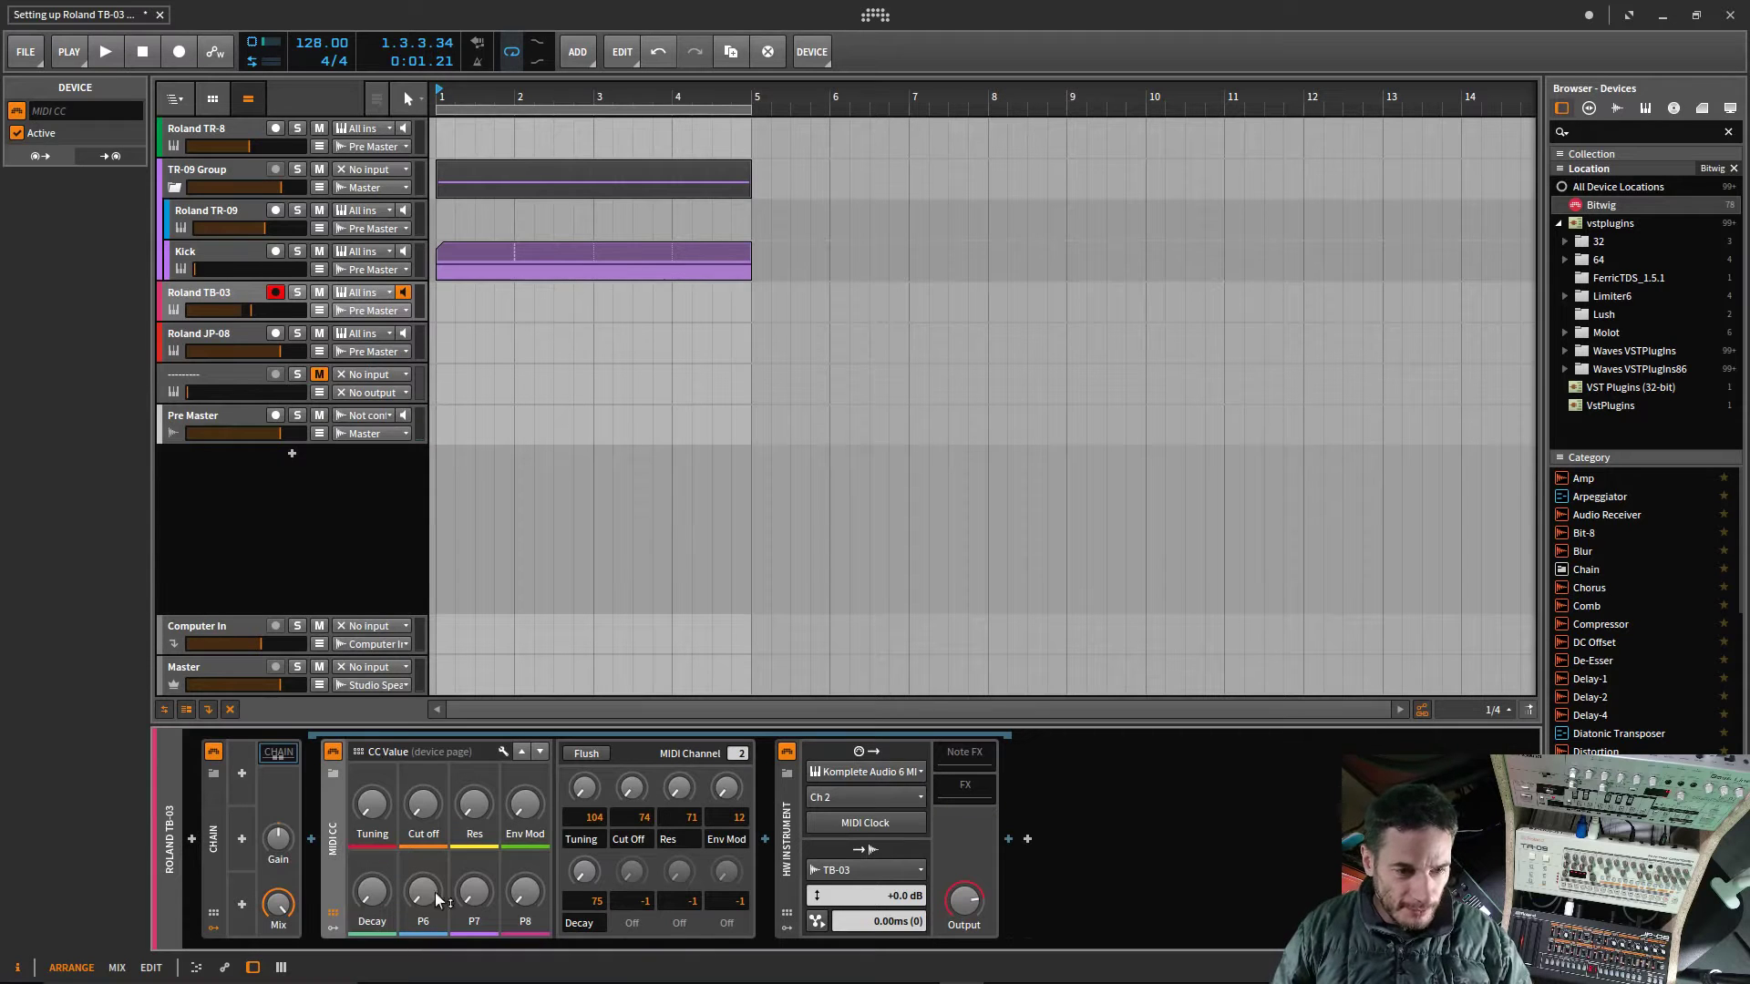
Step: Set the sixth CC slot to CC number 16 and name both the slot and the P6 remote control Accent
double_click(641, 902)
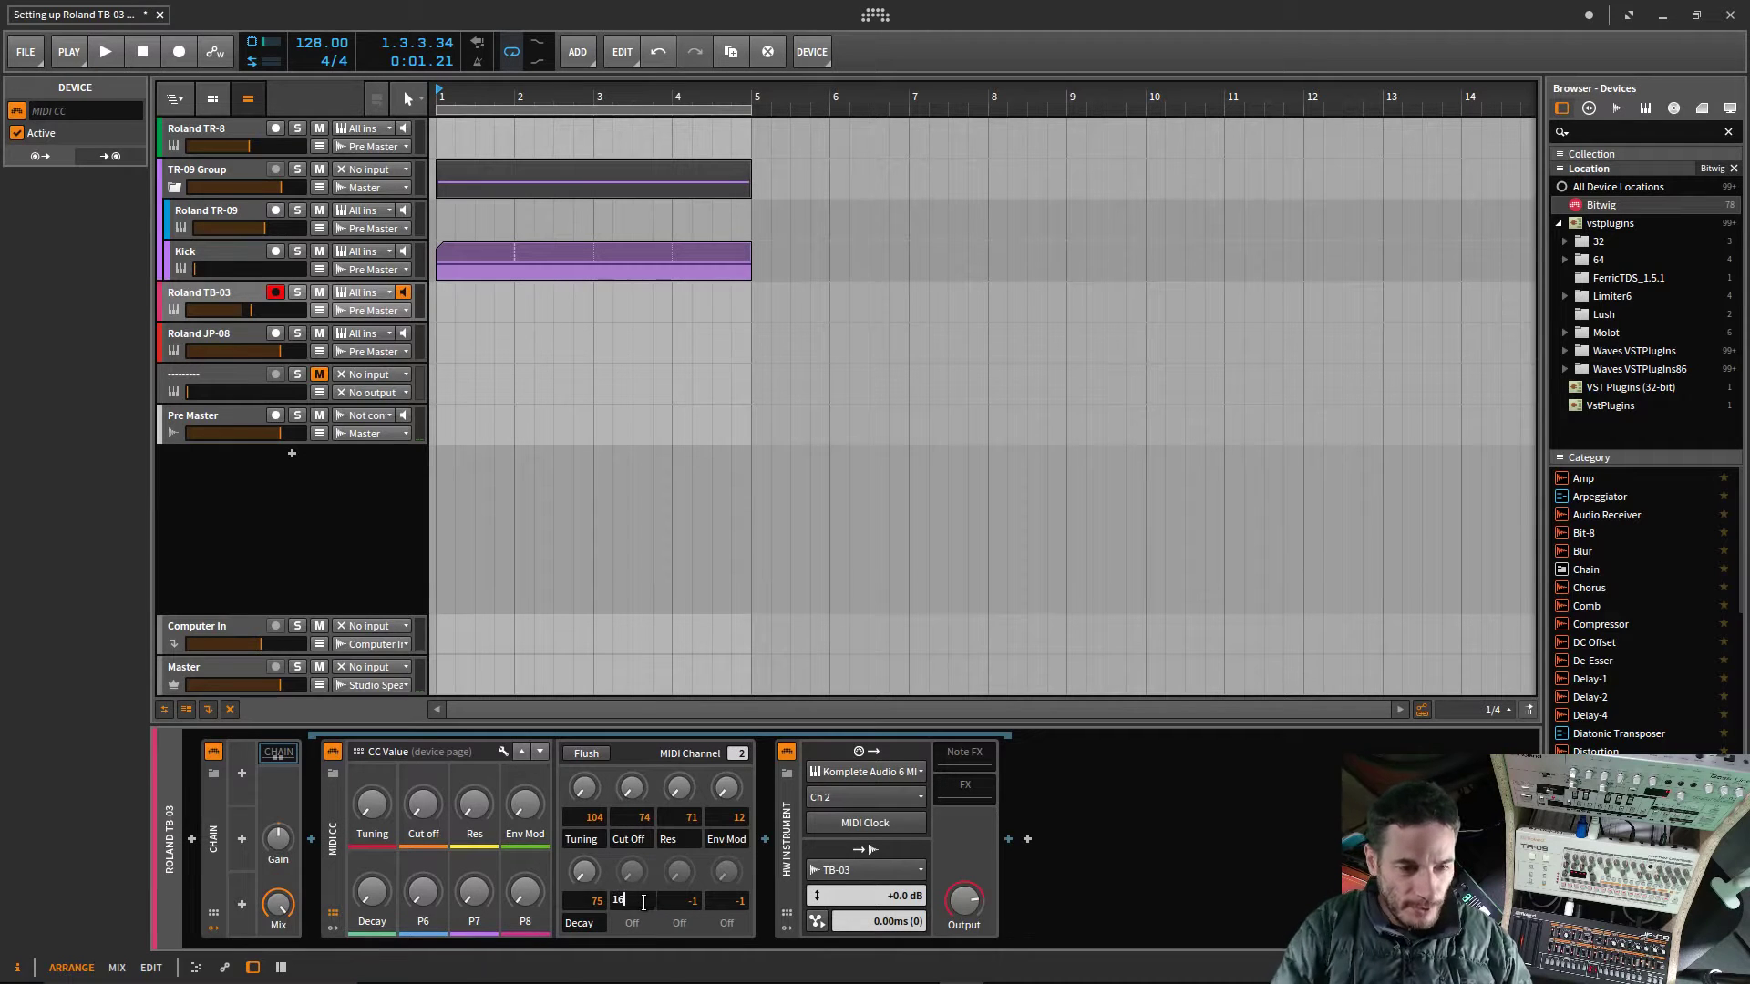
double_click(635, 922)
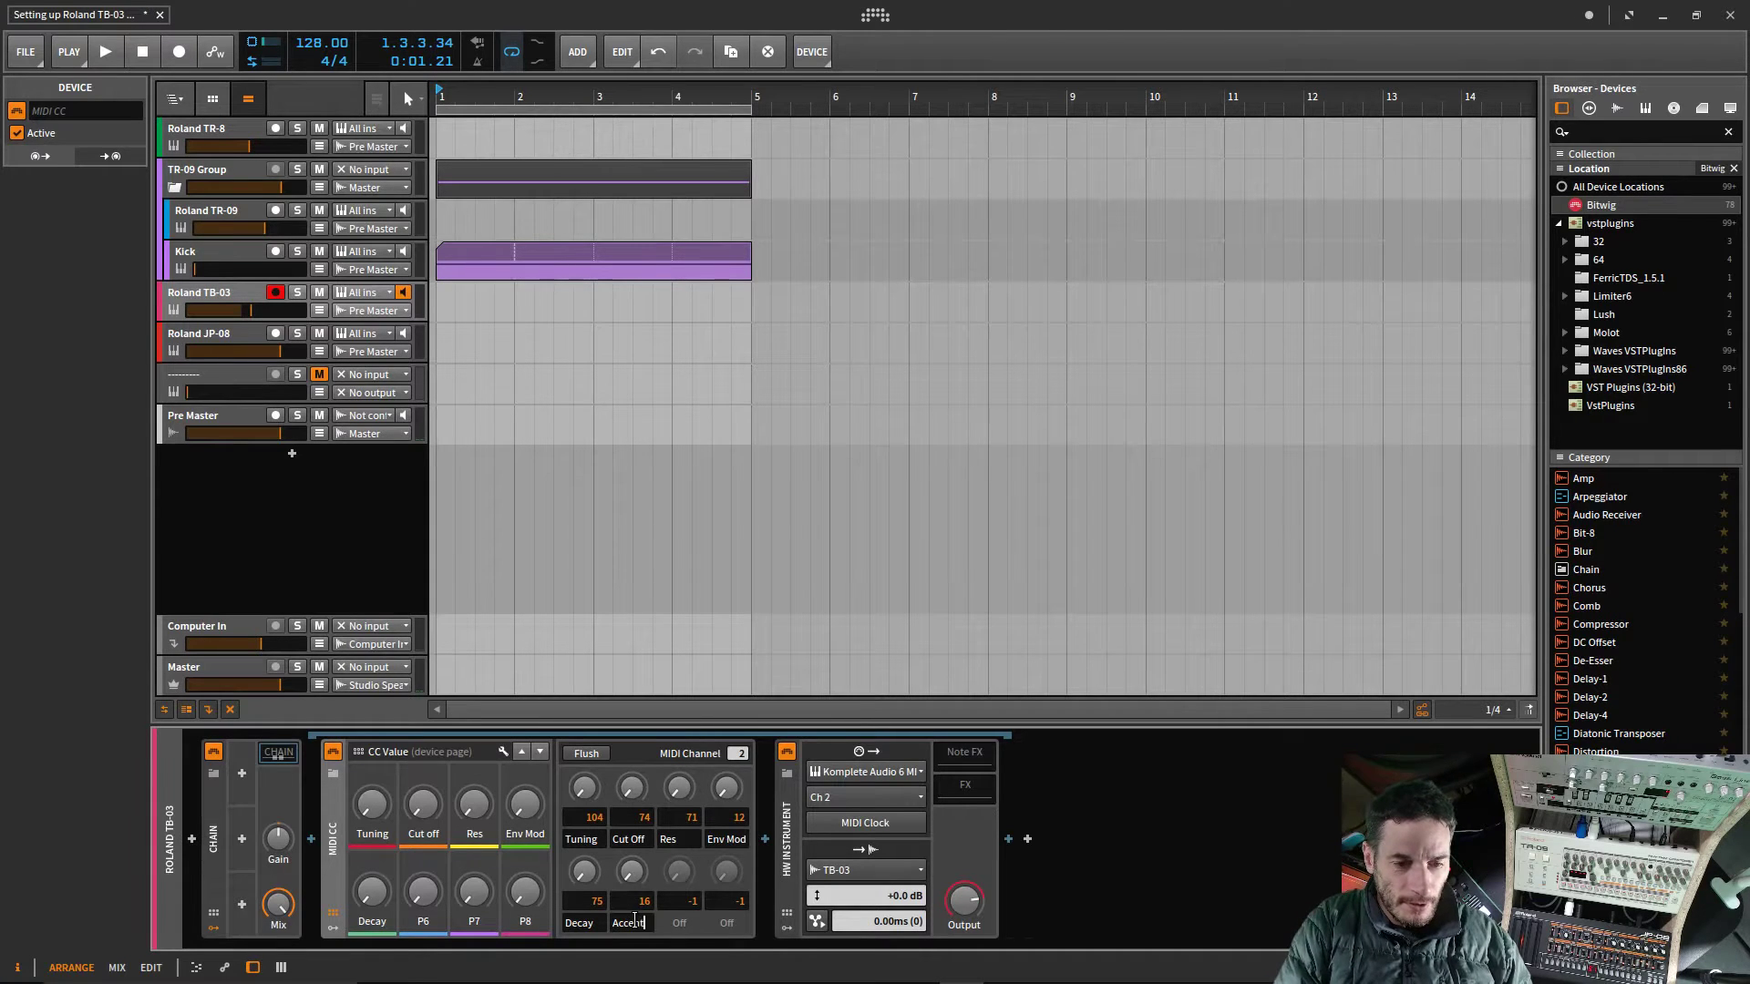
key("Return")
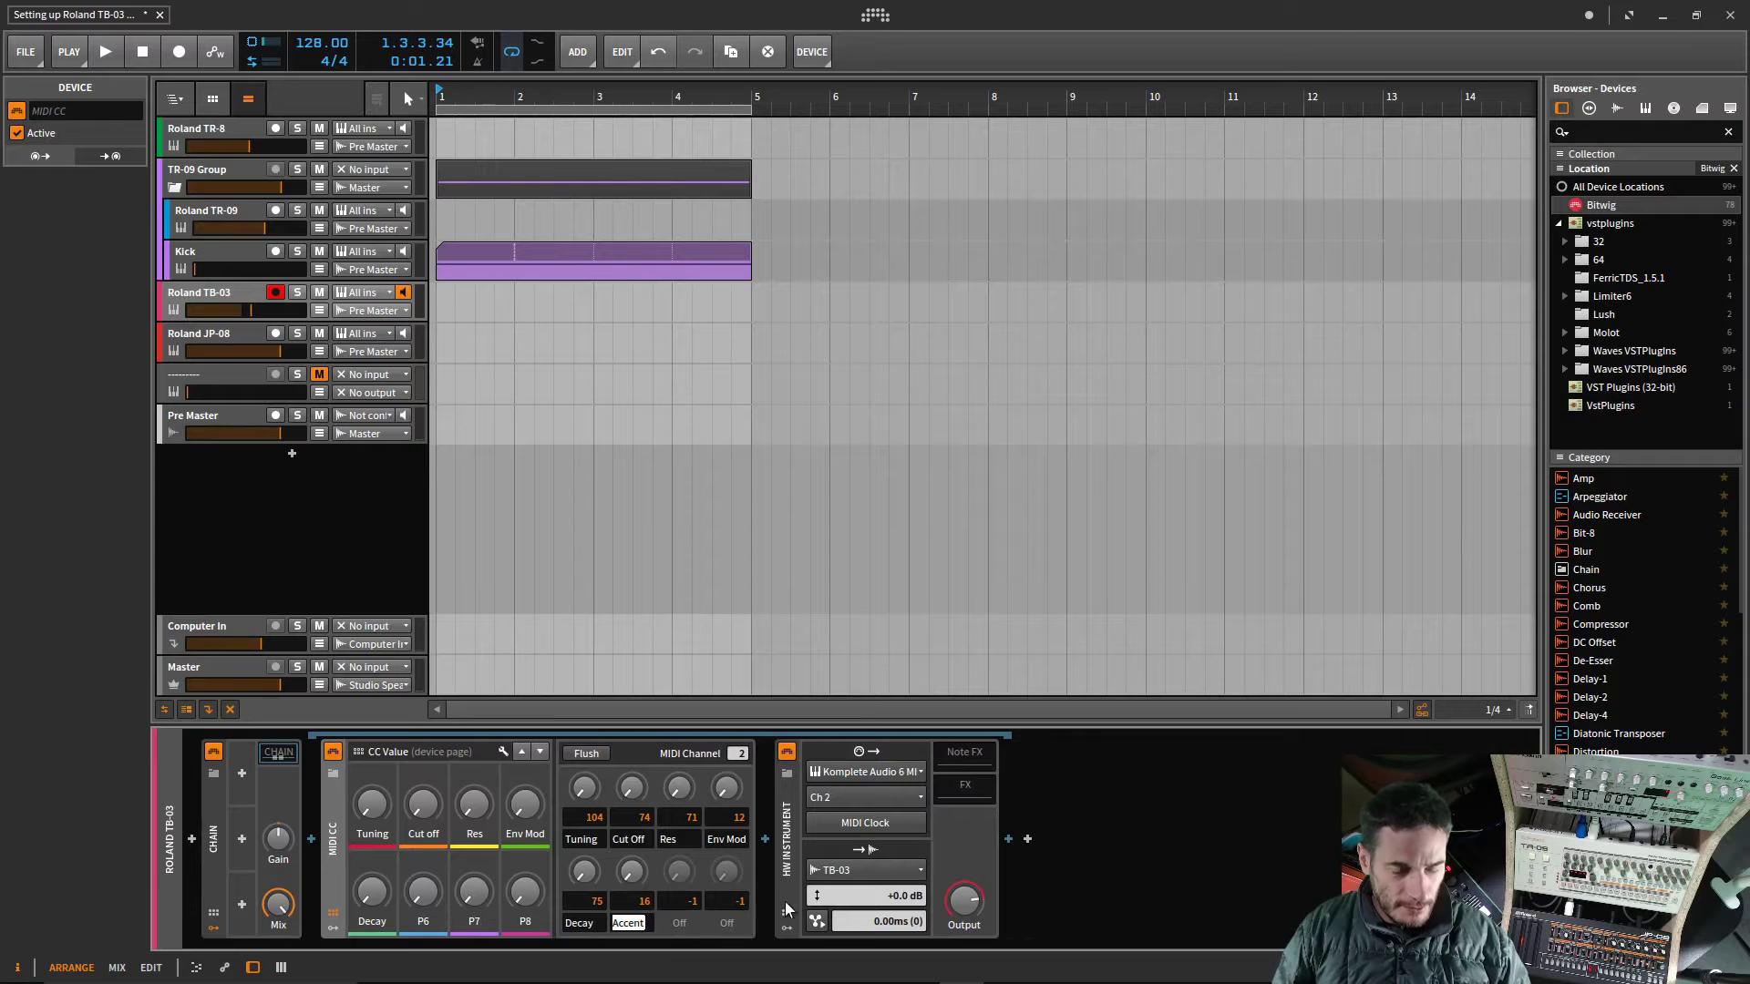
double_click(432, 916)
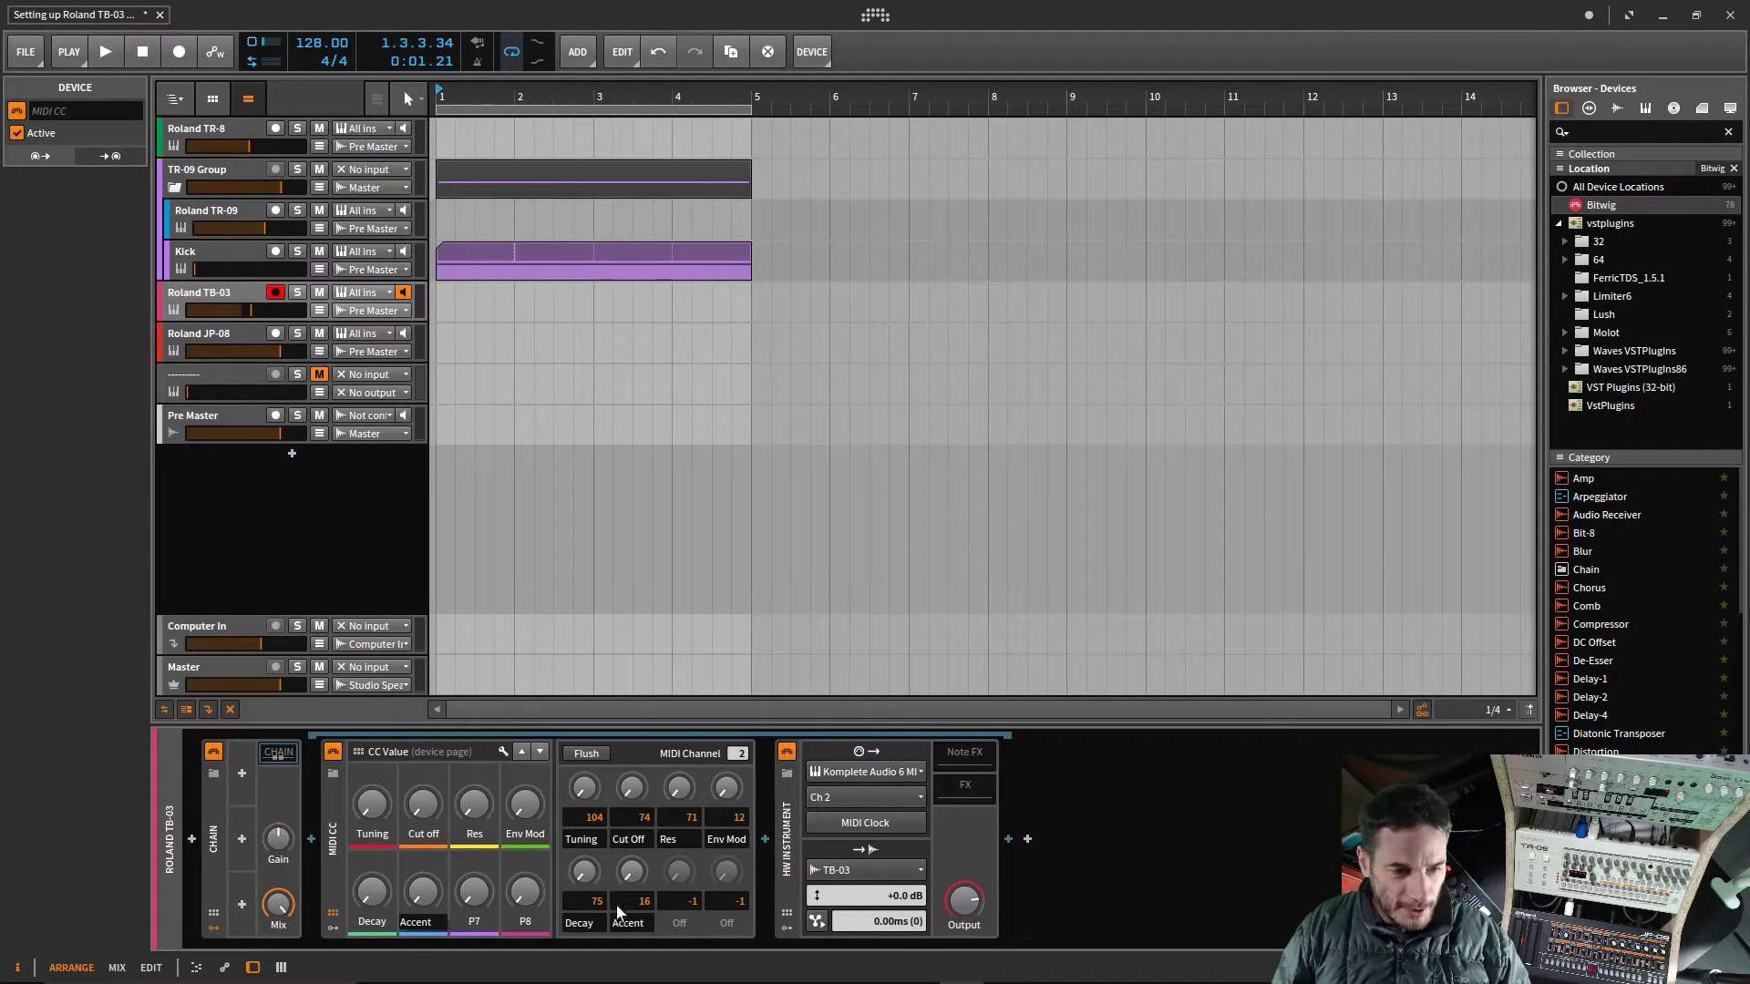
key("Return")
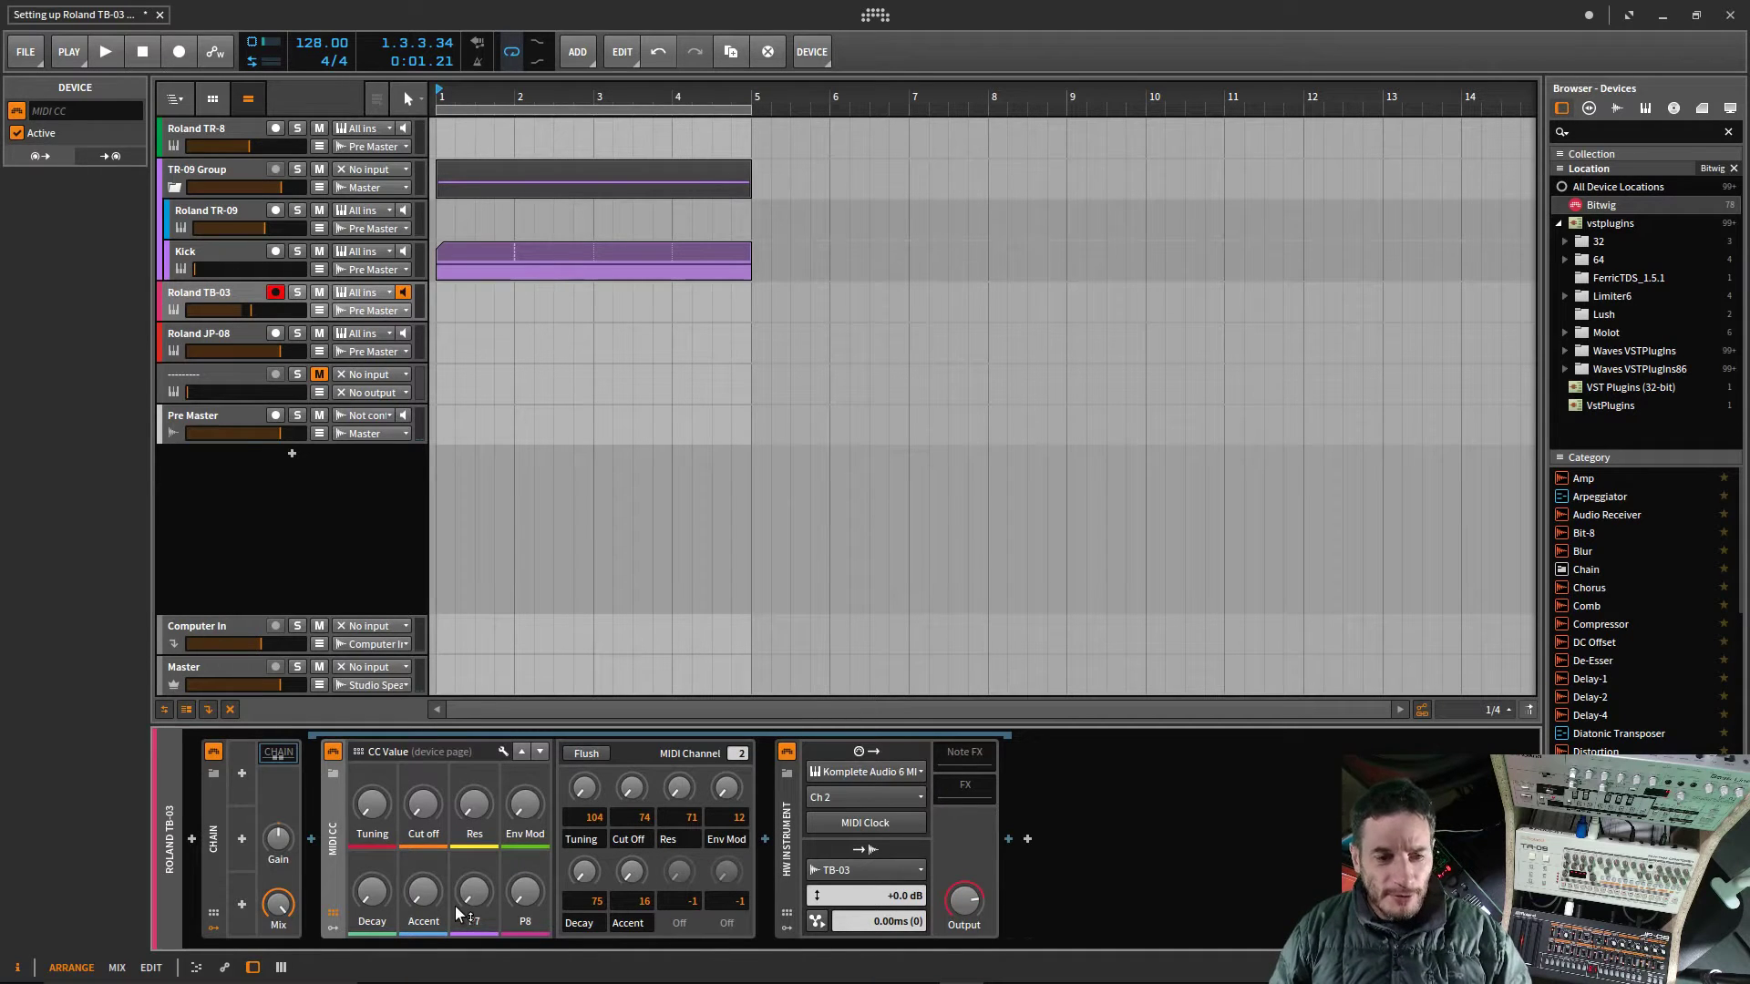
Step: Set the seventh CC slot to CC number 17, name it and the P7 remote control Overdrive, and turn Overdrive up
mouse_move(459, 913)
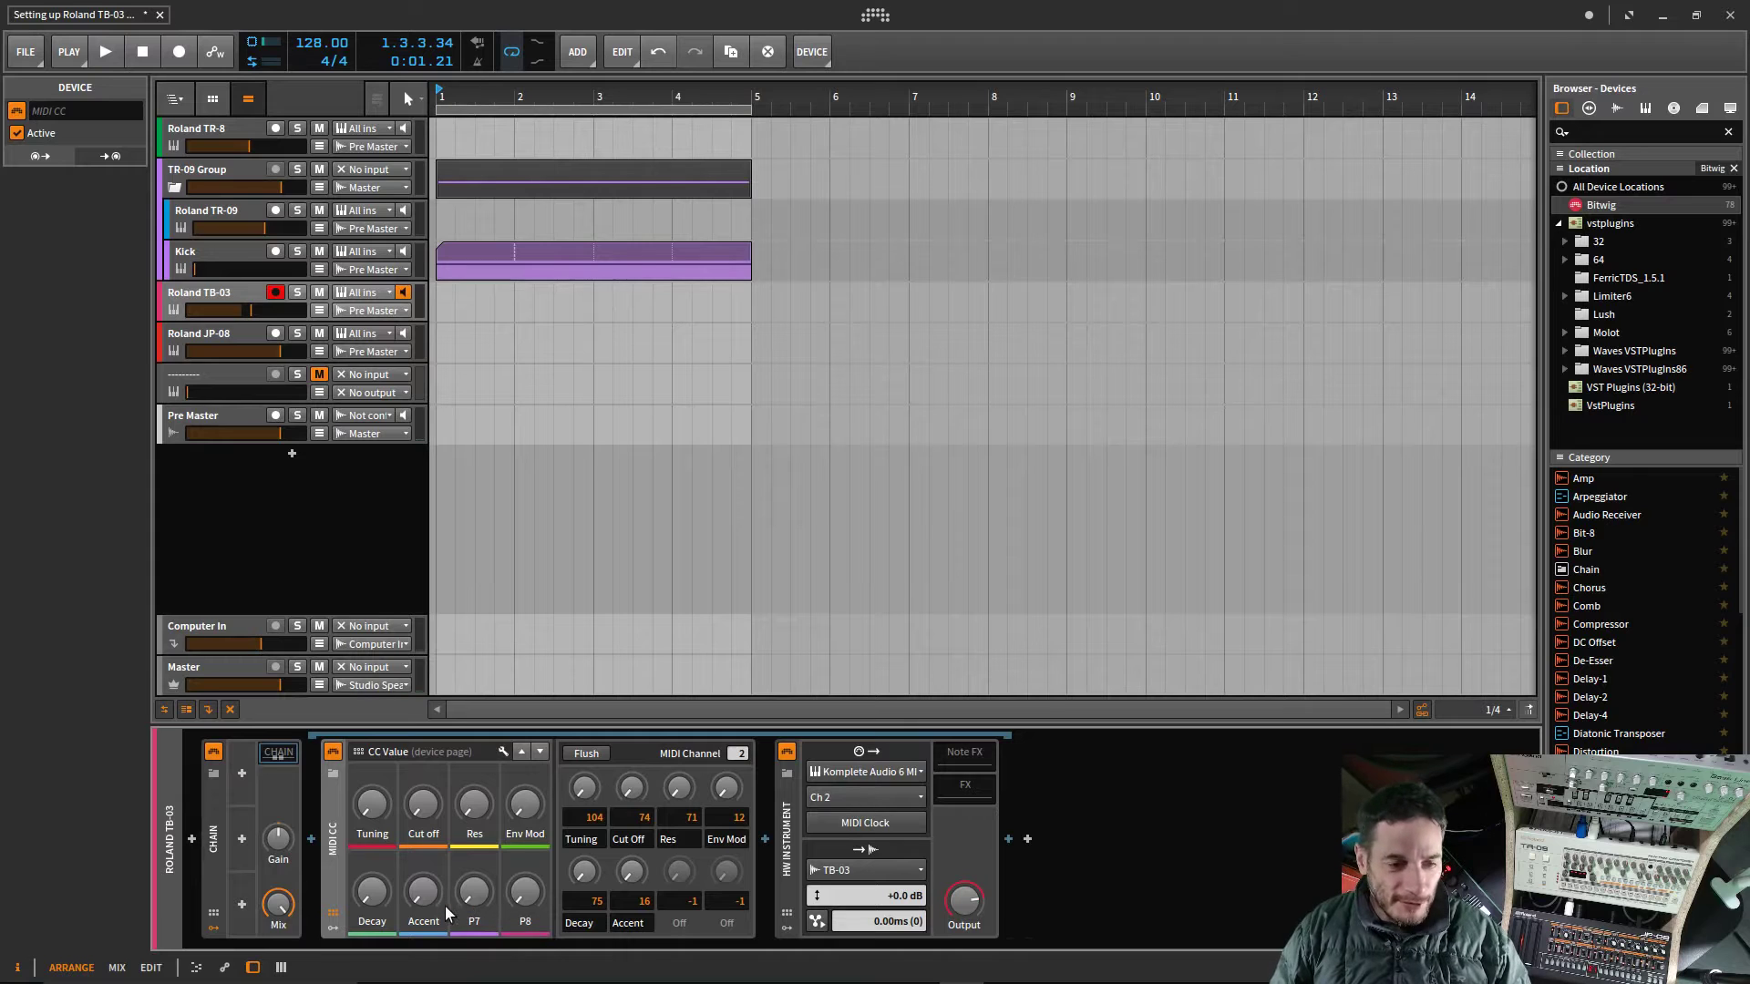
mouse_move(523, 895)
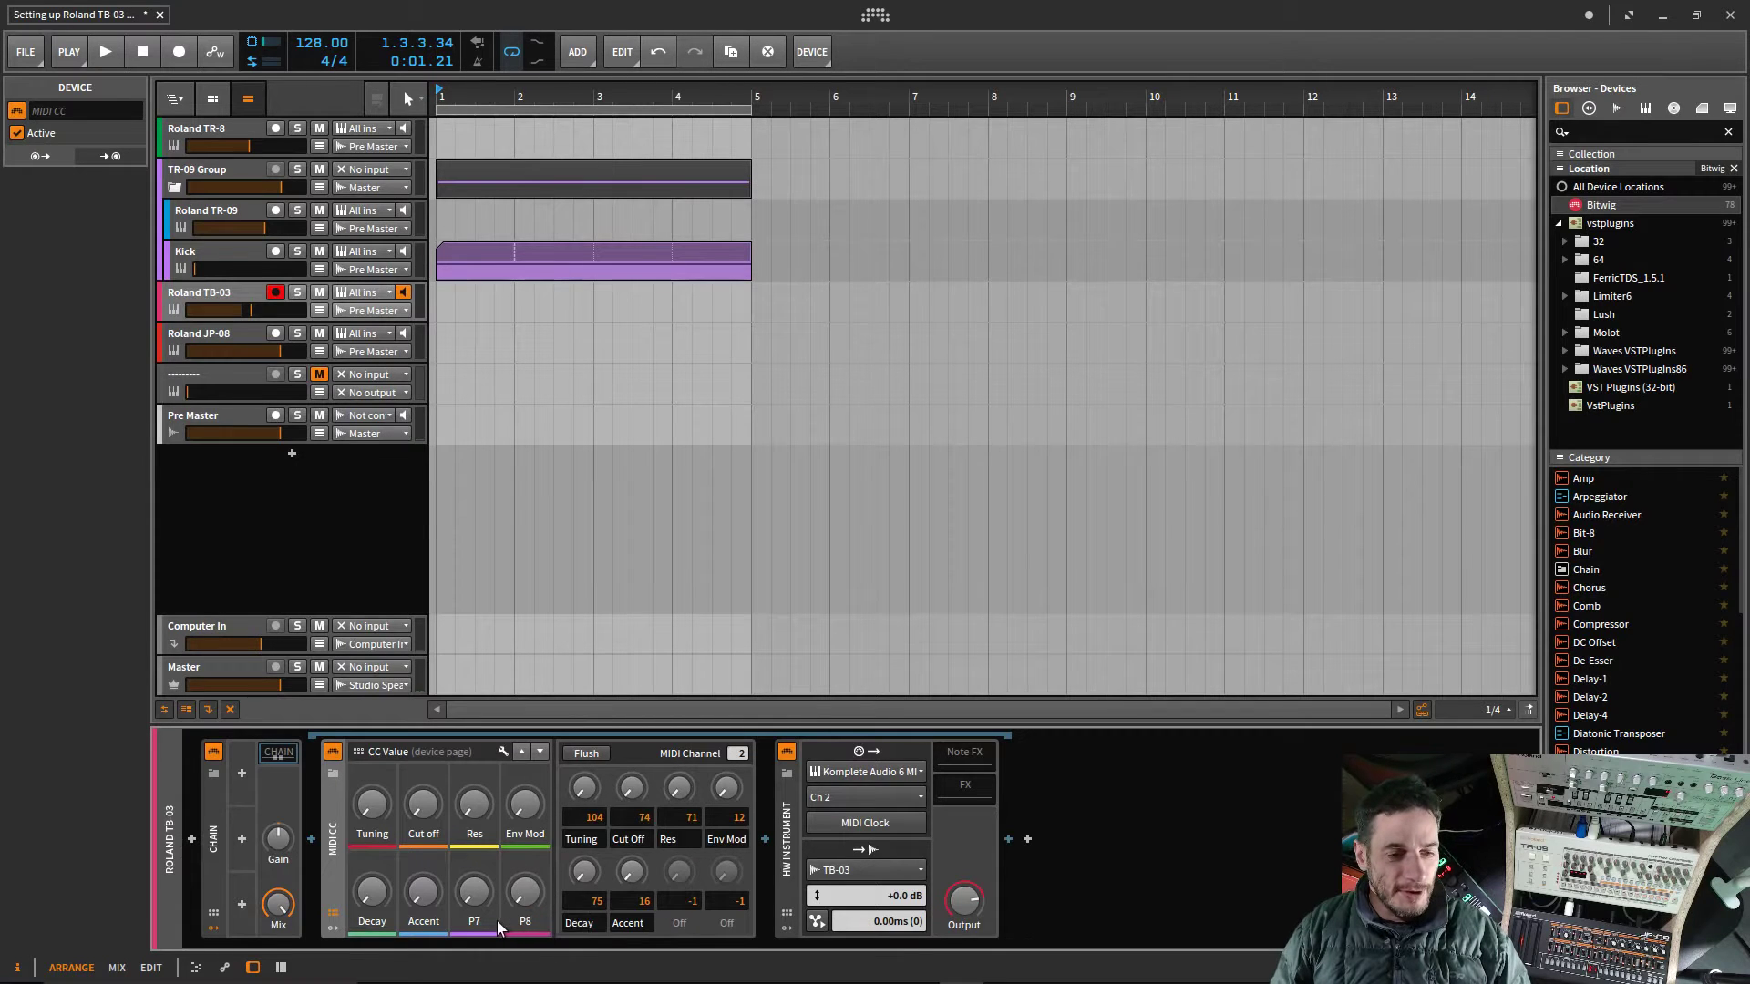
double_click(686, 902)
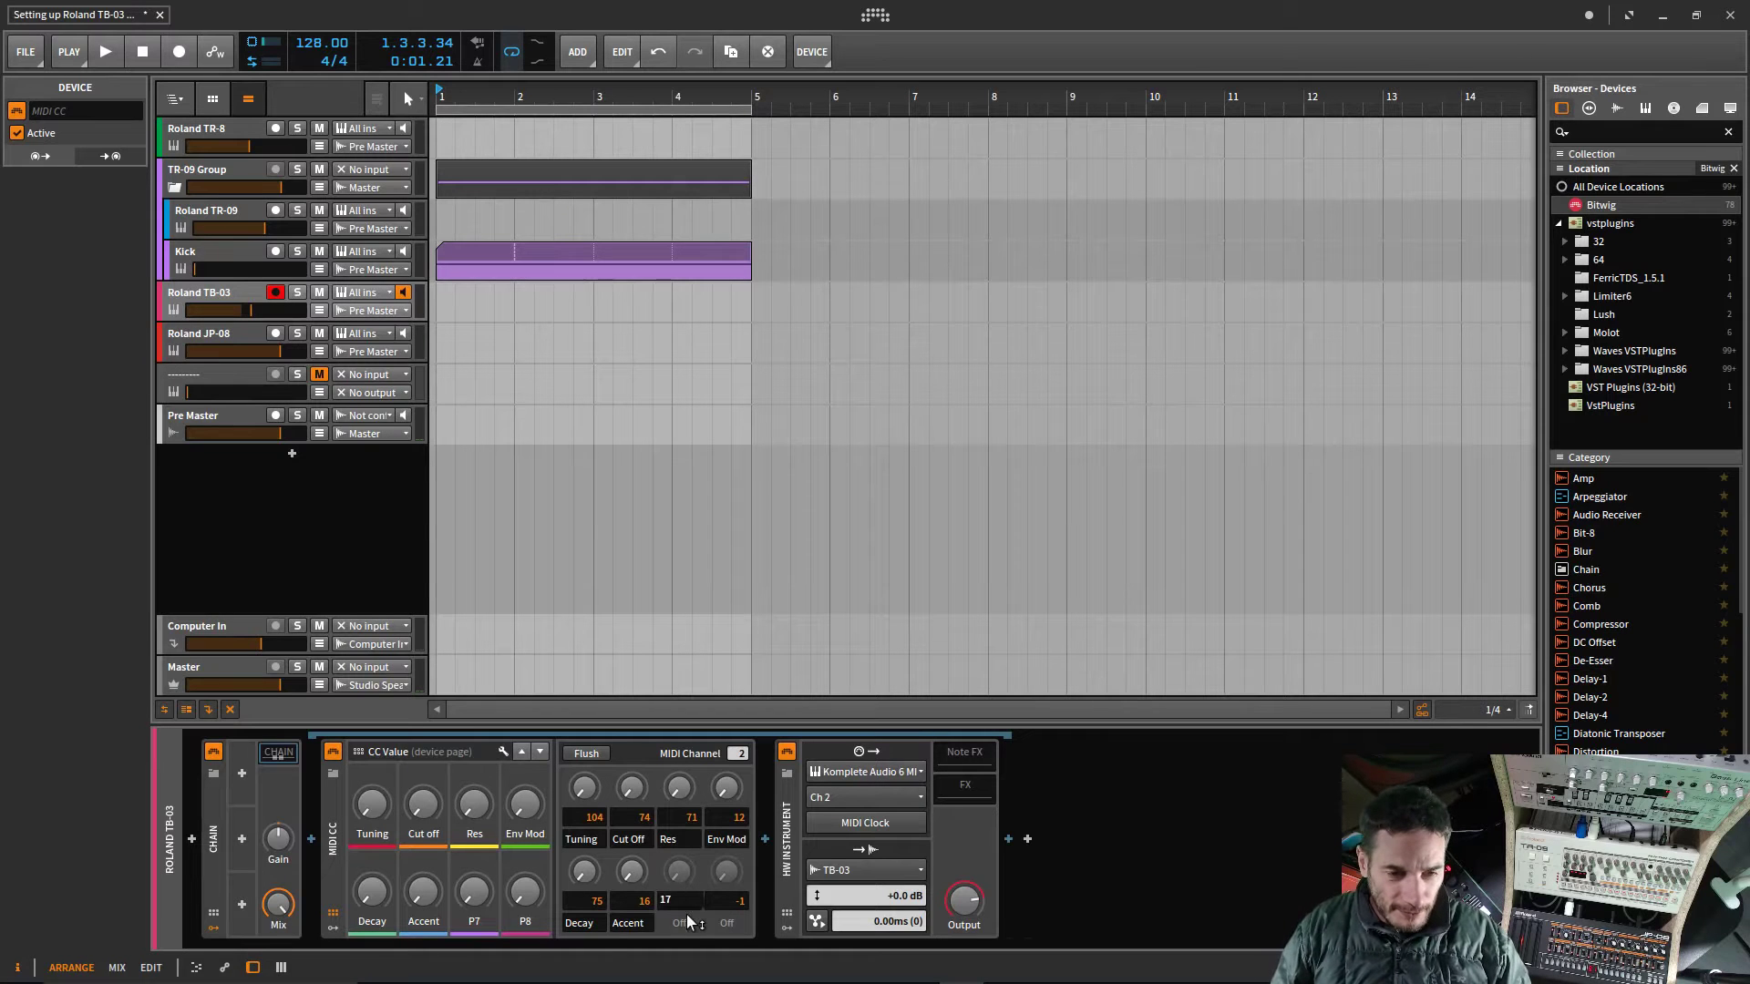
key("Return")
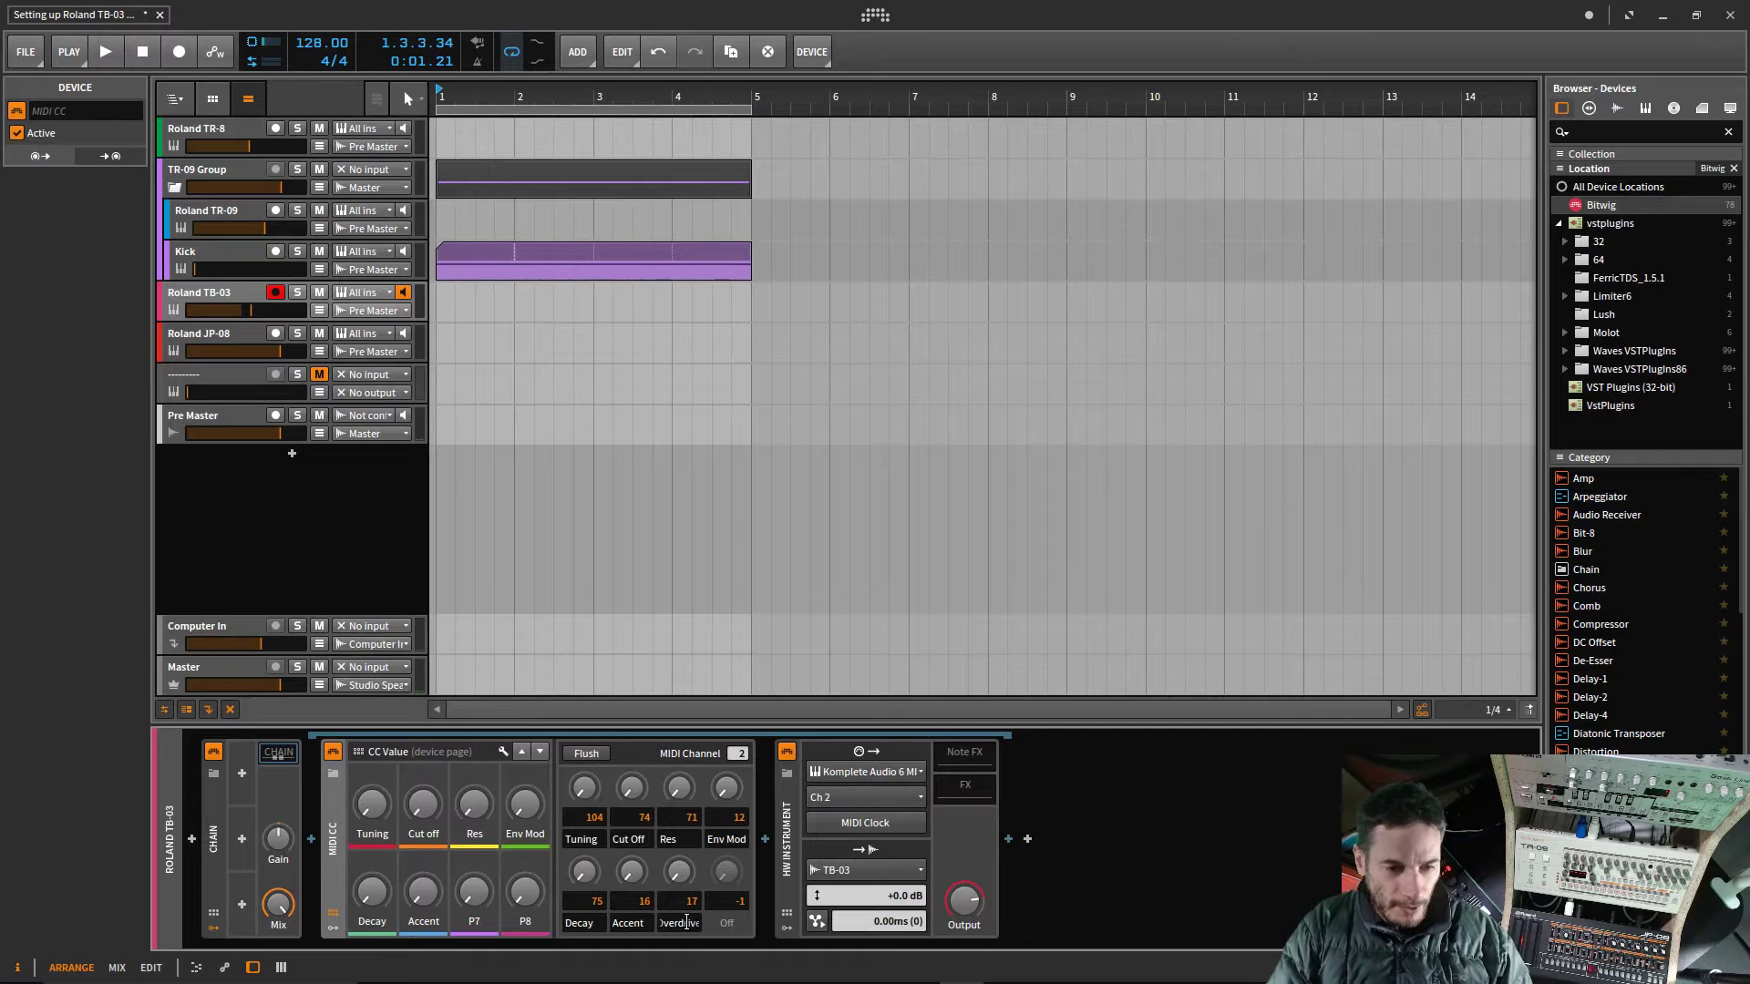
double_click(687, 923)
key("ctrl+c")
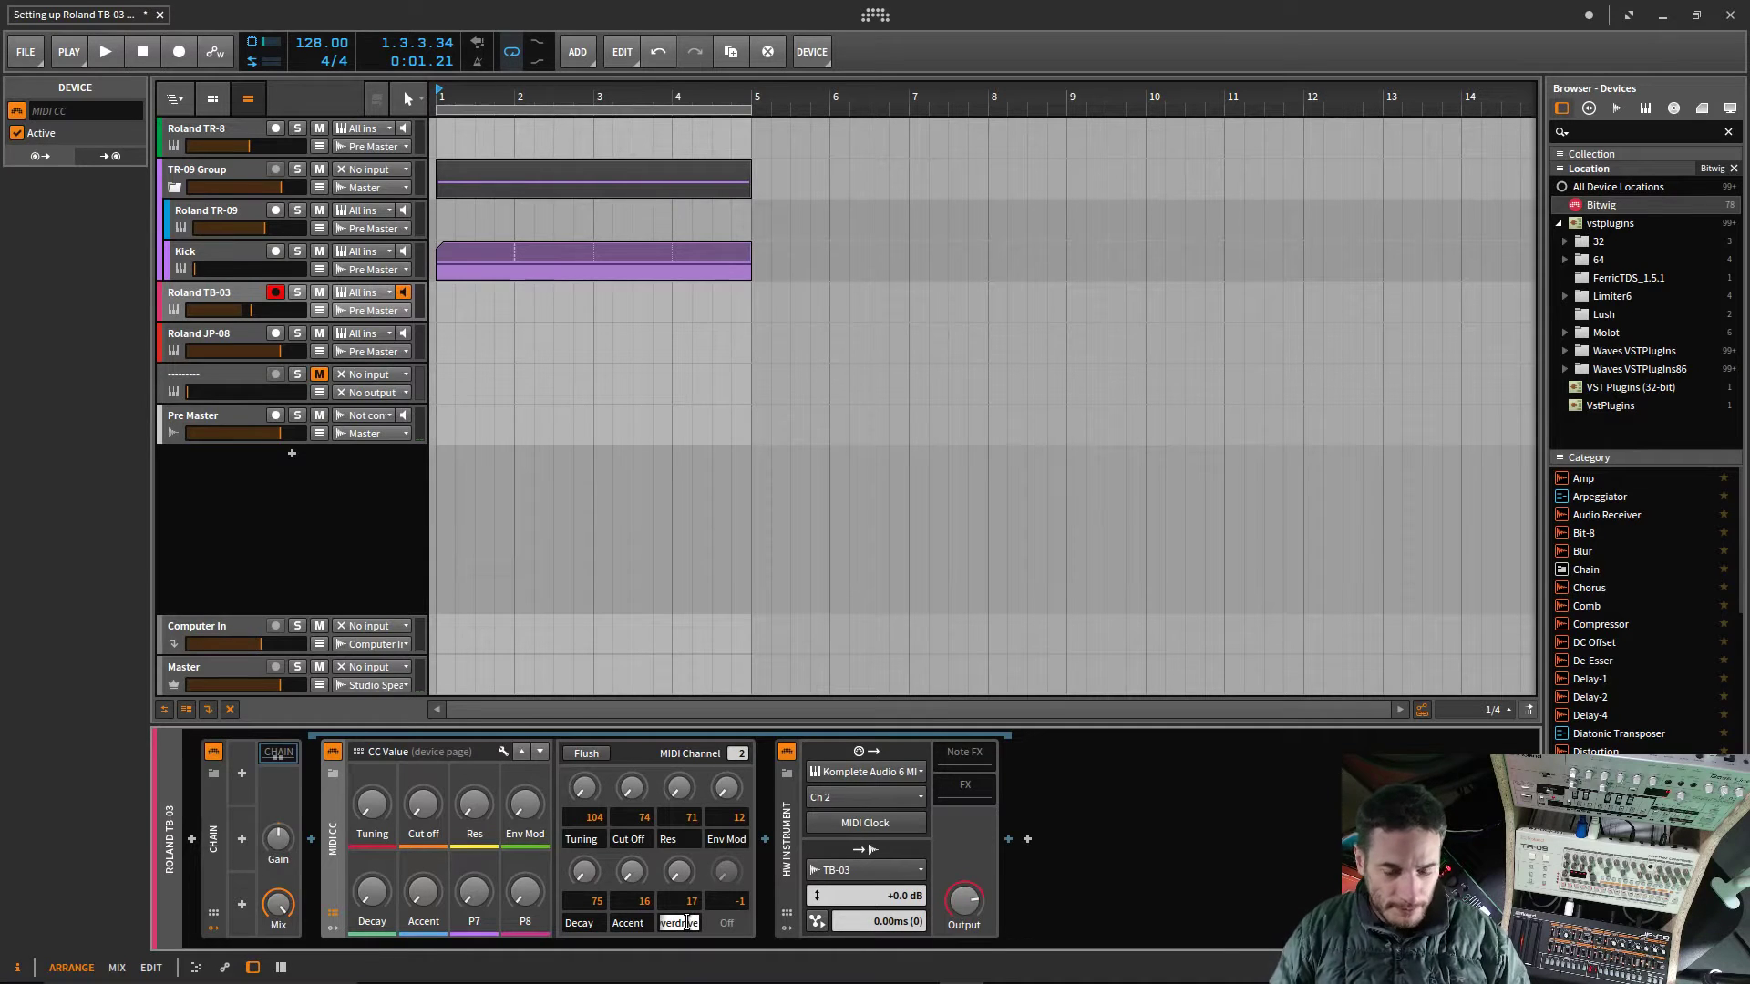
key("Escape")
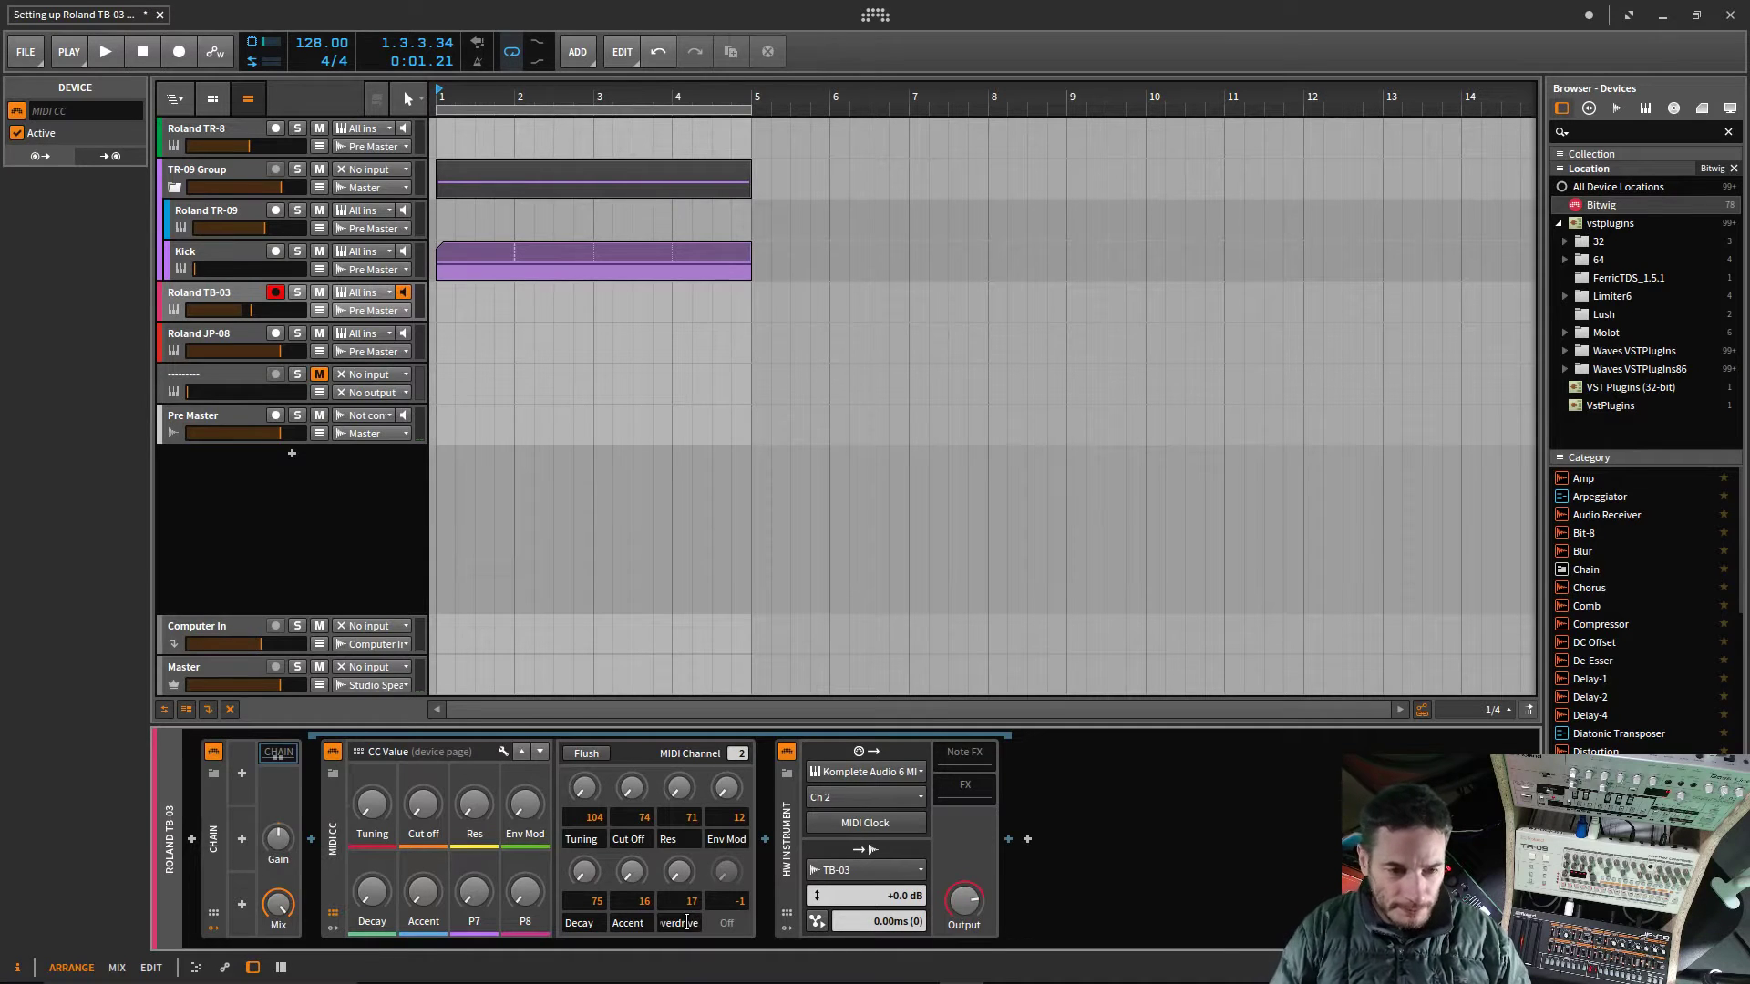
double_click(479, 920)
key("ctrl+v")
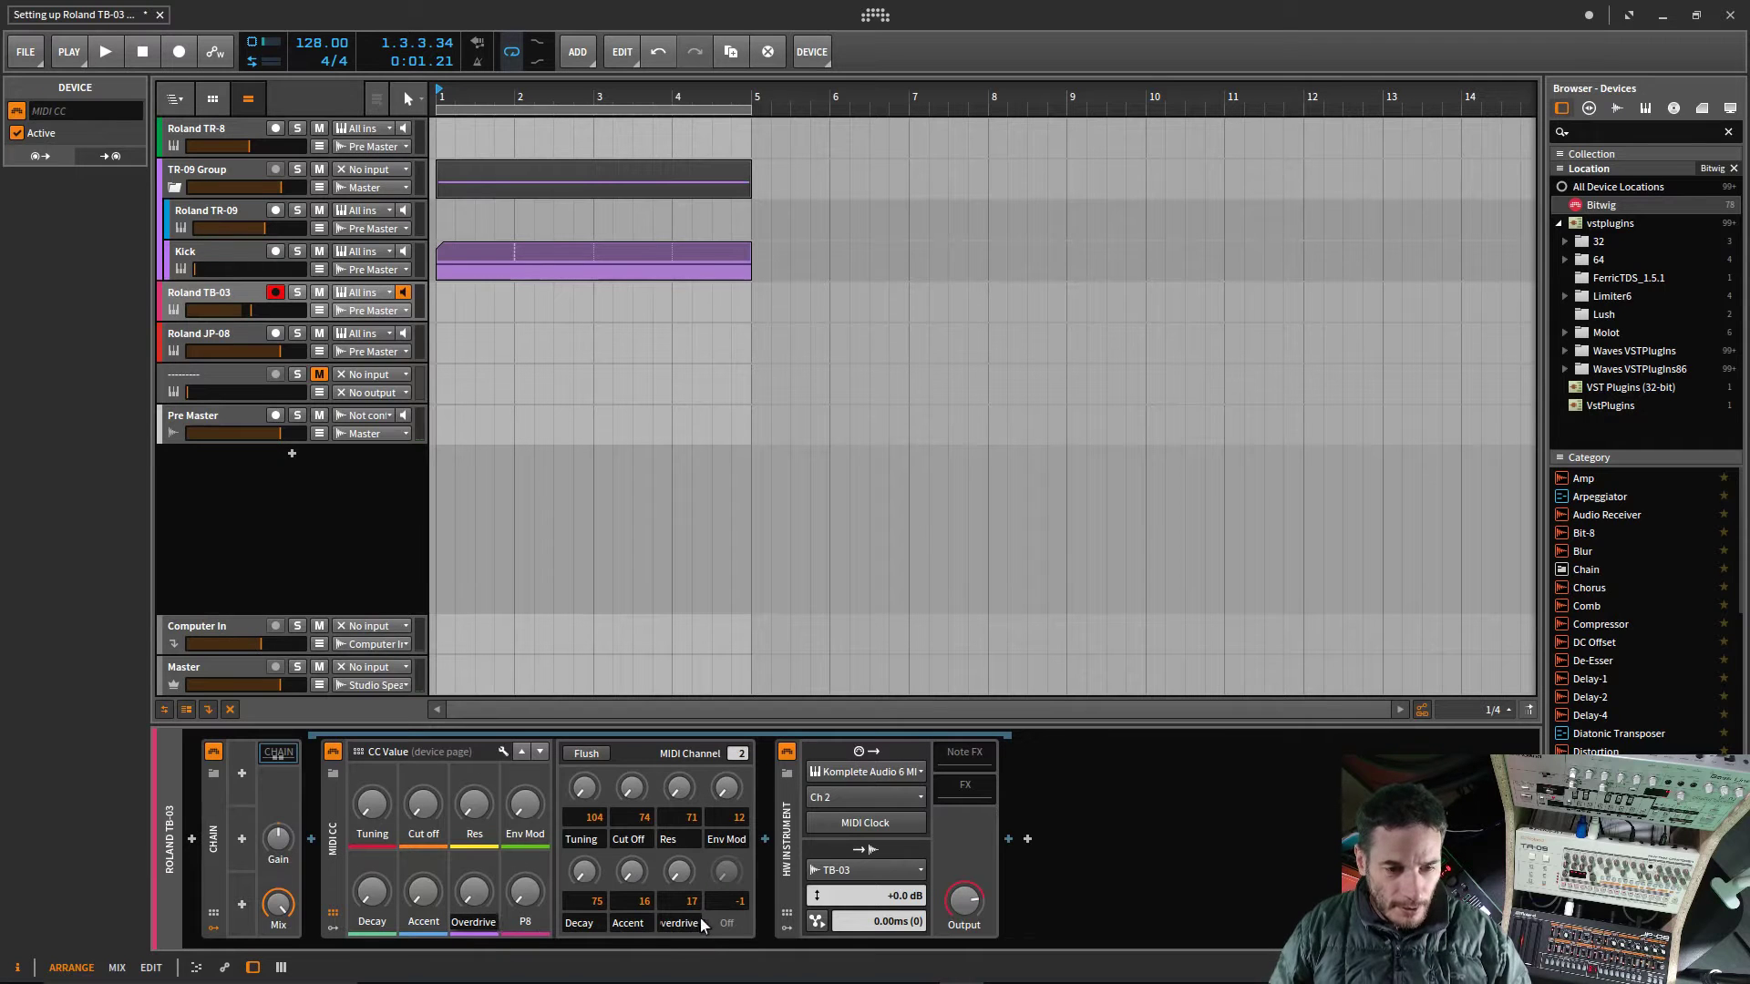
key("Return")
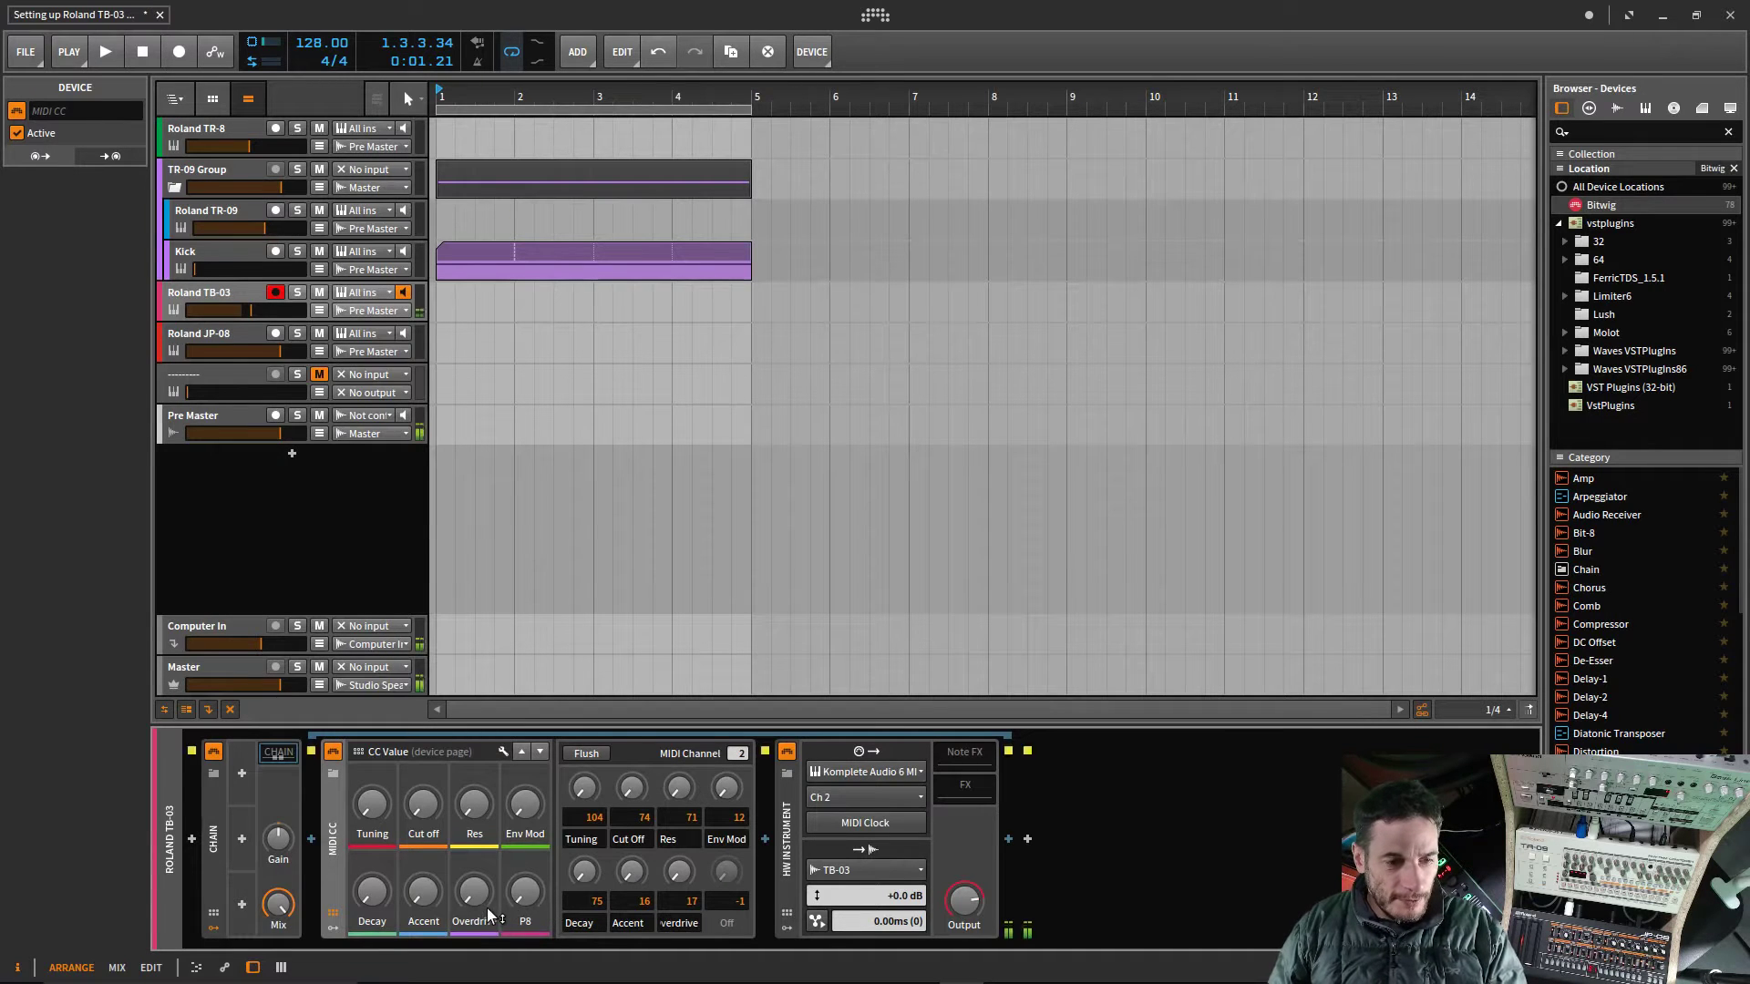
left_click_drag(479, 892, 479, 824)
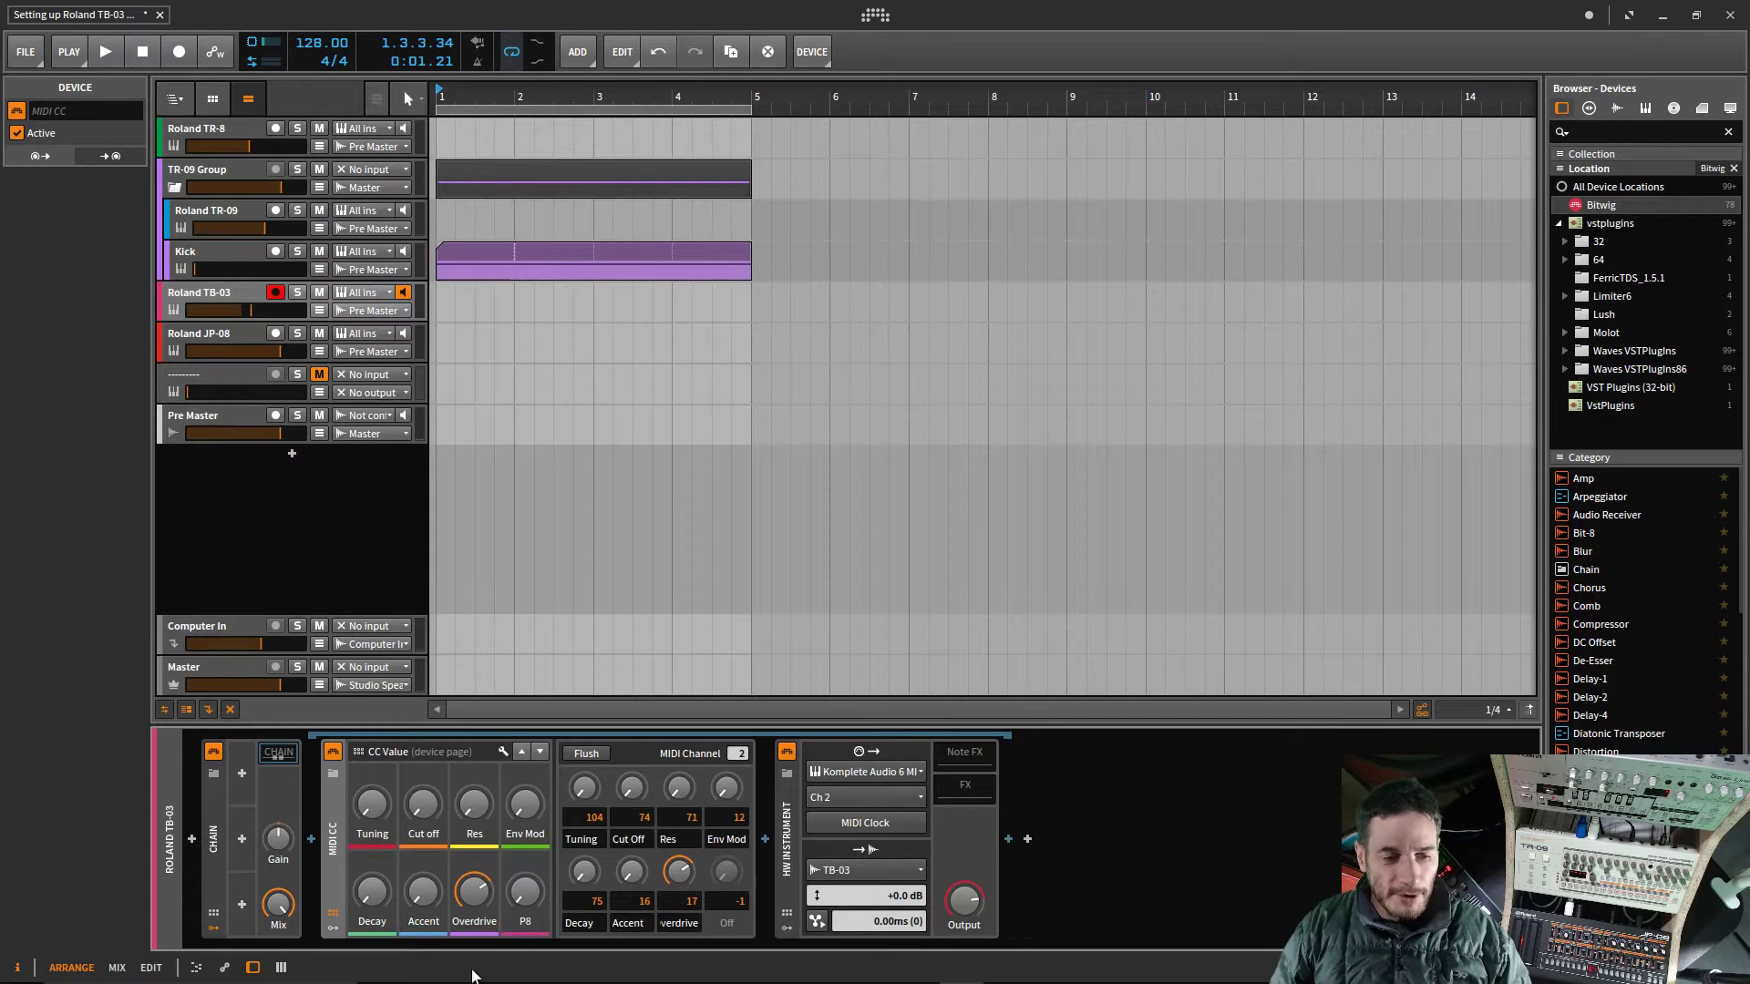
Step: Remove the unused P8 control from the CC Value page in the Remote Controls Editor and save and apply the device pages
mouse_move(524, 897)
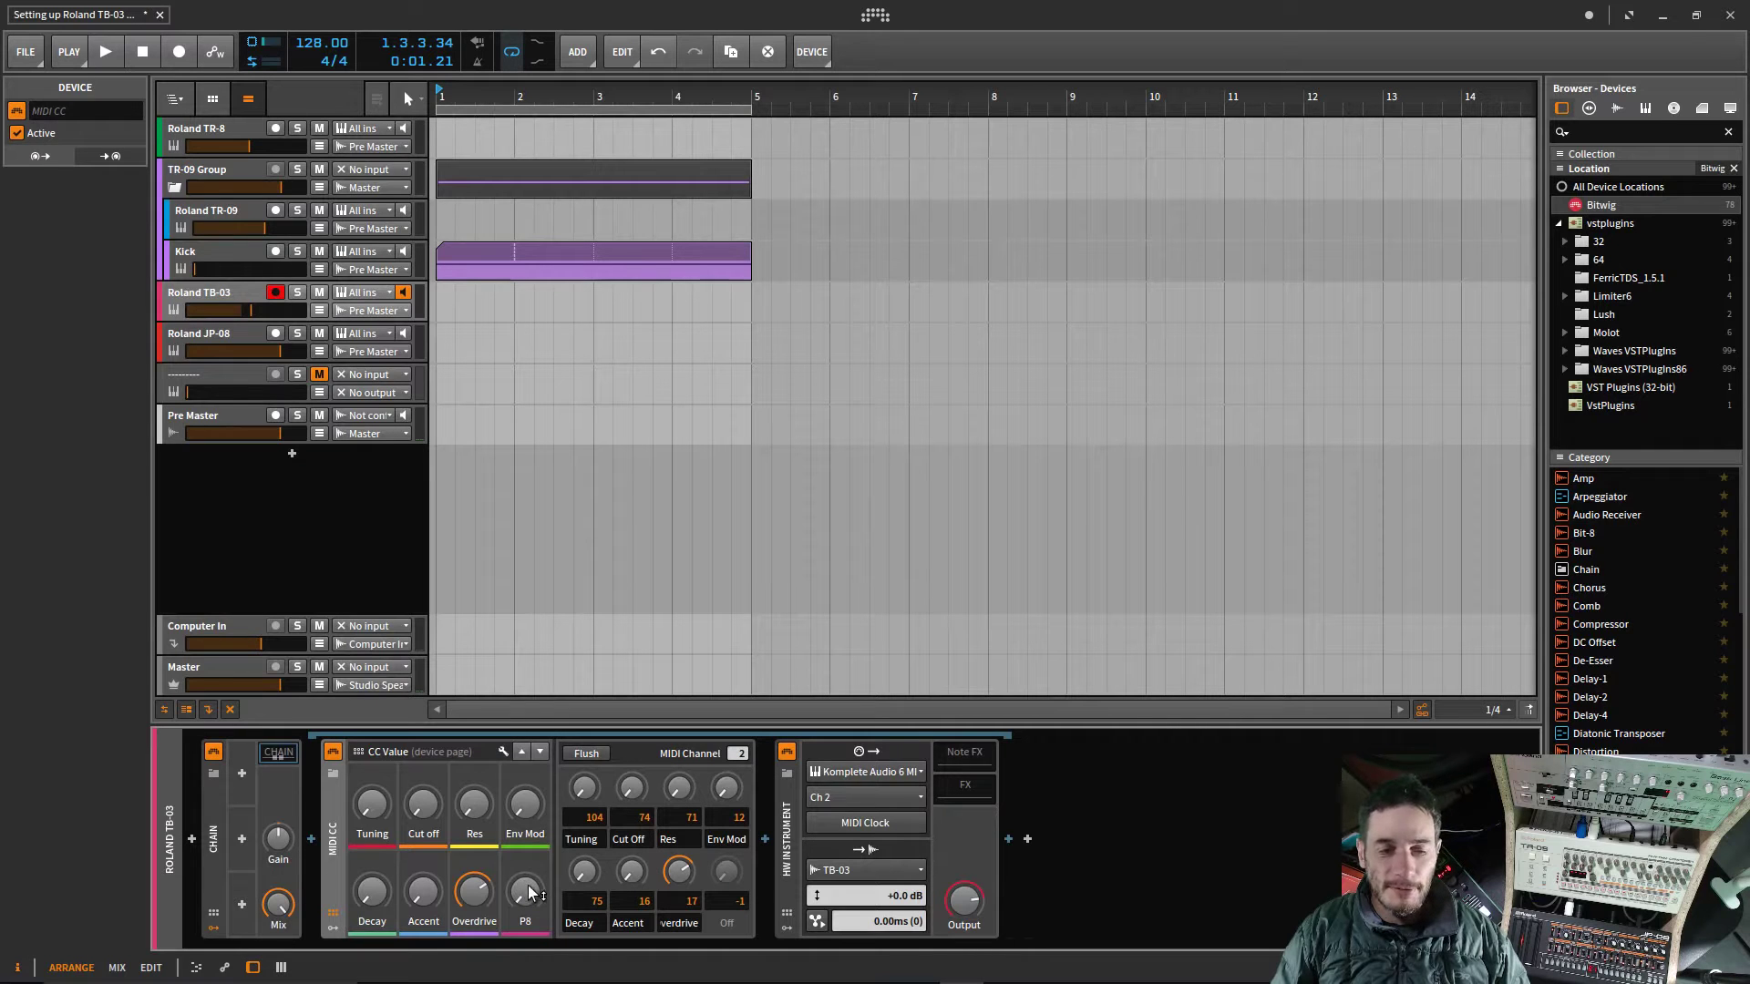
left_click(501, 750)
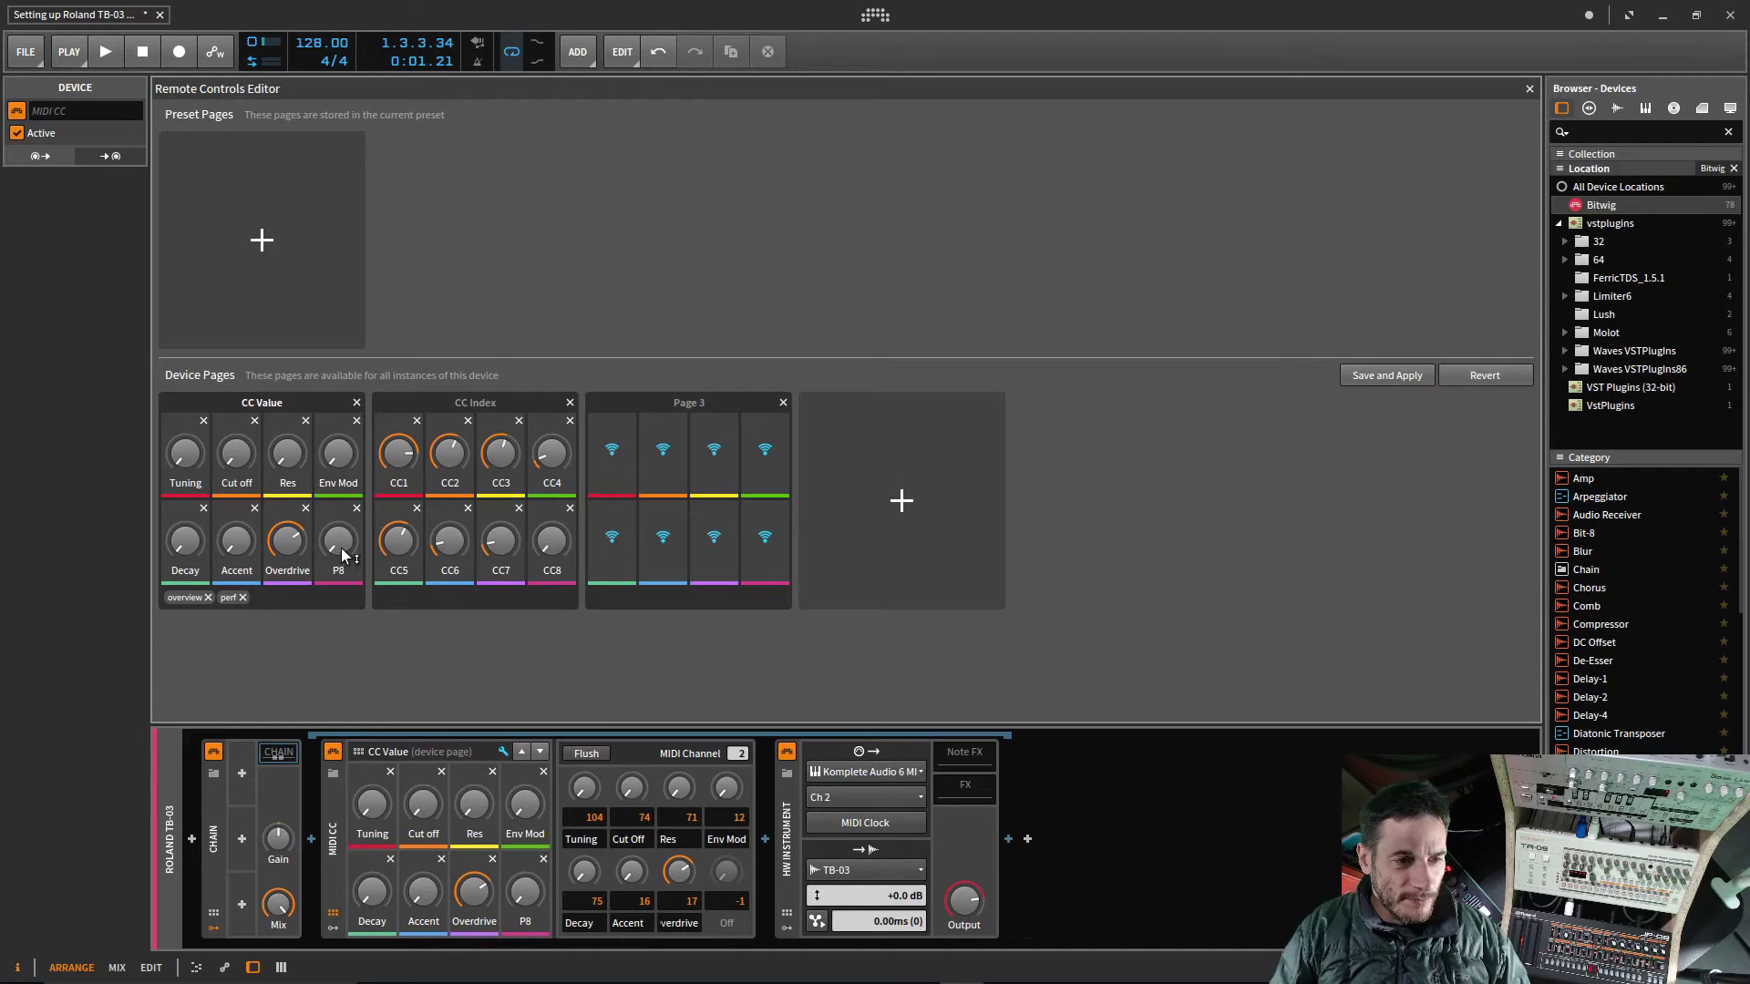
left_click(356, 507)
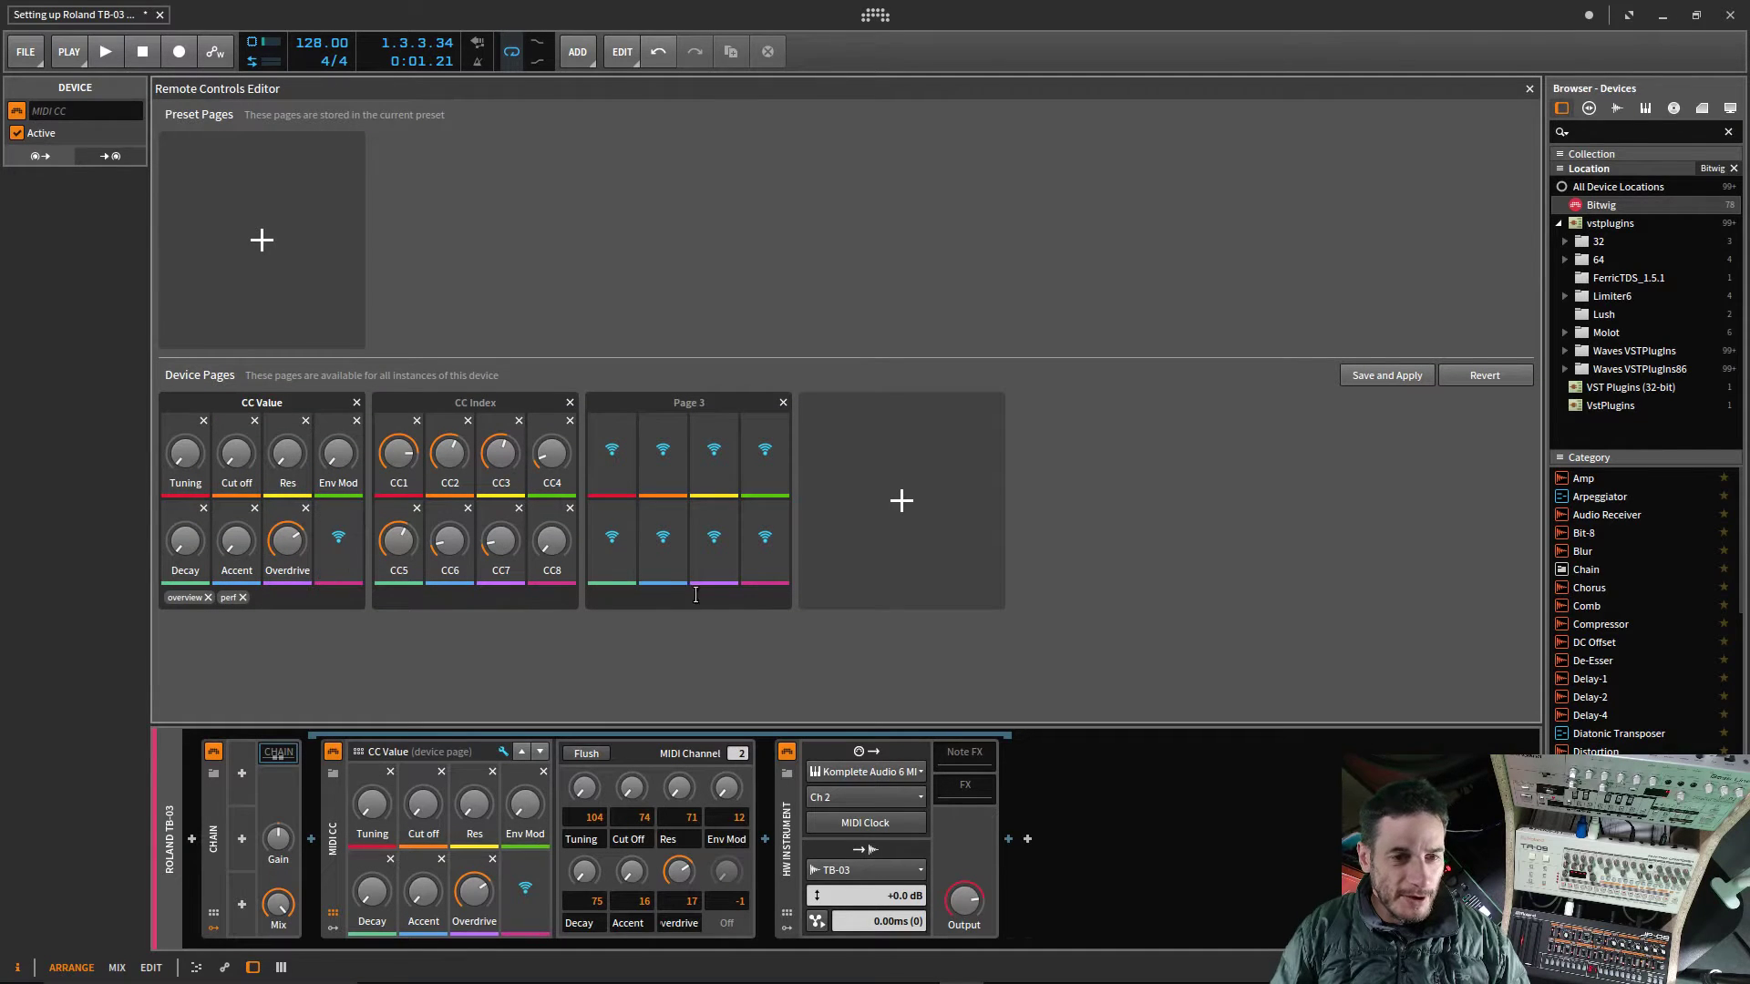
left_click(1406, 376)
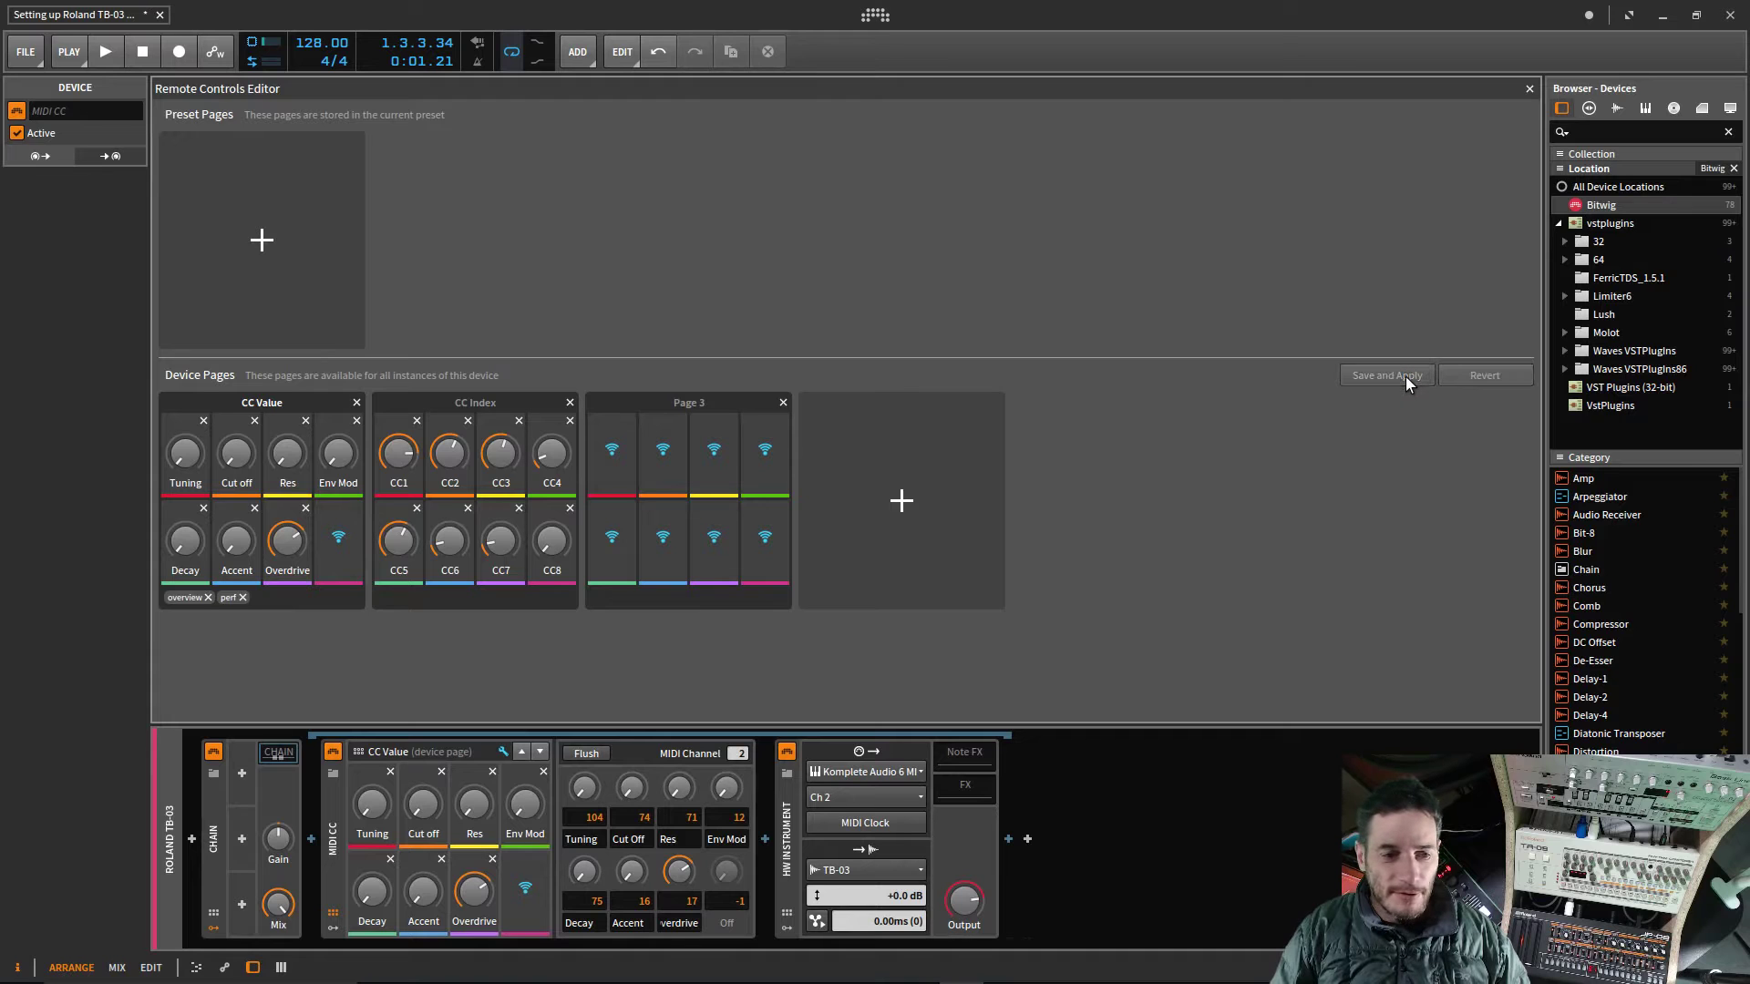
left_click(1529, 90)
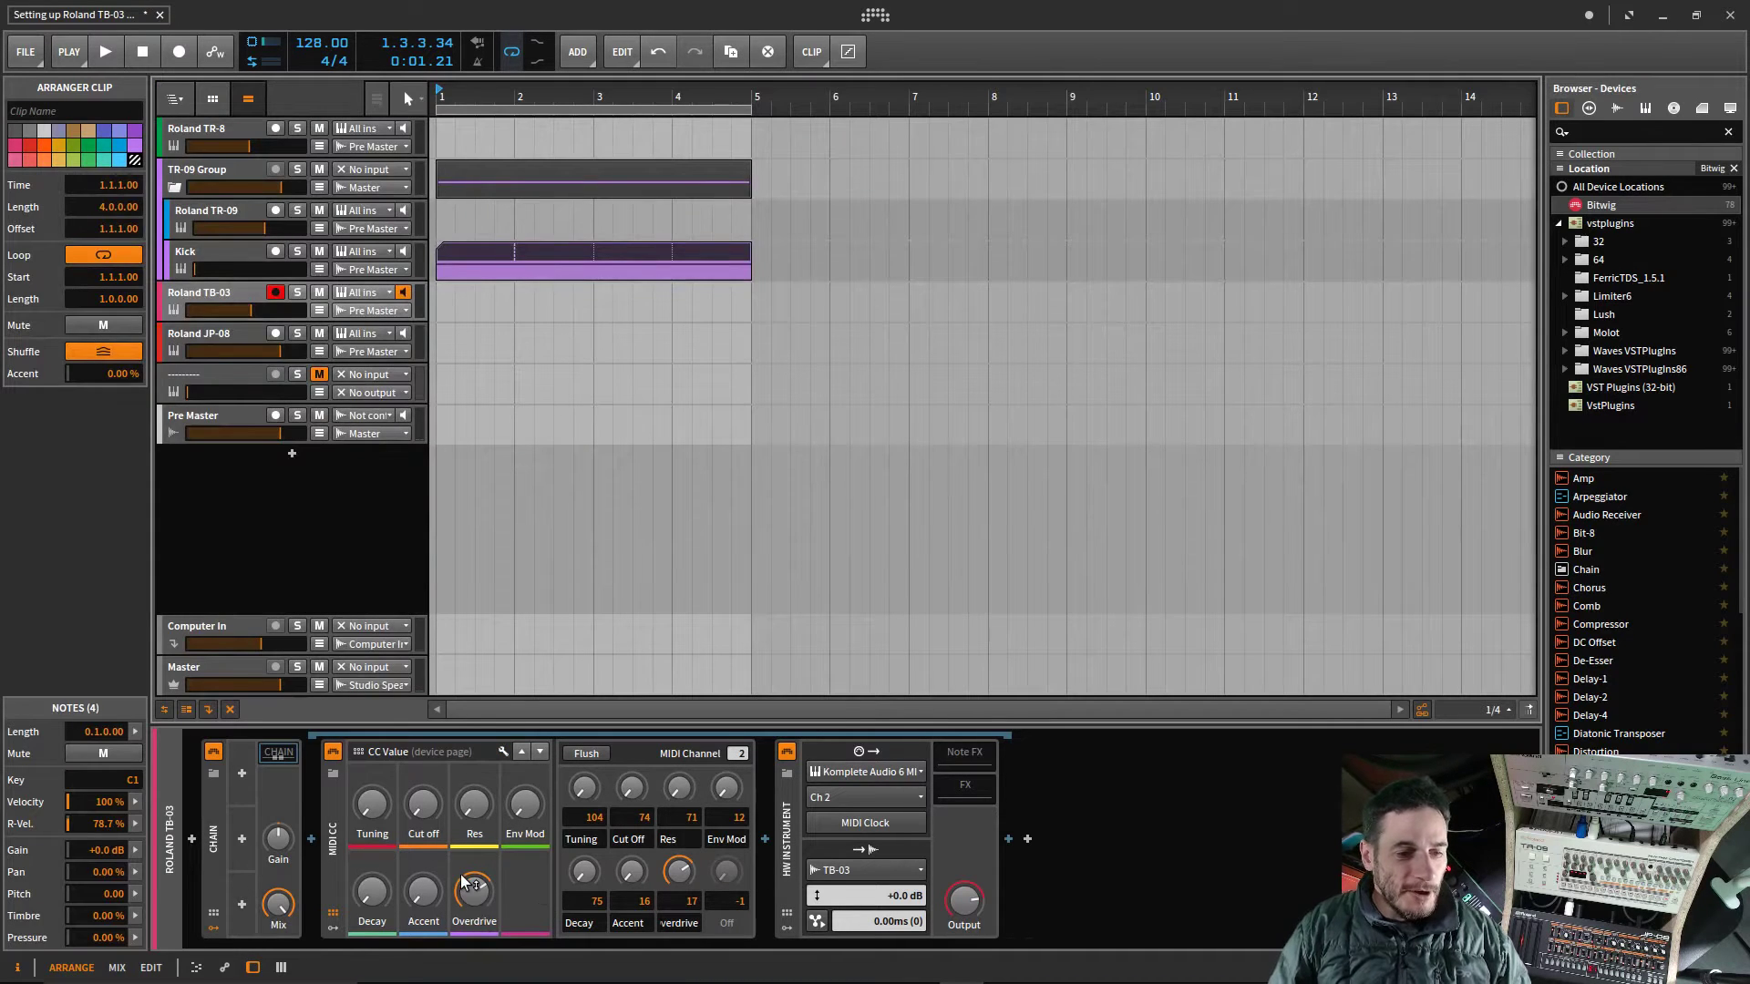
Step: Insert a second MIDI CC device between the first MIDI CC and the HW Instrument and set its MIDI channel to 2
left_click(766, 841)
left_click(1052, 578)
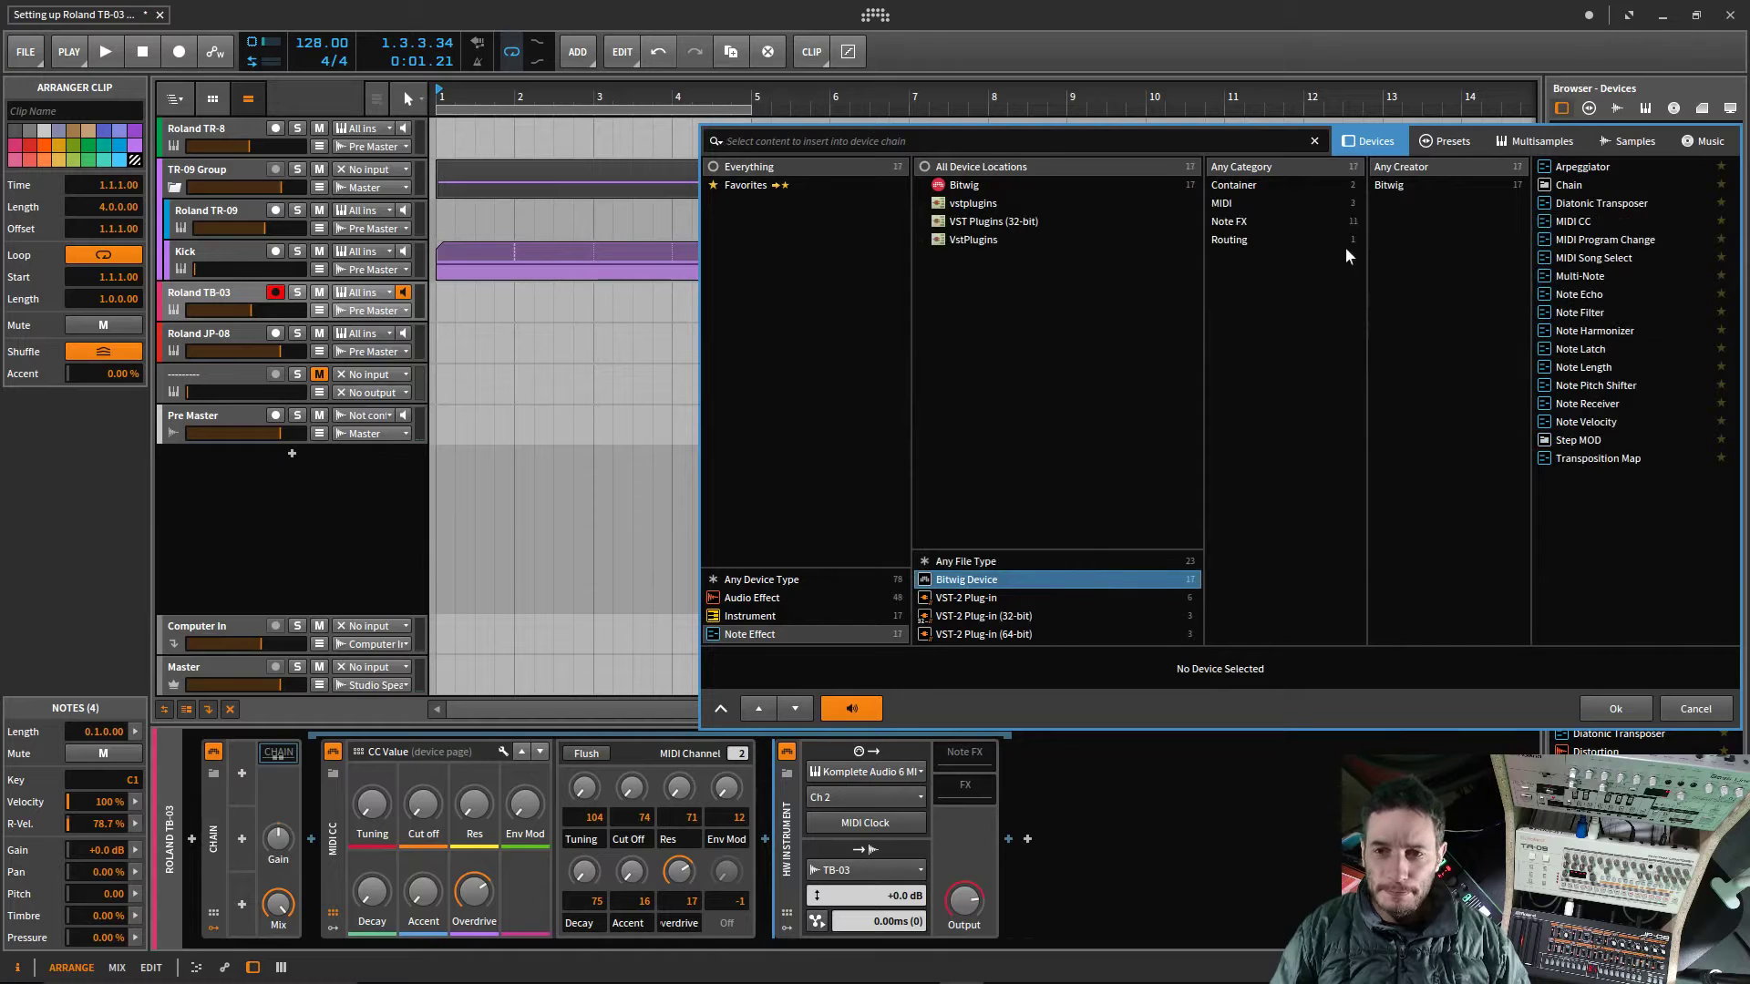
left_click(1294, 203)
left_click(1567, 167)
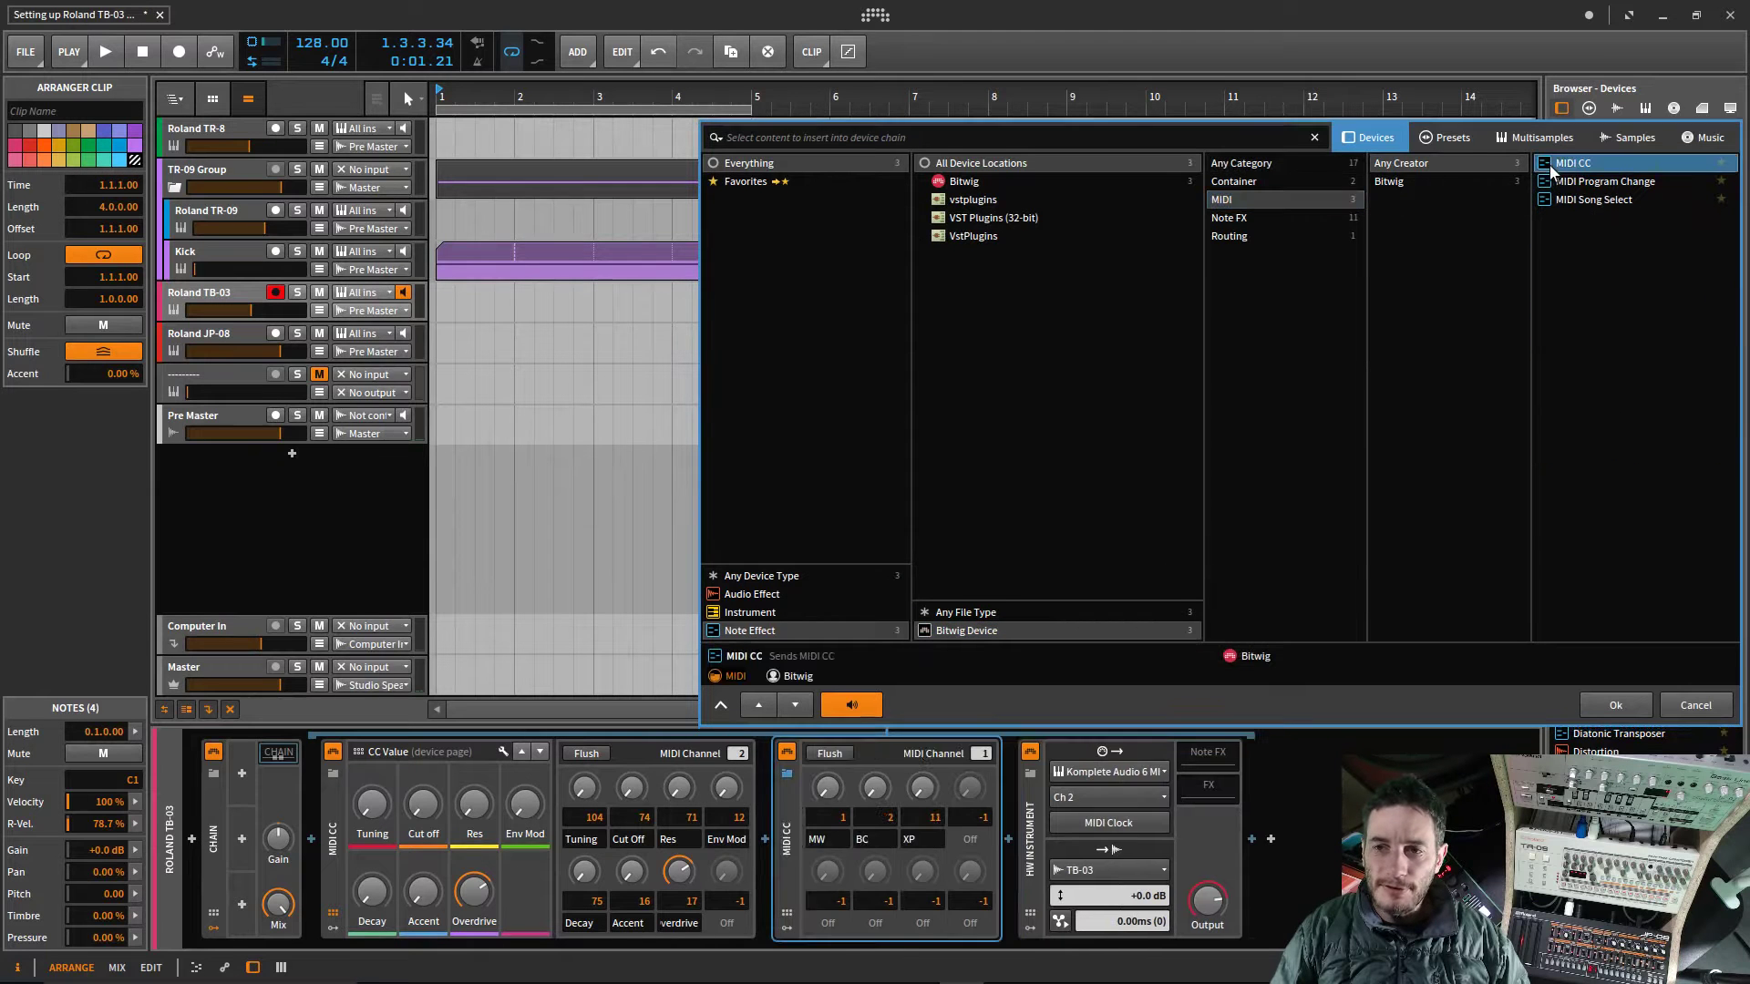
left_click(1616, 708)
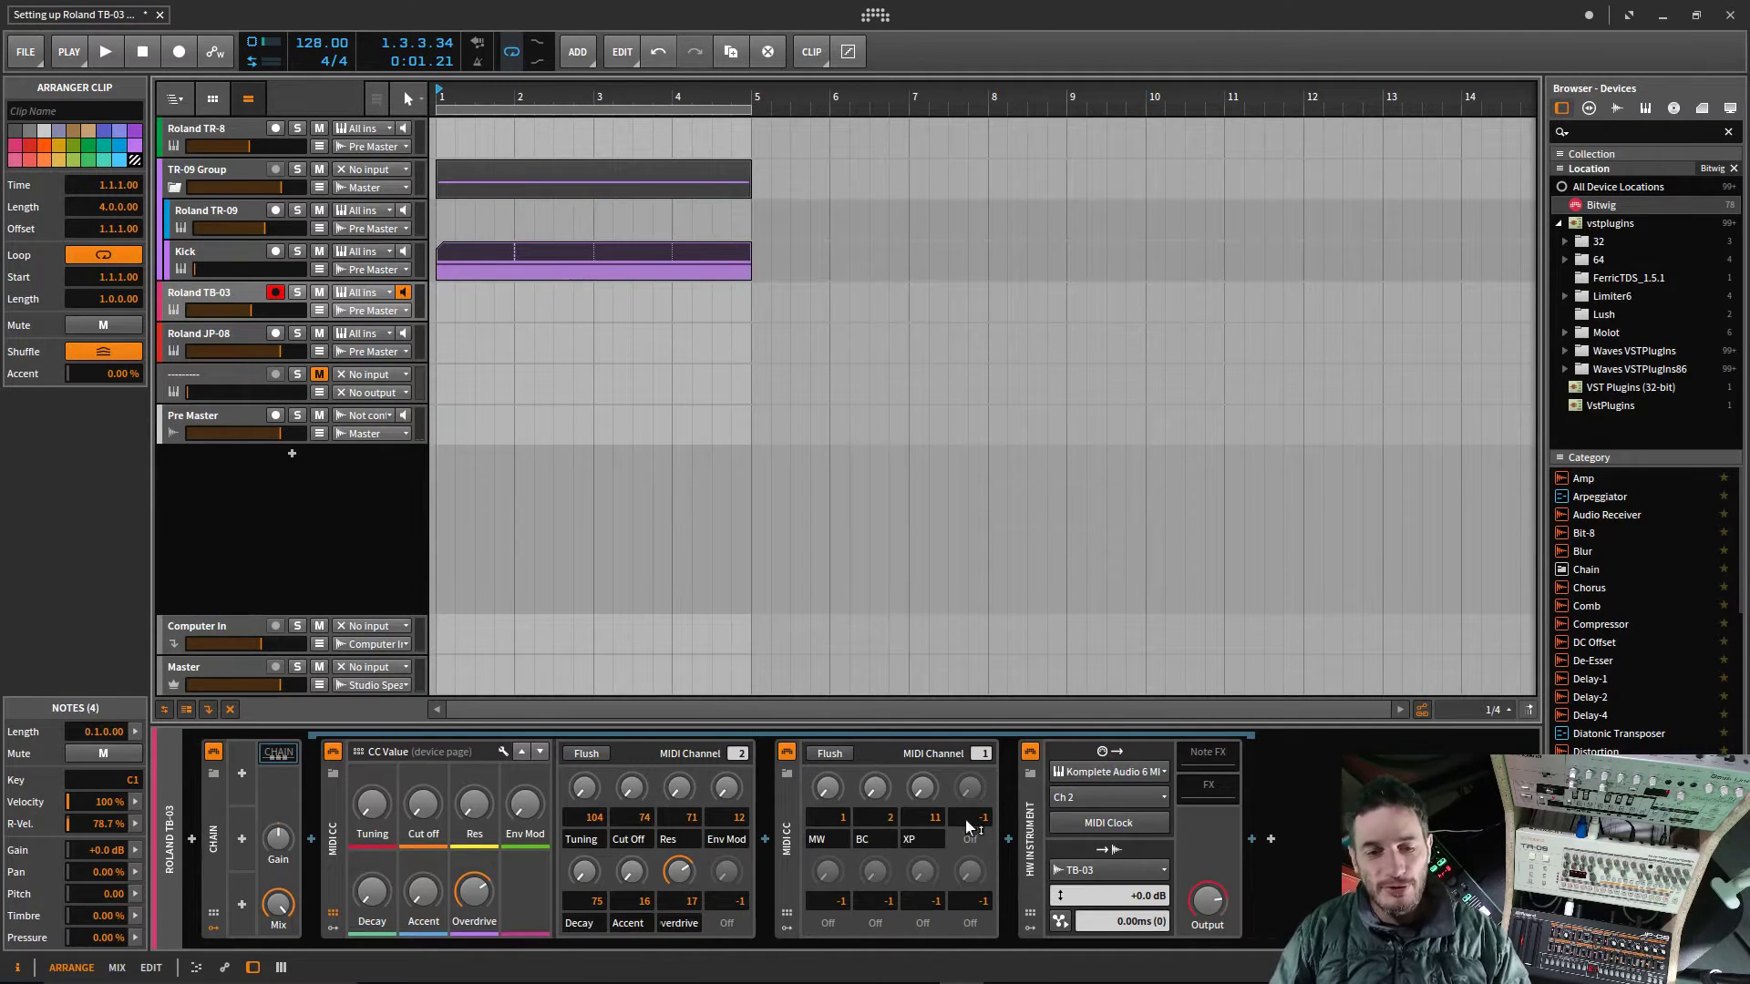
left_click_drag(981, 754, 981, 743)
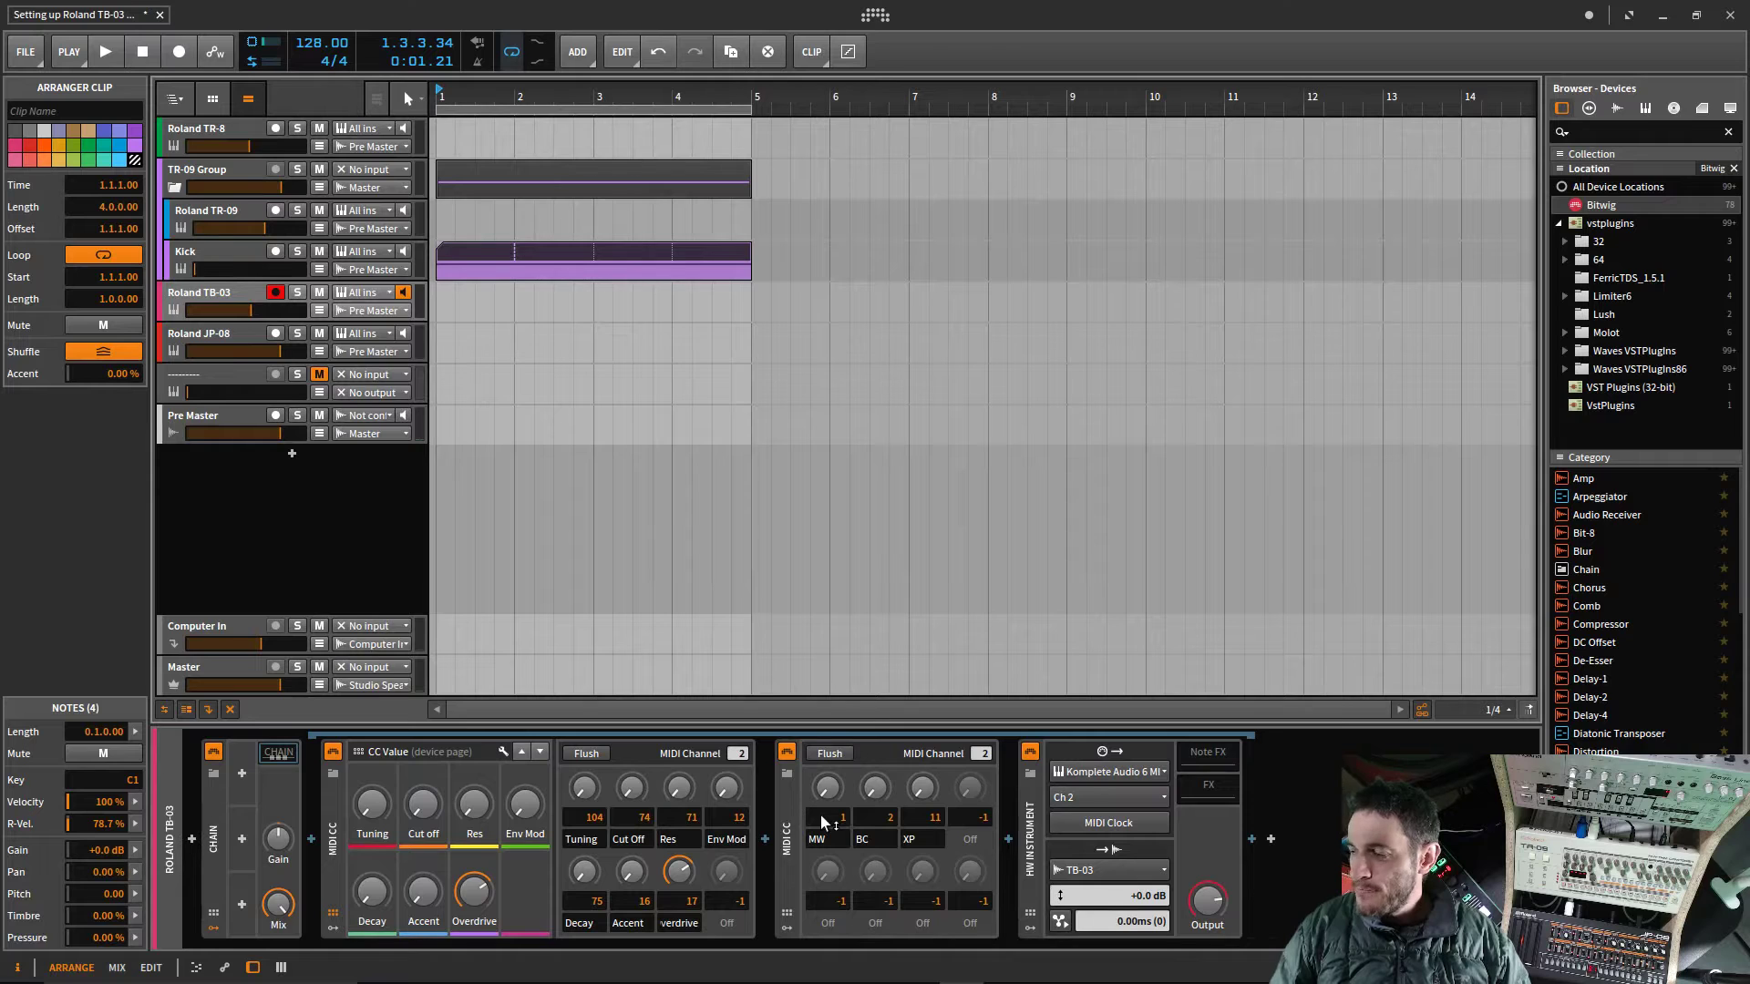
Step: Name the first CC slot of the second MIDI CC device Delay Time and the second slot Feedback
left_click(833, 841)
left_click_drag(835, 841, 800, 839)
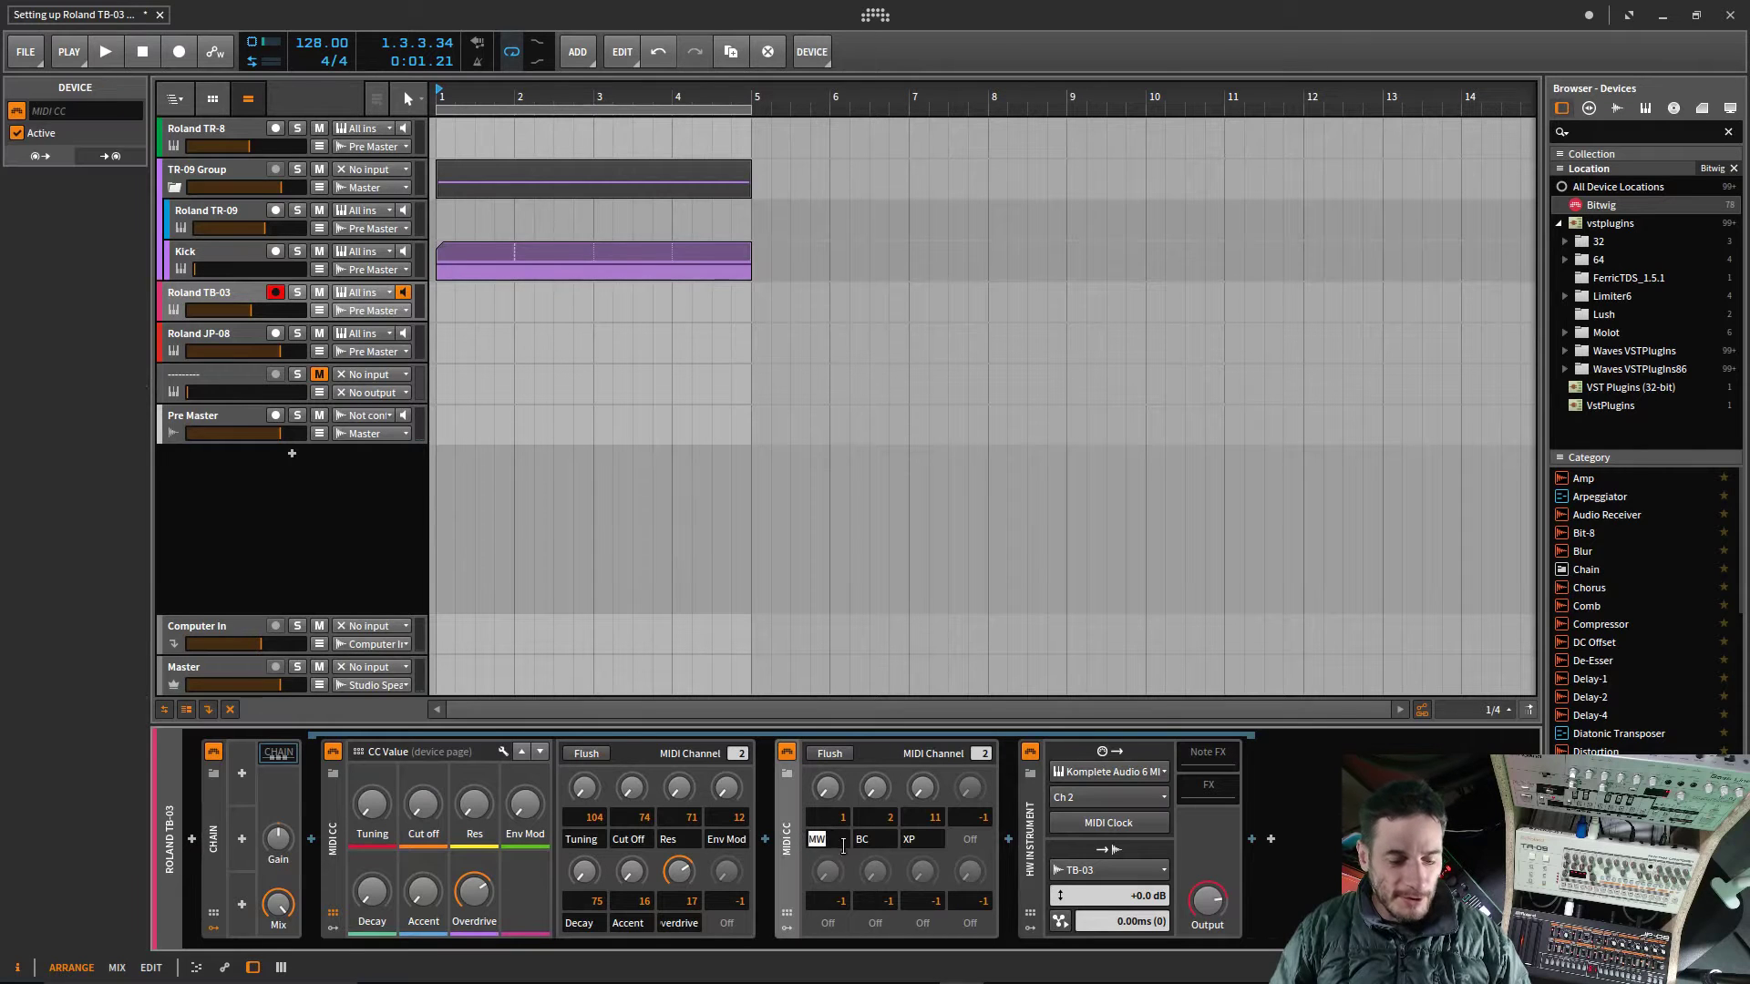
type("Del")
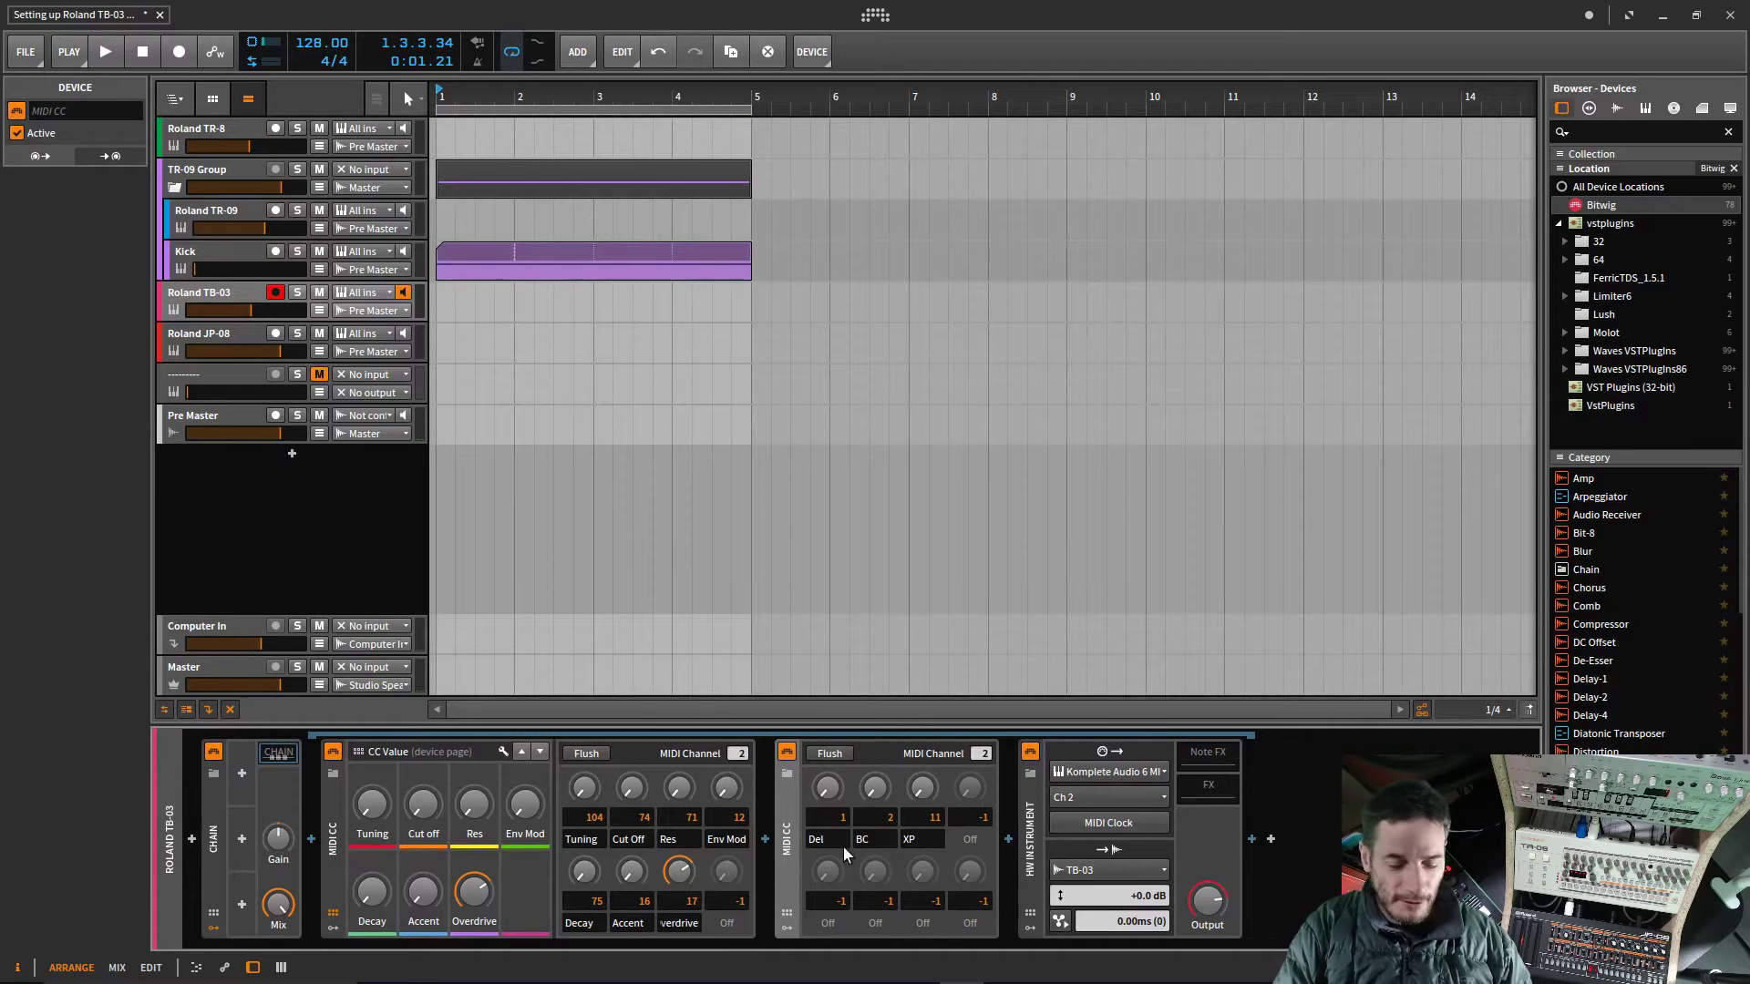
type("a")
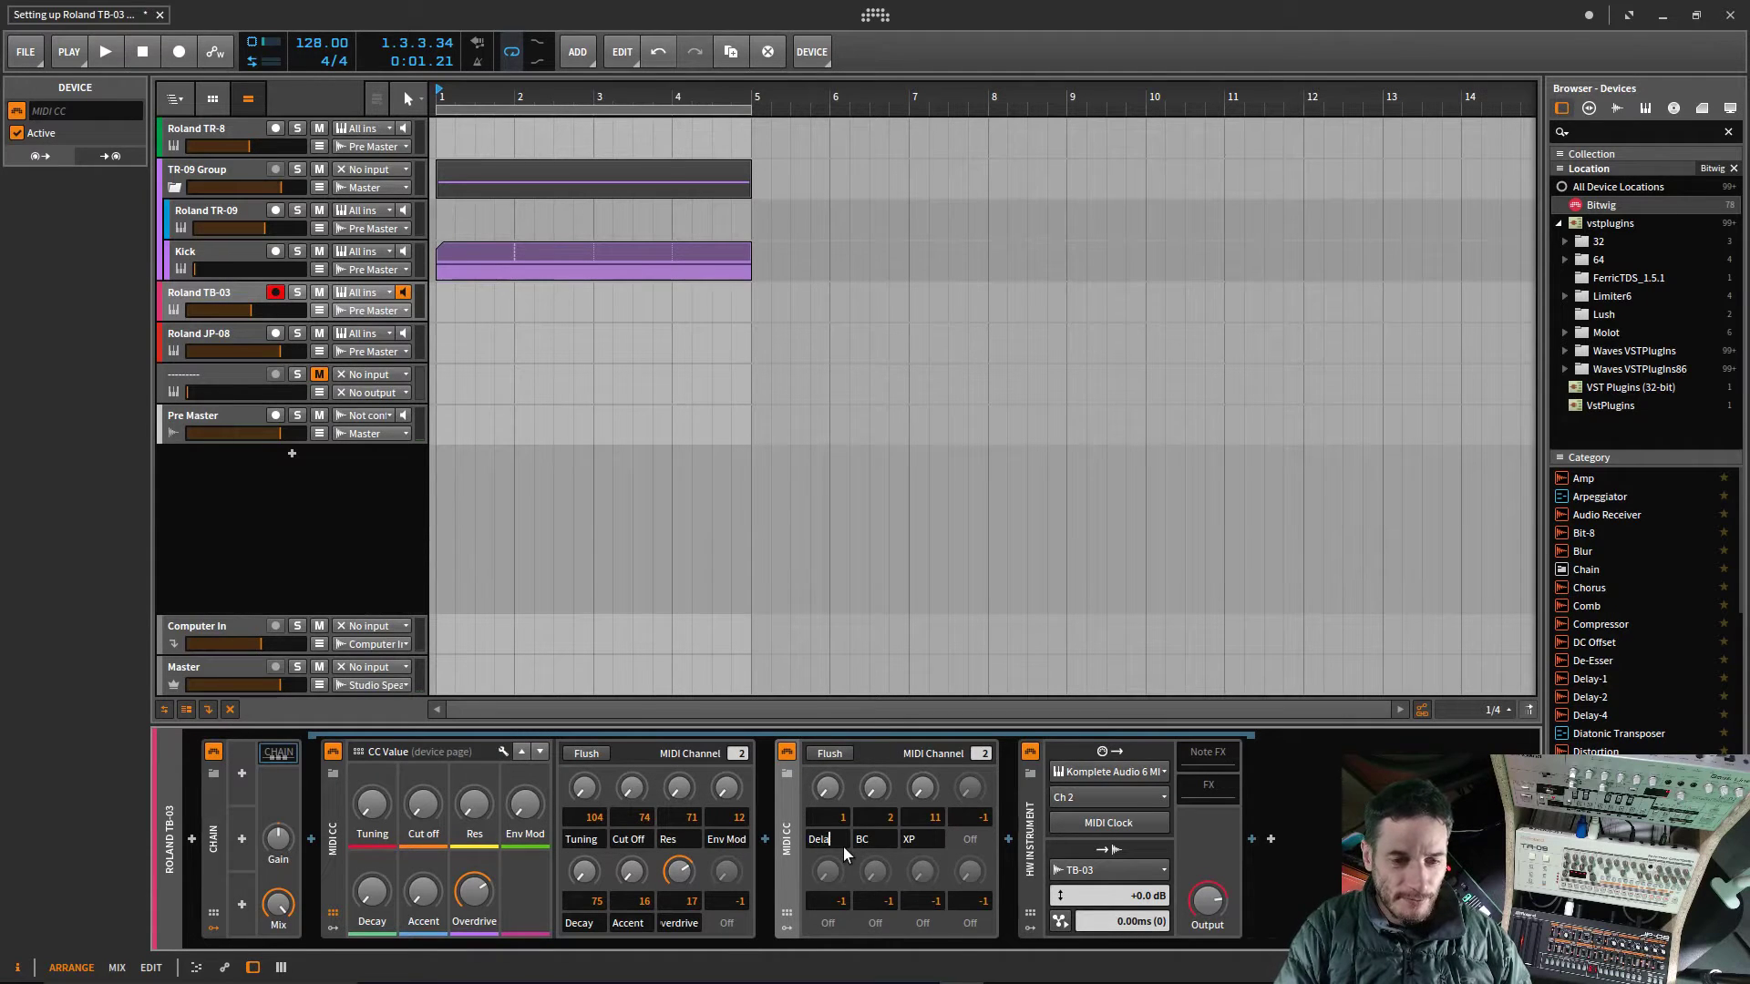
type("y Time")
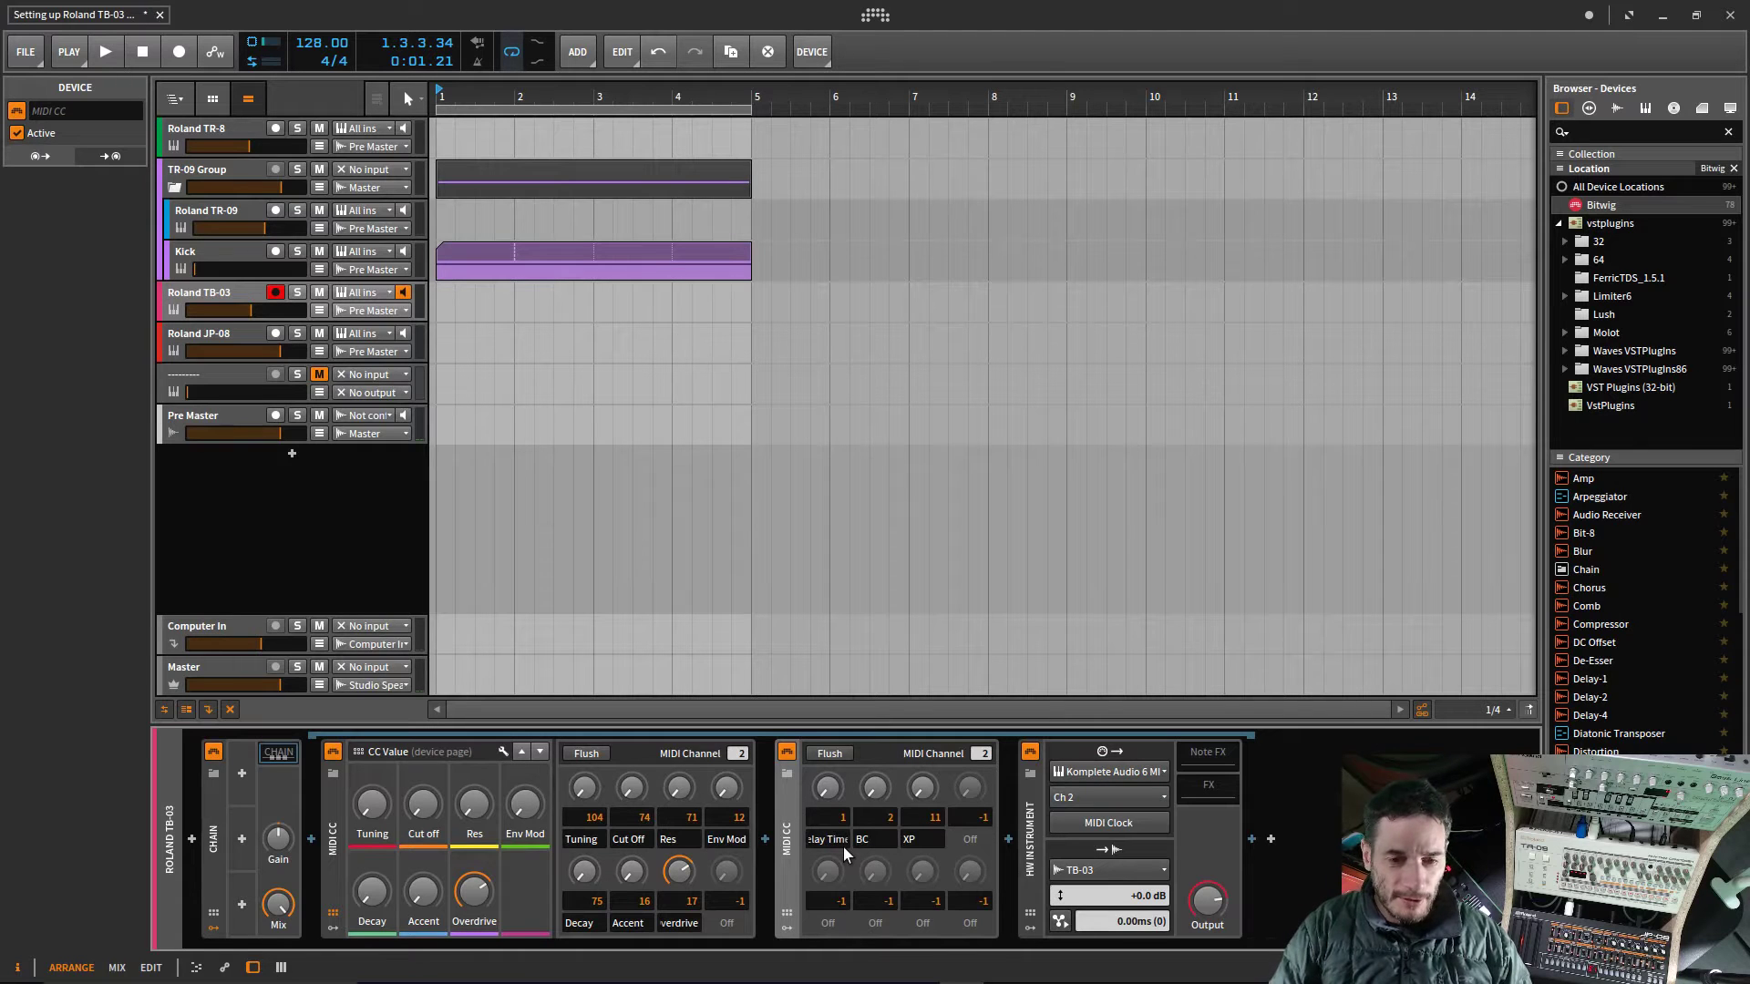
key("Return")
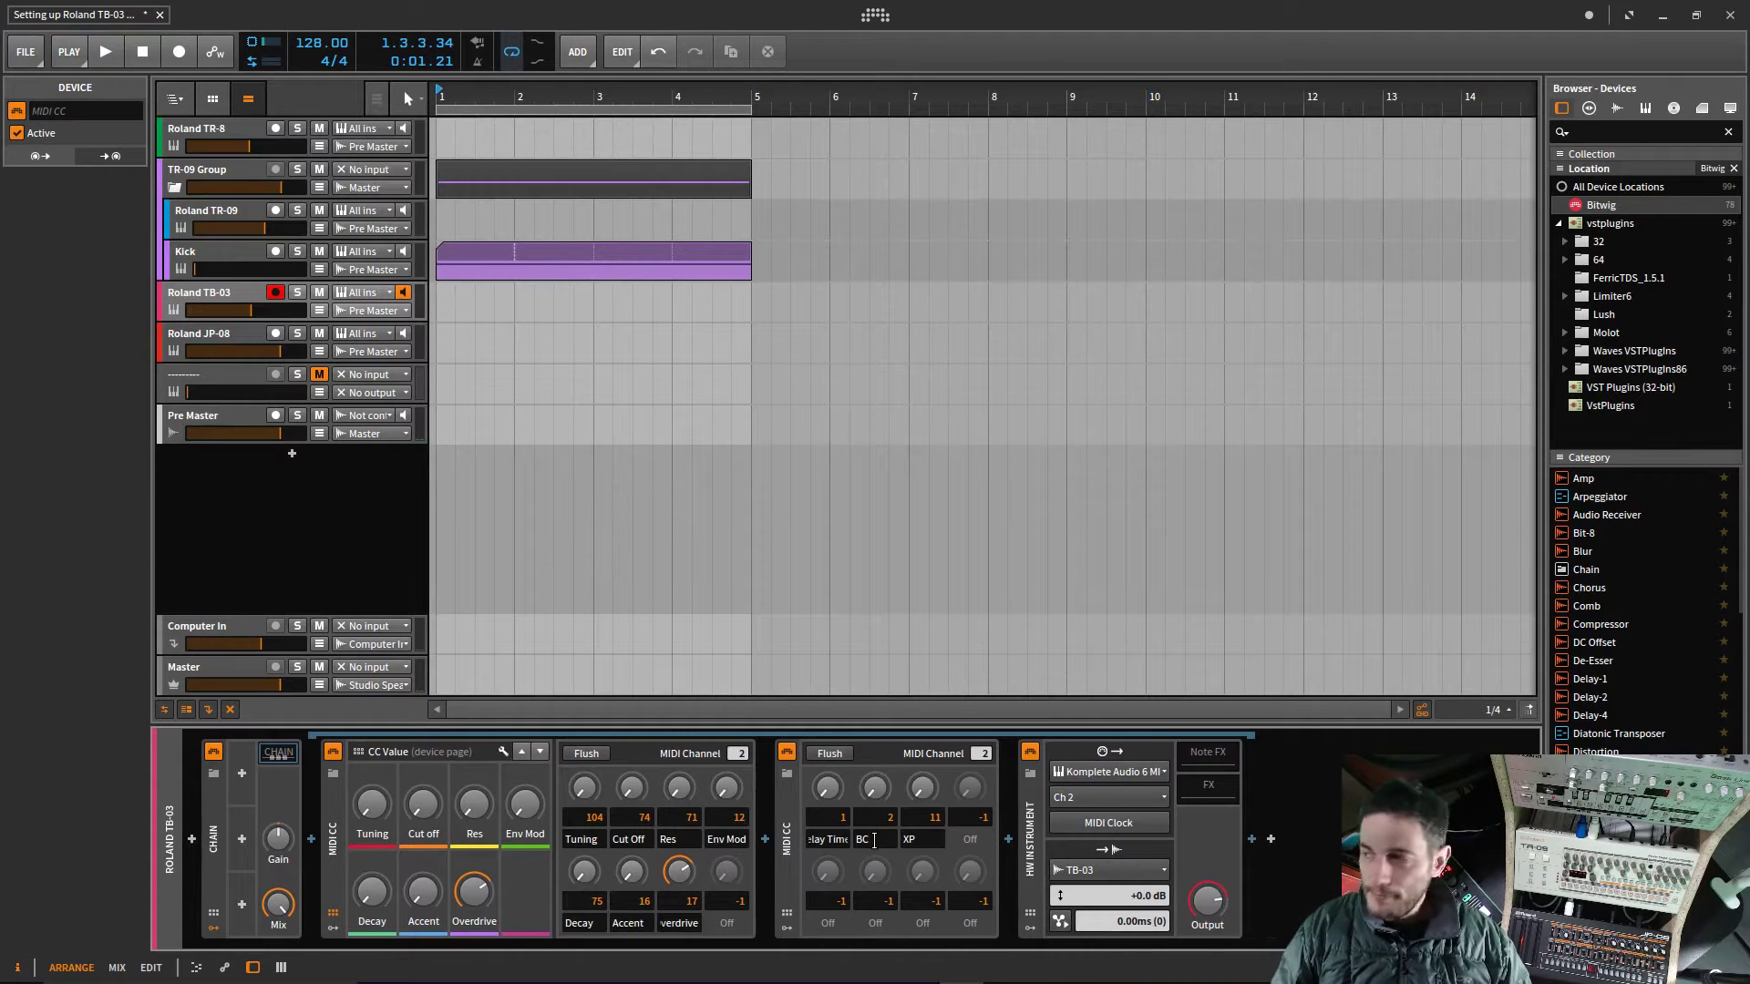
left_click(874, 841)
type("Fee")
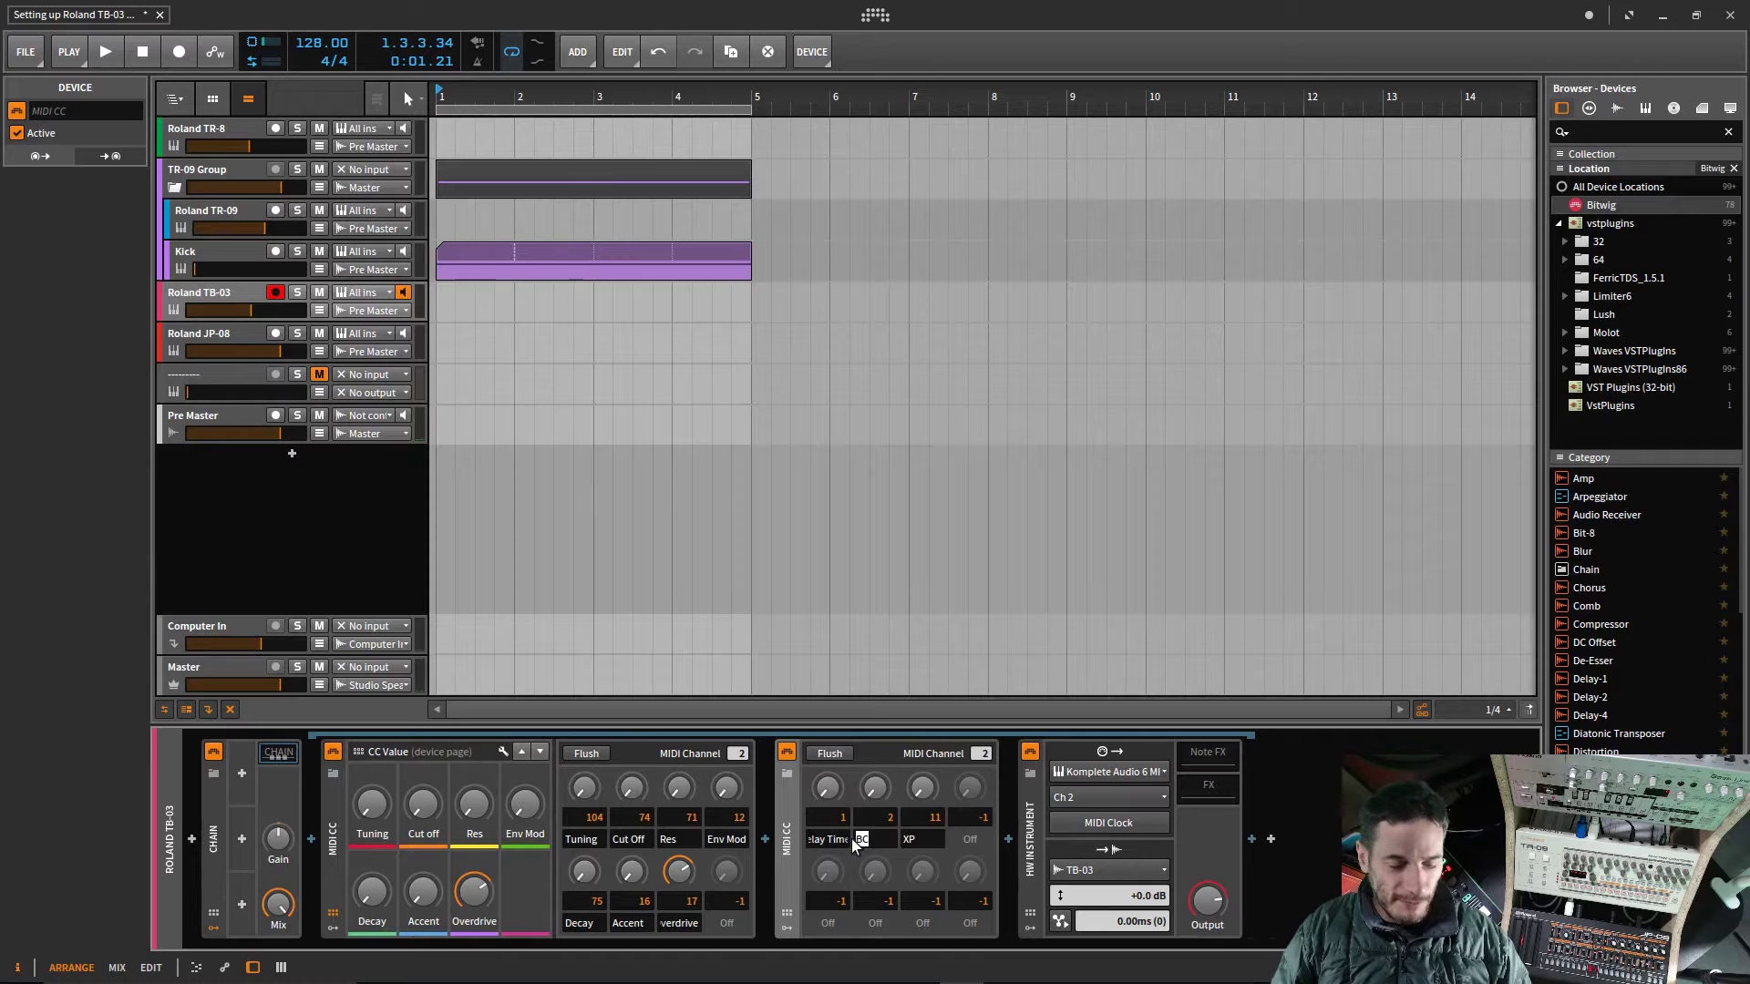
type("dbac")
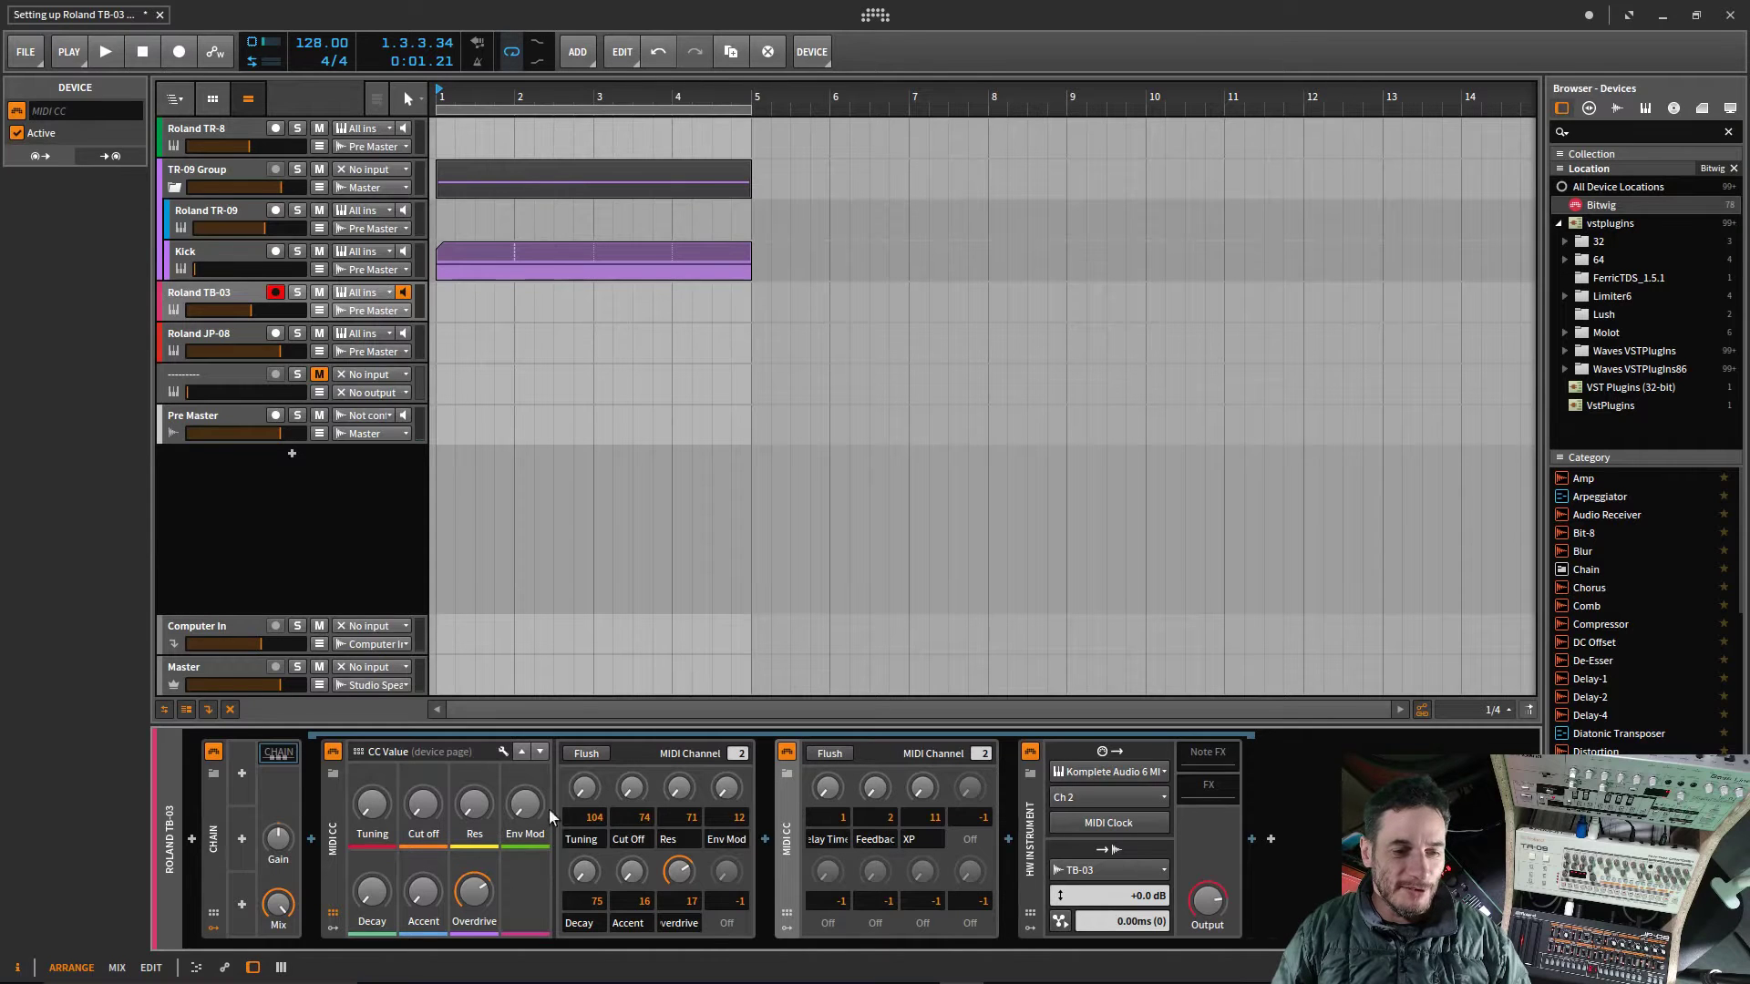
Step: Map the empty eighth remote control on the CC Value page to CC8, save and apply the device pages, and close the Remote Controls Editor
left_click(501, 751)
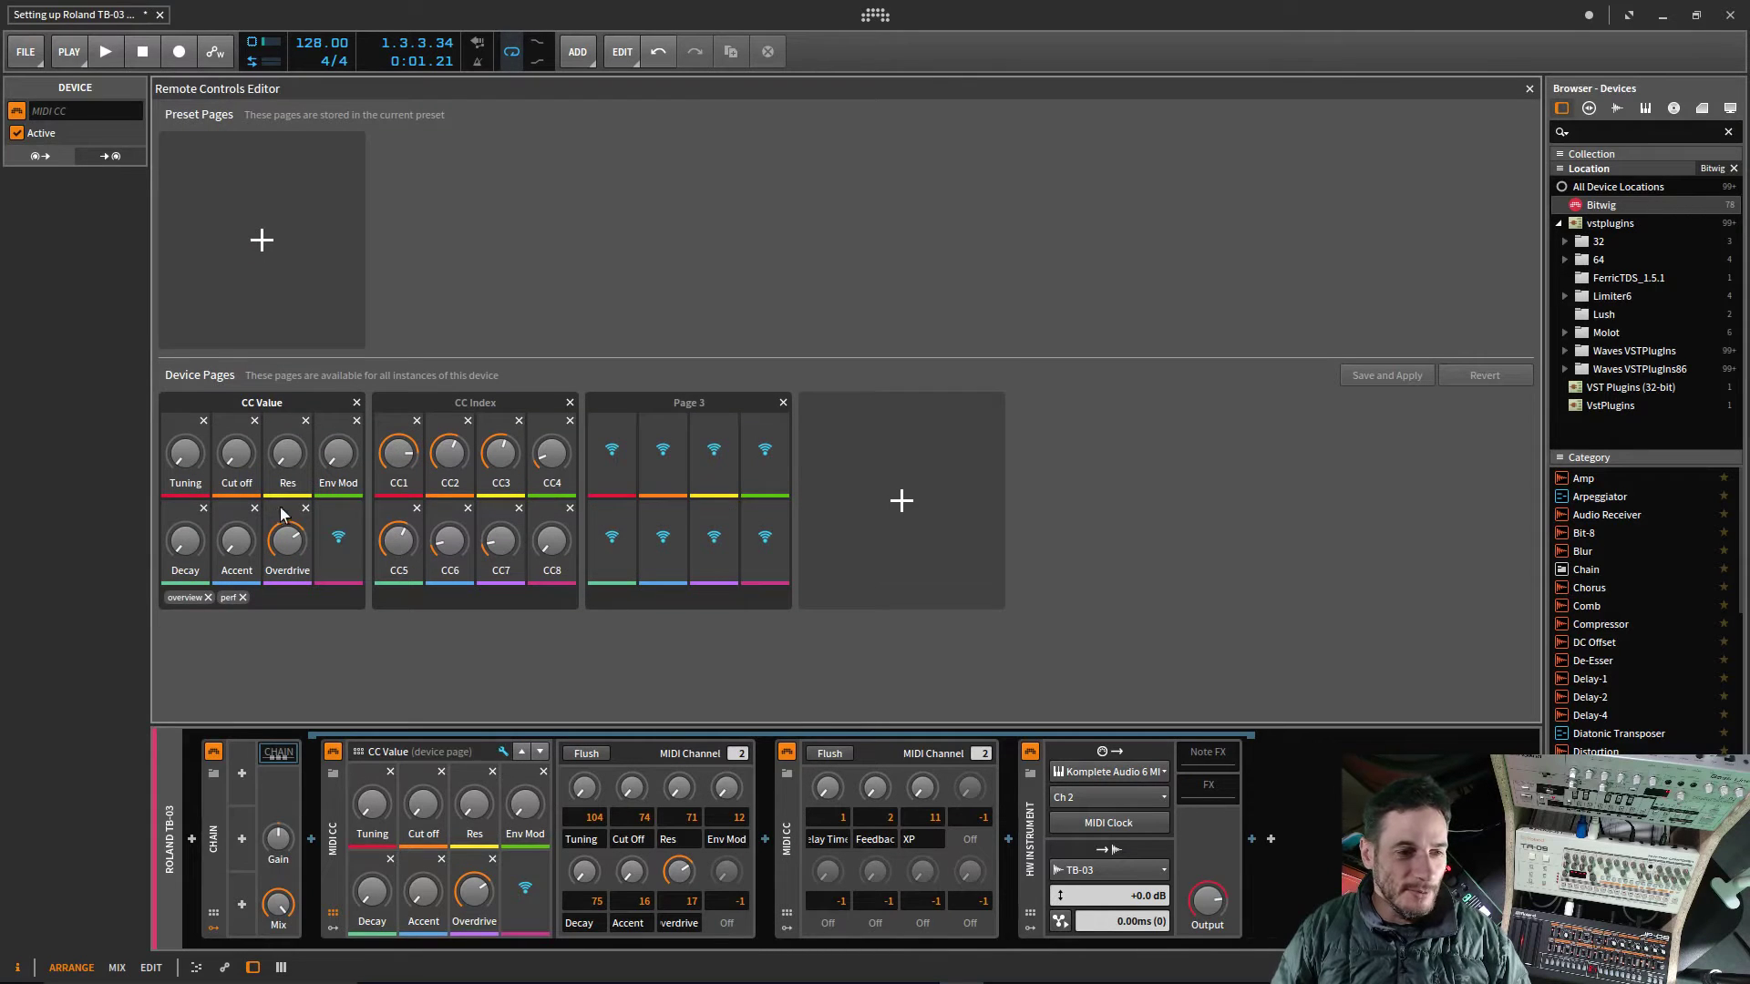
left_click(340, 545)
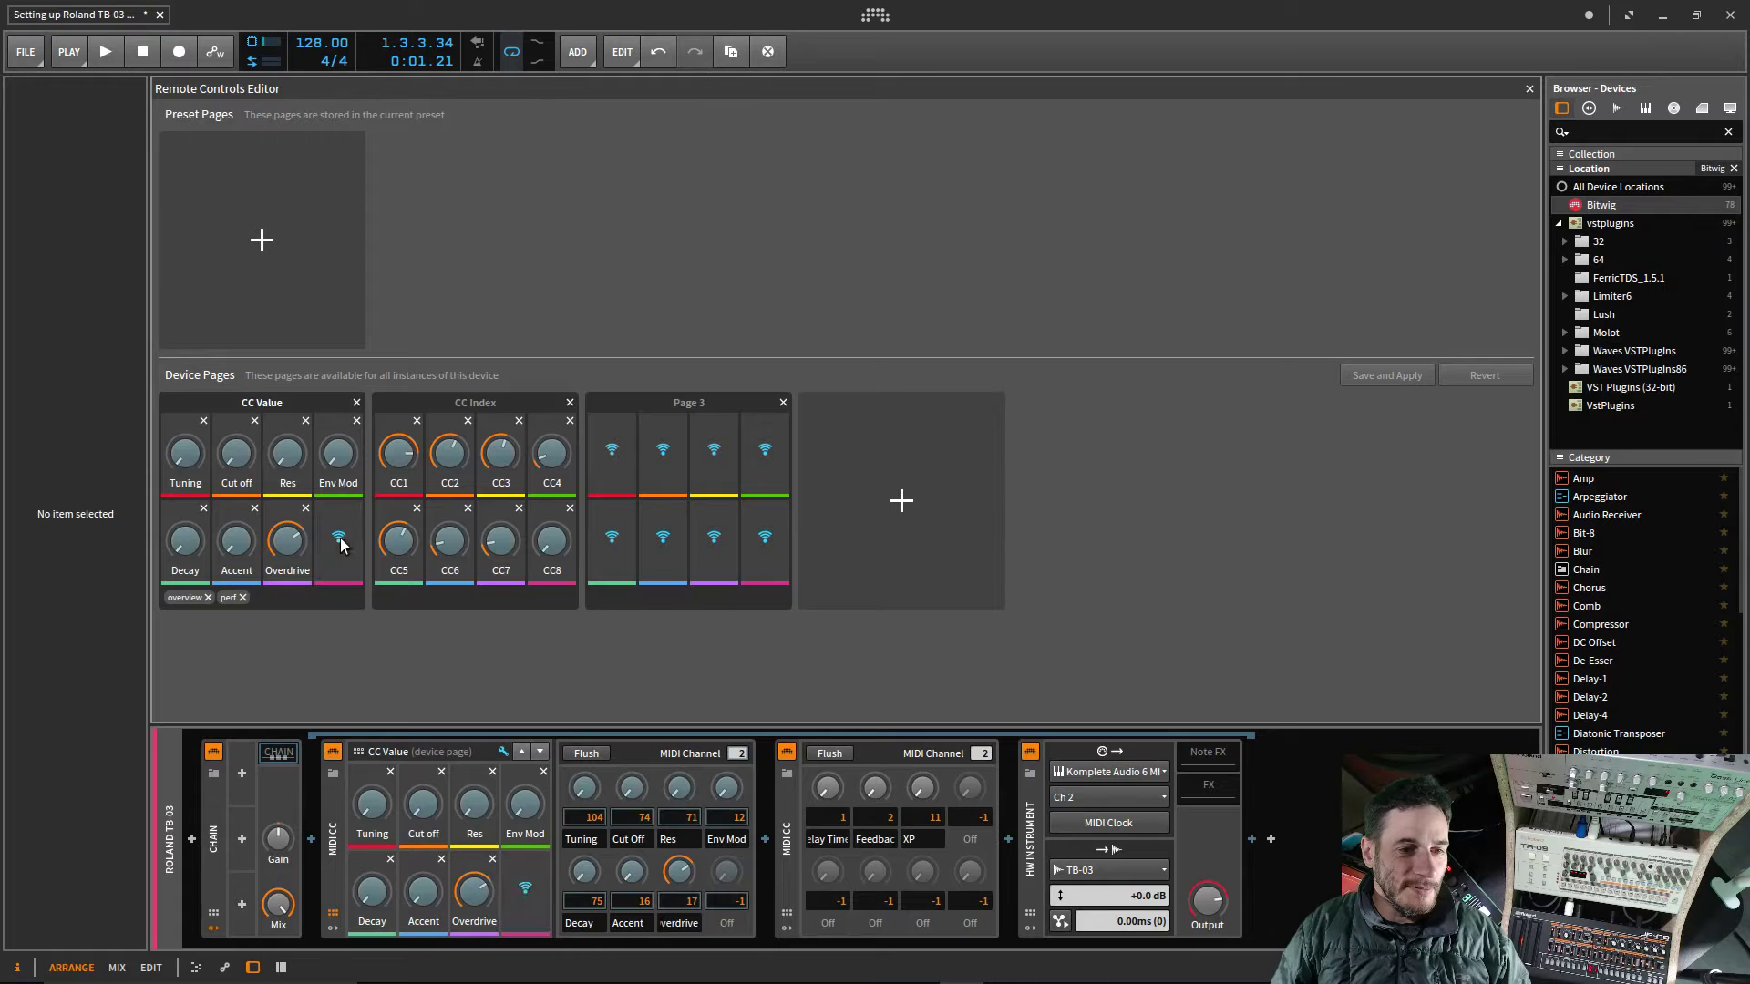
left_click(551, 542)
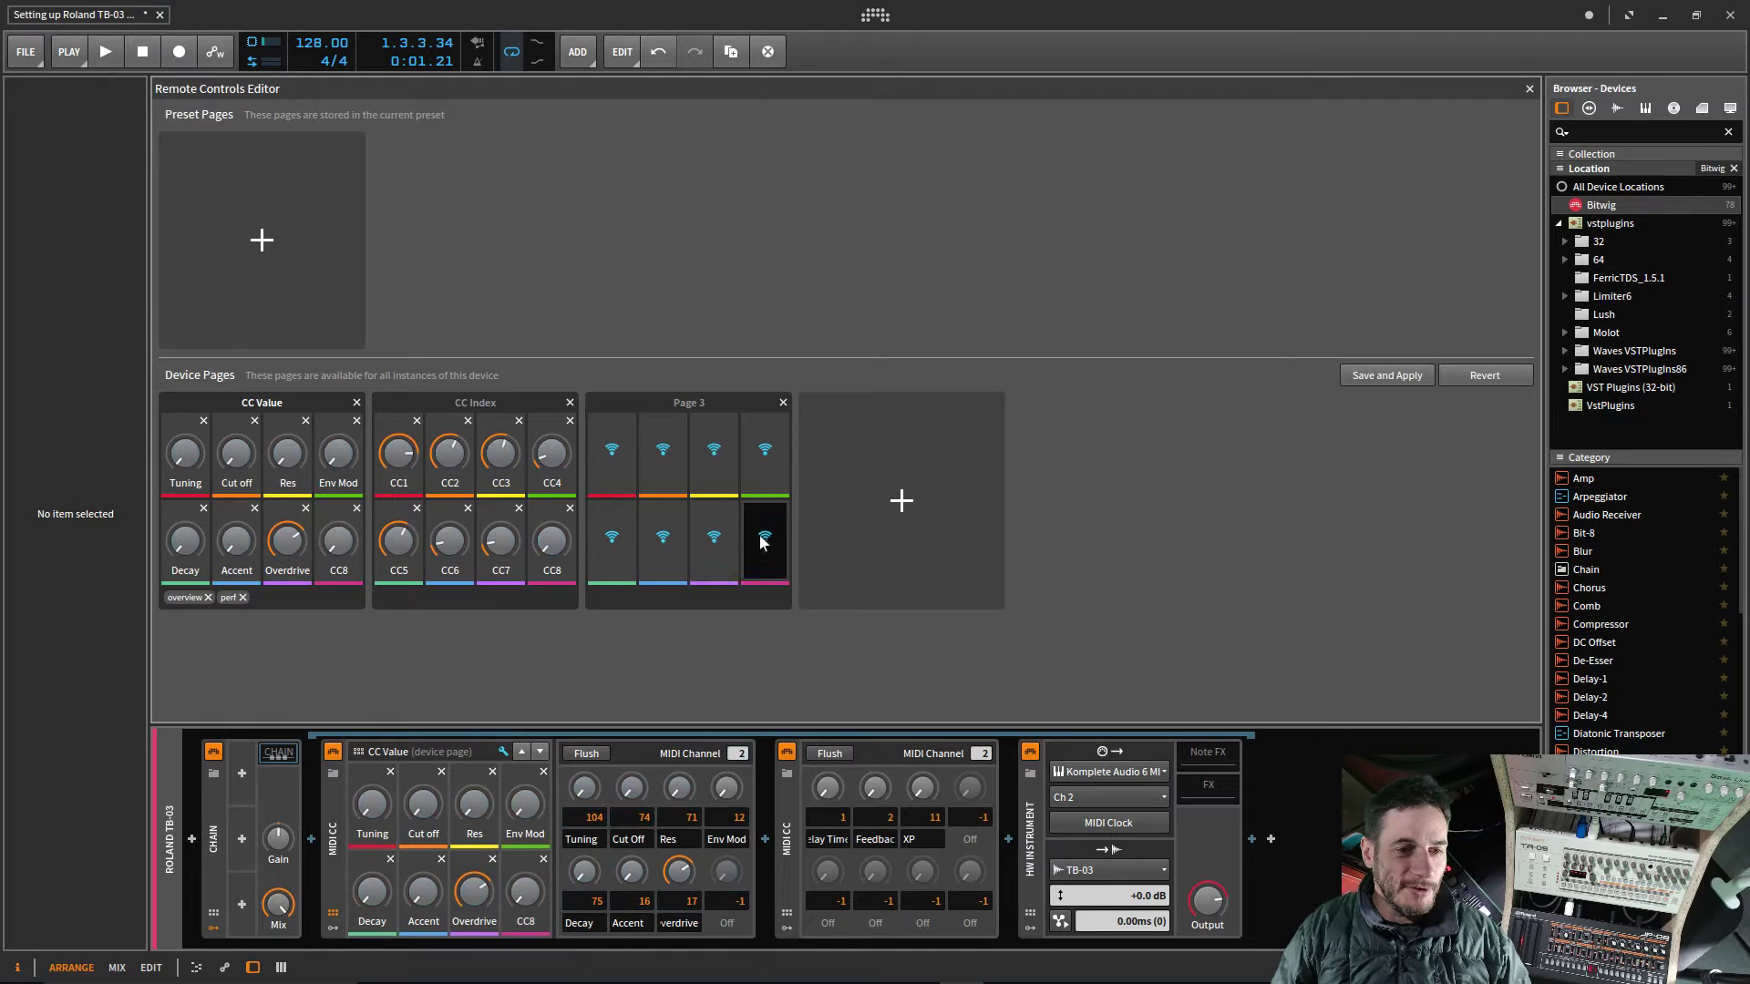
left_click(1388, 377)
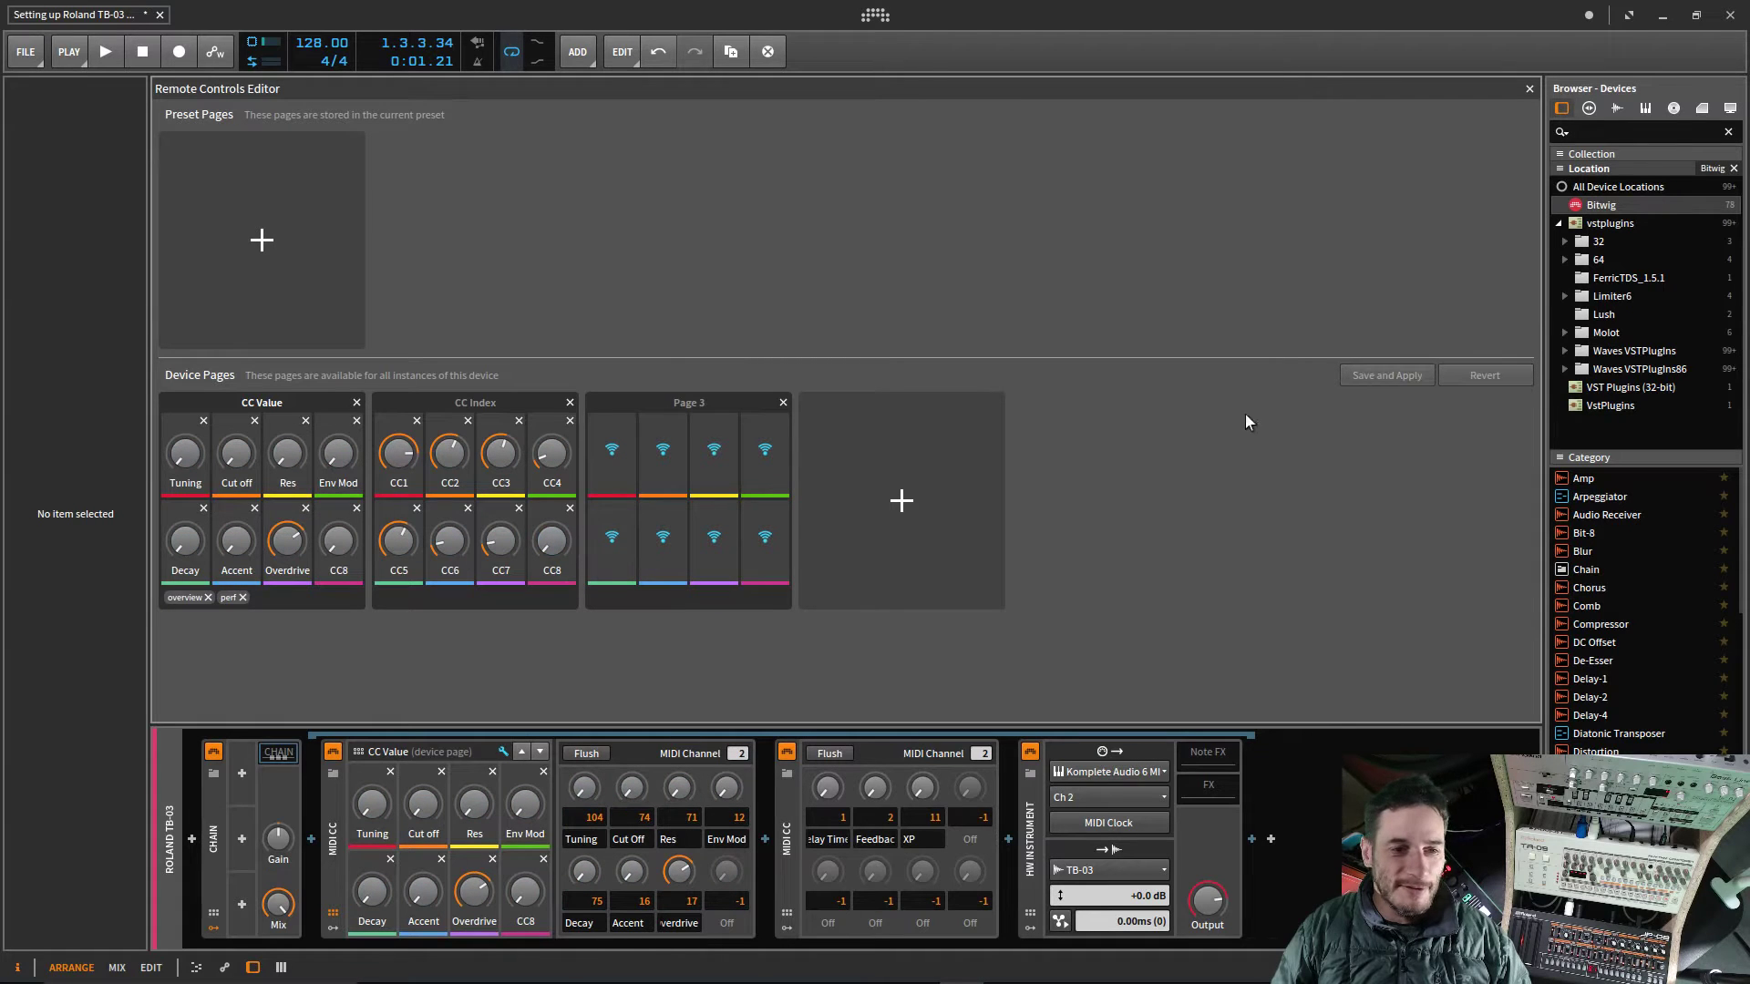
left_click(1530, 88)
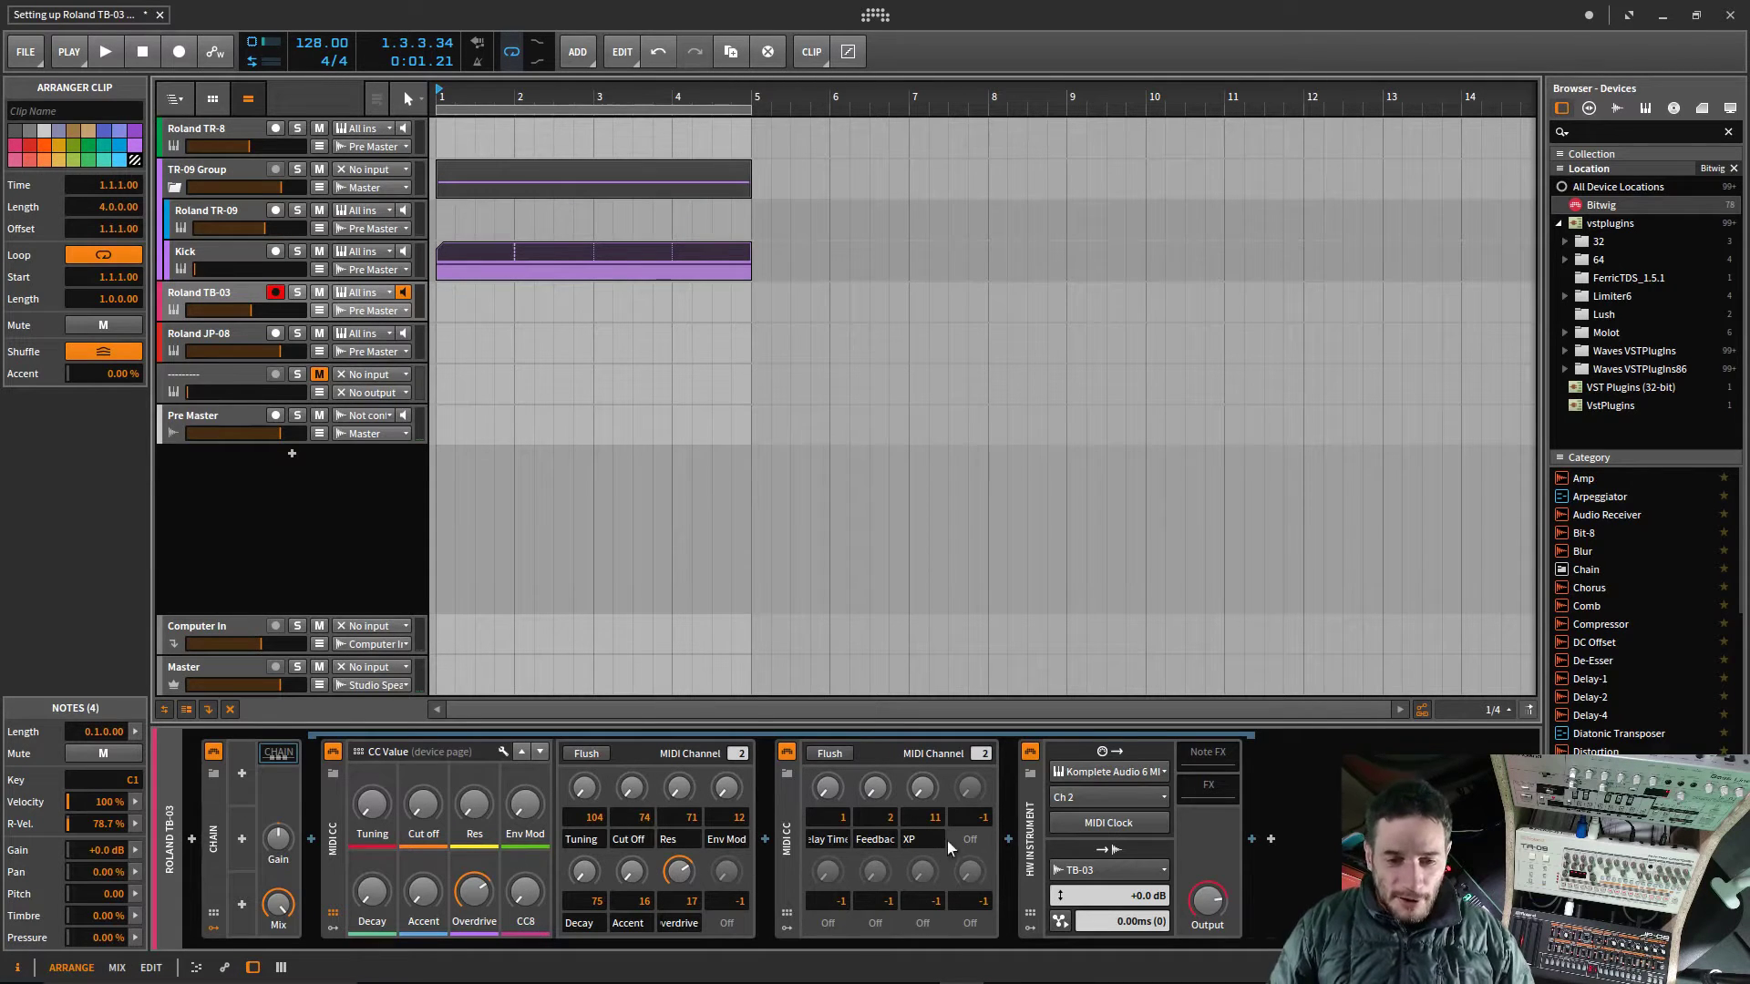
Step: Turn off the third CC slot of the second MIDI CC device by setting its CC number to -1
double_click(937, 817)
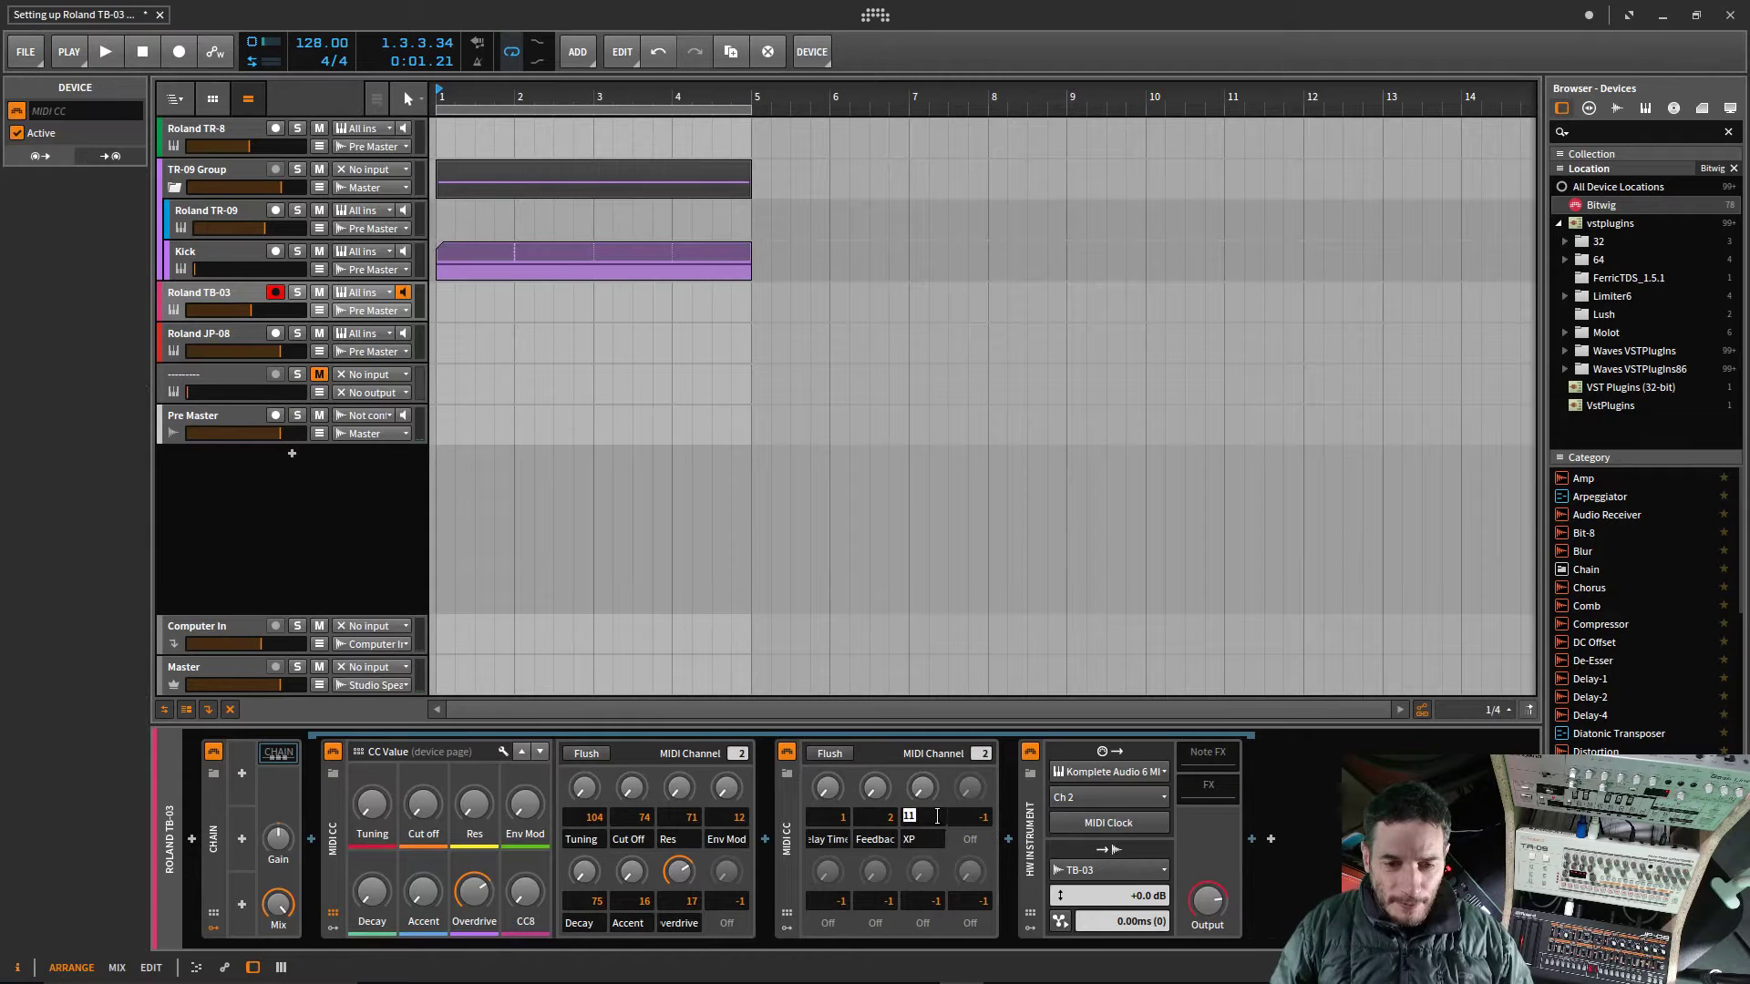
type("-1")
key("Return")
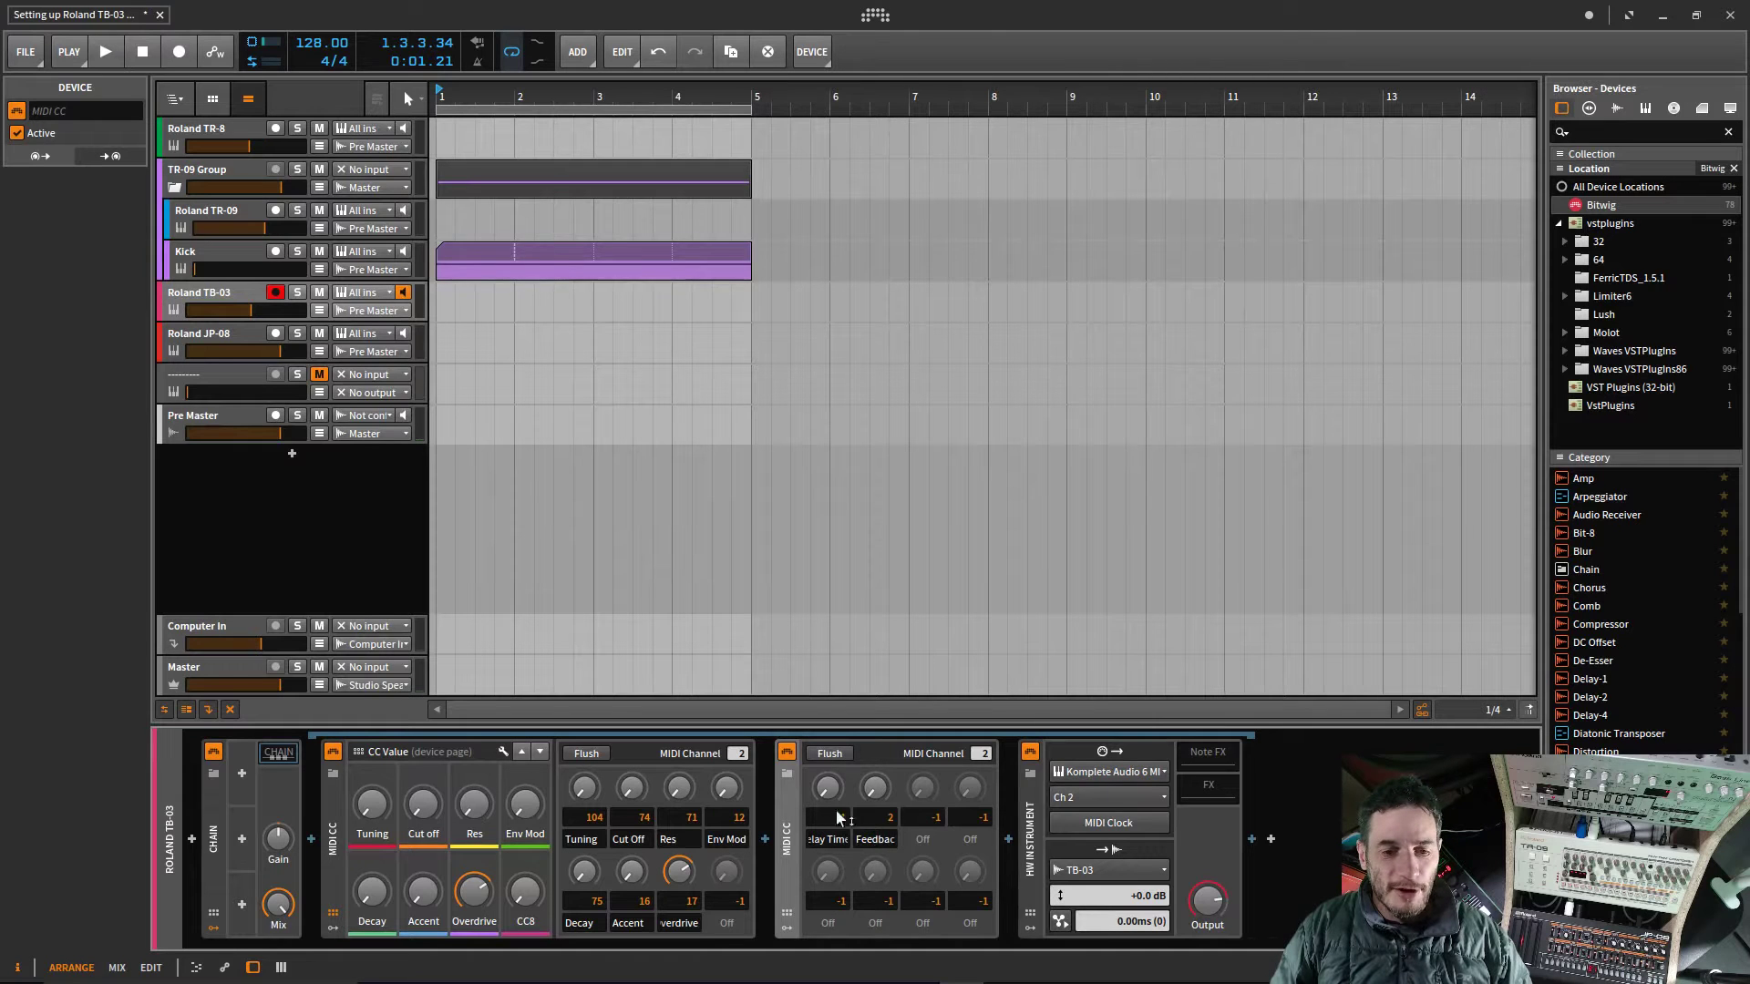
Step: Set the Delay Time slot to CC number 18 and the Feedback slot to CC number 19
left_click_drag(833, 817, 835, 789)
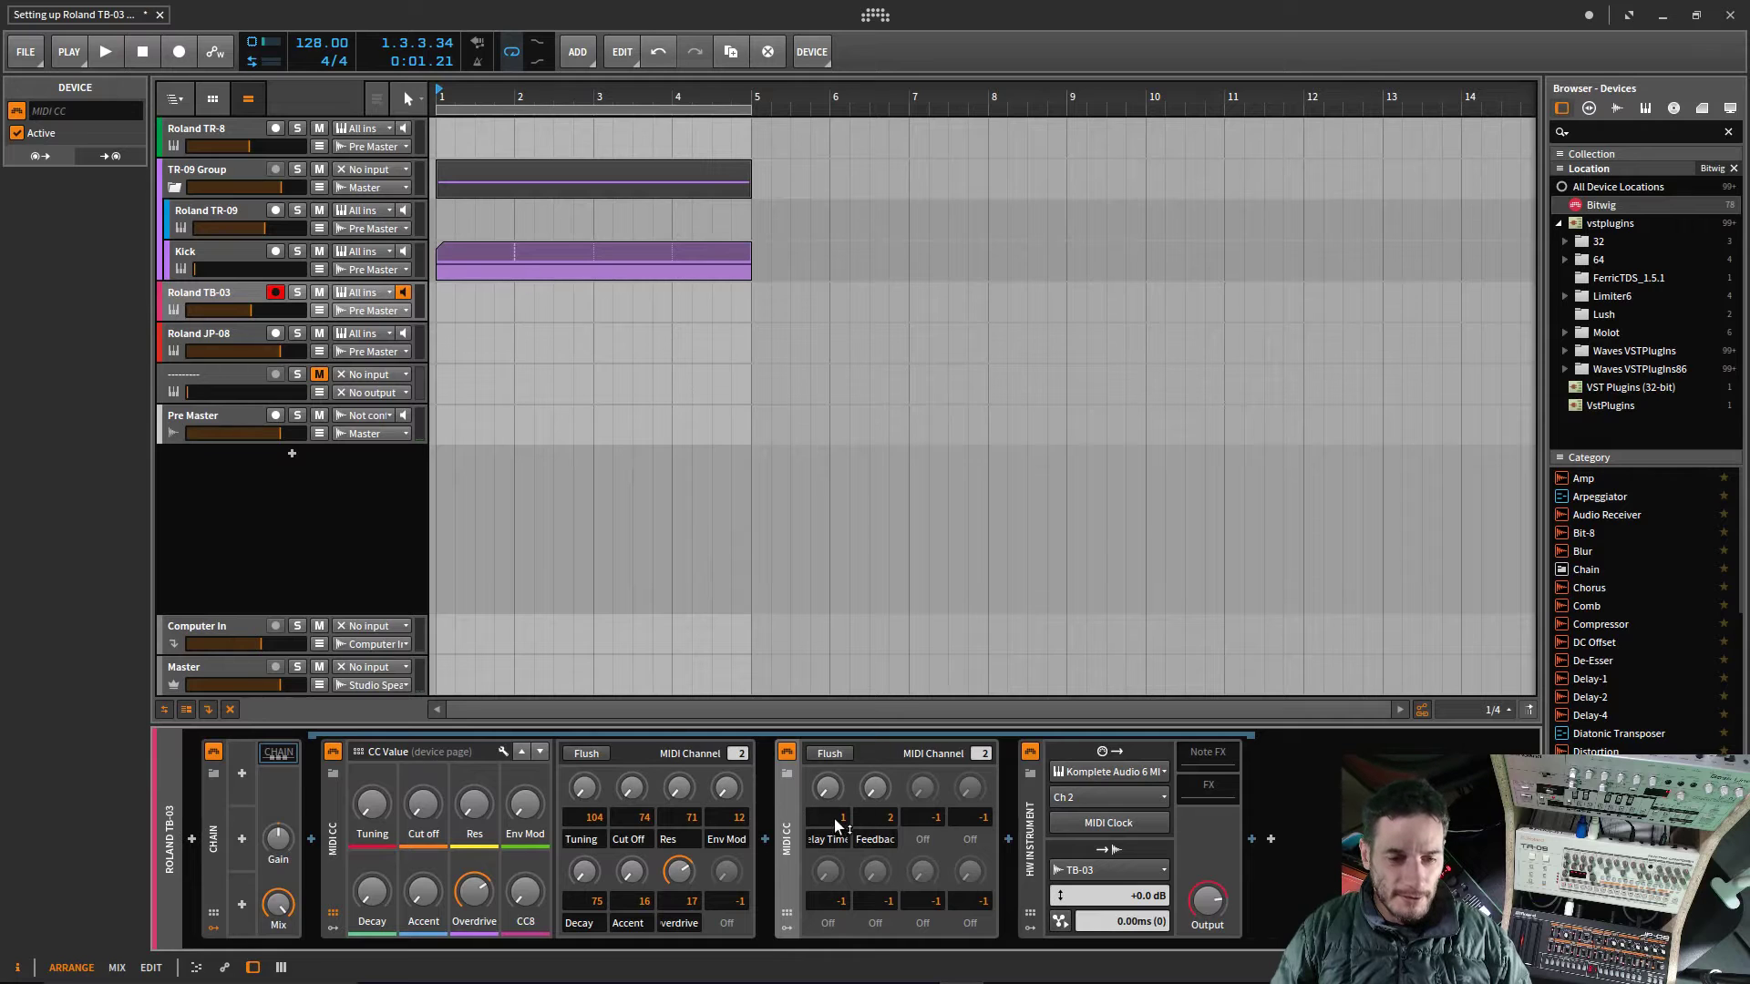
double_click(834, 818)
type("18")
key("Return")
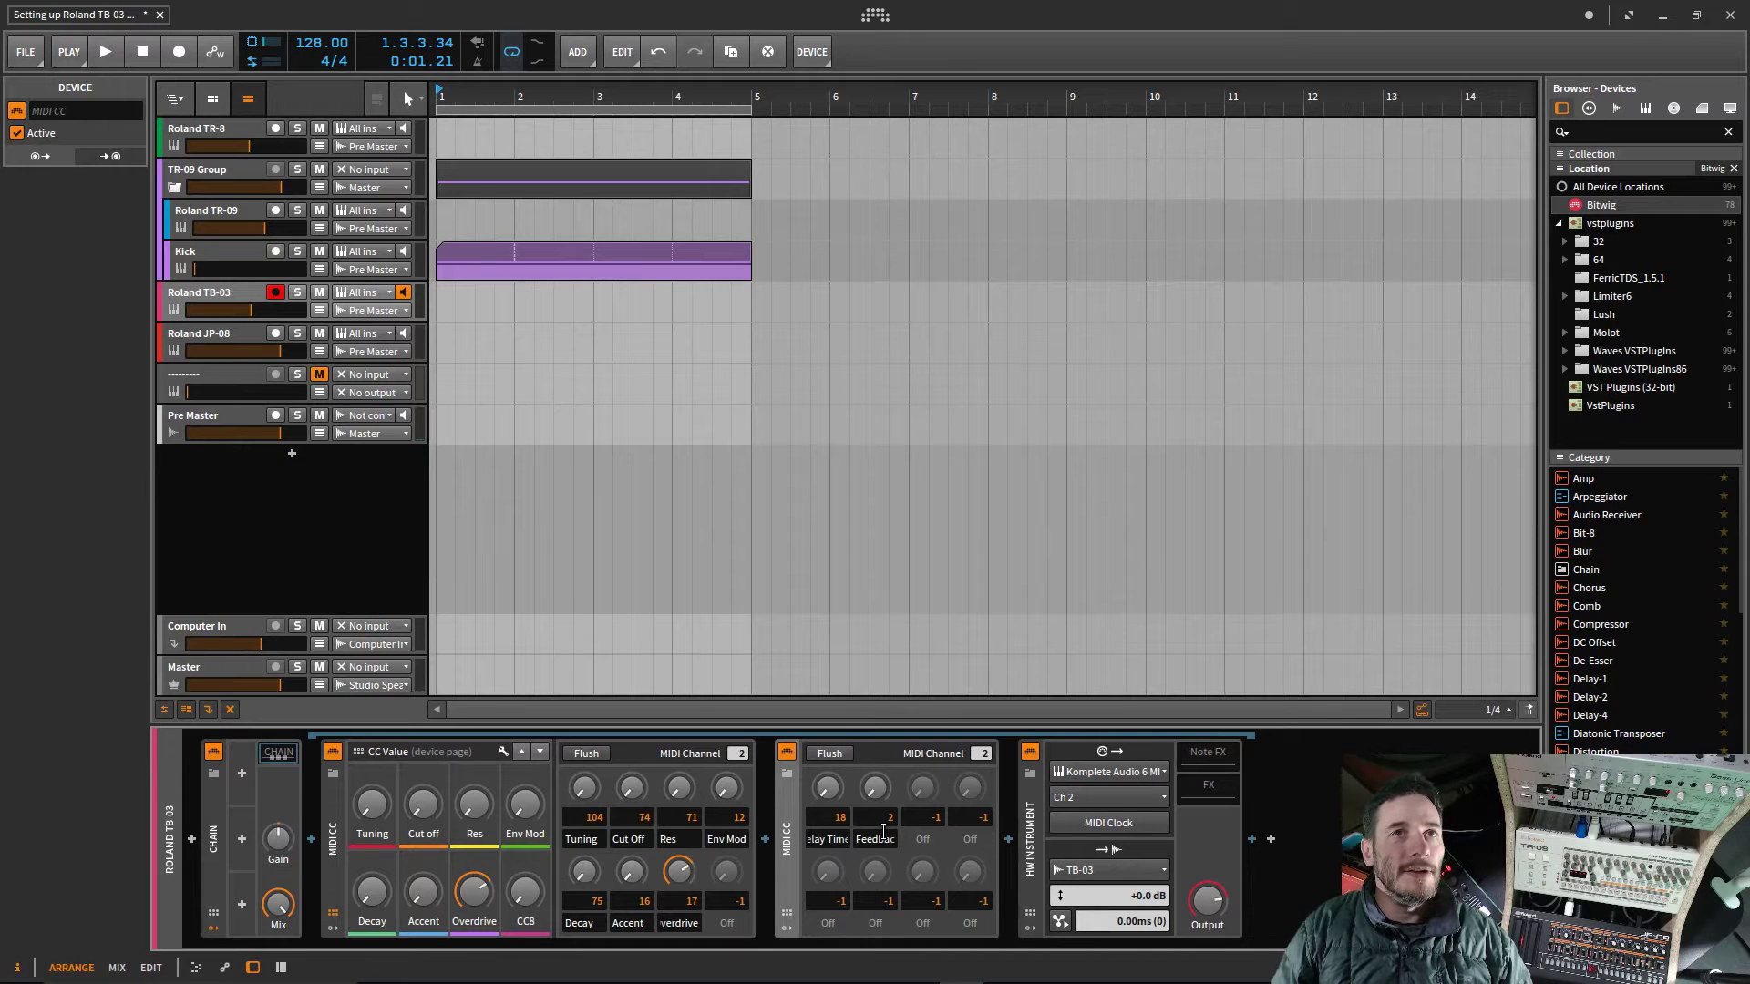
double_click(886, 828)
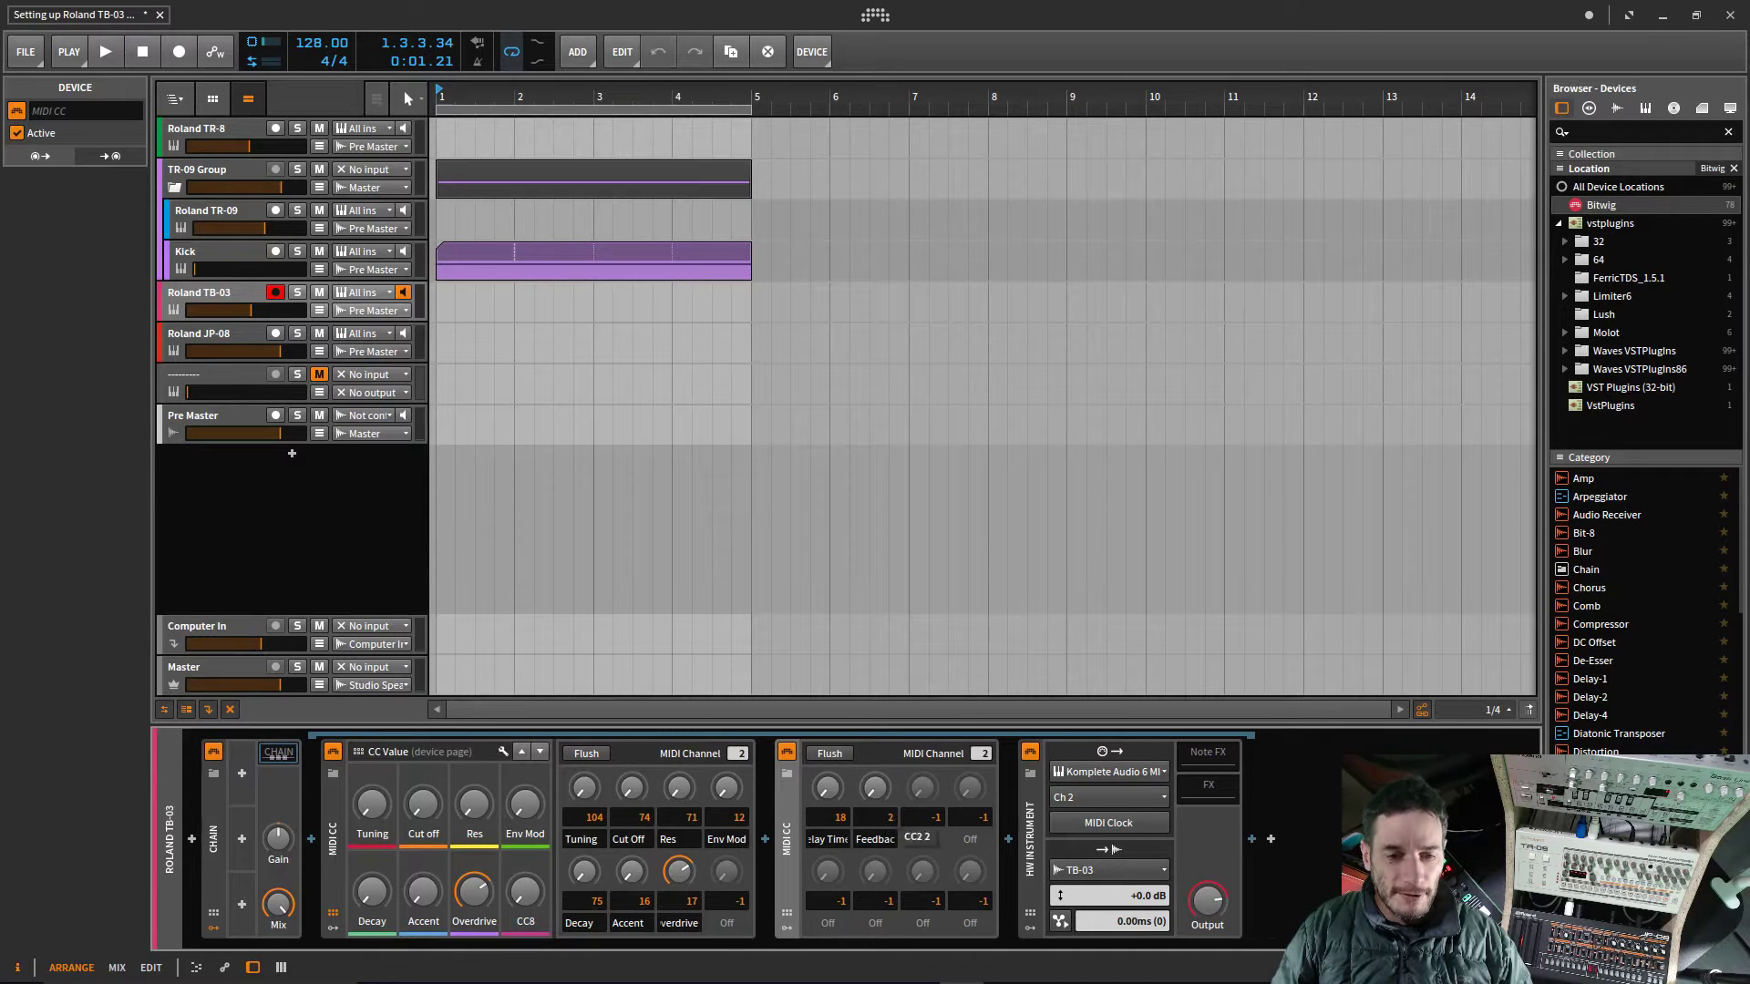
type("19")
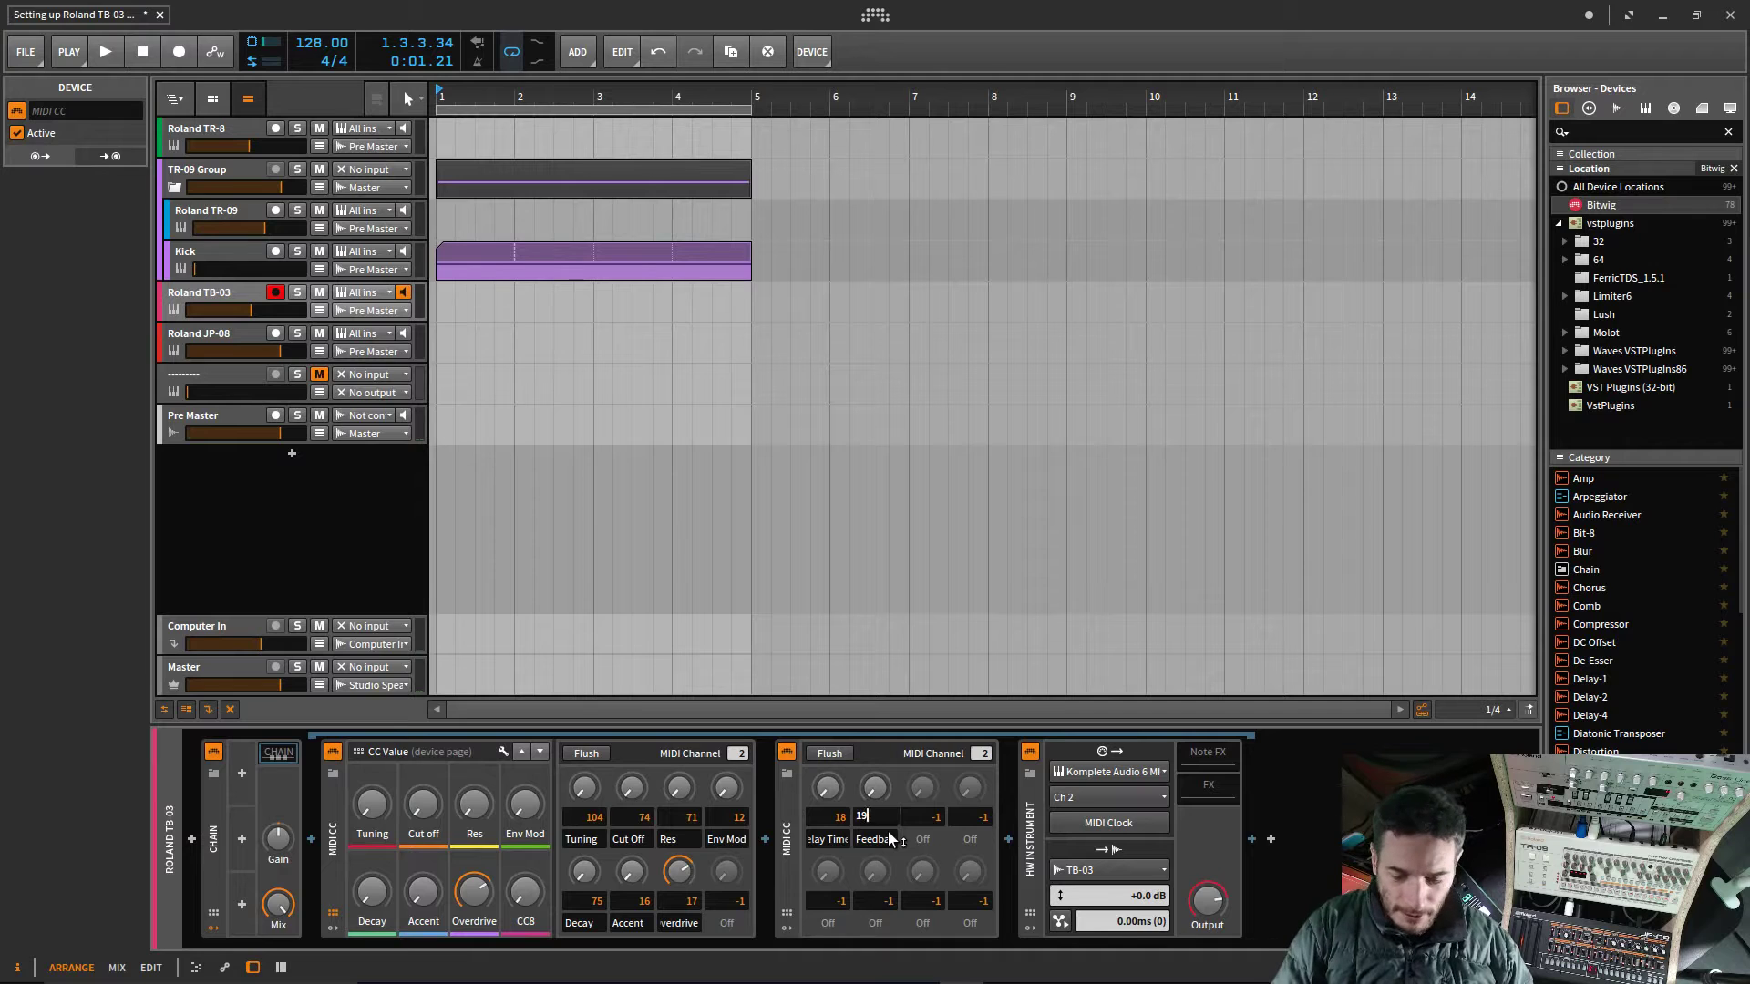
key("Return")
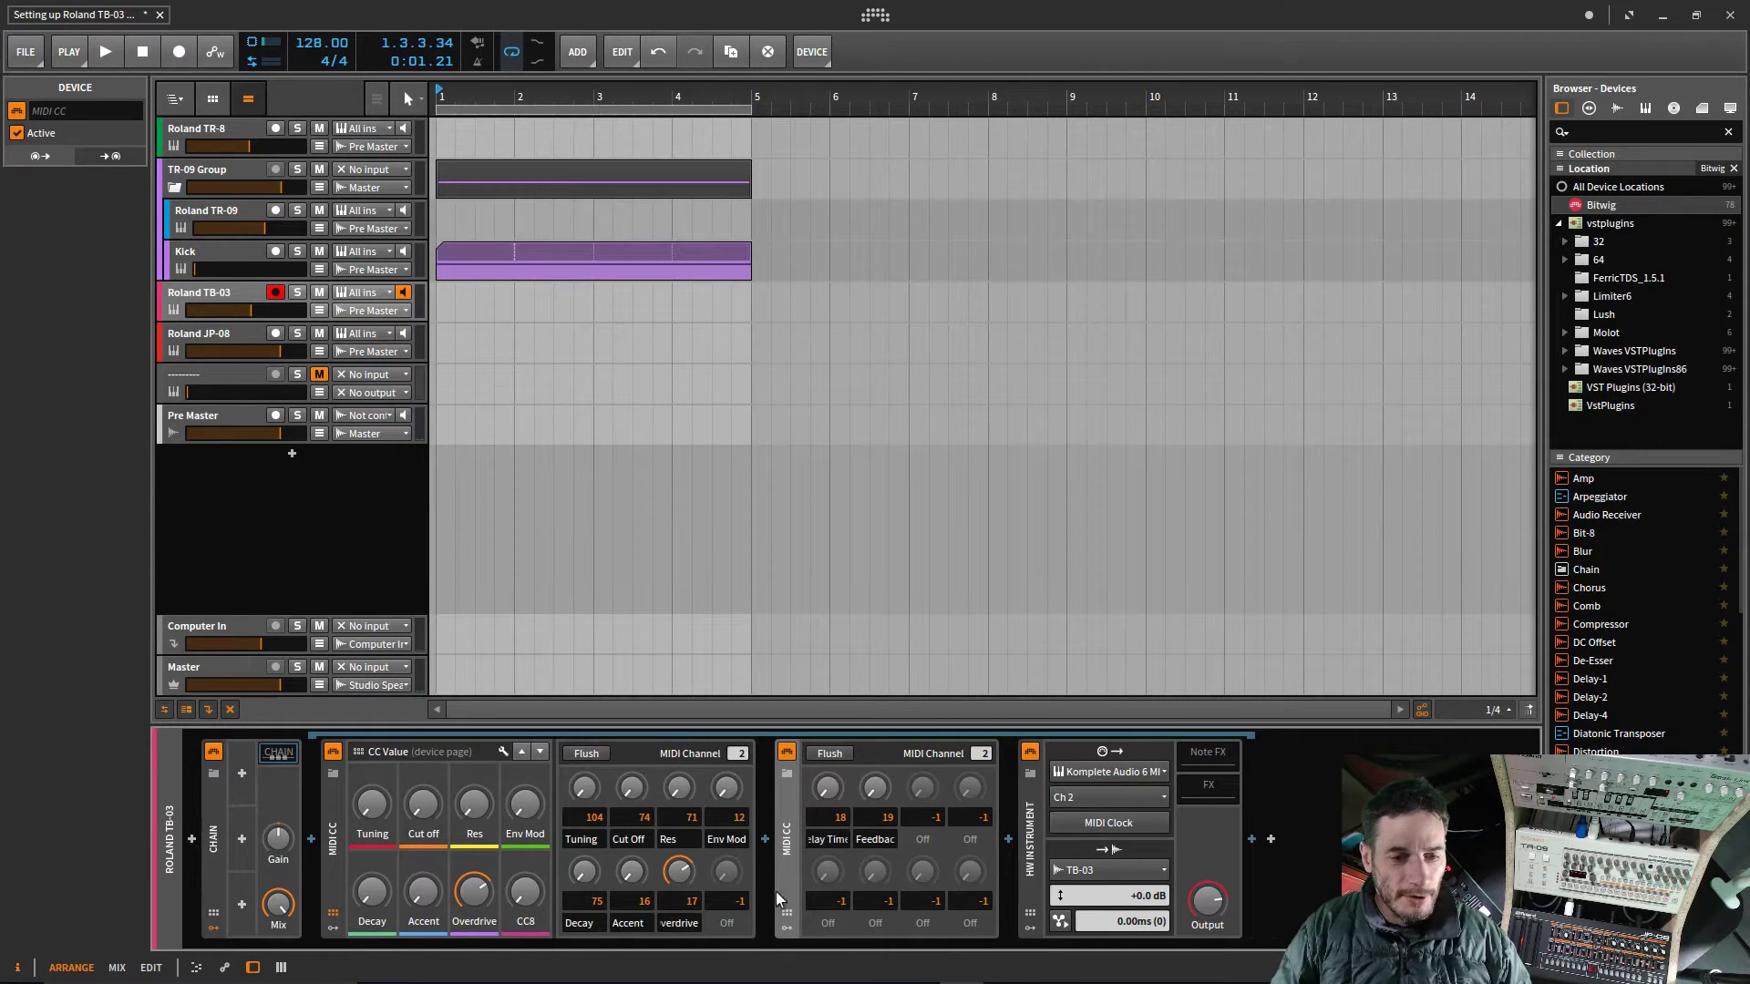
Step: Show the second MIDI CC device's remote controls and look through its CC Value, CC Index and Page 3 pages
left_click(790, 924)
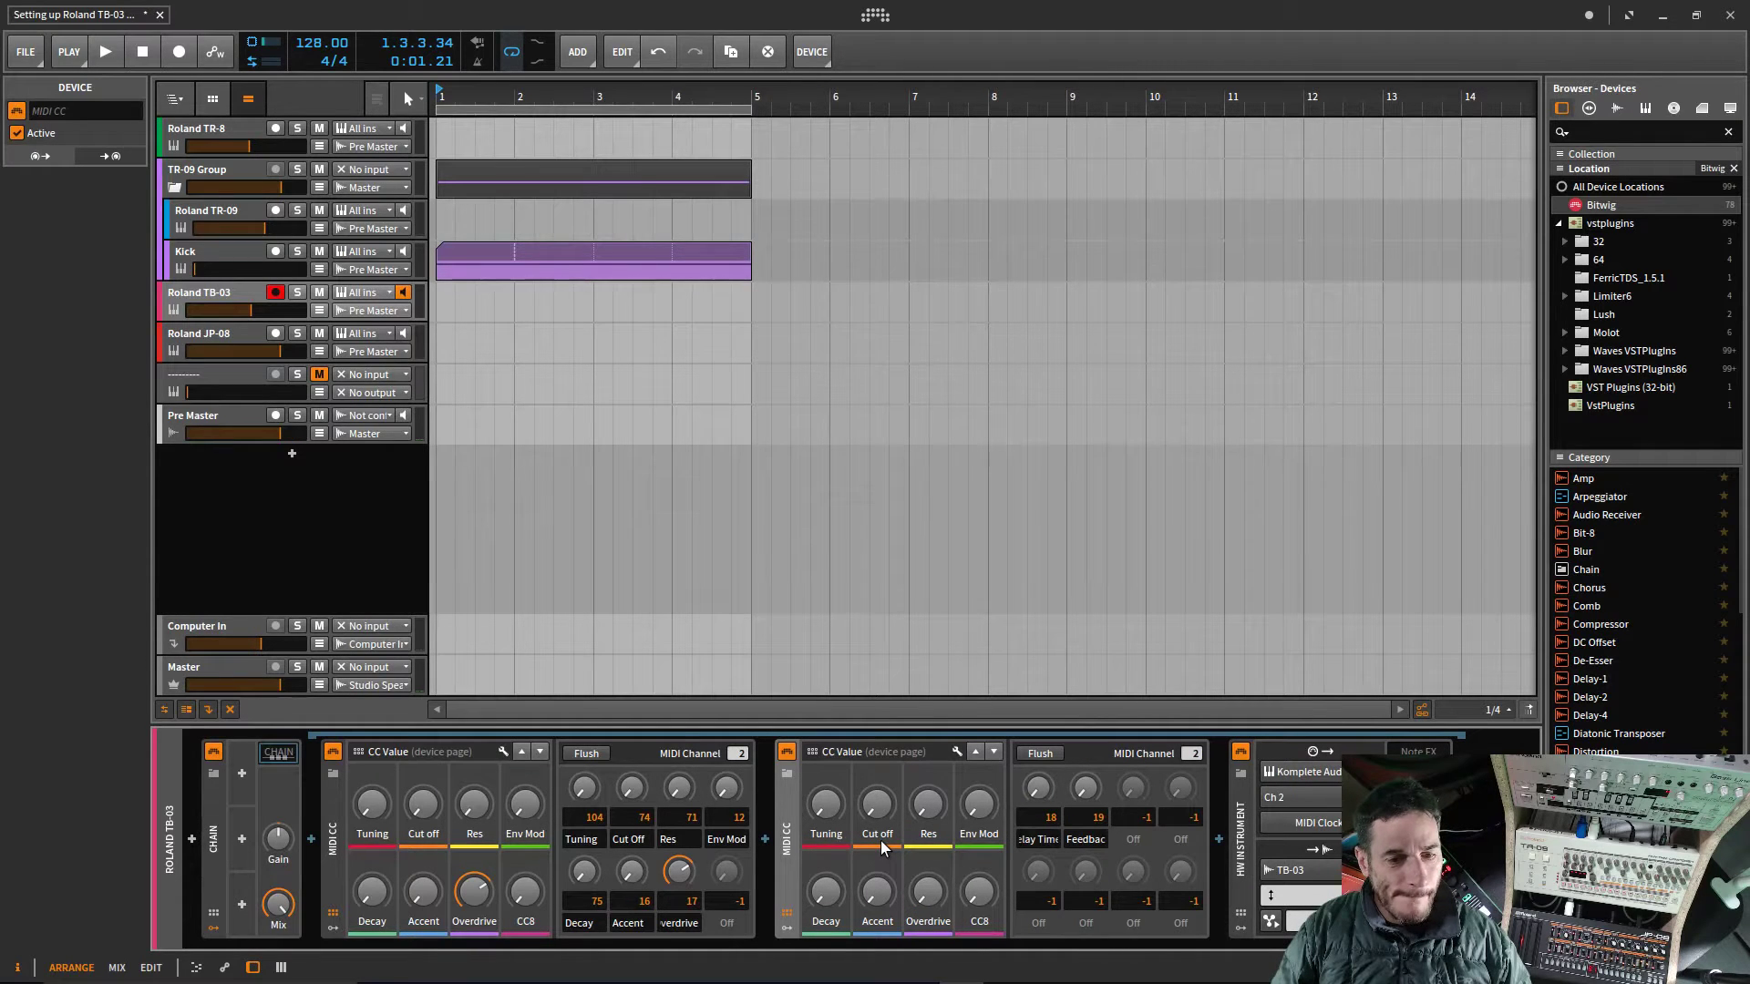
left_click(994, 752)
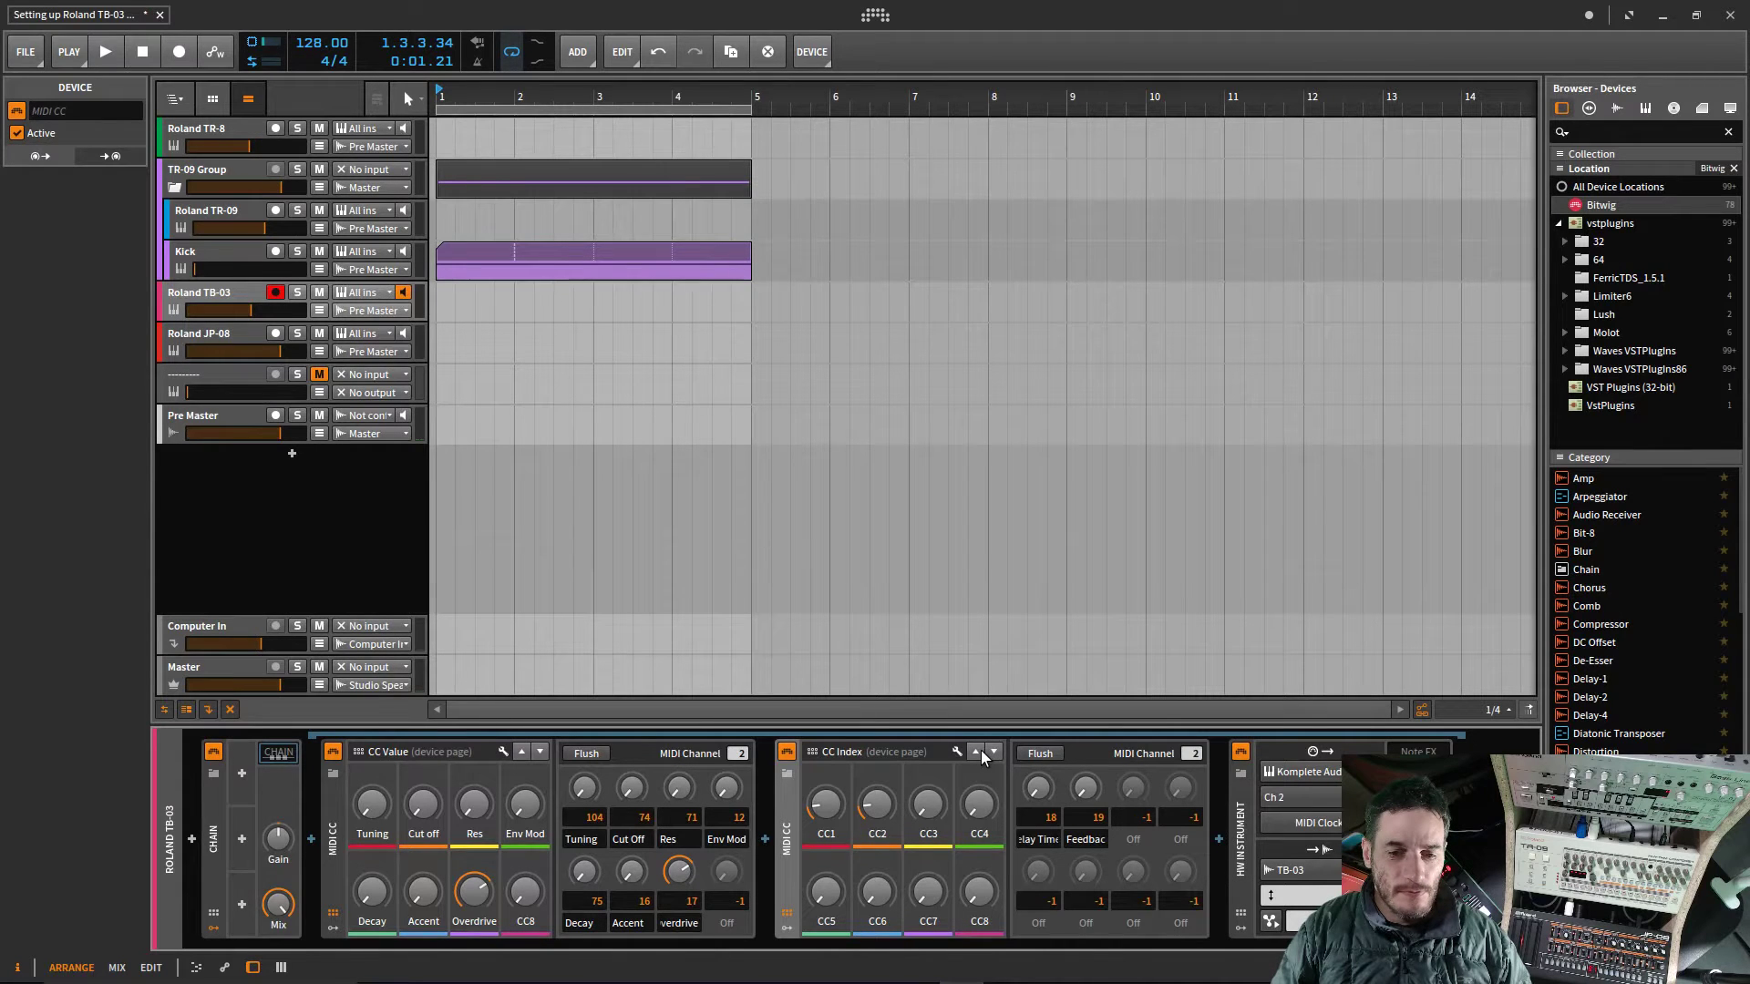
left_click(977, 751)
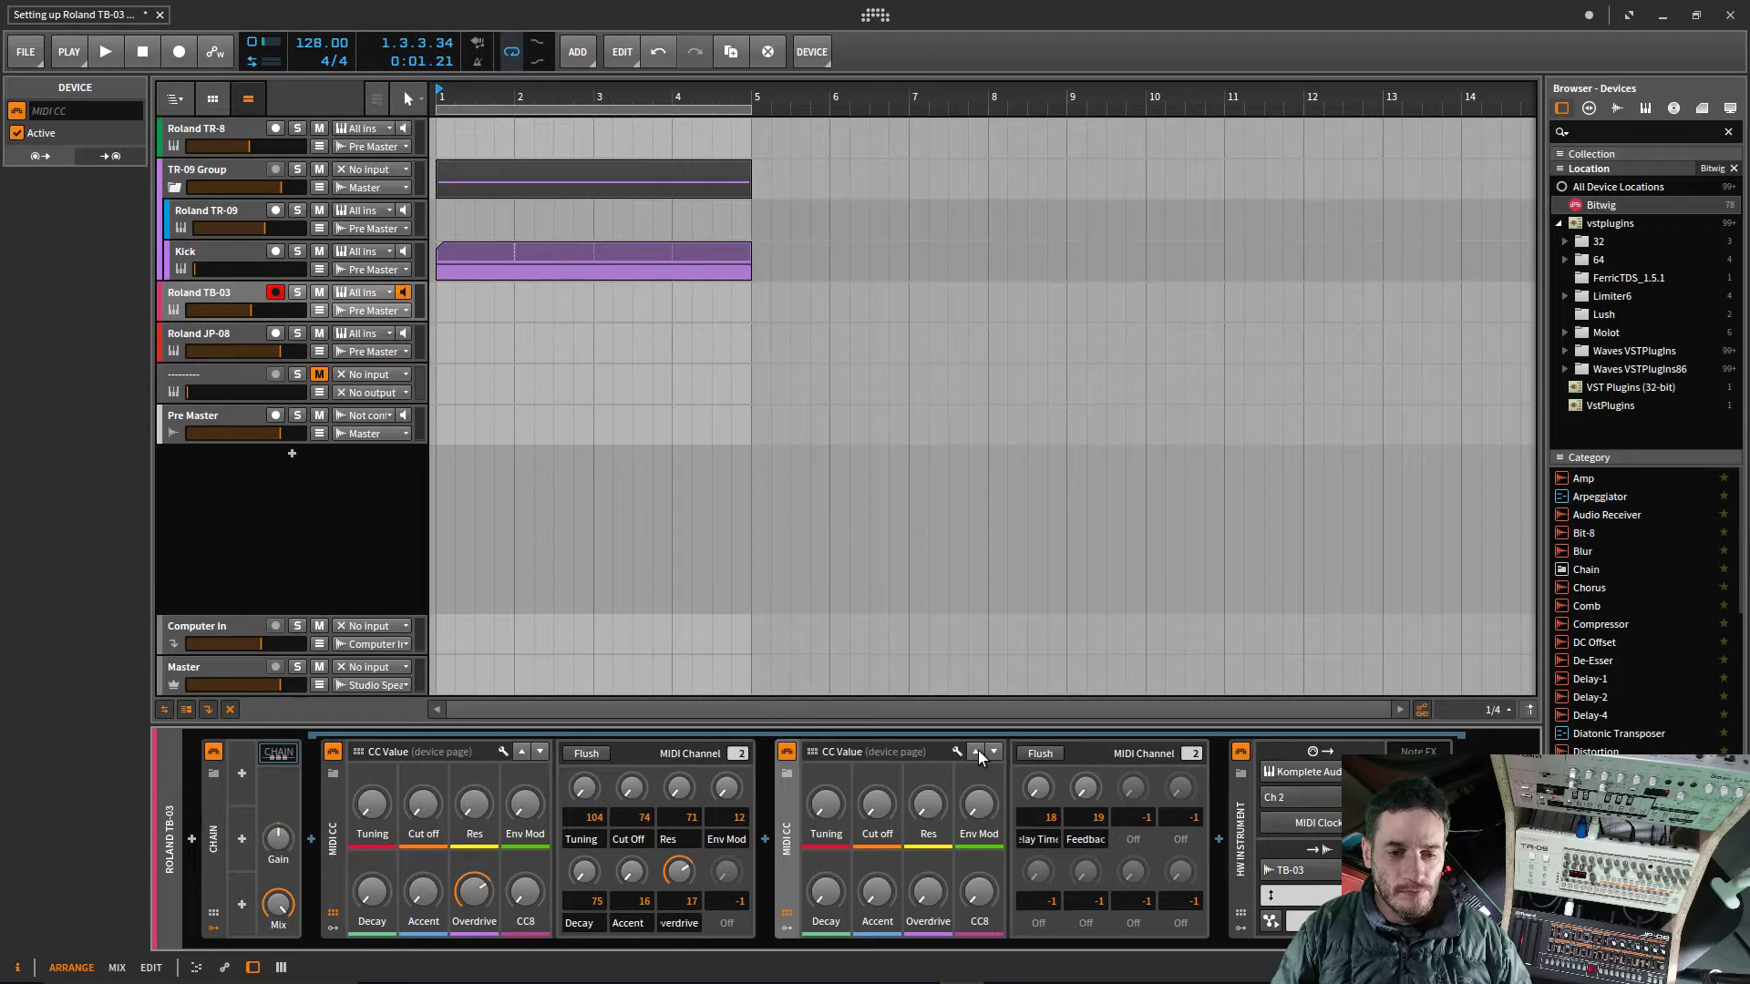
left_click(993, 752)
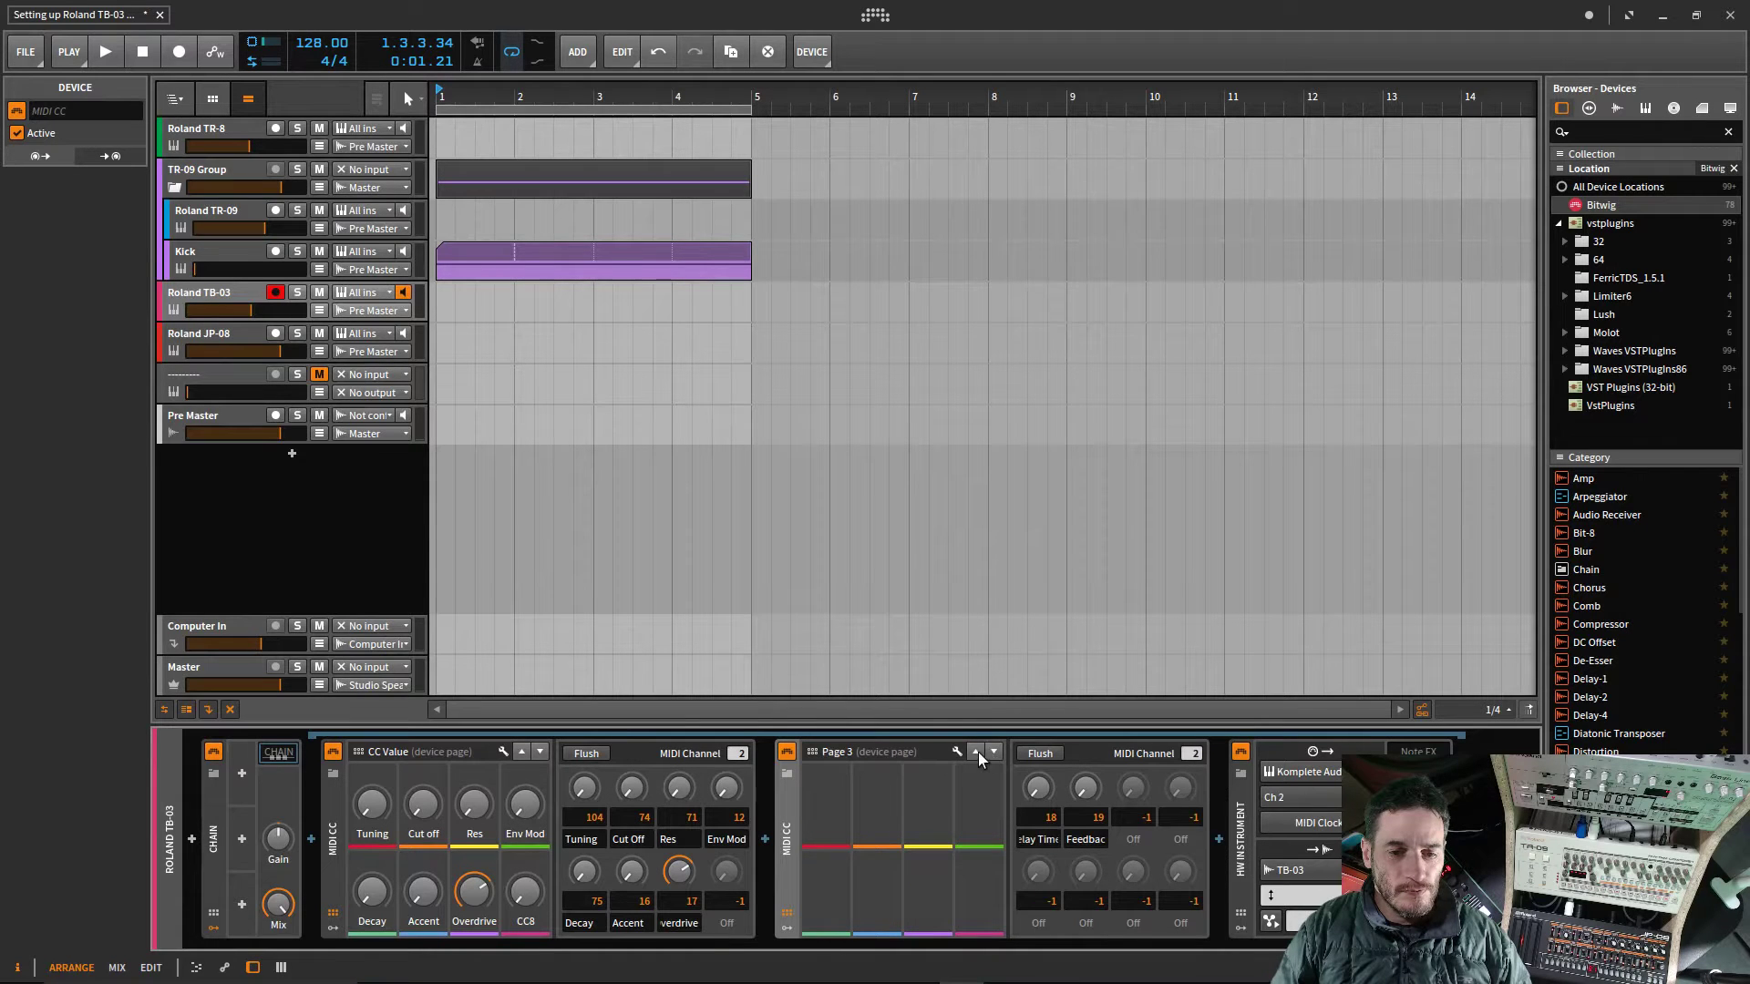
left_click(977, 751)
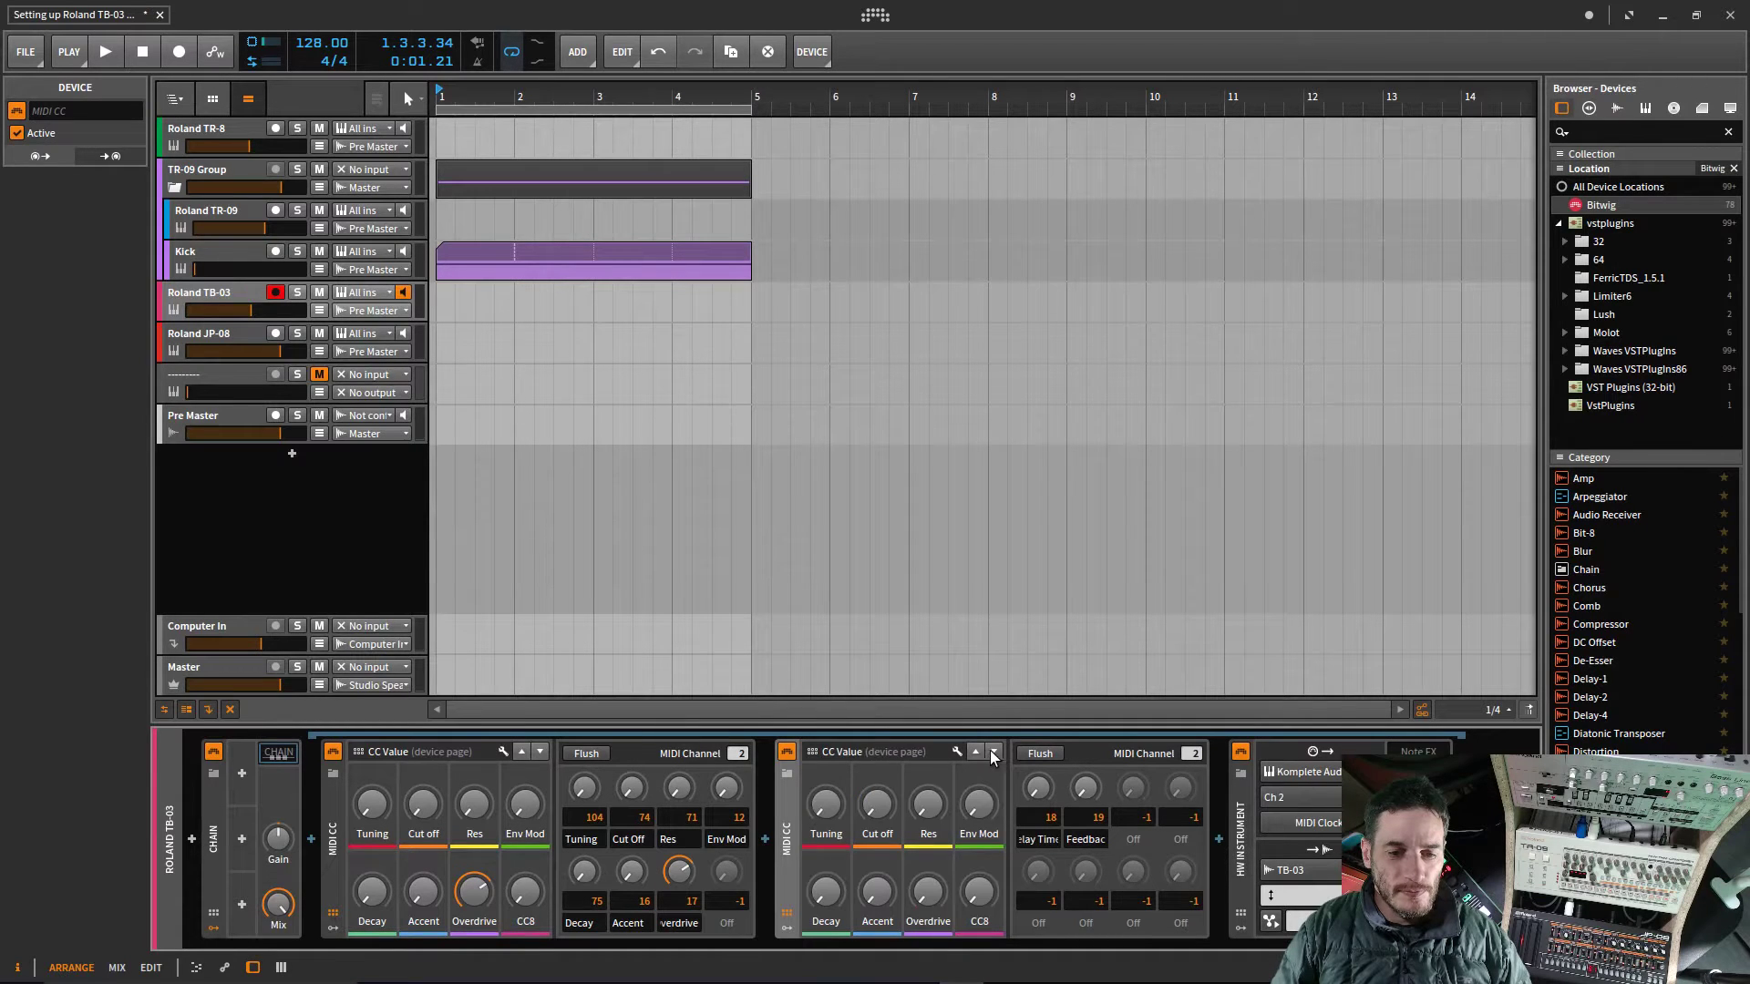
left_click(991, 751)
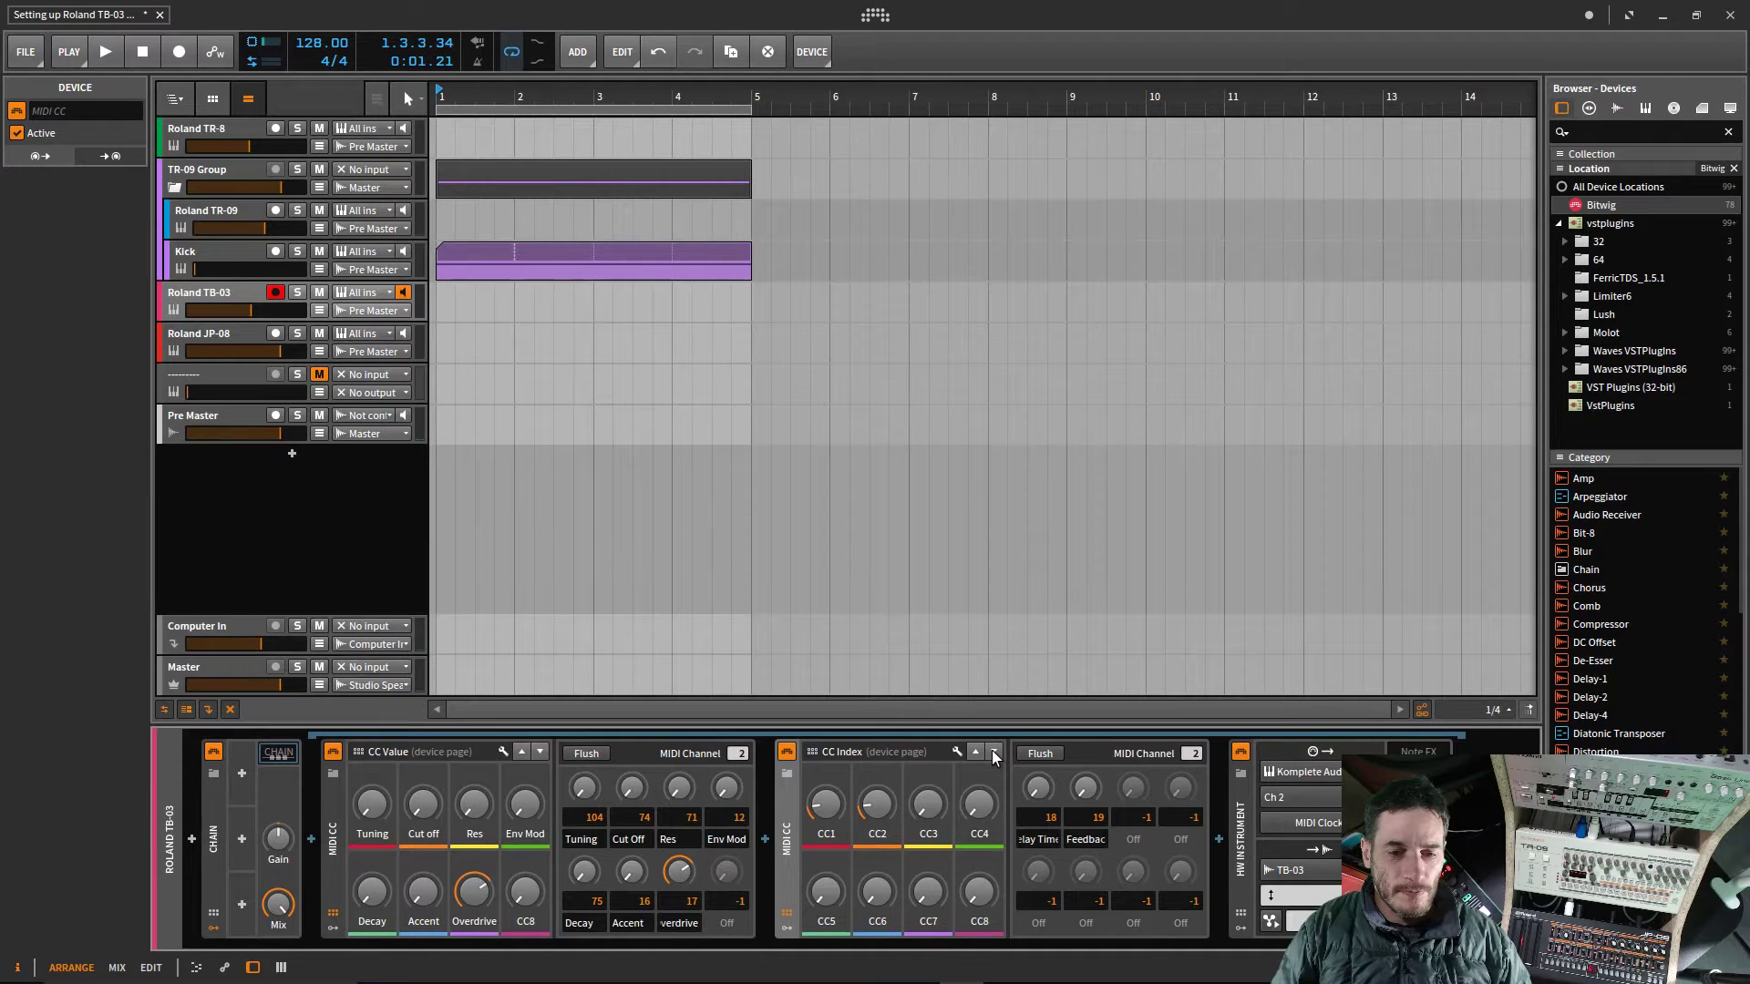
left_click_drag(835, 803, 837, 804)
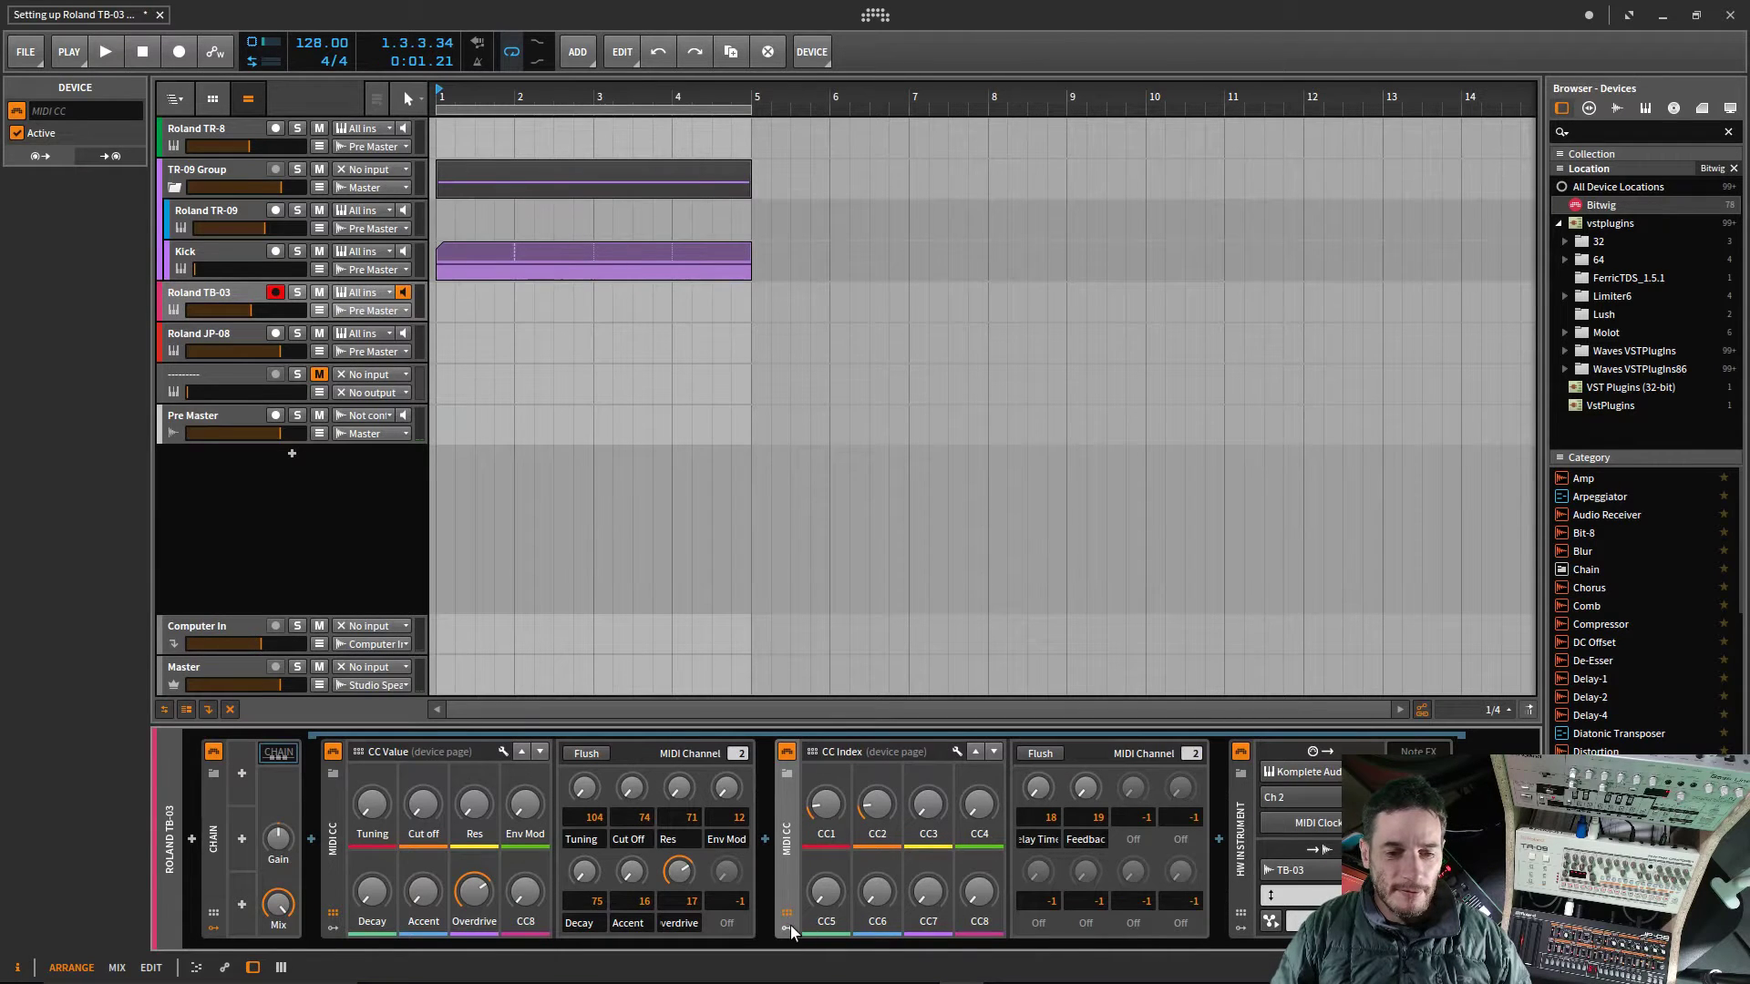
left_click(973, 752)
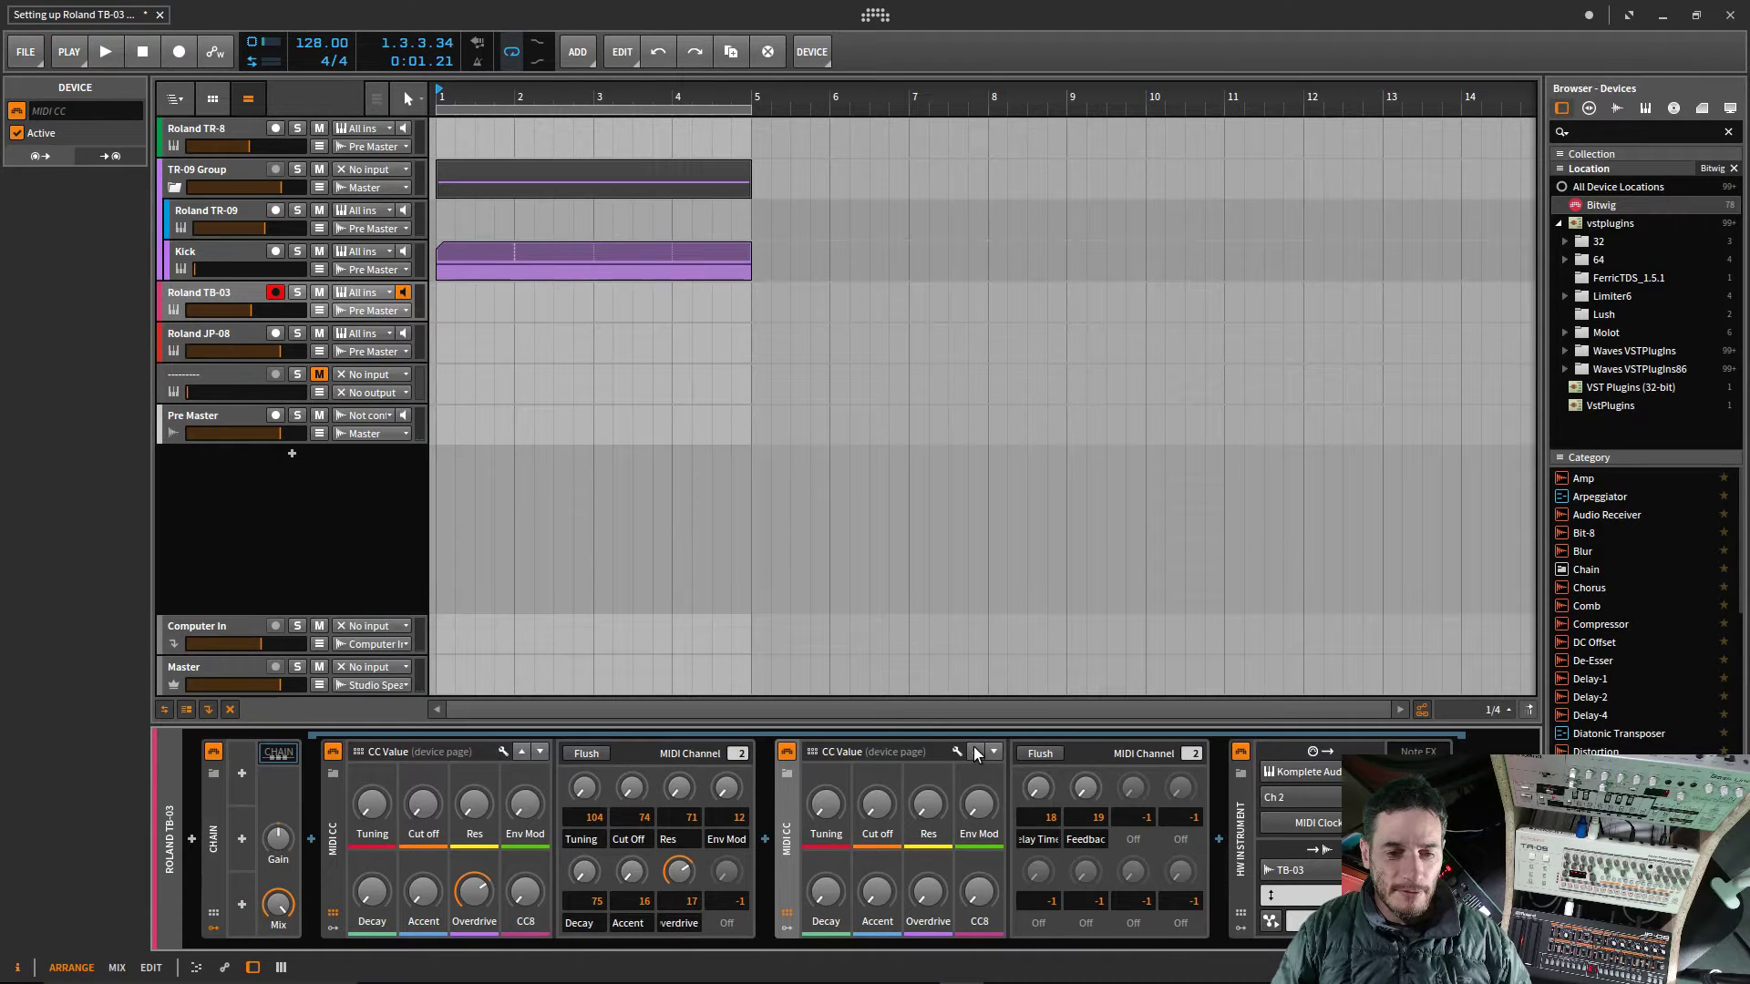
left_click(996, 752)
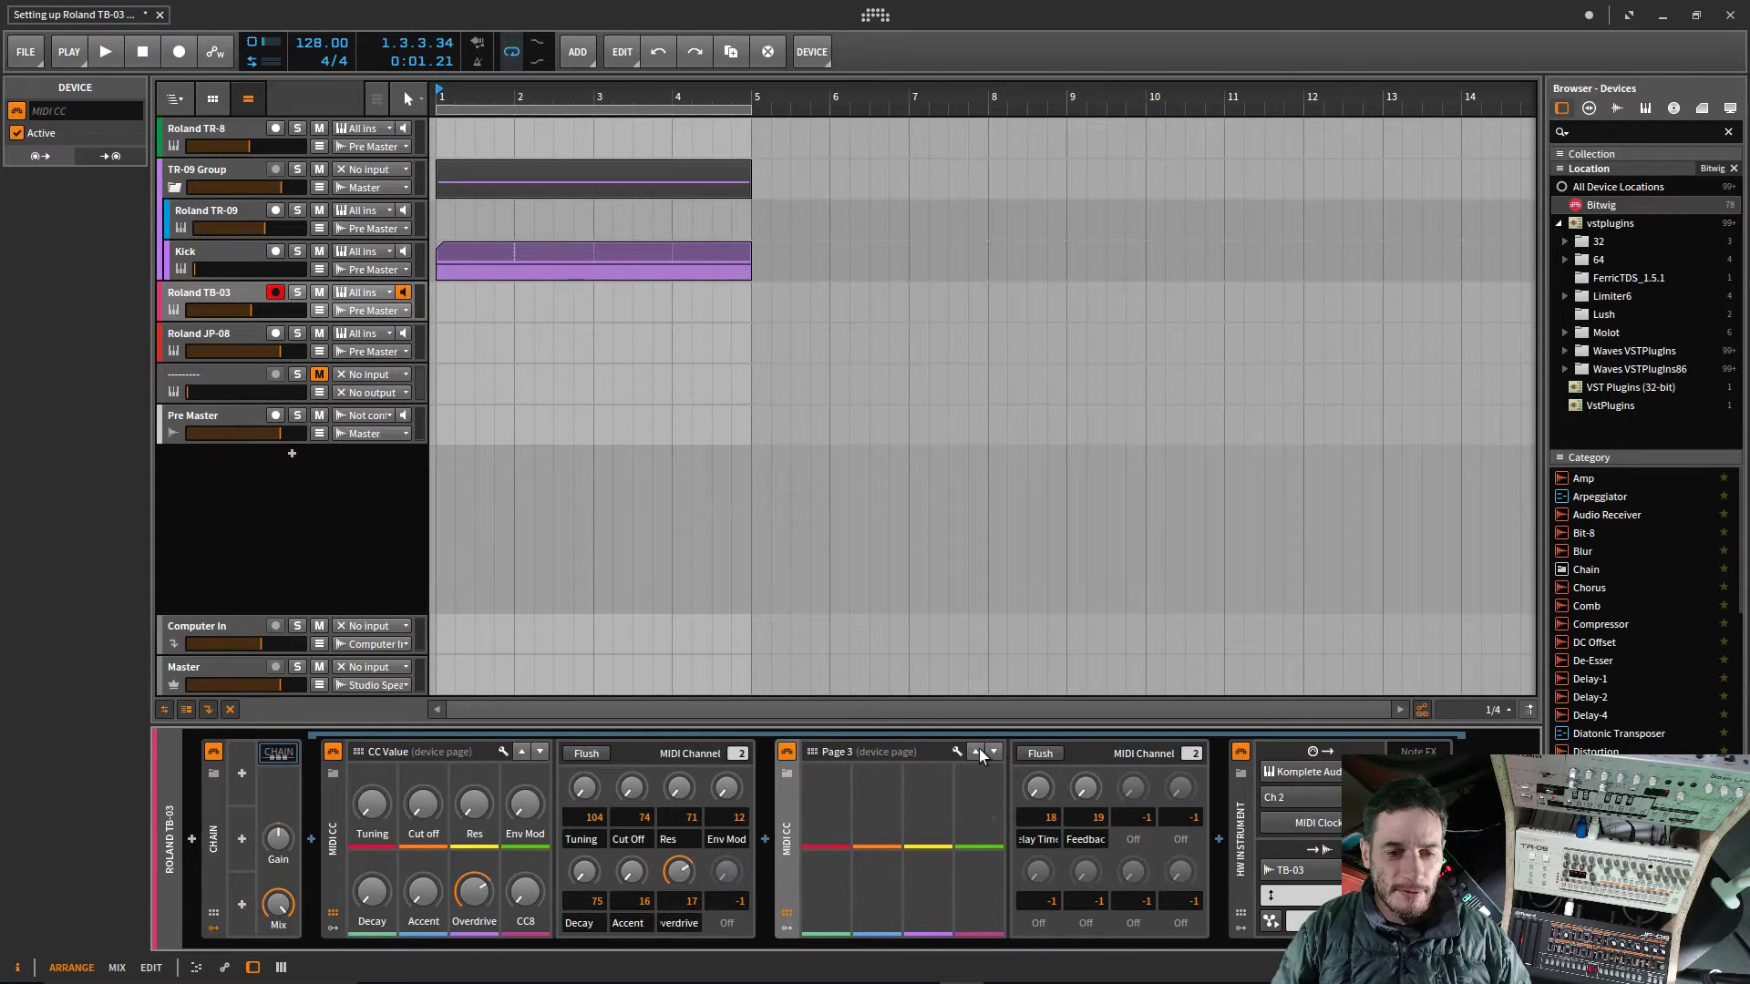
left_click(979, 752)
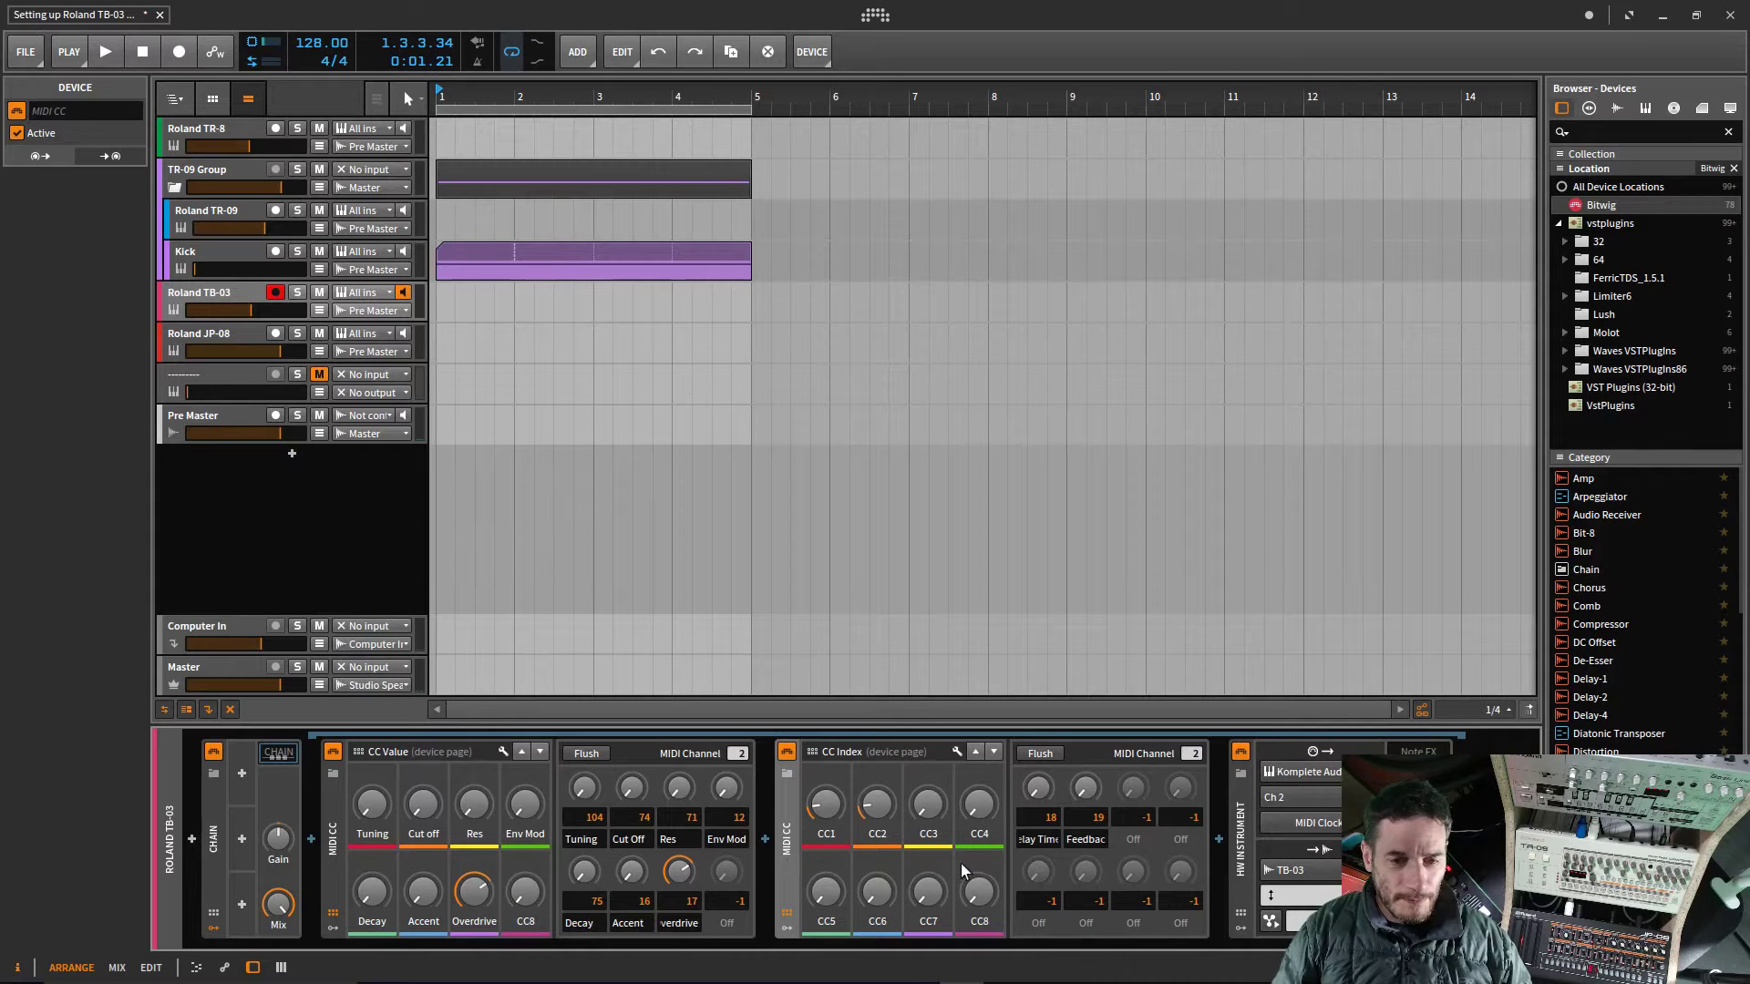
Step: Review the second MIDI CC device's pages in the Remote Controls Editor and close the editor
left_click(957, 752)
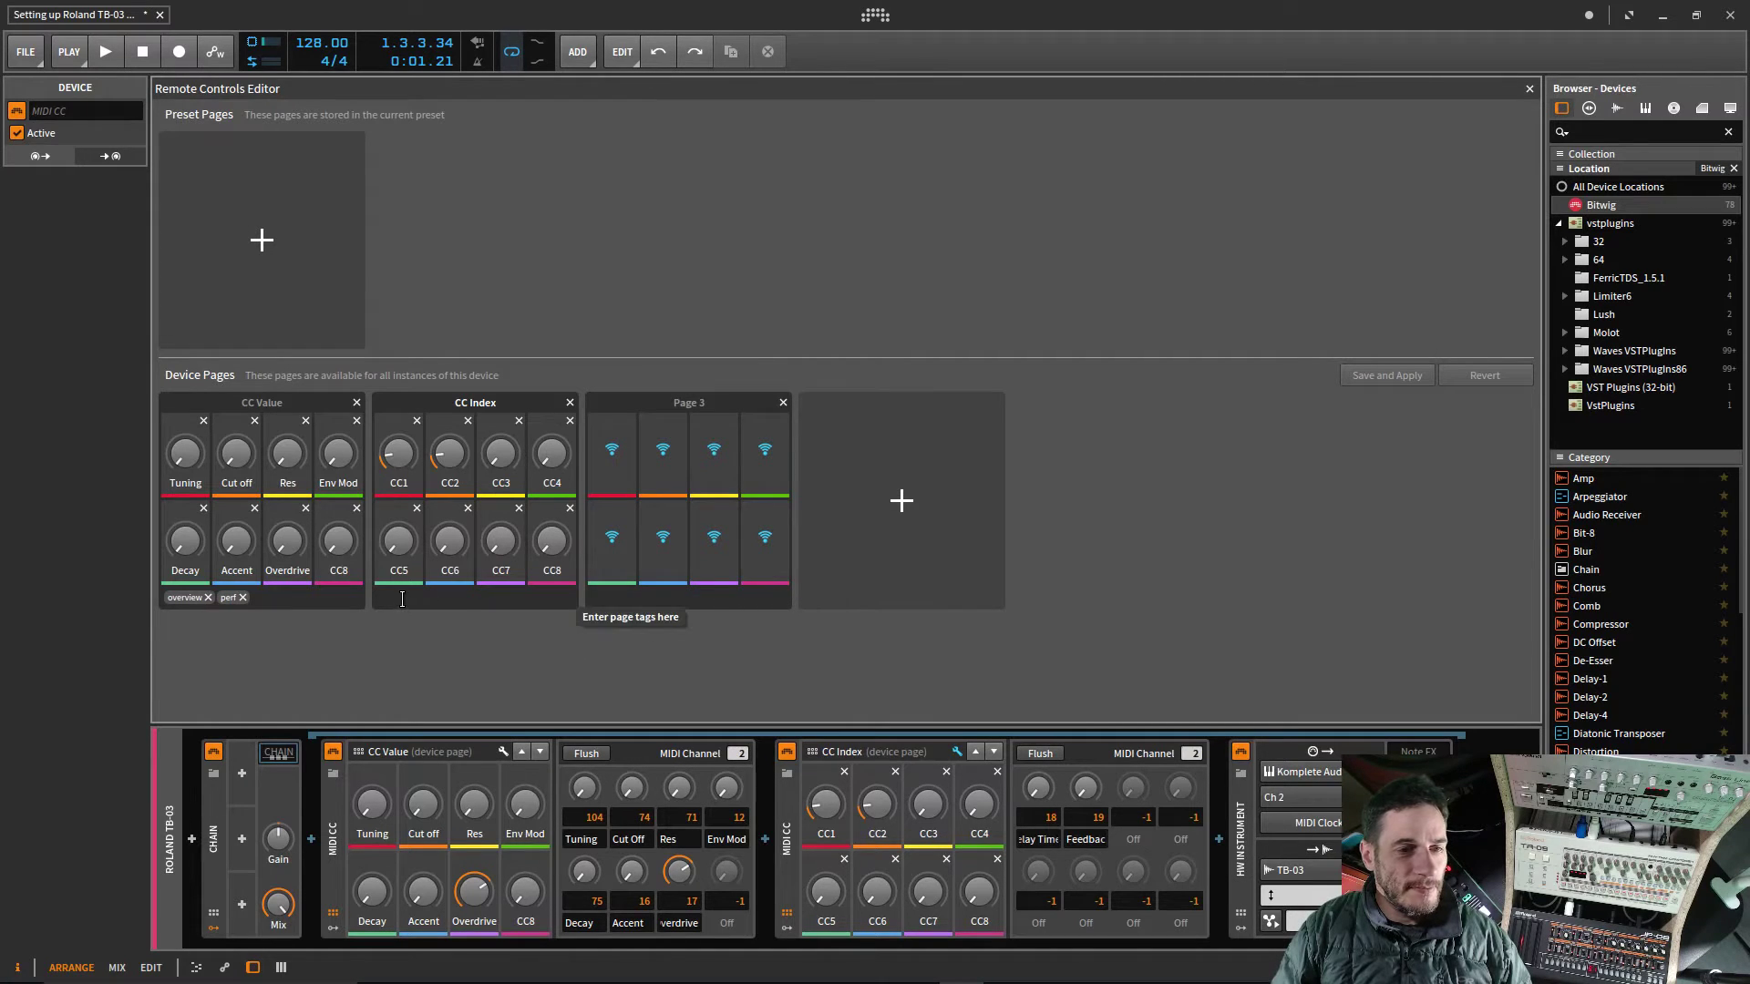
left_click(785, 789)
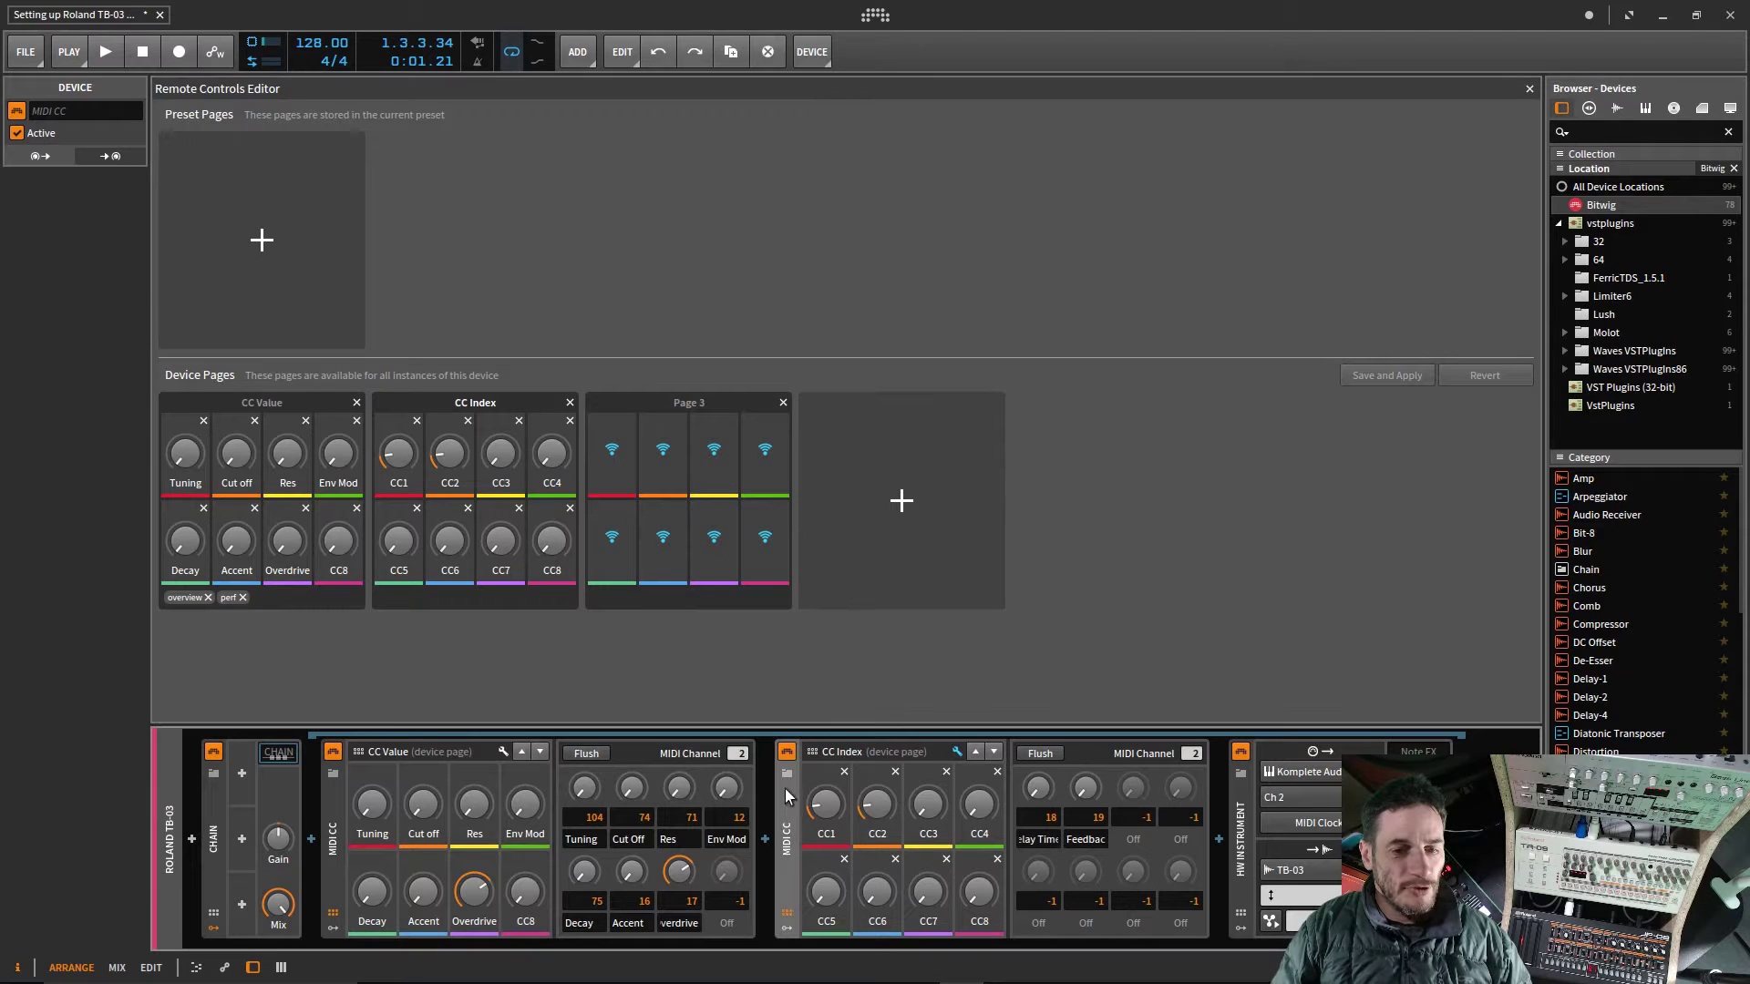
left_click(1529, 89)
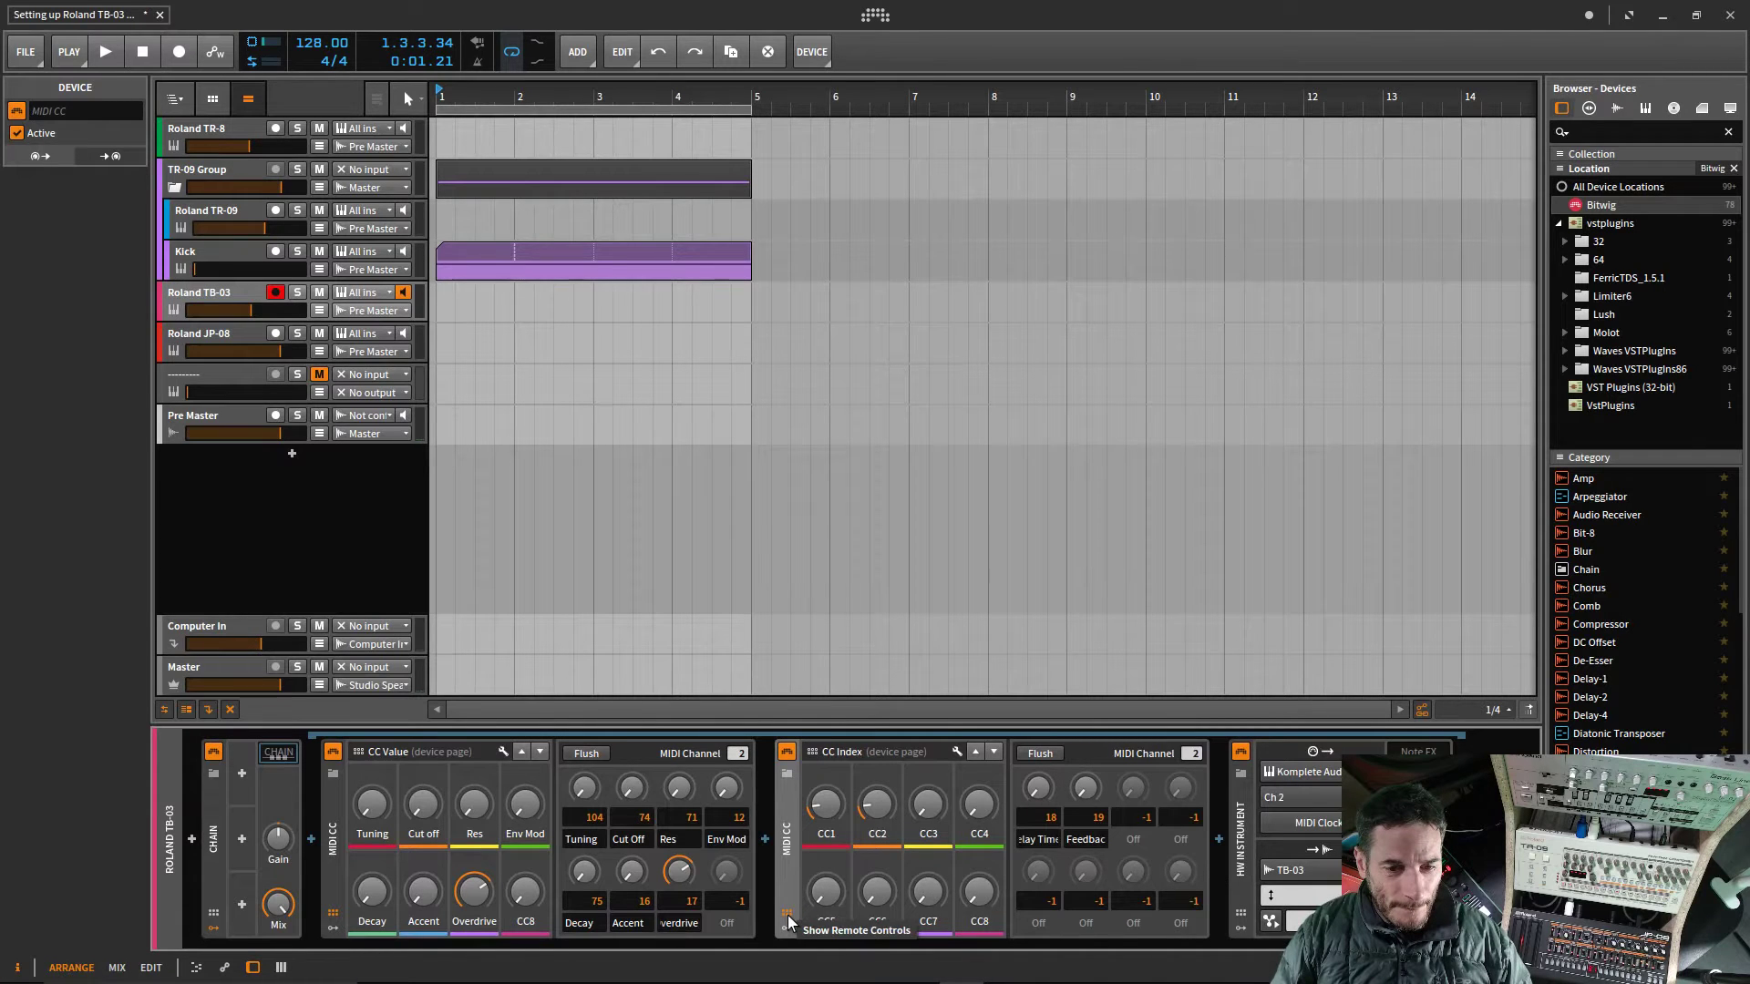
Step: Switch the second MIDI CC device's remote controls to the CC Value page
left_click(992, 752)
left_click(976, 752)
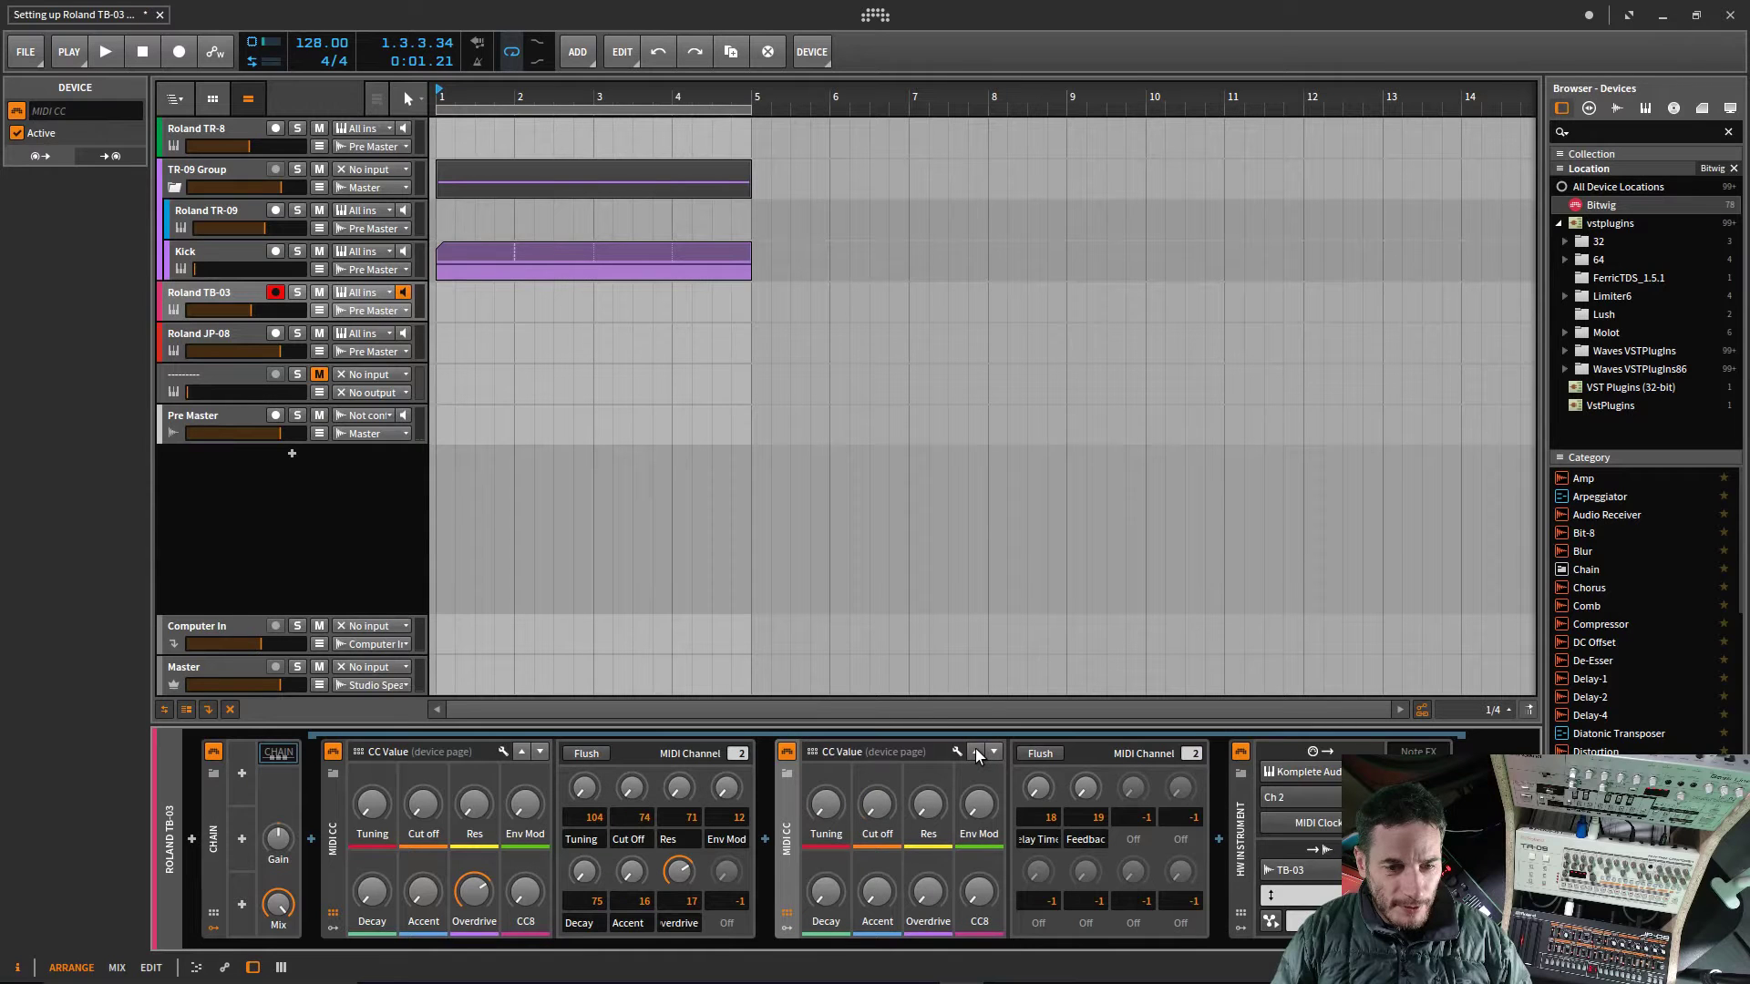
left_click(911, 753)
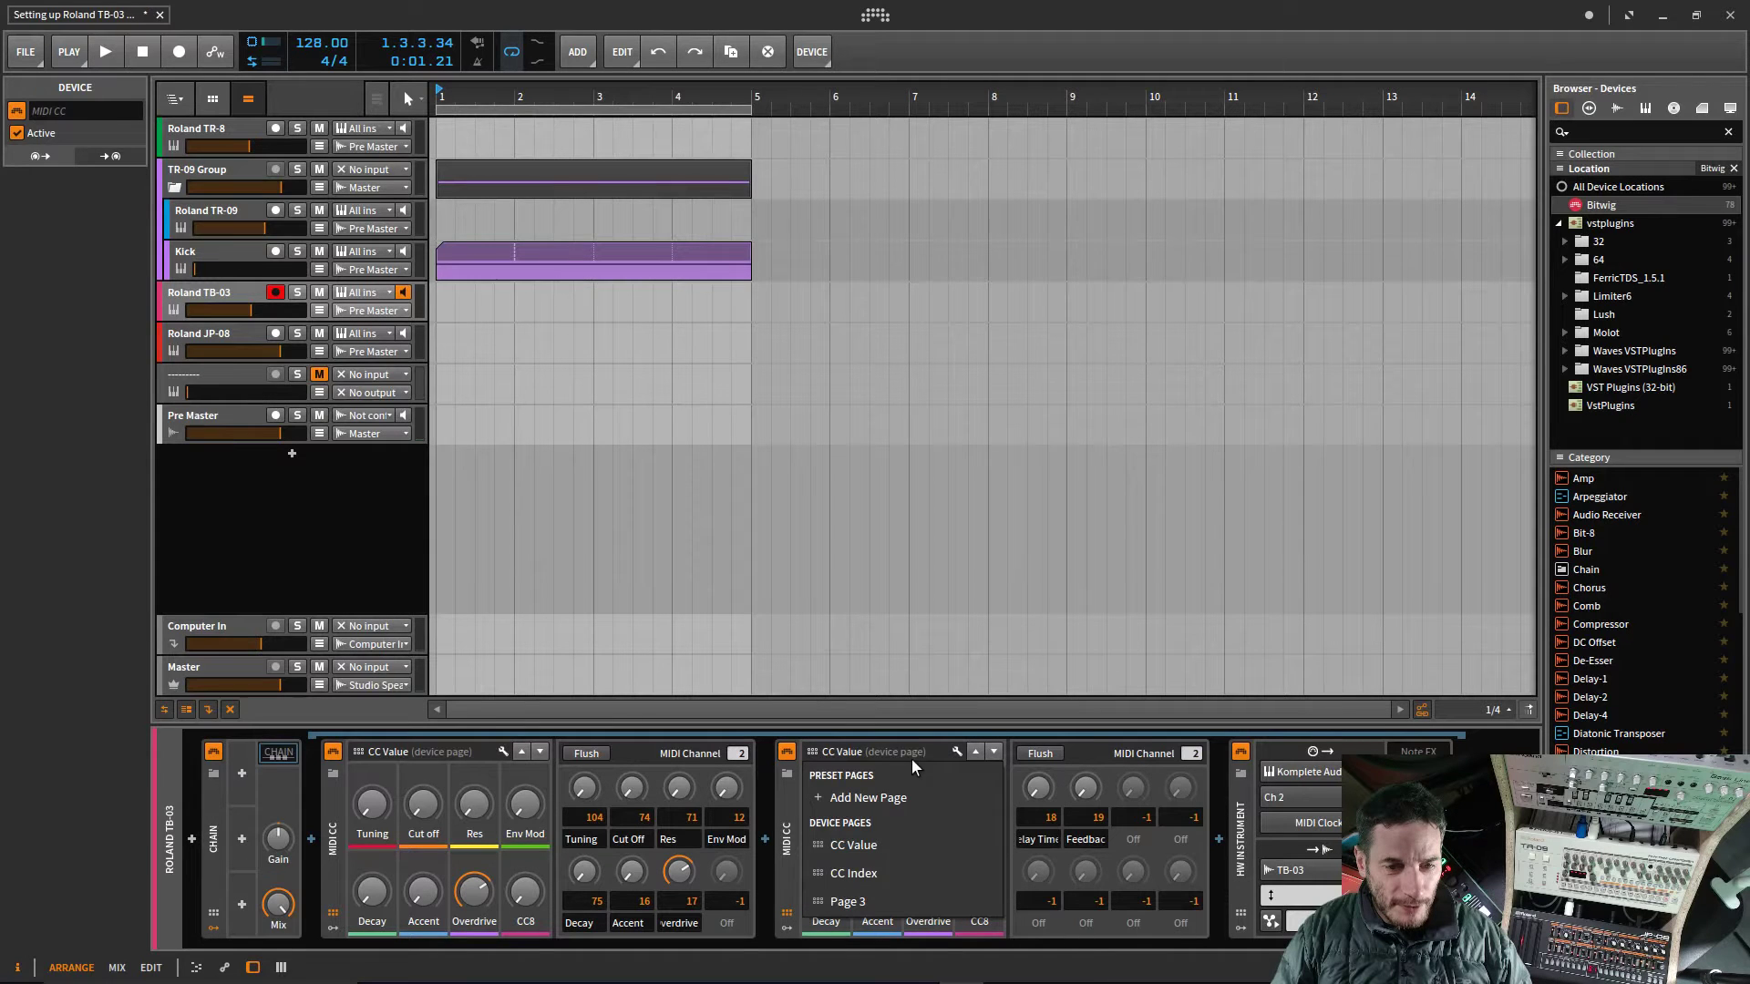
left_click(899, 853)
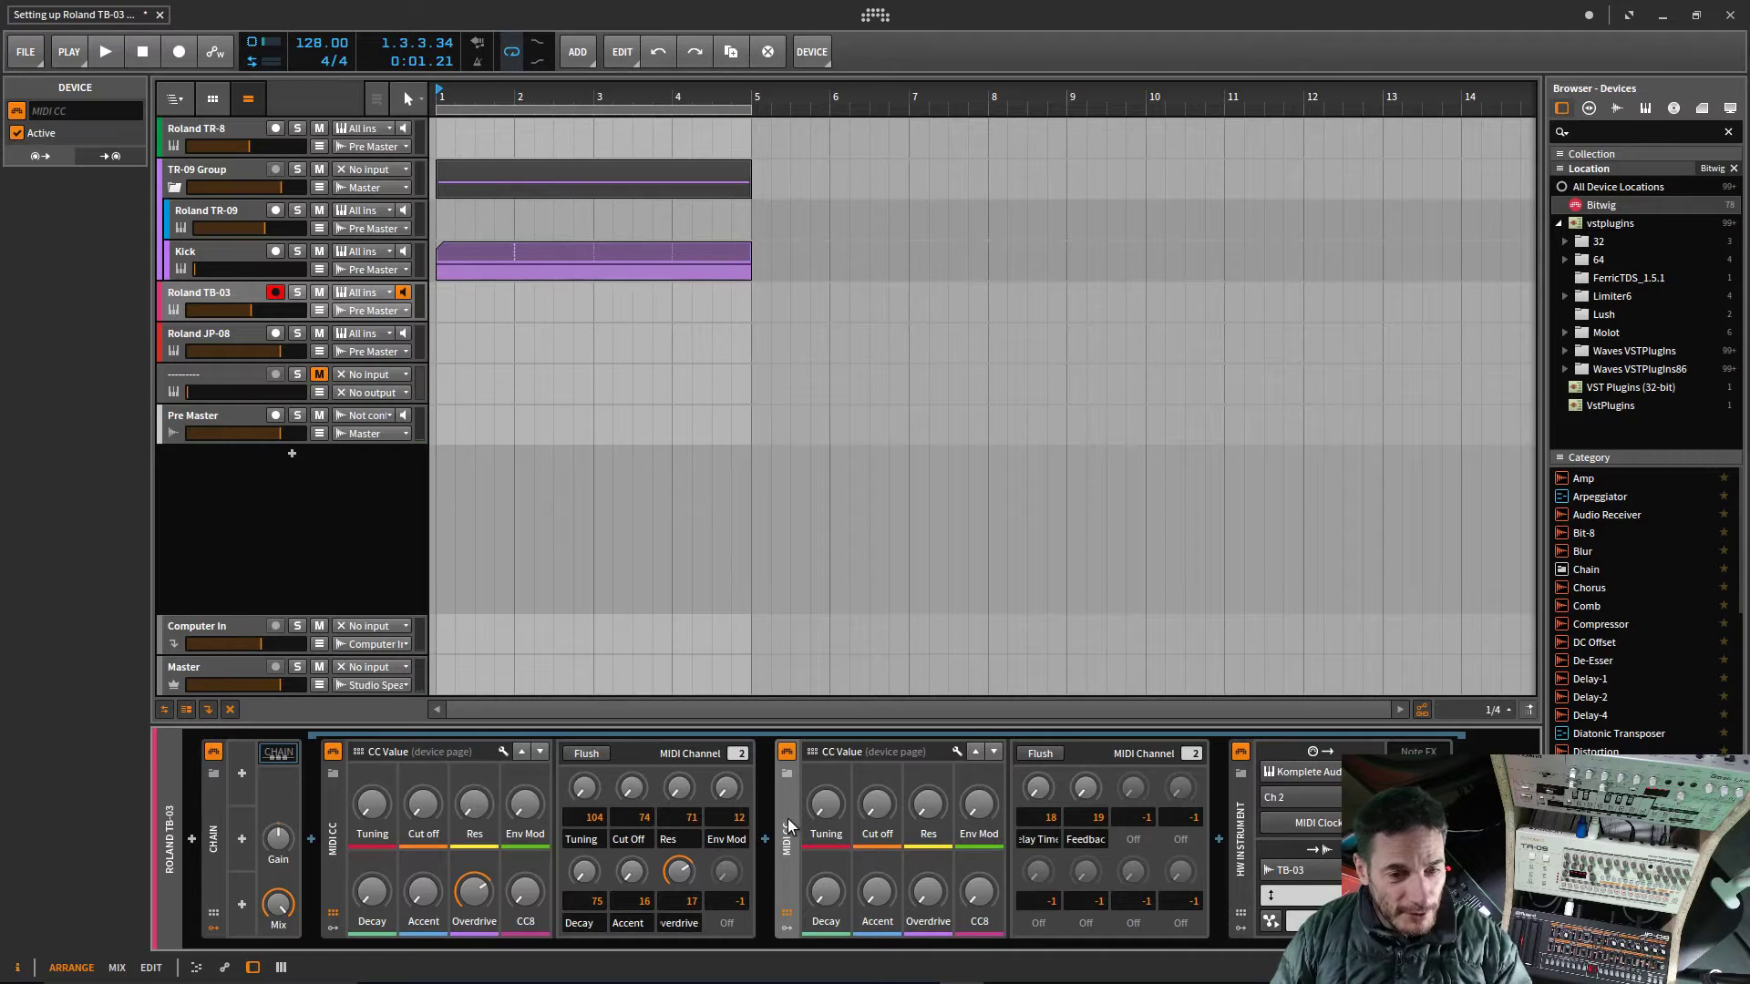
Step: Delete the second MIDI CC device and look through the remaining MIDI CC device's remote control pages
key("Delete")
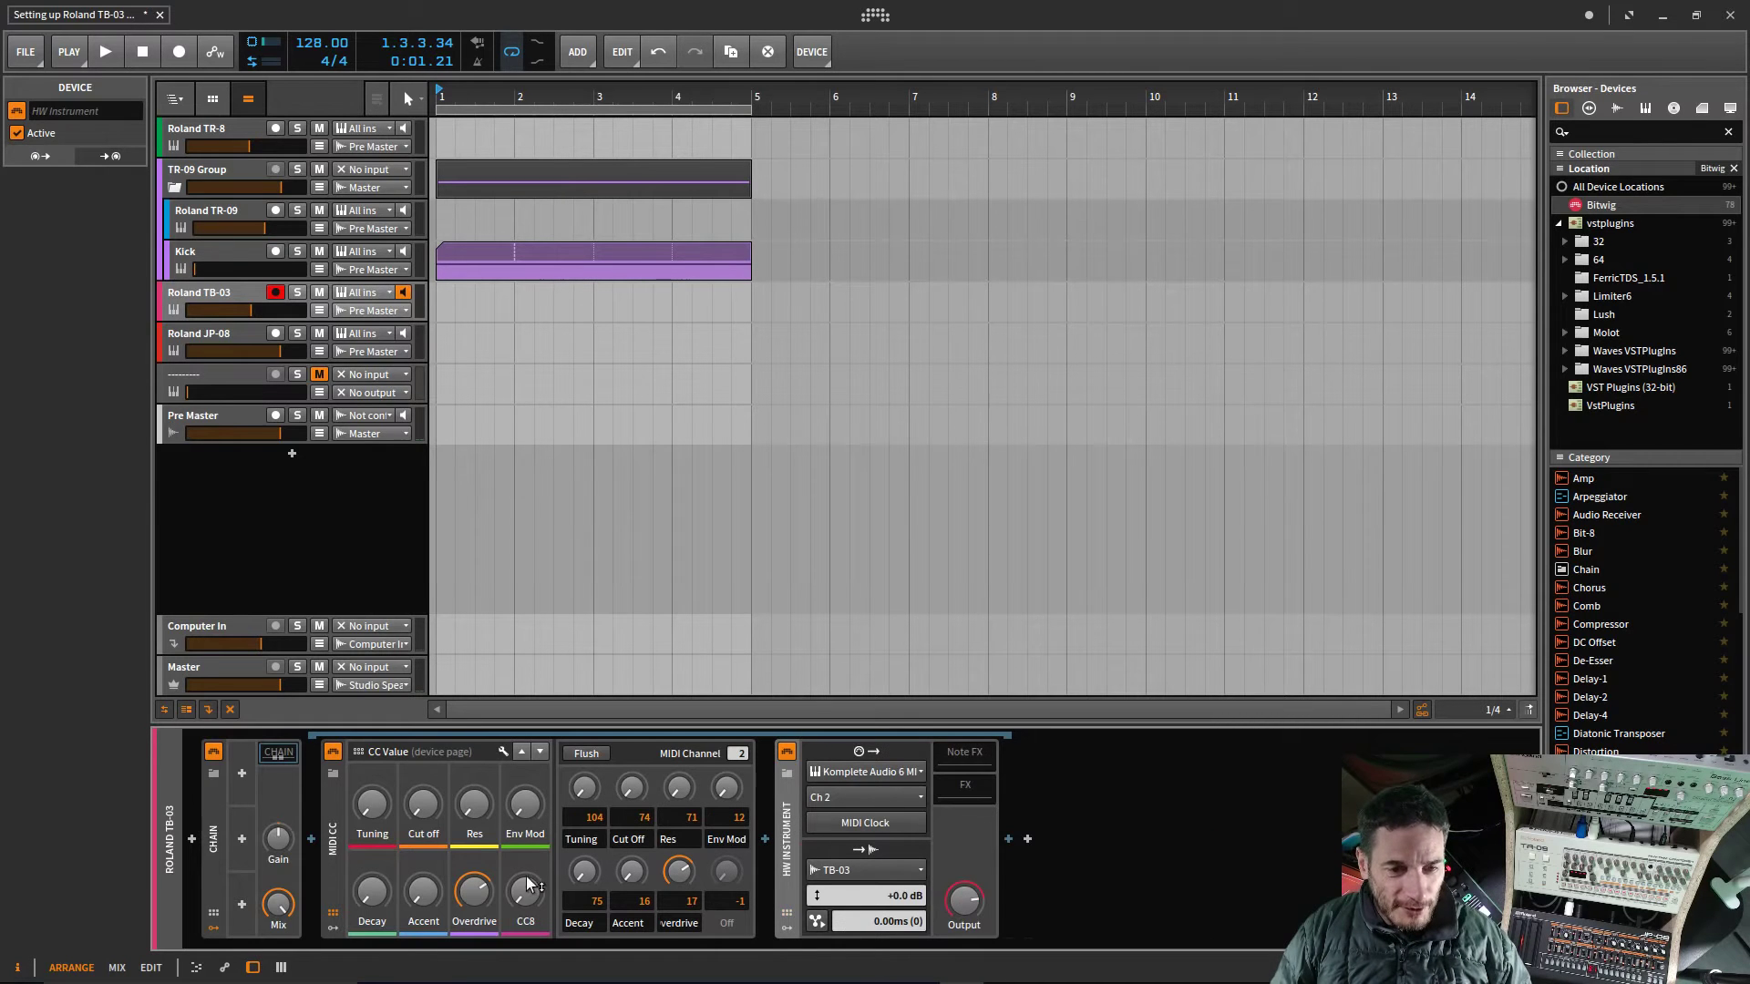
left_click(359, 844)
left_click(523, 752)
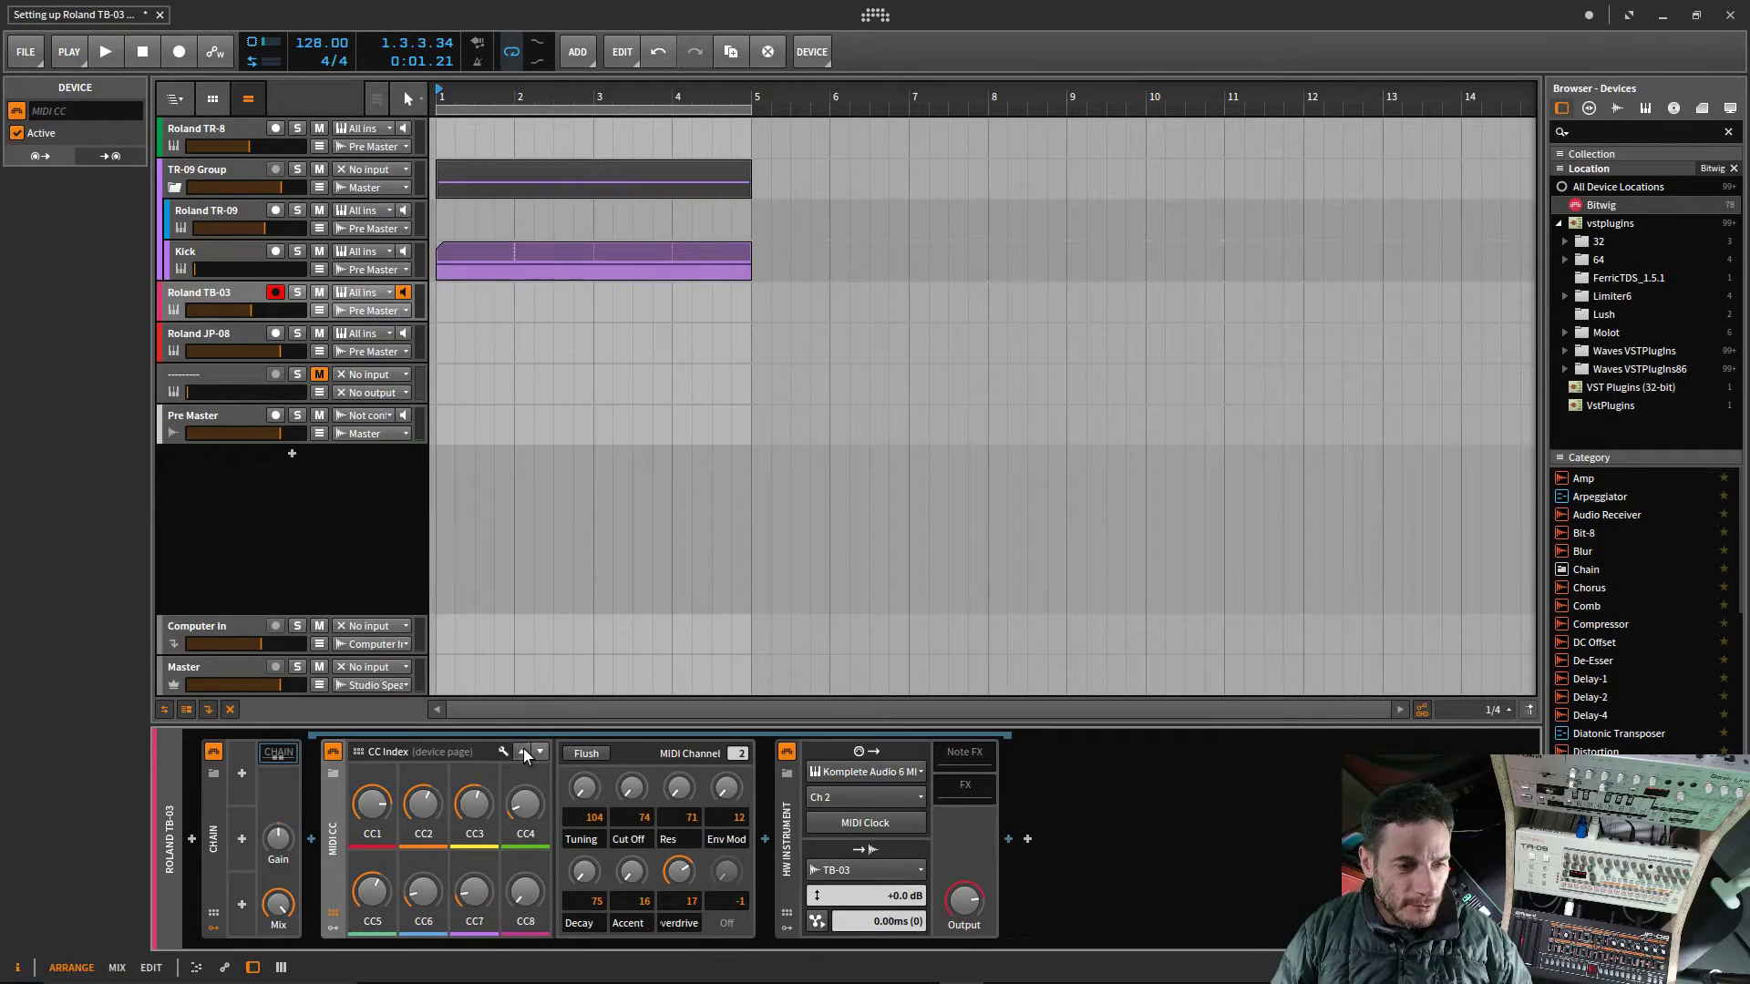
left_click(523, 752)
left_click(540, 752)
left_click(540, 752)
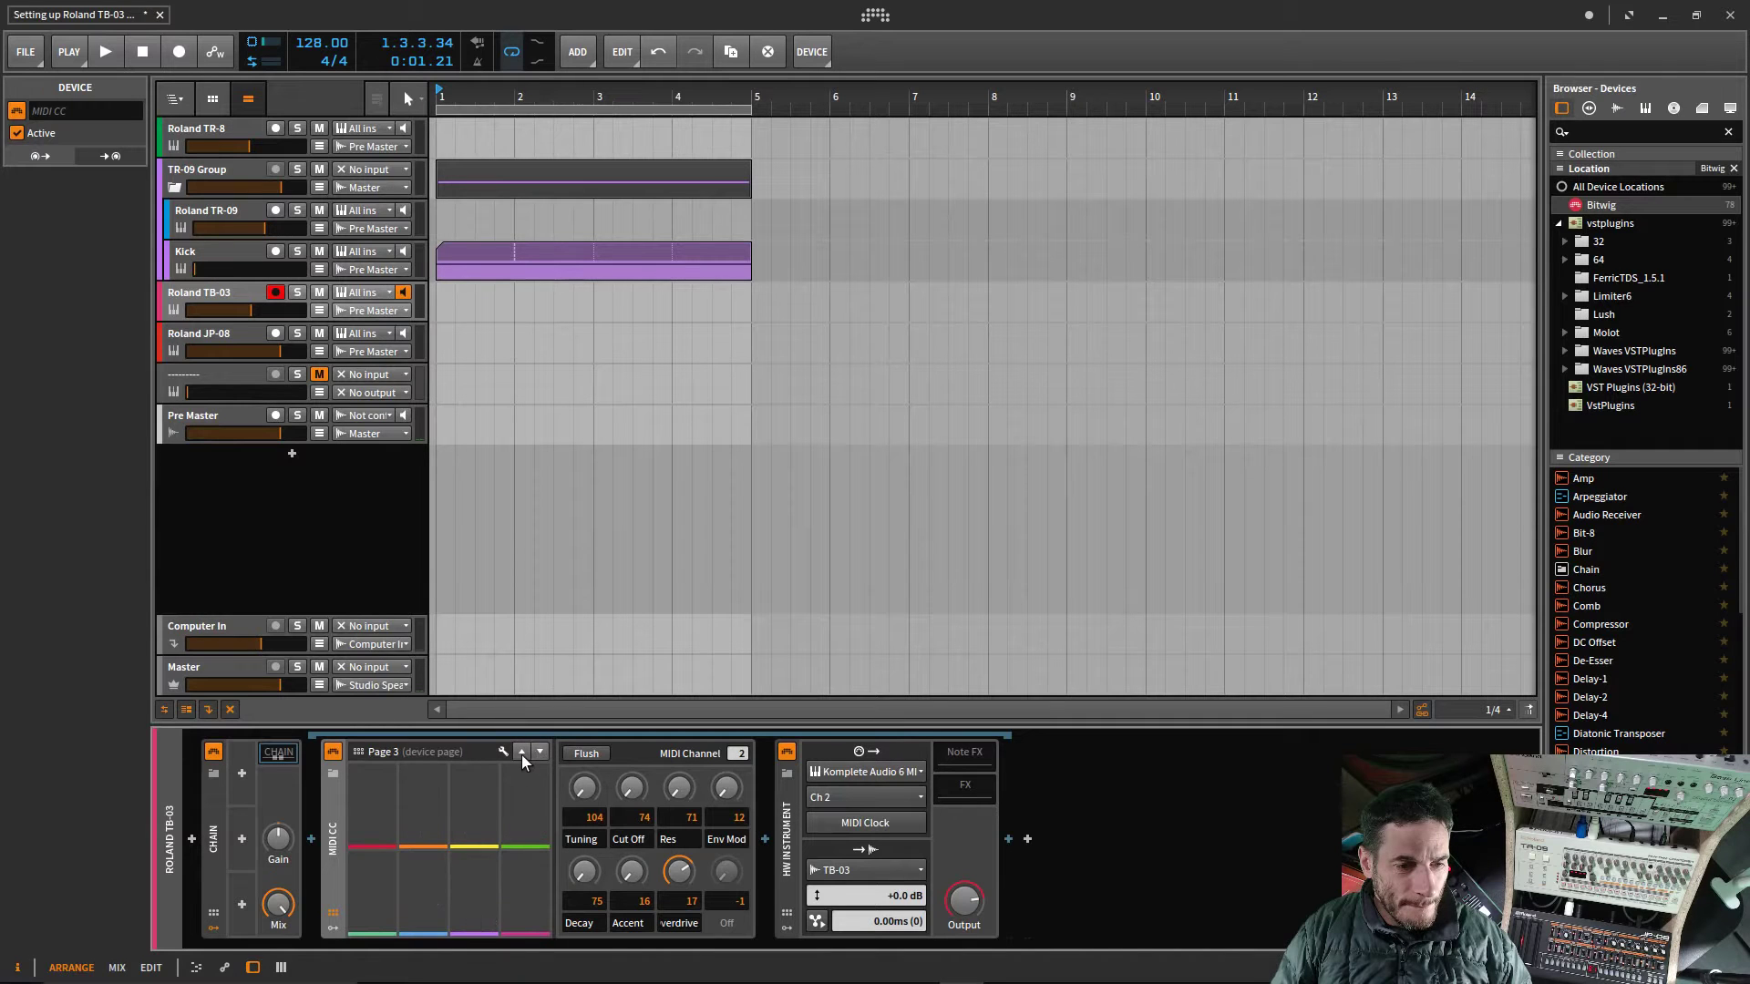
left_click(521, 754)
left_click(521, 755)
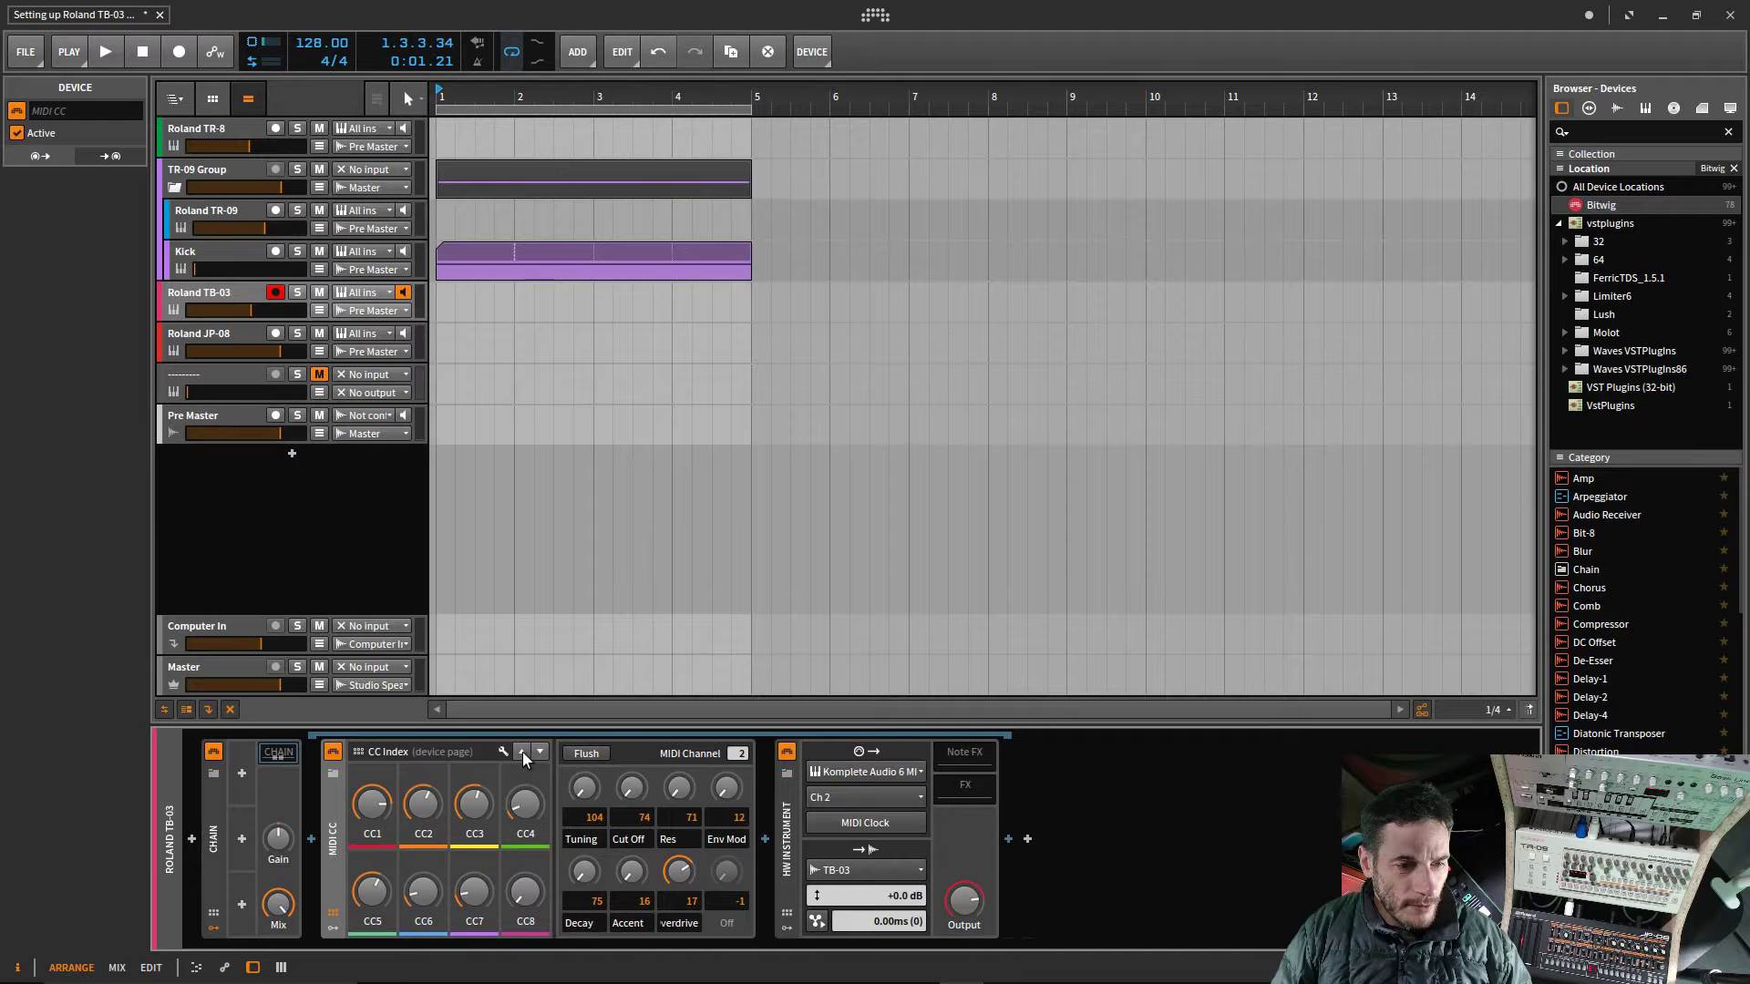
left_click(522, 752)
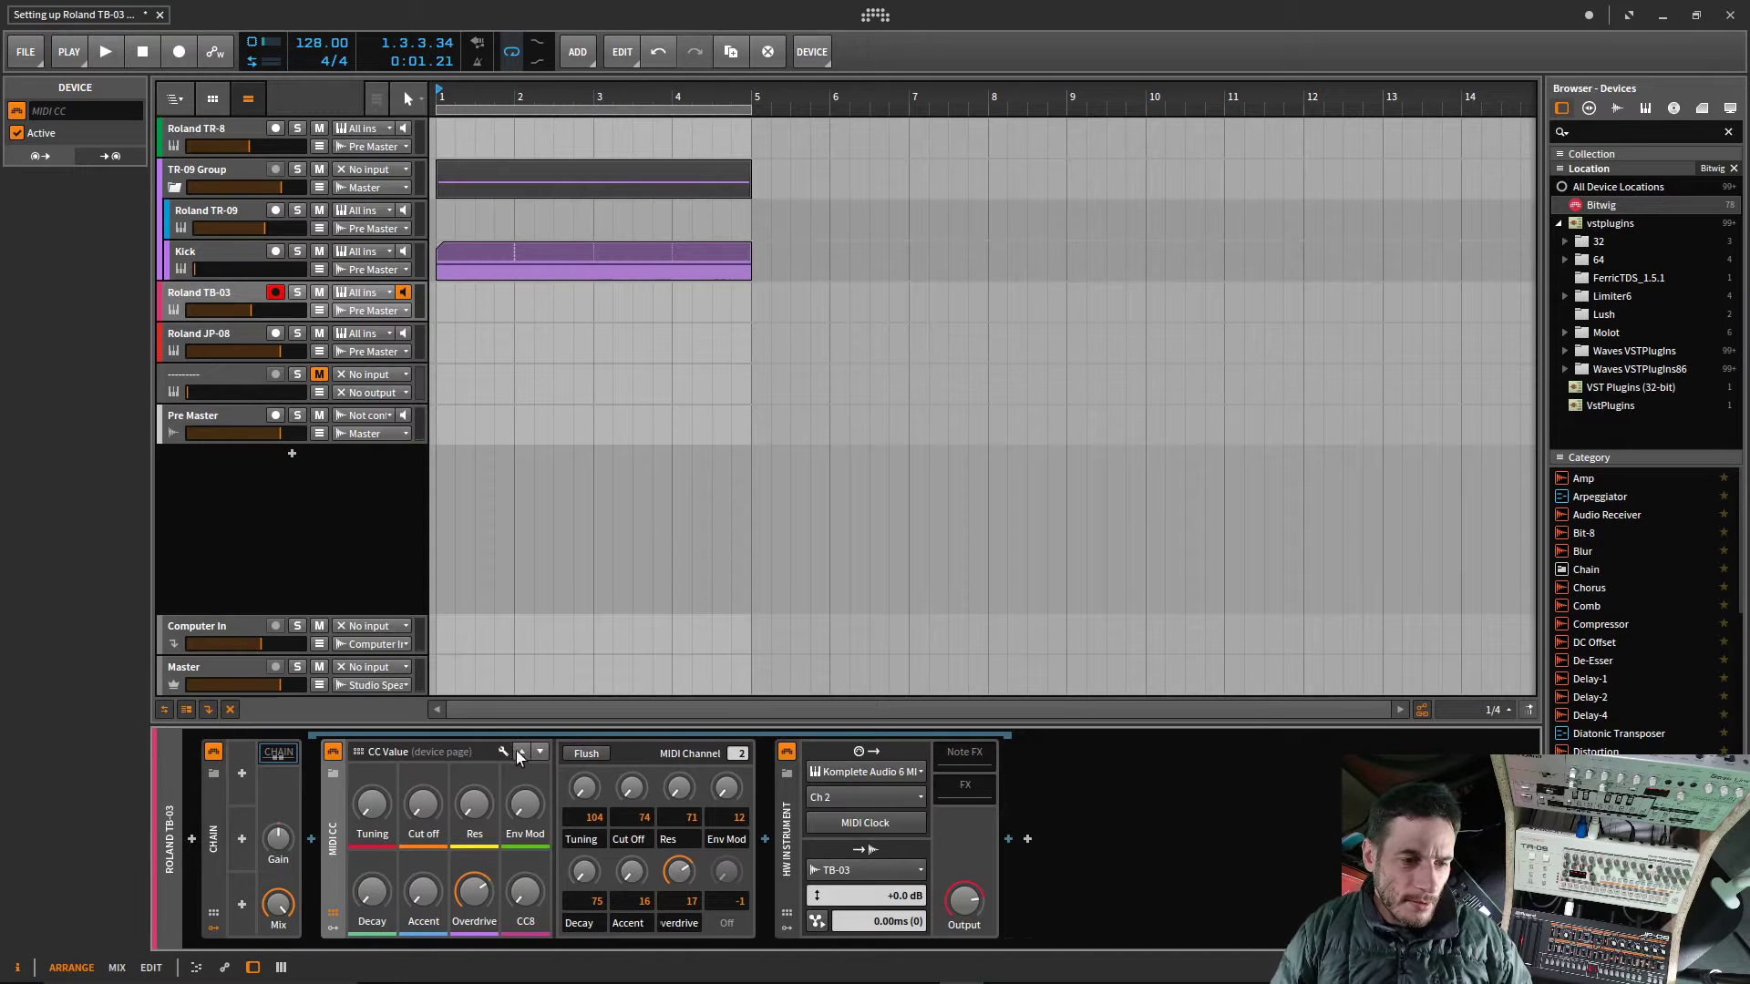
Step: Bring back the deleted second MIDI CC device and leave the Remote Controls Editor closed
left_click(505, 751)
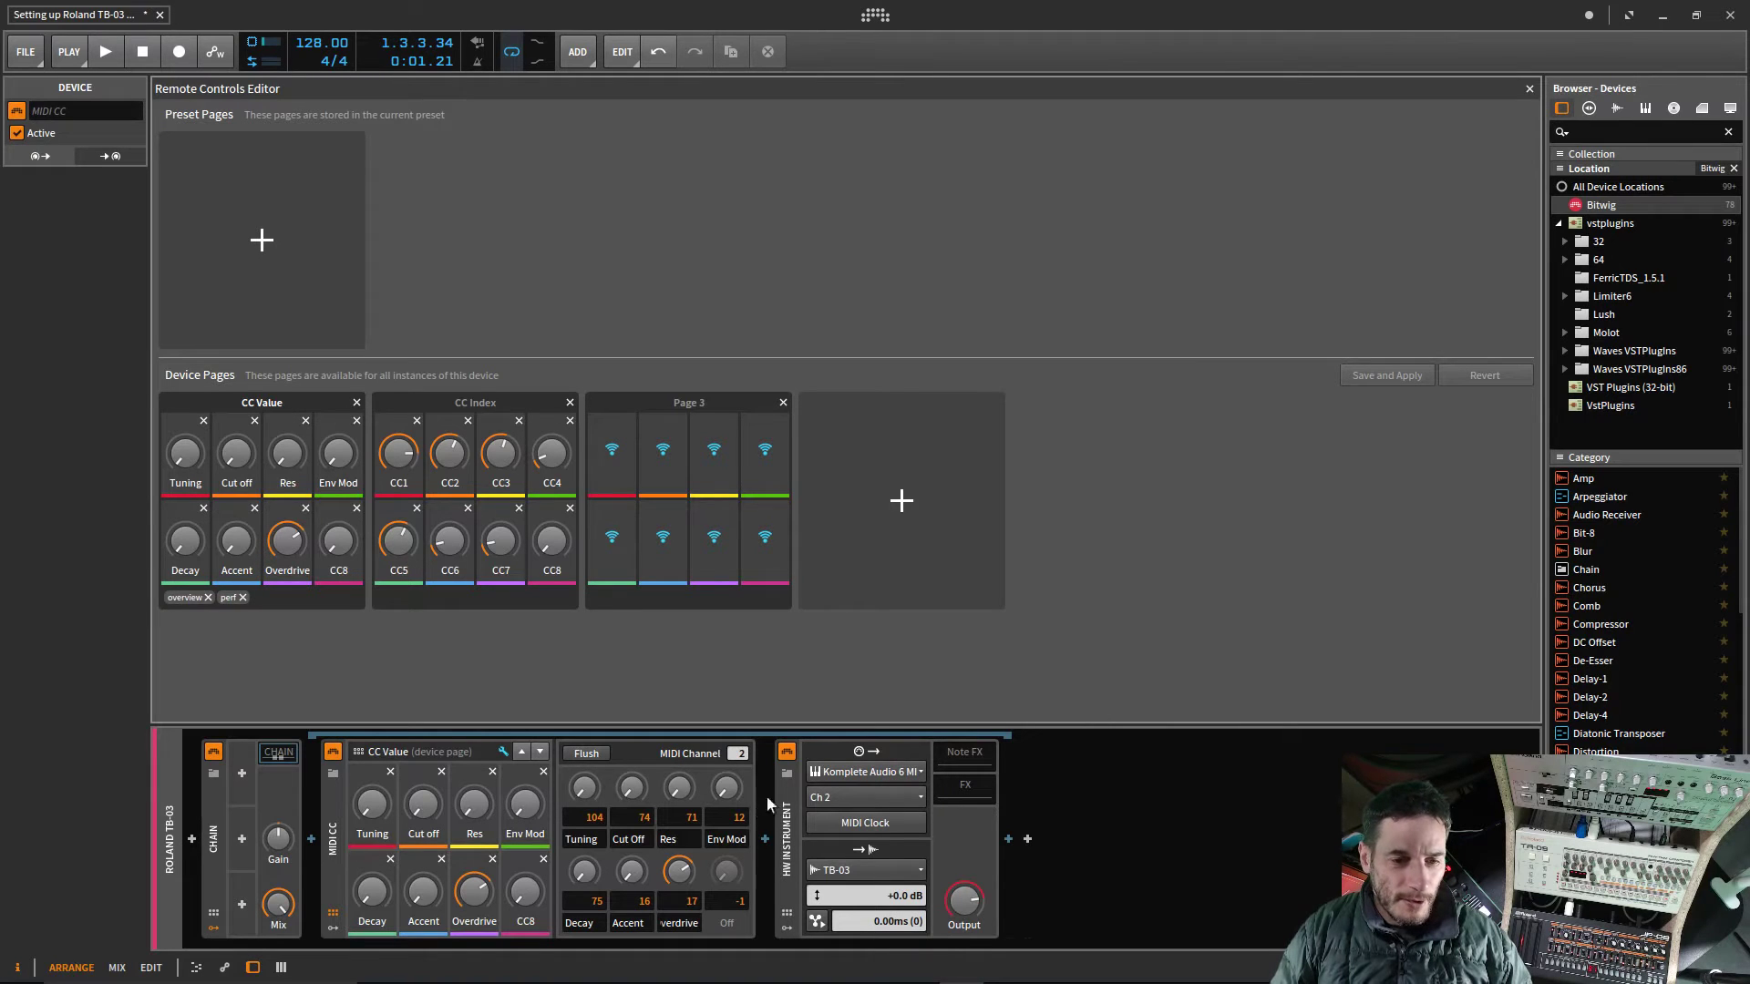
left_click(334, 848)
key("ctrl+d")
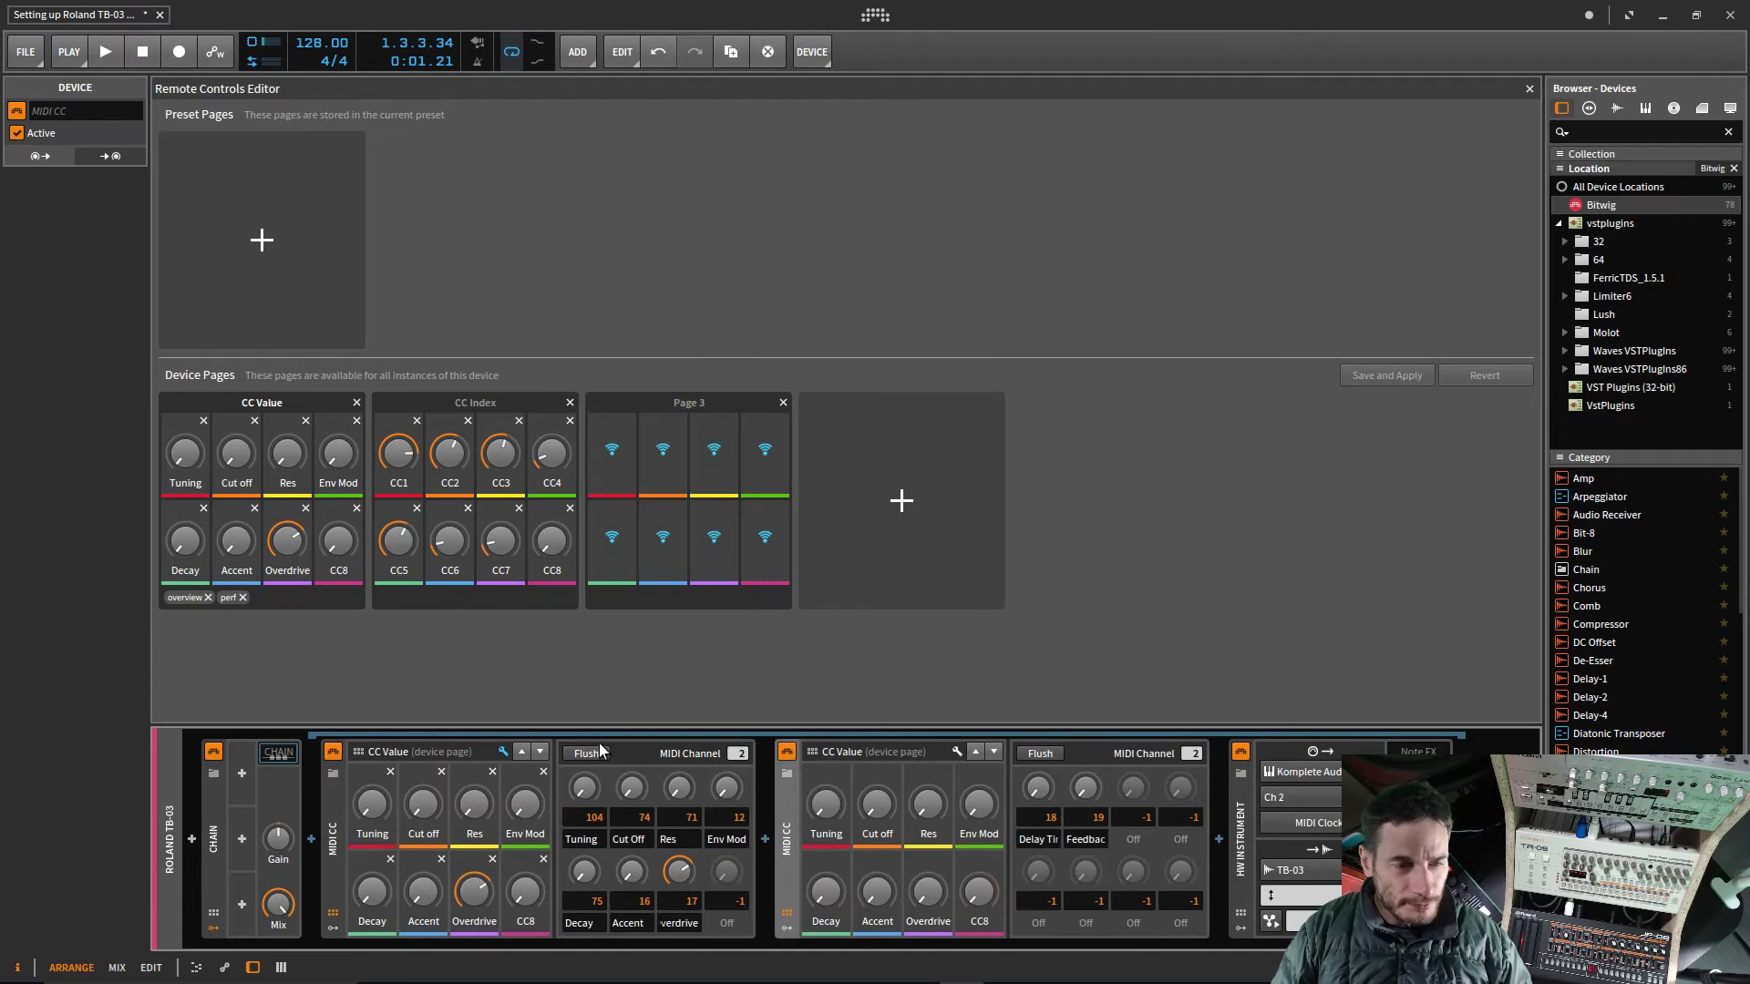
left_click(1530, 89)
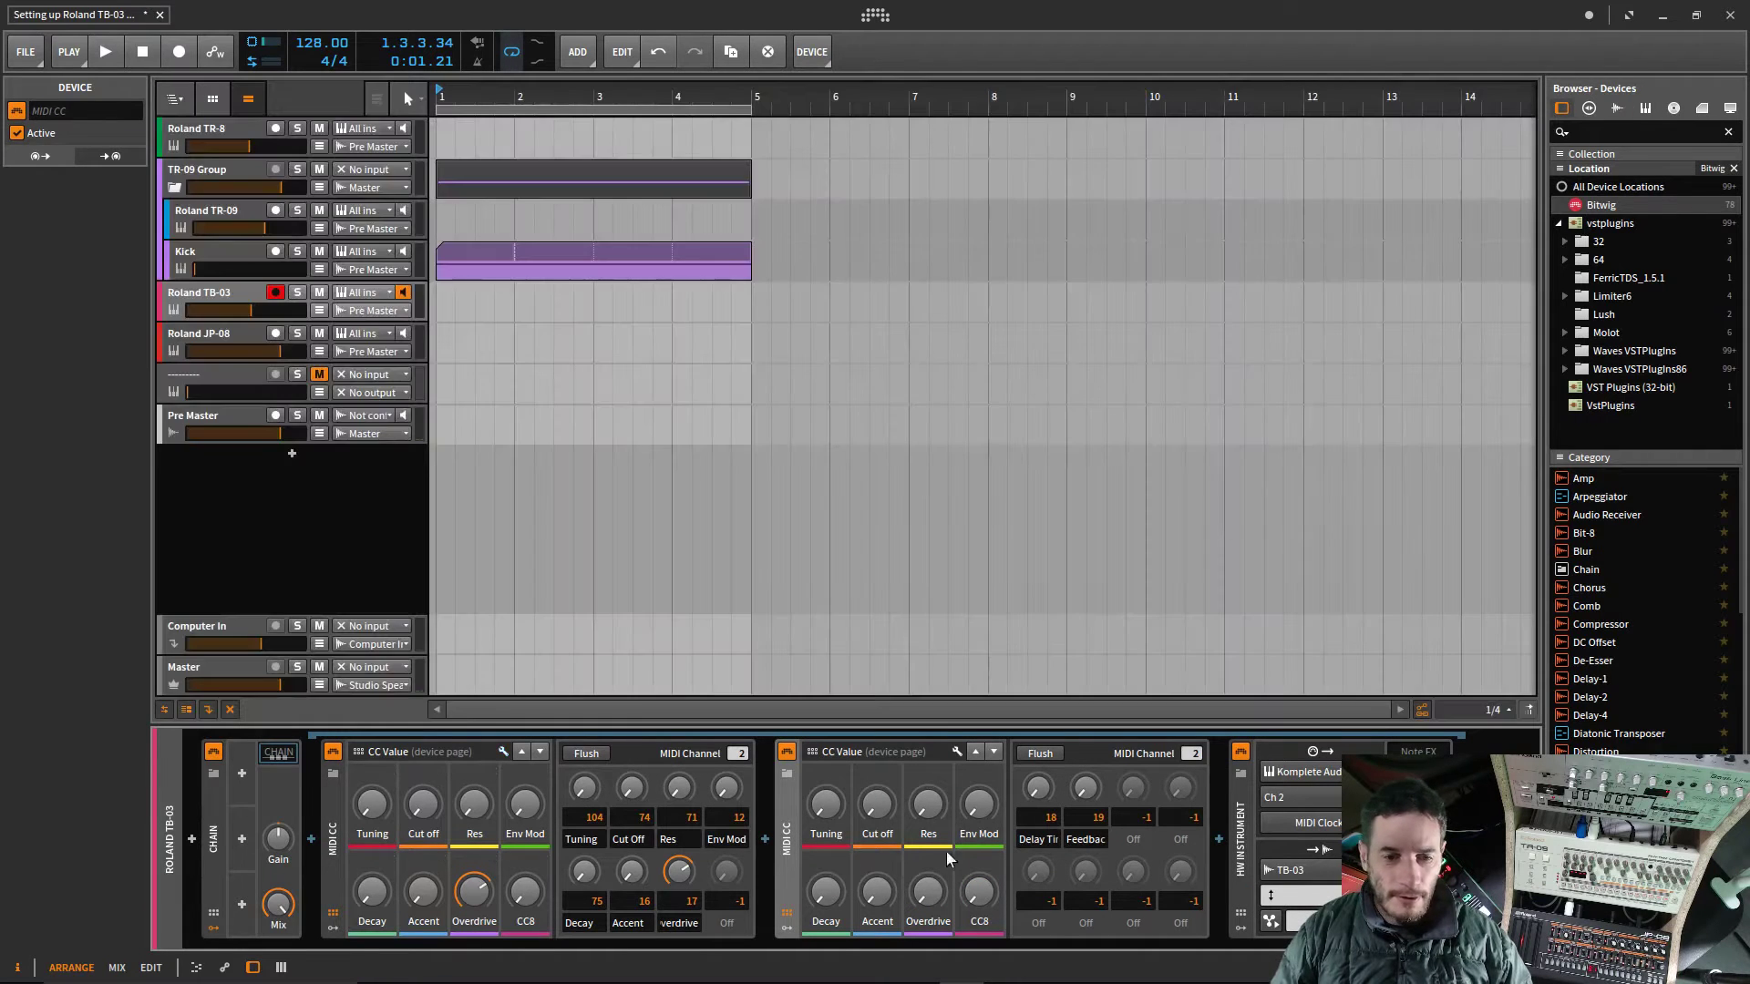
Step: Inspect the first MIDI CC device's pages in the Remote Controls Editor and test the second device's Delay Time knob
left_click(503, 752)
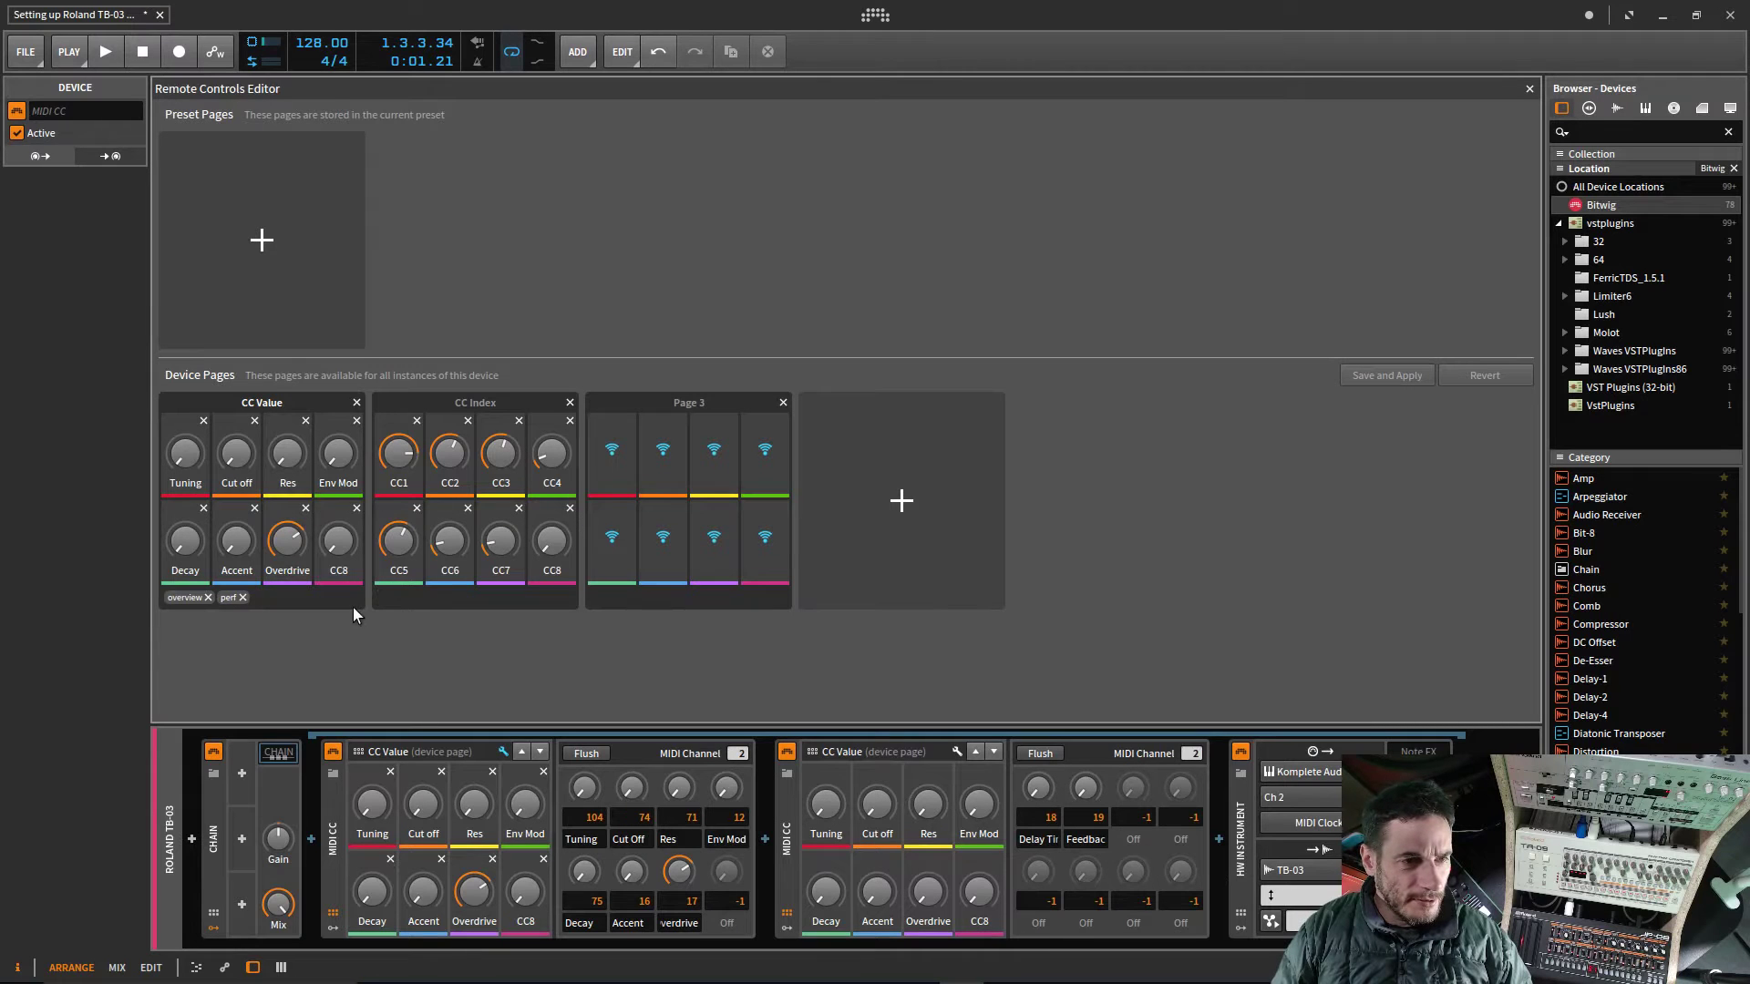
left_click(277, 402)
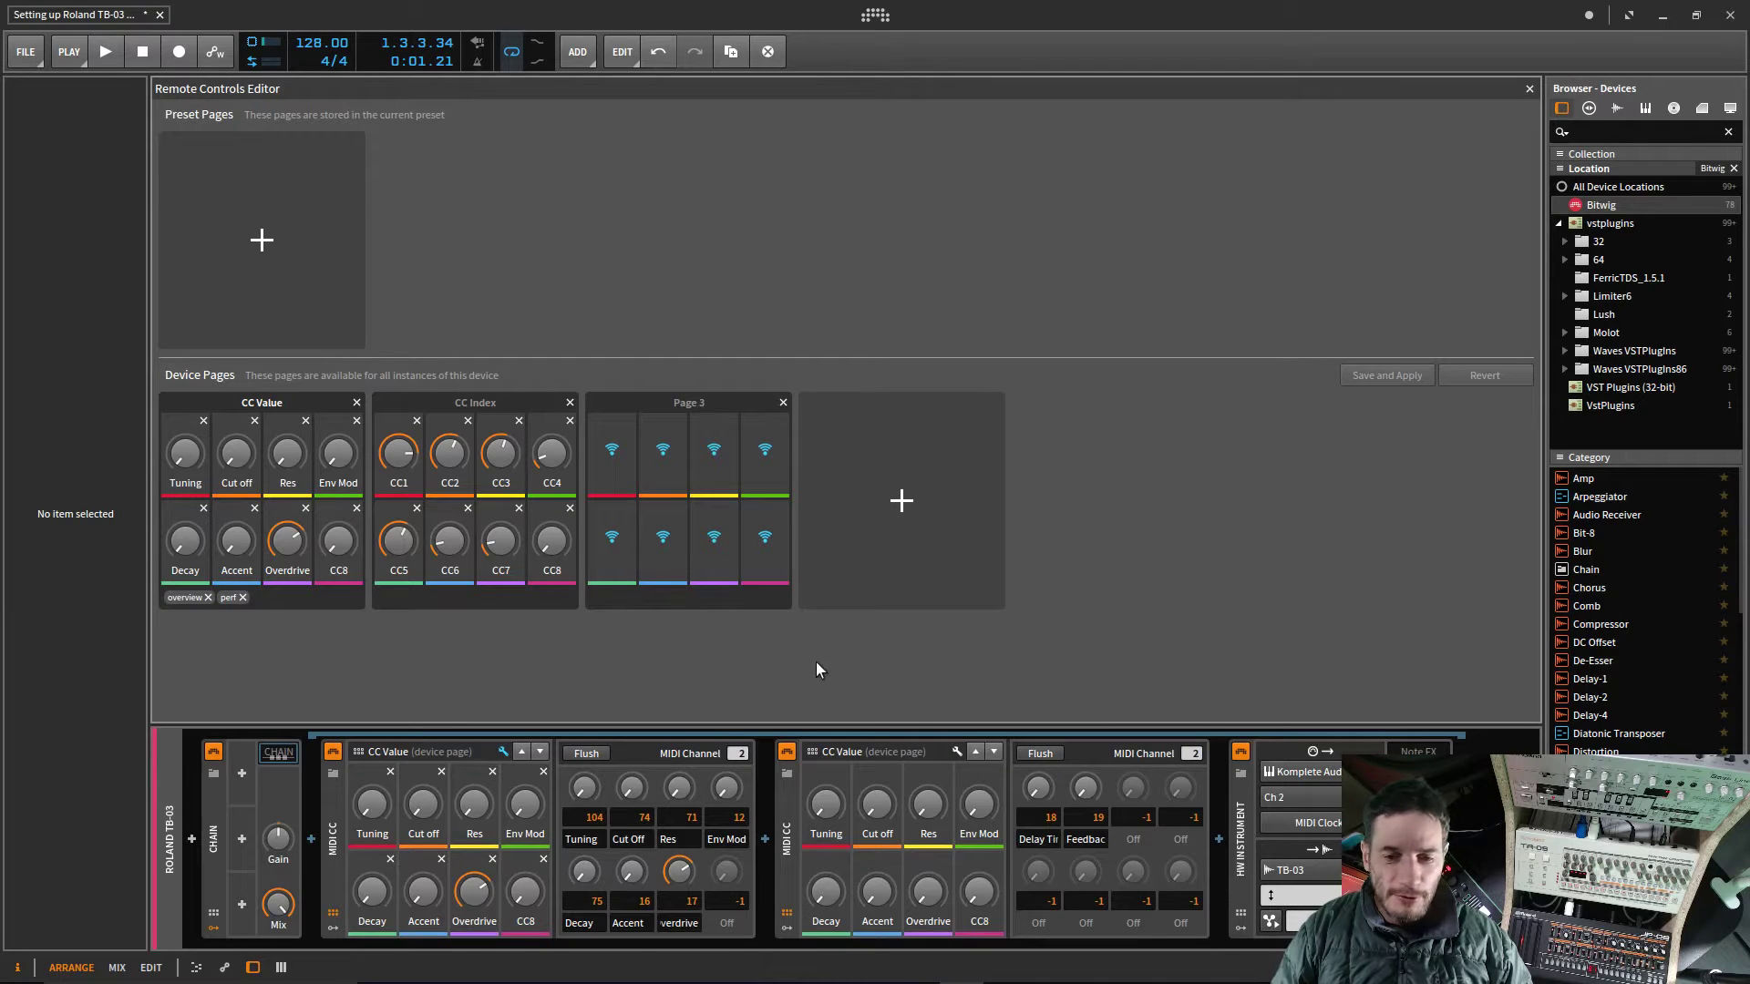
left_click(1529, 88)
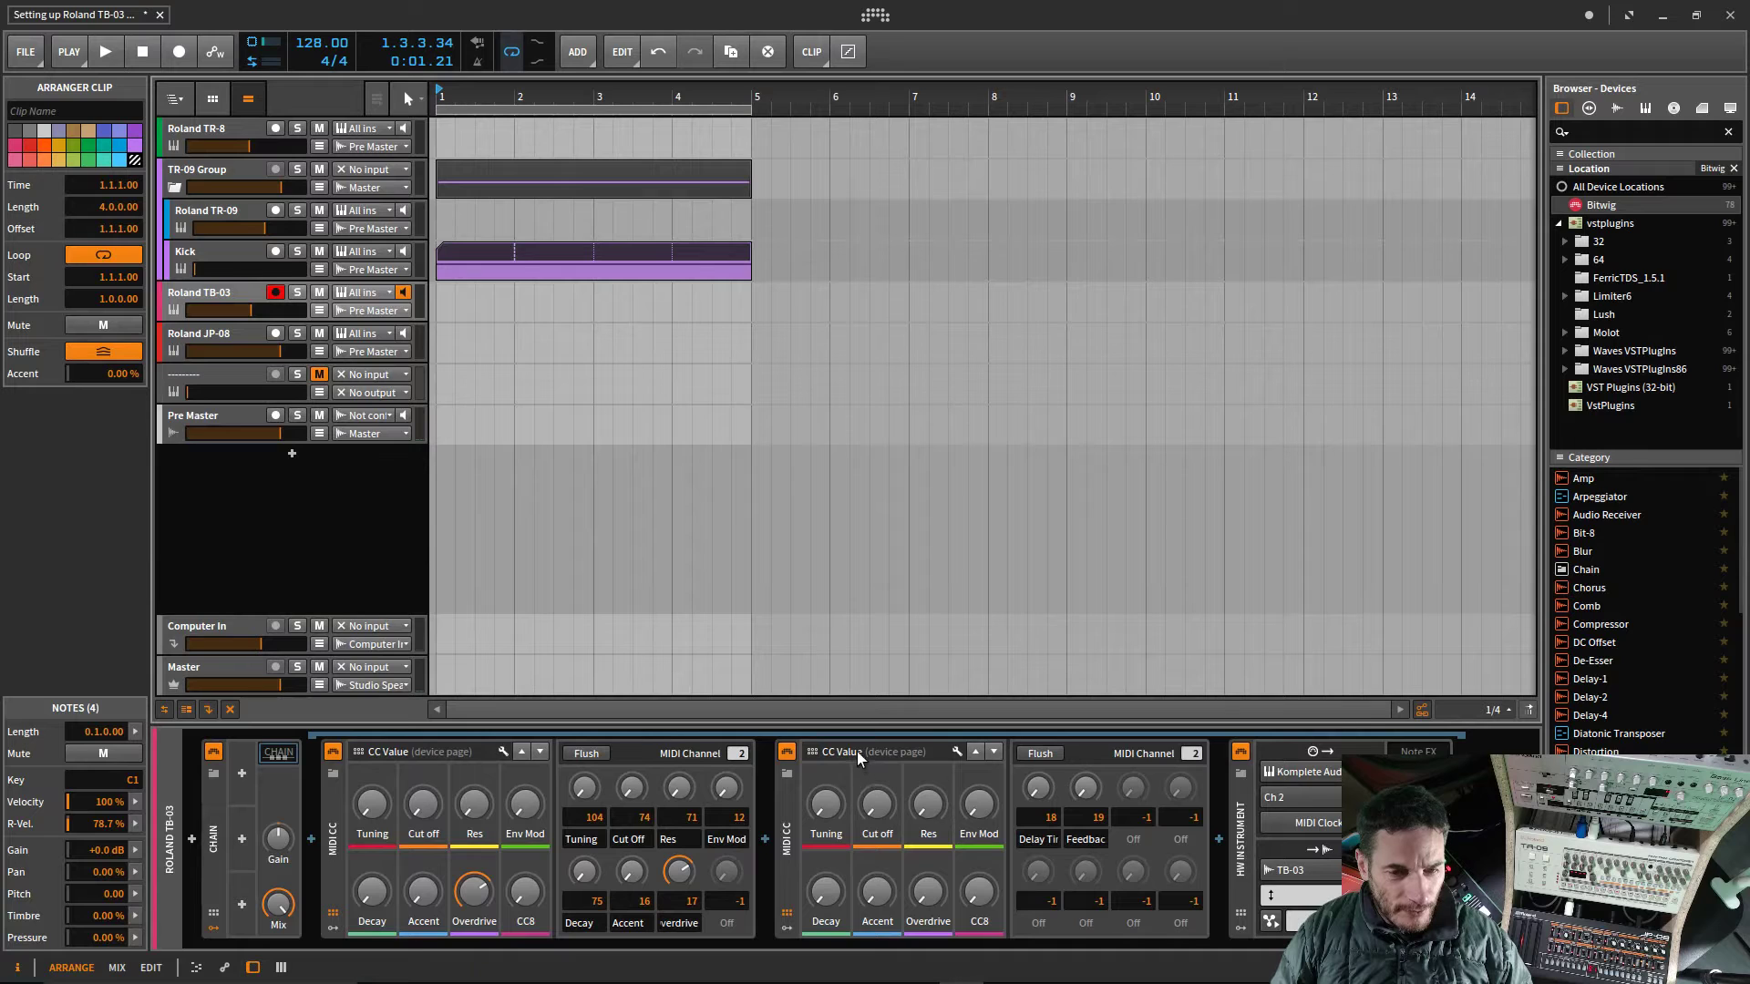
left_click_drag(1037, 786, 1037, 705)
left_click_drag(1037, 787, 1037, 865)
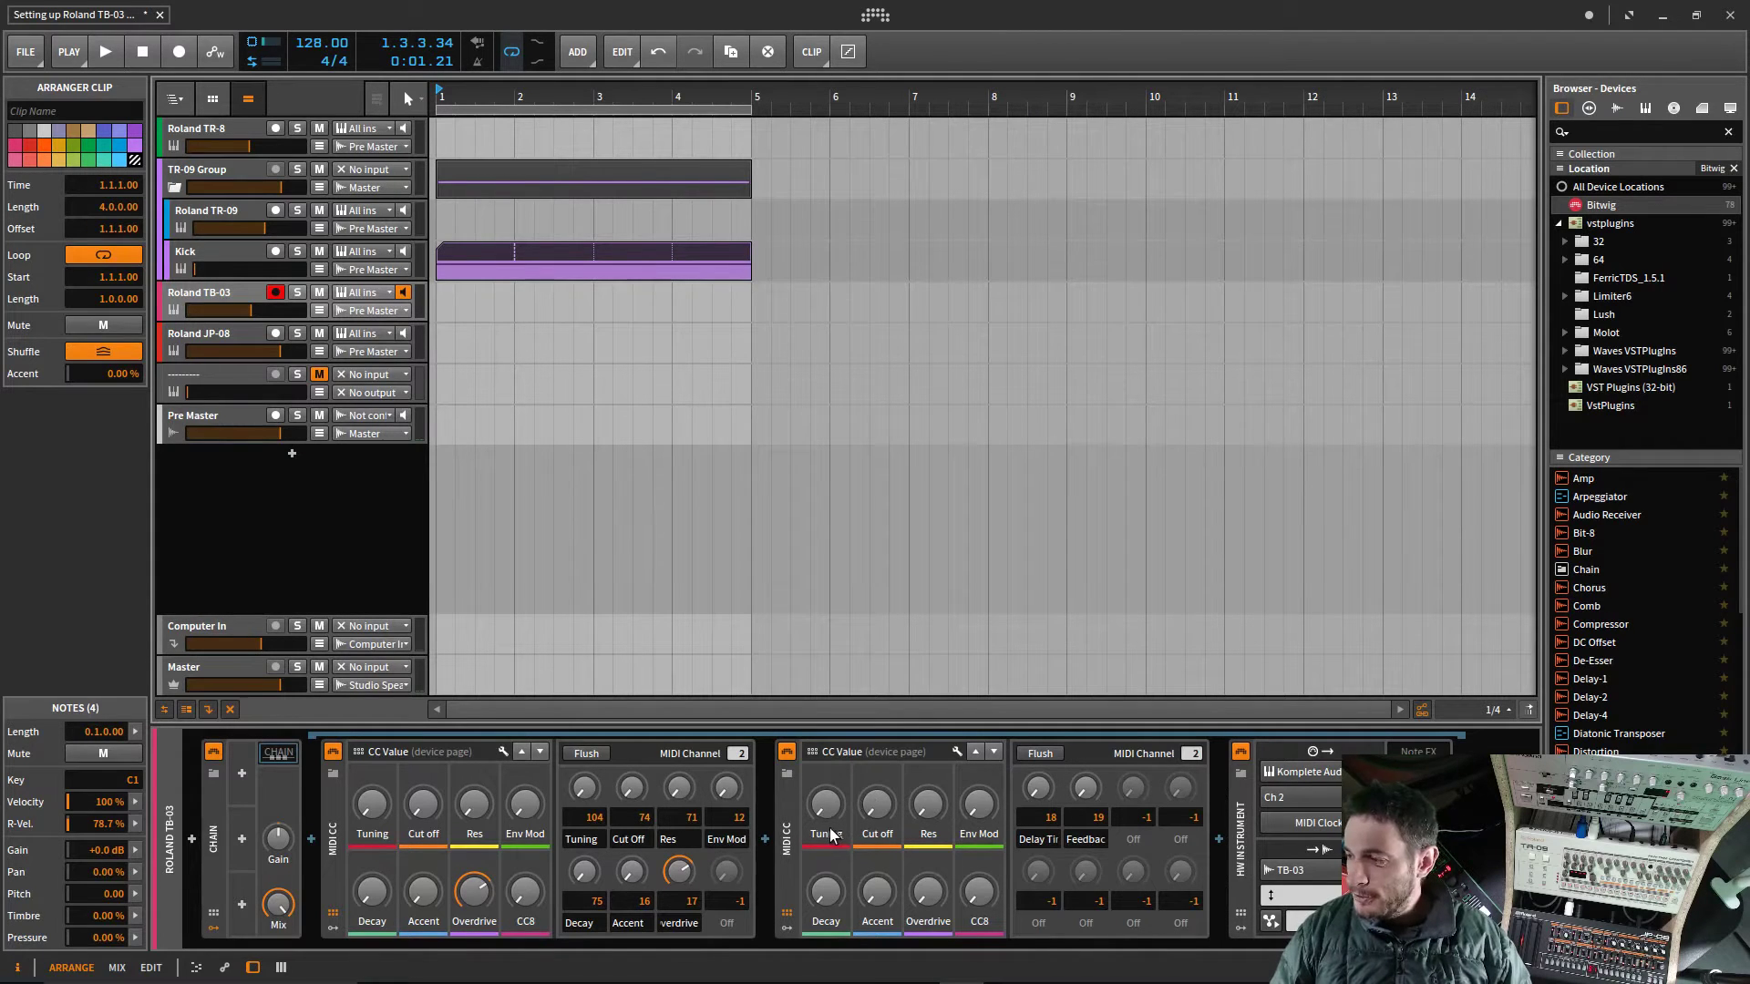
Step: Rename the second MIDI CC device's first remote control, Tuning, to Delay Time by copying the CC slot's name
double_click(1048, 839)
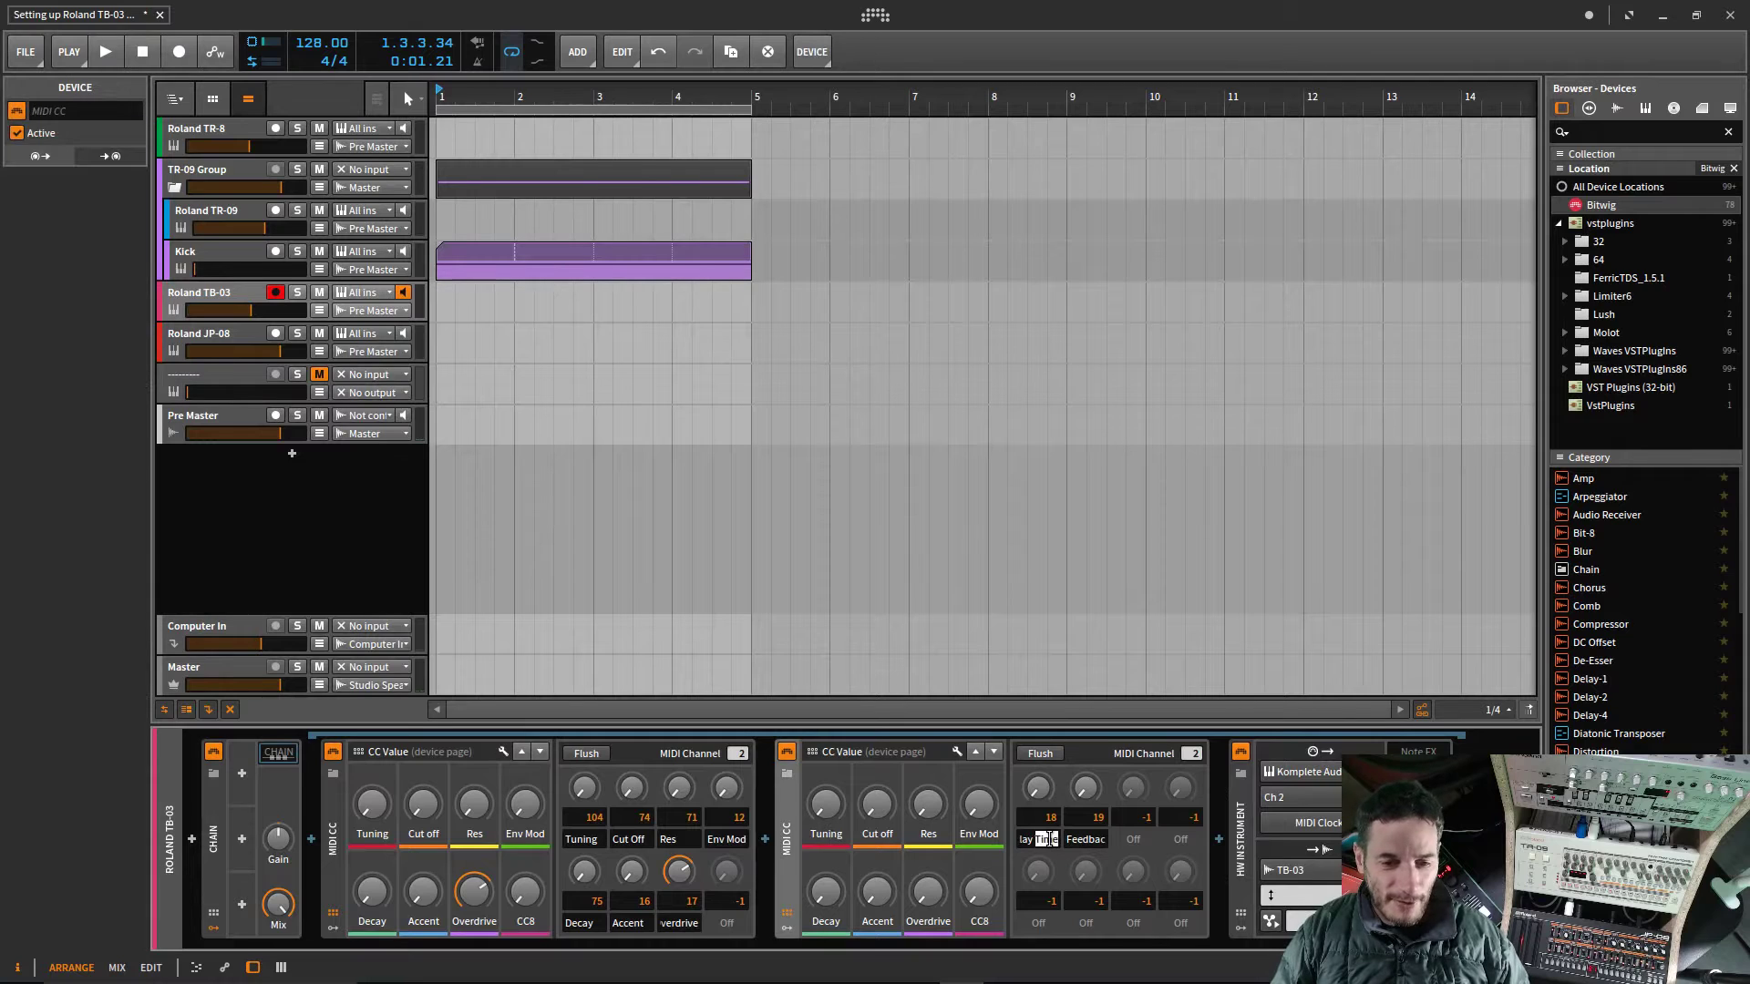
key("ctrl+a")
key("ctrl+c")
left_click(835, 841)
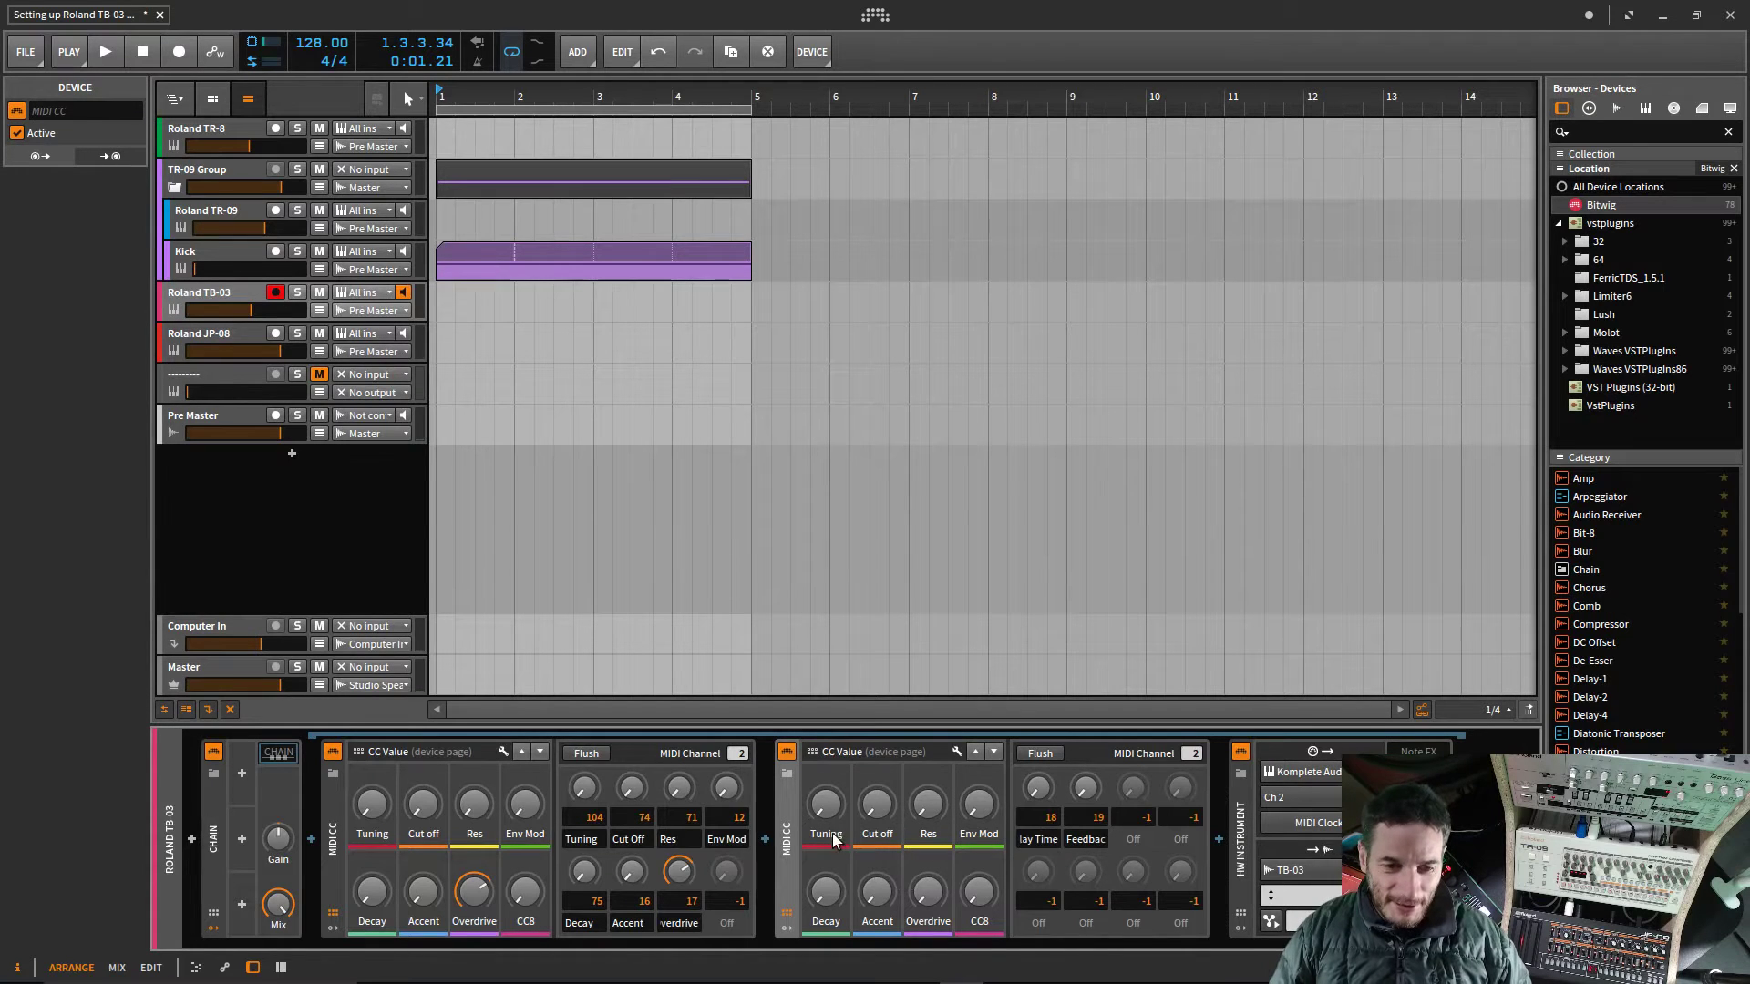
double_click(837, 840)
key("ctrl+v")
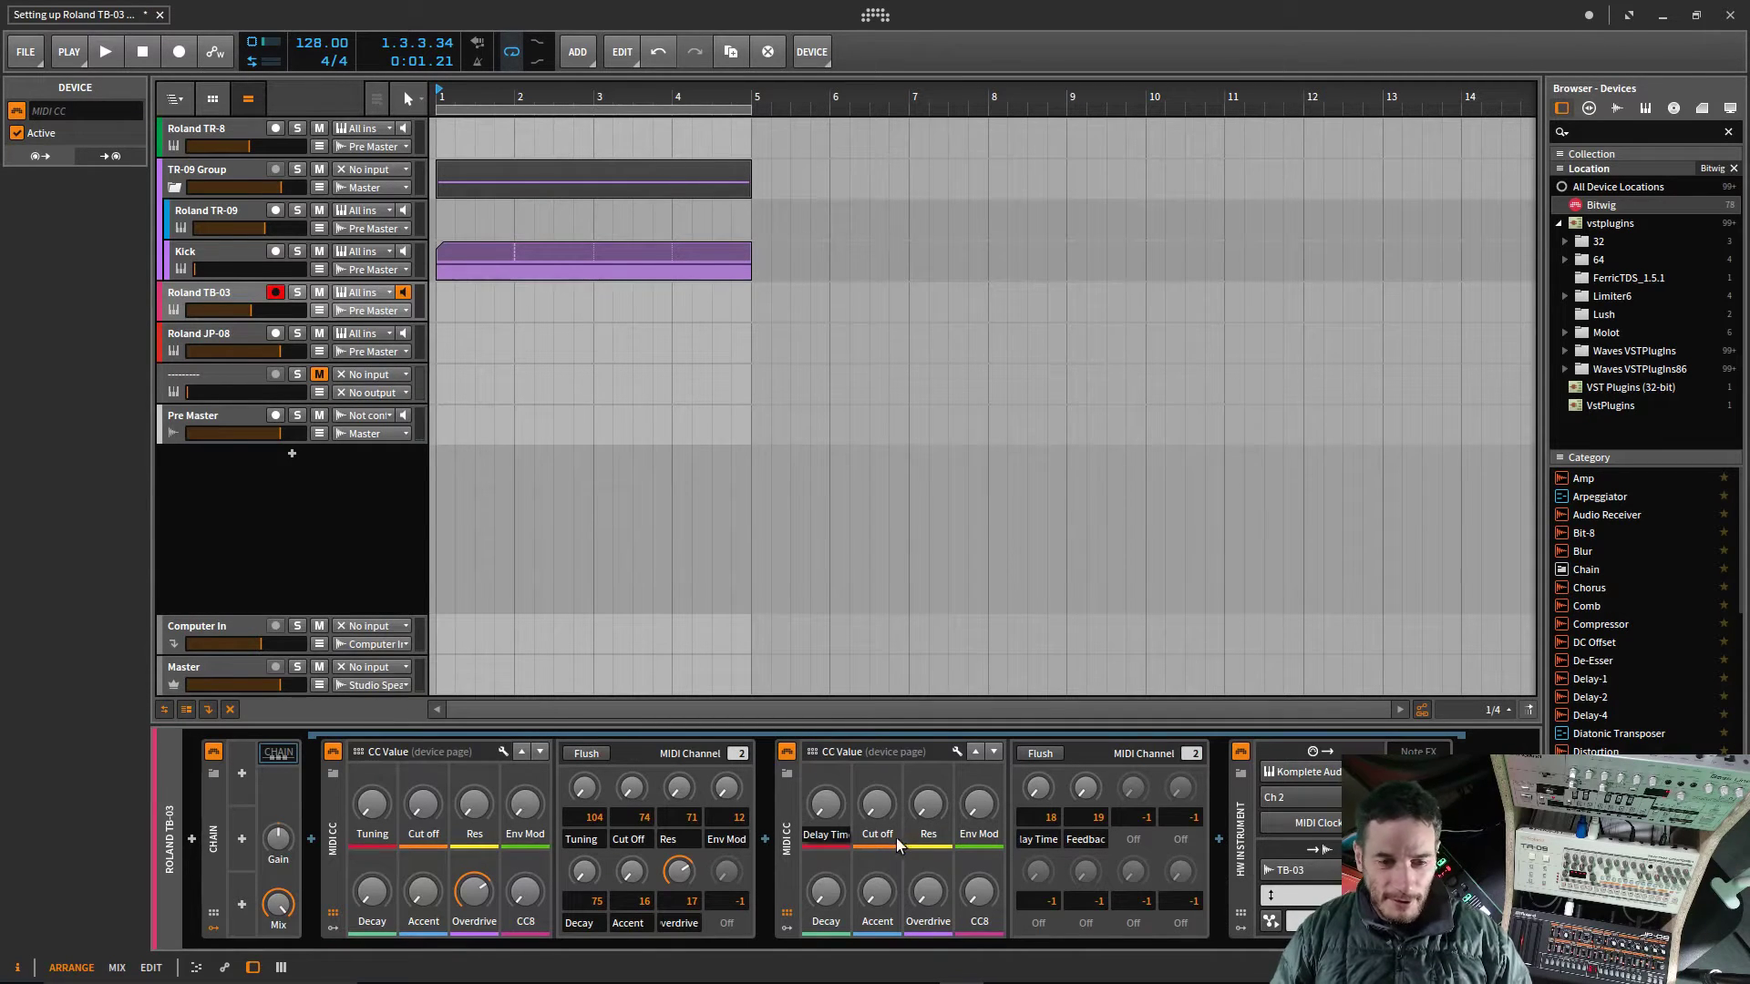
left_click(875, 839)
mouse_move(829, 811)
left_mouse_down()
mouse_move(829, 774)
mouse_move(829, 817)
left_mouse_up()
Step: Rename the second MIDI CC device's second remote control, Cut off, to Feedback
double_click(1082, 839)
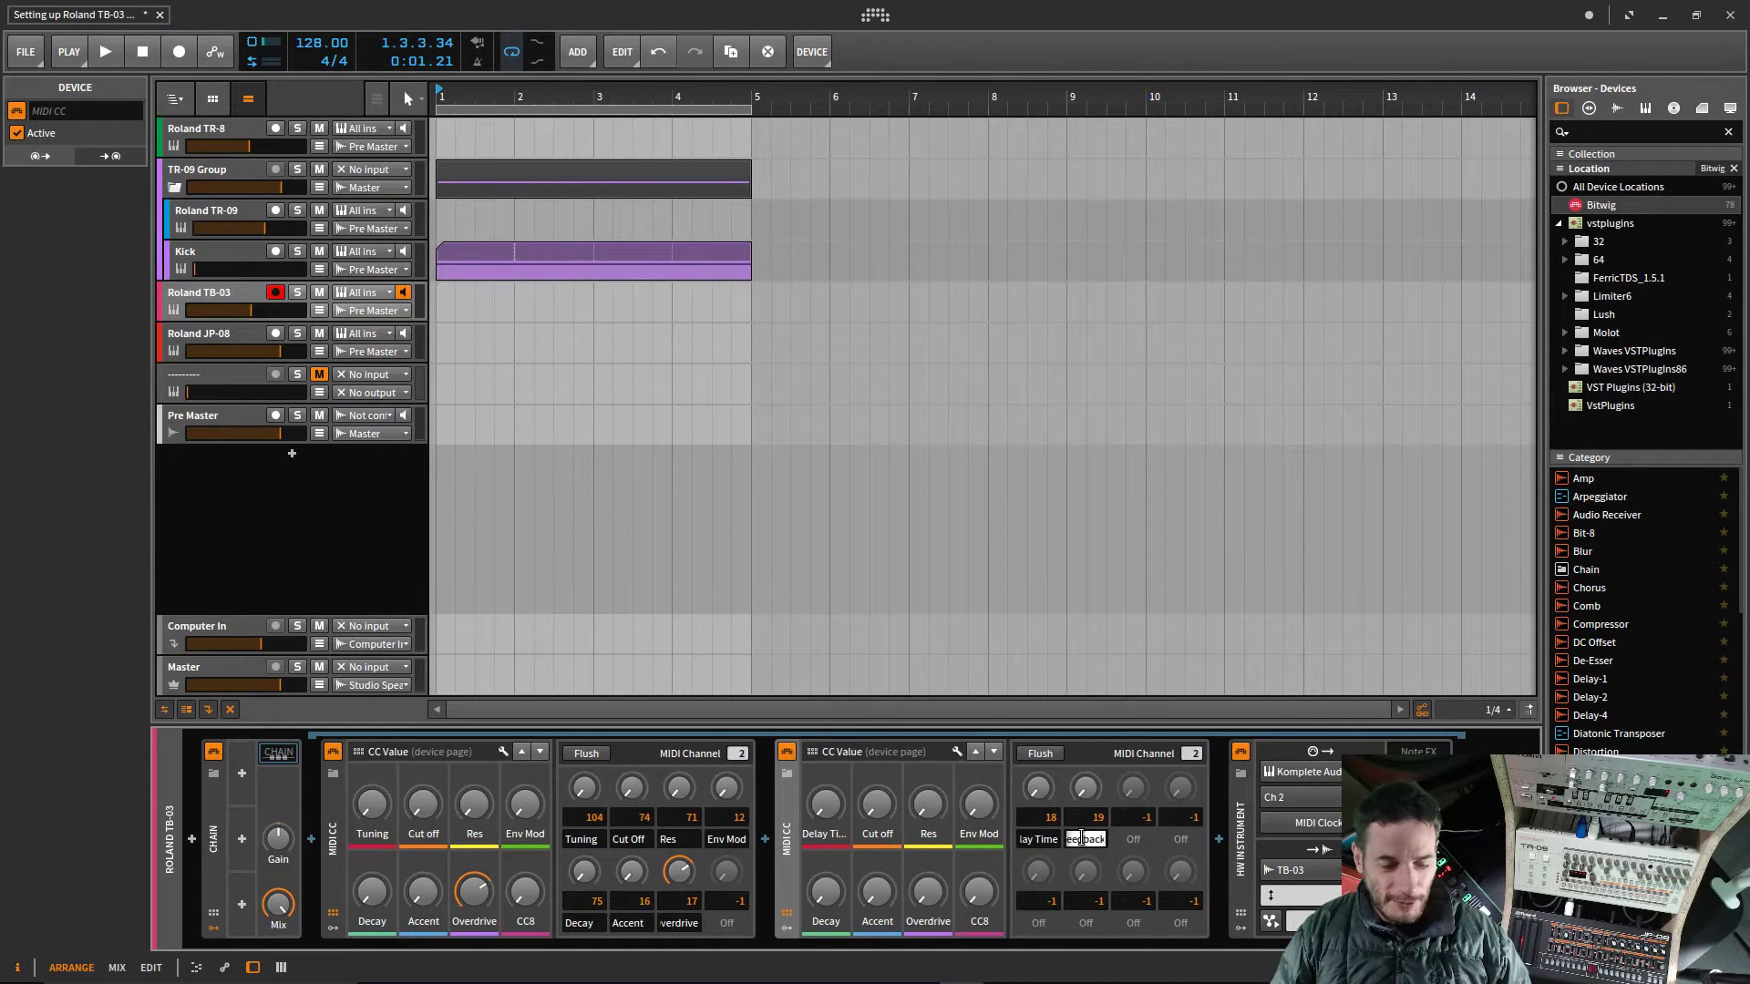
double_click(876, 834)
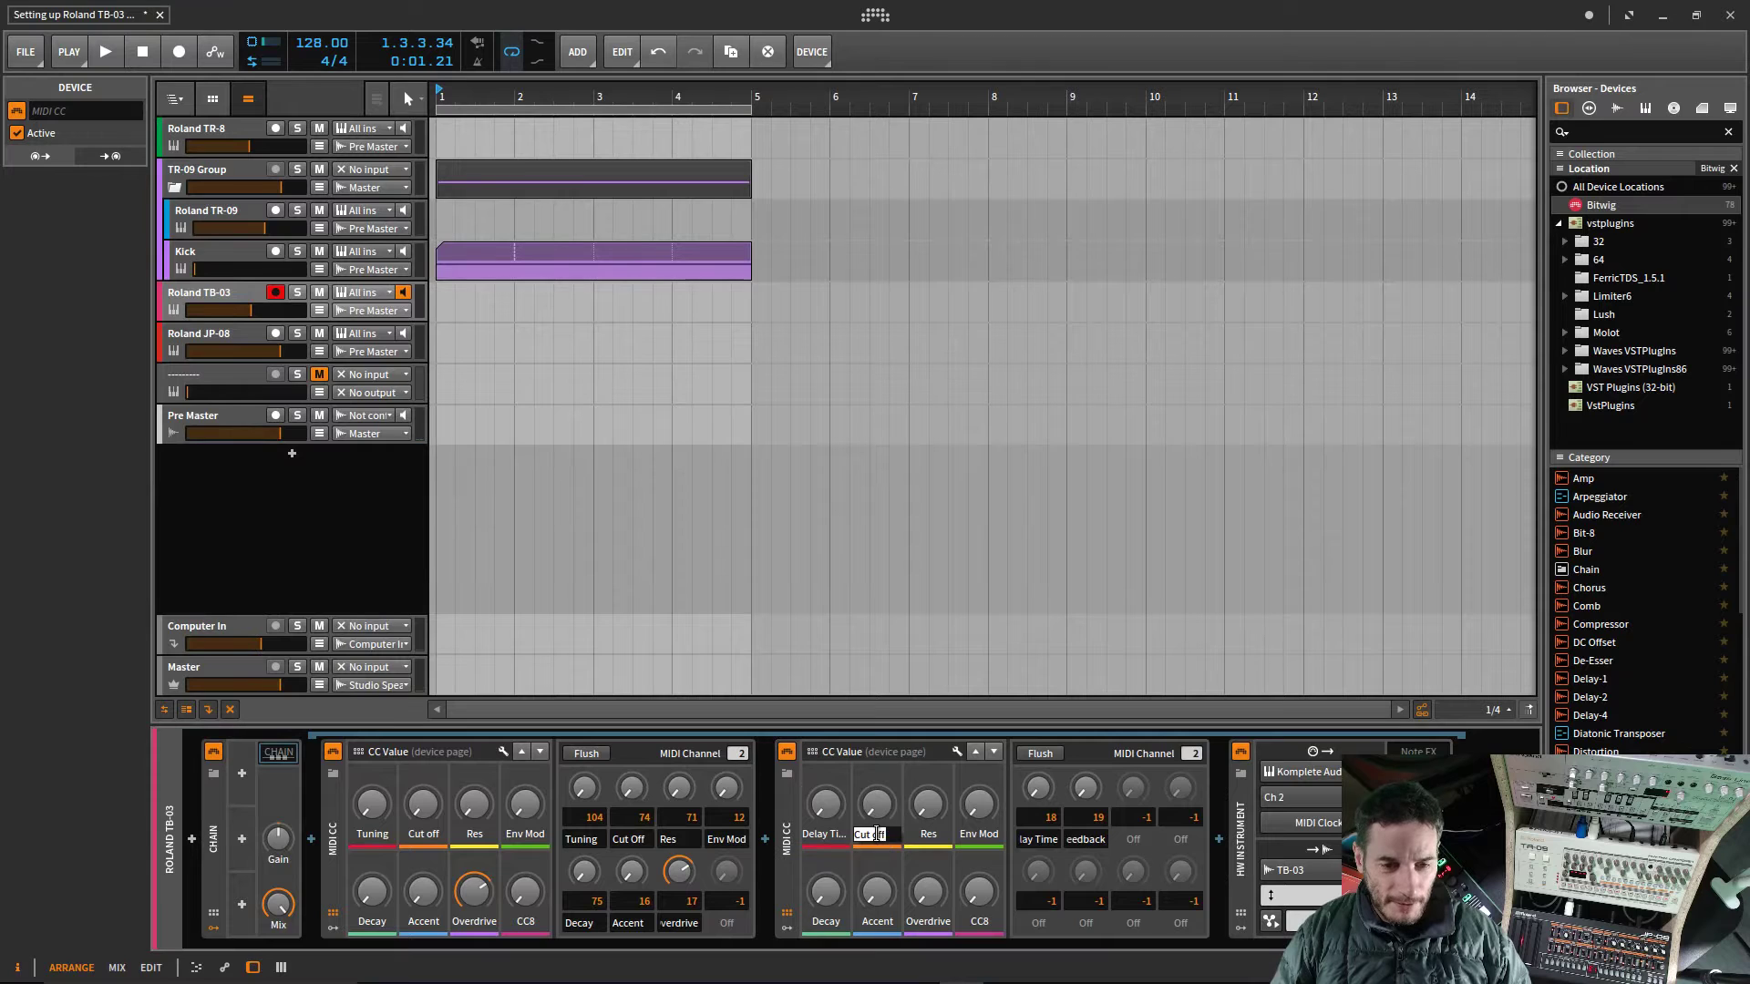
type("Feedback")
key("Tab")
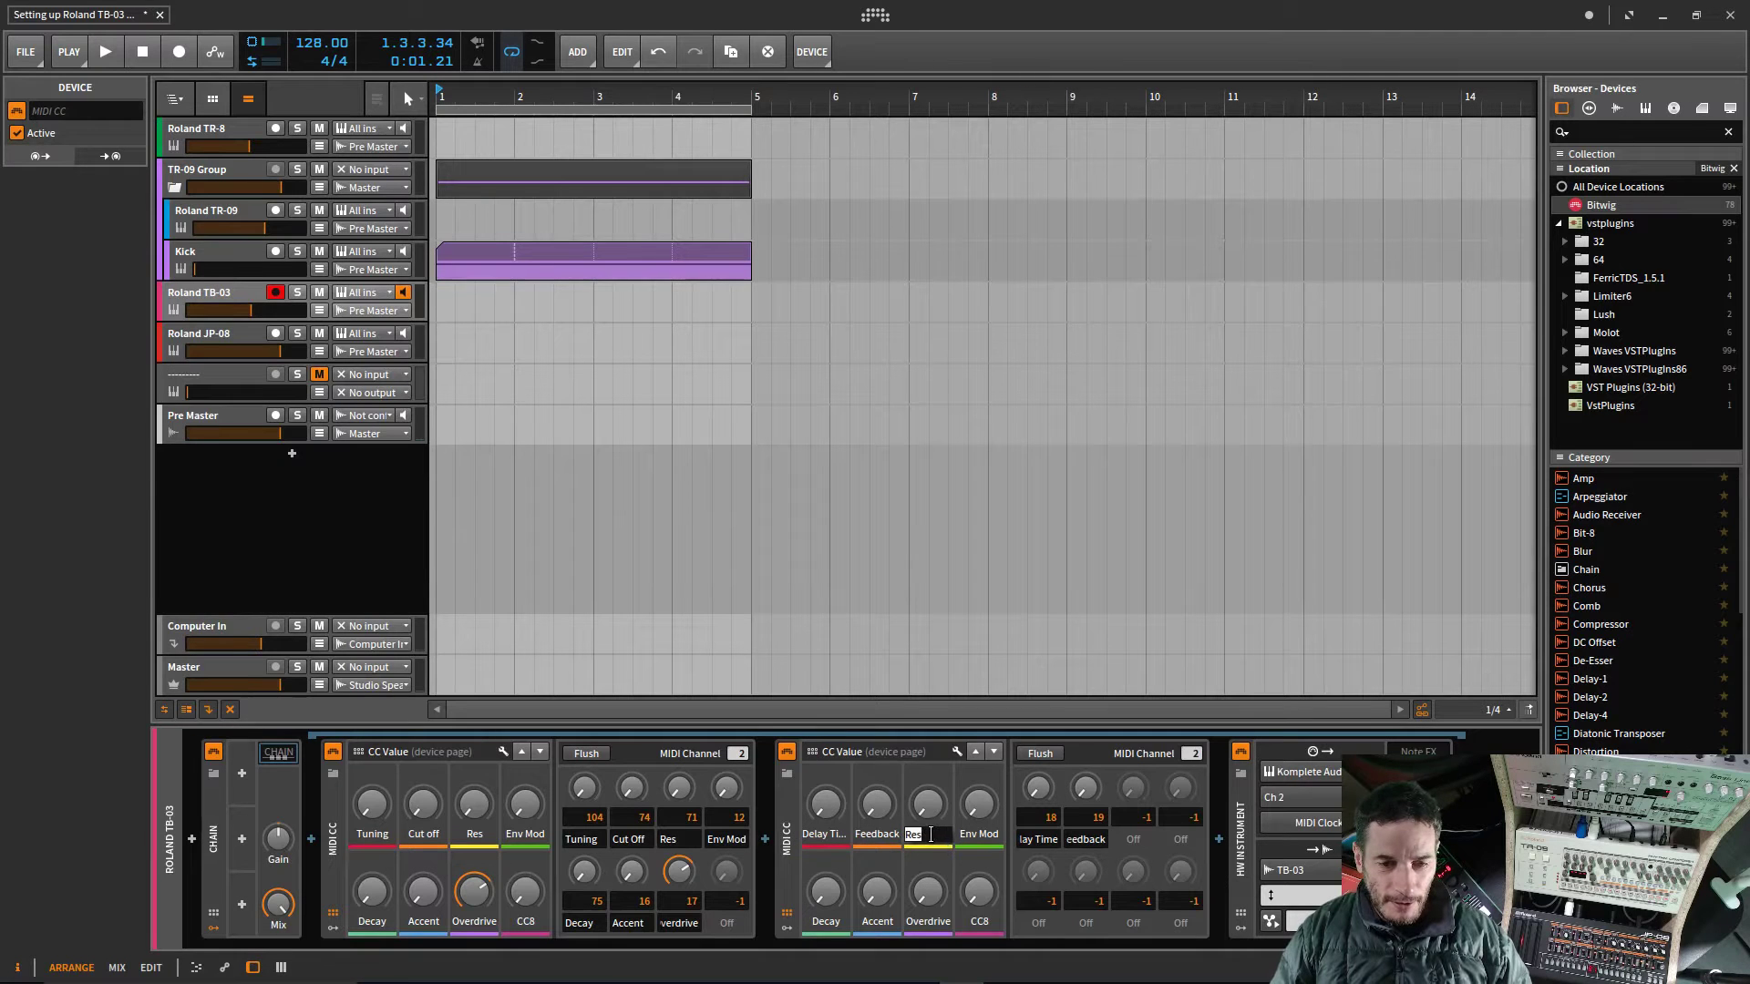
Step: Clear the custom names of the unused third to eighth remote controls on the second MIDI CC device's CC Value page
key("BackSpace")
double_click(969, 836)
key("BackSpace")
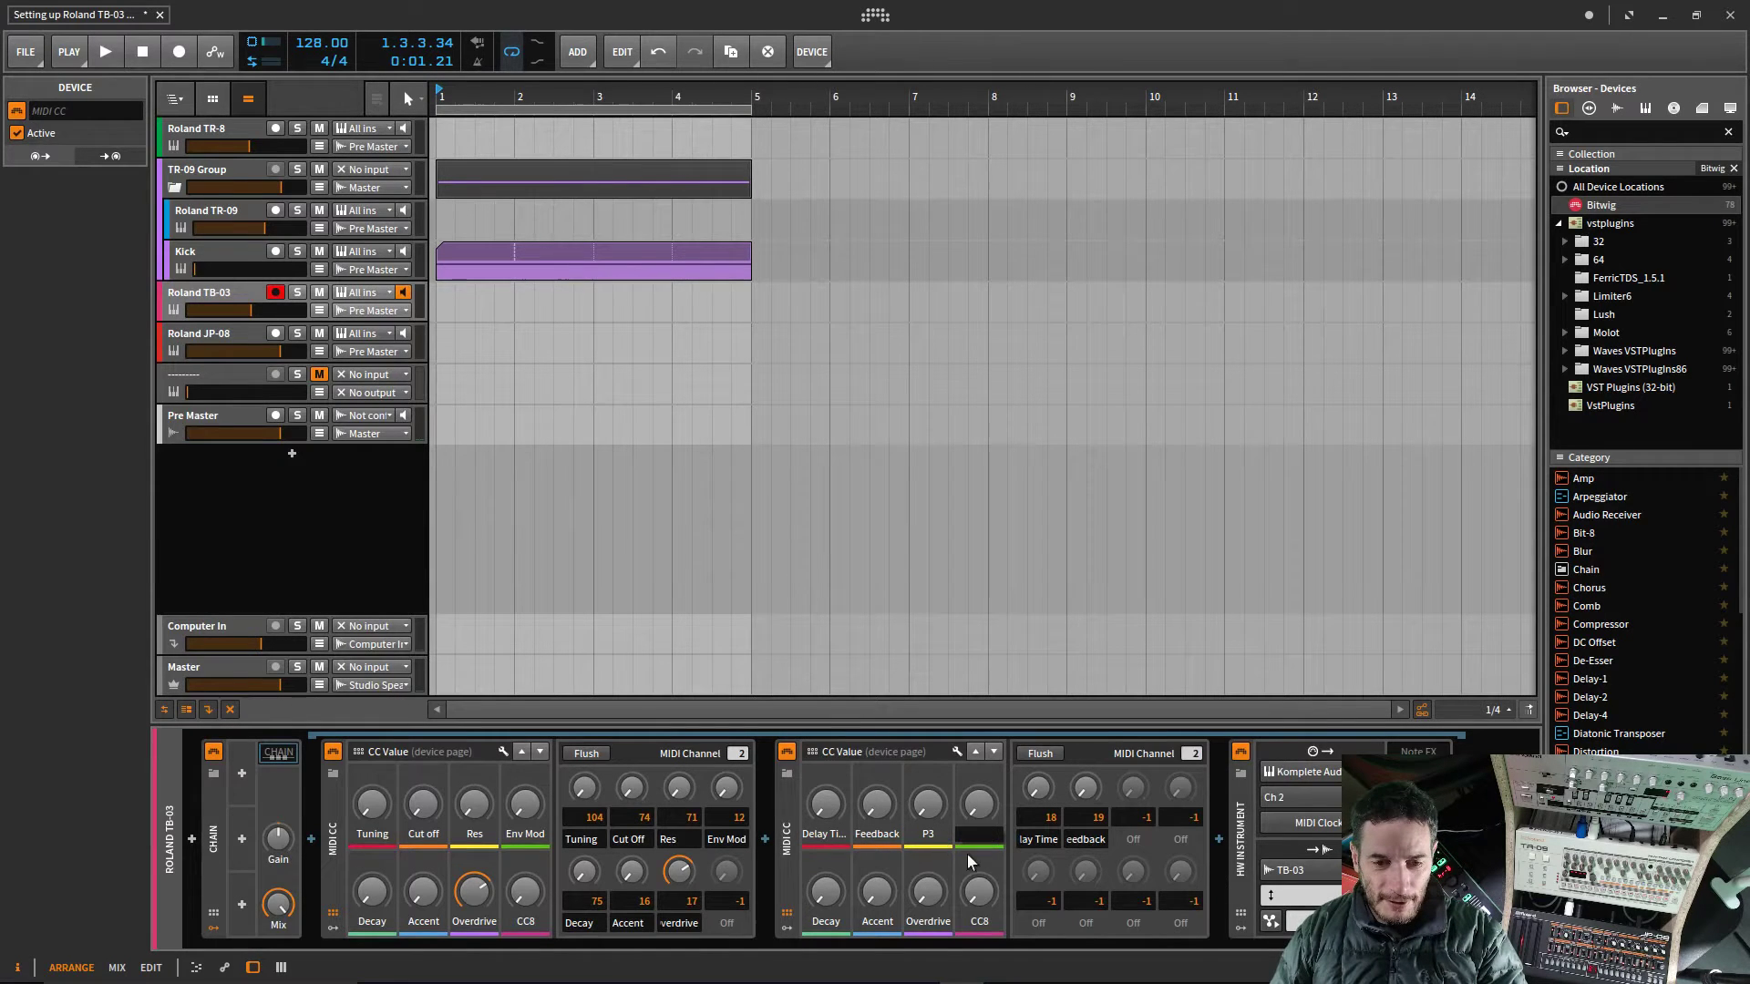
double_click(925, 923)
key("BackSpace")
double_click(873, 923)
double_click(822, 921)
key("BackSpace")
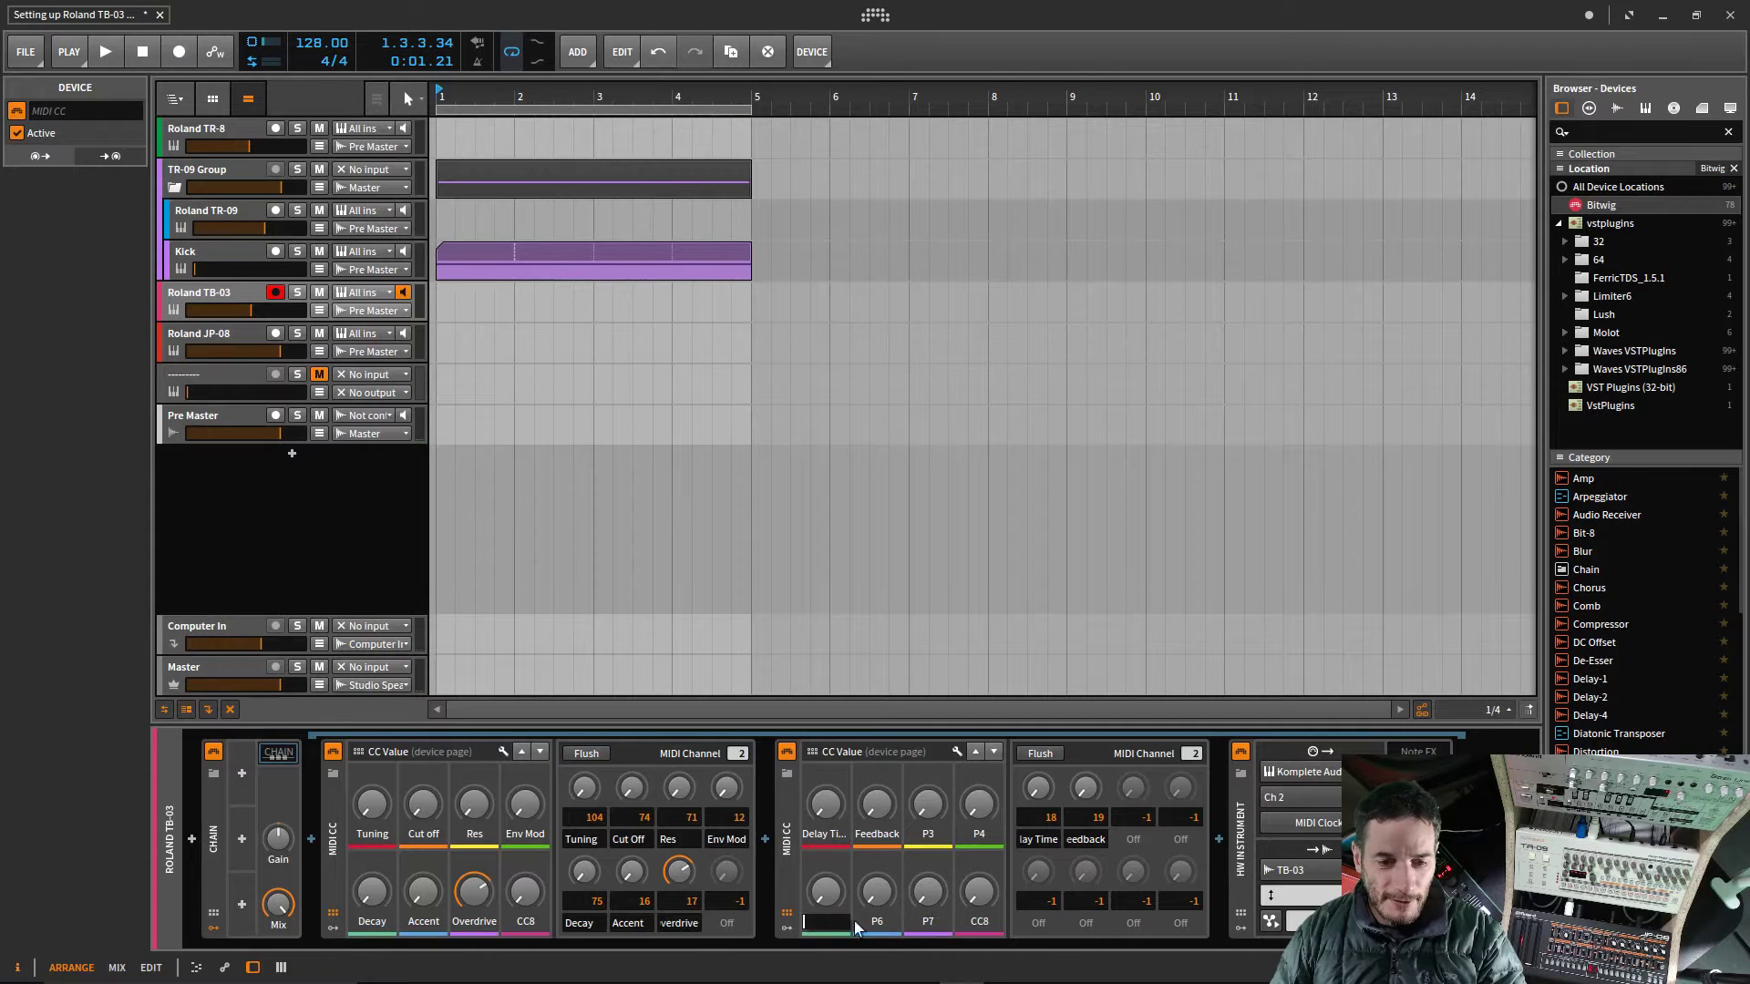
double_click(982, 920)
key("BackSpace")
key("Return")
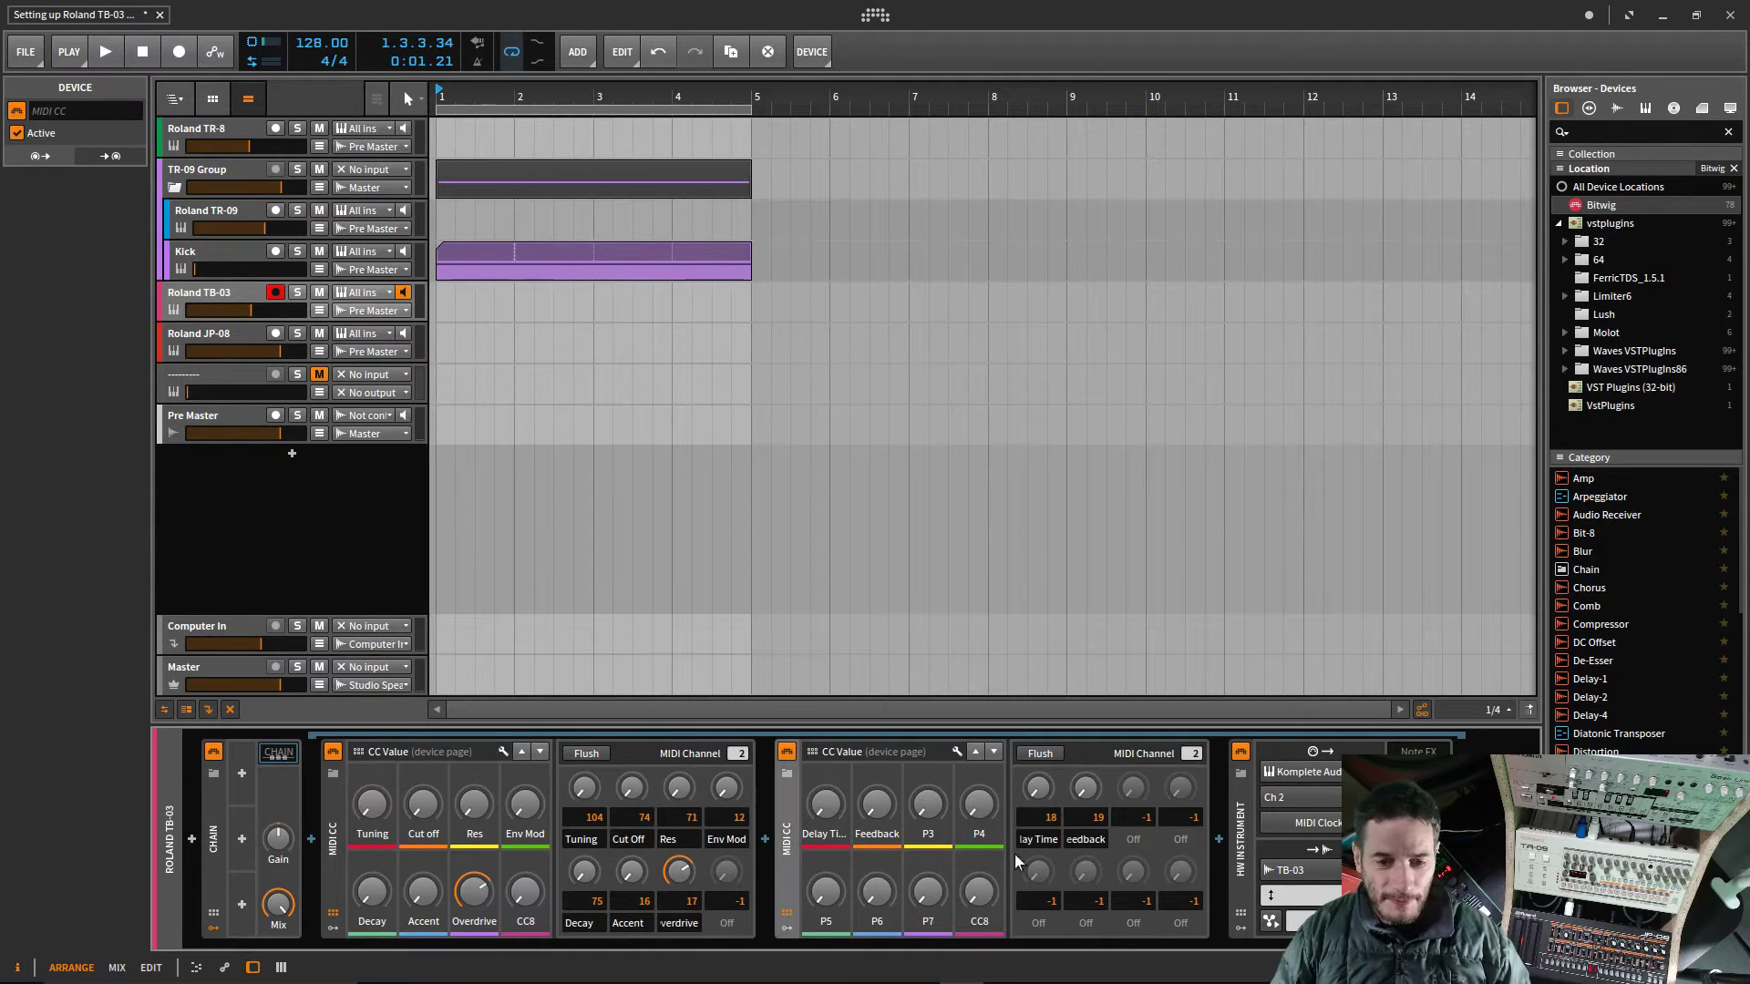
Step: In the Remote Controls Editor, remove the third to eighth controls from the second MIDI CC device's CC Value page
left_click(957, 752)
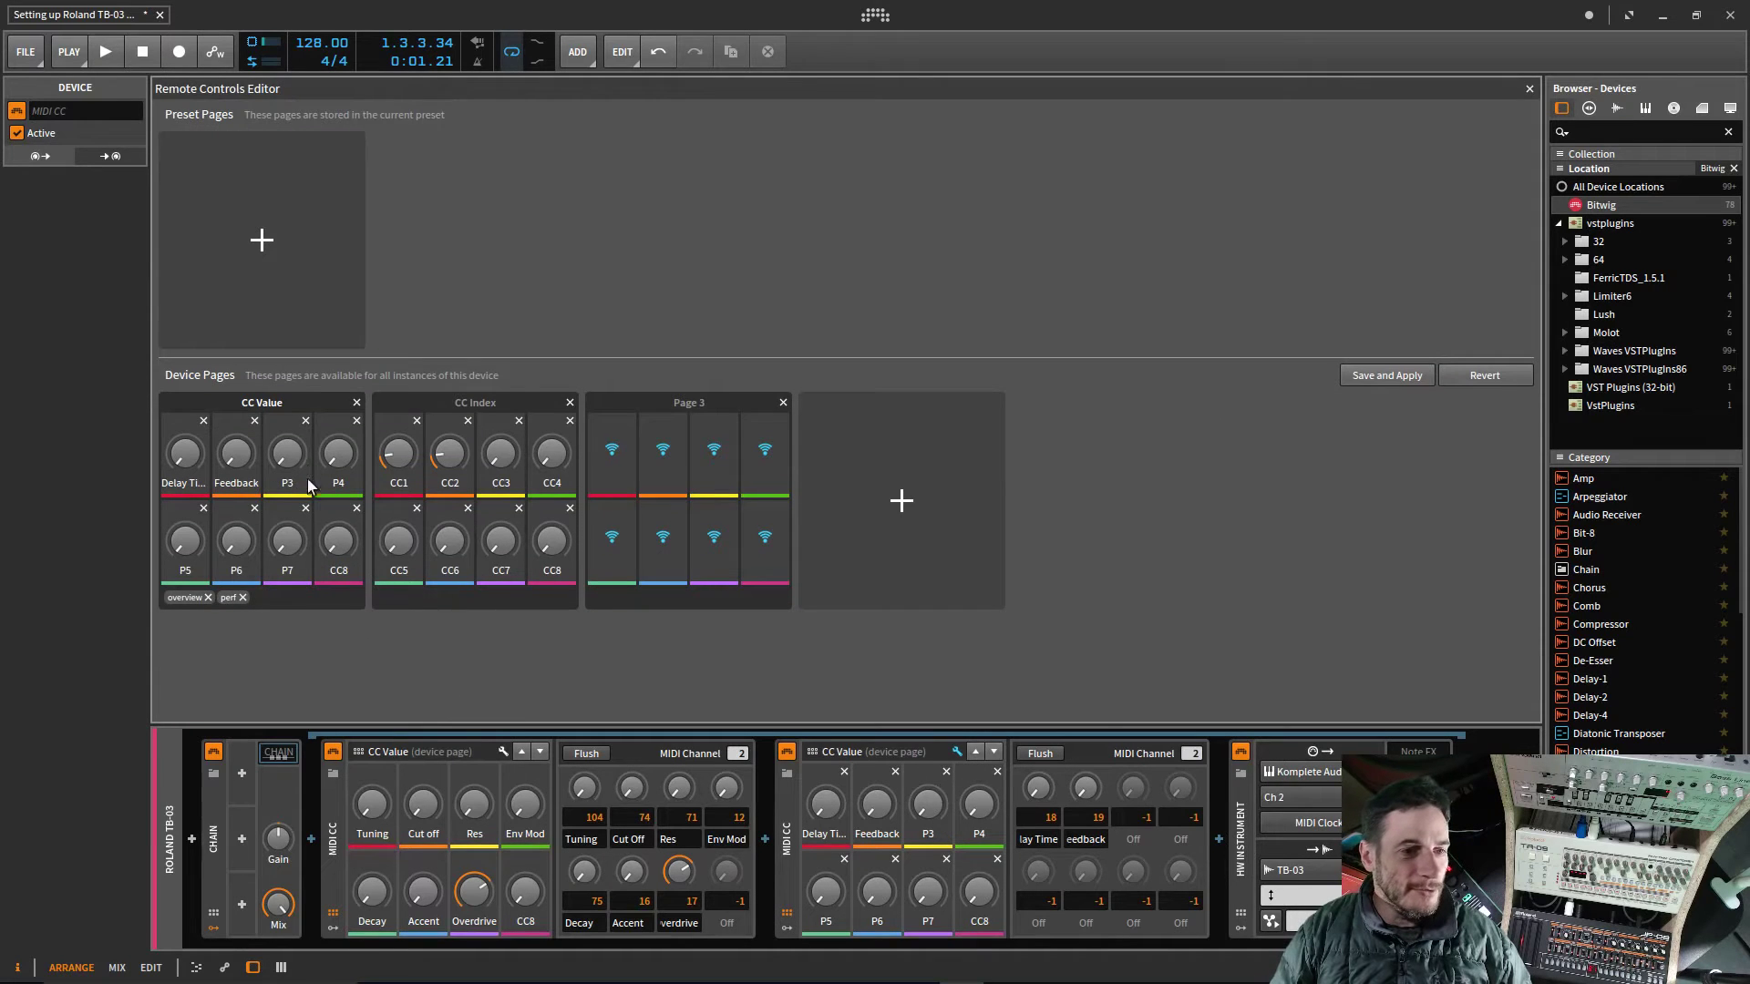
left_click(305, 420)
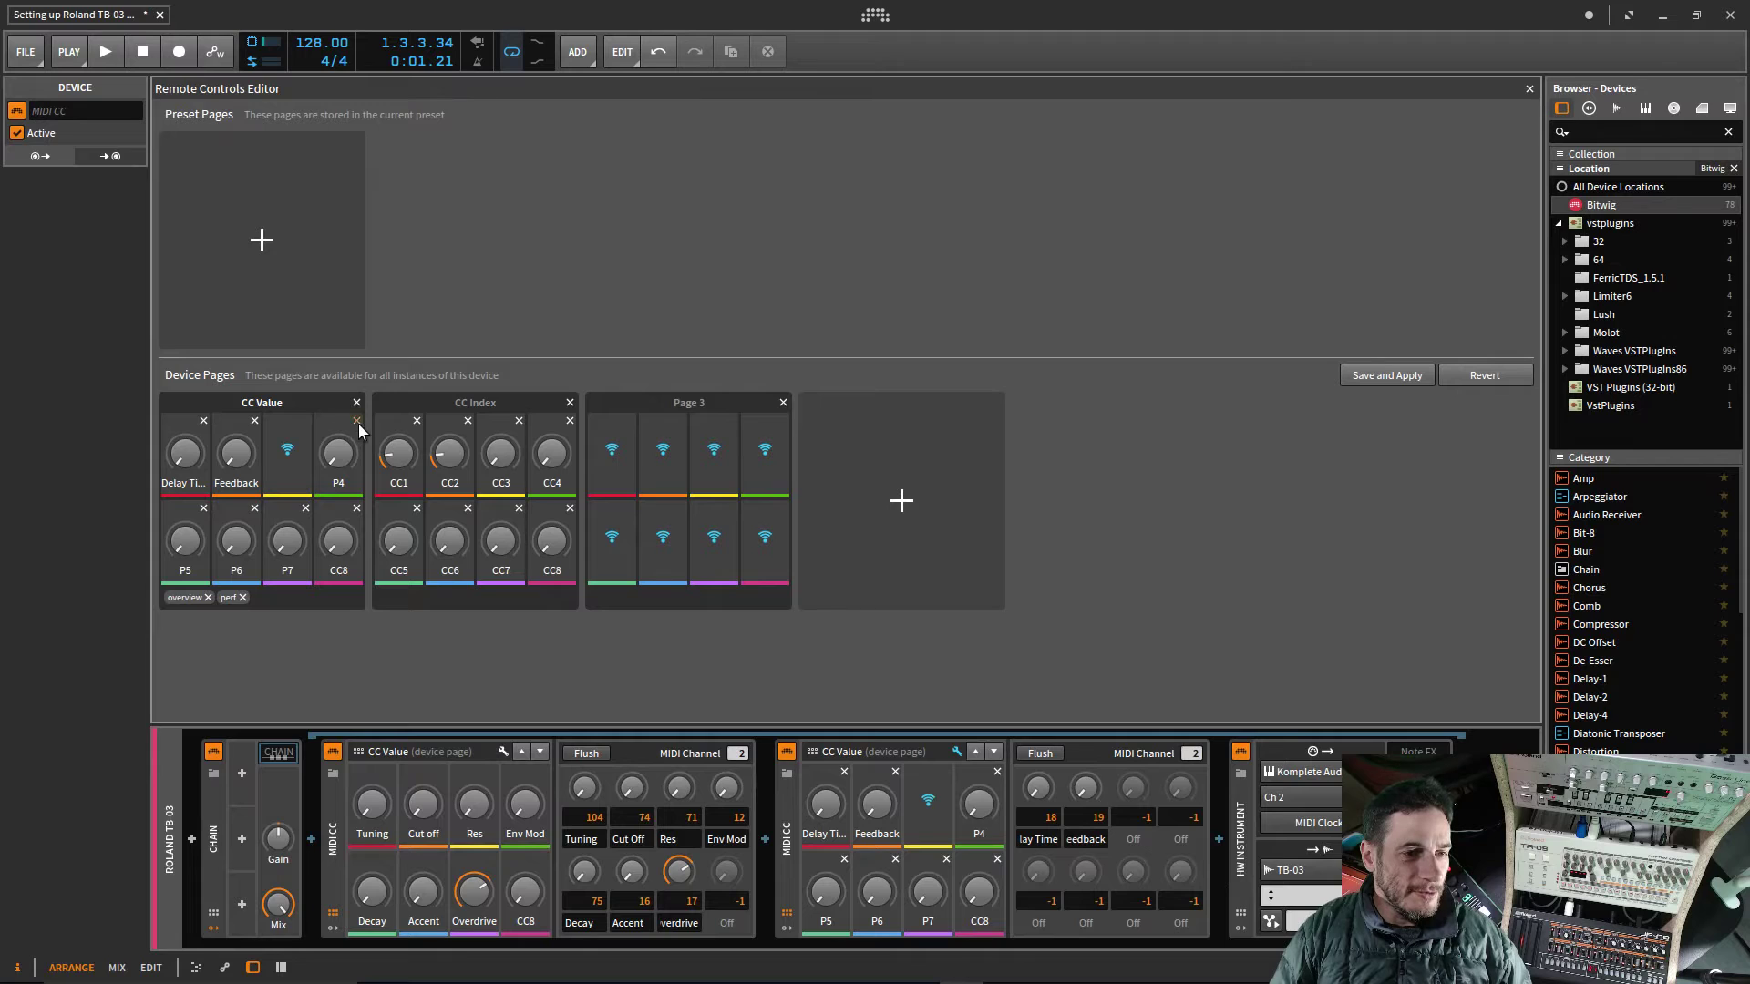
left_click(356, 420)
left_click(357, 508)
left_click(305, 507)
left_click(255, 507)
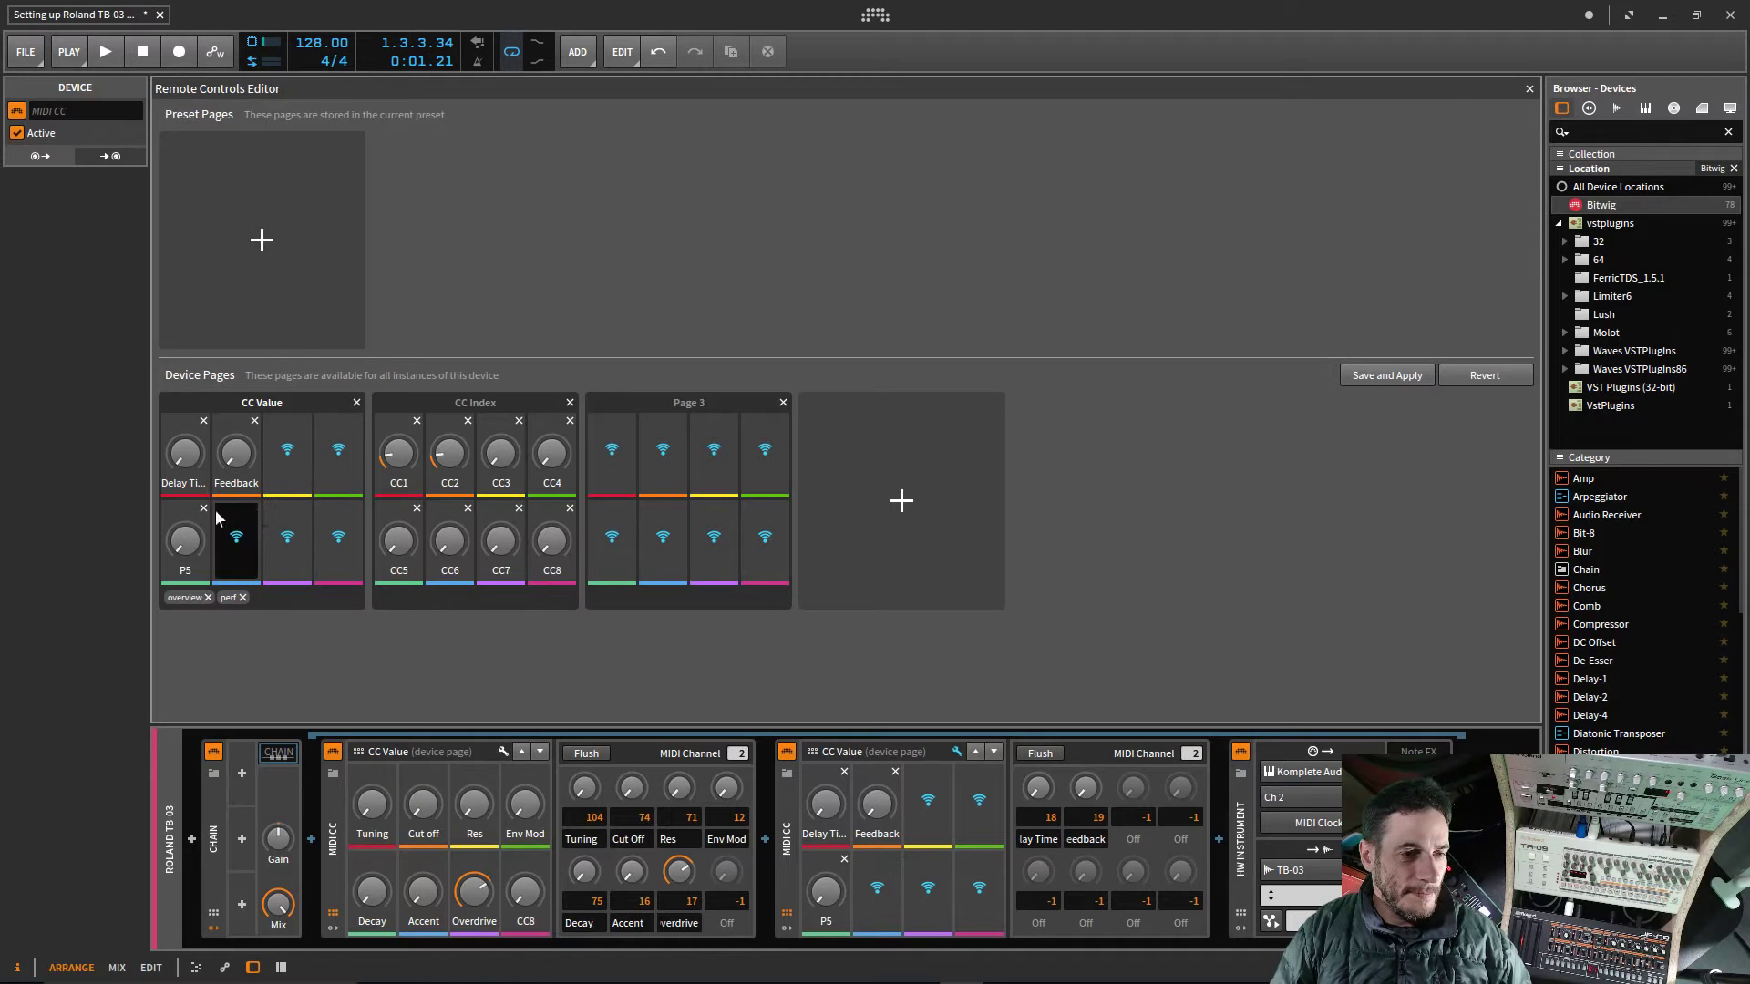
left_click(204, 508)
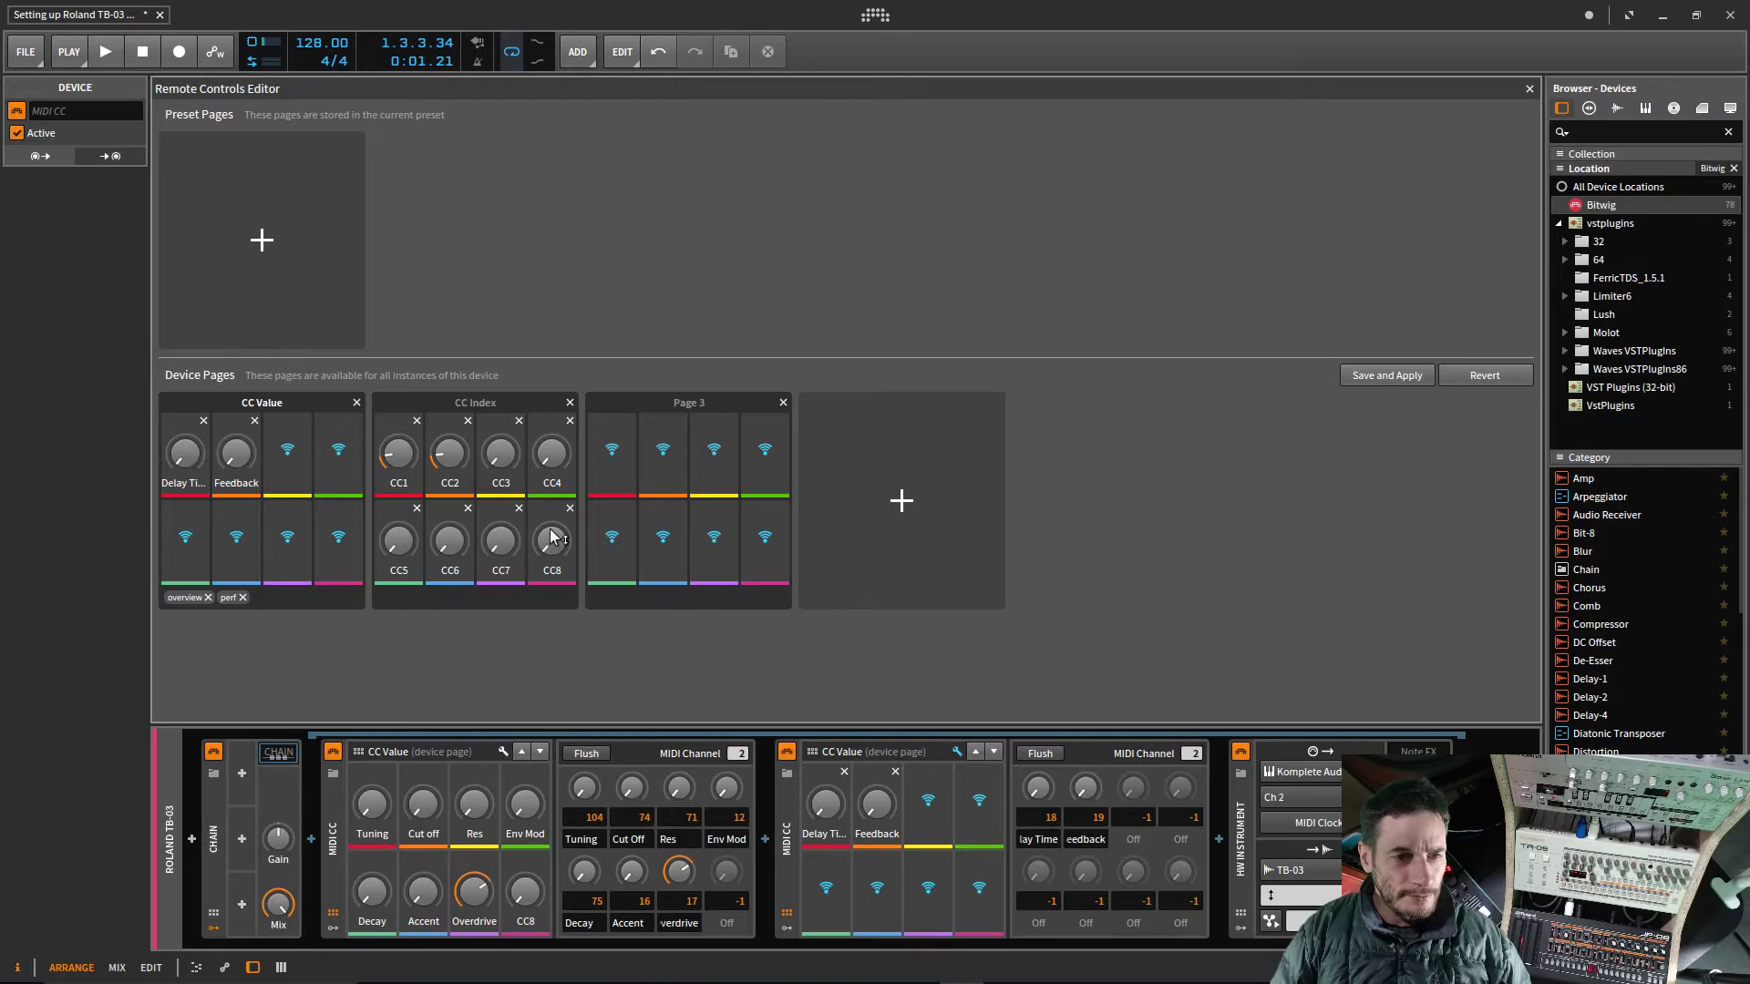
Step: Remove controls CC3 to CC8 from the CC Index page and save and apply the device pages
left_click(569, 507)
left_click(519, 508)
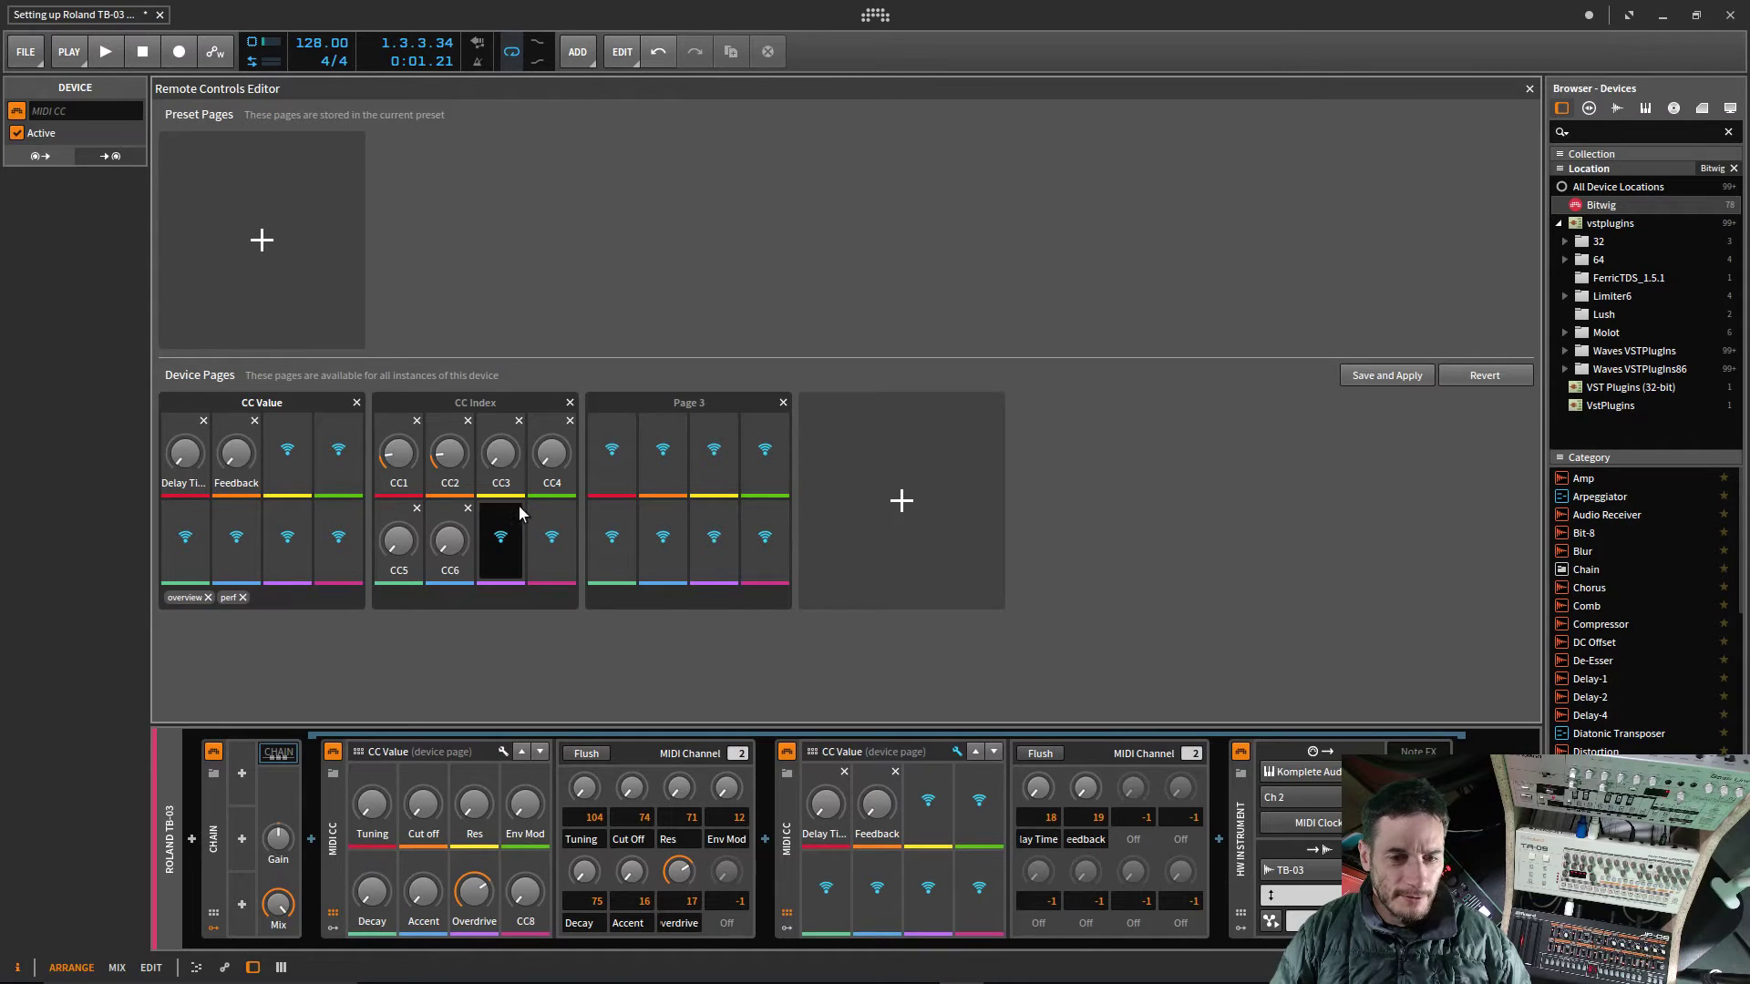
left_click(467, 508)
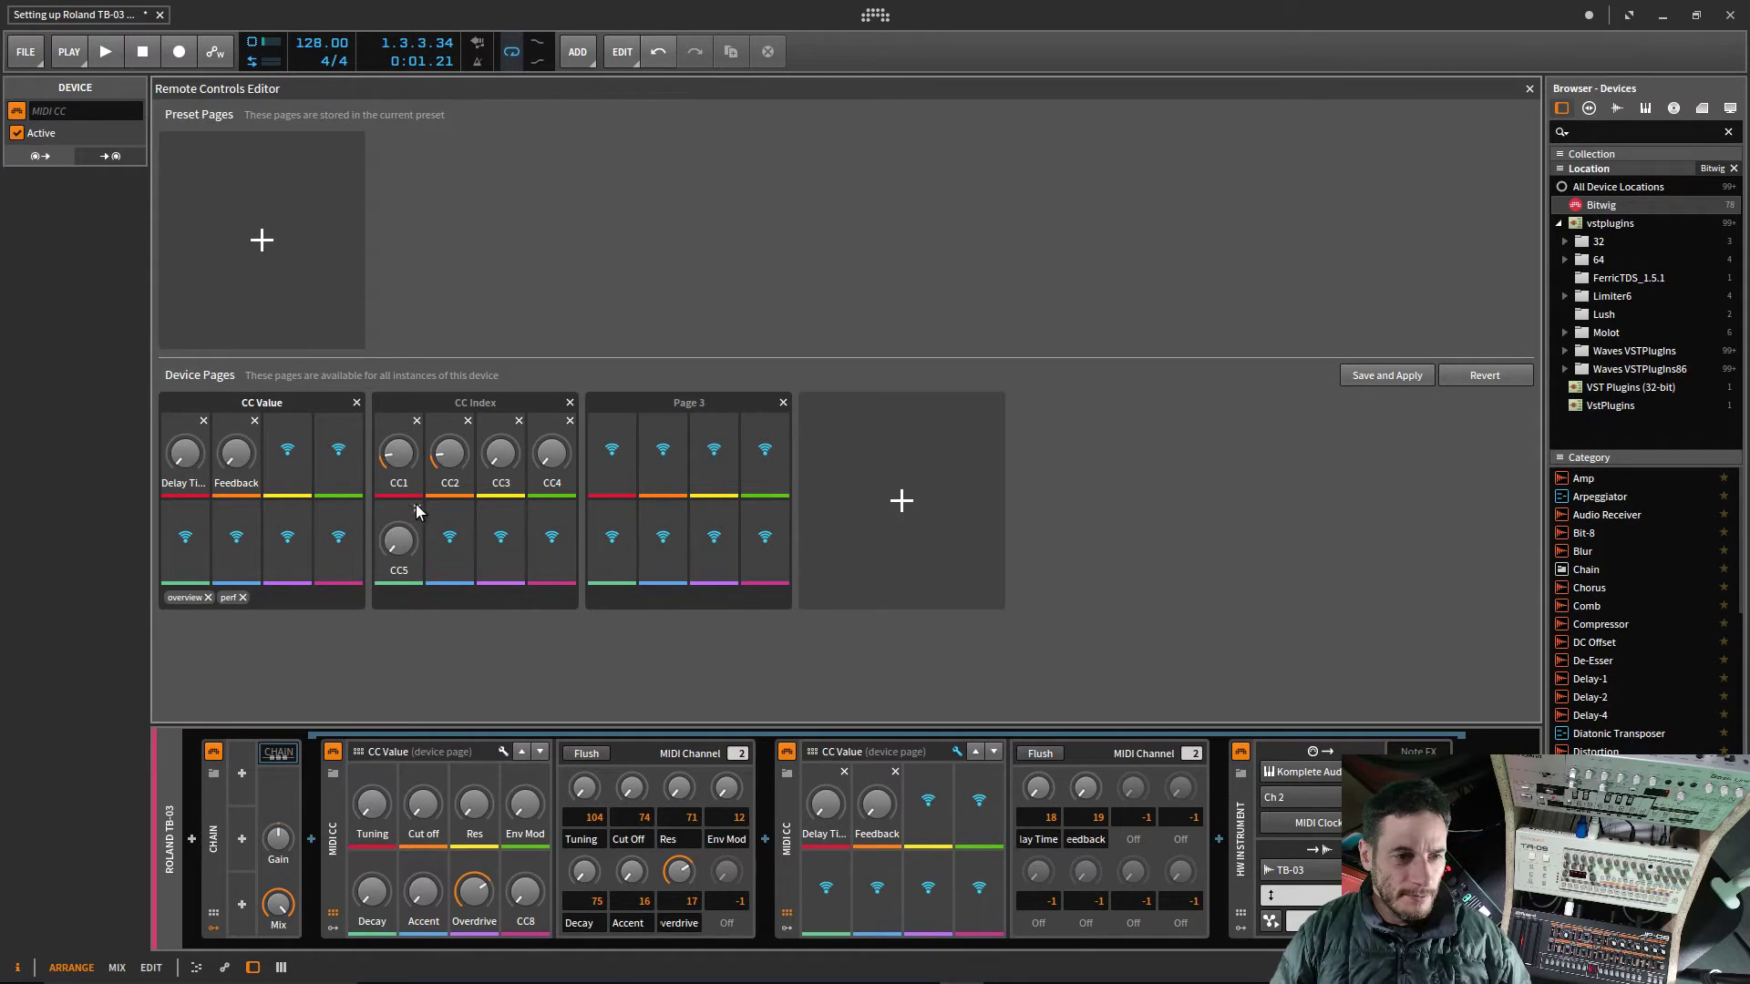
left_click(417, 507)
left_click(520, 421)
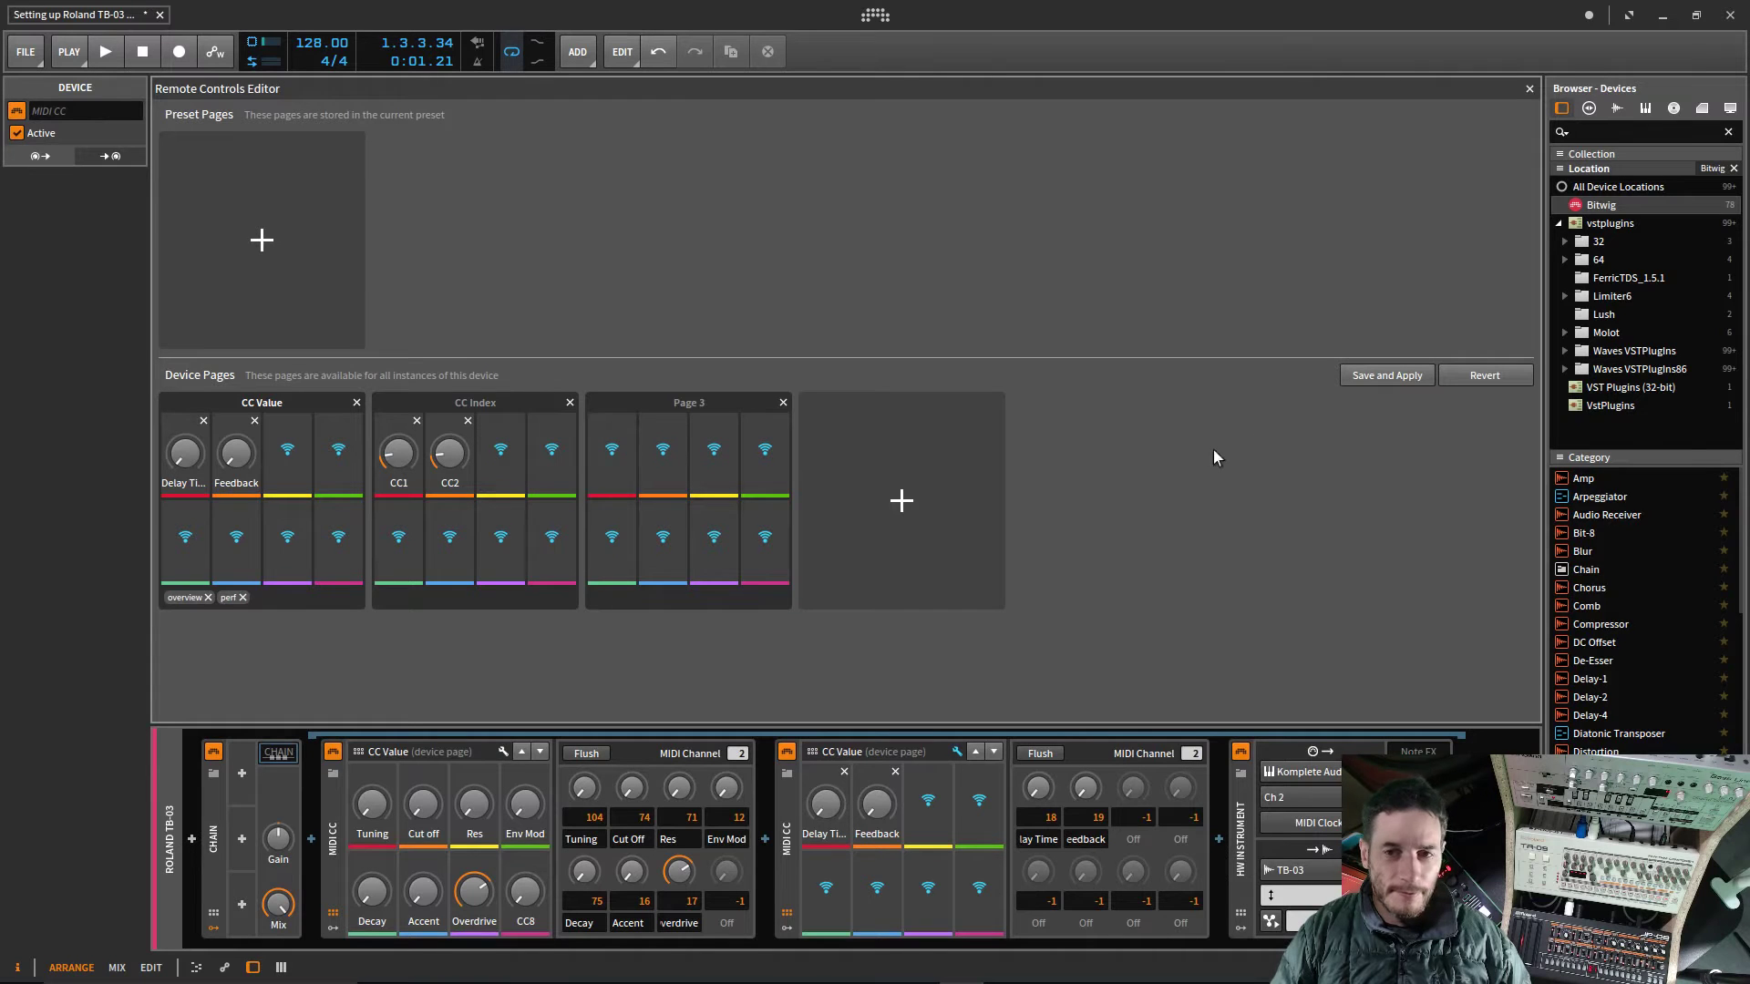
left_click(1356, 376)
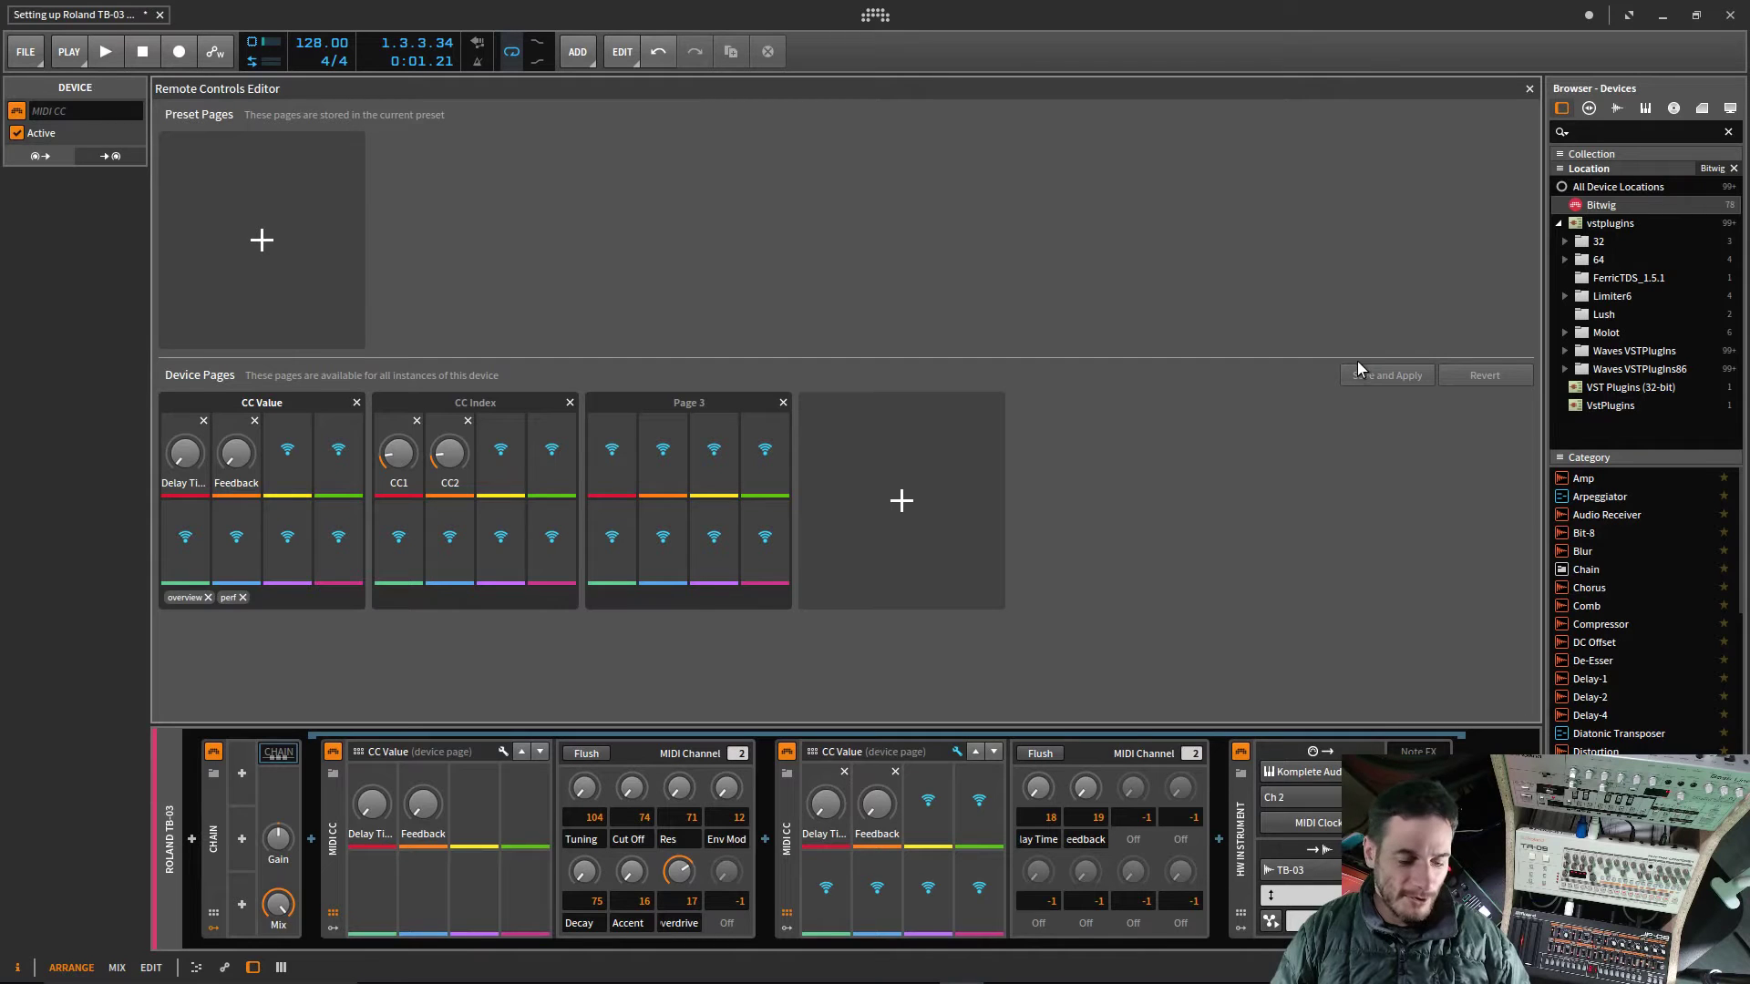
Step: Undo the removals of remote controls from the CC Index and CC Value pages so both pages have all eight controls
key("ctrl+z")
key("ctrl+z")
key("ctrl+z")
key("ctrl+z")
key("ctrl+z")
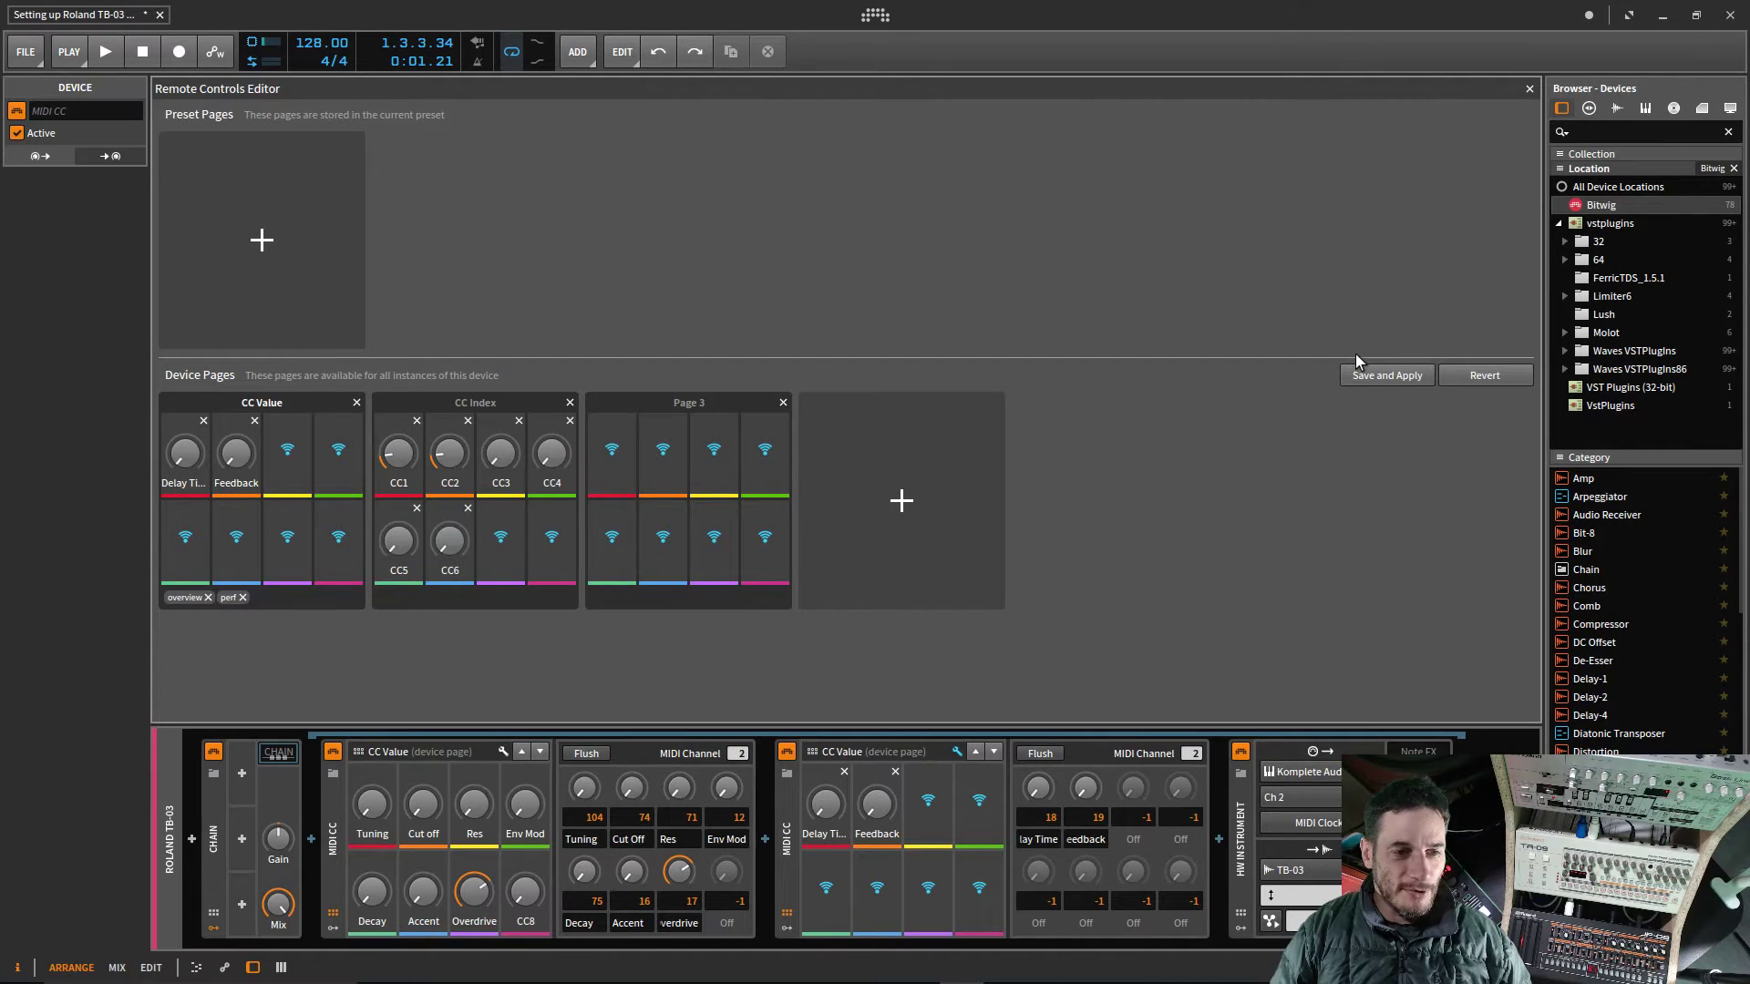
key("ctrl+z")
key("ctrl+z")
key("ctrl+z")
key("ctrl+z")
key("ctrl+z")
key("ctrl+z")
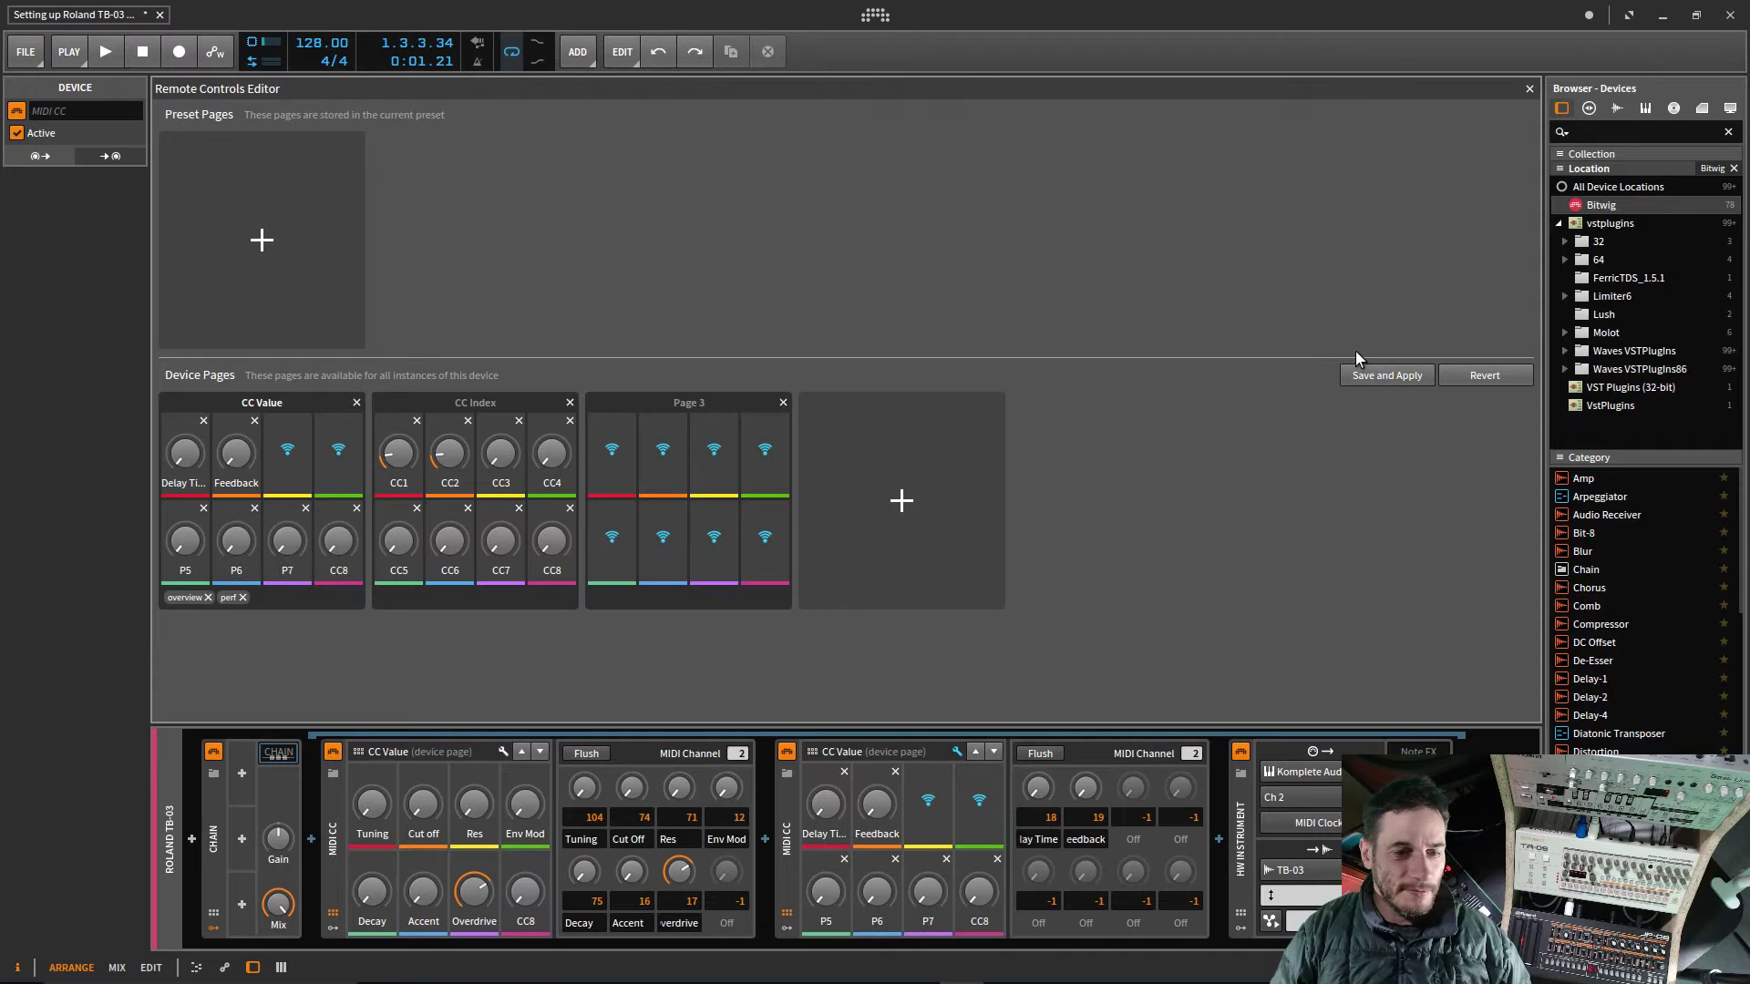
key("ctrl+z")
key("ctrl+z")
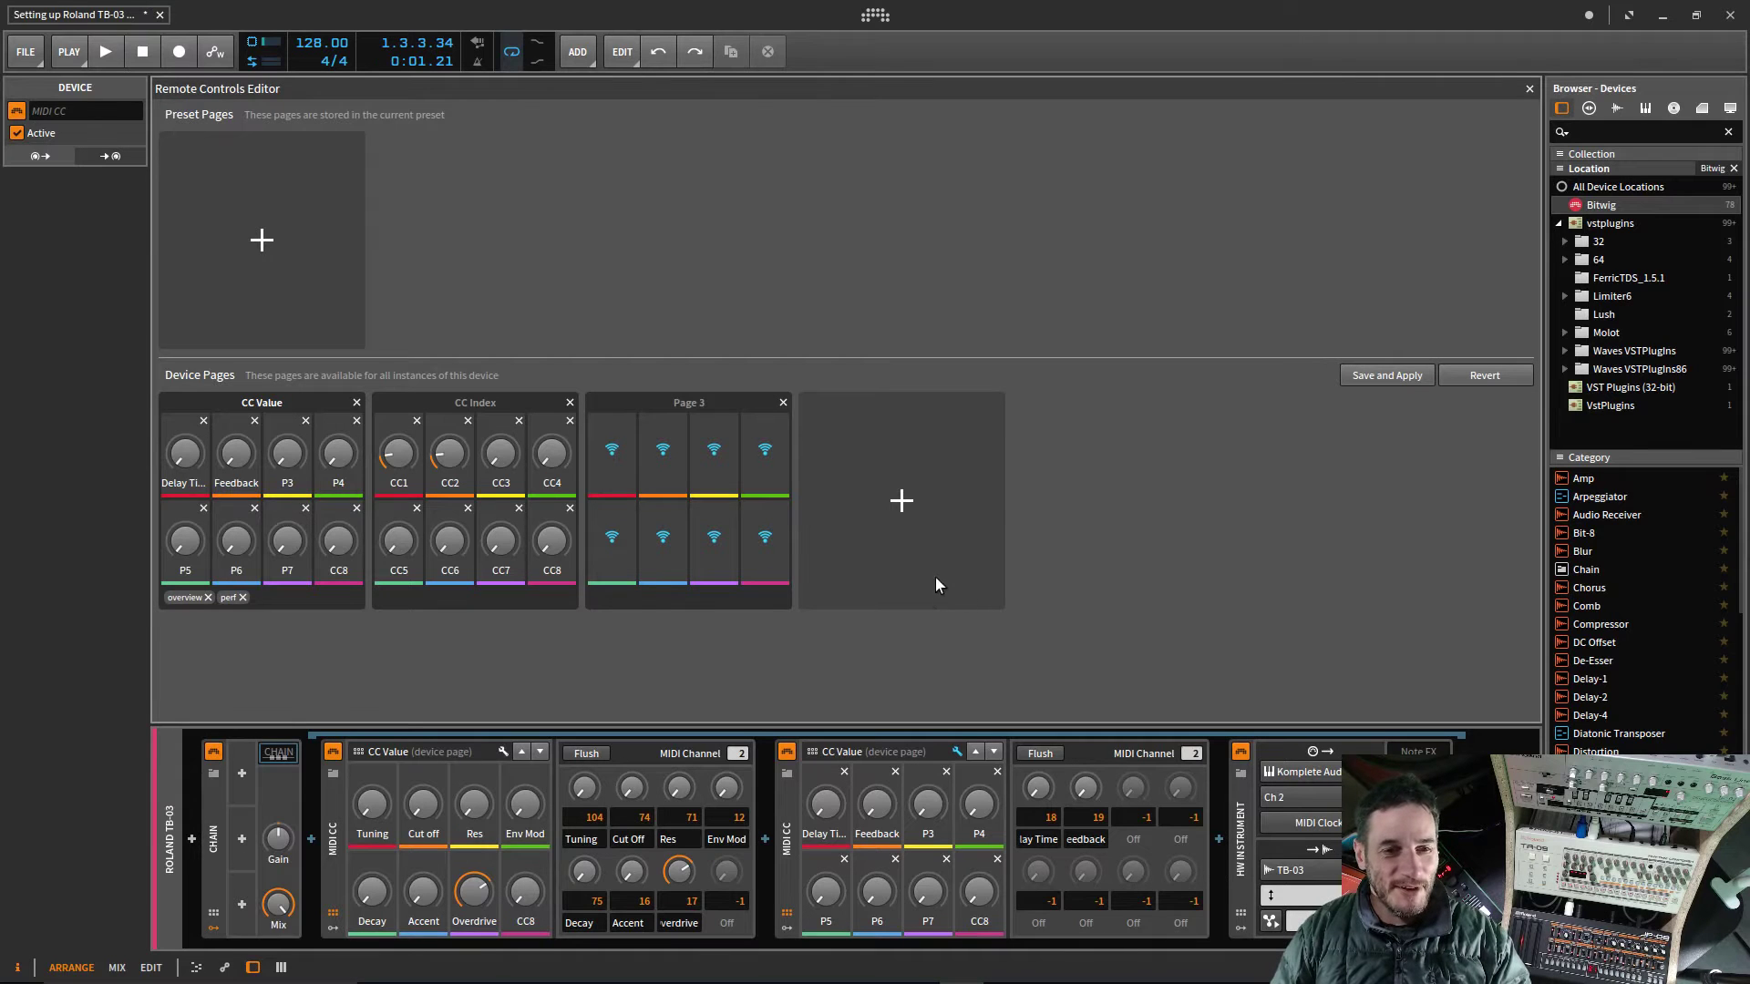
Step: Close the Remote Controls Editor without saving the device pages, and try the Overdrive and Delay Time knobs on the two MIDI CC devices
left_click(1529, 89)
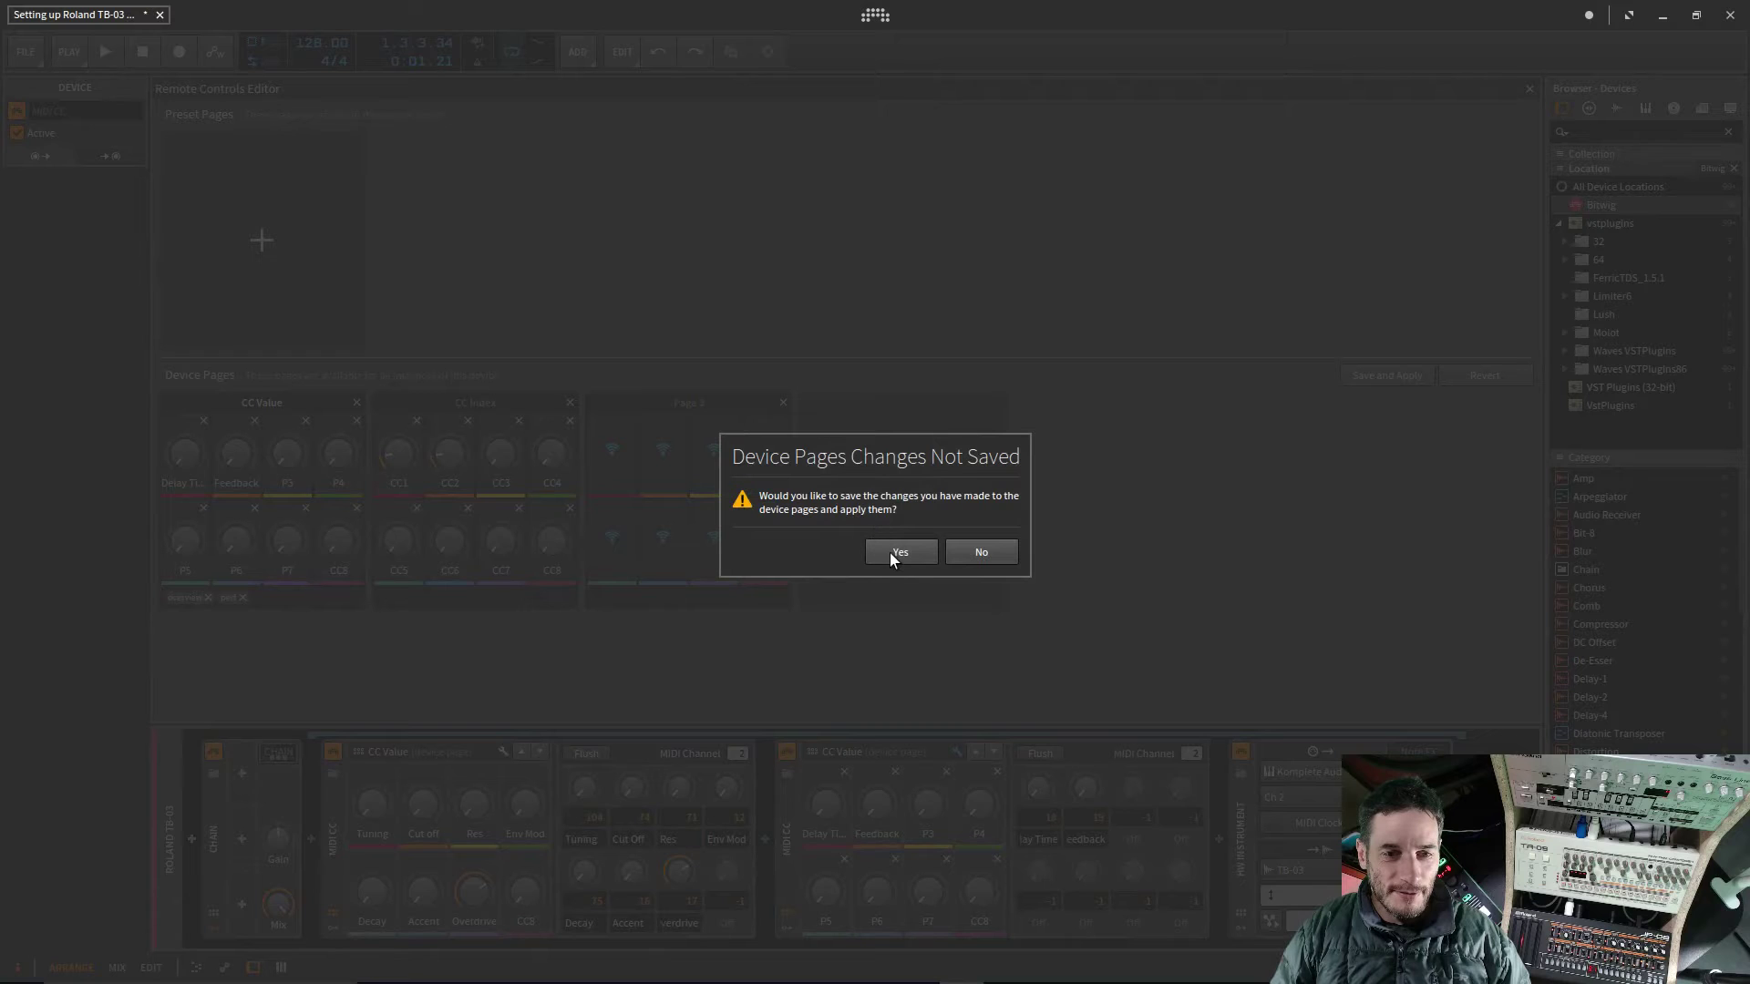
left_click(977, 550)
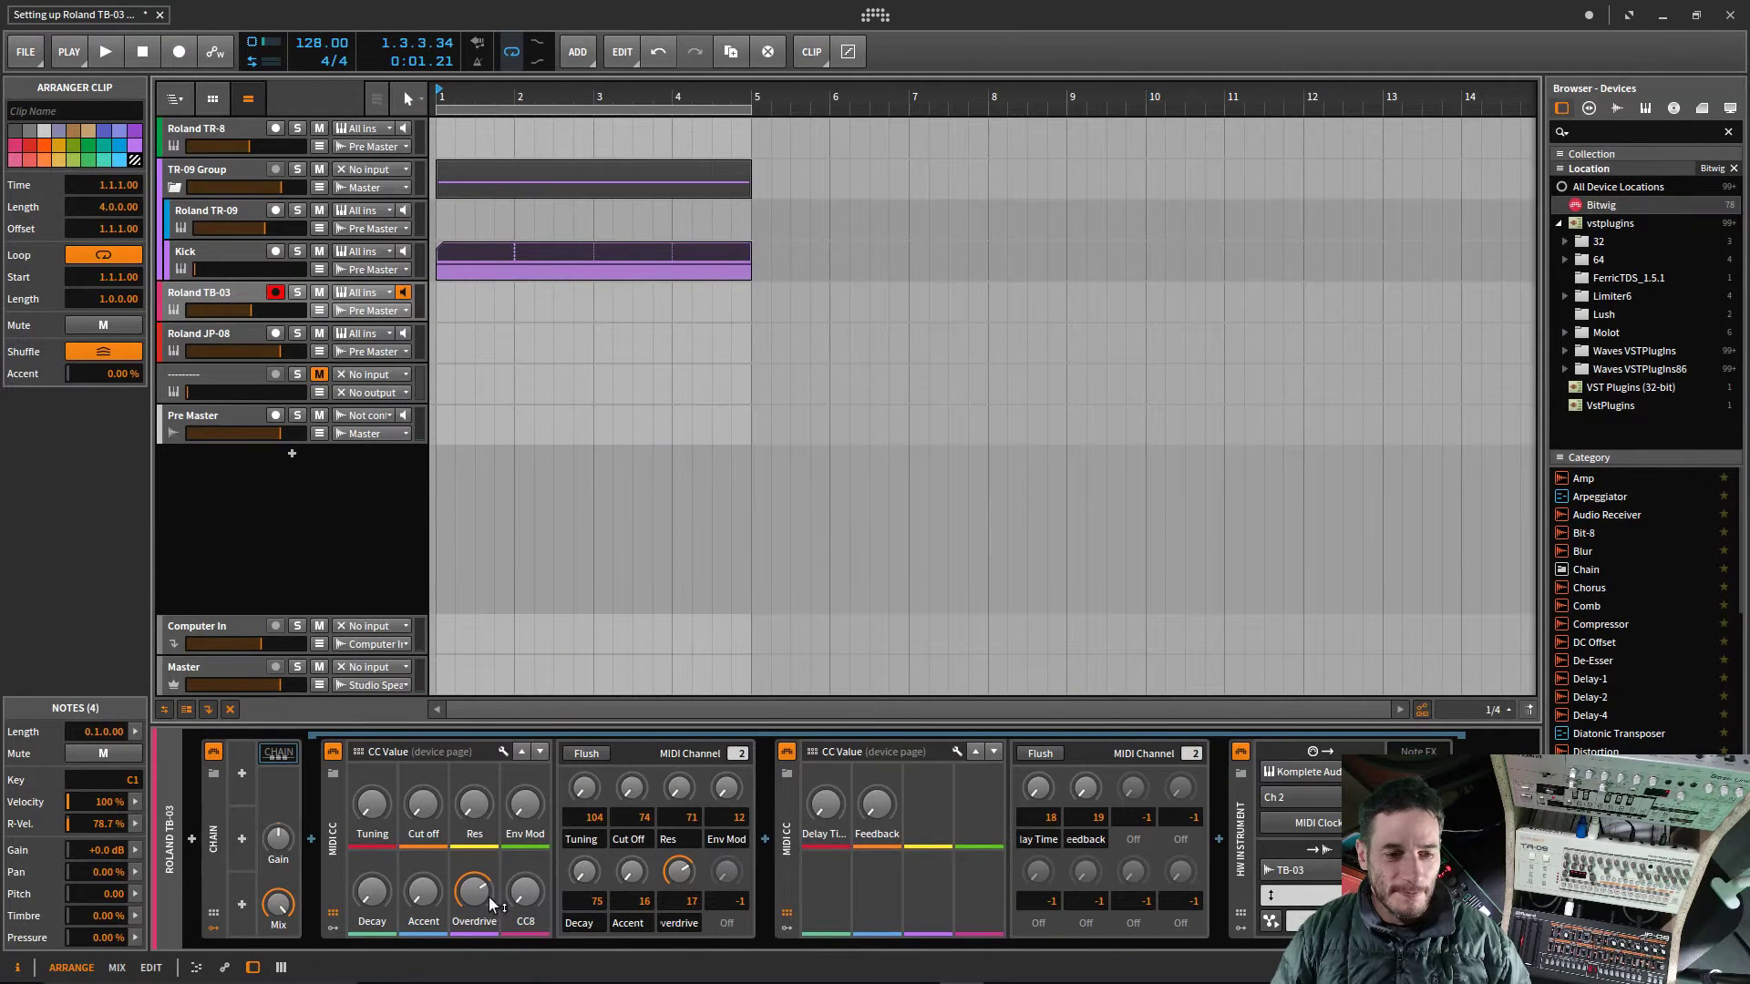
left_click_drag(488, 900, 488, 884)
mouse_move(830, 821)
left_mouse_down()
mouse_move(830, 803)
mouse_move(831, 820)
mouse_move(880, 802)
mouse_move(827, 808)
left_mouse_up()
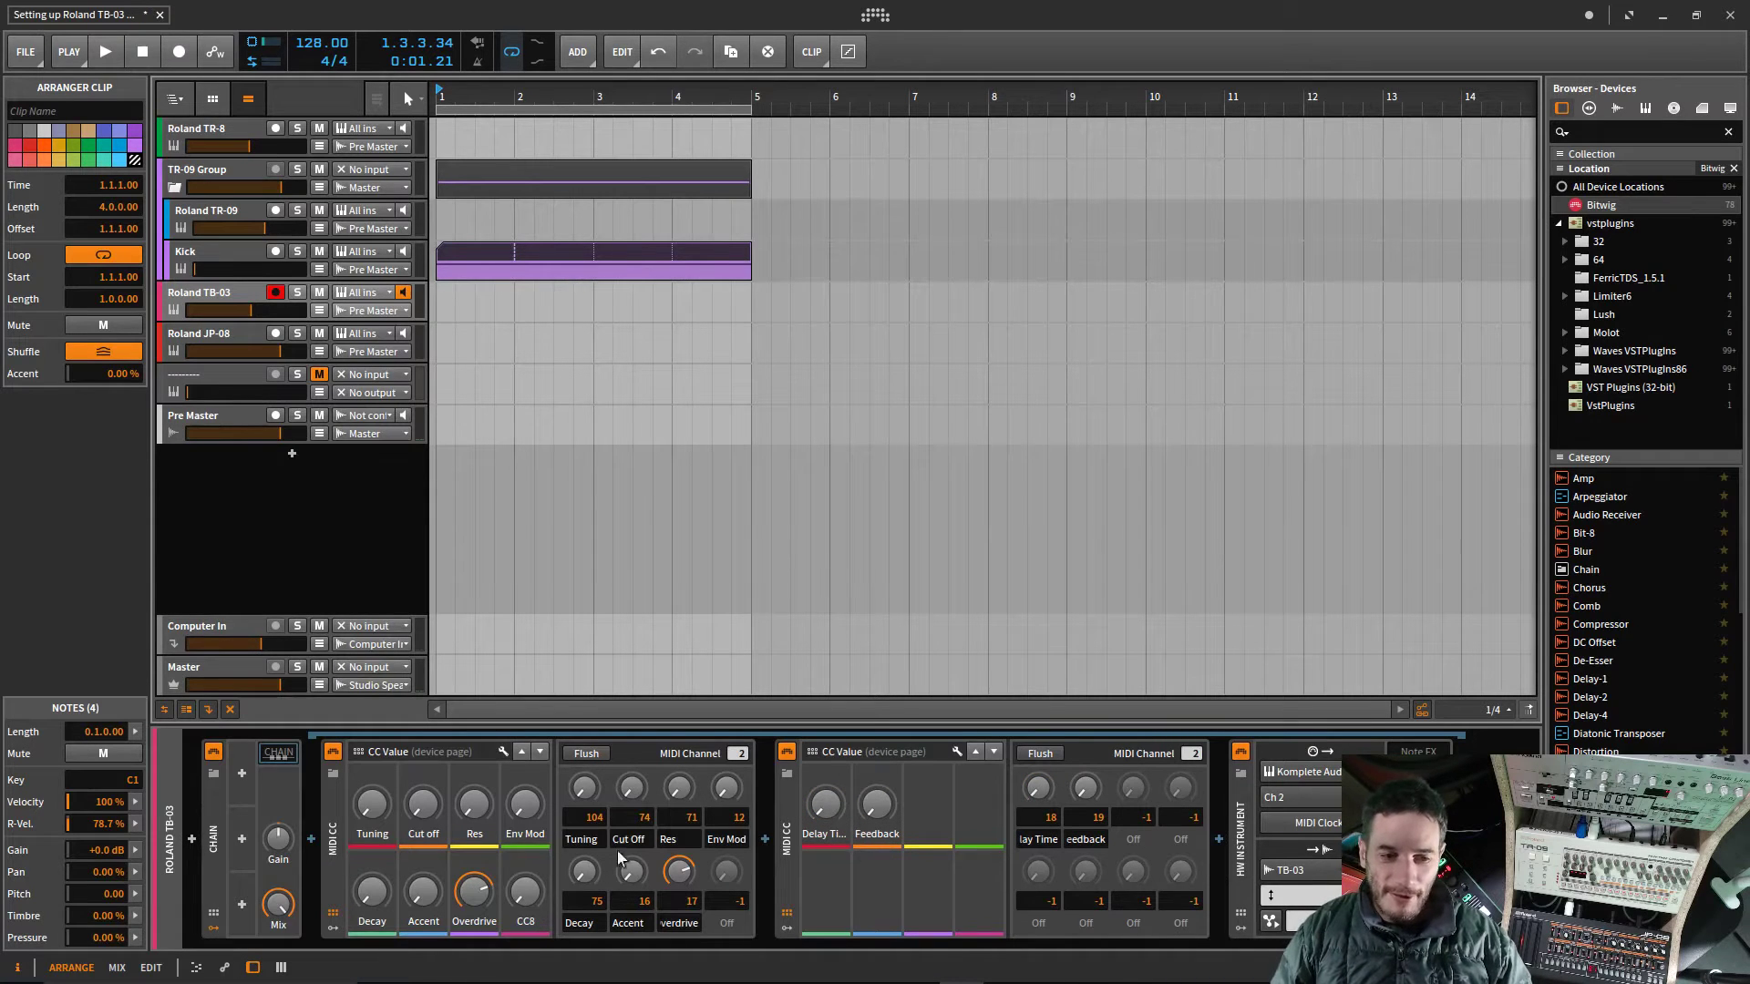
Step: Discard the unsaved device page changes from the first MIDI CC device's Remote Controls Editor, and undo that discard
left_click(501, 753)
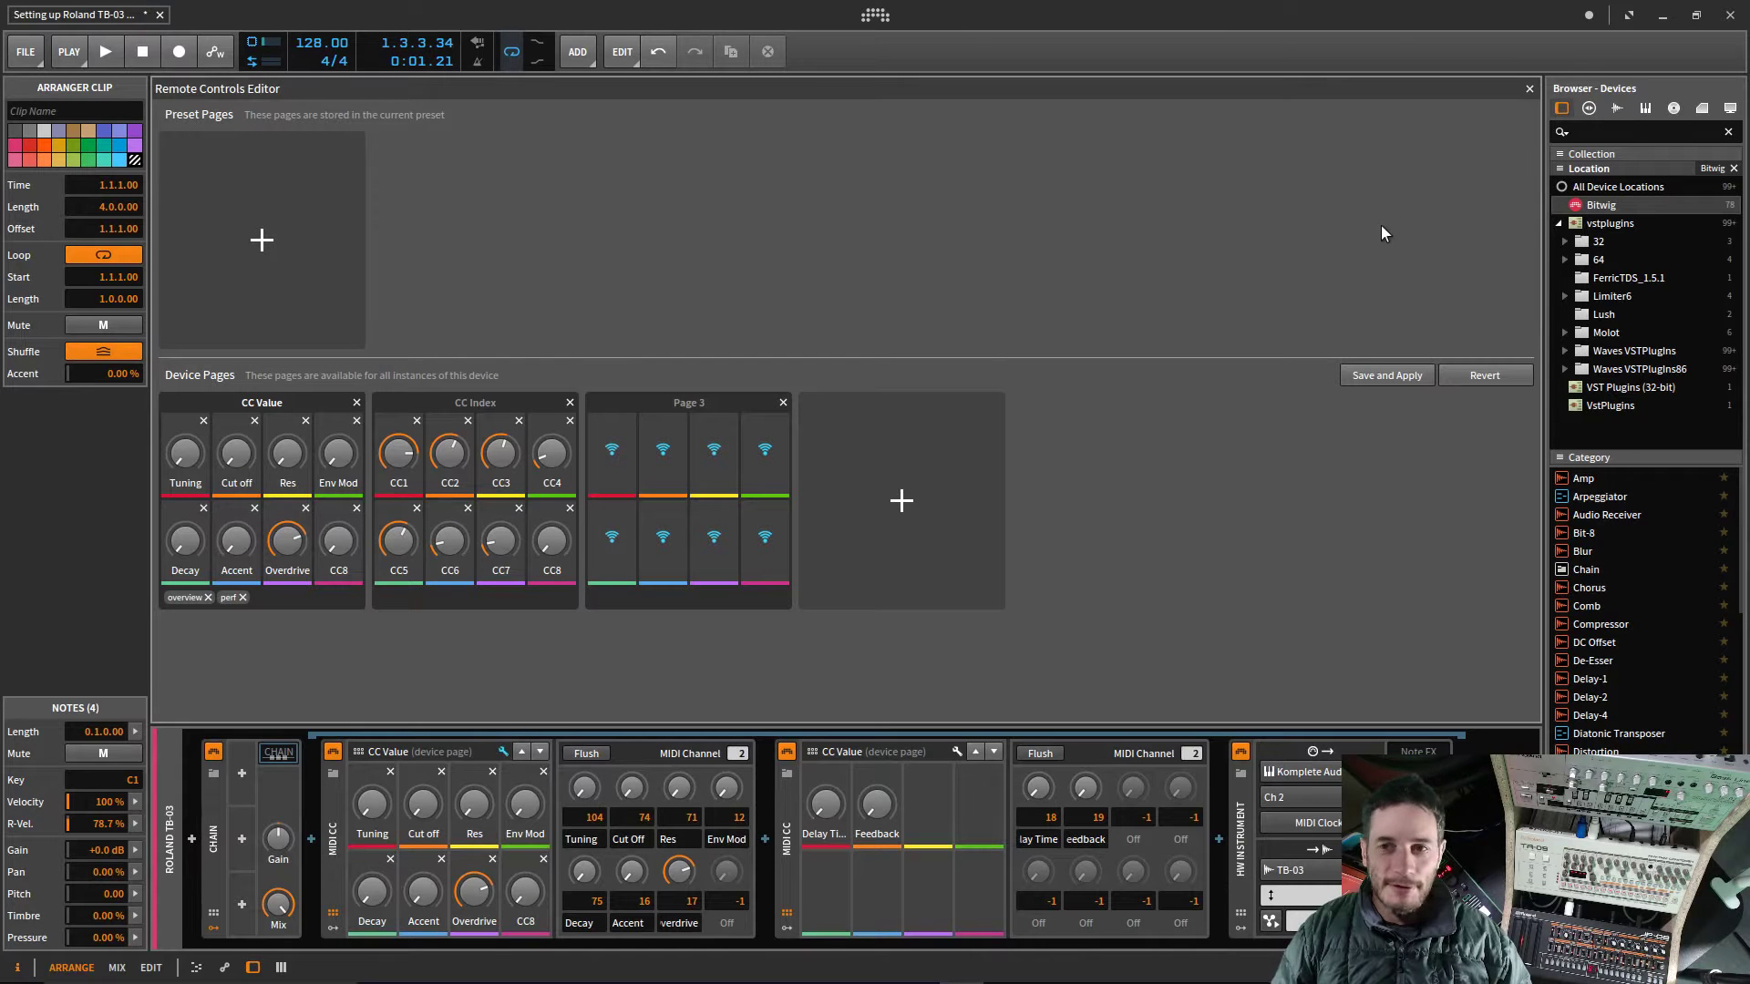
left_click(1529, 89)
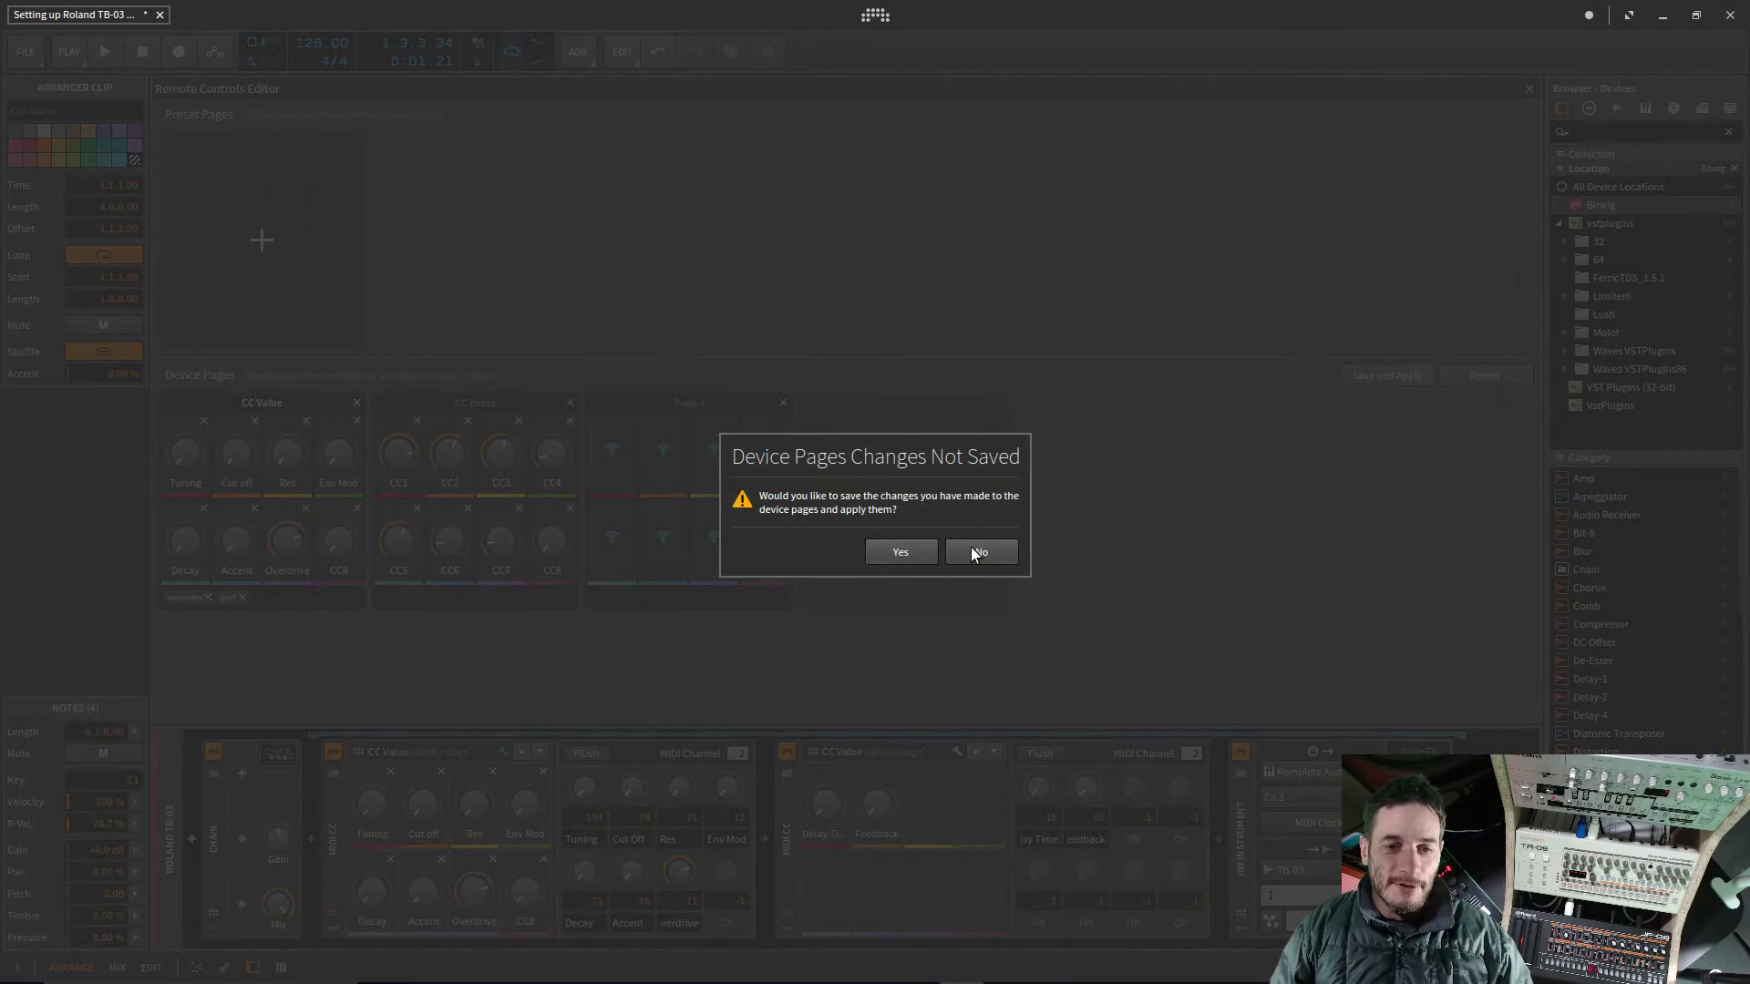
left_click(975, 552)
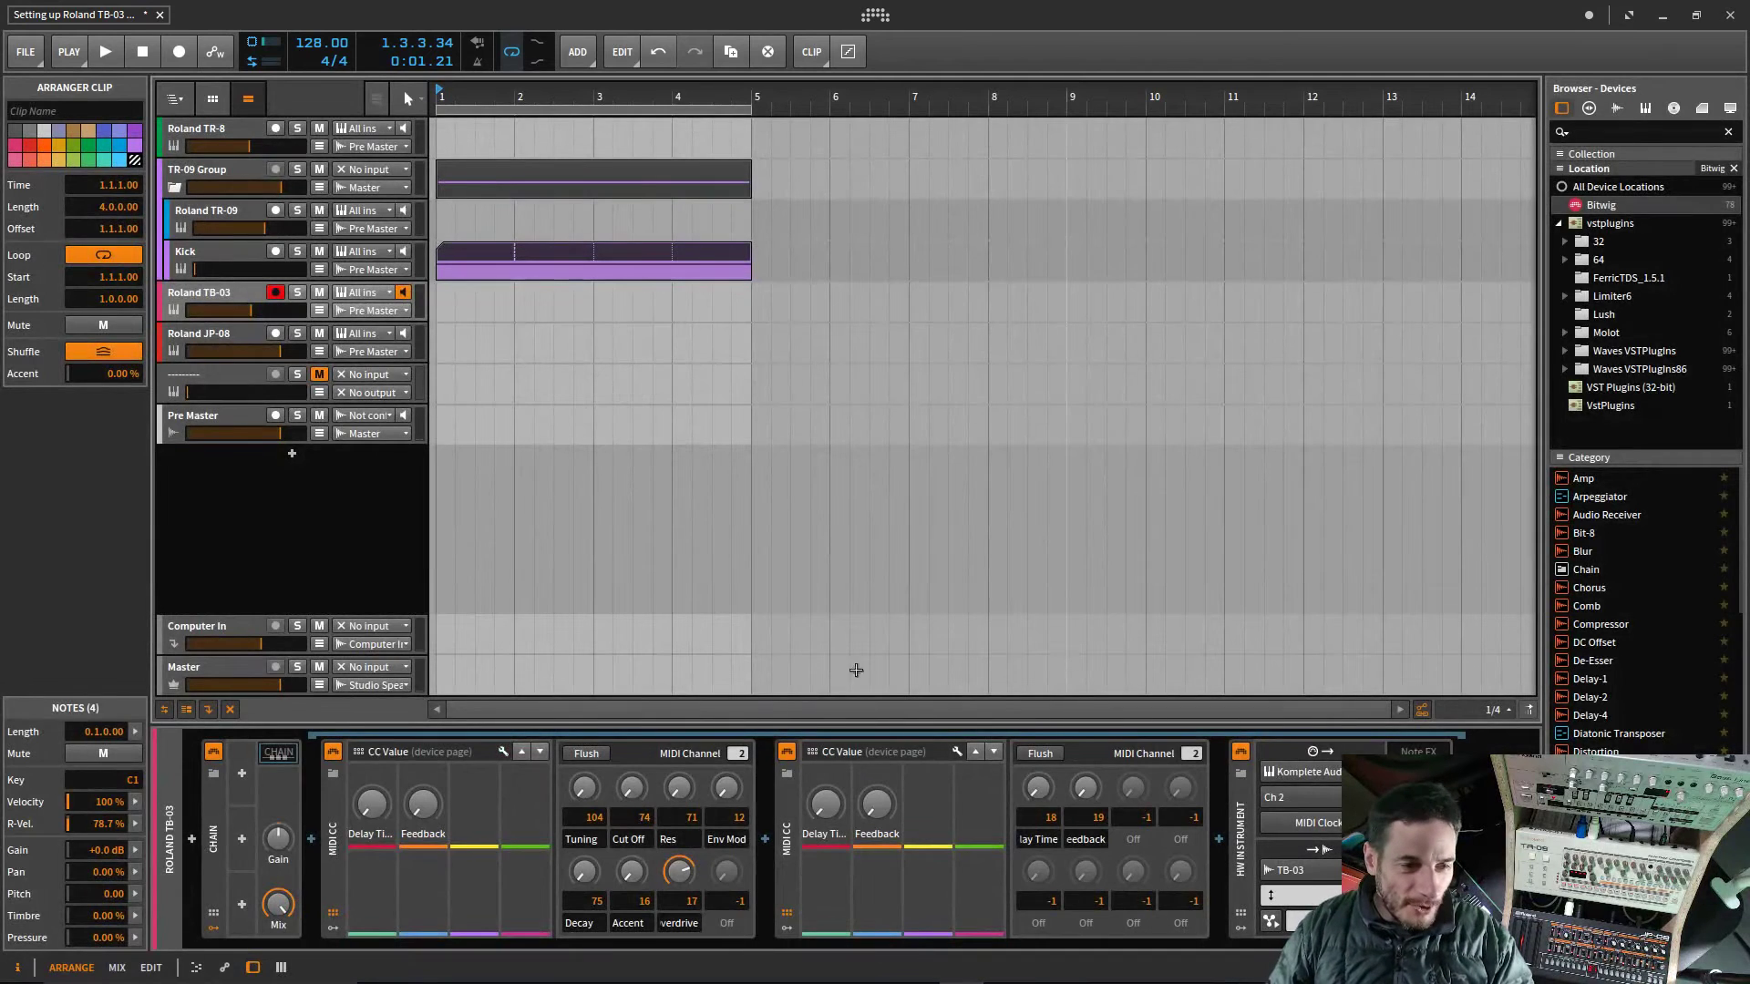
left_click(359, 911)
key("ctrl+z")
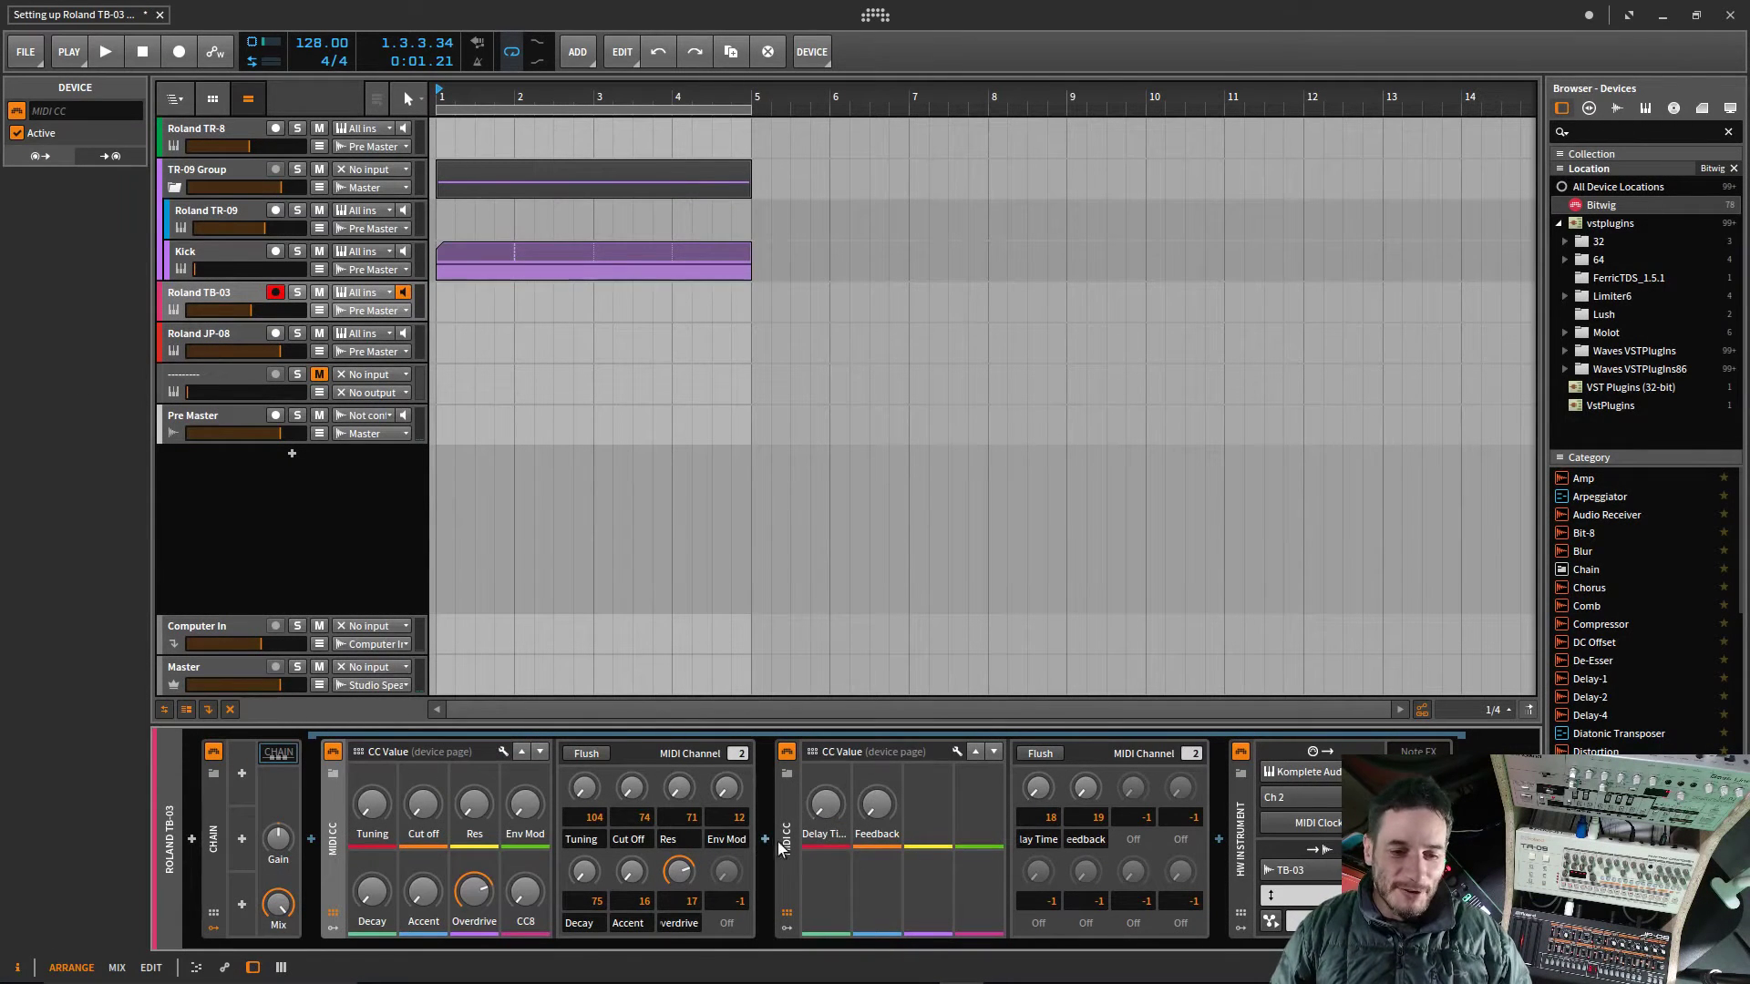
Step: Set the first MIDI CC device's eighth CC number to 102 and name both its remote control and its knob label Slide Stat
mouse_move(828, 802)
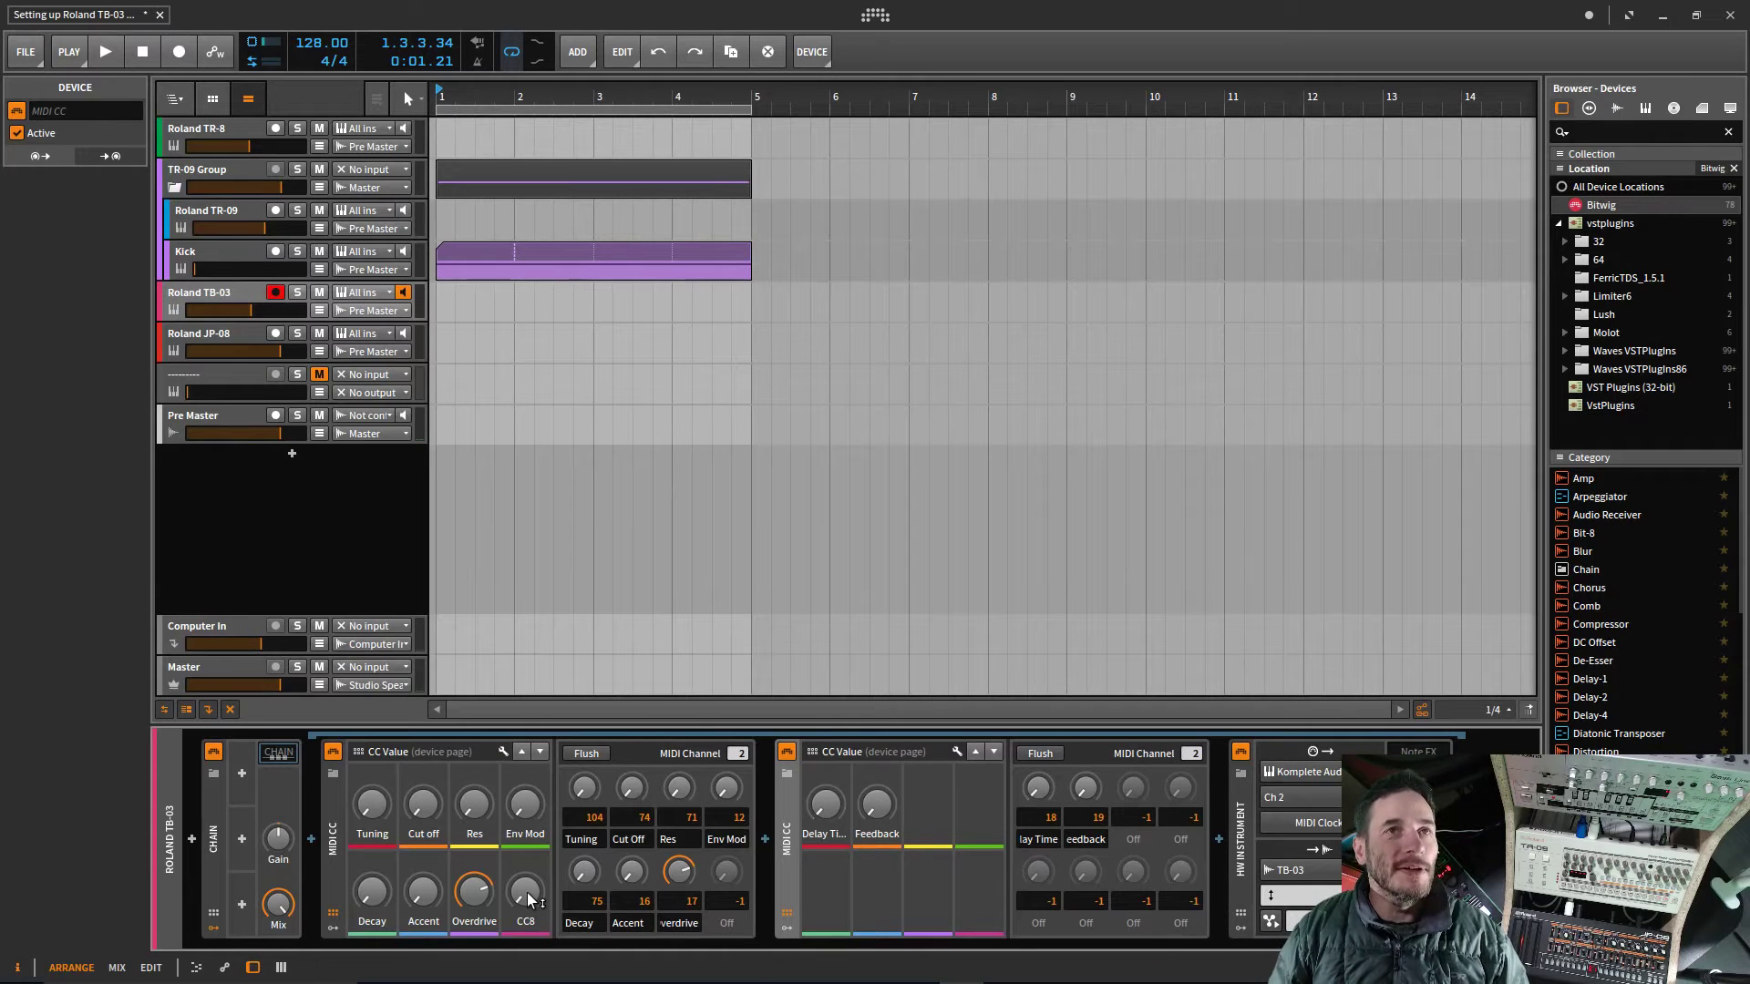
left_click_drag(527, 894, 528, 890)
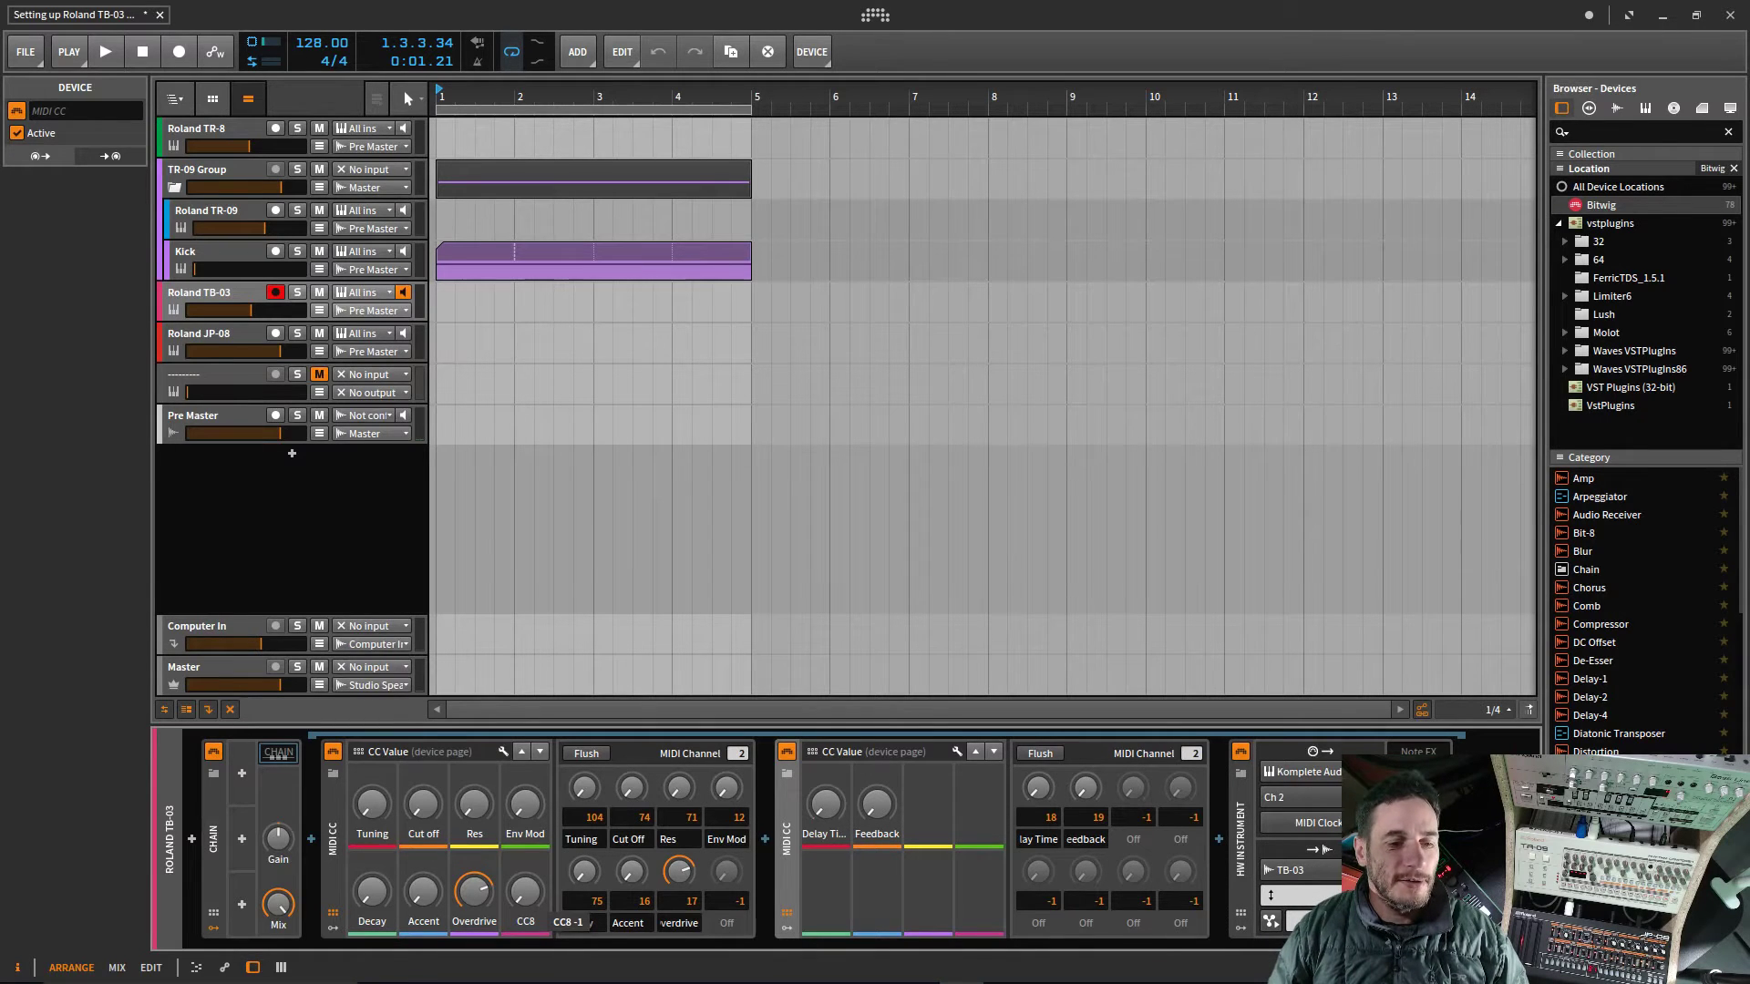
left_click_drag(527, 890, 528, 890)
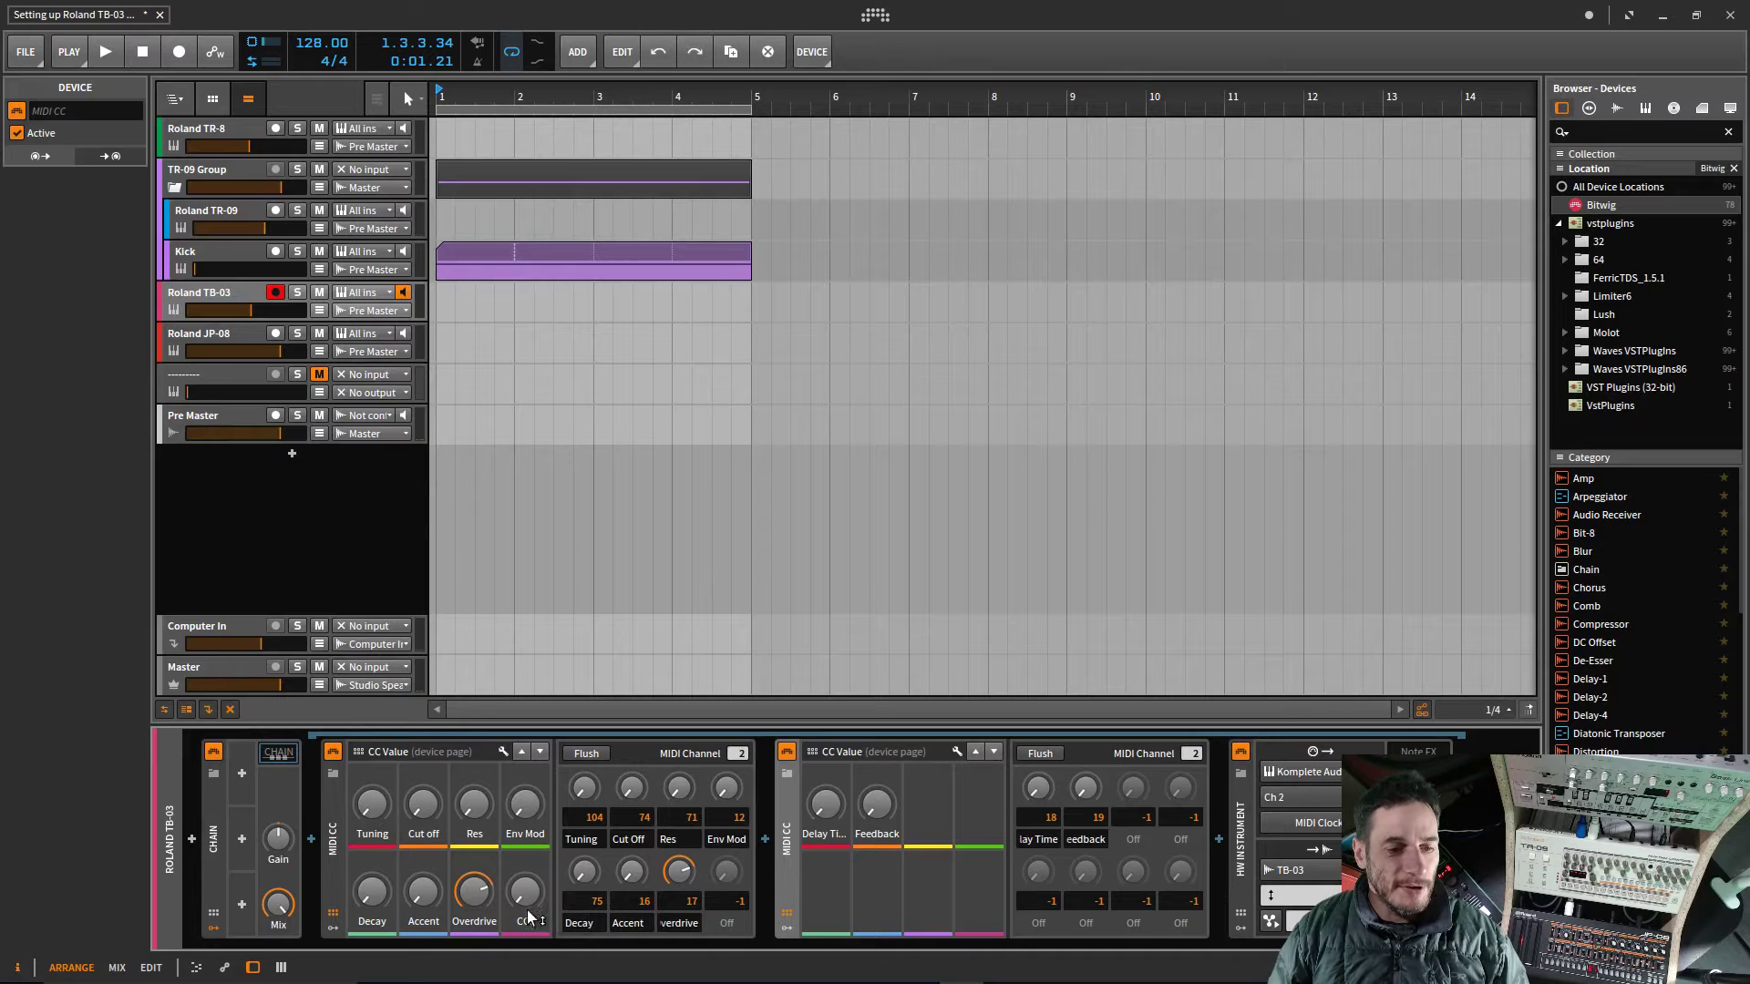
double_click(738, 902)
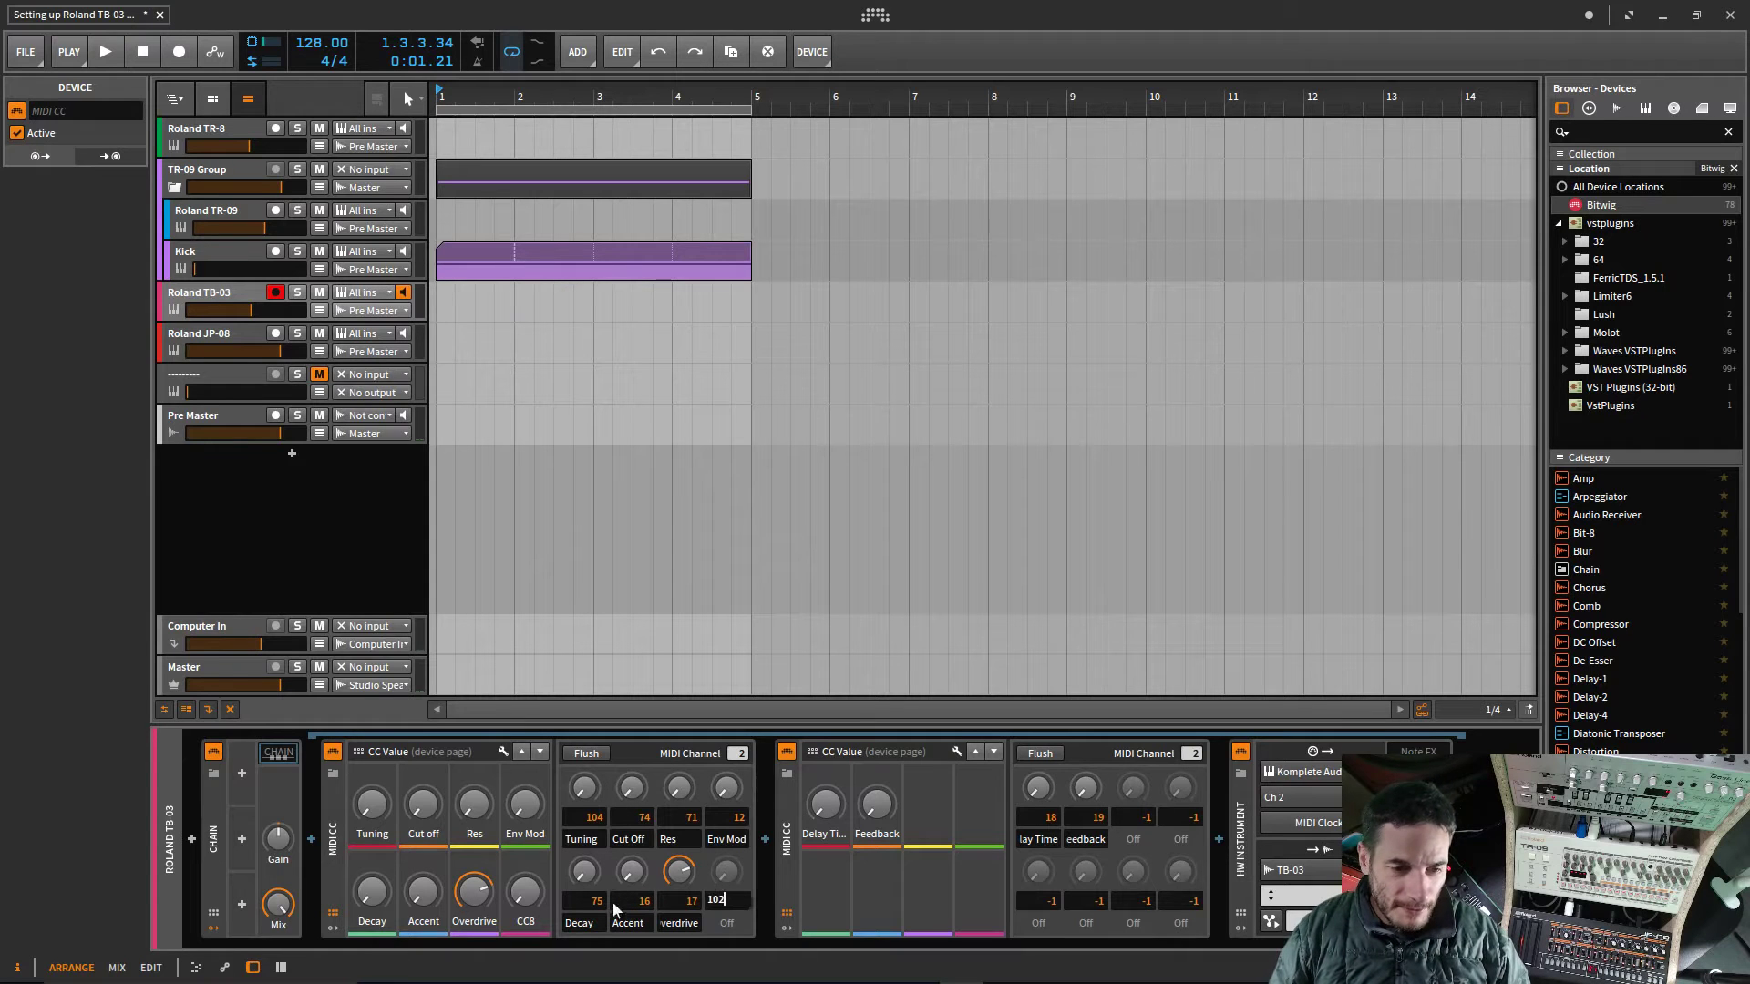
double_click(526, 922)
type("Slide Stat")
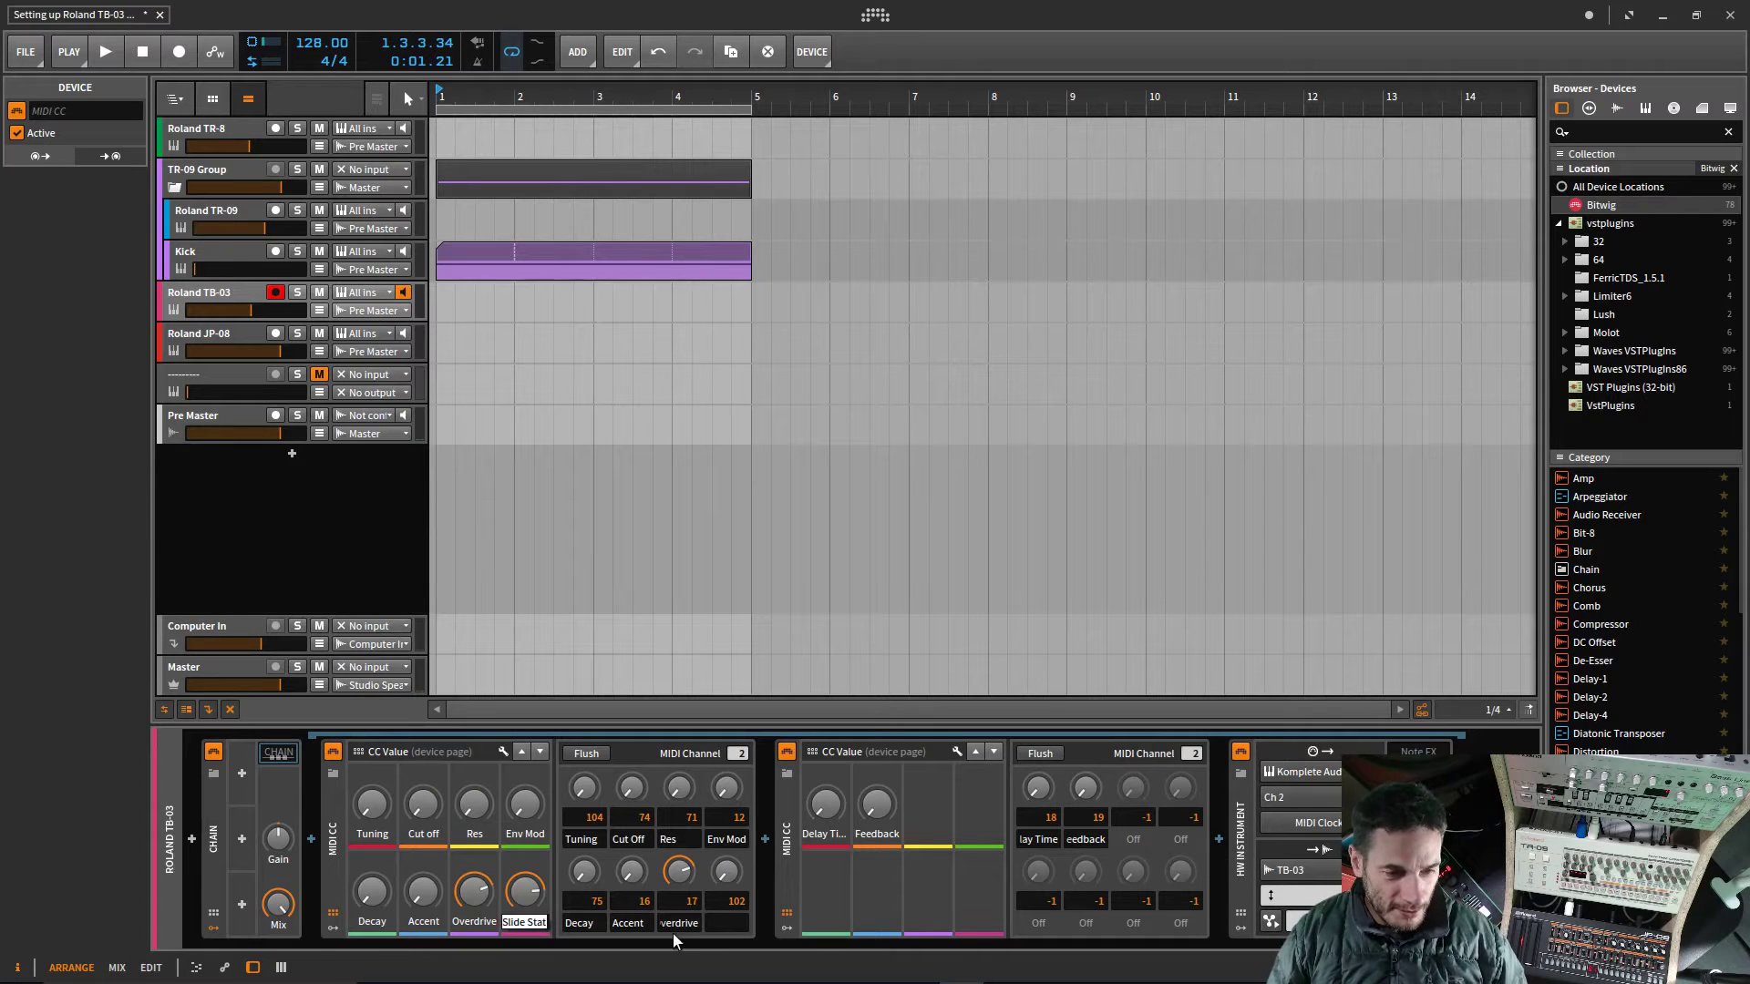
double_click(725, 920)
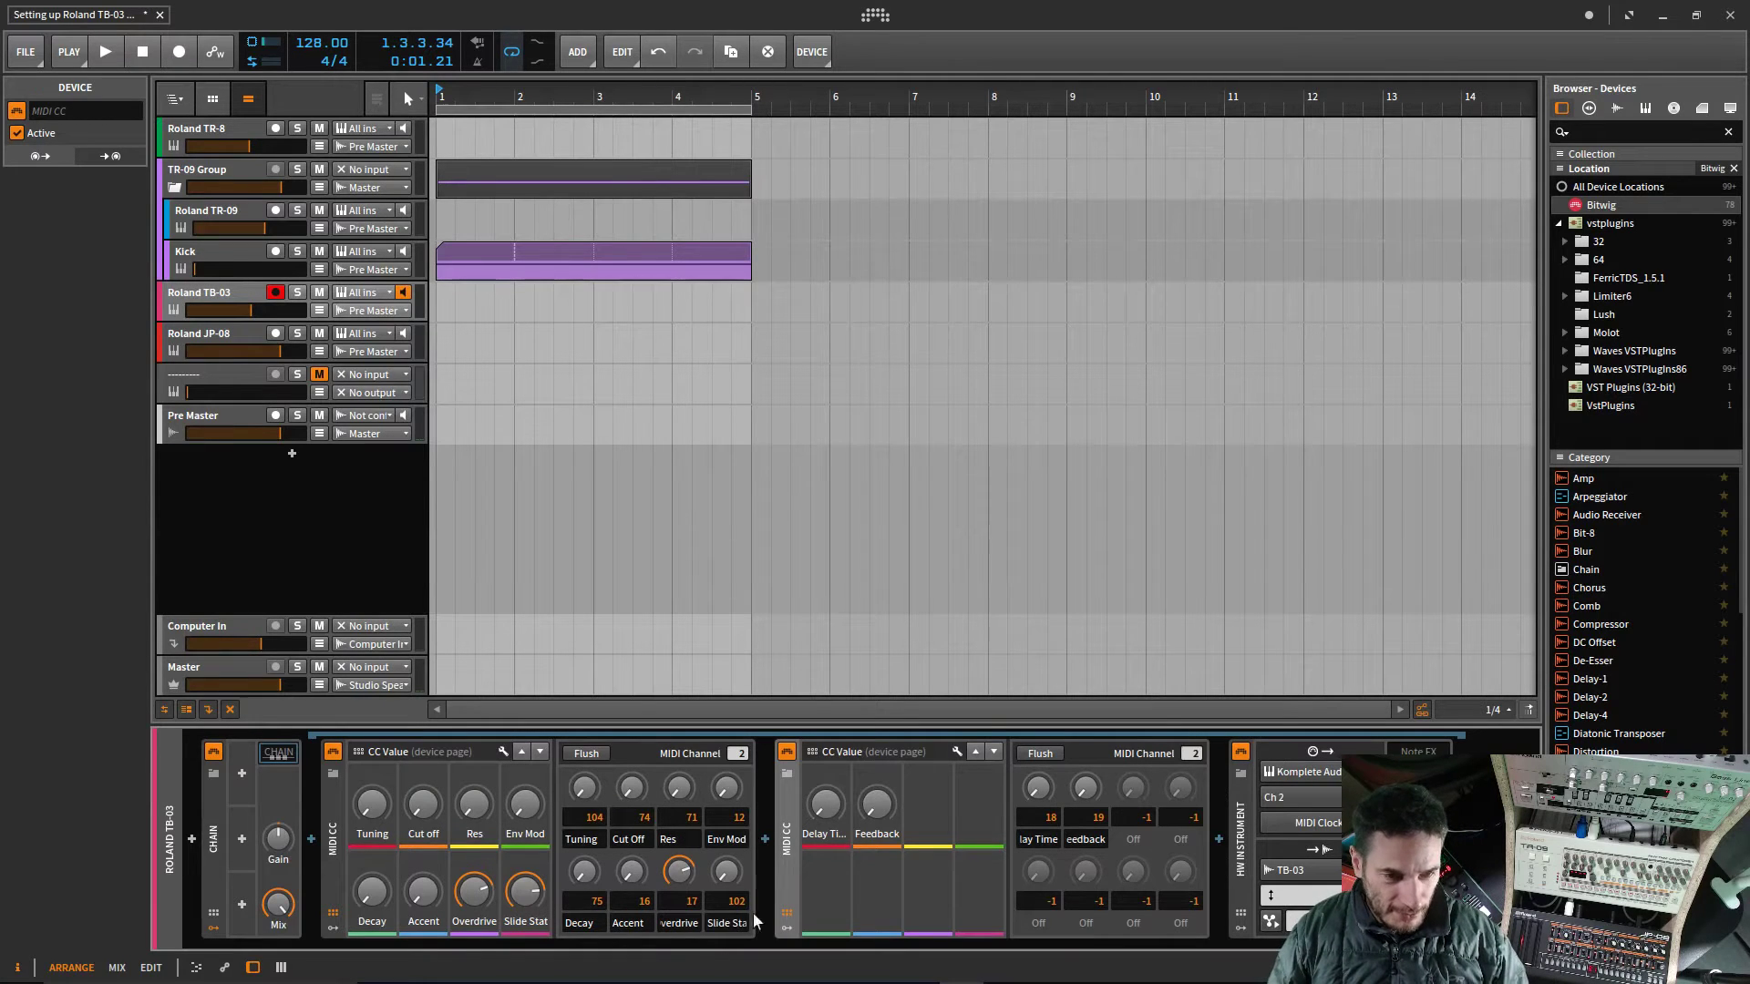
Step: Test the Slide Stat remote control by turning it through several values, and return it to 102
left_click(527, 896)
mouse_move(527, 895)
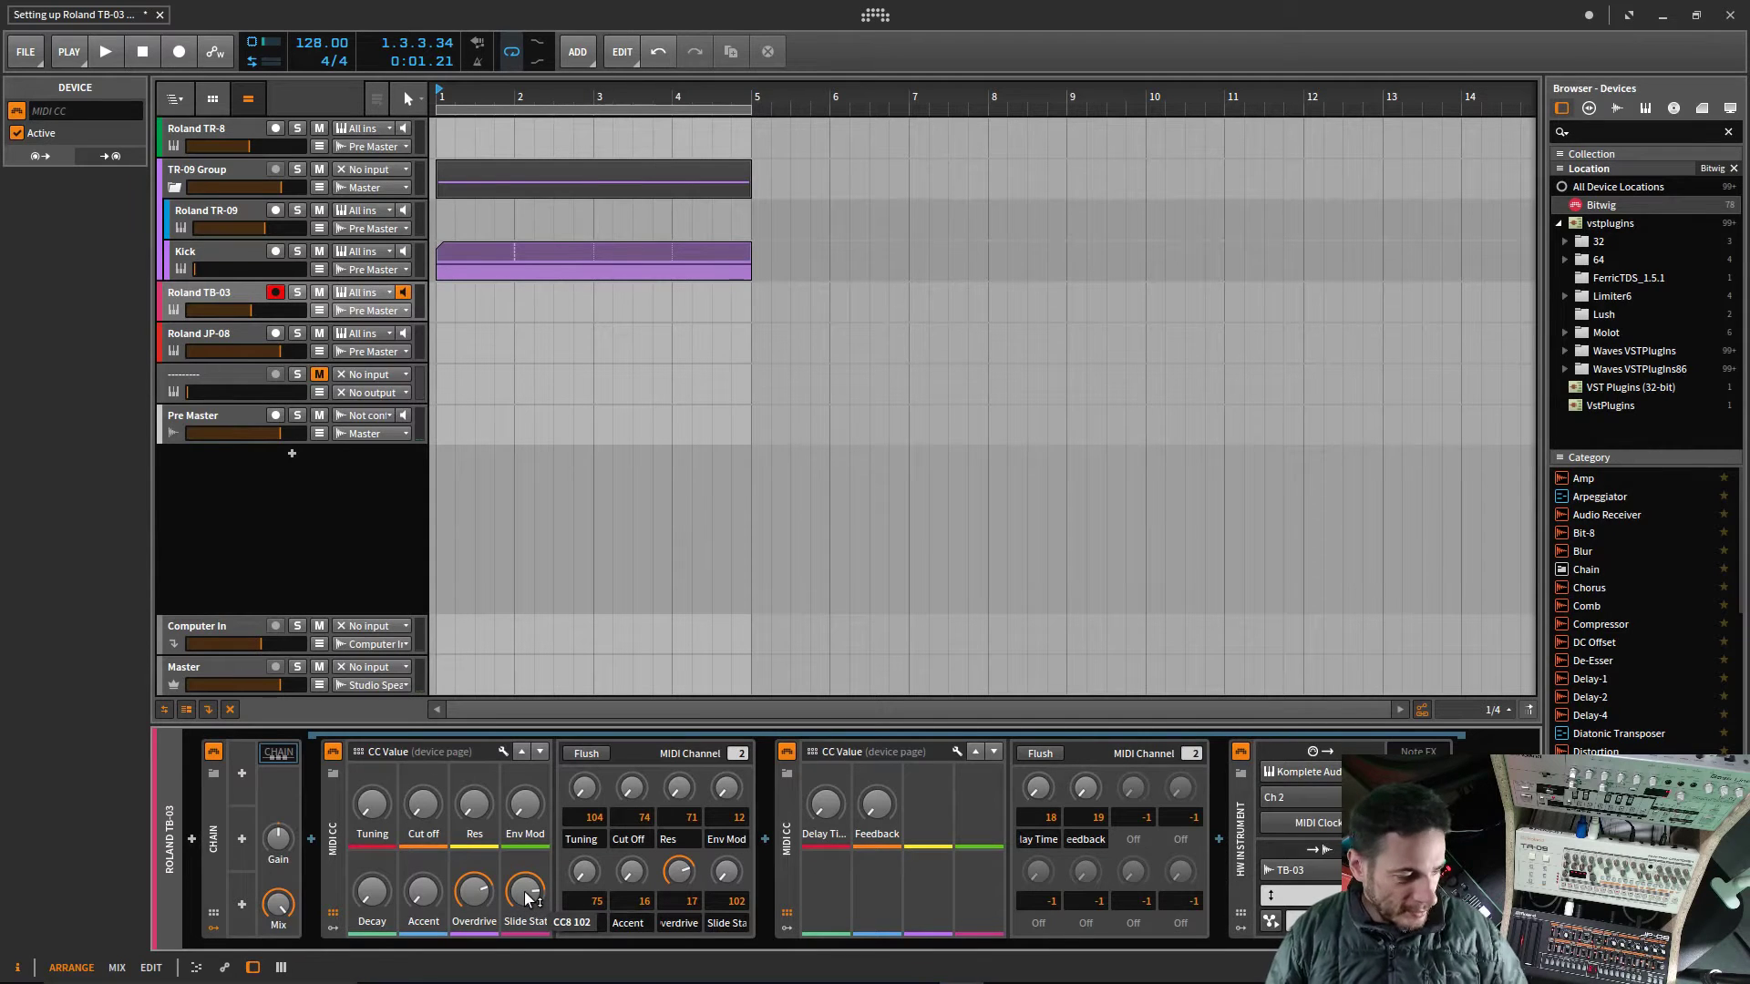
mouse_move(523, 891)
left_mouse_down()
mouse_move(523, 912)
mouse_move(526, 864)
left_mouse_up()
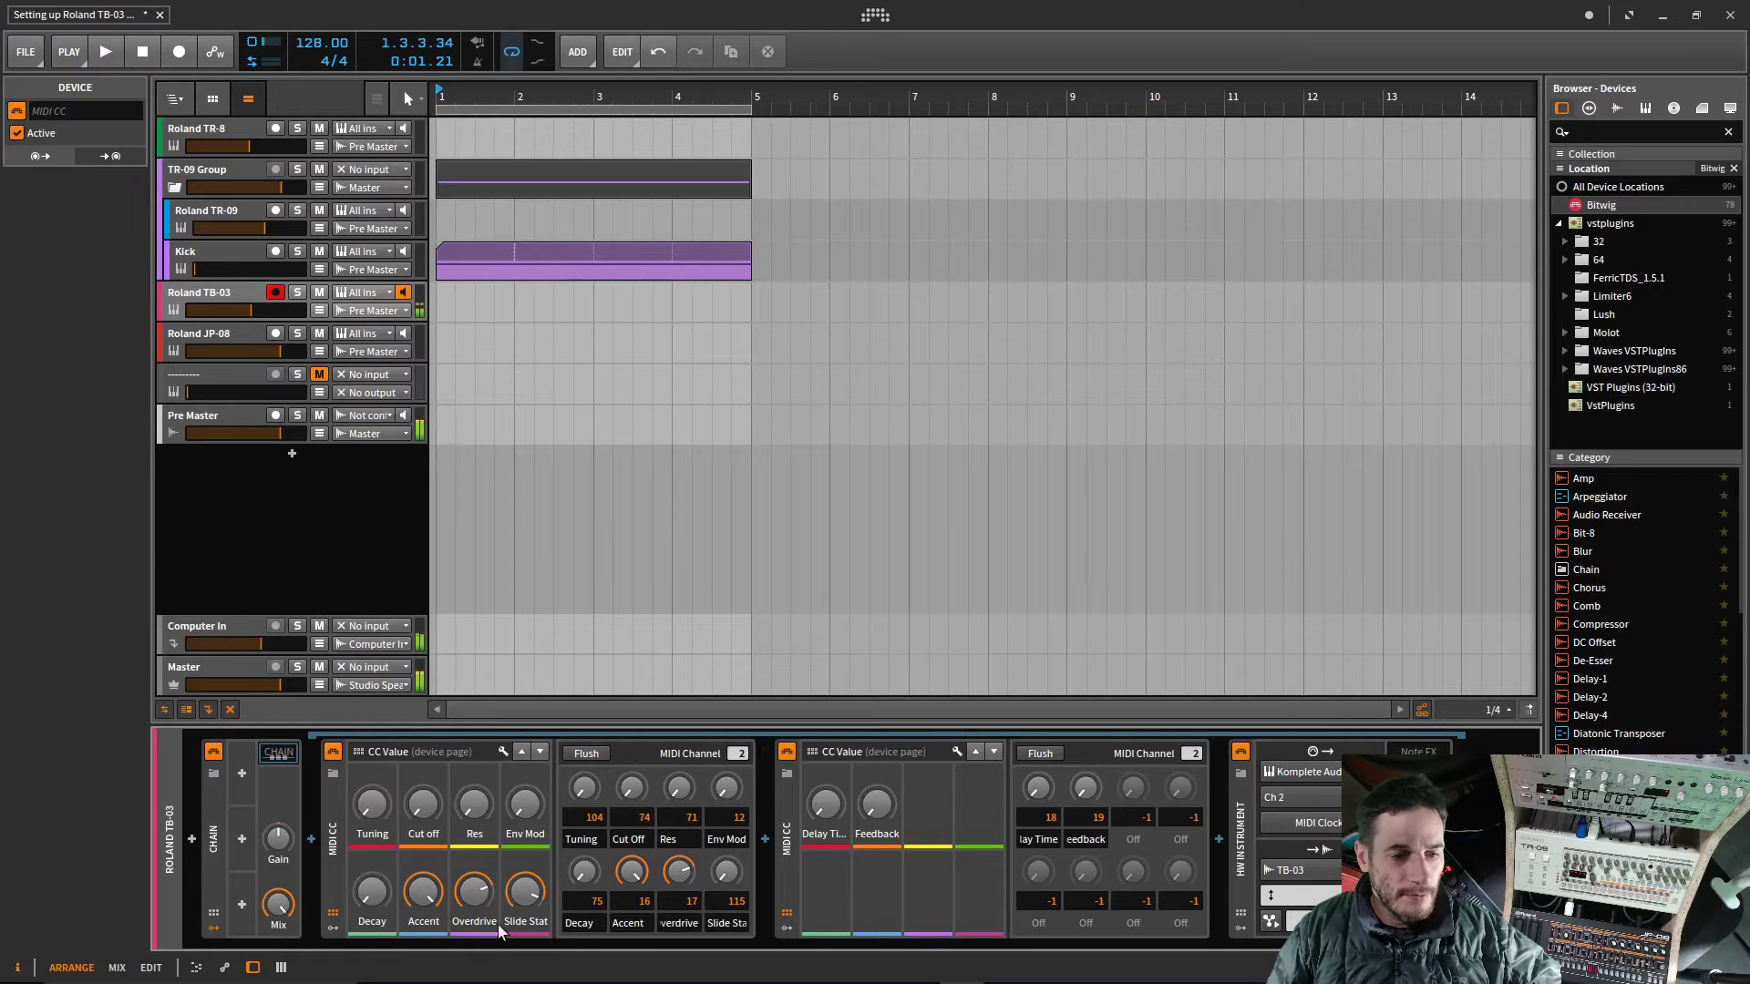
mouse_move(527, 895)
left_mouse_down()
mouse_move(527, 957)
mouse_move(528, 895)
mouse_move(476, 941)
mouse_move(476, 884)
mouse_move(534, 894)
left_mouse_up()
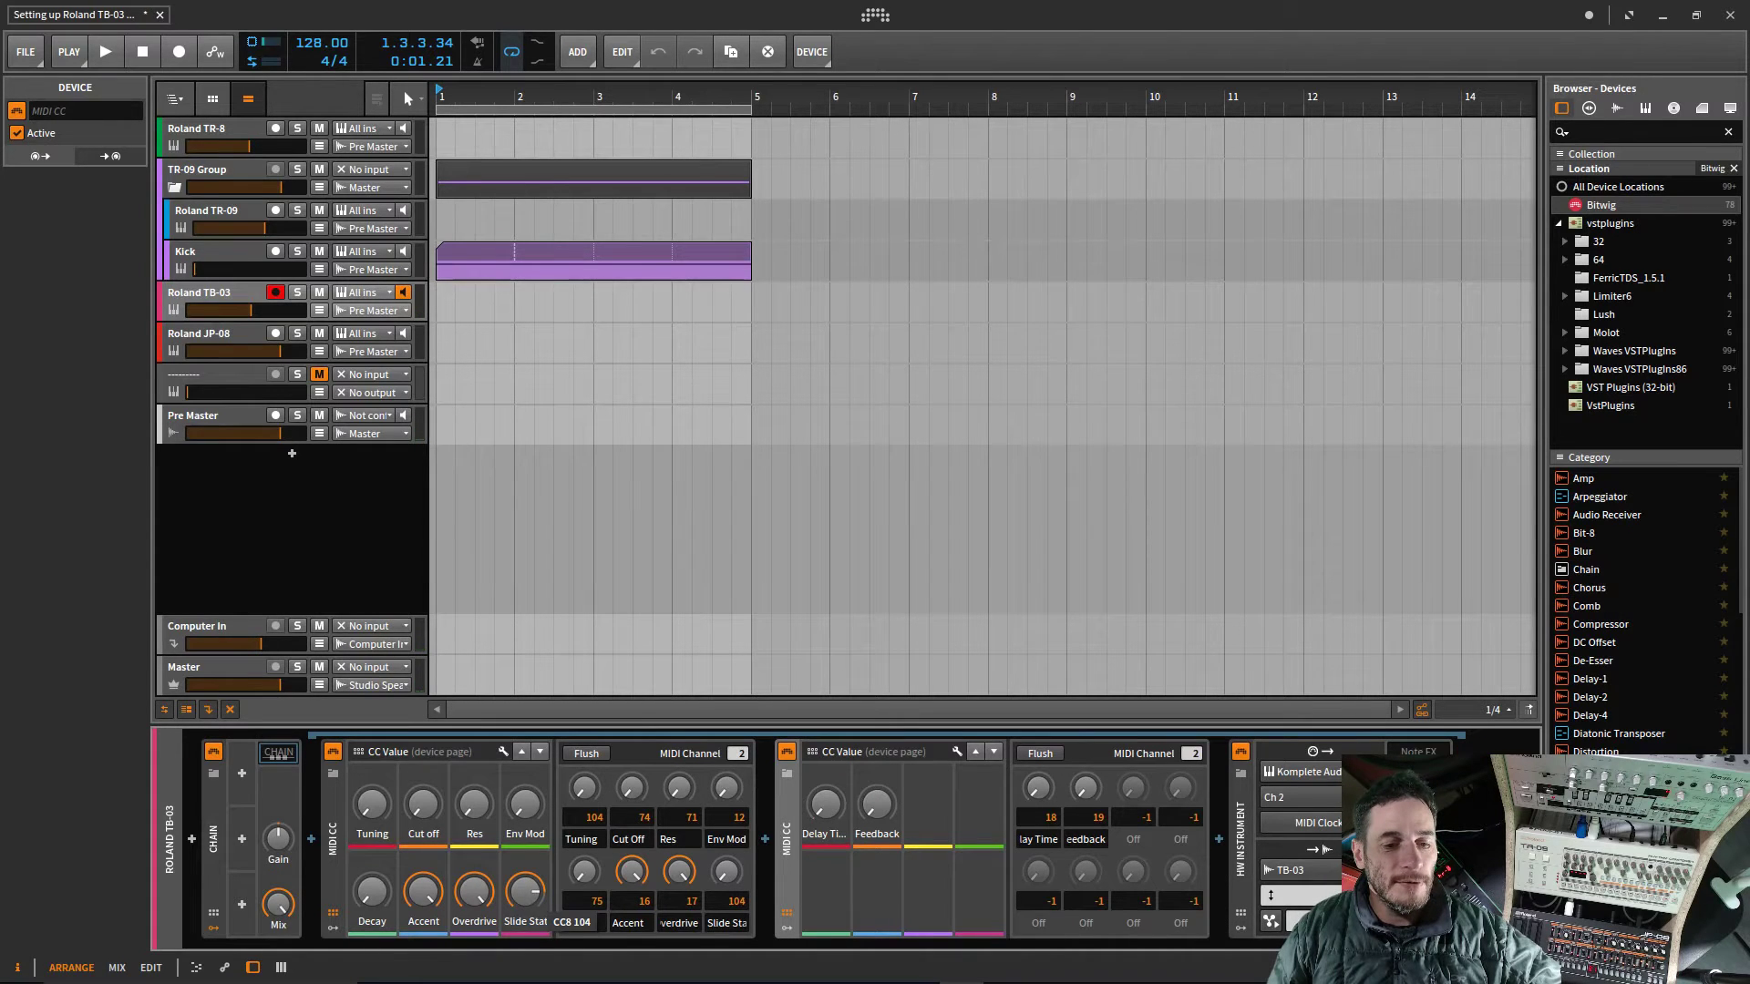
left_click_drag(533, 893, 551, 896)
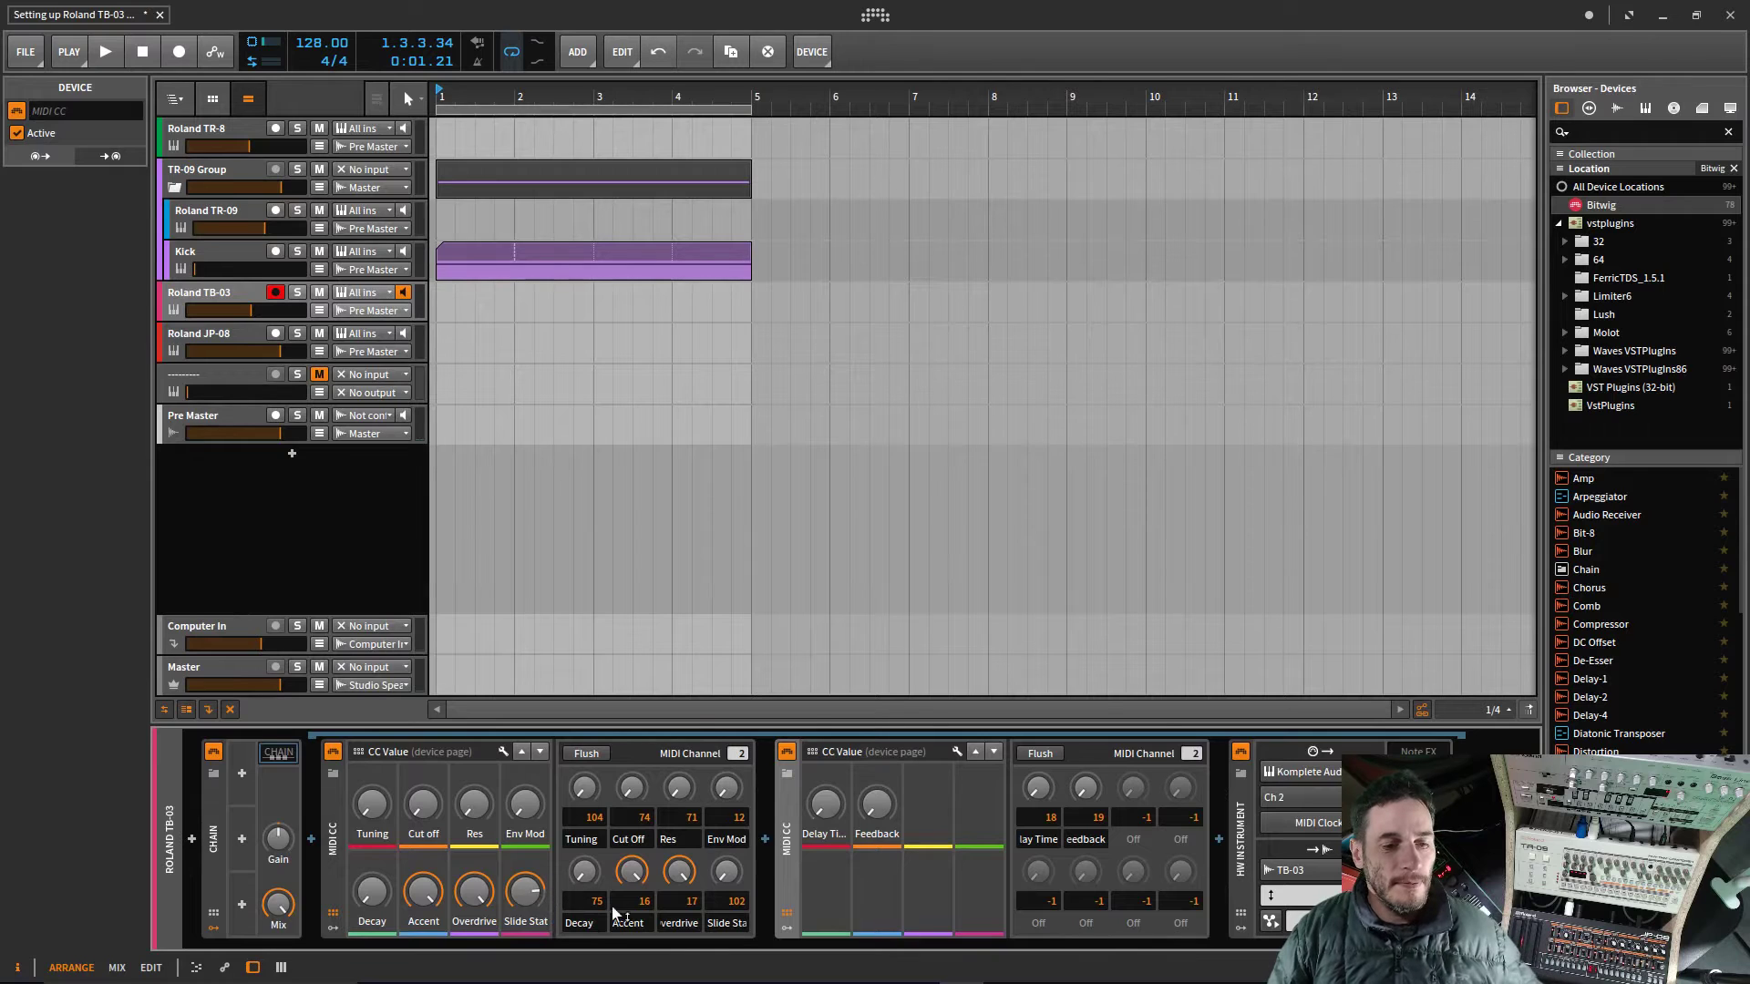
Step: Check Slide Stat's parameter options, and turn the eighth value knob and the Slide Stat remote control to compare what each one changes
right_click(536, 898)
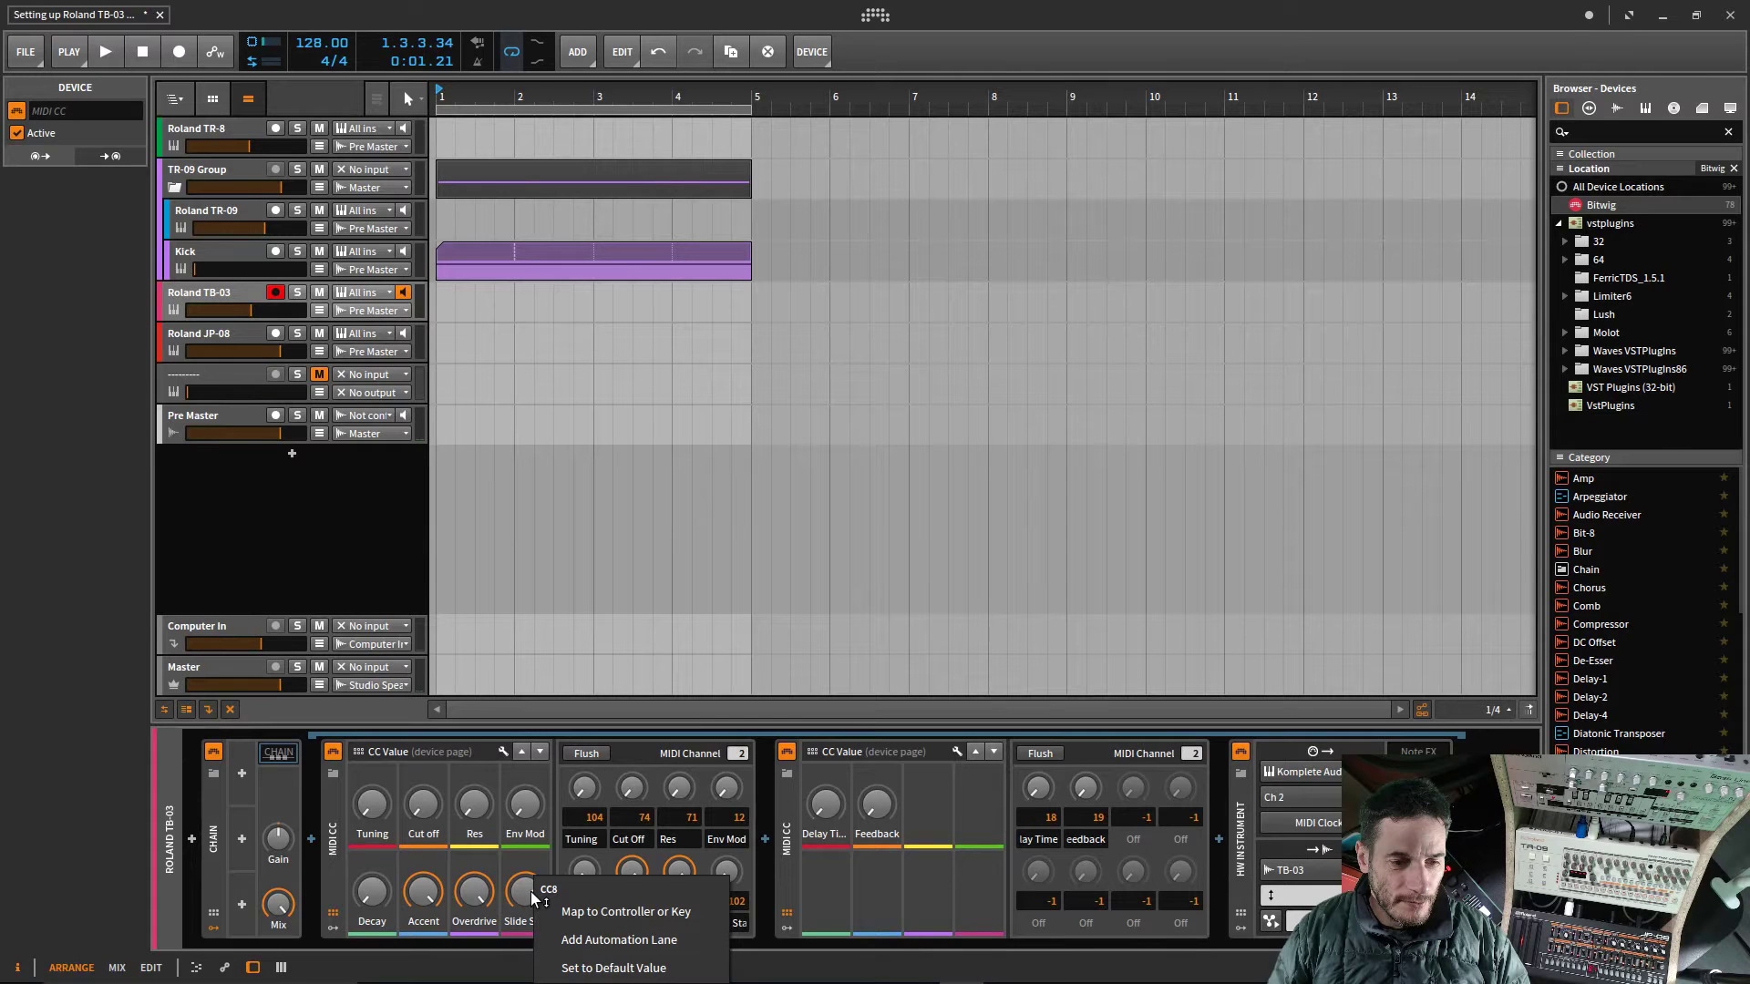
left_click(777, 894)
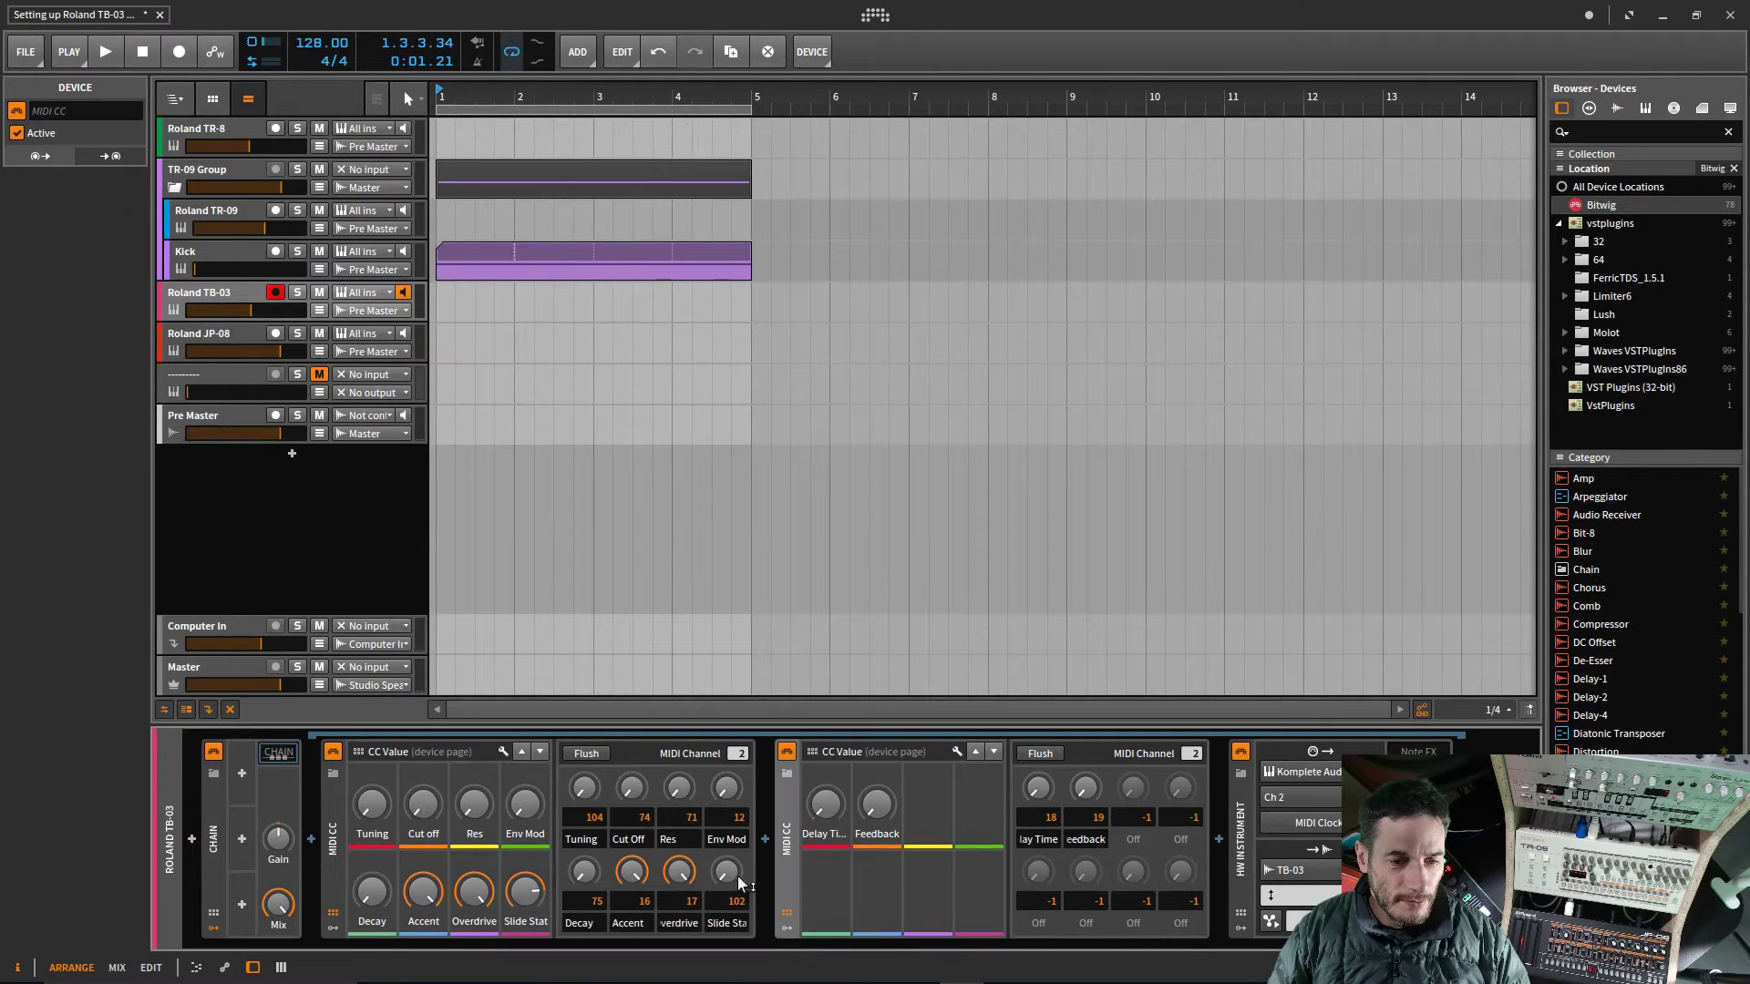
left_click_drag(736, 878, 737, 964)
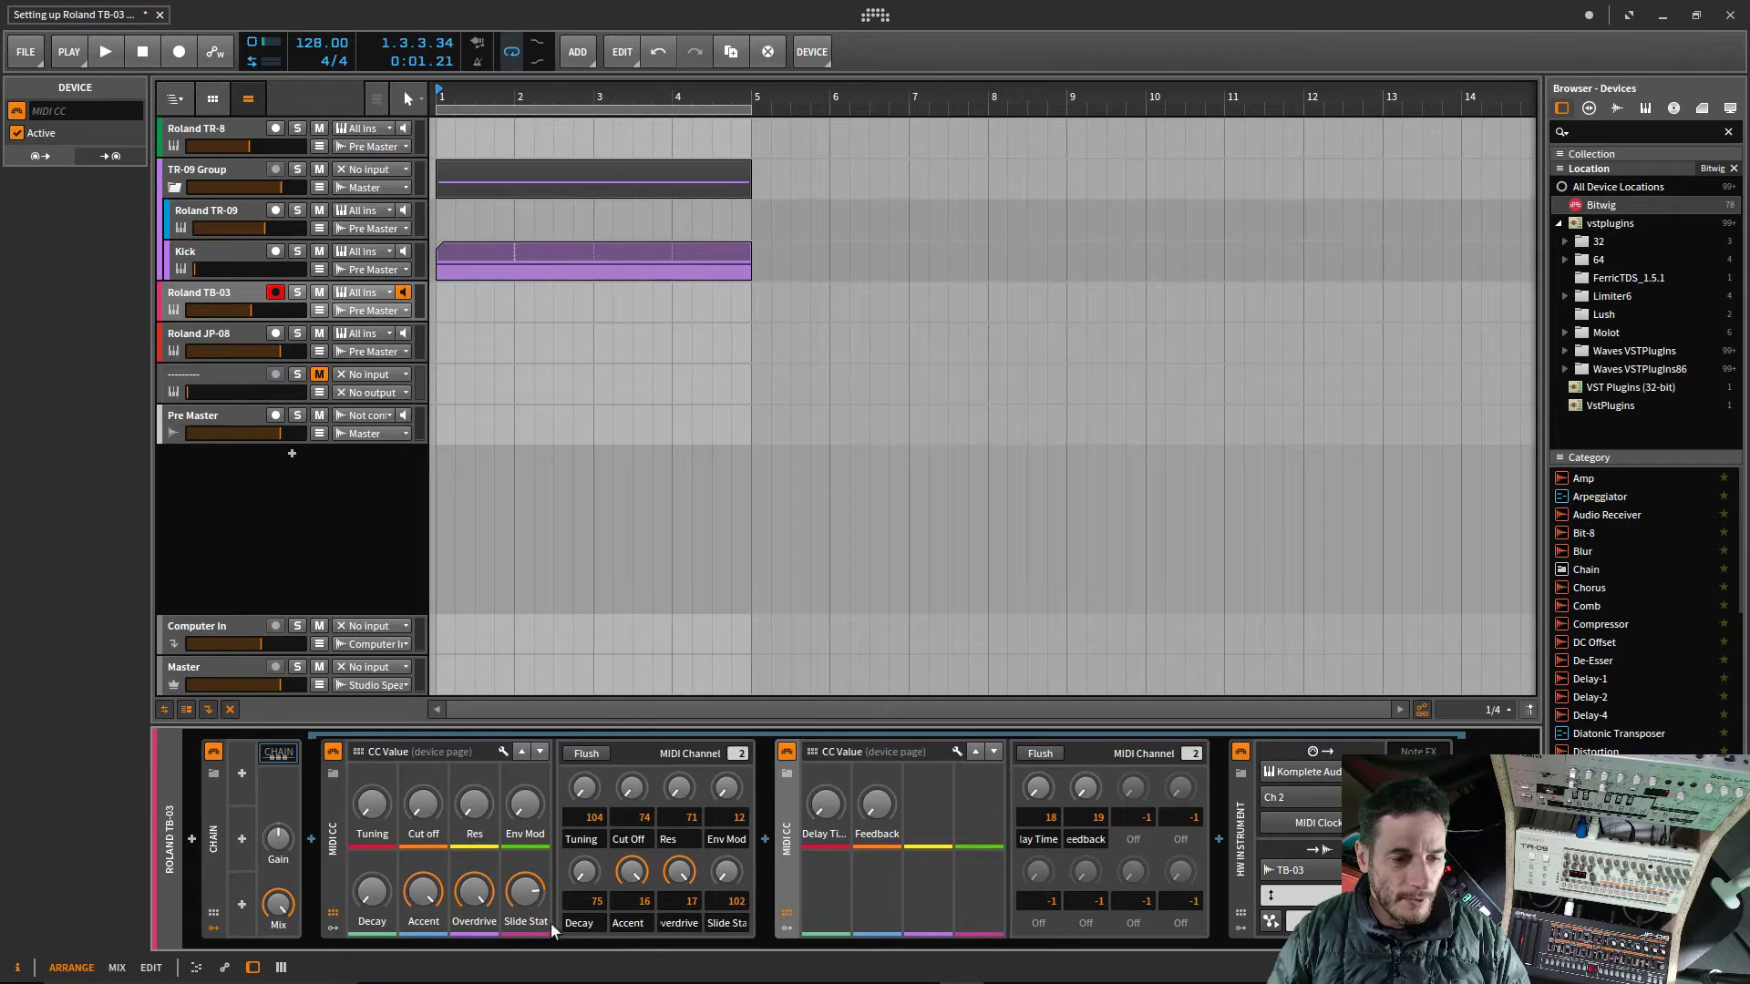
left_click_drag(535, 886, 535, 879)
Step: In the Remote Controls Editor of the first MIDI CC device, remove Slide Stat from the CC Value page
left_click(502, 751)
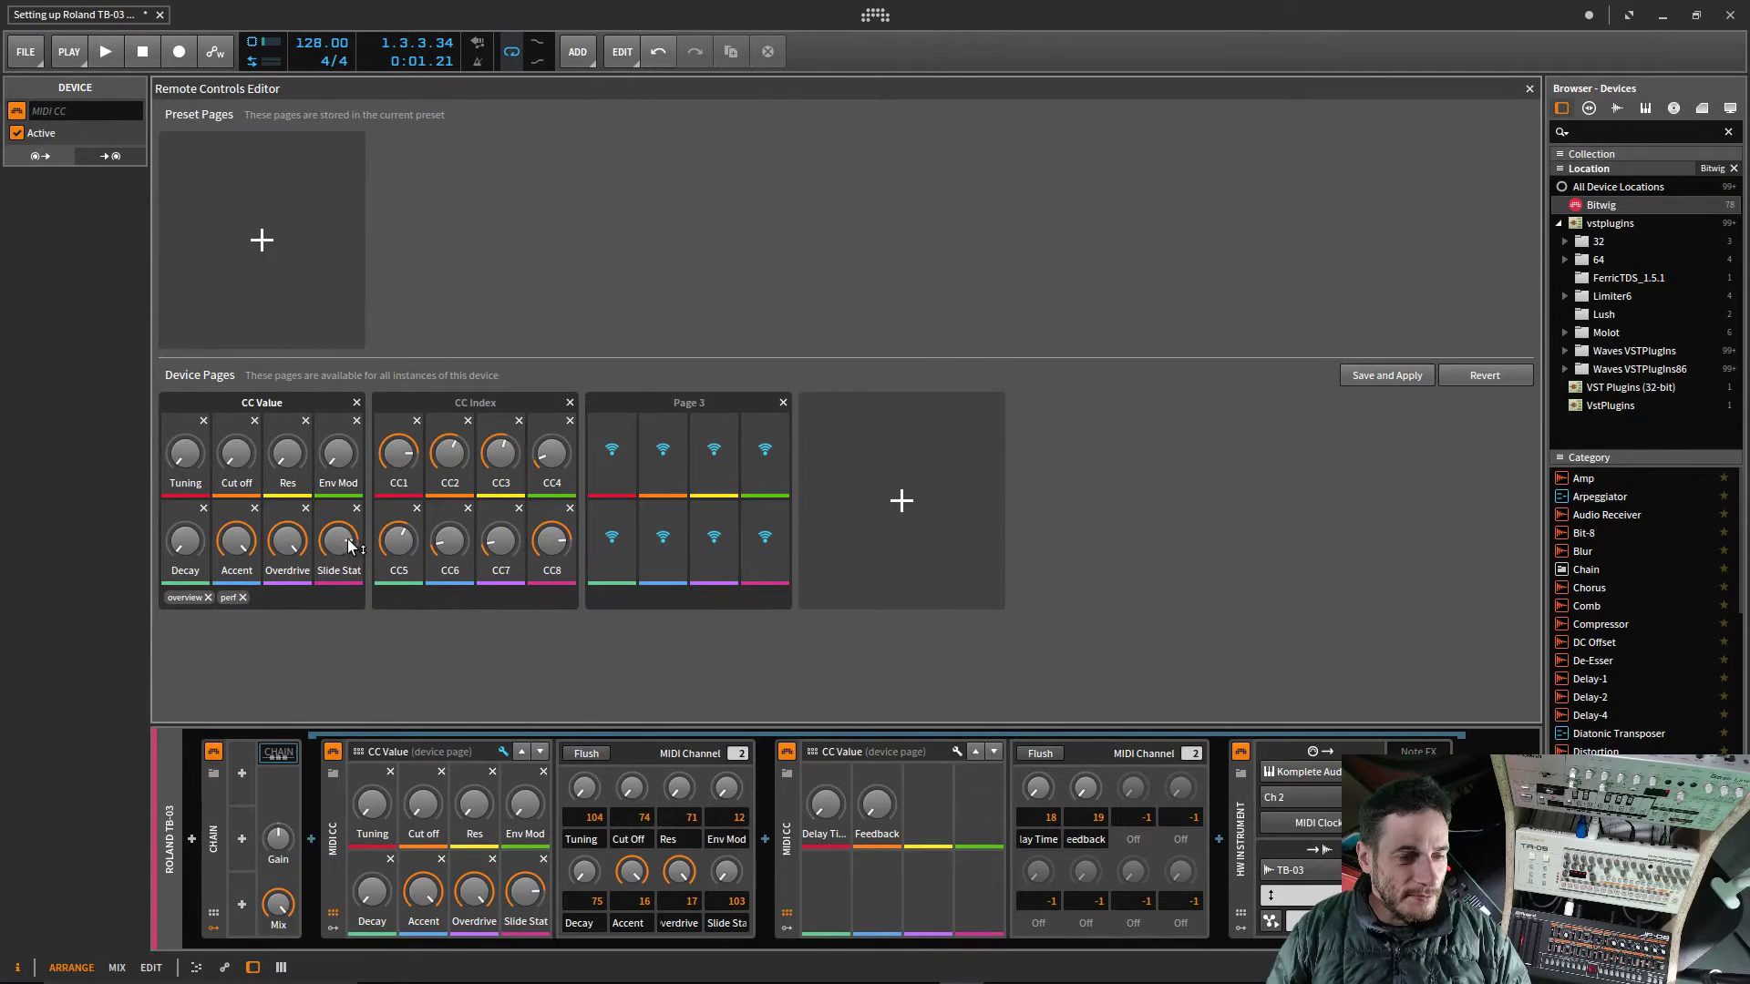
left_click_drag(347, 539, 347, 541)
left_click(356, 508)
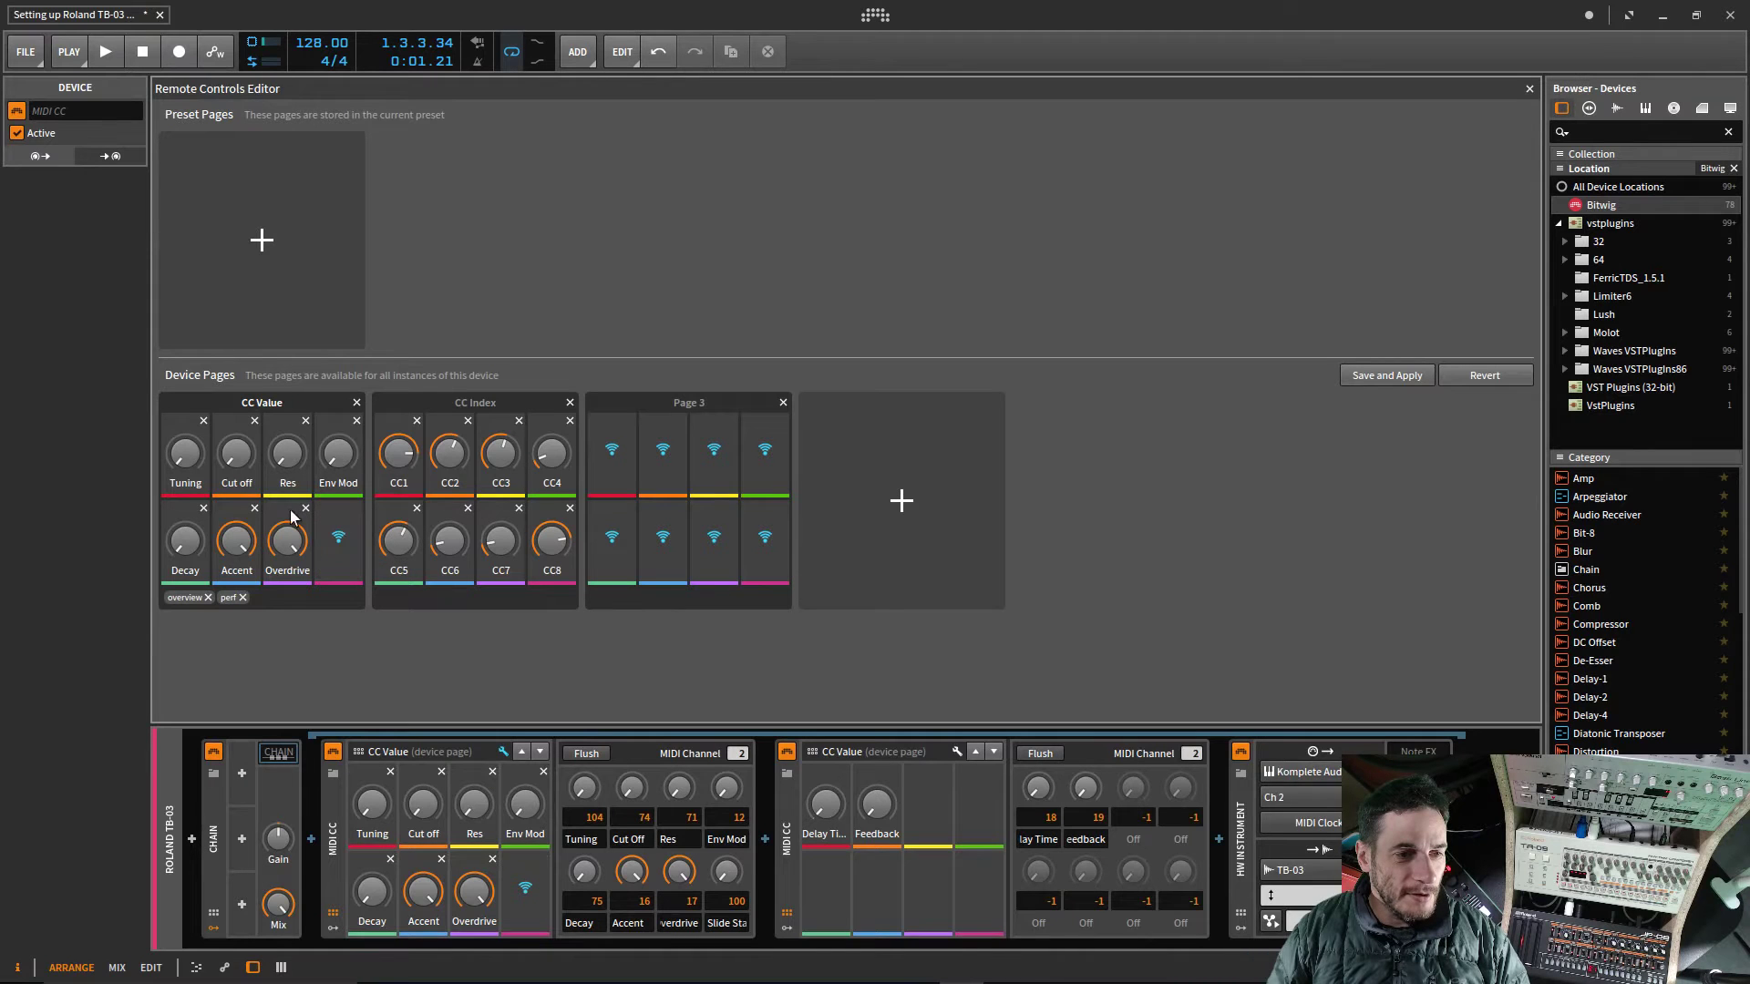
Step: Try to map the empty eighth slot of the CC Value page to CC8 from the CC Index page
right_click(290, 540)
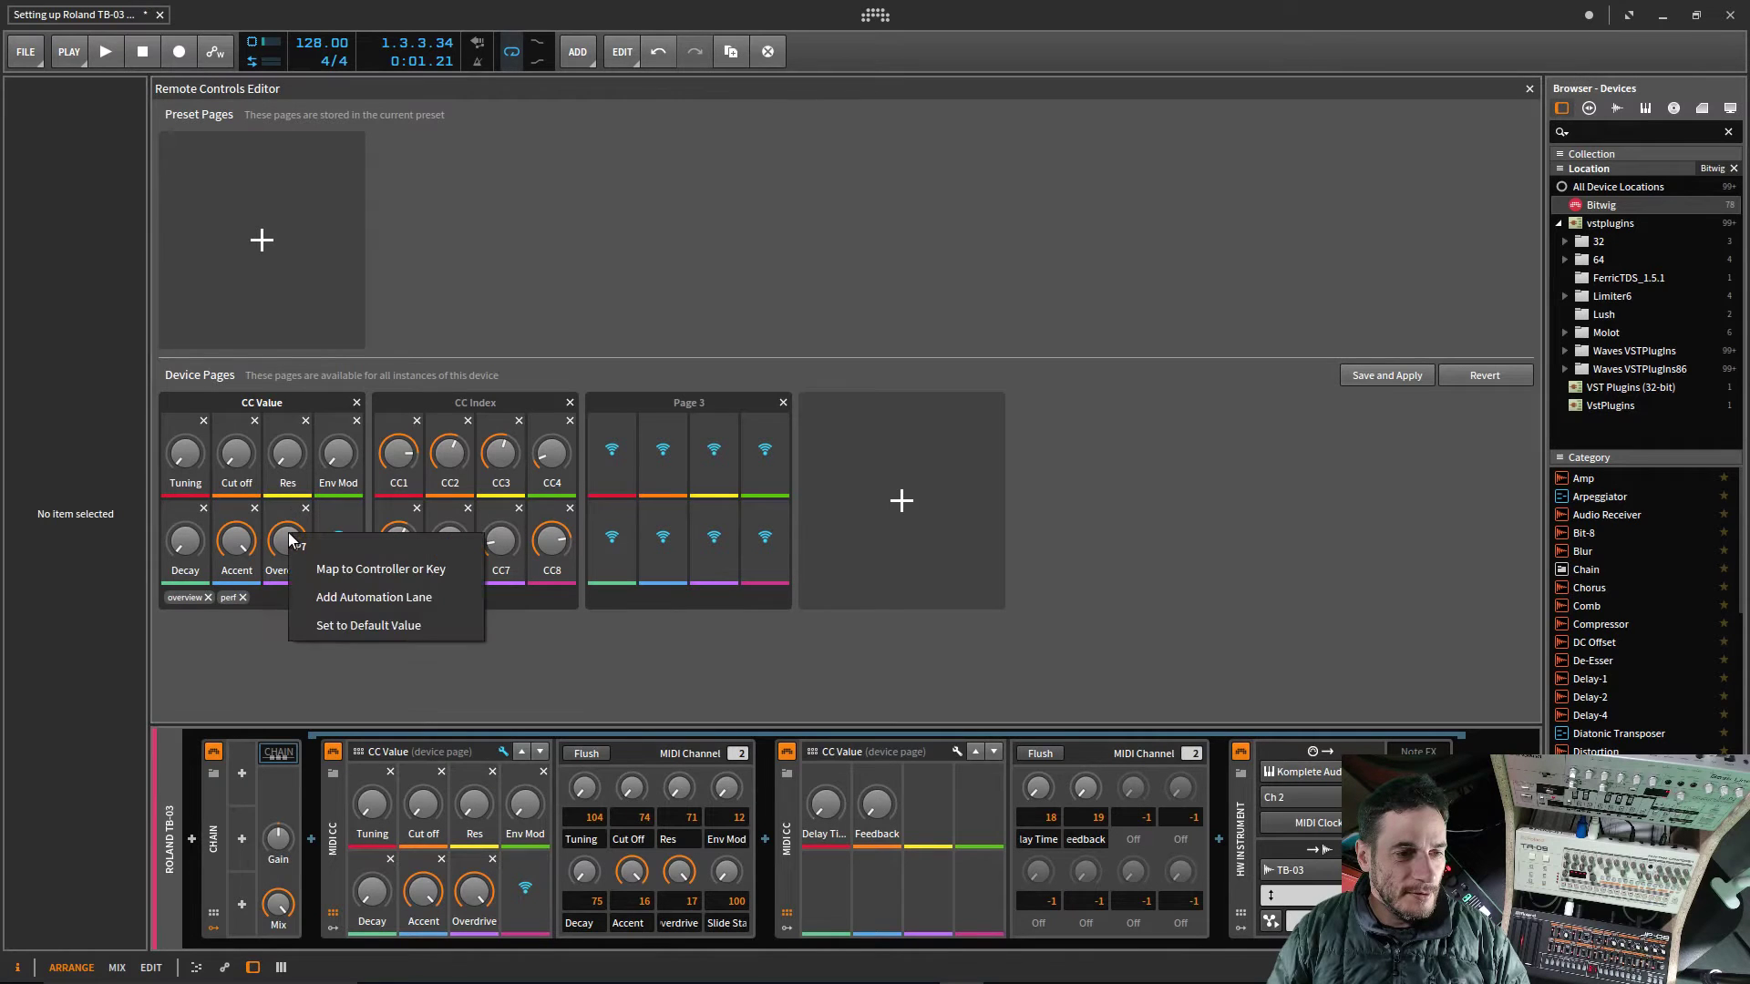
left_click(341, 523)
left_click(340, 536)
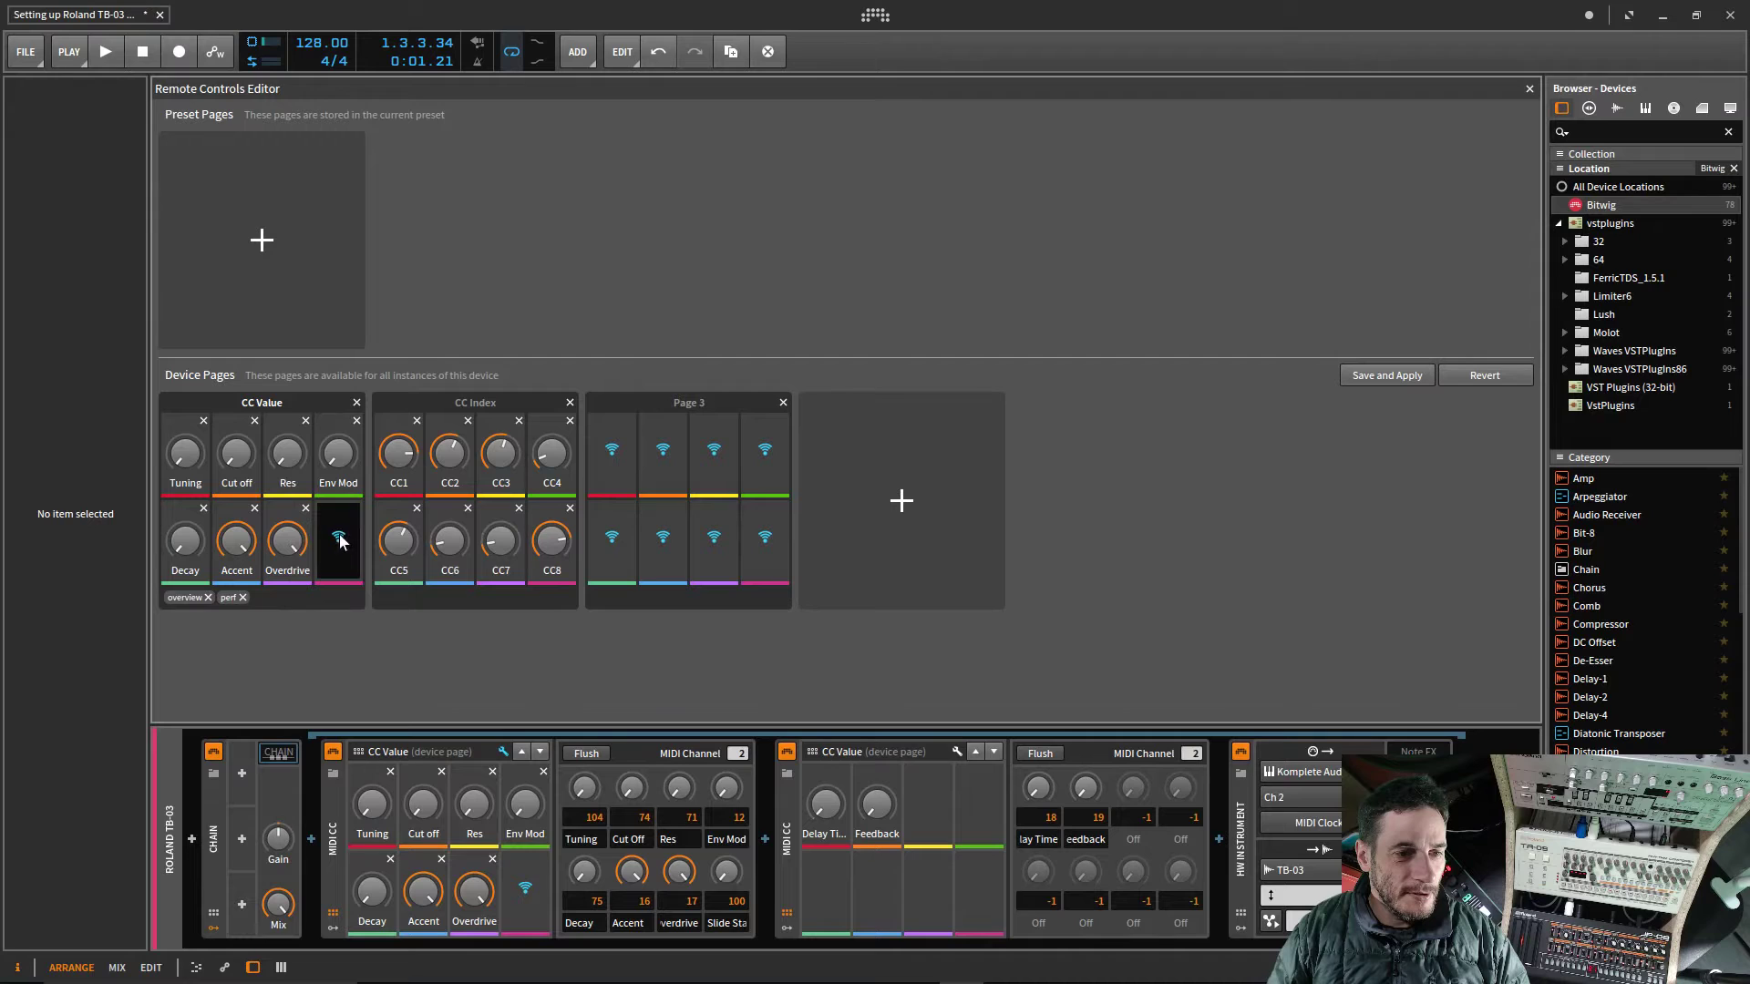
left_click(552, 536)
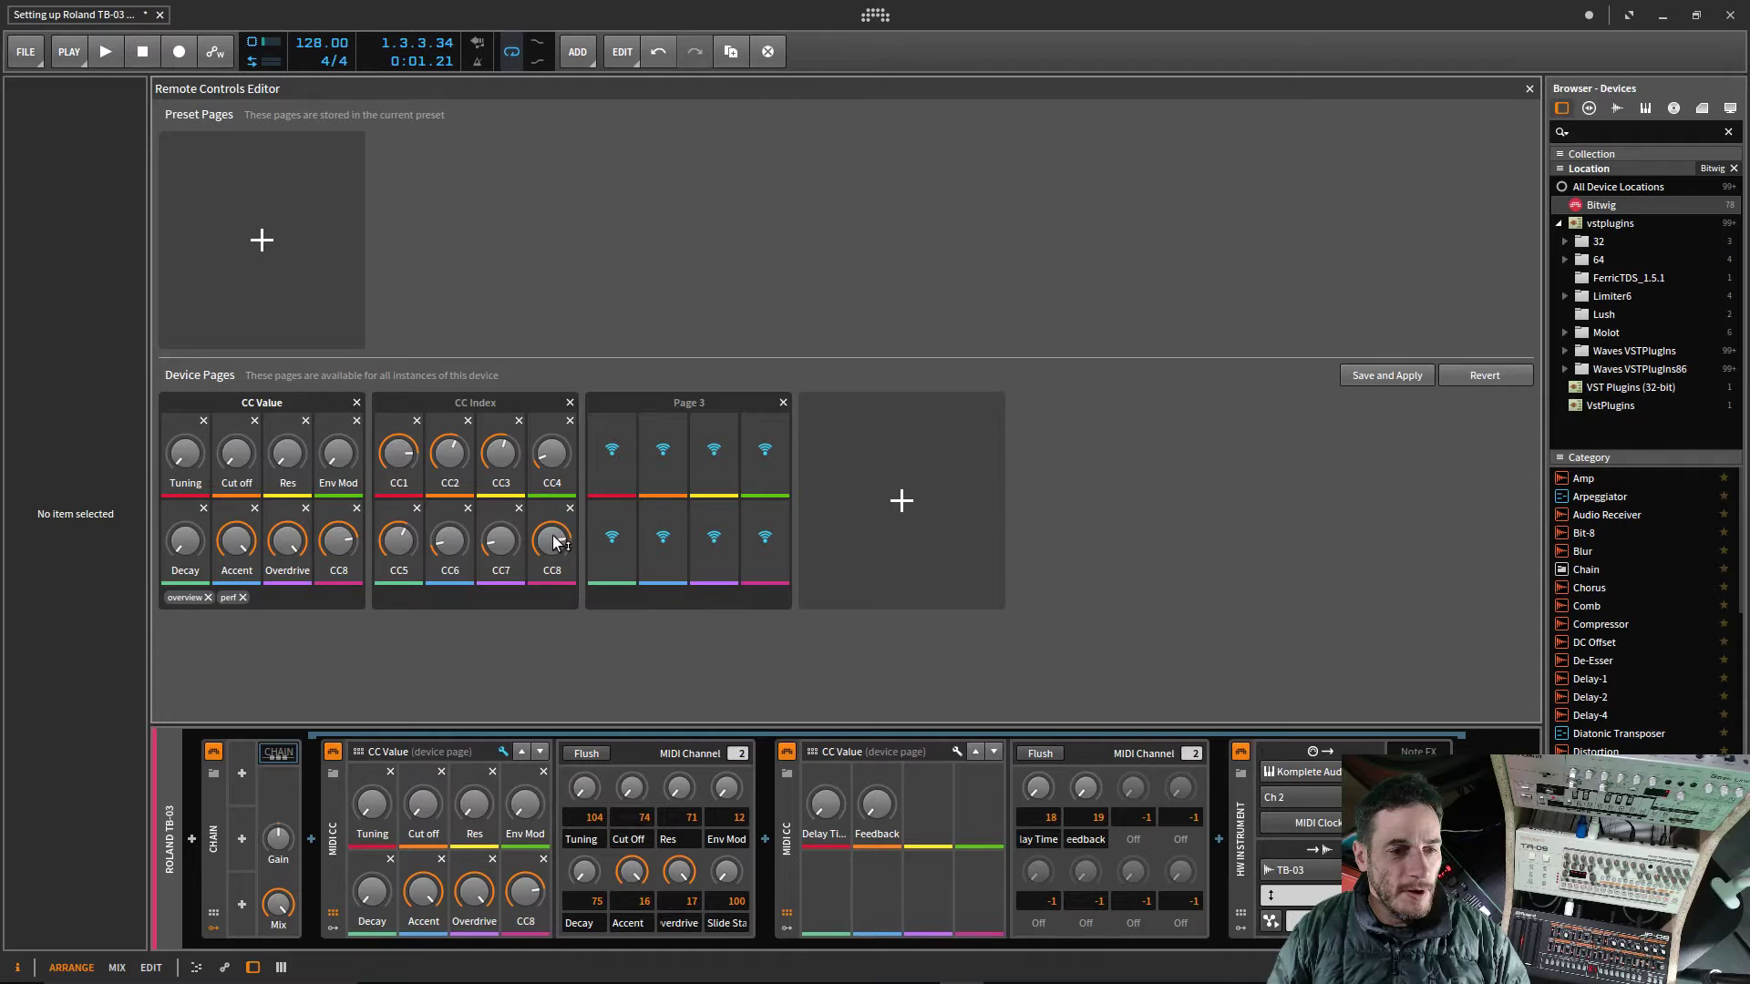
left_click_drag(552, 543, 552, 540)
key("ctrl+z")
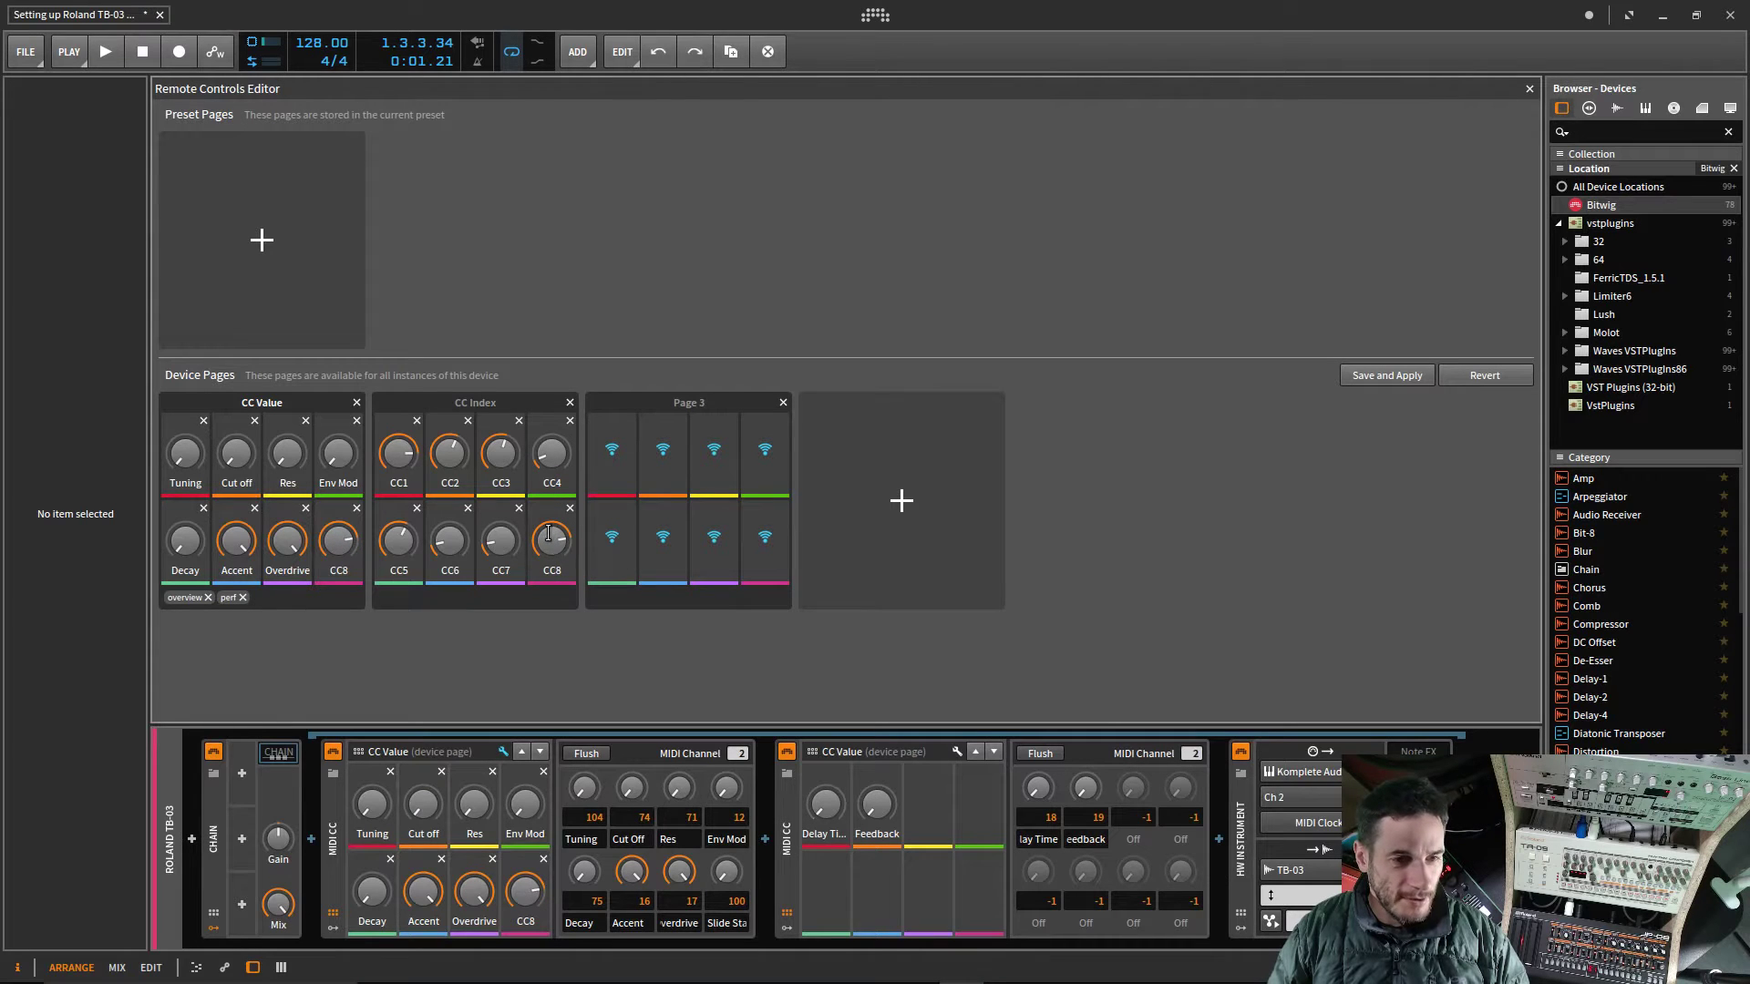
left_click(339, 554)
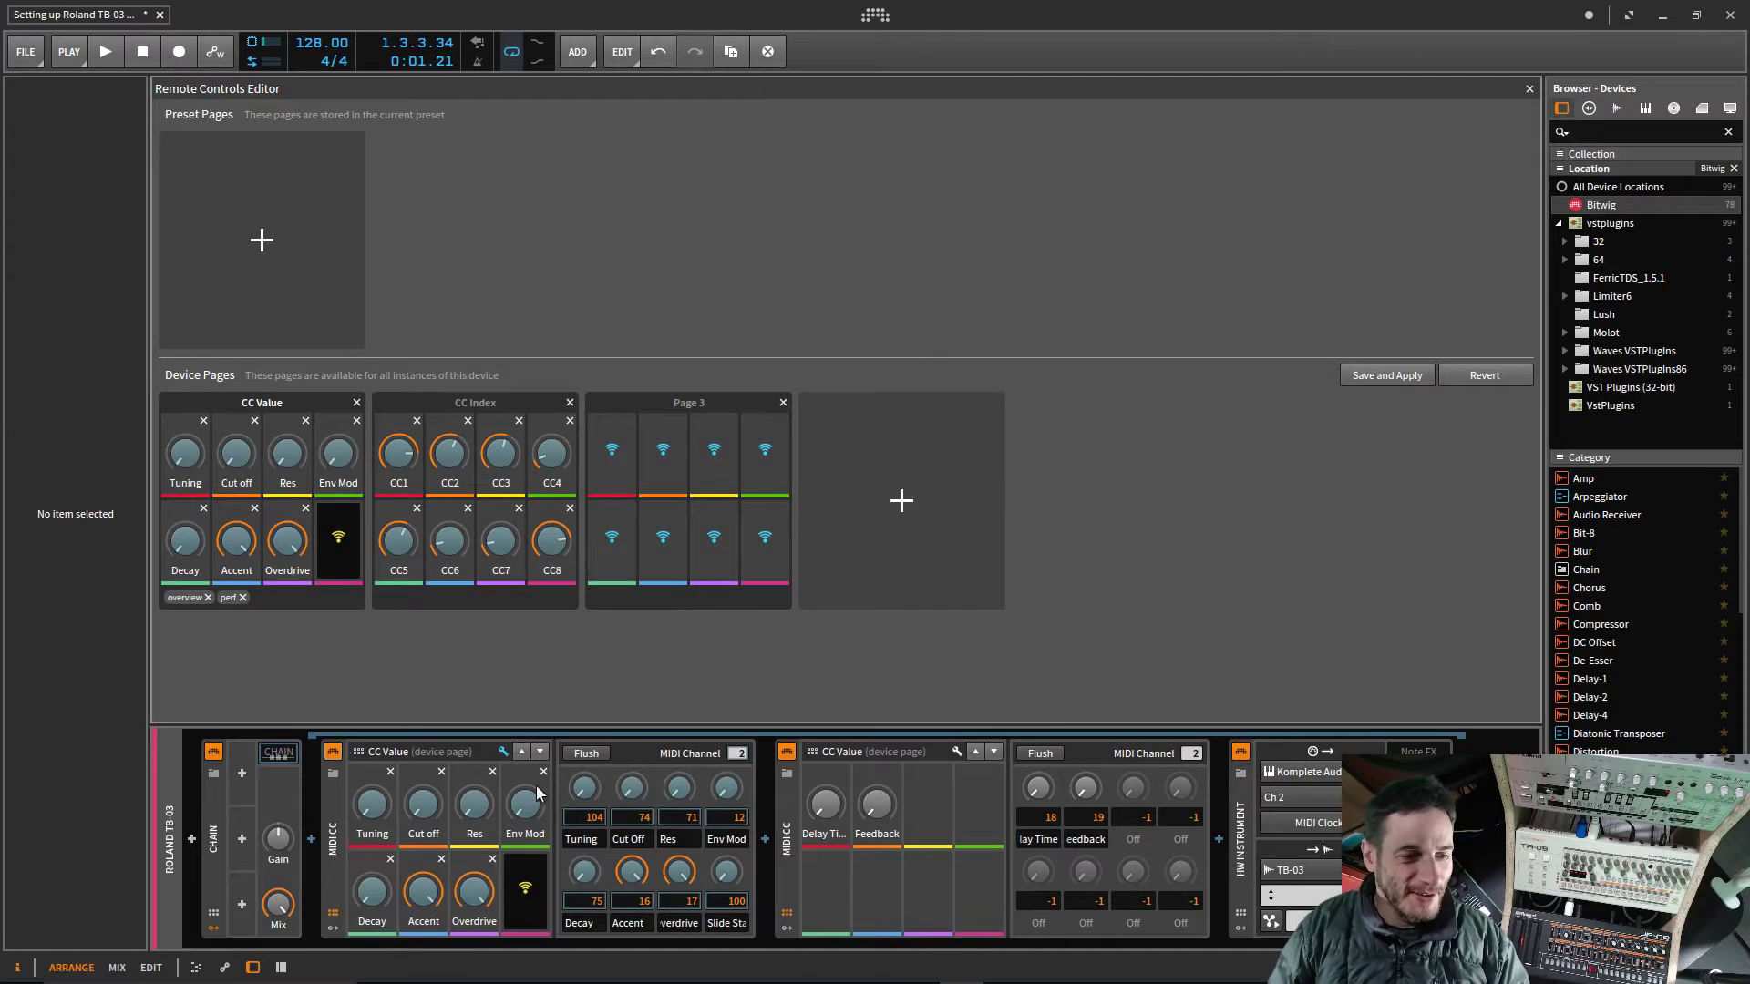
left_click(508, 864)
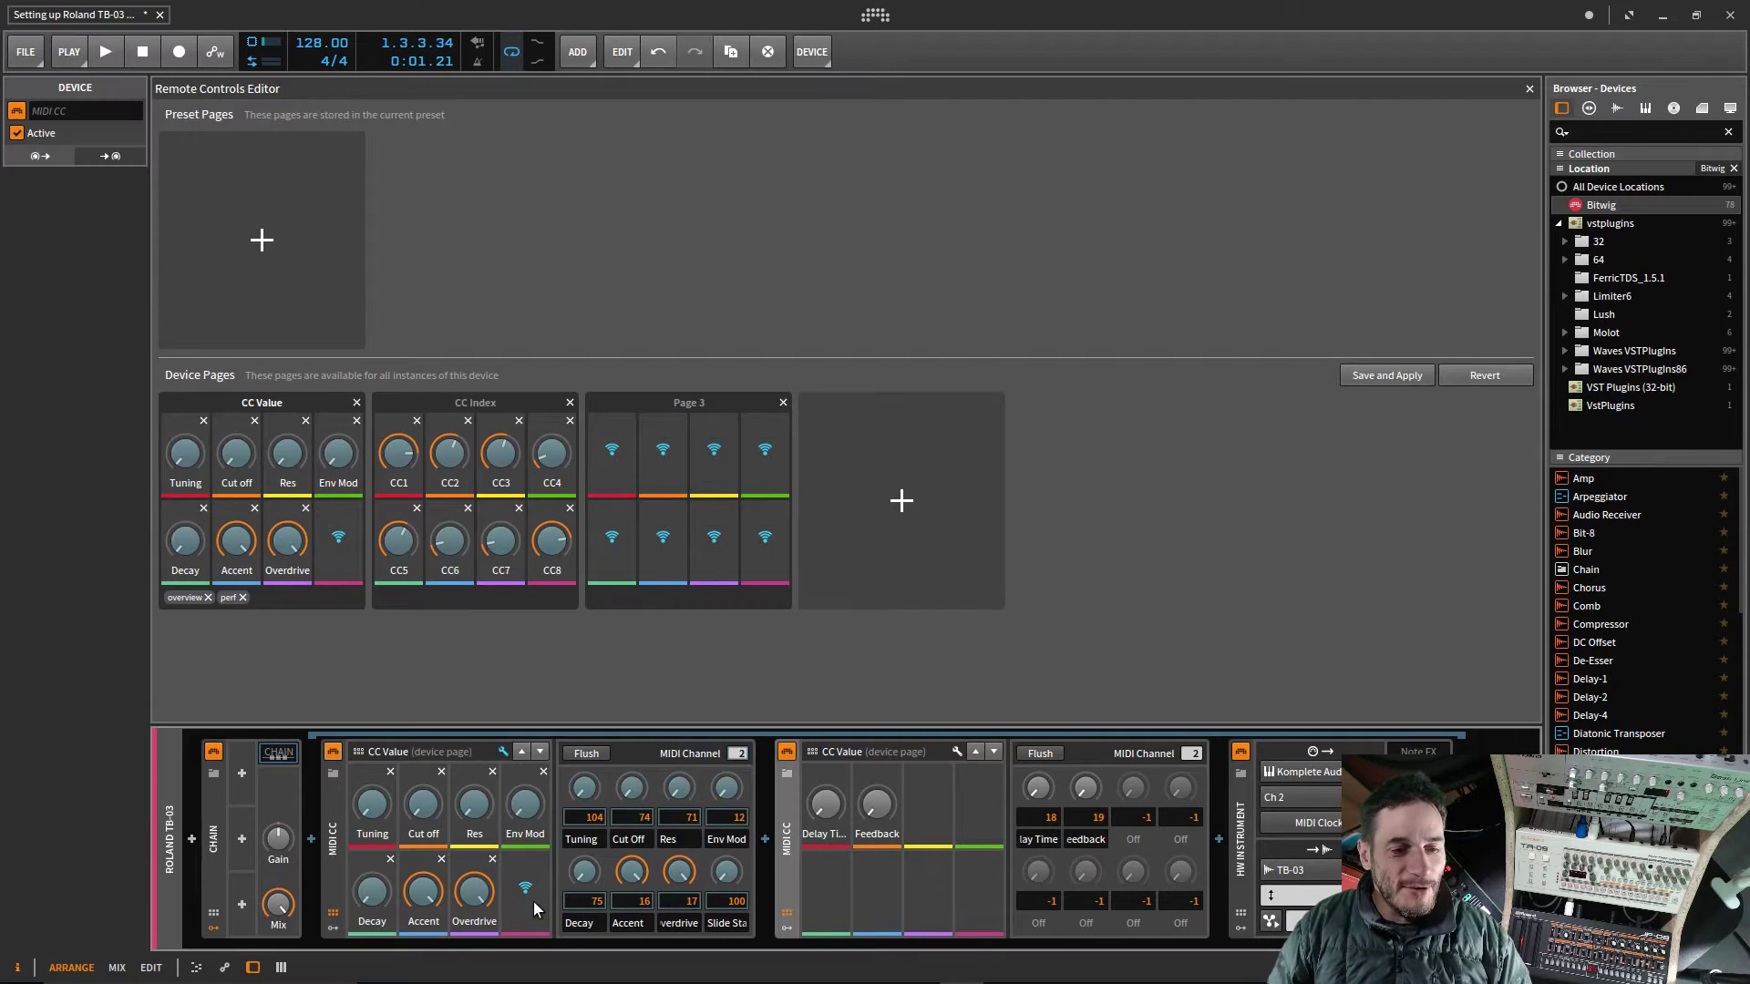
right_click(473, 893)
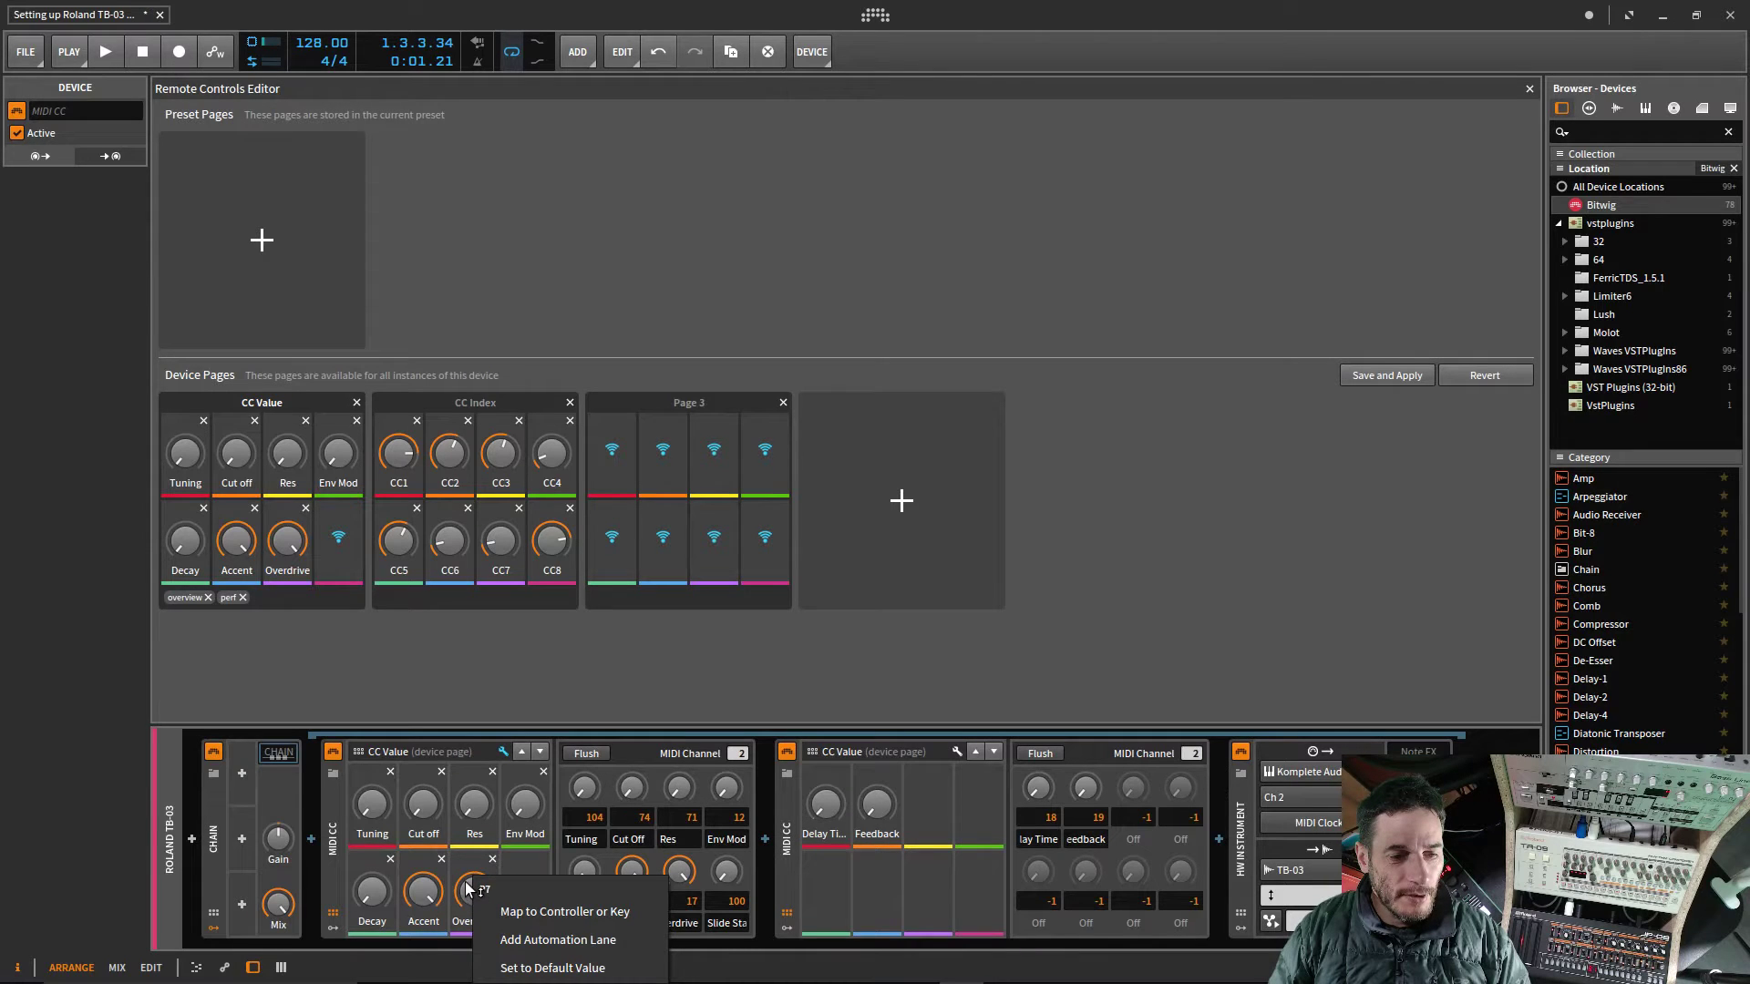
left_click(523, 875)
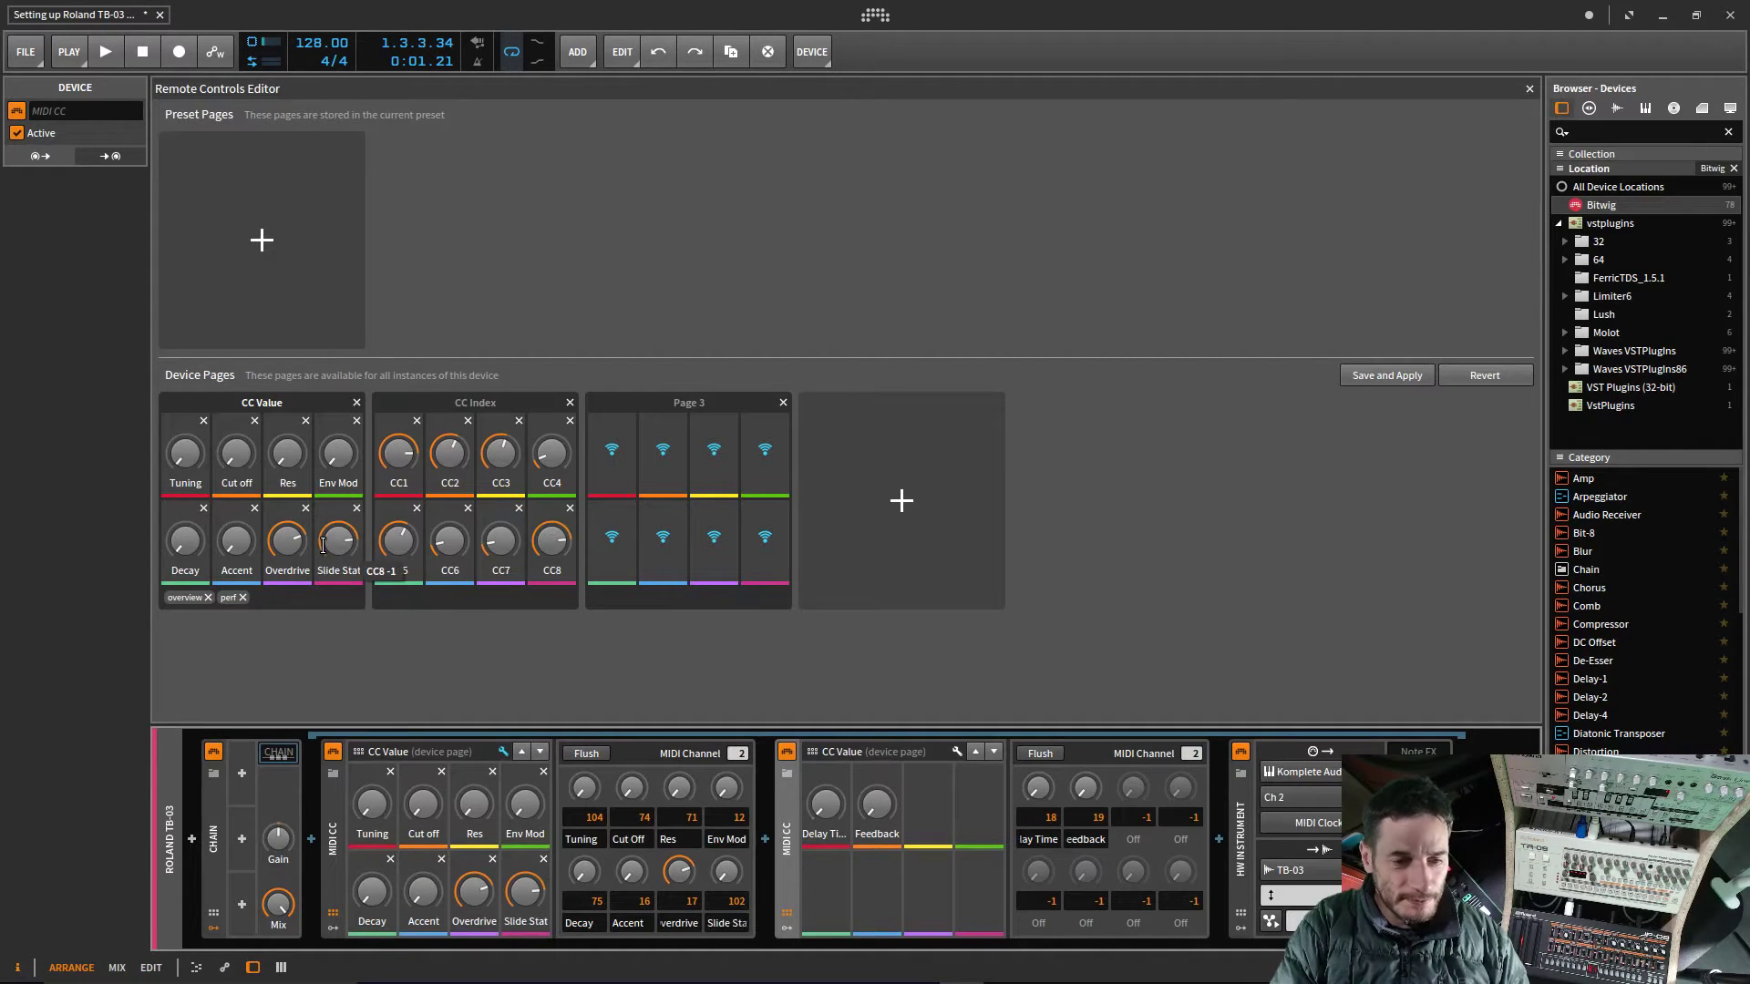
Step: Redo the removal of Slide Stat from the CC Value page, leaving its eighth slot empty
key("ctrl+shift+z")
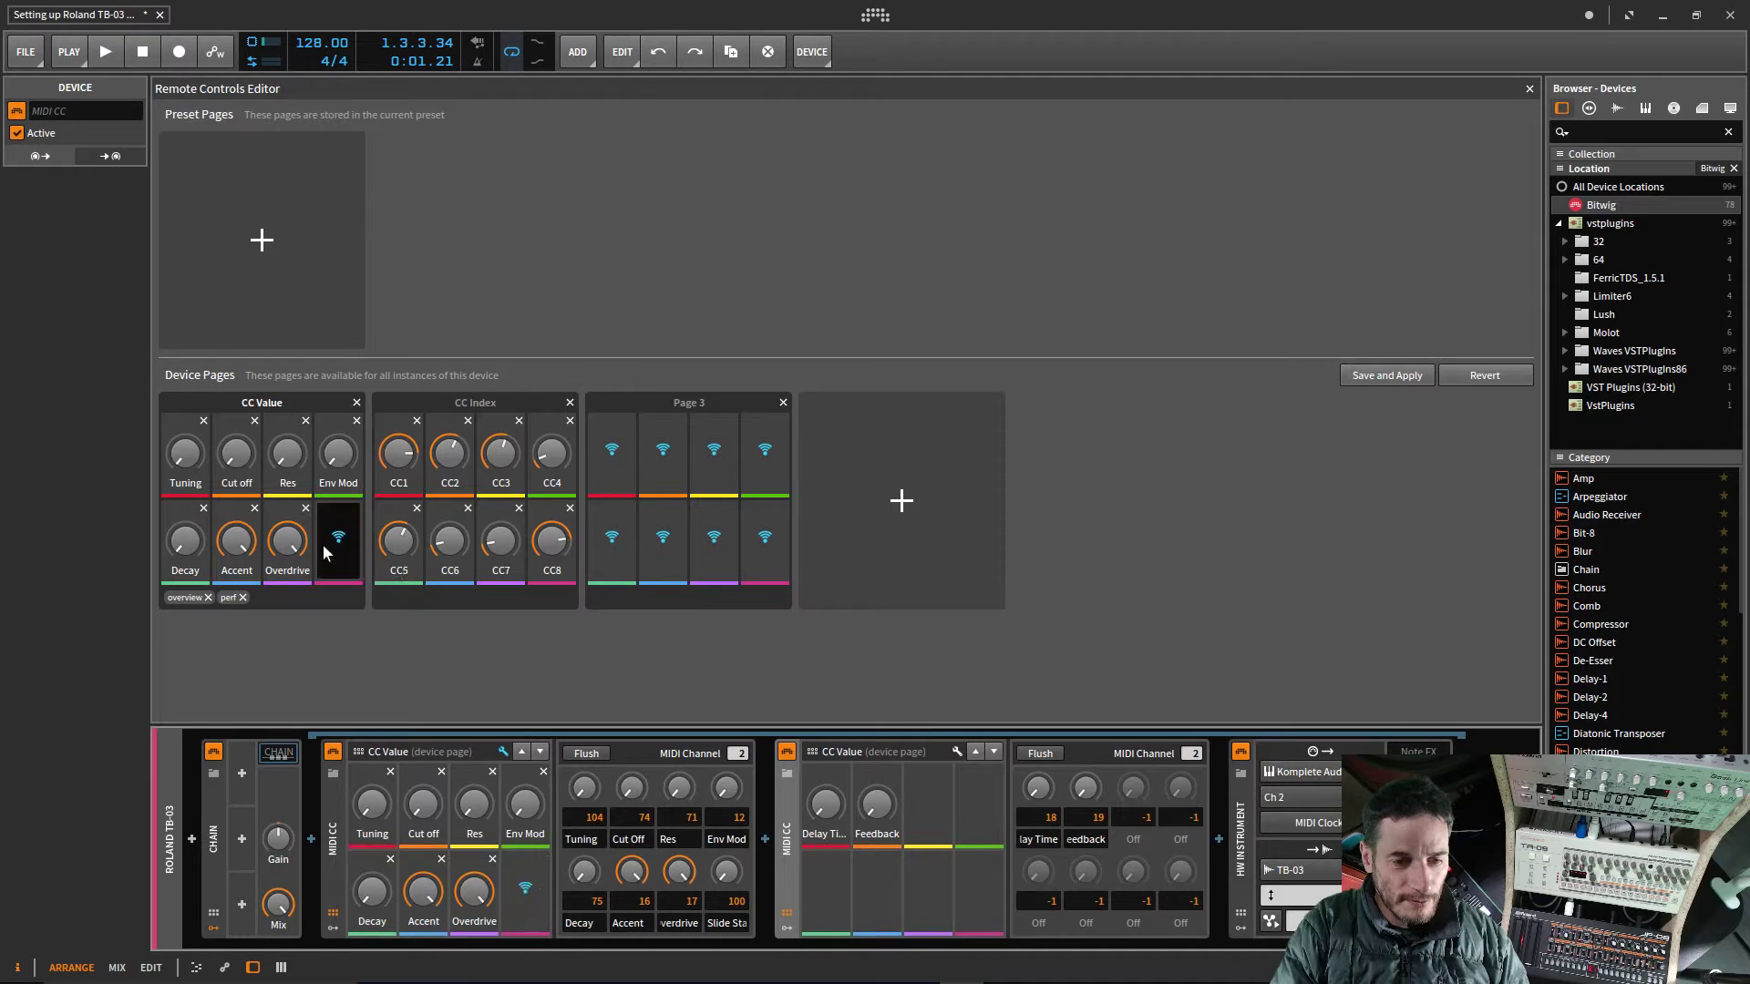
key("ctrl+shift+z")
key("ctrl+shift+z")
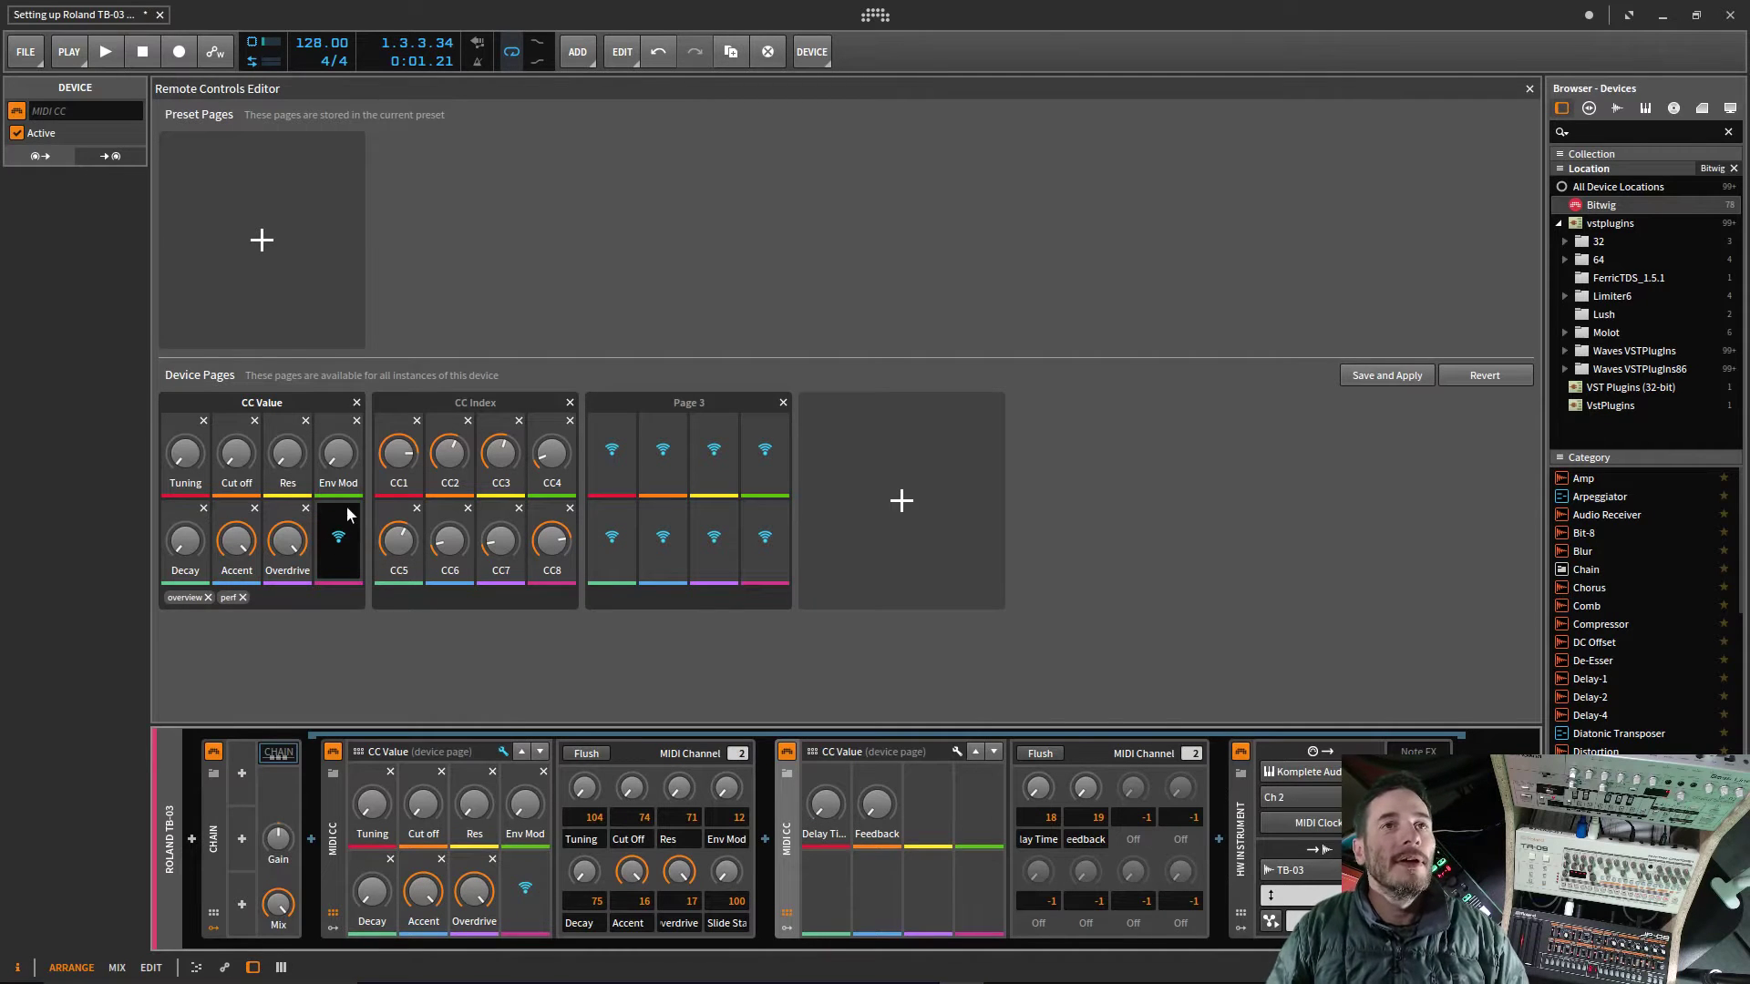
Step: Set the eighth CC number of the first MIDI CC device to 102 and turn its value knob up to 127
double_click(729, 901)
type("102")
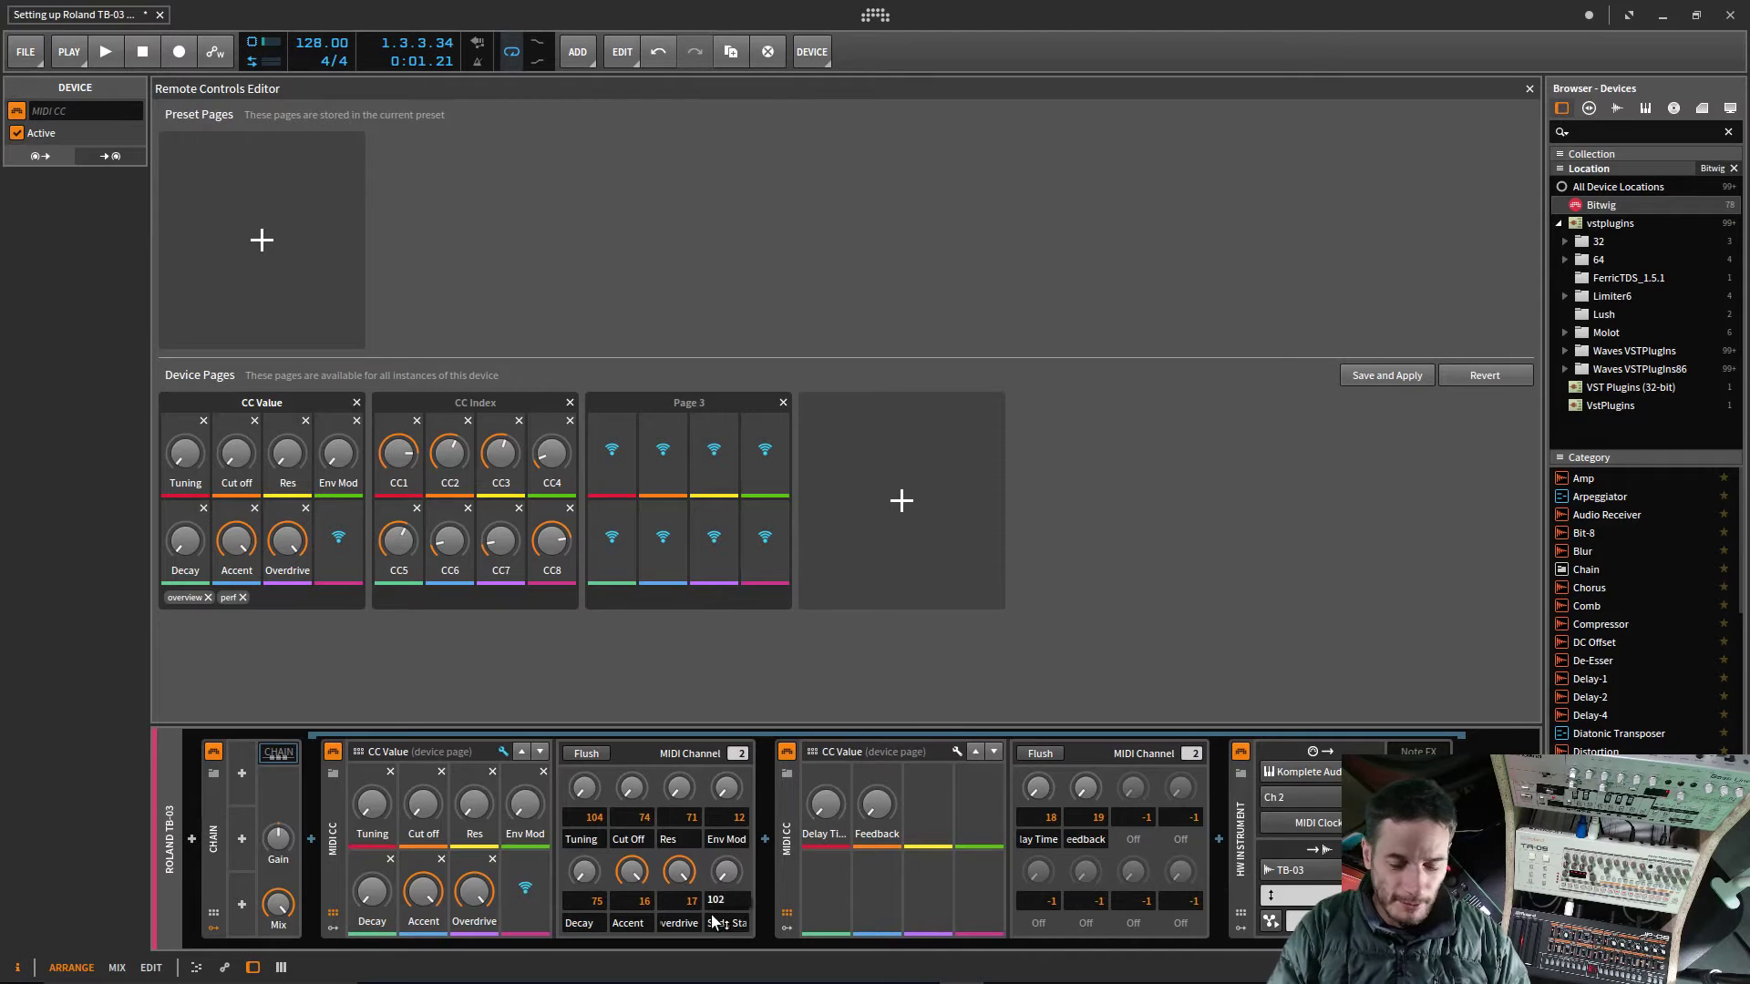
key("Return")
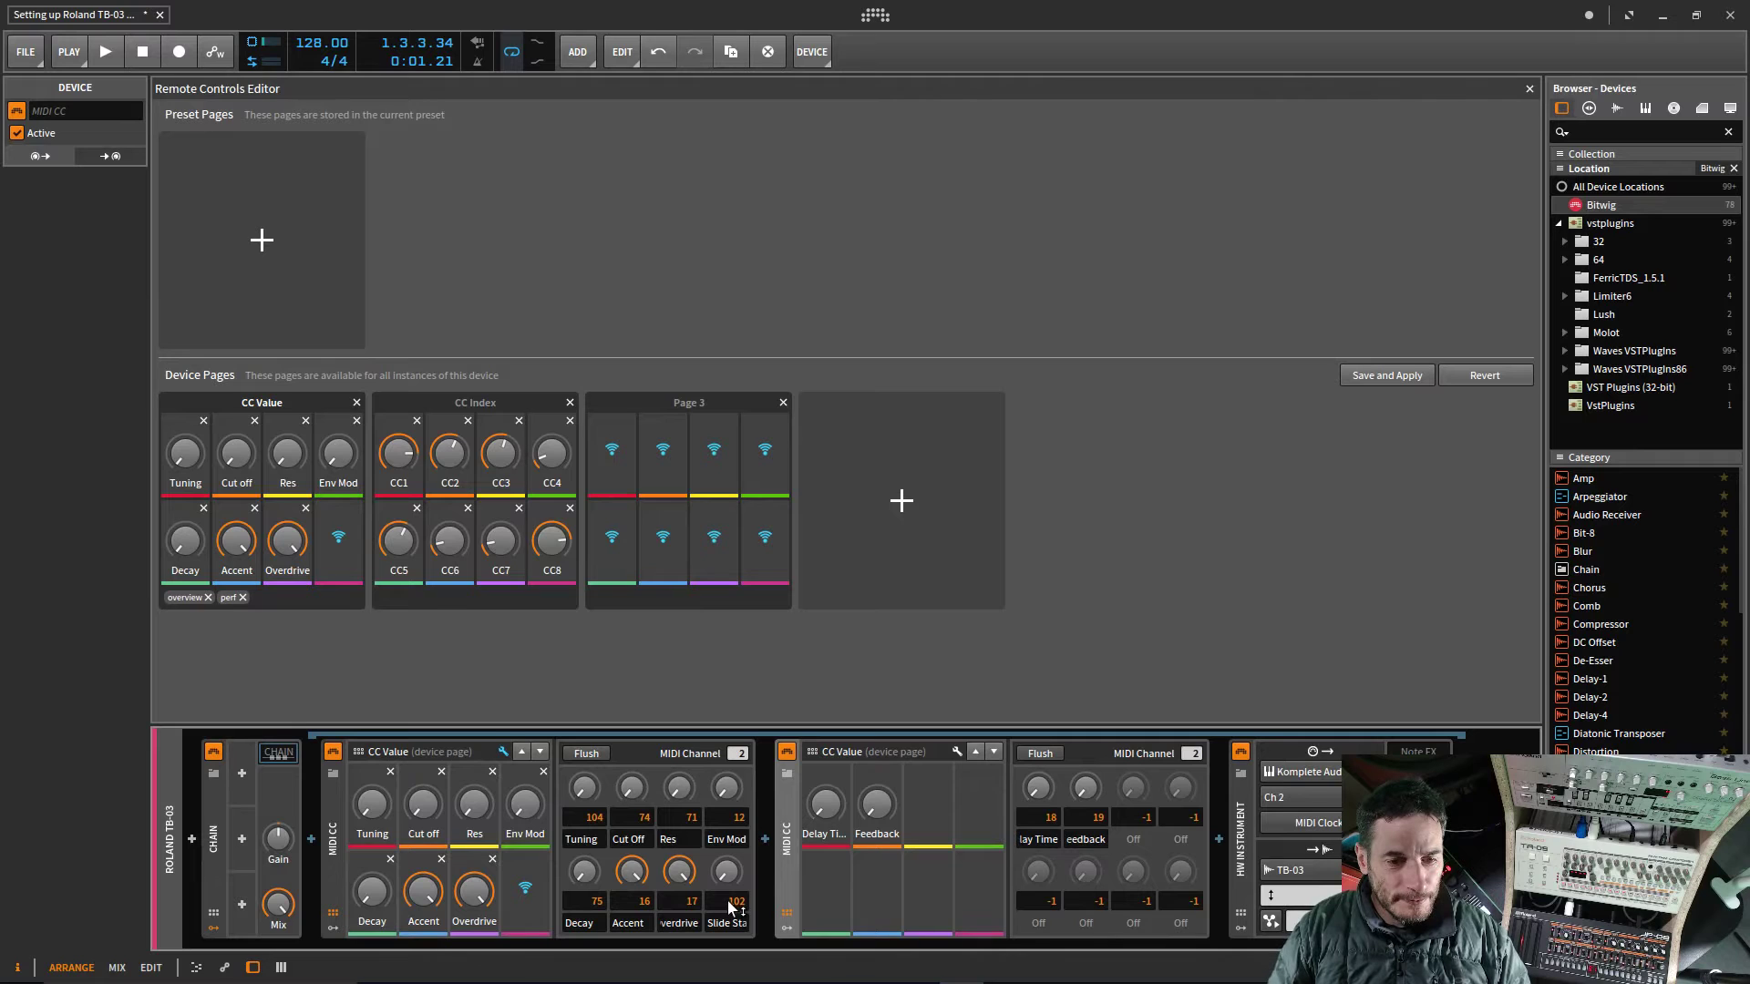
left_click_drag(726, 874, 727, 747)
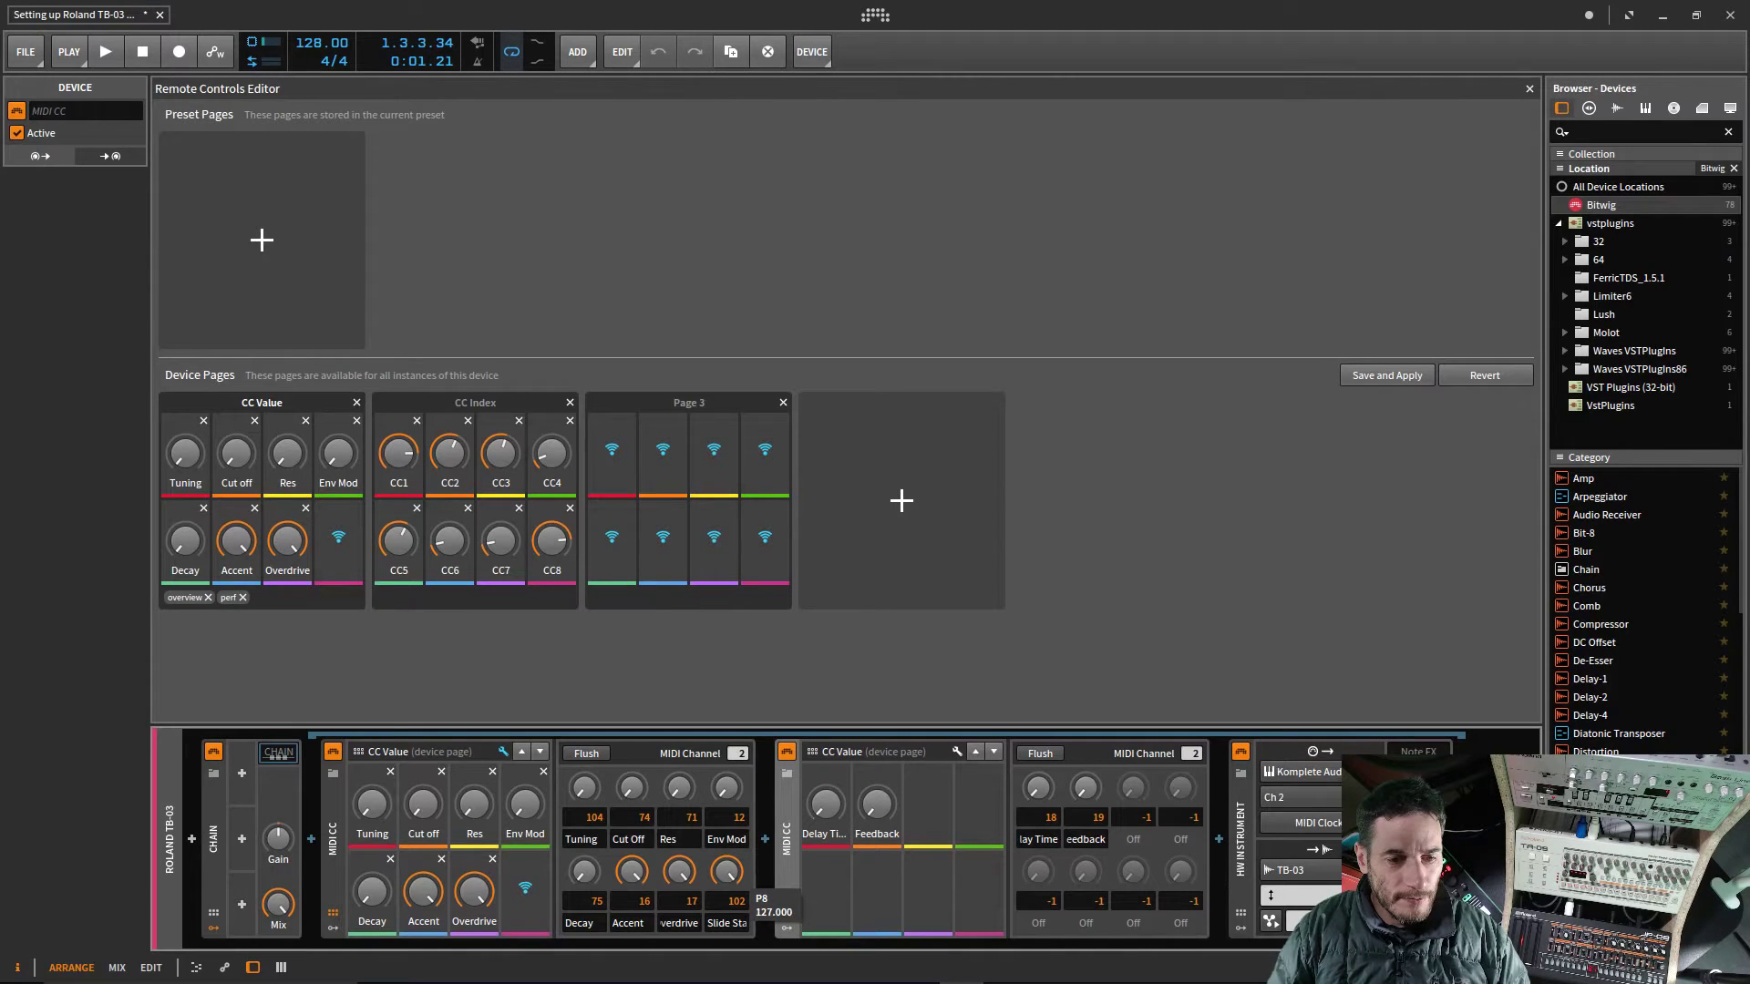
Step: Map the empty eighth slot of the CC Value page to the first MIDI CC device's eighth value knob
left_click(527, 891)
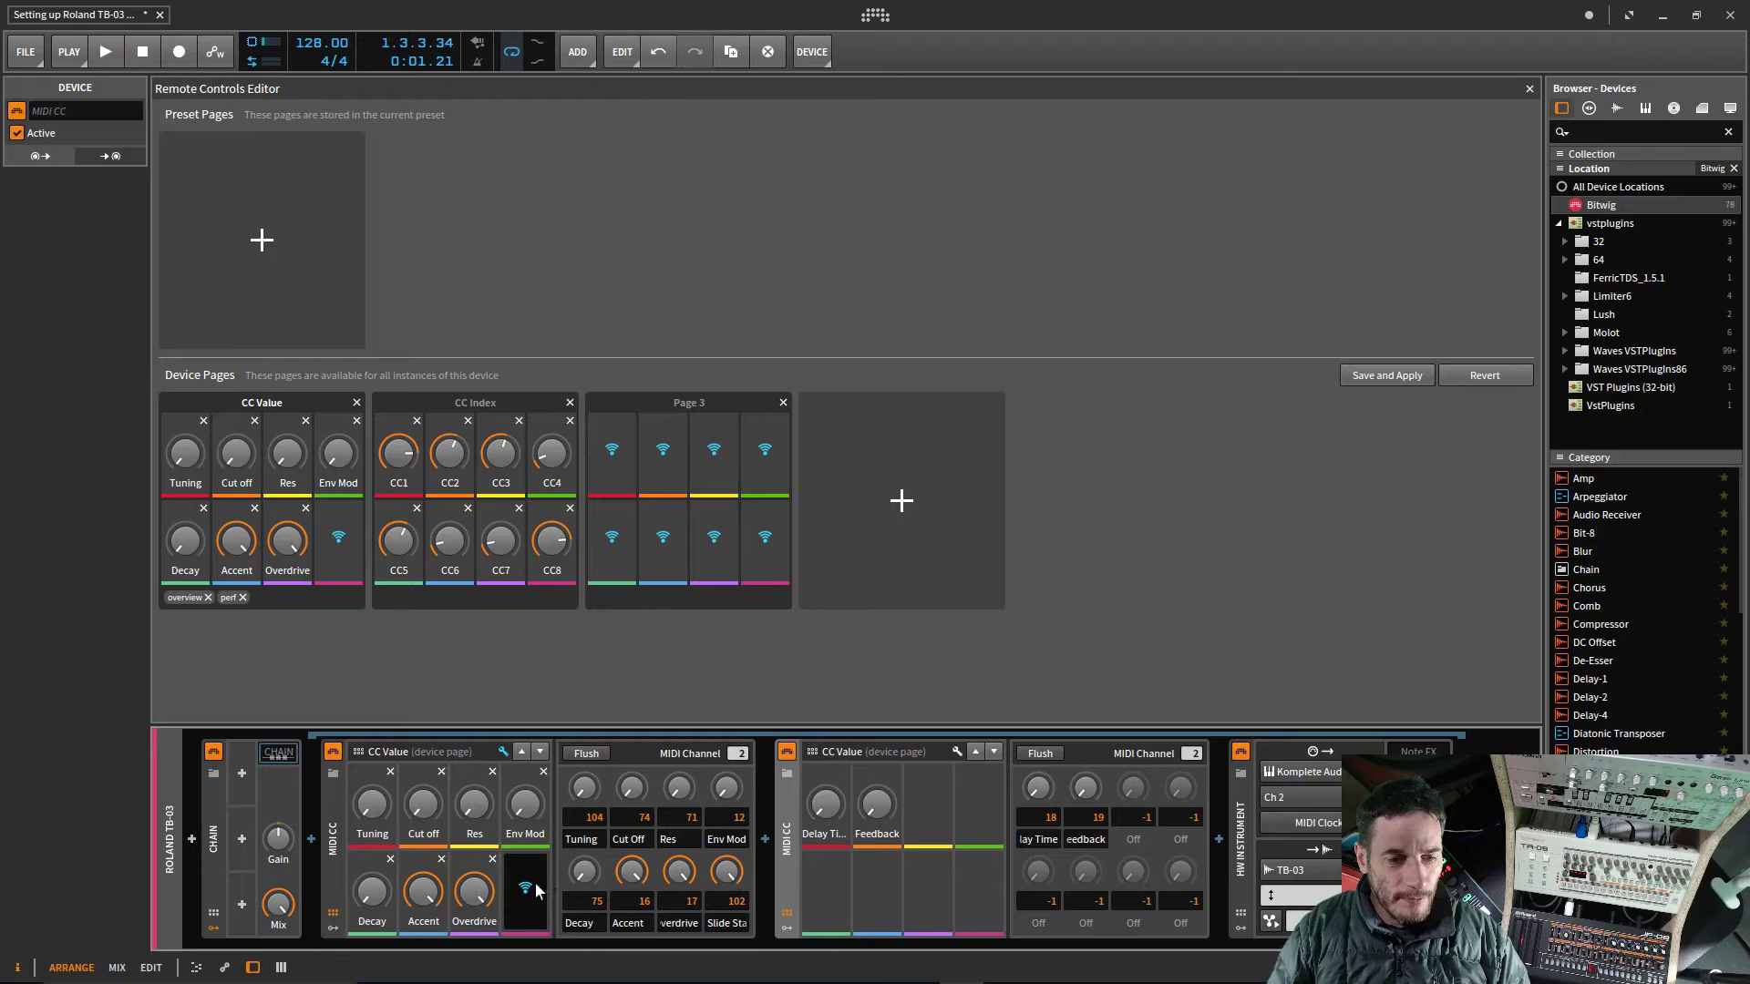
left_click(729, 868)
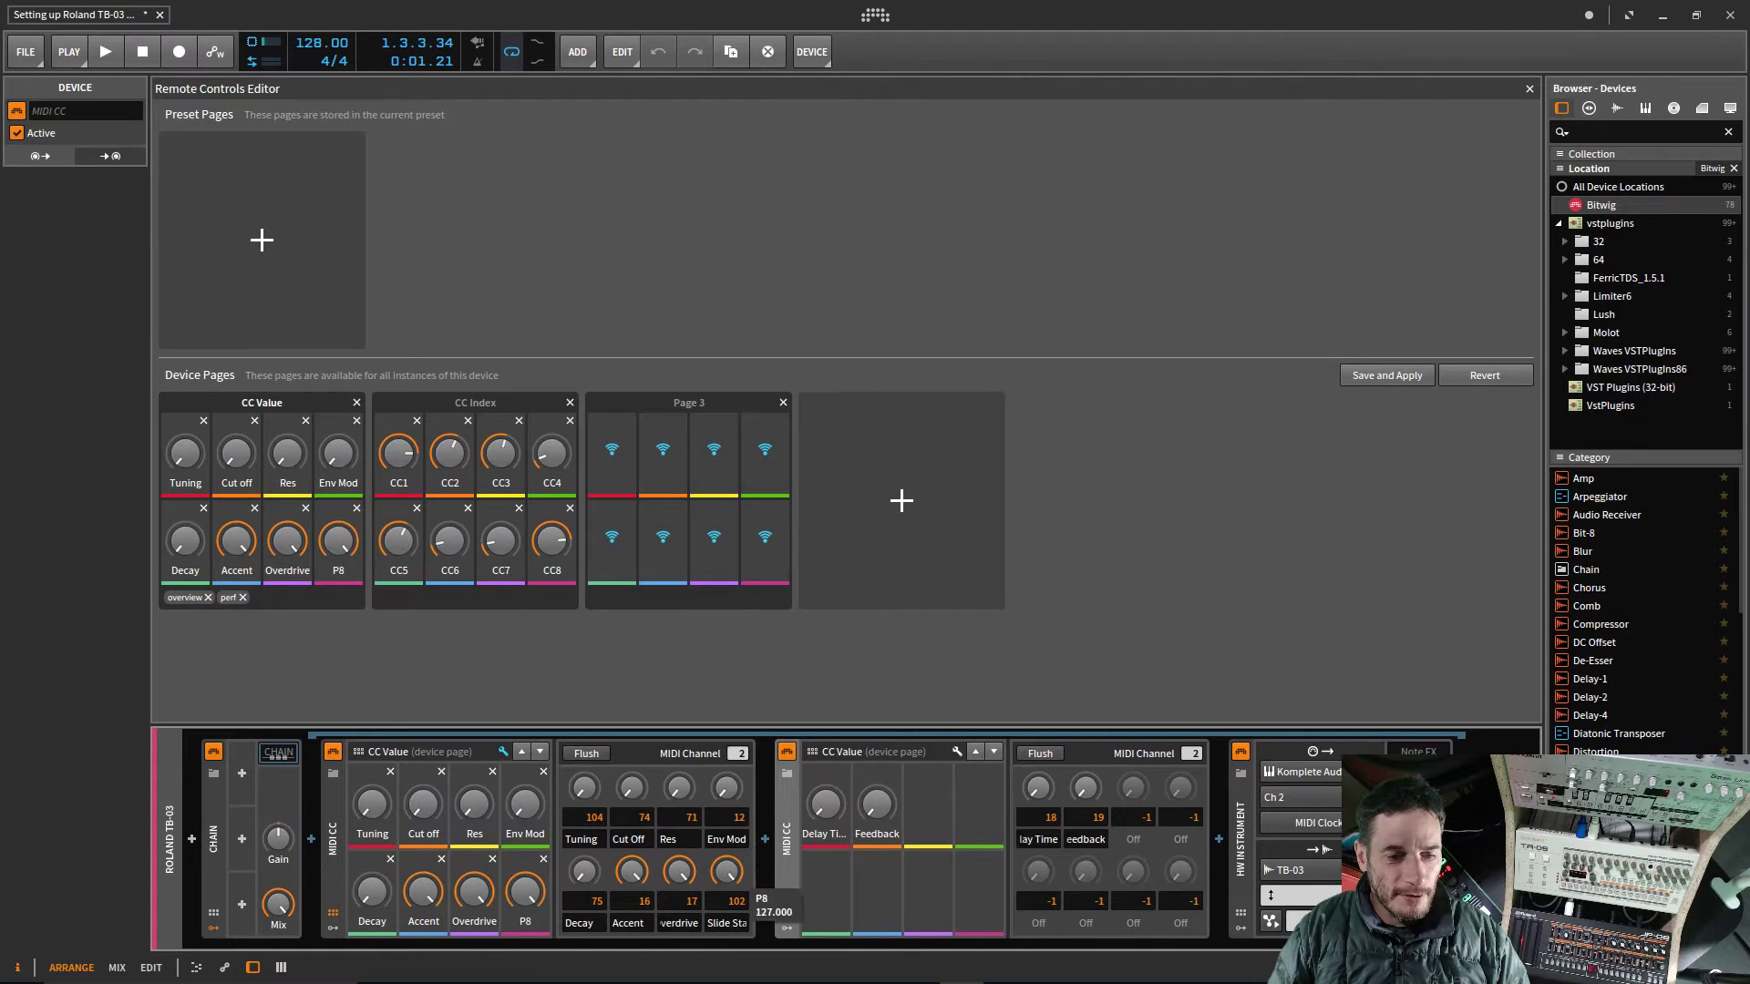
mouse_move(726, 872)
left_mouse_down()
mouse_move(727, 920)
mouse_move(727, 873)
left_mouse_up()
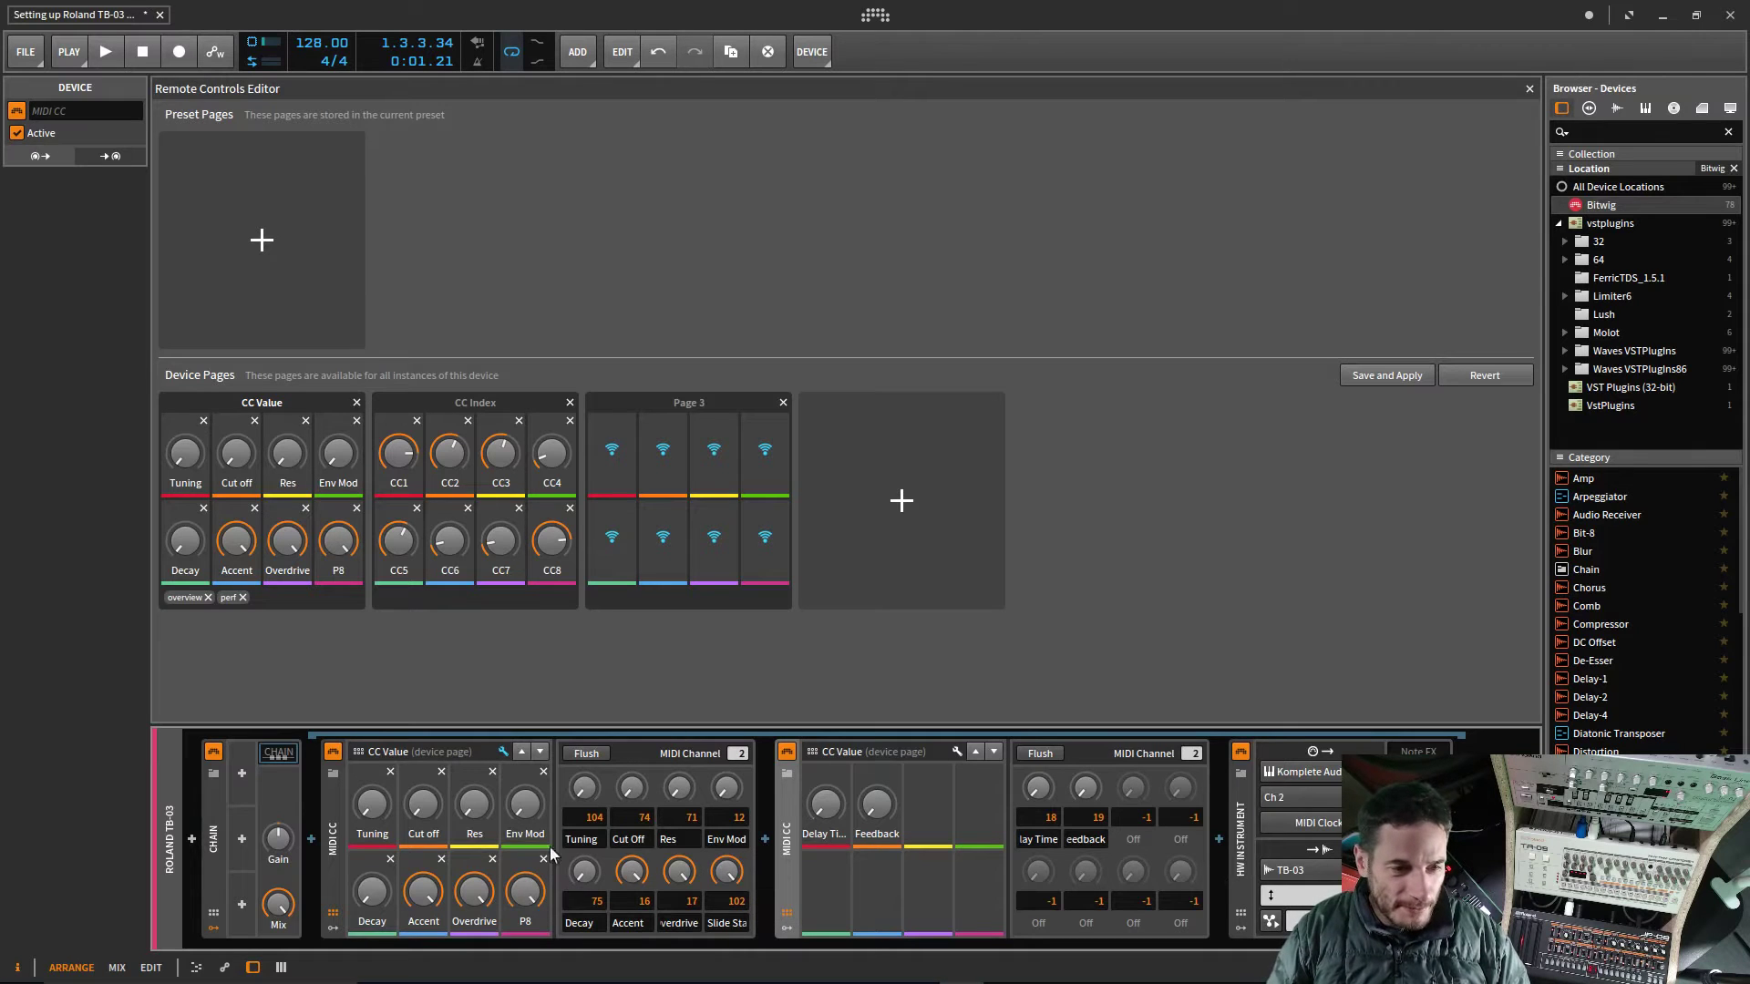
Step: Turn the P8 and Tuning remote controls of the first MIDI CC device to test that they move the matching value knobs
mouse_move(527, 894)
left_mouse_down()
mouse_move(527, 961)
mouse_move(527, 910)
left_mouse_up()
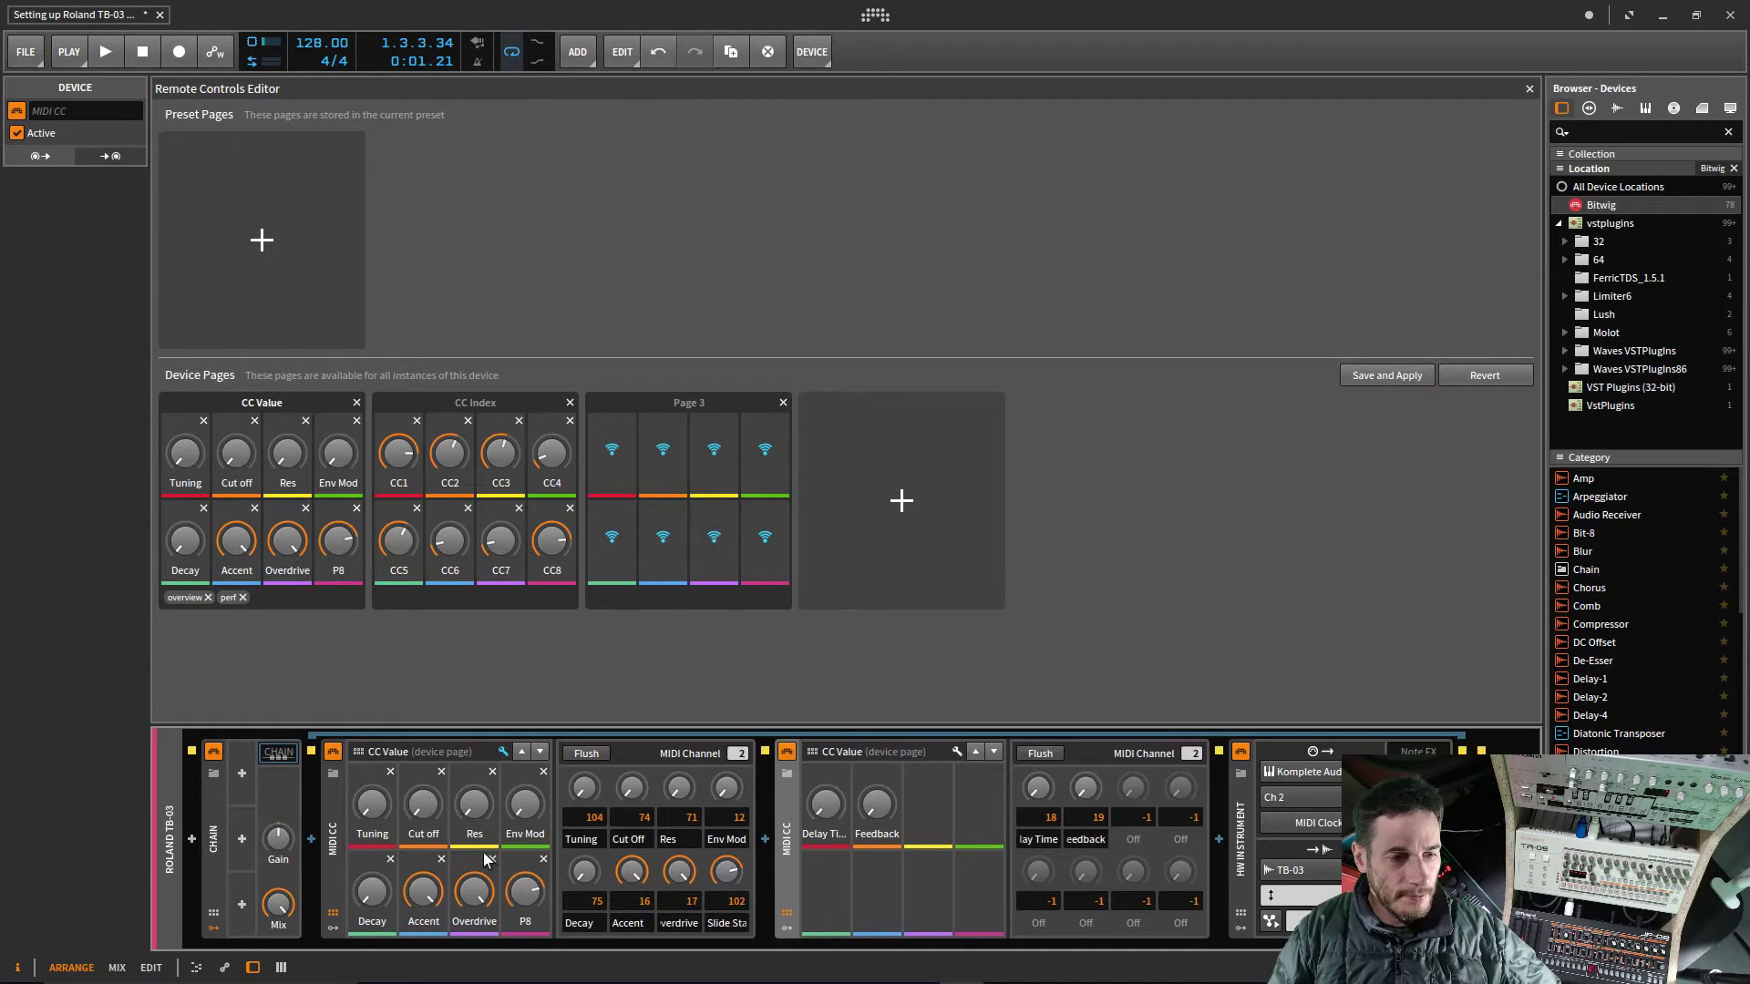
left_click_drag(374, 806, 374, 776)
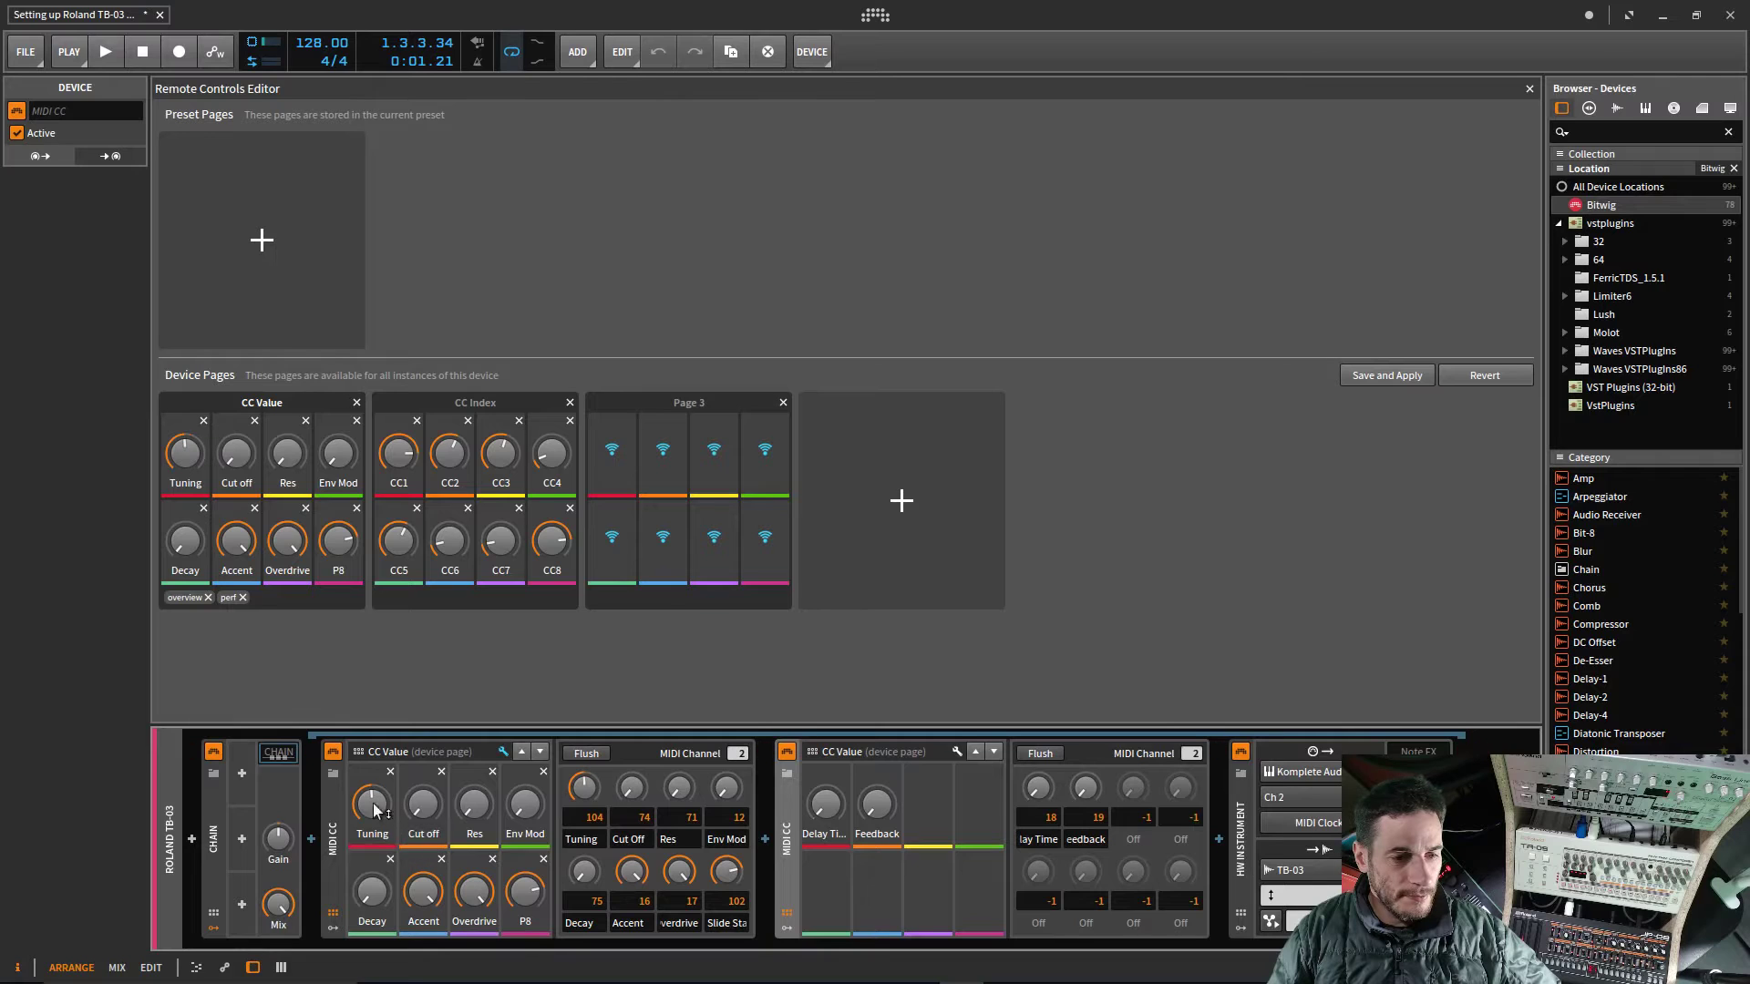
mouse_move(527, 891)
left_mouse_down()
mouse_move(526, 942)
mouse_move(527, 878)
left_mouse_up()
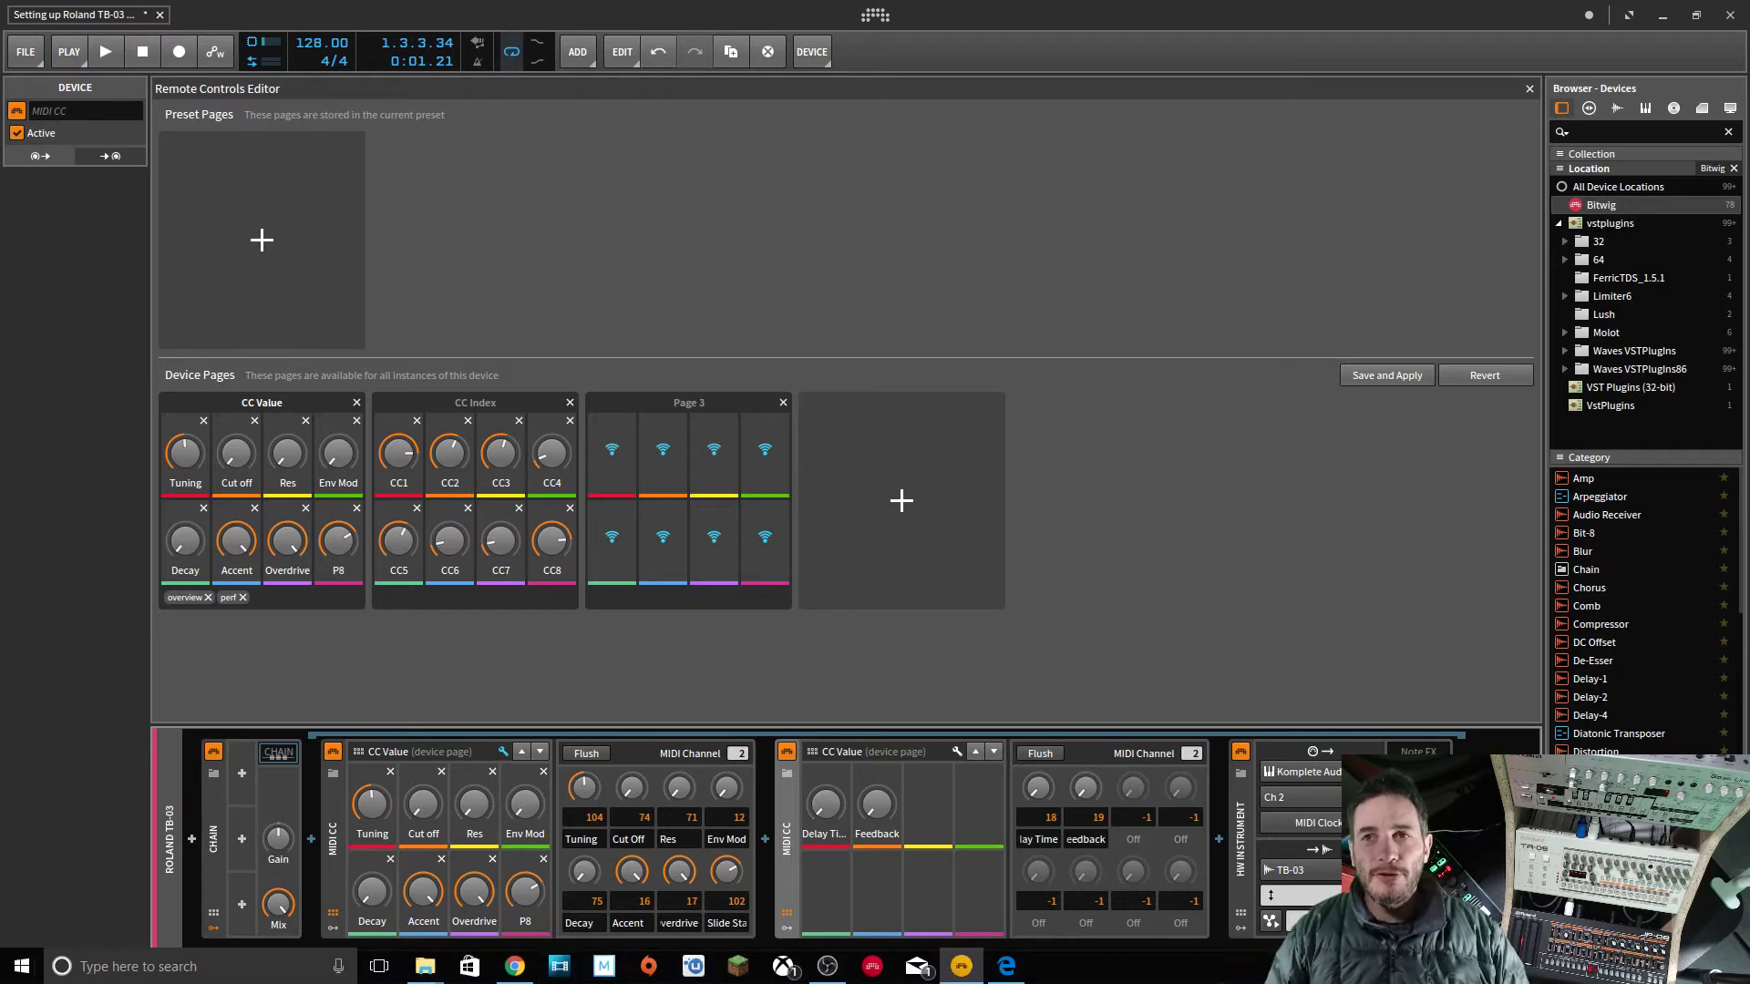
mouse_move(515, 966)
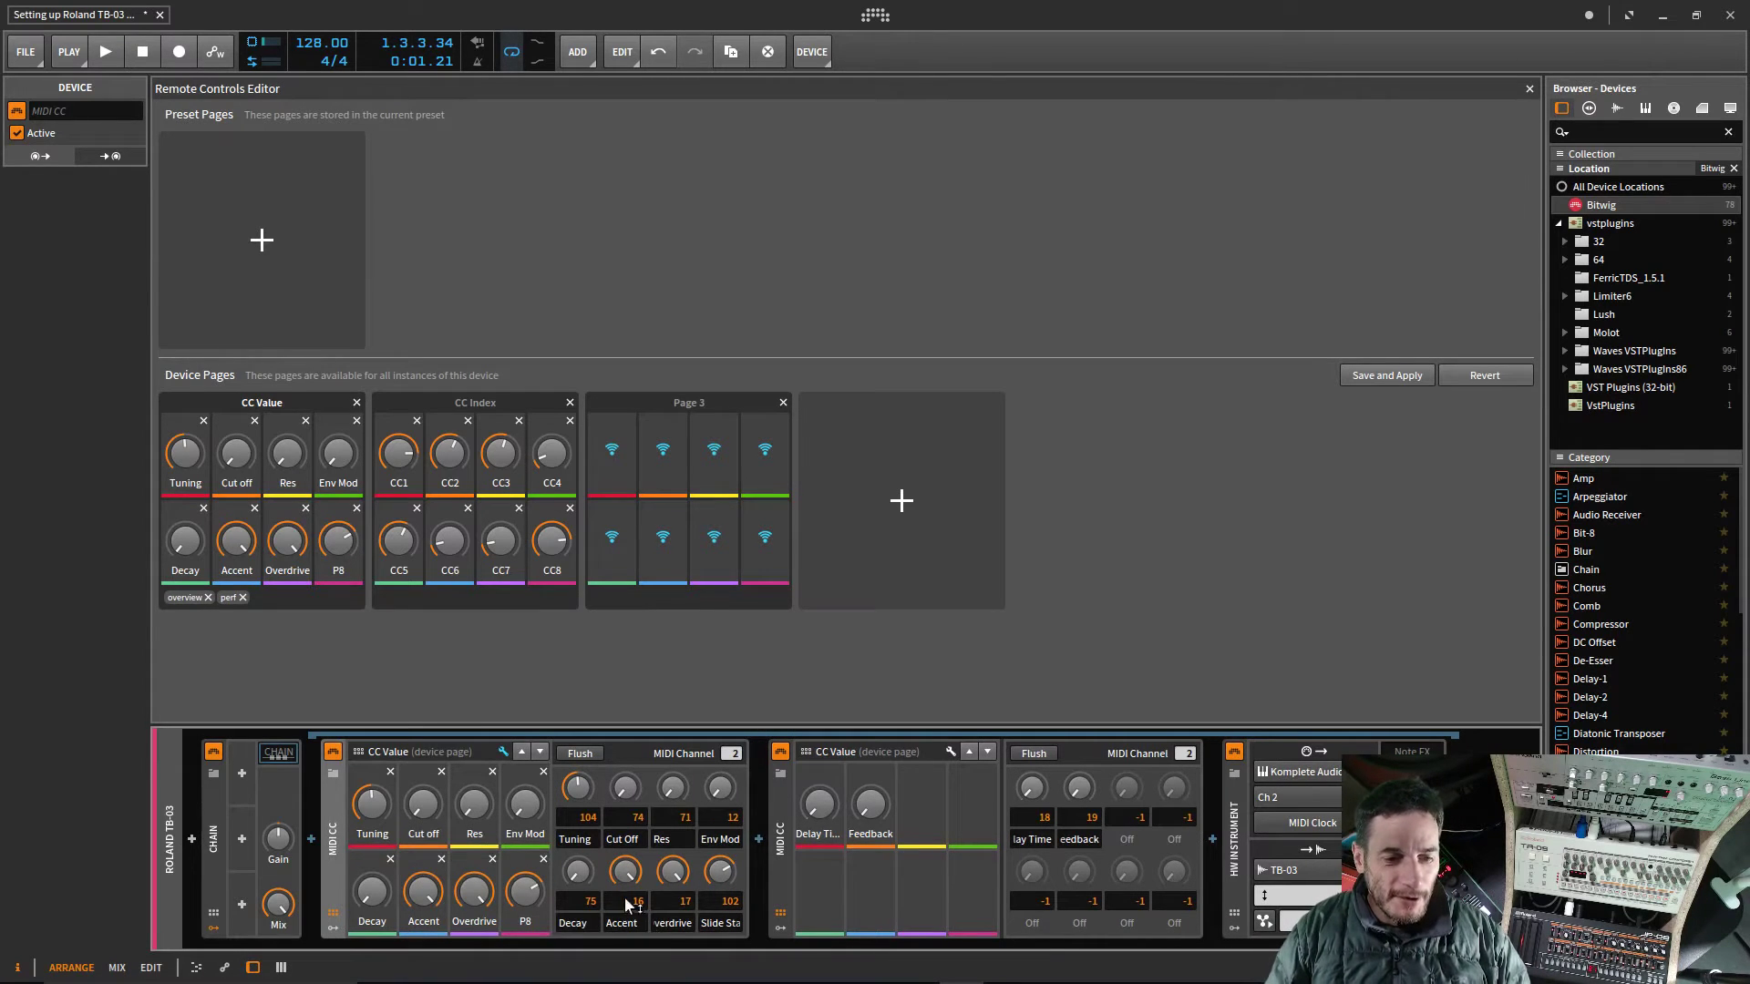
Step: Turn the P8 remote control down to its minimum and rename it Slide Stat
key("ctrl+z")
left_click_drag(526, 892, 527, 912)
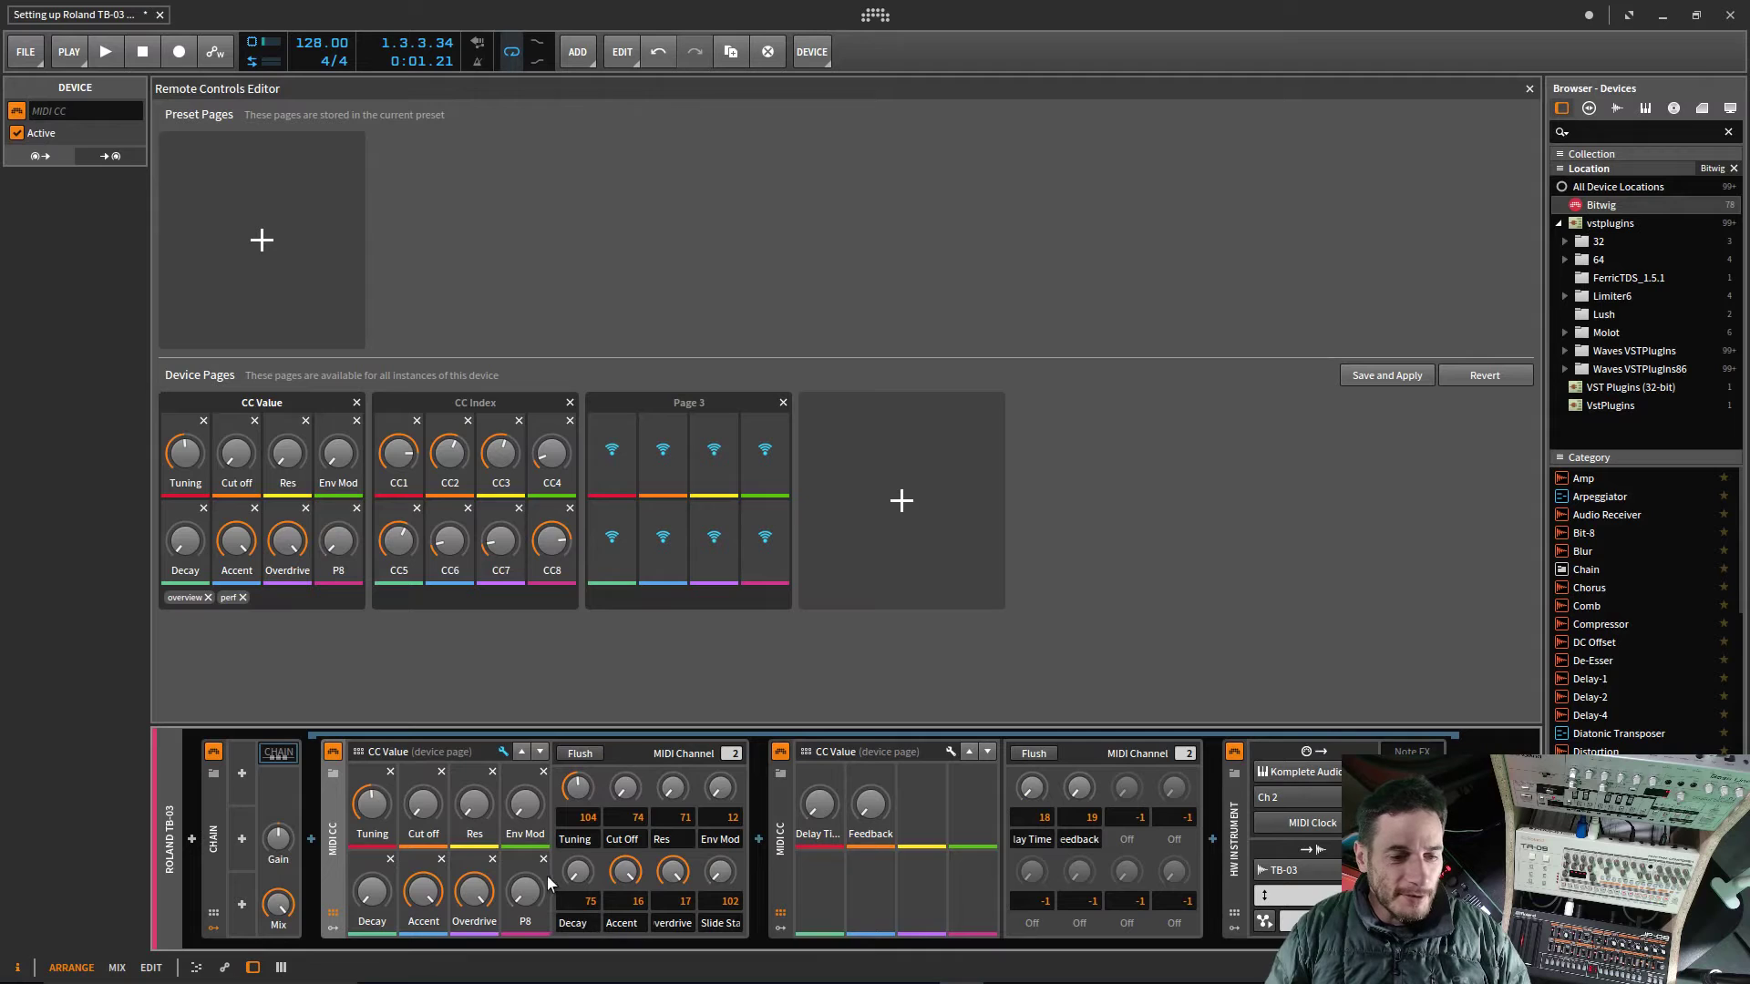
double_click(526, 923)
type("Slide State")
key("Return")
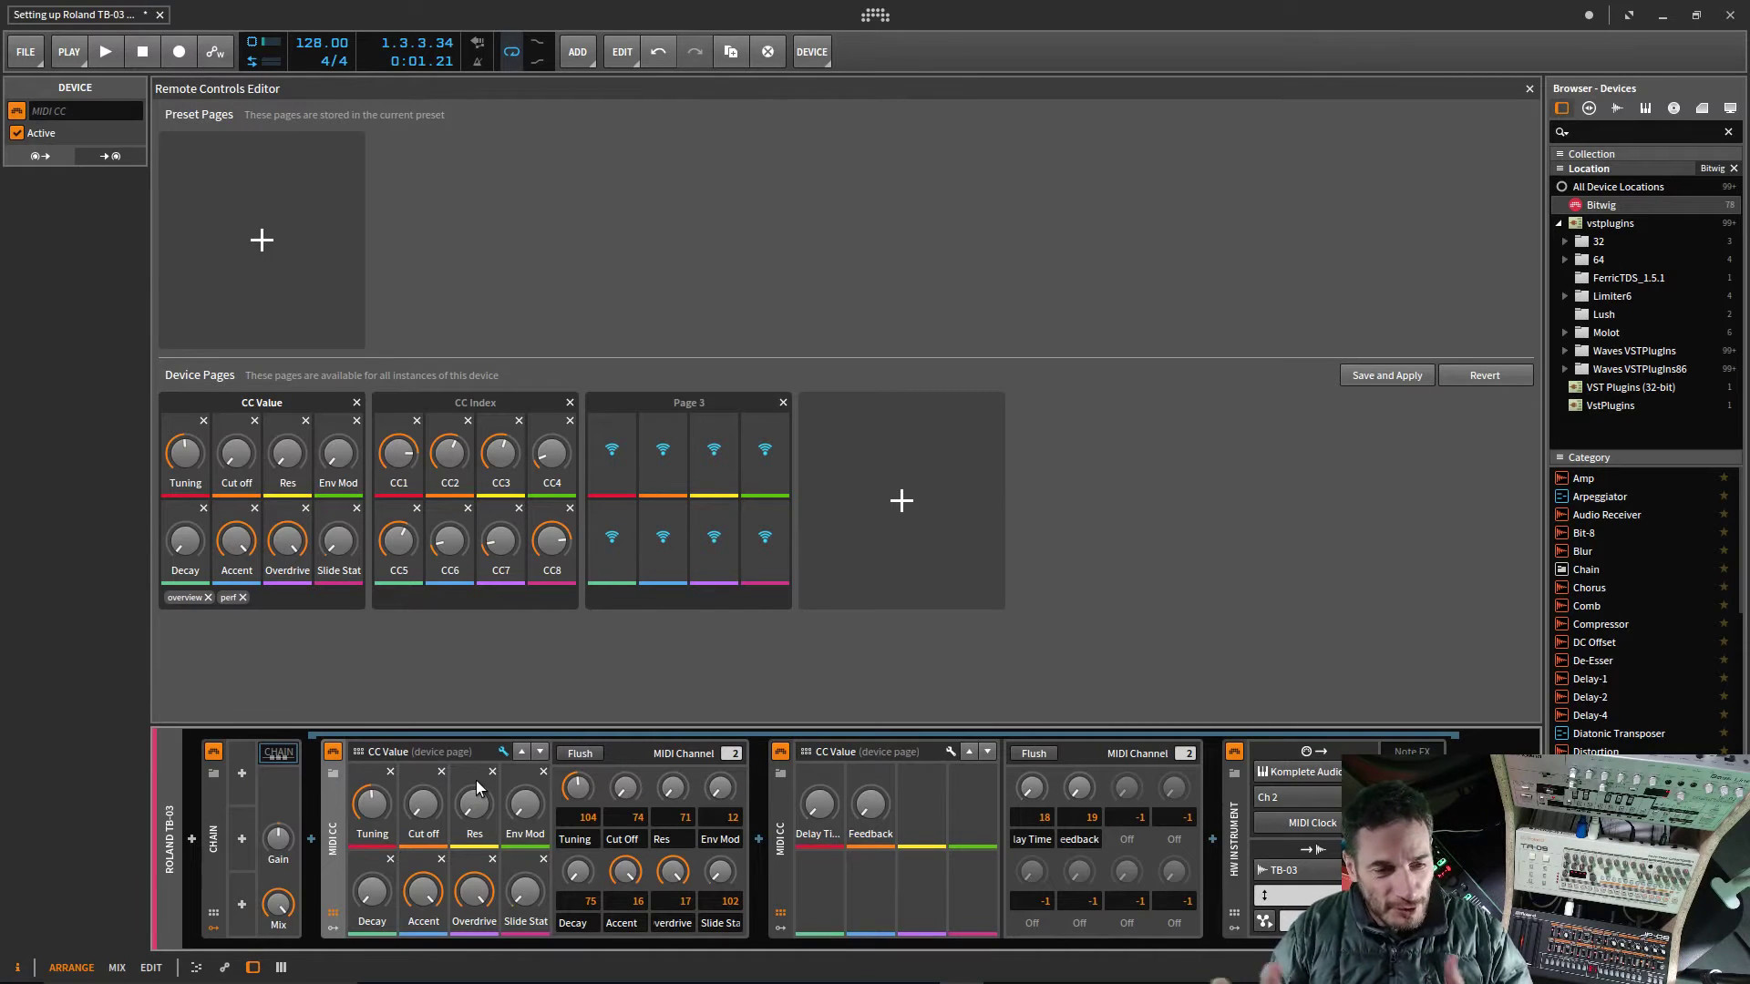
Step: Add a Macro modulator to the first modulator slot of the Chain device
left_click(240, 775)
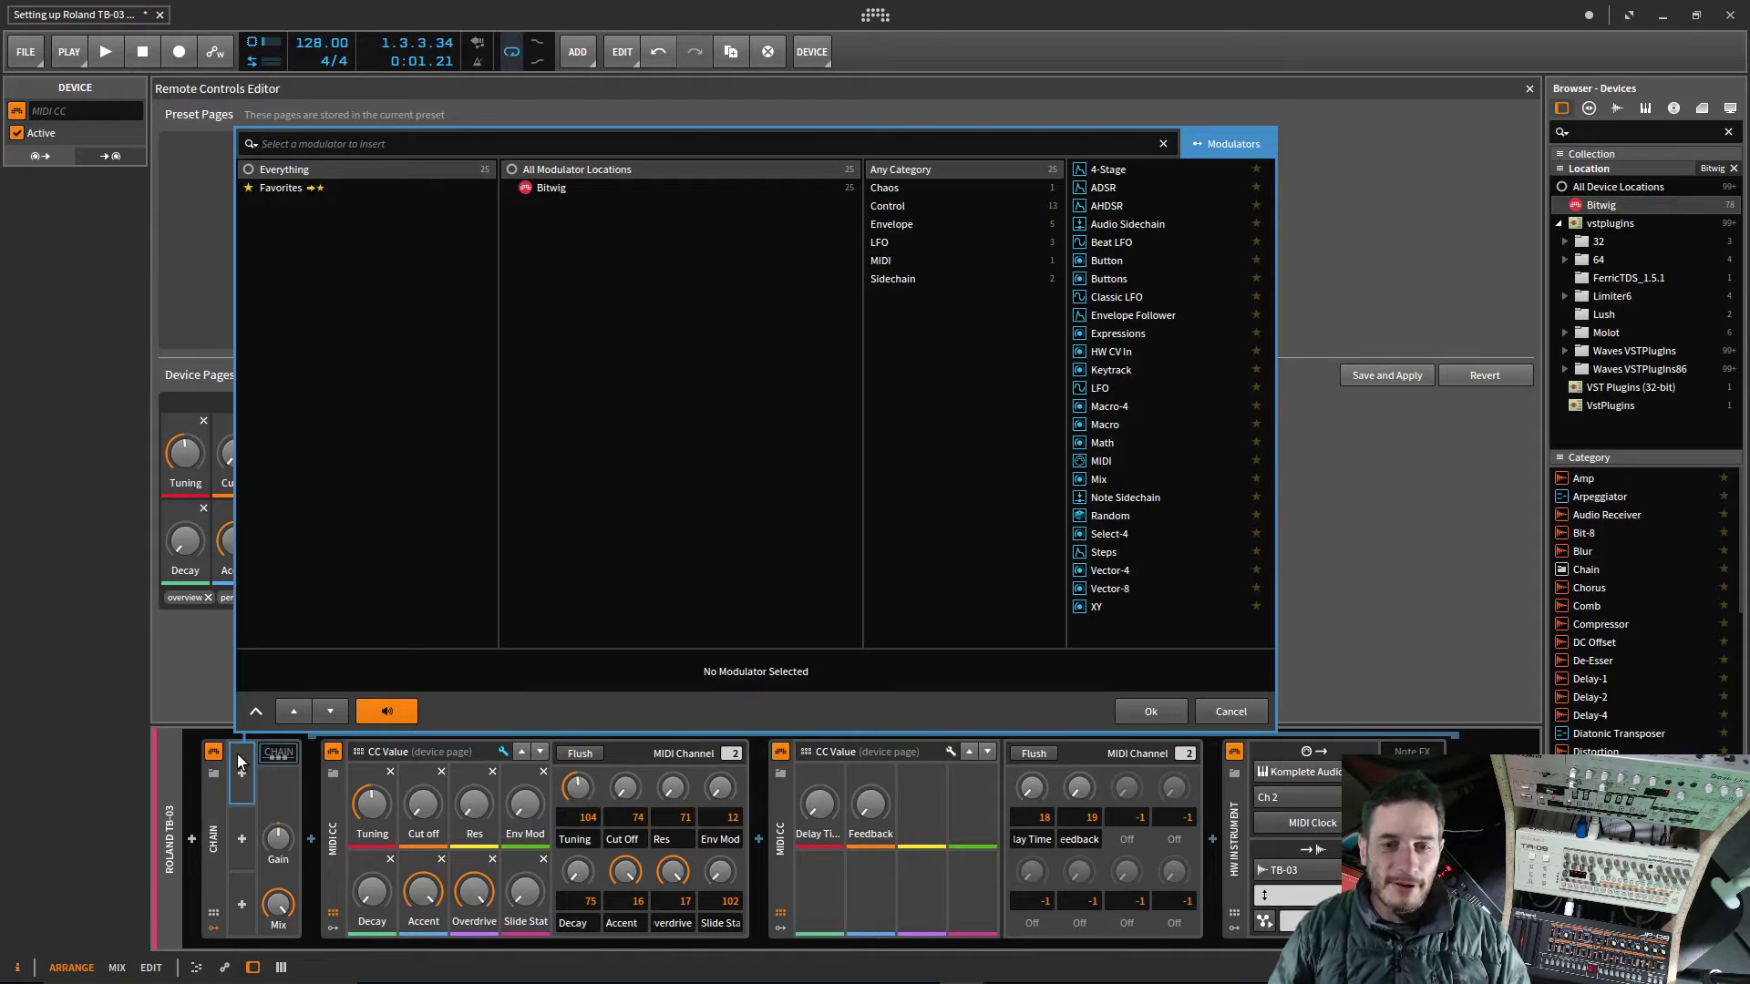
left_click(1095, 423)
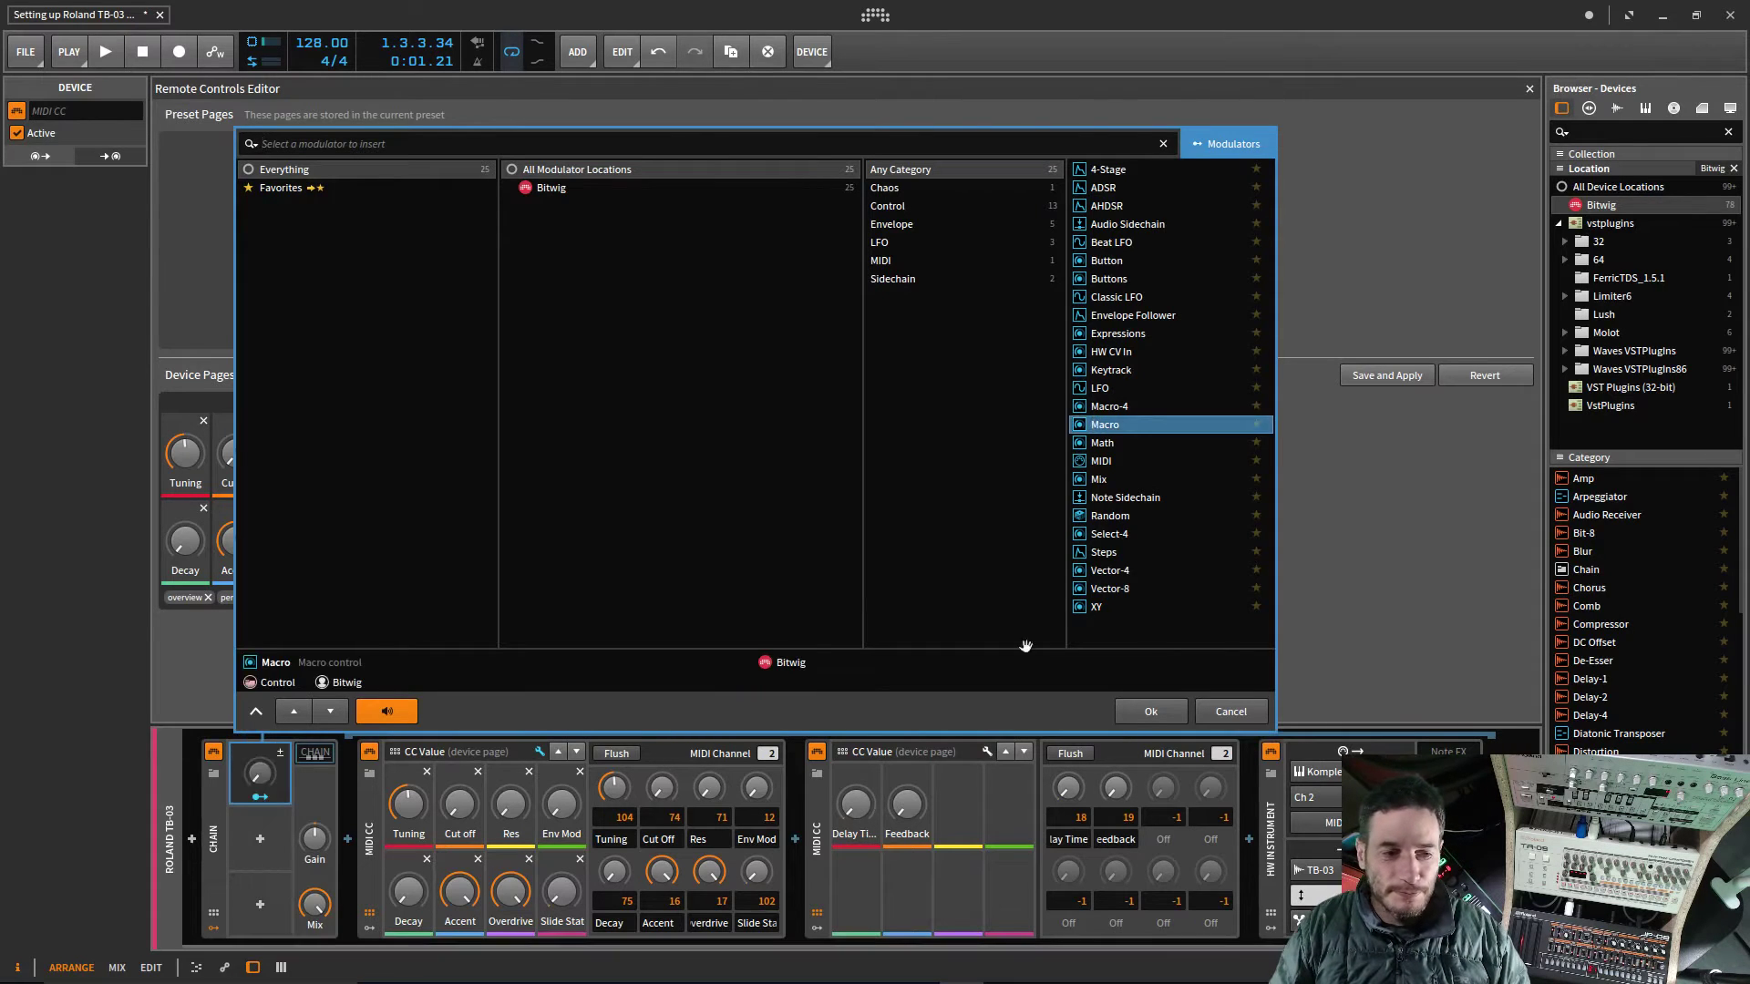
Step: Insert a Macro modulator in the Chain device and name it "Tuning"
left_click(1151, 709)
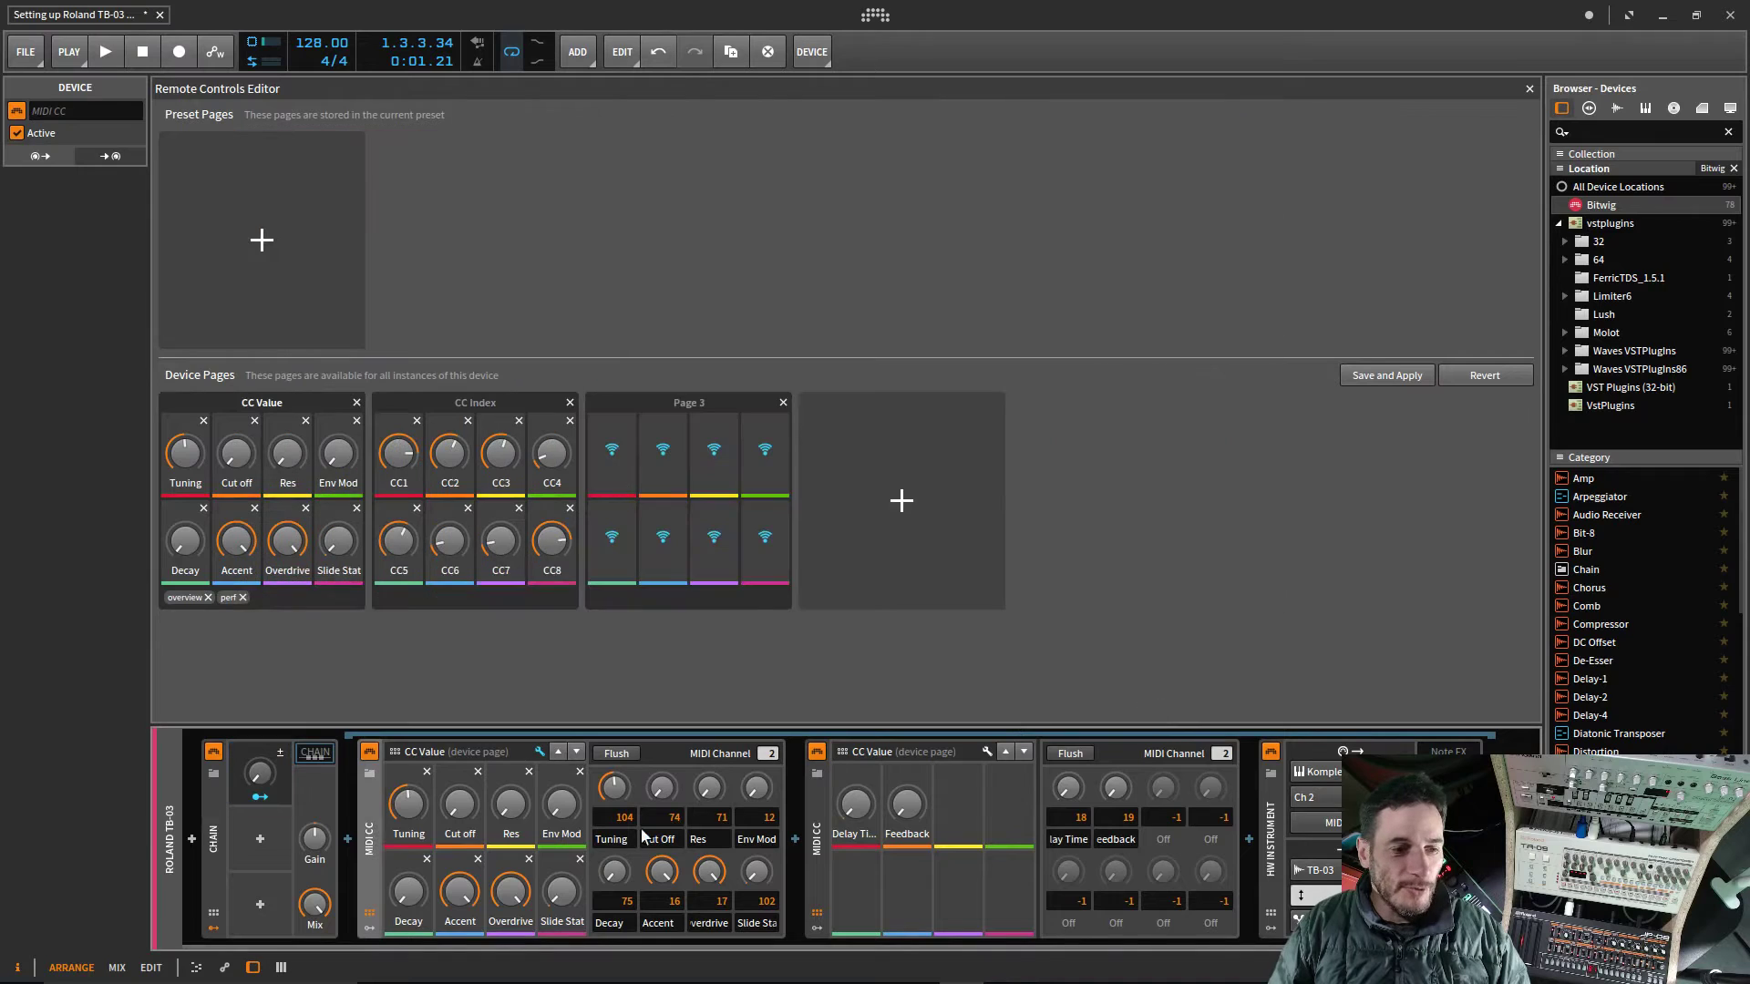
double_click(257, 751)
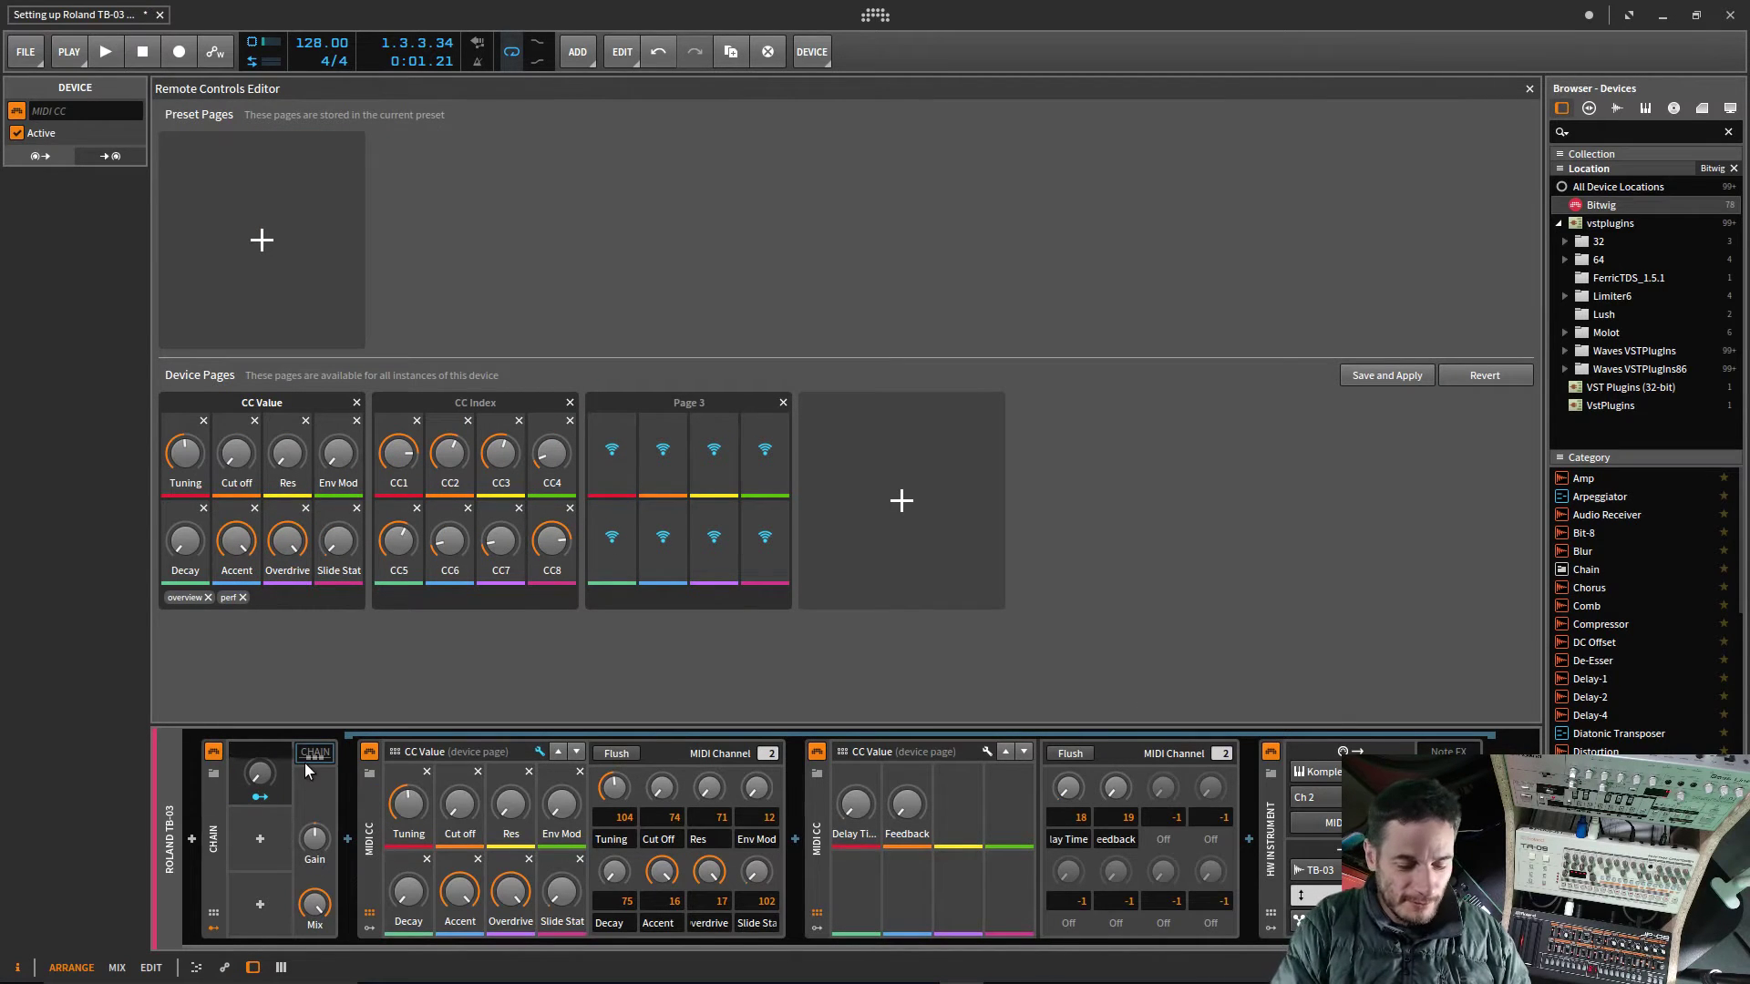
type("Tuning")
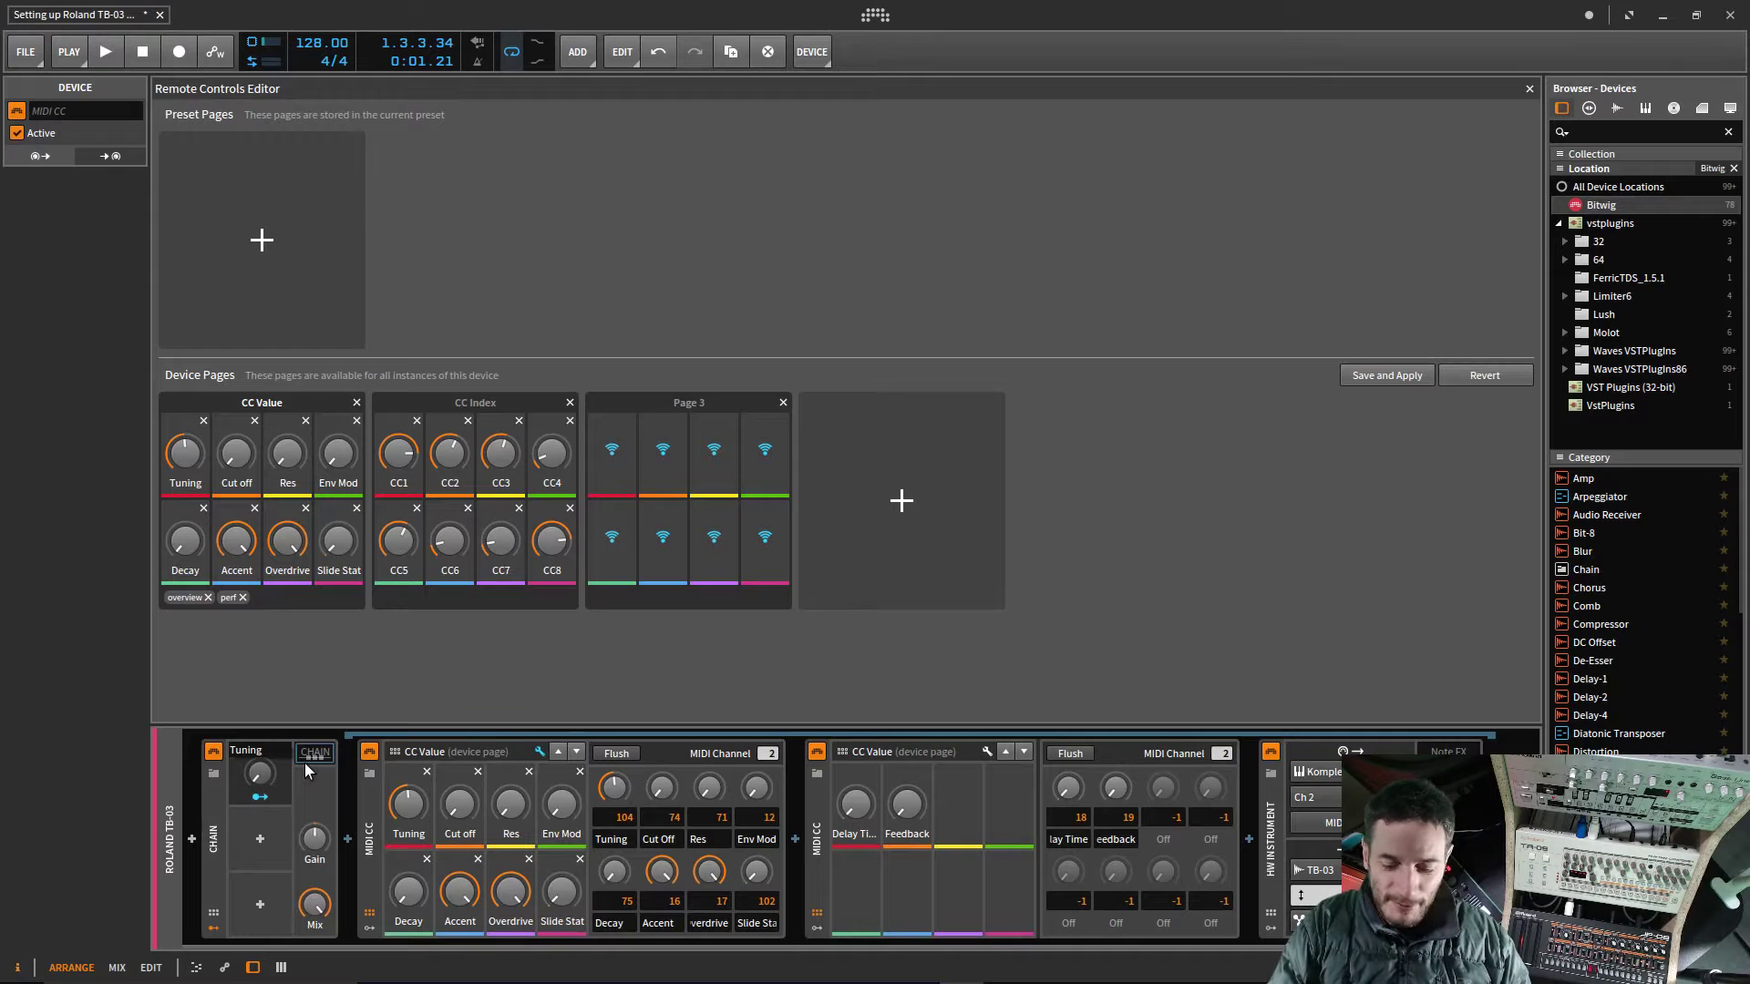
key("Return")
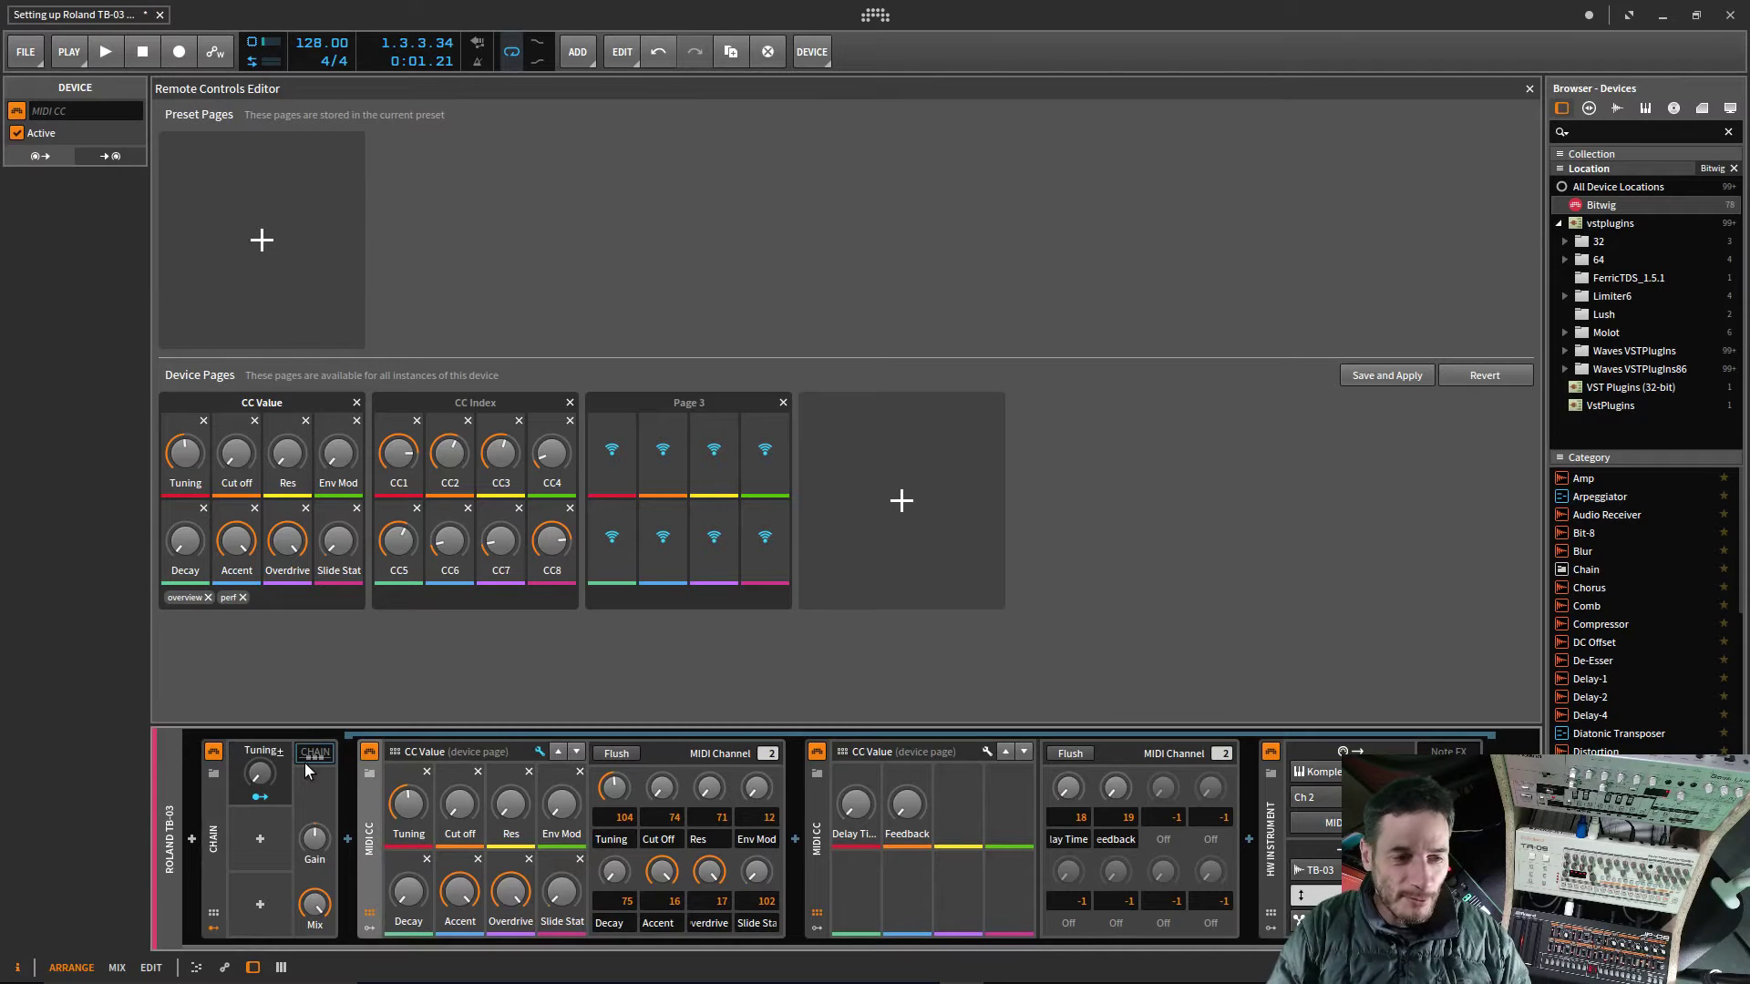
Step: Set the first MIDI CC device's Tuning knob to 0 and map the Tuning macro to it with a modulation amount of 127
left_click(265, 799)
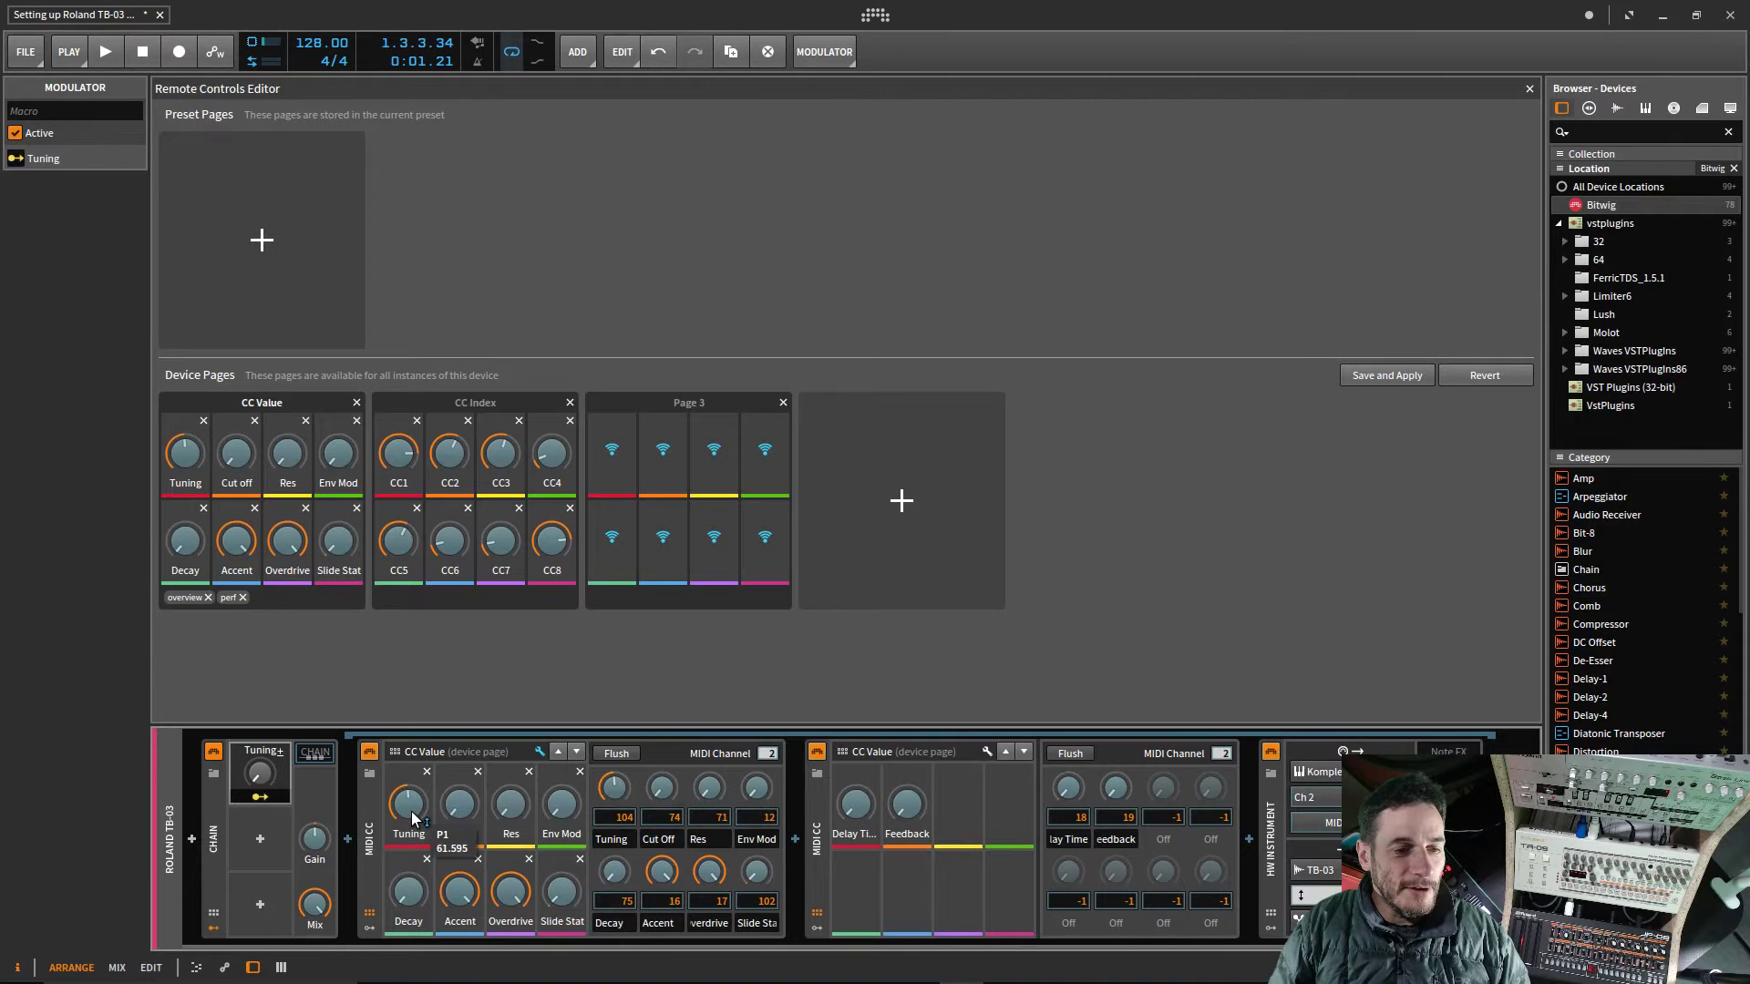
left_click(270, 796)
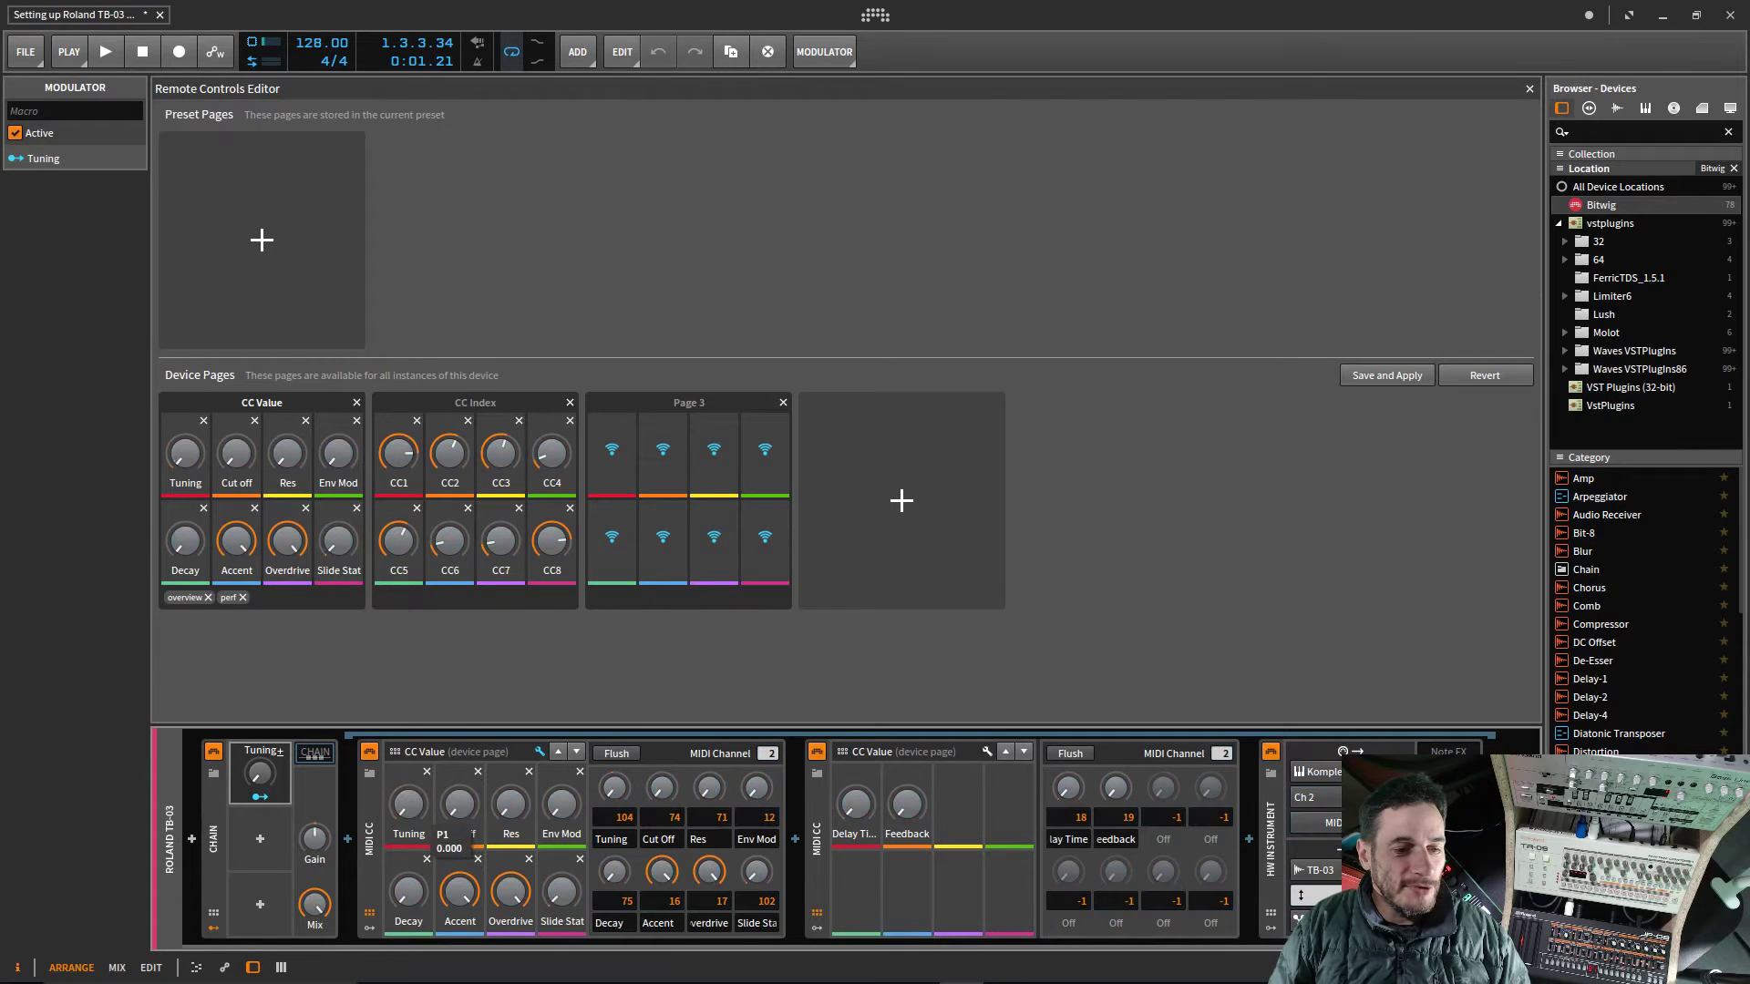
left_click_drag(408, 804, 408, 720)
left_click(261, 798)
Step: Set the Tuning macro's value to 50 %
mouse_move(271, 778)
left_mouse_down()
mouse_move(271, 756)
mouse_move(271, 791)
left_mouse_up()
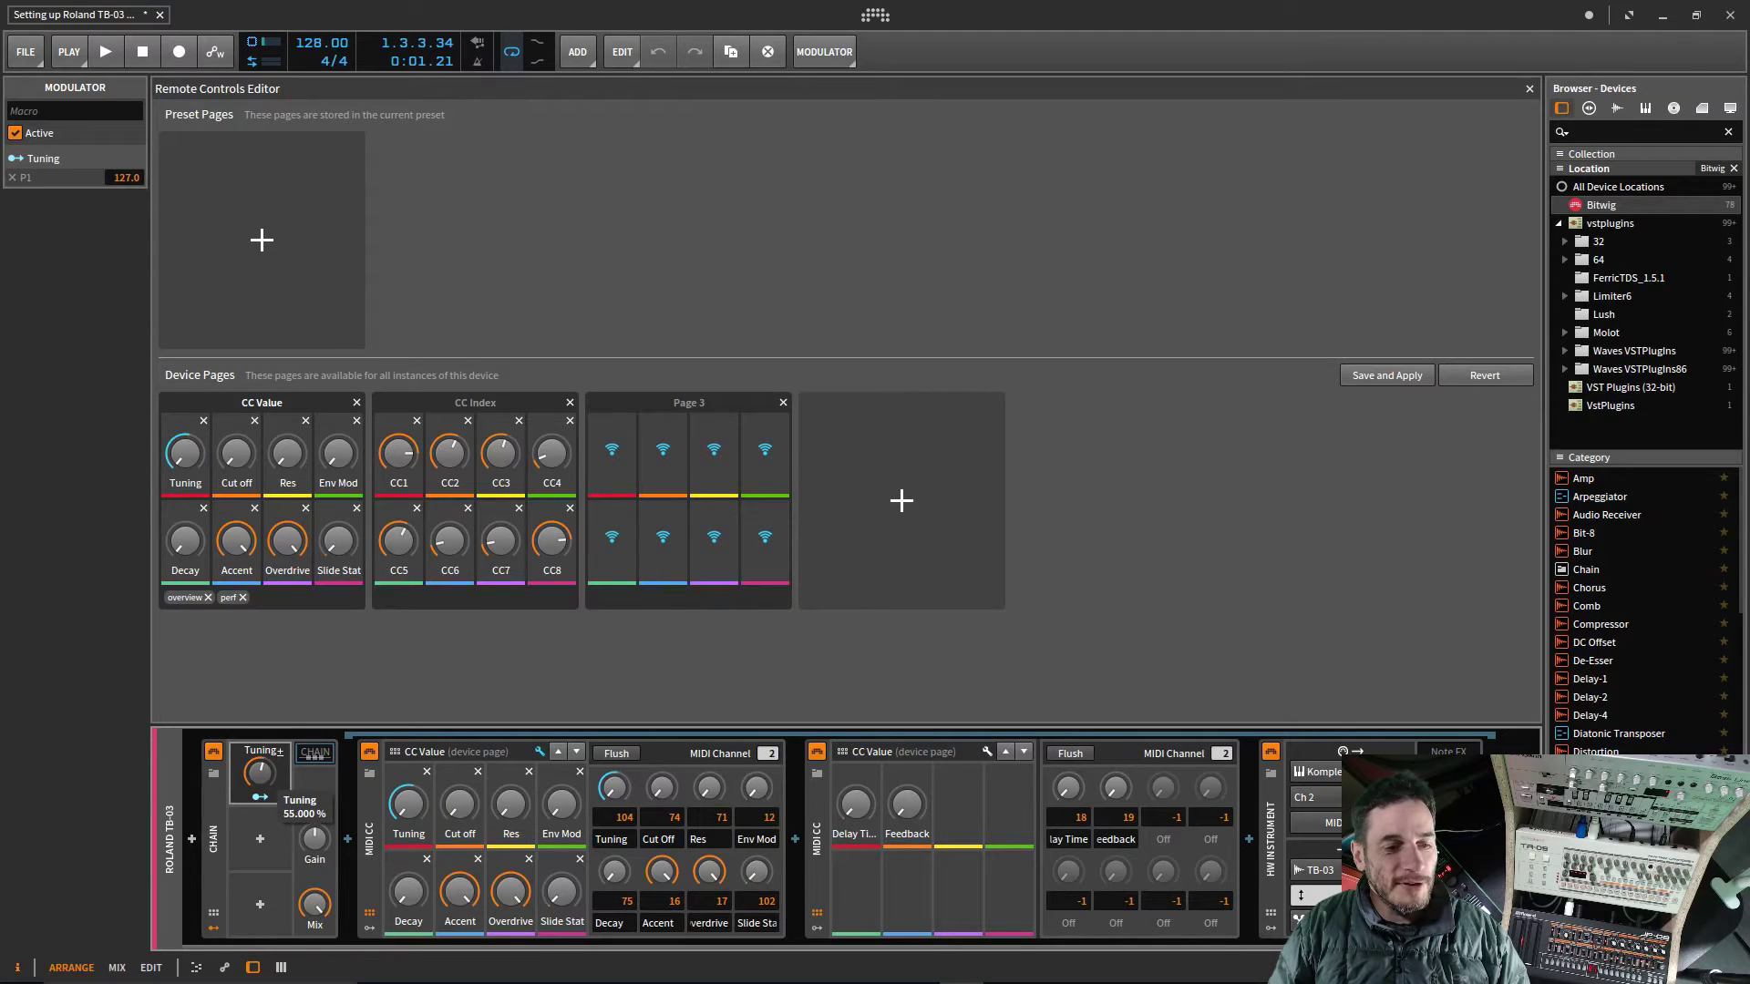
left_click_drag(271, 791, 270, 788)
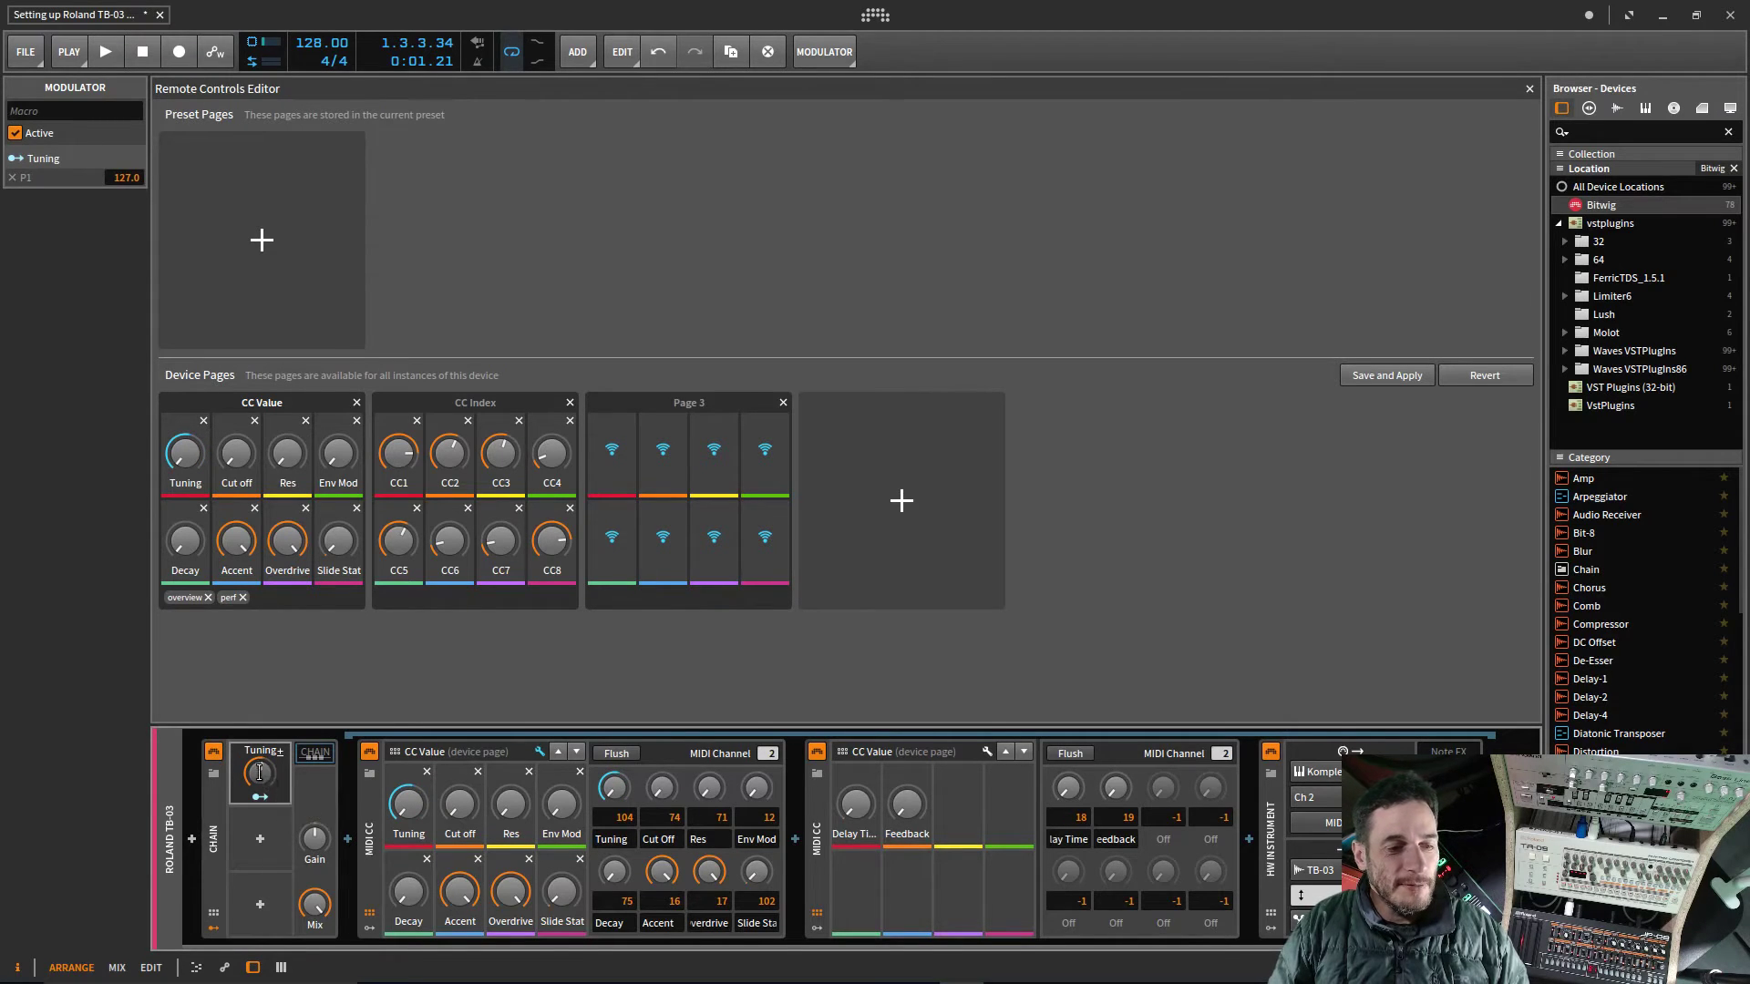
double_click(273, 784)
type("50")
key("Return")
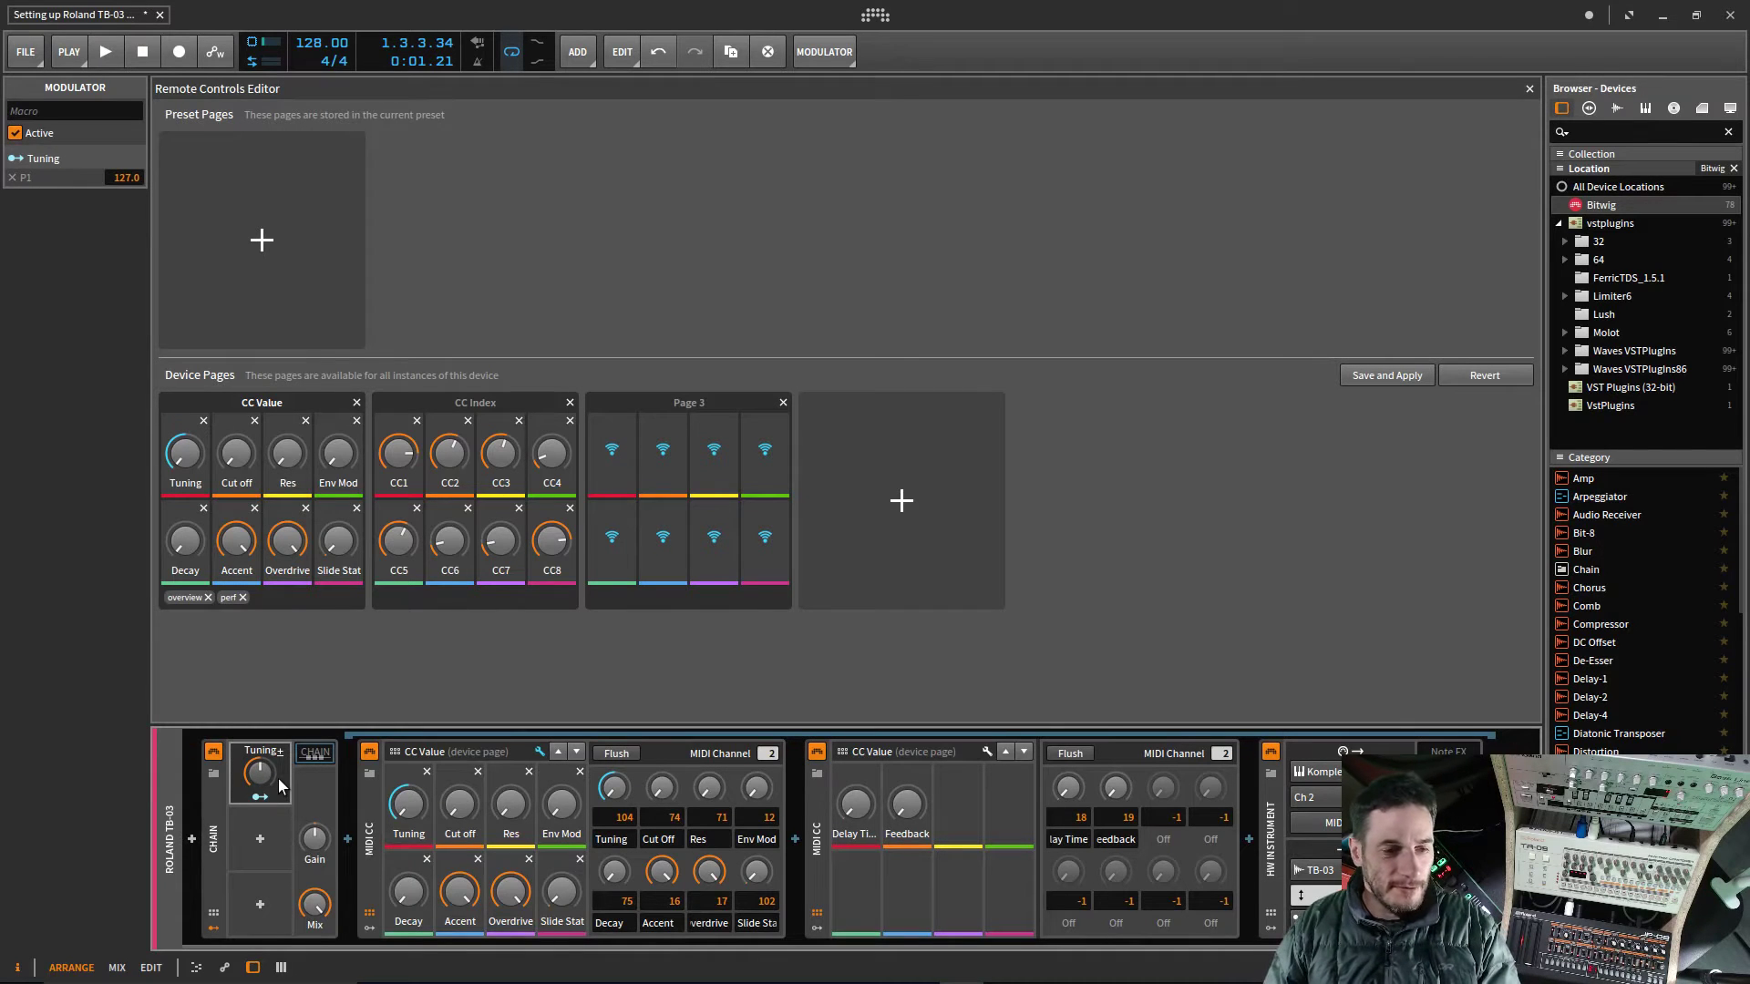
mouse_move(263, 774)
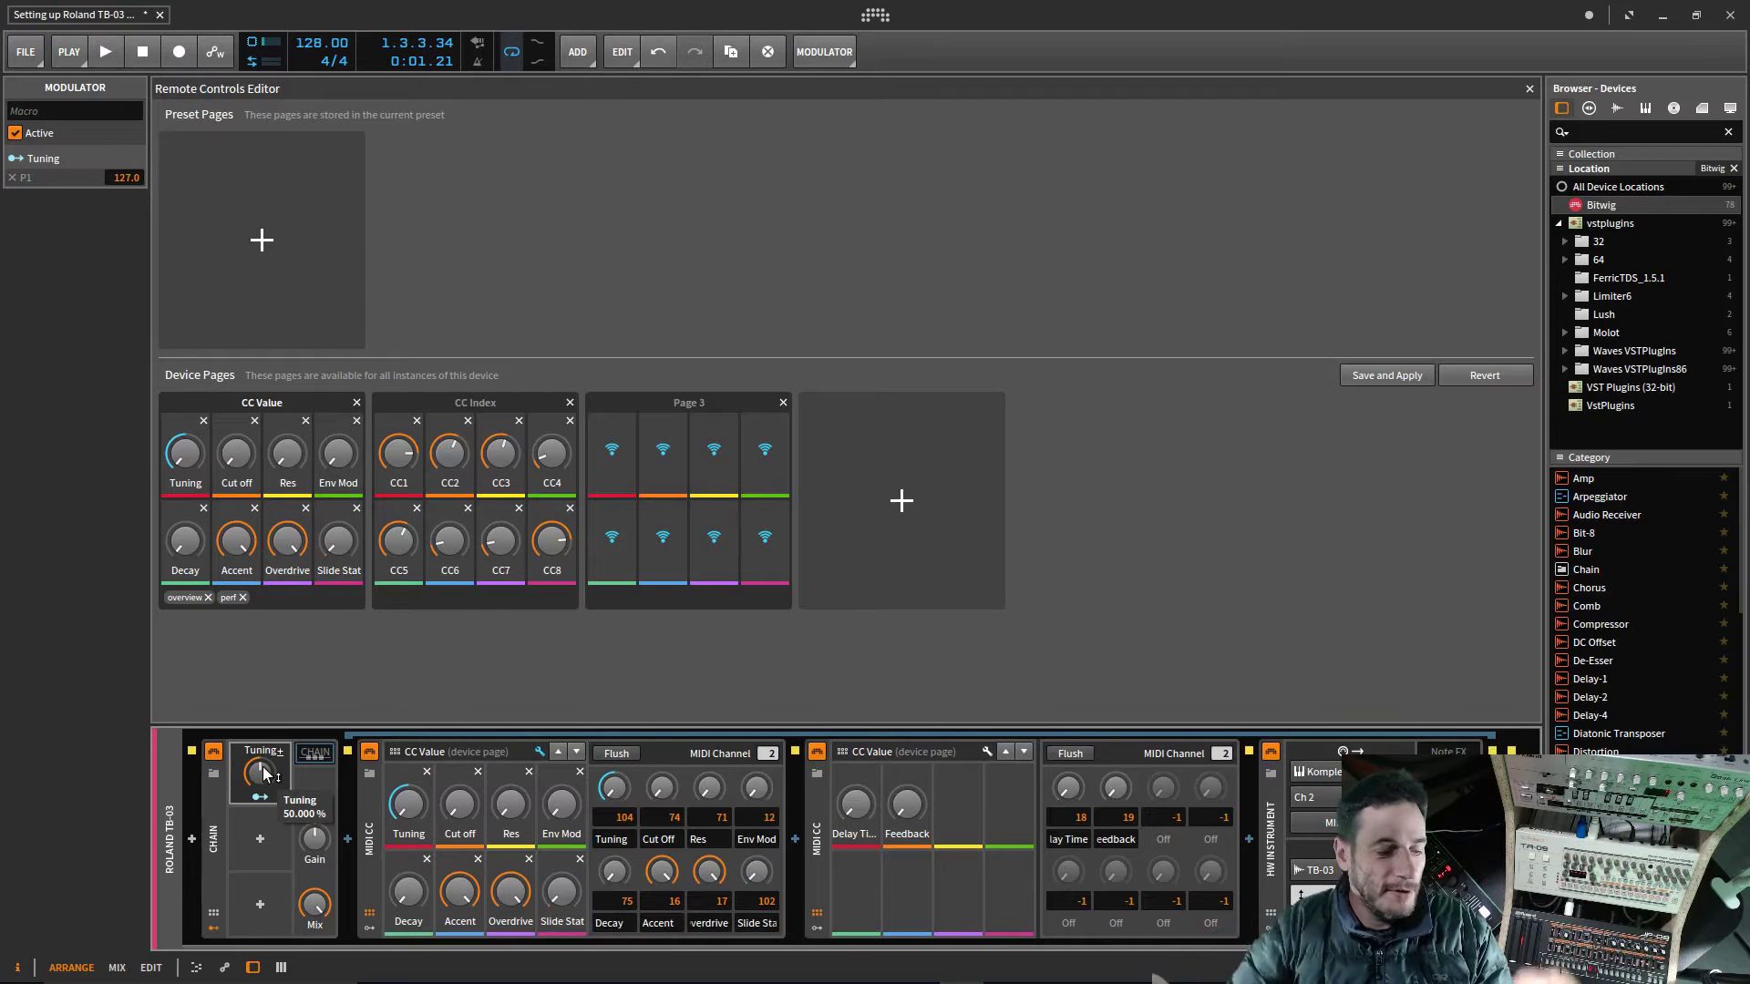
mouse_move(274, 778)
left_mouse_down()
mouse_move(273, 875)
mouse_move(276, 773)
left_mouse_up()
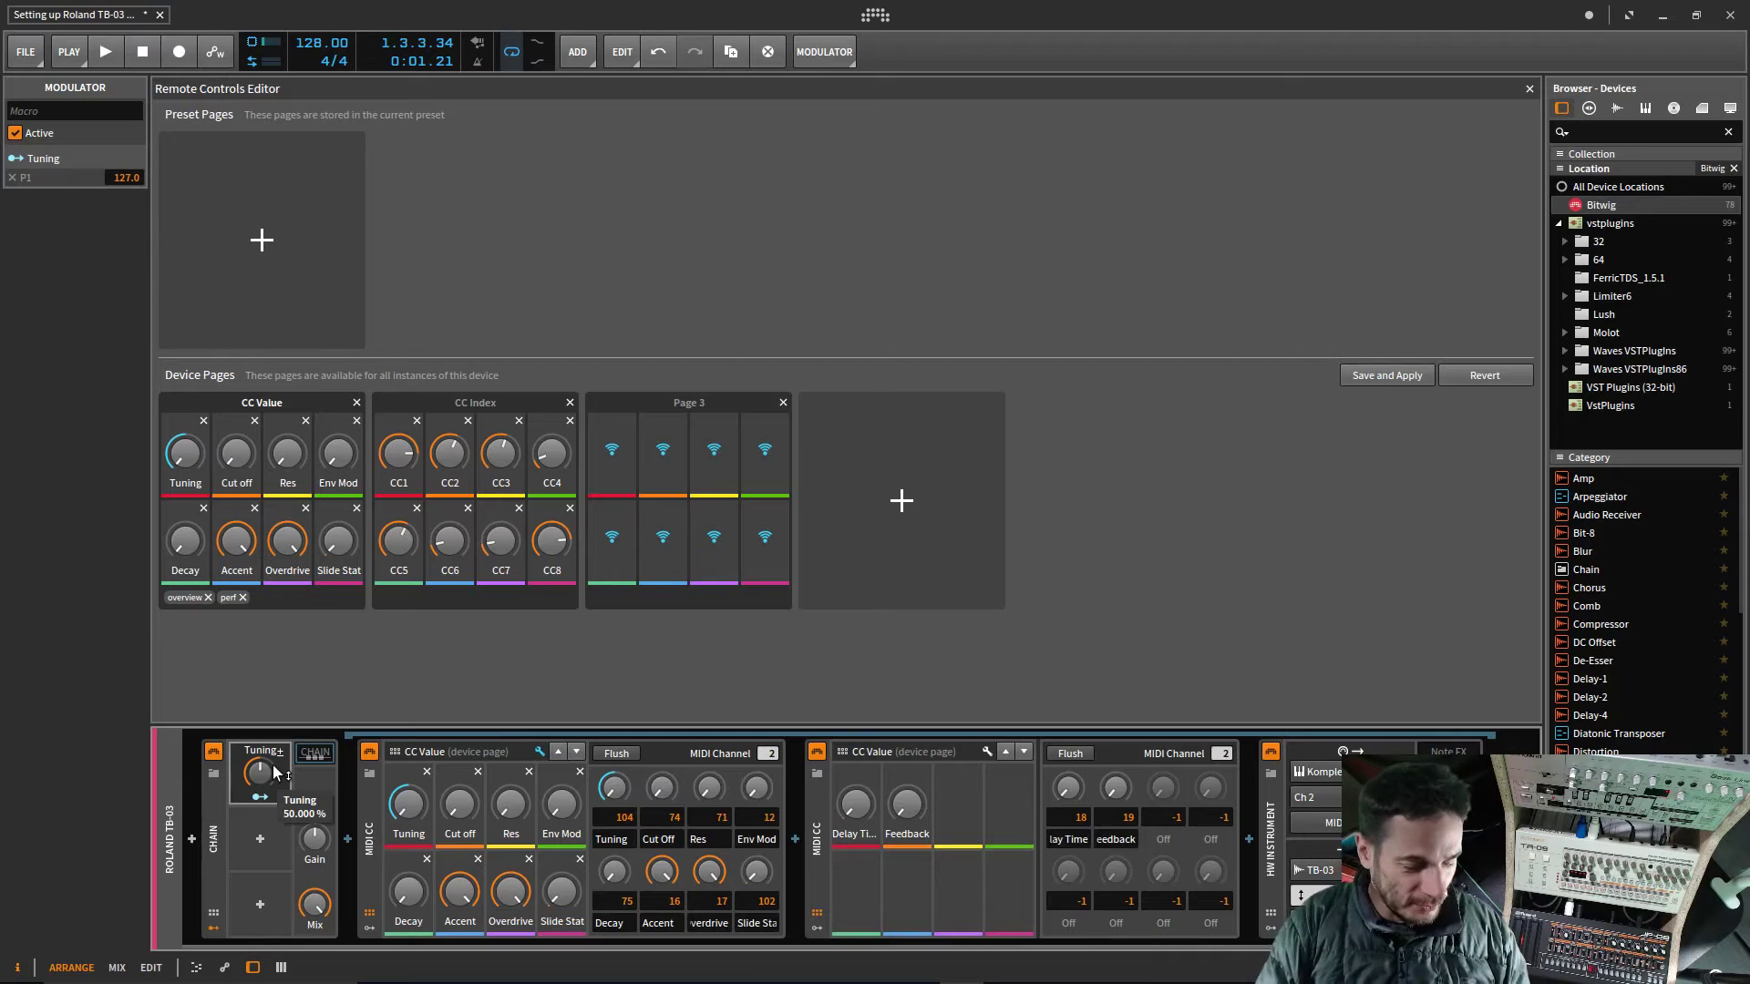
Step: Save the project, and save and apply the changes made to the MIDI CC device pages
key("ctrl+s")
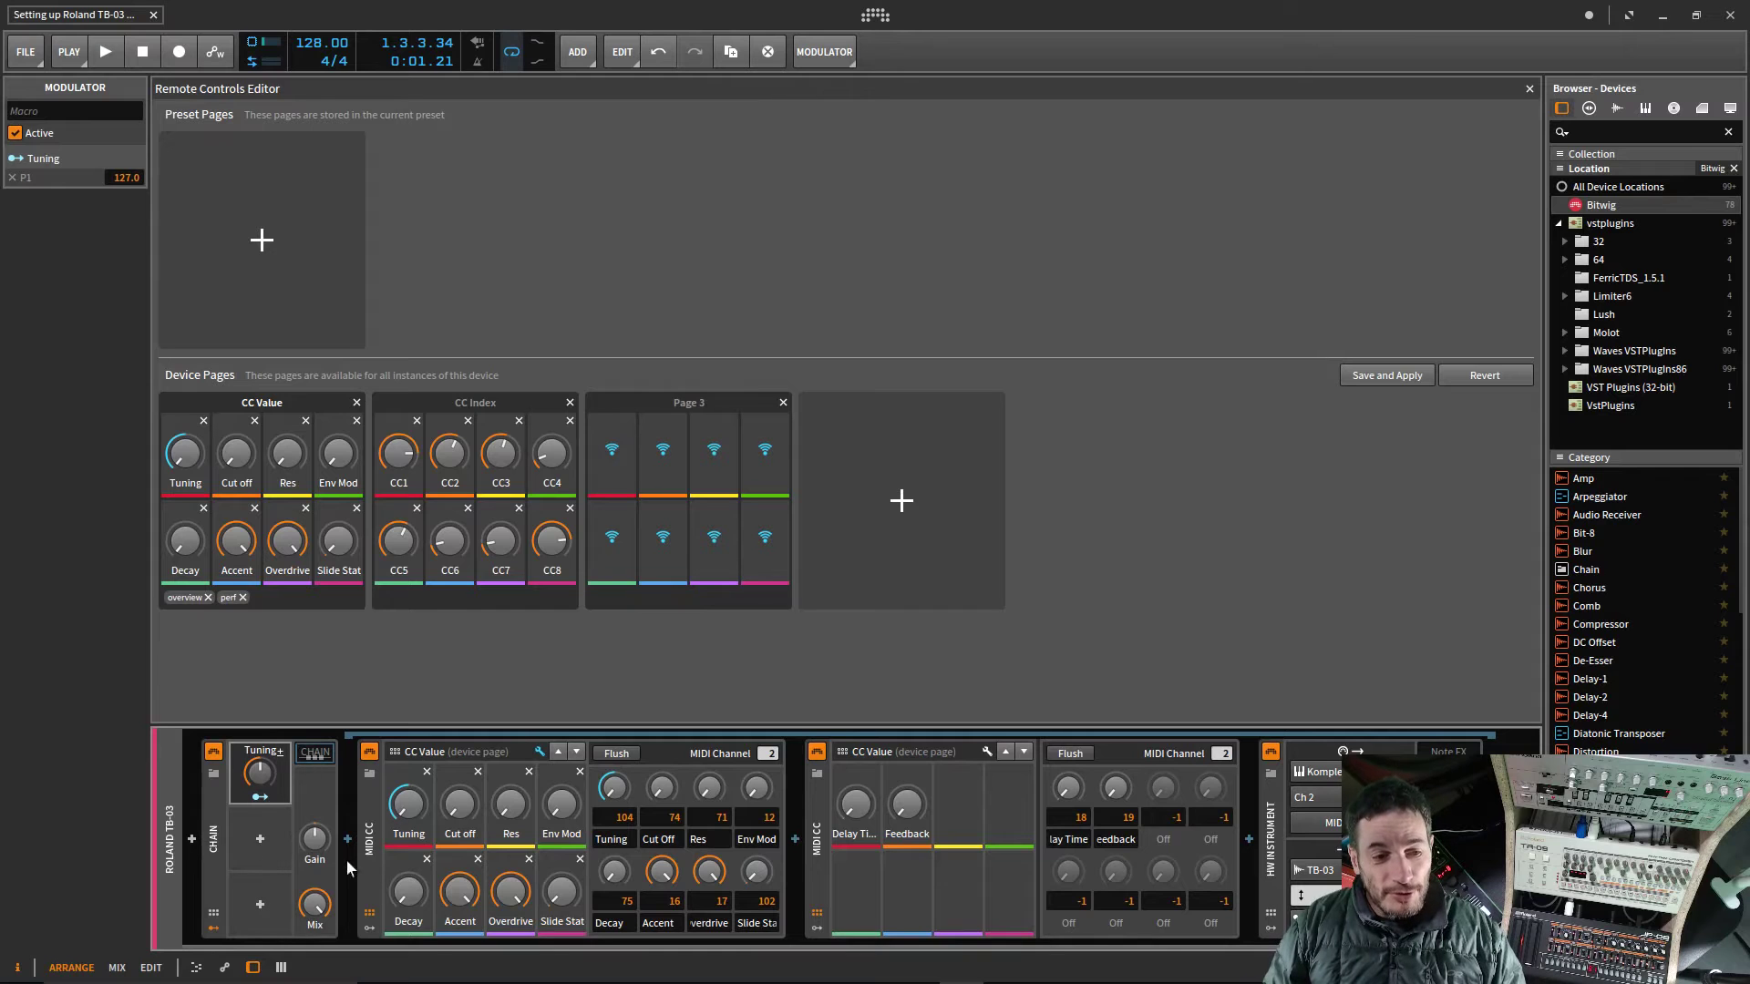
left_click(313, 754)
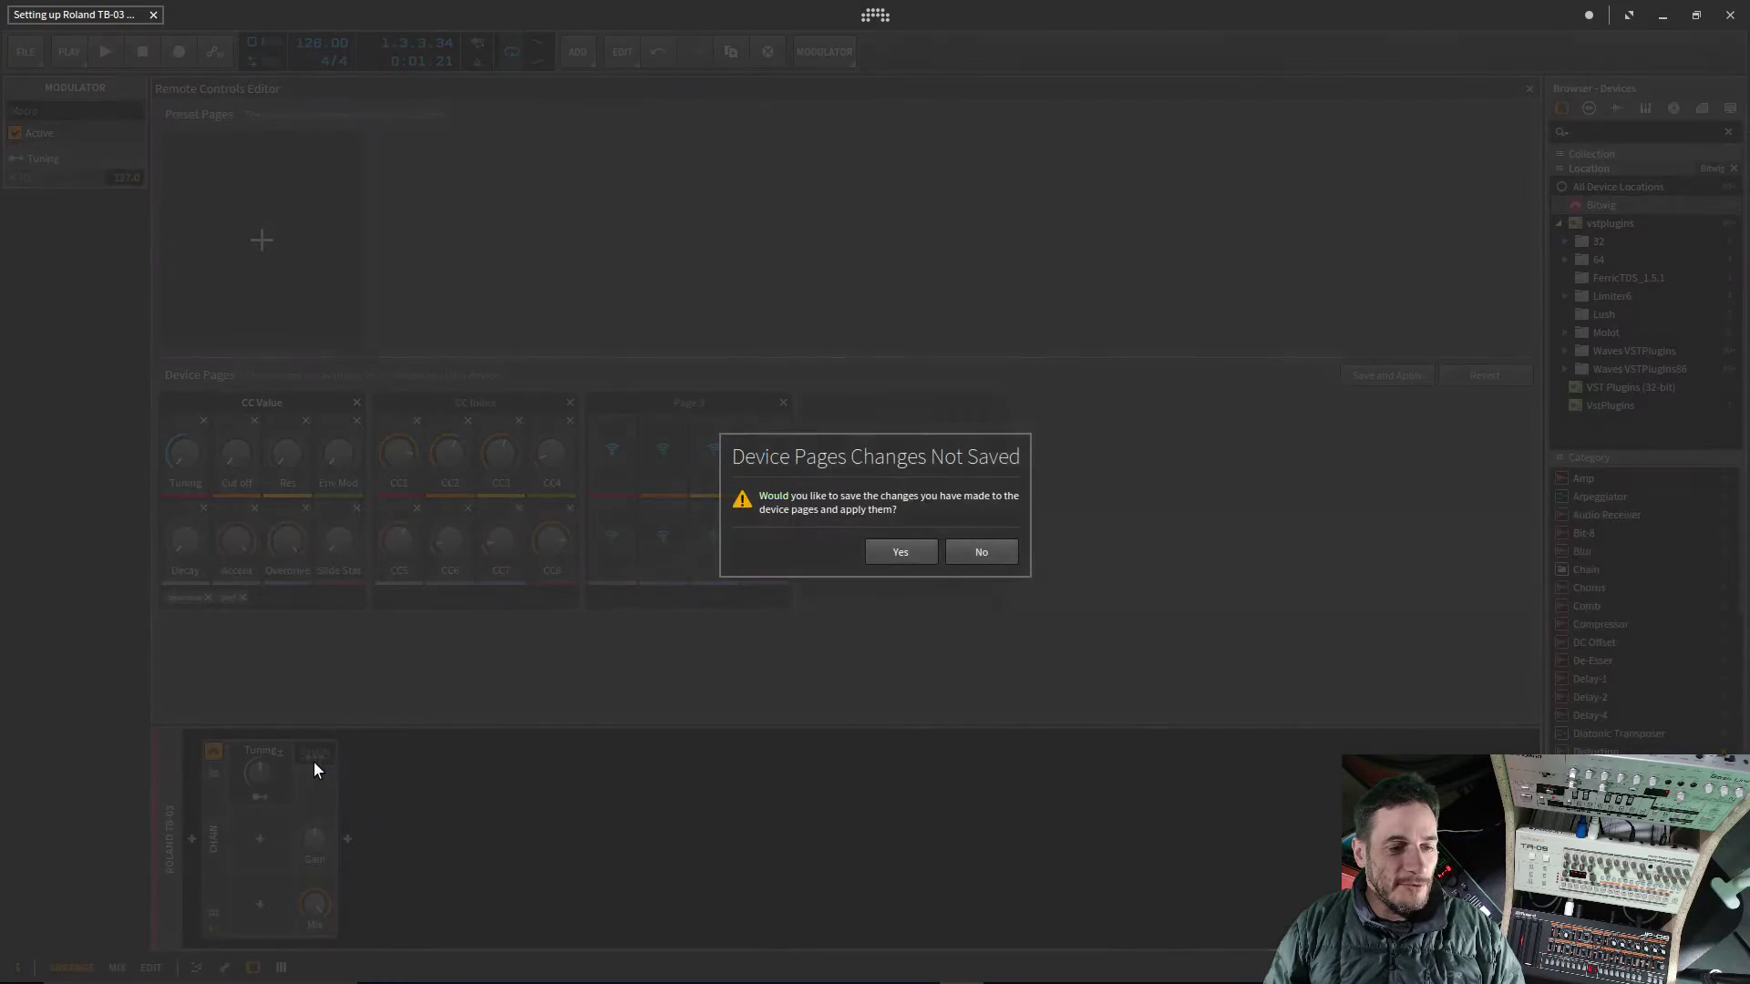
left_click(895, 553)
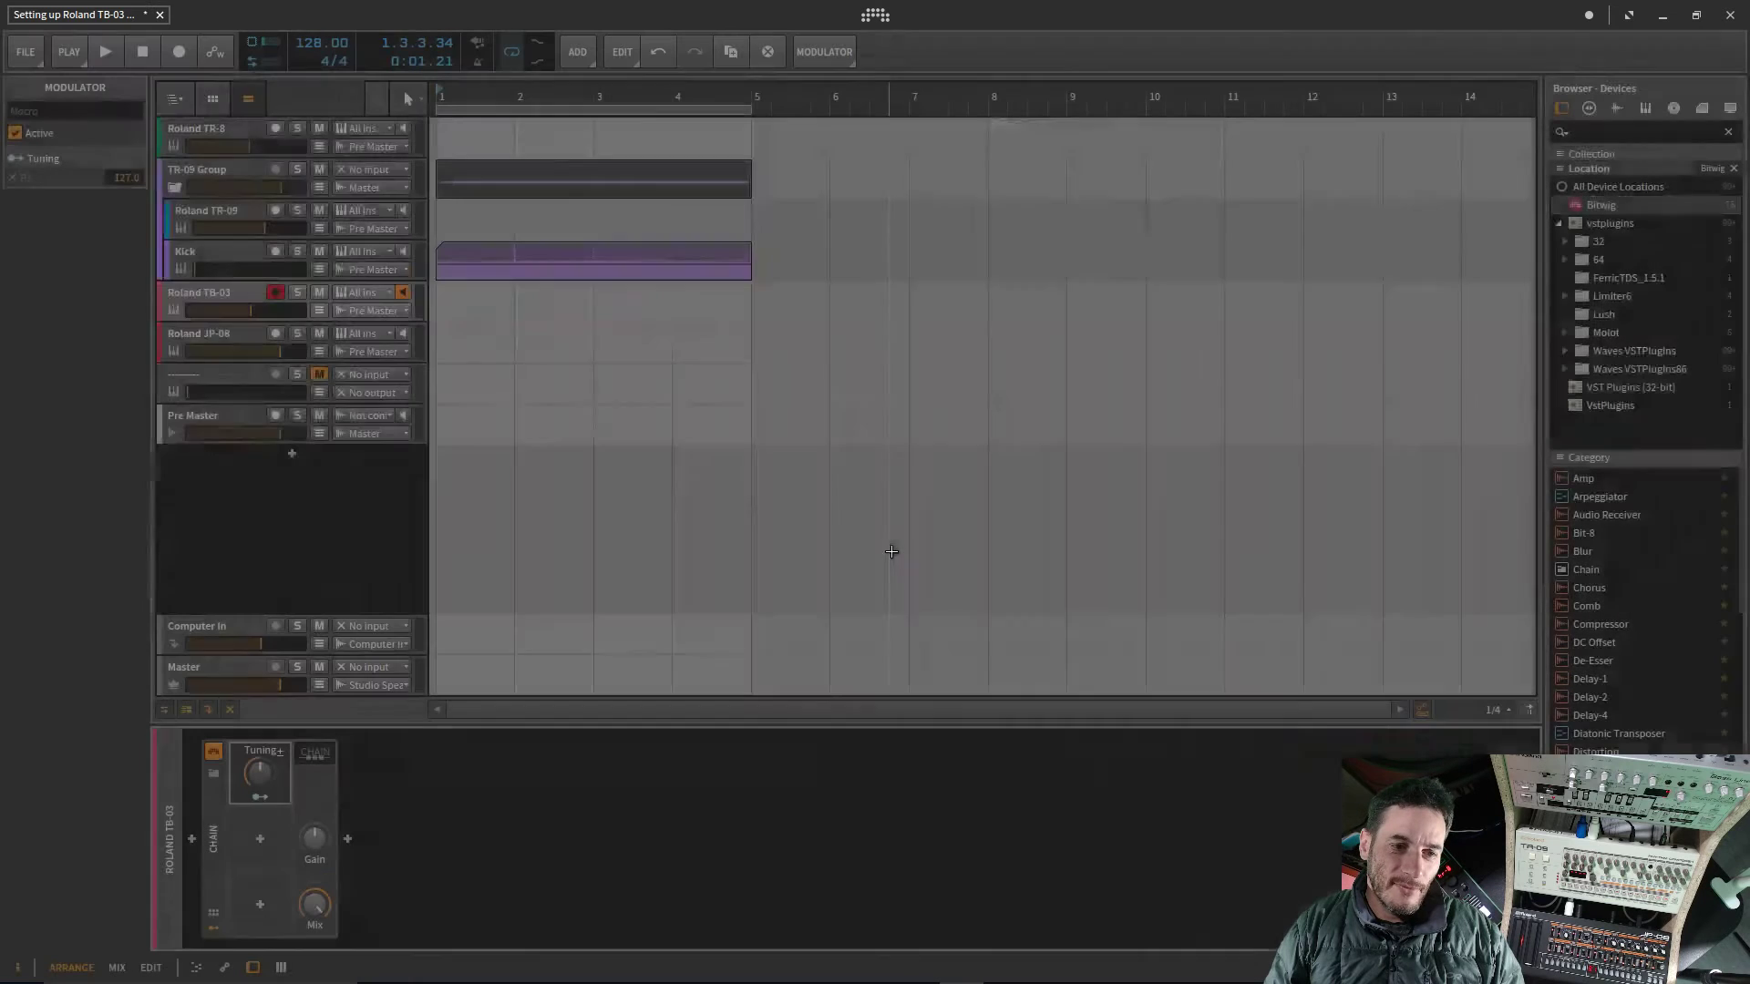
left_click(324, 753)
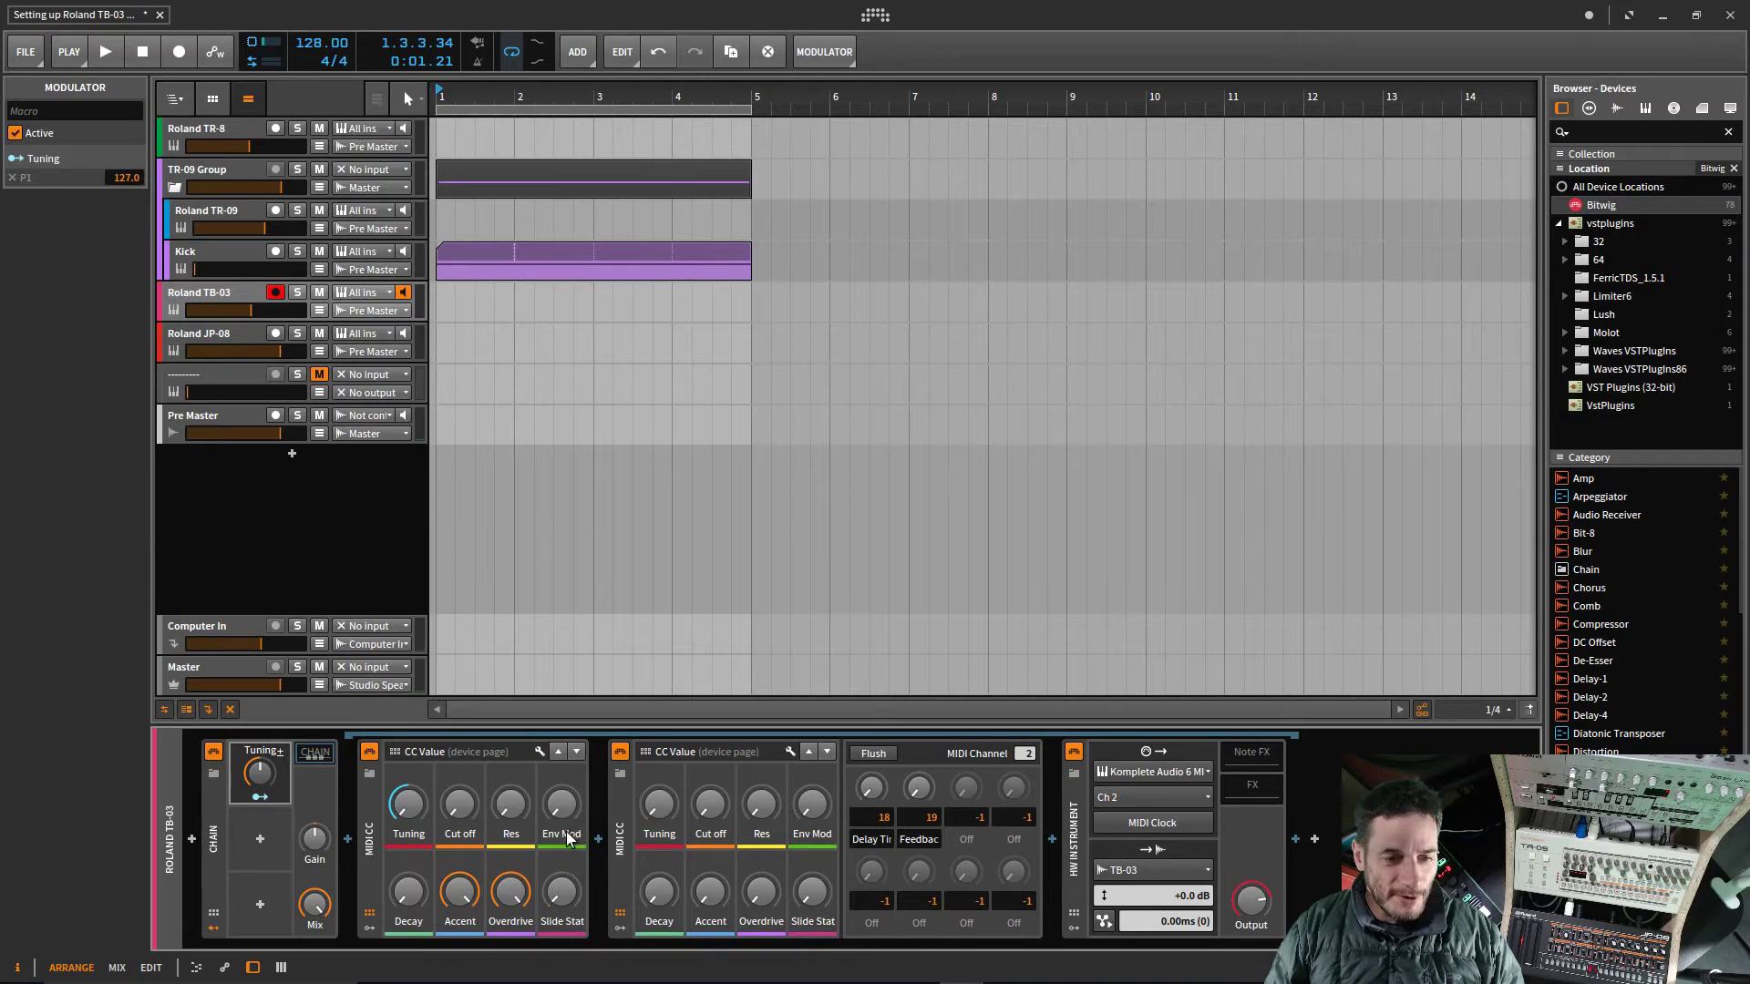
left_click_drag(679, 814, 725, 802)
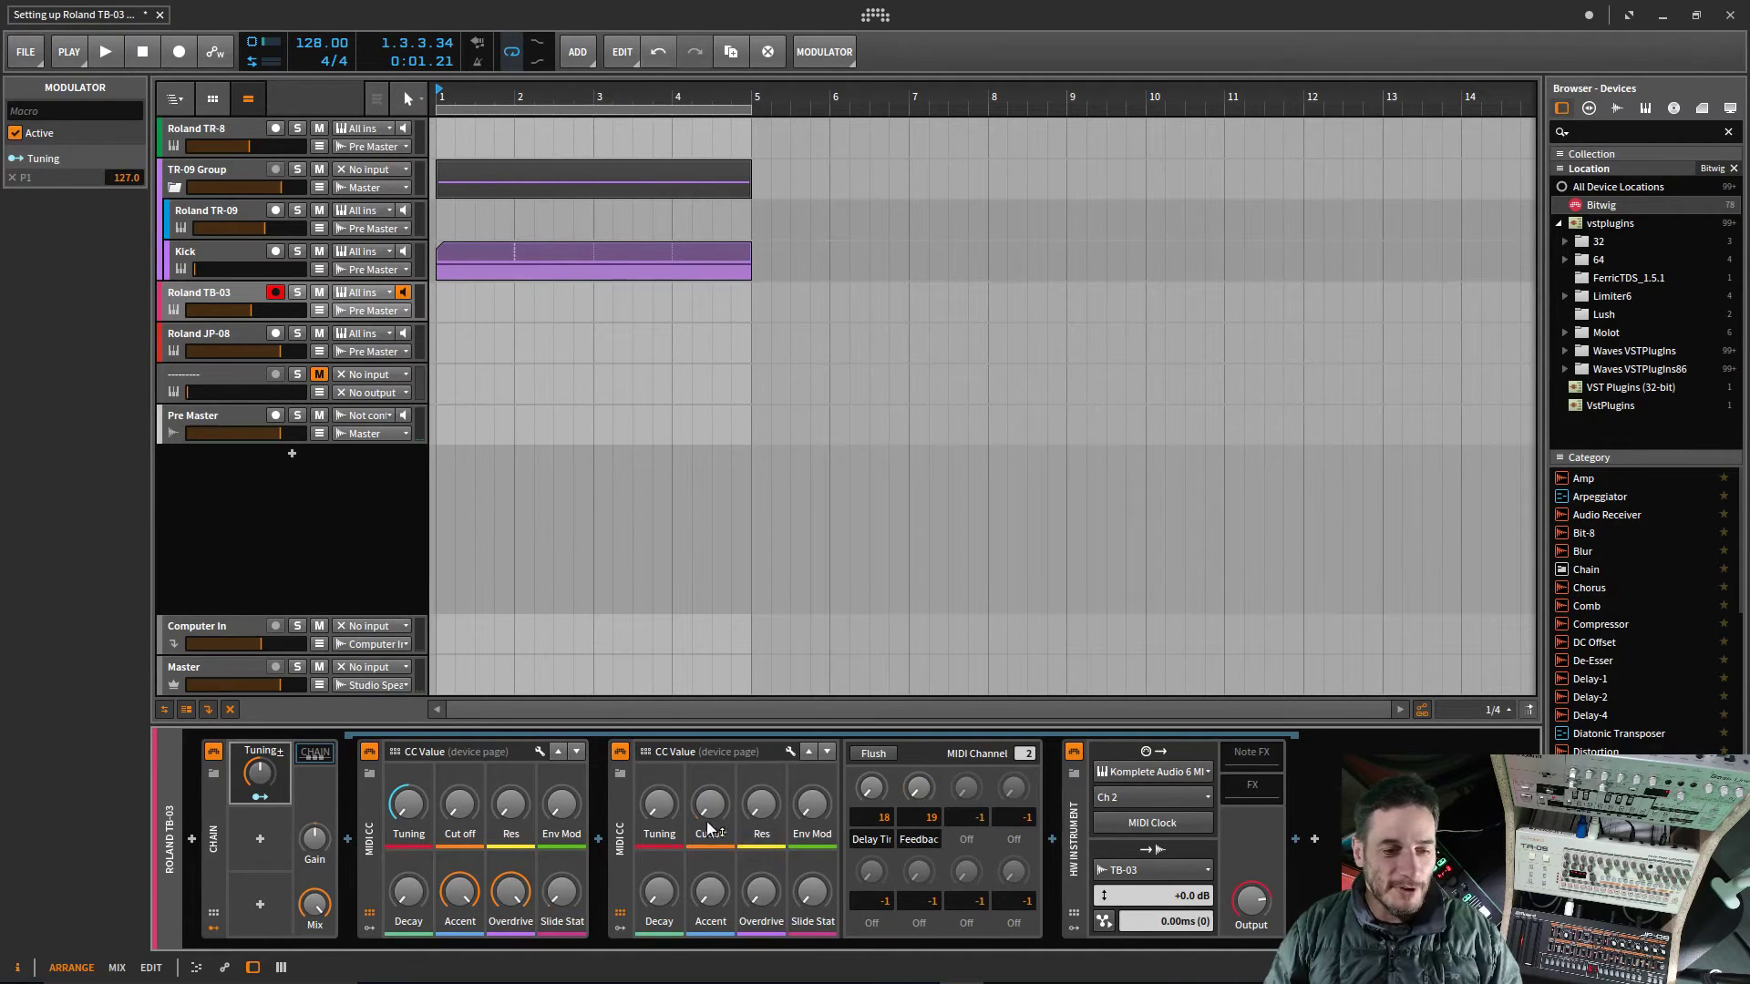
double_click(666, 833)
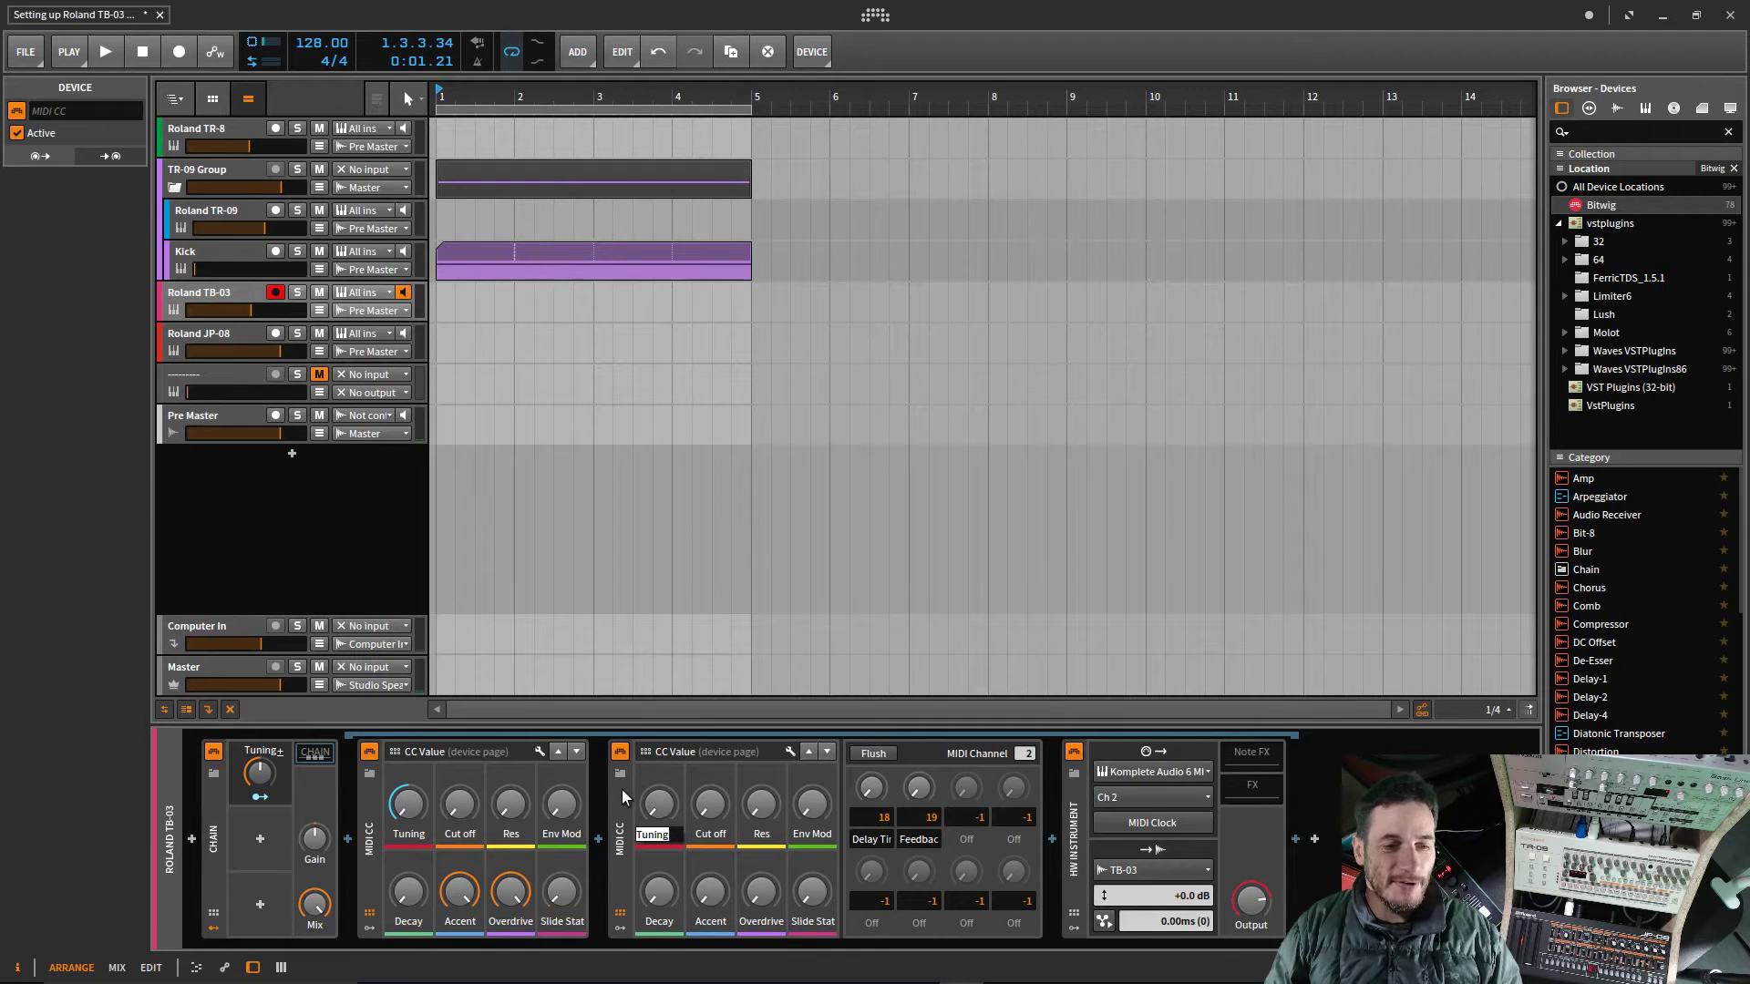
left_click(582, 830)
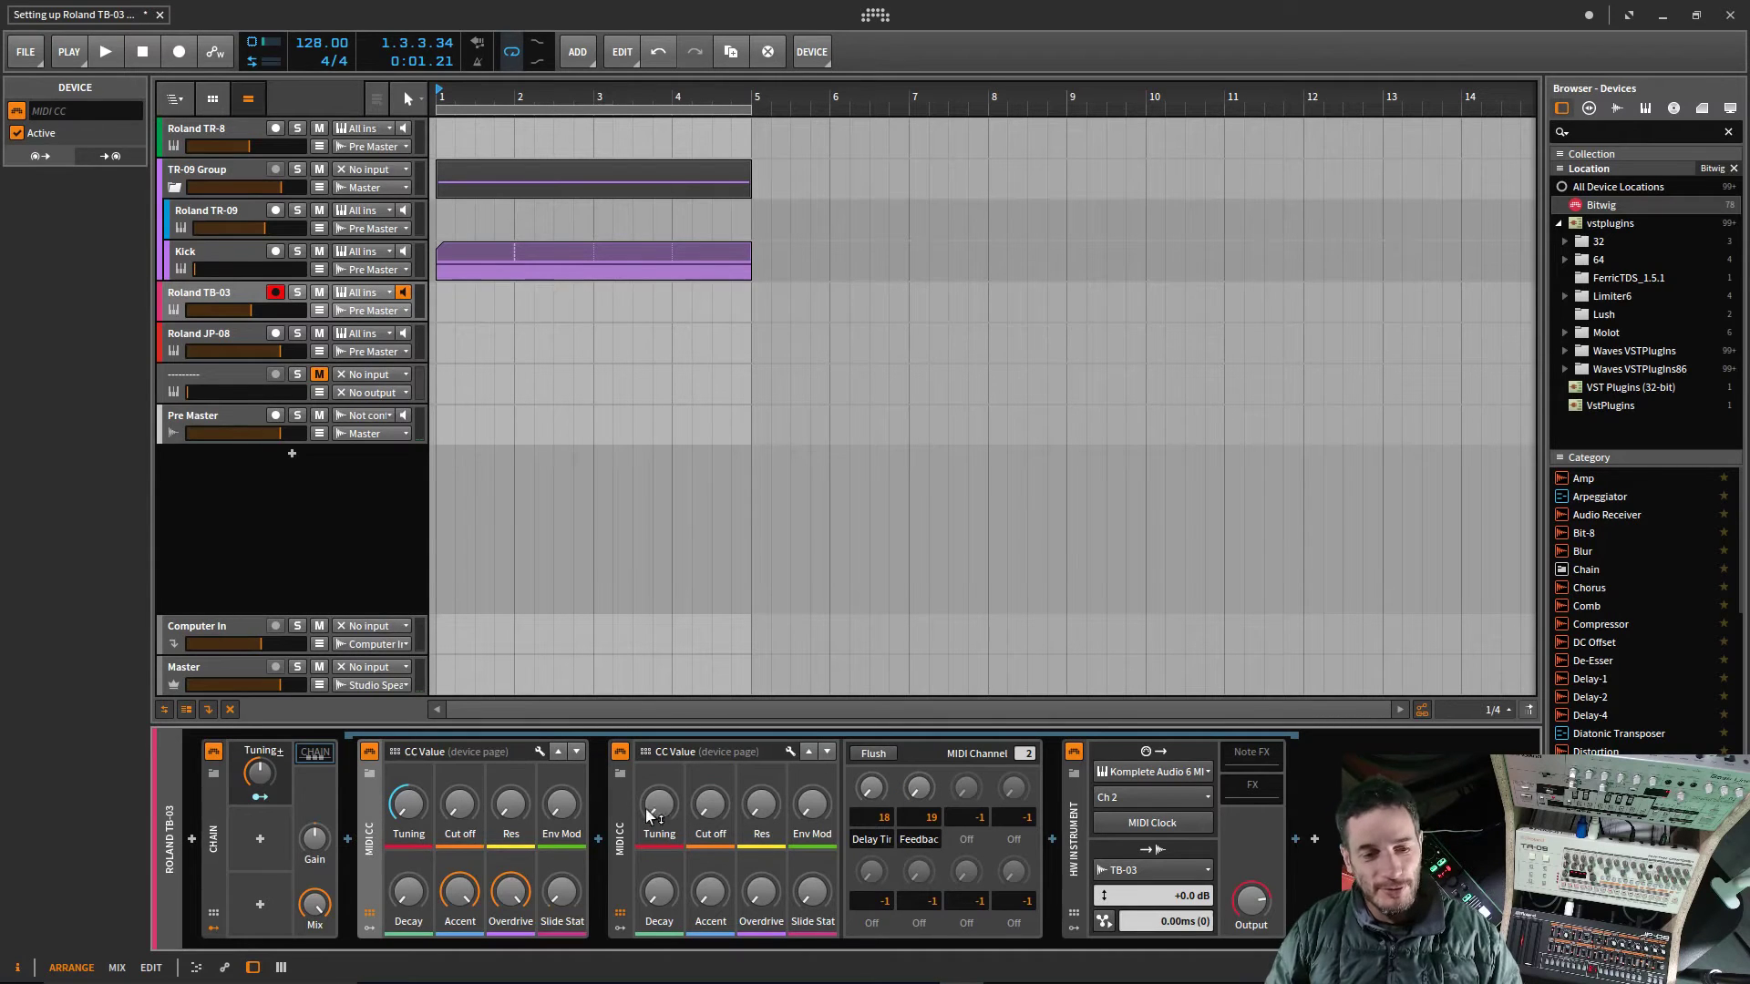
mouse_move(570, 889)
left_mouse_down()
mouse_move(570, 869)
mouse_move(578, 895)
left_mouse_up()
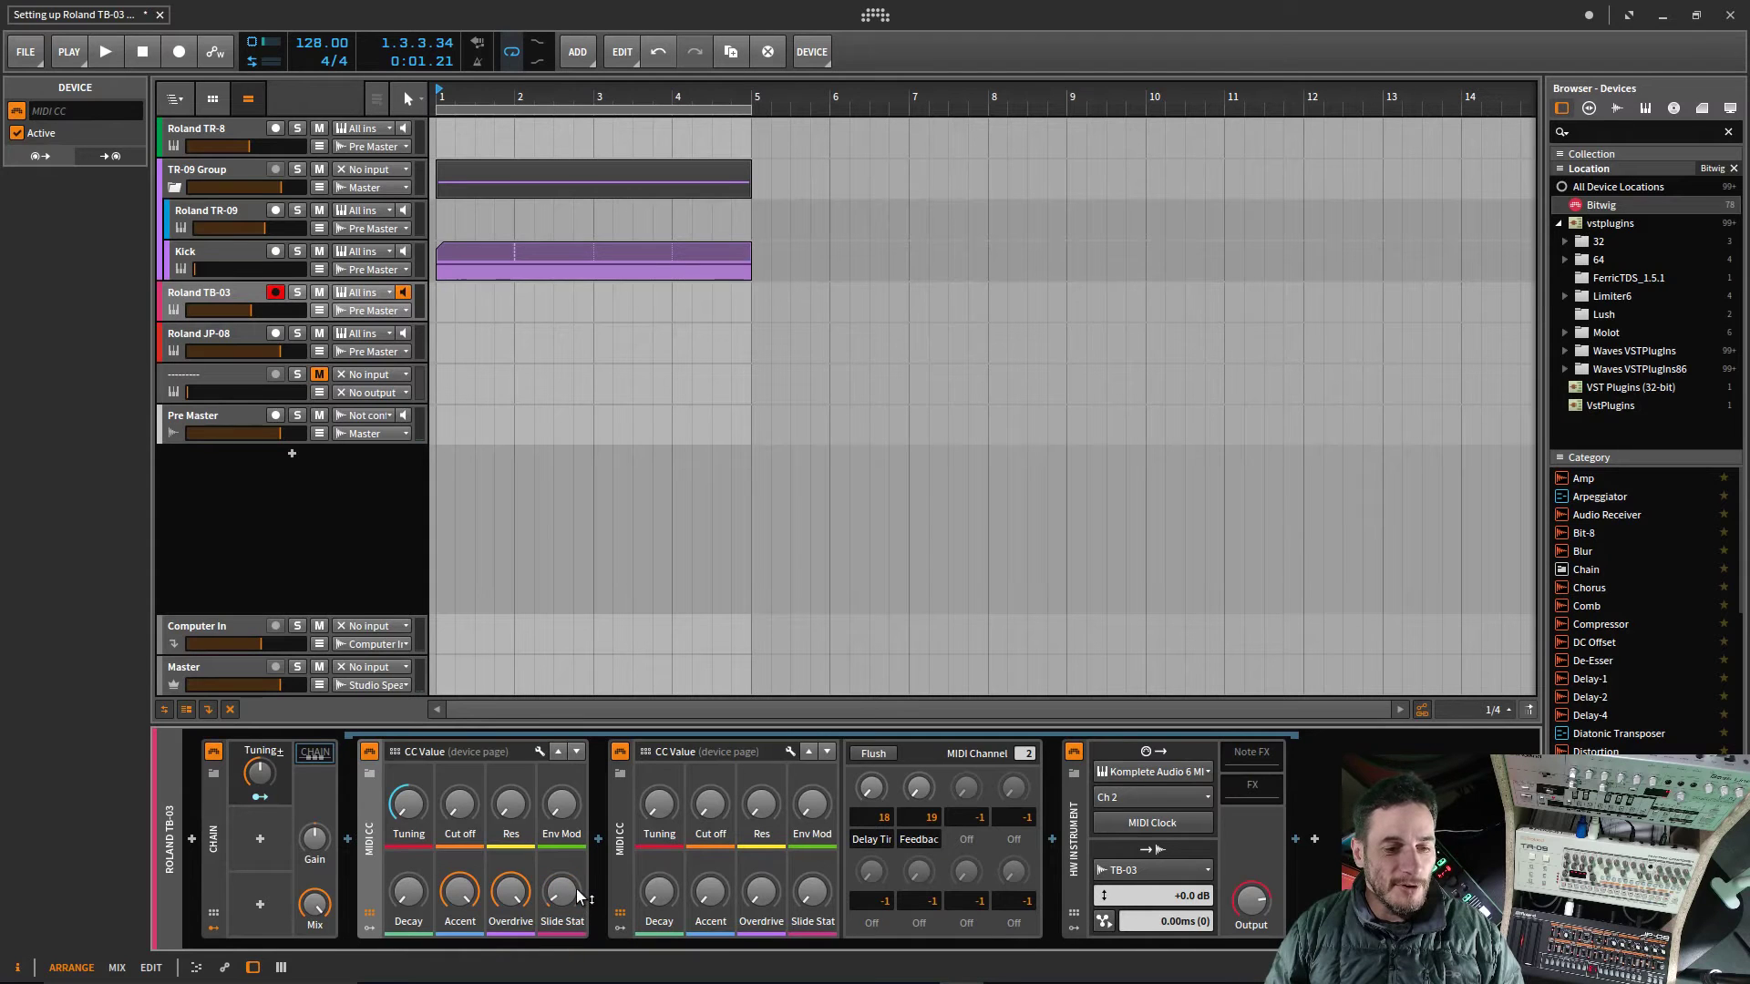
Step: Collapse the second MIDI CC device to its remote controls and try the Tuning macro with the chain's contents hidden
double_click(620, 799)
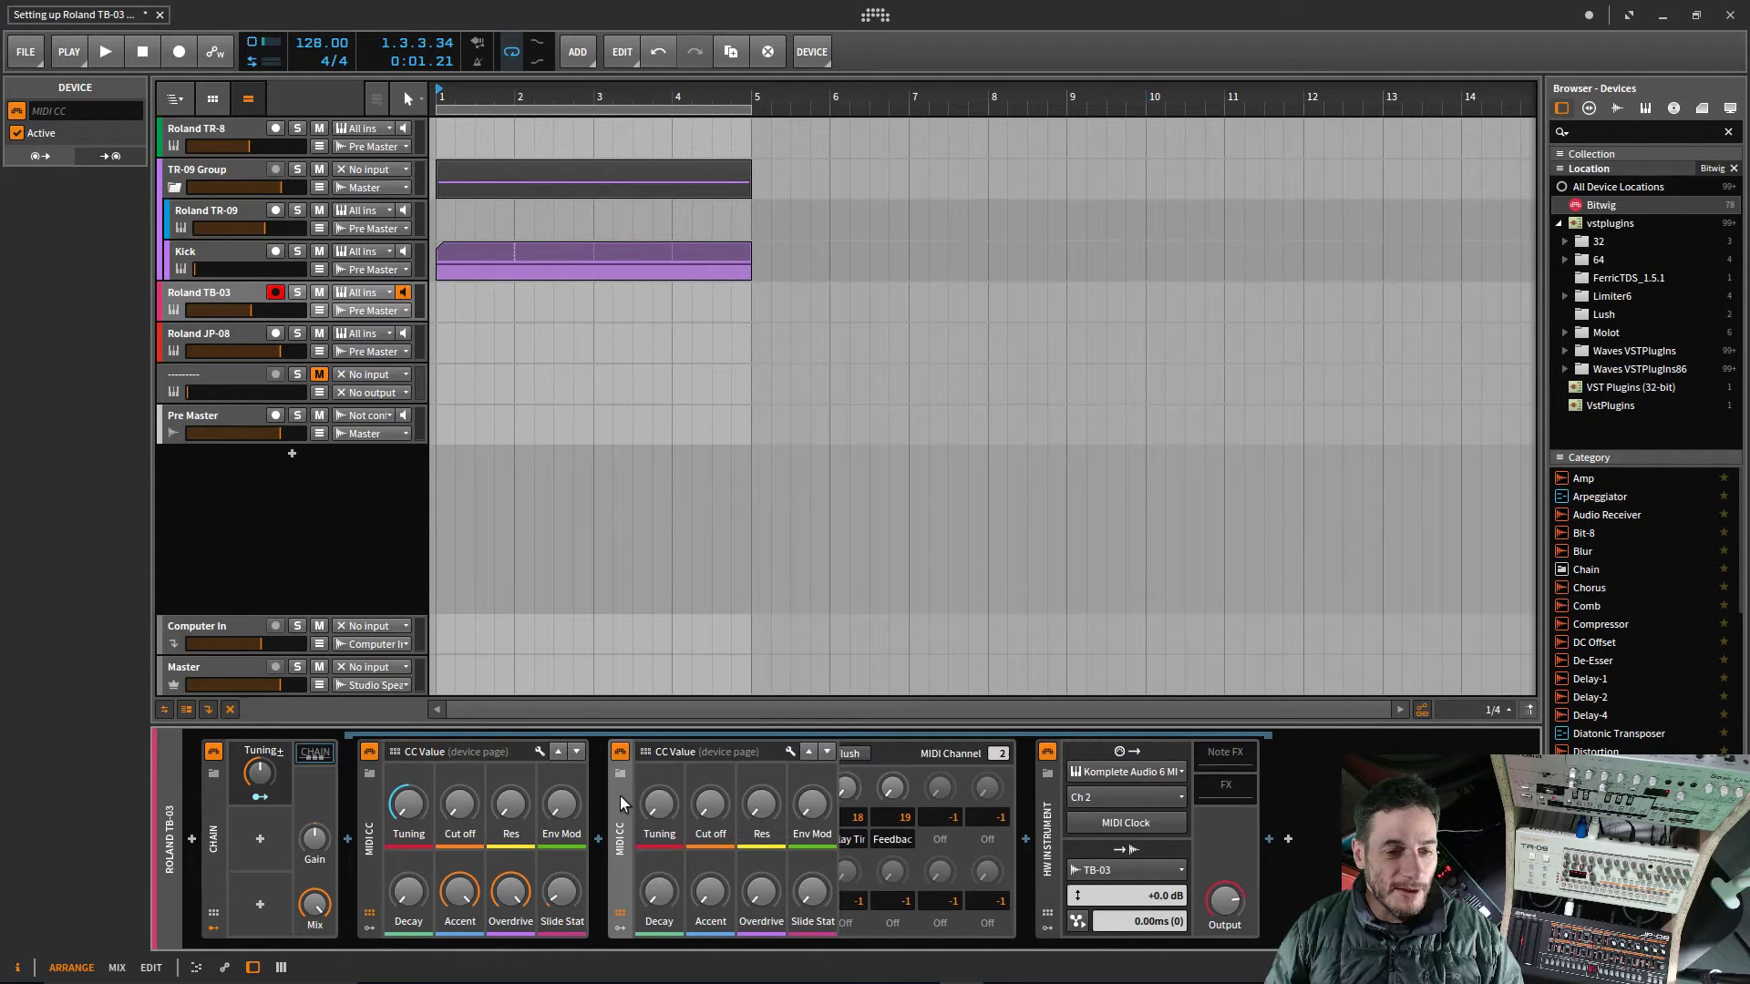
left_click(316, 755)
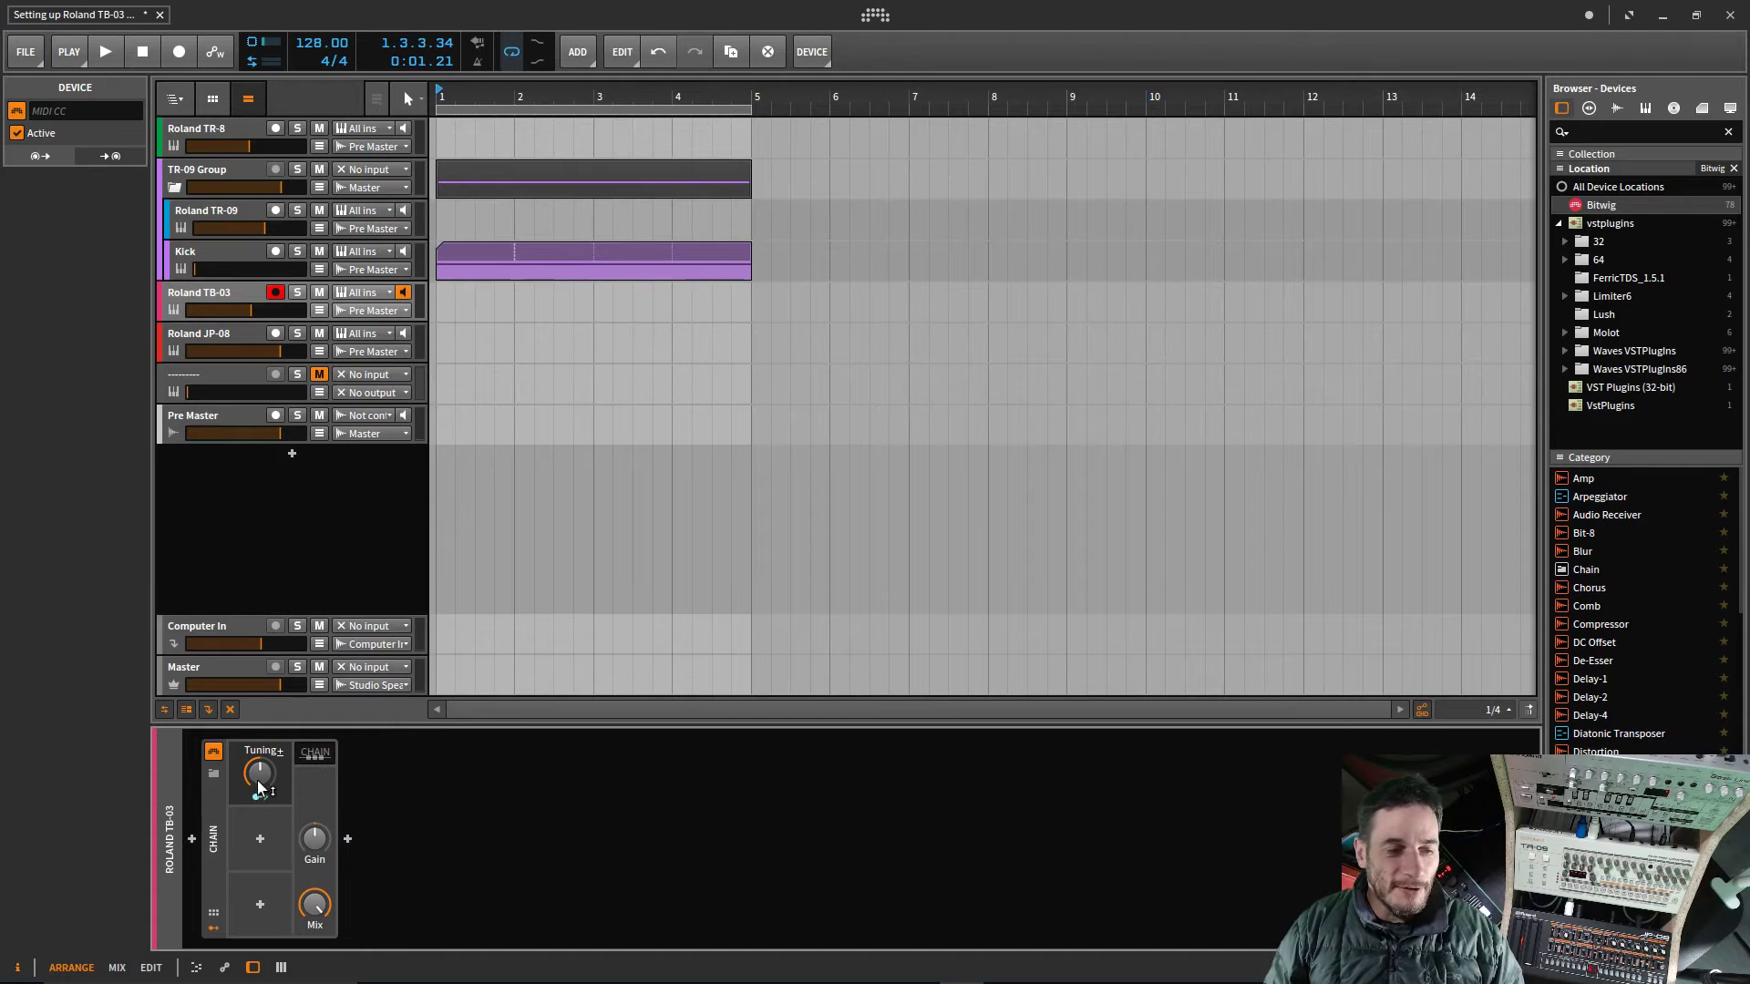
left_click_drag(260, 775, 260, 775)
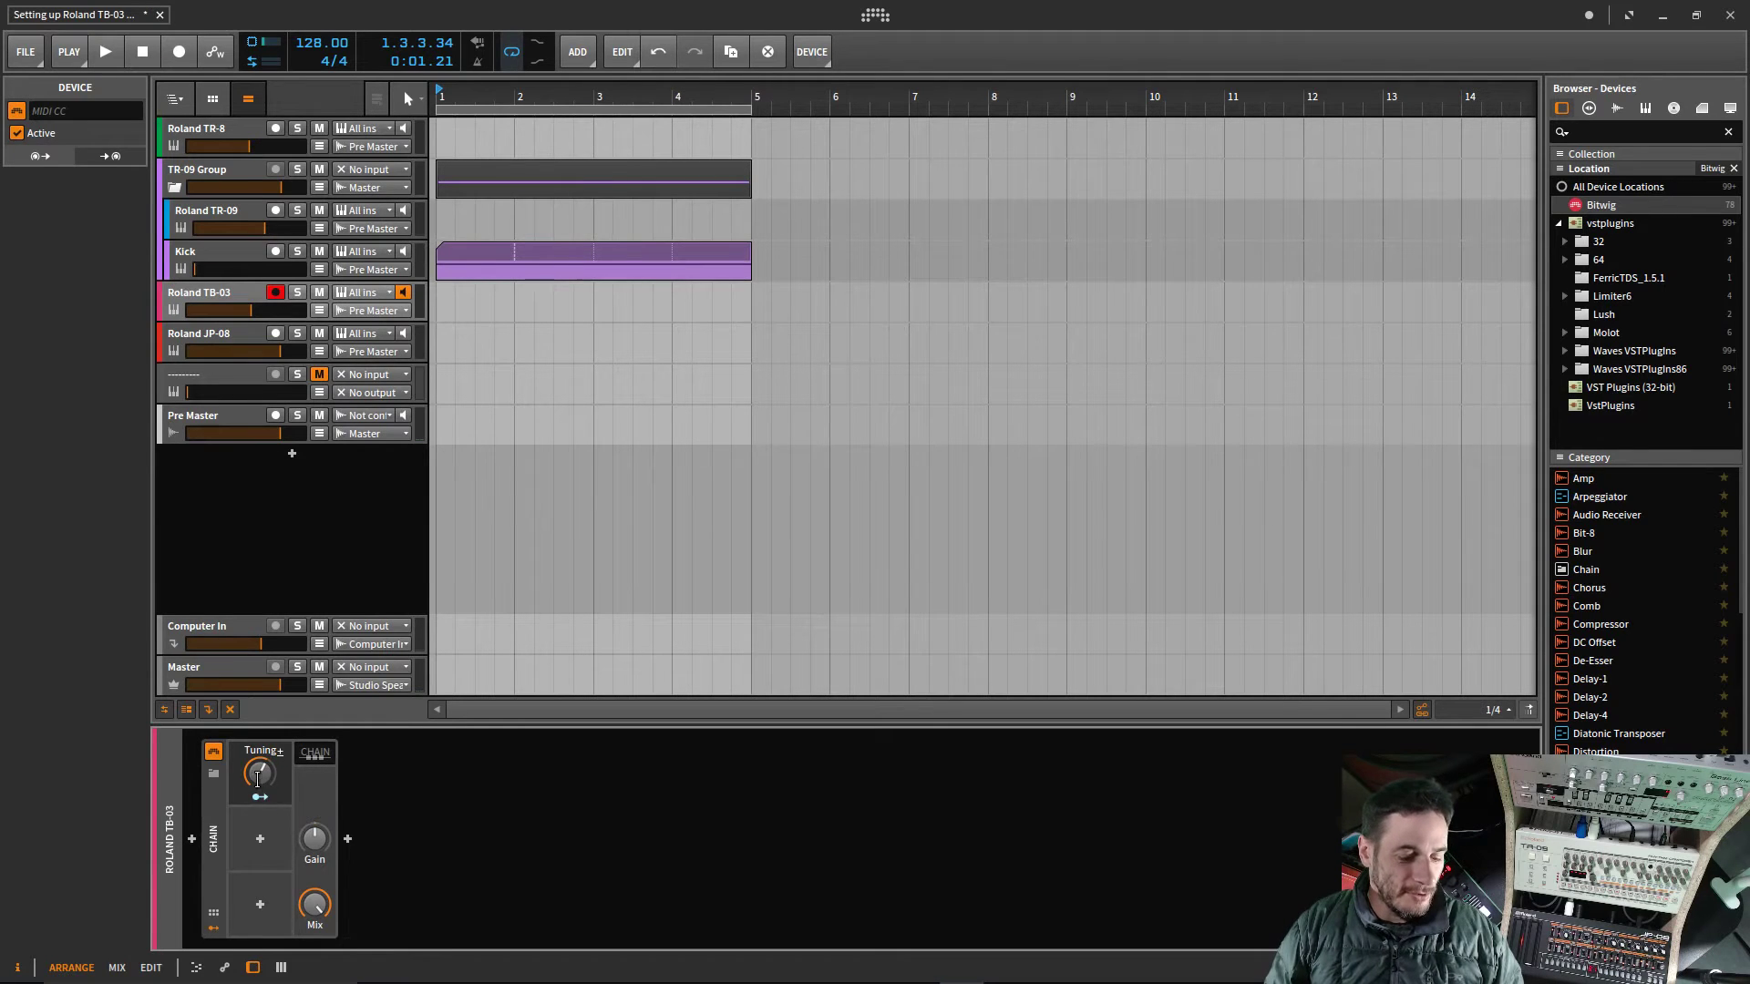
left_click(312, 762)
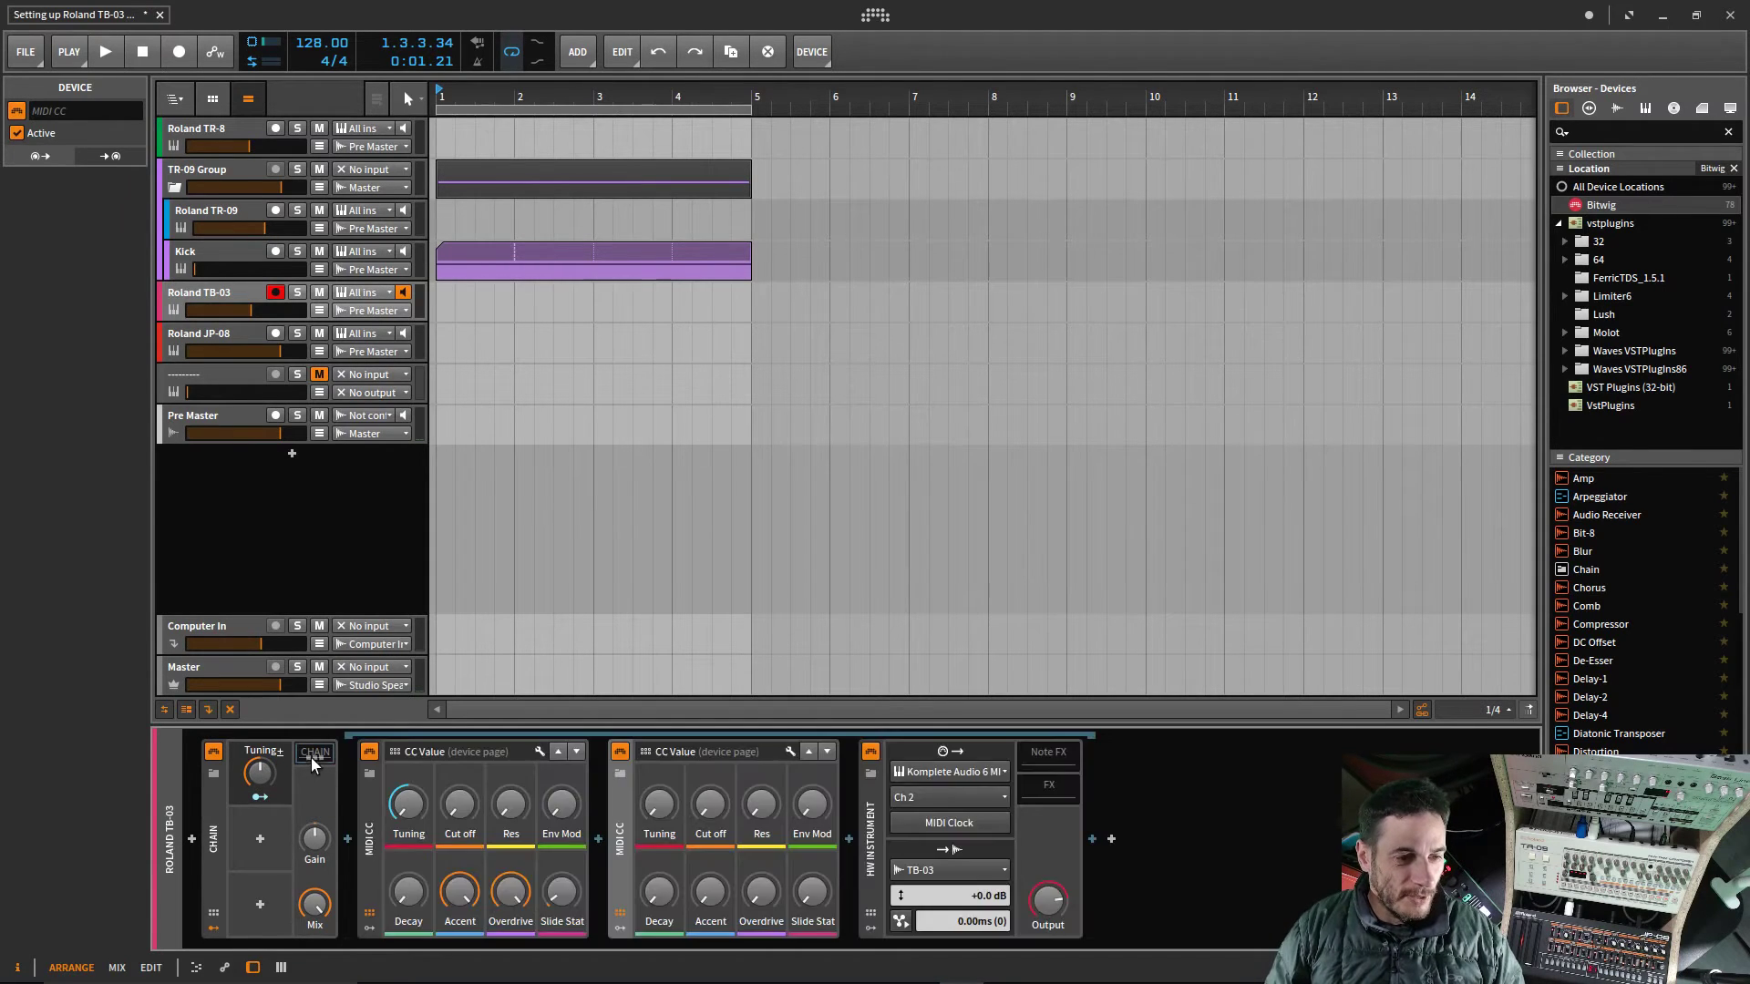
Step: Insert a Macro modulator below Tuning and map it to the first MIDI CC device's Cut off knob with an amount of 127
left_click(261, 840)
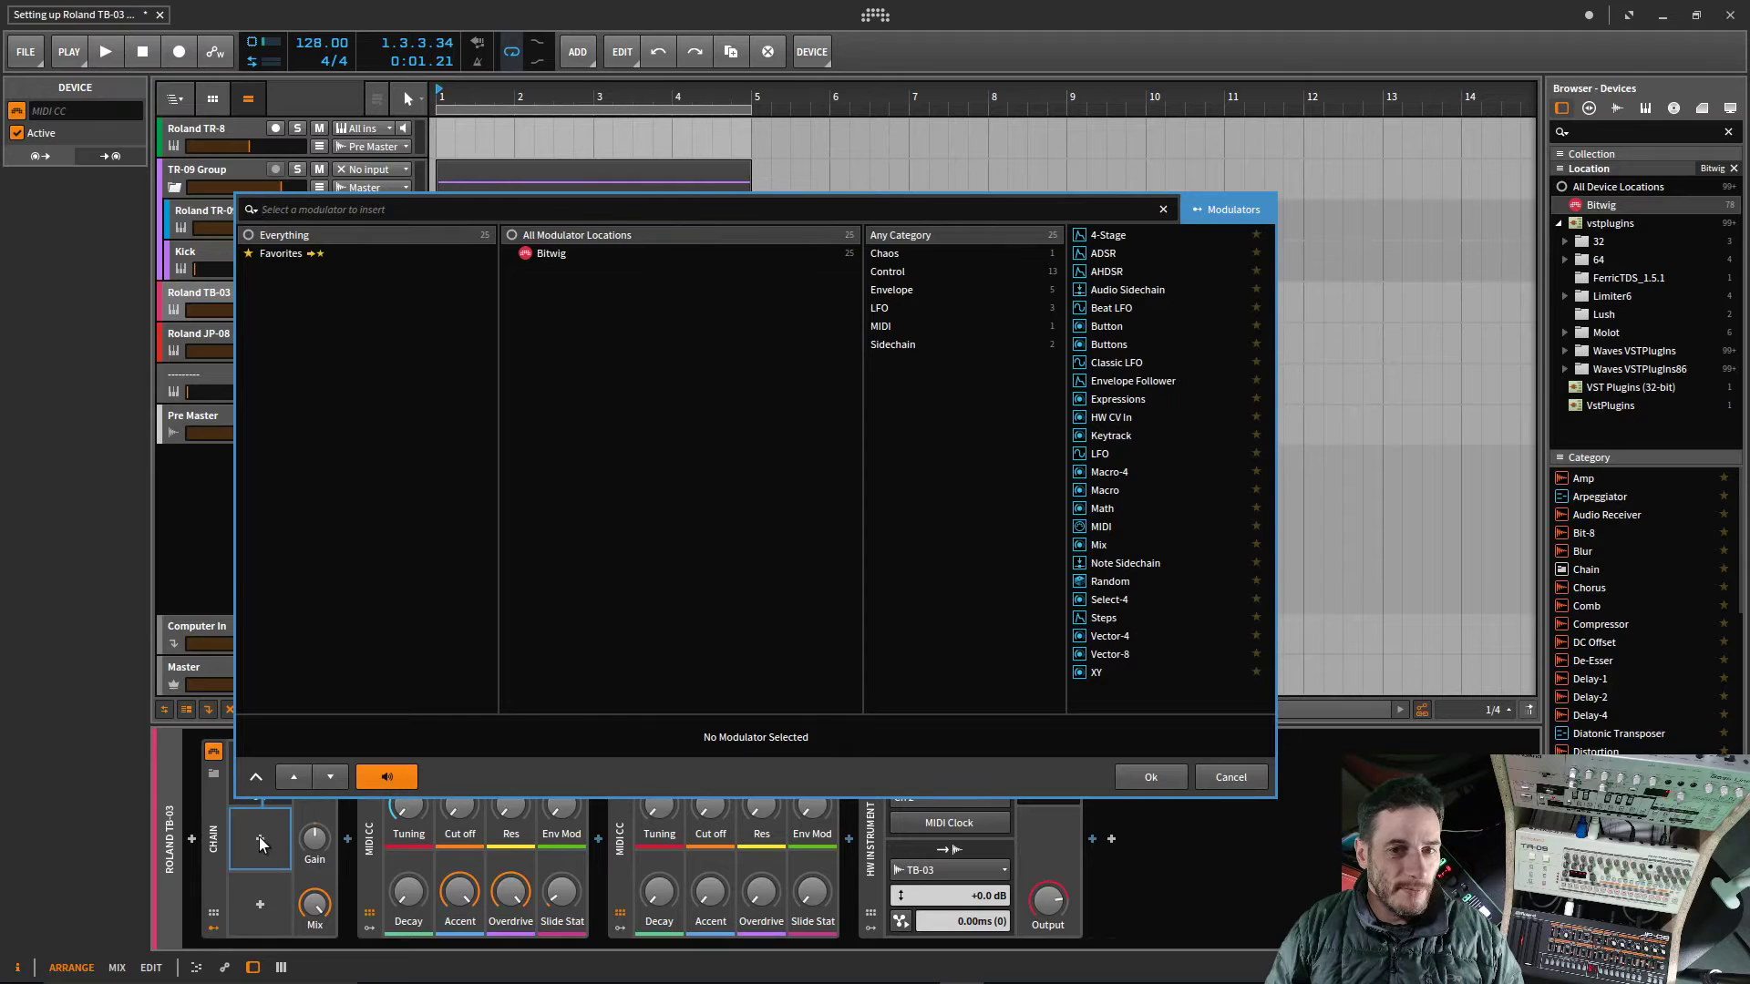
left_click(1106, 492)
left_click(1171, 780)
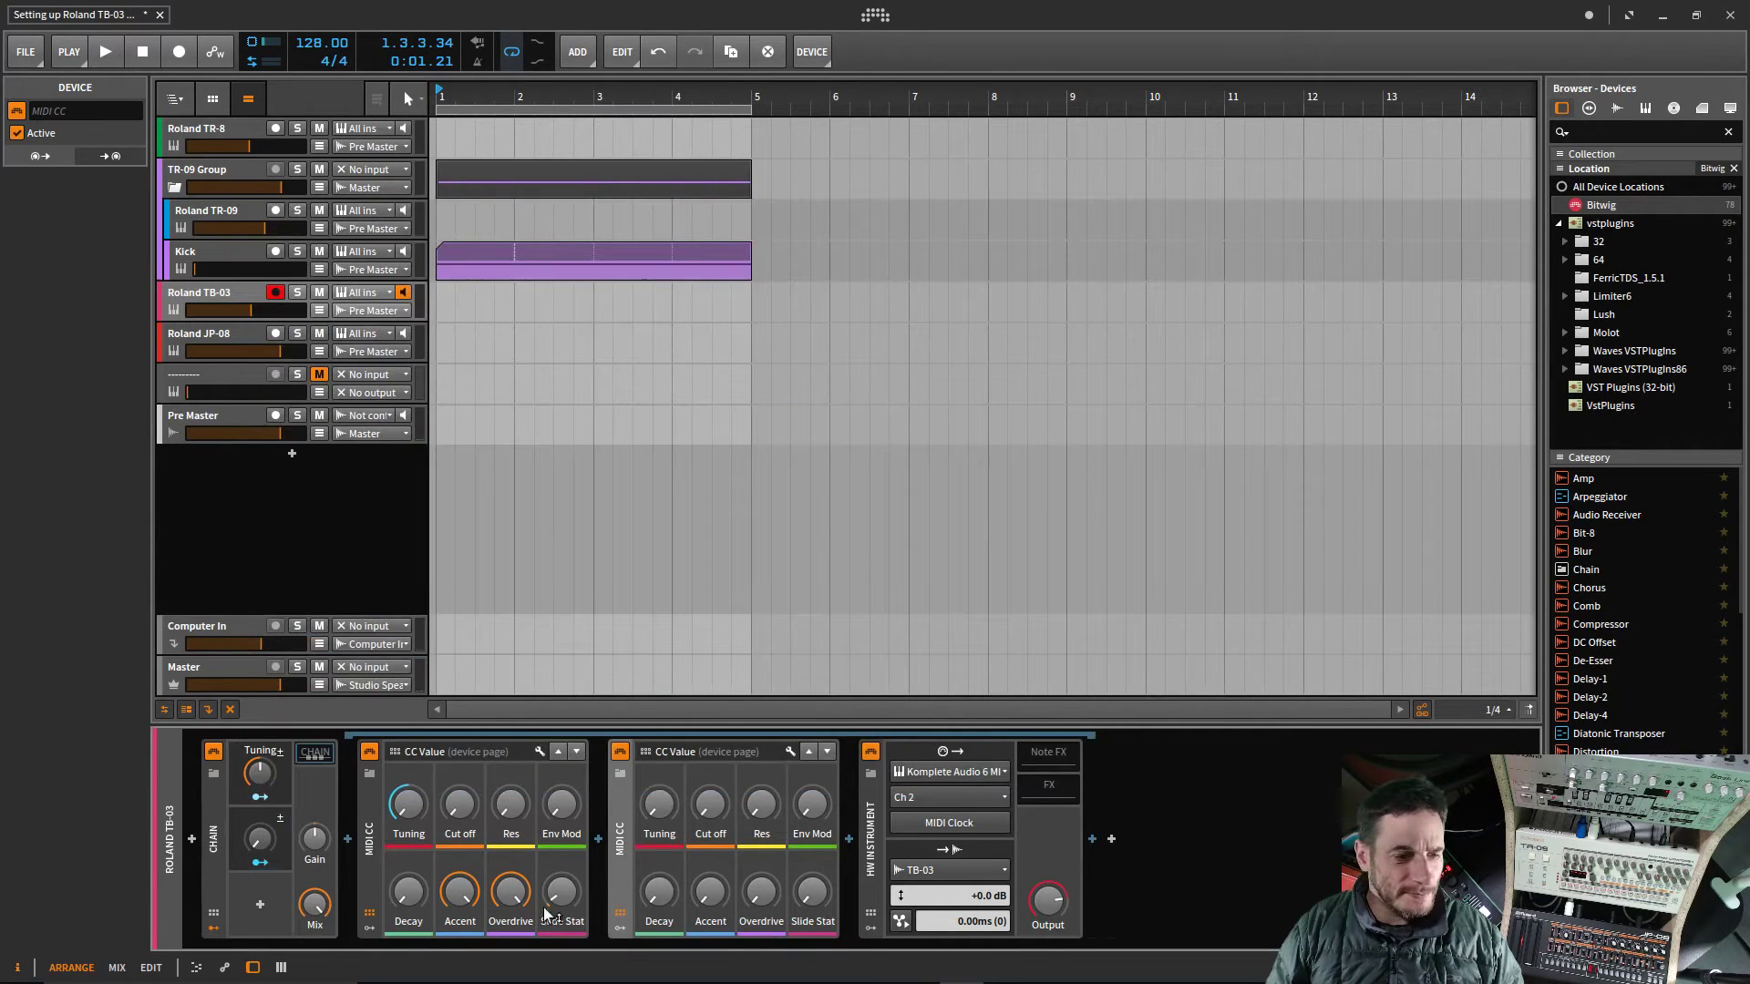
left_click(260, 863)
left_click(457, 814)
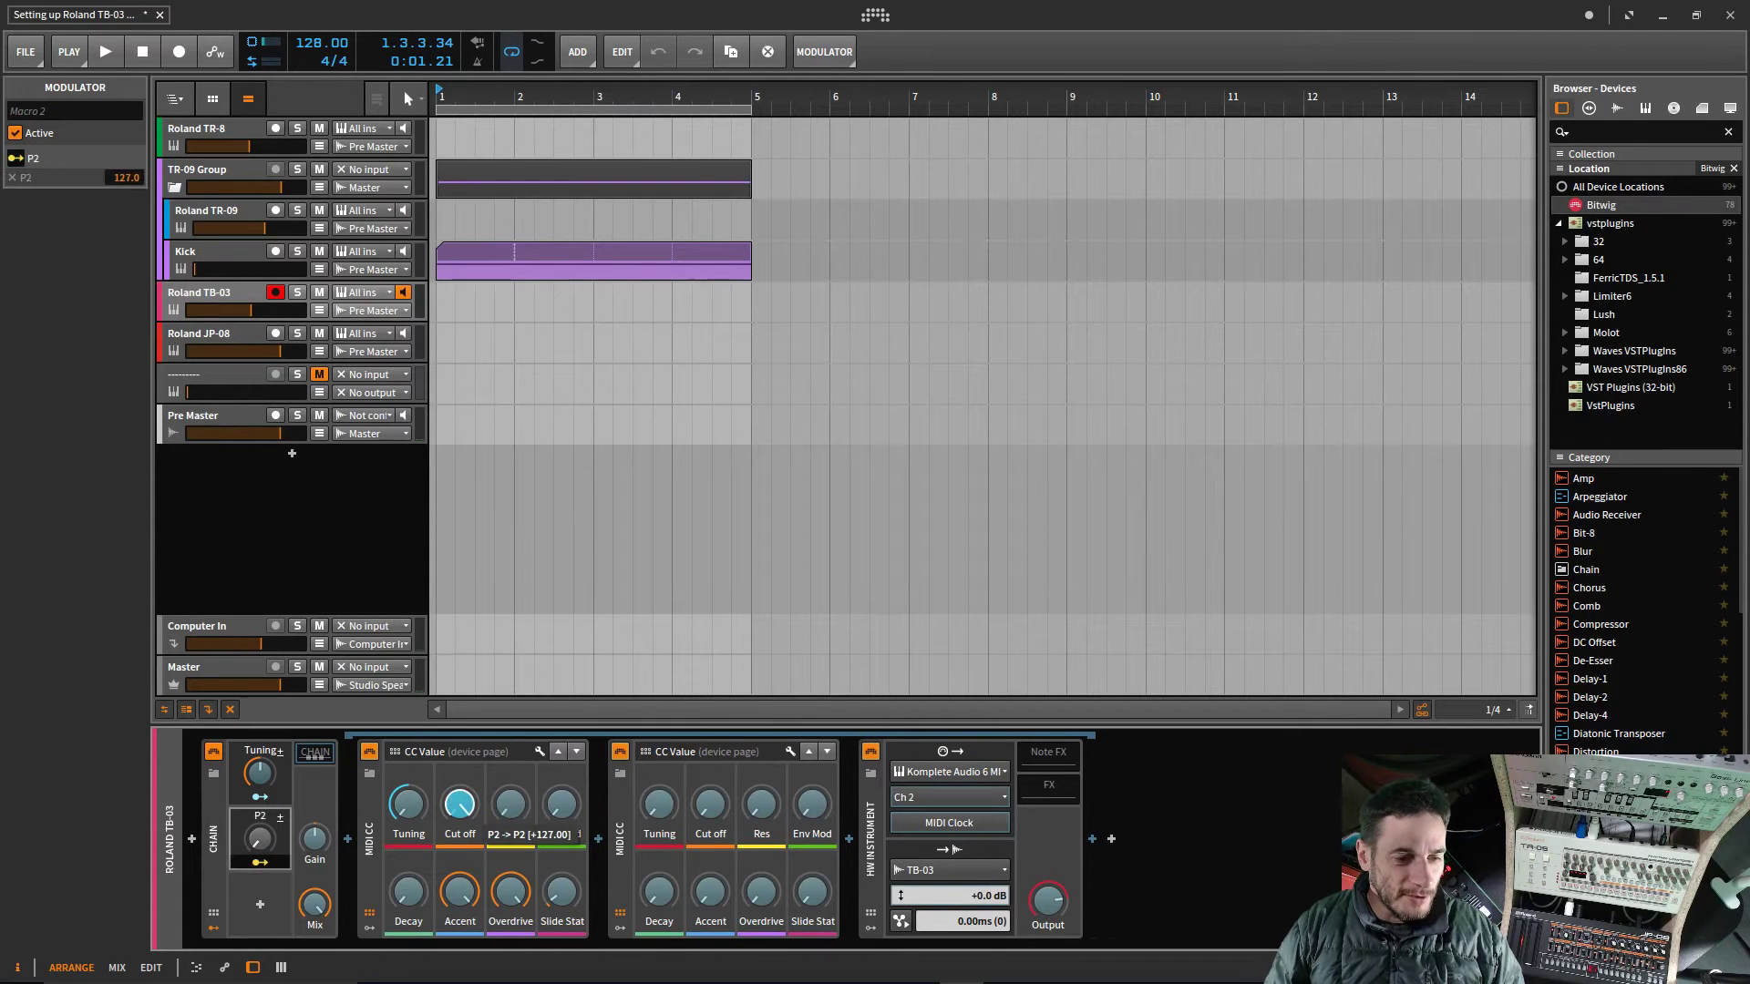
left_click(259, 862)
mouse_move(262, 840)
left_mouse_down()
mouse_move(263, 658)
mouse_move(263, 843)
left_mouse_up()
Step: Rename the second macro as "Cut Off"
double_click(270, 815)
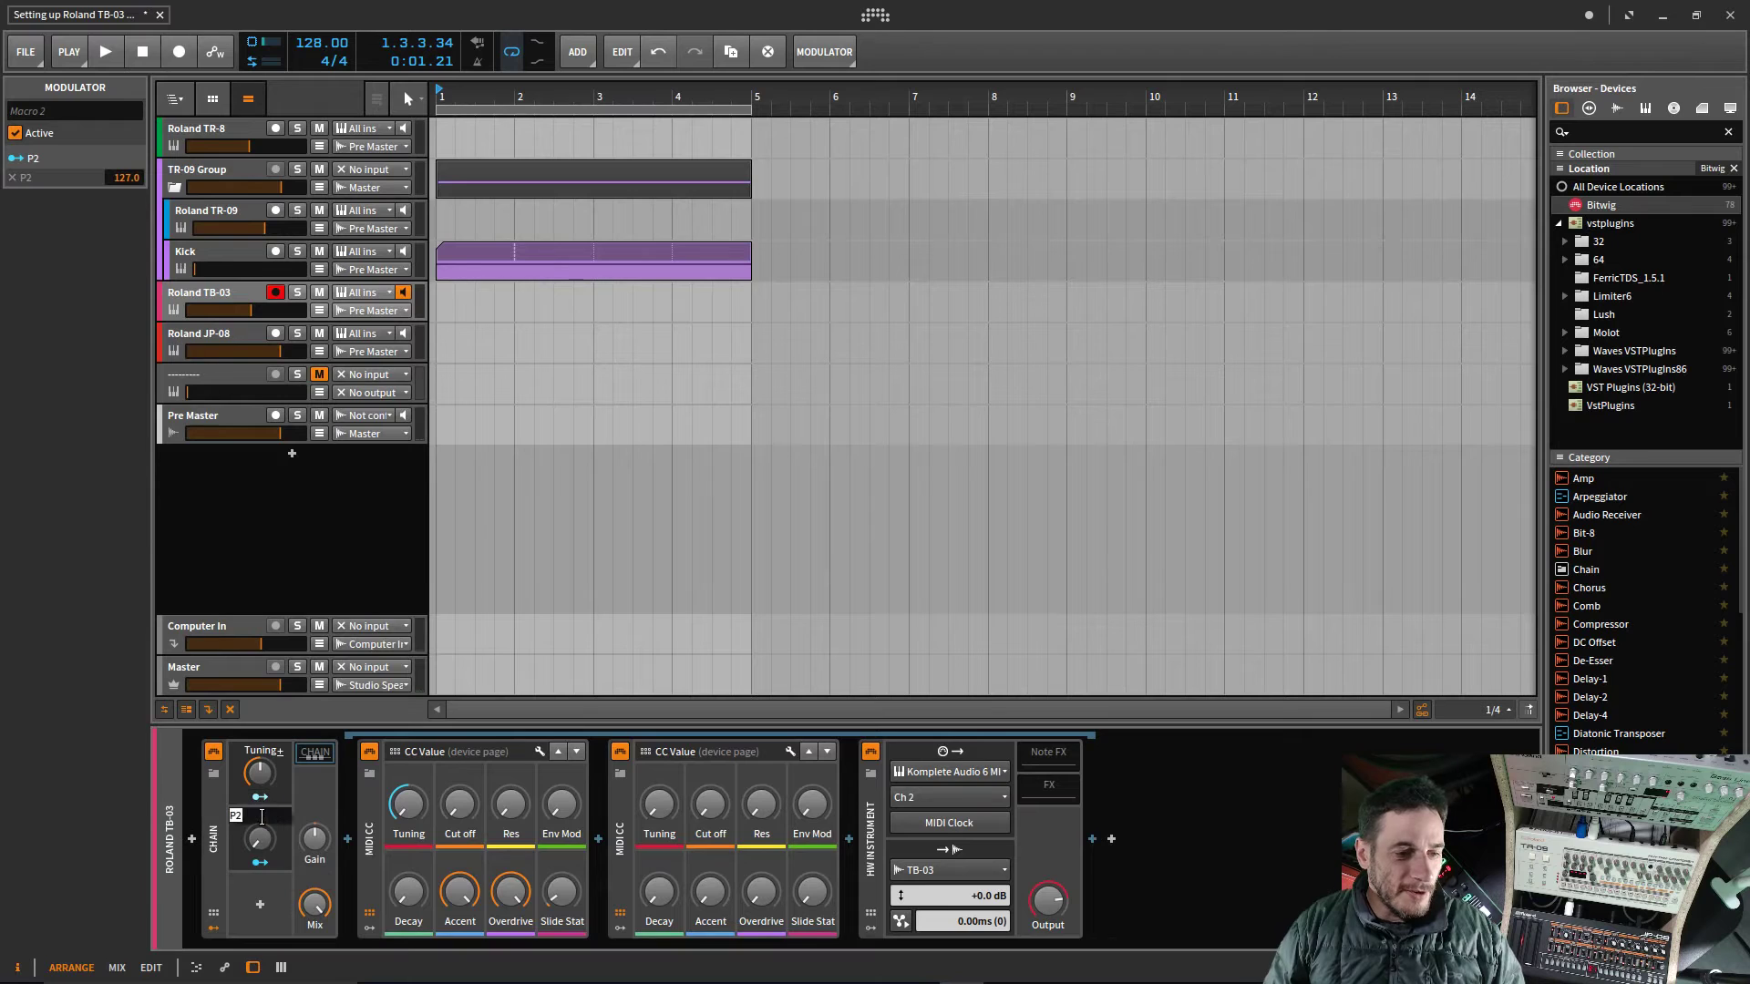
type("Cut")
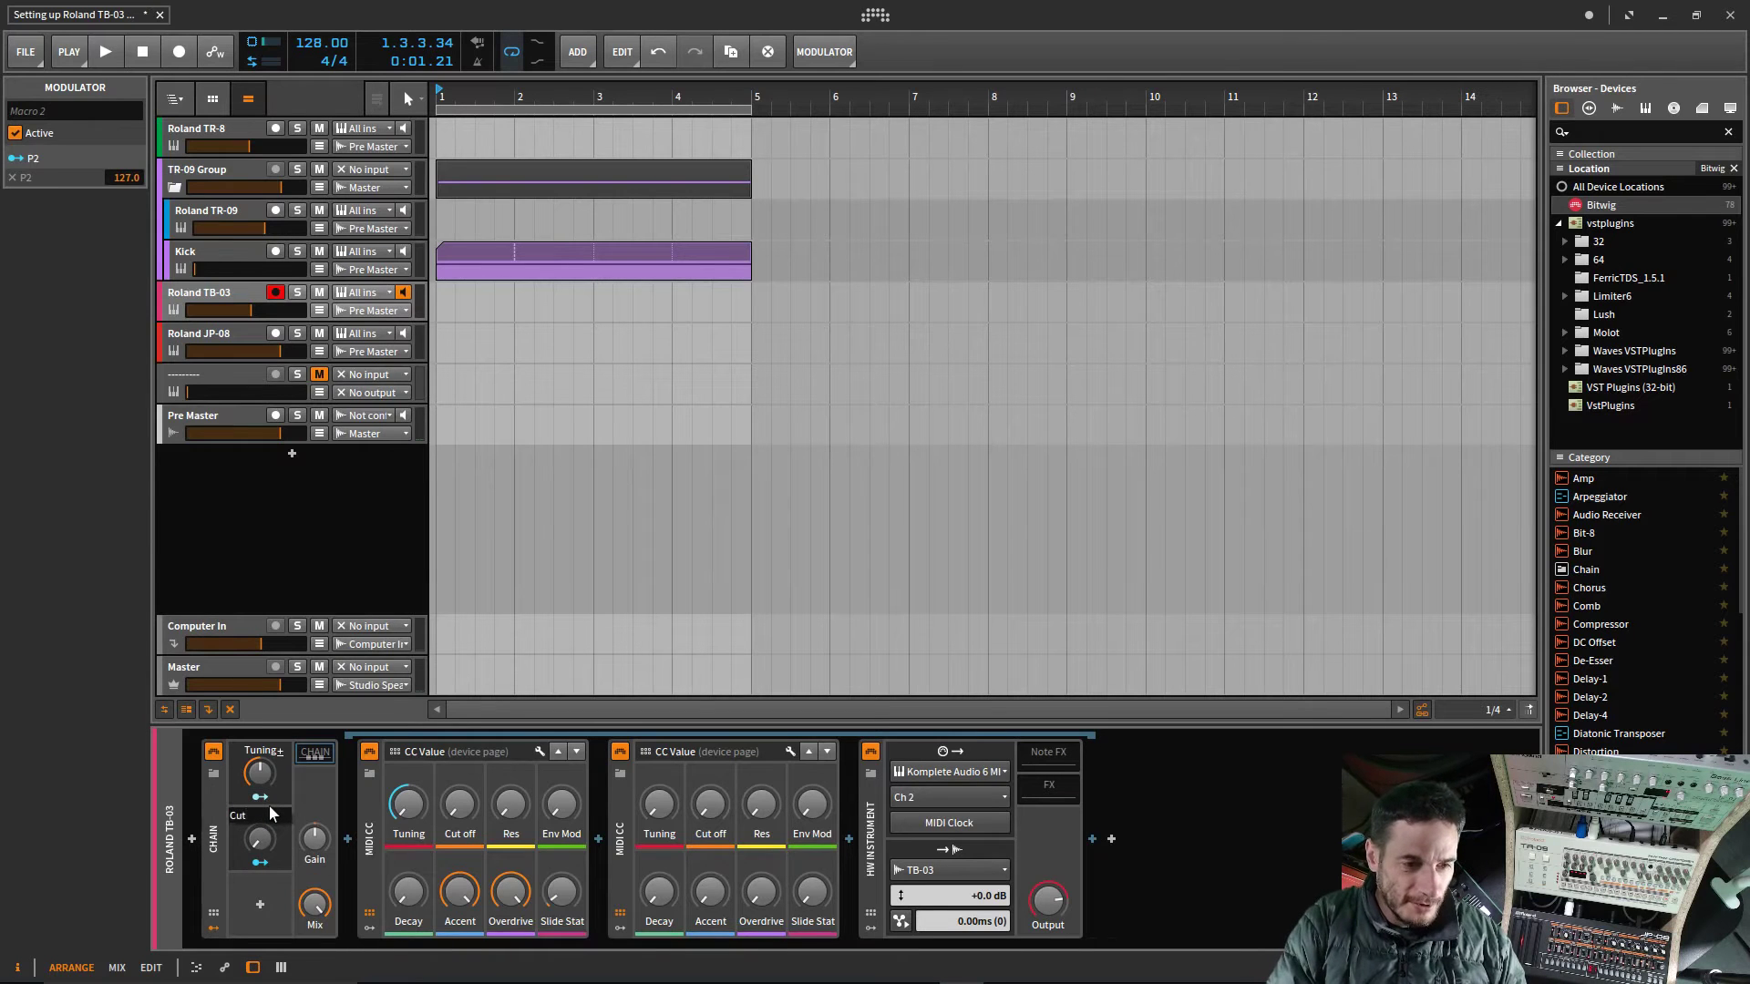
type(" Off")
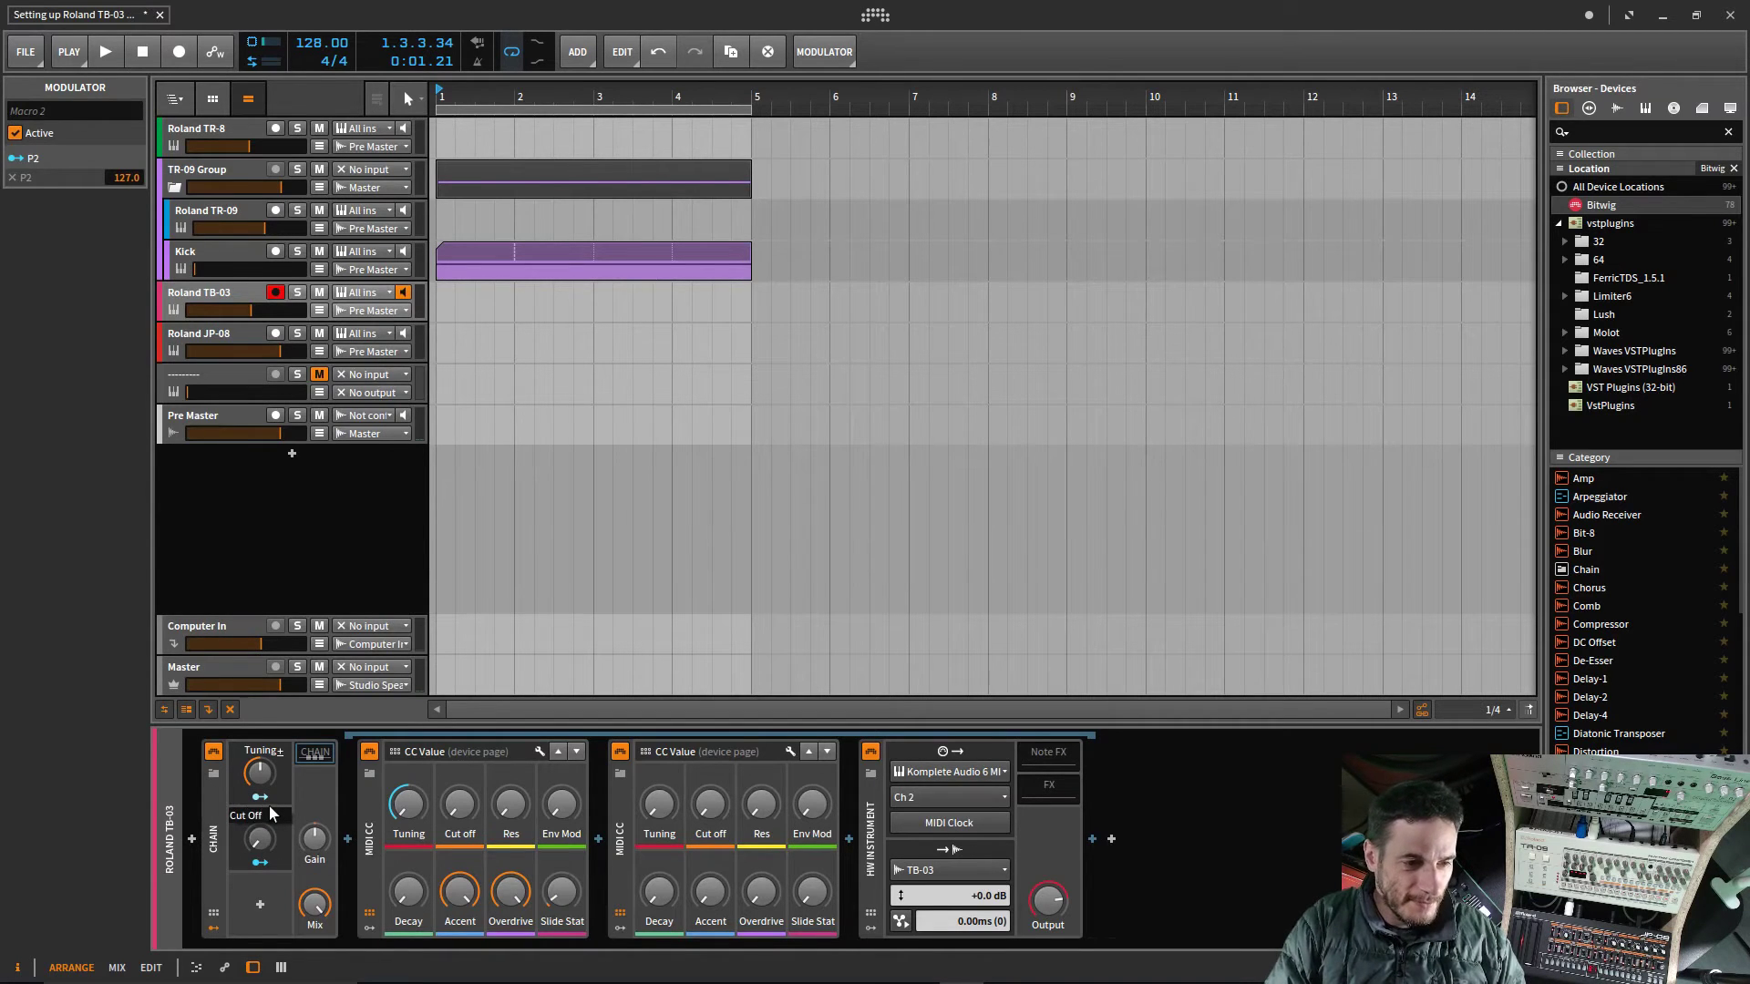
key("Return")
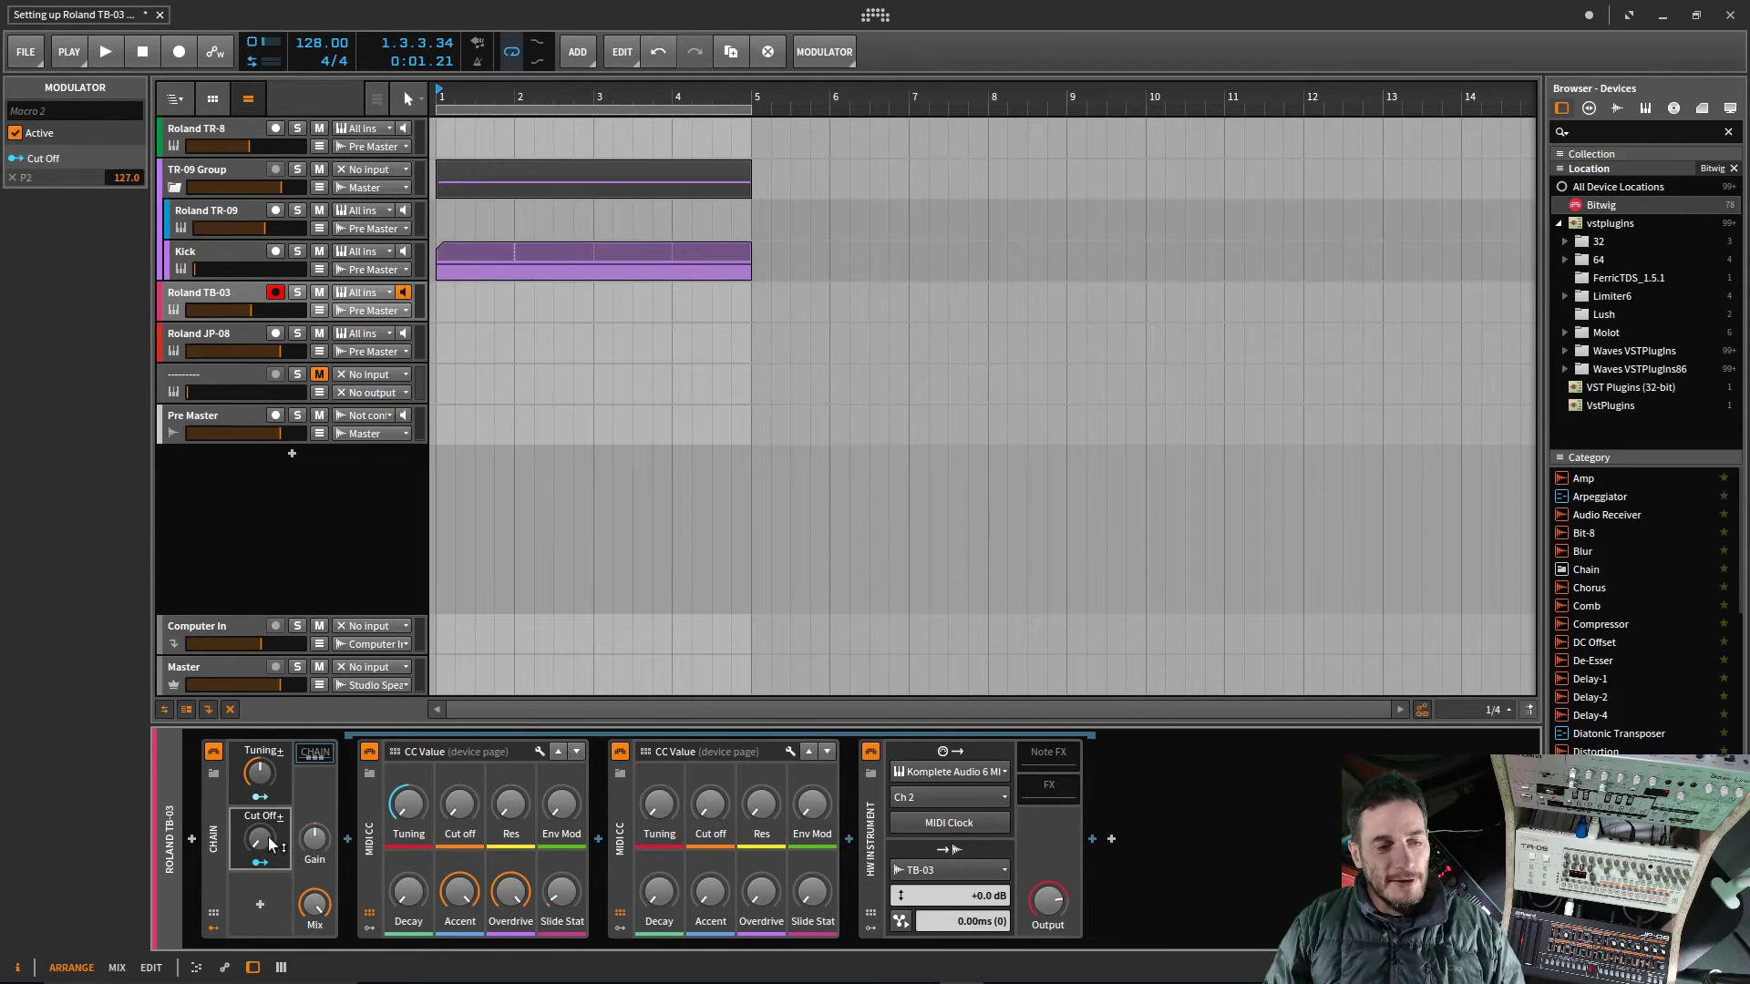
Step: Duplicate the Cut Off macro and move the copy to the empty modulator slot below the original
key("ctrl+d")
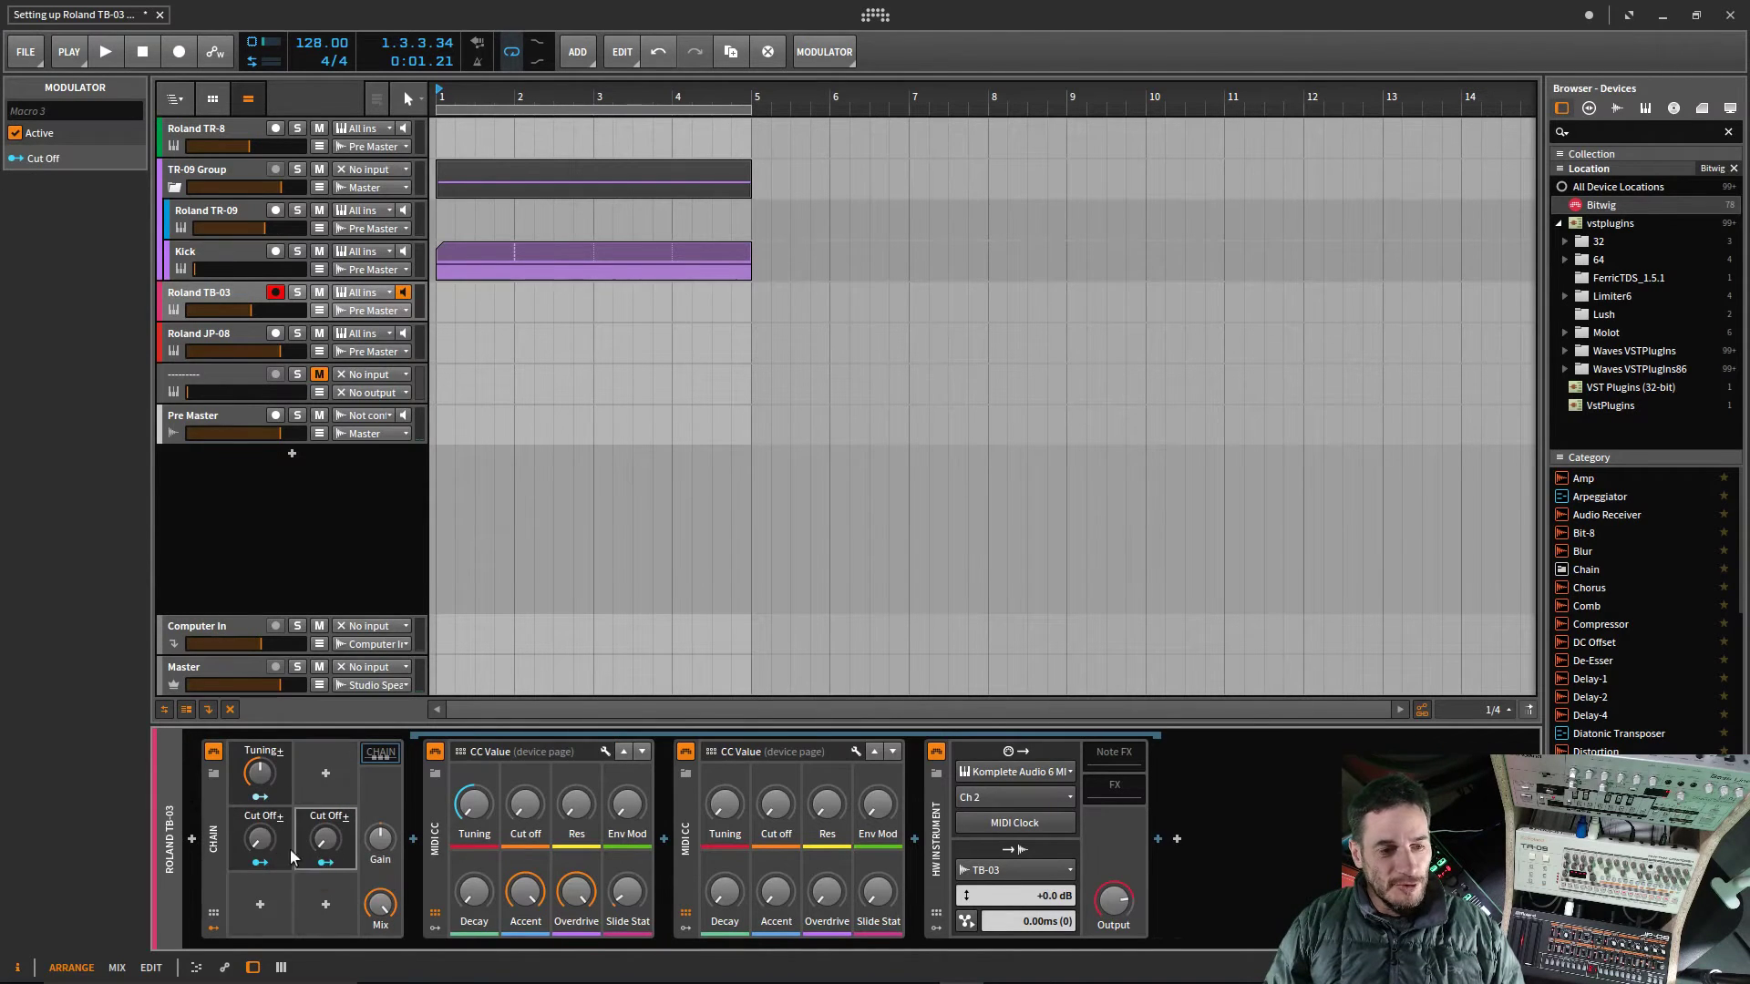
left_click(339, 851)
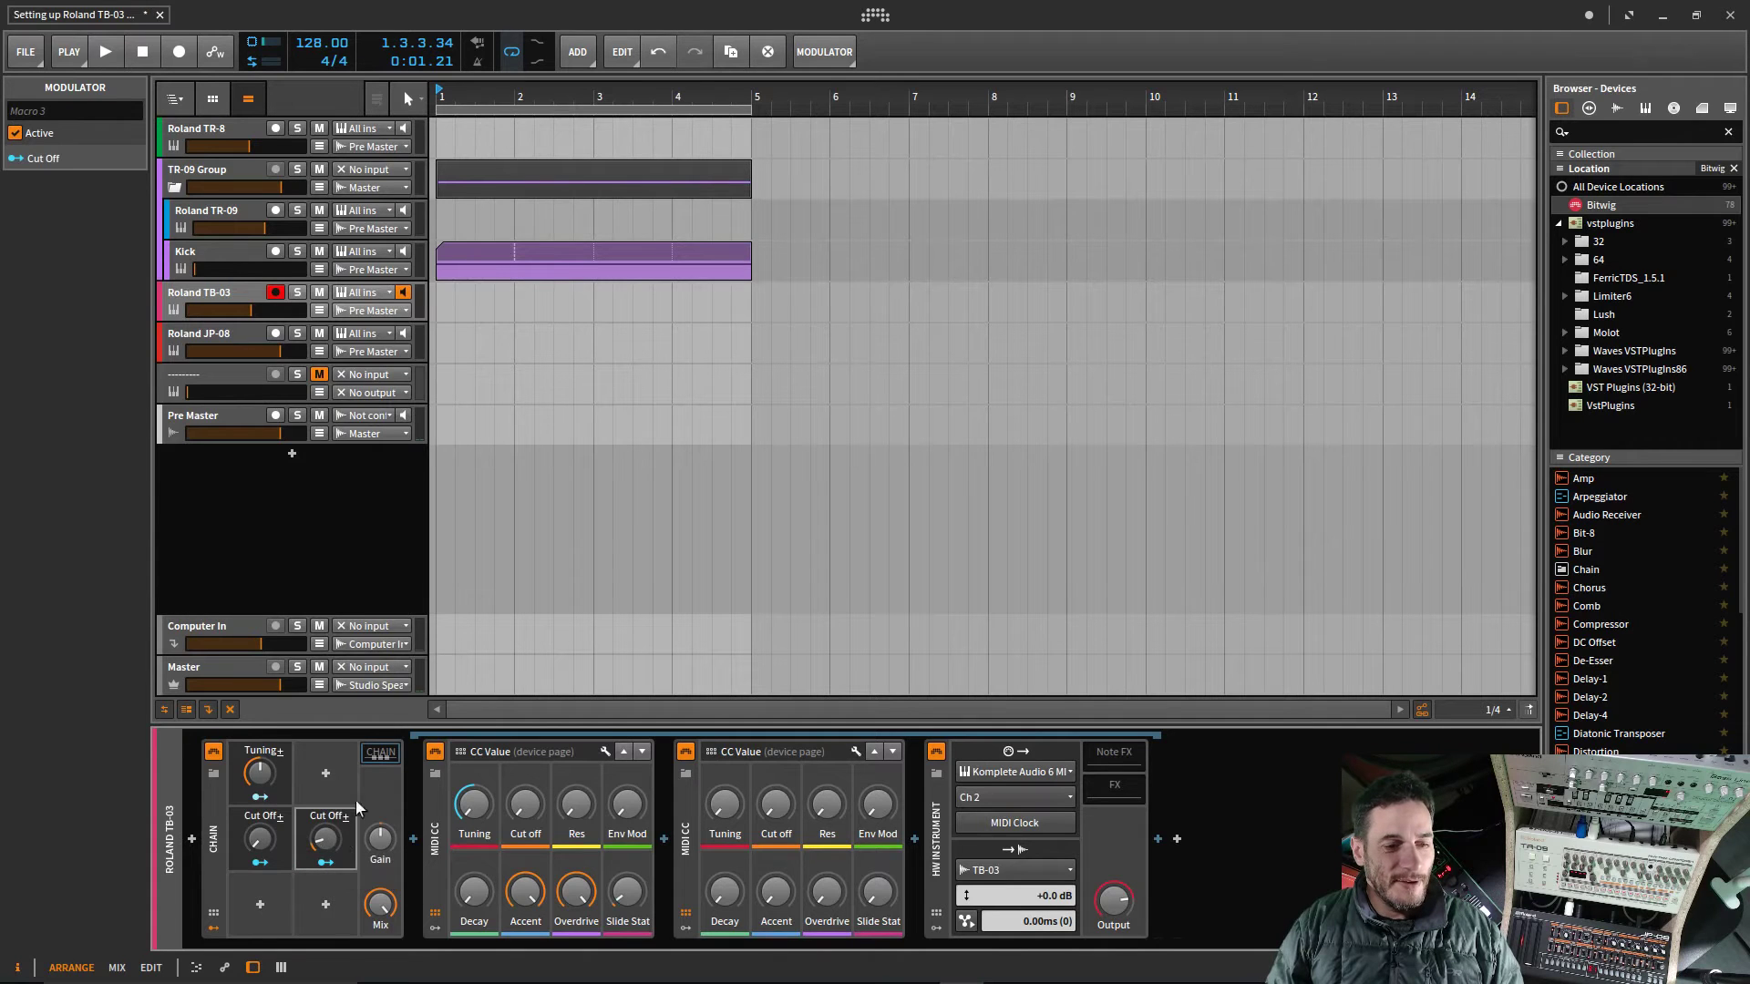
left_click(335, 842)
left_click(308, 822)
left_click(285, 906)
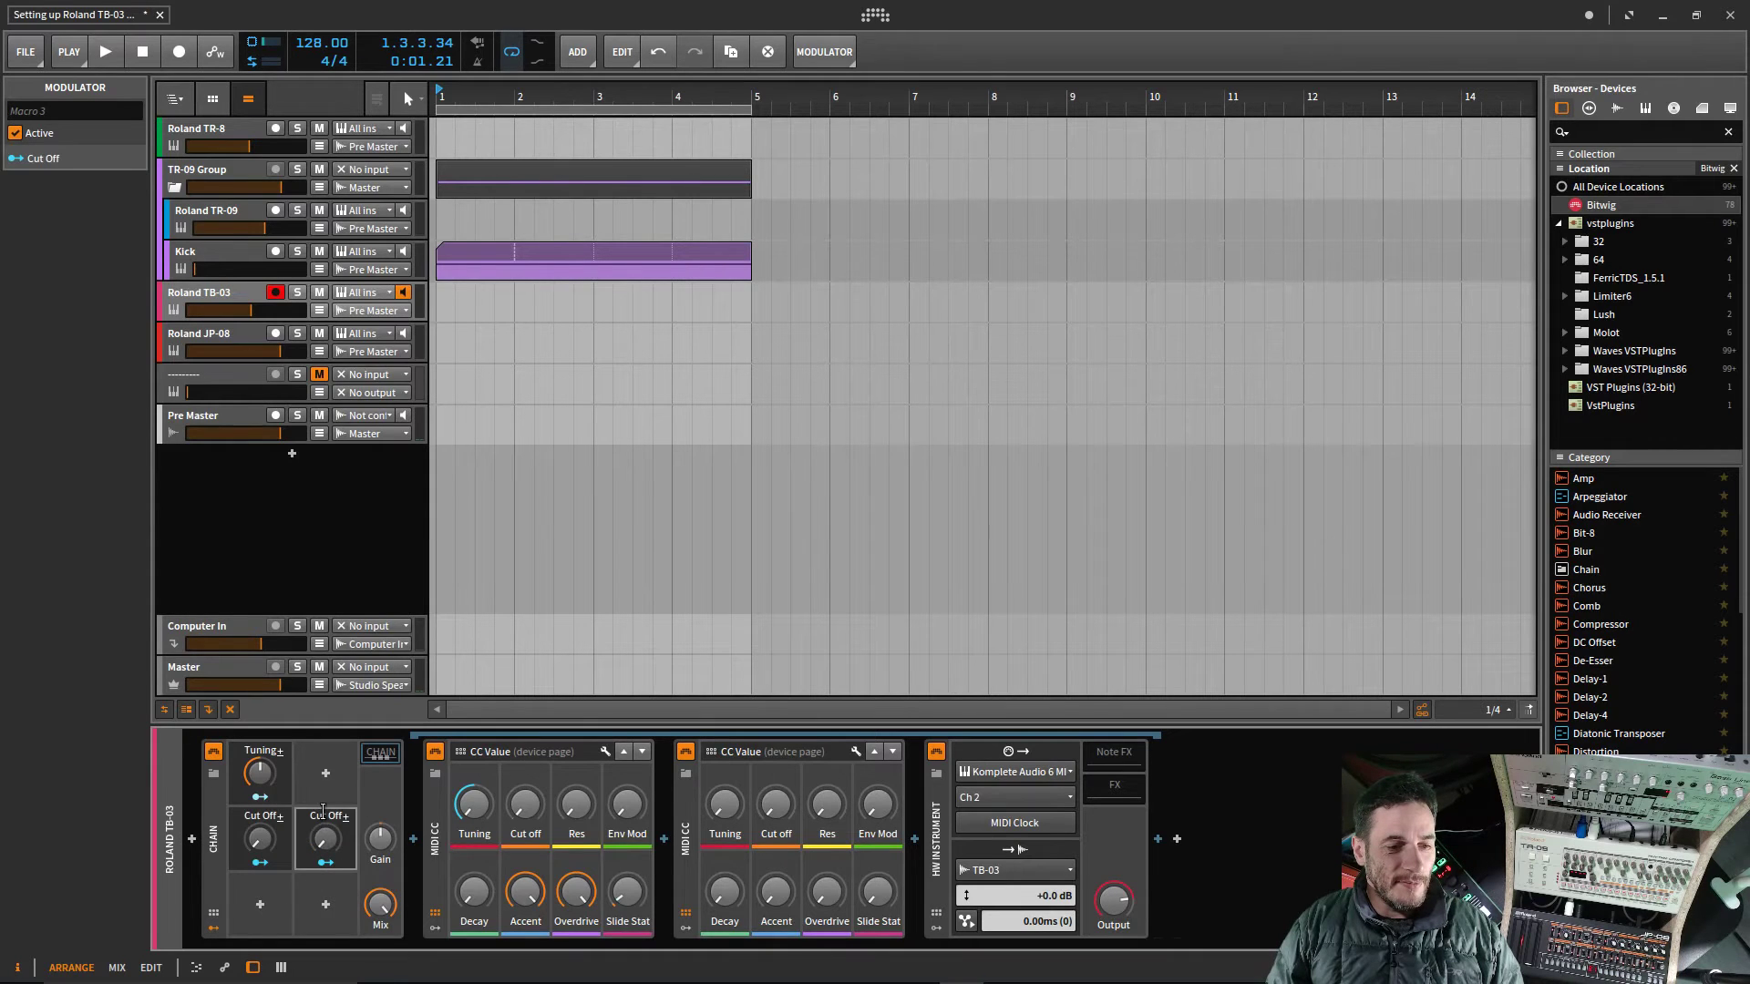
left_click(338, 817)
left_click(273, 915)
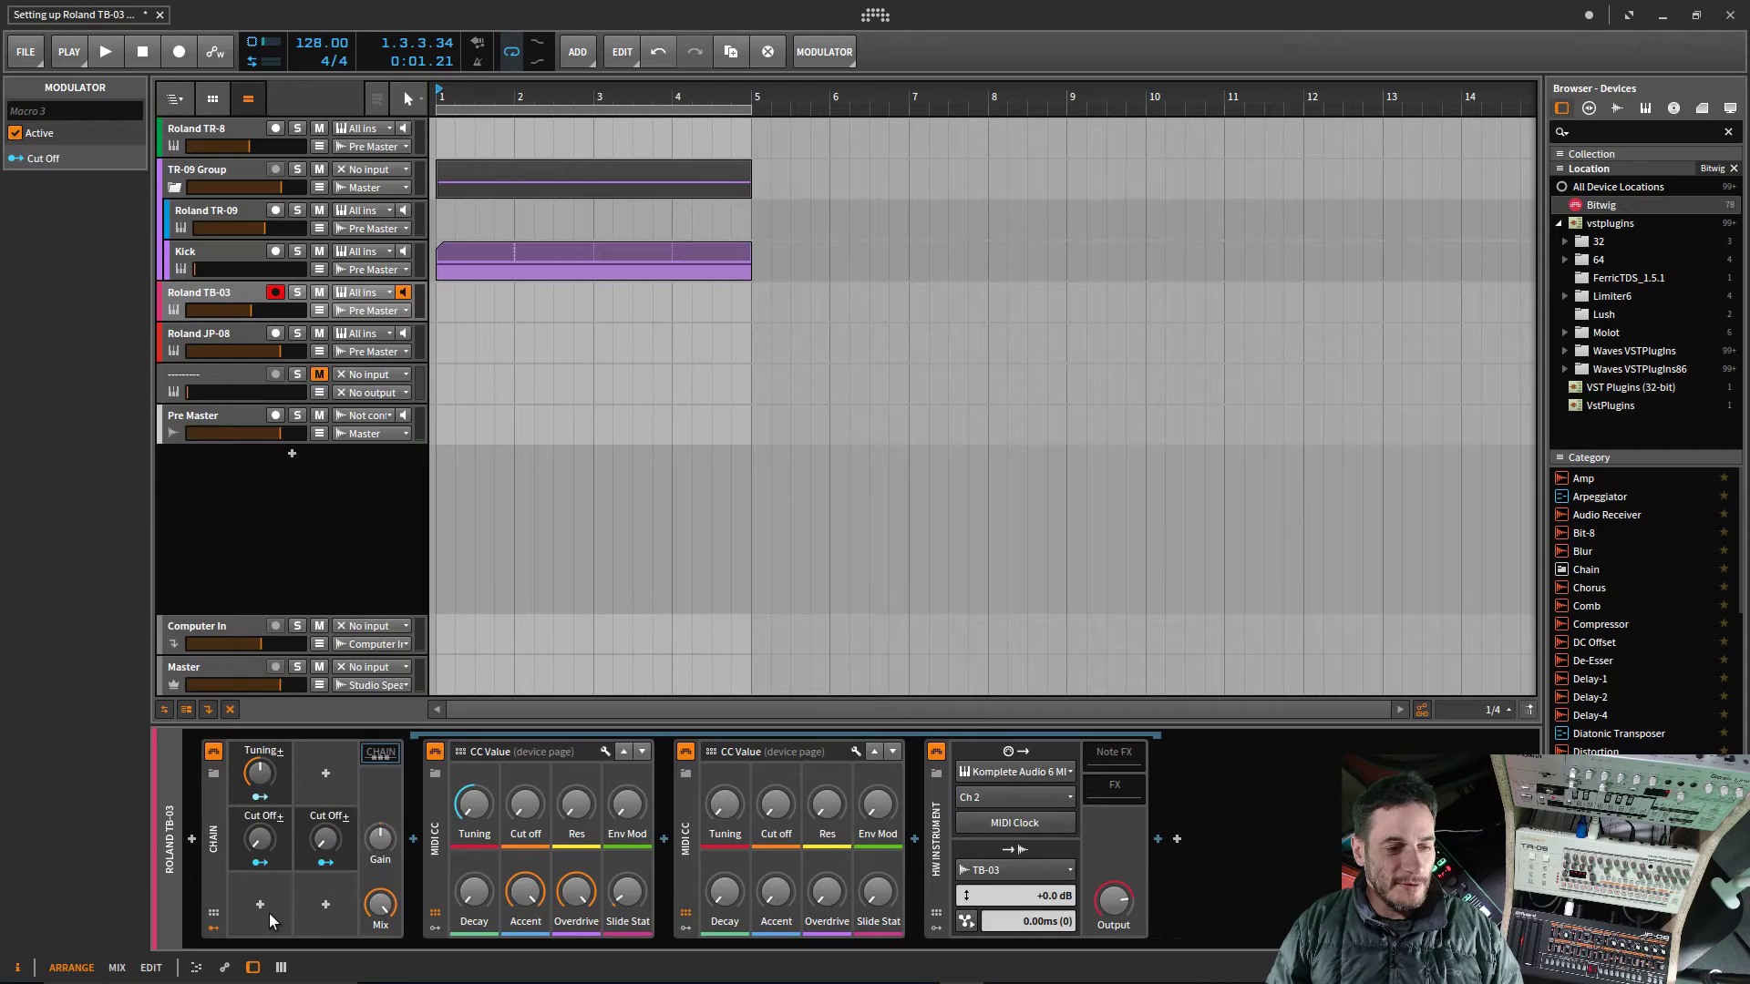
left_click_drag(346, 866, 274, 917)
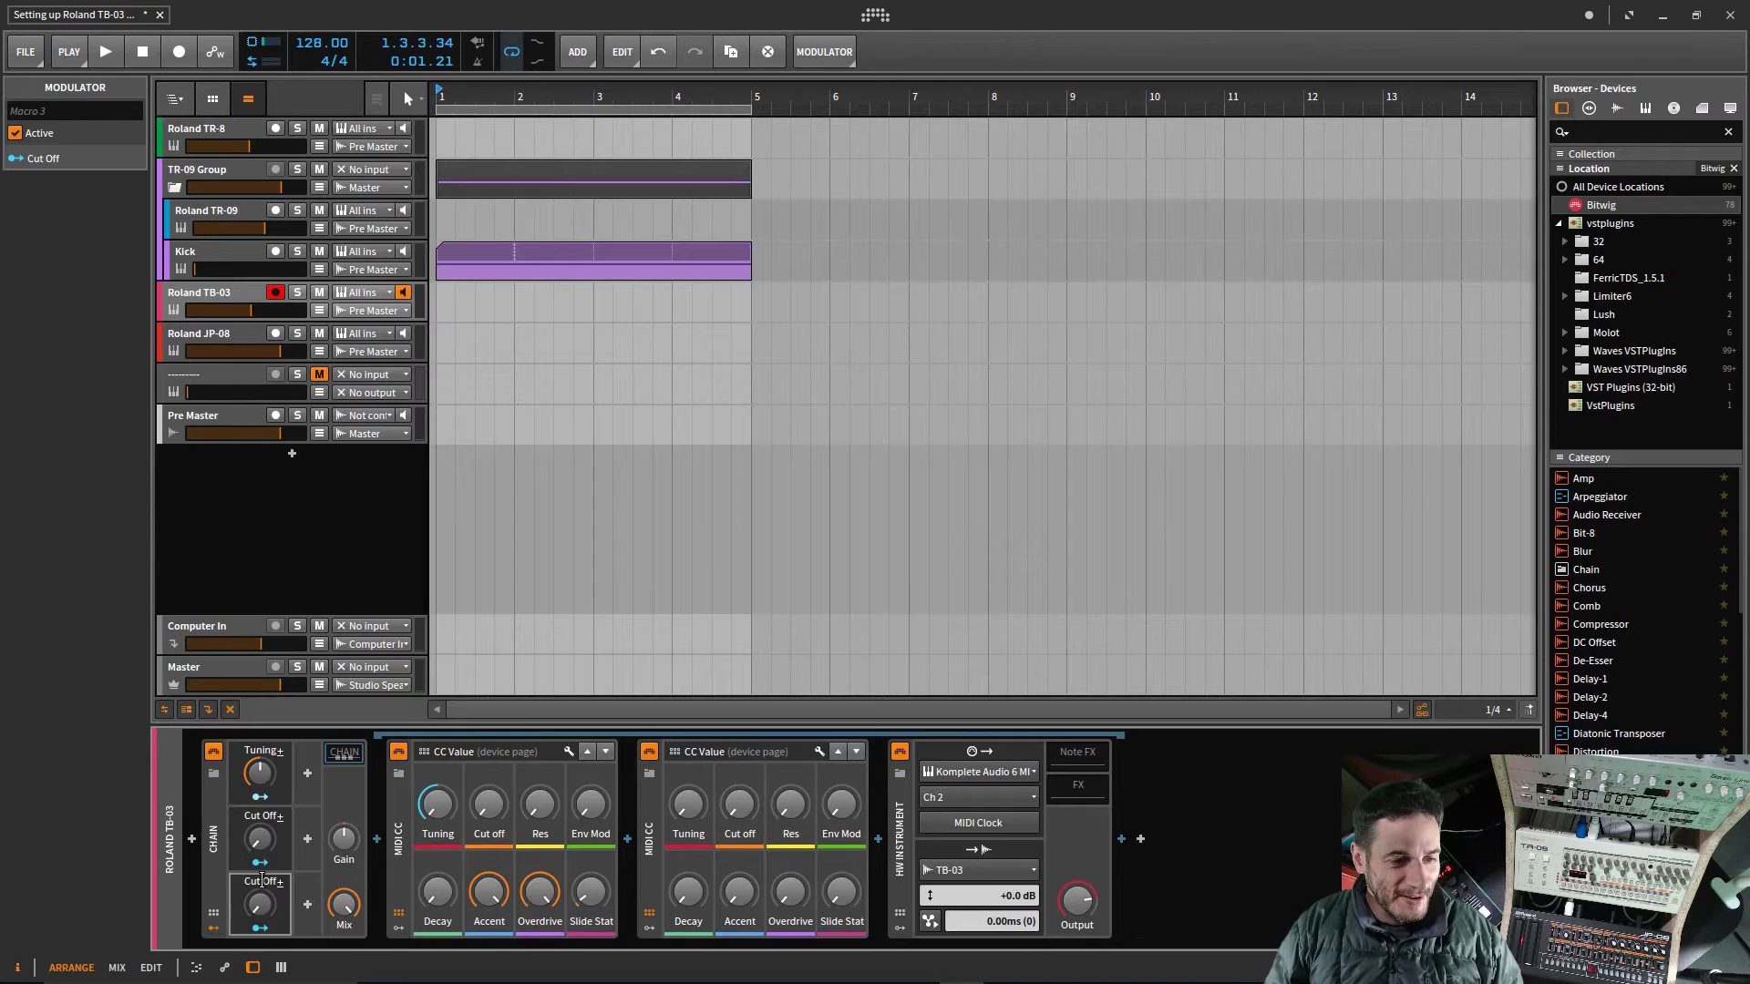
Step: Map the copied Cut Off macro to the first MIDI CC device's Res knob with an amount of 127
mouse_move(270, 894)
left_mouse_down()
mouse_move(270, 870)
mouse_move(270, 896)
left_mouse_up()
left_click_drag(269, 831, 270, 833)
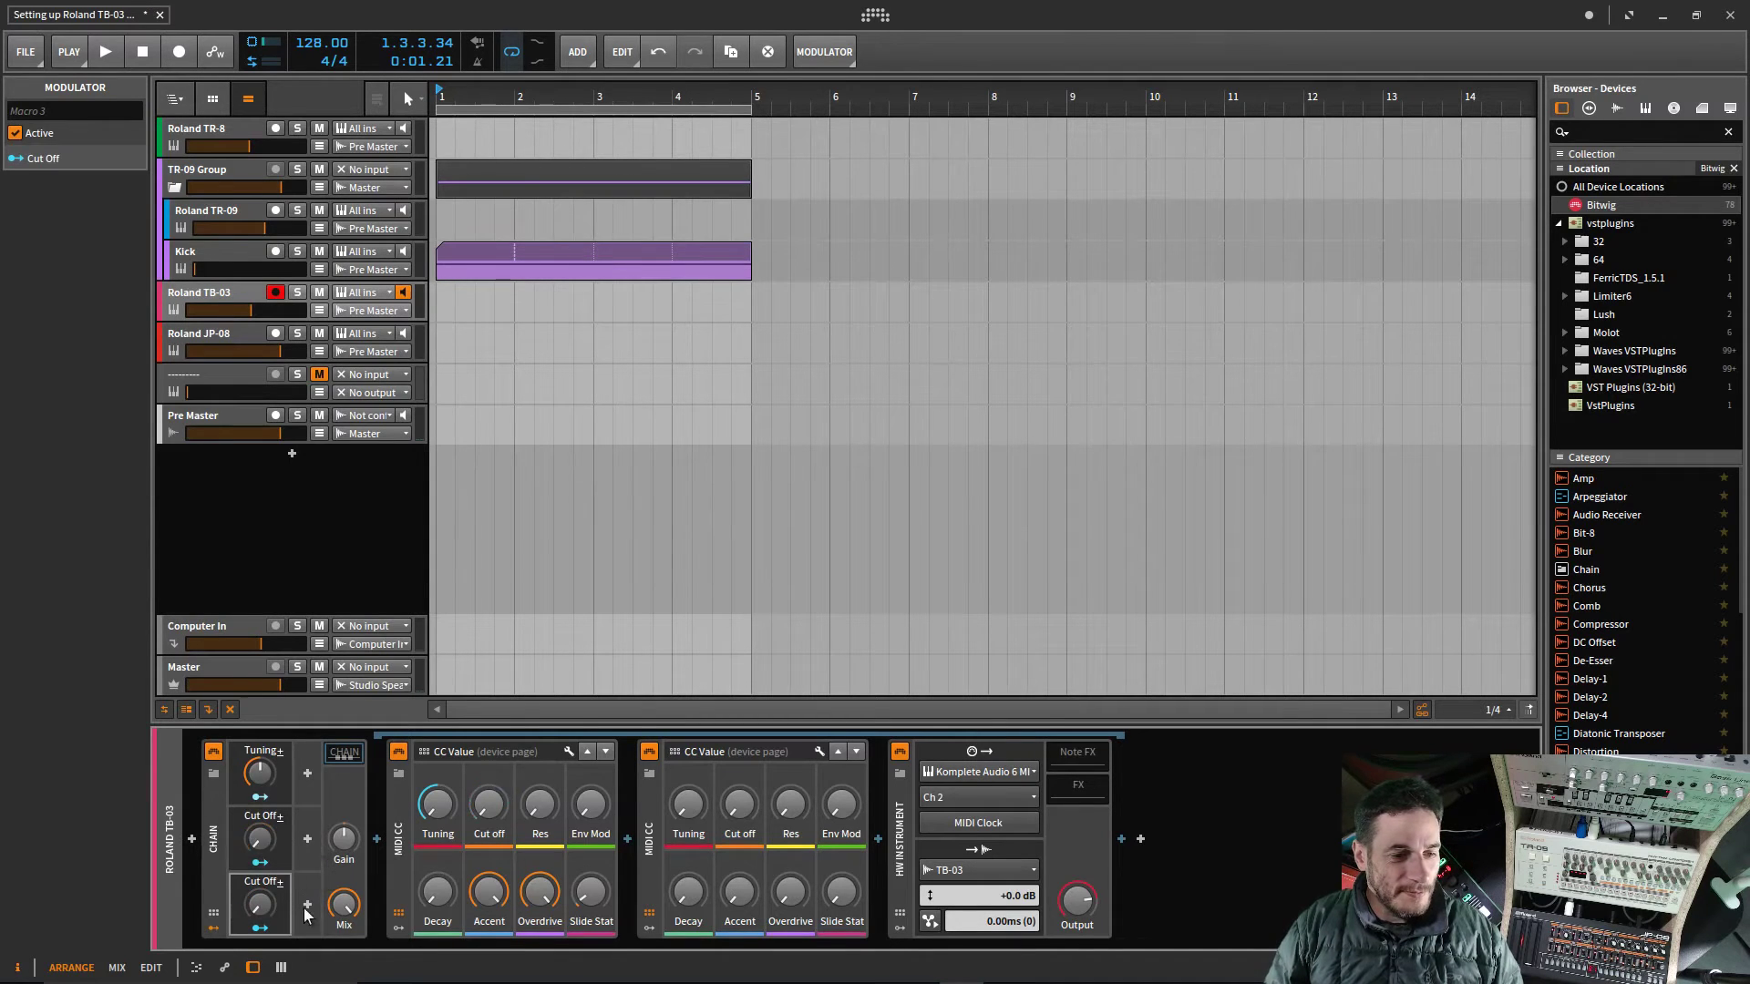
left_click_drag(268, 899, 242, 897)
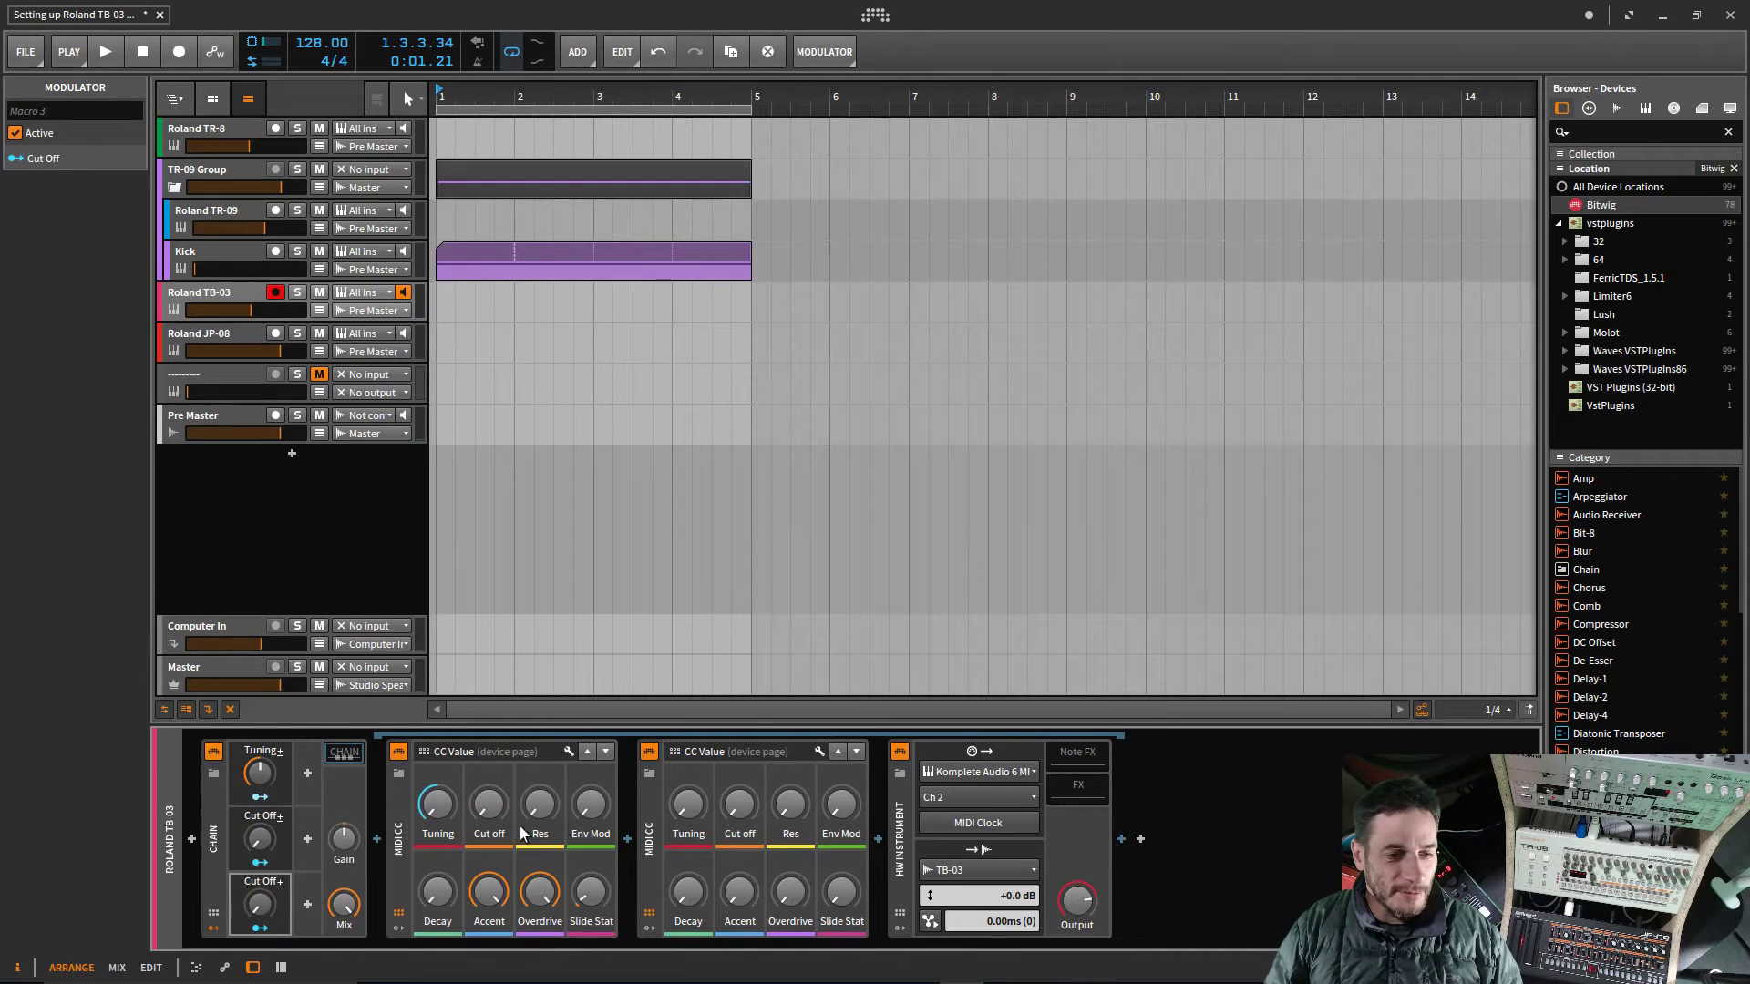
left_click(261, 928)
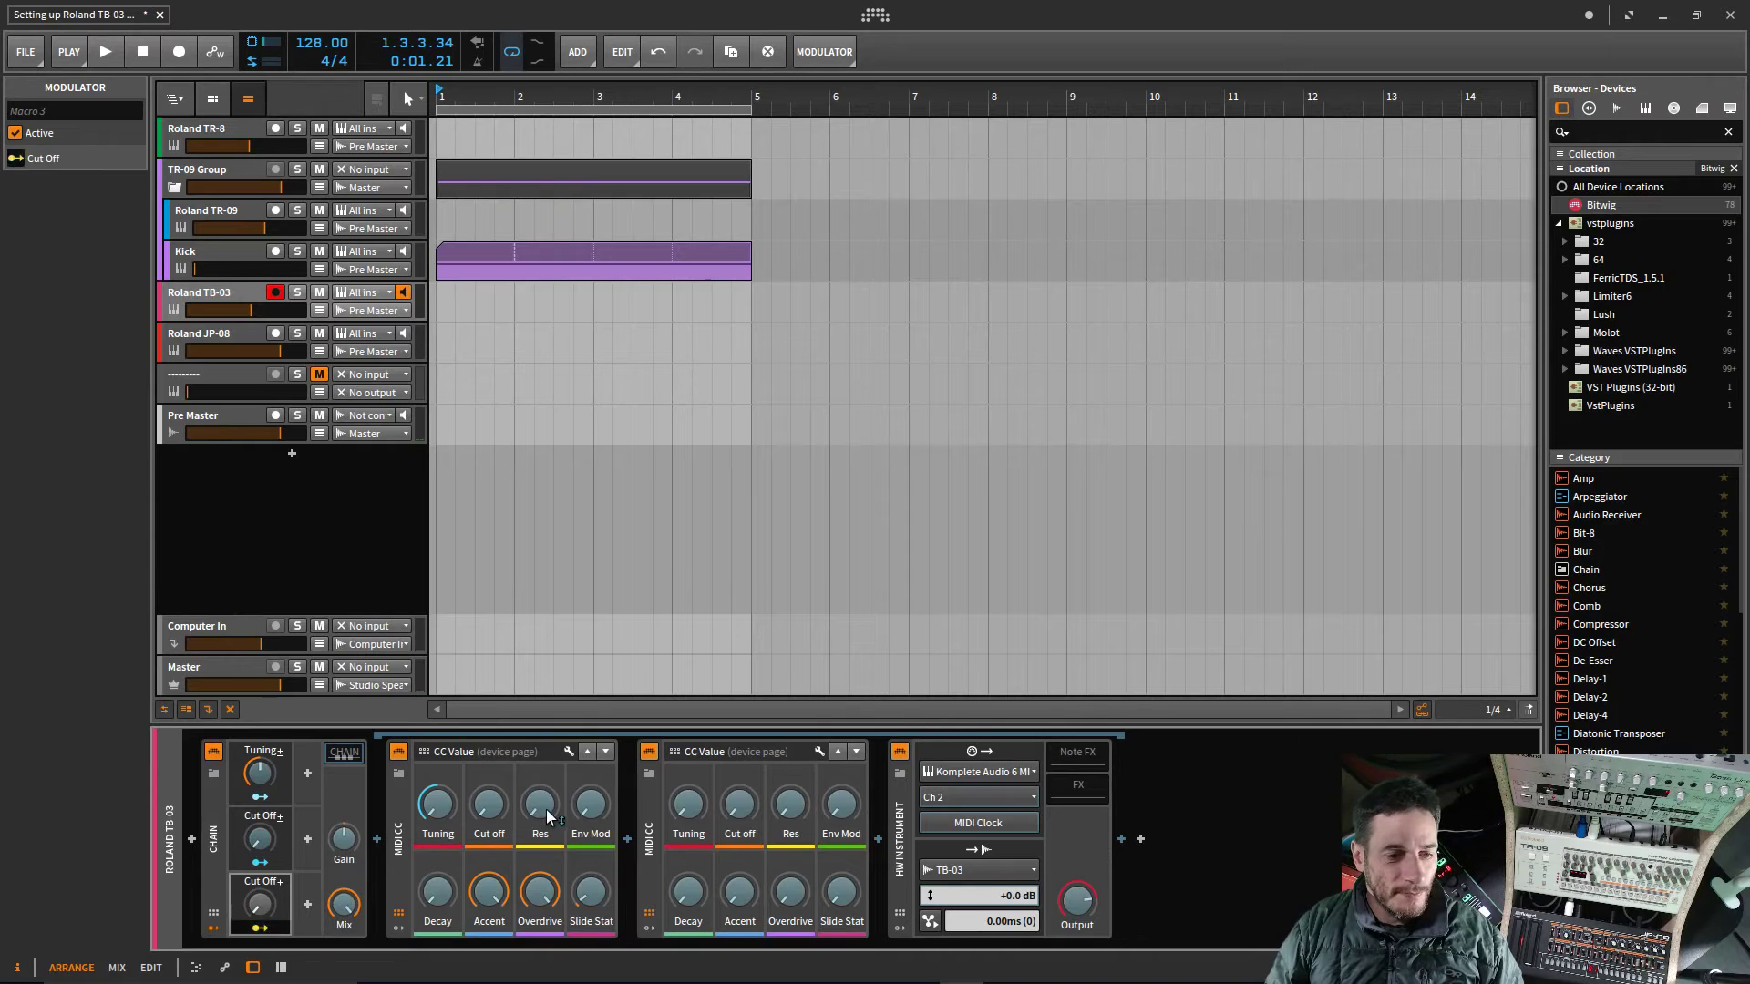
left_click_drag(543, 807, 544, 702)
left_click(261, 928)
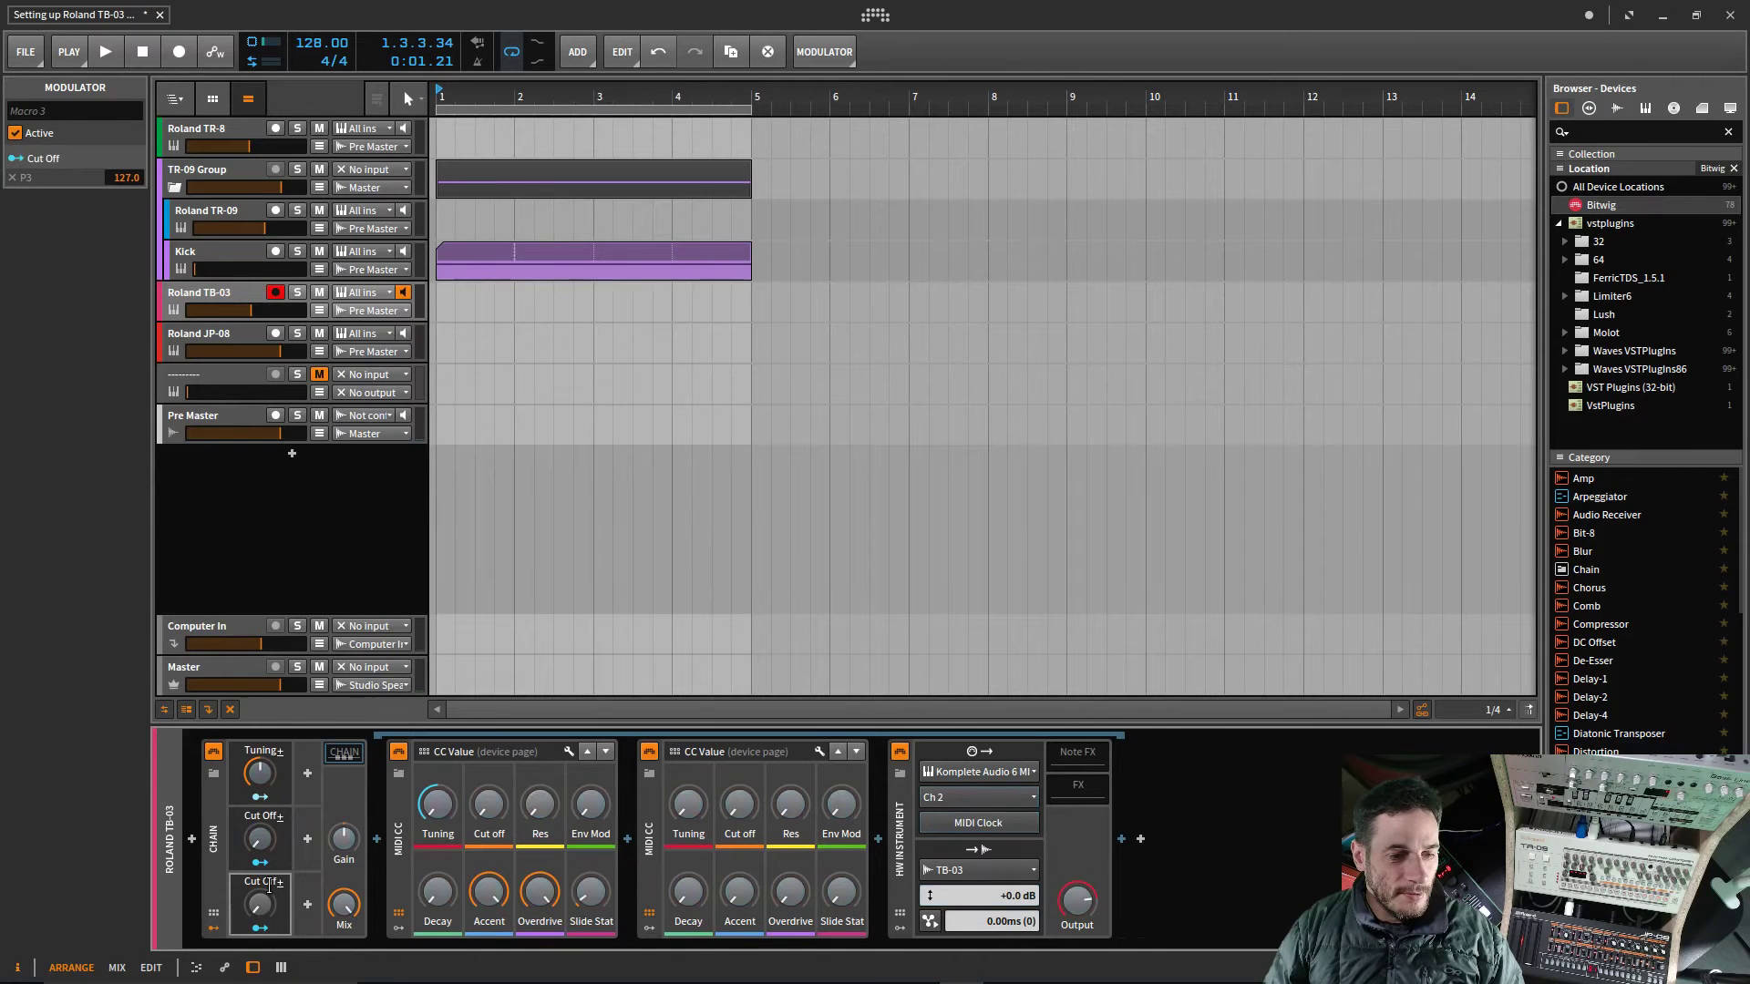
Step: Rename the third macro as "Res" and try its knob
double_click(272, 882)
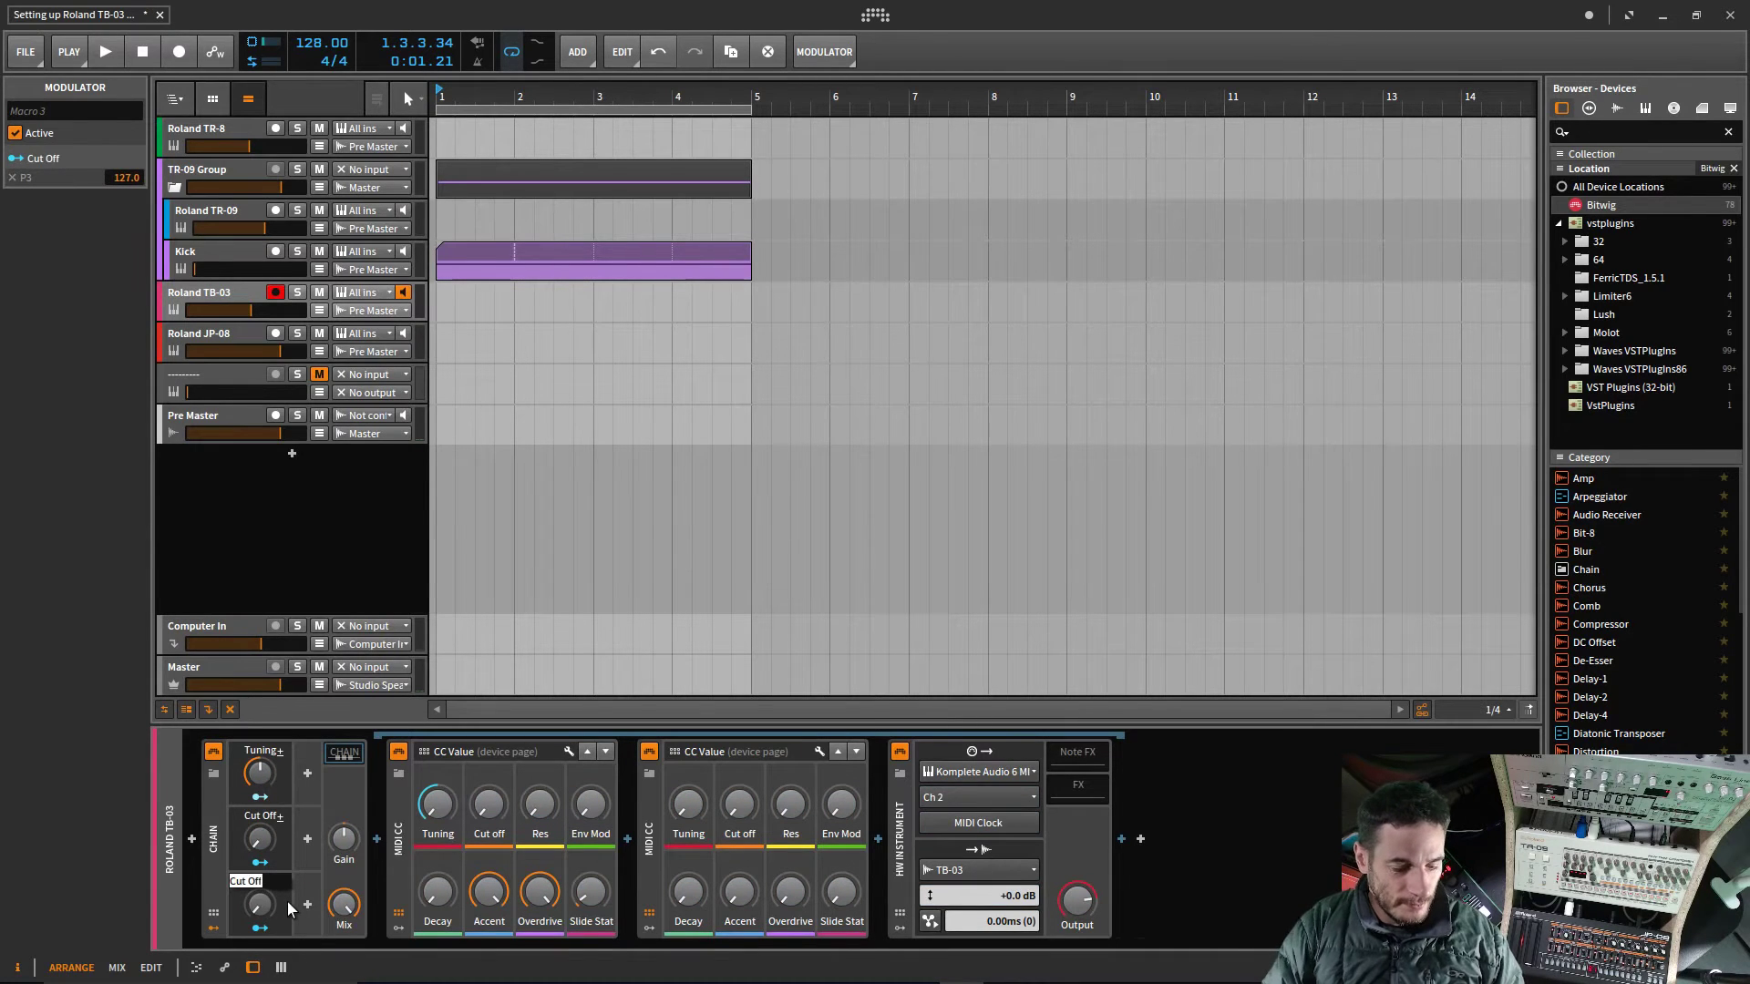
type("Res")
key("Return")
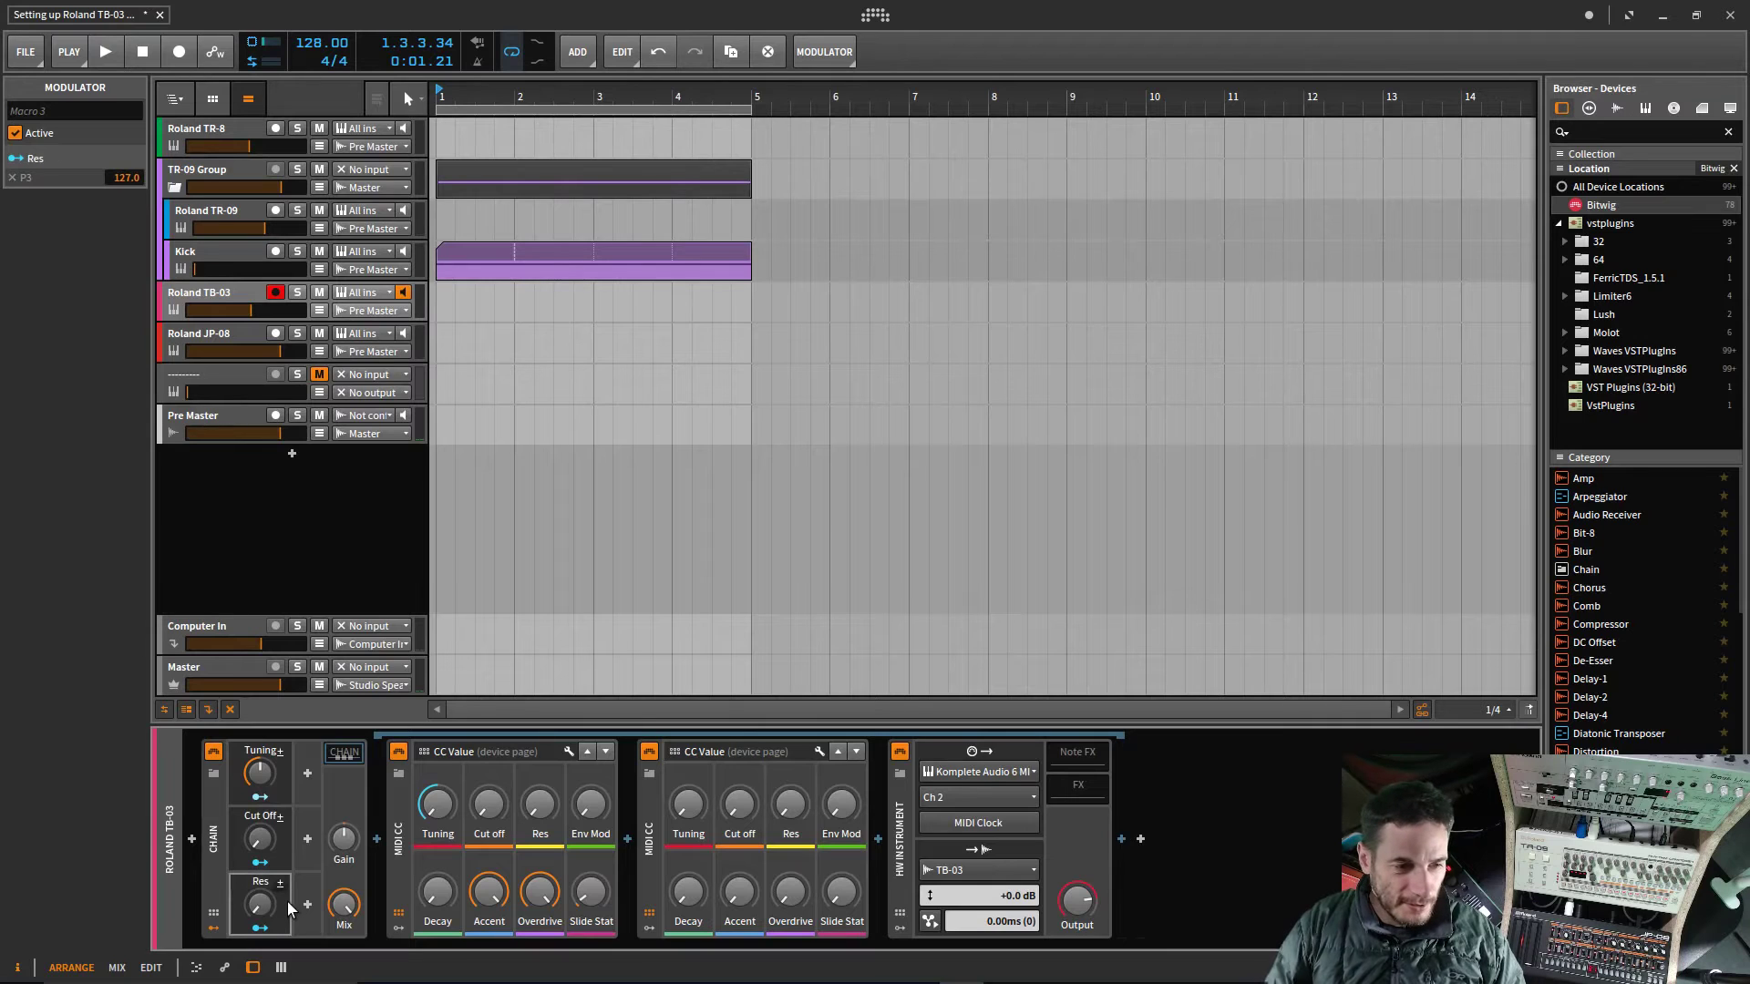
mouse_move(266, 905)
left_mouse_down()
mouse_move(266, 756)
mouse_move(266, 907)
left_mouse_up()
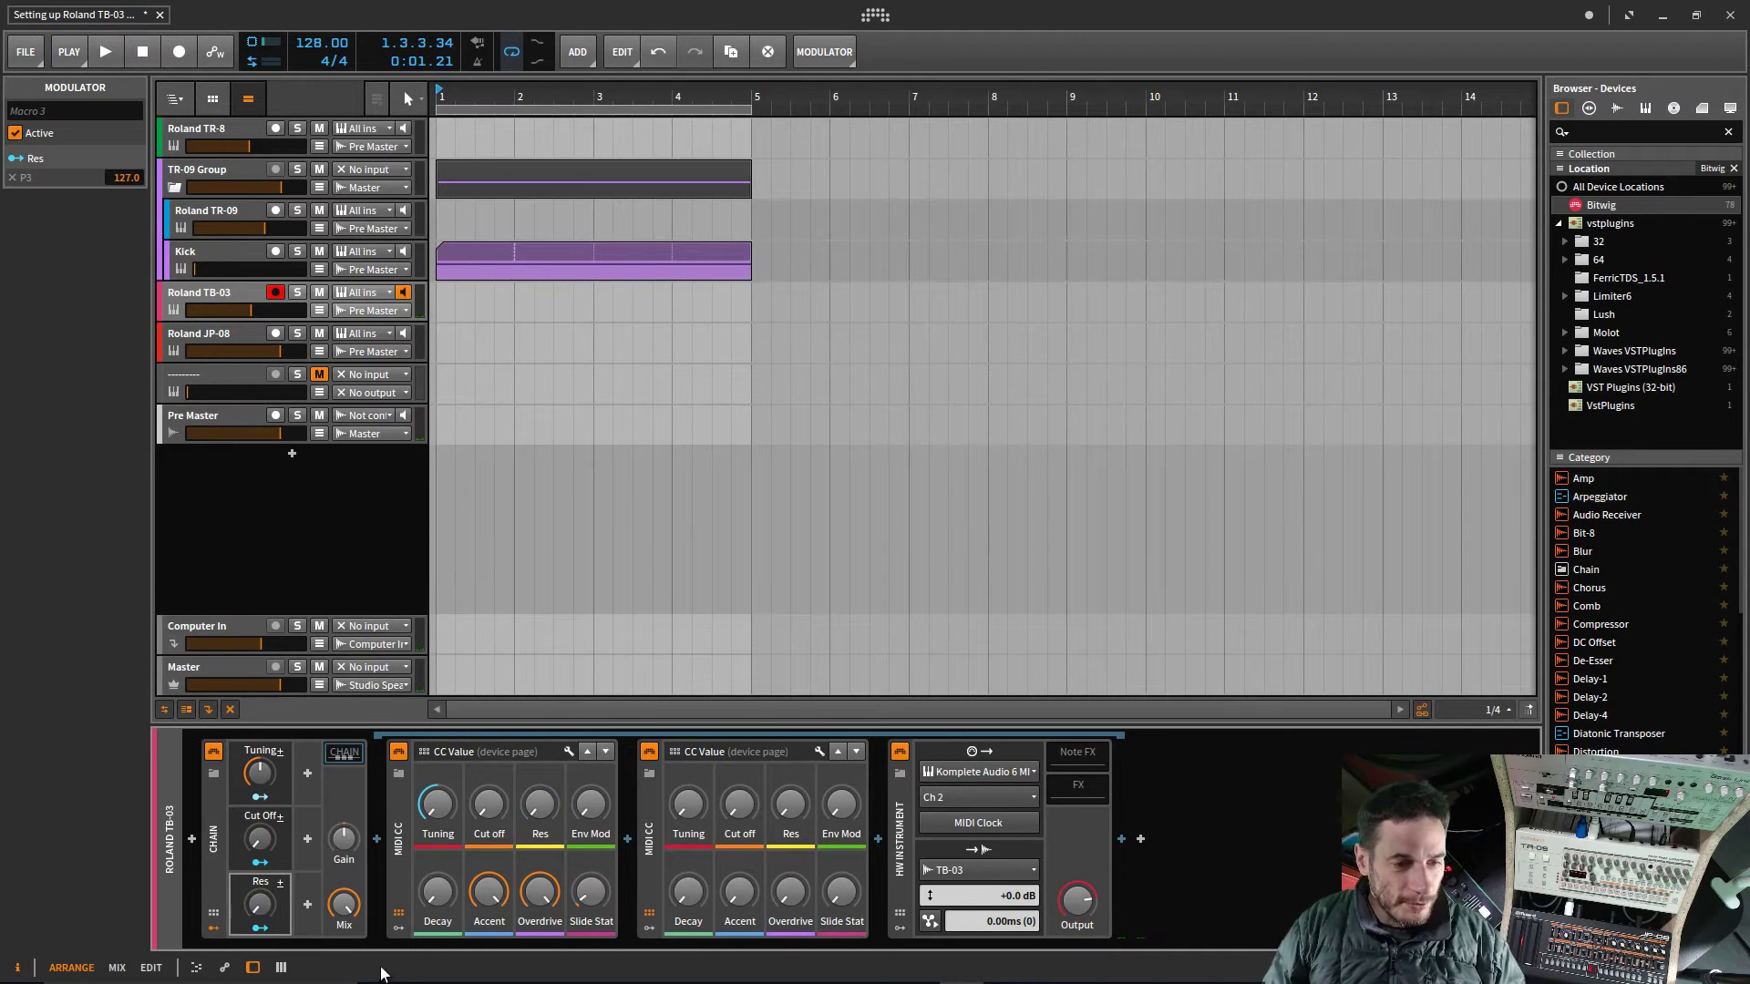
Step: Insert a Macro modulator beside Tuning and map it to the first MIDI CC device's Env Mod knob with an amount of 127
left_click(307, 774)
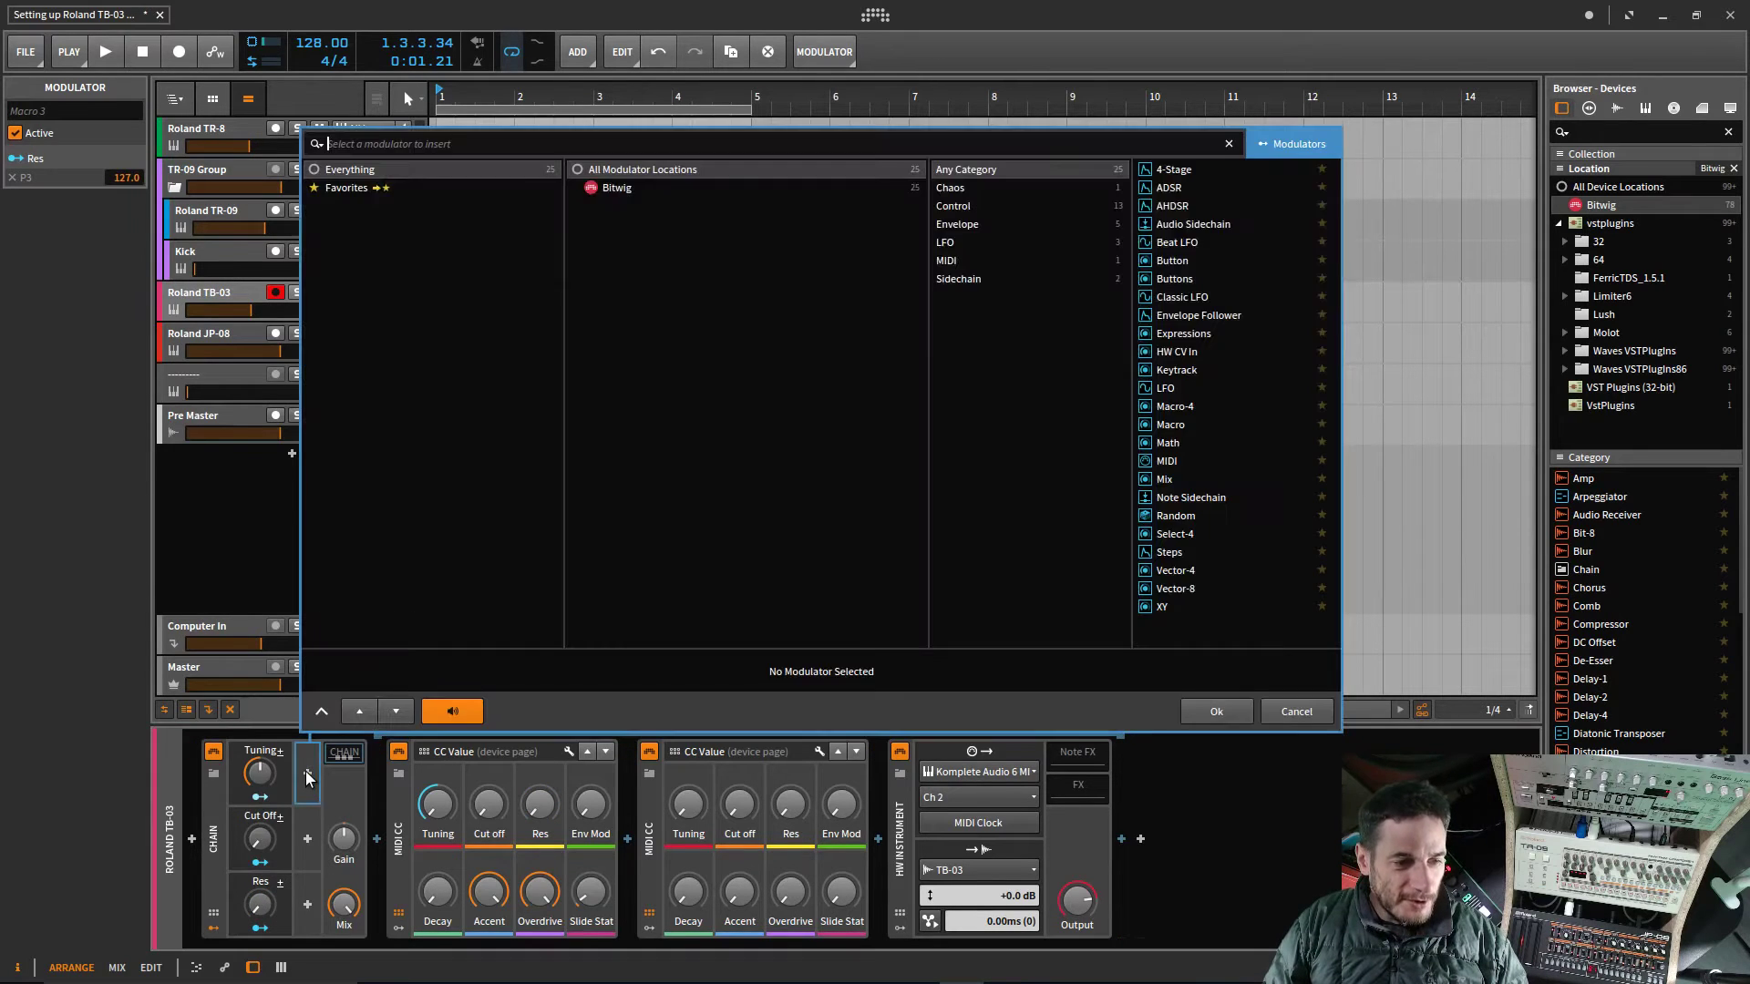
left_click(1174, 426)
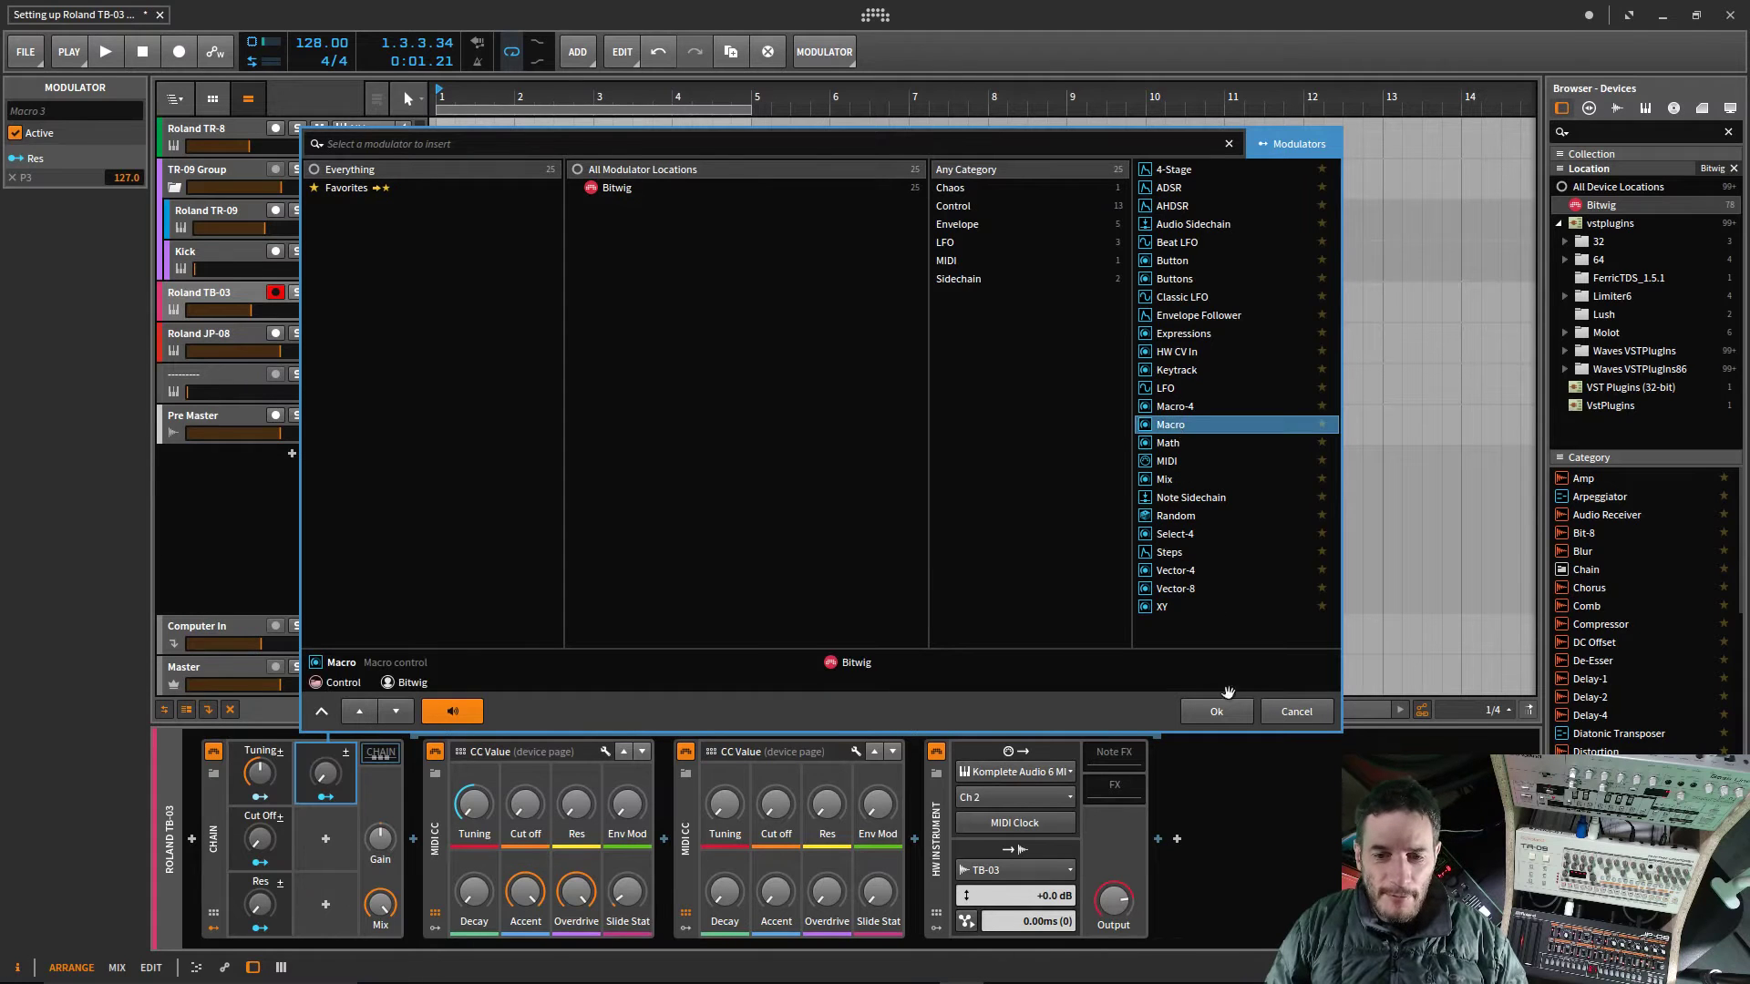
left_click(1227, 712)
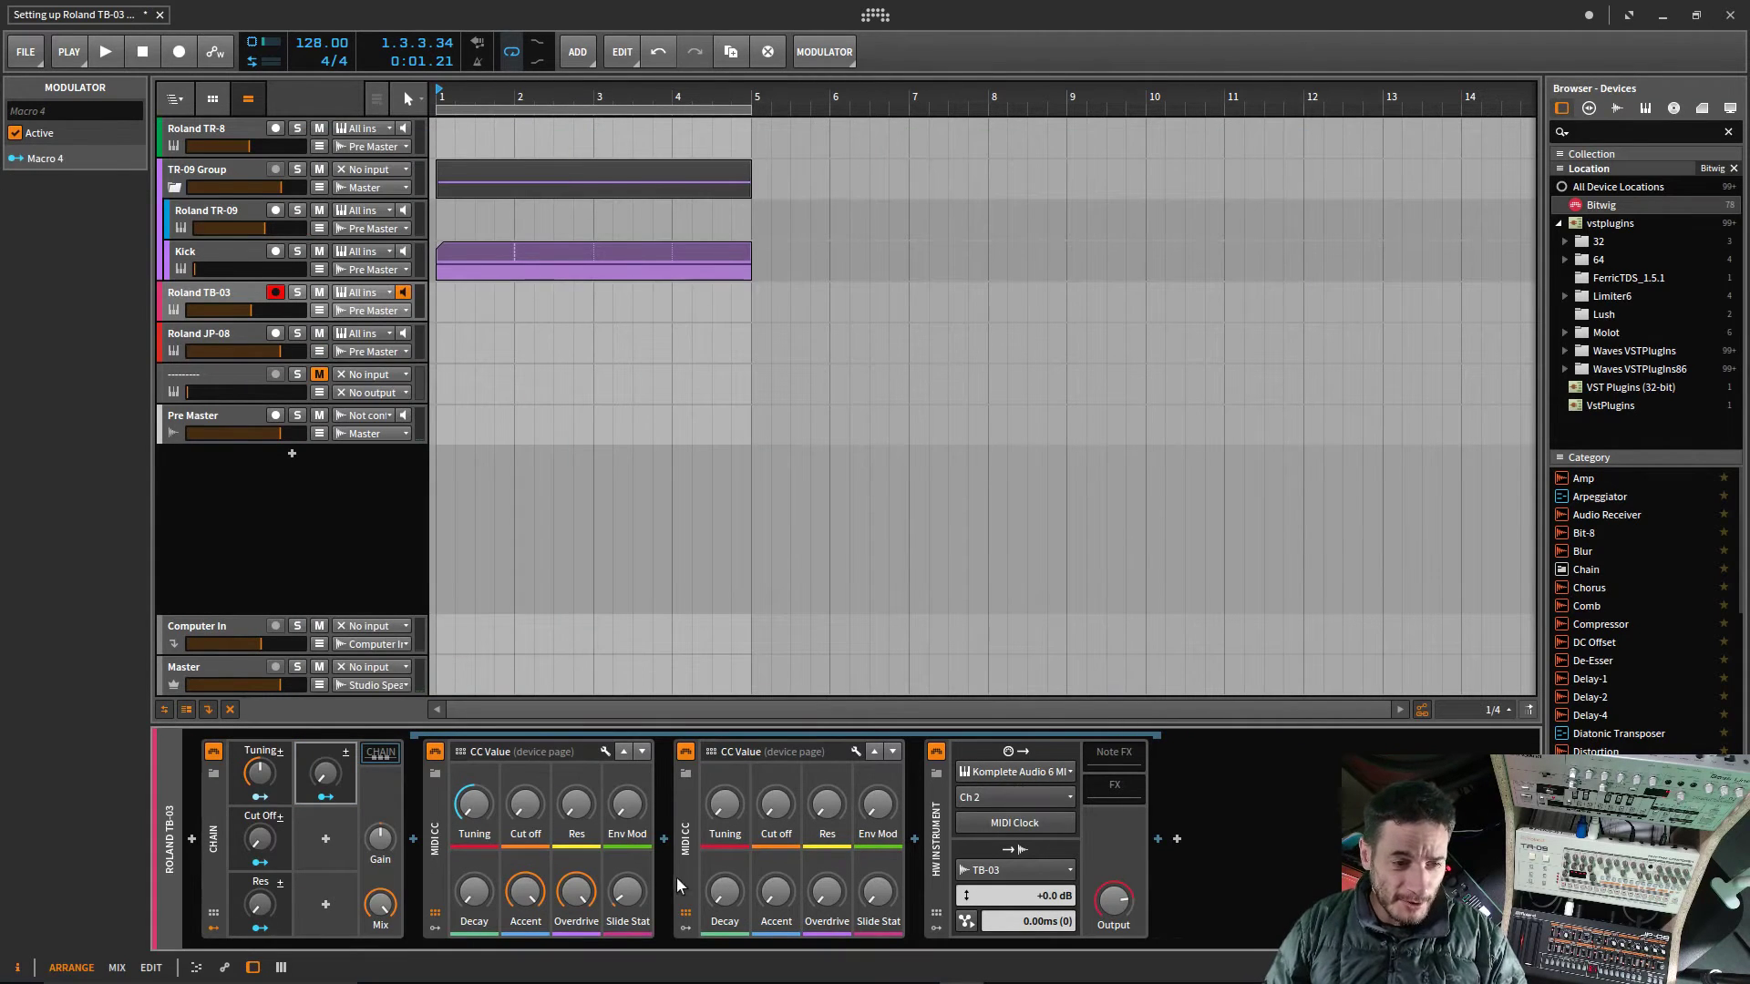
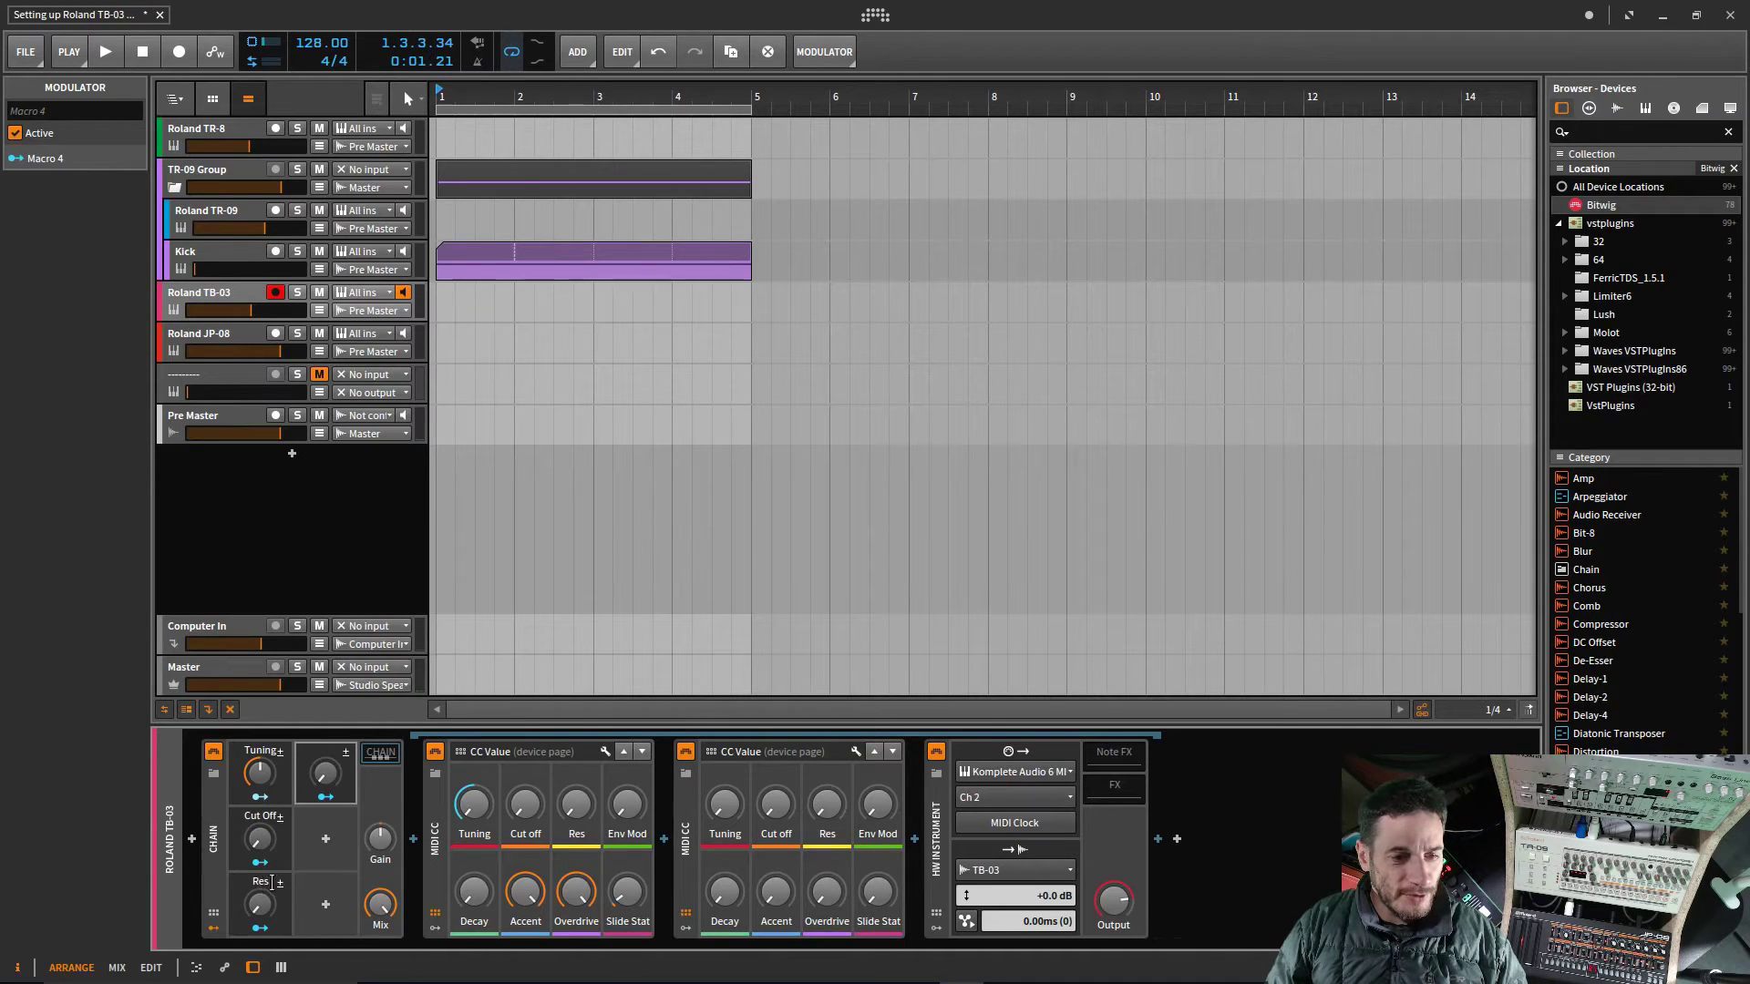
left_click(326, 797)
left_click_drag(626, 811, 626, 702)
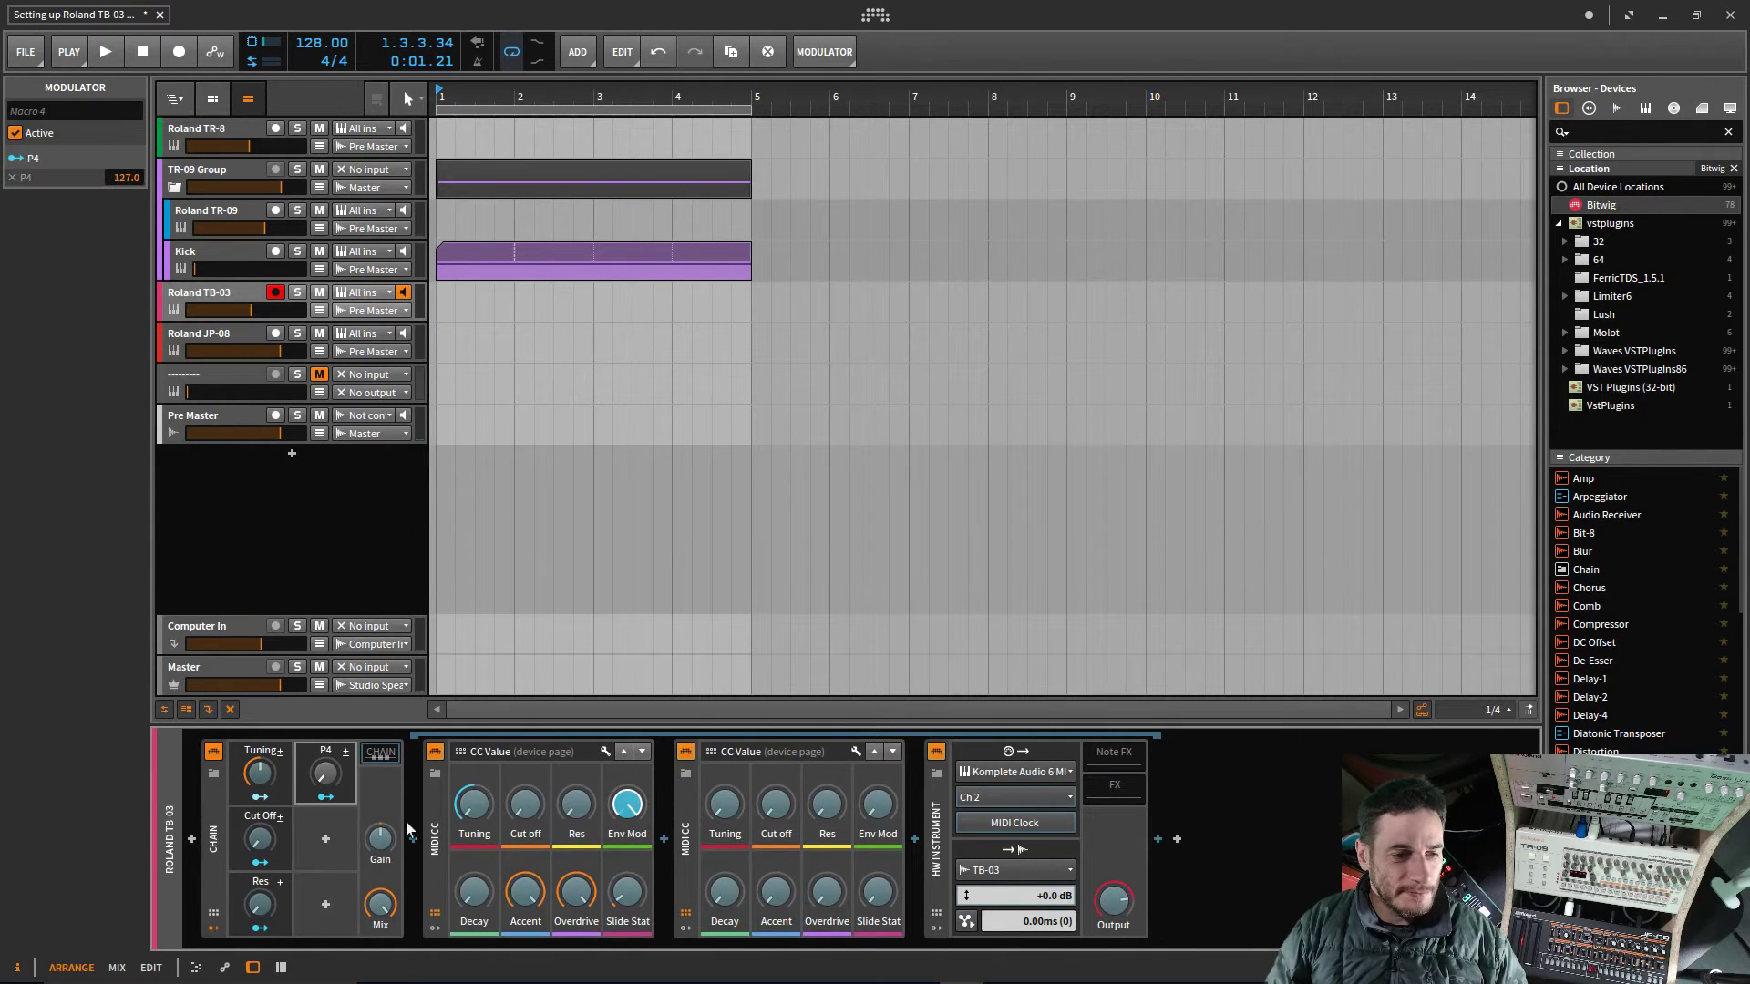
double_click(326, 747)
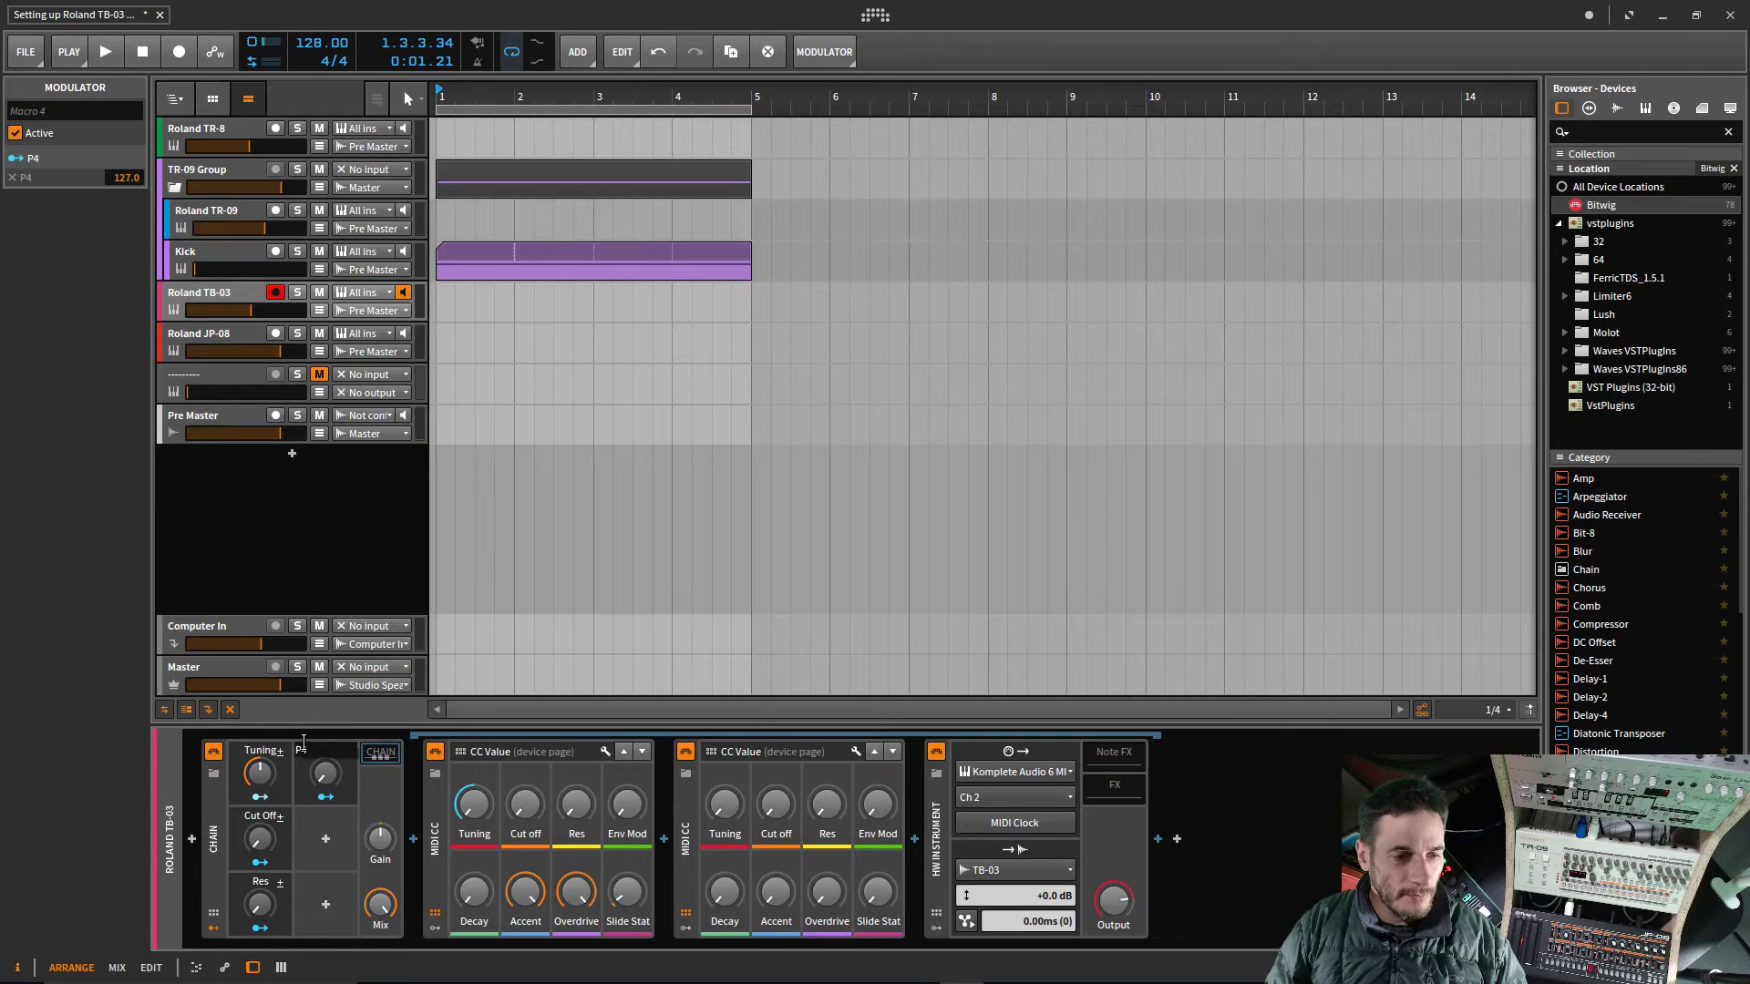
key("Return")
key("space")
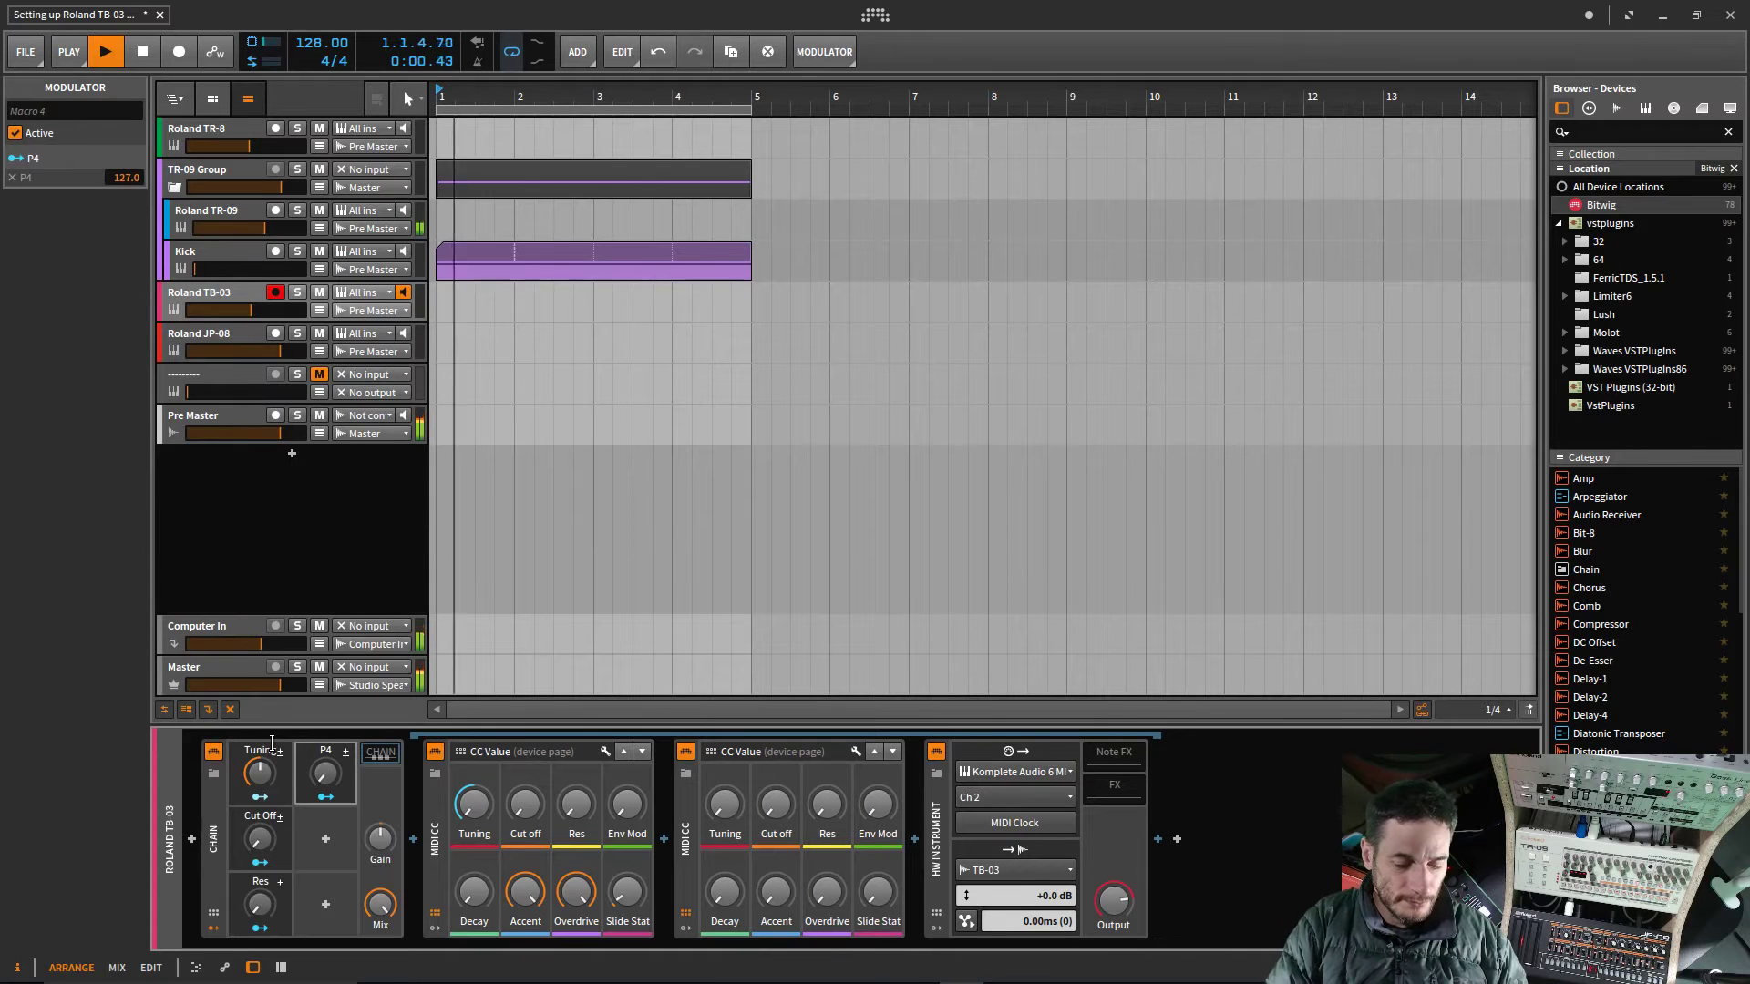
left_click(526, 499)
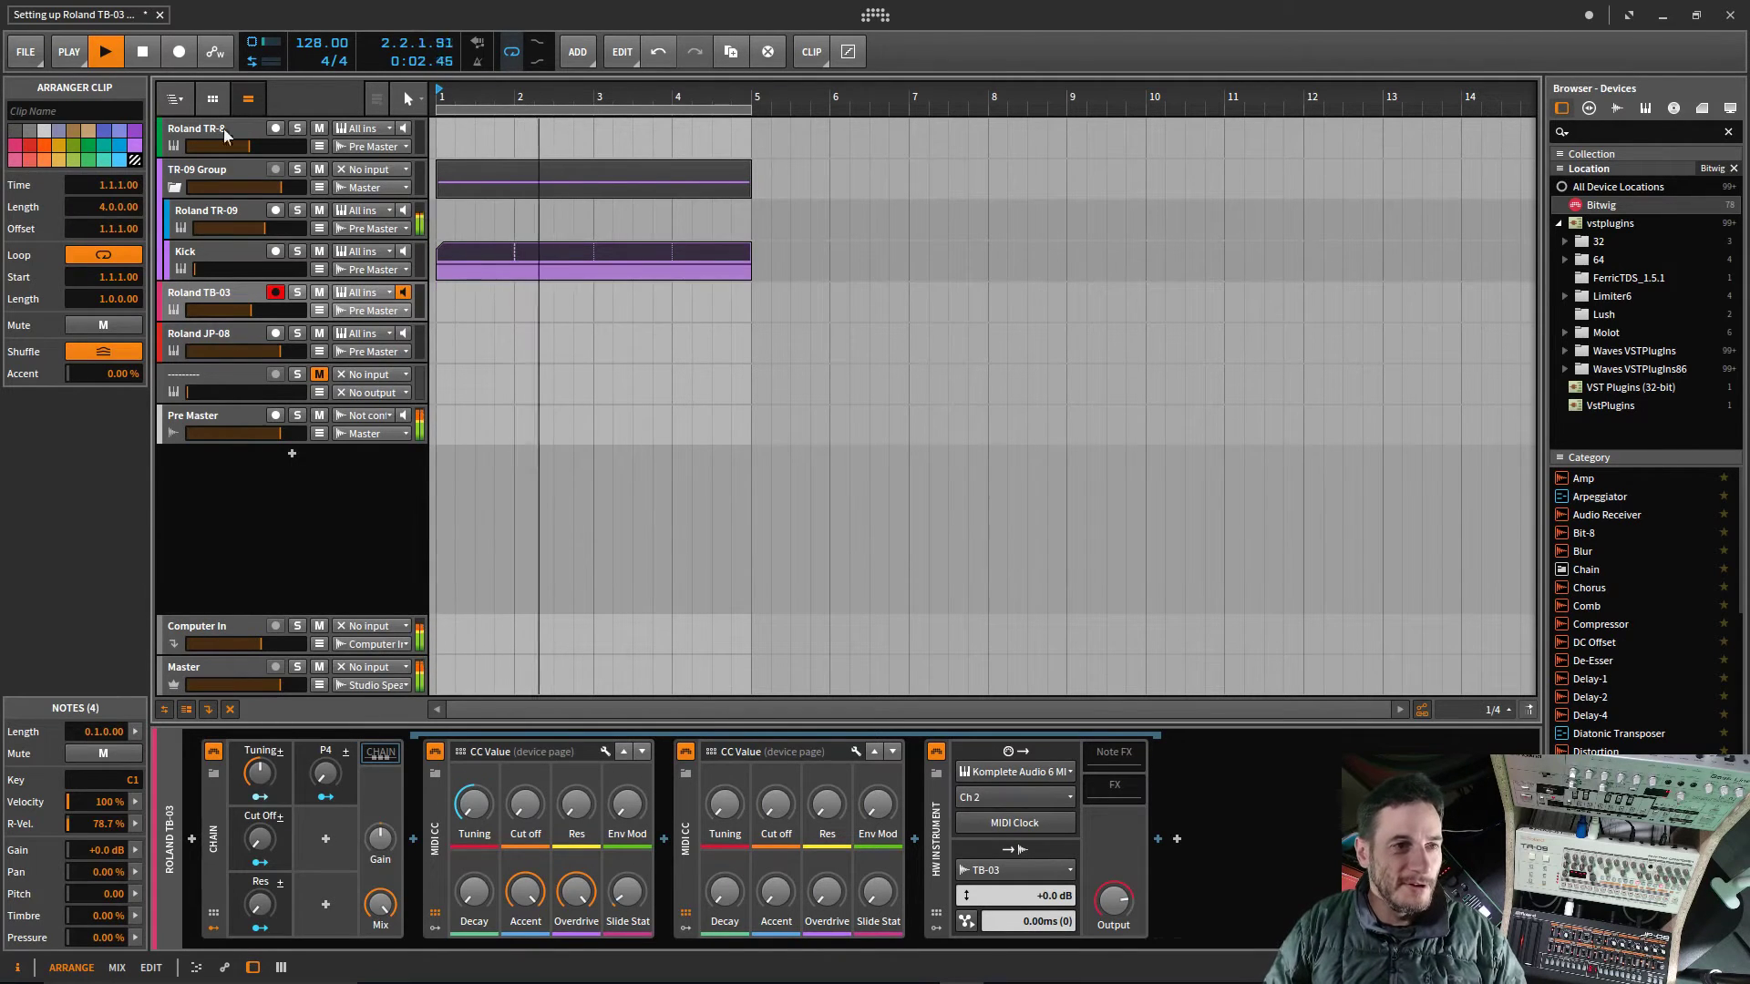
key("space")
double_click(326, 750)
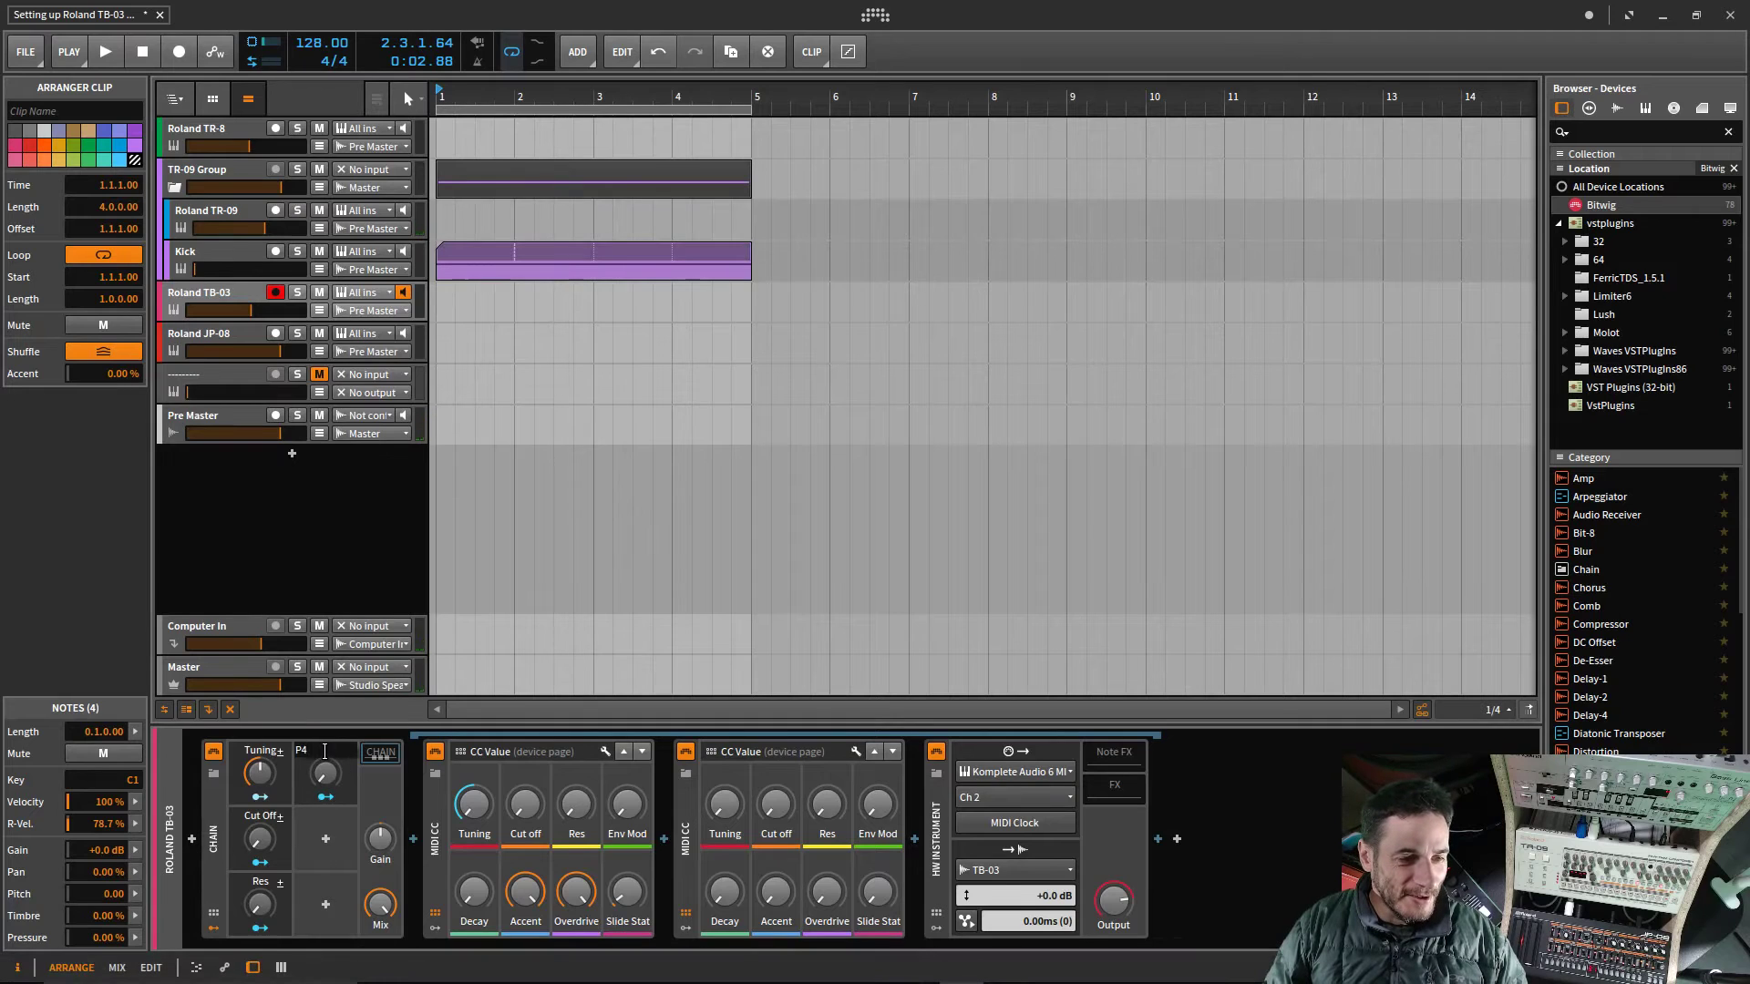
left_click_drag(319, 751, 281, 749)
key("Escape")
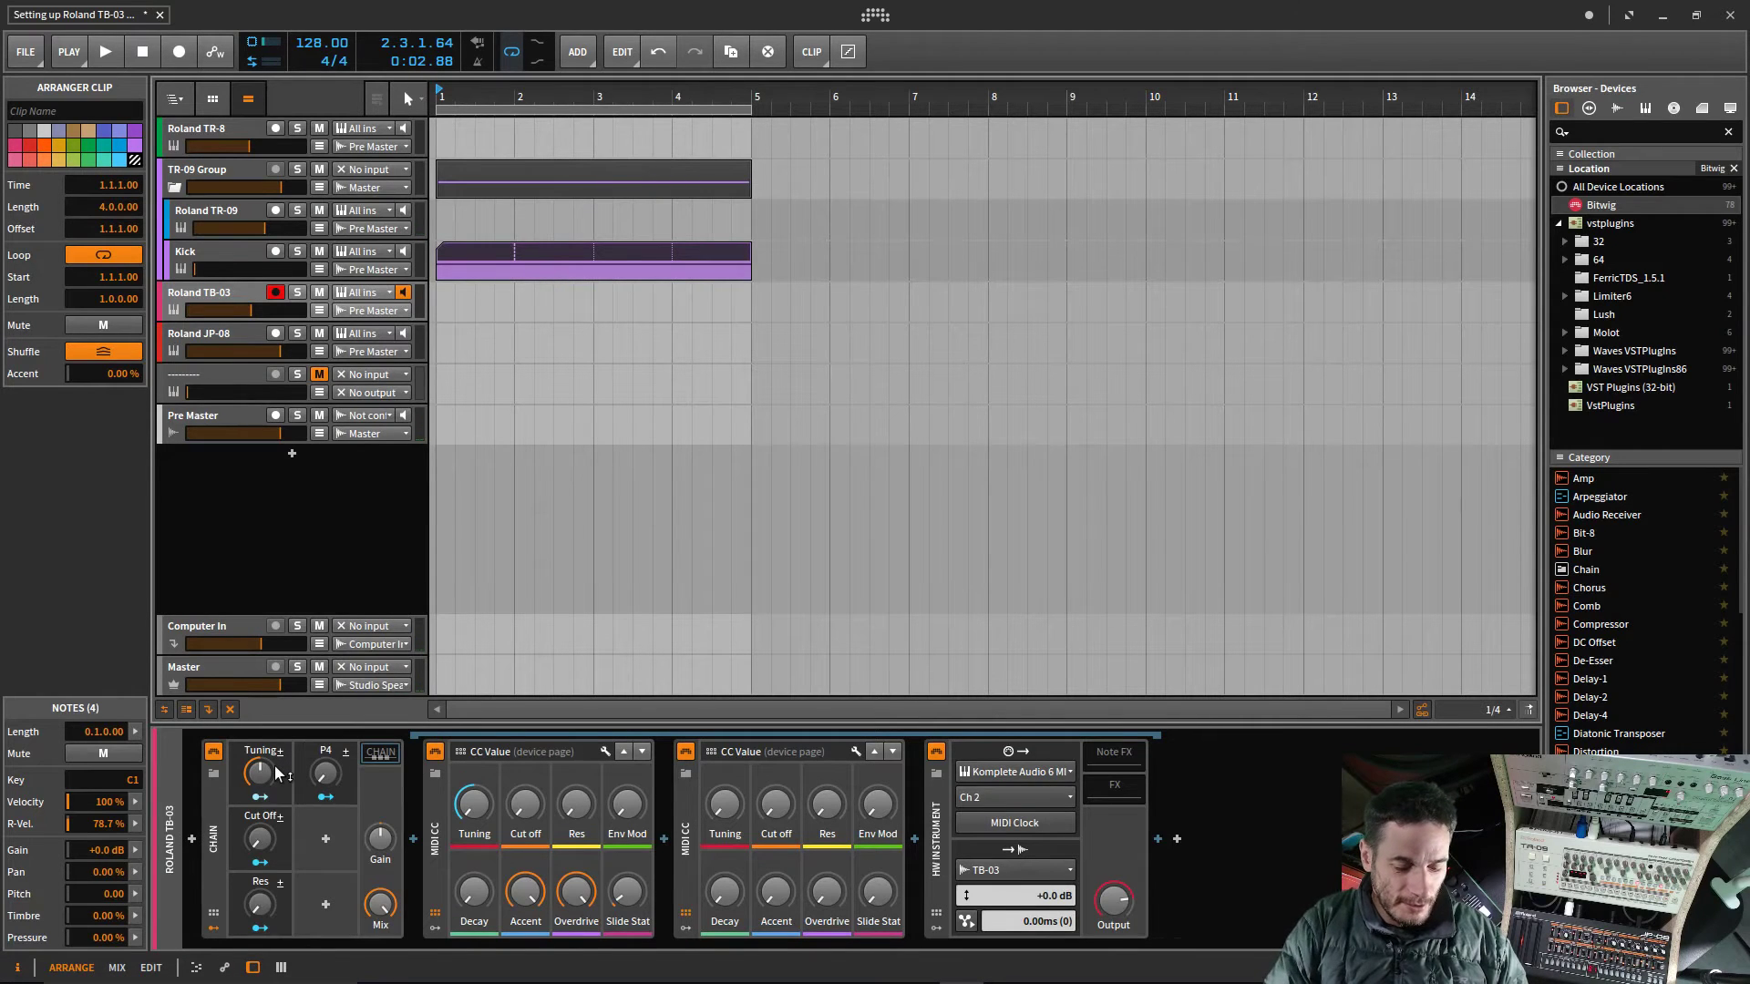
key("space")
key("space")
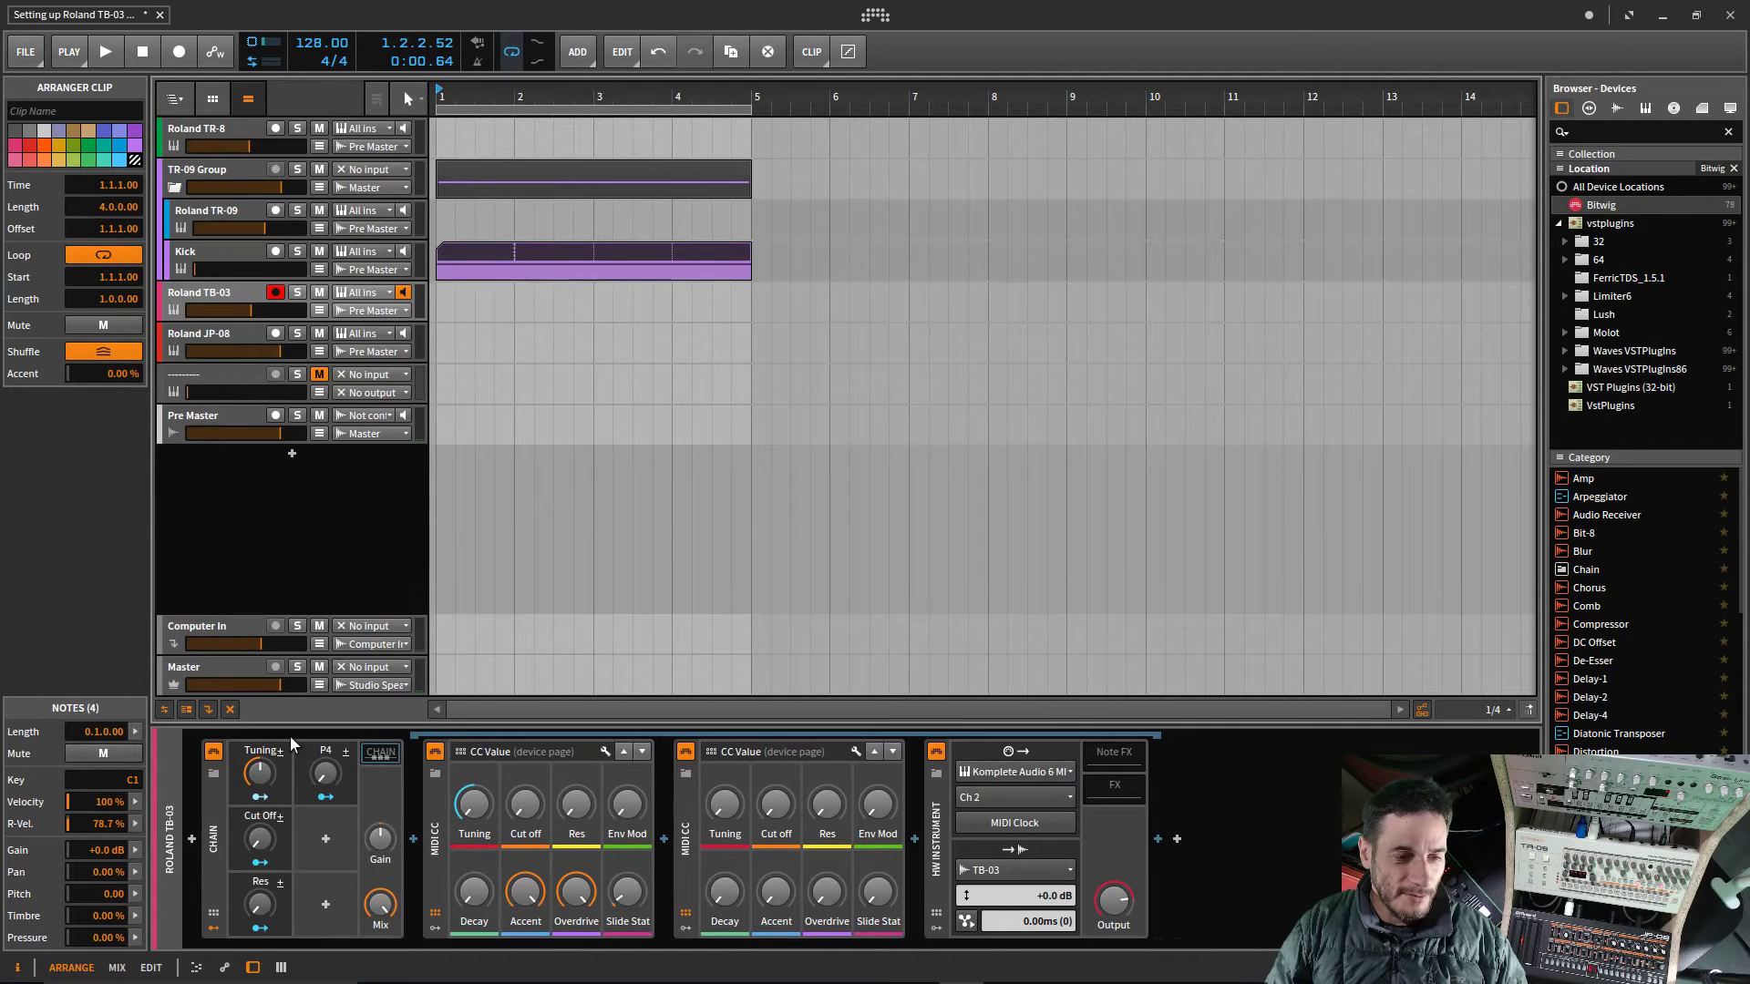
double_click(348, 752)
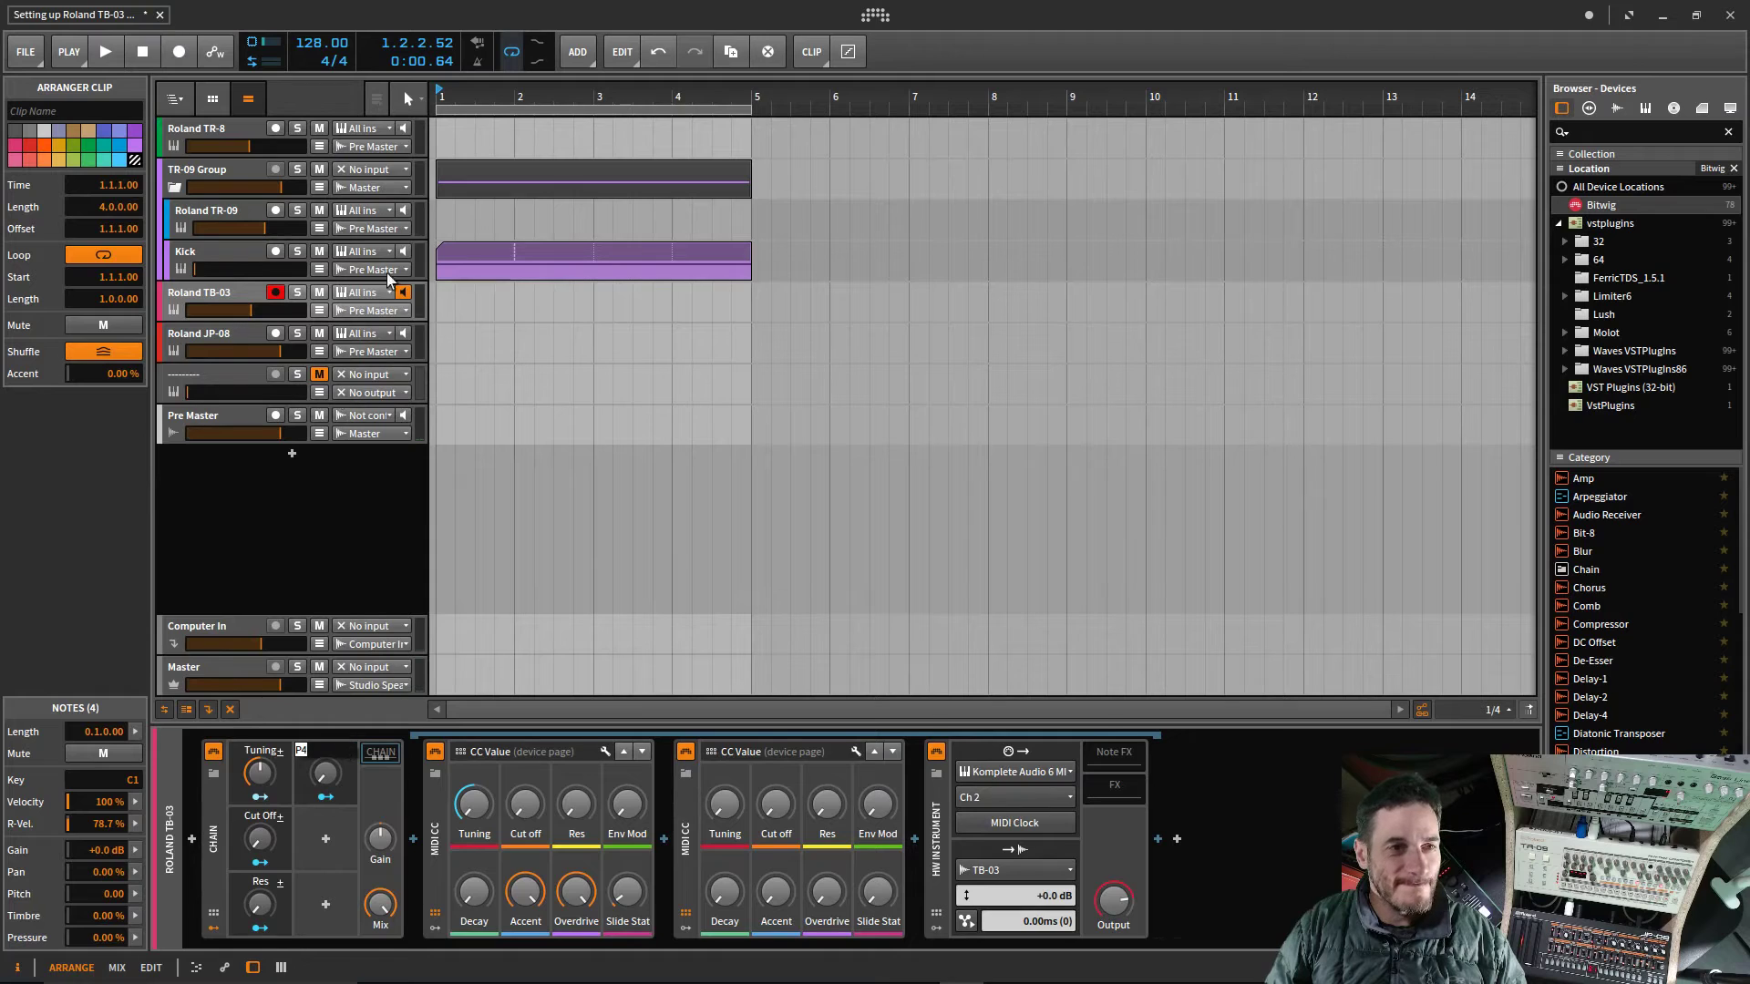
Step: Rename the macro beside Tuning as "Env Mod" with the Chain device collapsed, and expand the chain again
double_click(209, 799)
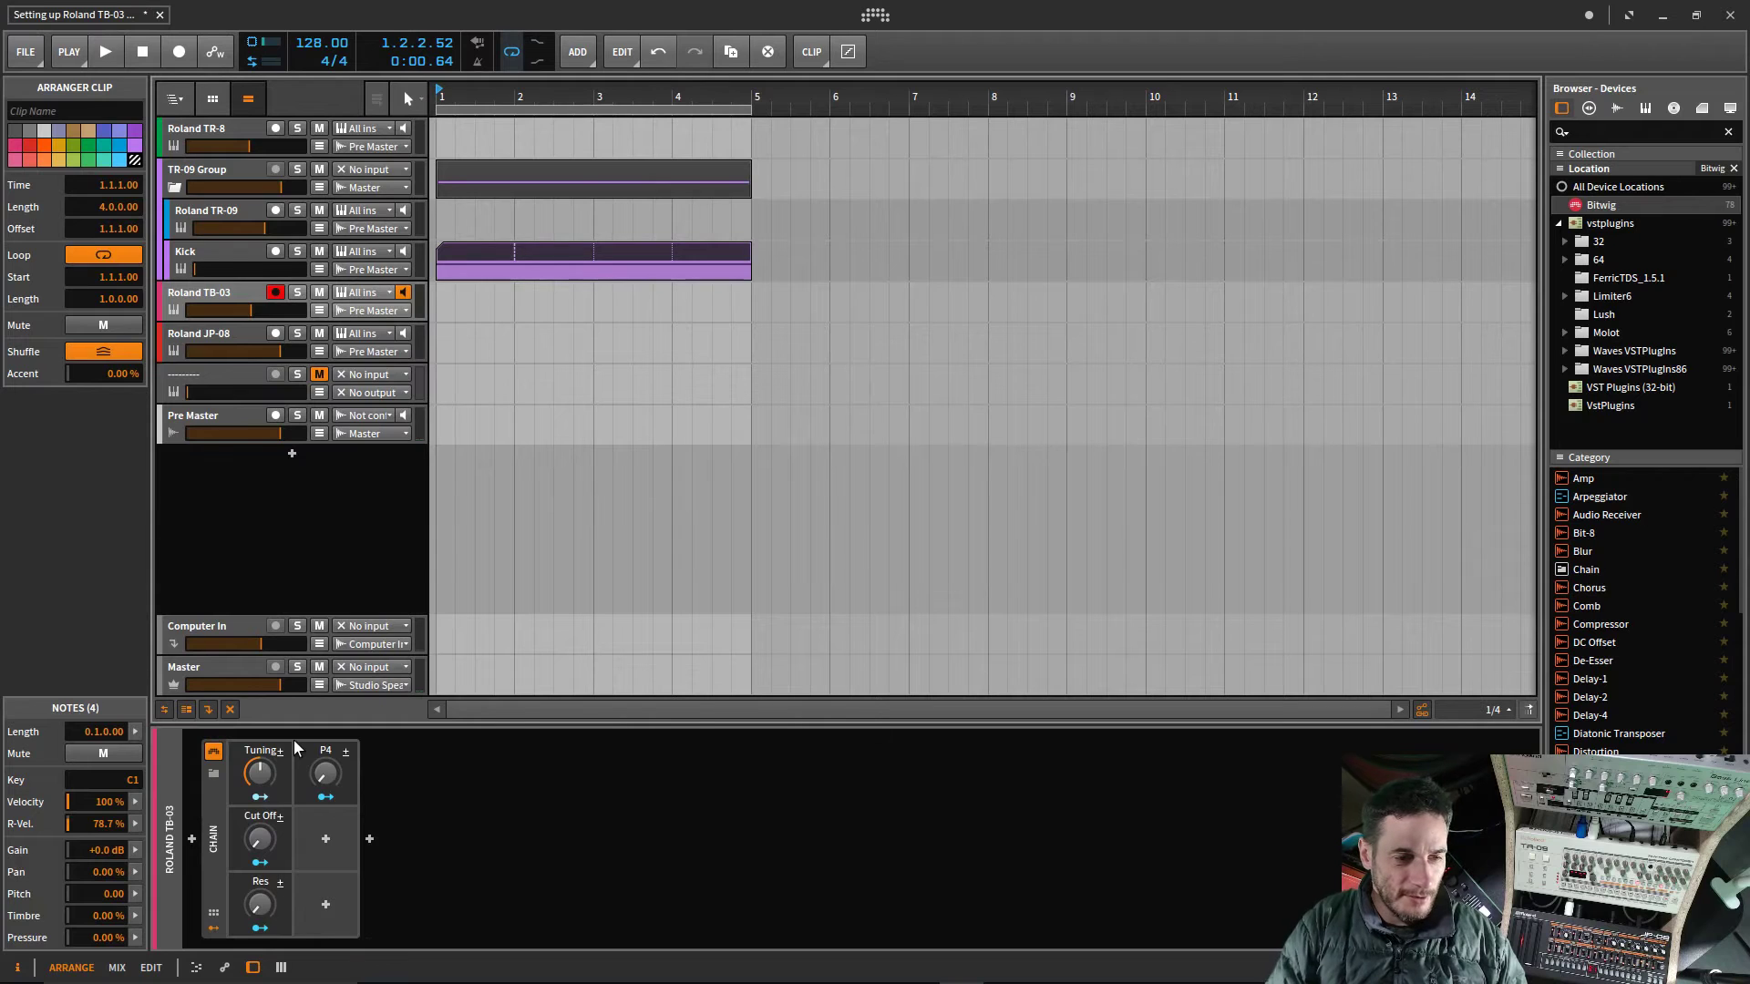
double_click(328, 751)
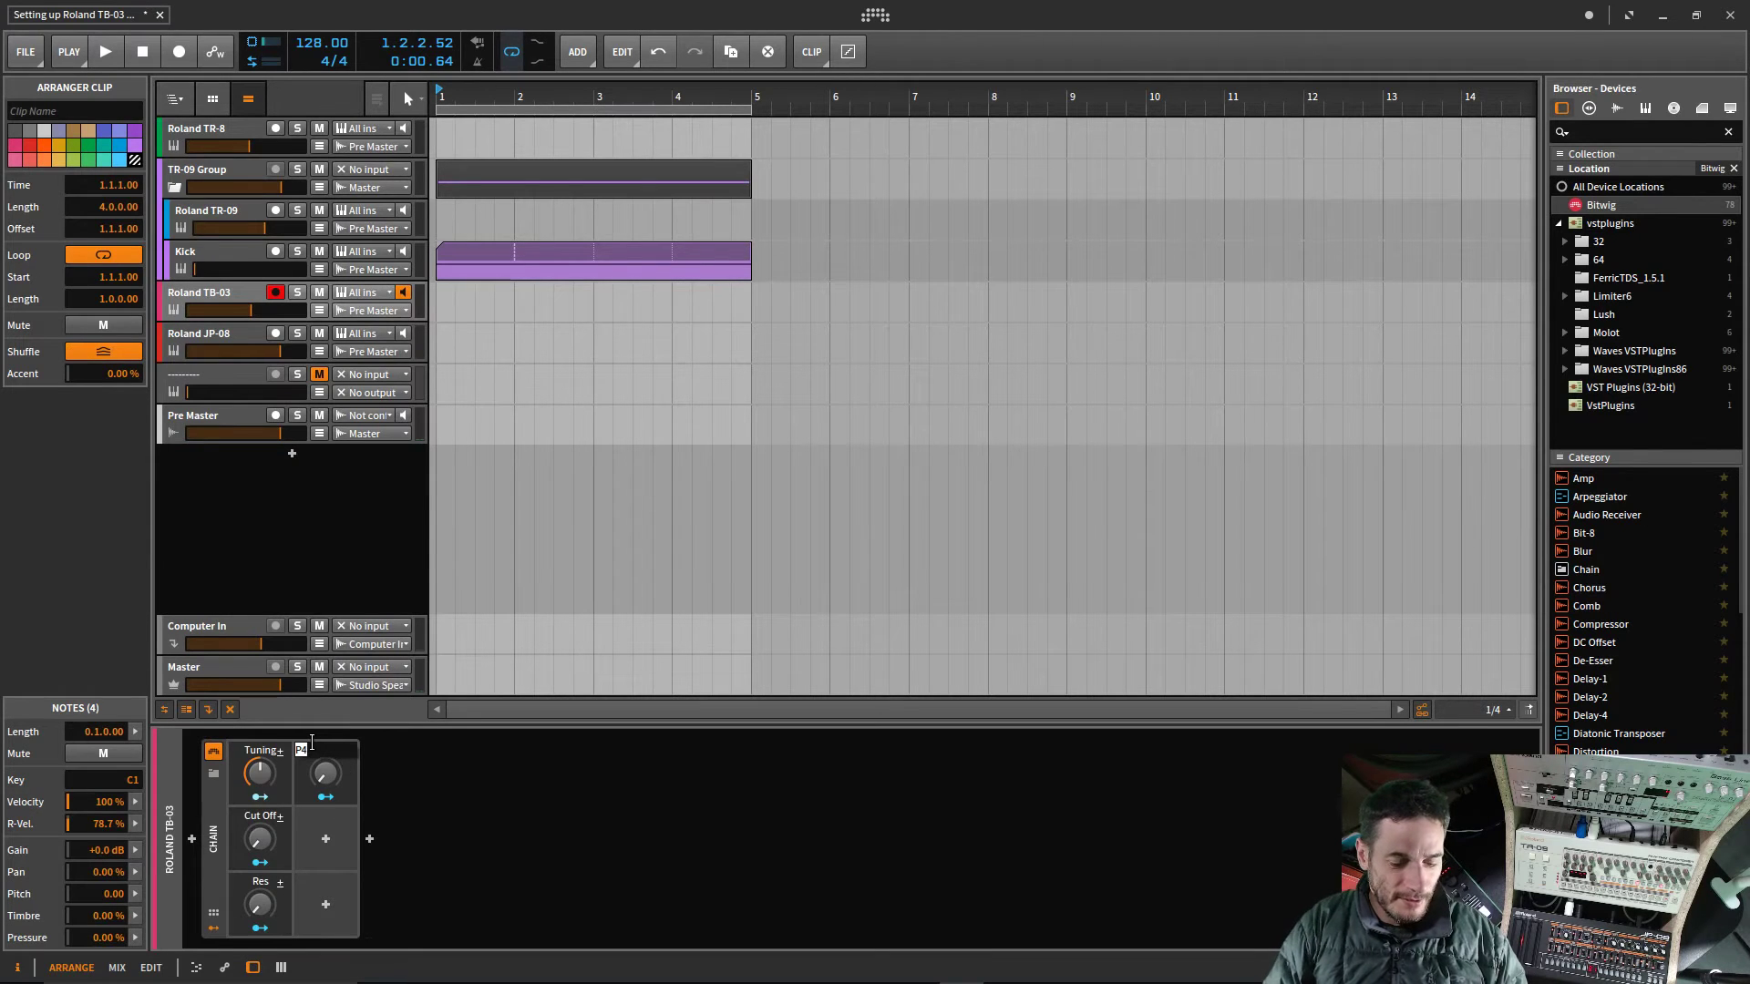
type("Env Mod")
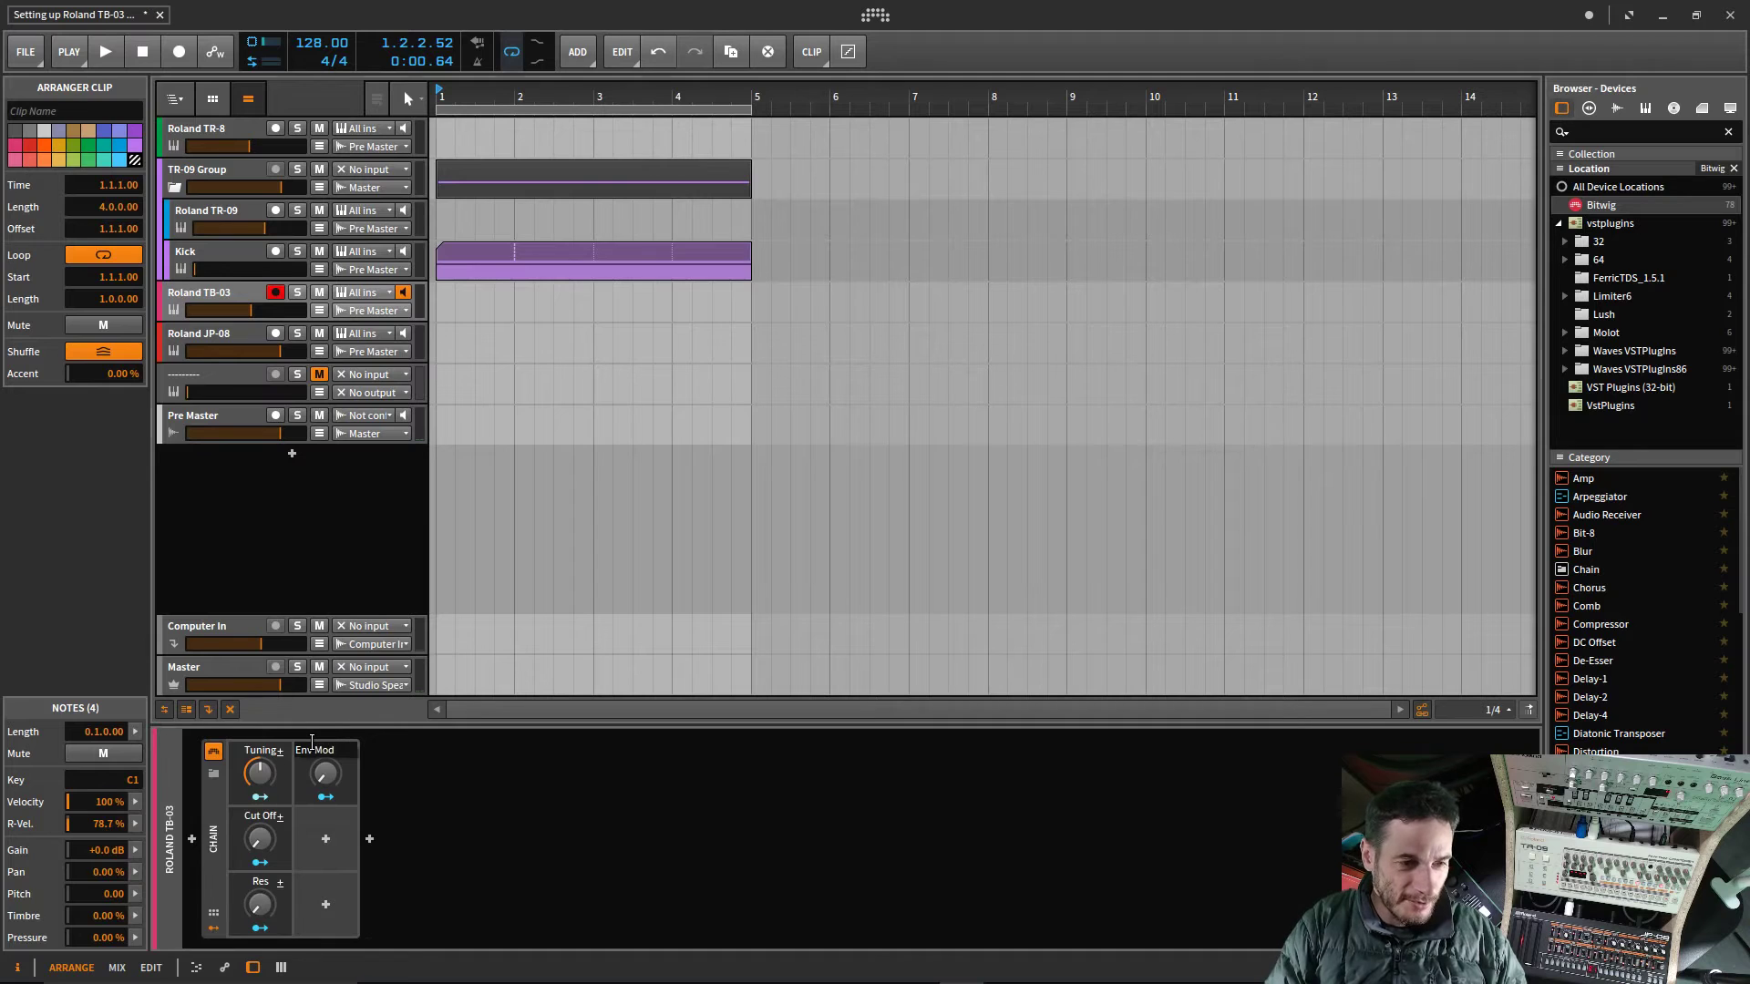
key("Return")
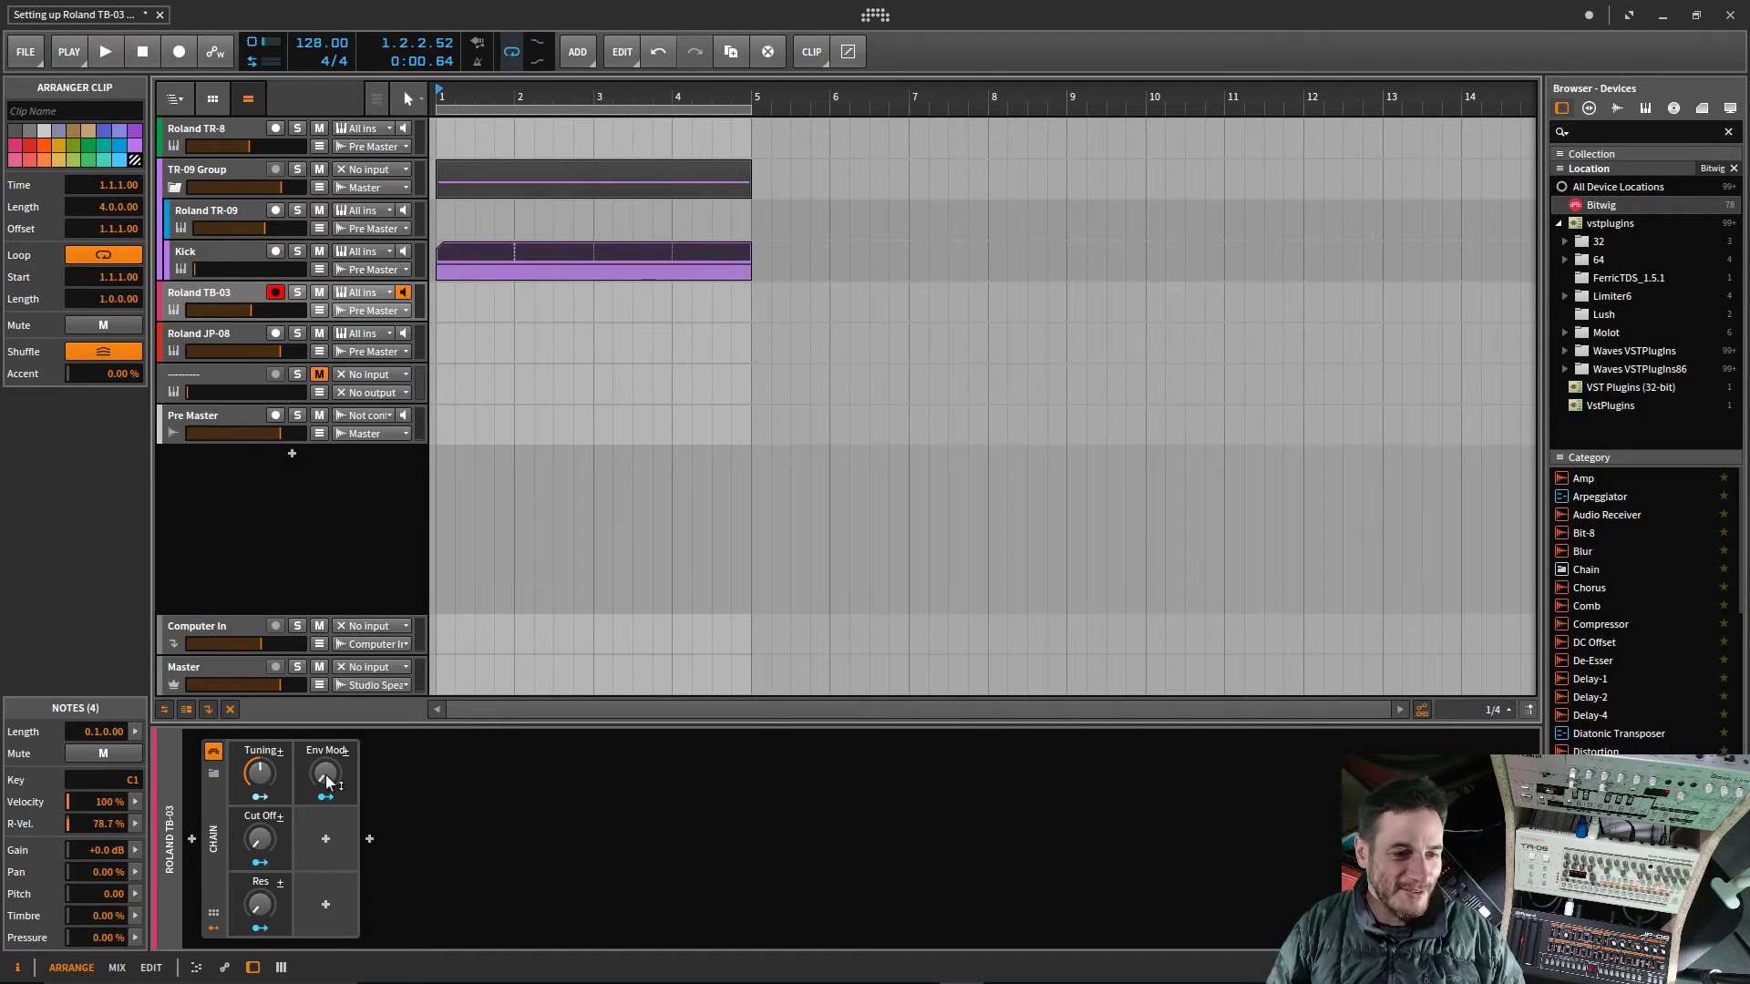
left_click(217, 866)
left_click(216, 866)
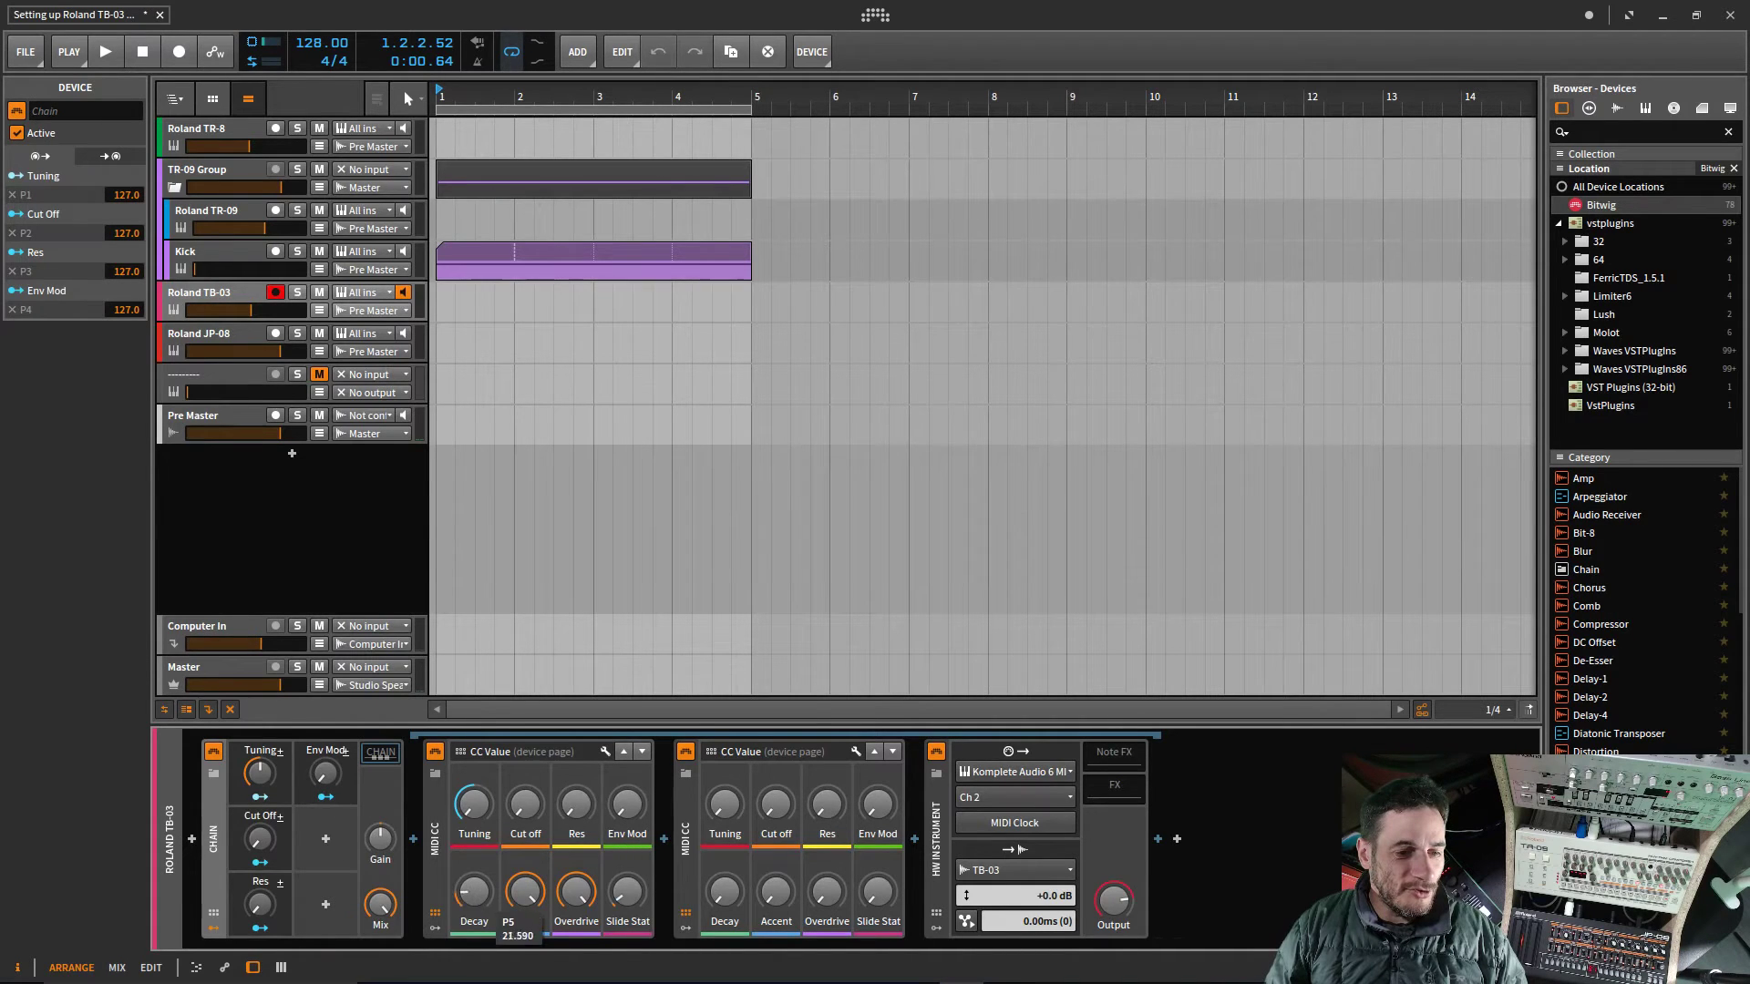
Step: Insert a Macro modulator below Env Mod and map it to the first MIDI CC device's Decay knob with an amount of 127
left_click(326, 839)
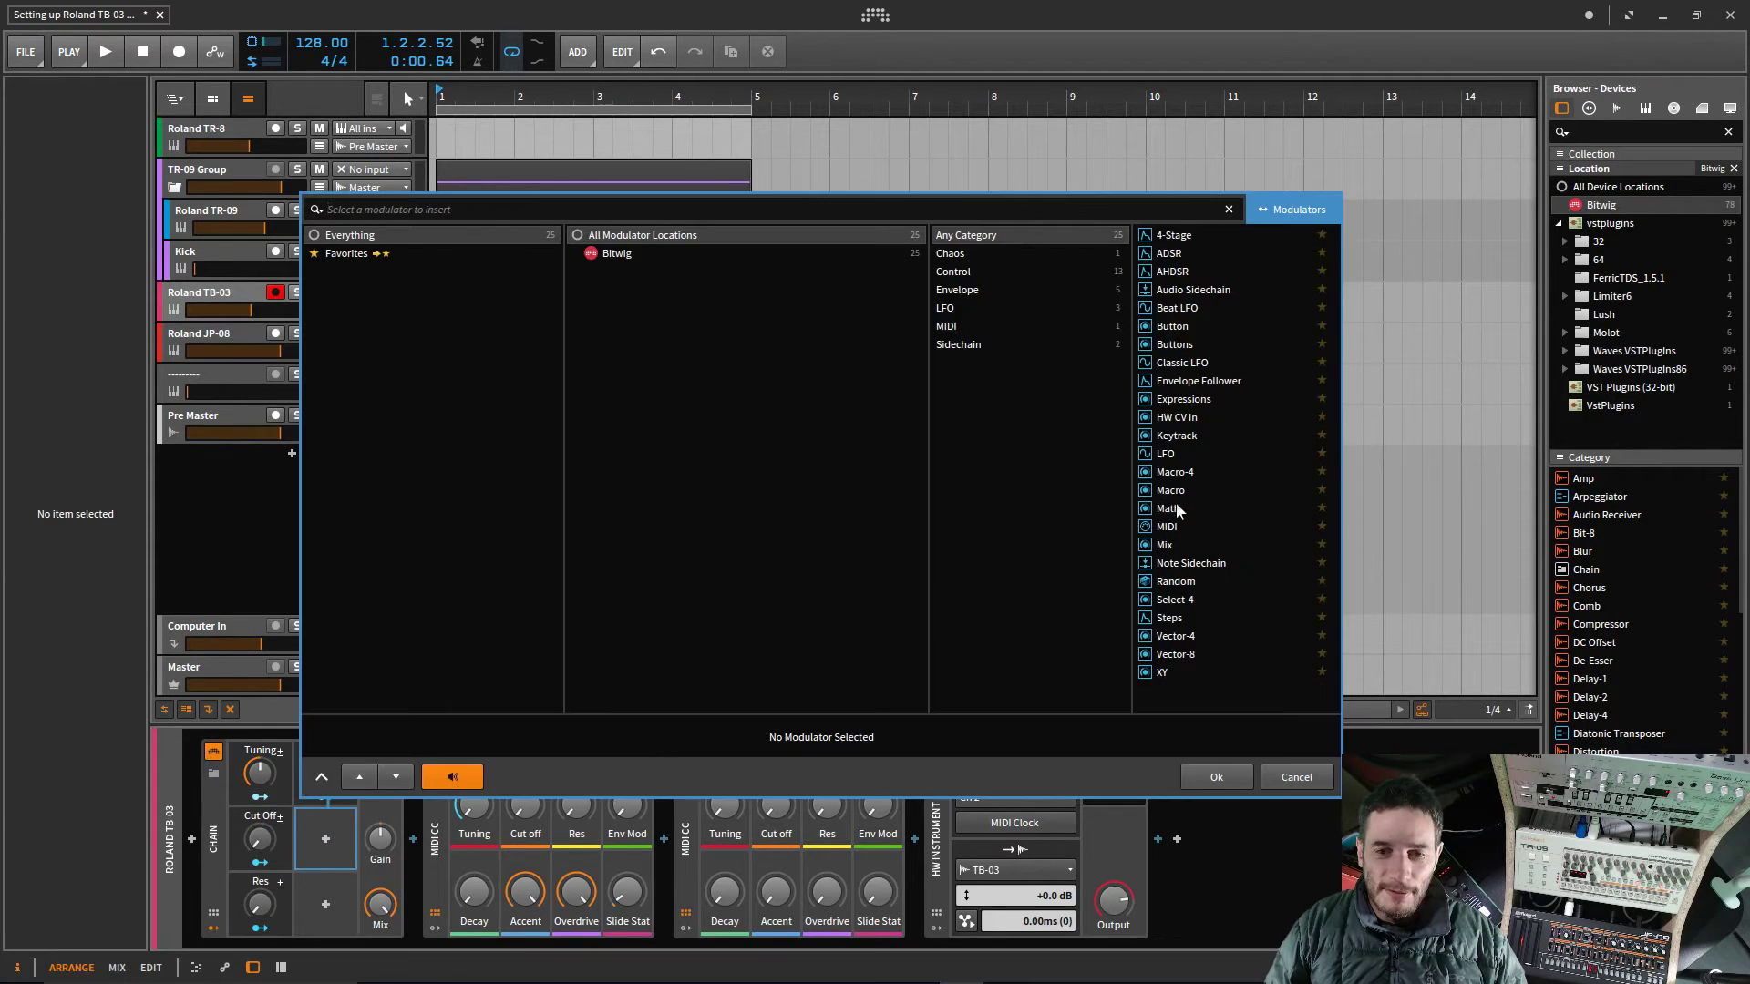
left_click(1171, 491)
left_click(1217, 778)
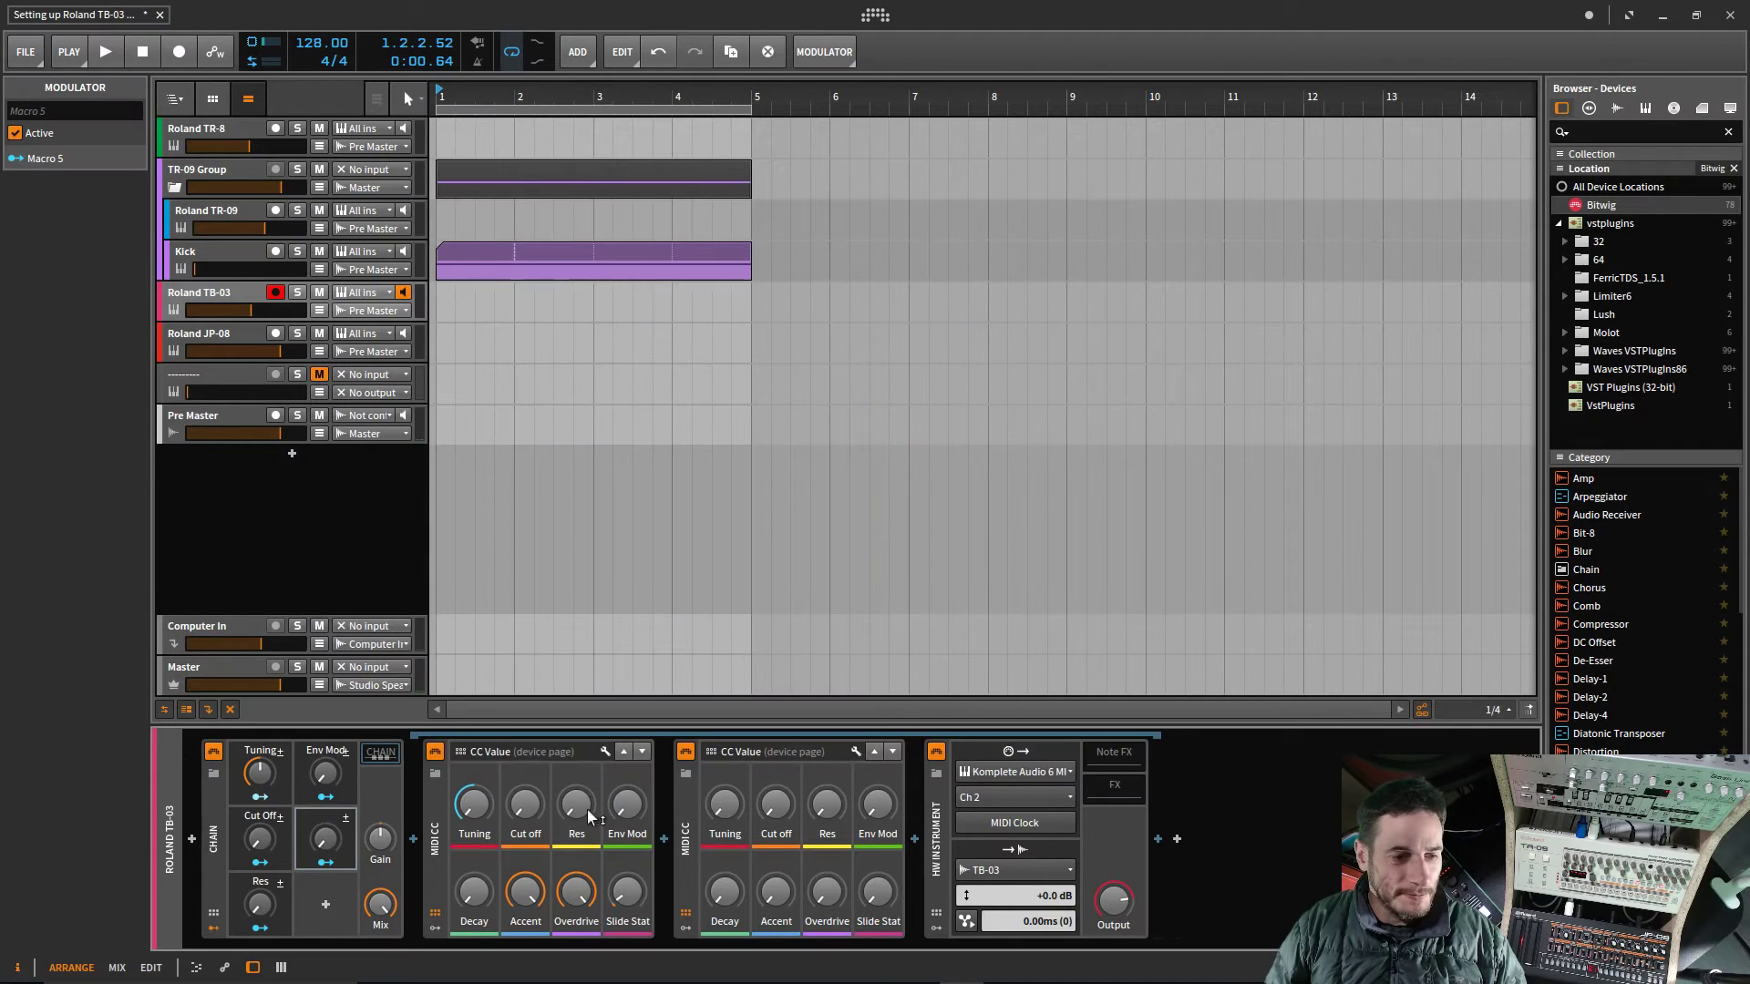
left_click(329, 861)
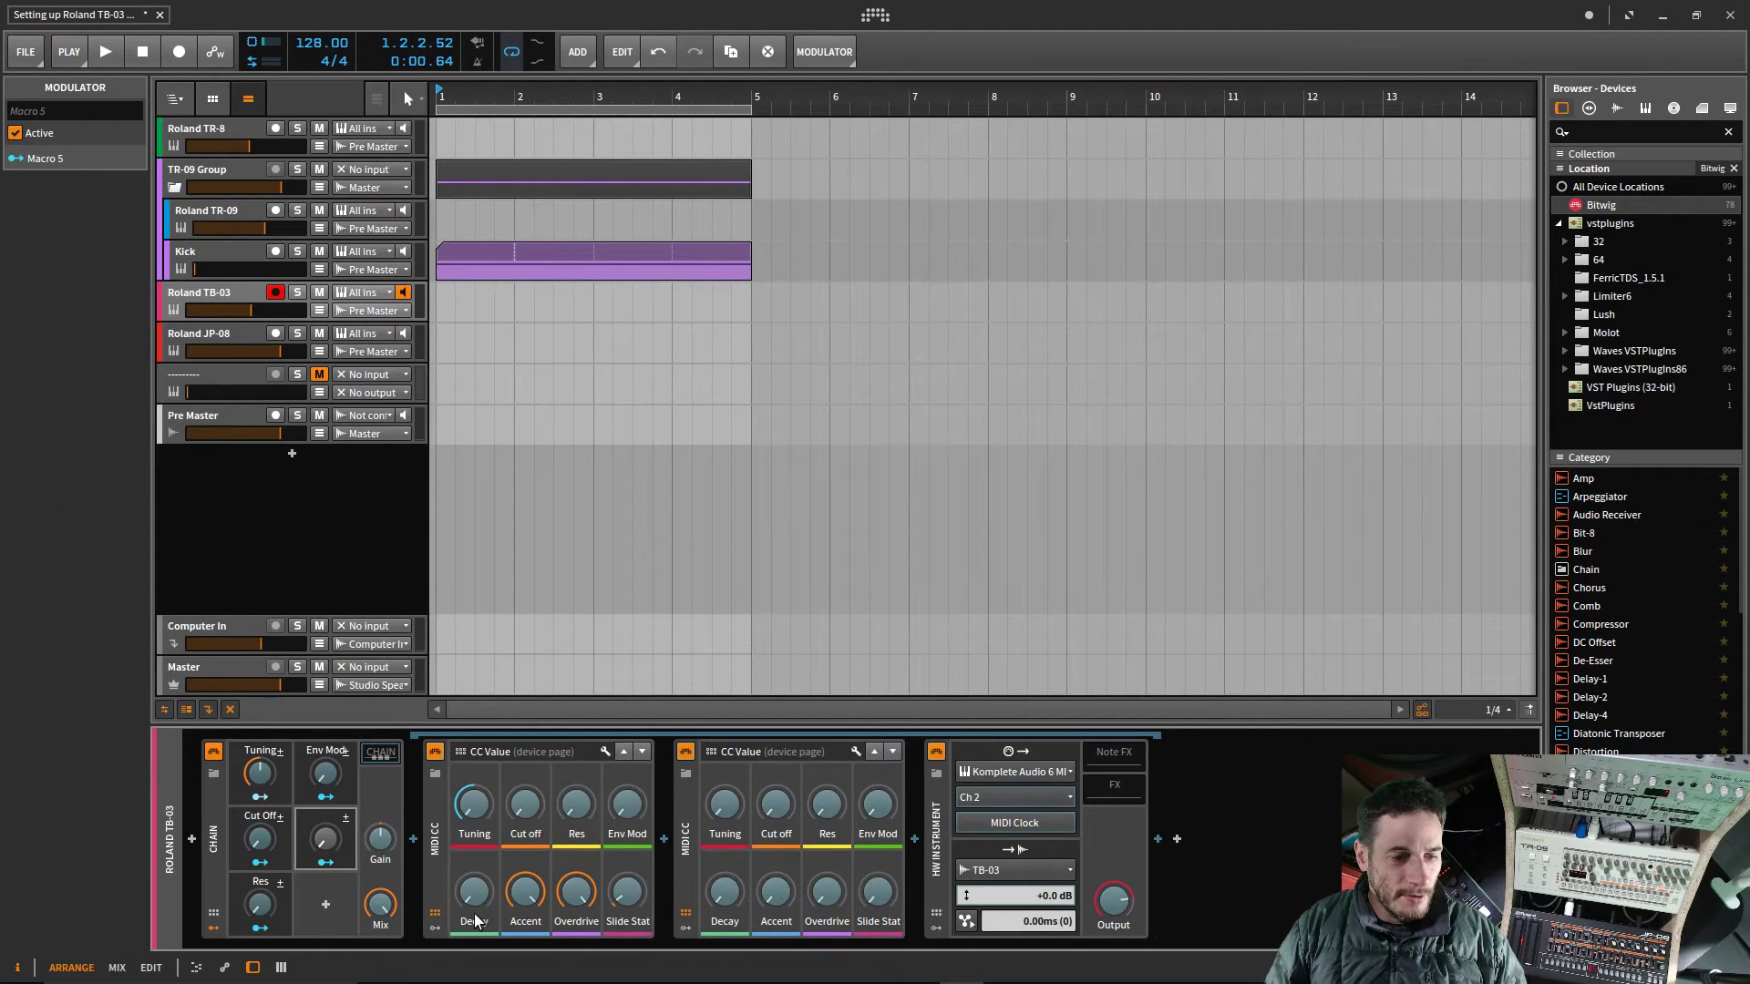
left_click(469, 912)
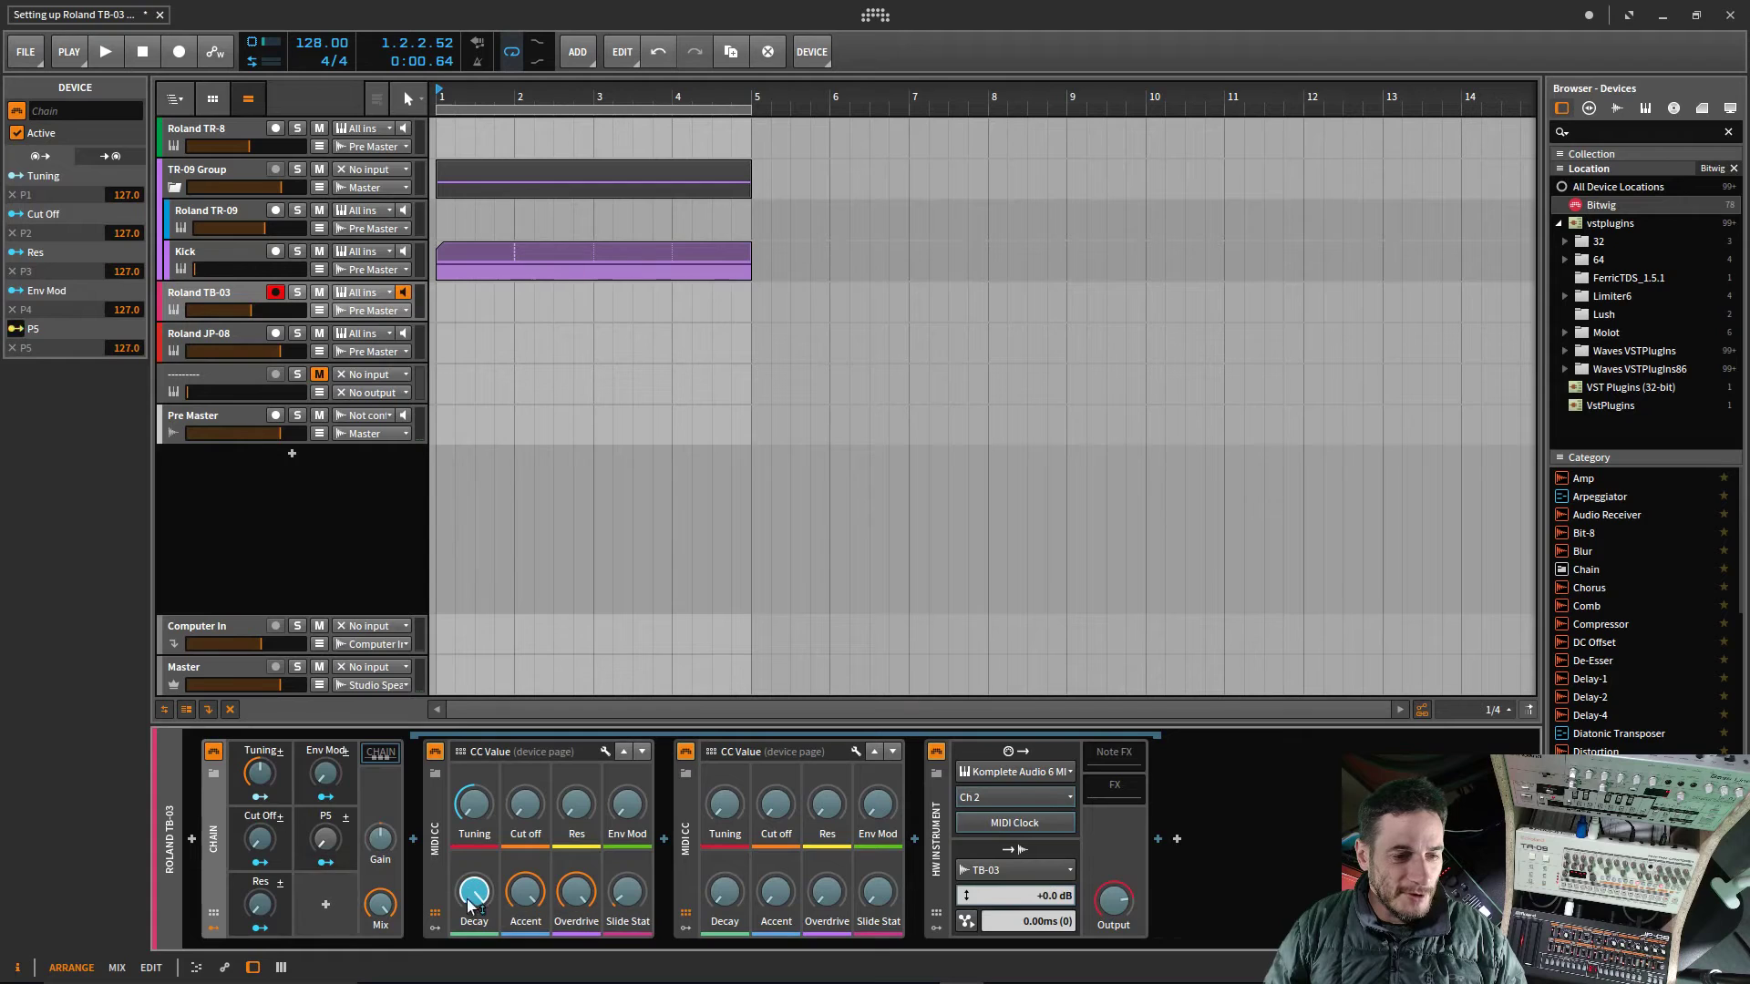
left_click(321, 864)
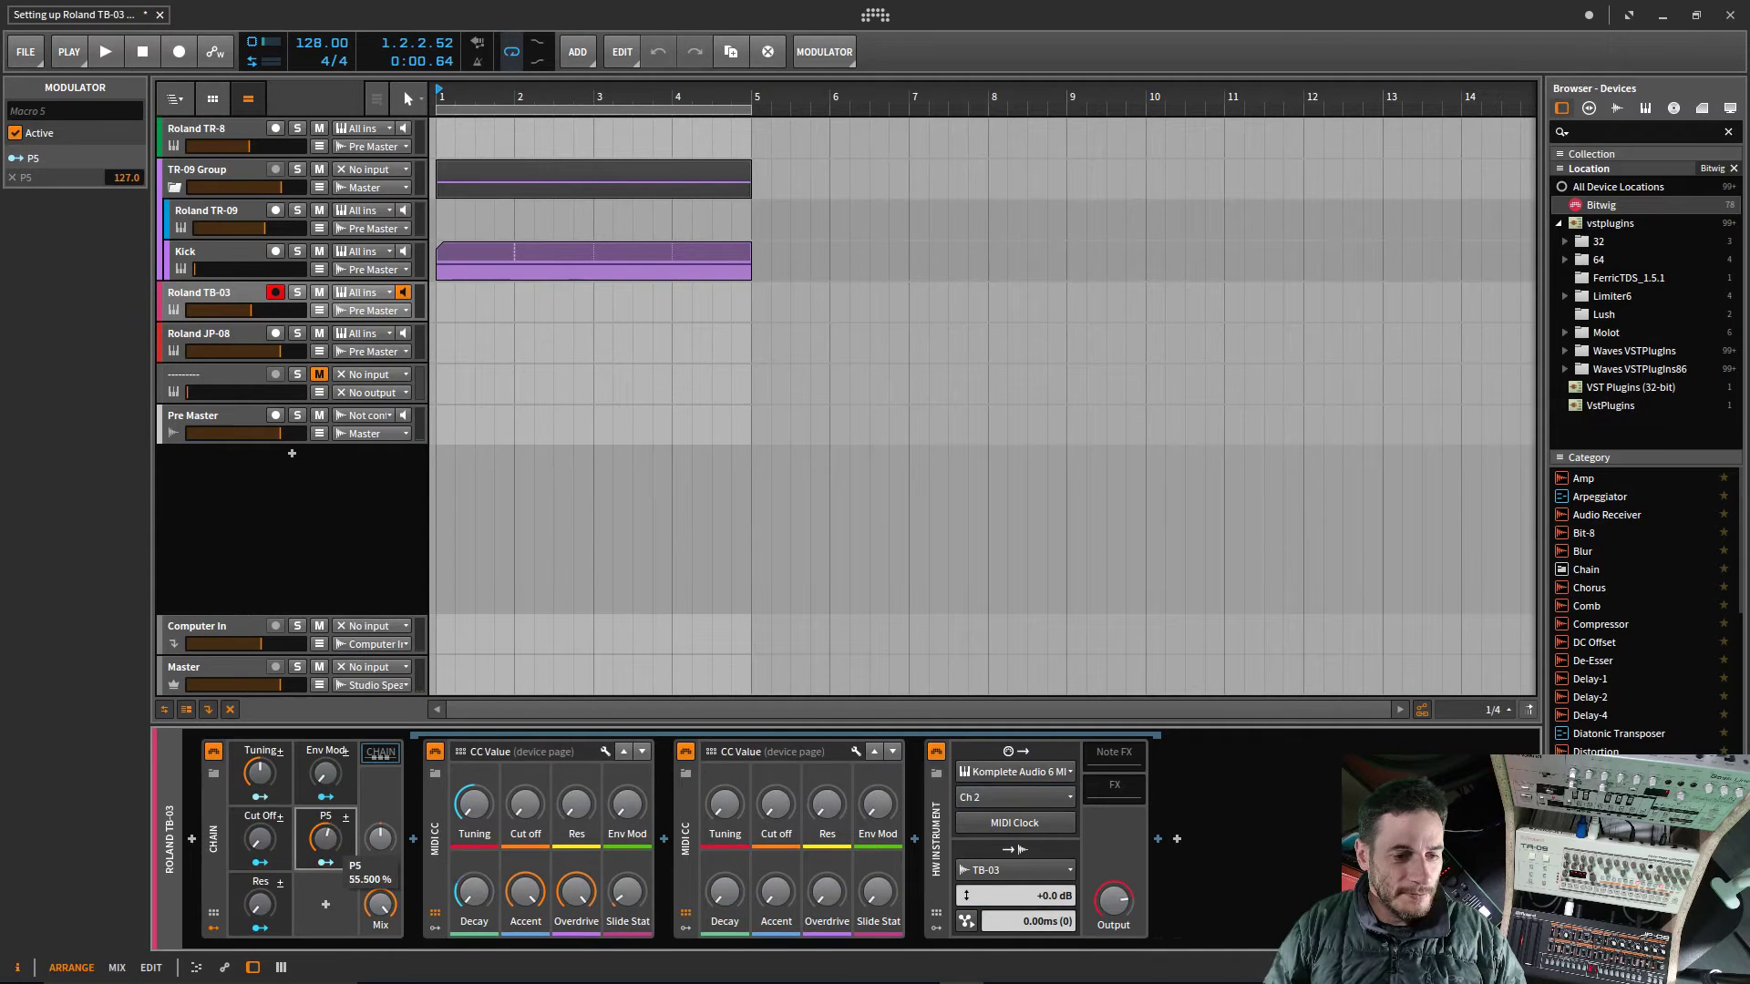
Step: Rename the macro below Env Mod as "Decay"
double_click(324, 814)
type("Decay")
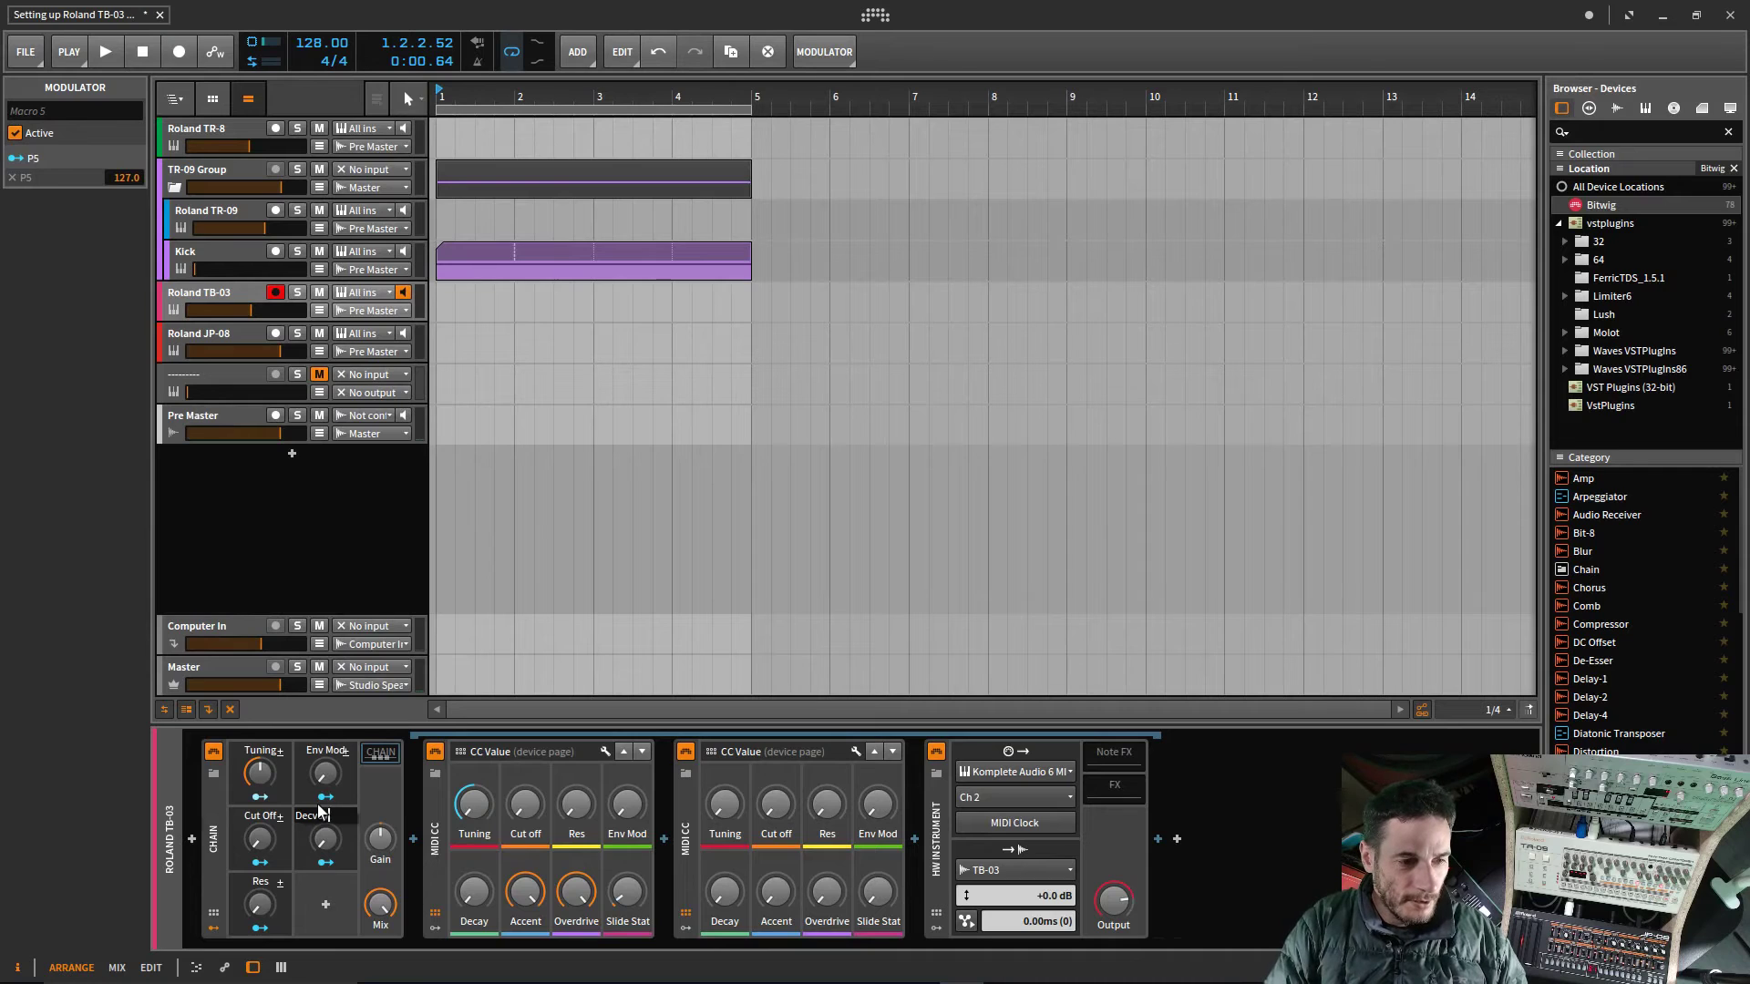
key("Return")
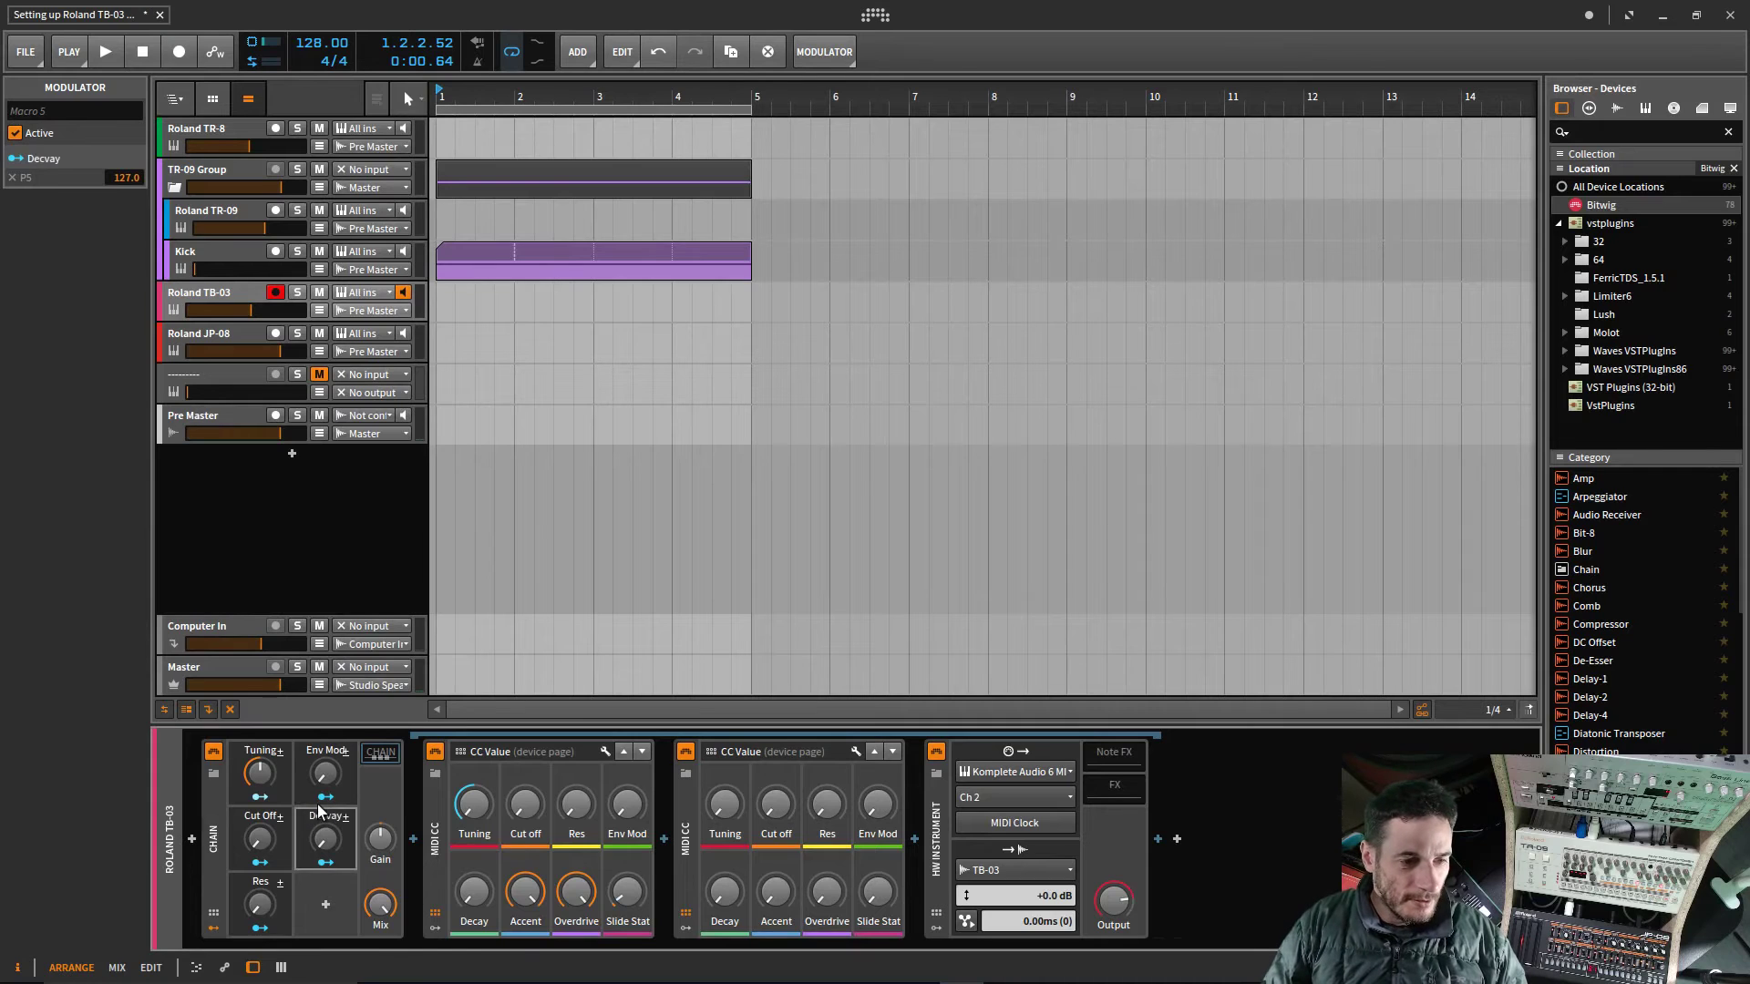
double_click(318, 816)
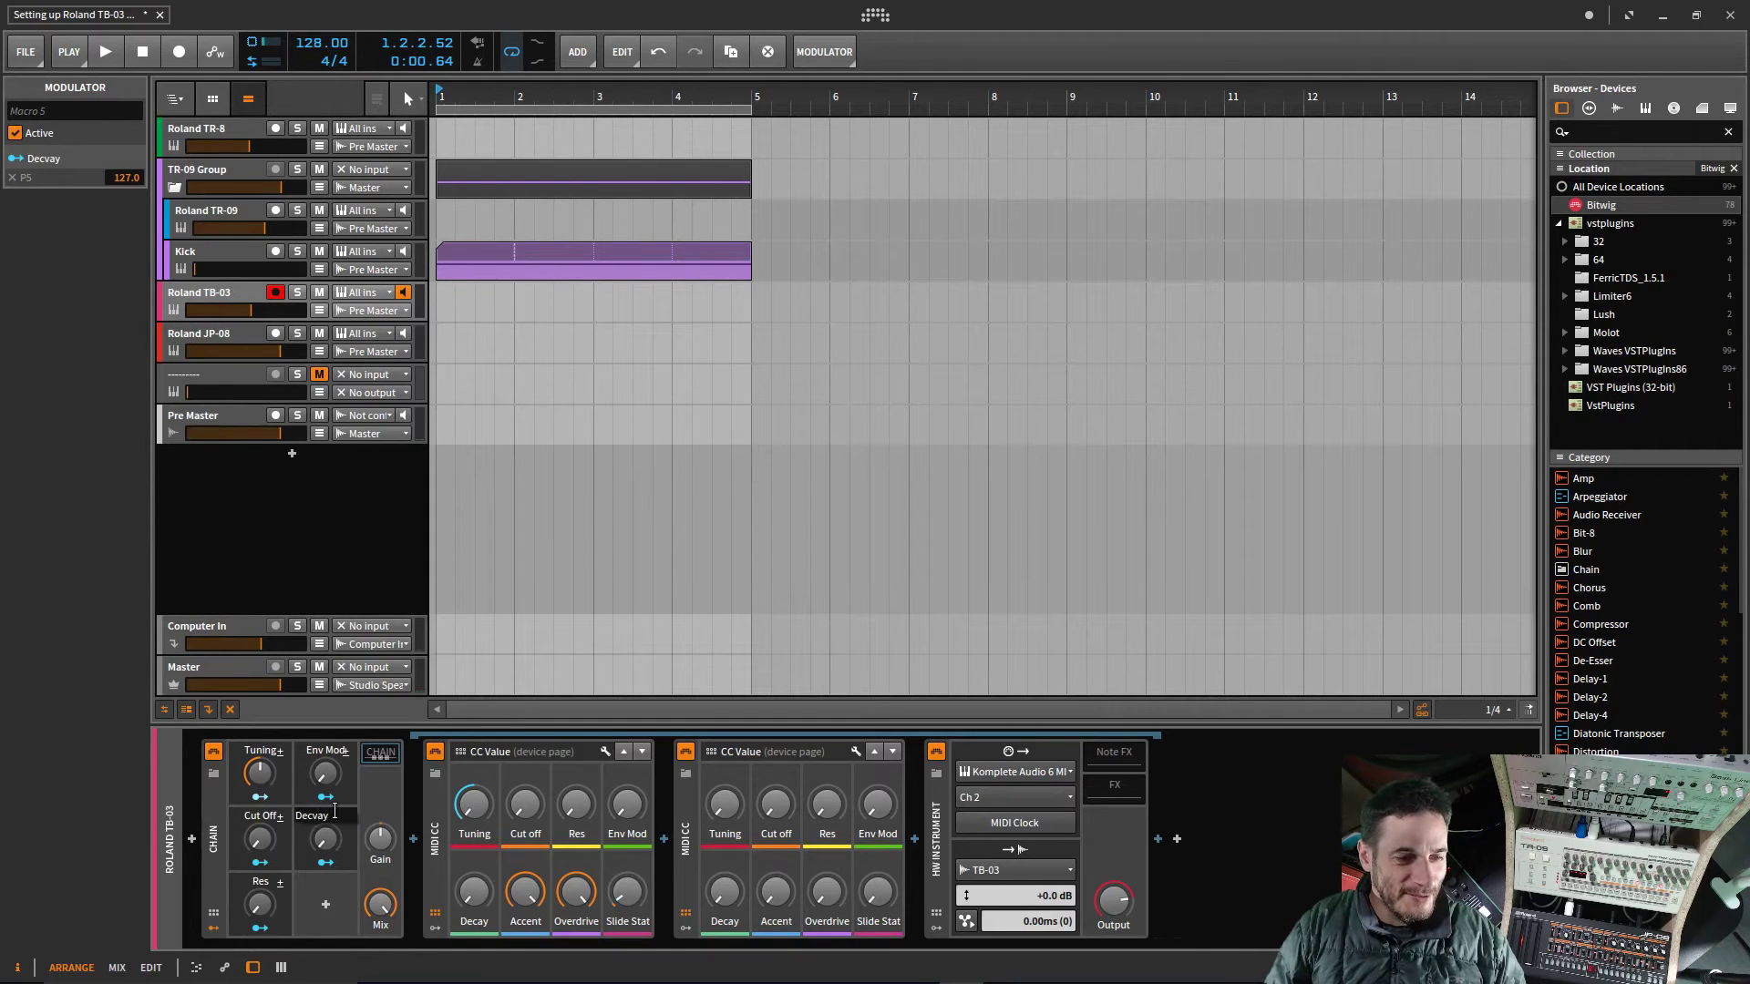
key("BackSpace")
key("Return")
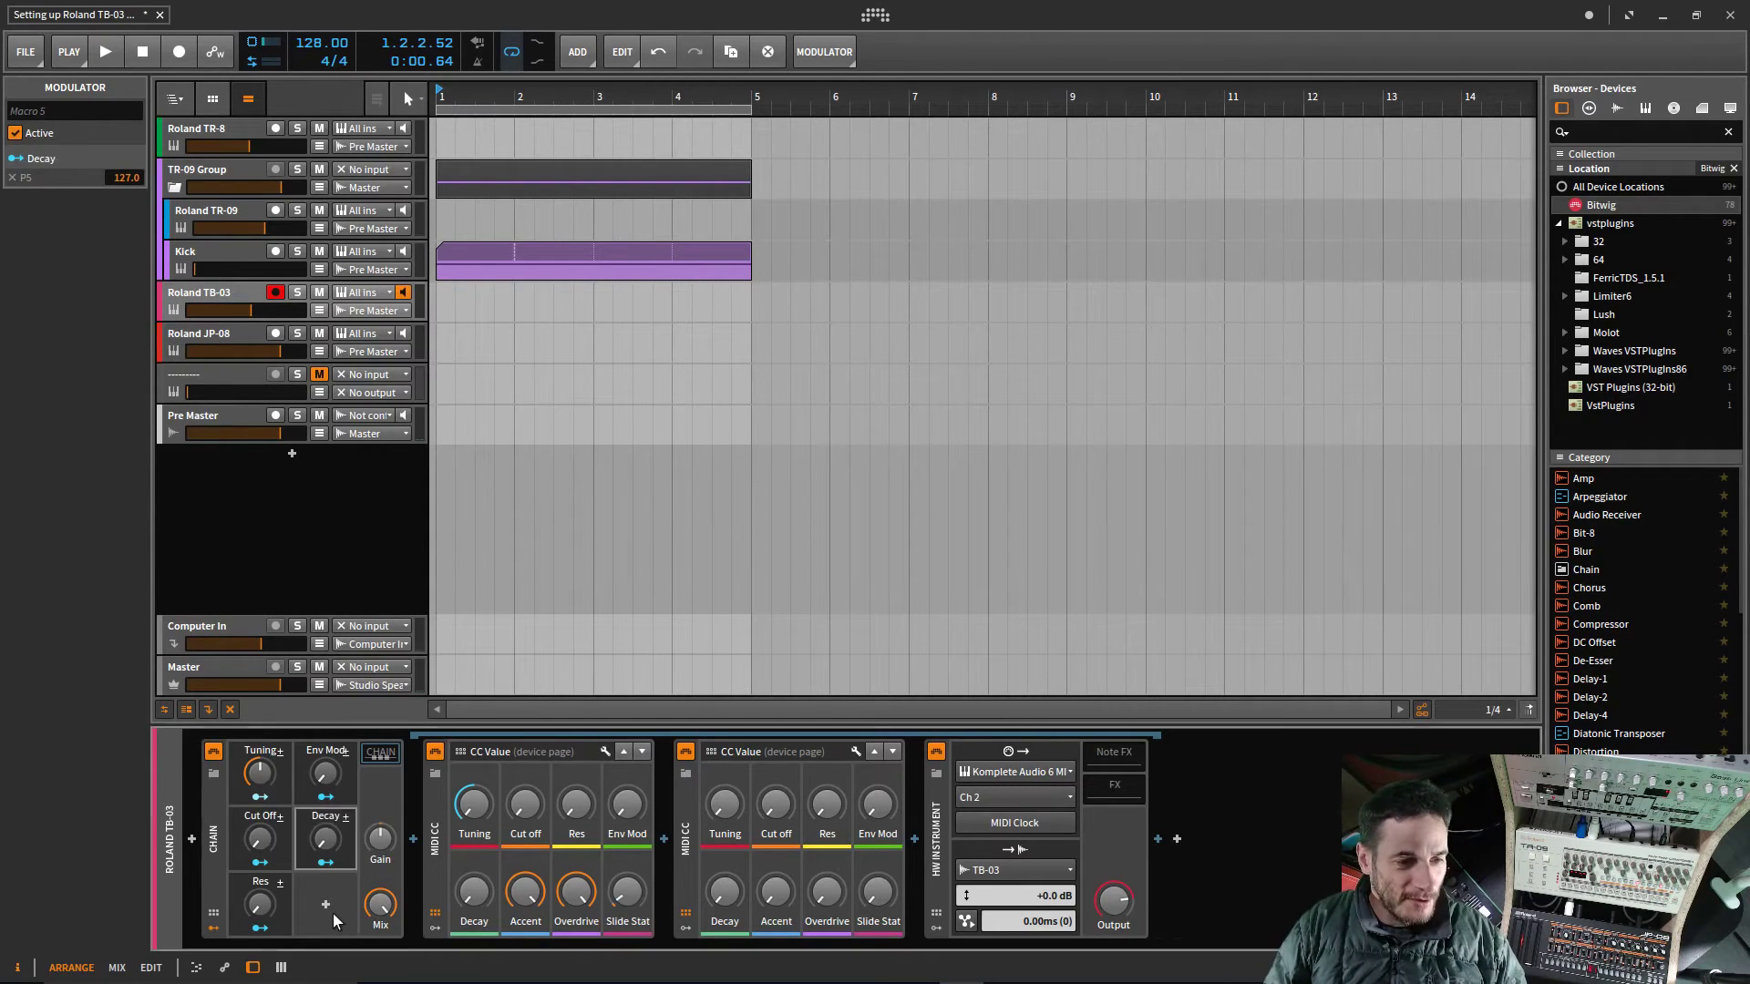
Step: Insert a Macro modulator below Decay and map it to the first MIDI CC device's Accent knob with an amount of -127
left_click(325, 905)
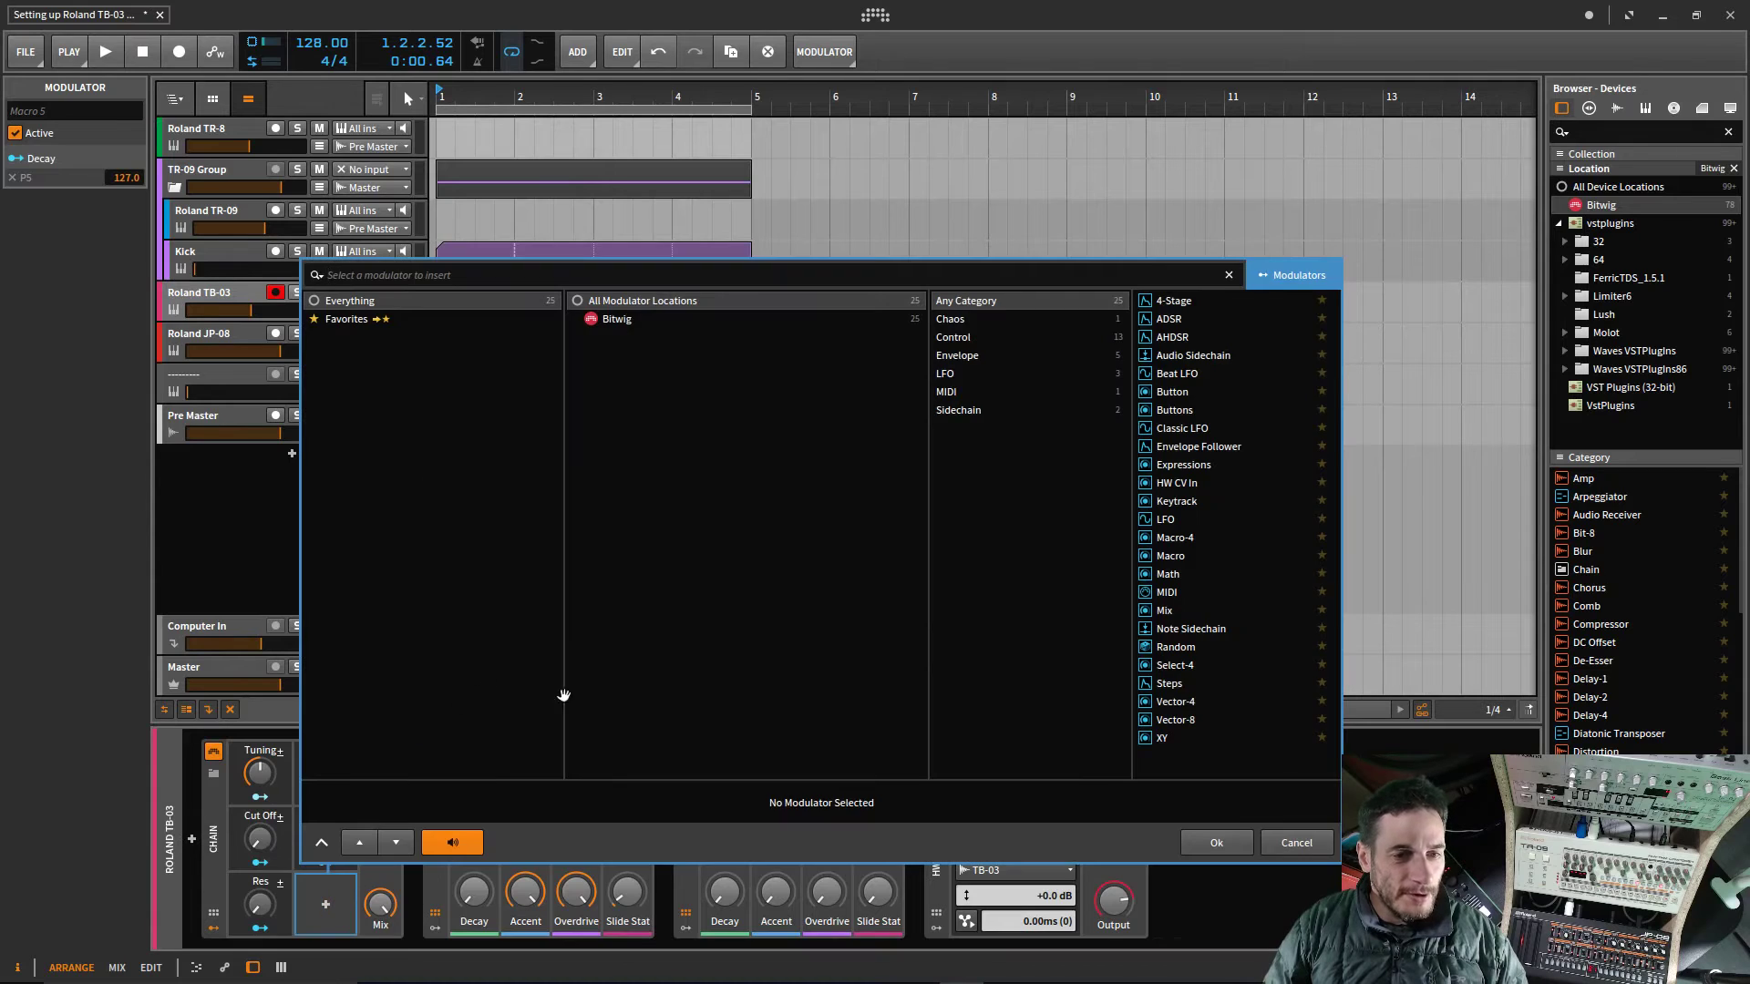
left_click(1171, 557)
left_click(1185, 843)
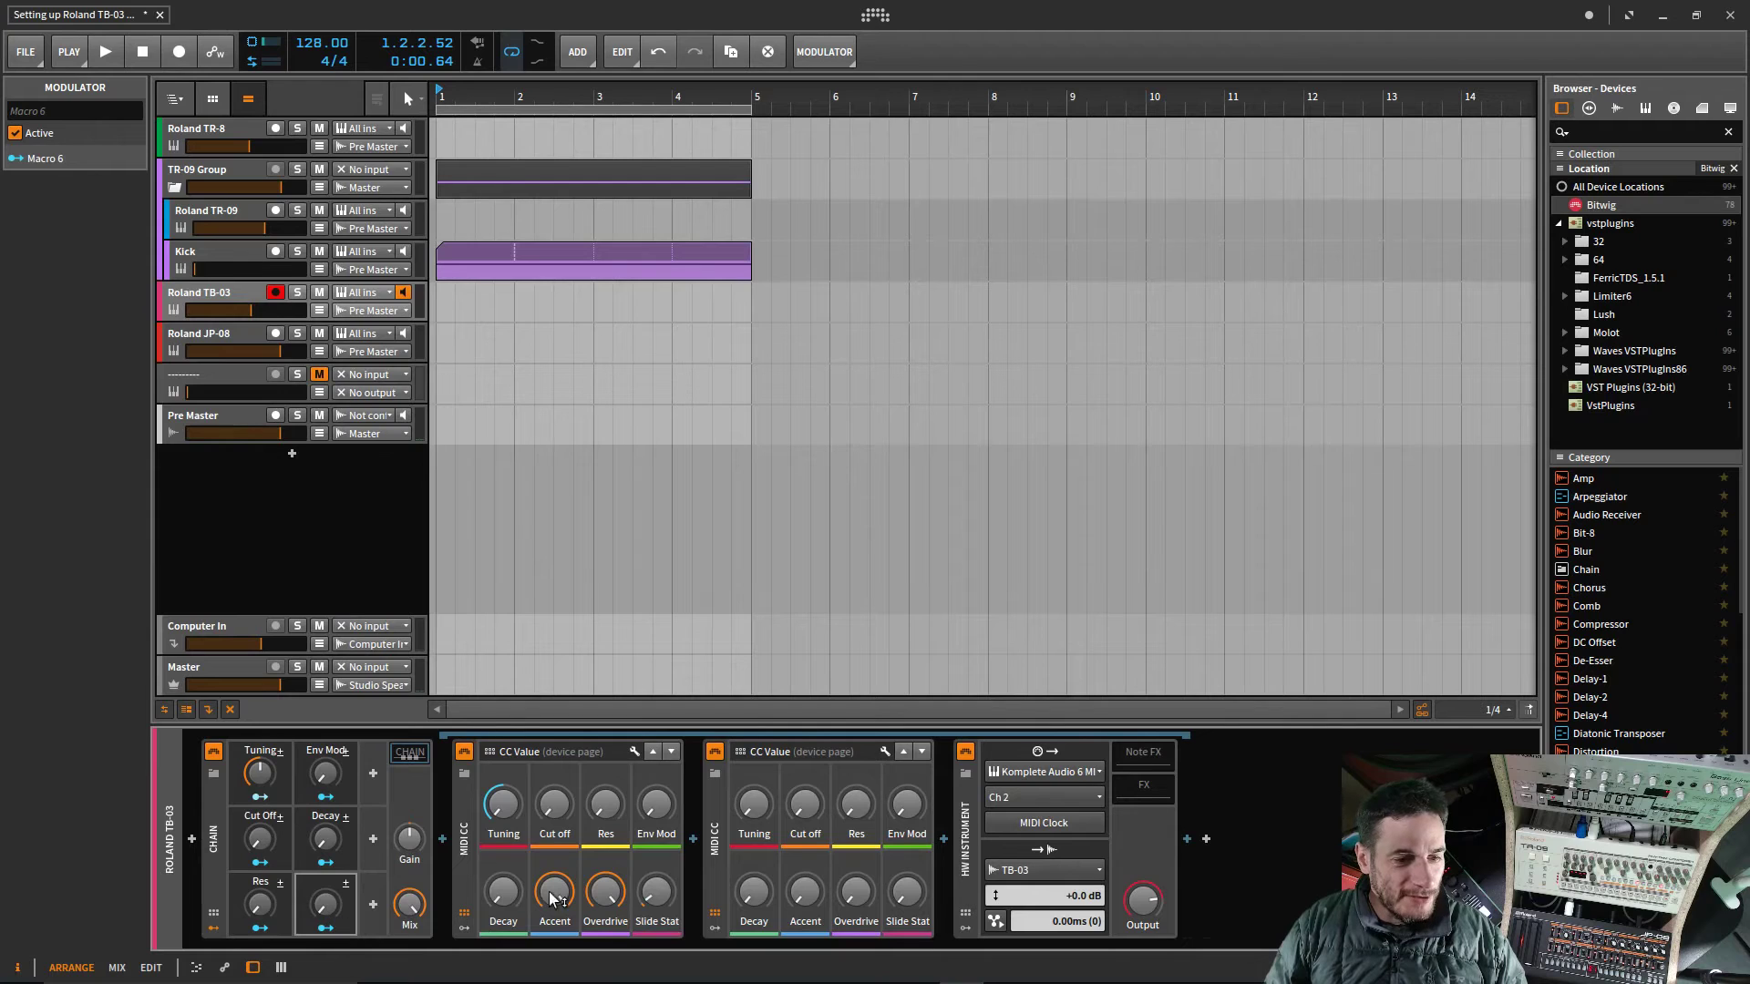
left_click(337, 928)
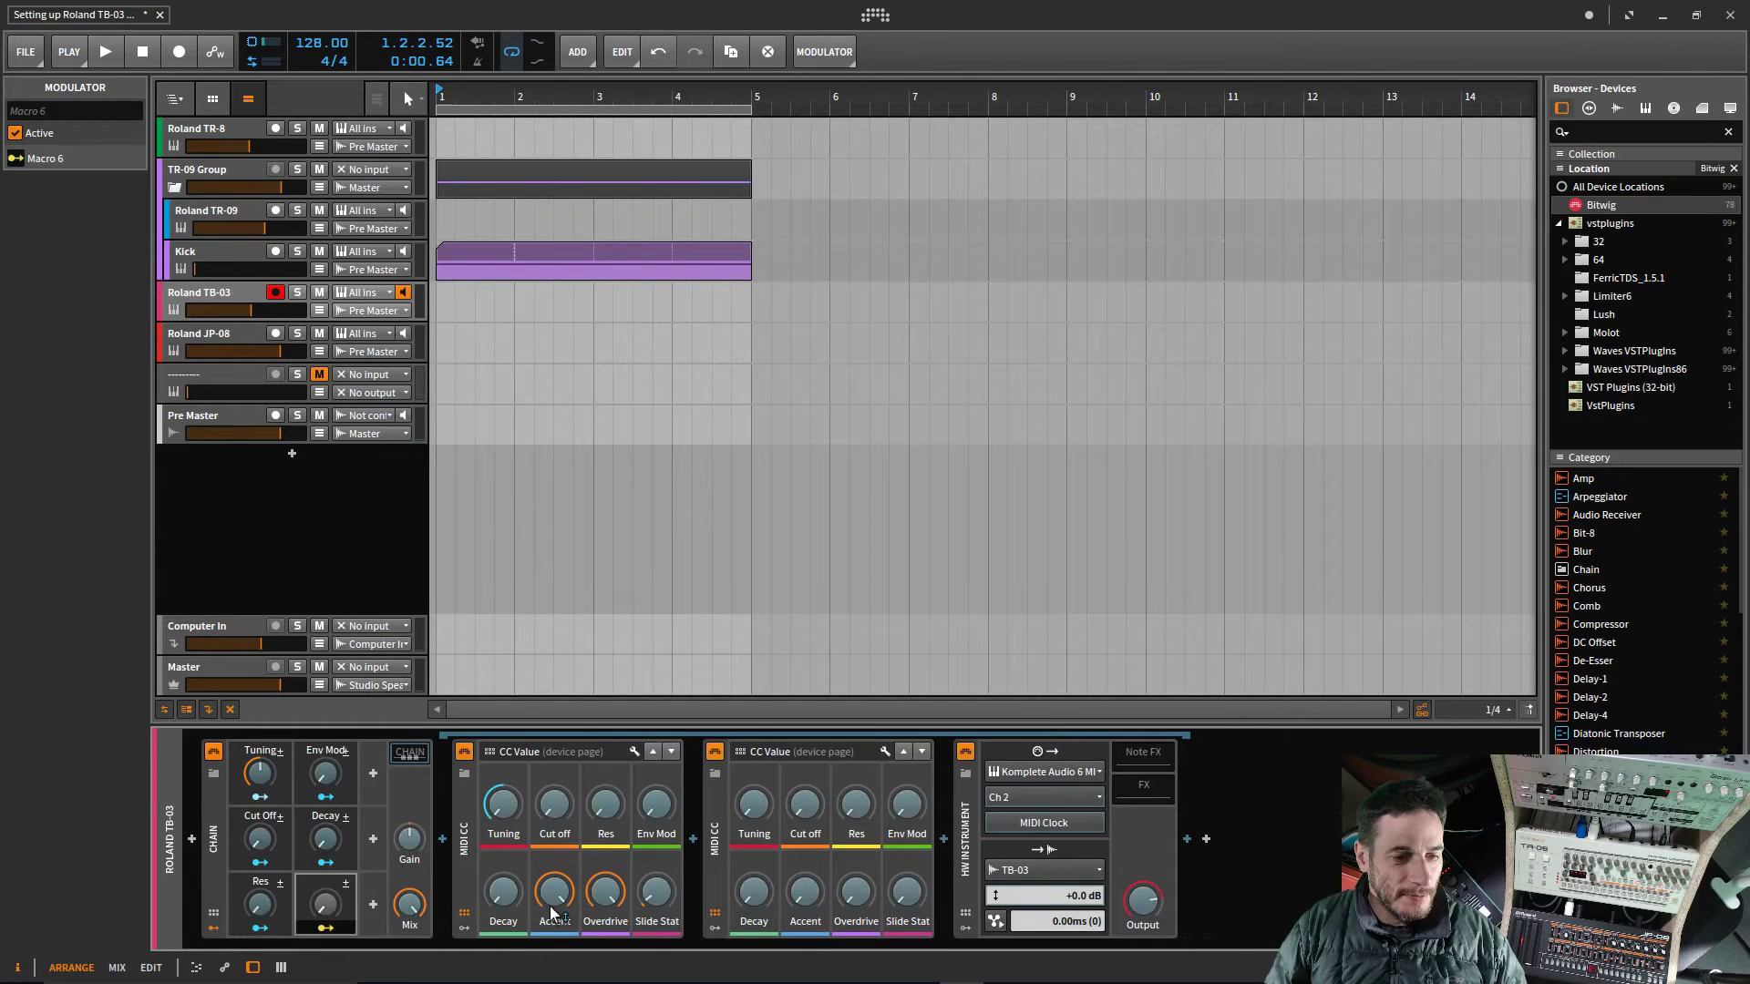
left_click_drag(550, 914, 550, 948)
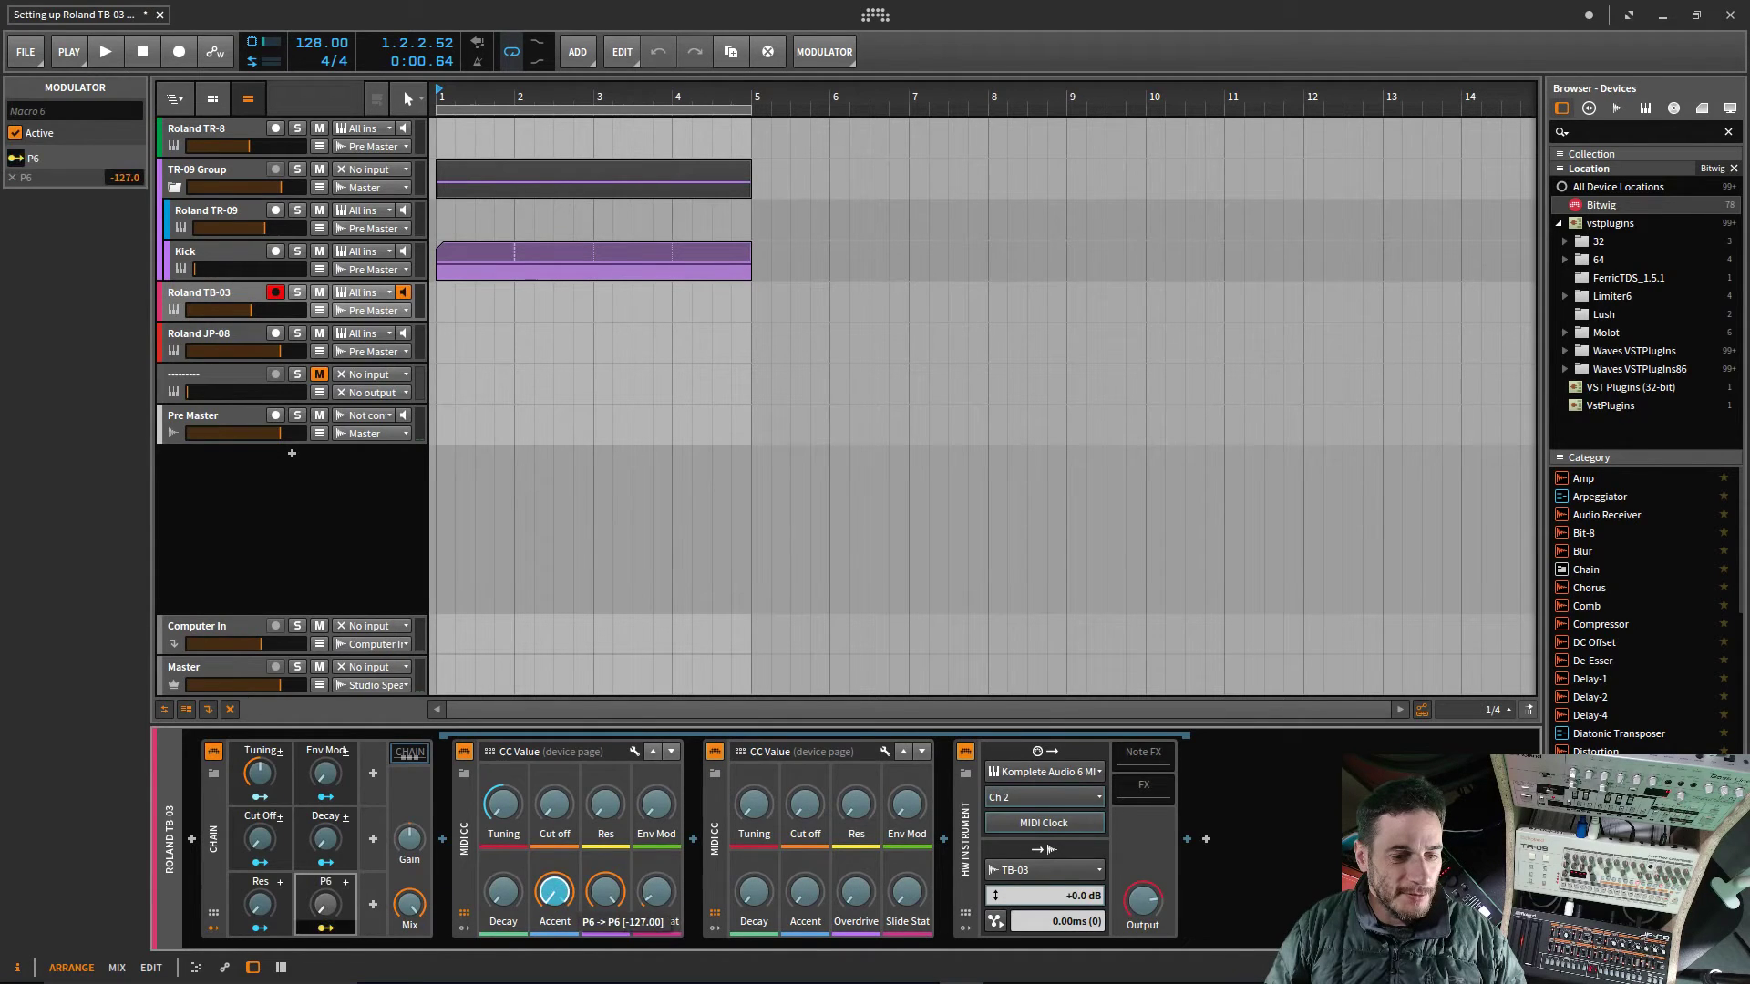
Step: Reset the first MIDI CC device's Accent knob to its default value and set the new macro's modulation of it to 127
right_click(561, 898)
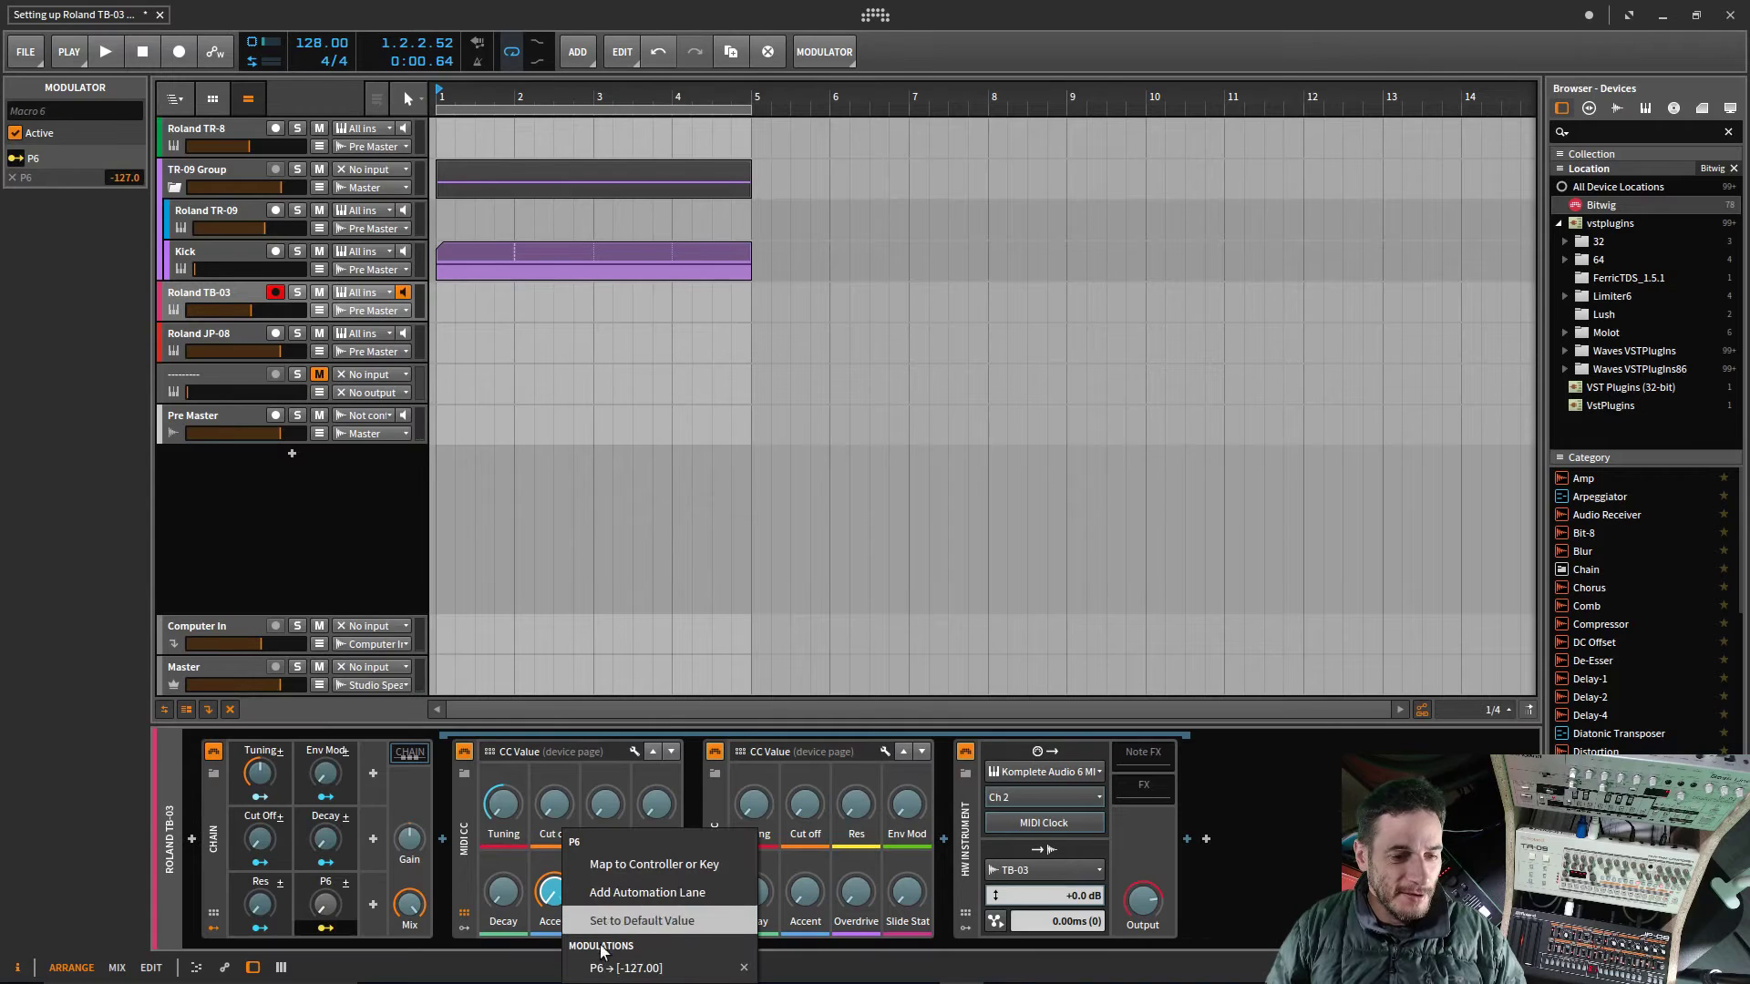
left_click(603, 922)
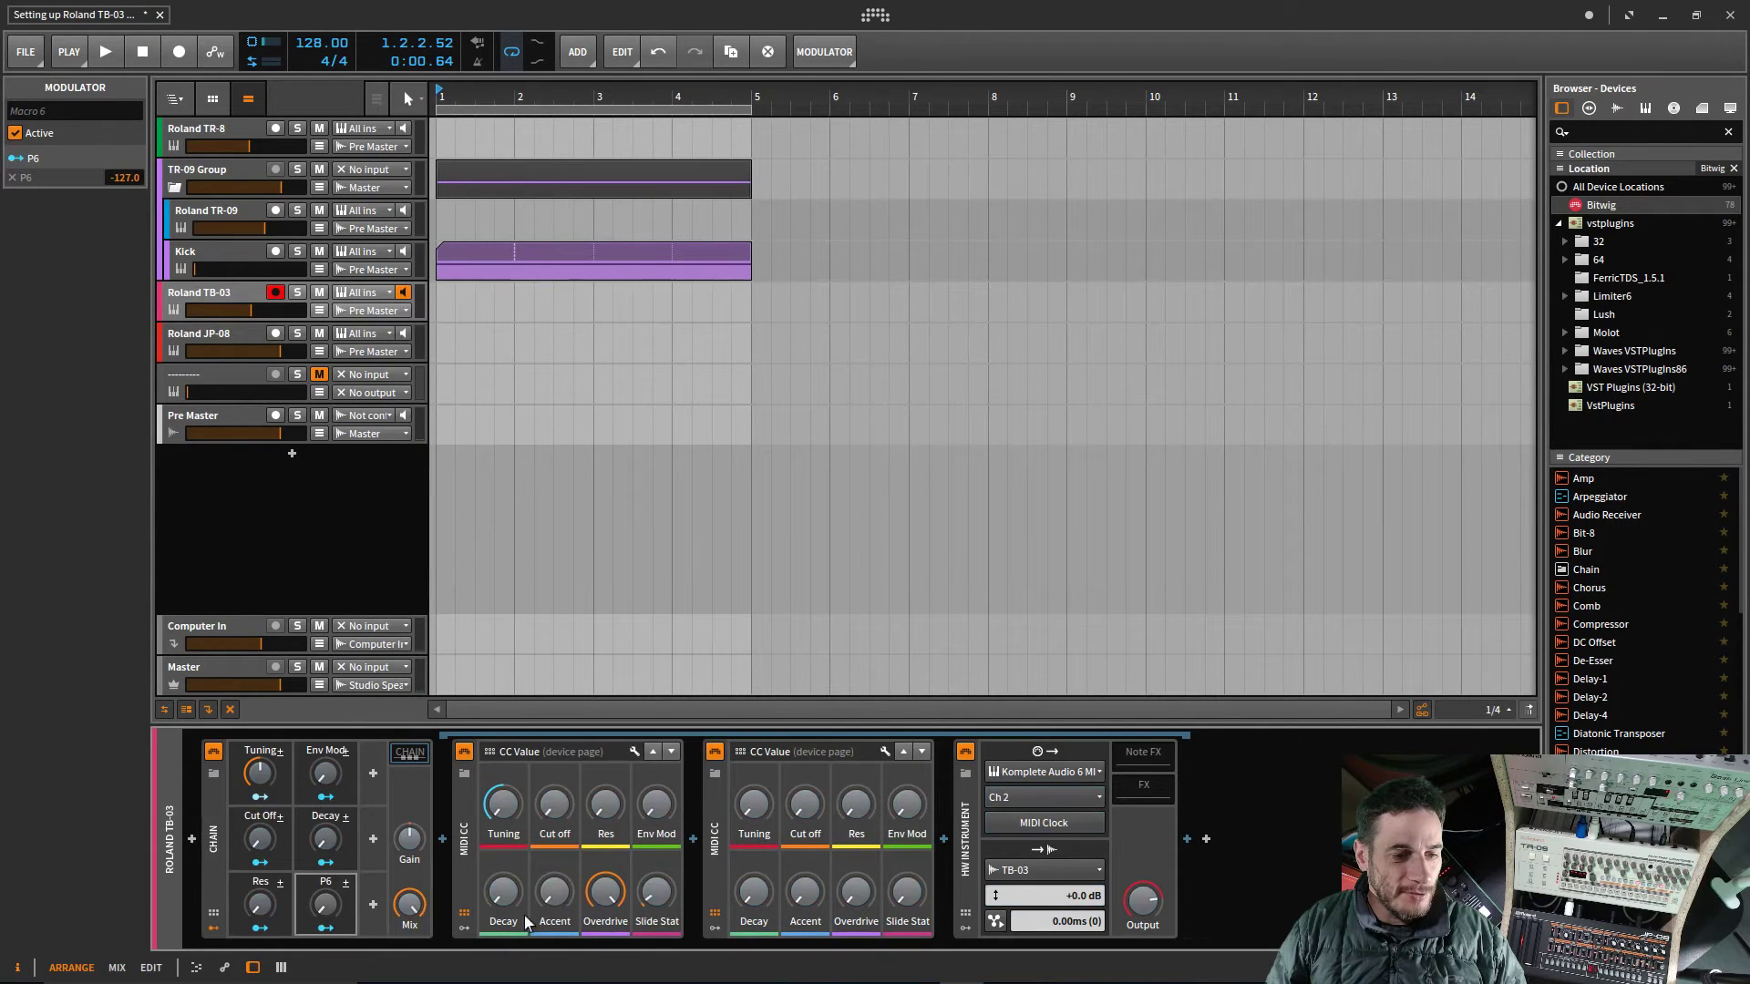
left_click(332, 930)
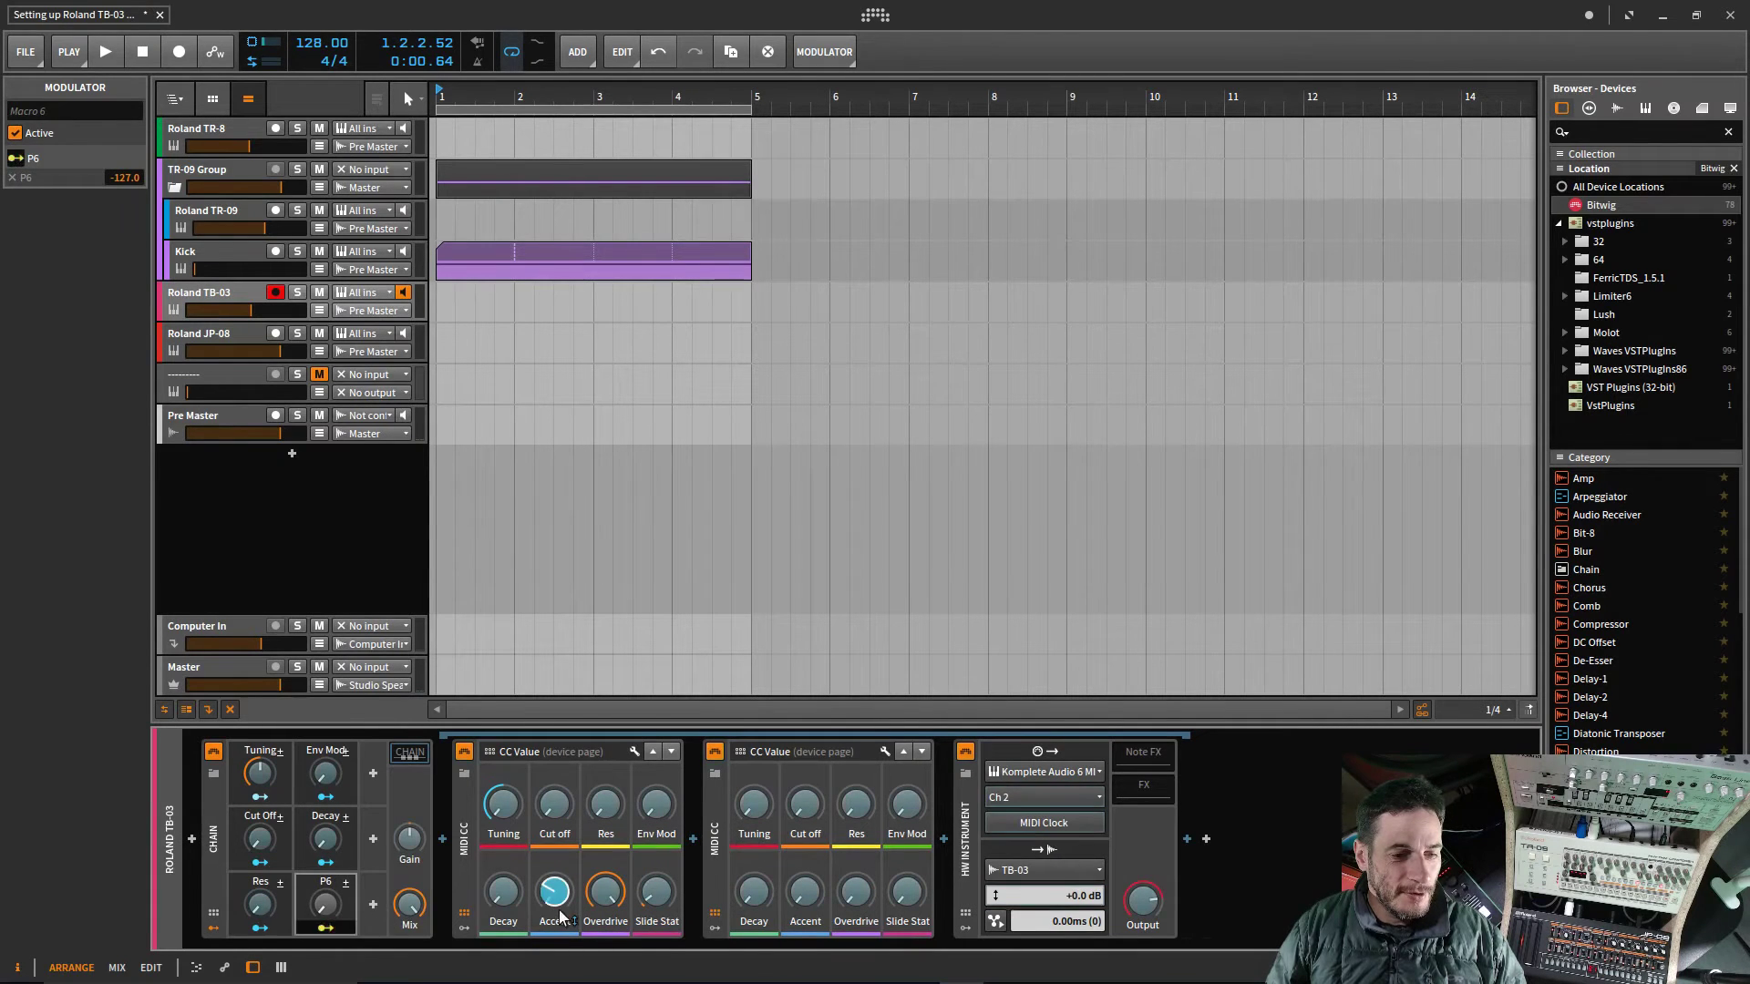
left_click_drag(557, 910, 557, 780)
left_click(329, 930)
left_click_drag(329, 908, 329, 981)
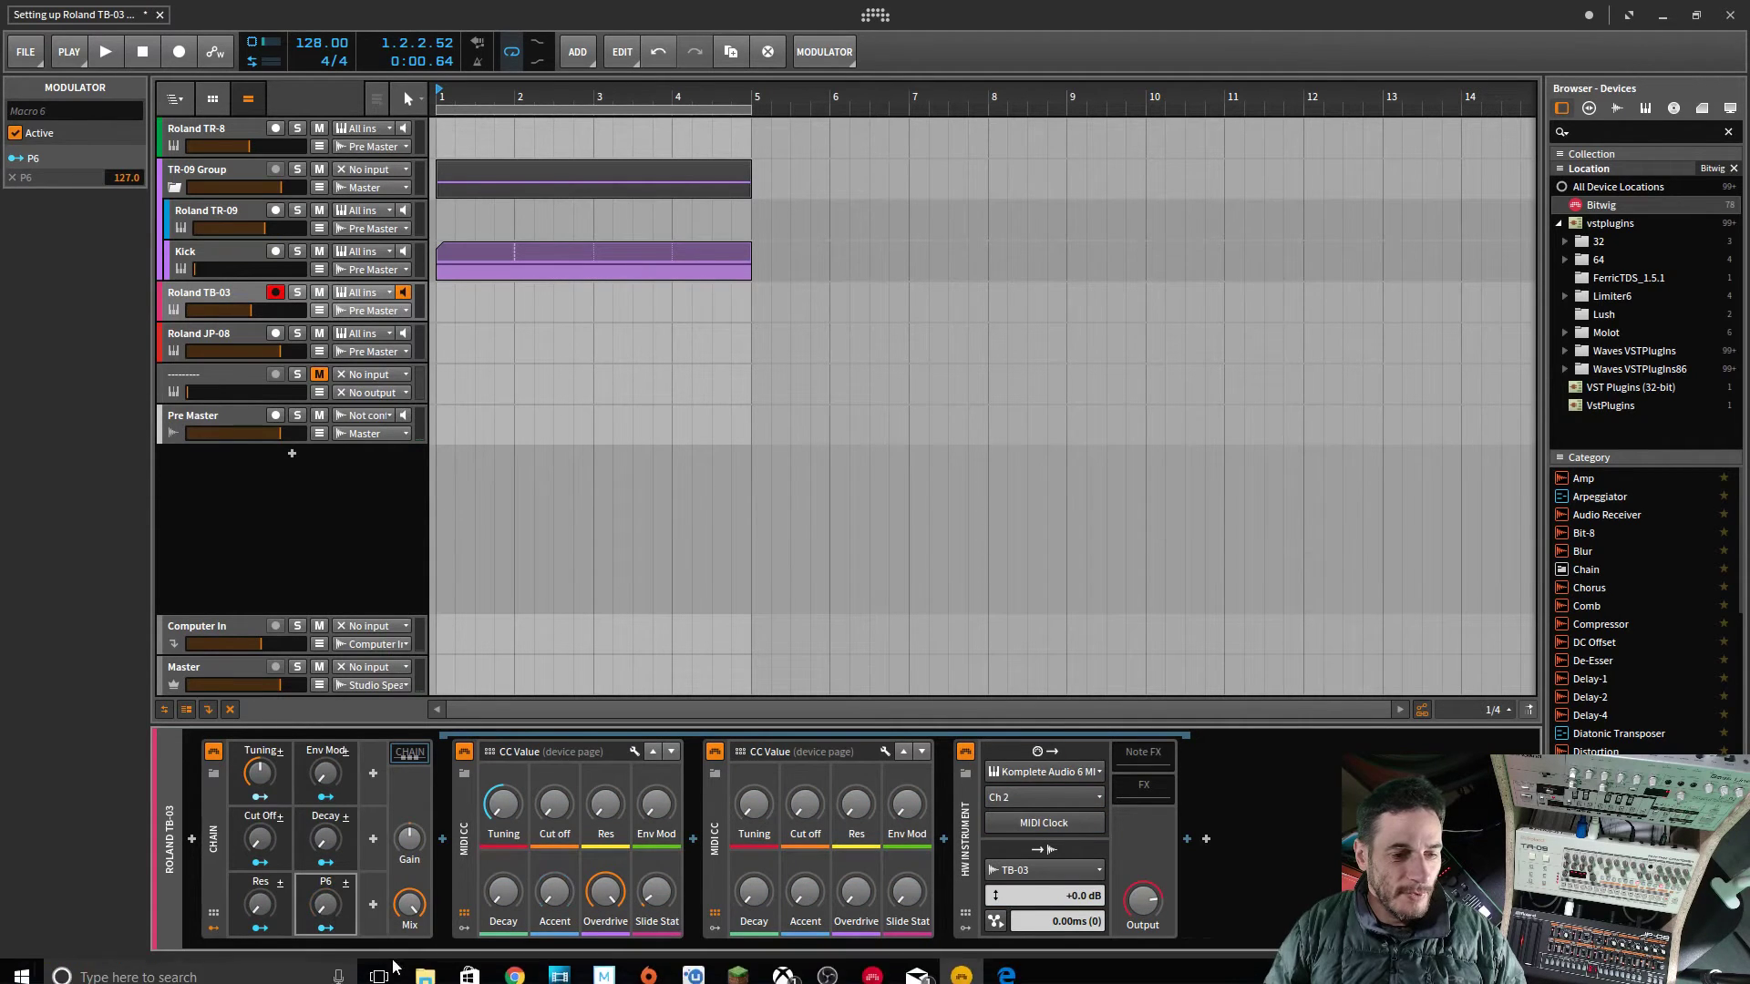
Step: Rename the macro below Decay as "Accent"
double_click(325, 881)
type("A")
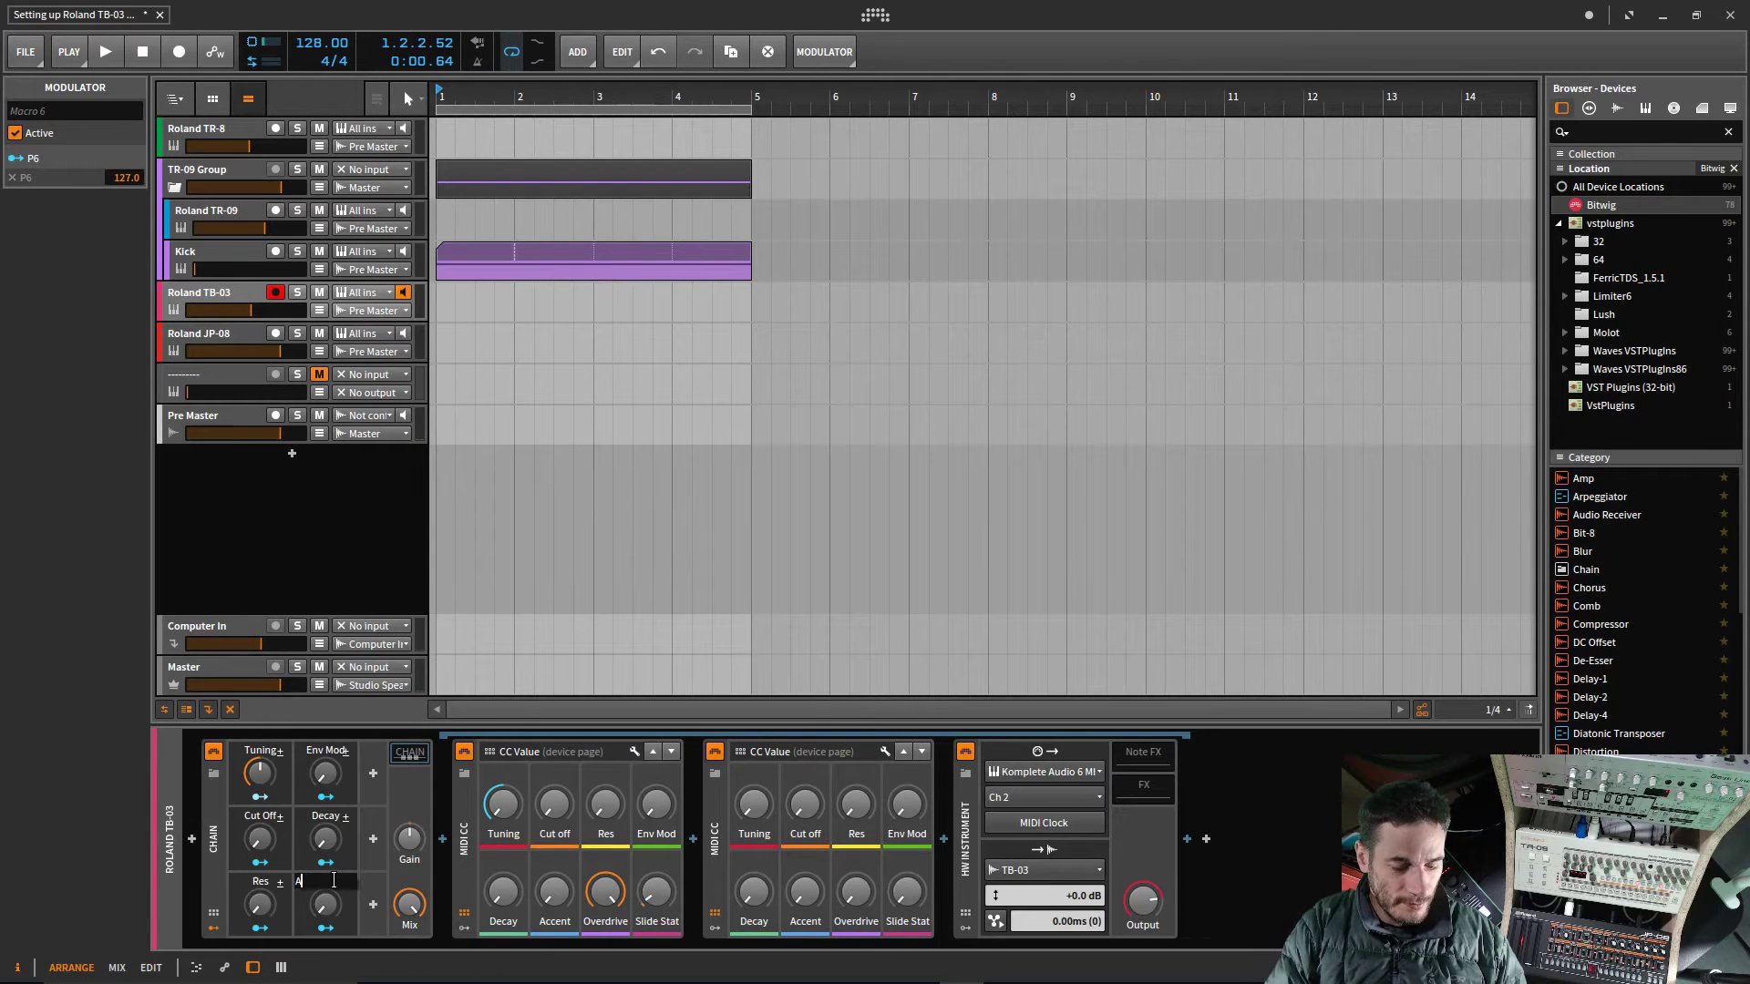
type("ccent")
key("Return")
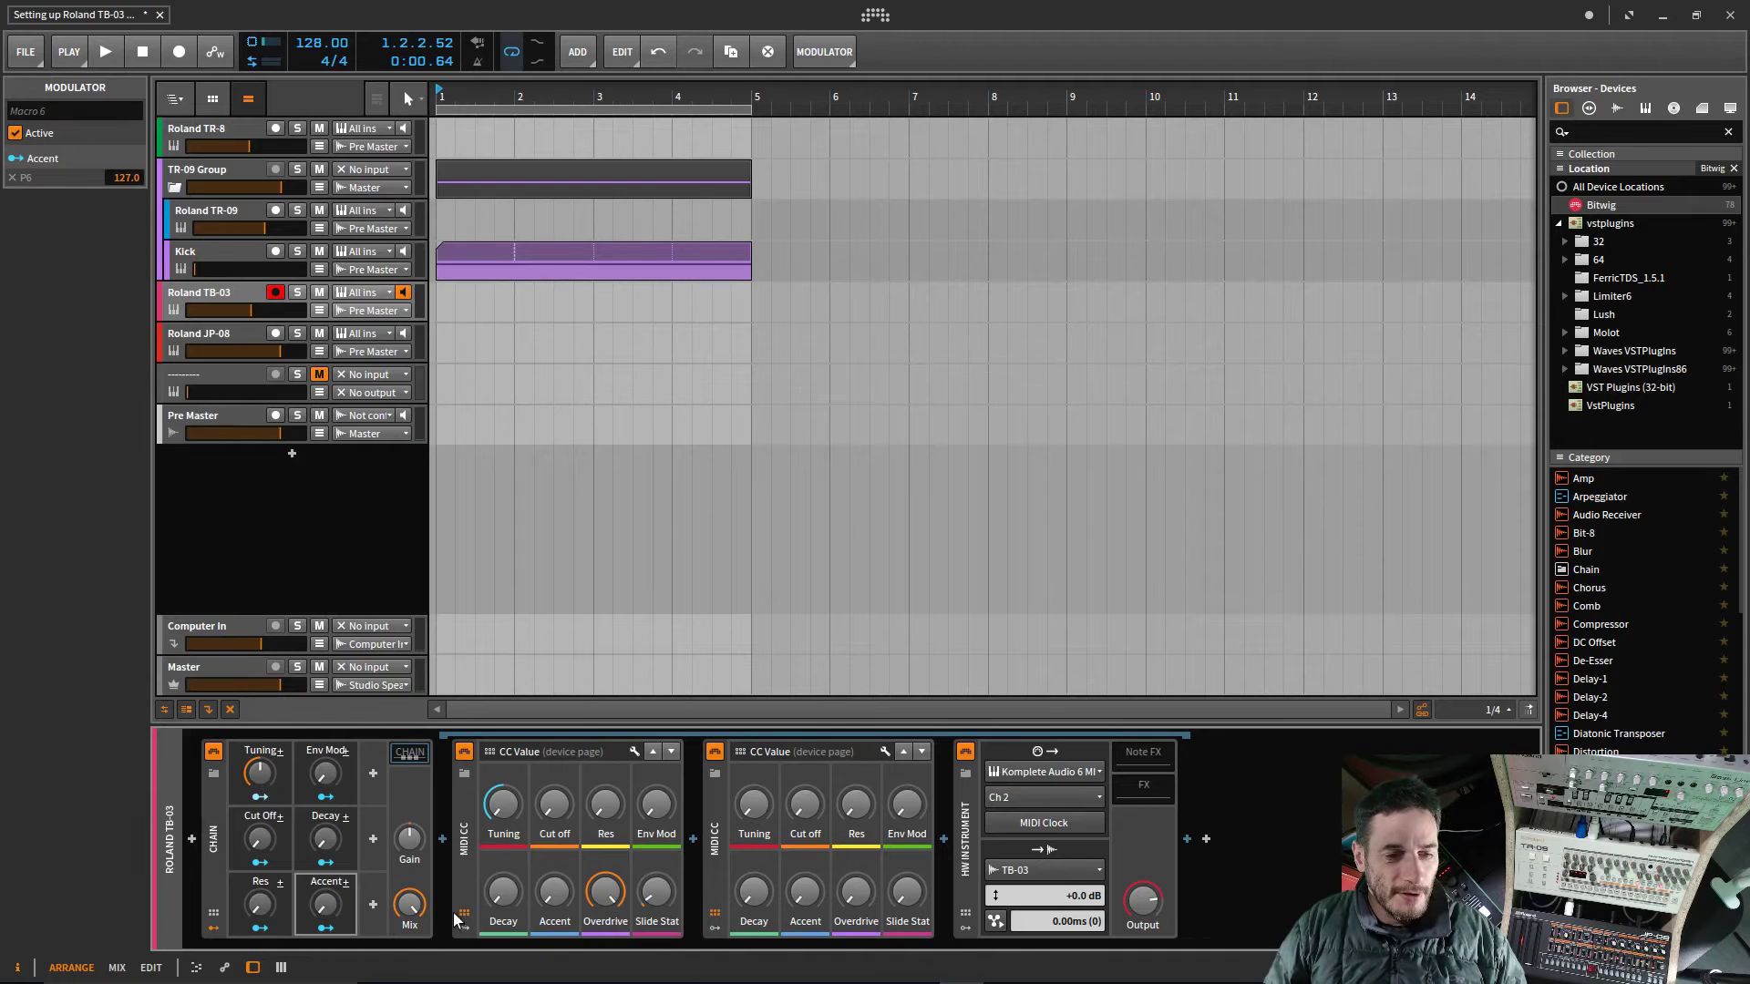
Step: Insert a Macro modulator beside Env Mod and map it to the first MIDI CC device's Overdrive knob with an amount of 127
left_click(372, 774)
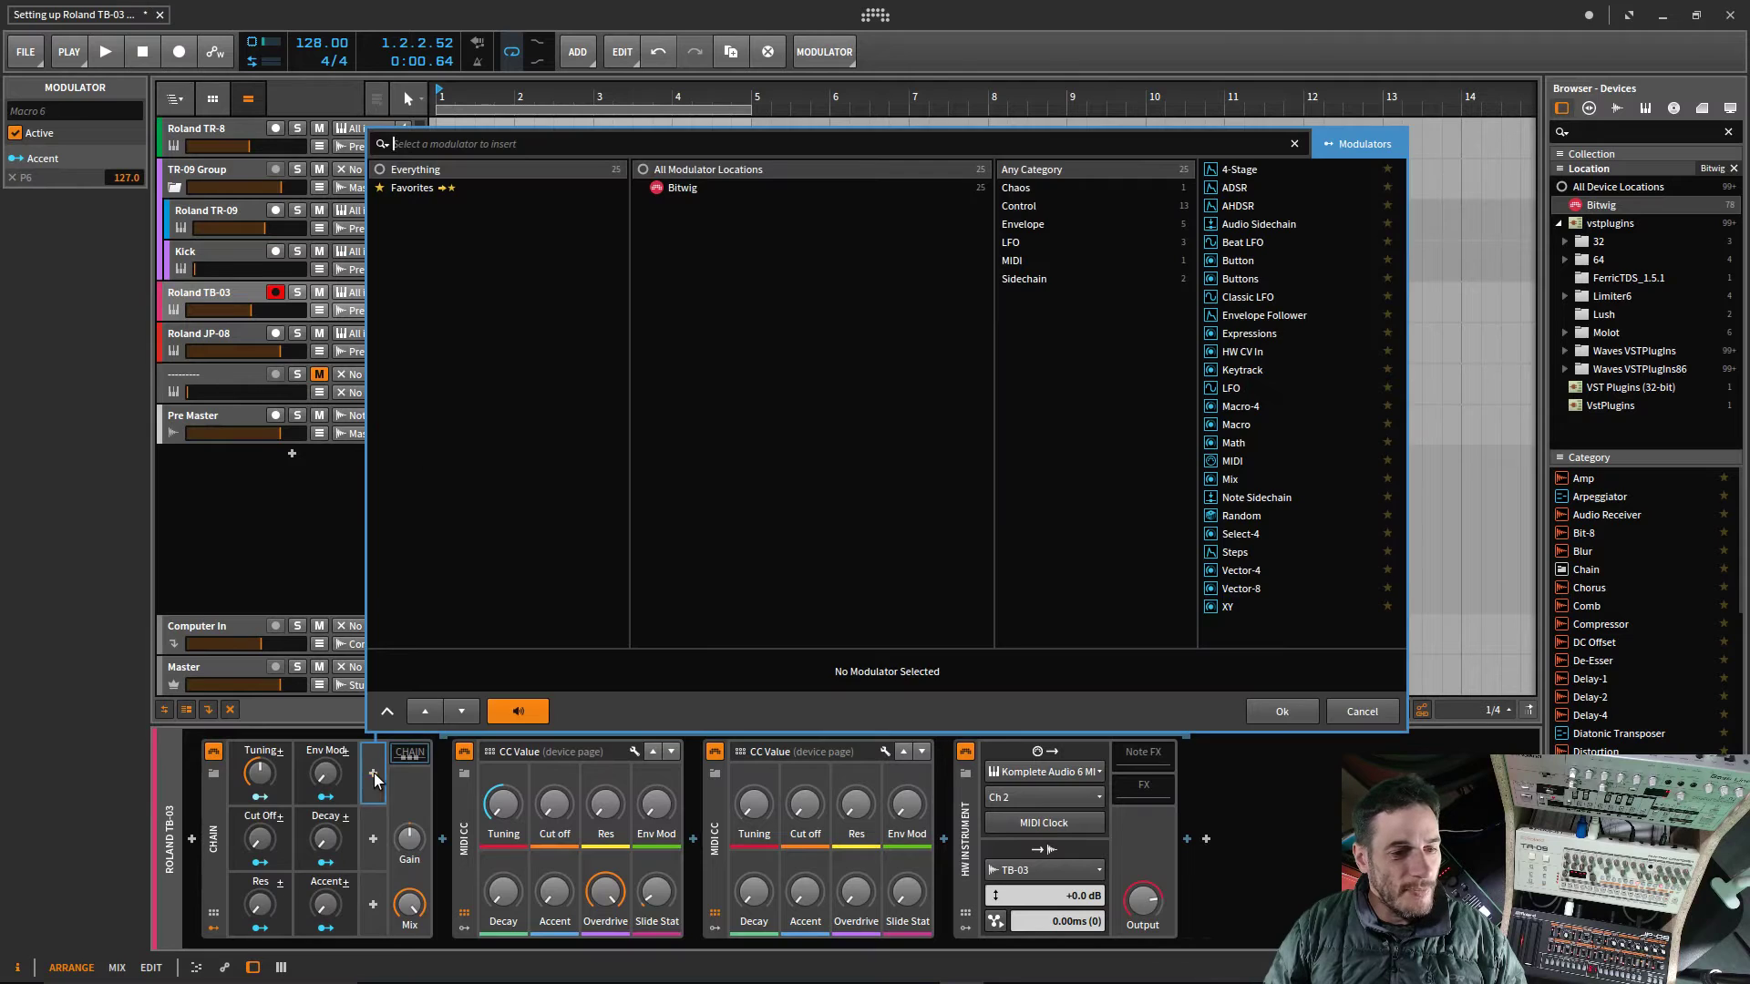
left_click(1253, 424)
left_click(1282, 712)
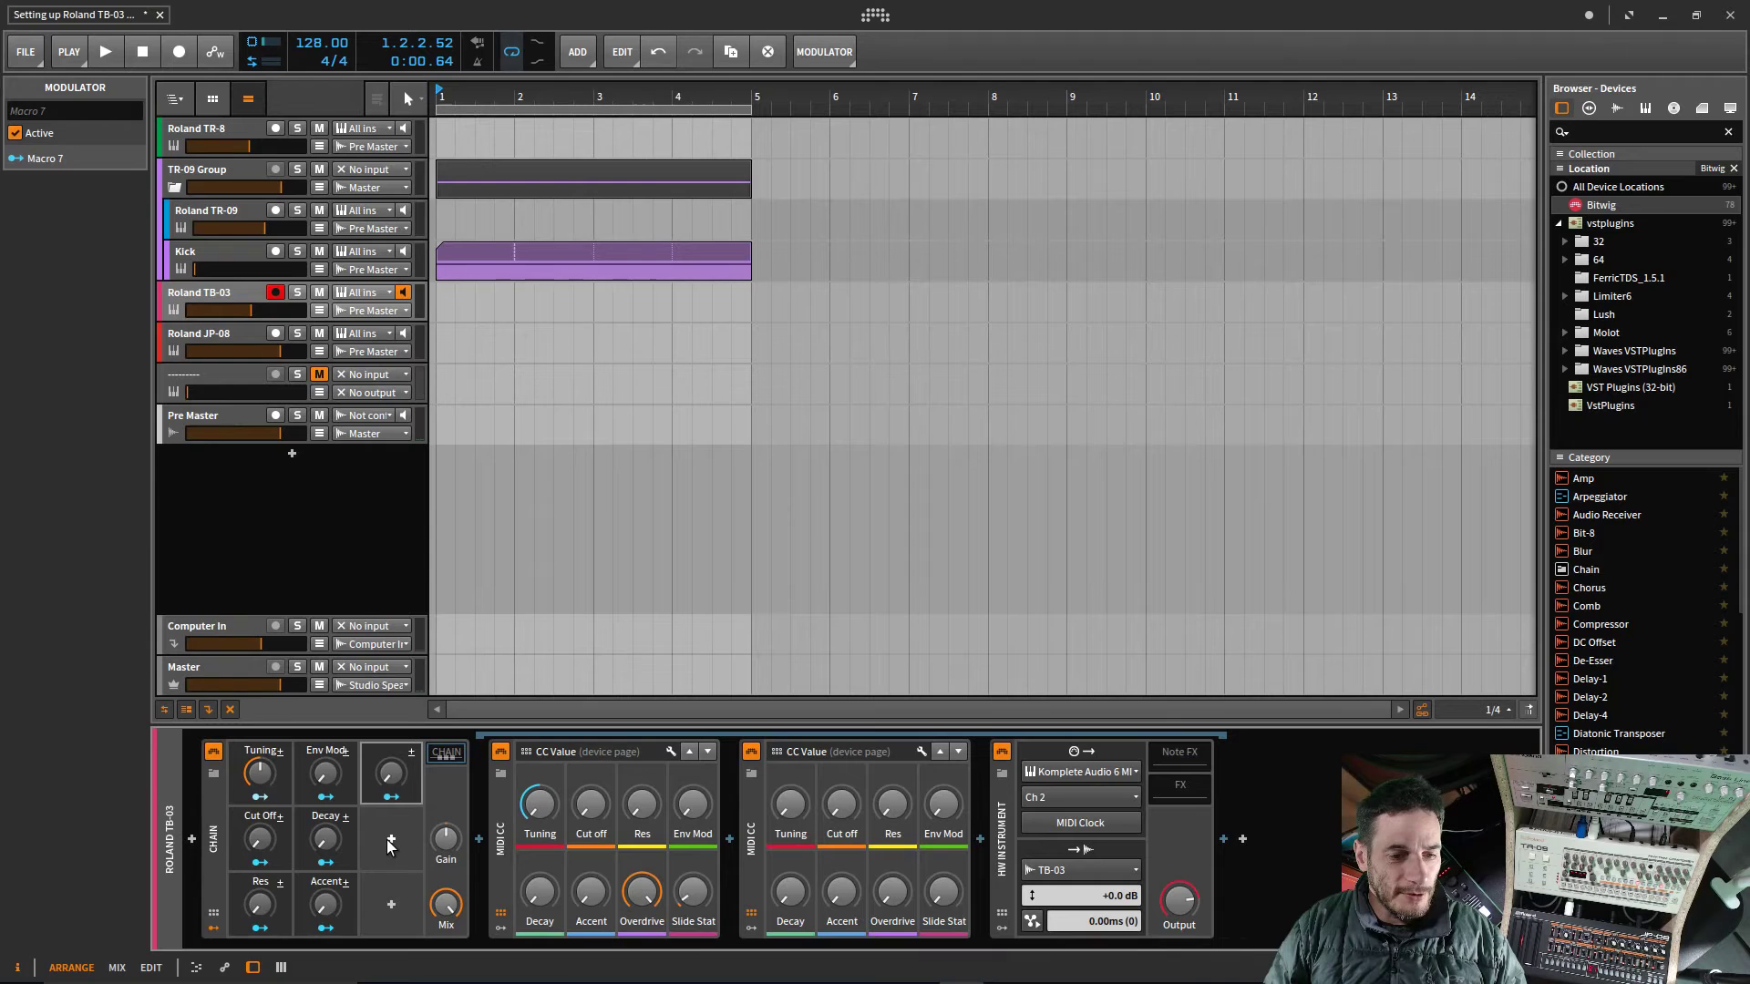
left_click(392, 798)
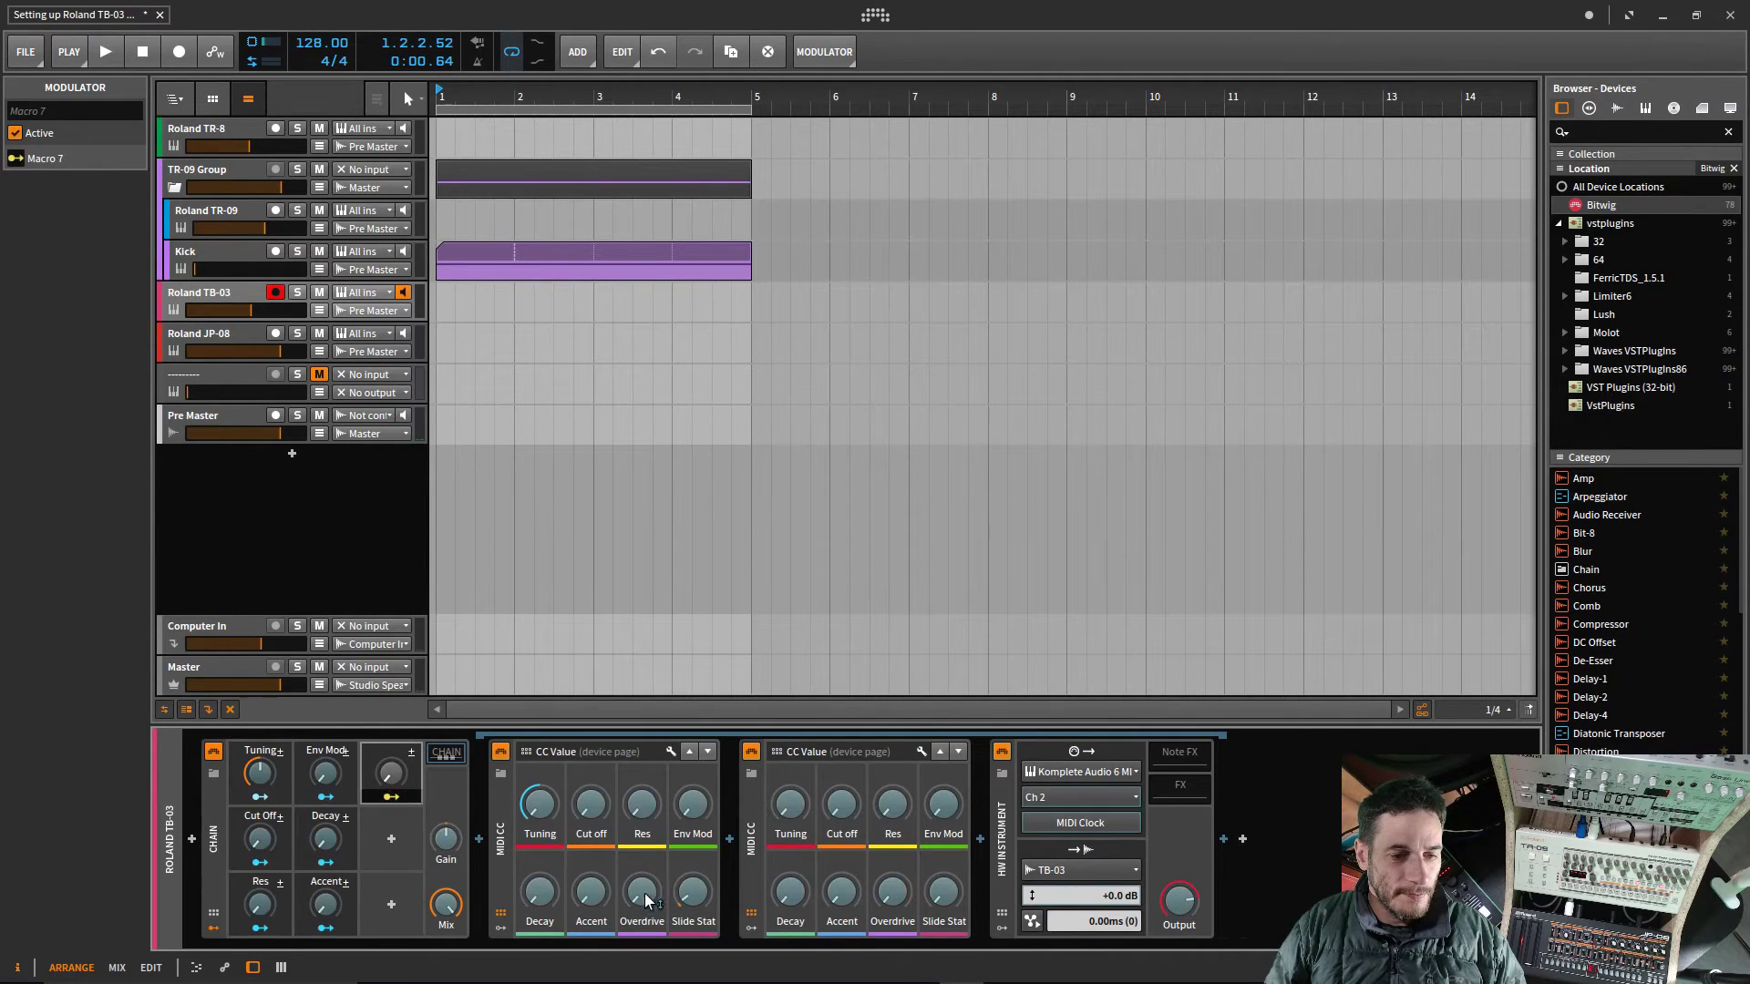
left_click_drag(643, 895, 643, 775)
left_click(394, 797)
Step: Rename the macro beside Env Mod as "Overdrive"
double_click(385, 751)
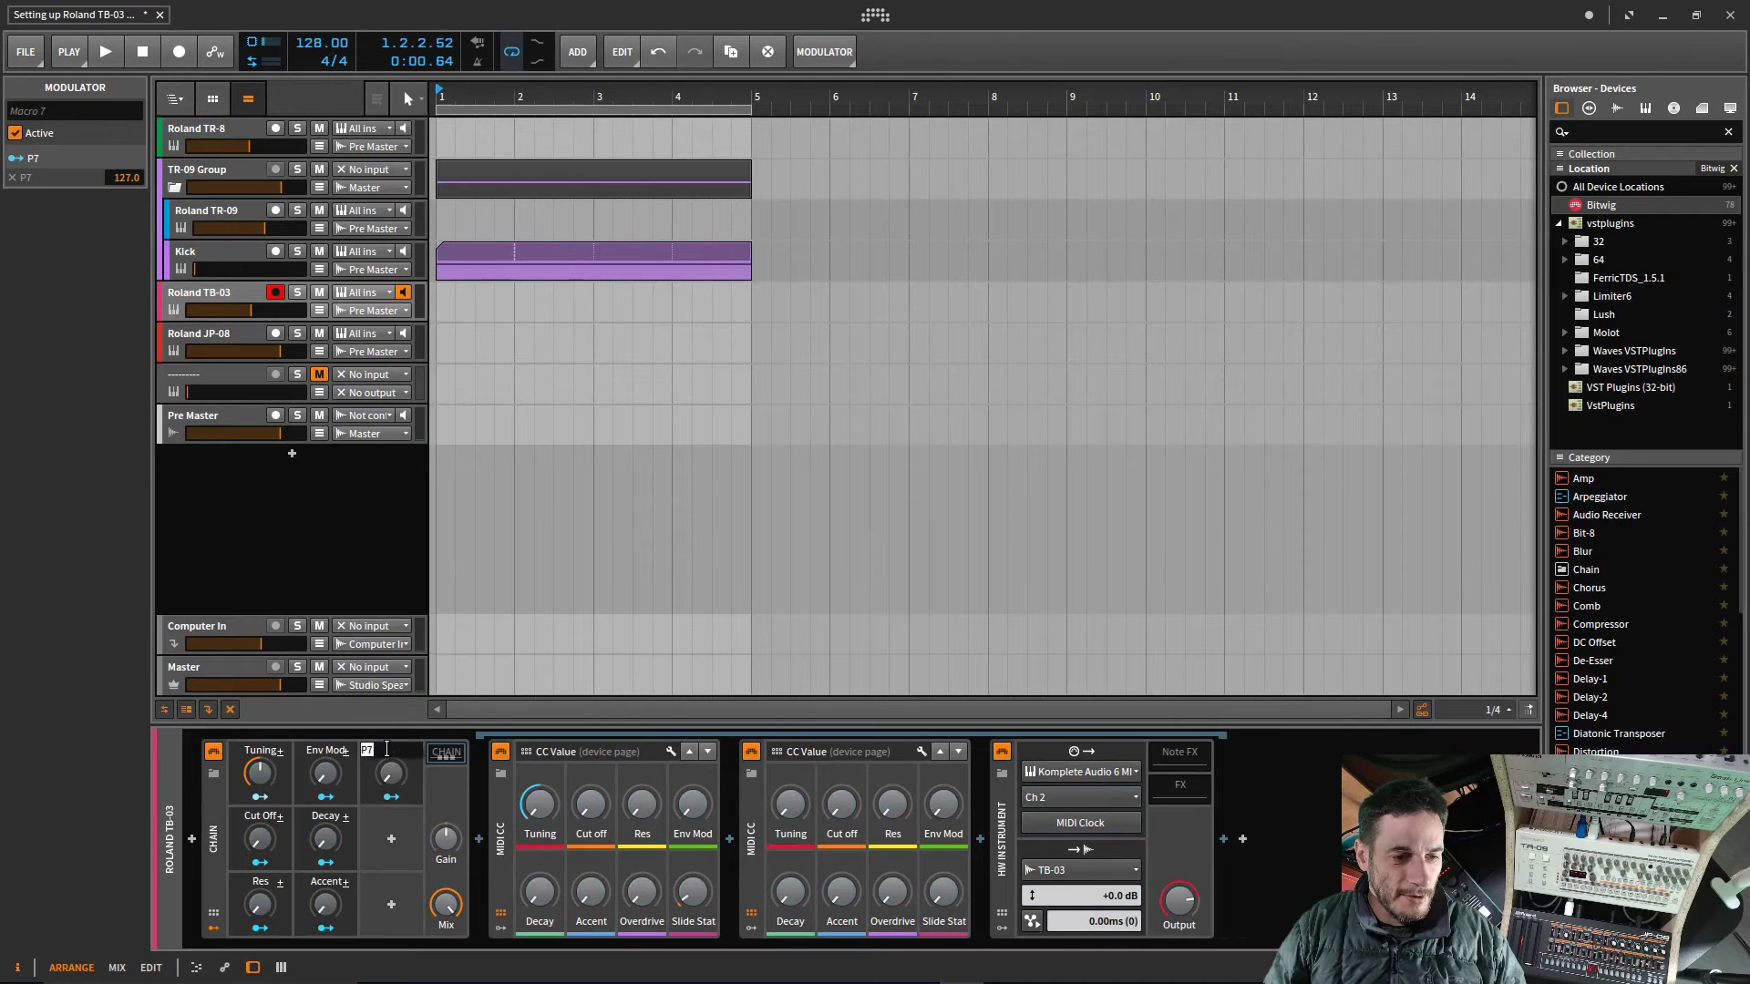
type("Overdrive")
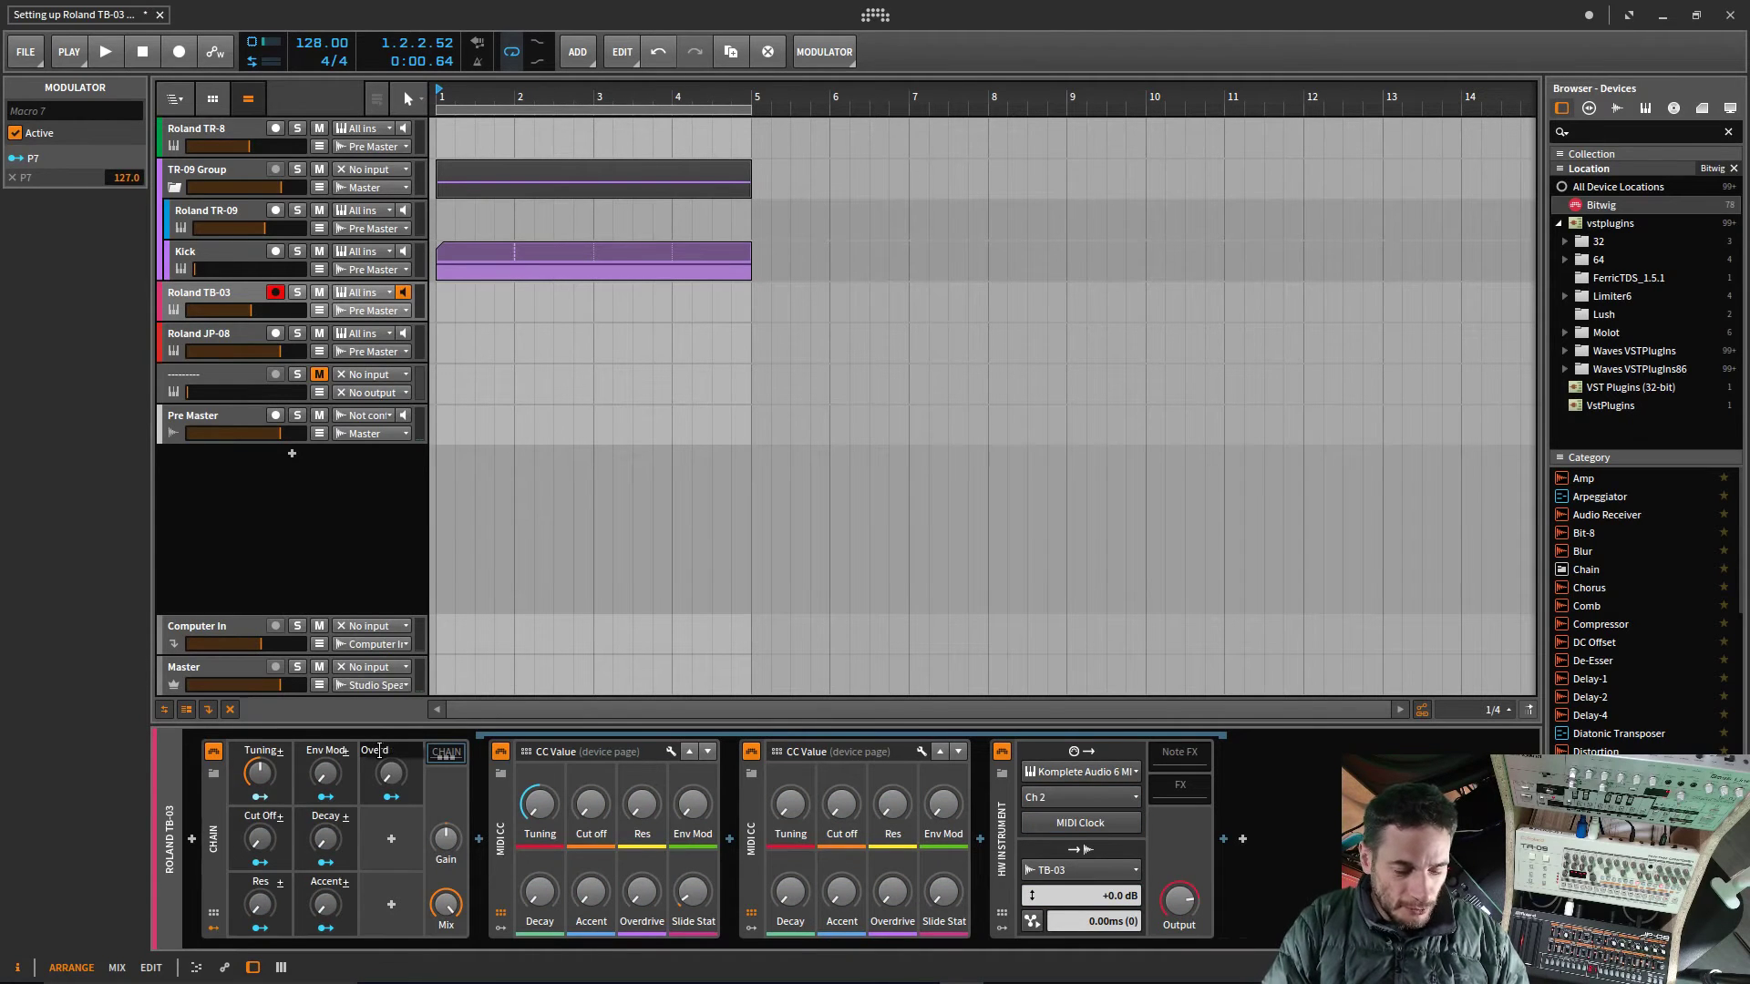
key("Return")
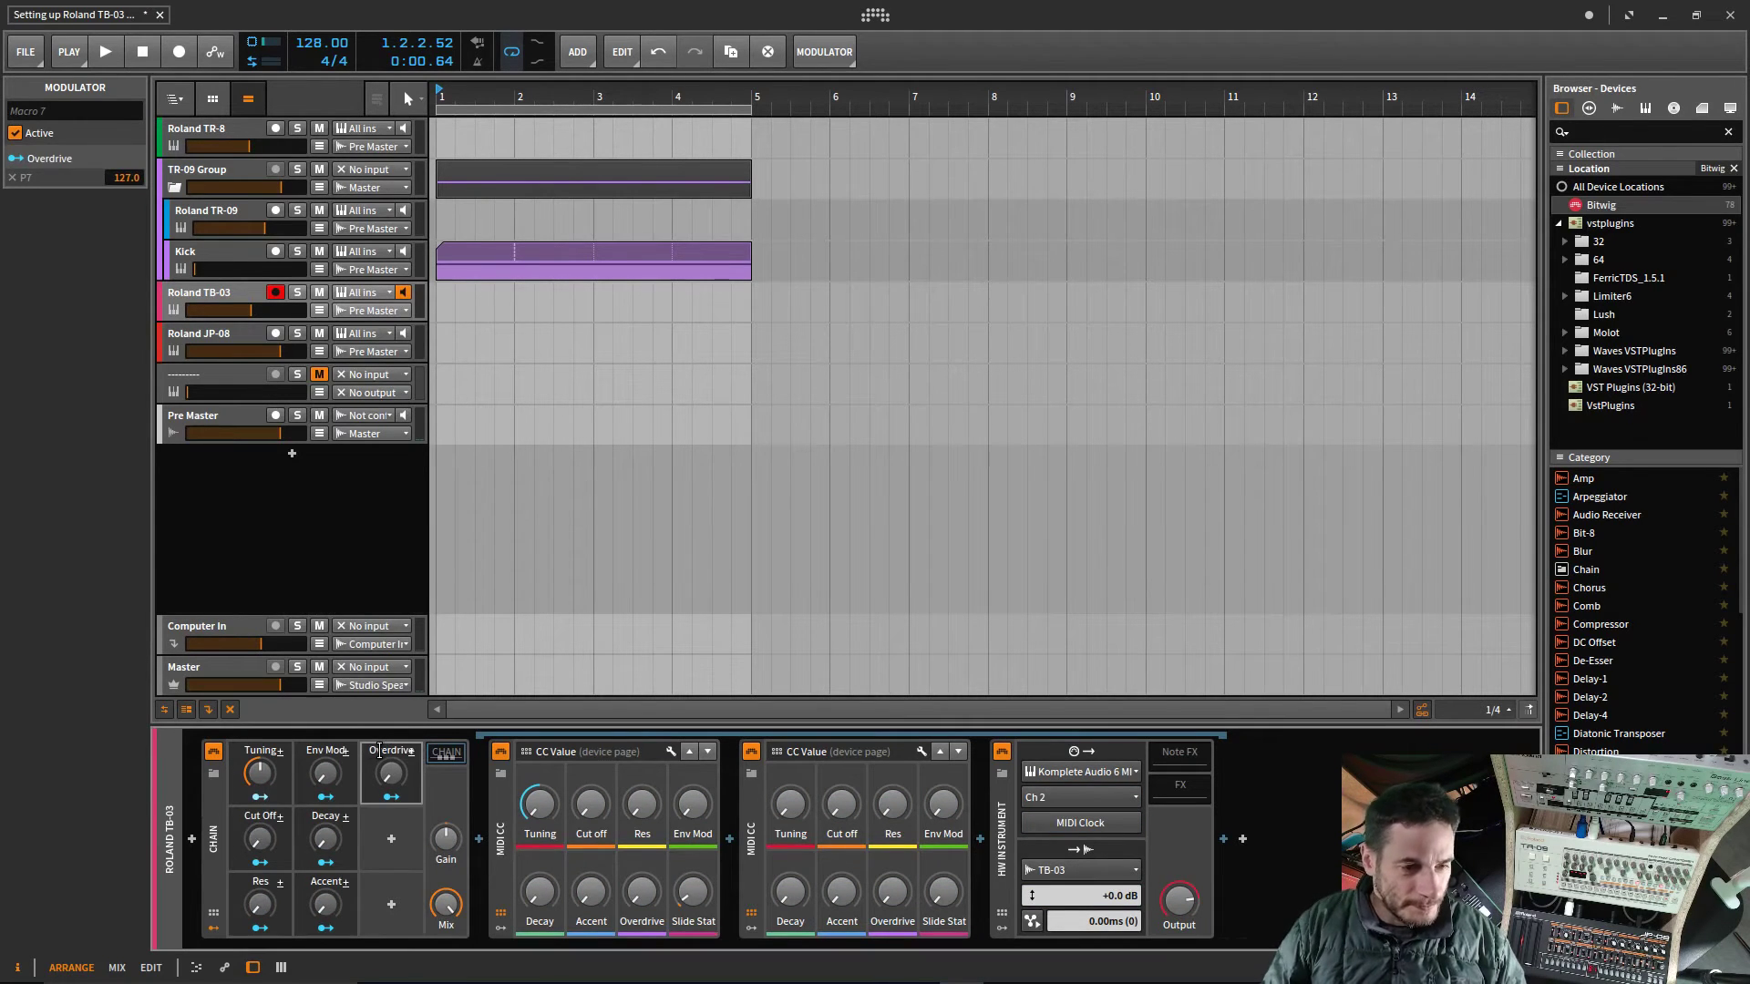
Step: Insert a Macro modulator below Overdrive and map it to the first MIDI CC device's Slide Stat knob with an amount of 127
left_click(390, 838)
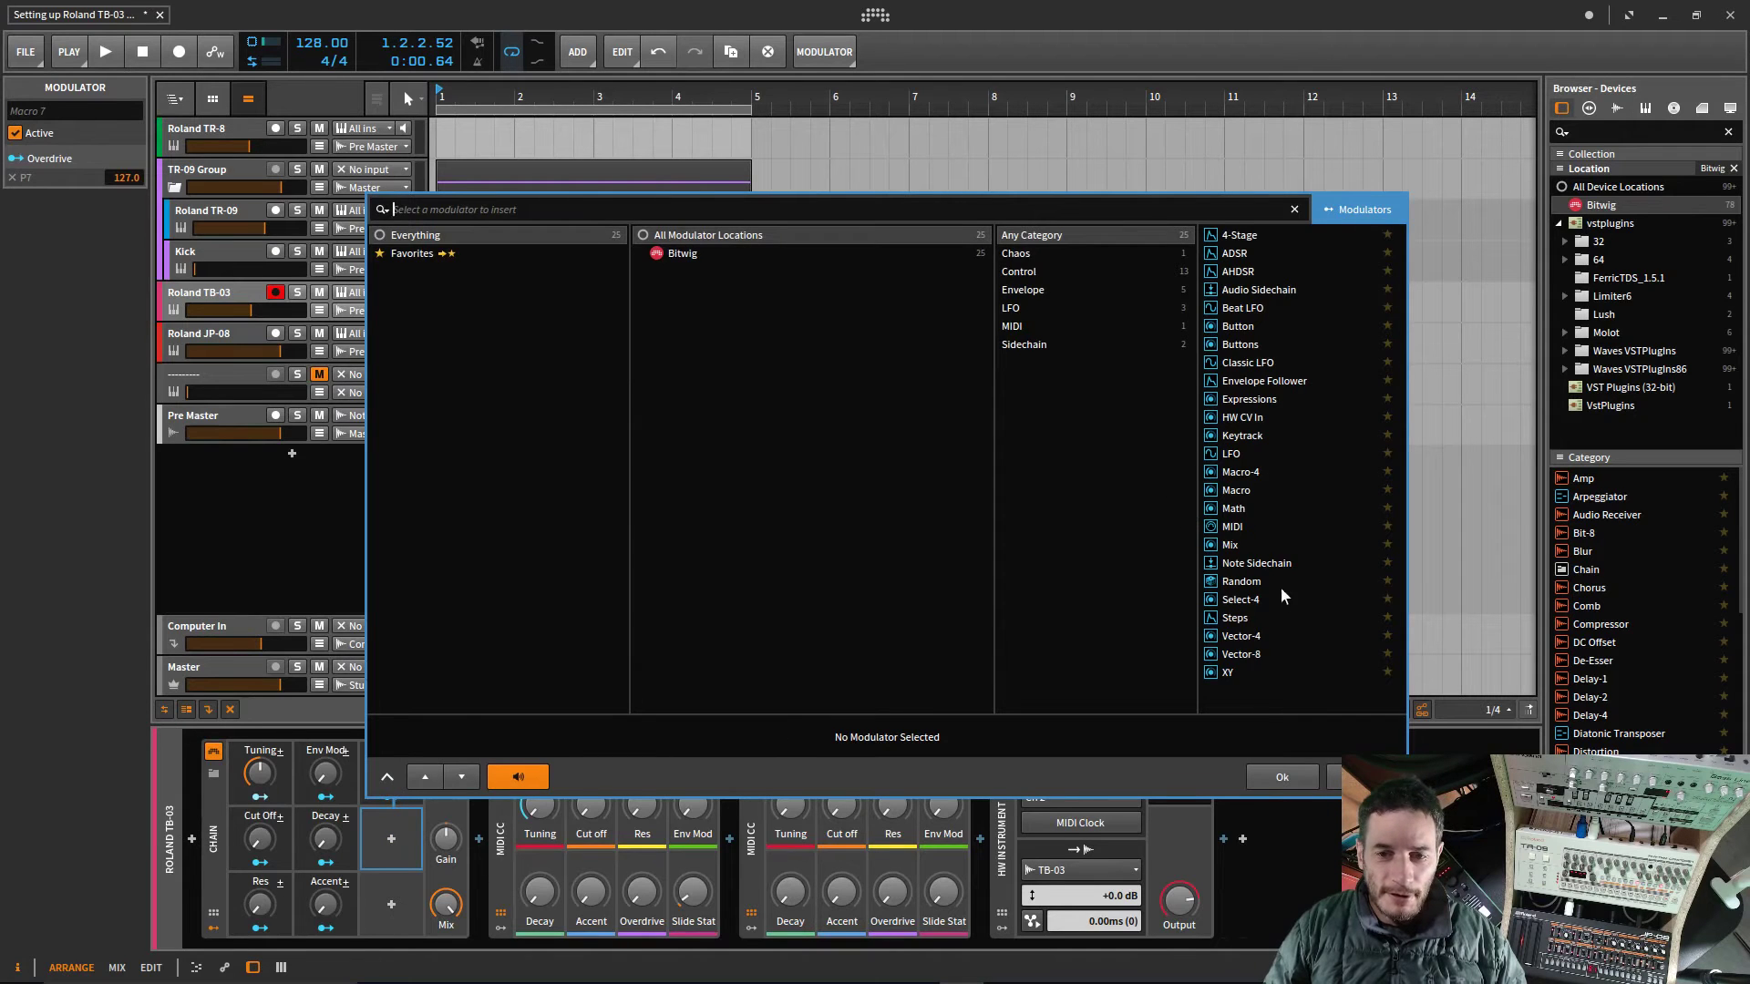
left_click(1242, 493)
left_click(1282, 777)
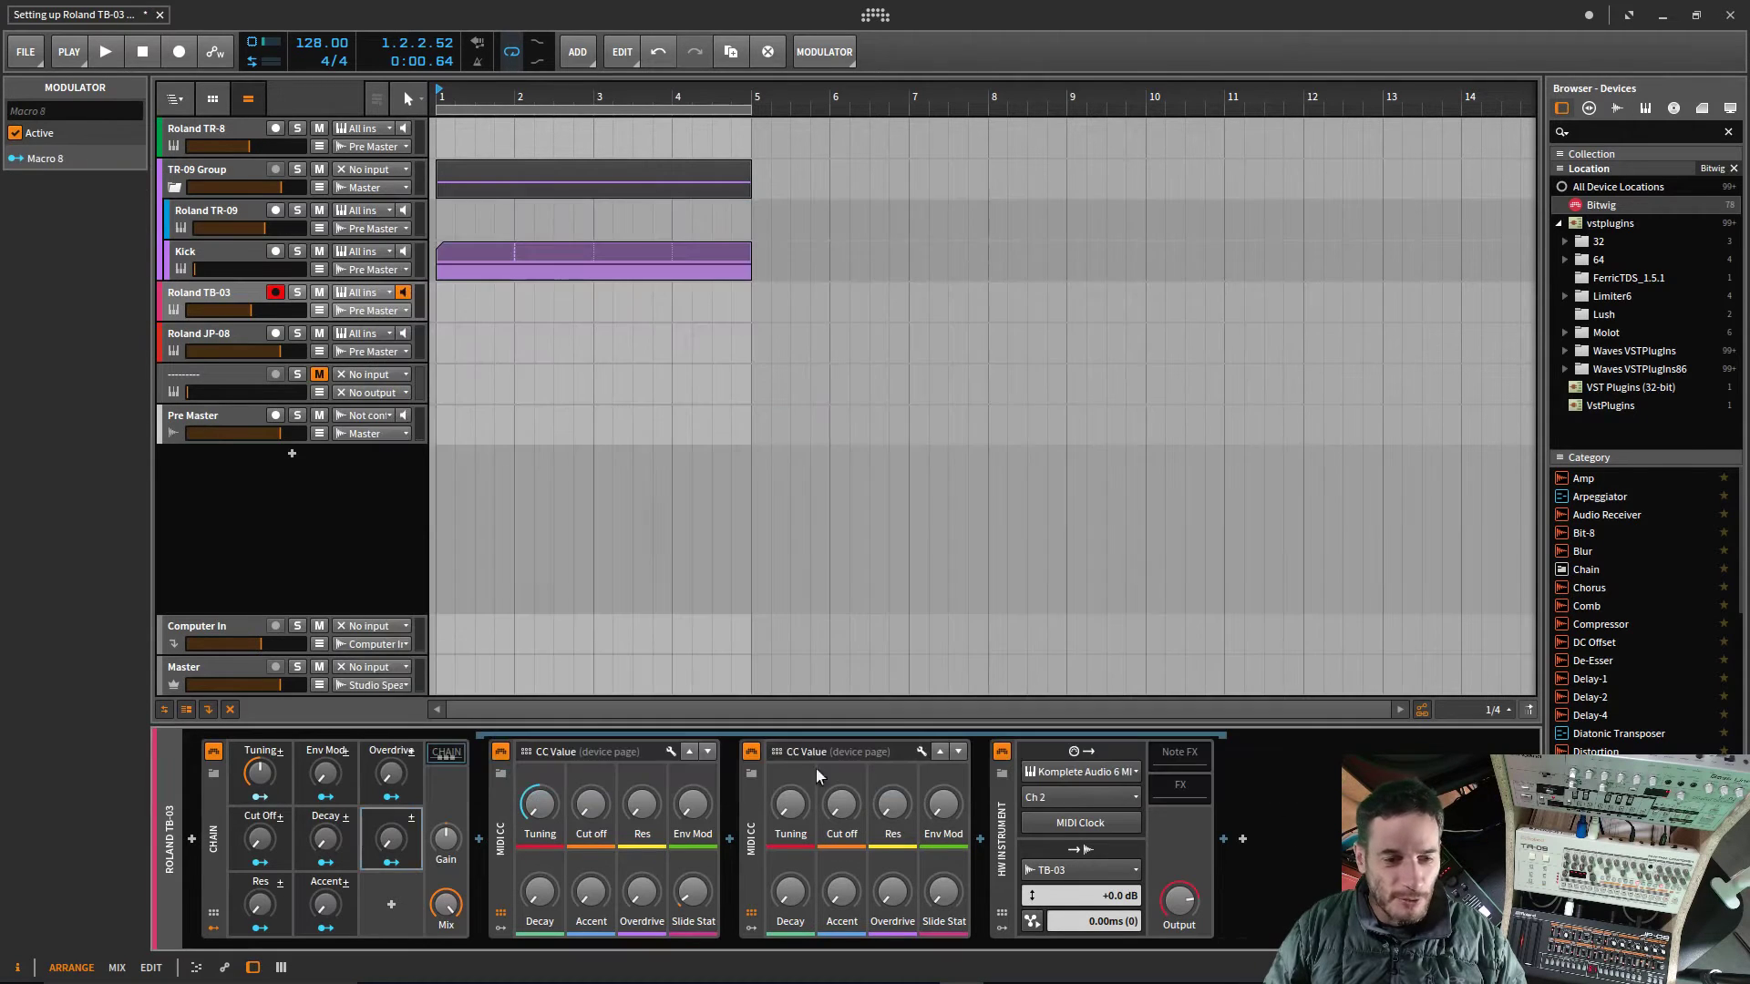
left_click_drag(693, 893, 693, 904)
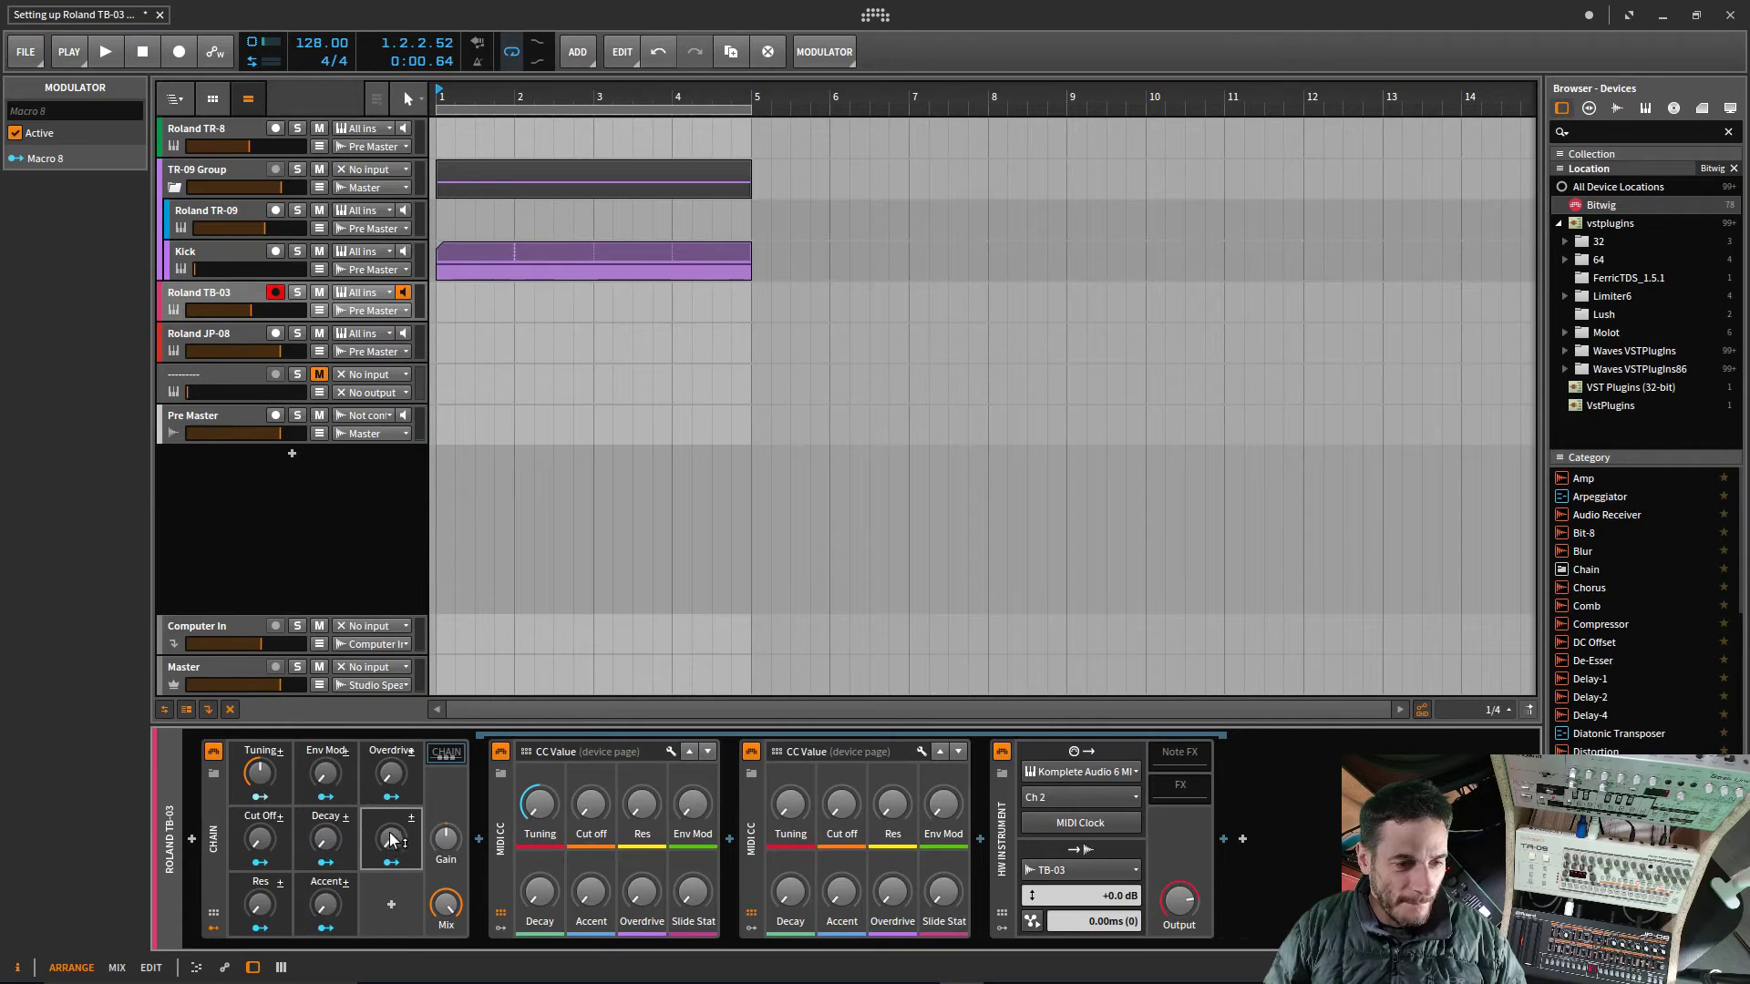
left_click(391, 863)
left_click(693, 892)
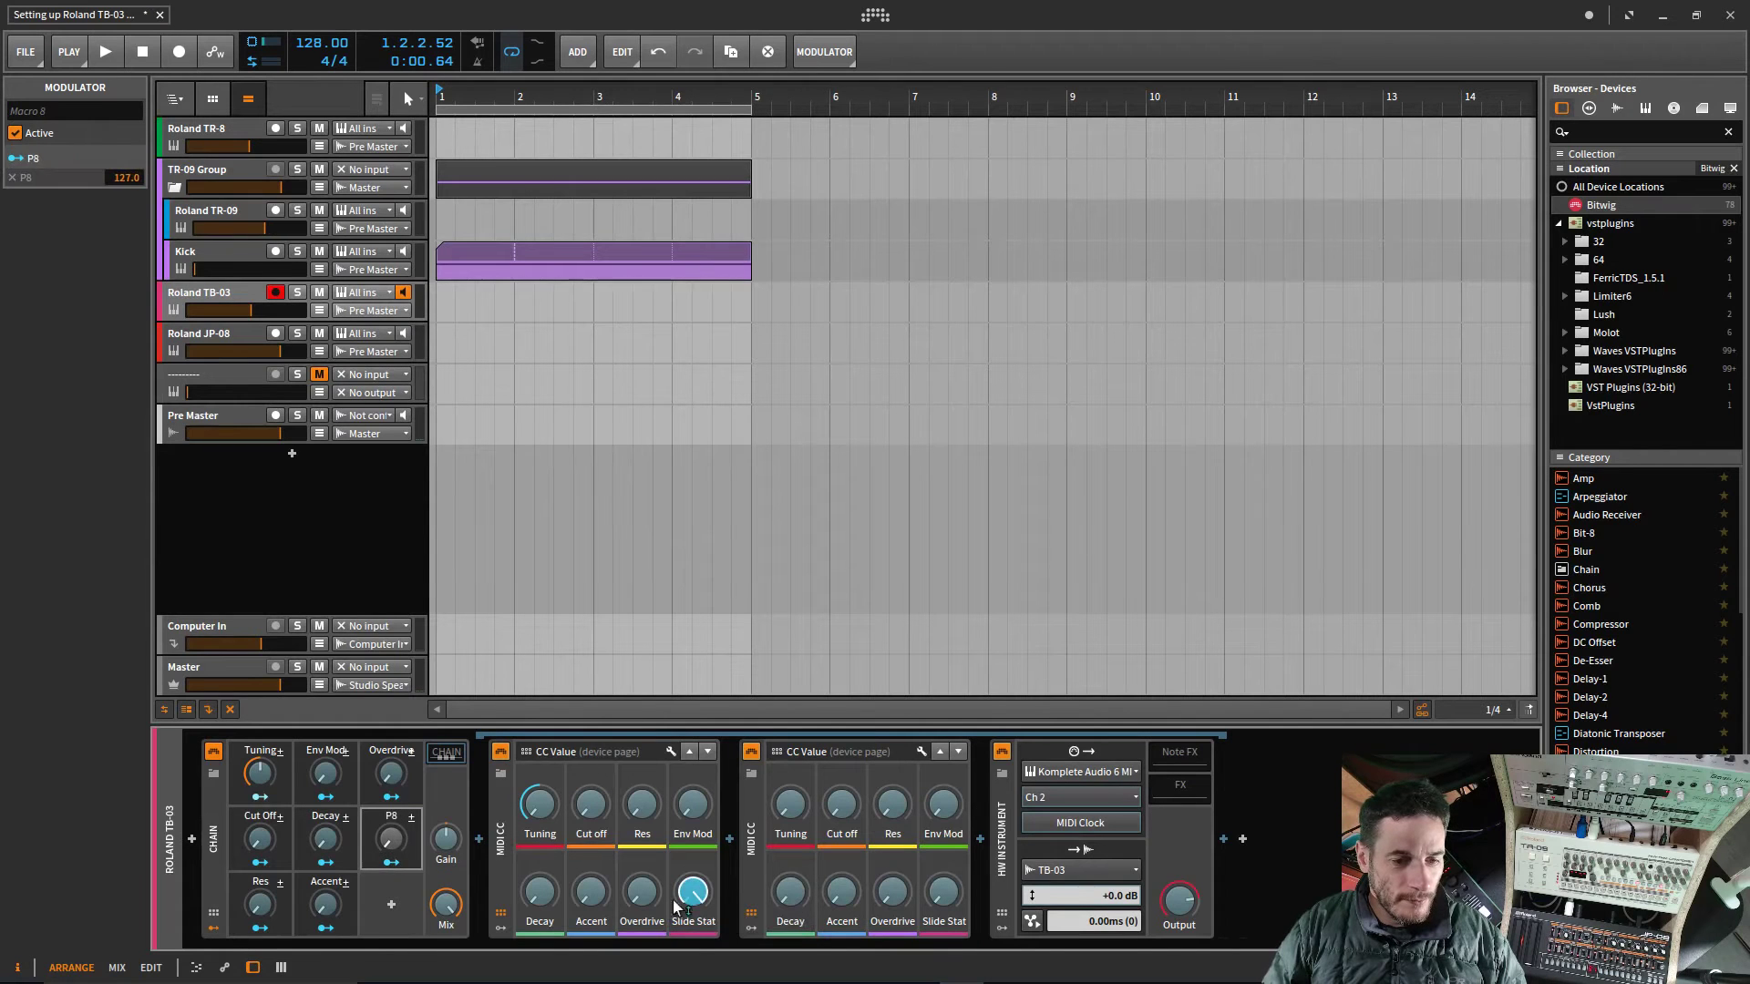
Step: Rename the macro below Overdrive as "Slide Stat"
double_click(391, 816)
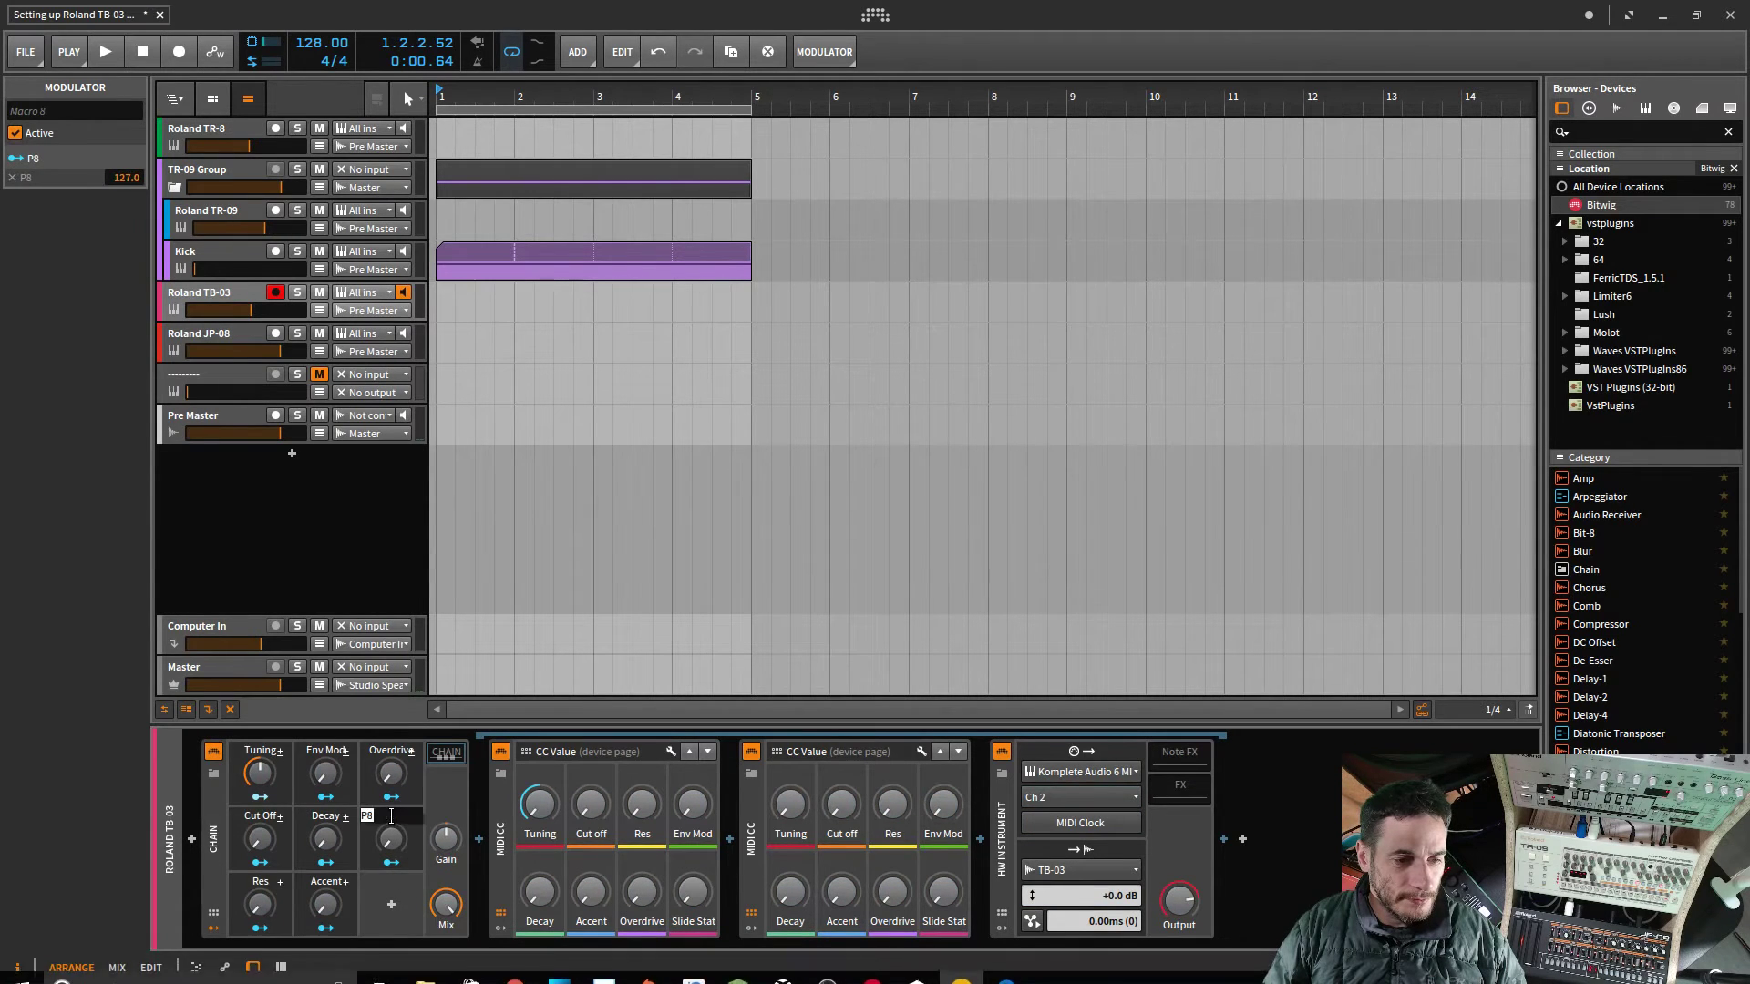
type("Slide S")
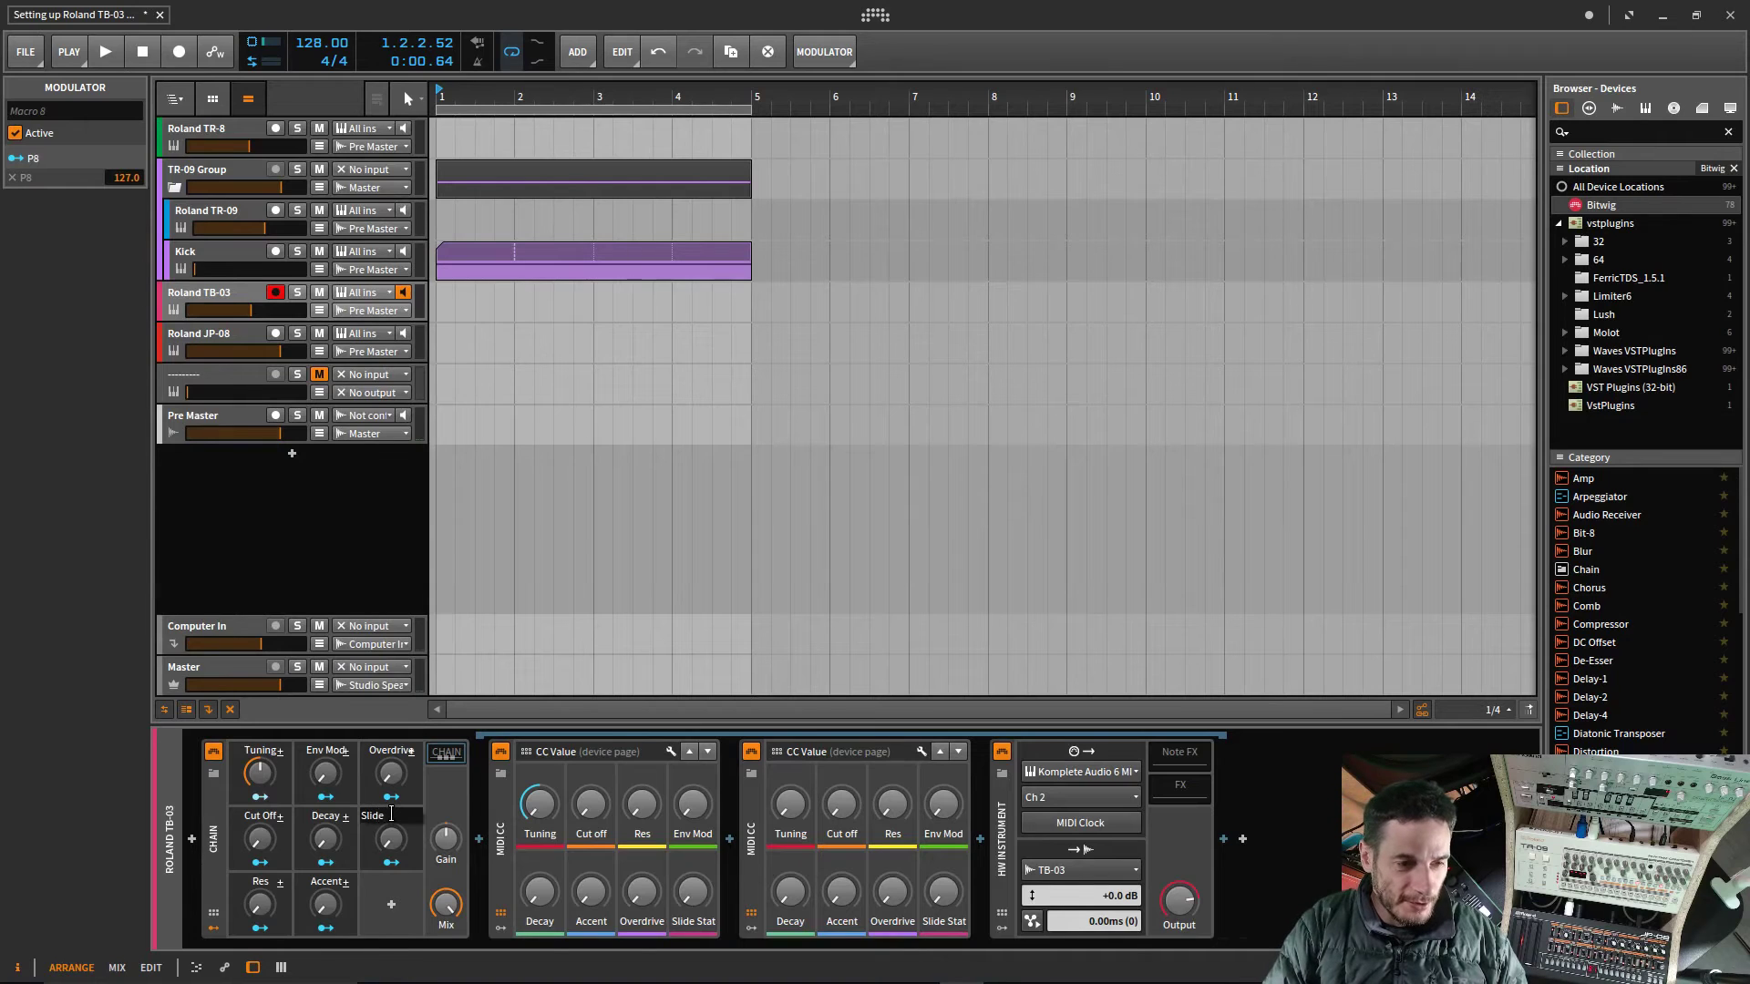
type("tat")
key("Return")
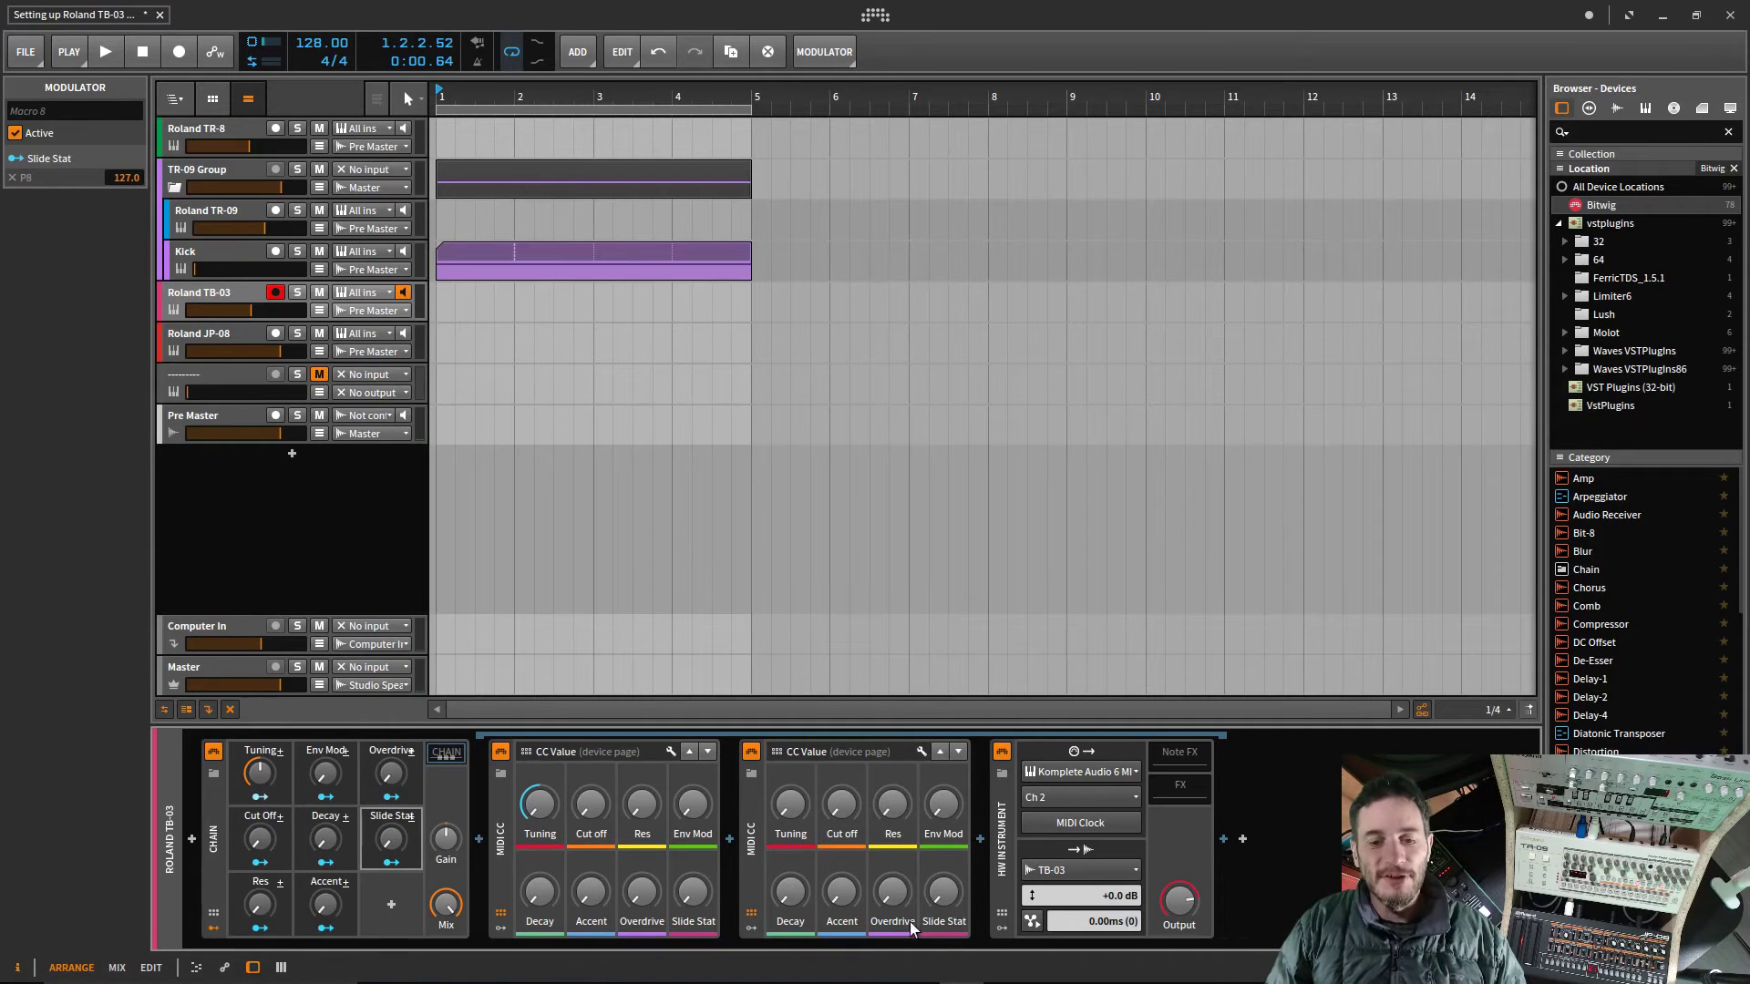
Step: Expand the second MIDI CC device to show its CC number assignments and MIDI channel
left_click(751, 928)
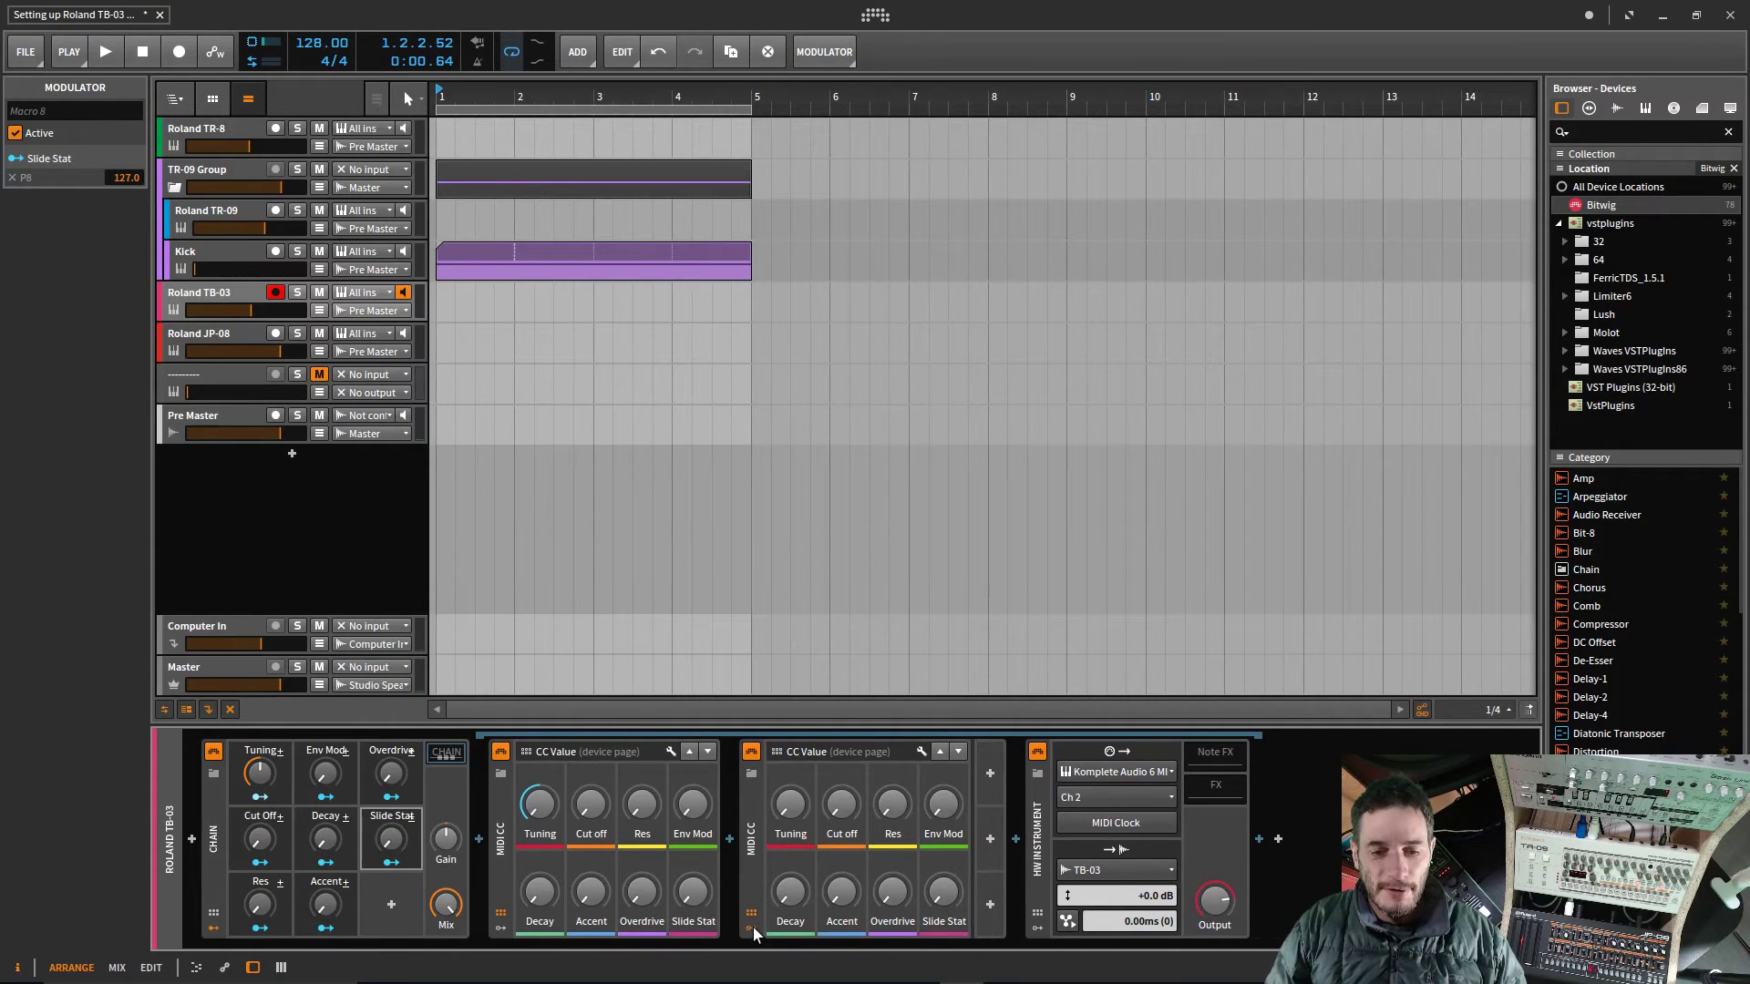
left_click(751, 926)
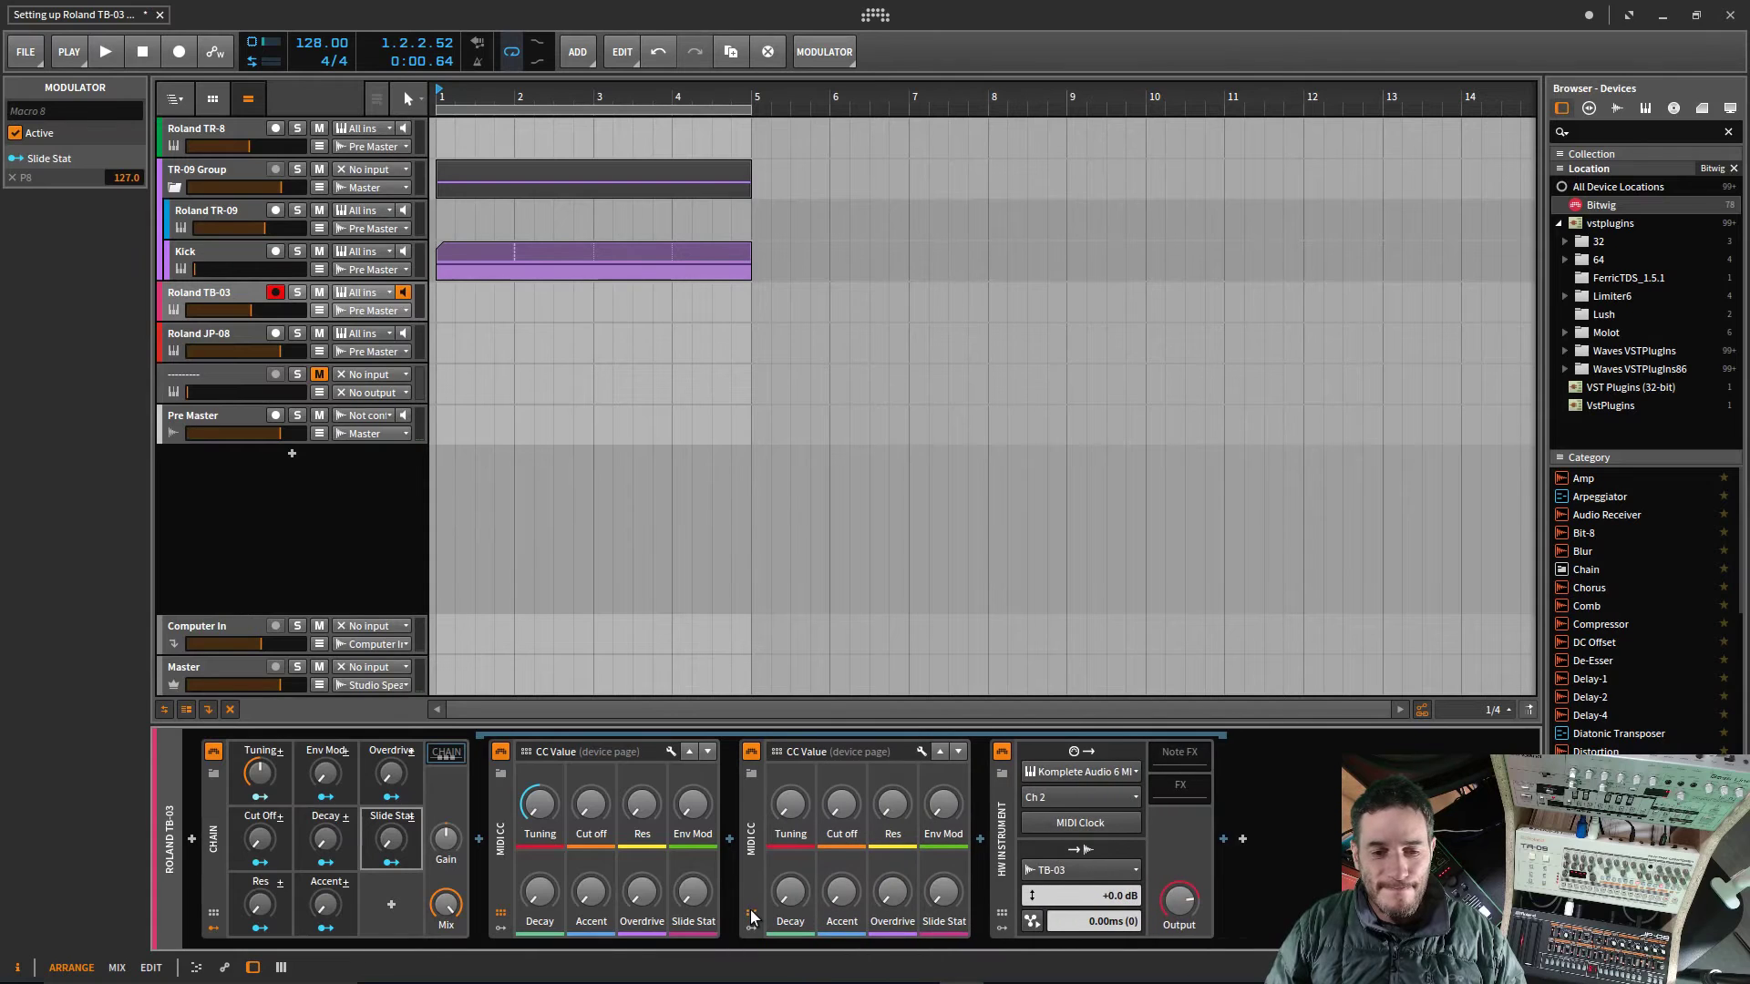
left_click(751, 837)
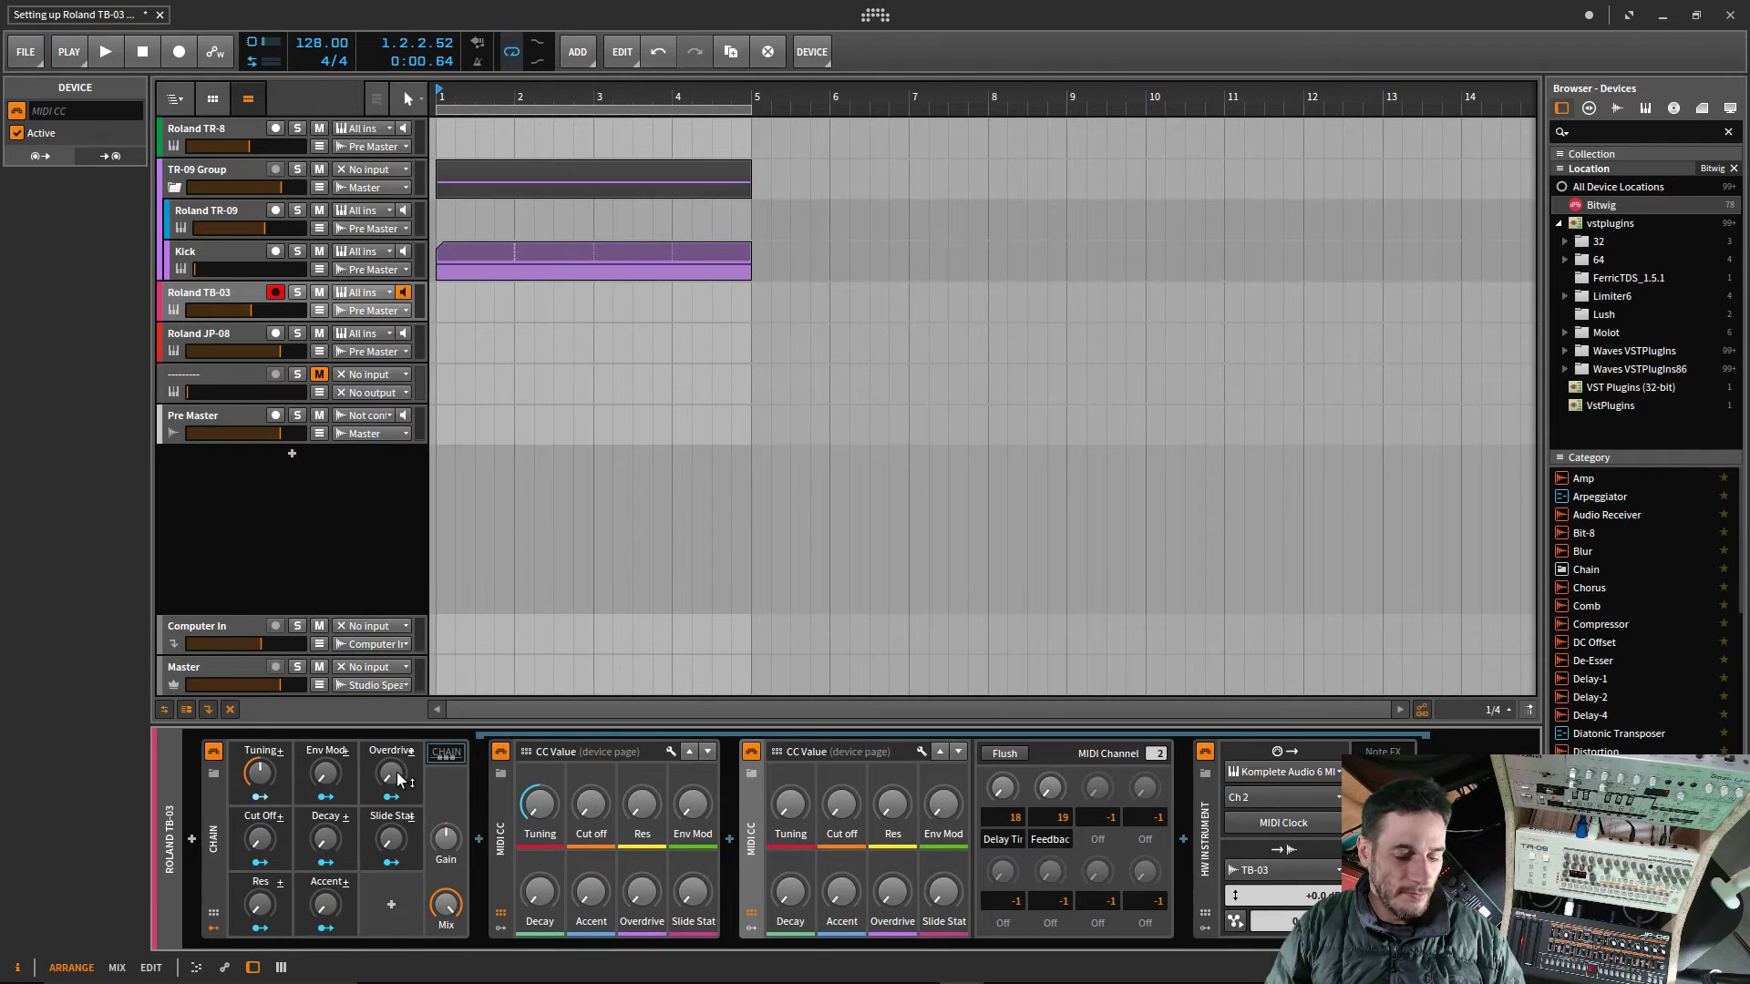
Step: Duplicate the Overdrive macro twice on the Chain device and delete the first copy
key("ctrl+d")
key("ctrl+z")
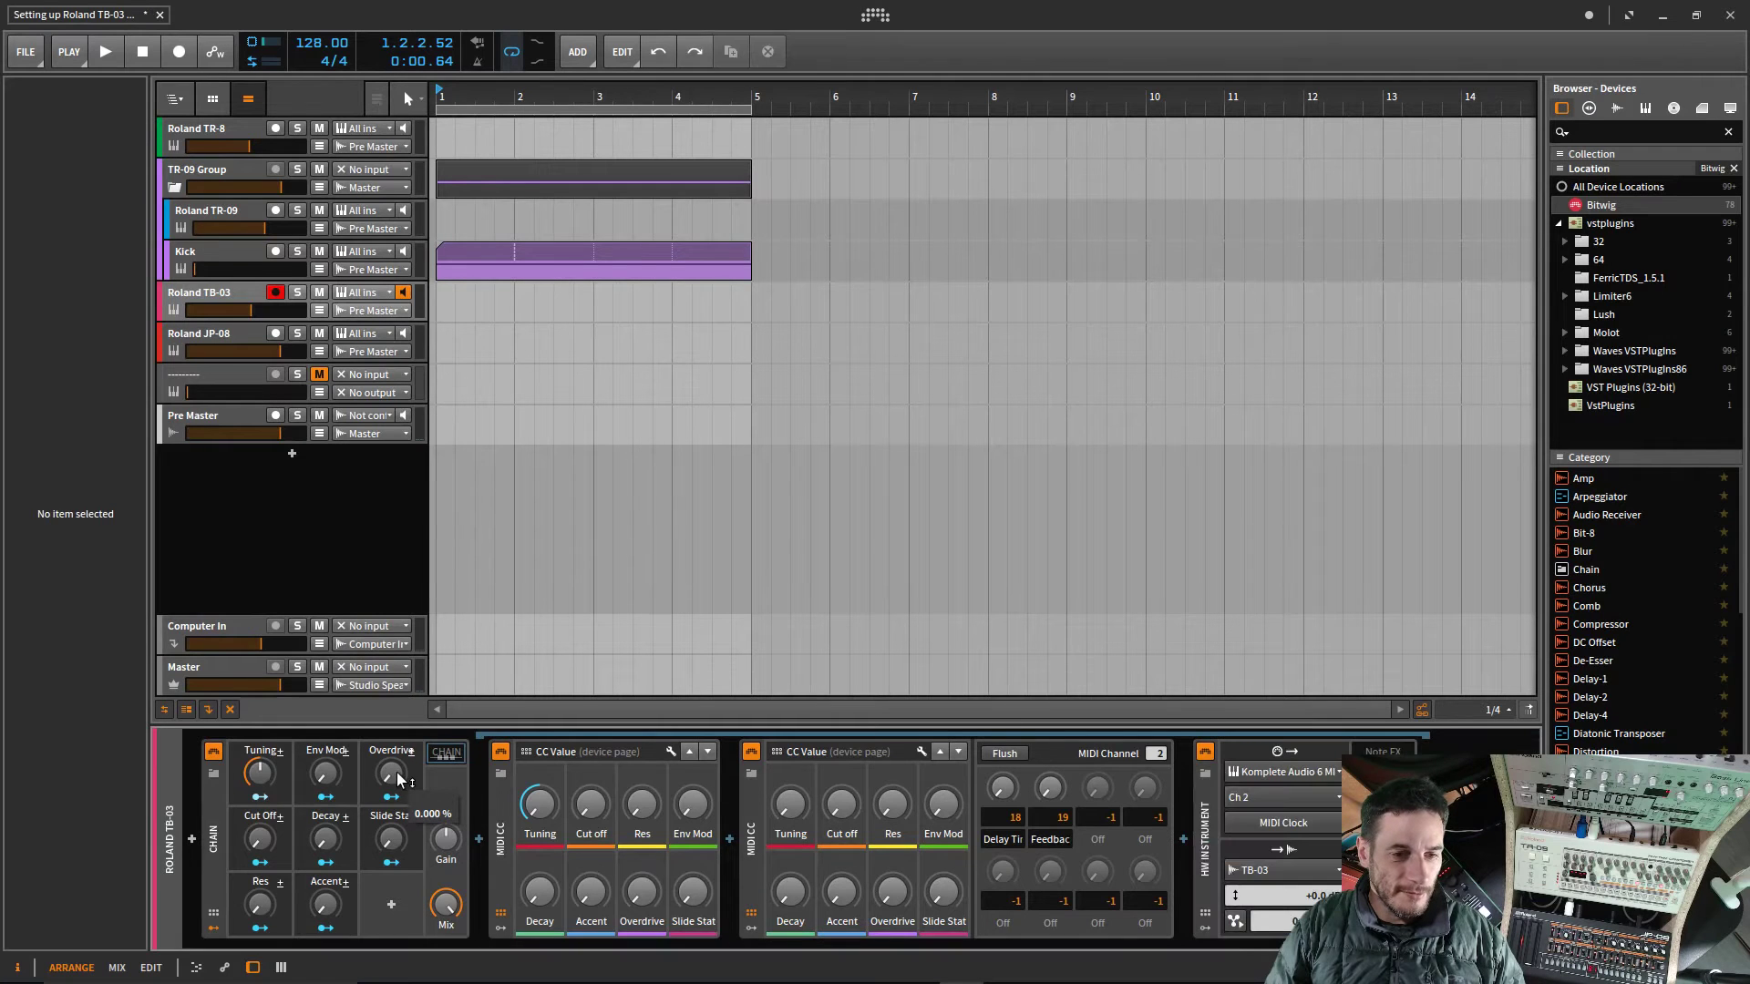
left_click(398, 776)
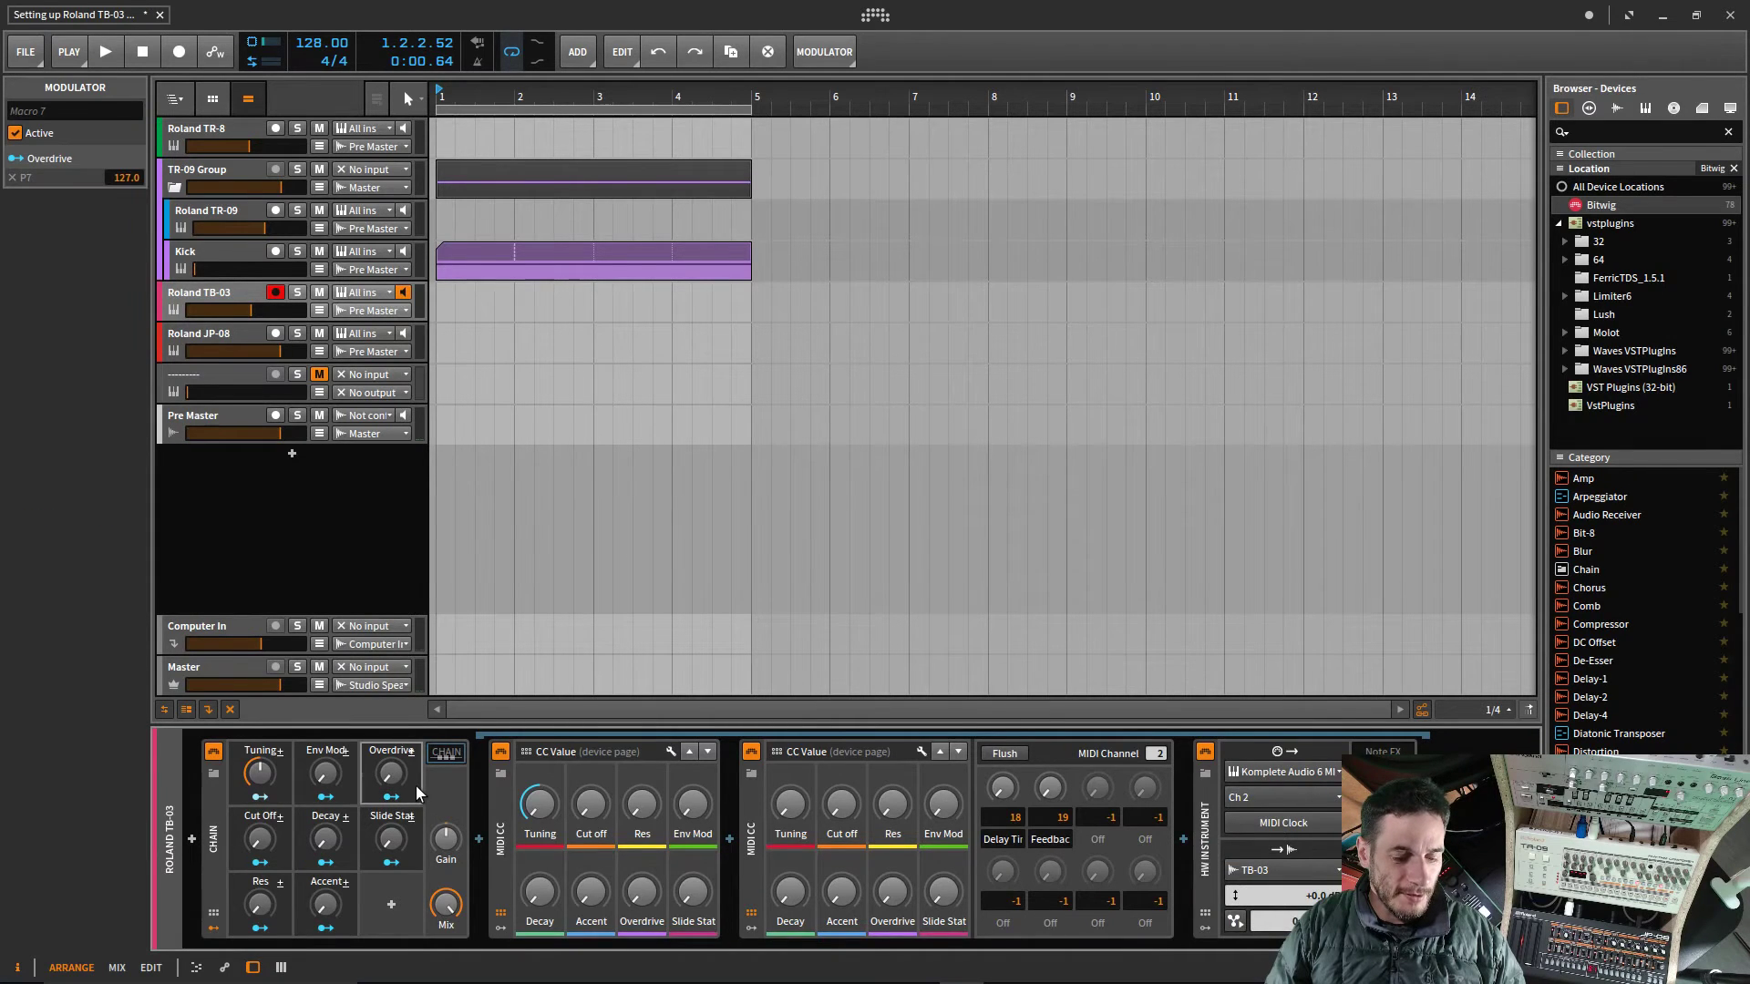
key("ctrl+d")
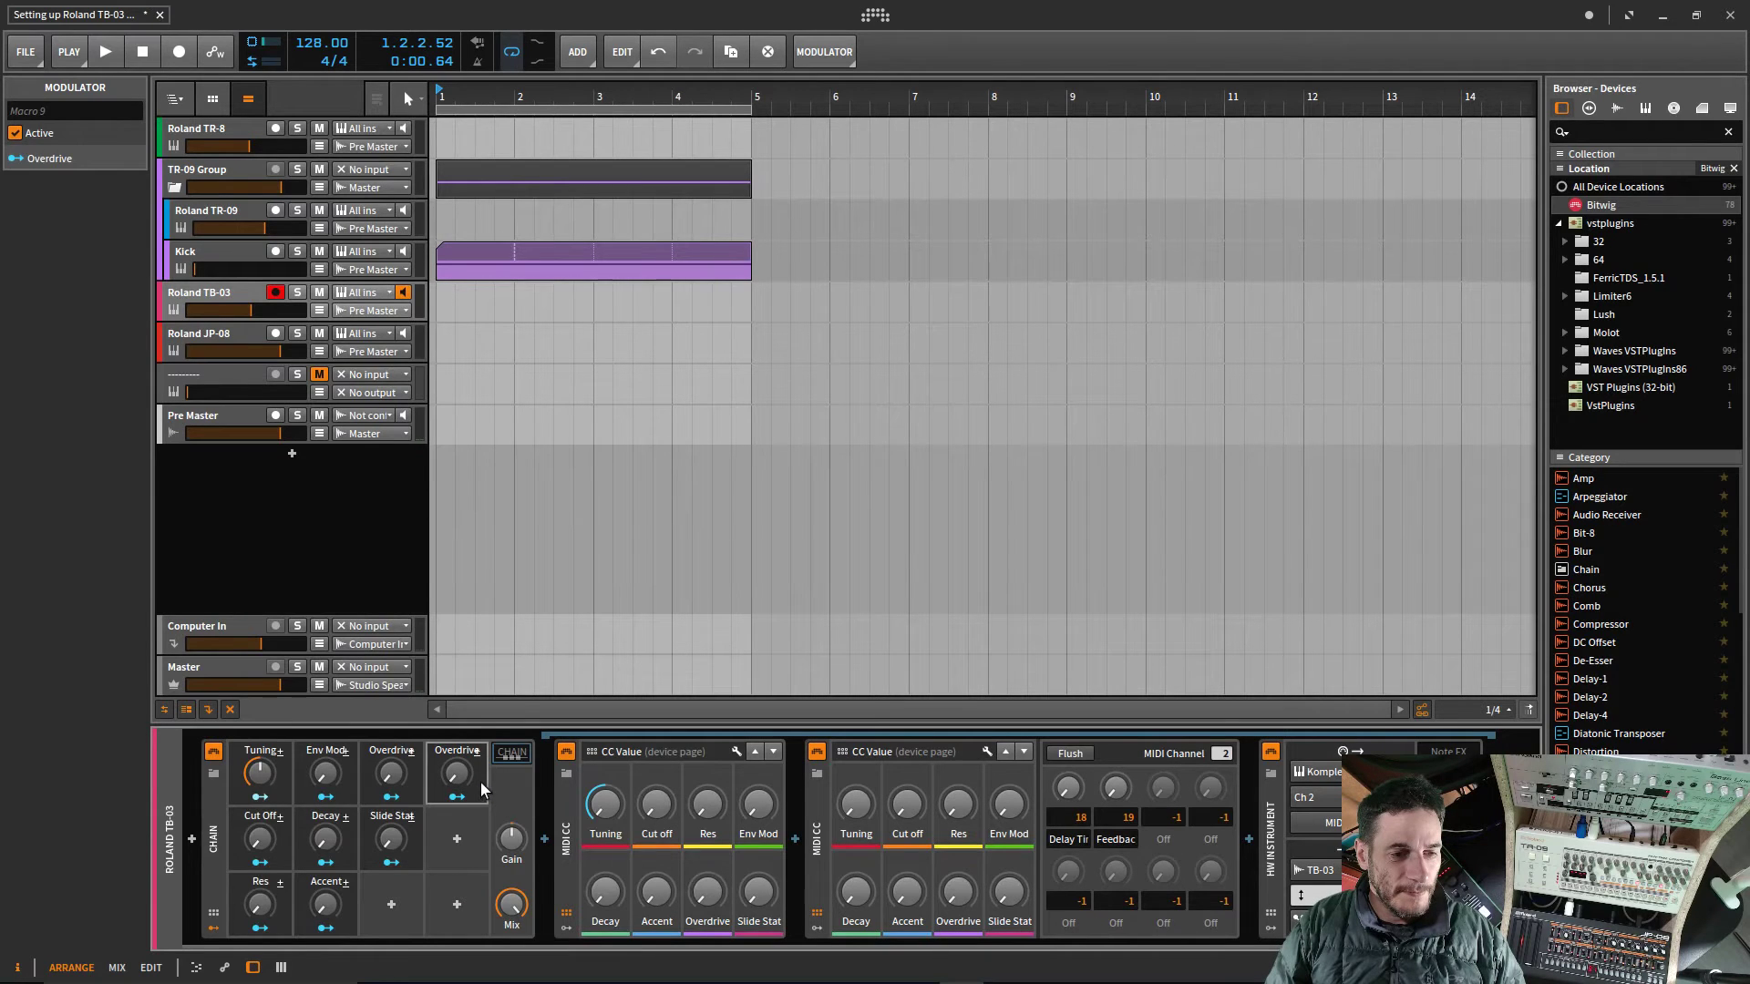
key("ctrl+d")
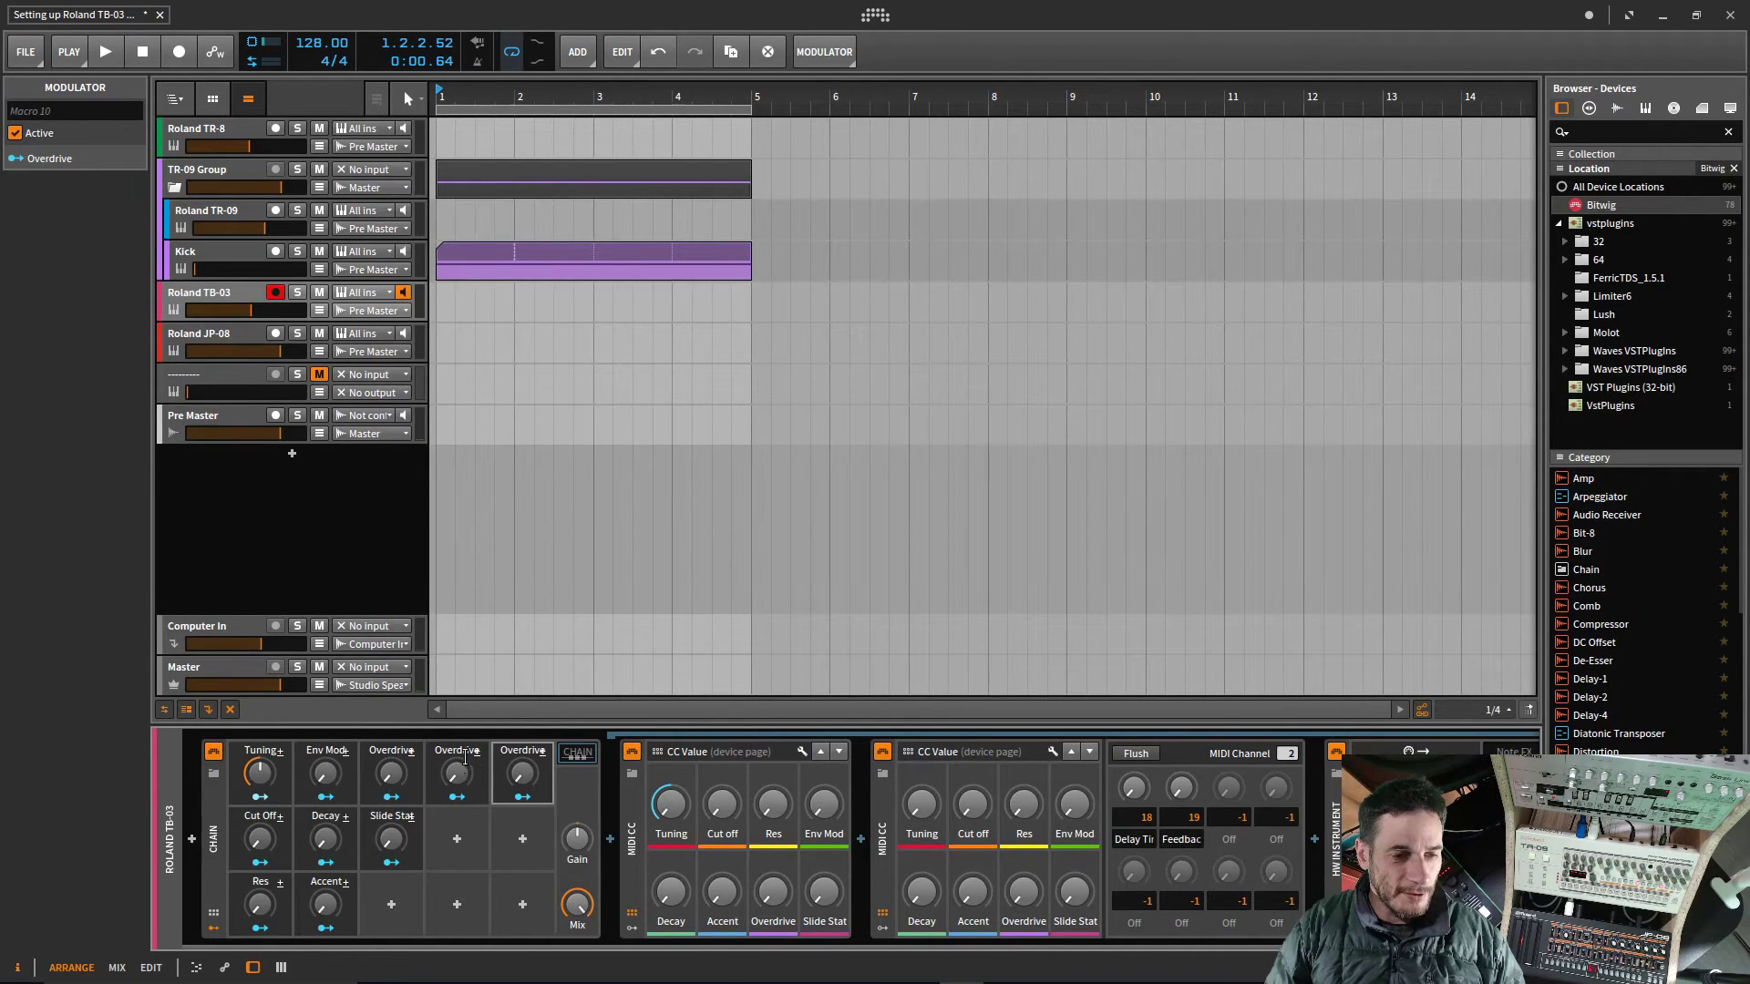
left_click(483, 795)
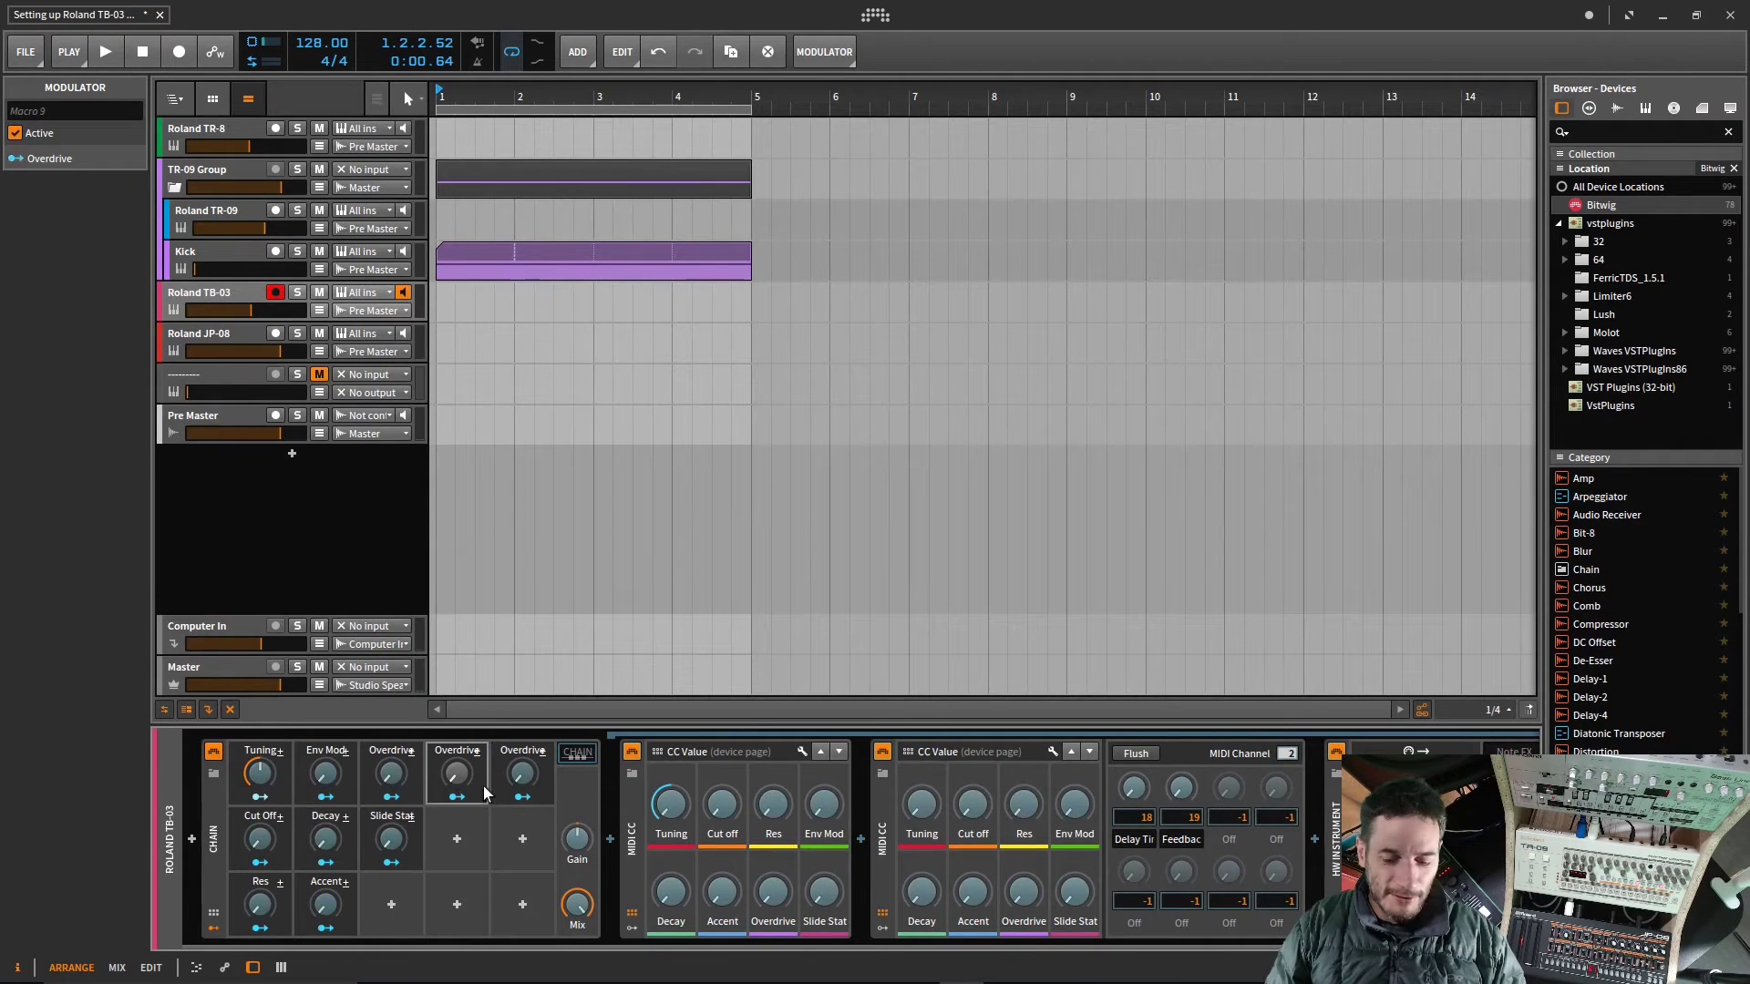
key("Delete")
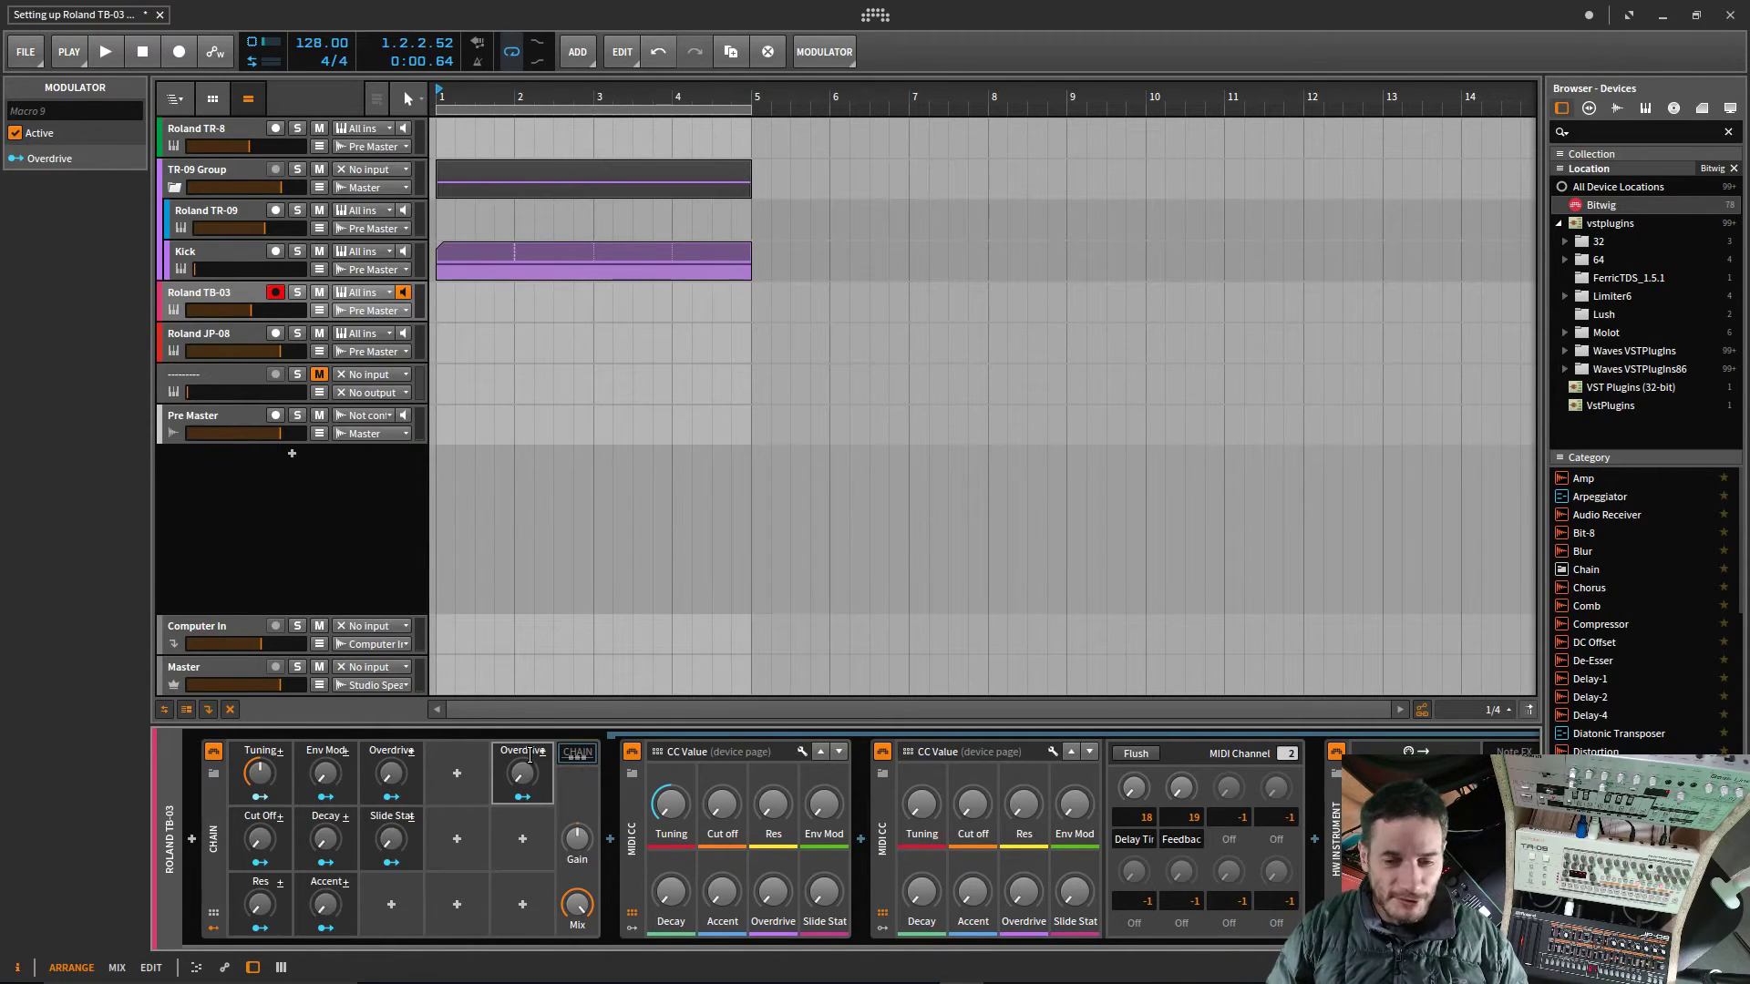
Step: Rename the remaining copy of the Overdrive macro on the Chain device as "Delay Time"
double_click(502, 751)
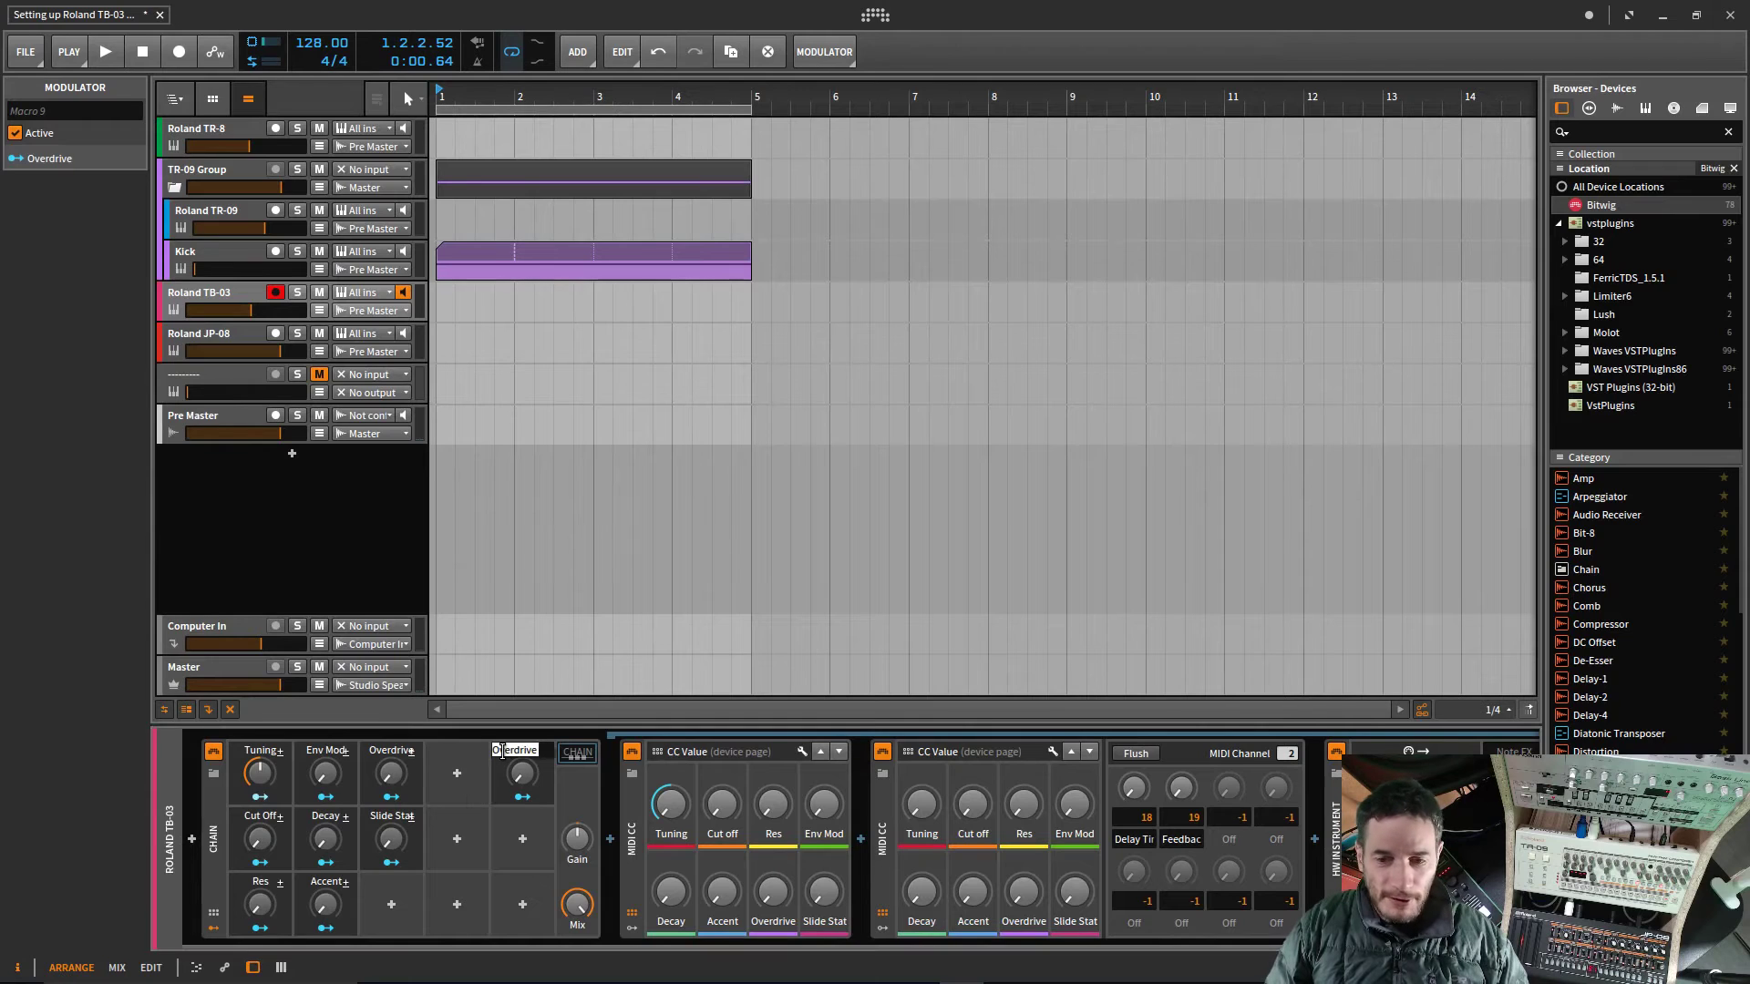
key("Return")
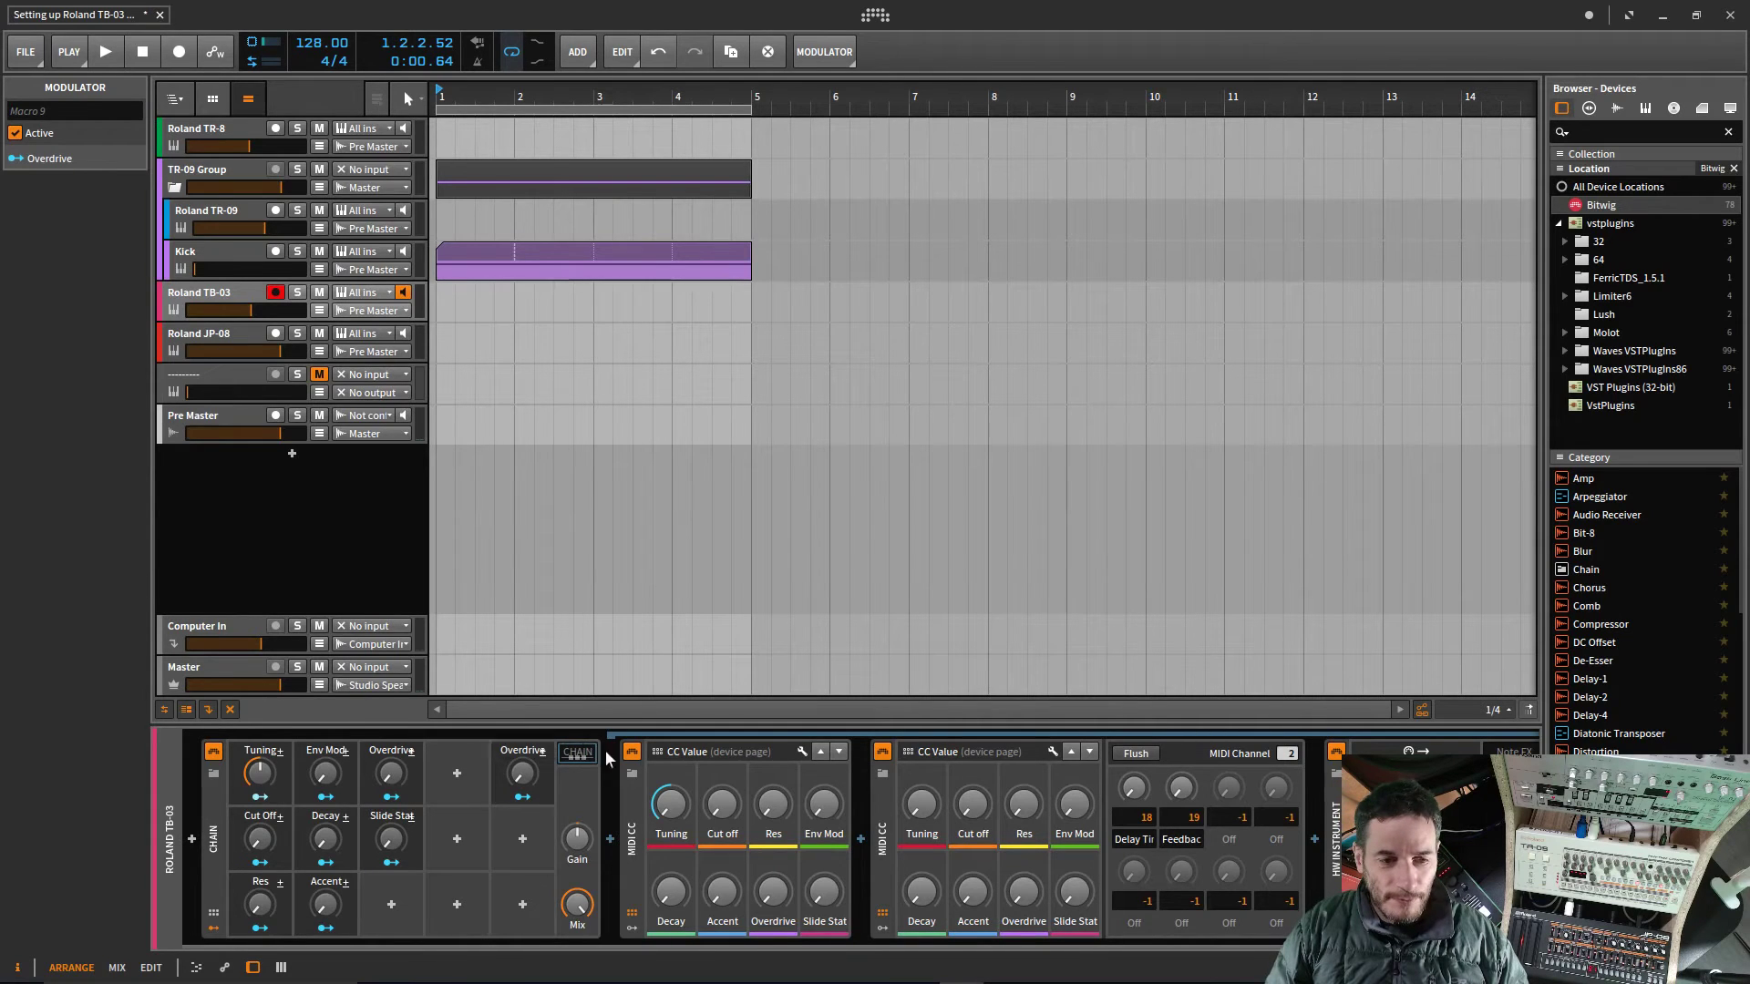
double_click(531, 749)
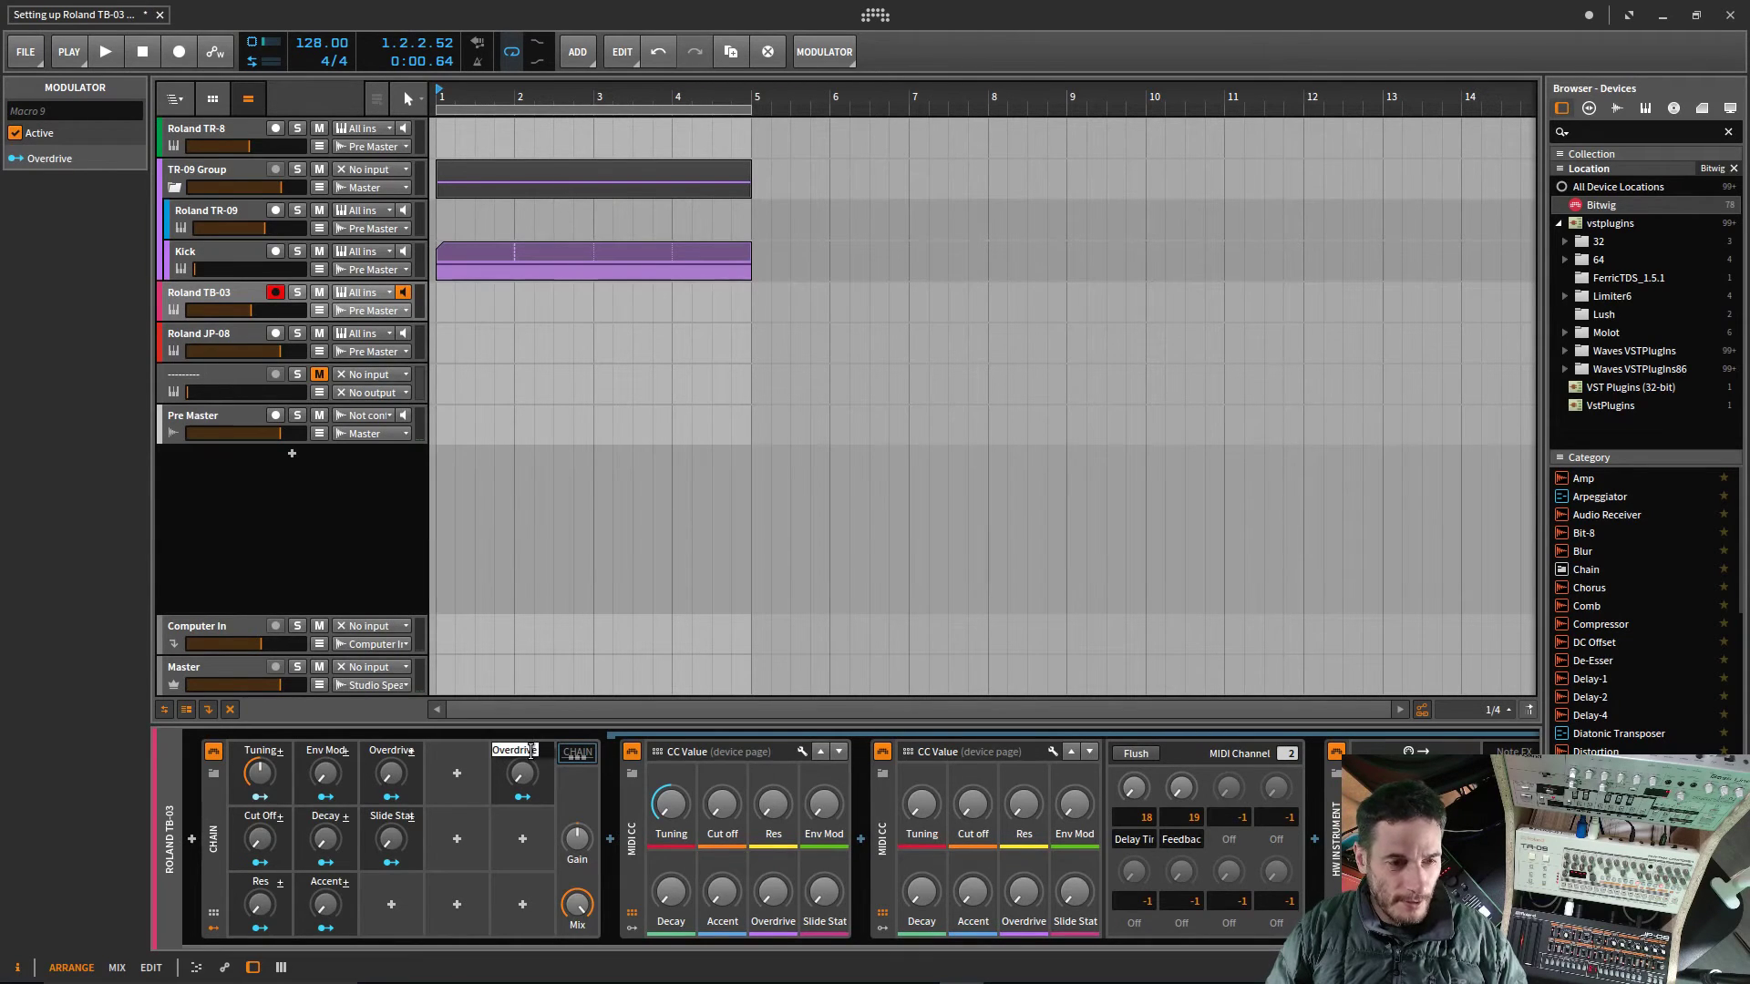
type("Delay Time")
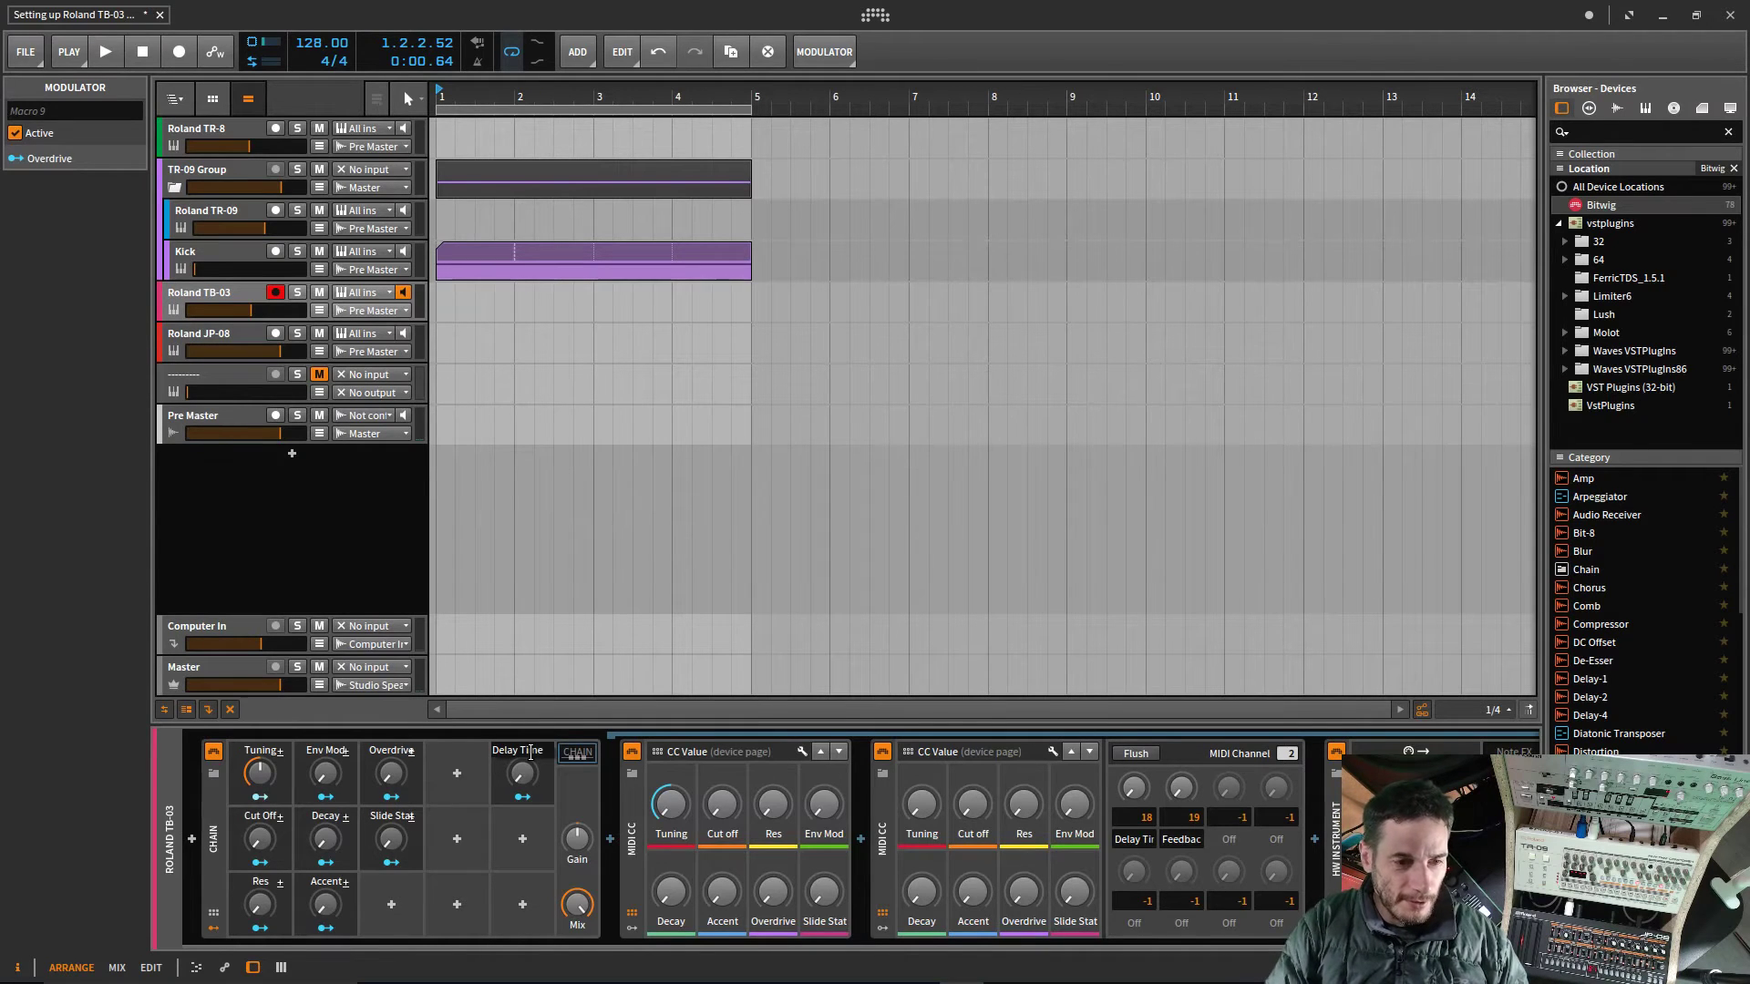
key("Return")
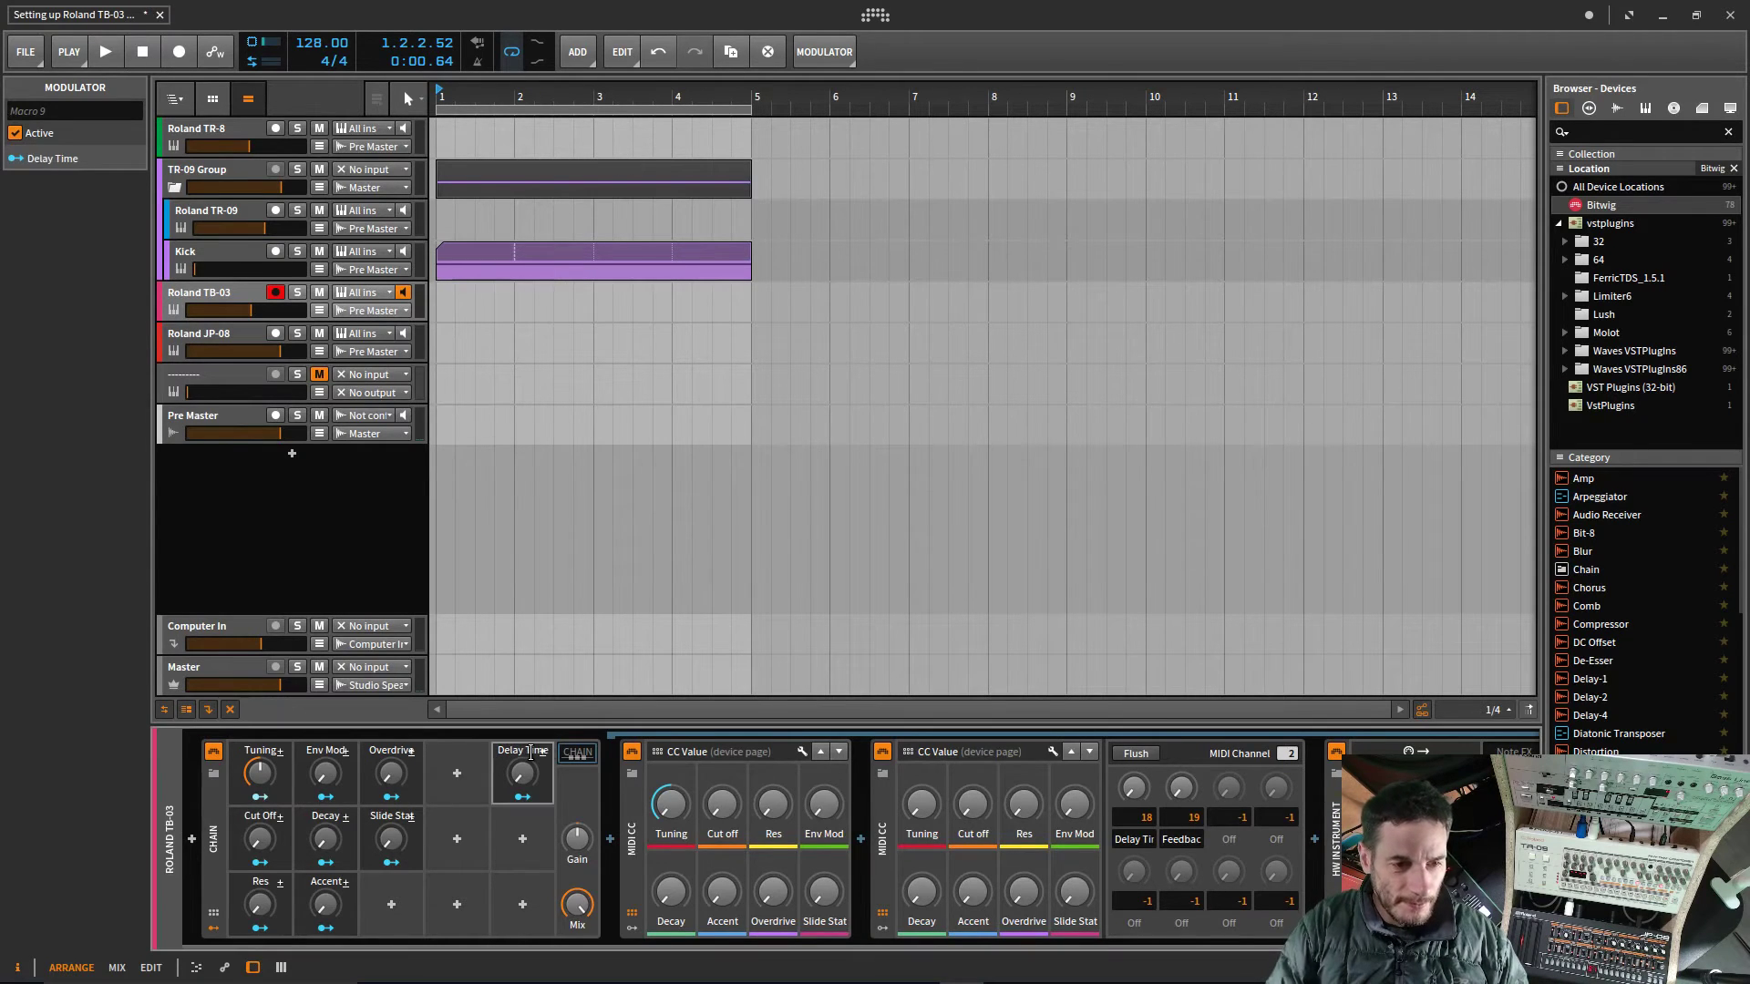
Step: Insert a Macro modulator below Delay Time on the Chain device and name it "Delay Feedback"
left_click(522, 839)
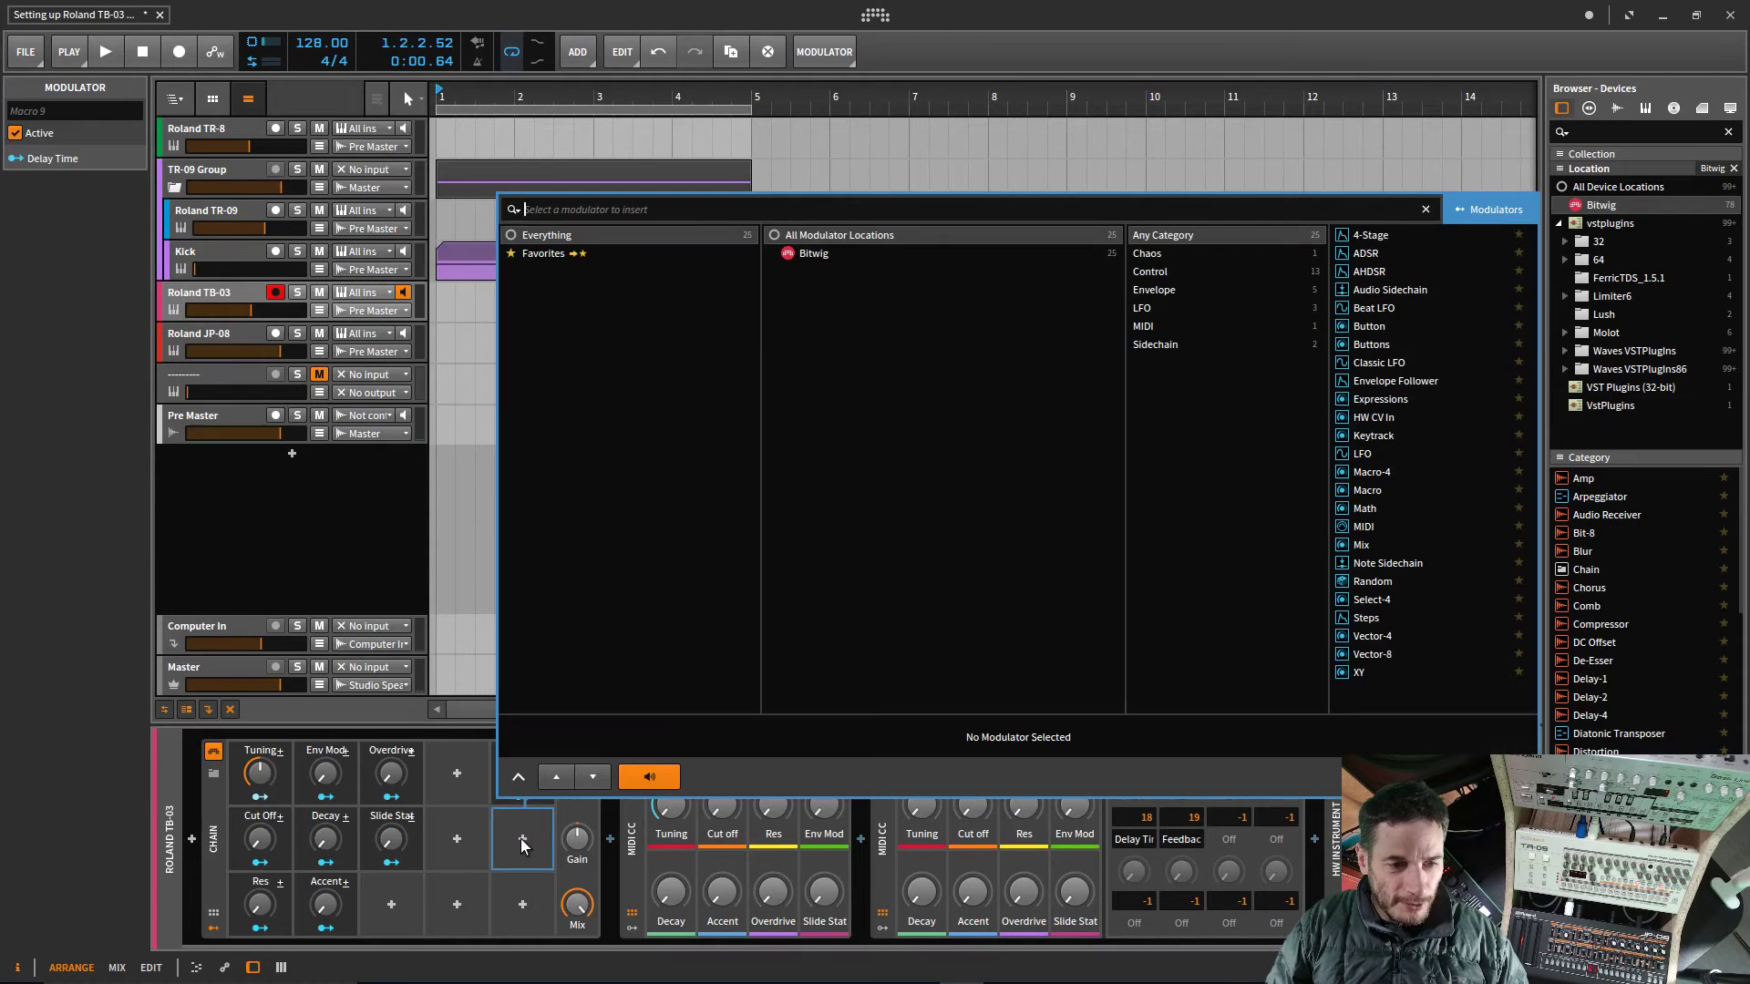
left_click(1369, 492)
left_click(1500, 777)
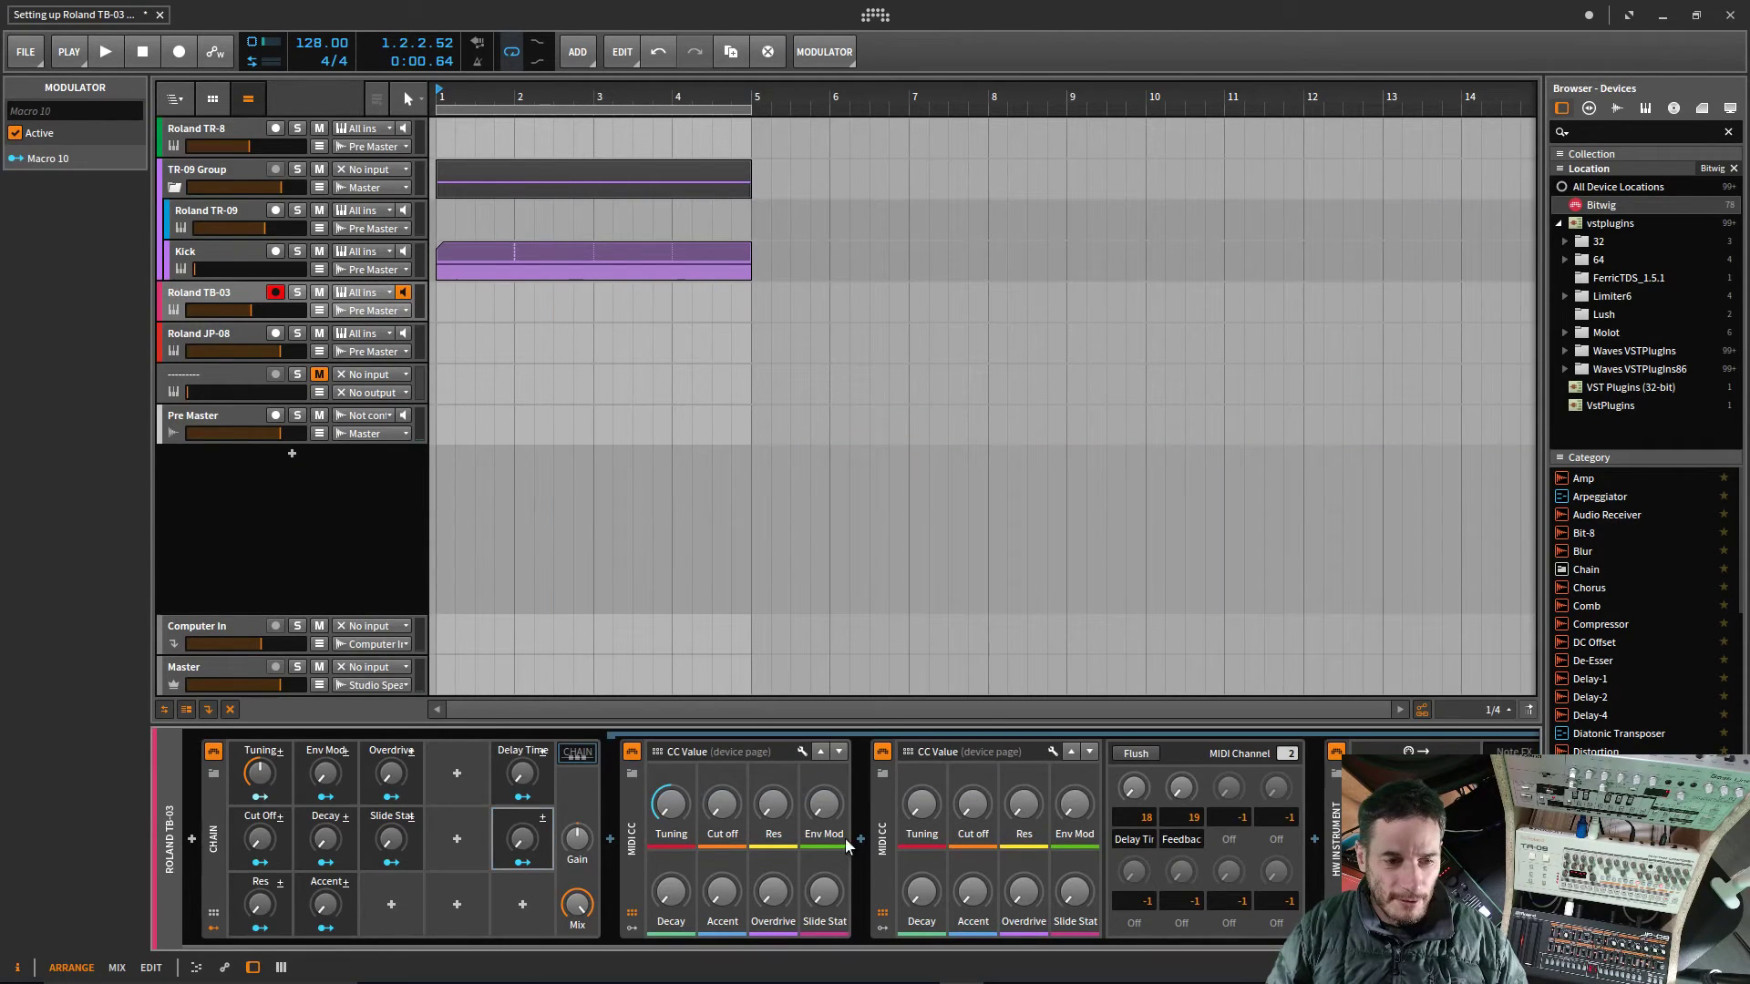
double_click(522, 816)
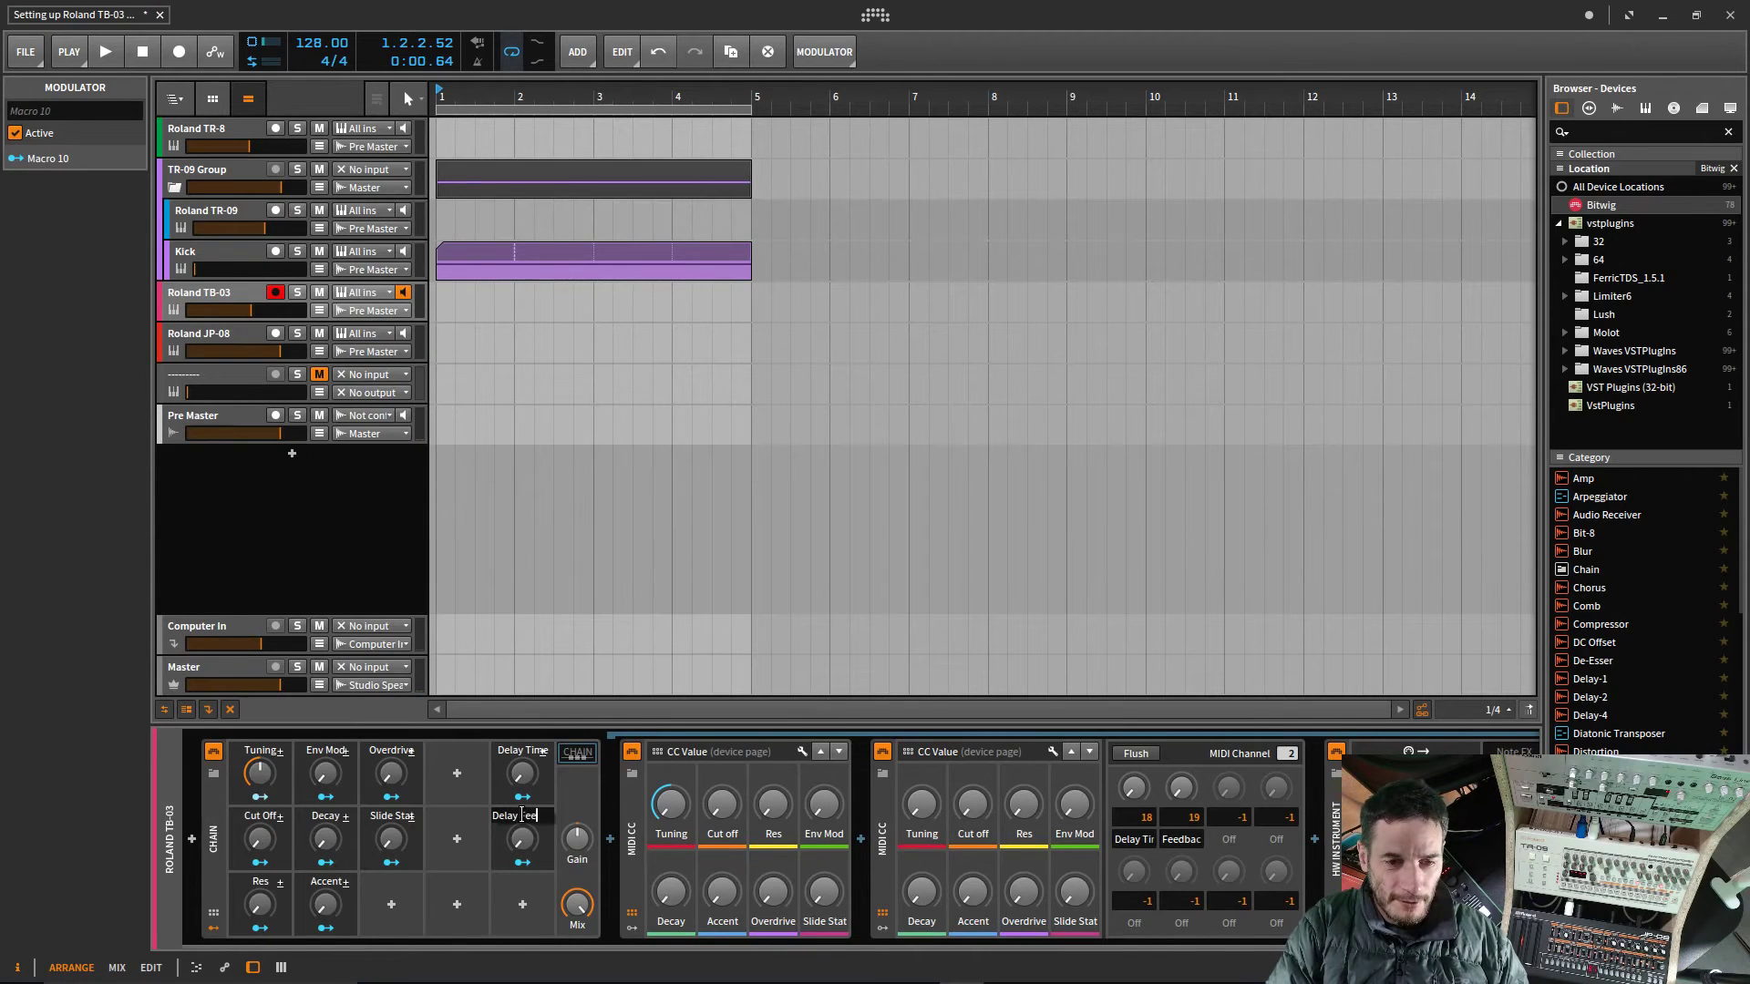
type("Delay Feedback")
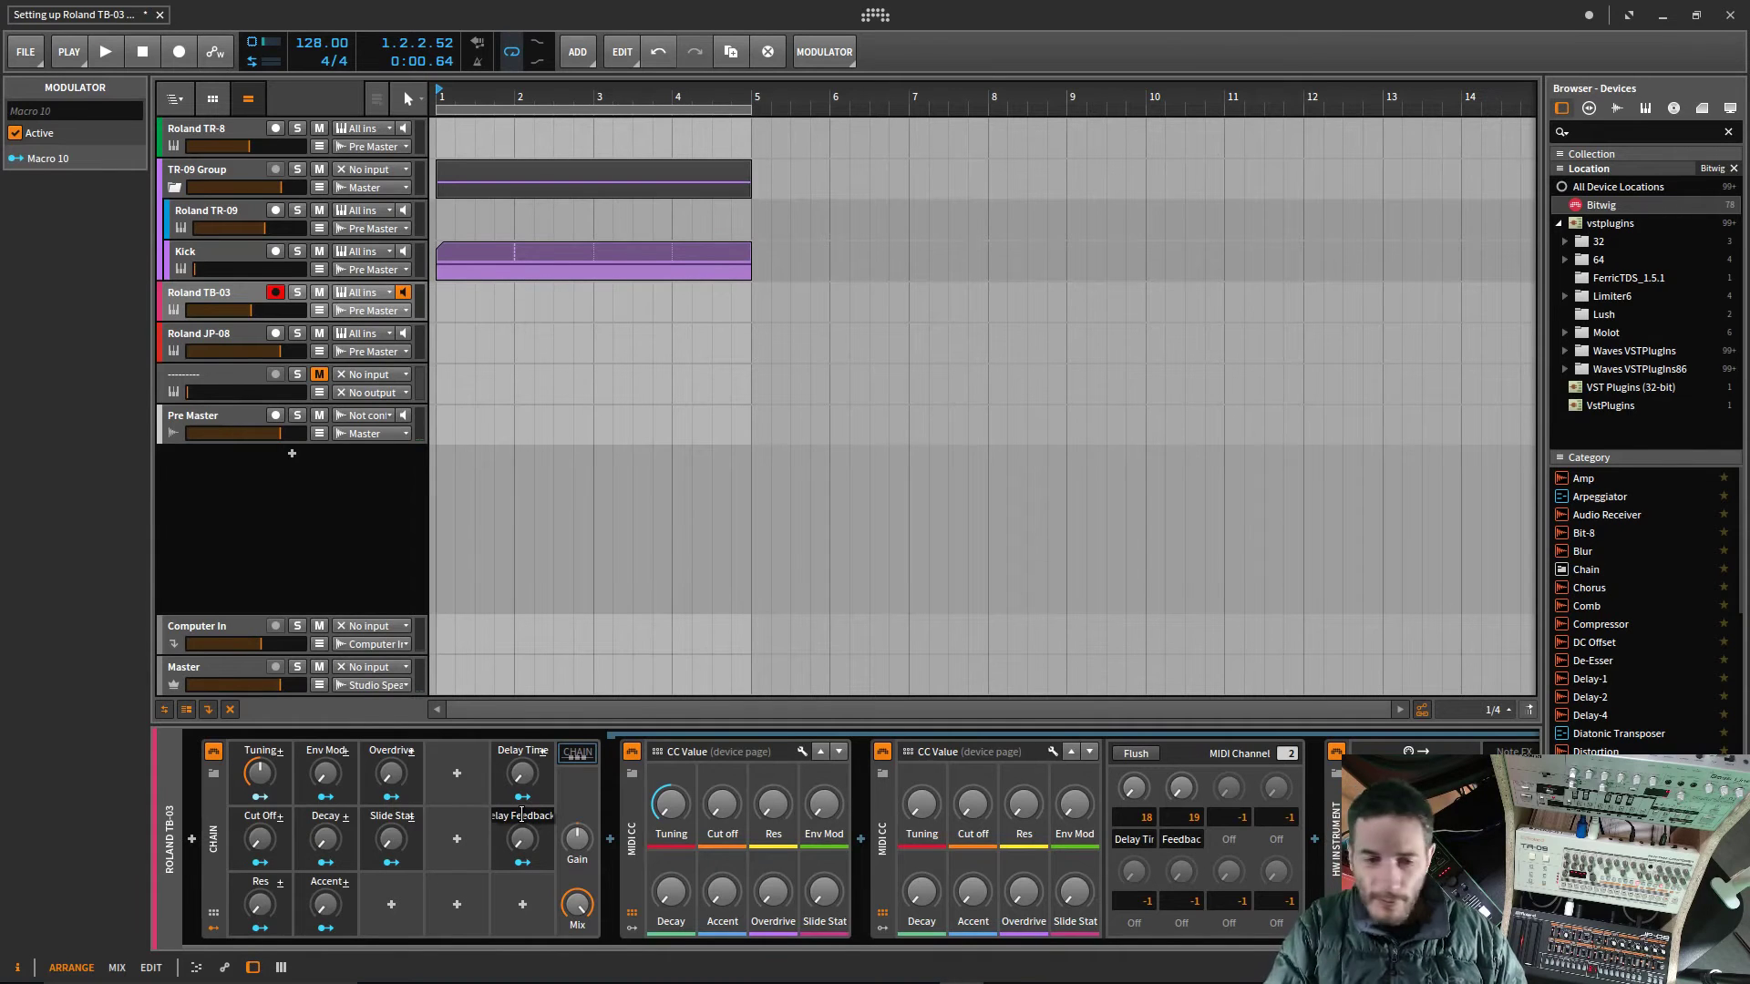
key("Return")
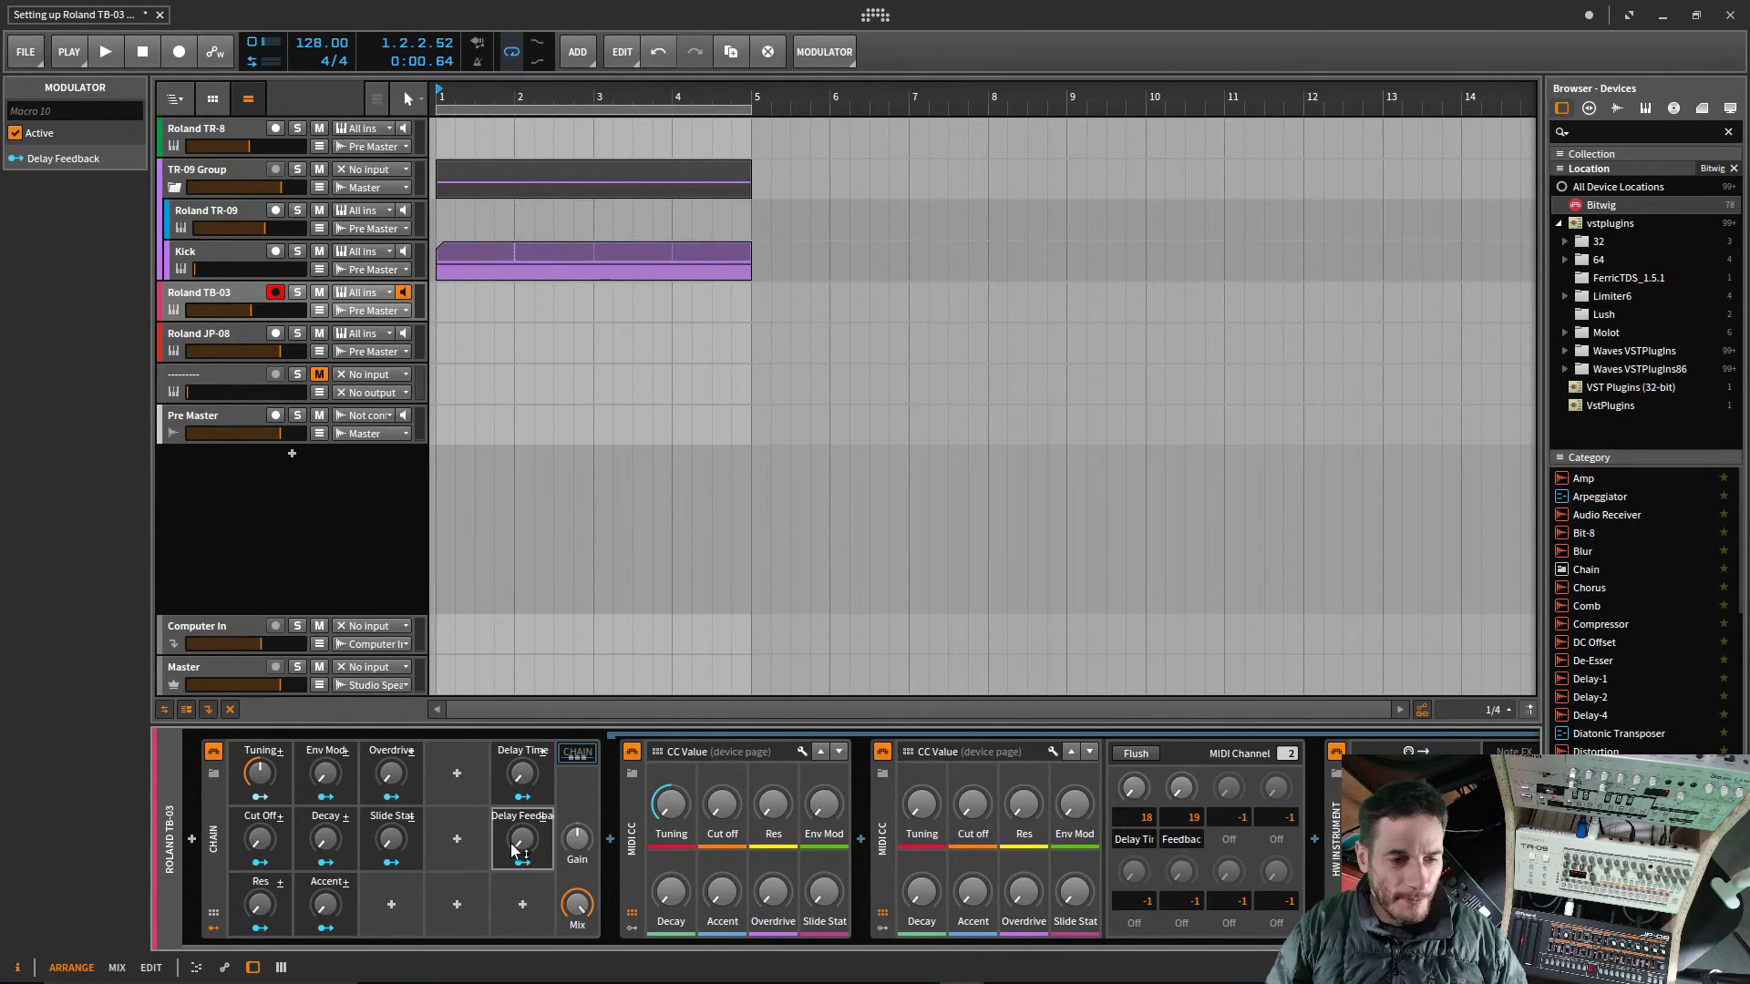
Step: Map the Delay Time macro to the second MIDI CC device's first knob (CC 18) with an amount of 127
left_click(523, 797)
left_click_drag(923, 817, 923, 711)
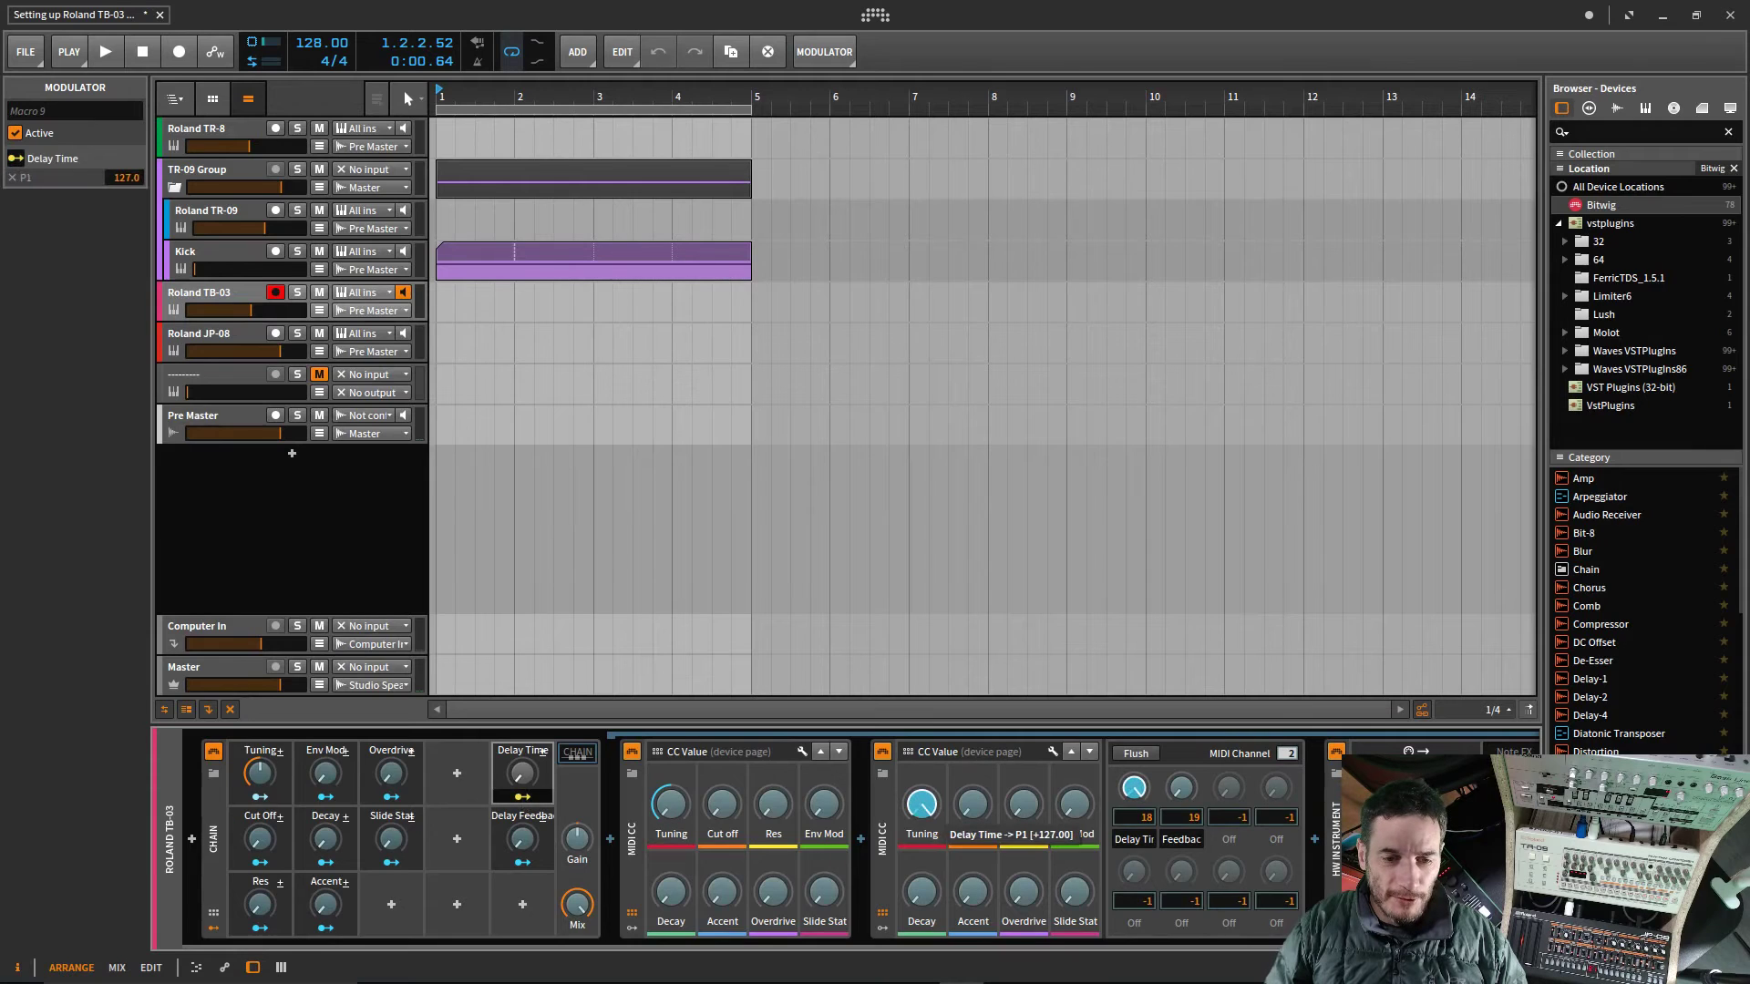
left_click(522, 796)
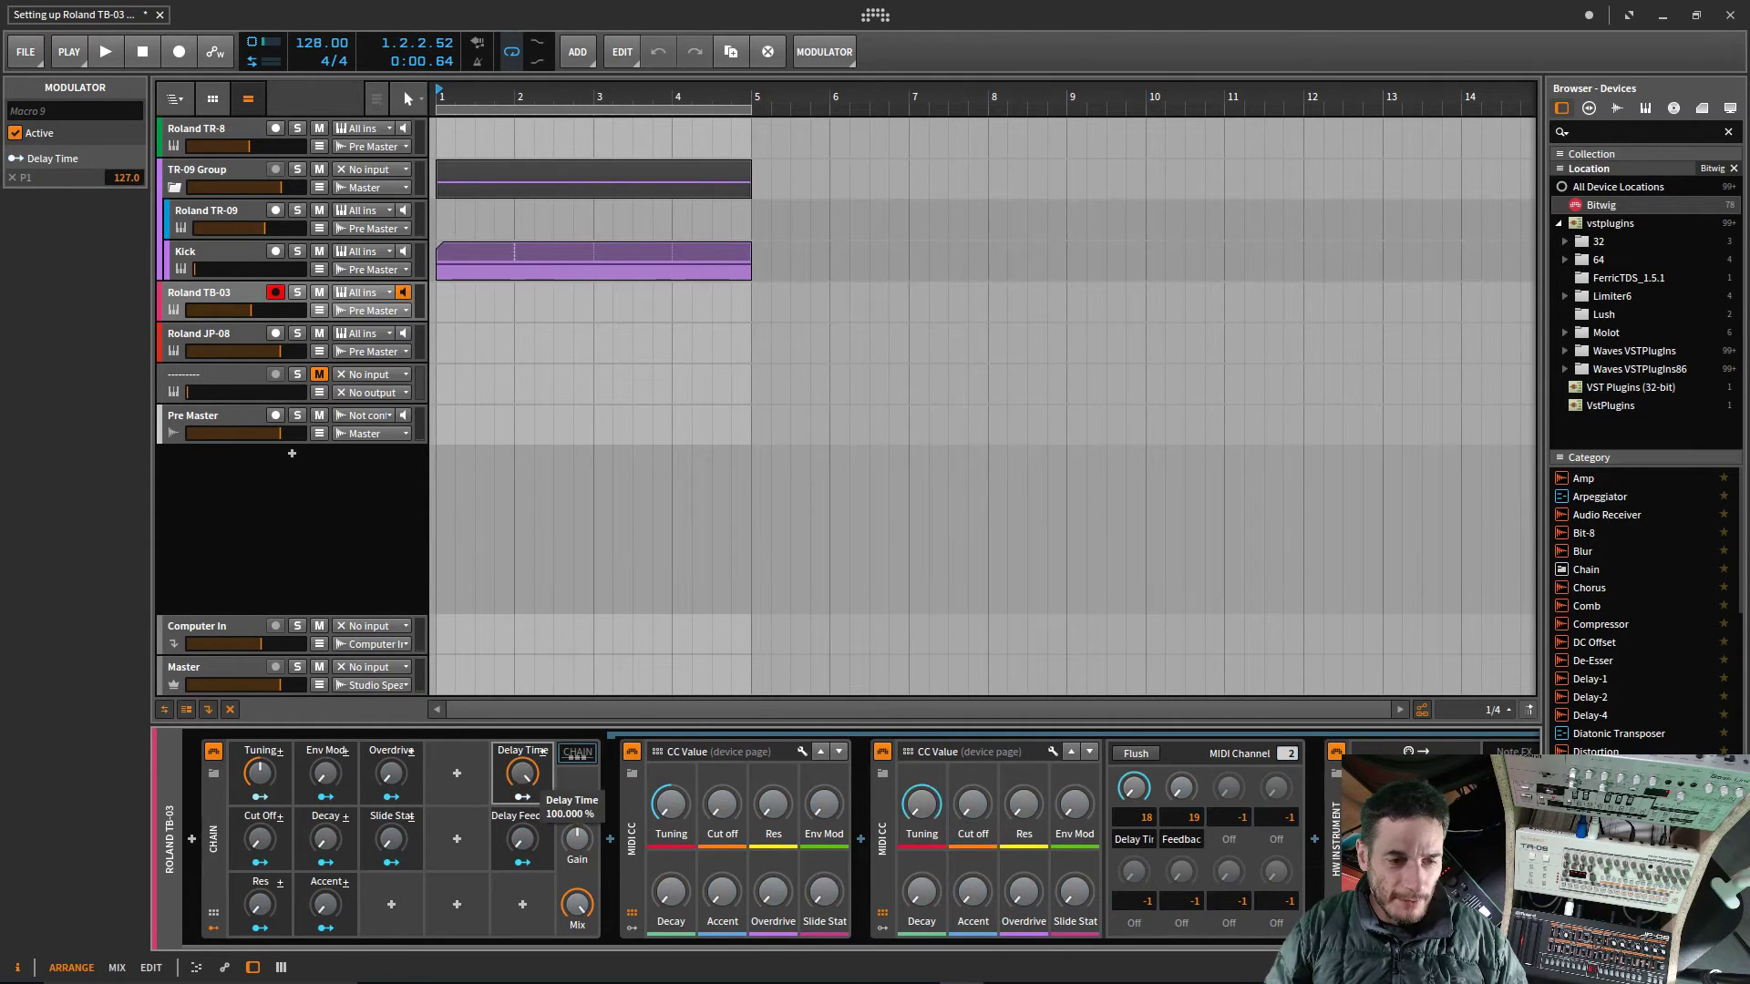
Step: Map the Delay Feedback macro to the second MIDI CC device's second knob with an amount of 127, and collapse the Chain's nested devices
left_click(522, 862)
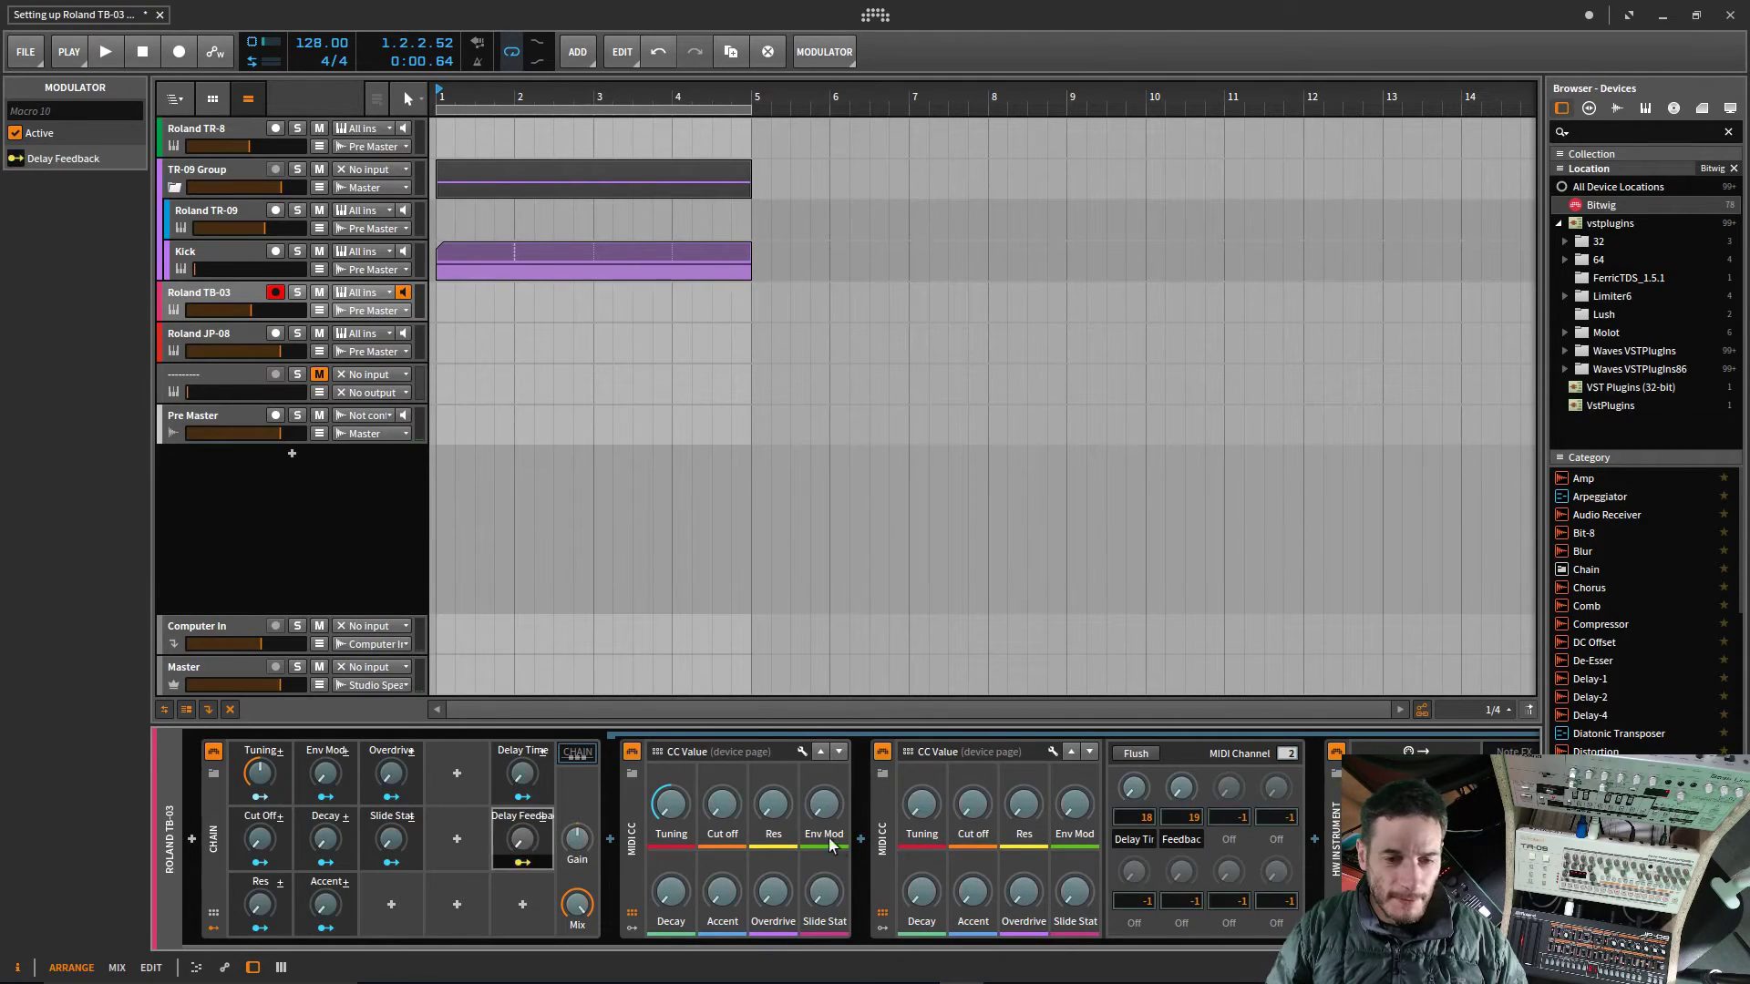
left_click_drag(973, 804, 973, 711)
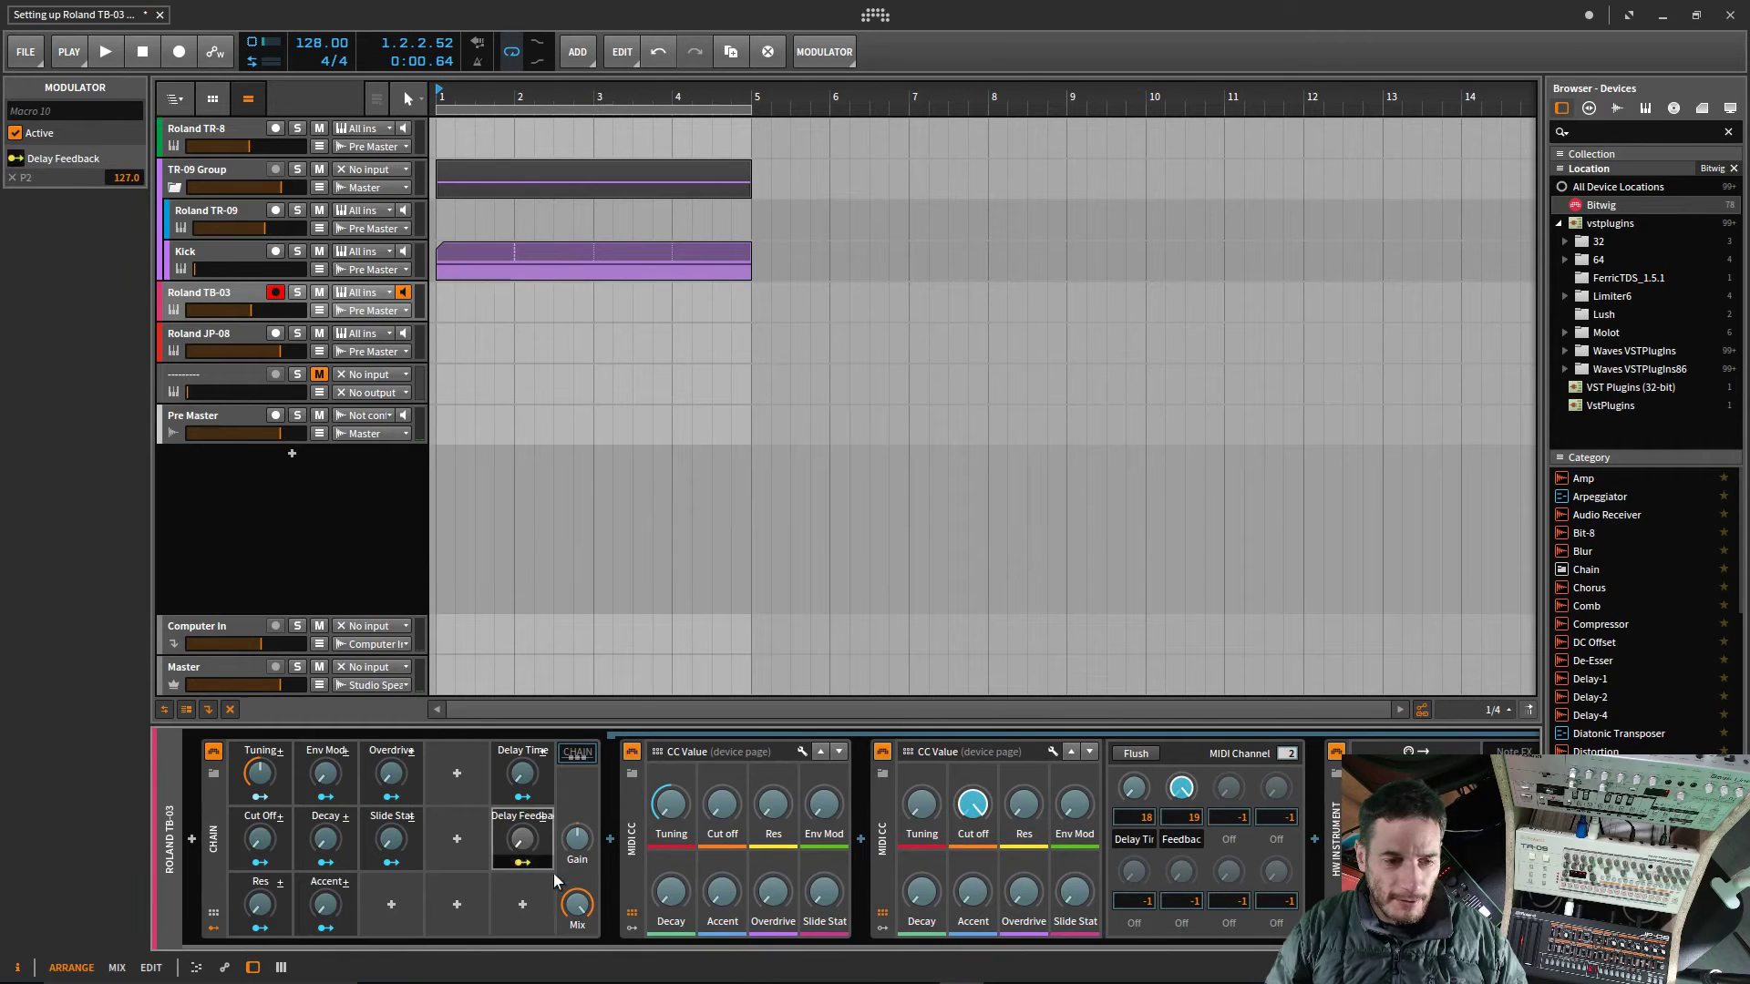
left_click(530, 861)
mouse_move(526, 839)
left_mouse_down()
mouse_move(526, 807)
mouse_move(526, 843)
left_mouse_up()
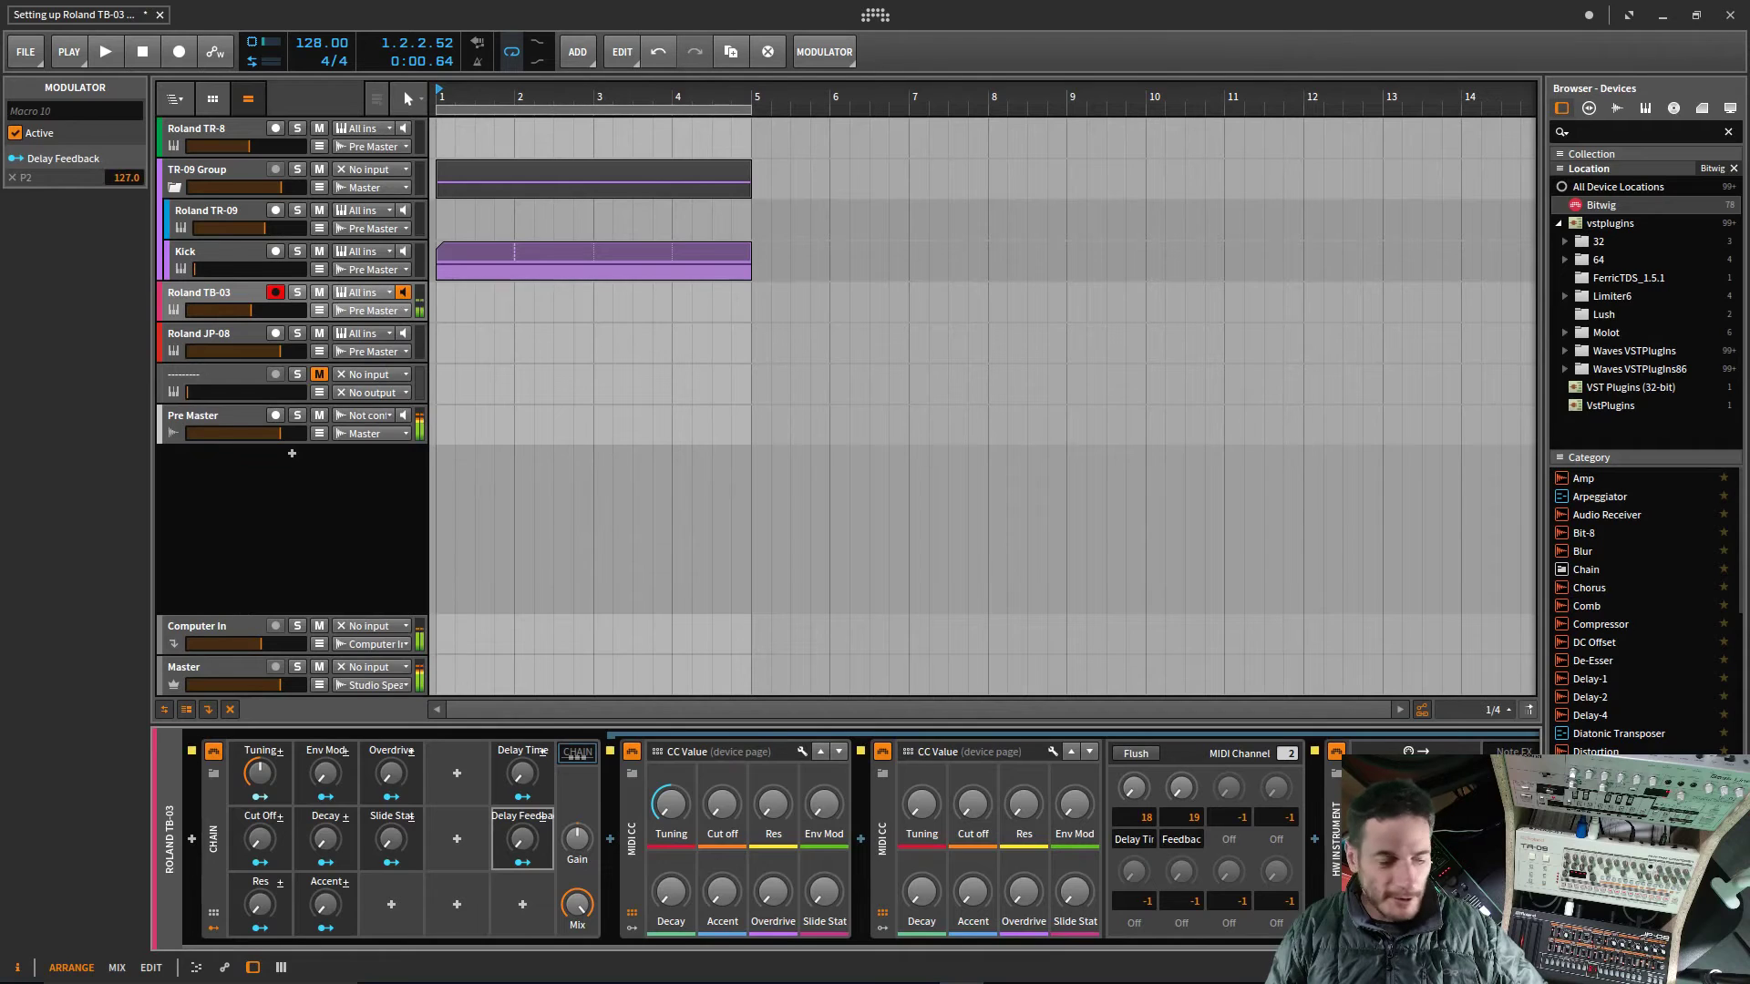
left_click(580, 753)
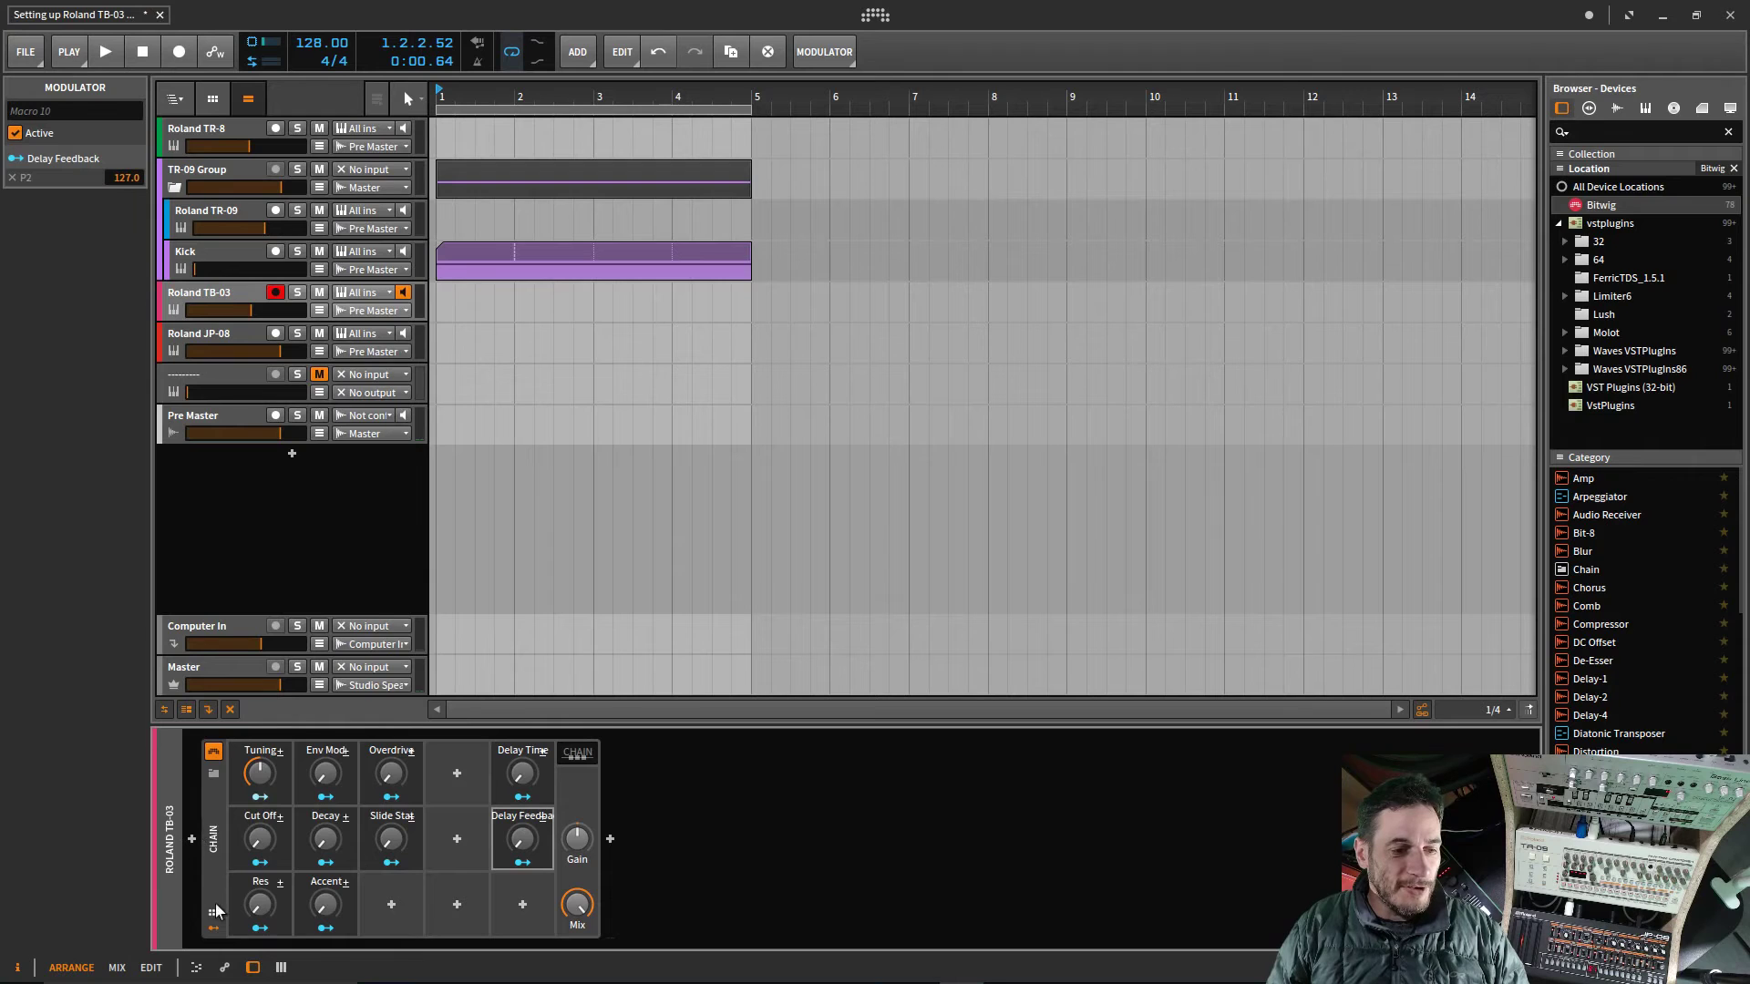
left_click(213, 774)
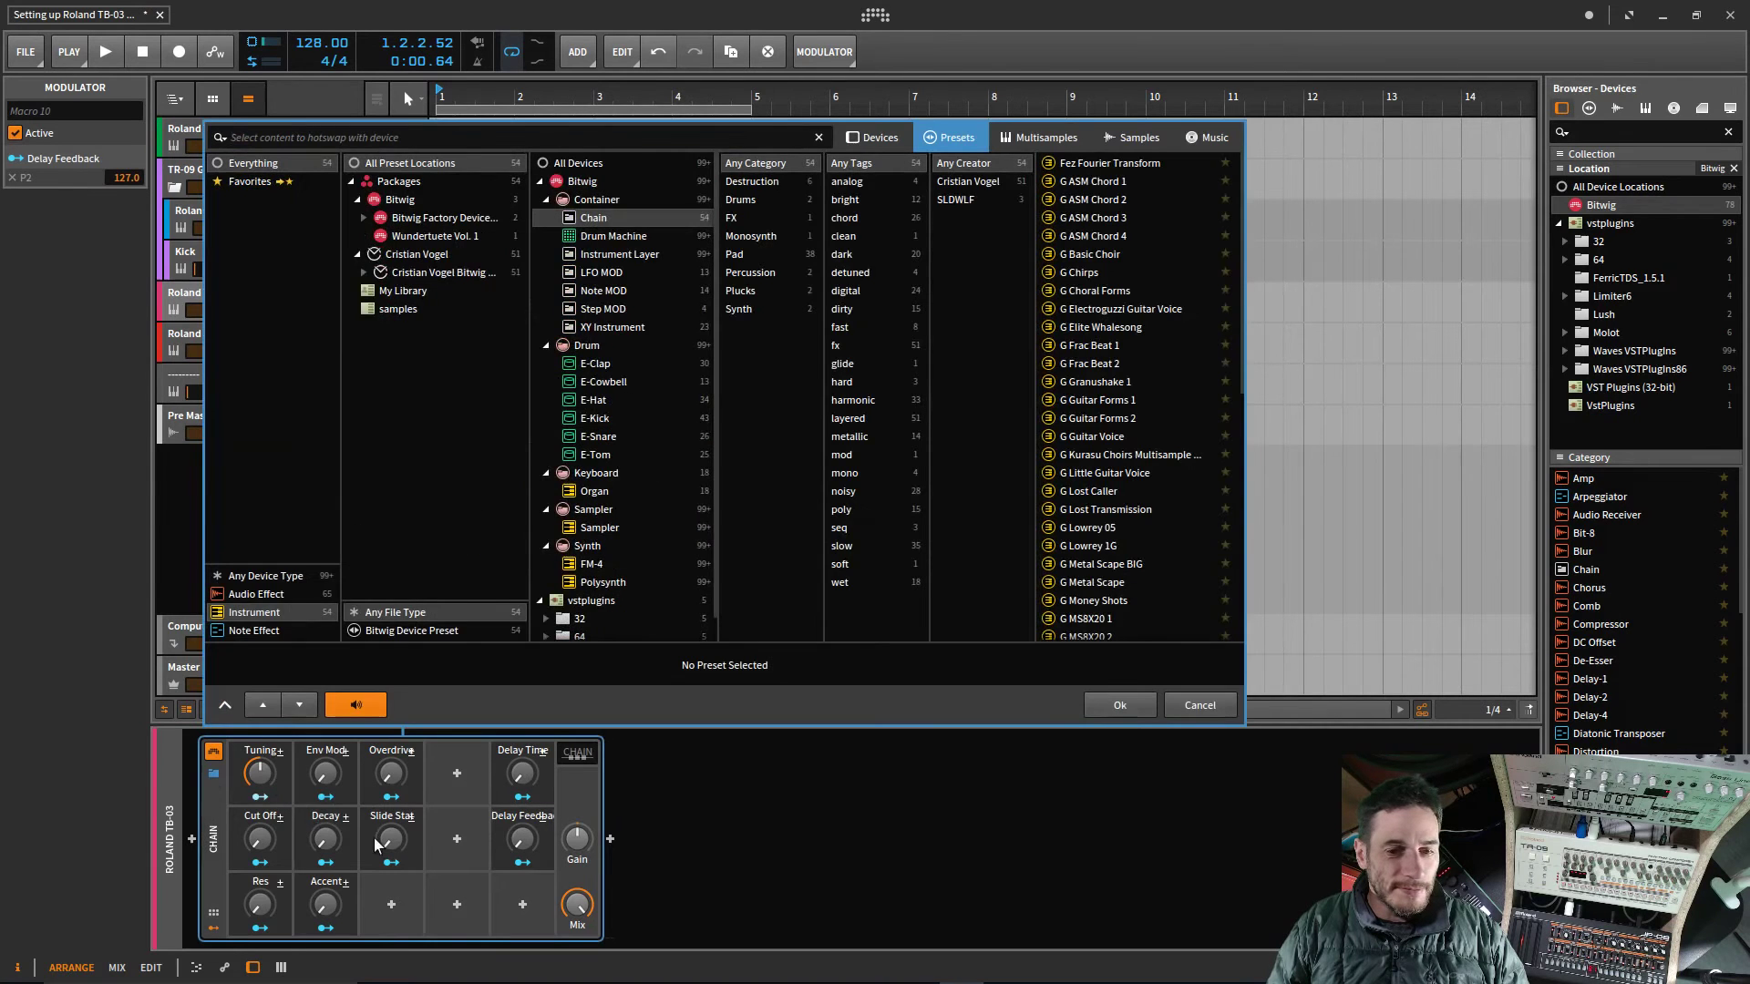
left_click(1200, 705)
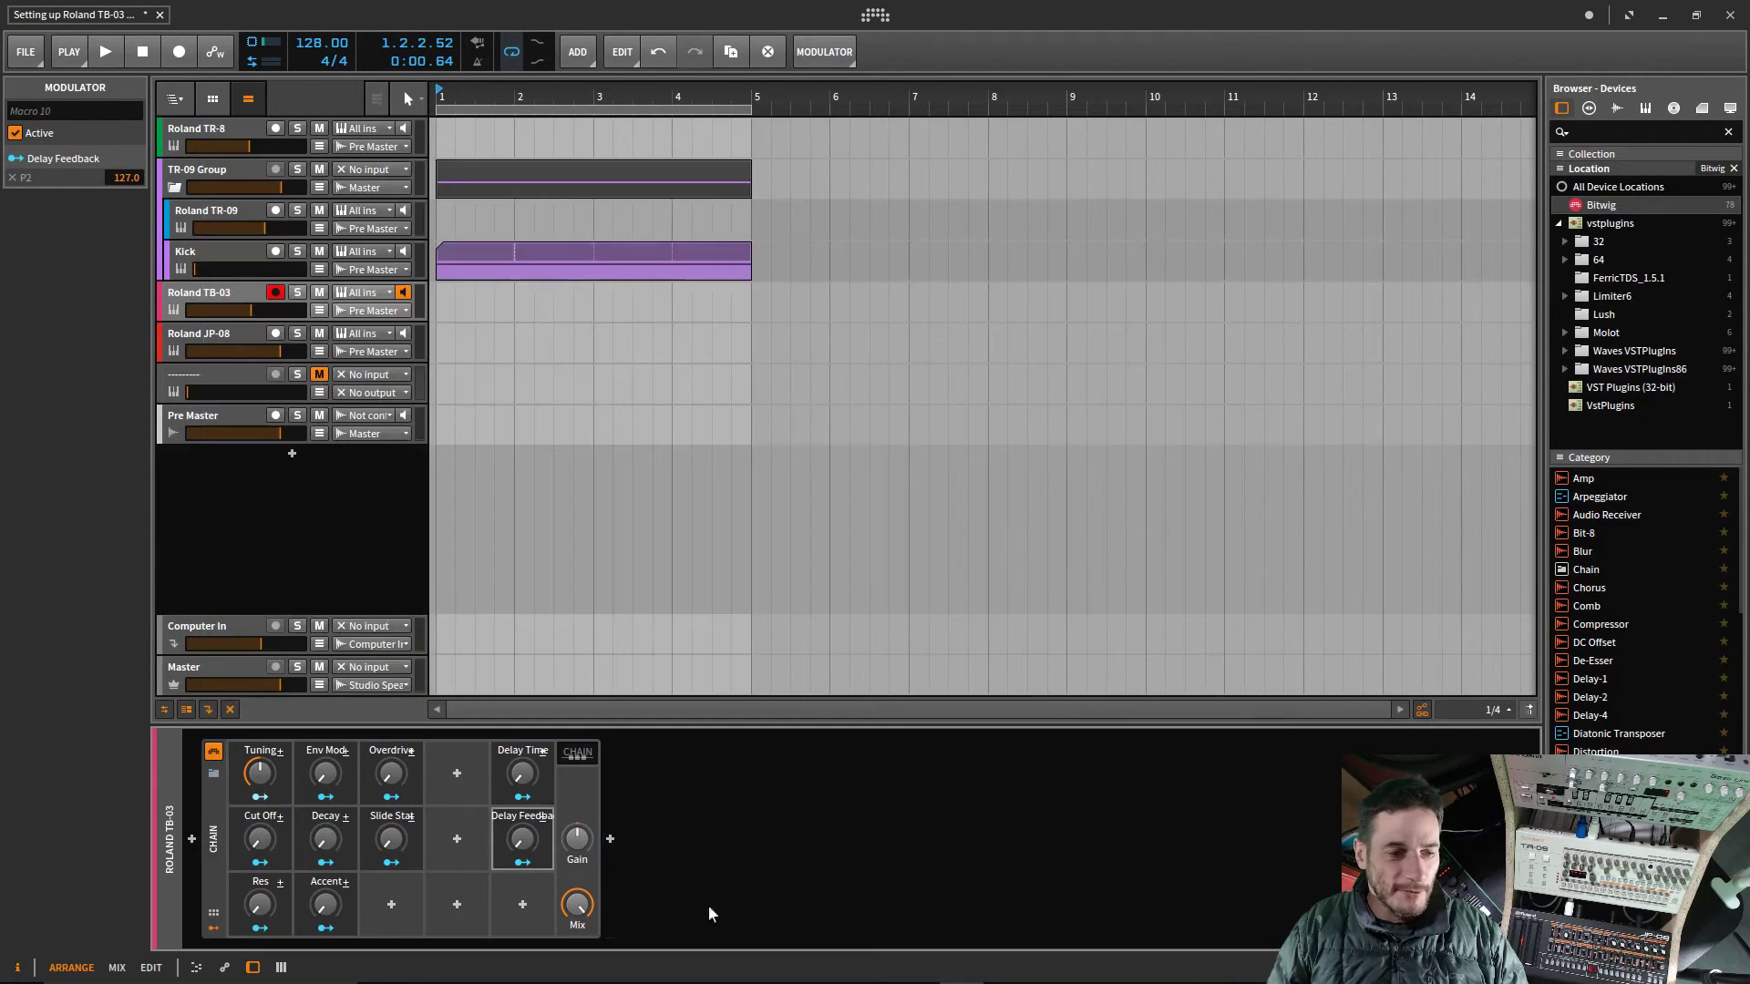
left_click(212, 914)
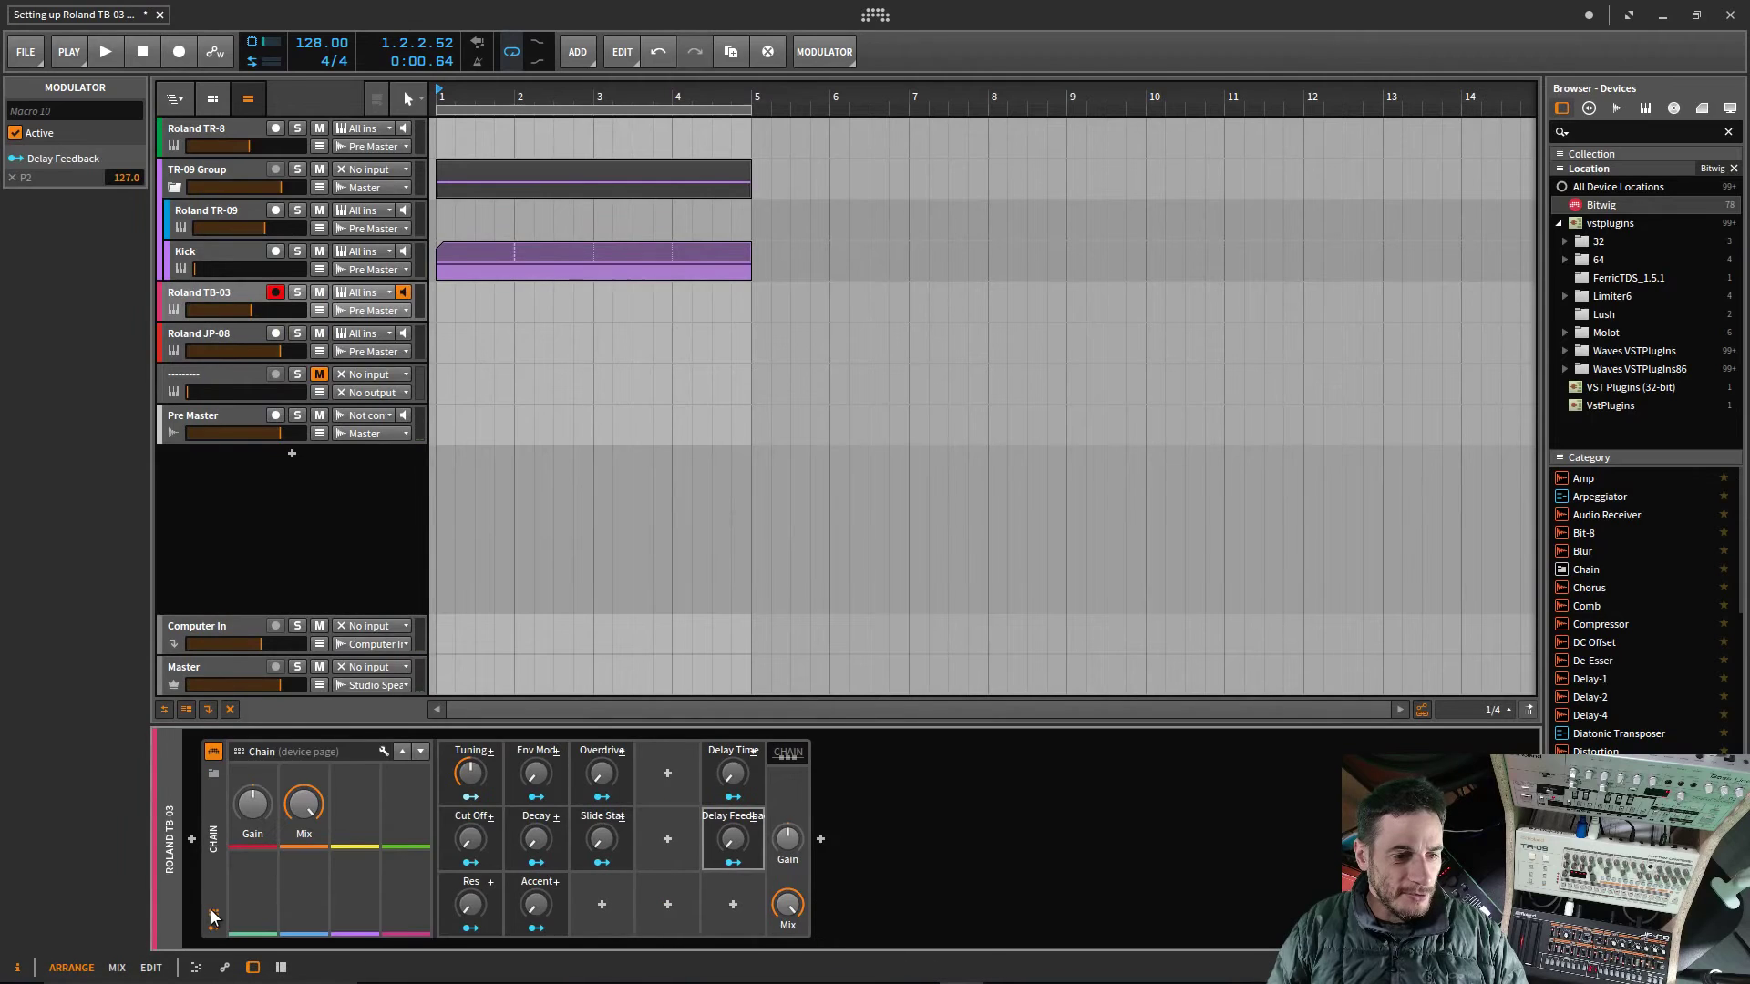
left_click(208, 924)
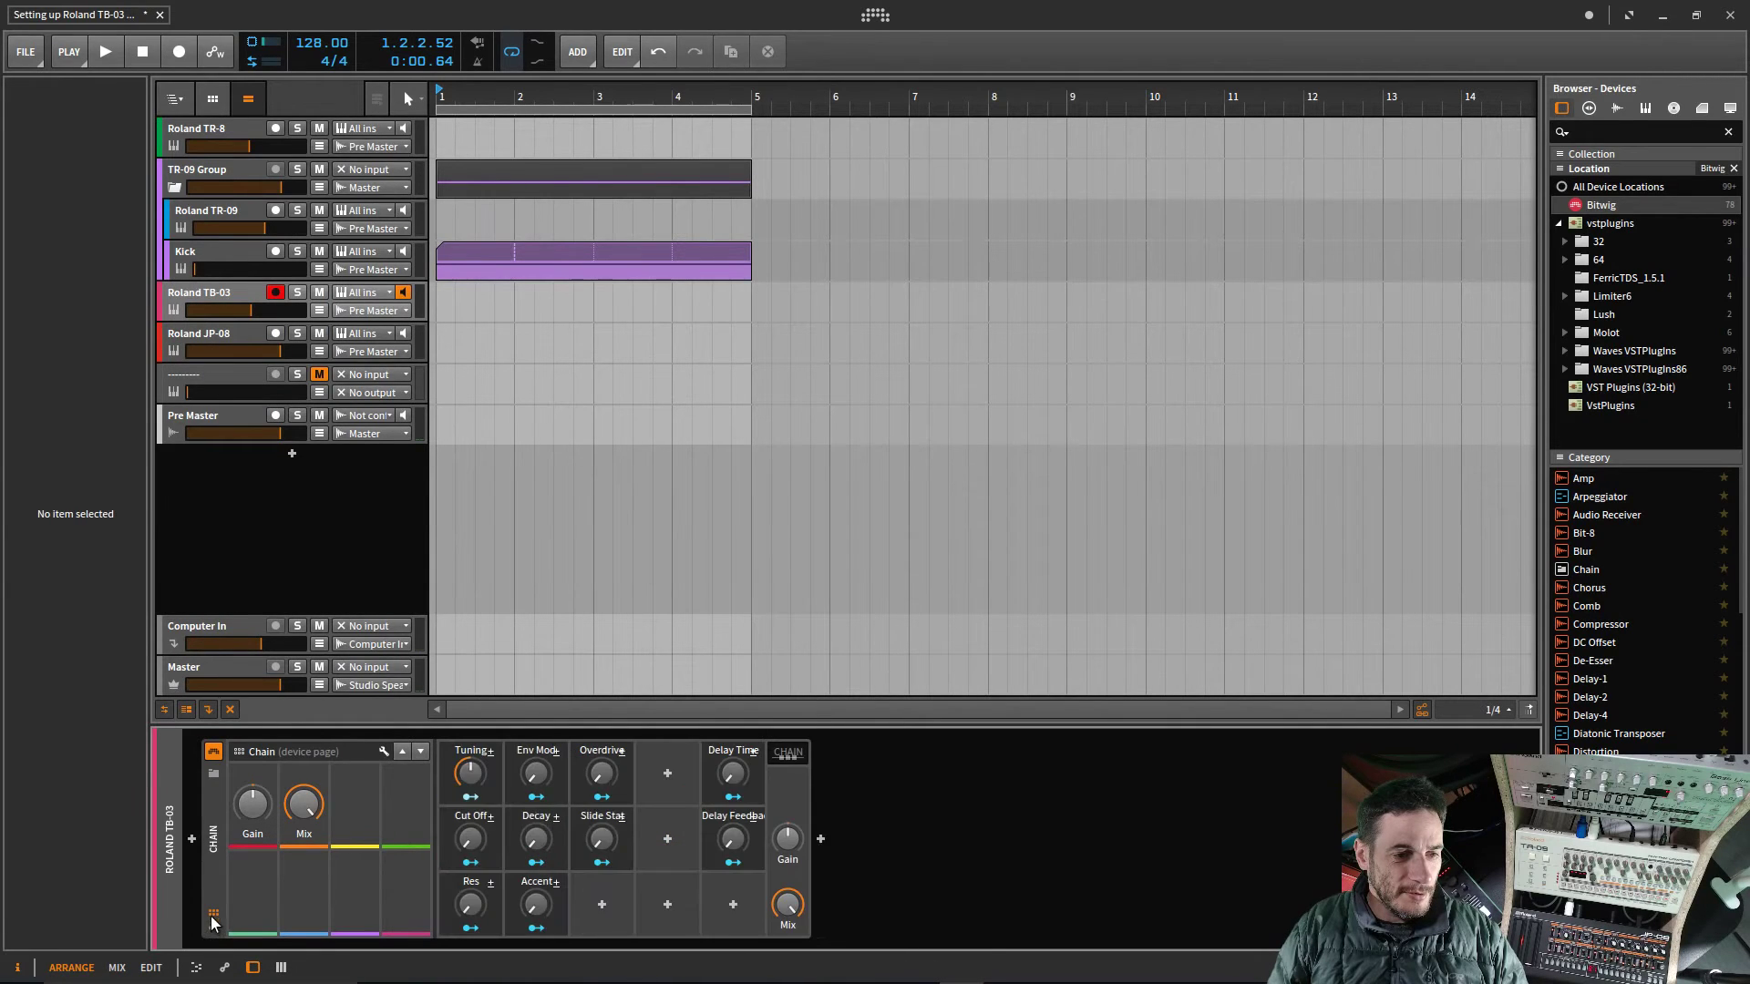
left_click(213, 914)
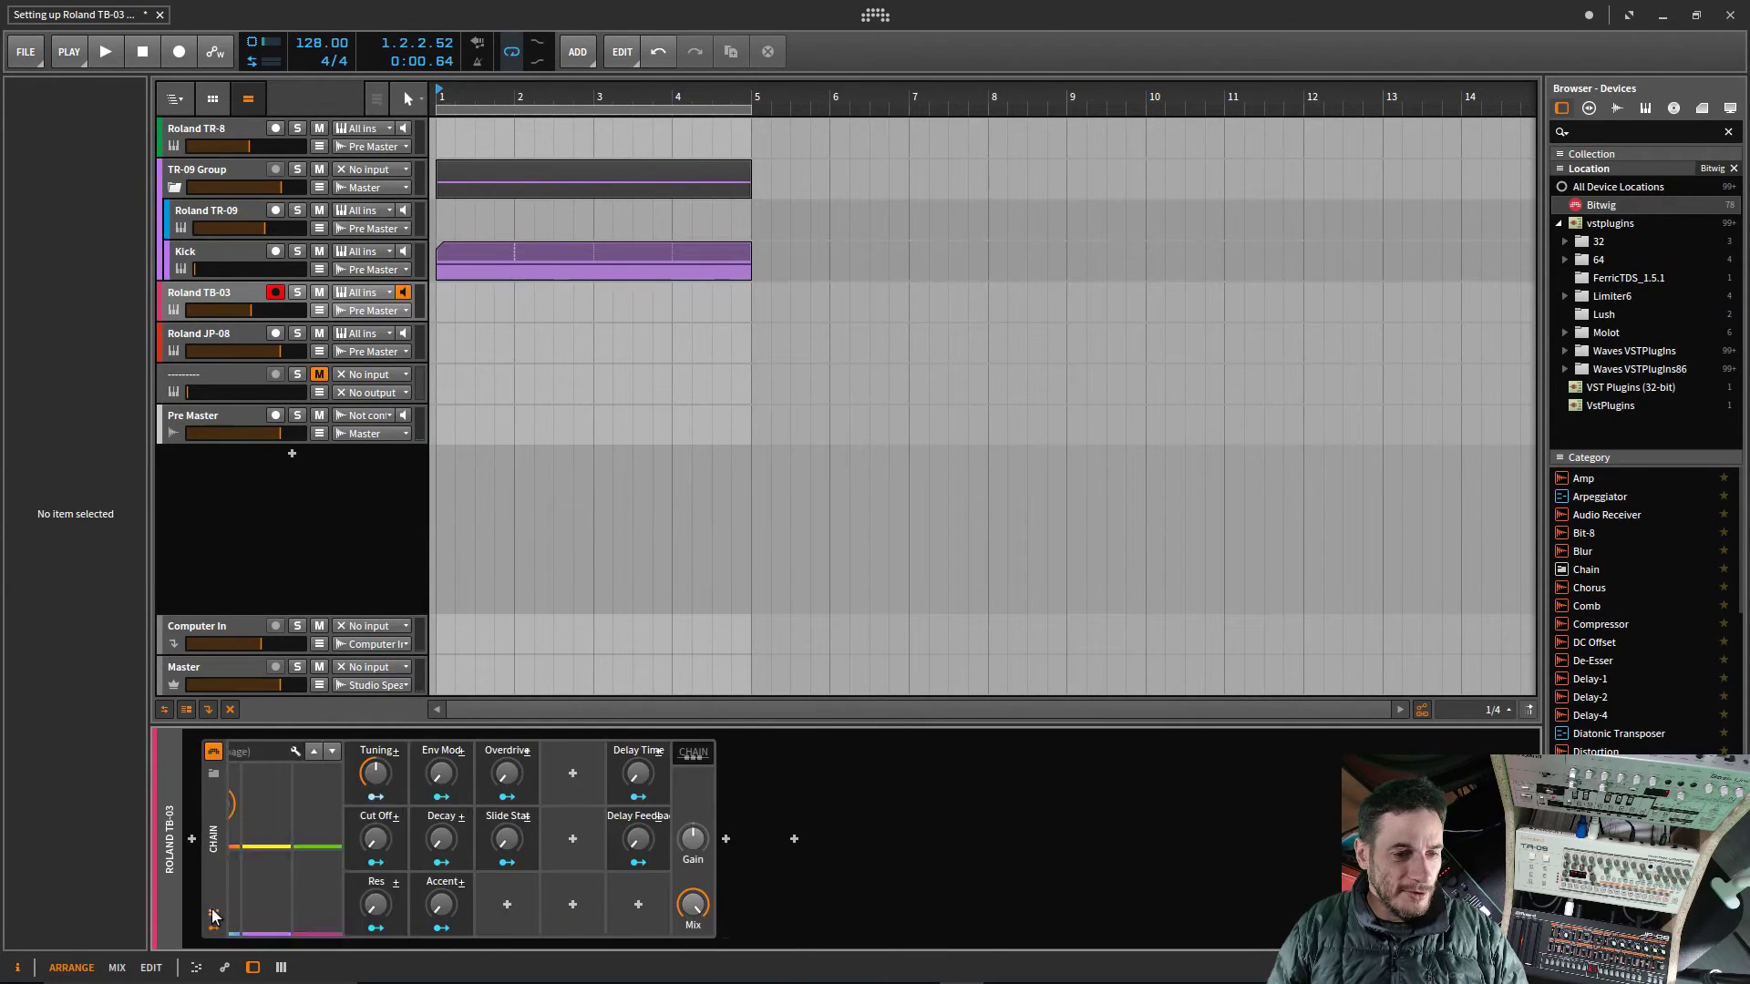
right_click(211, 795)
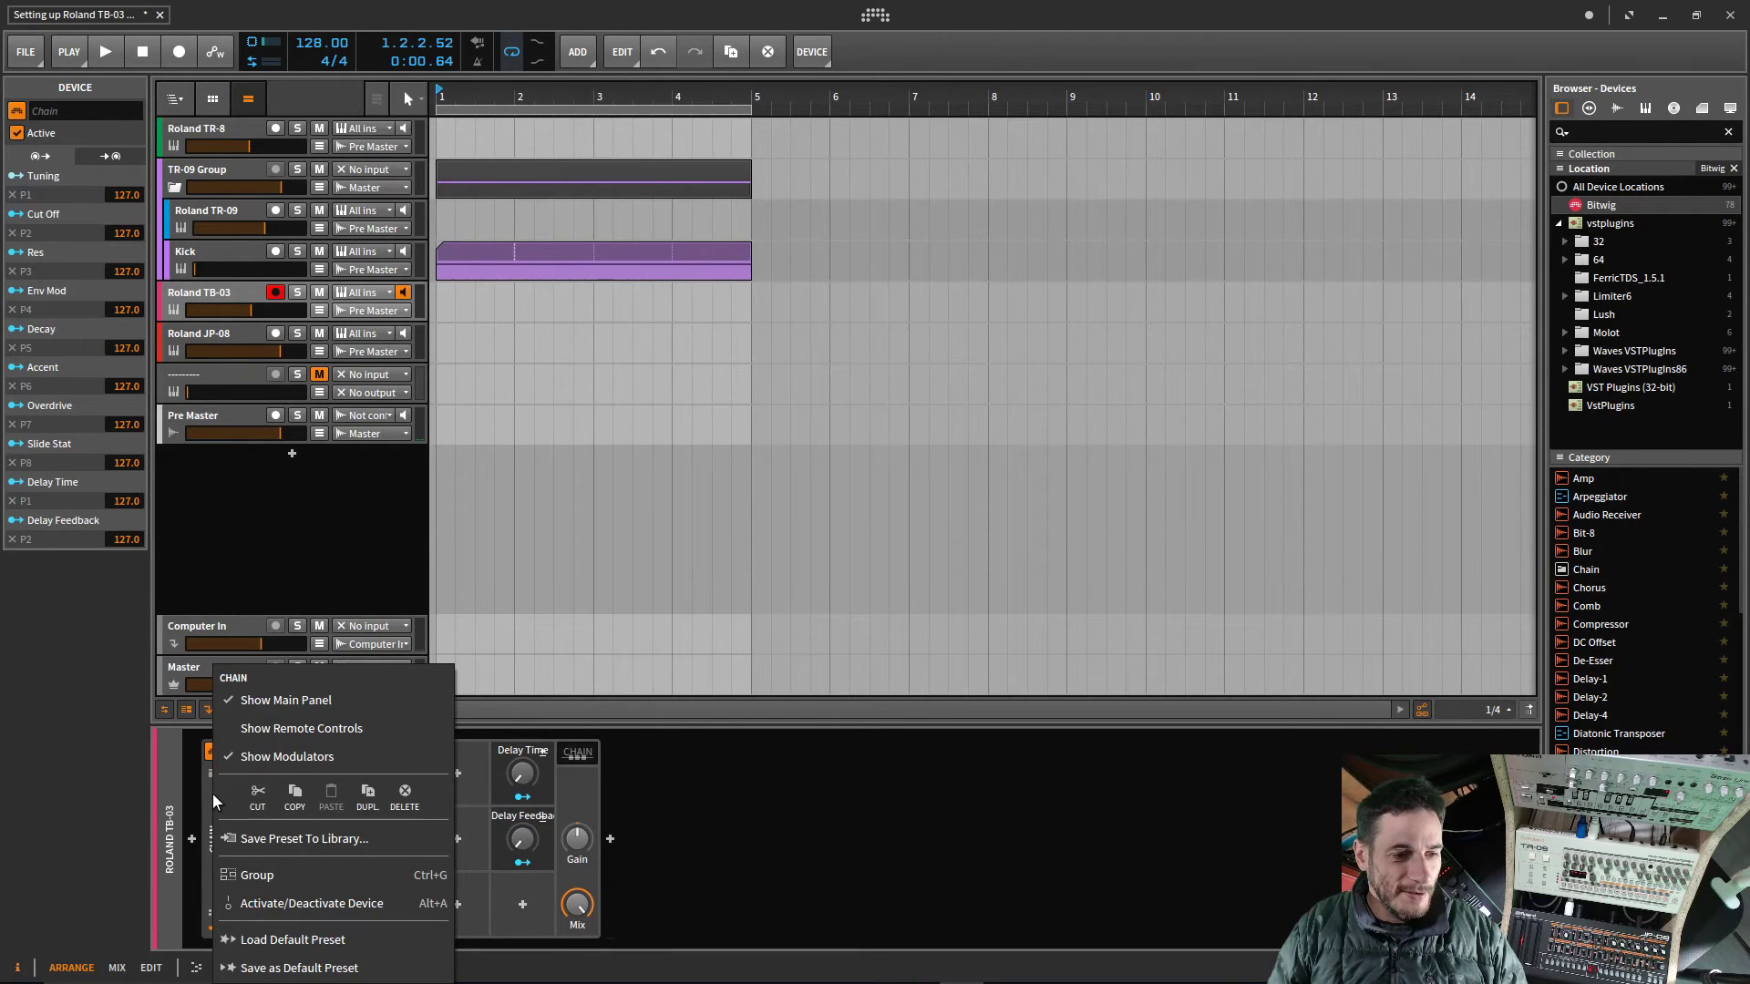
left_click(210, 796)
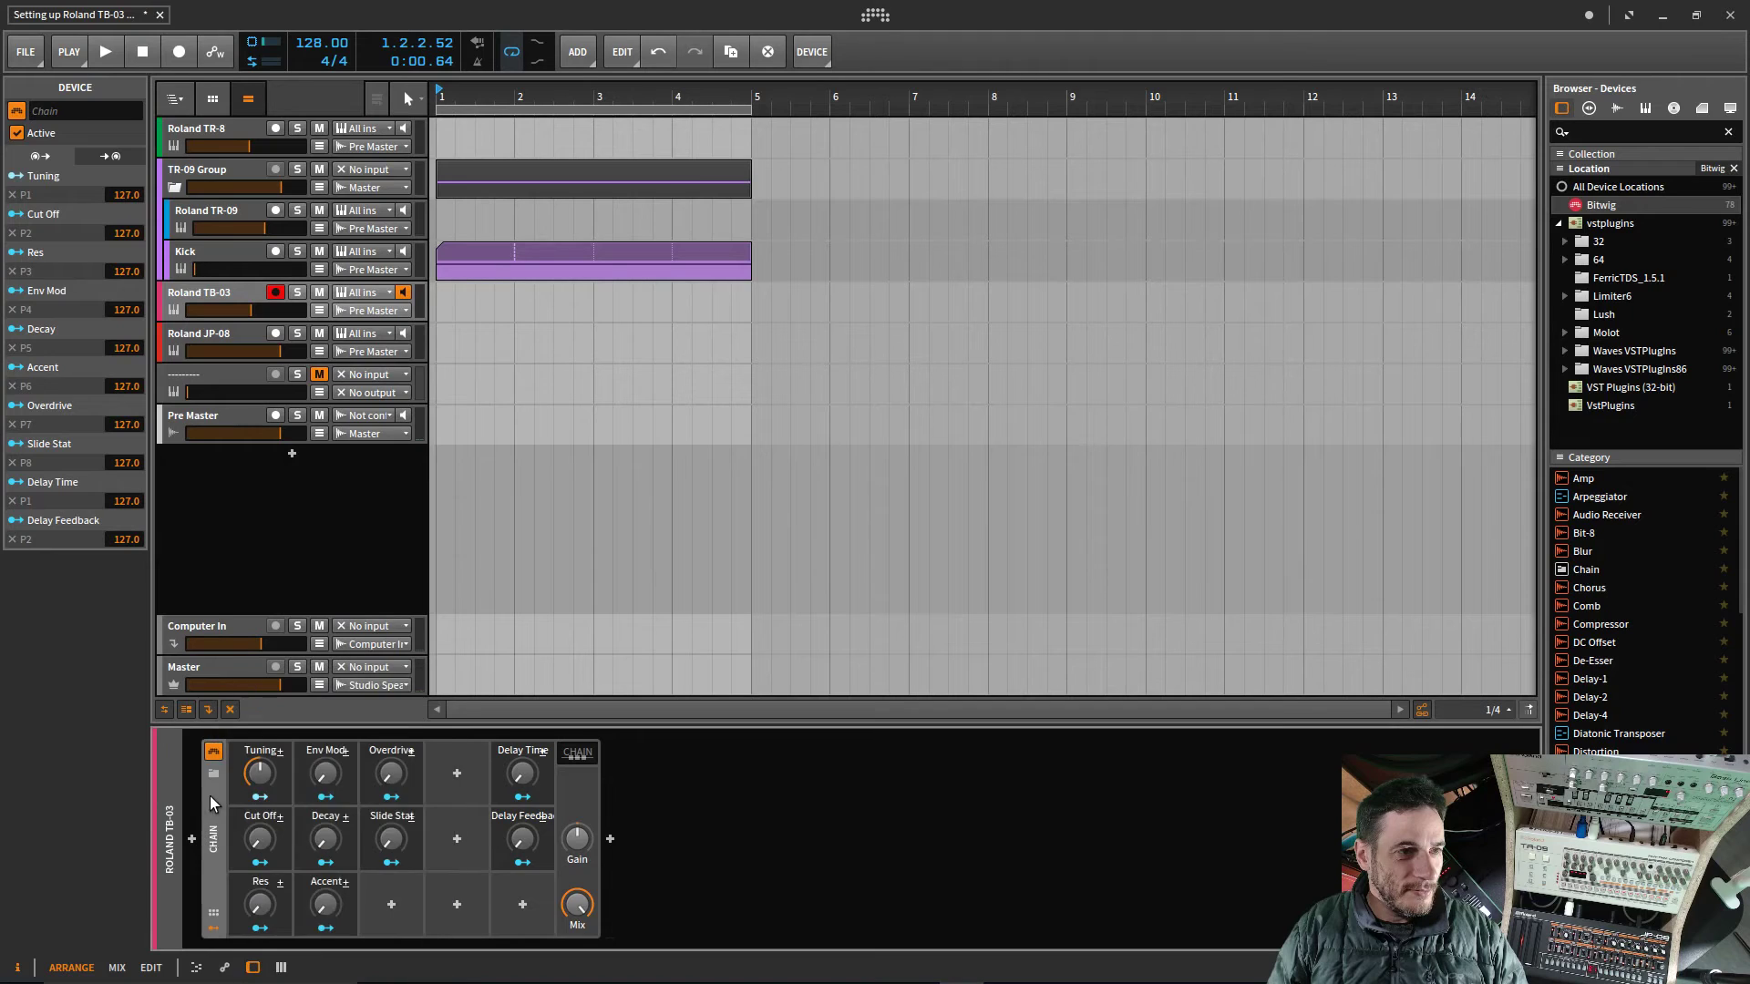
right_click(210, 802)
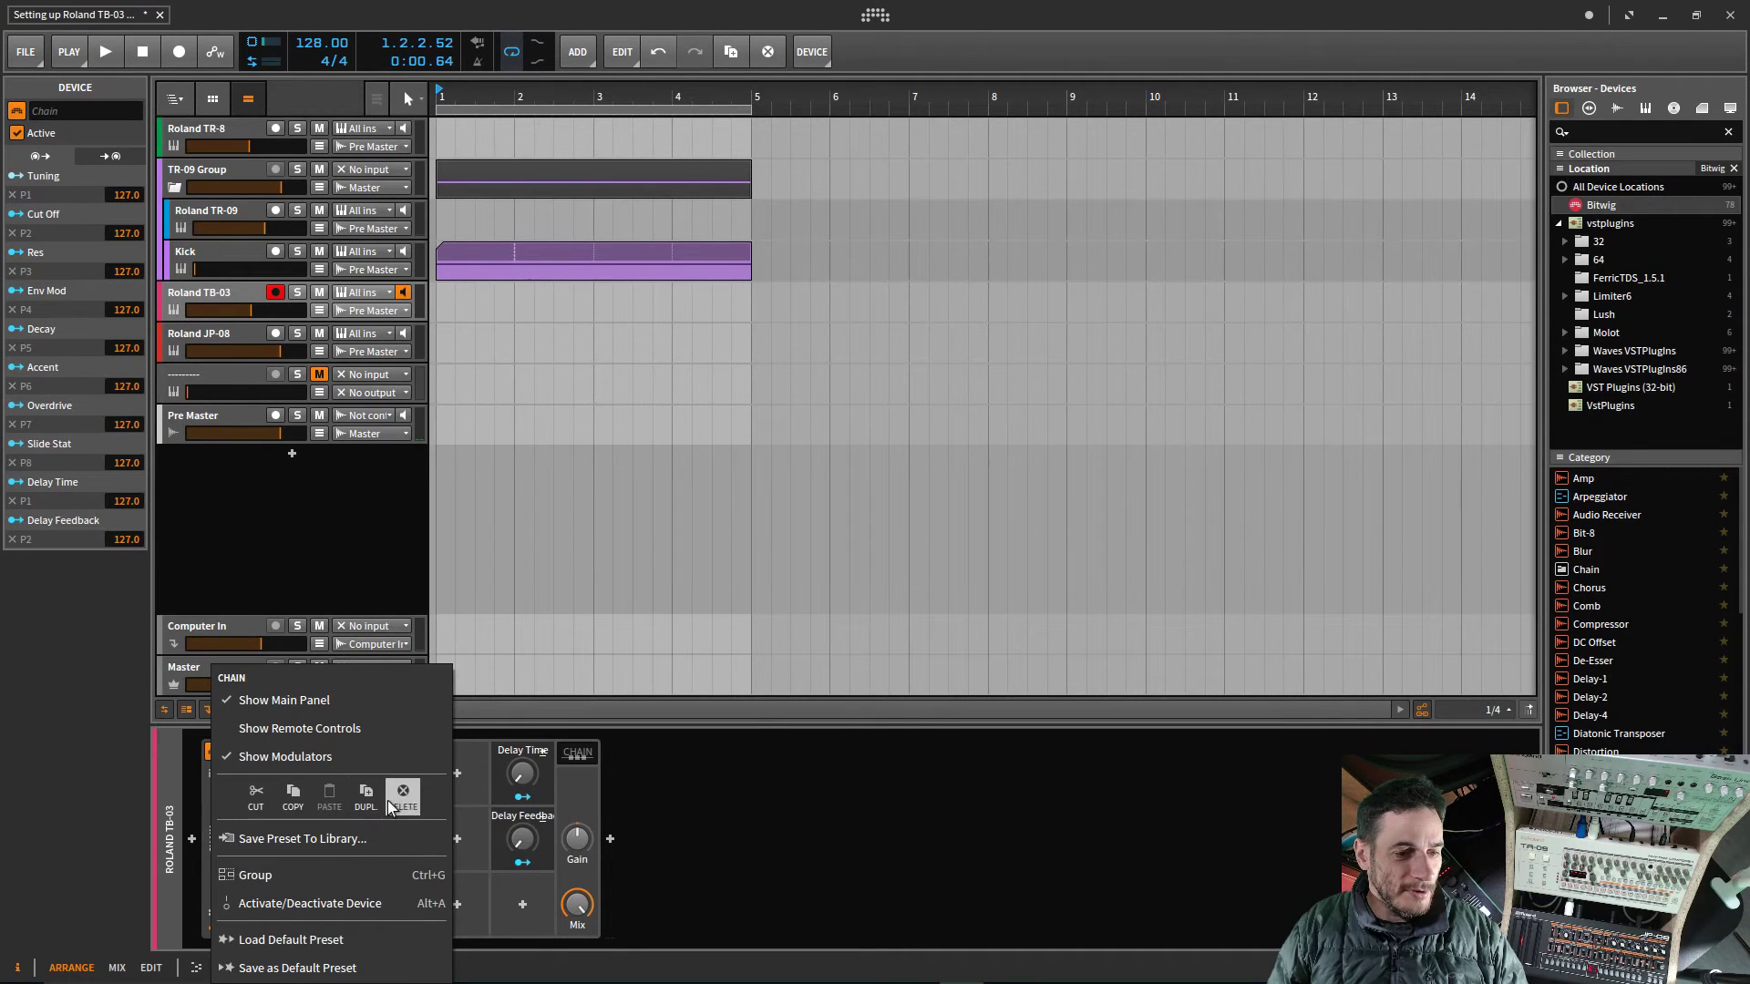
left_click(190, 799)
left_click(216, 771)
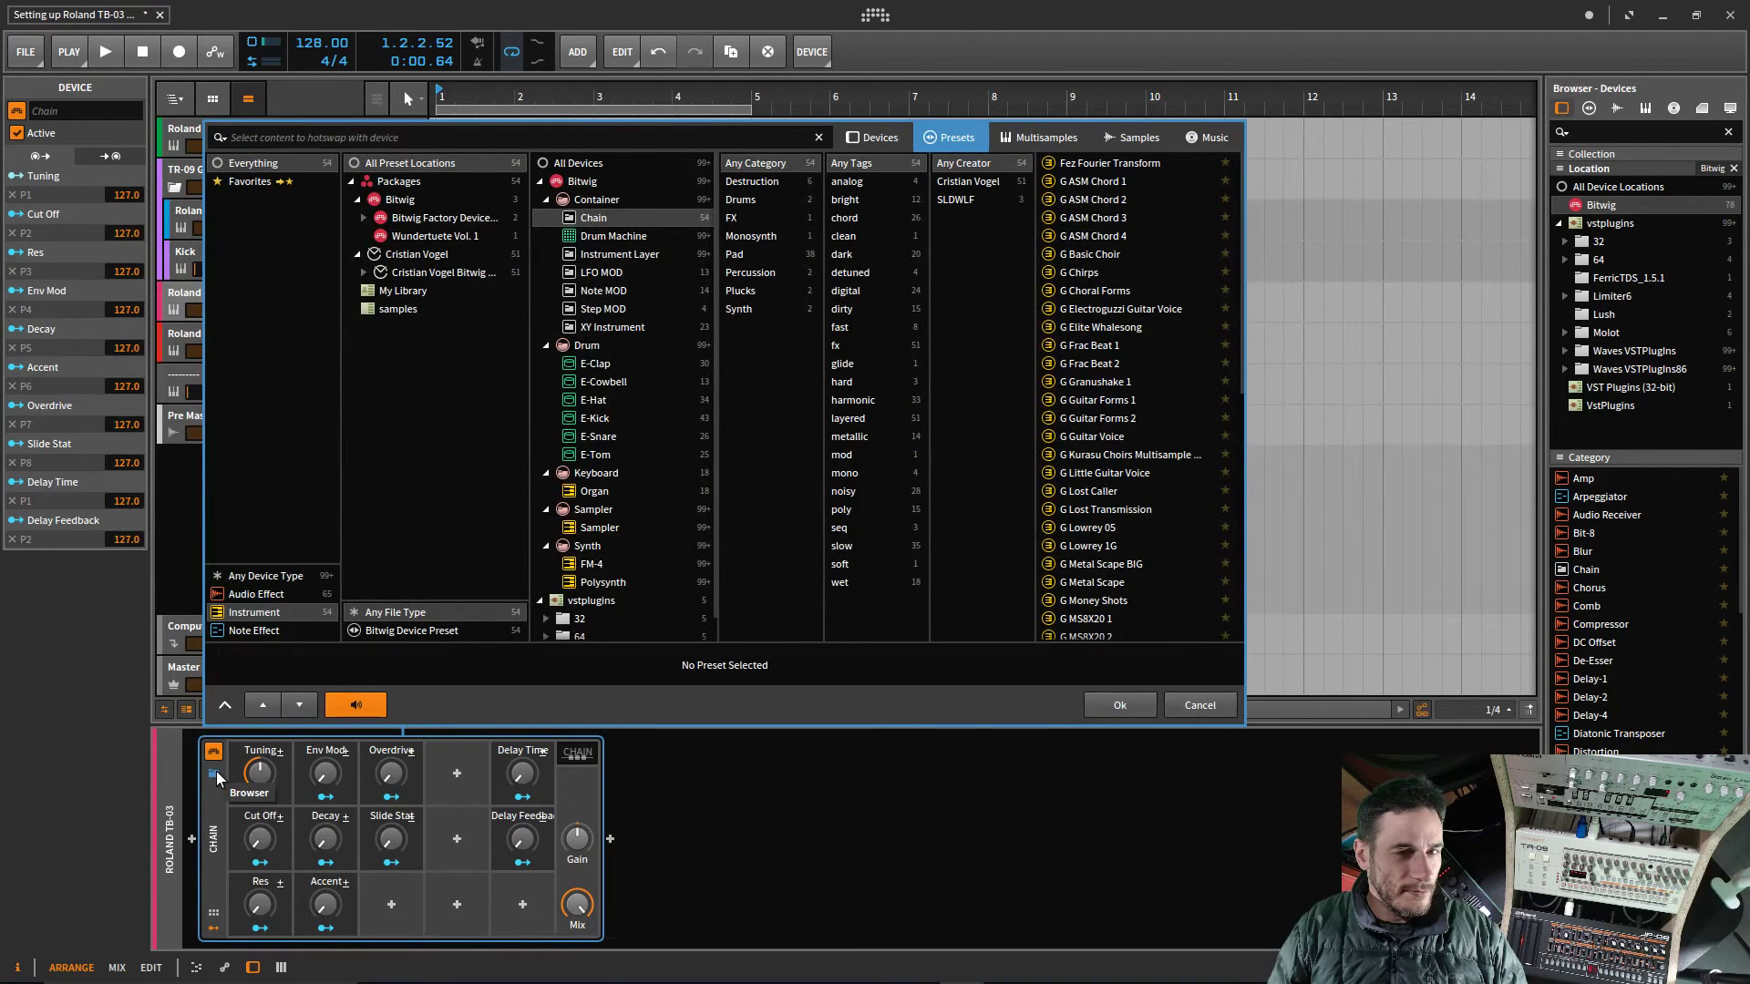
left_click(1178, 705)
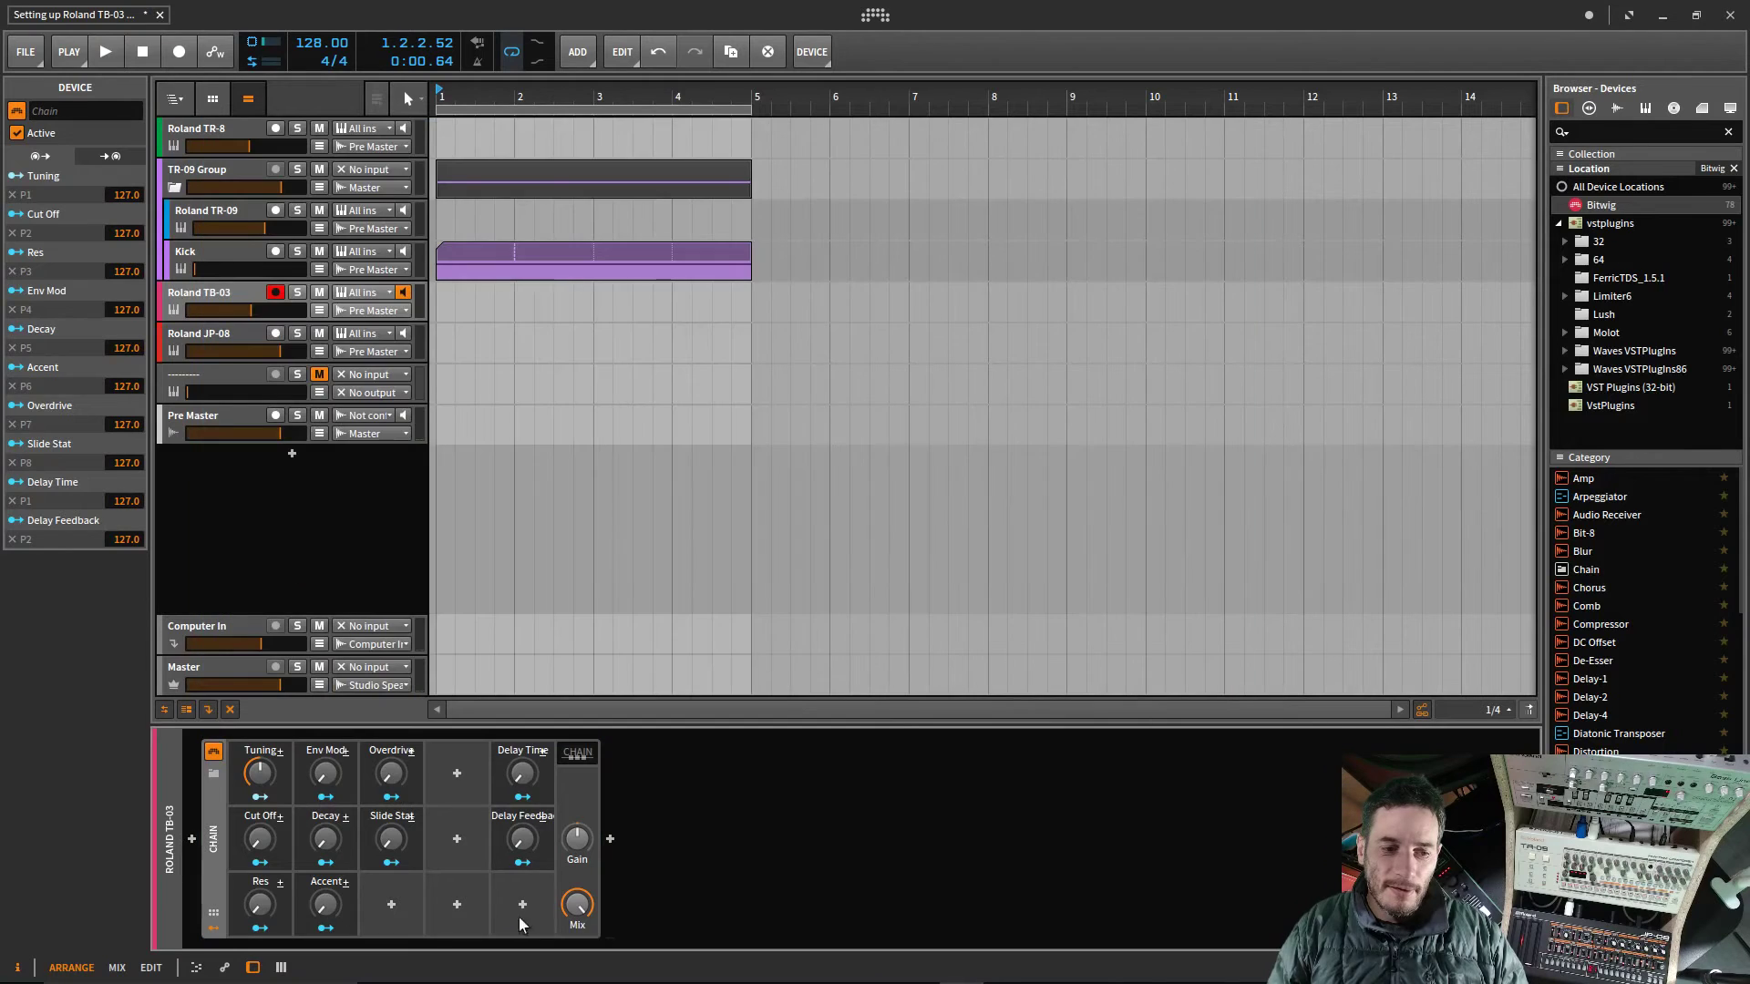
Step: Save the Chain device as a library preset named "TB-03 Midi CC" in the Synth category
right_click(224, 871)
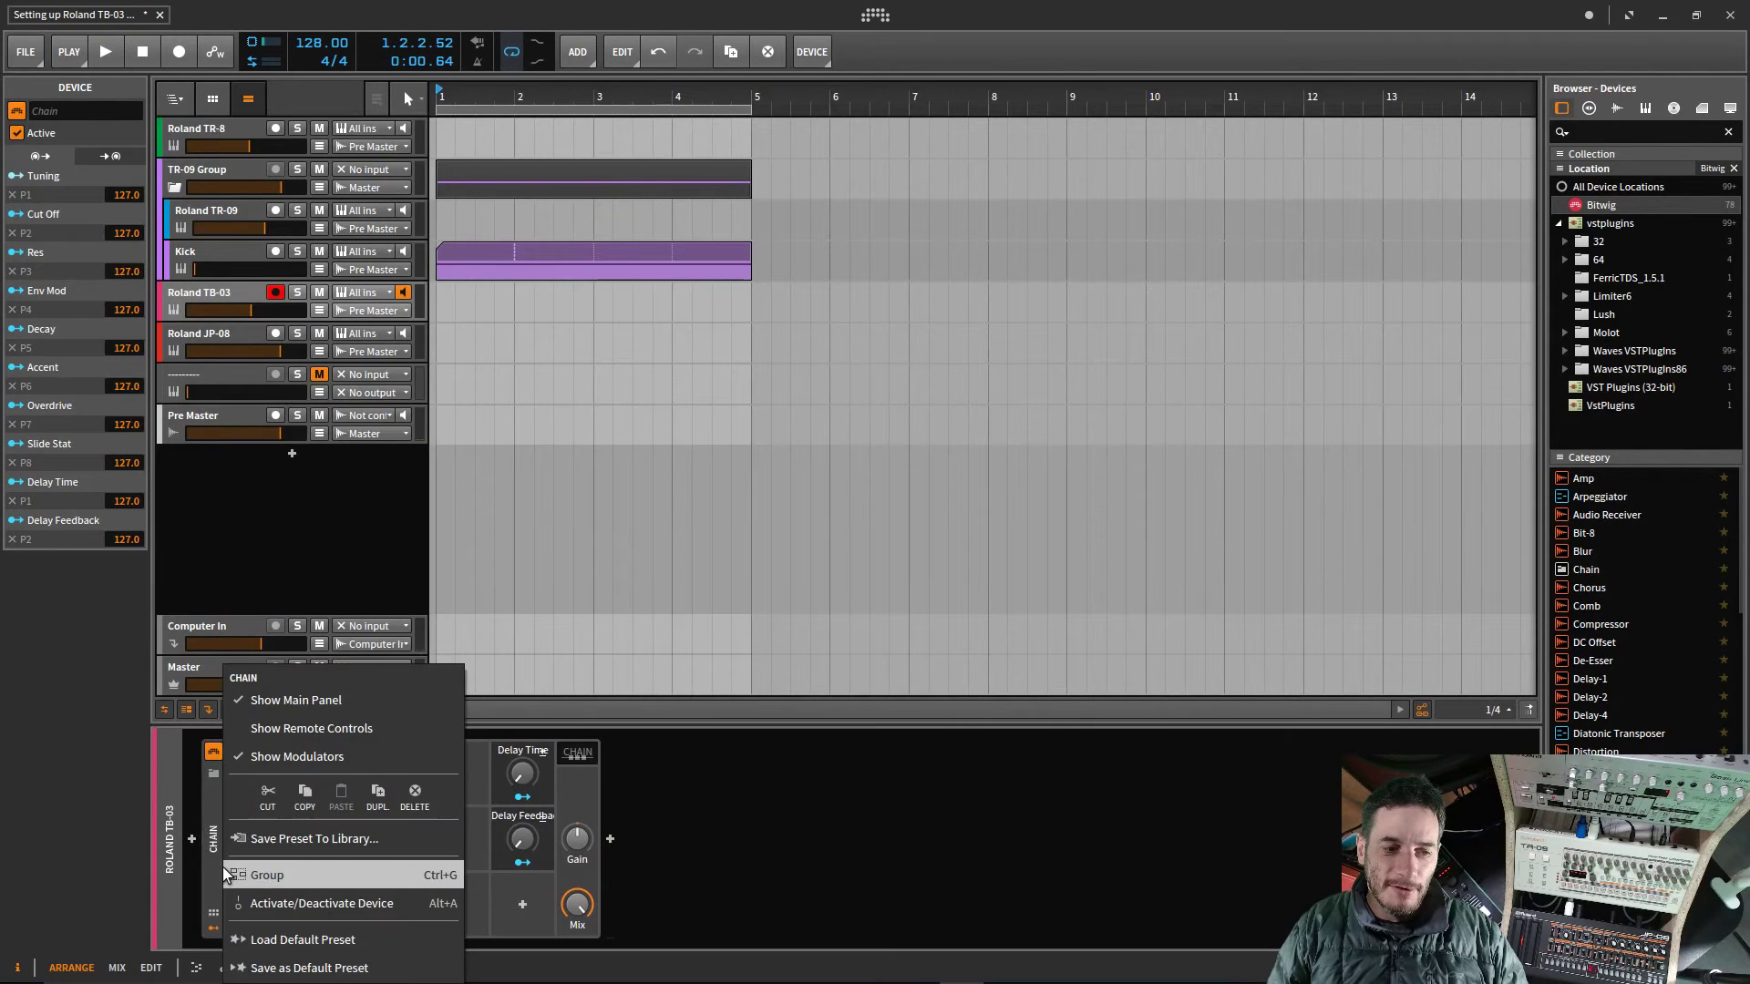
left_click(260, 840)
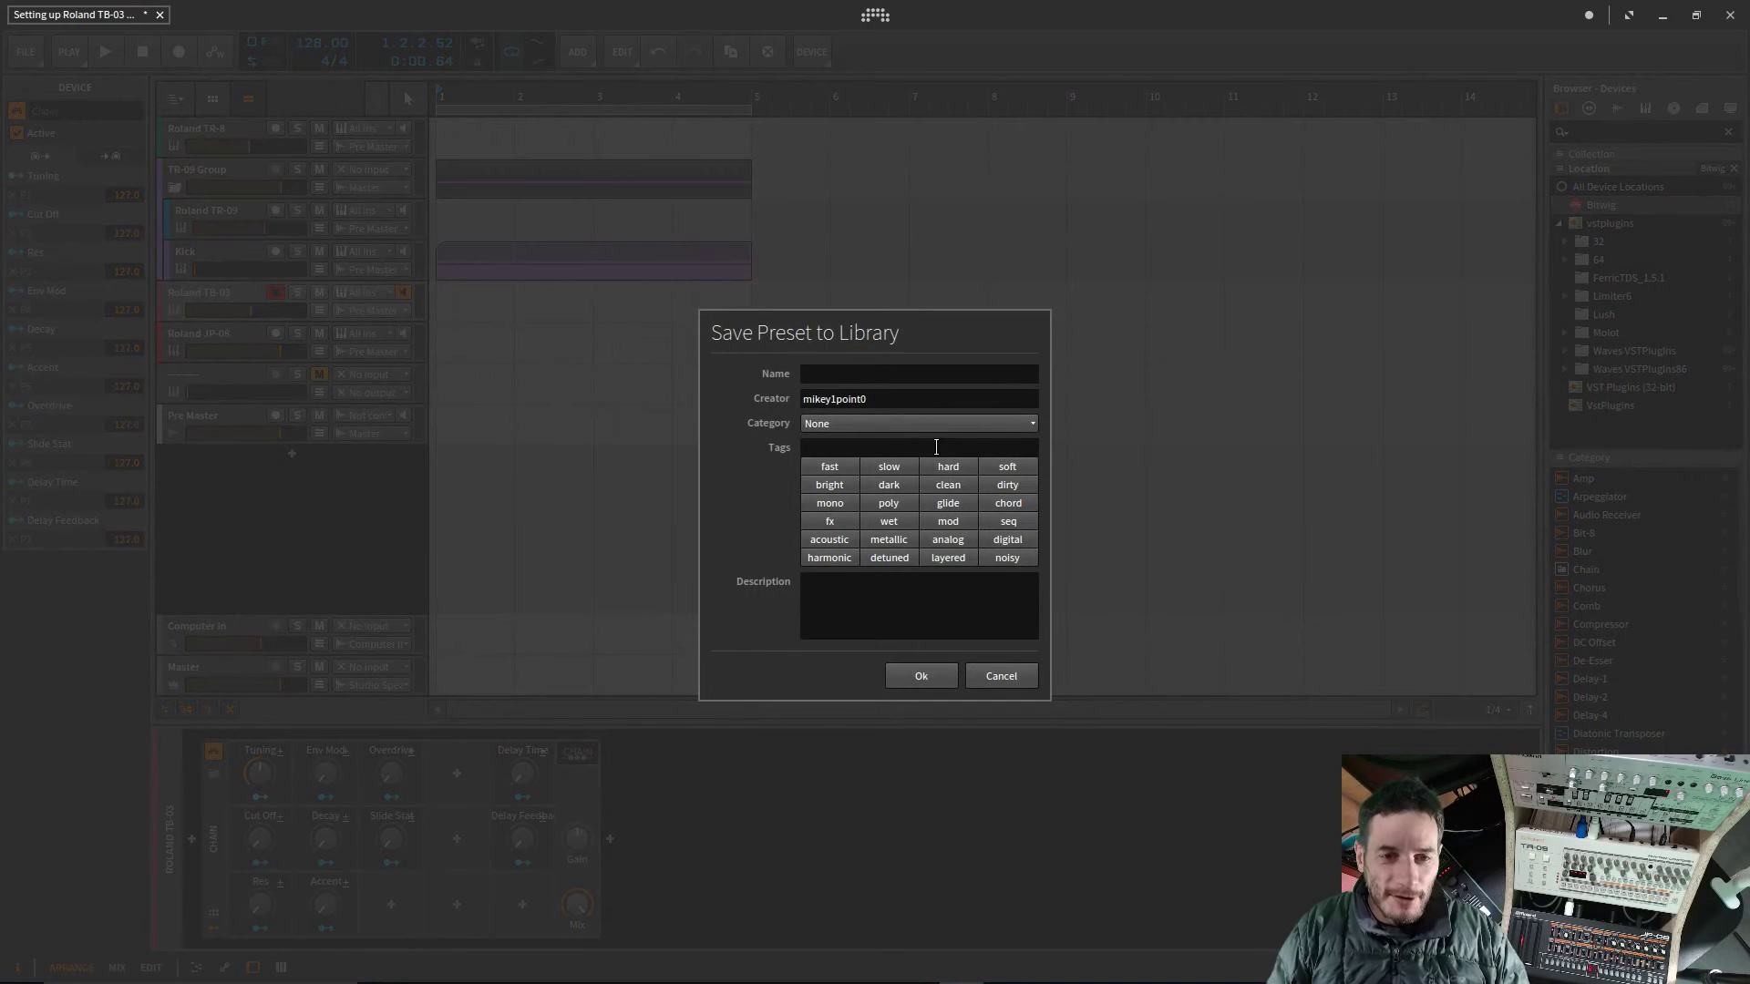
left_click(856, 424)
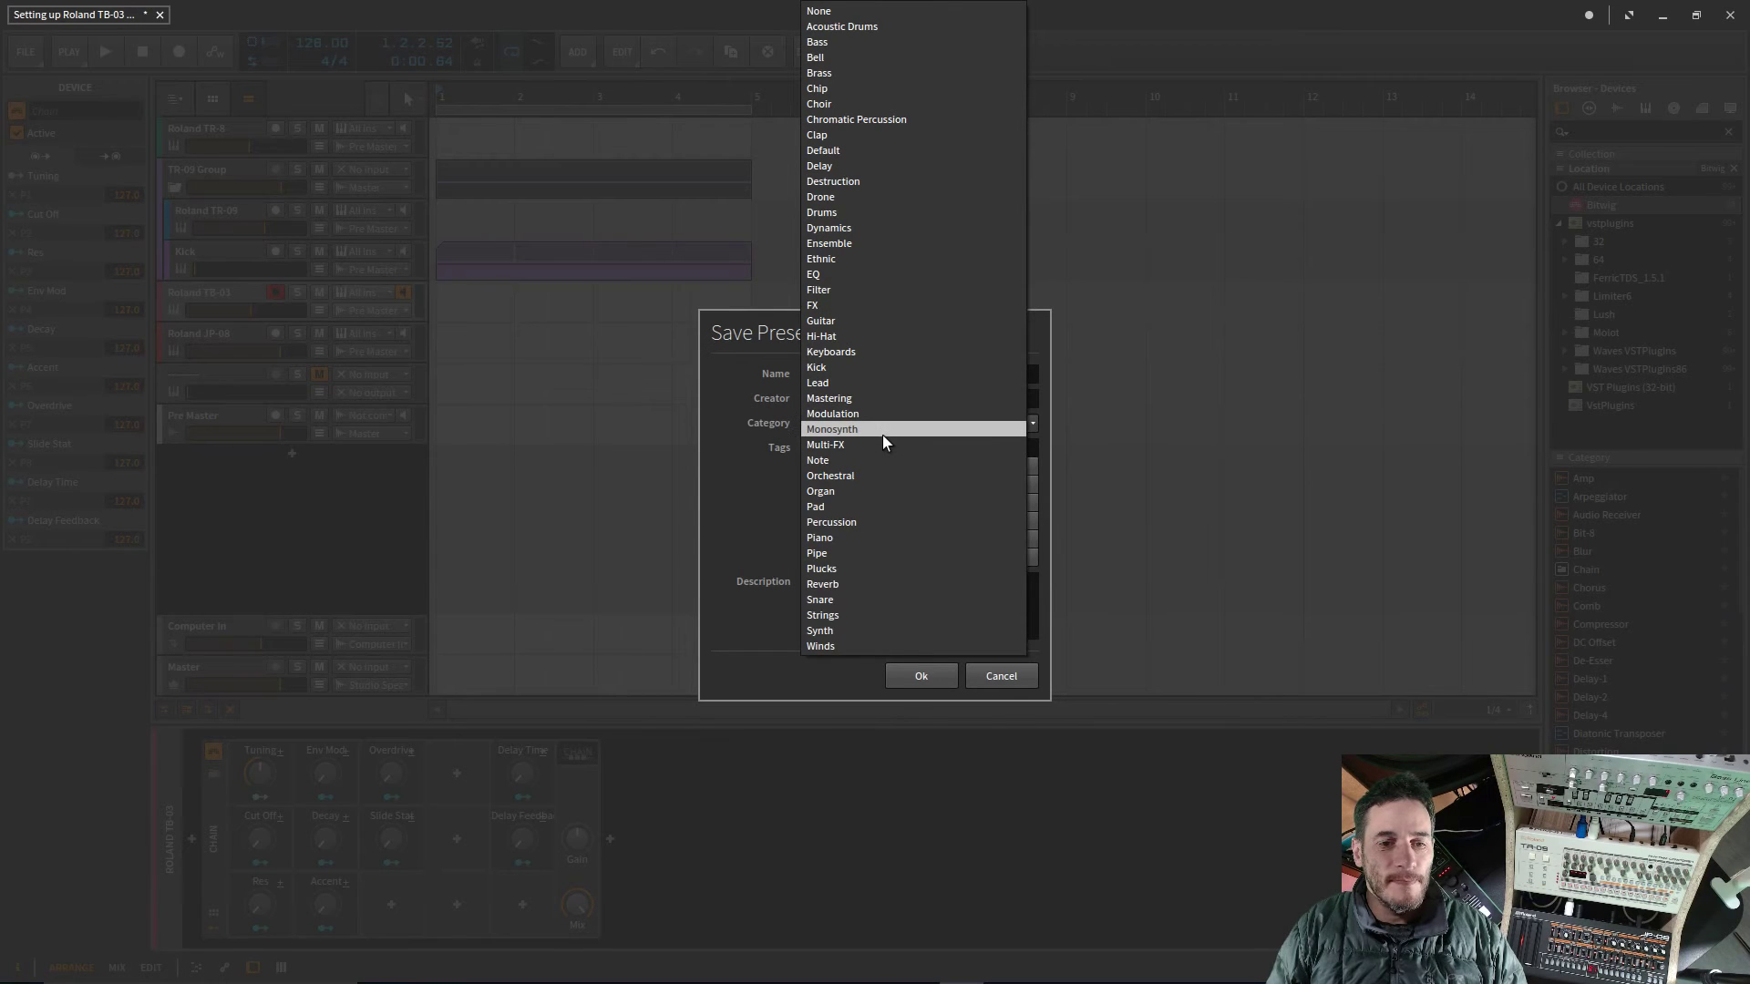
left_click(901, 631)
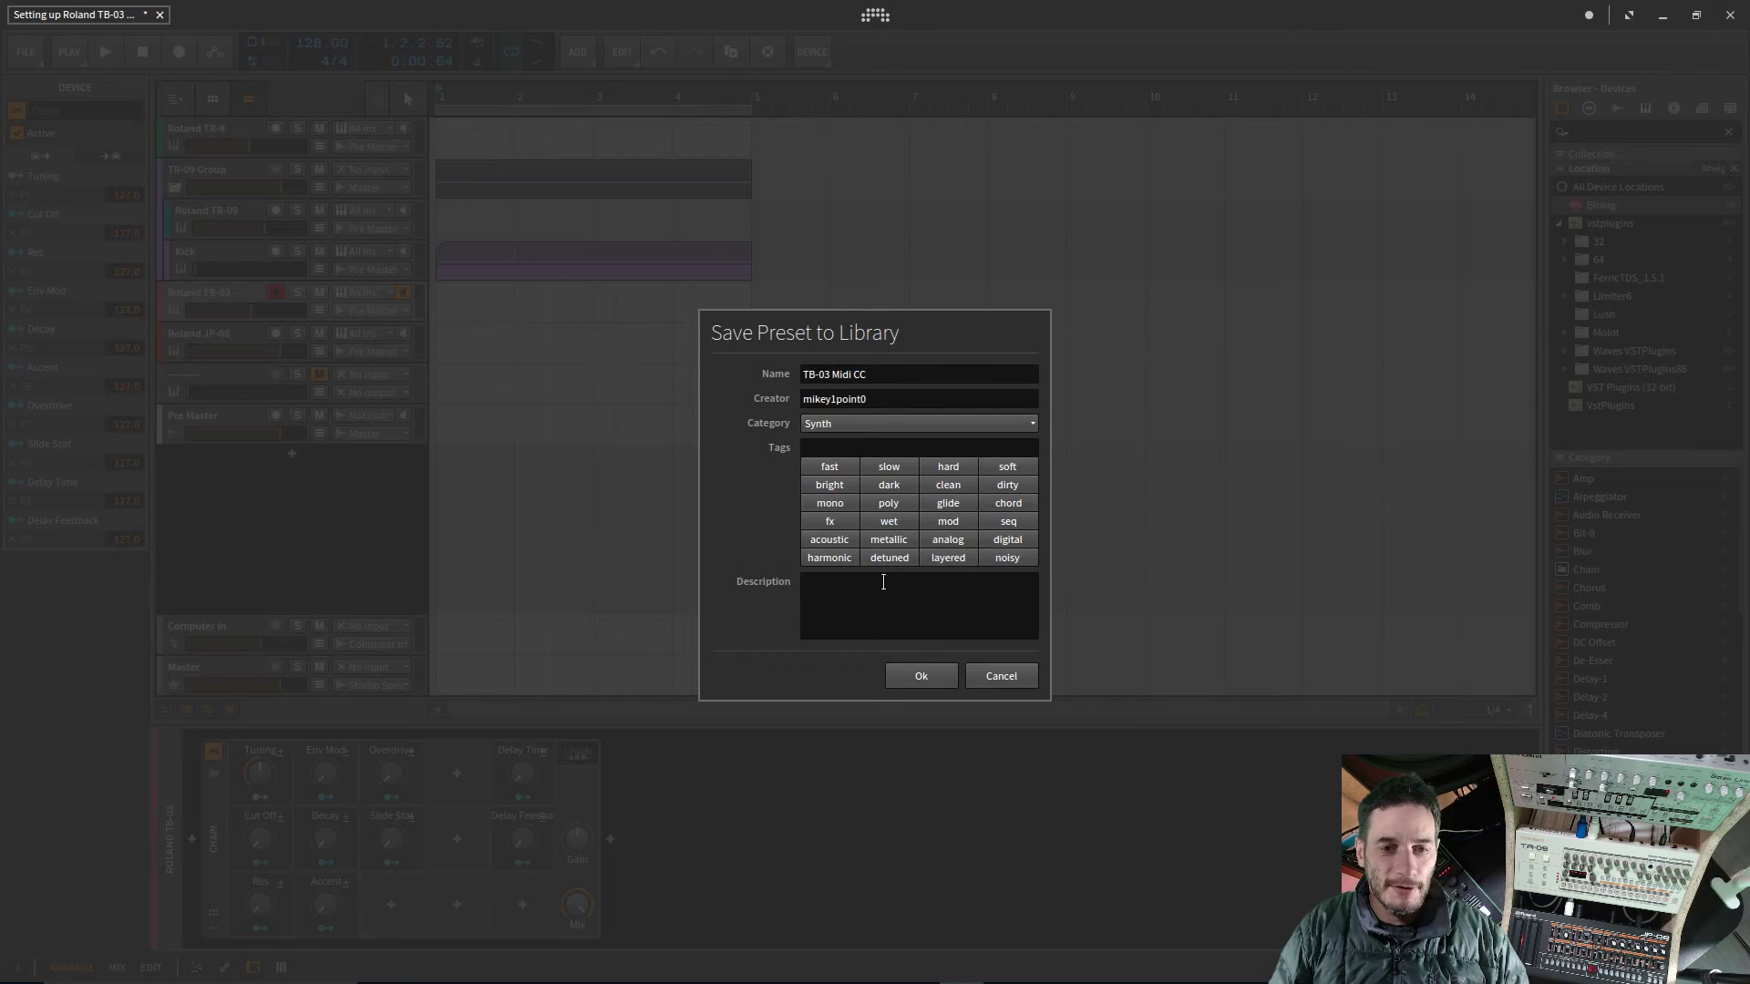
left_click(921, 676)
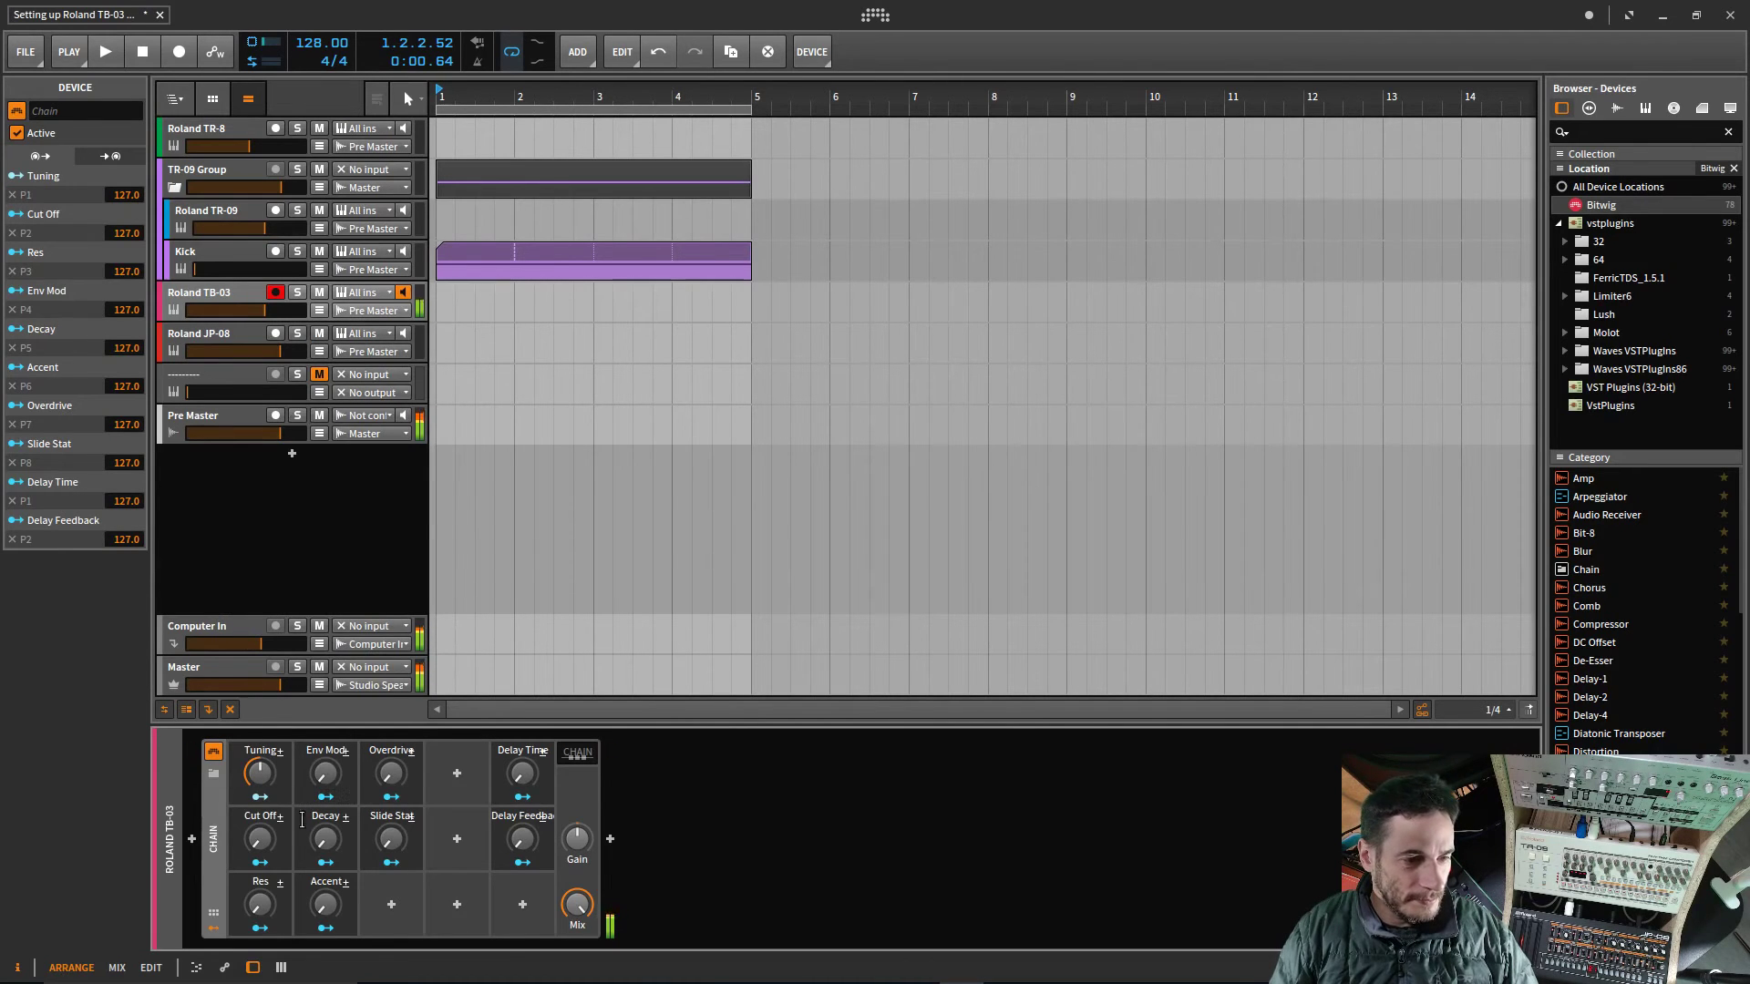
Step: Raise the Chain's Cut Off, Decay, Env Mod, Res and Slide Stat macros, and set Accent to about 42.5 %
mouse_move(260, 839)
left_mouse_down()
mouse_move(261, 823)
mouse_move(261, 844)
left_mouse_up()
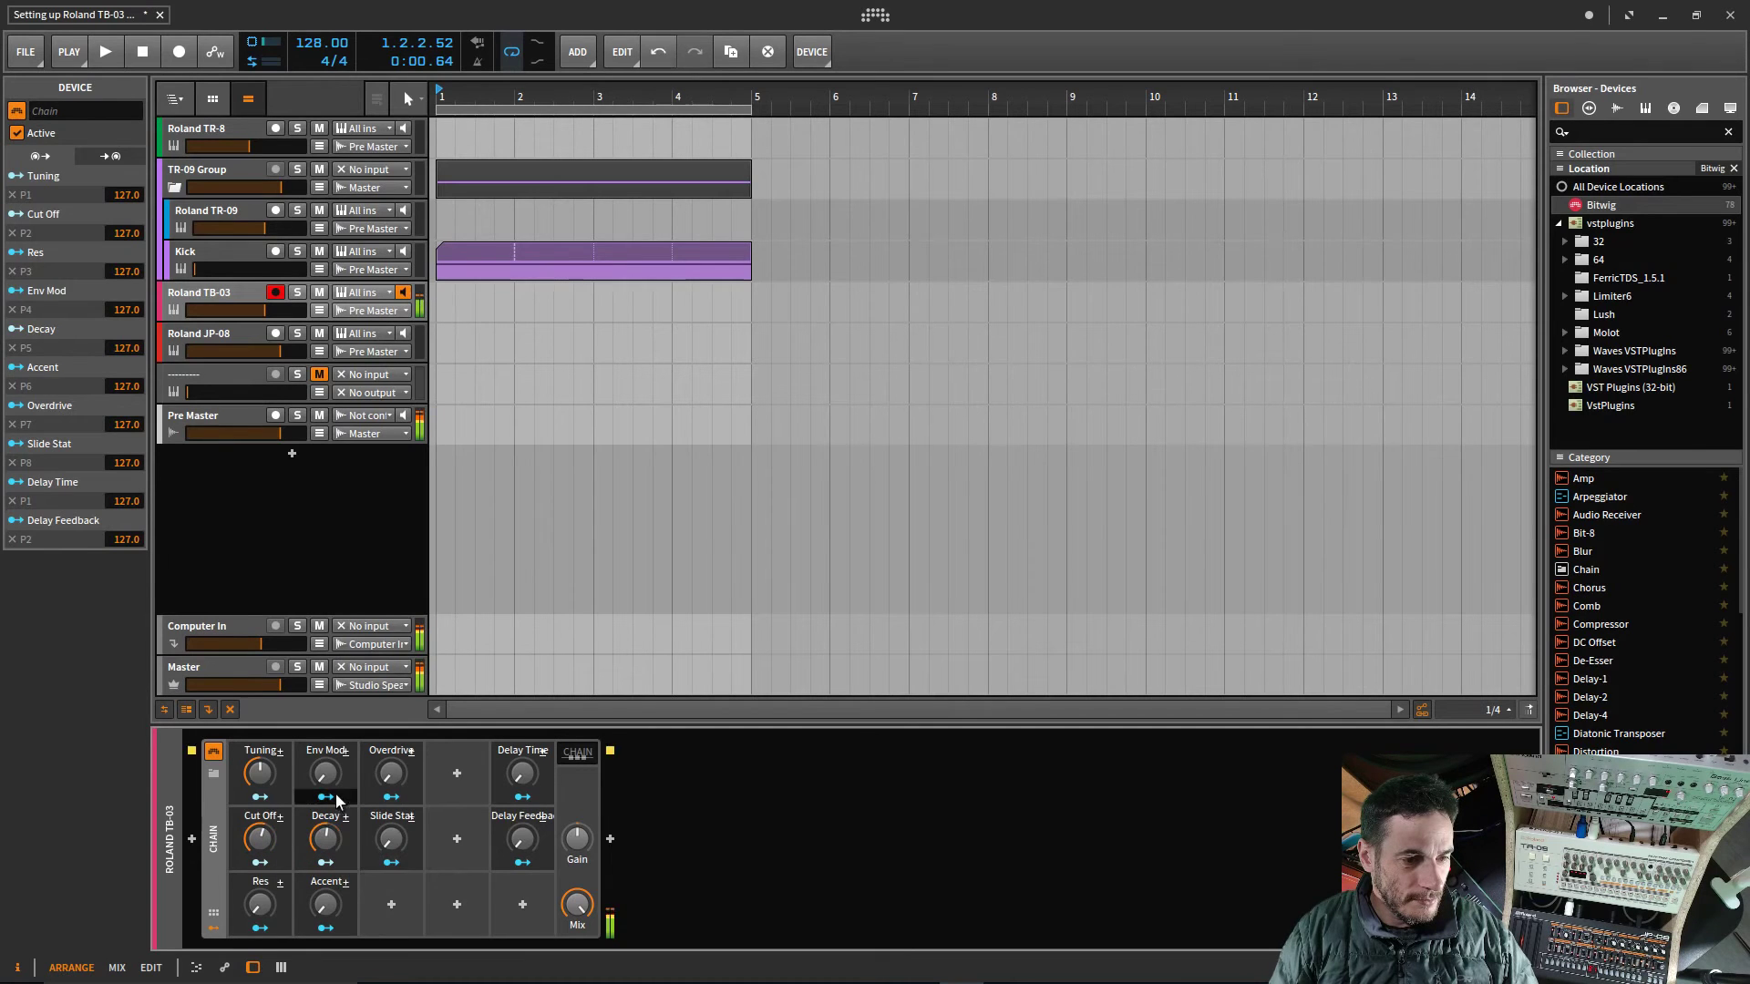
left_click_drag(326, 774, 326, 758)
left_click_drag(260, 905, 325, 893)
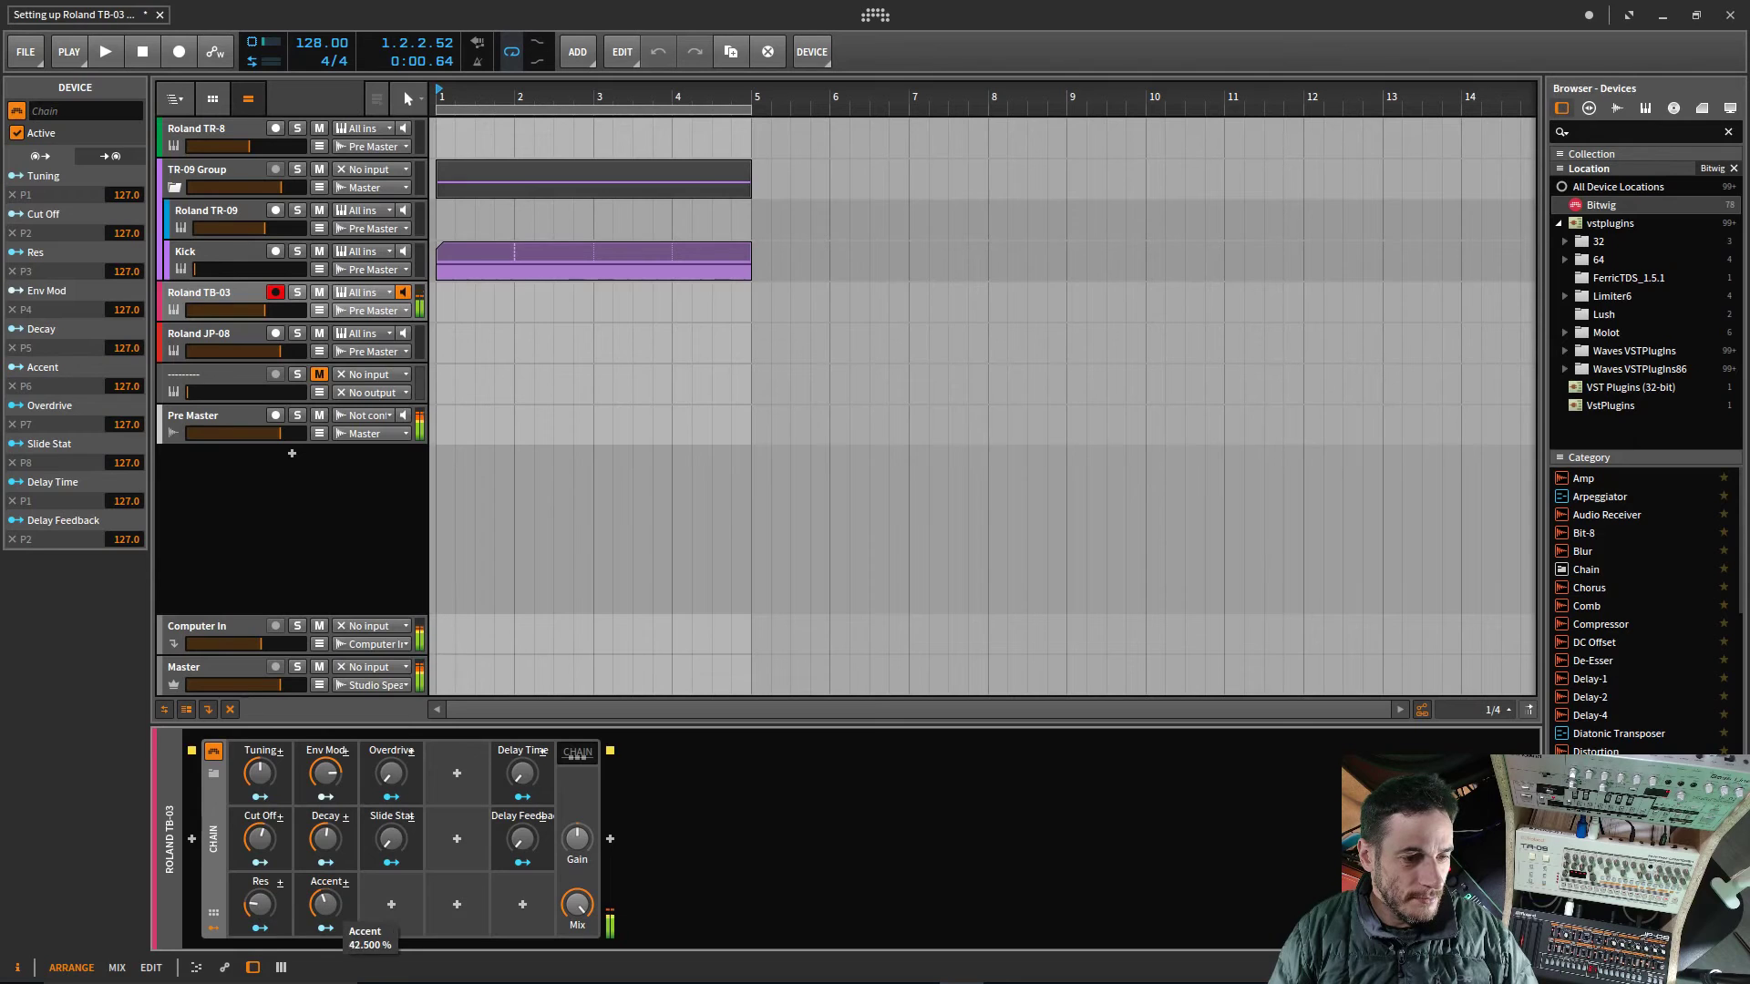
left_click_drag(391, 839, 391, 825)
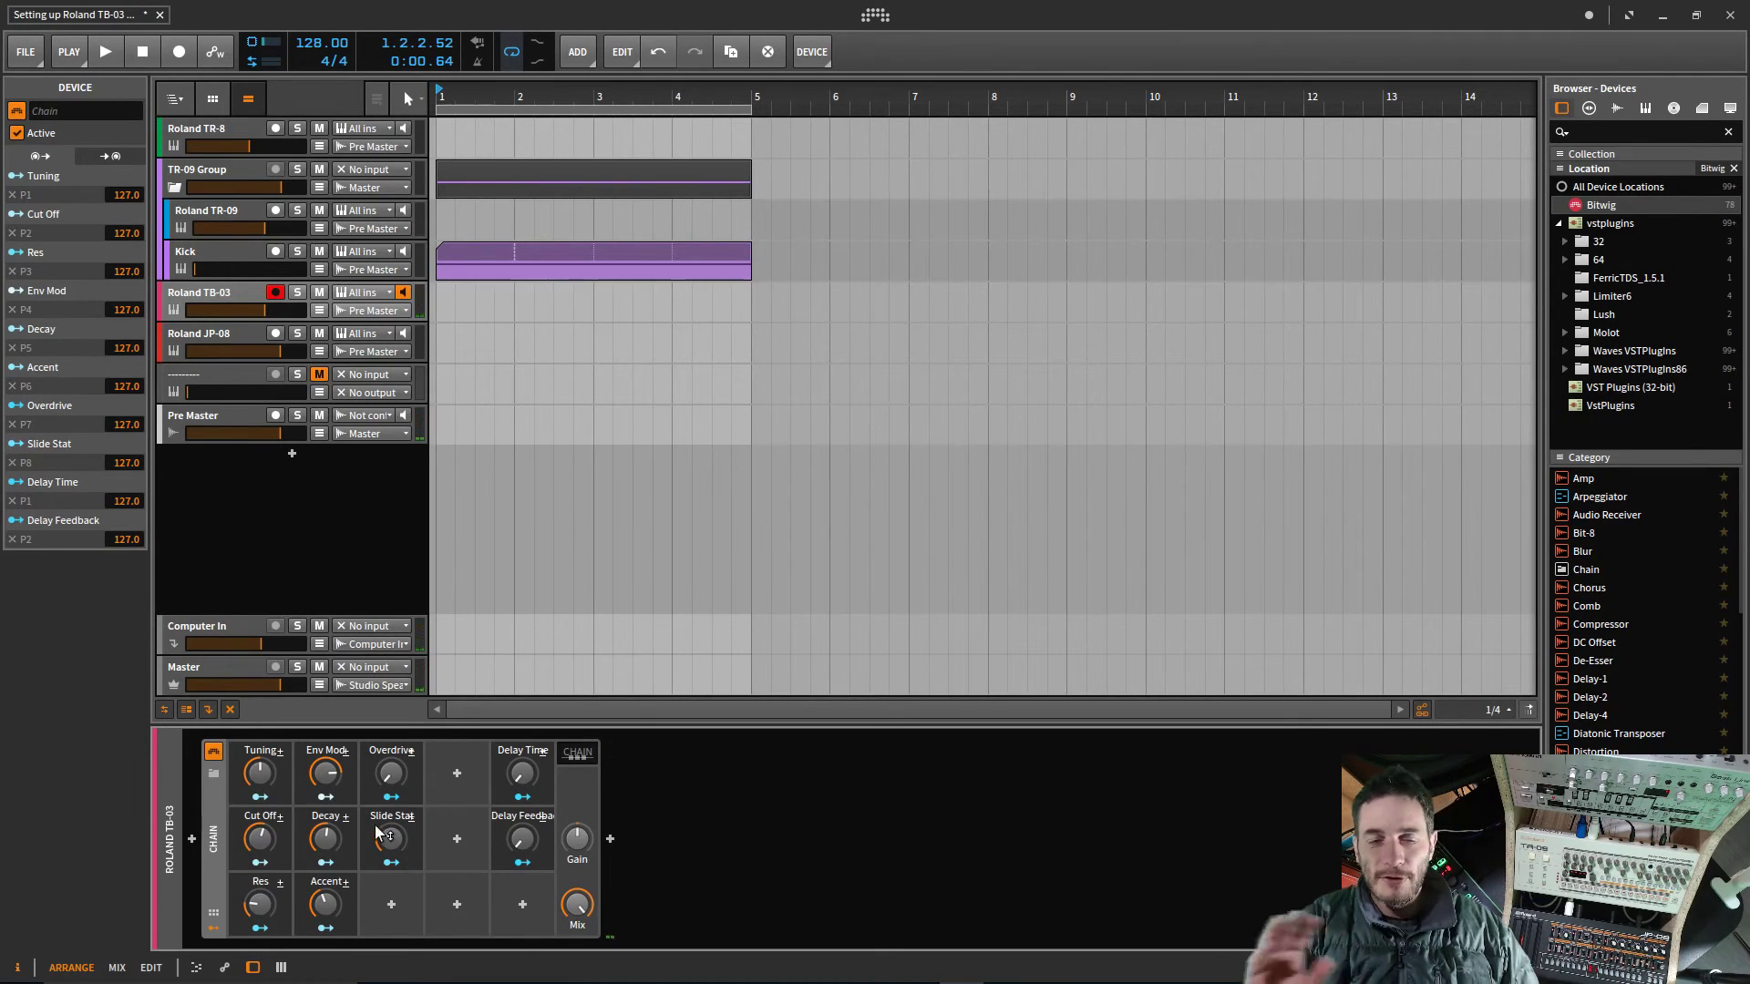
Step: Select the Kick clip in the arranger and play back the loop to check the sound
left_click(456, 264)
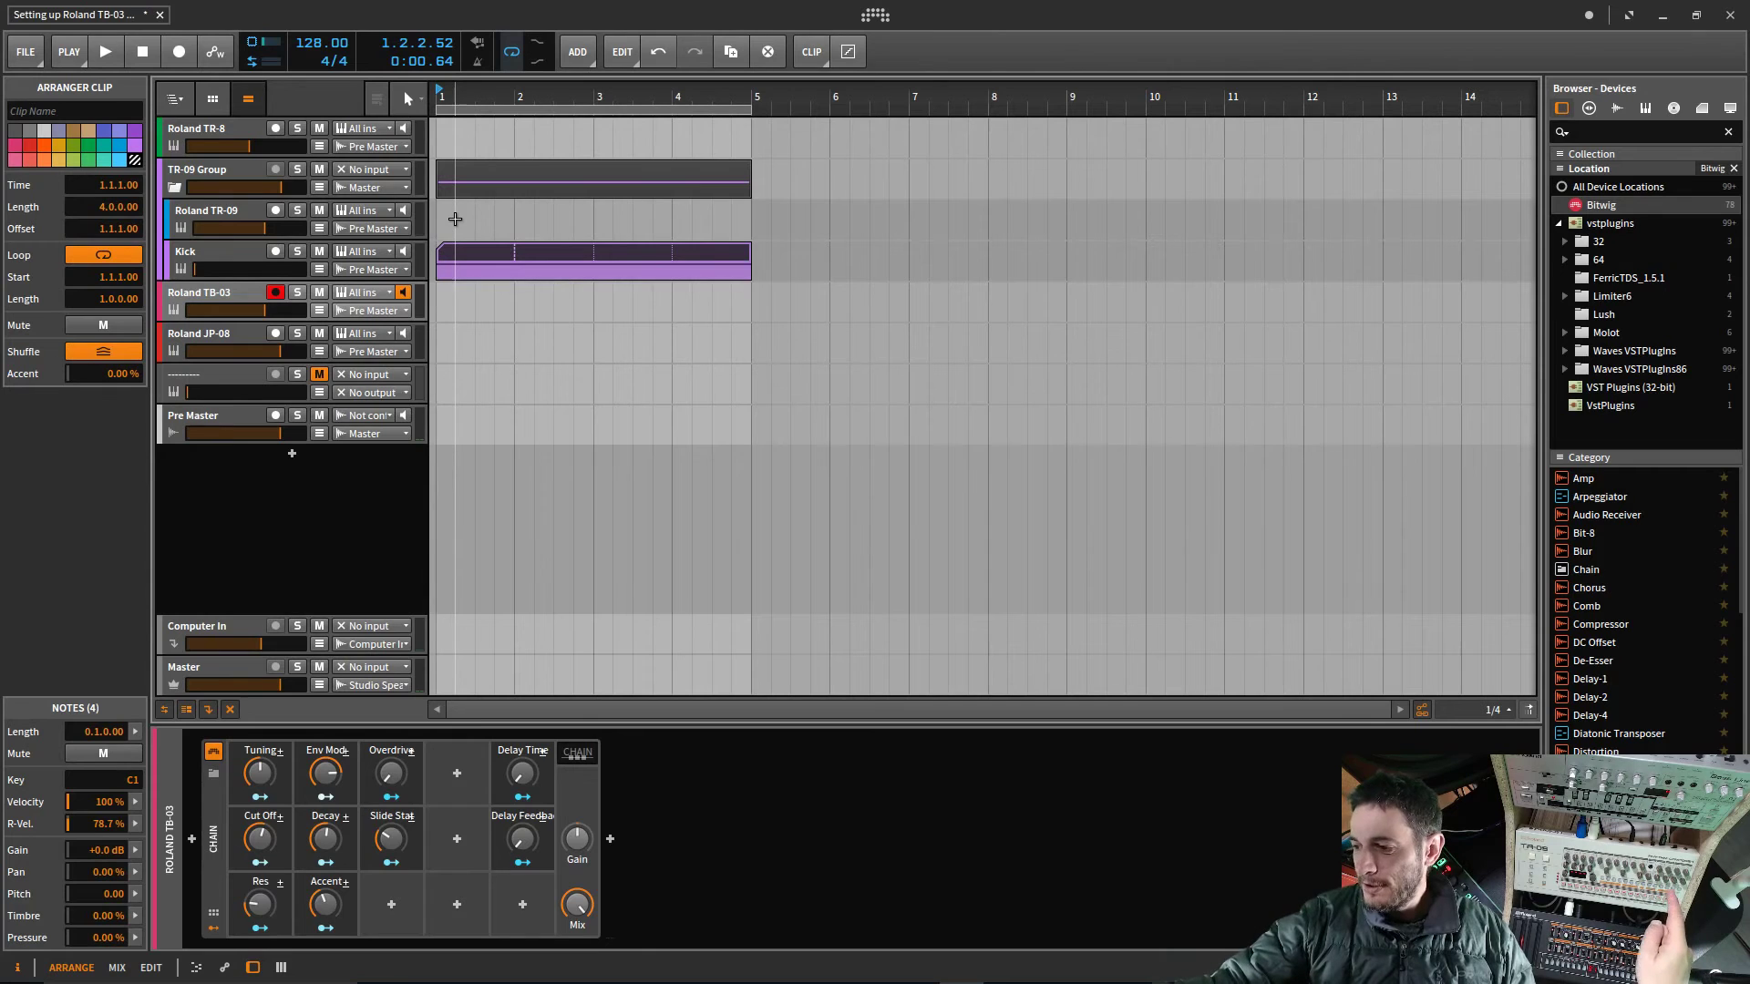
key("space")
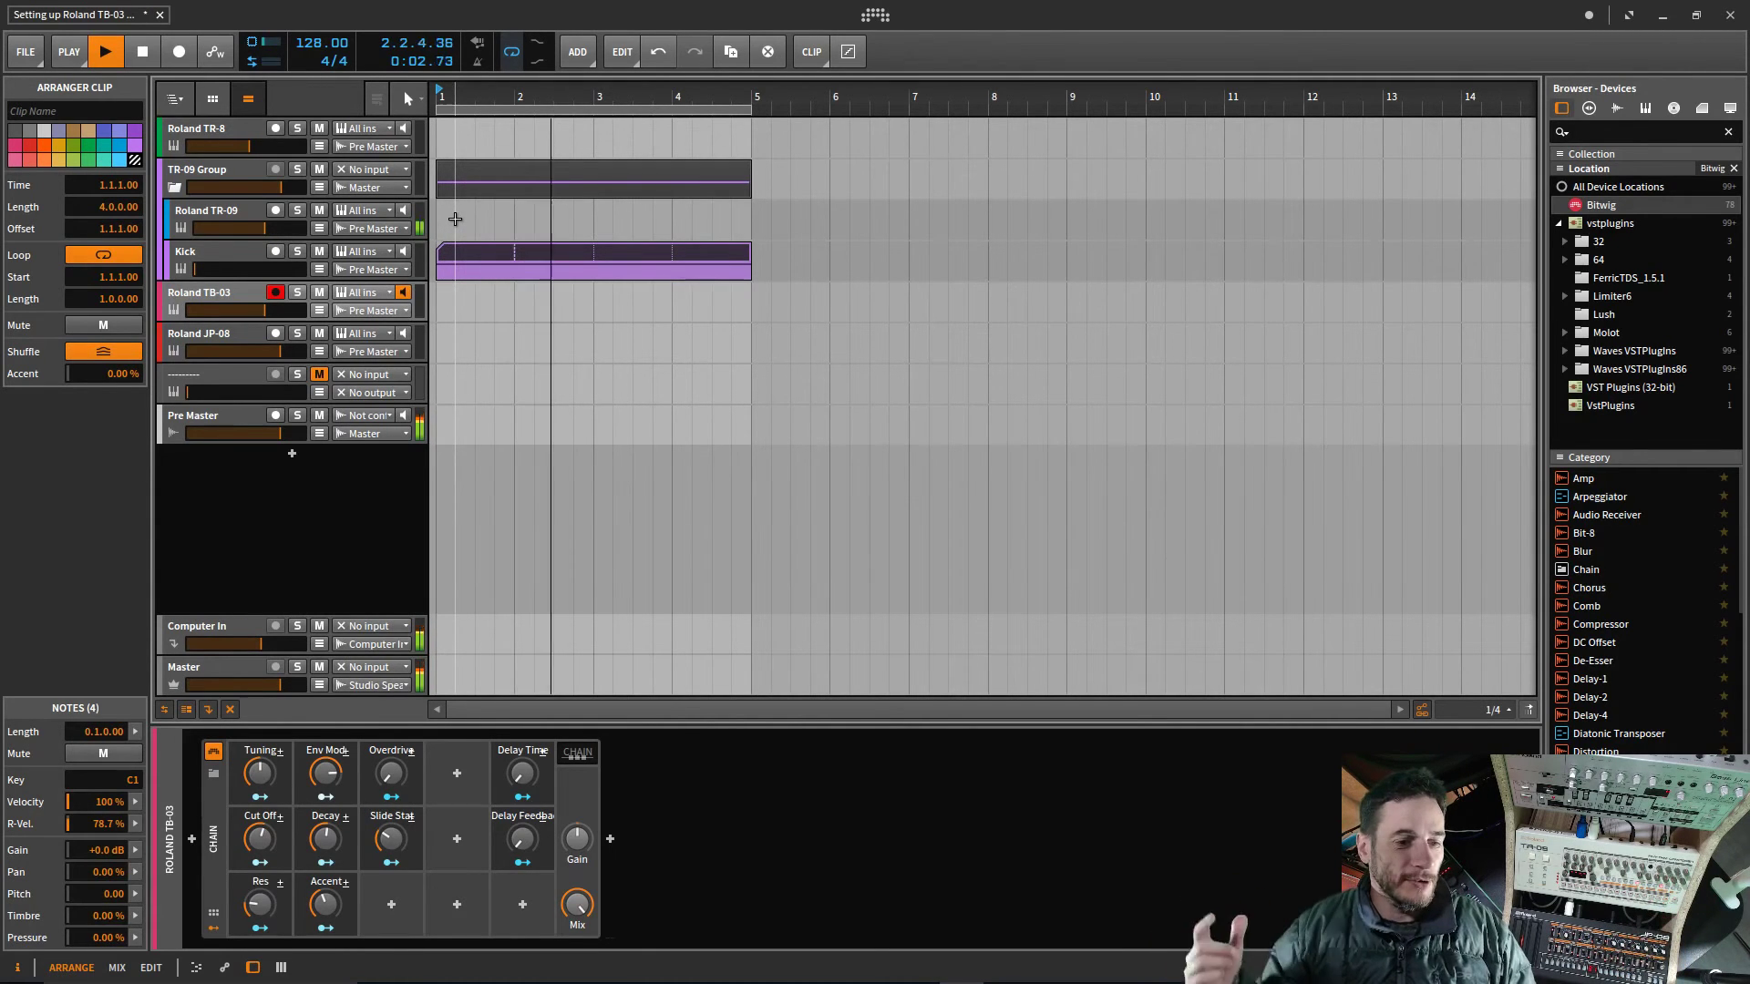
key("space")
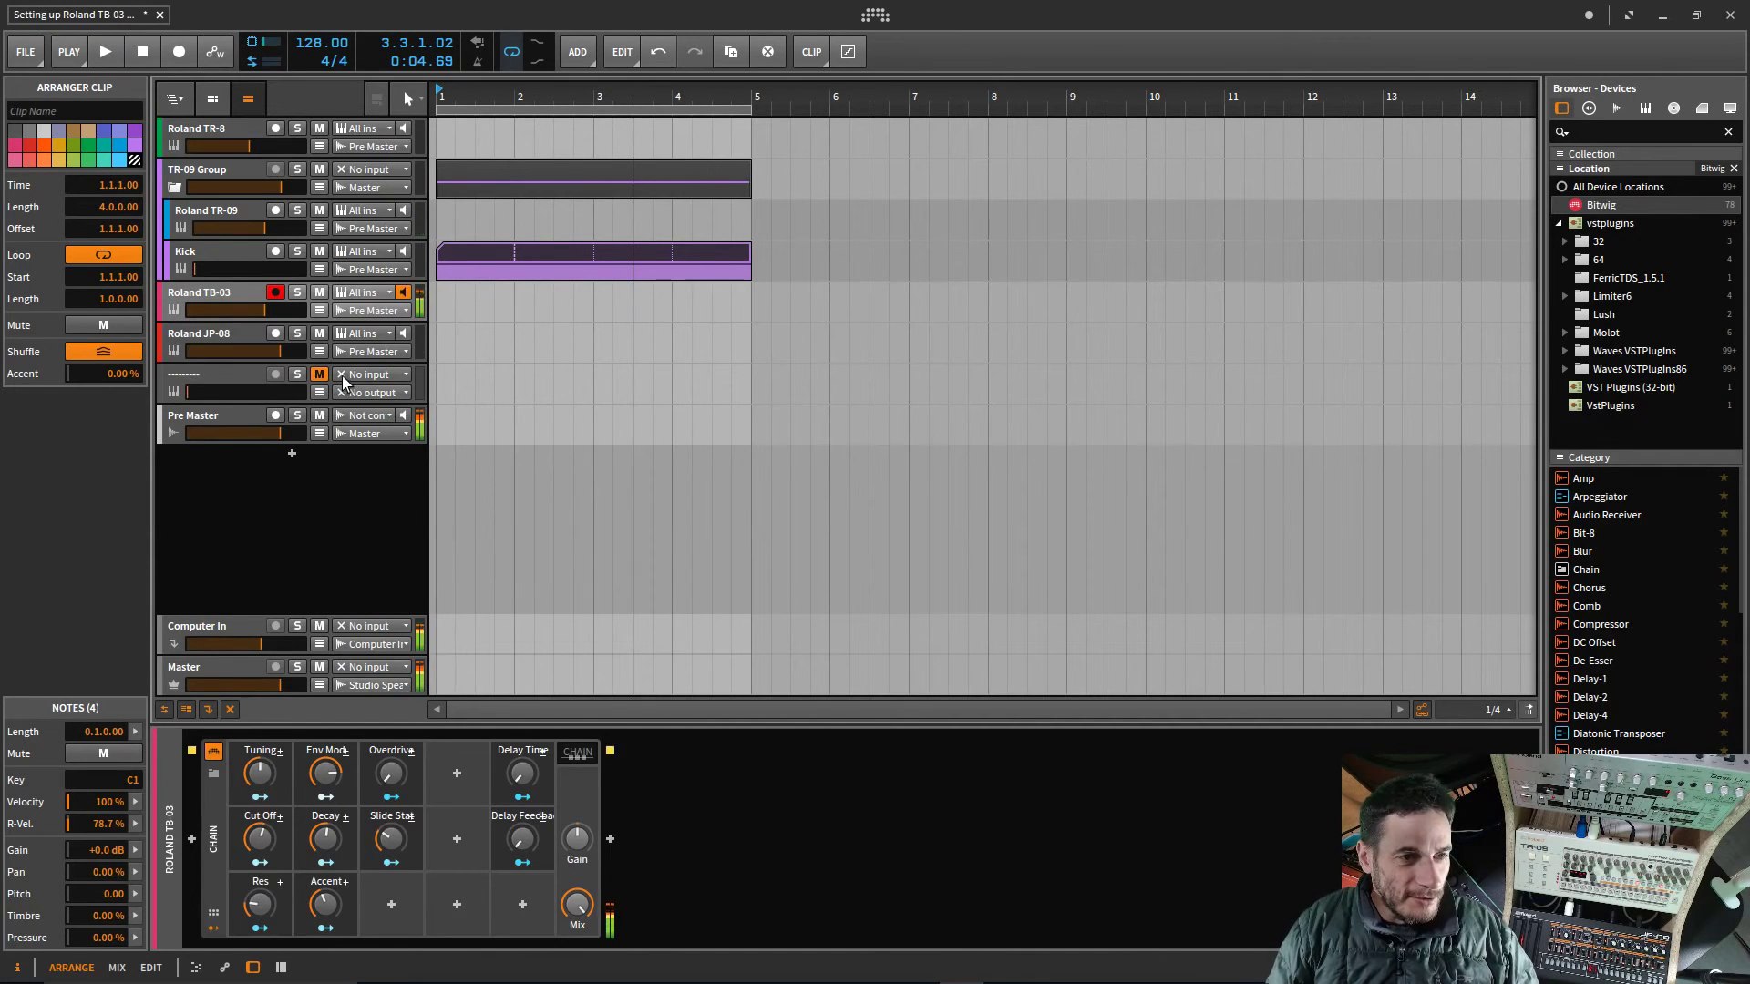
Step: Create a one-bar clip at bar 1 on the Roland TB-03 track, open its note editor and audition low keys
double_click(445, 296)
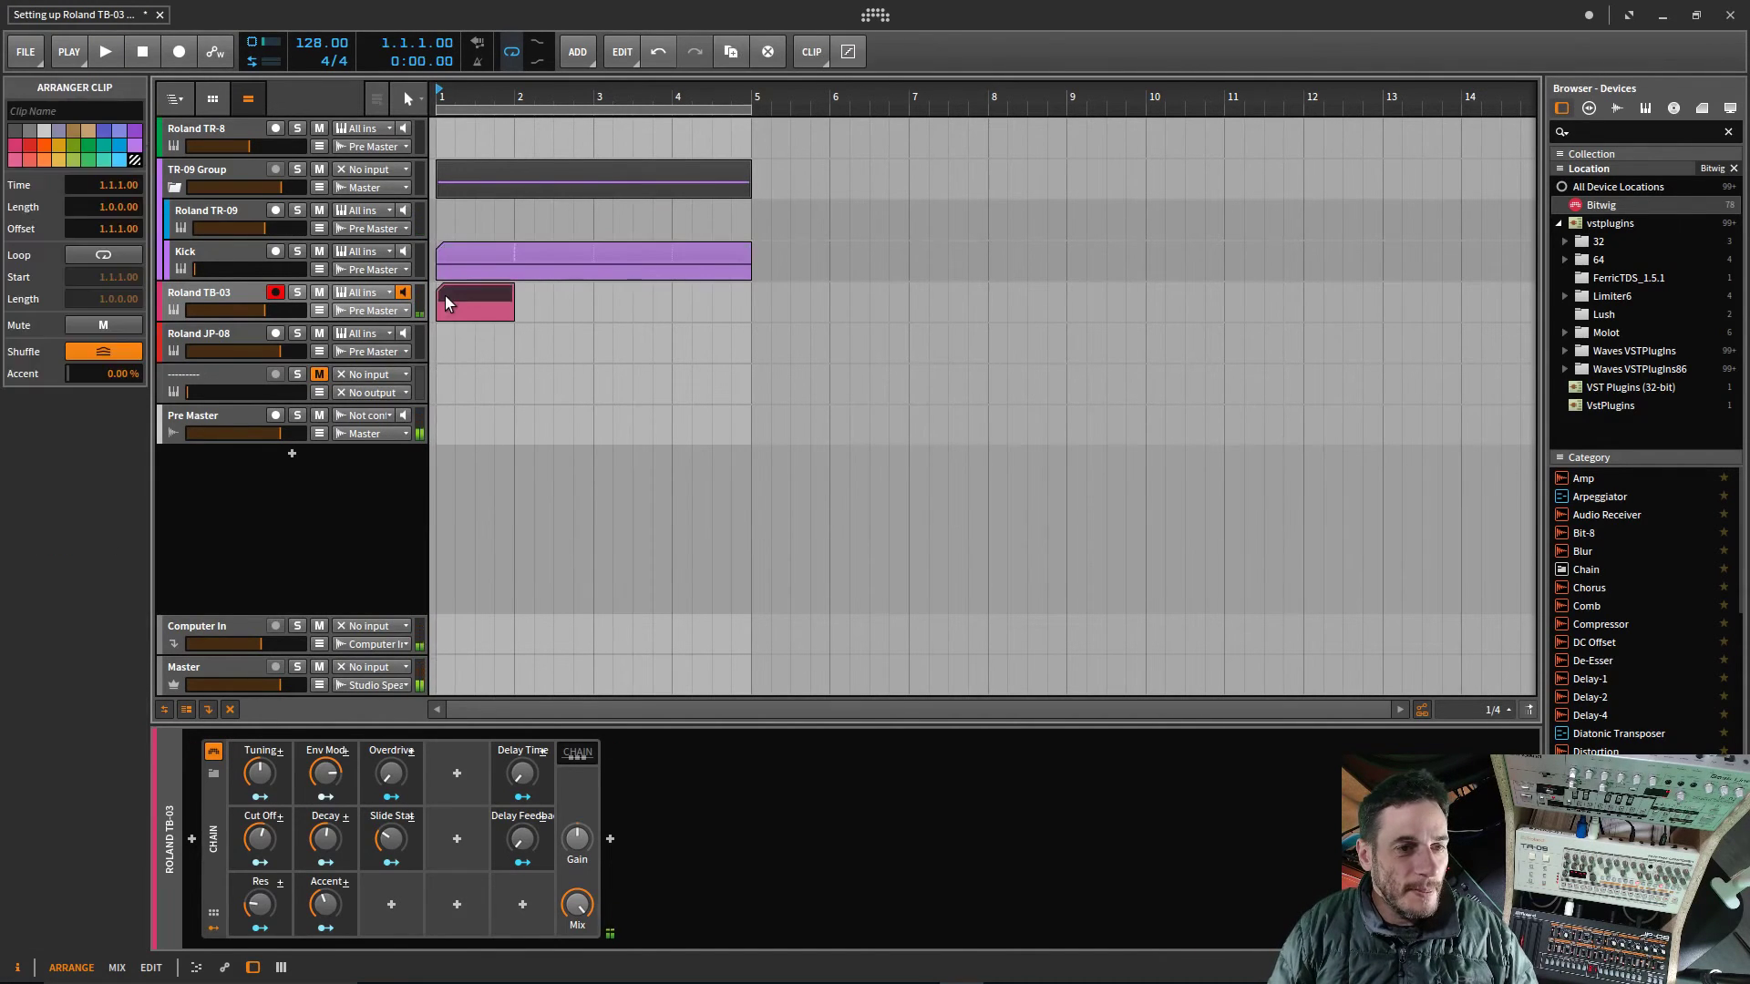
double_click(451, 295)
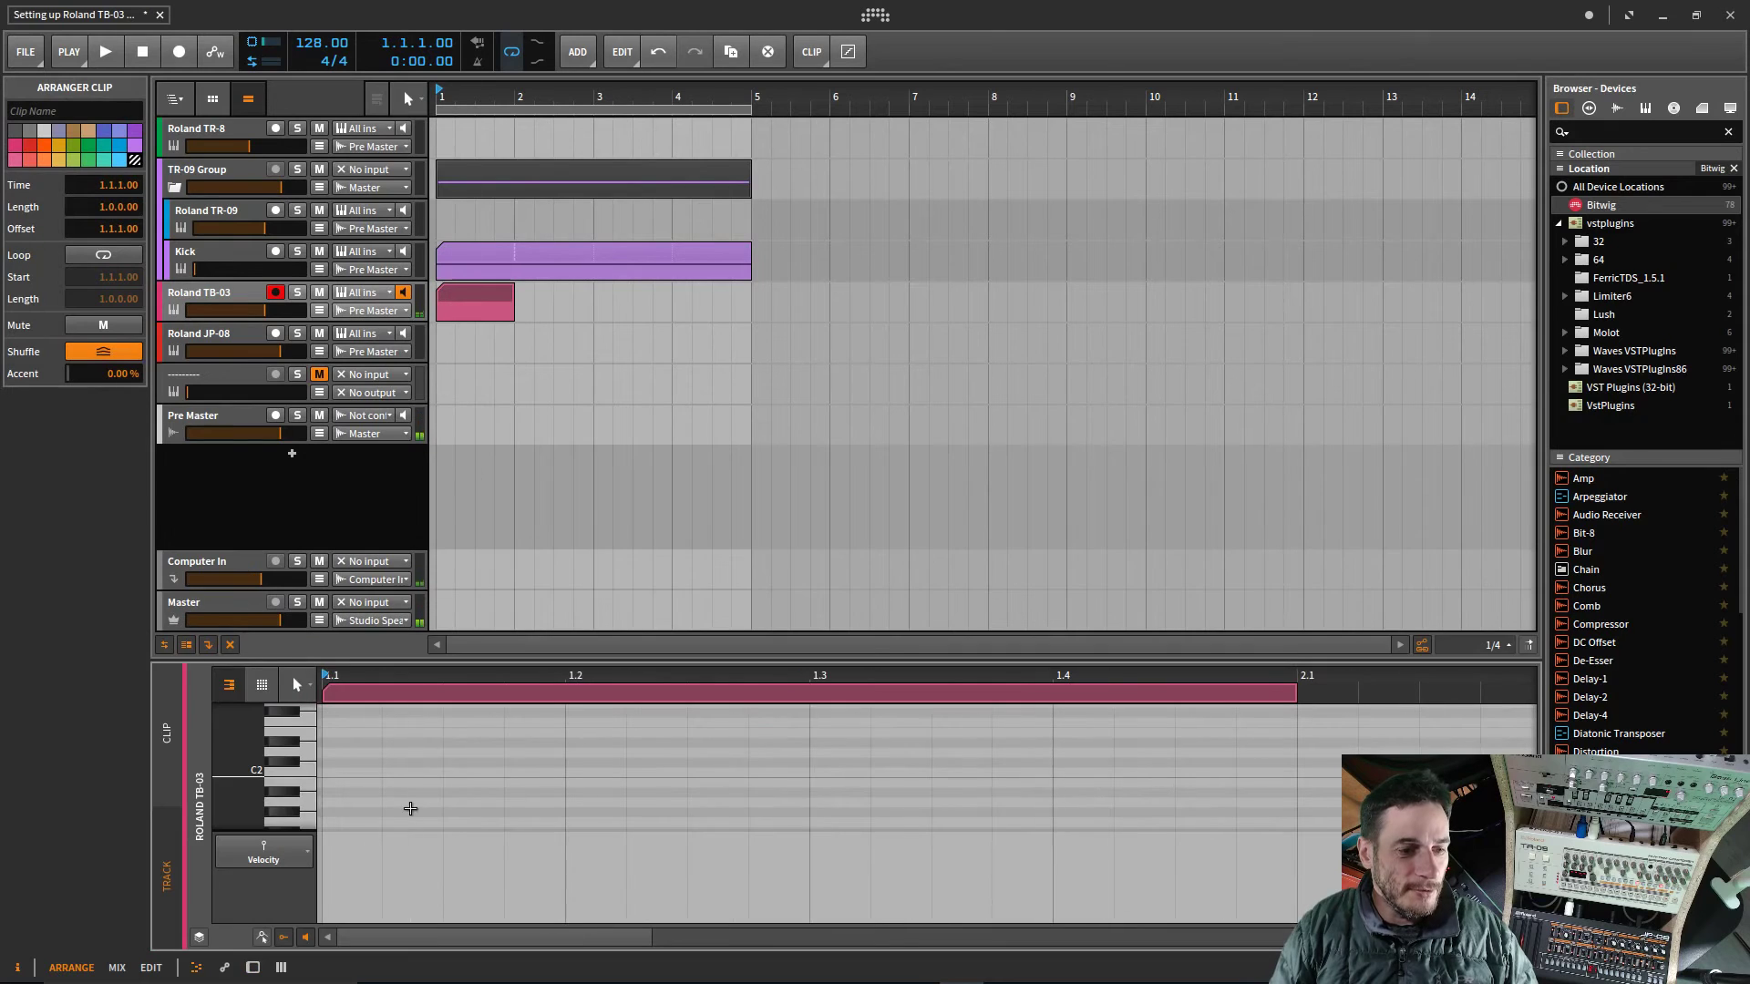
left_click(311, 755)
left_click_drag(310, 791, 313, 811)
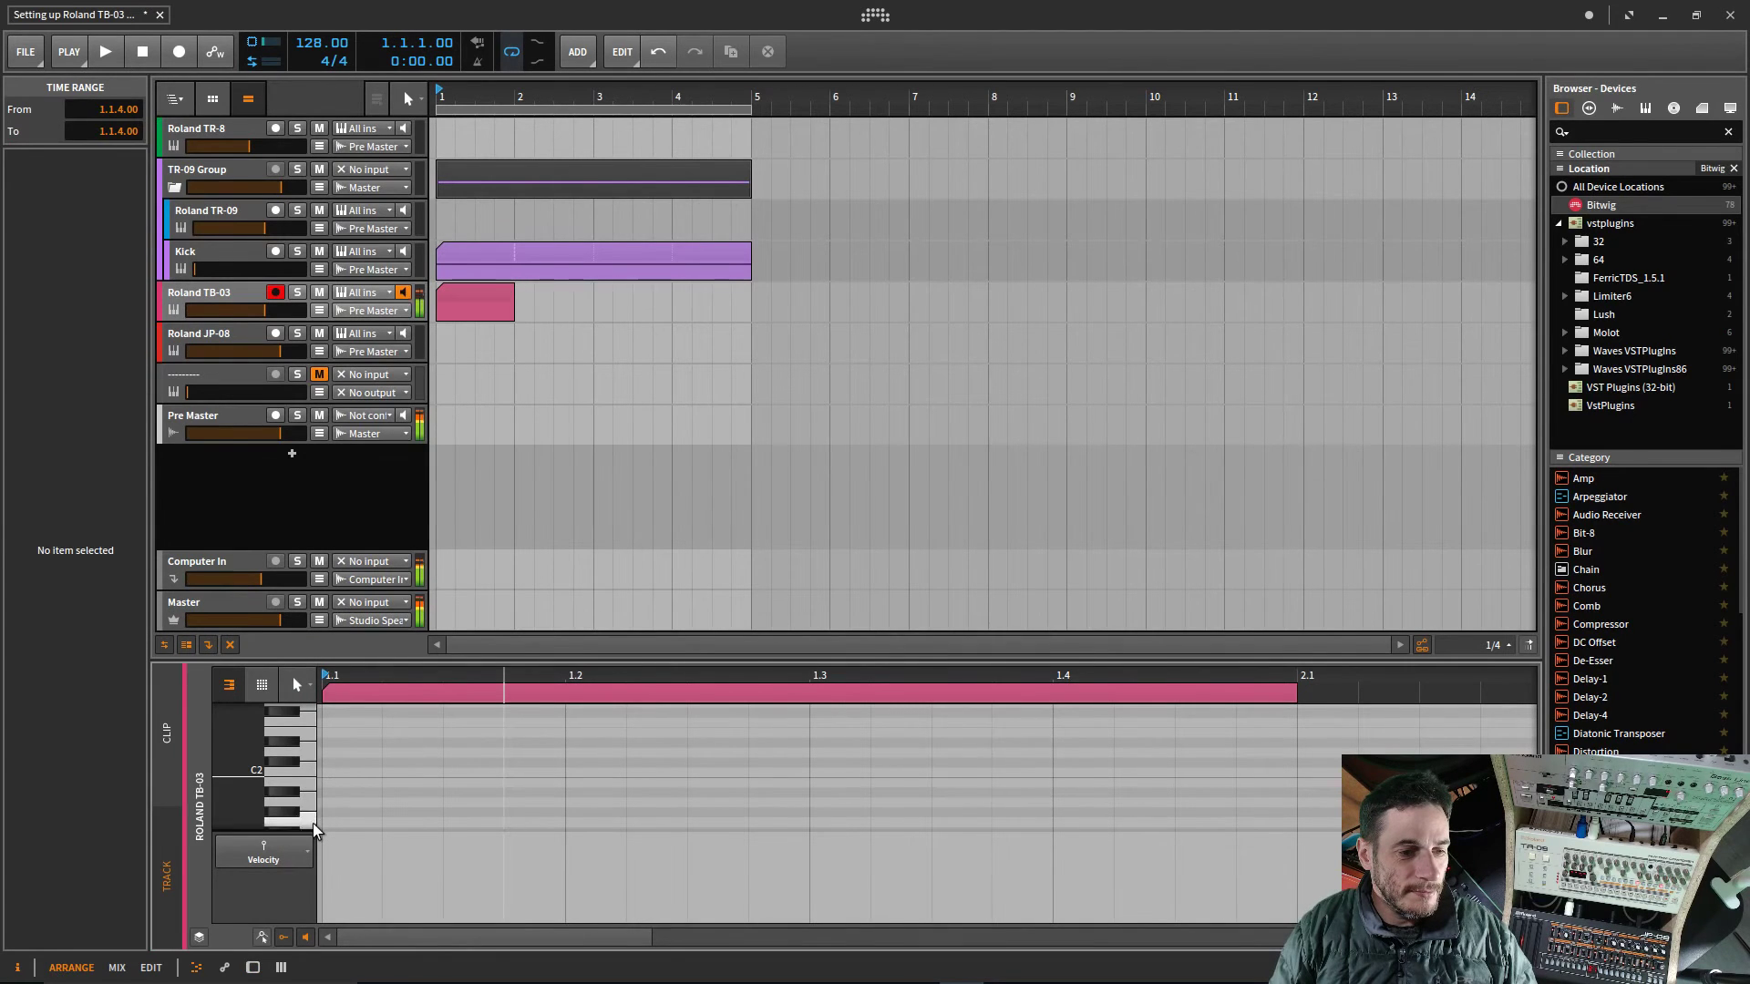
scroll(312, 815, "down", 5)
scroll(309, 735, "up", 3)
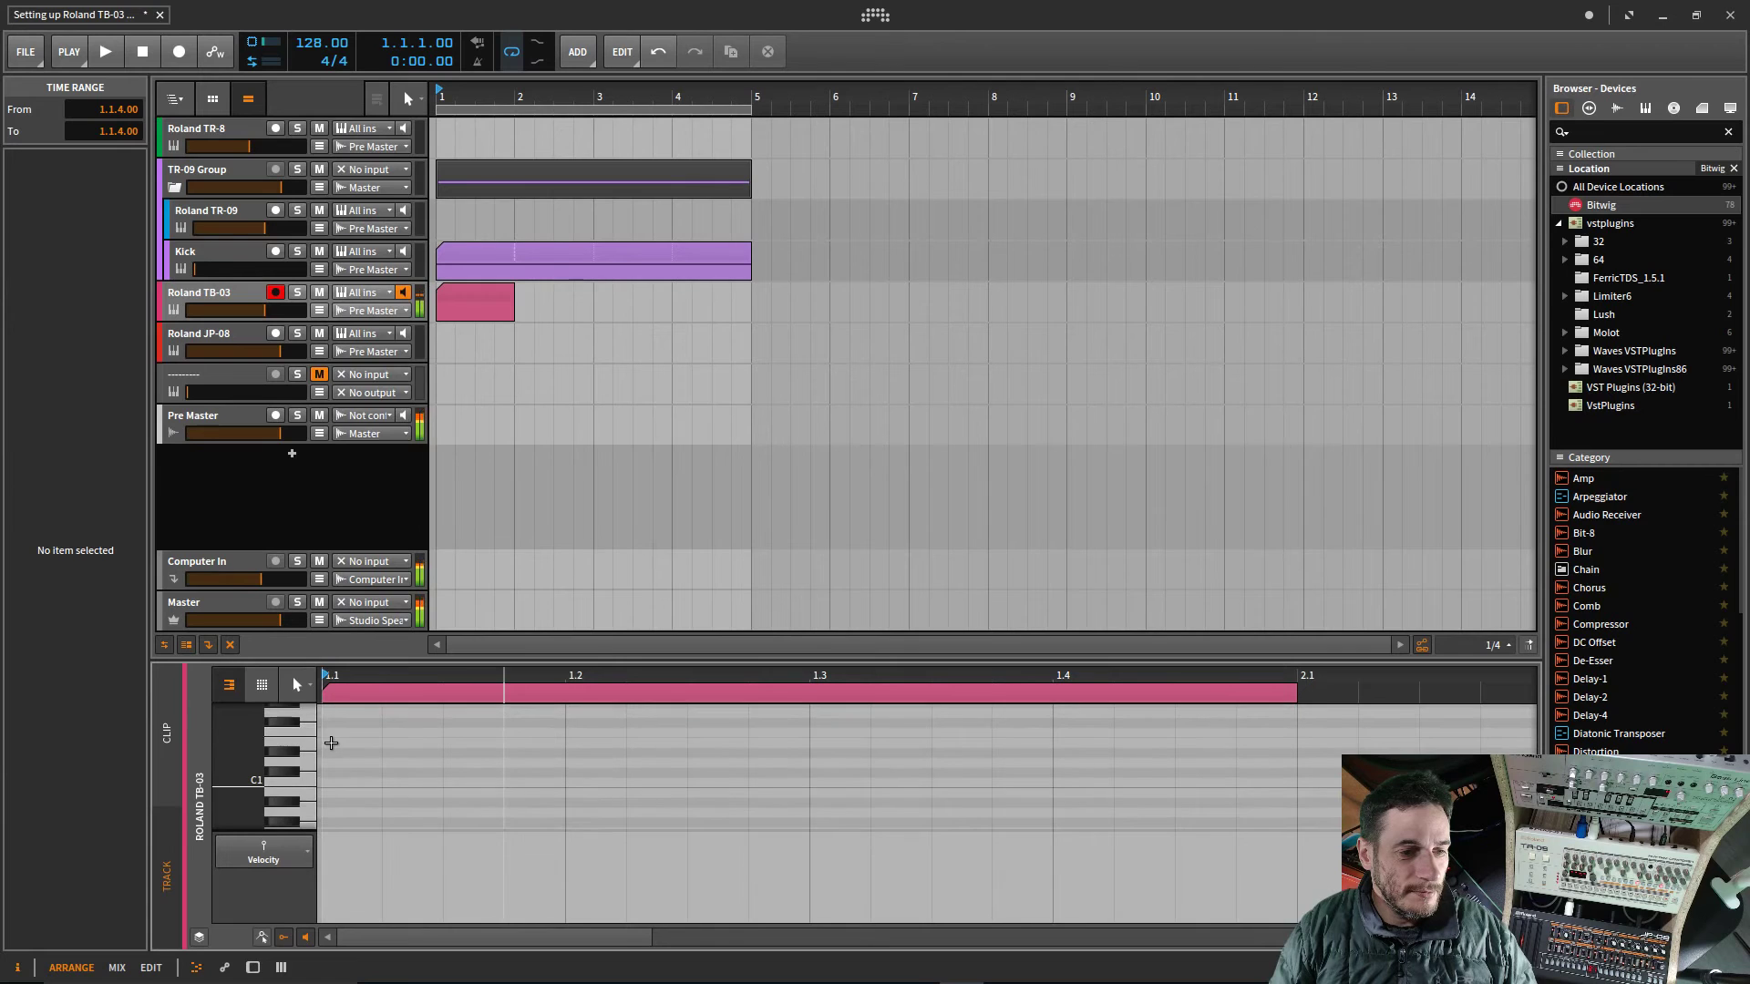
Step: Add an F1 note at 1.1.3 in the TB-03 clip, shorten it to 0.0.3.00 and play the clip
left_click(459, 734)
key("ctrl+v")
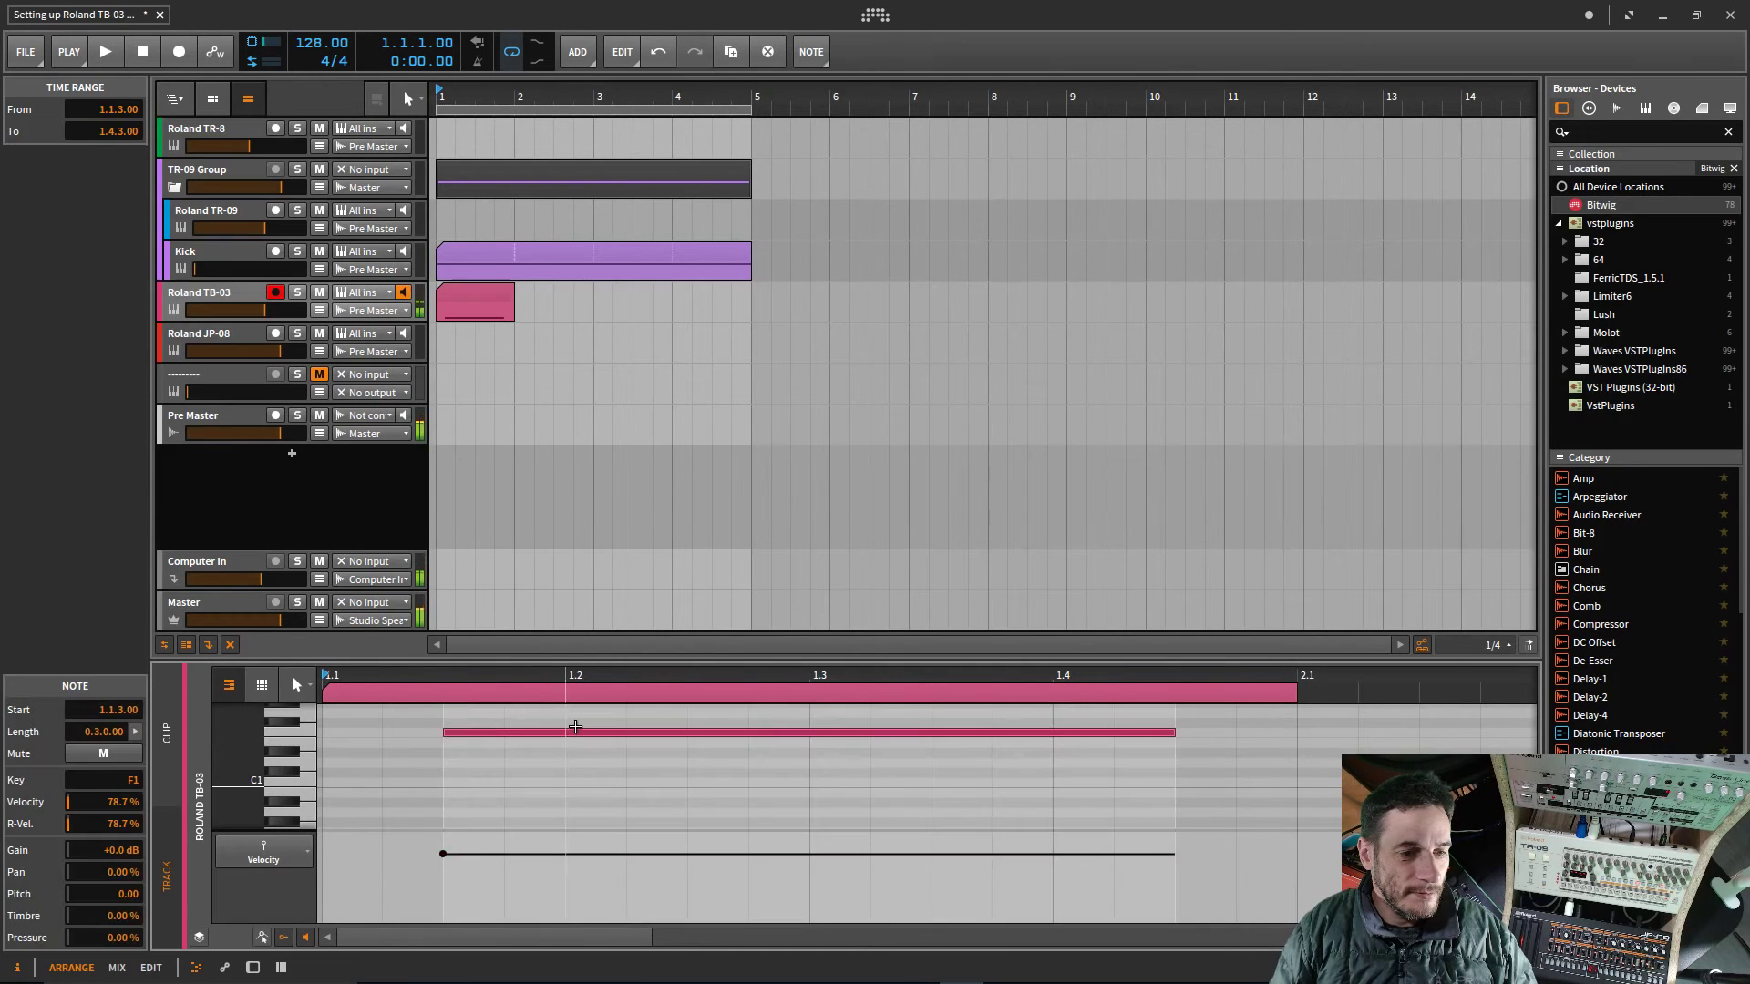
key("space")
key("space")
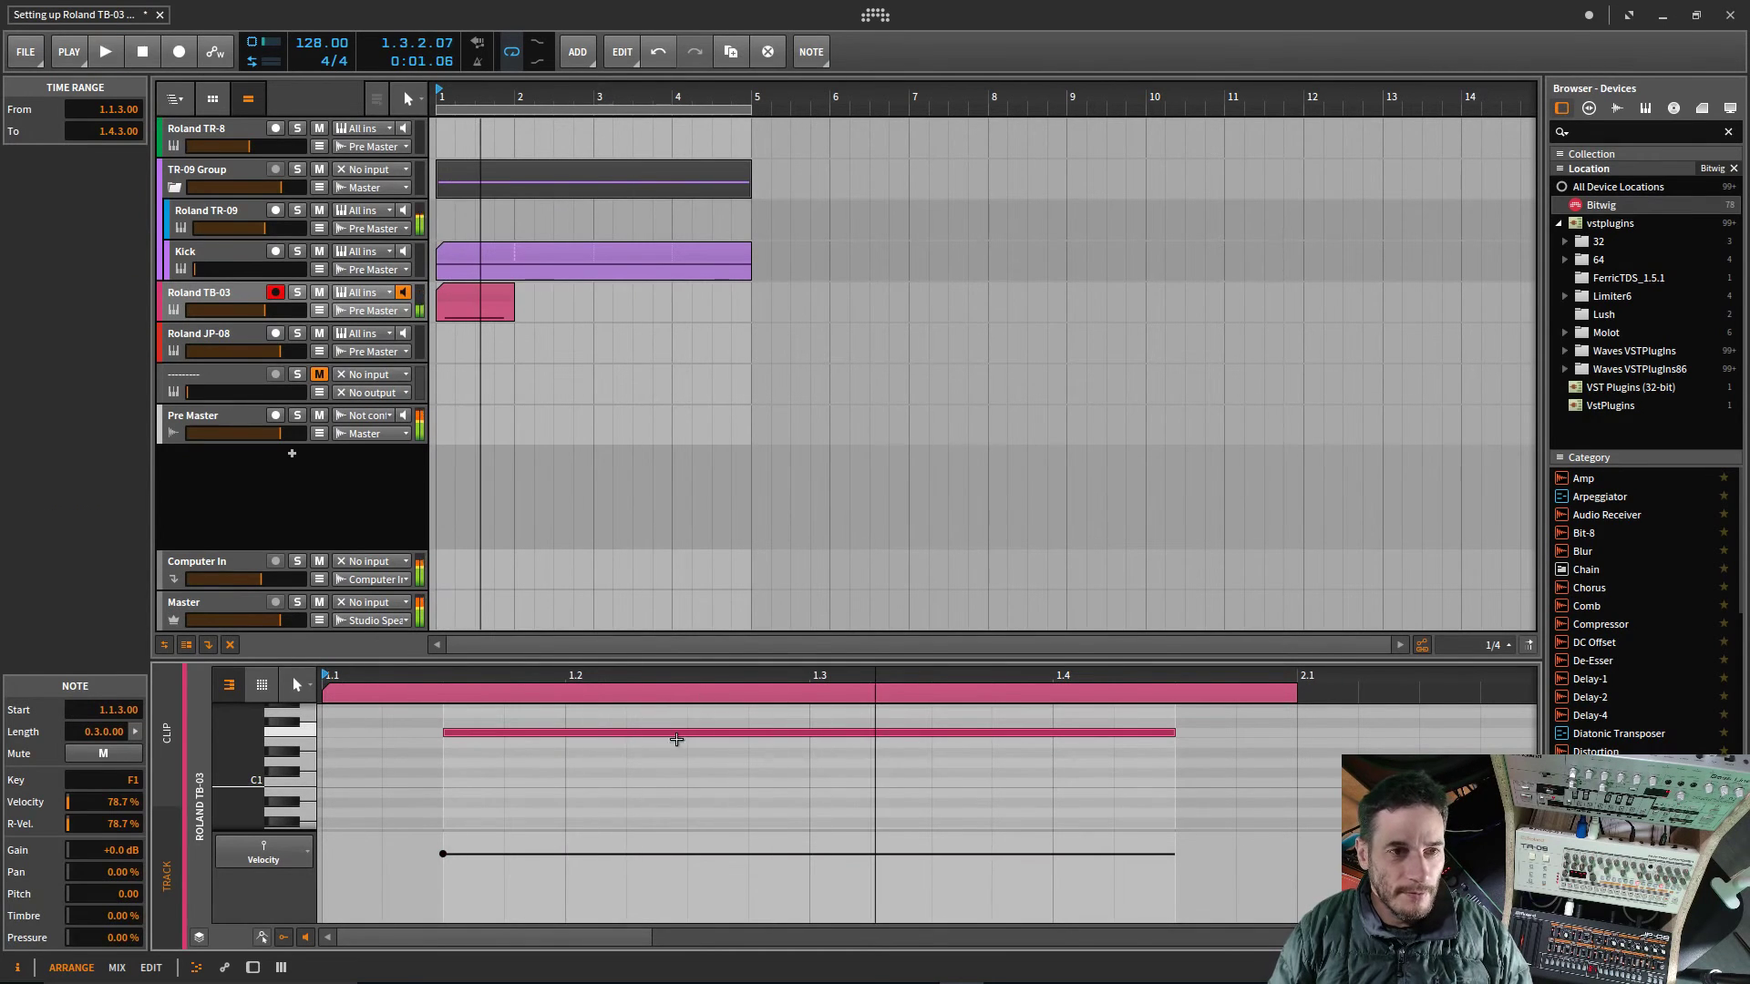
left_click_drag(1171, 732, 626, 782)
key("space")
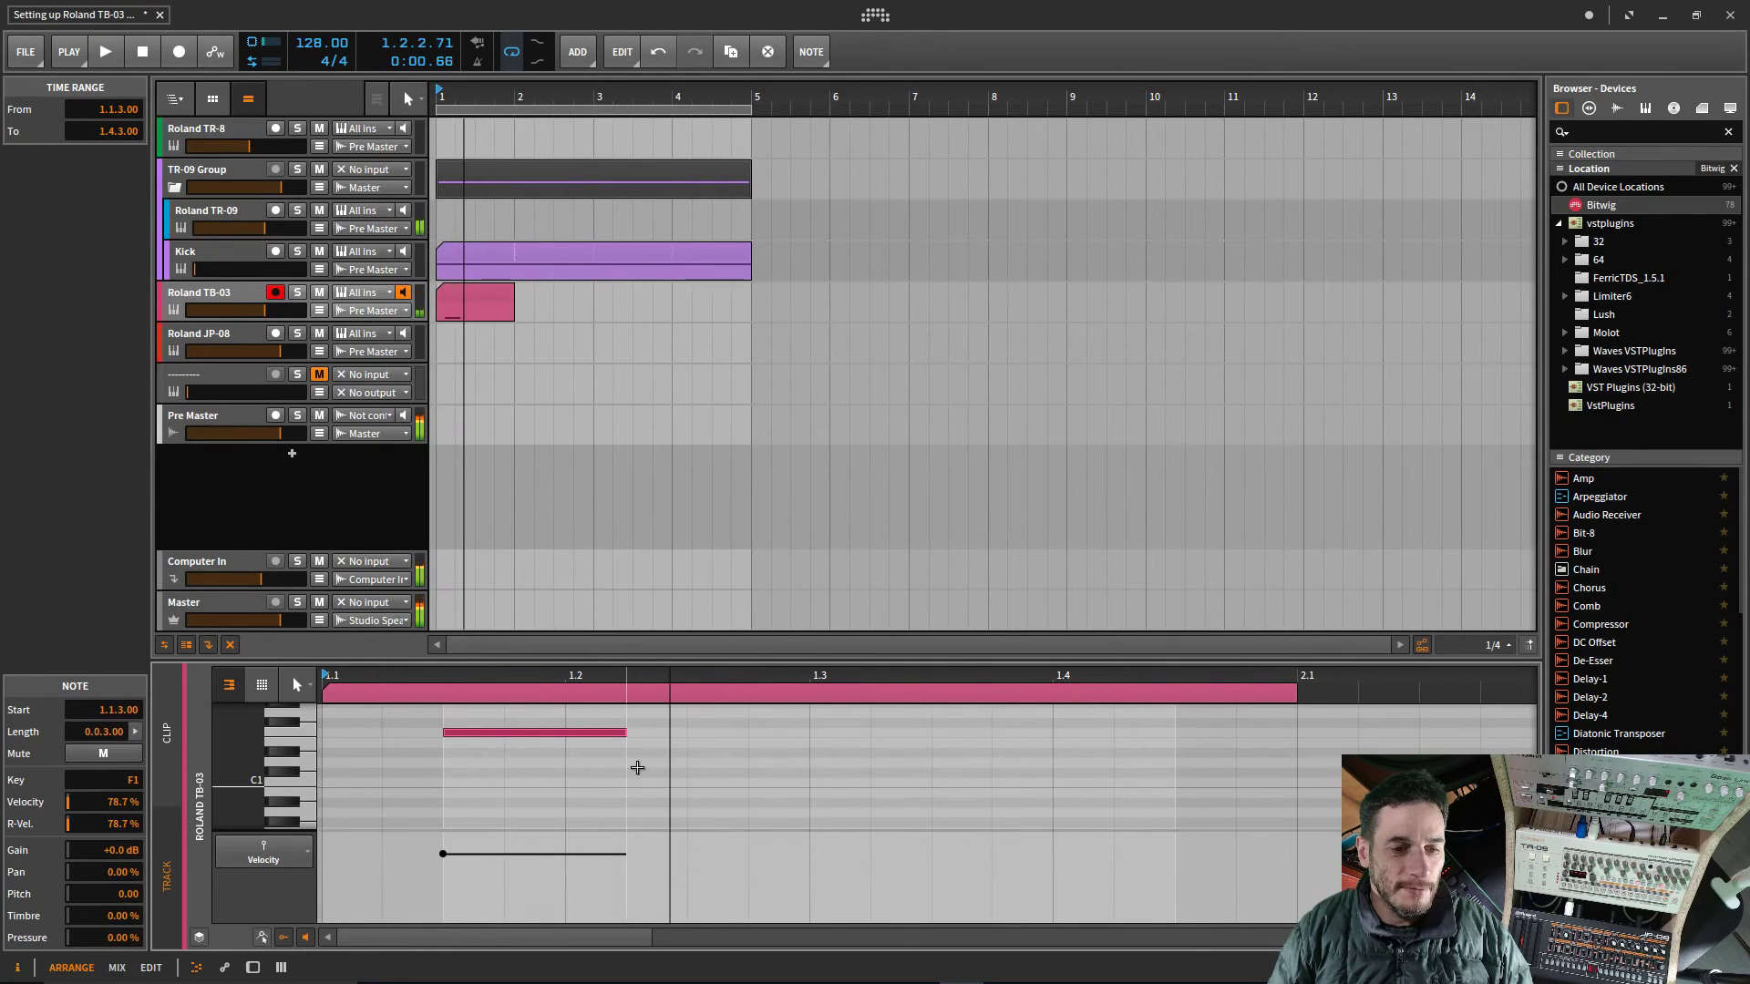
Step: Add a C#1 note at 1.2.2 and lengthen the first F1 note to 0.0.3.64 so the two overlap
key("space")
double_click(641, 773)
key("space")
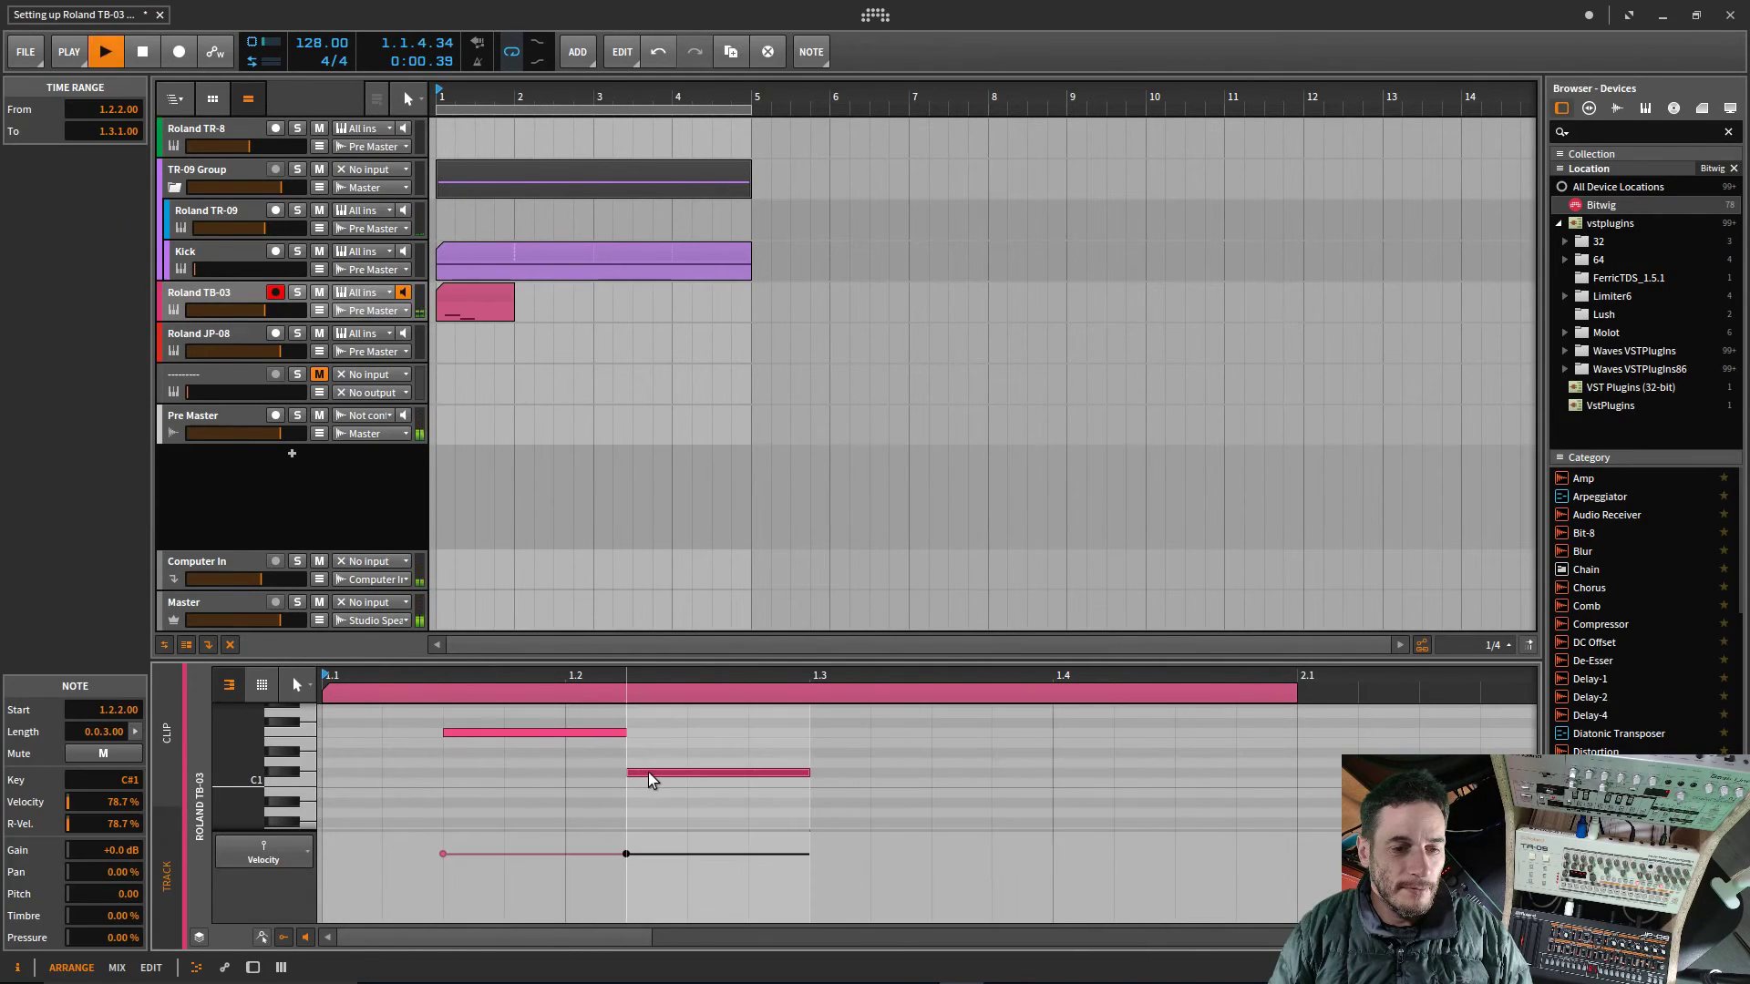
left_click_drag(623, 732, 663, 733)
key("space")
key("space")
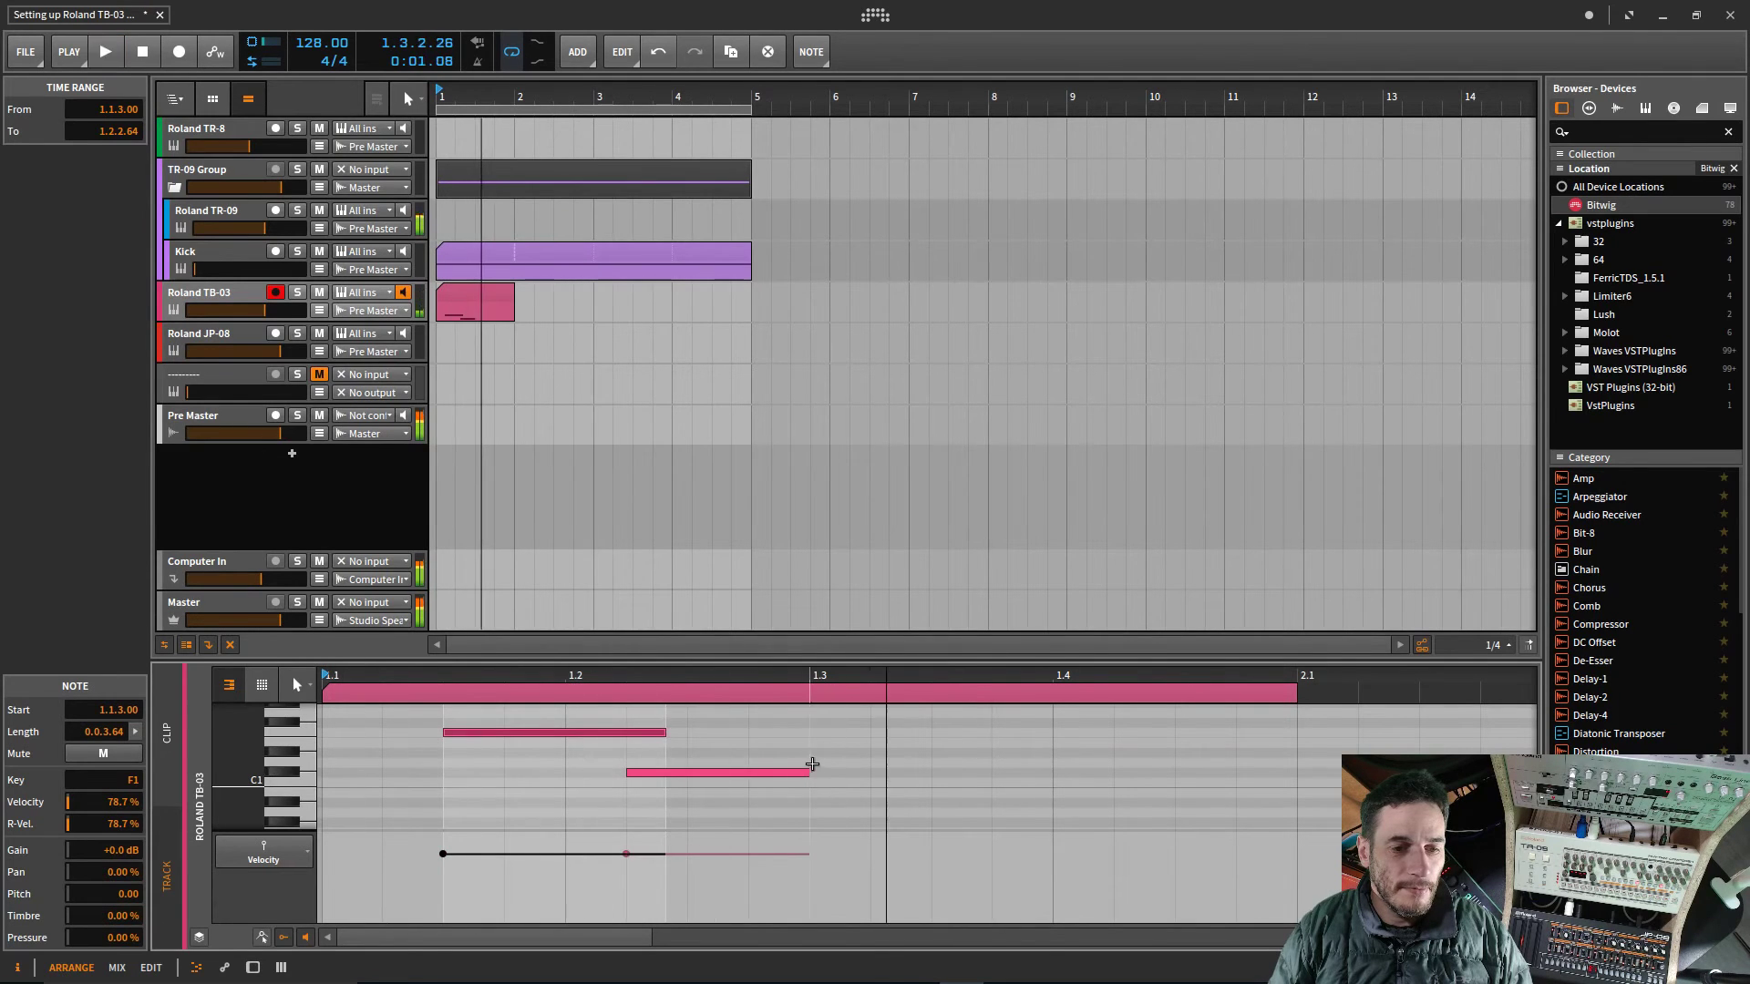
Step: Raise the C#1 note's velocity to about 98.5 % and play the clip
key("space")
key("space")
left_click_drag(690, 858, 691, 838)
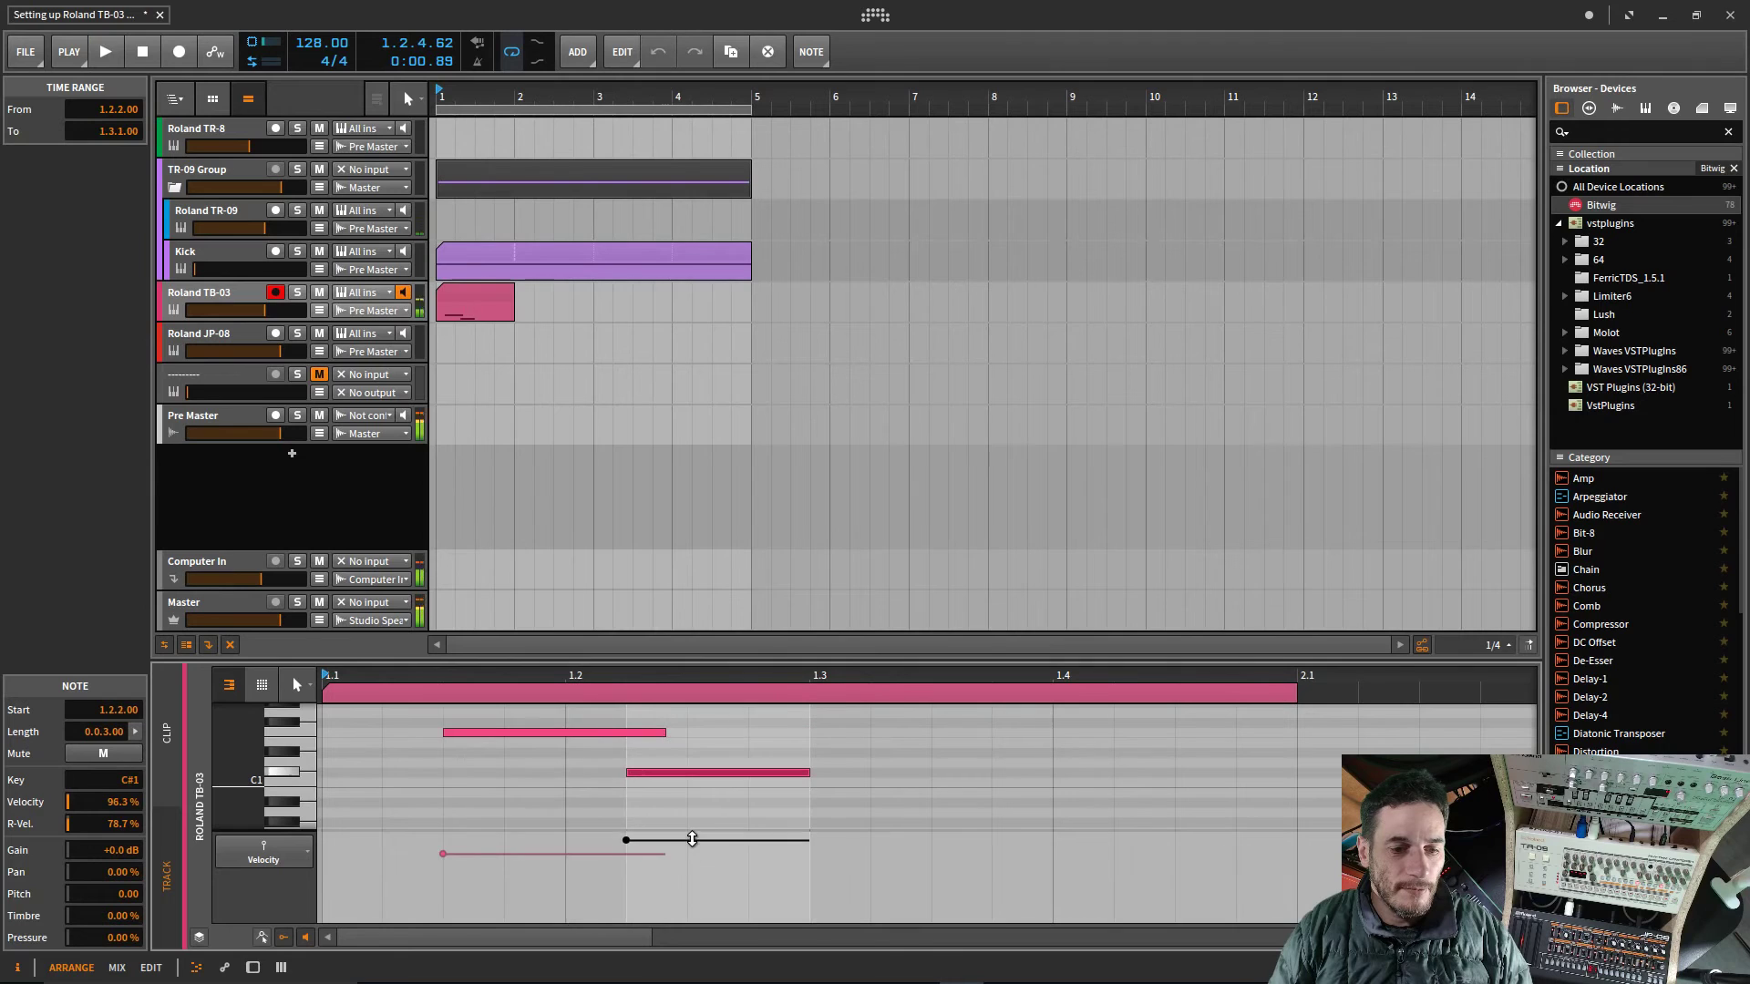
key("space")
key("space")
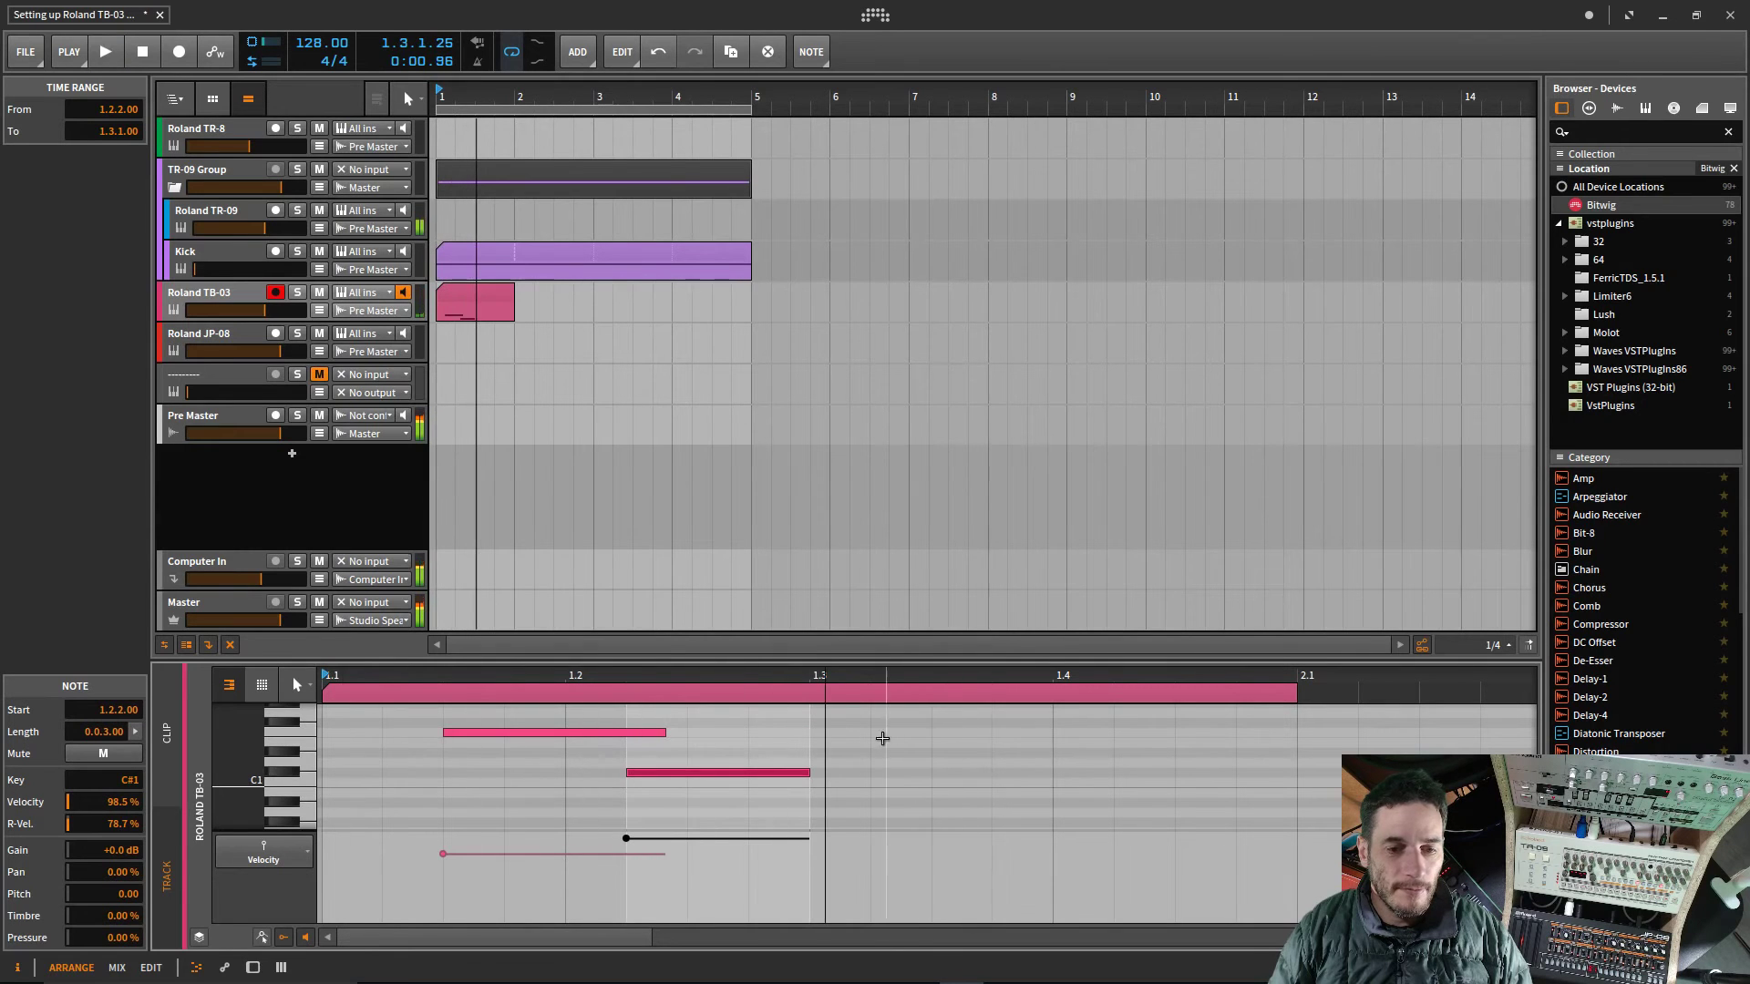
Step: Add another F1 note starting at 1.3.3 and shorten it to 0.0.2.00
double_click(887, 727)
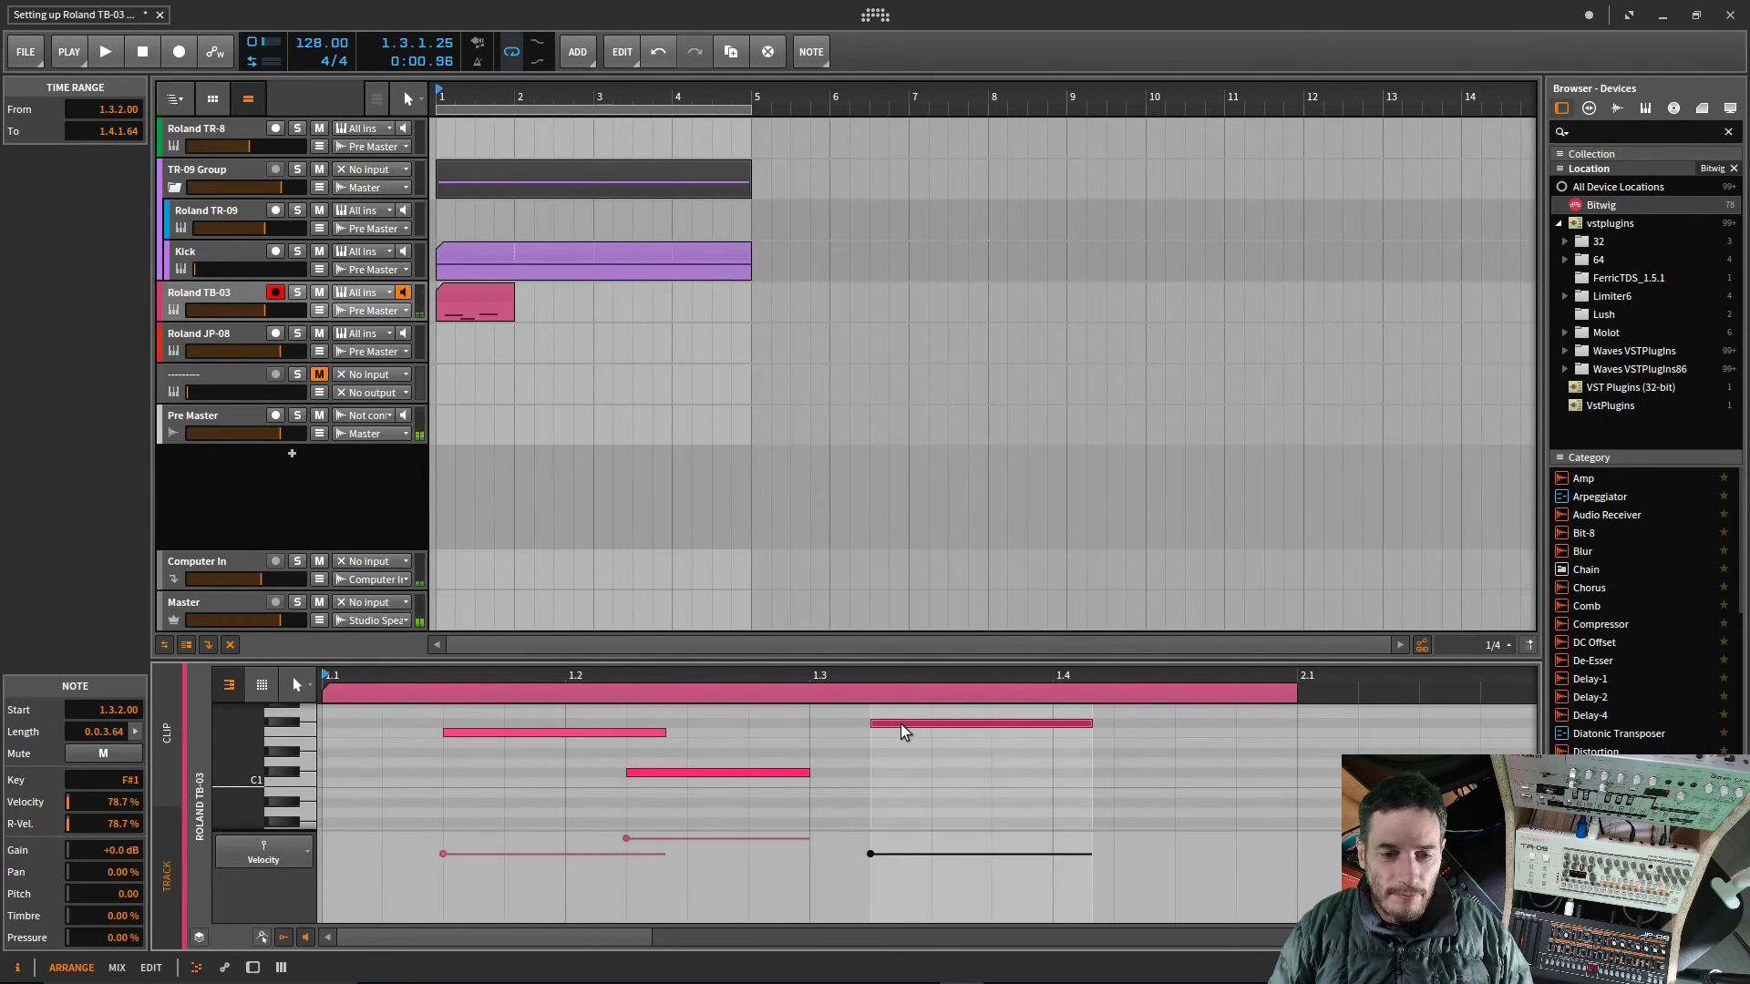
left_click_drag(899, 725, 959, 743)
key("space")
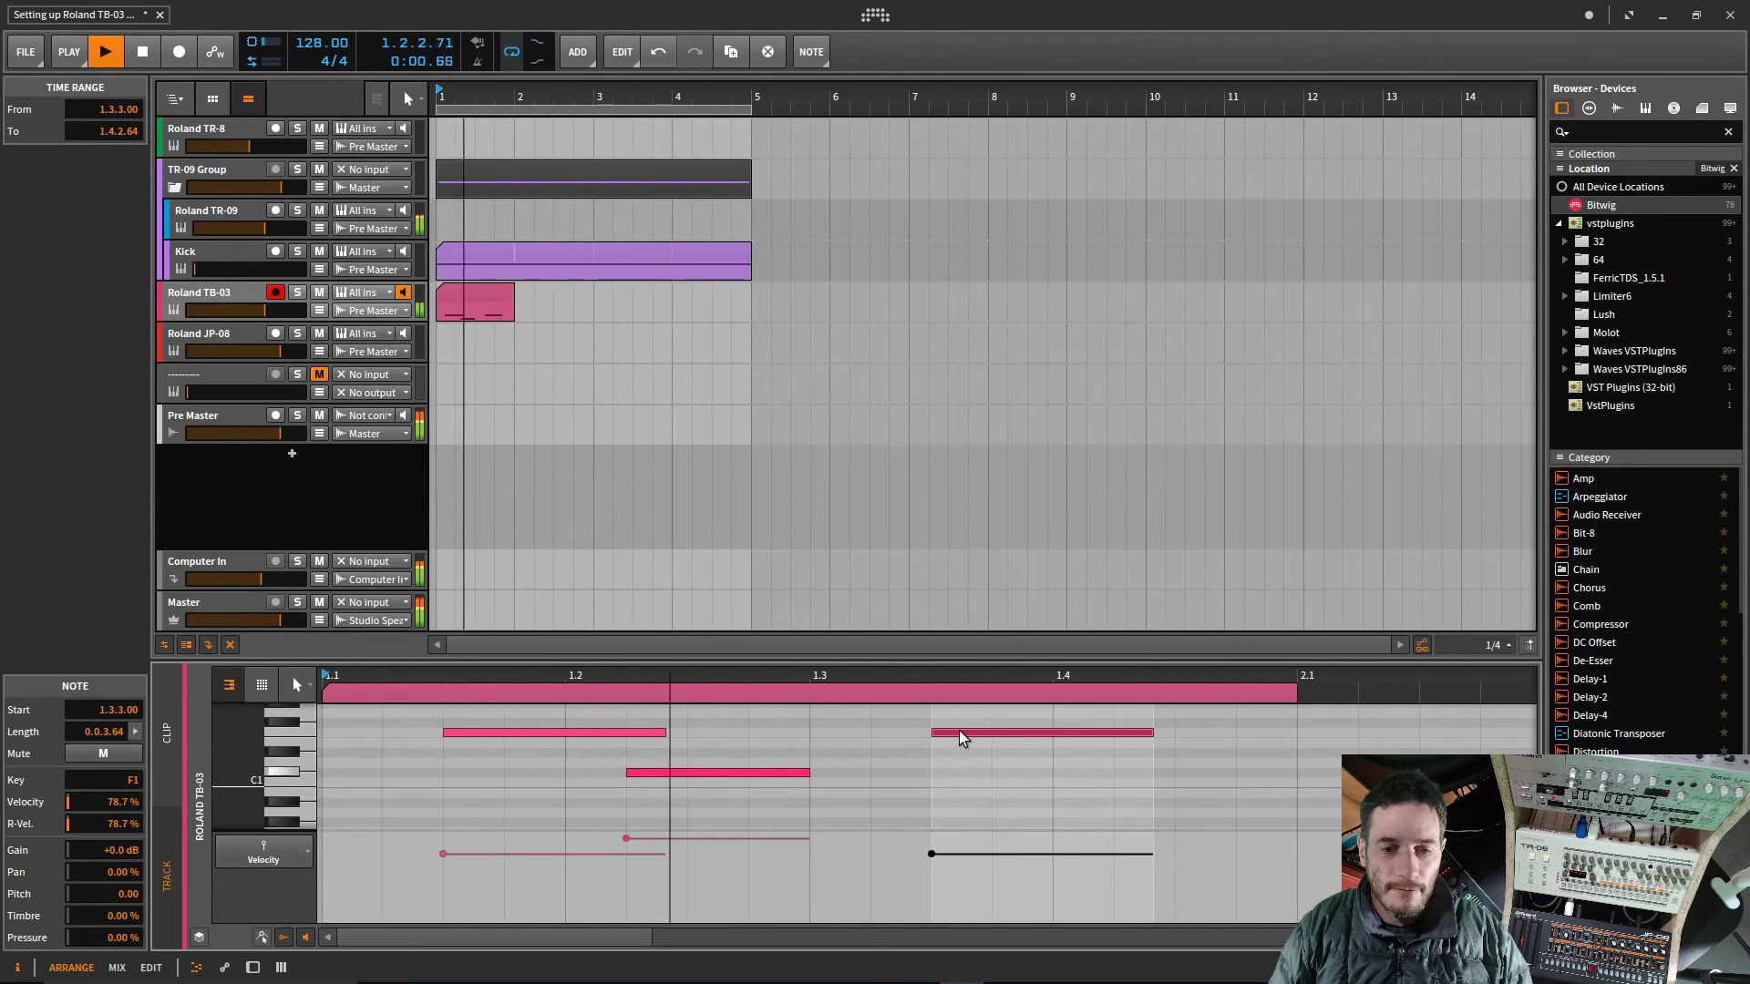
key("space")
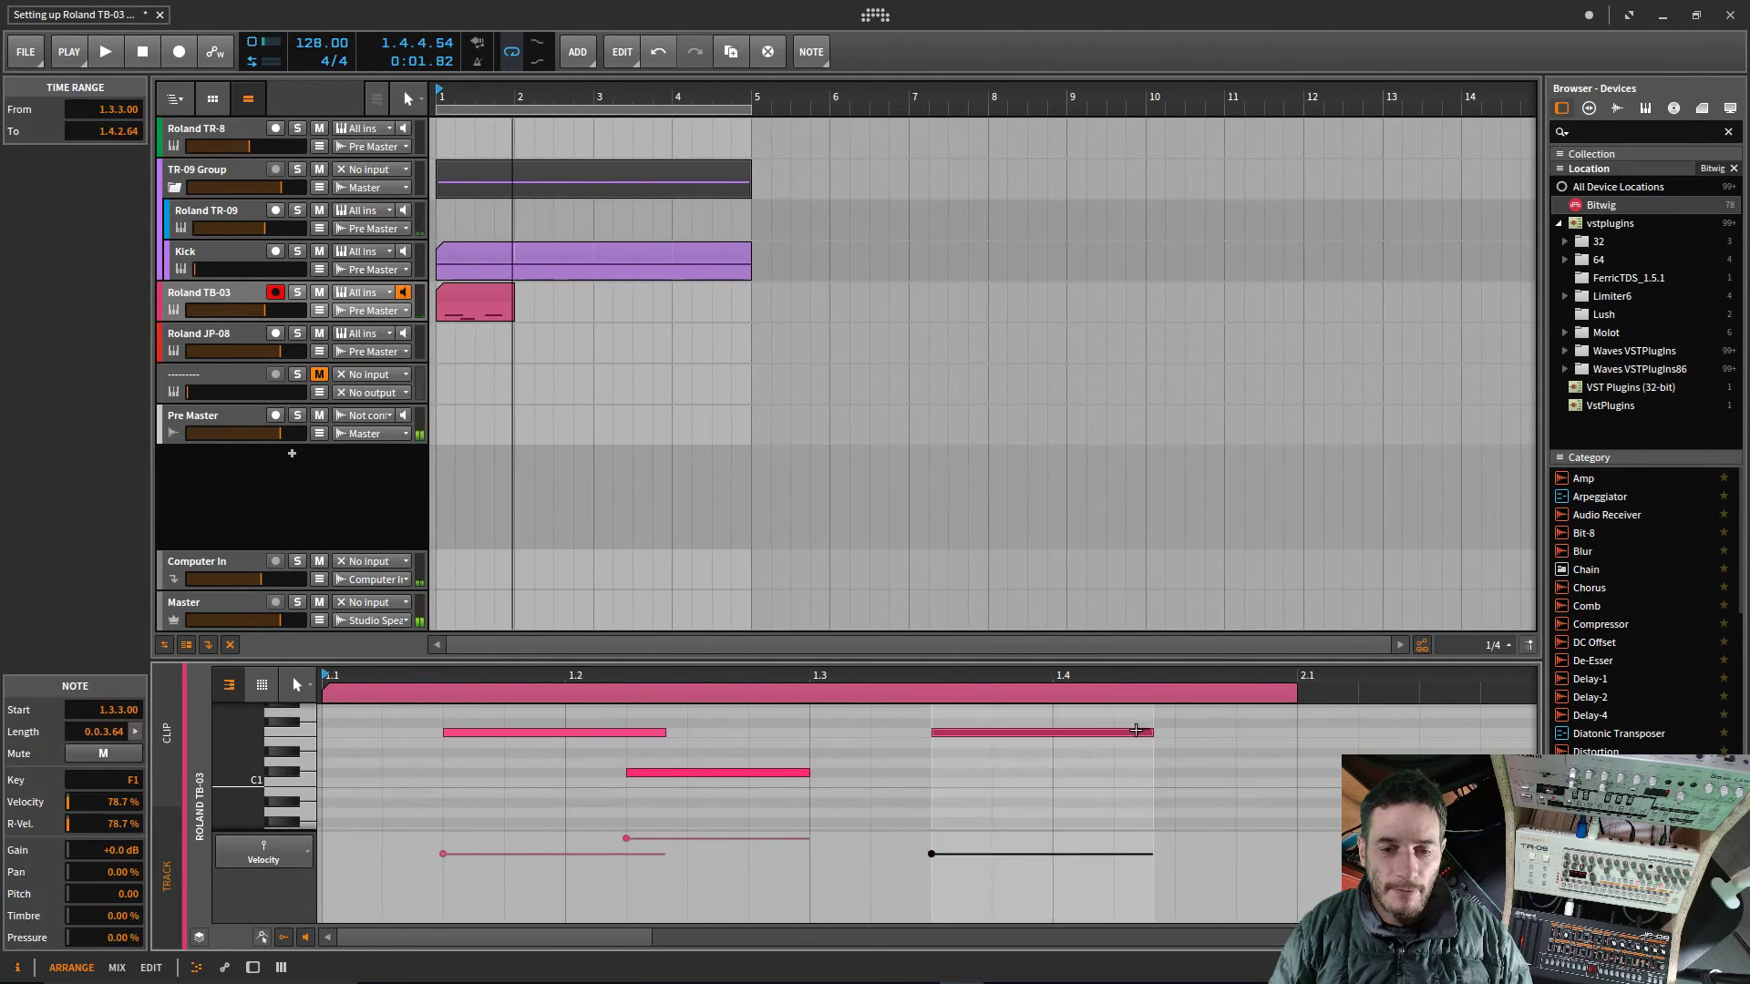
left_click_drag(1136, 731, 1055, 732)
Step: Add a fourth note on F1 with a length of 0.0.2.00 and place it at 1.4.2 during playback
double_click(1179, 732)
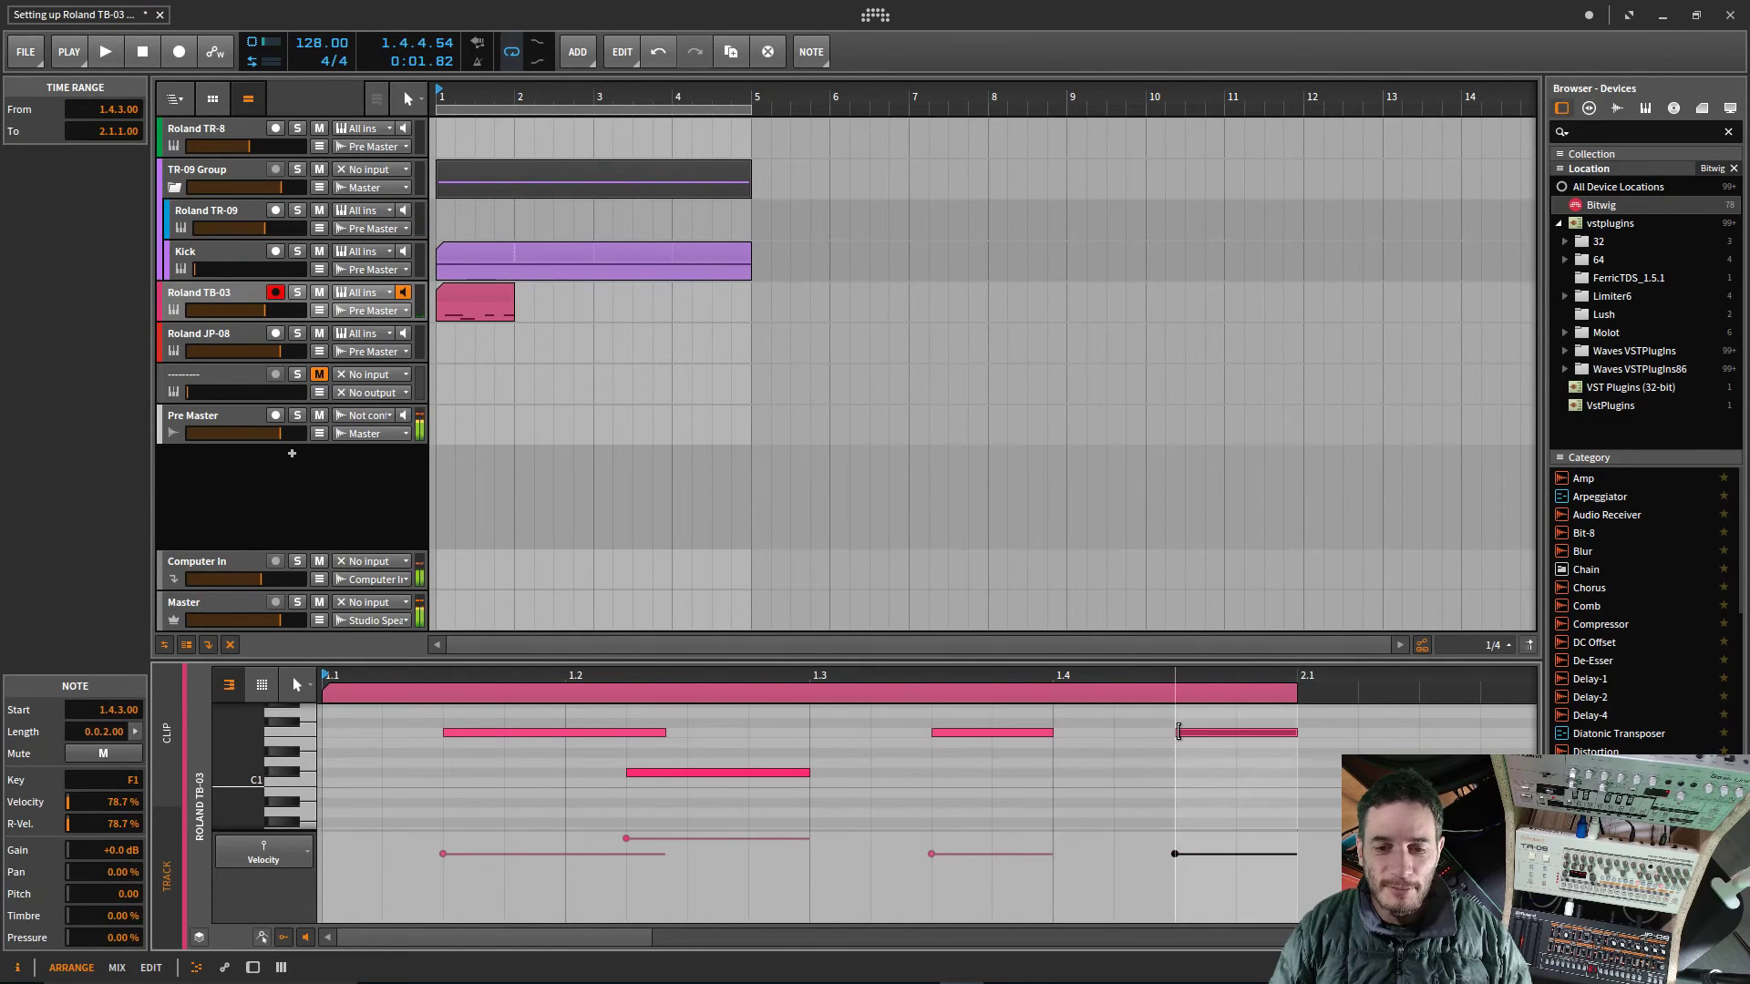
key("space")
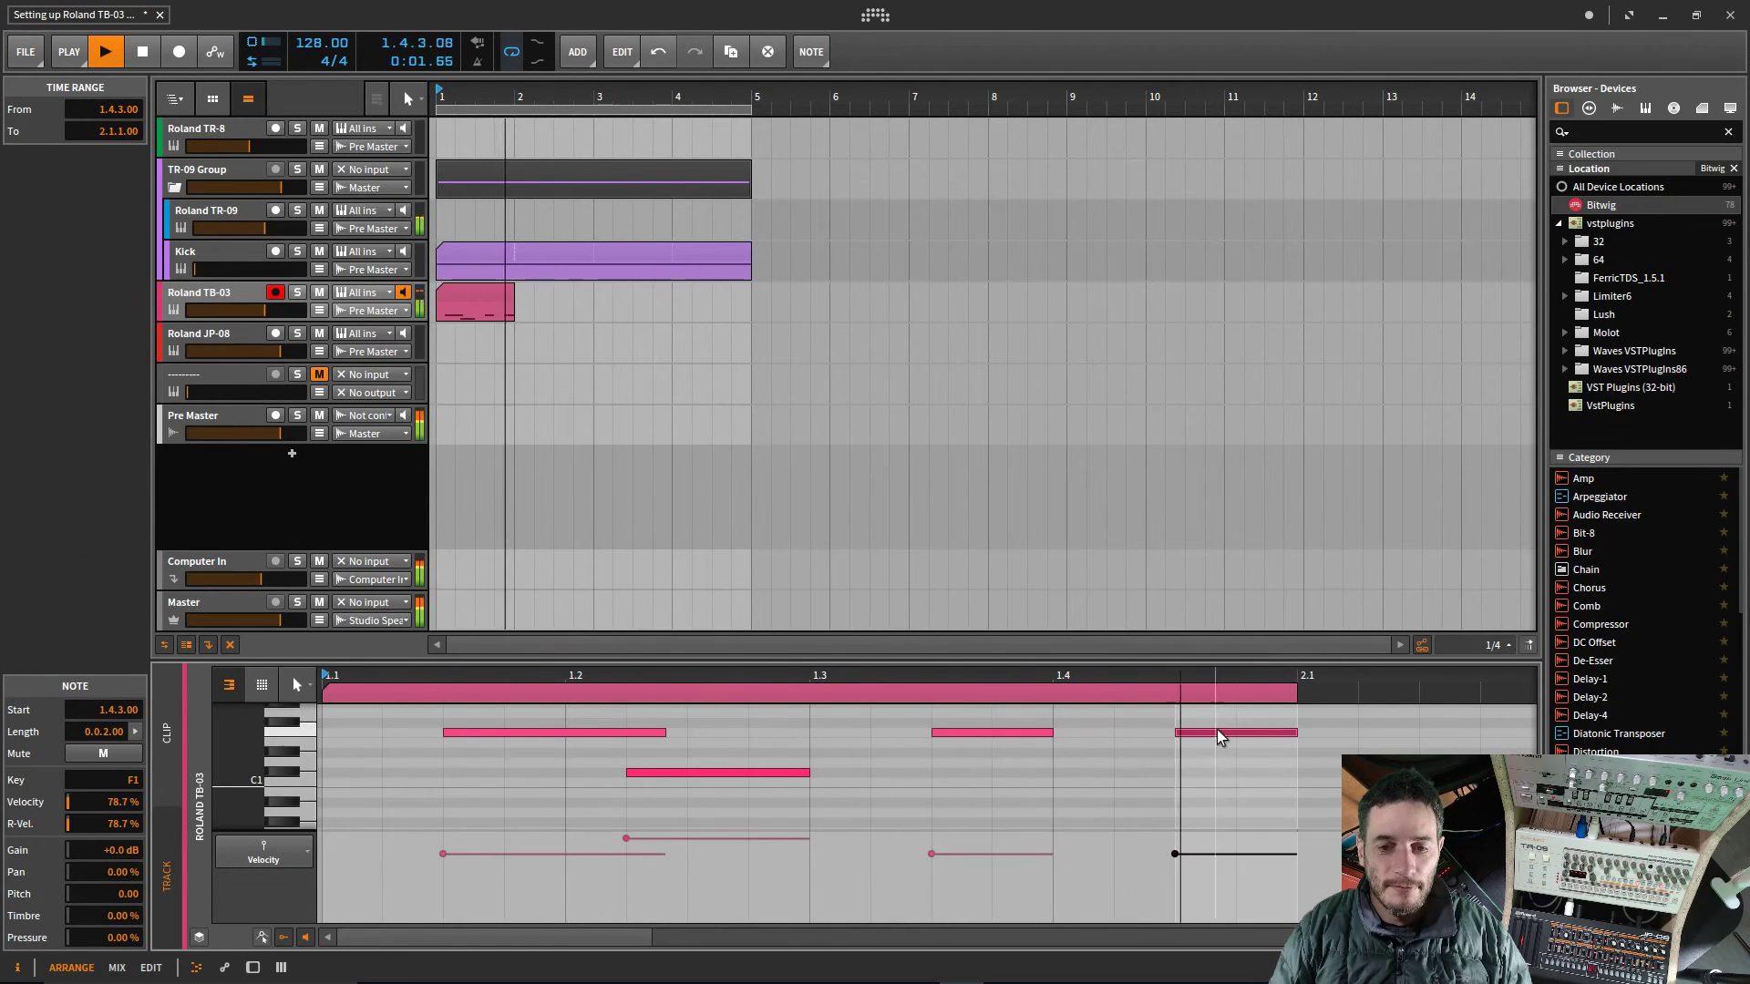
left_click_drag(1220, 735, 1188, 740)
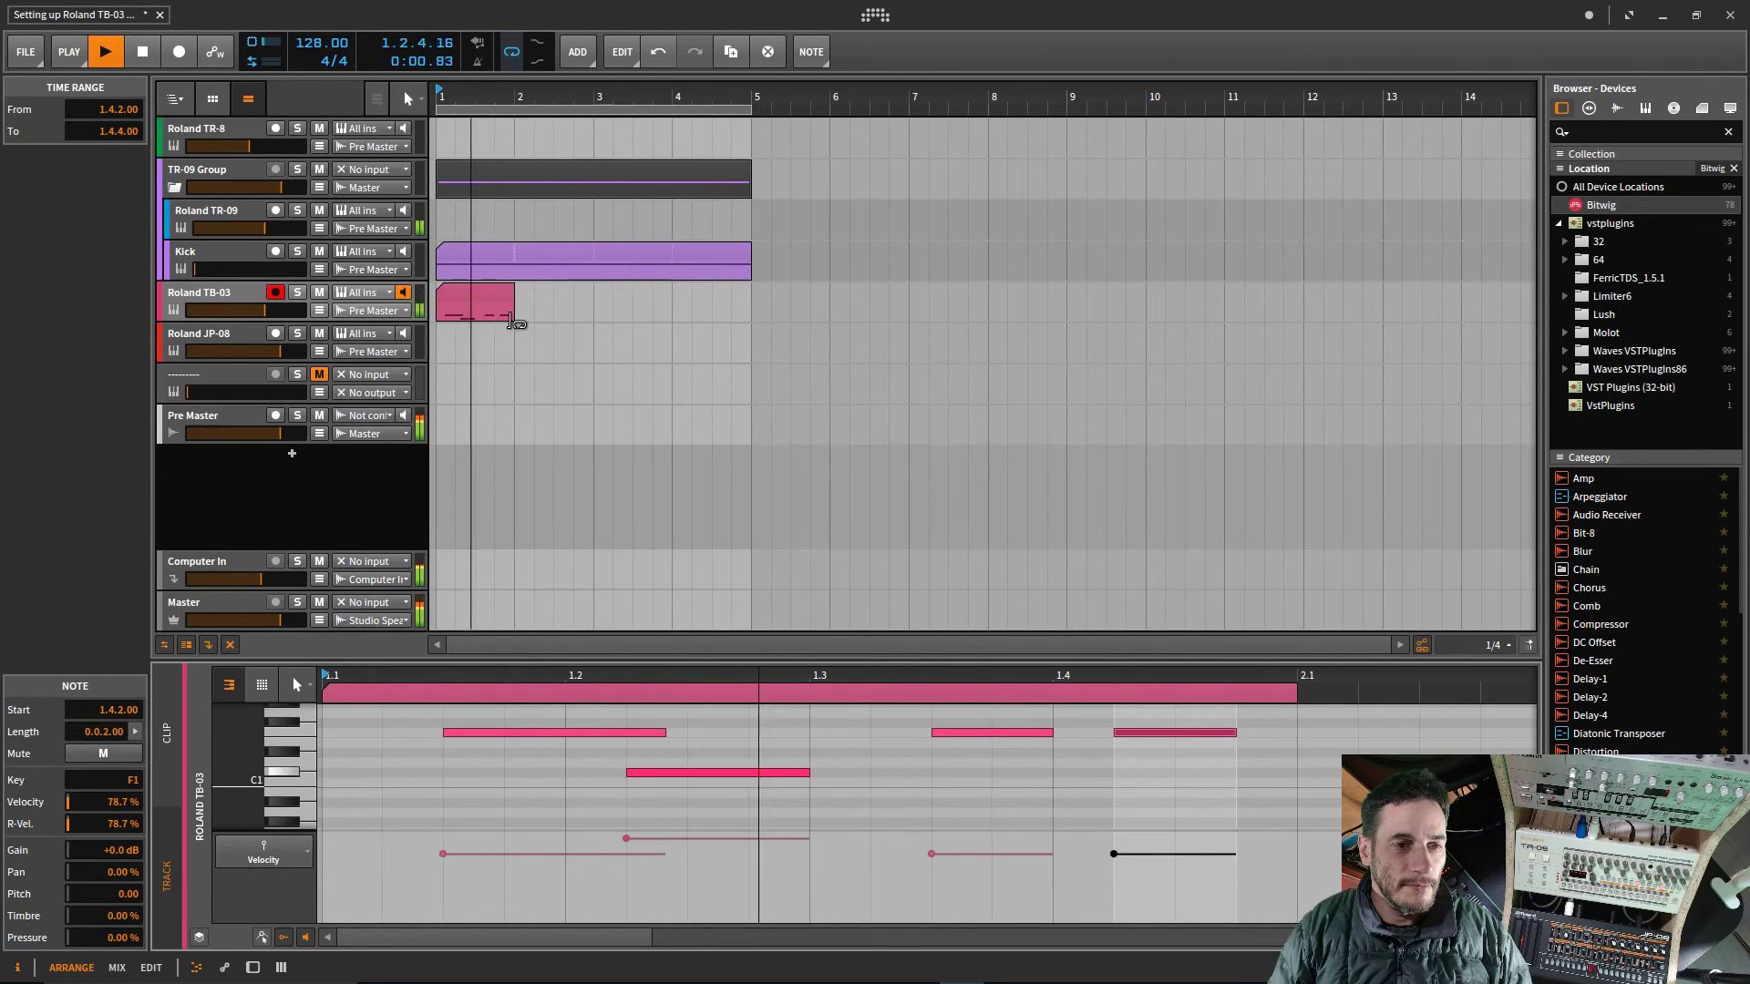
Step: Loop the one-bar TB-03 clip out to four bars, ending at bar 5 like the Kick clip
left_click_drag(511, 320, 751, 321)
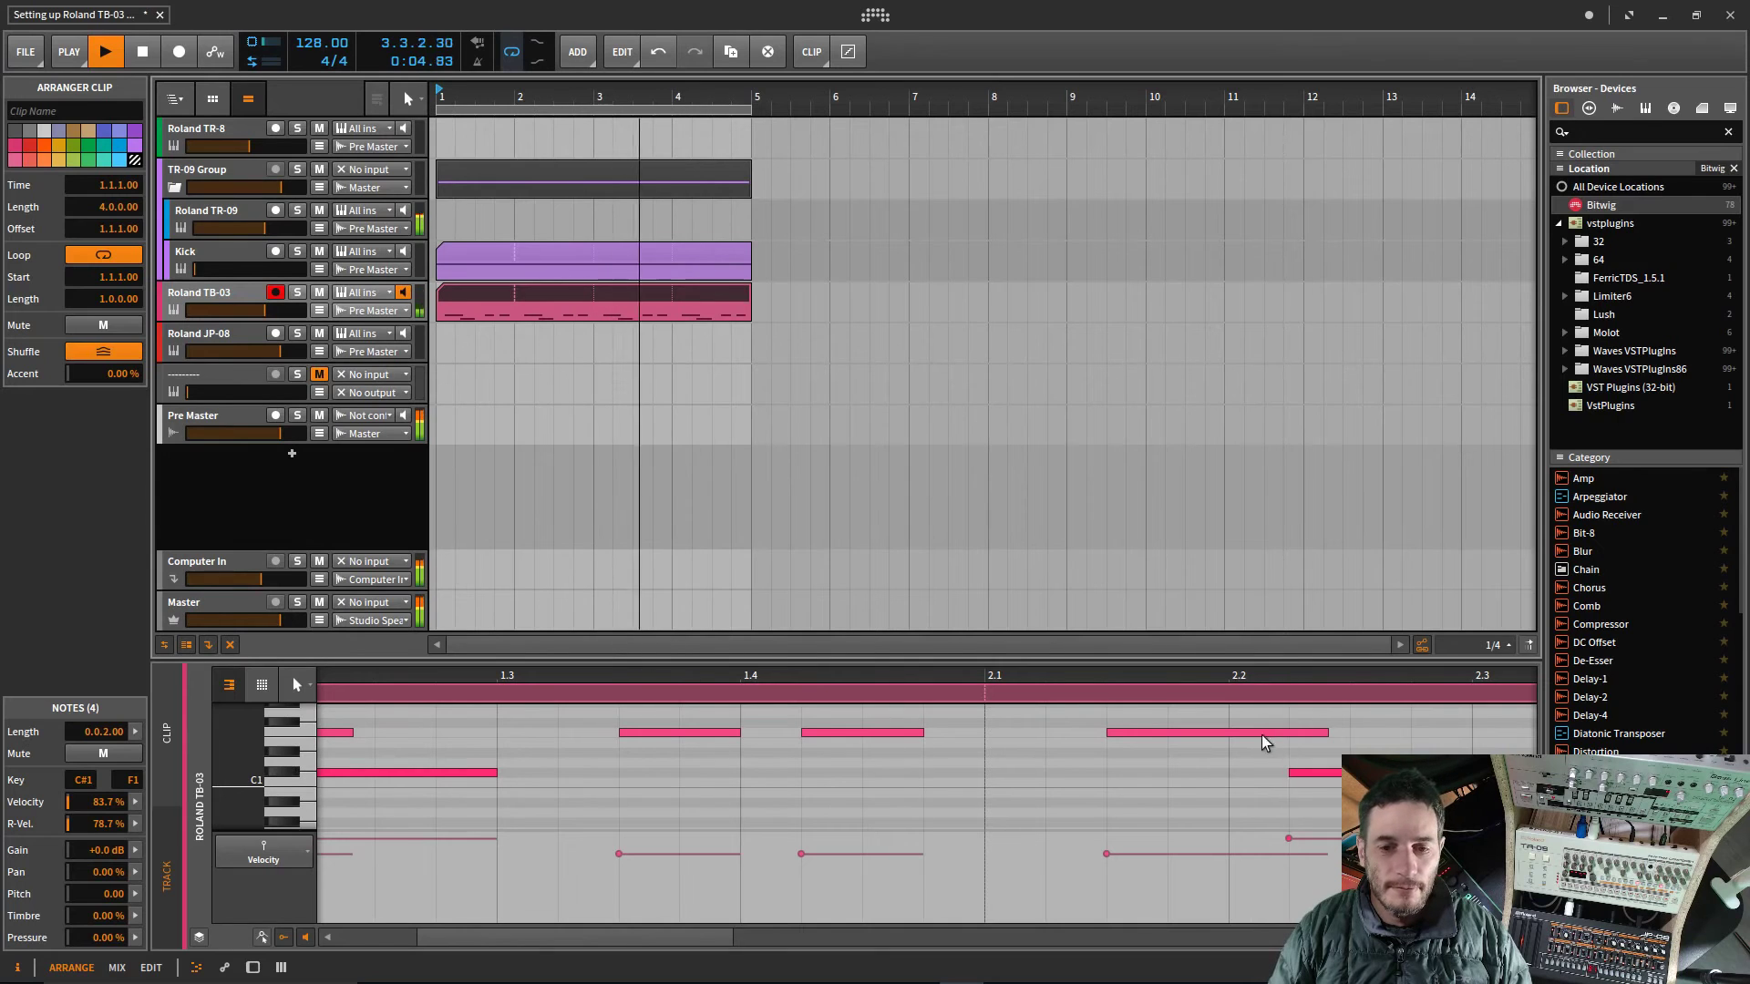
key("z")
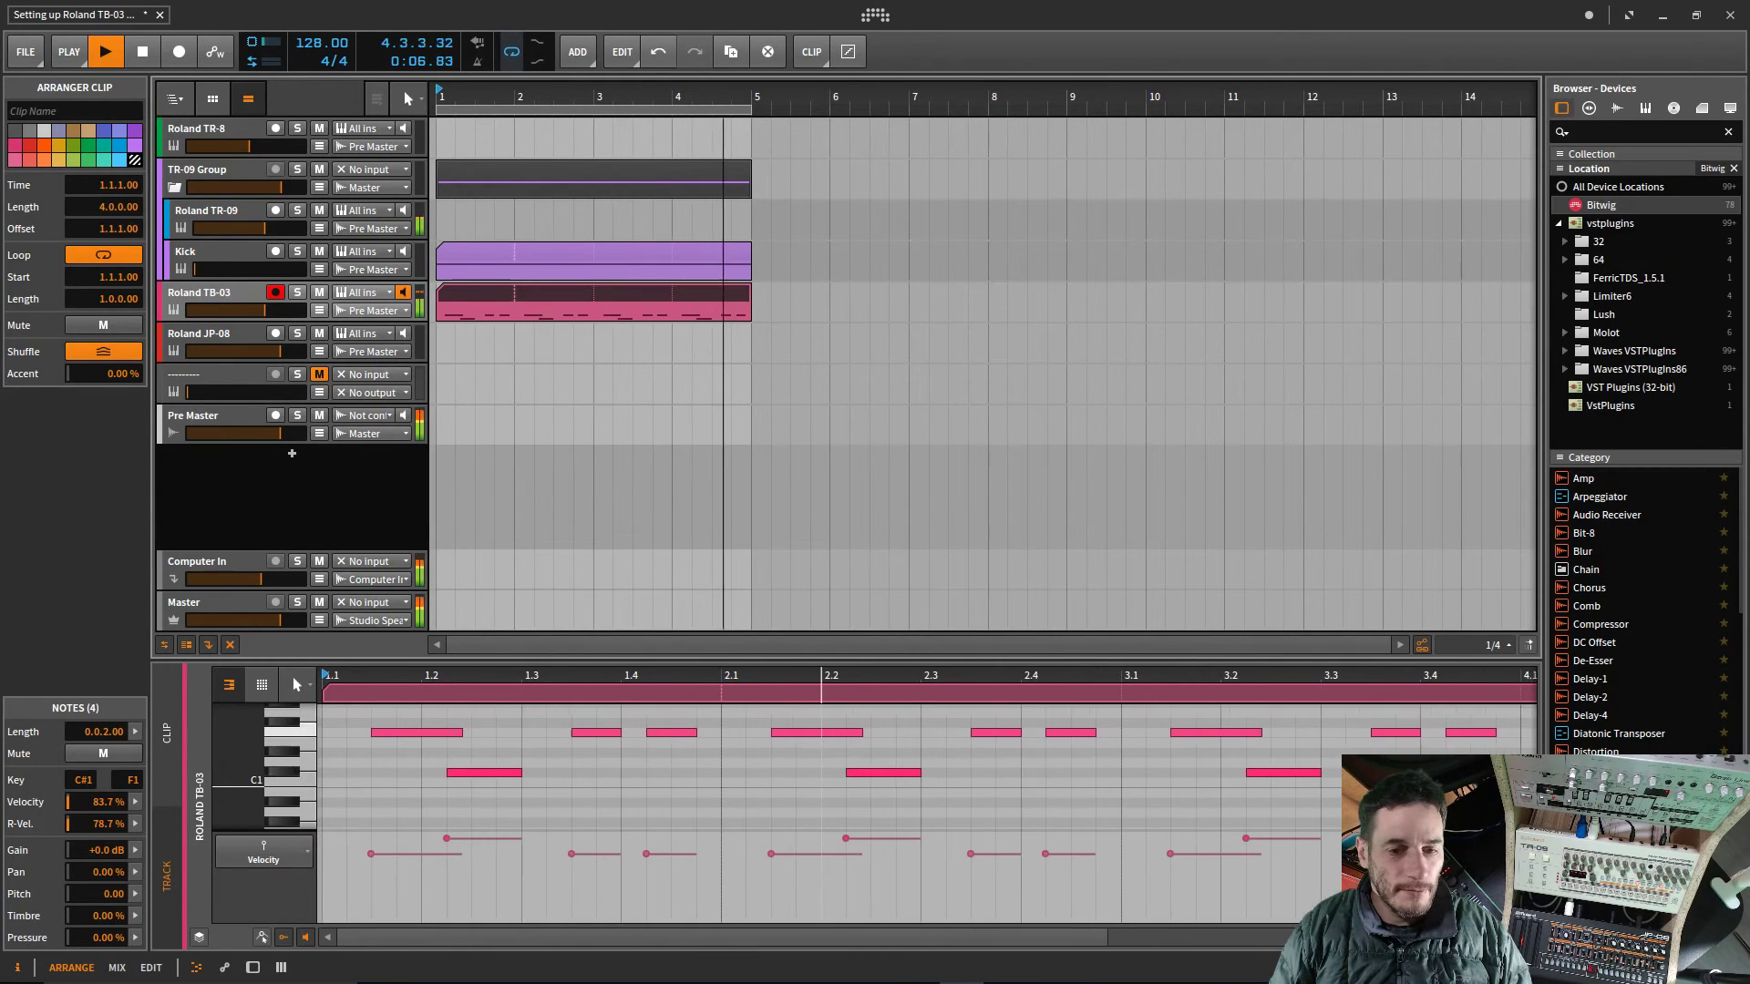
left_click_drag(821, 675, 822, 649)
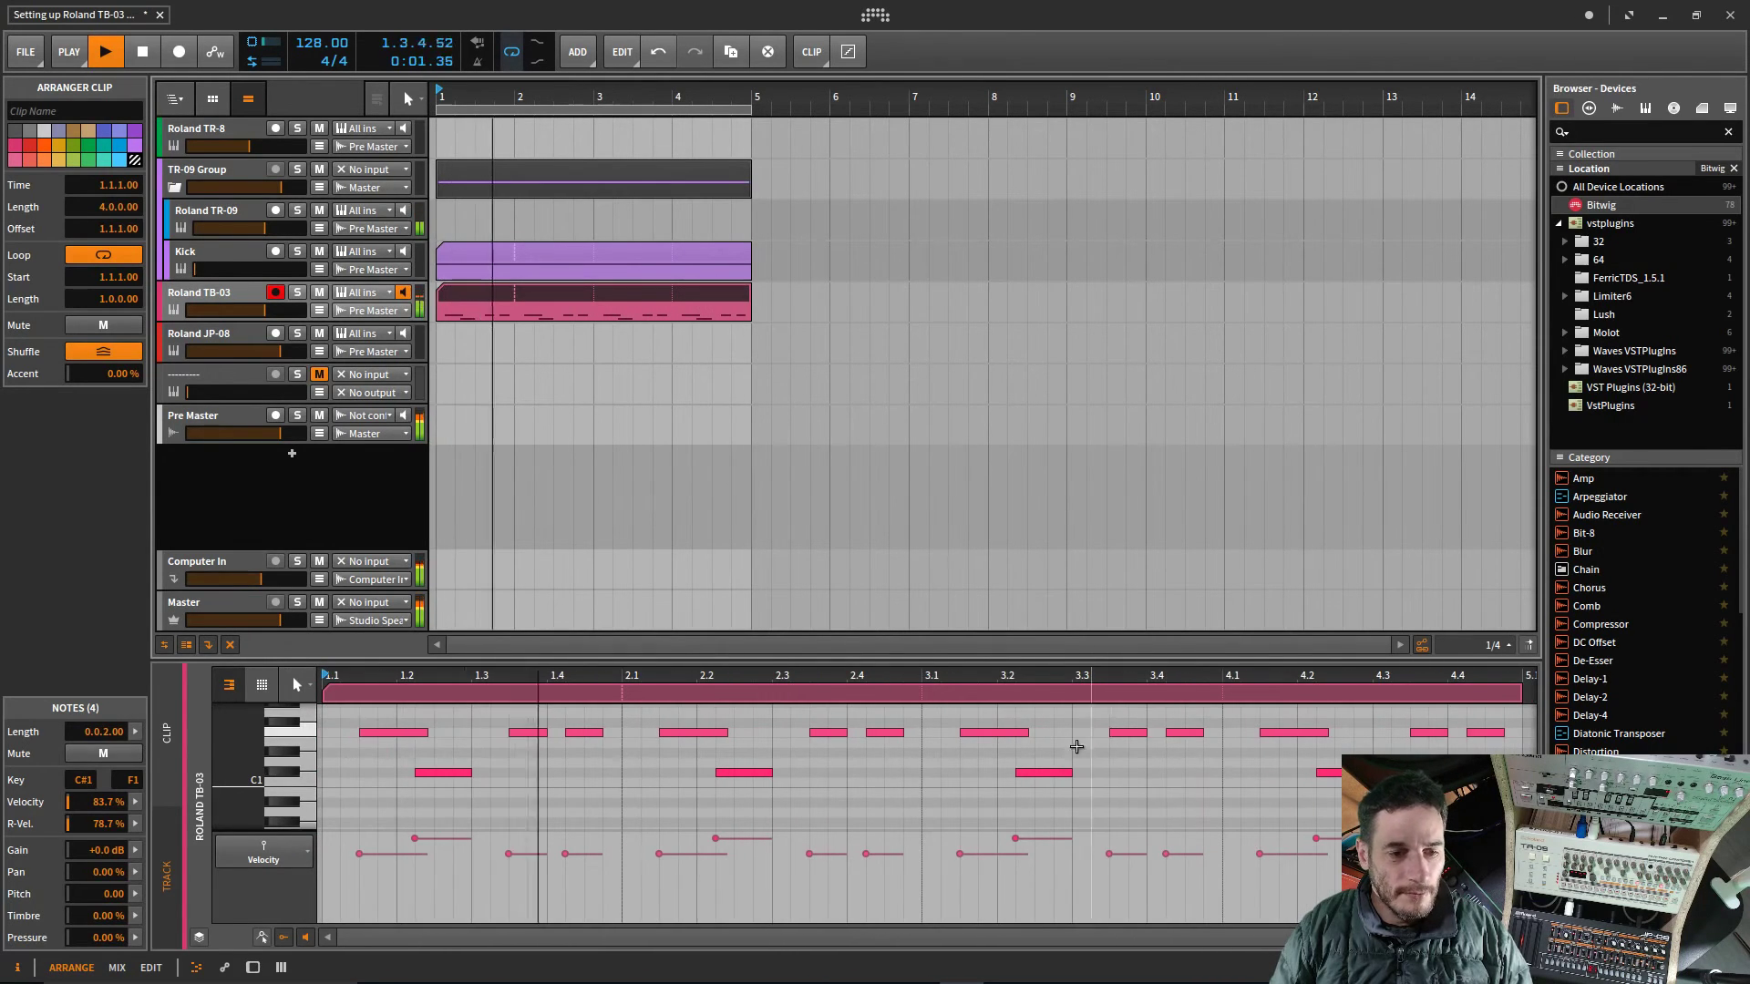
Step: Stop playback, lengthen the last F1 note of the repeating pattern to 0.0.3.00 and save the project
key("space")
left_click_drag(902, 732, 918, 726)
key("ctrl+s")
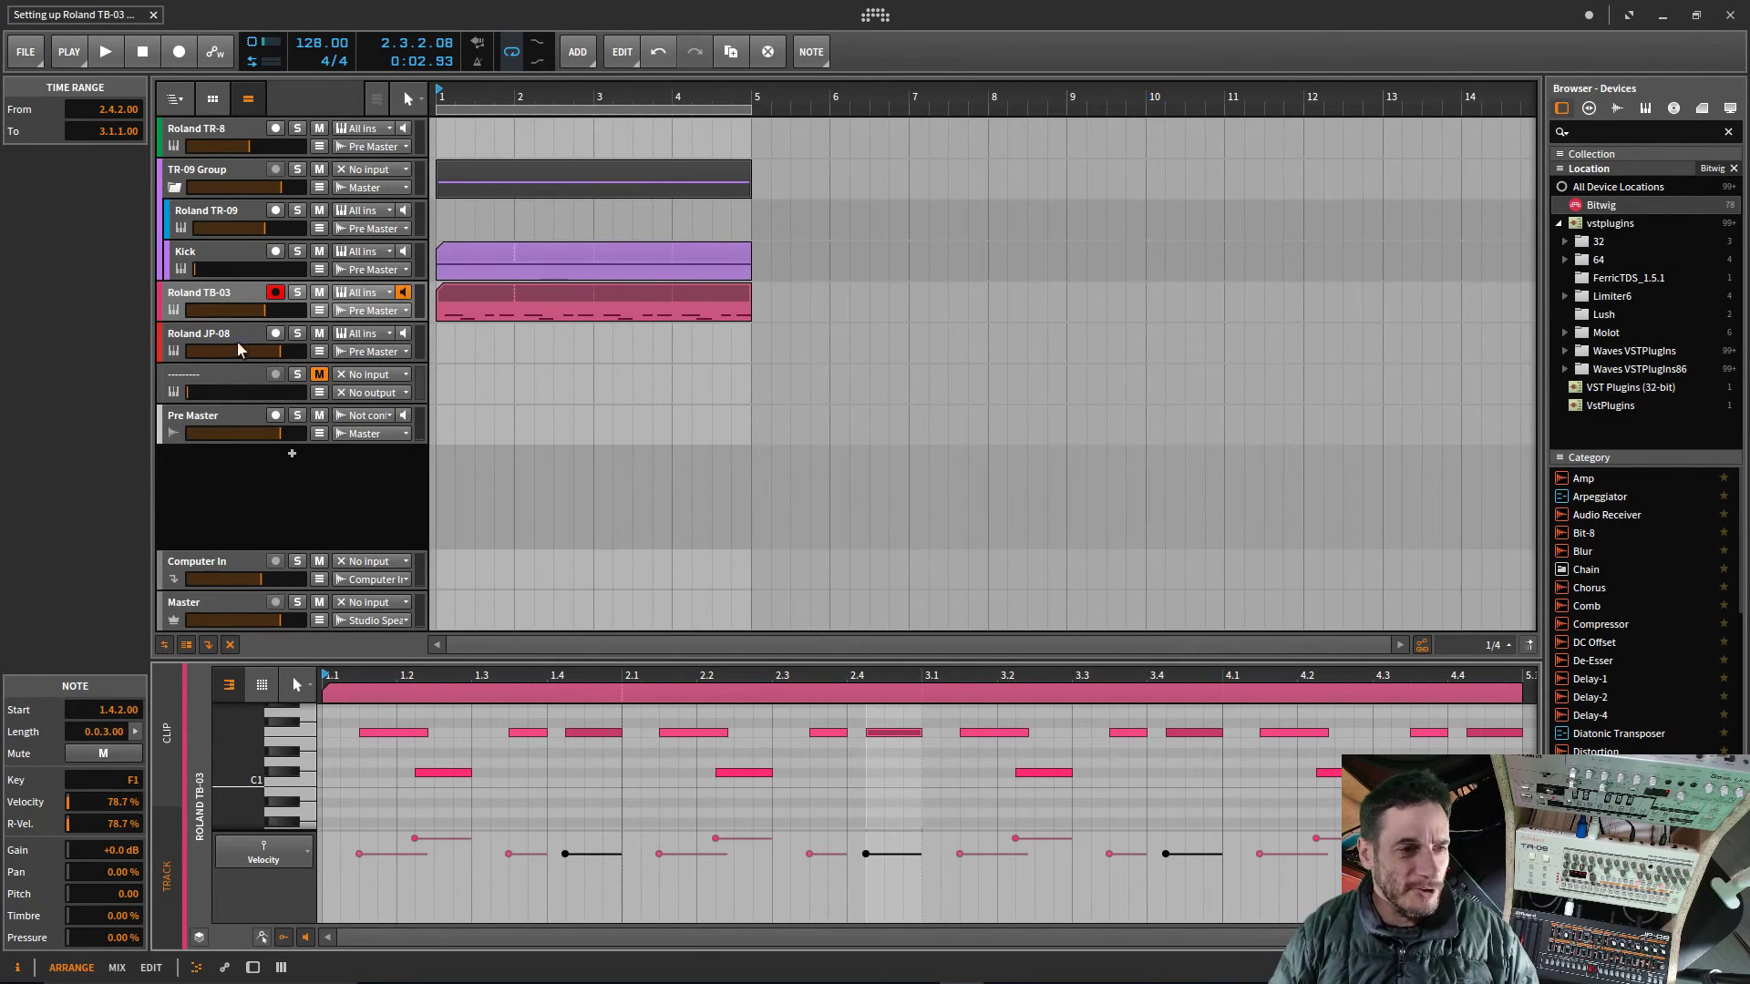
Step: Show the TB-03 track's Chain device and, with the loop playing, set Slide Stat to maximum and Accent to about 57.5 %
left_click(230, 301)
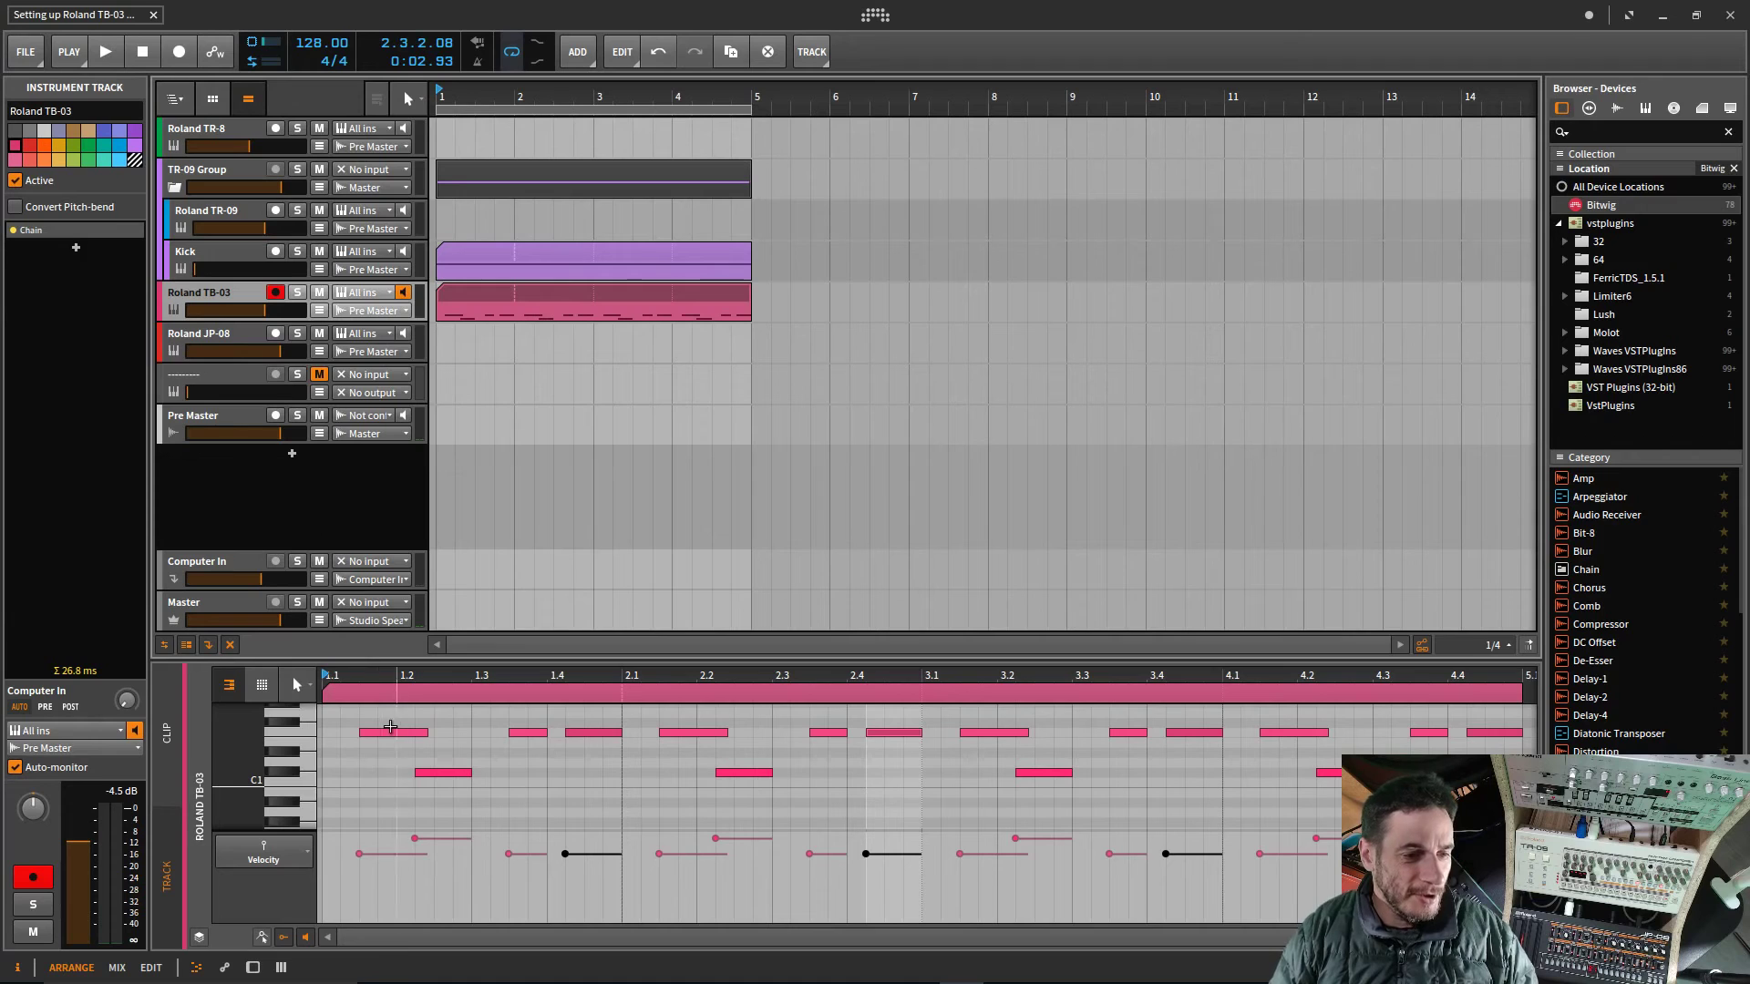
left_click(254, 968)
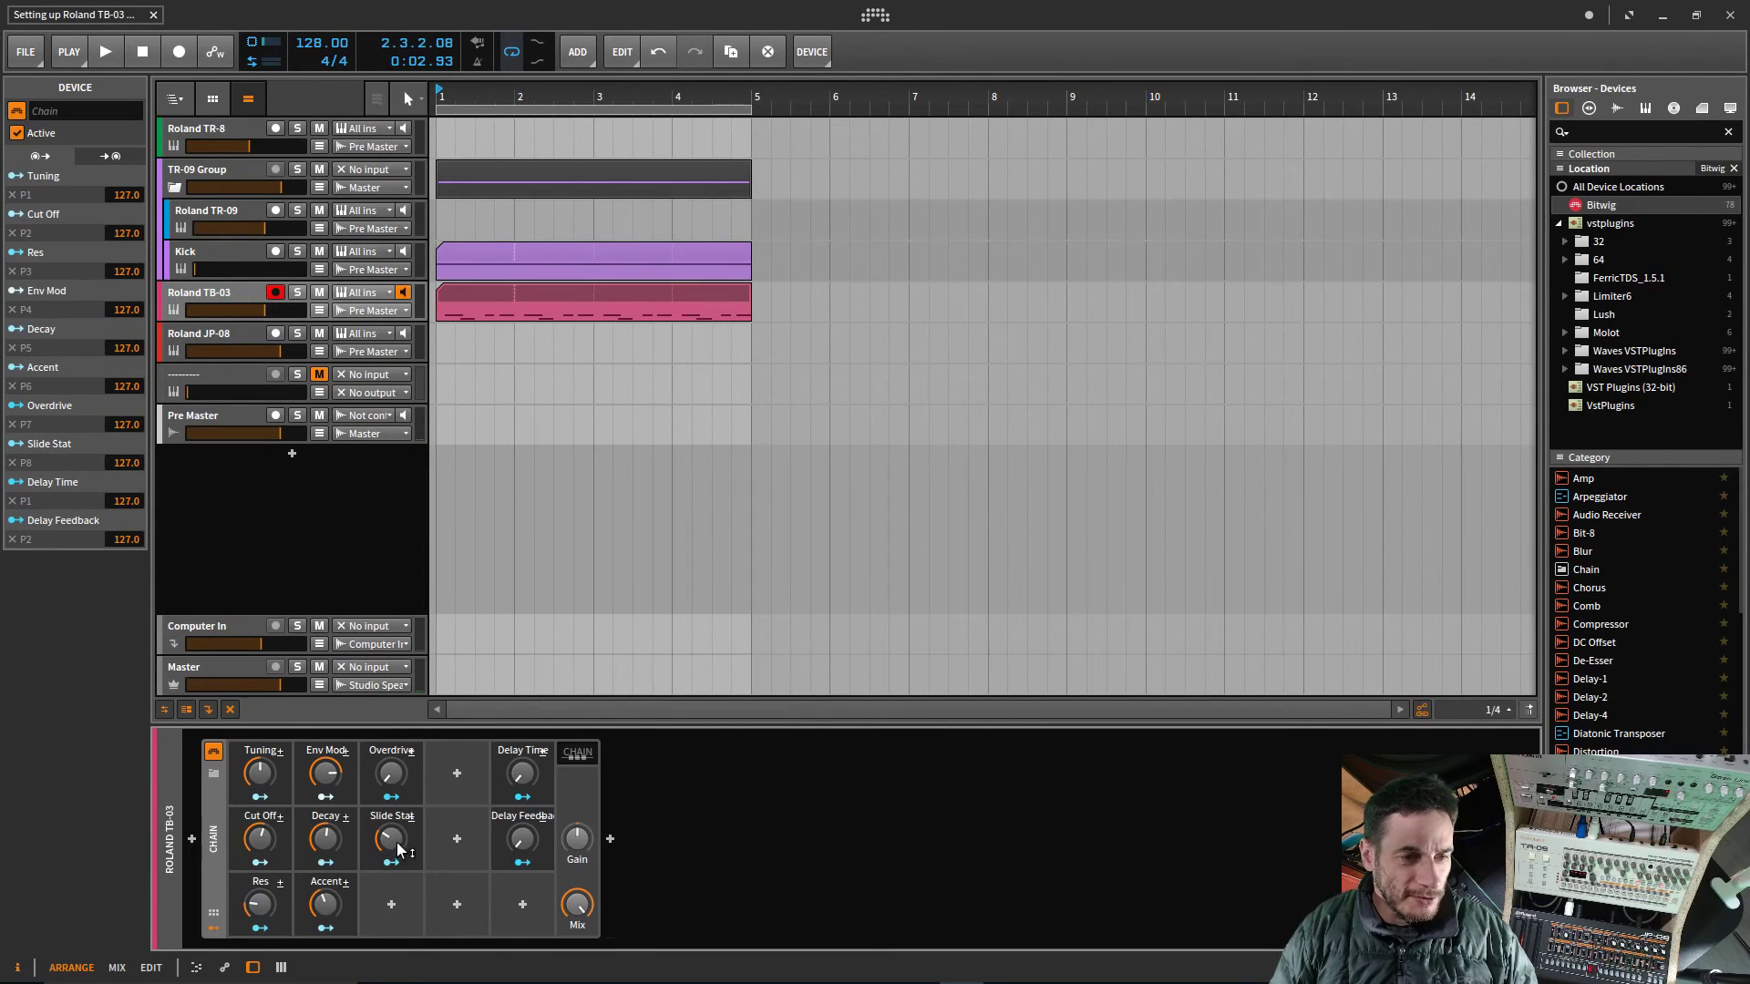
key("space")
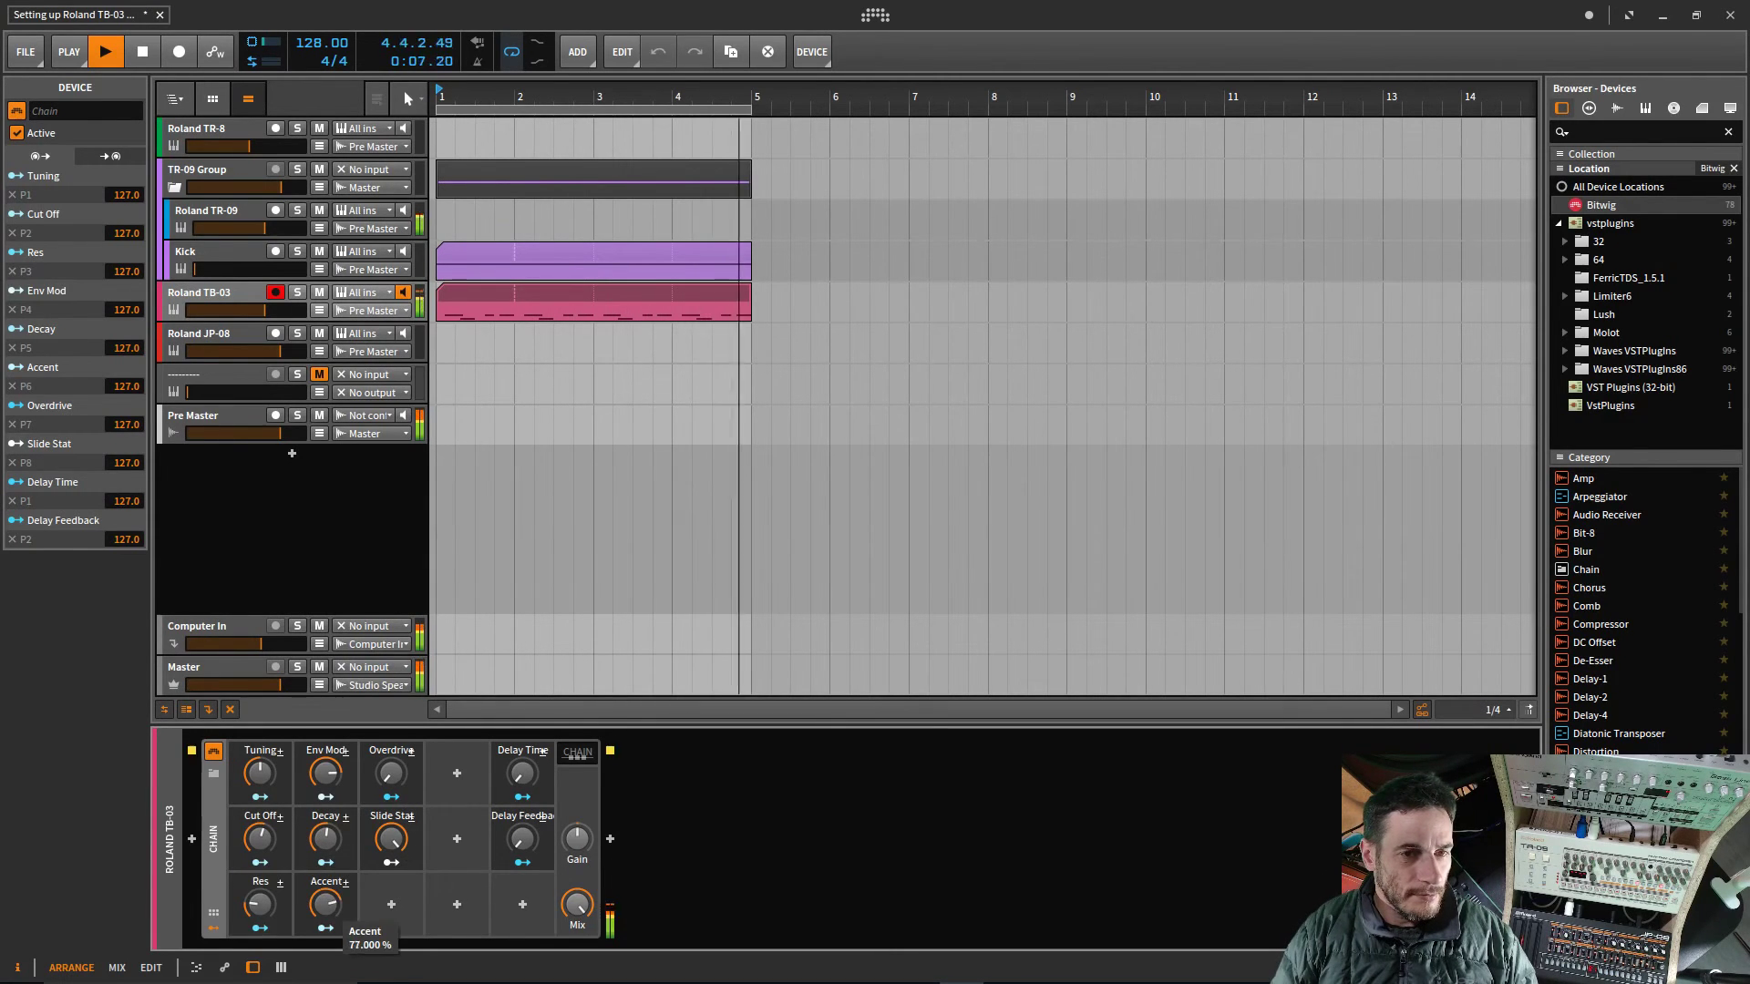
left_click_drag(326, 904, 326, 888)
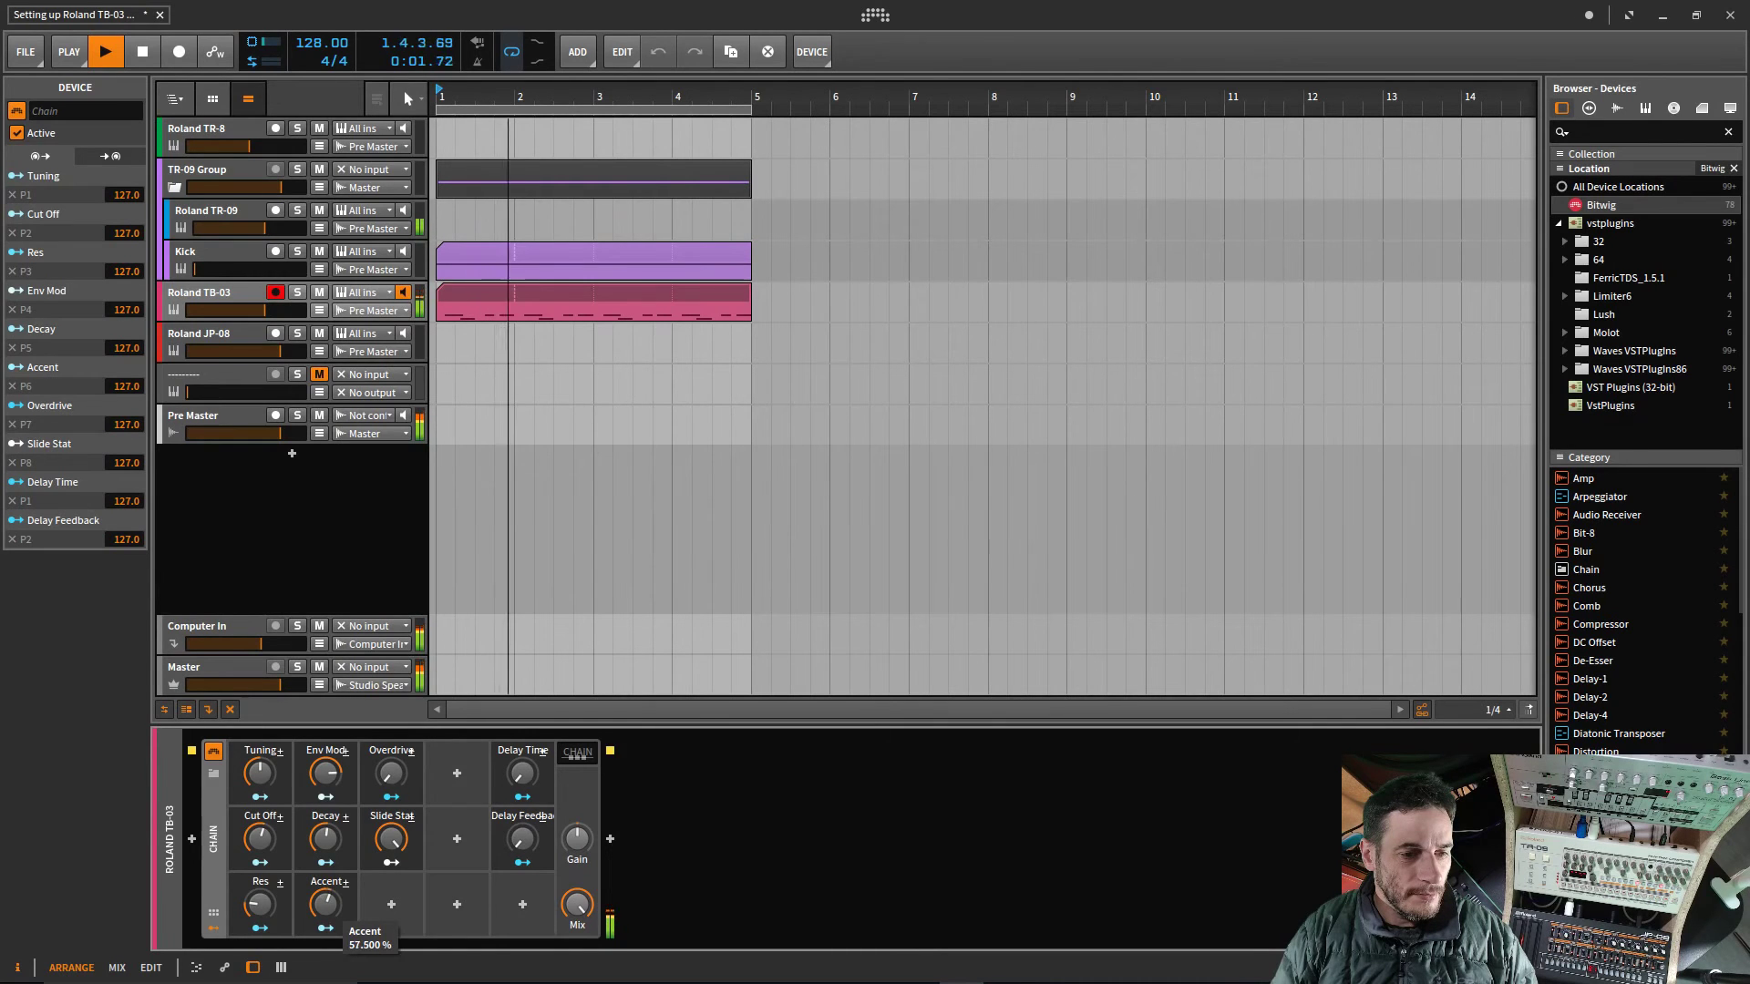
Step: Turn the Env Mod macro to maximum, add a little Overdrive, and raise the Cut Off, Res and Accent macros while the loop plays
left_click_drag(325, 773, 325, 720)
mouse_move(398, 791)
left_mouse_down()
mouse_move(398, 777)
mouse_move(397, 798)
left_mouse_up()
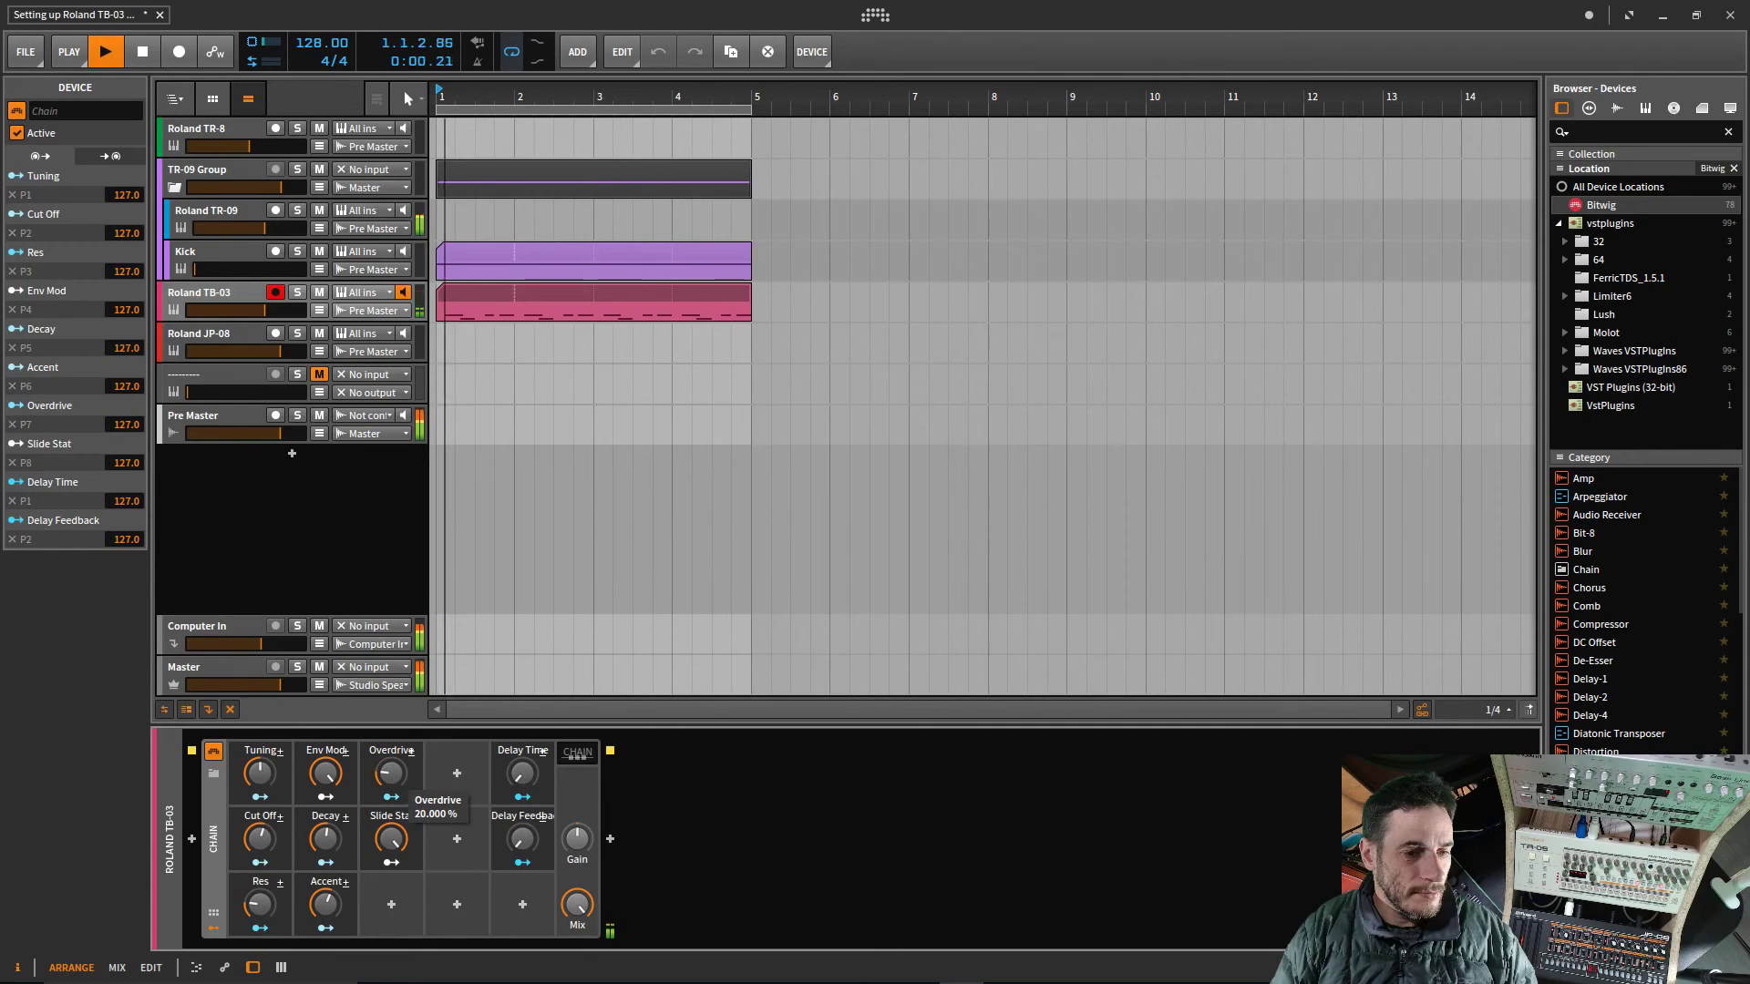
left_click_drag(260, 839, 260, 816)
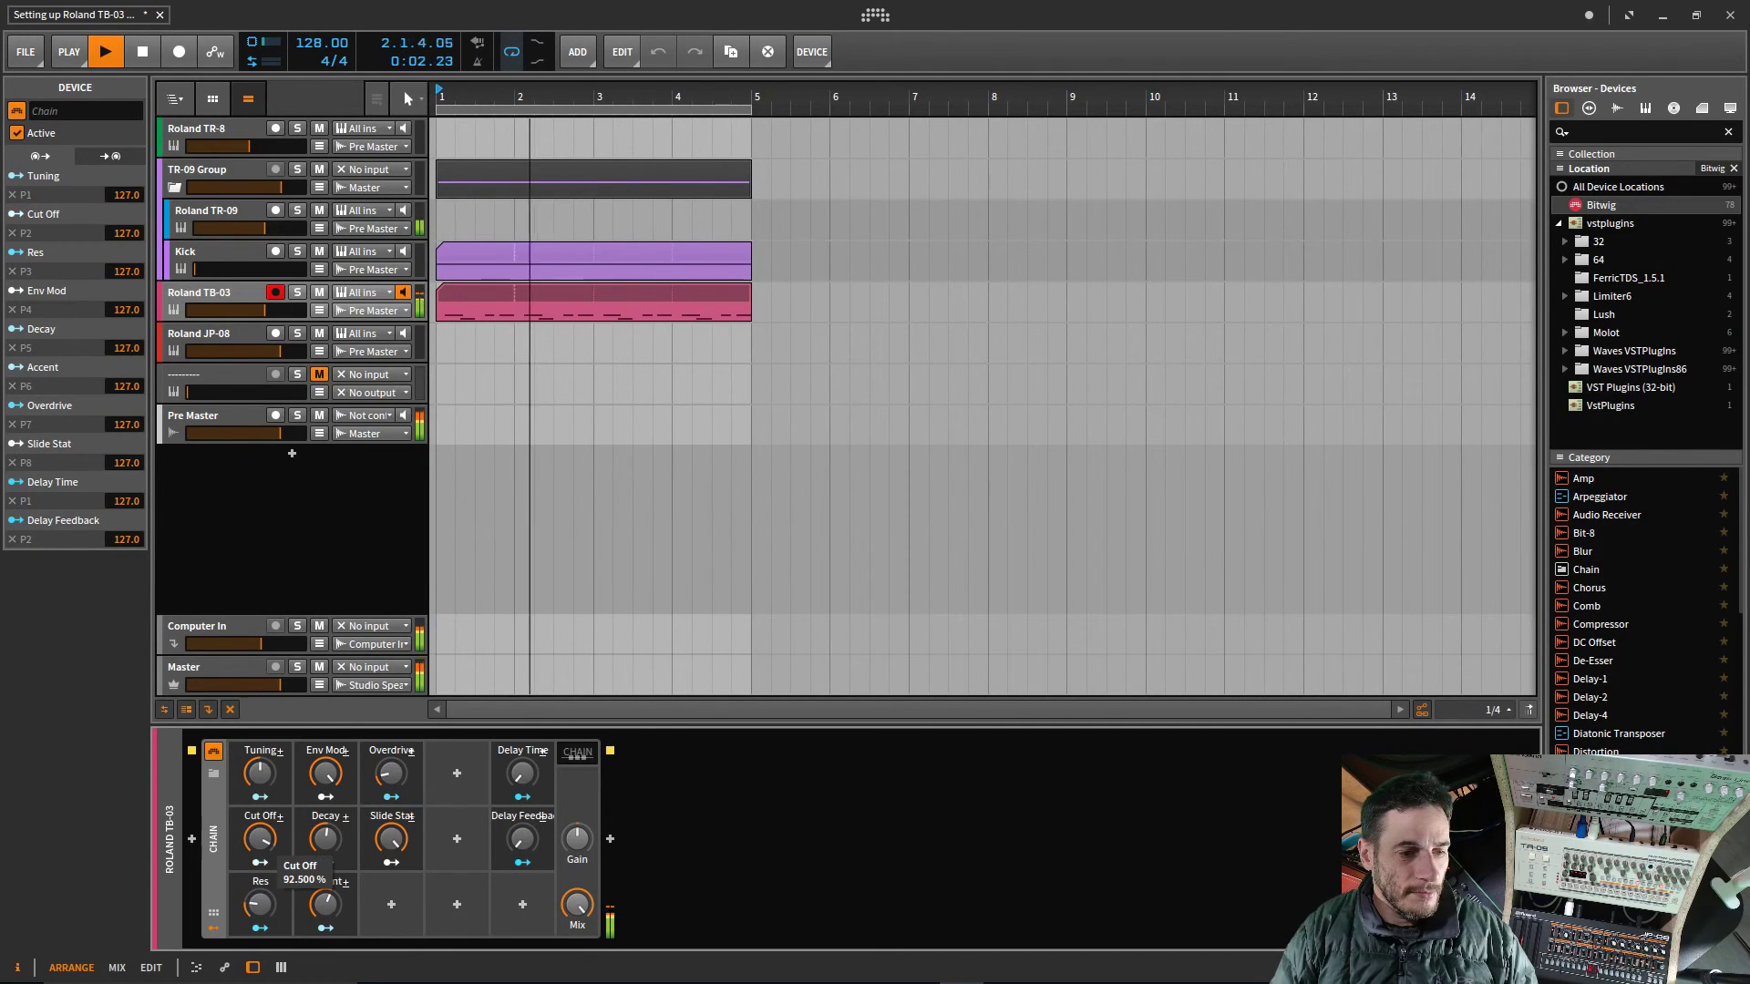
left_click_drag(260, 904, 325, 893)
left_click(318, 888)
left_click_drag(260, 774, 260, 774)
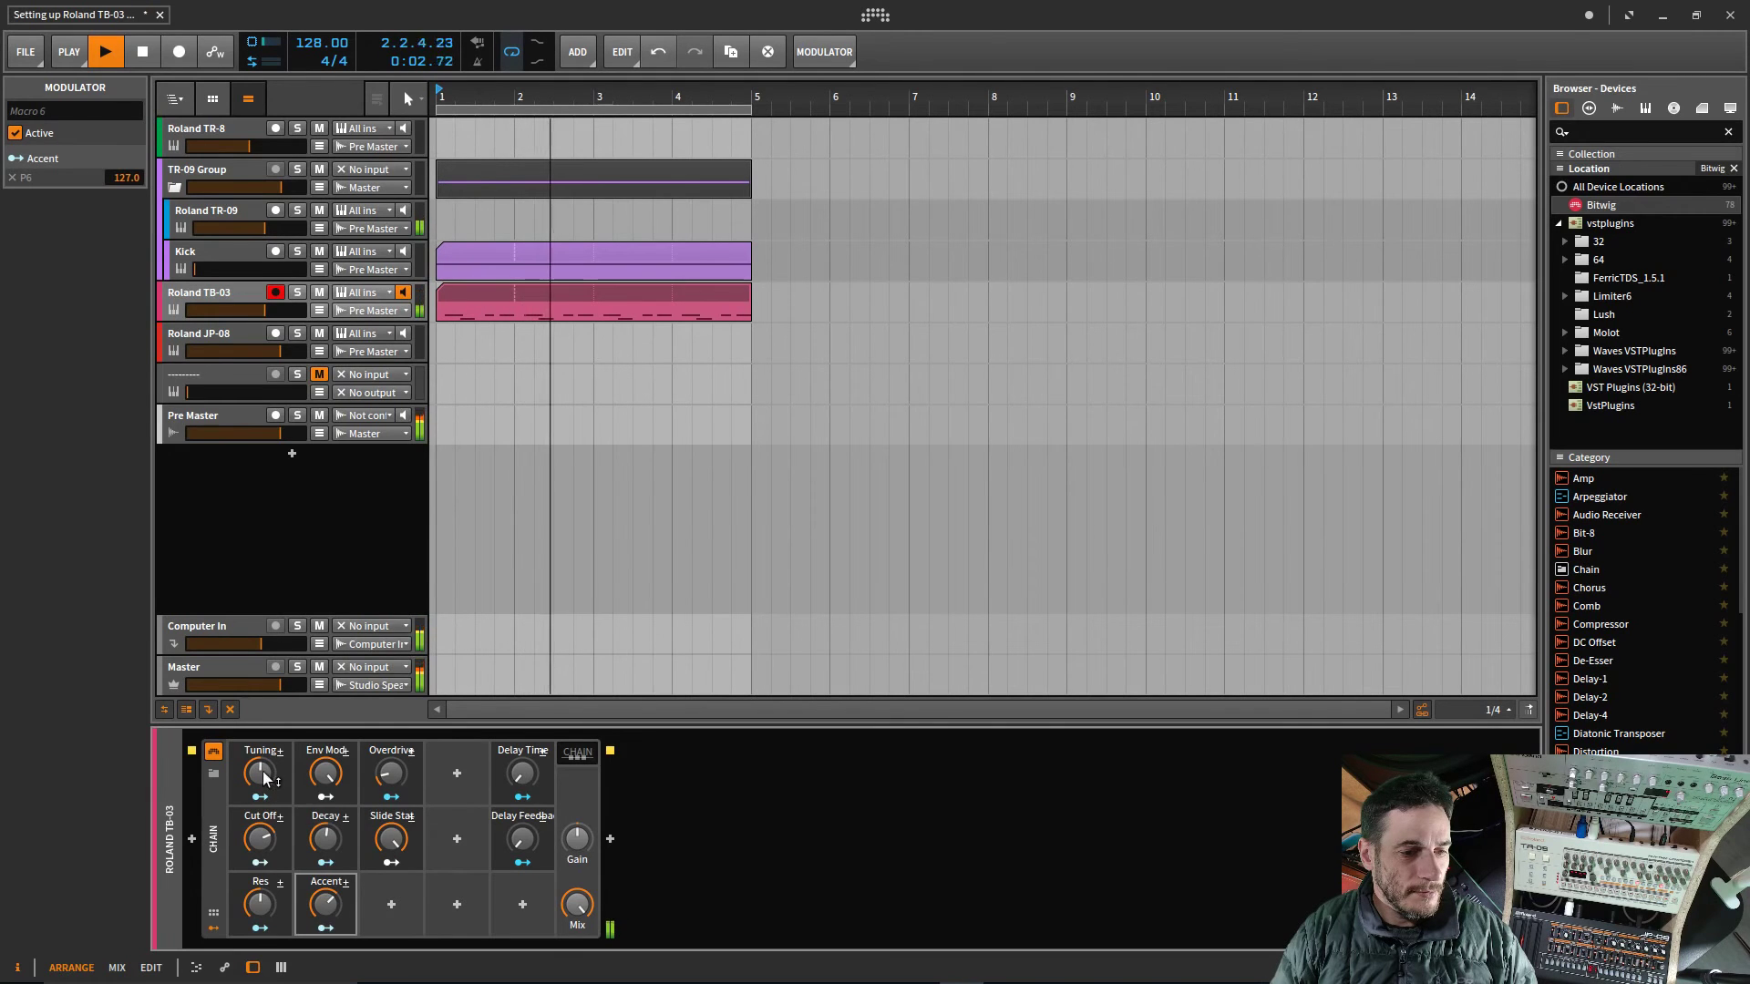
Step: Add some Delay Time and a small amount of Delay Feedback with the macros, save the project and stop playback
left_click_drag(522, 773, 522, 717)
left_click_drag(523, 839, 522, 736)
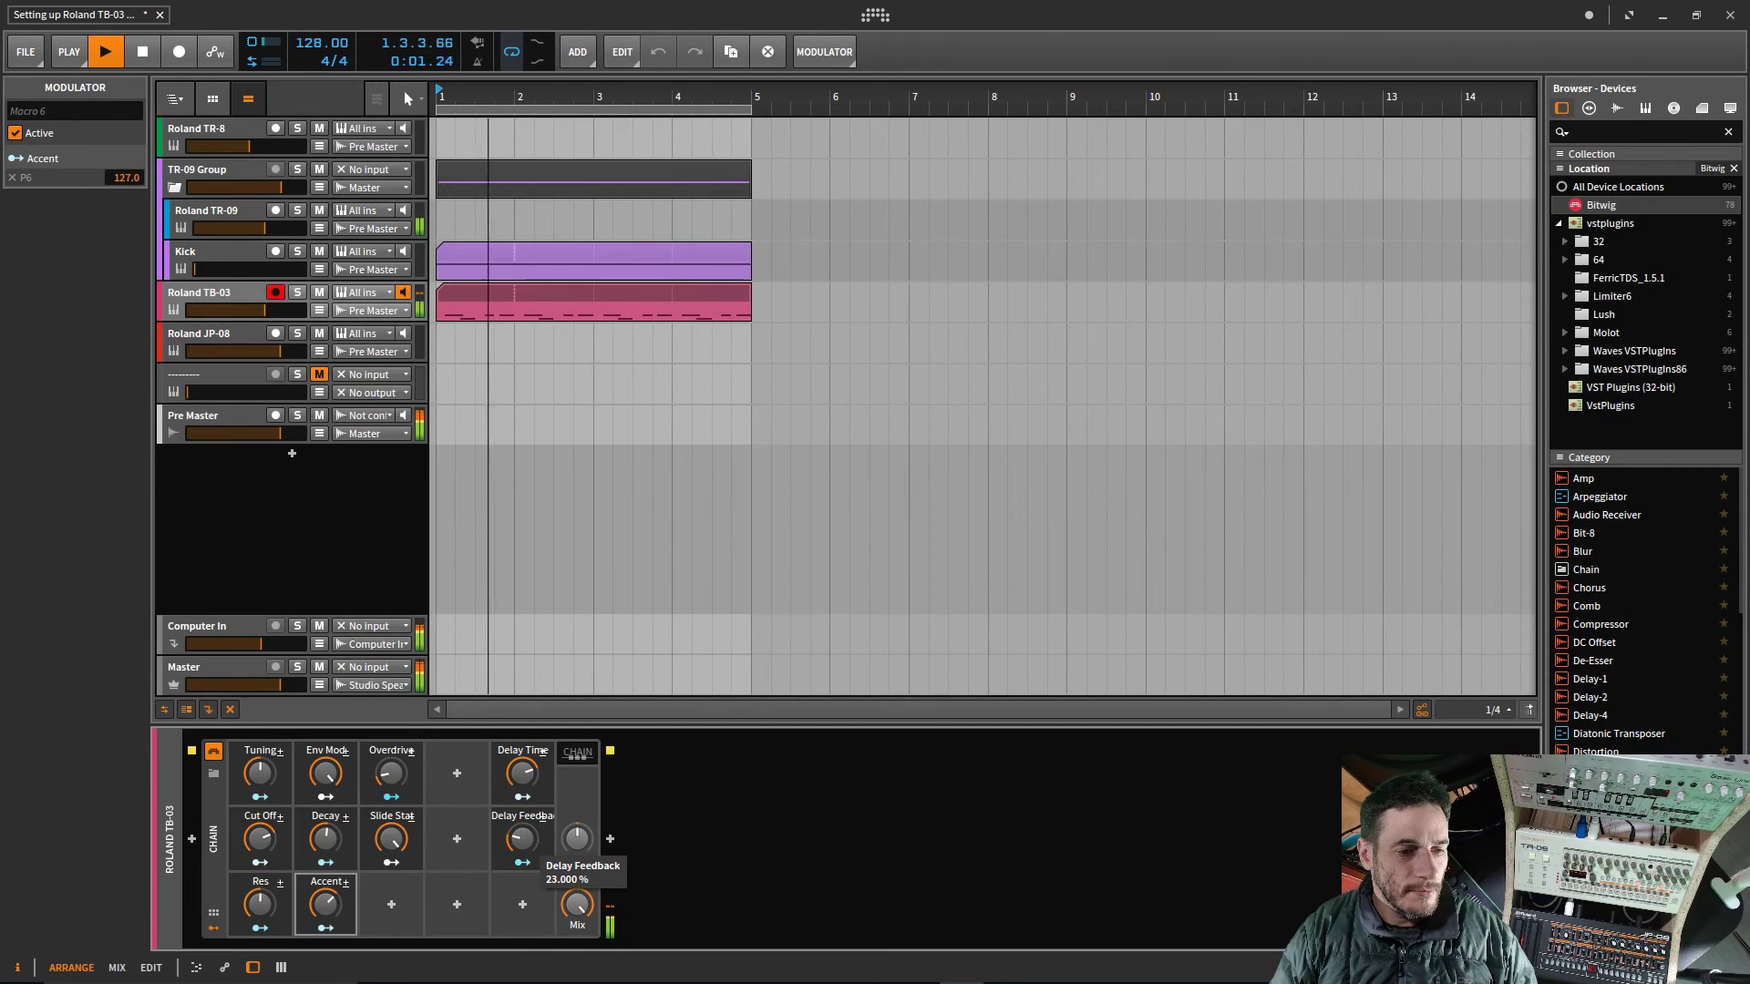
left_click_drag(522, 816, 524, 869)
key("ctrl+s")
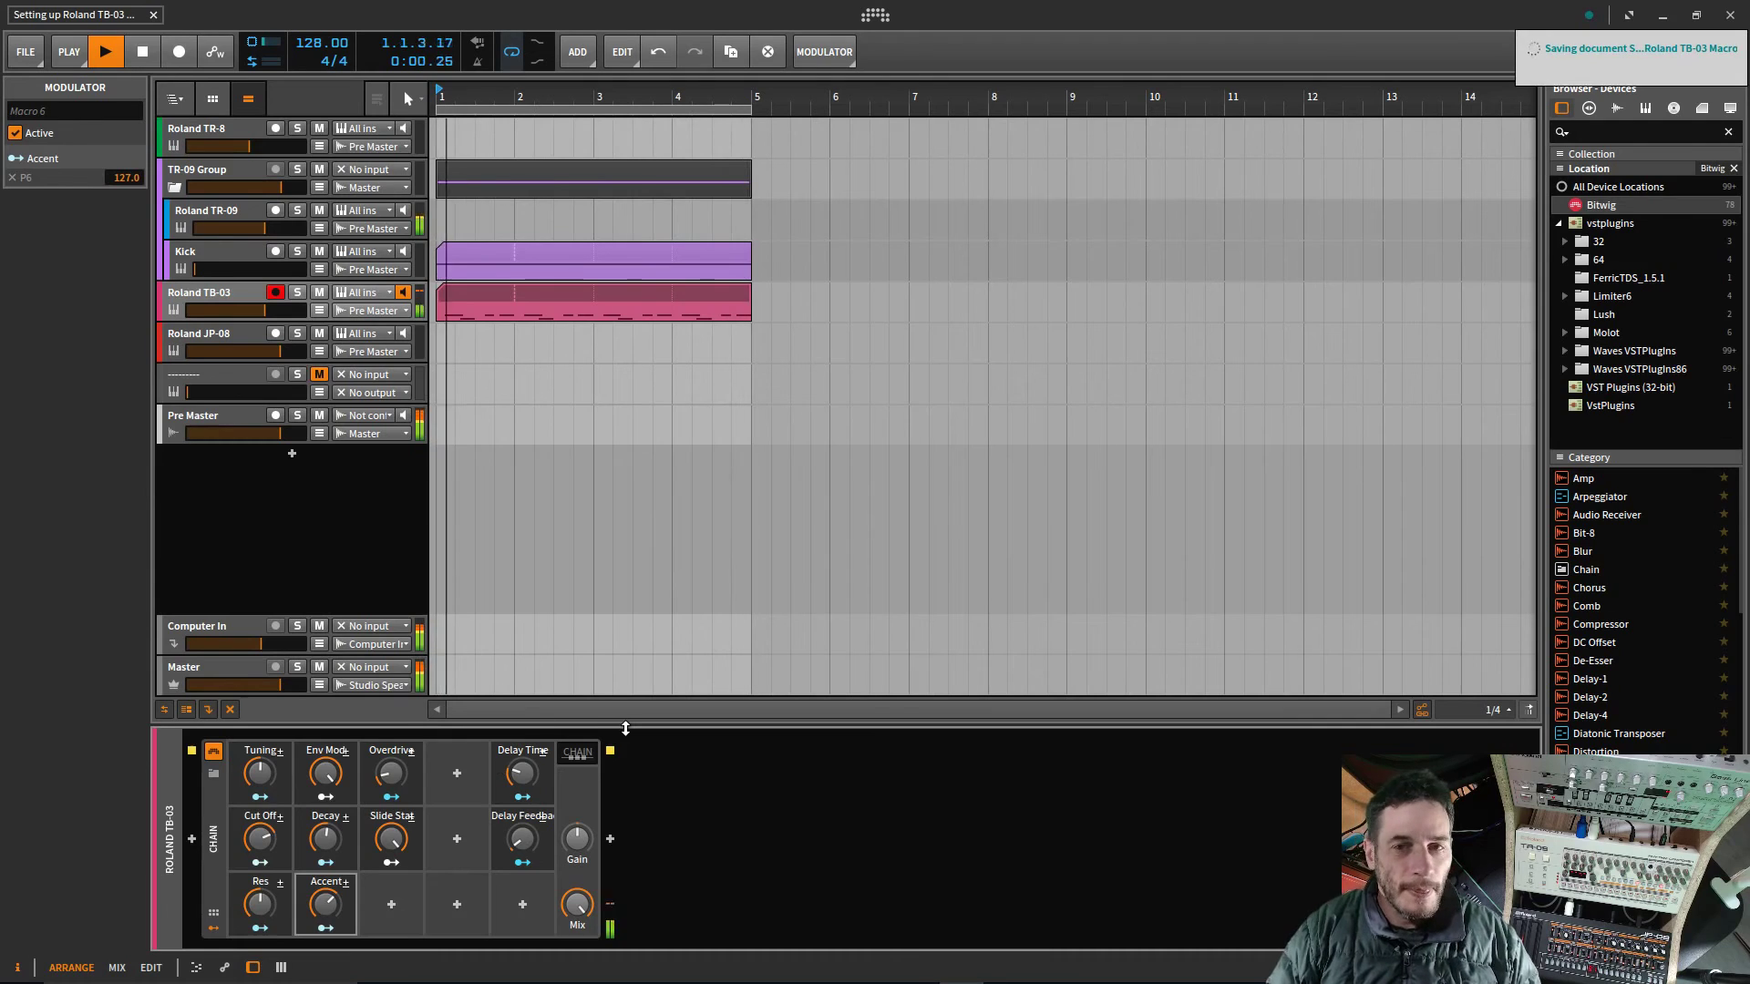
key("space")
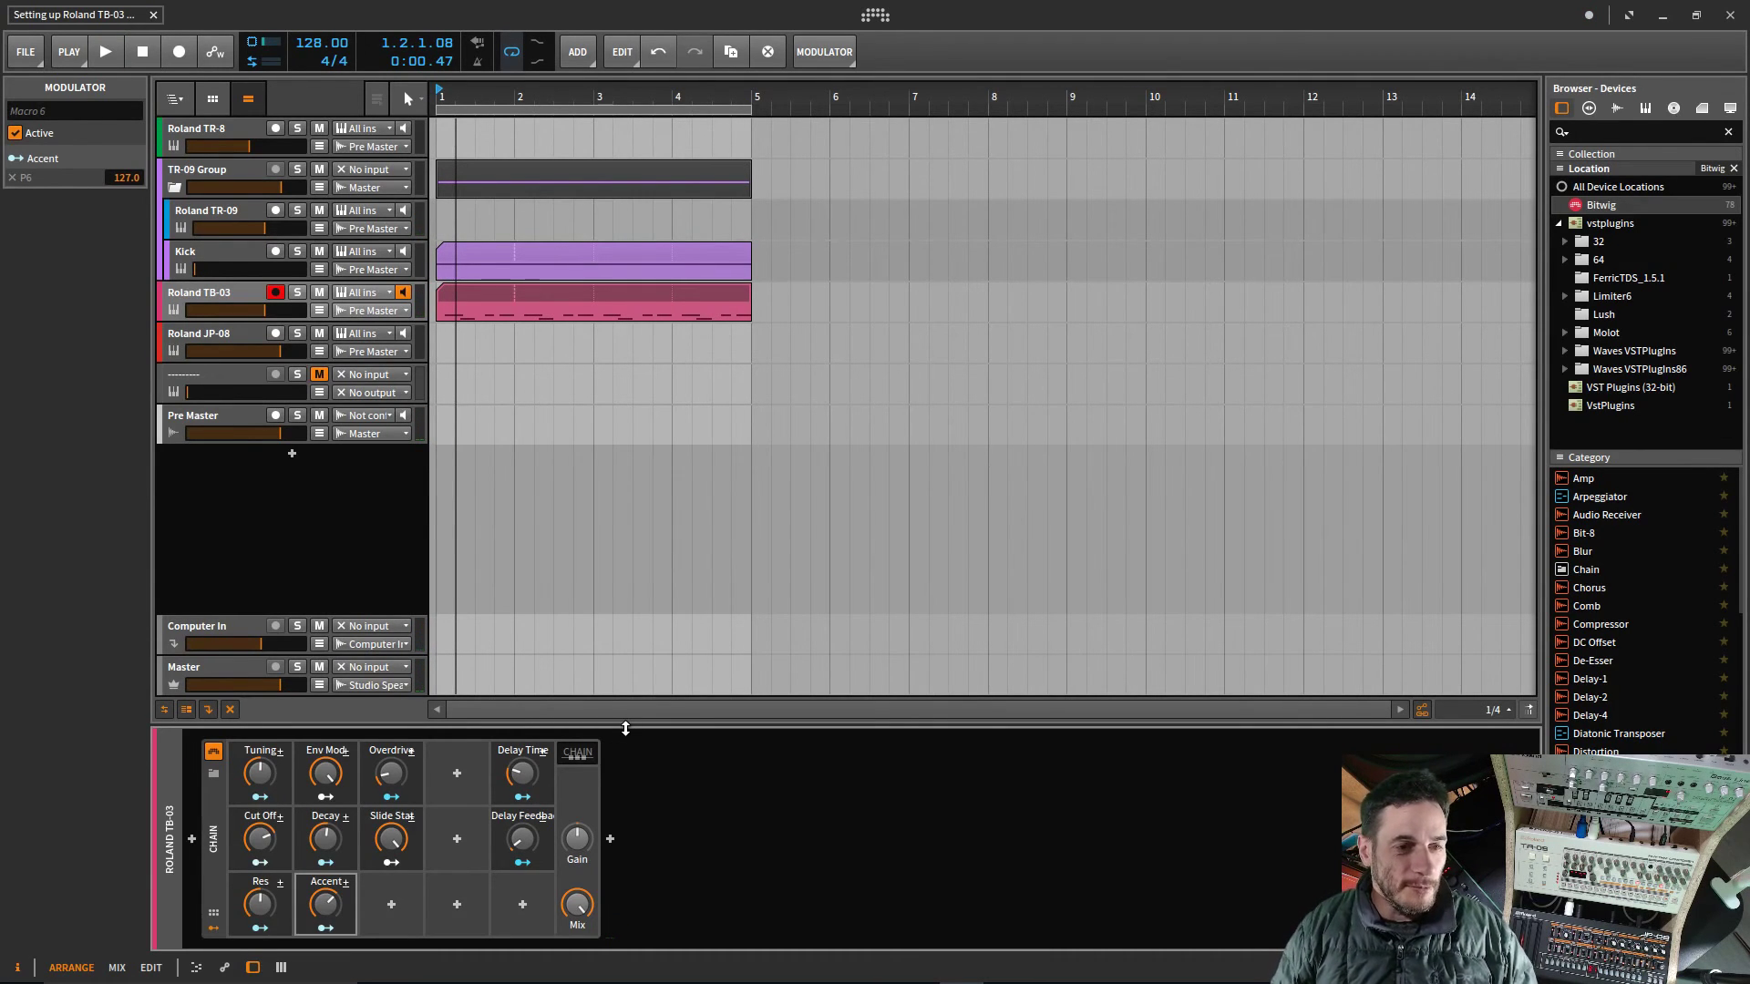
Step: Open the Roland TB-03 clip in the note editor
left_click(477, 313)
double_click(446, 301)
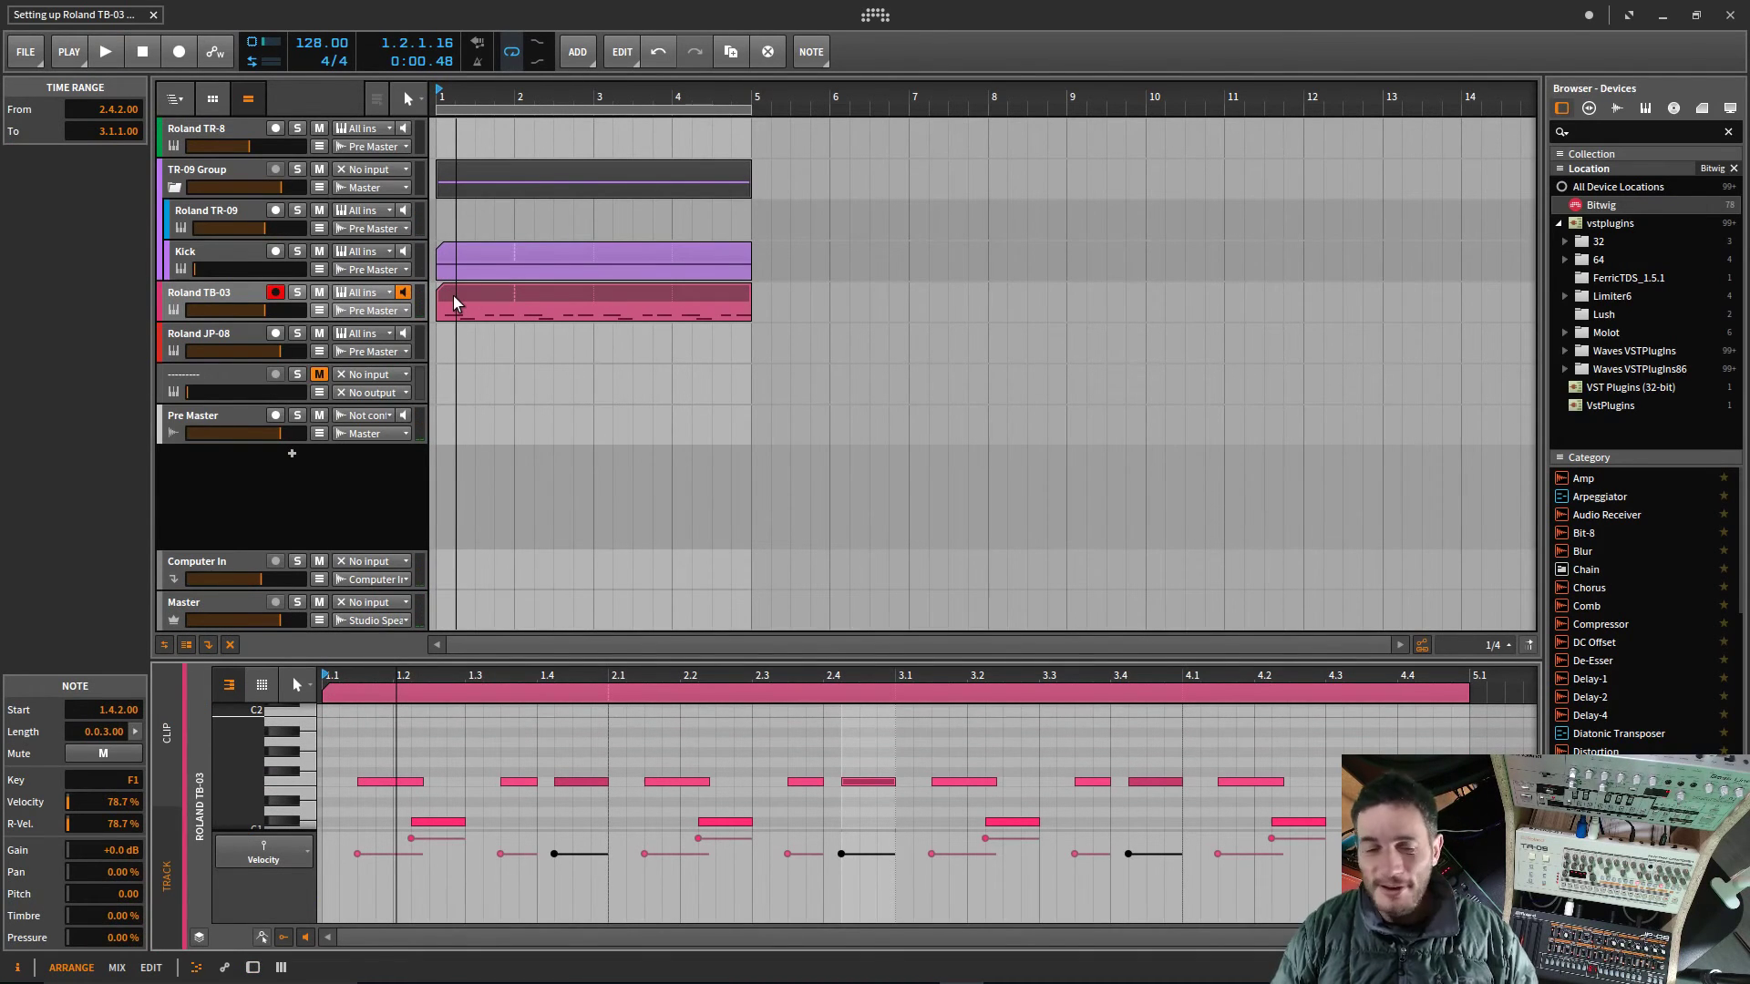
Step: Zoom the arrangement out slightly and play through the four-bar loop with the TB-03 notes shown, then stop playback
key("space")
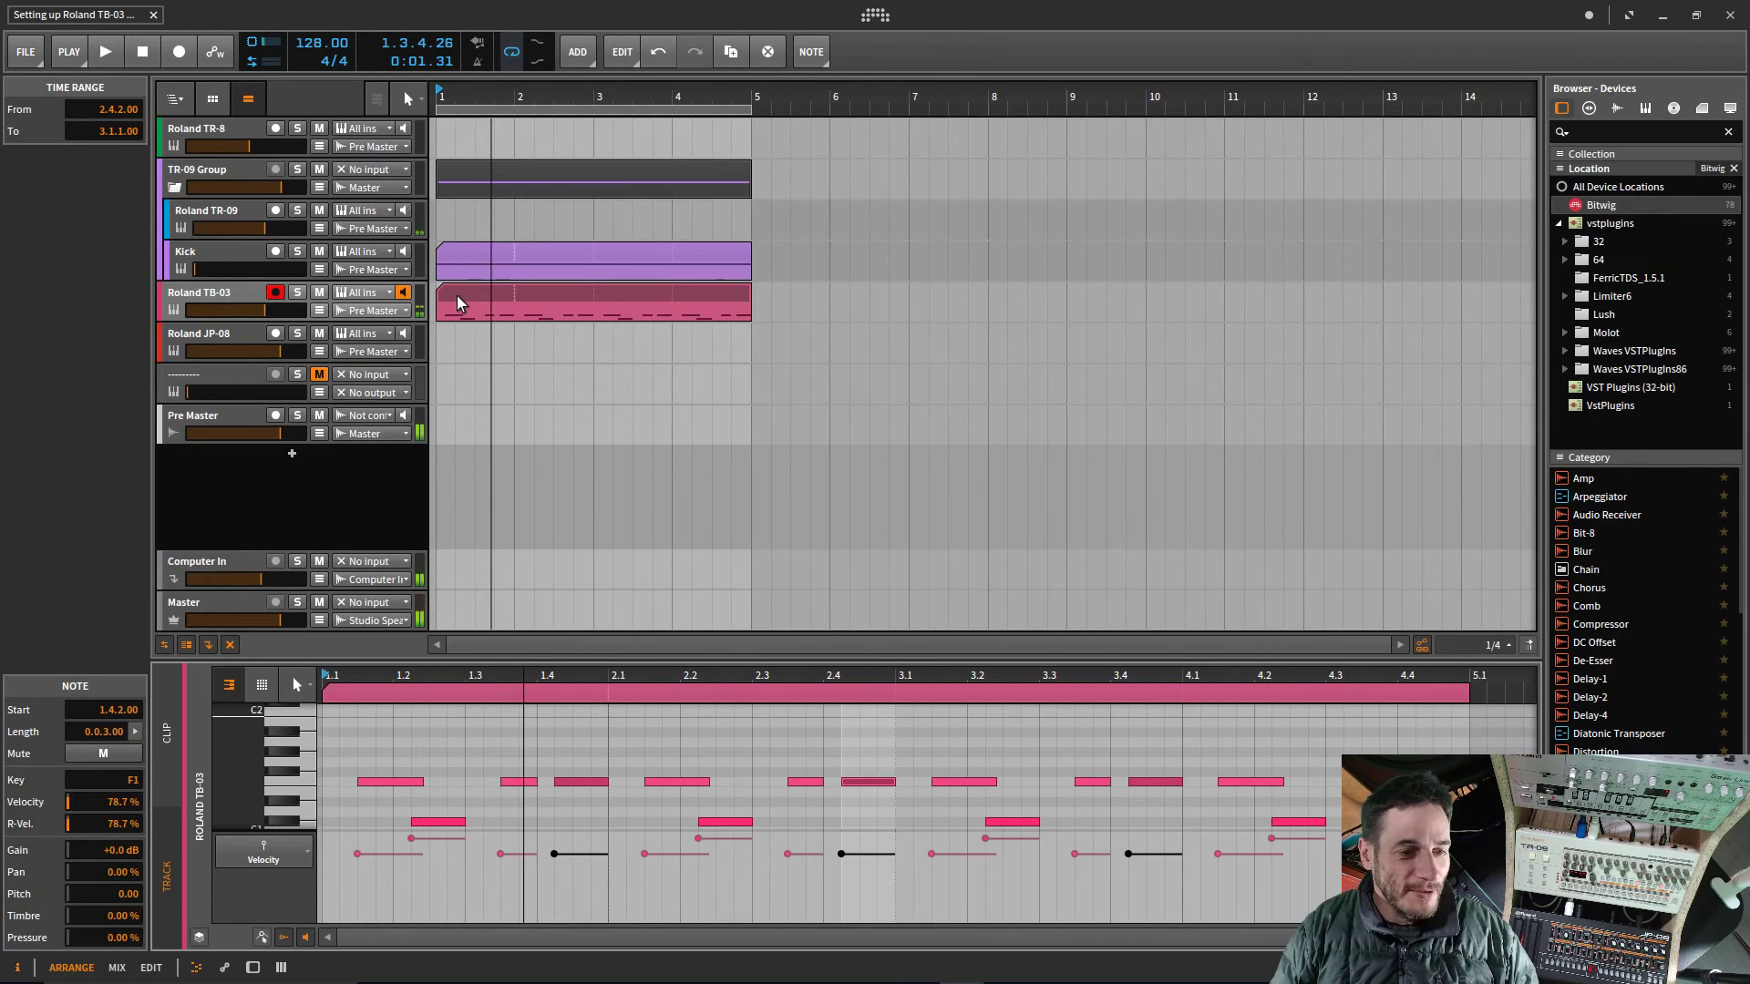
left_click_drag(454, 96, 454, 87)
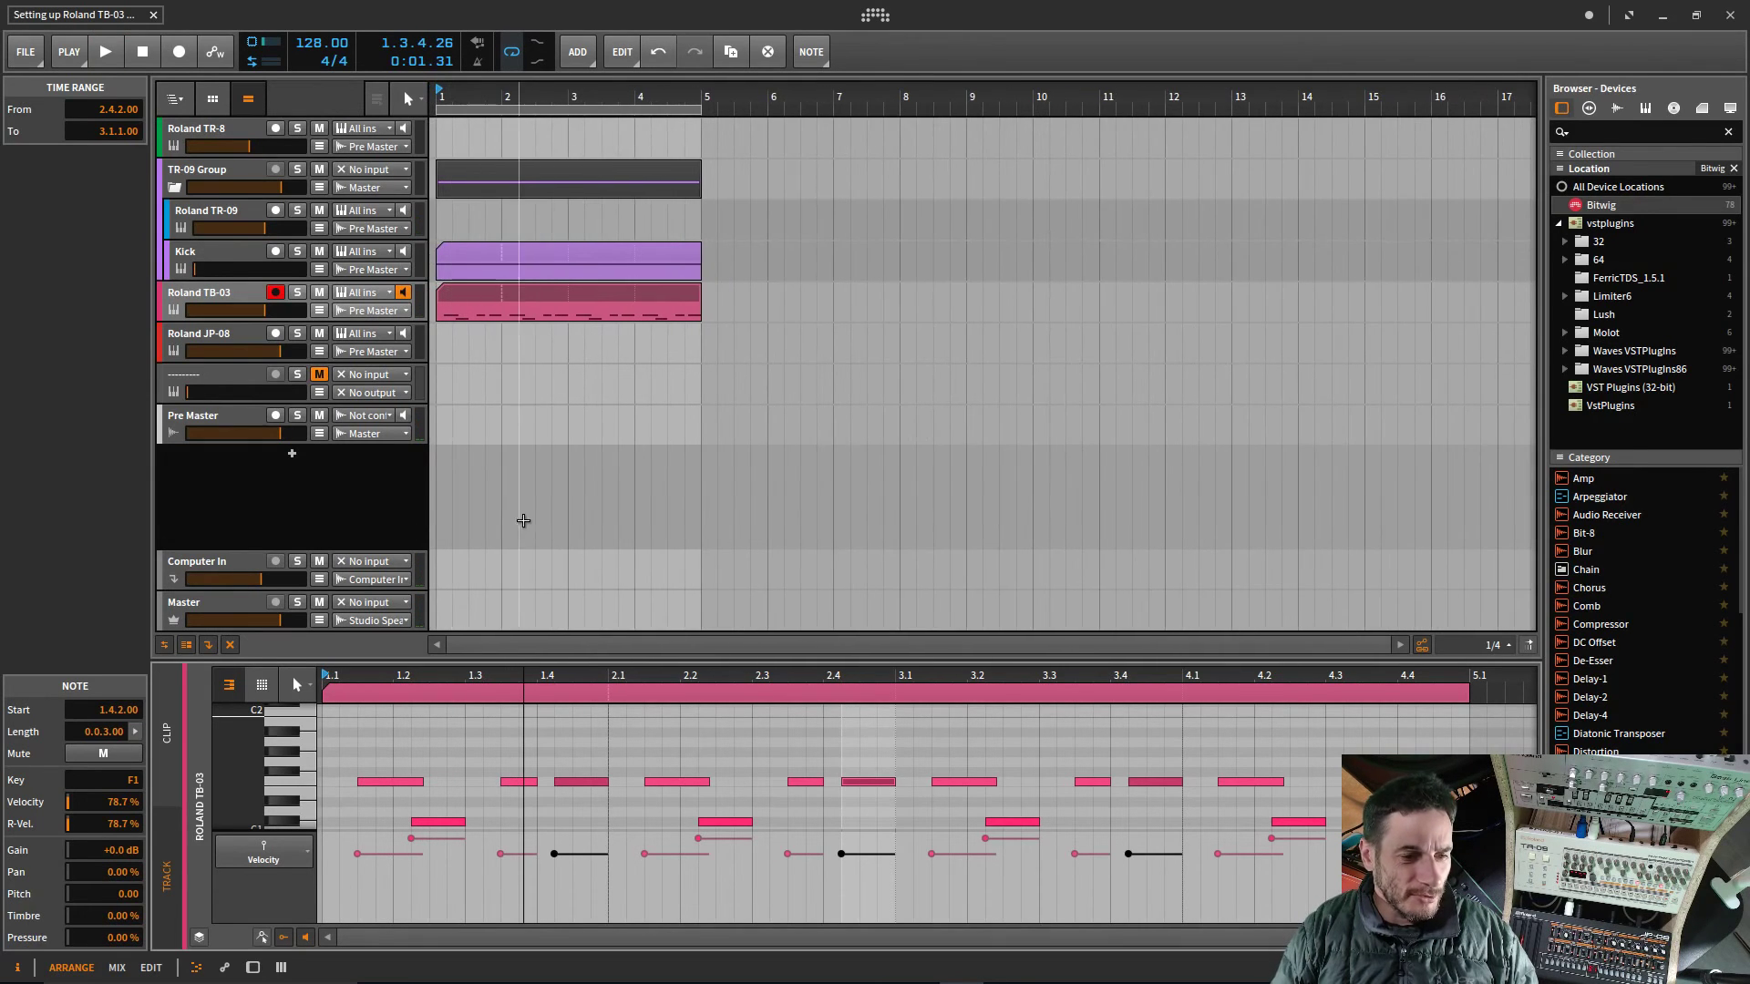
key("space")
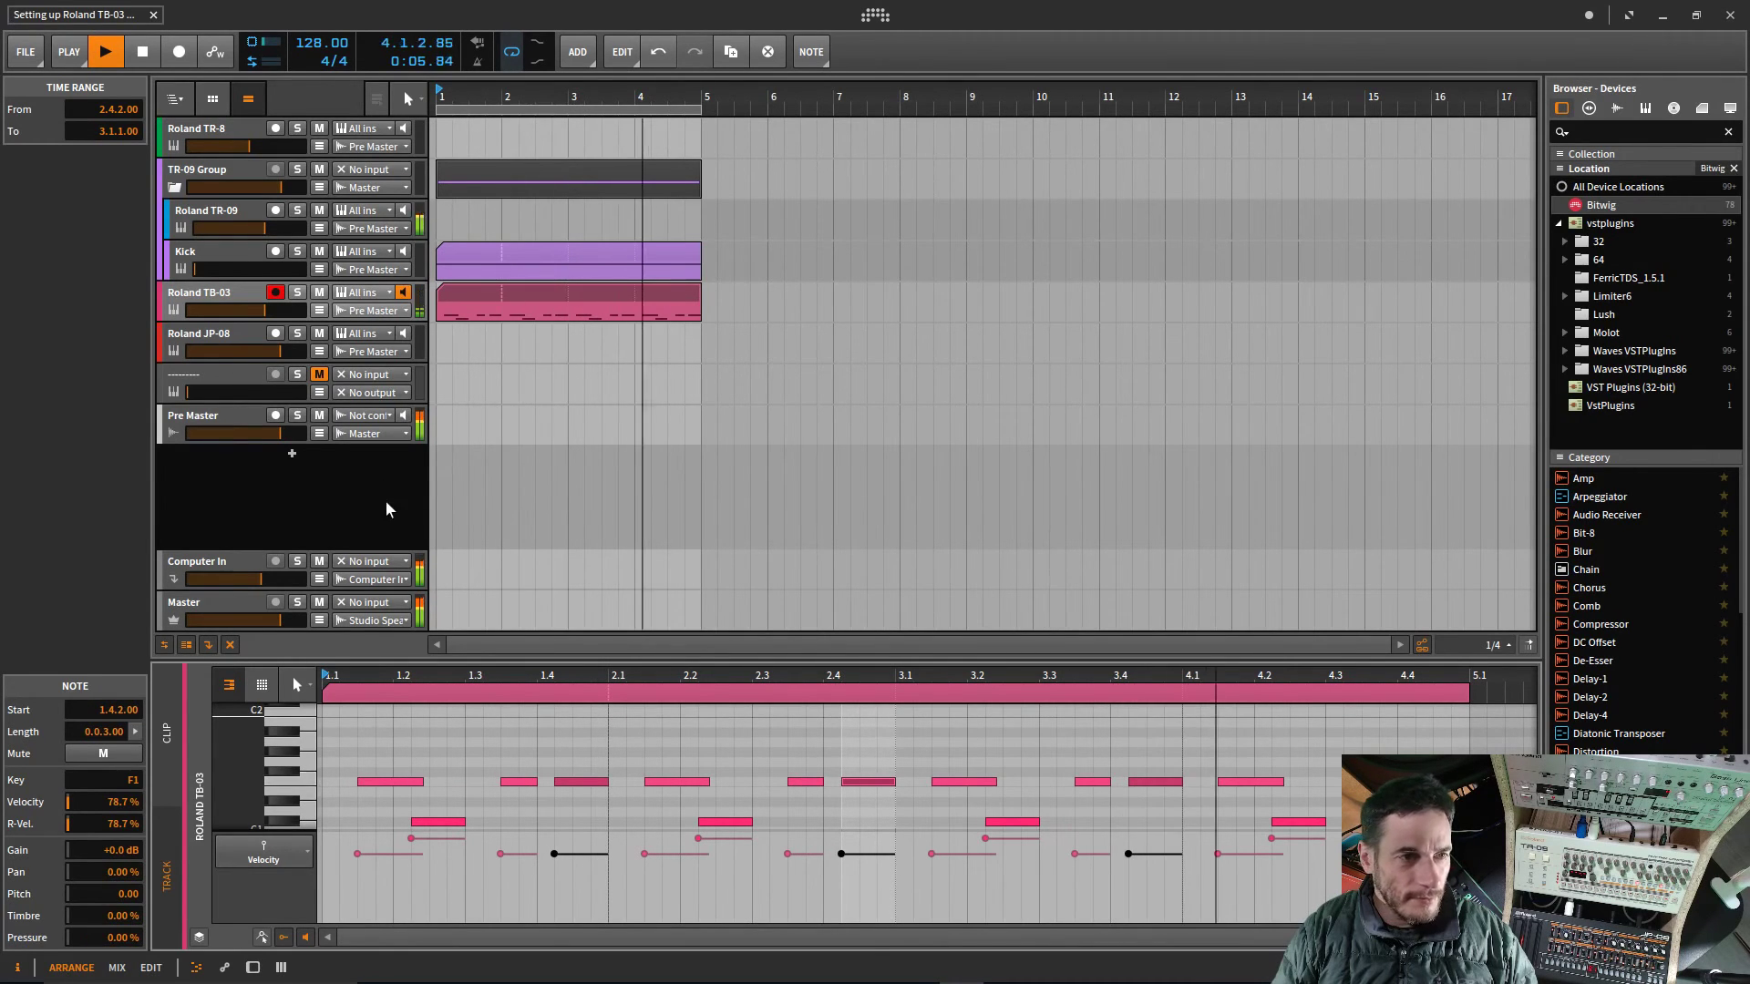
key("space")
Step: Show the TB-03 track's Chain device, vary the Slide Stat macro between 0 and about 87.5 % while the loop plays, and save the project
left_click(253, 967)
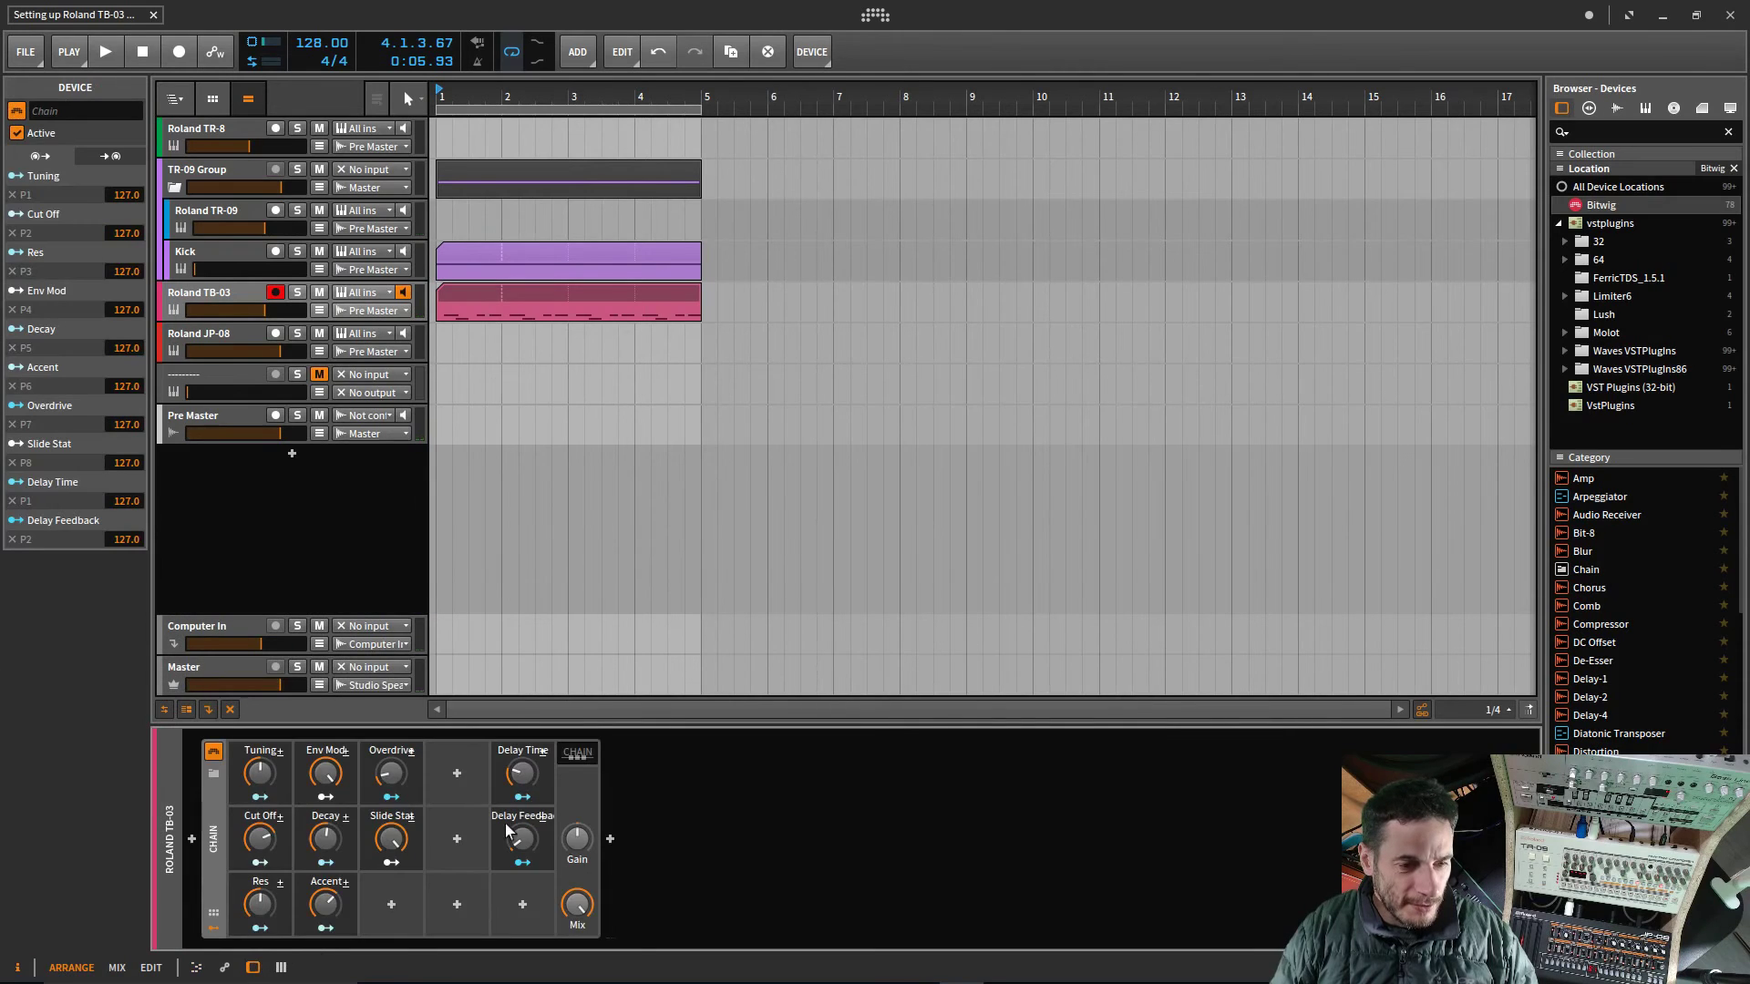
key("space")
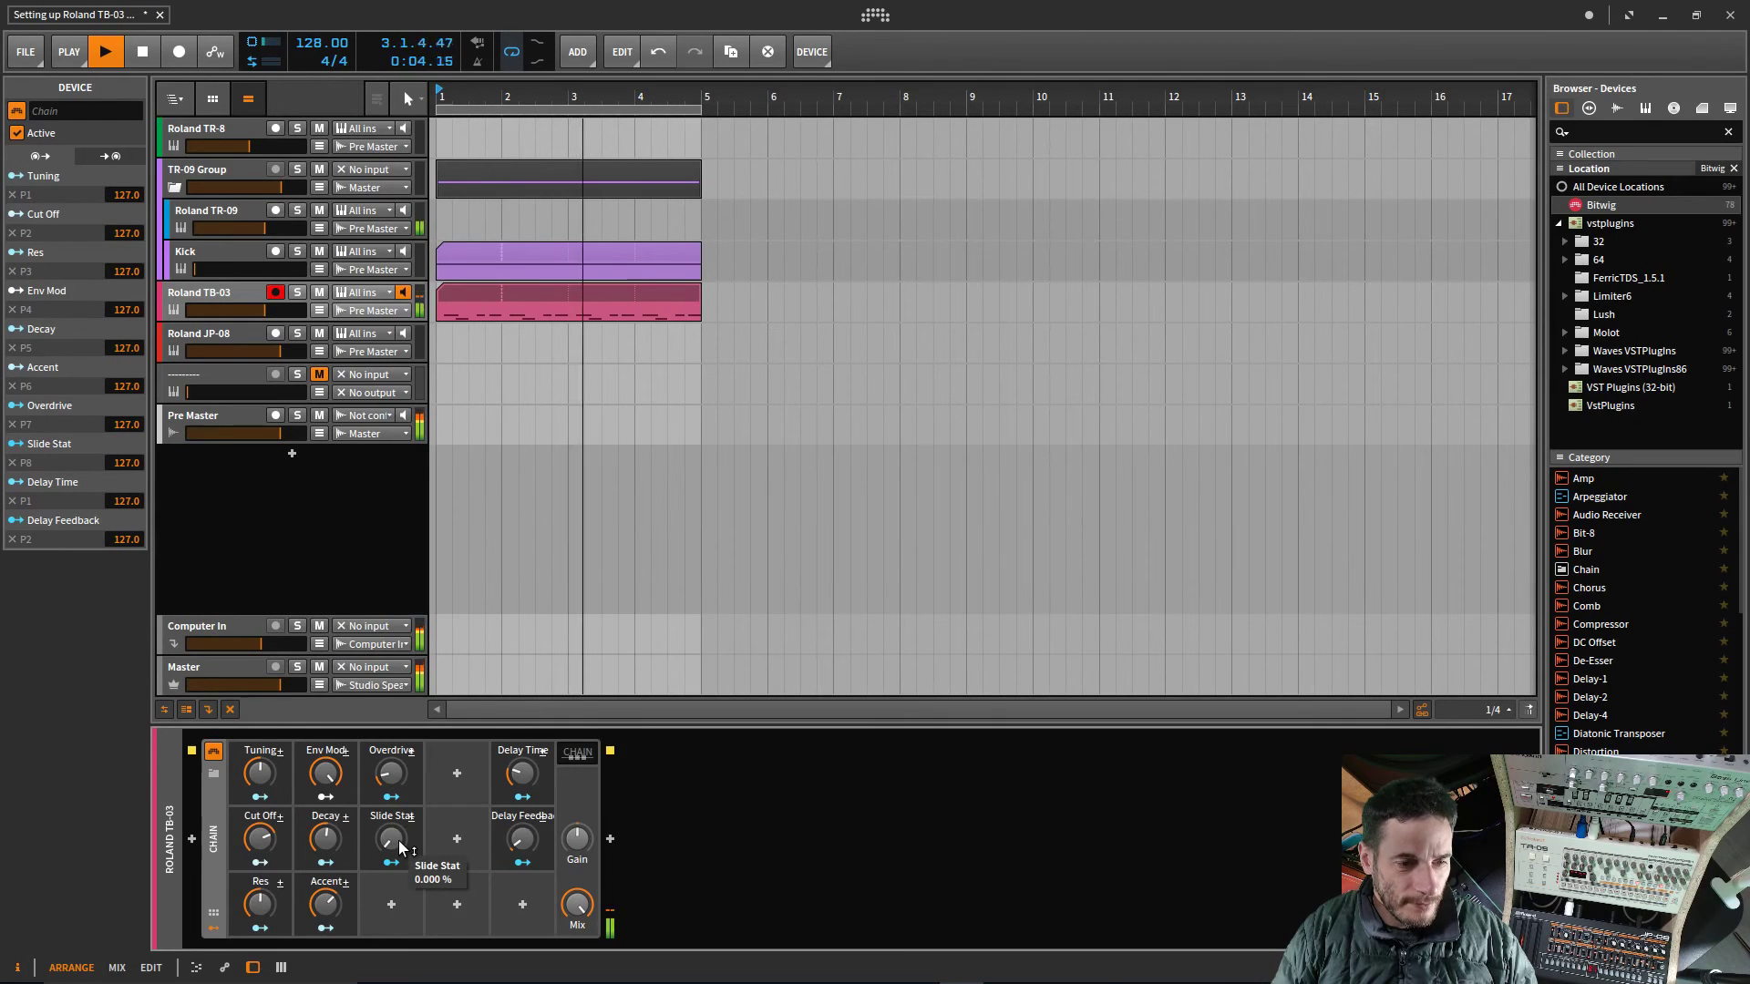
left_click_drag(398, 849, 399, 666)
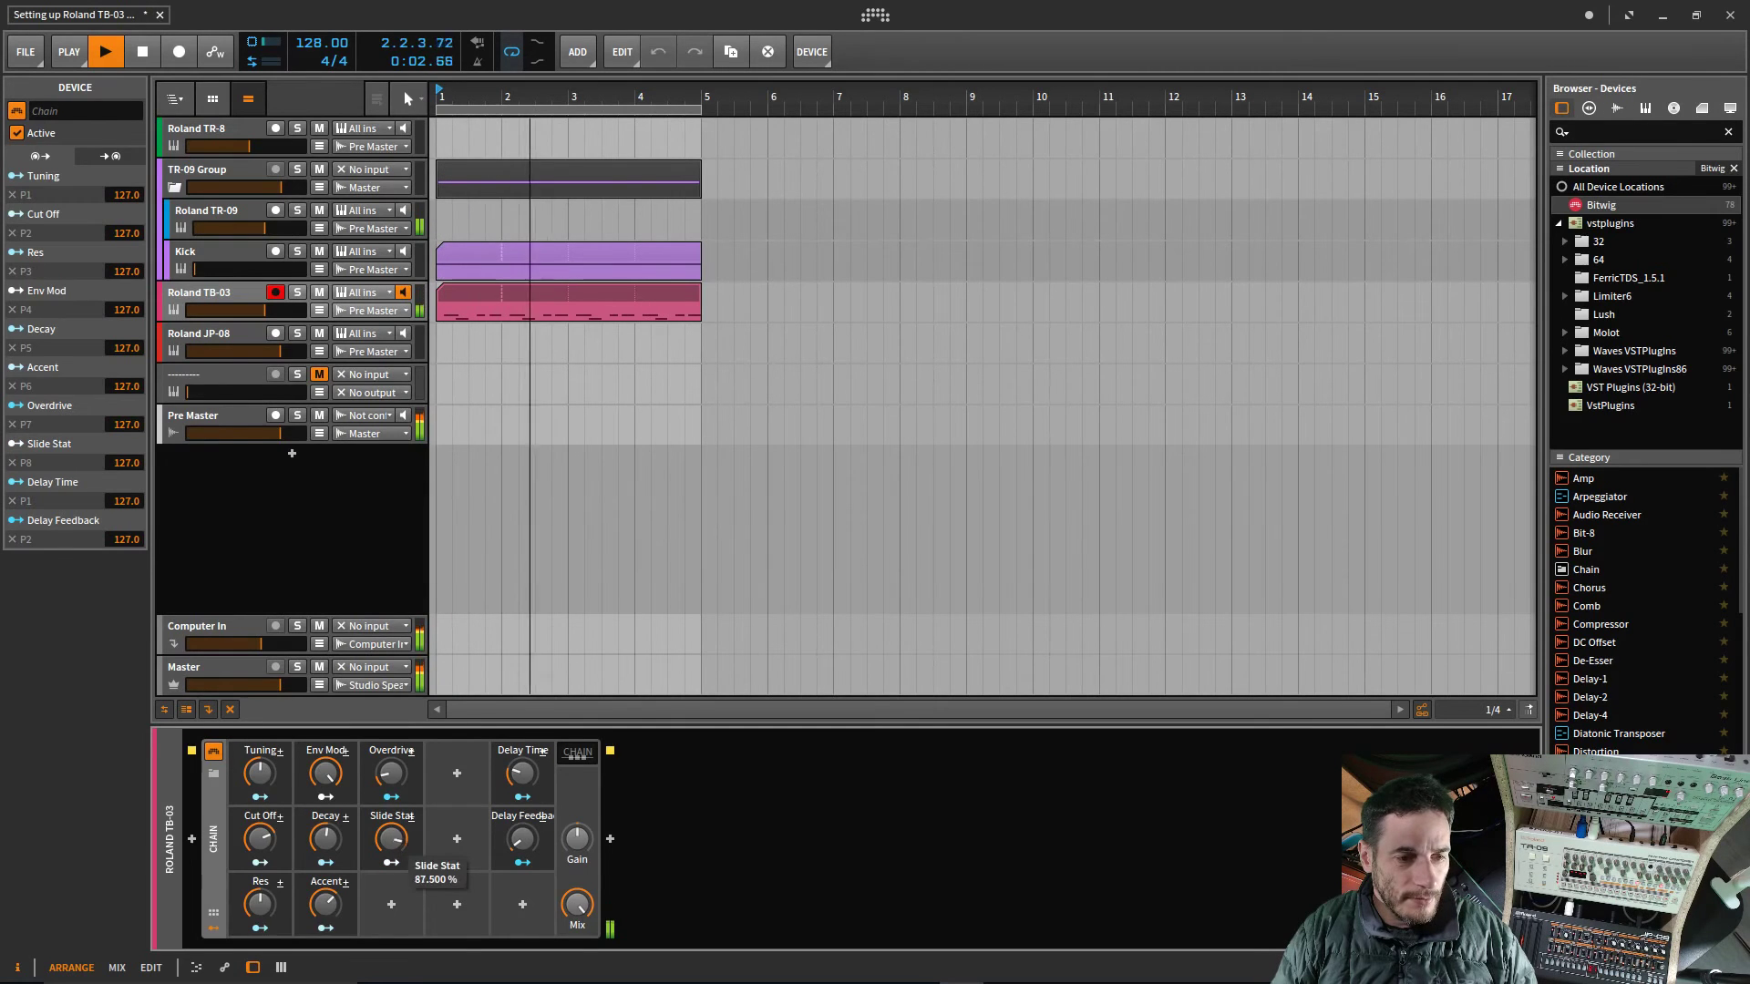
key("space")
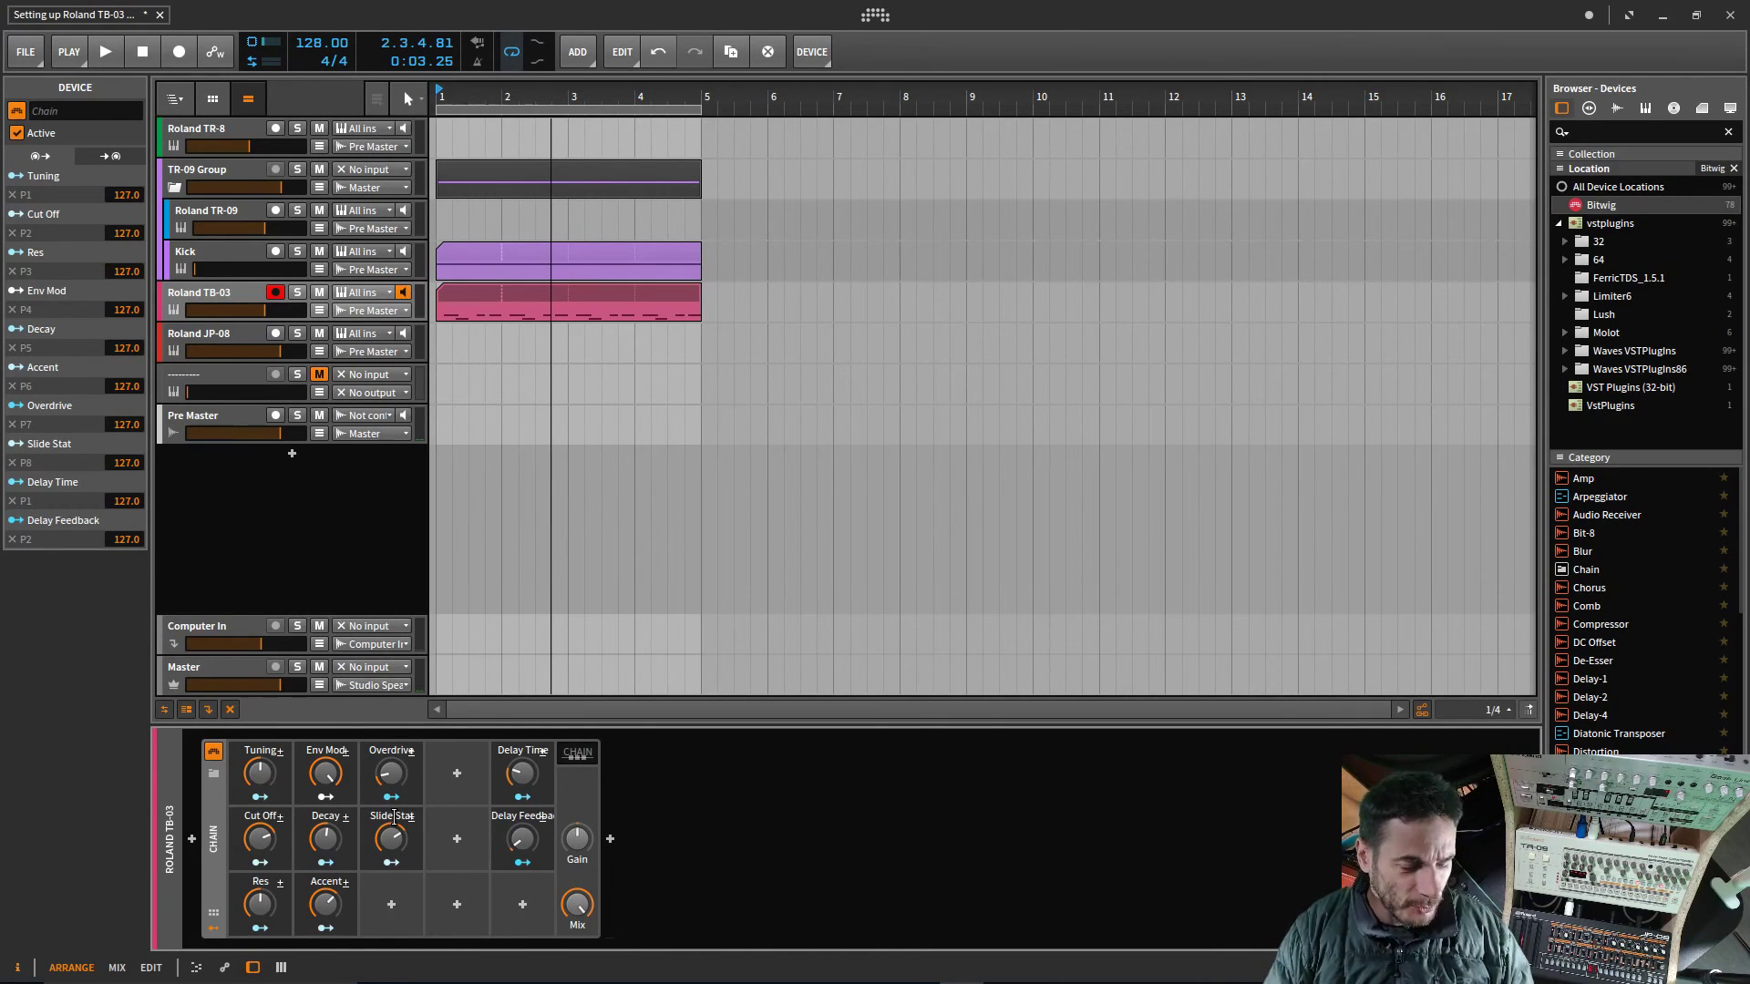
key("ctrl+s")
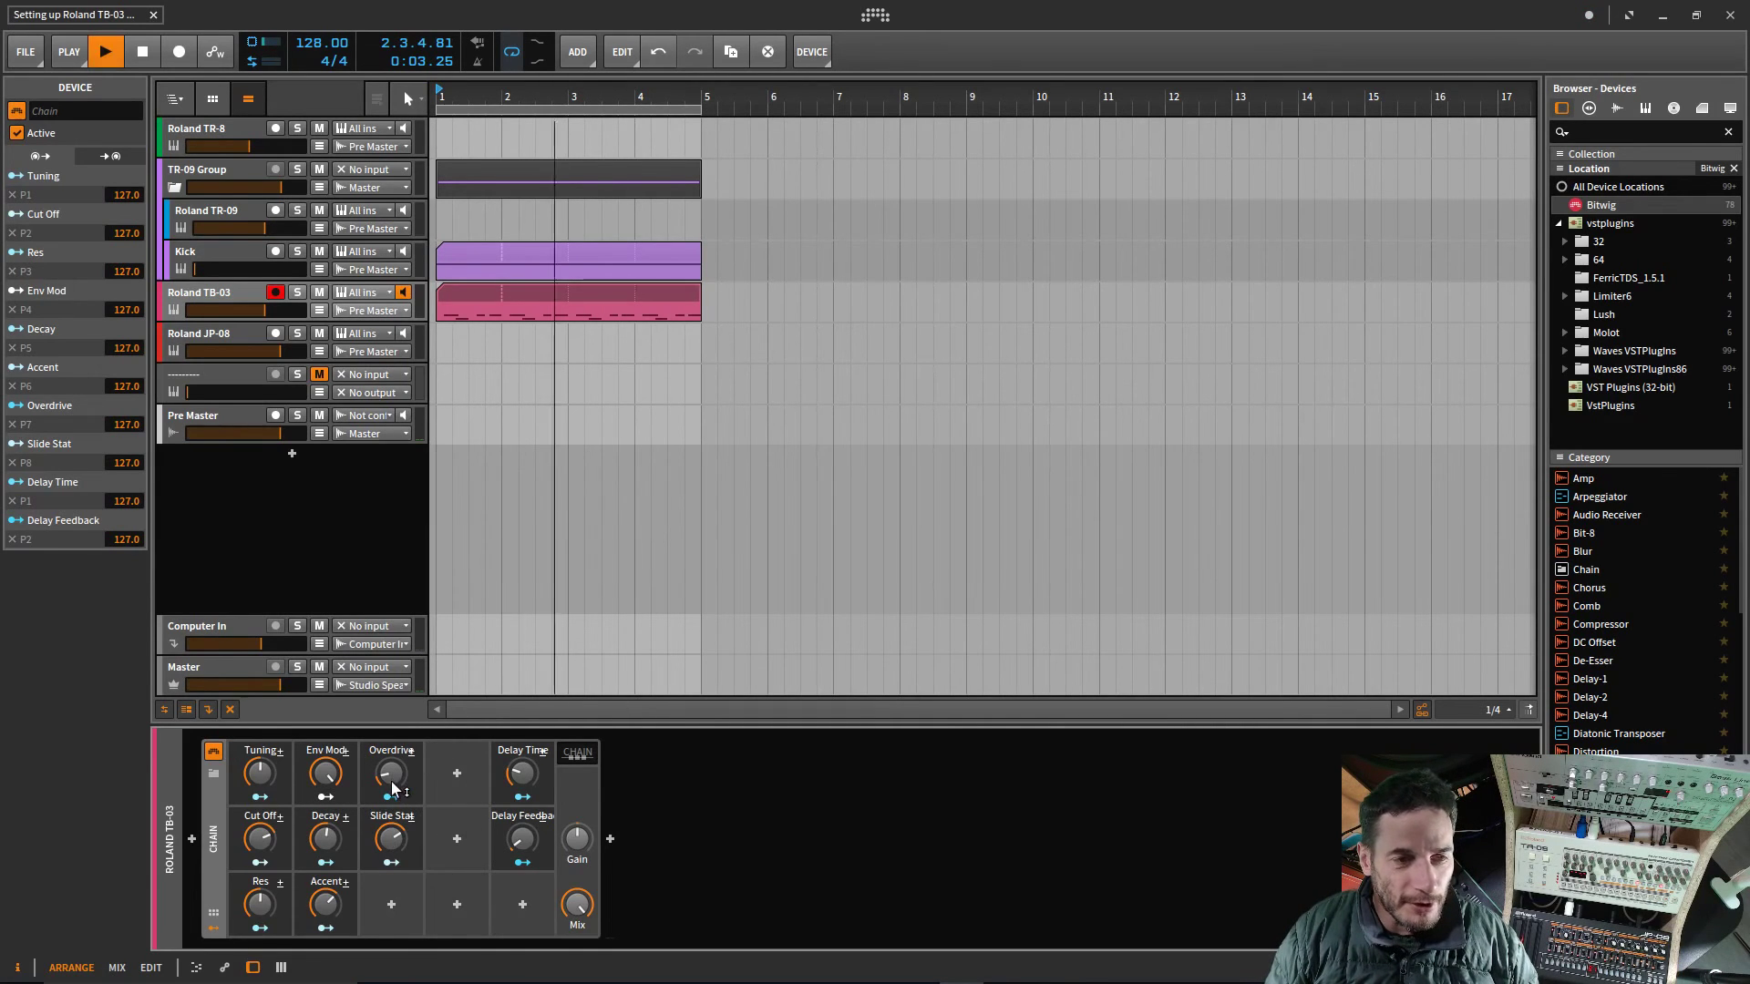
Step: With the loop playing, raise the Overdrive macro, adjust Decay and lower Cut Off, then stop playback
key("space")
left_click_drag(394, 788, 394, 759)
left_click_drag(330, 846, 264, 923)
key("space")
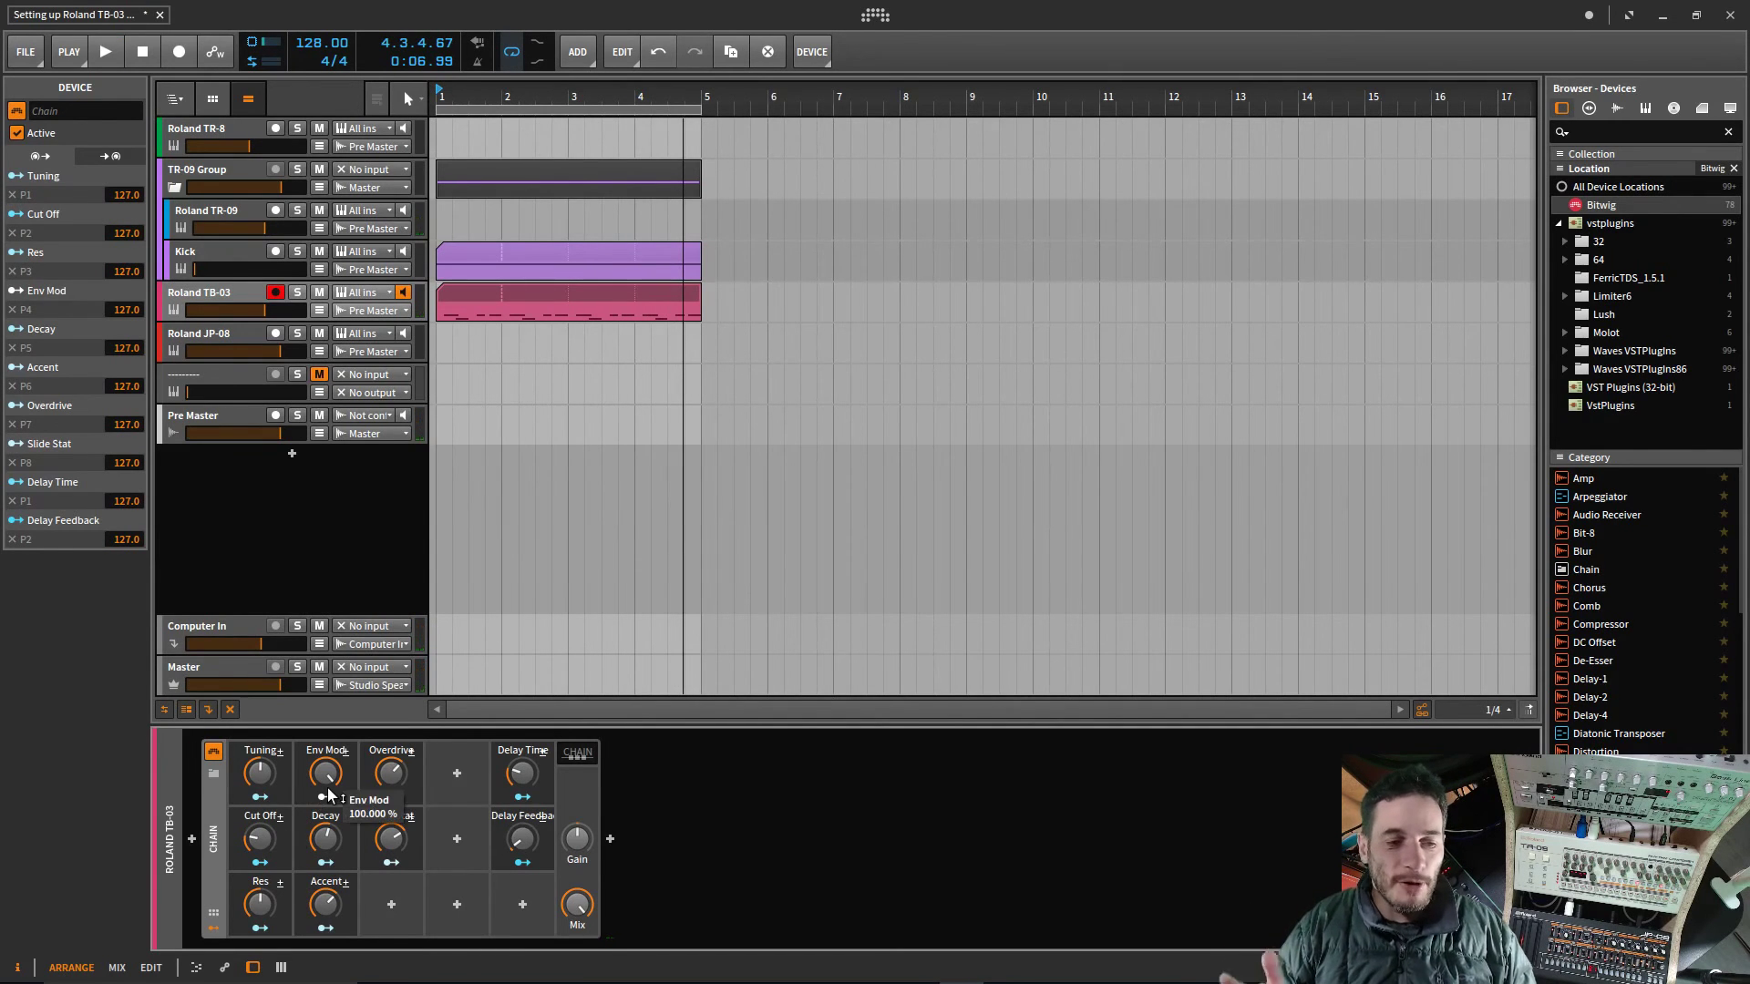
Step: Add an automation lane for the Cut Off macro and draw a ramp rising from about 22 % at bar 1 to bar 5
right_click(264, 841)
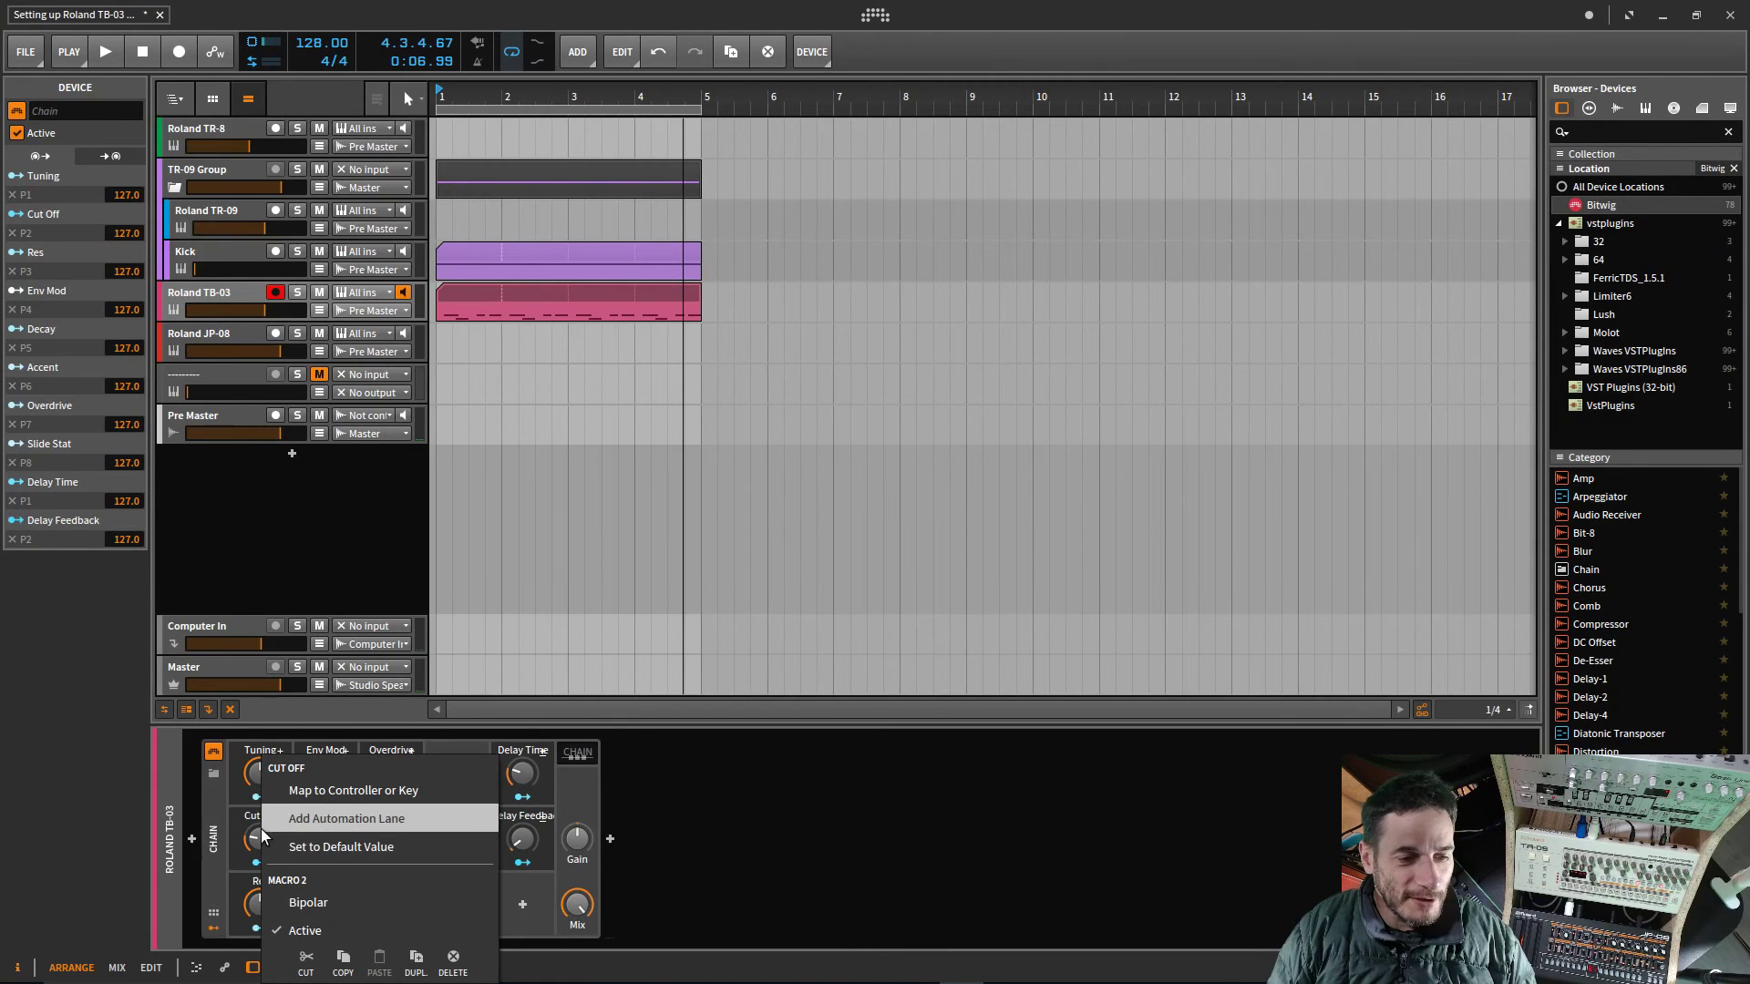
left_click(293, 822)
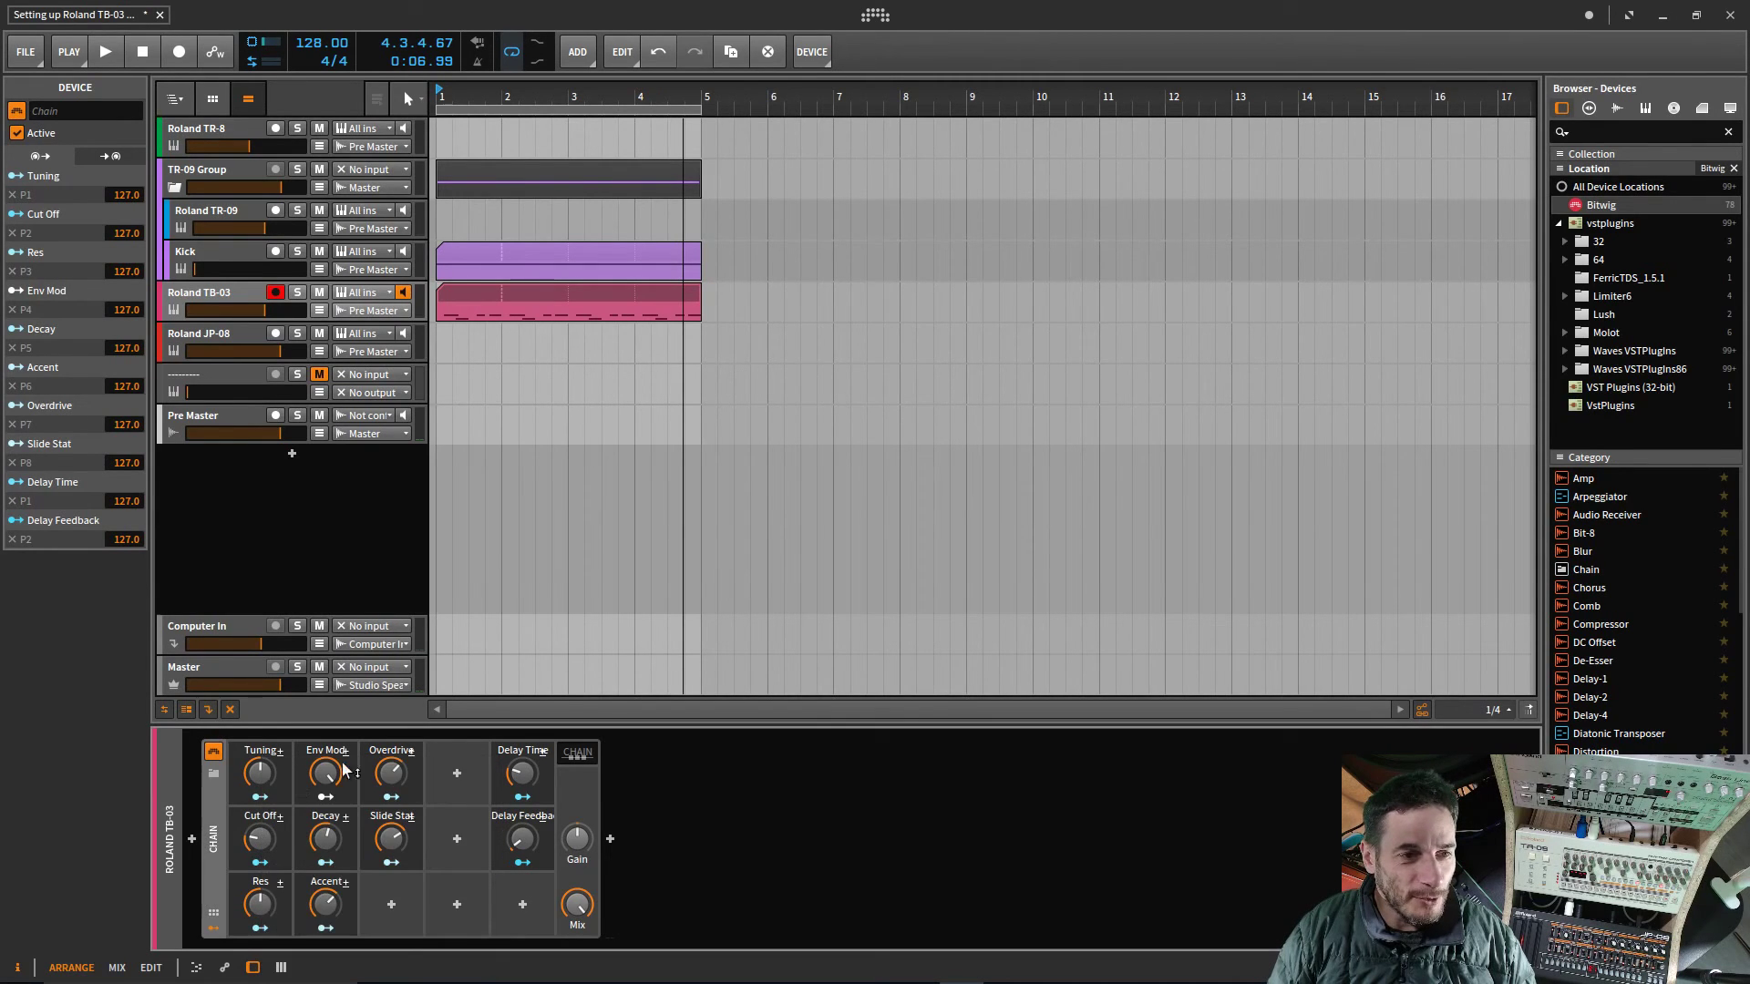
left_click(319, 310)
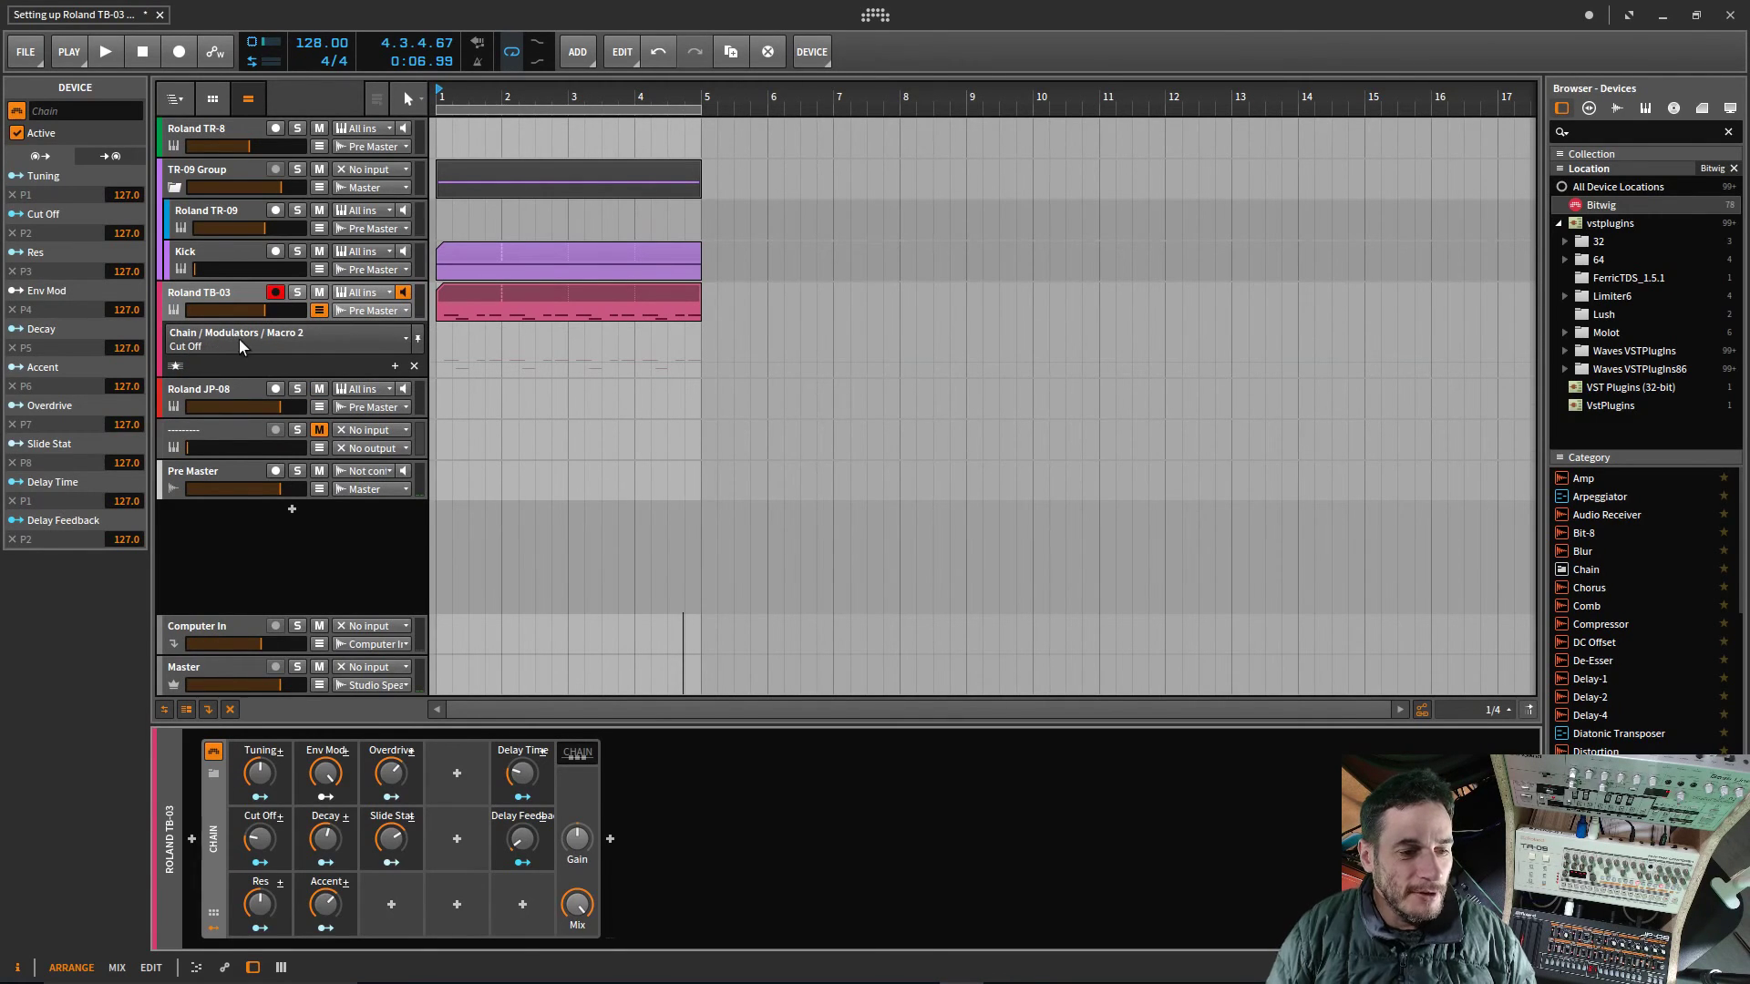
left_click(436, 361)
left_click_drag(703, 361, 702, 341)
Step: With the loop playing, lower the first Cut Off automation point to 4 %, bend the ramp into a slow-rising curve, and save the project
left_click(449, 292)
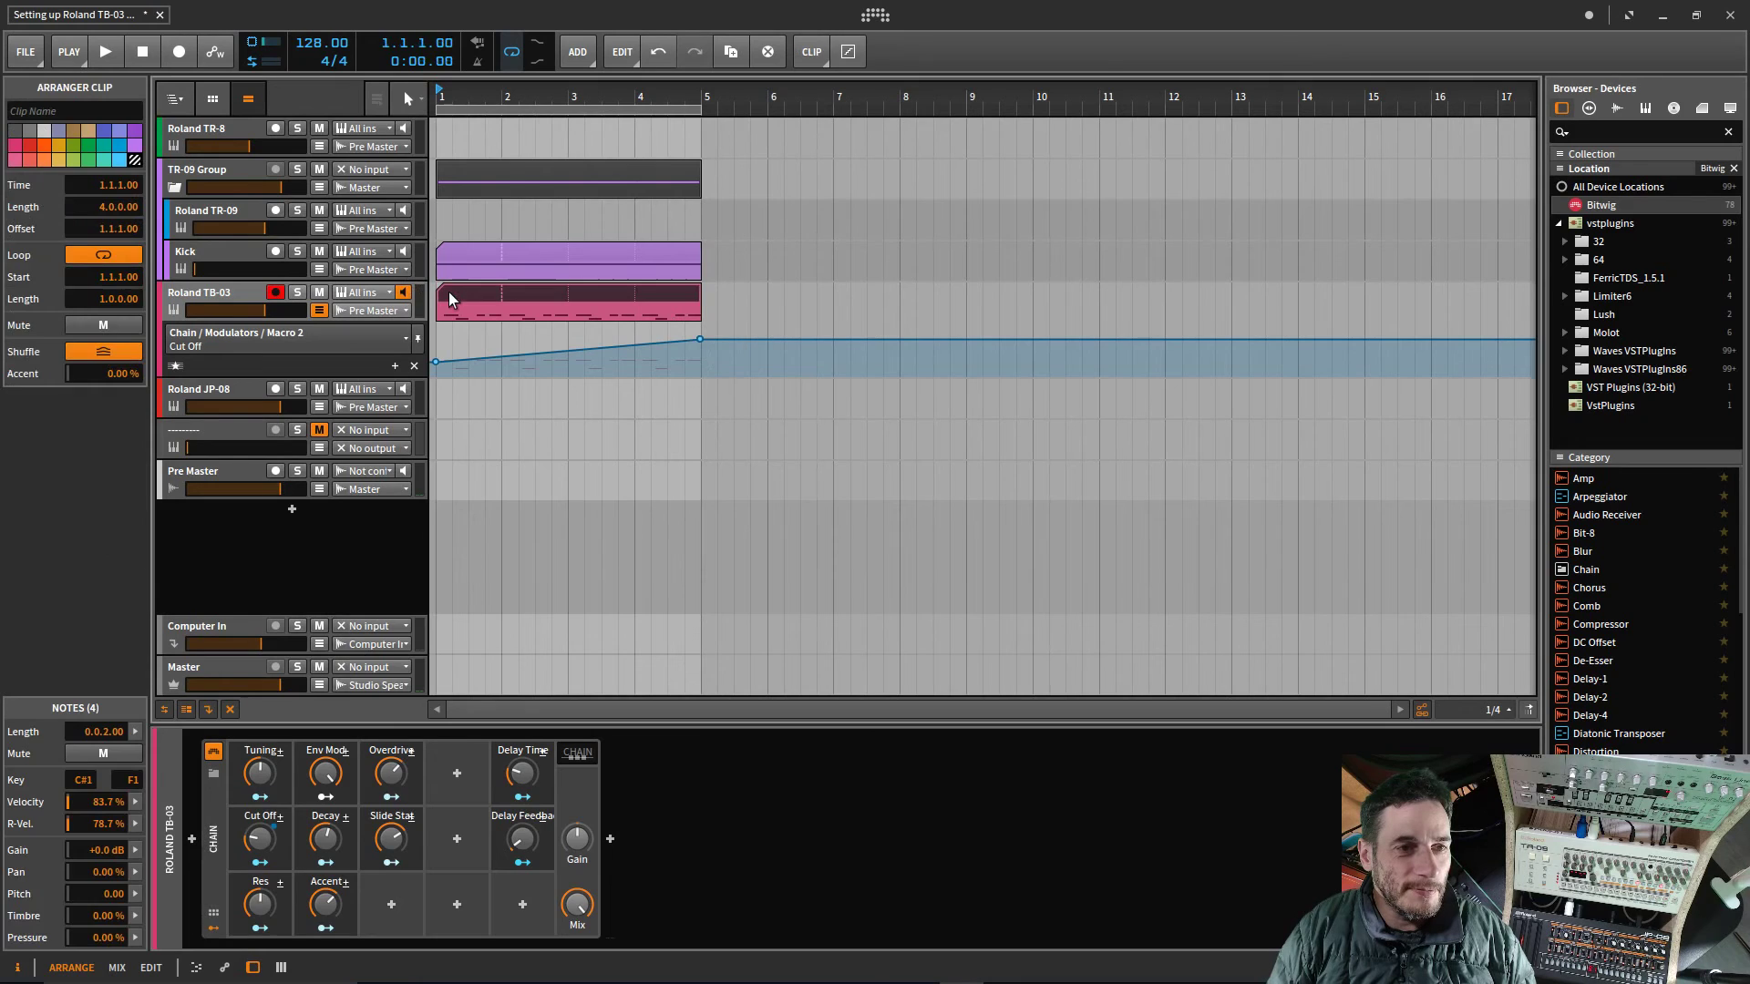
key("space")
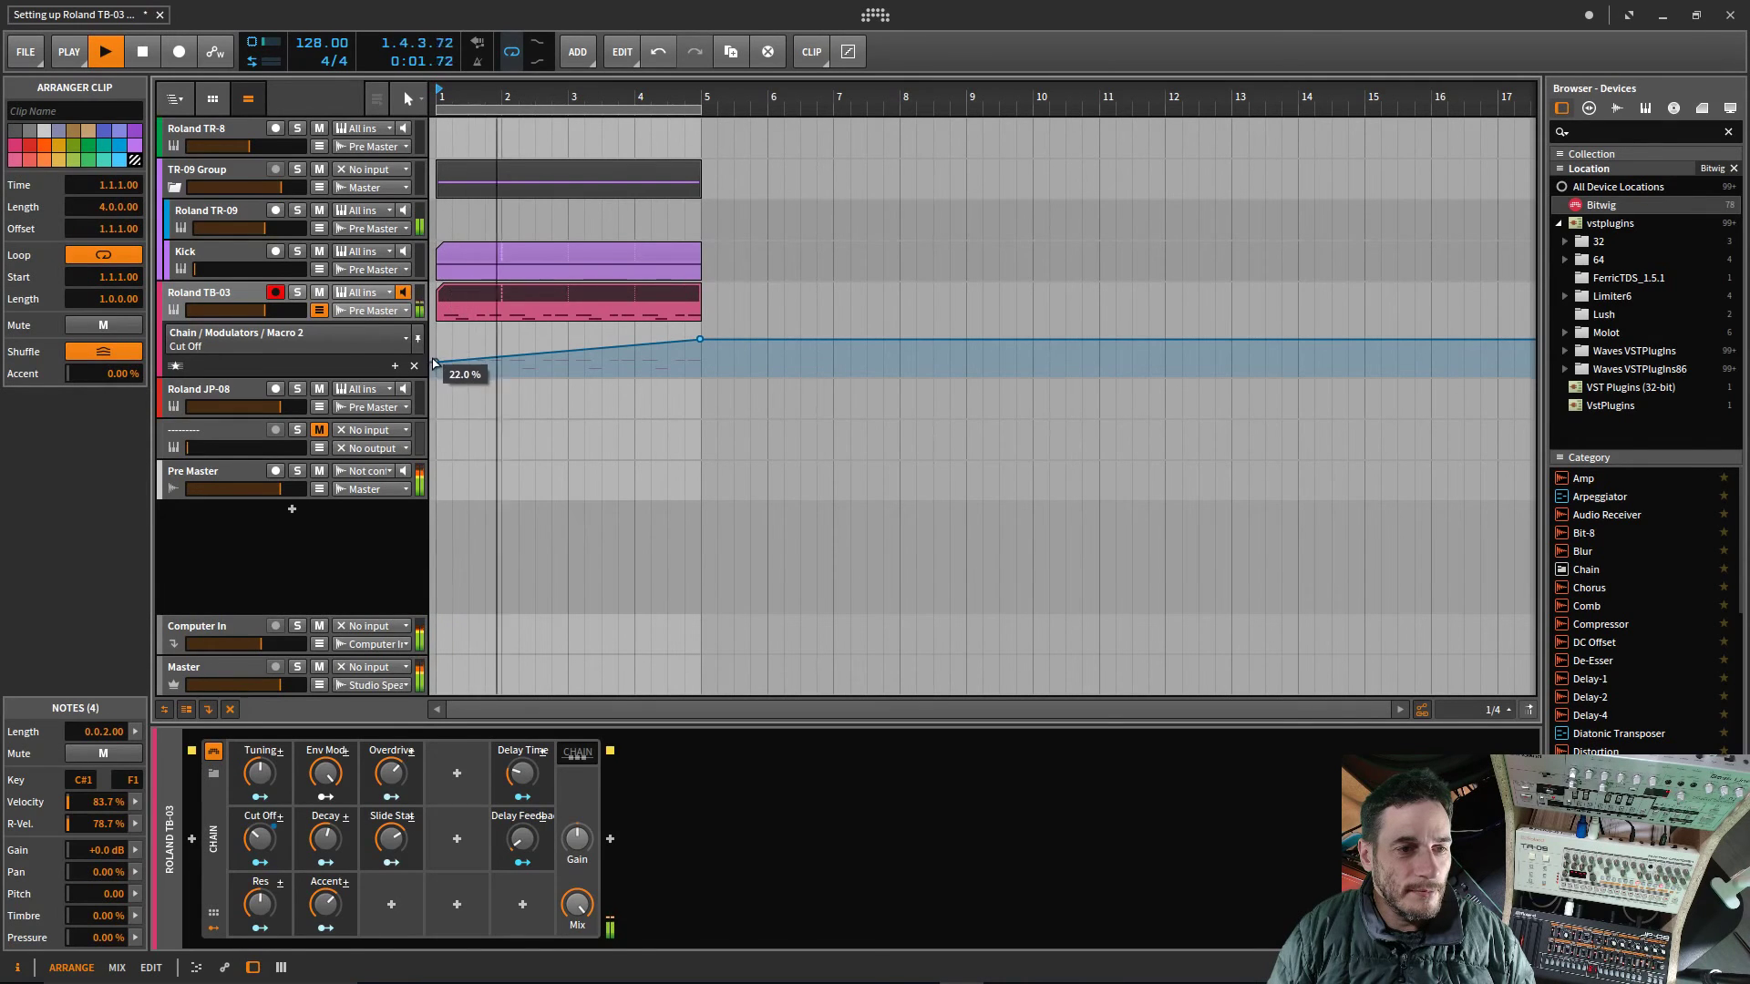
left_click_drag(435, 362, 435, 370)
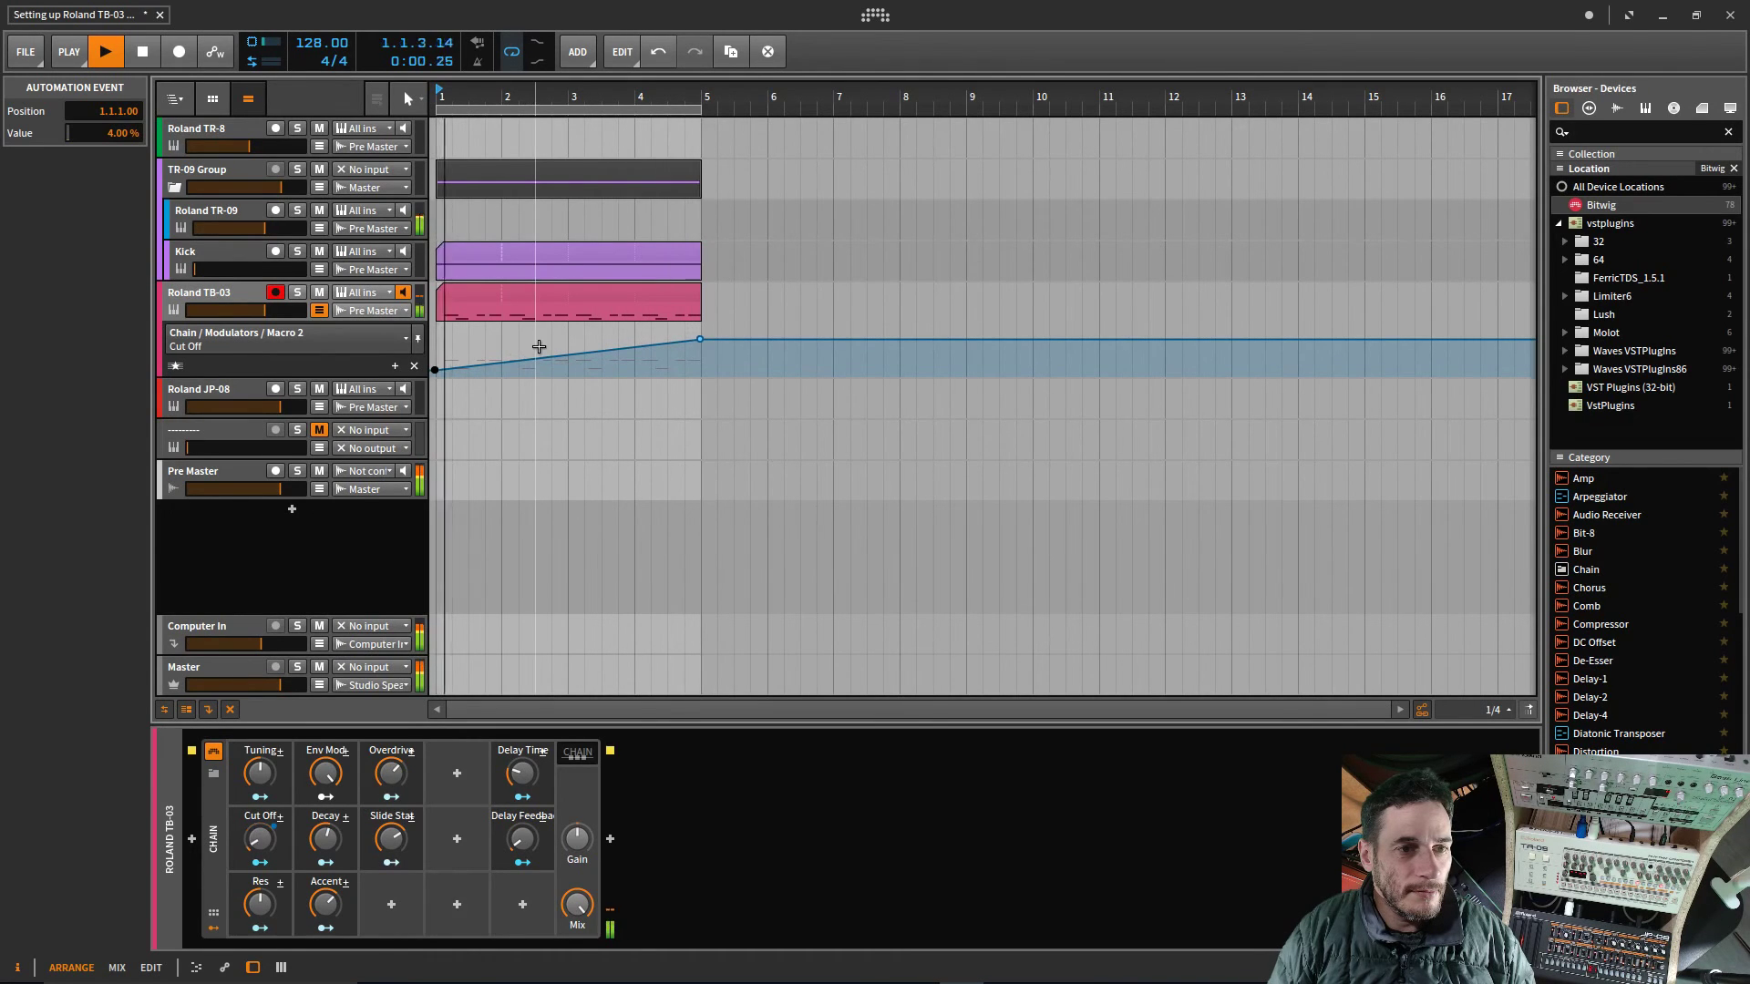
left_click_drag(538, 358, 552, 377)
key("ctrl+s")
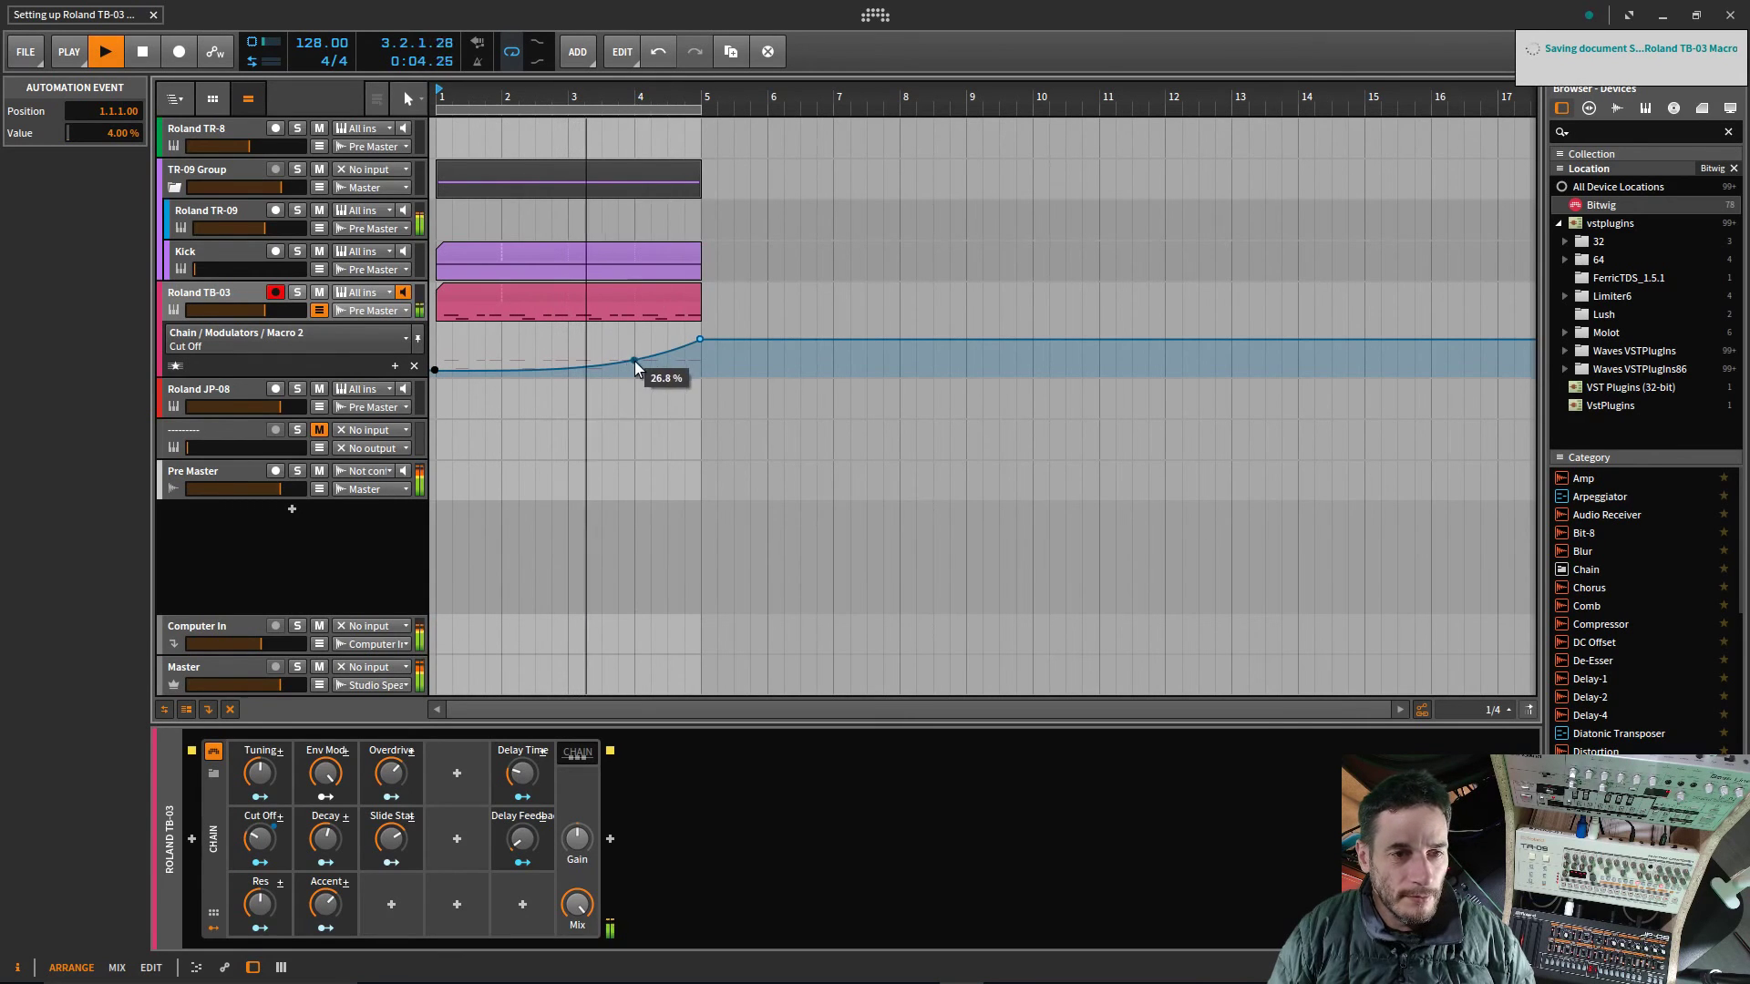
Step: Add a Cut Off automation point of about 27.2 % at bar 4, bend the last segment upward, and stop playback
left_click(633, 359)
left_click_drag(672, 352, 666, 338)
key("space")
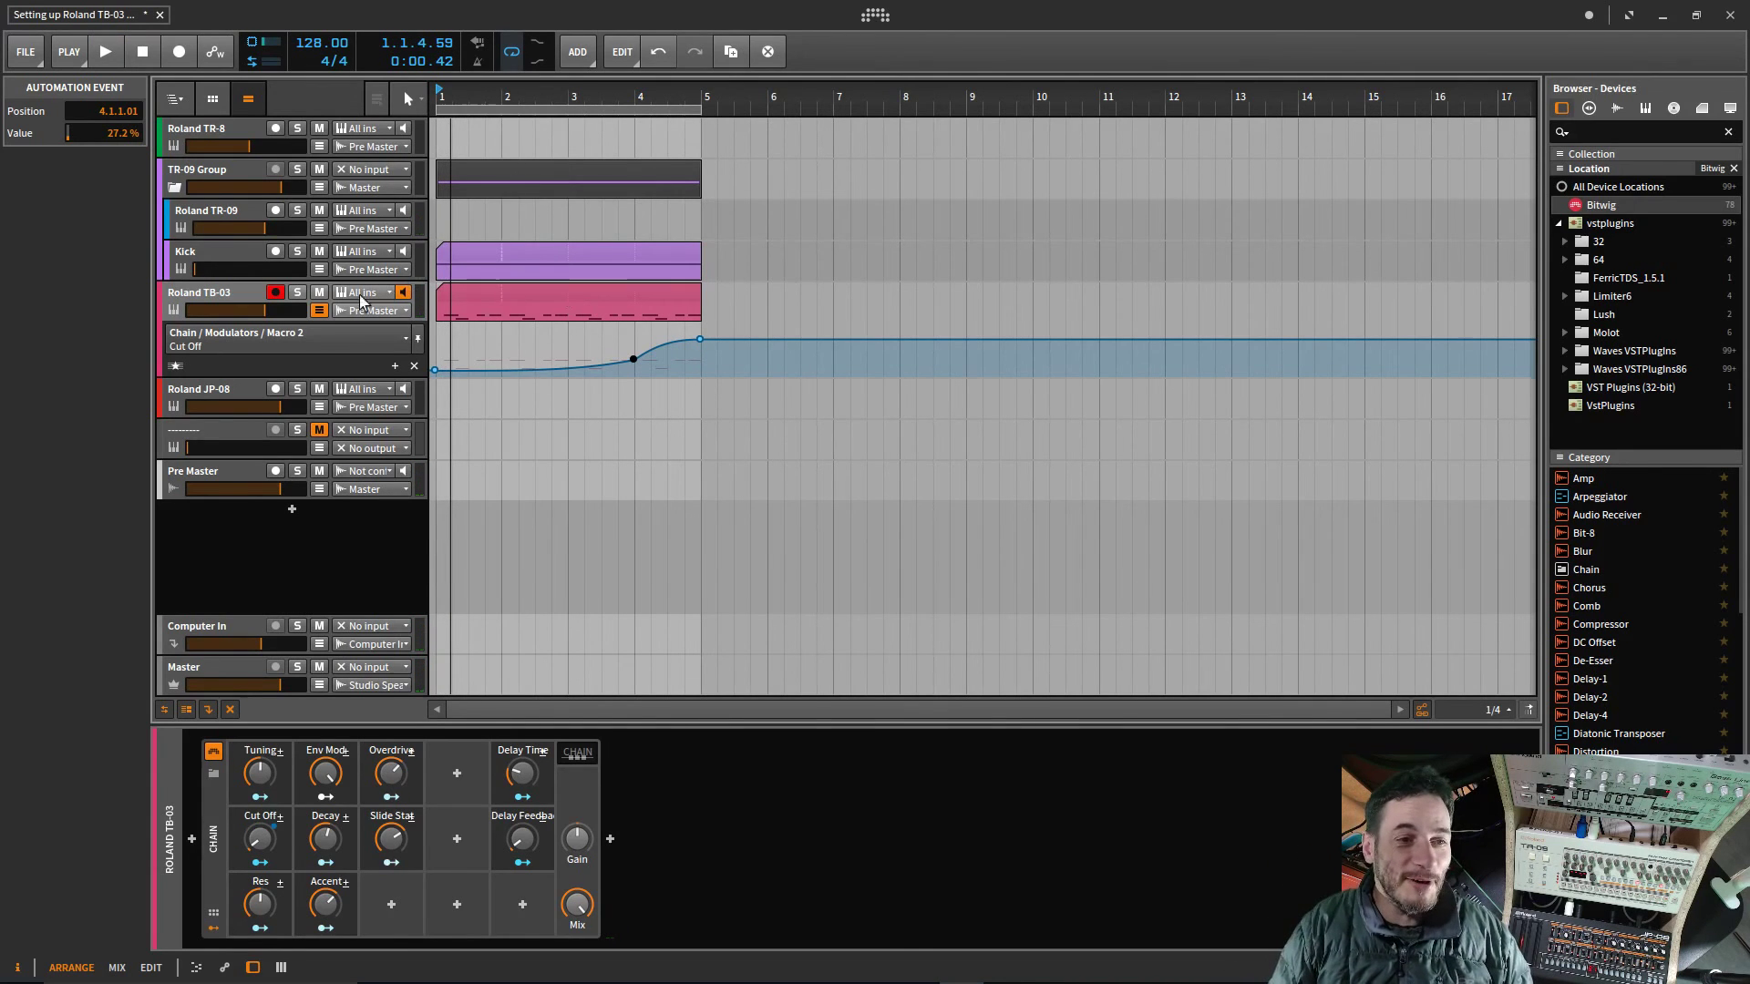
Step: Raise the TB-03 track volume slightly, switch the track's automation lane back to Cut Off, and play the loop briefly
left_click(267, 311)
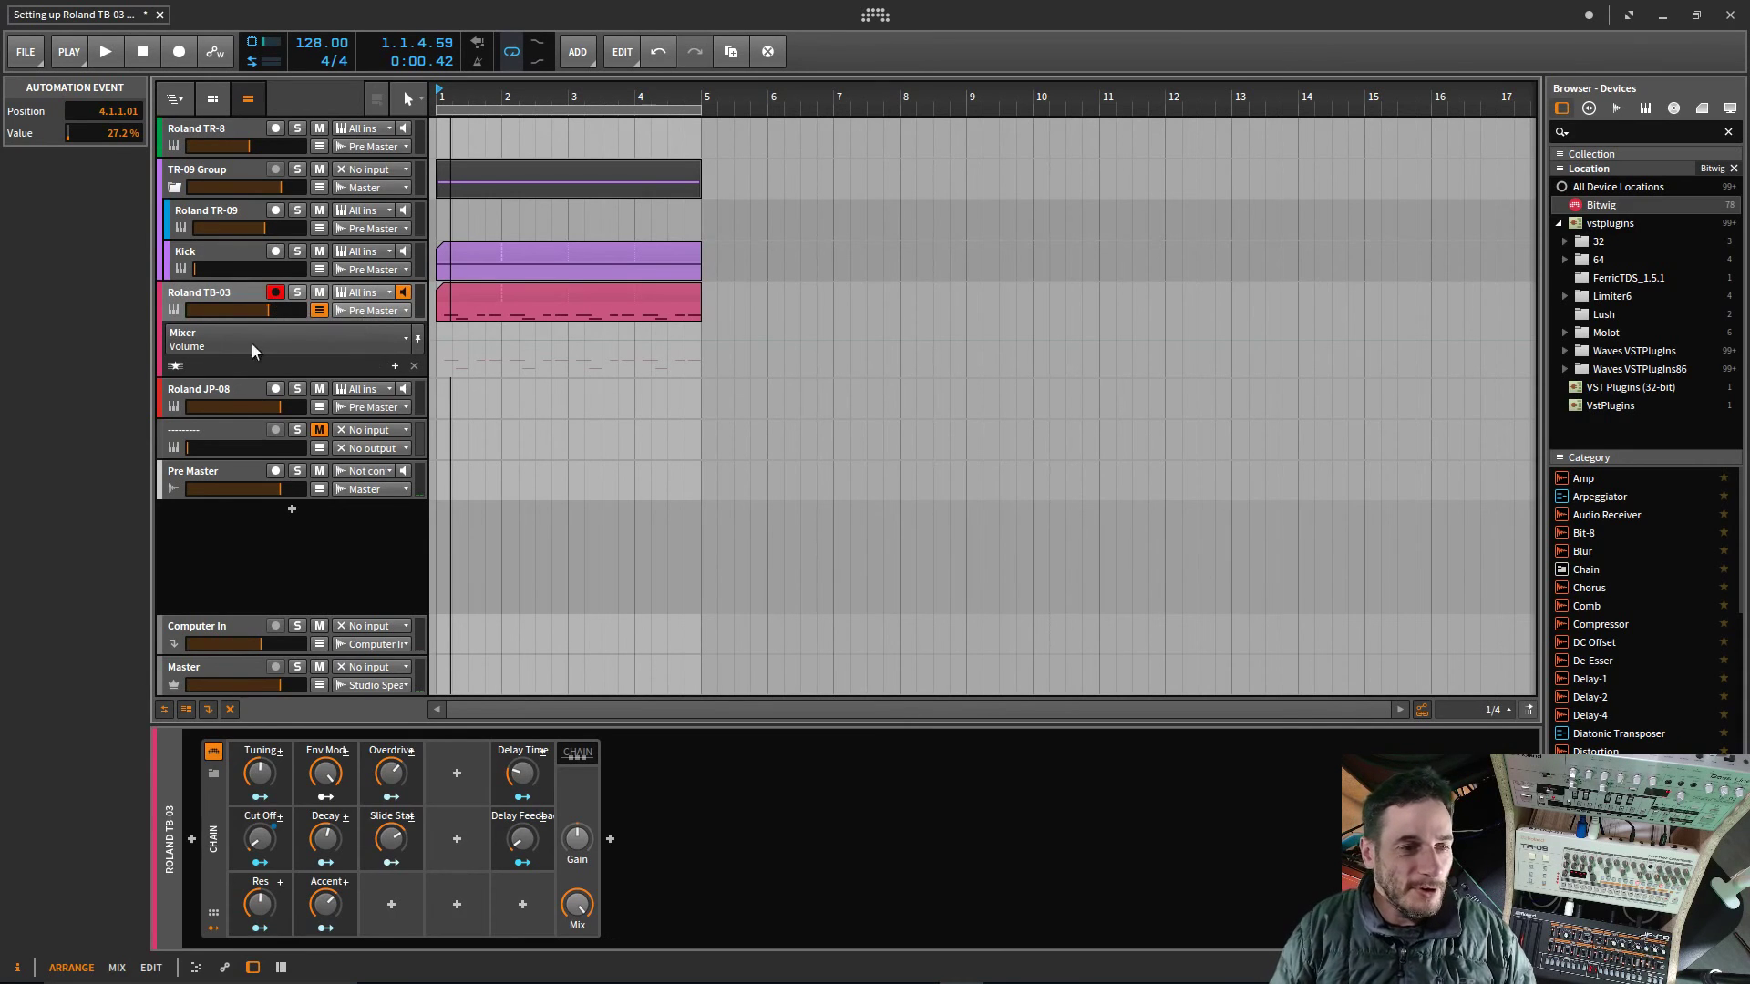
left_click(213, 806)
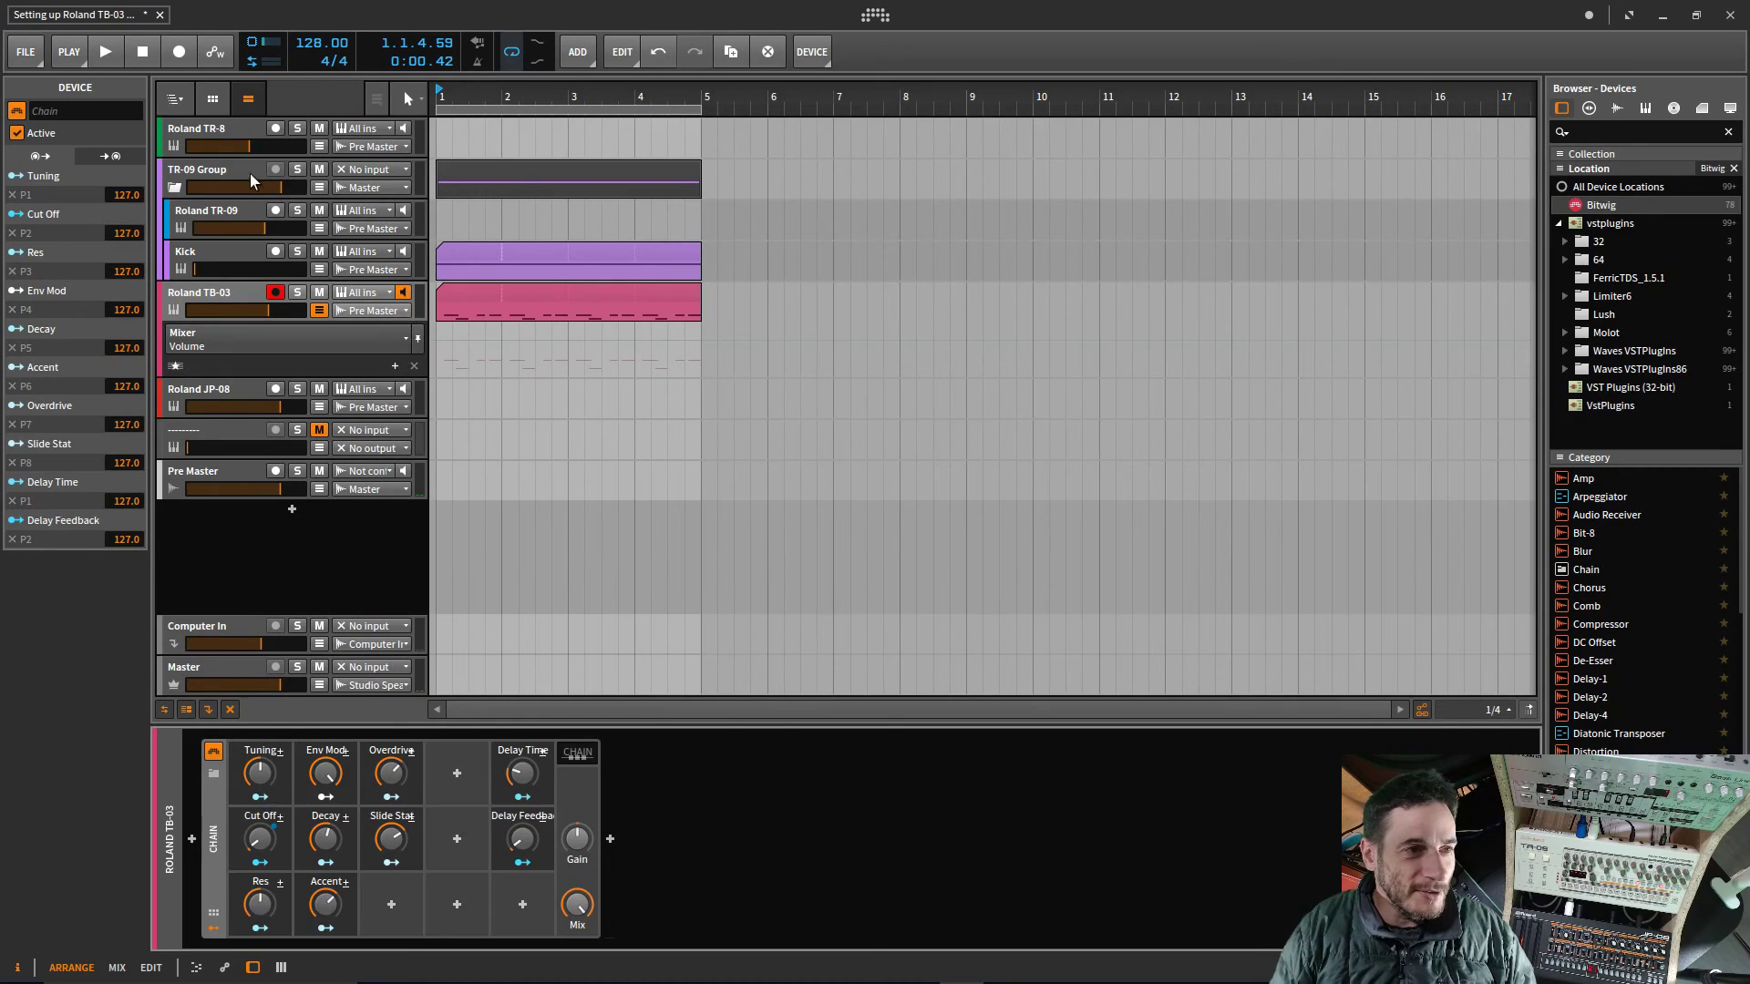
left_click(64, 113)
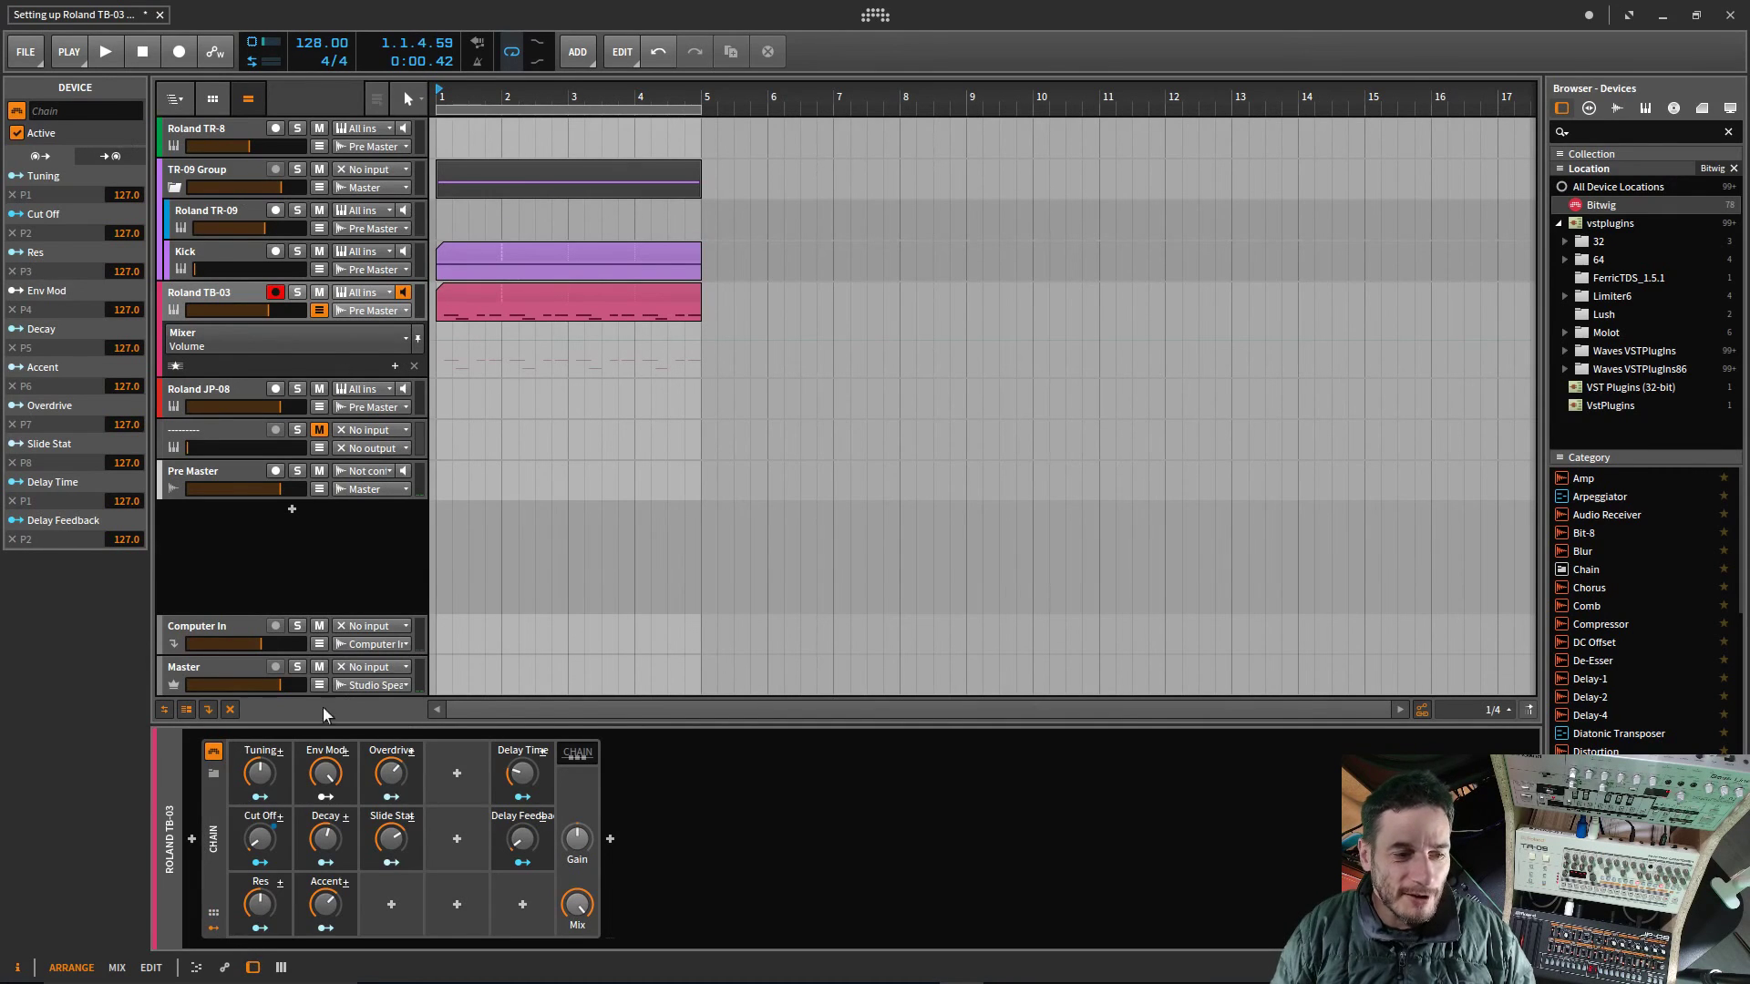
left_click(211, 288)
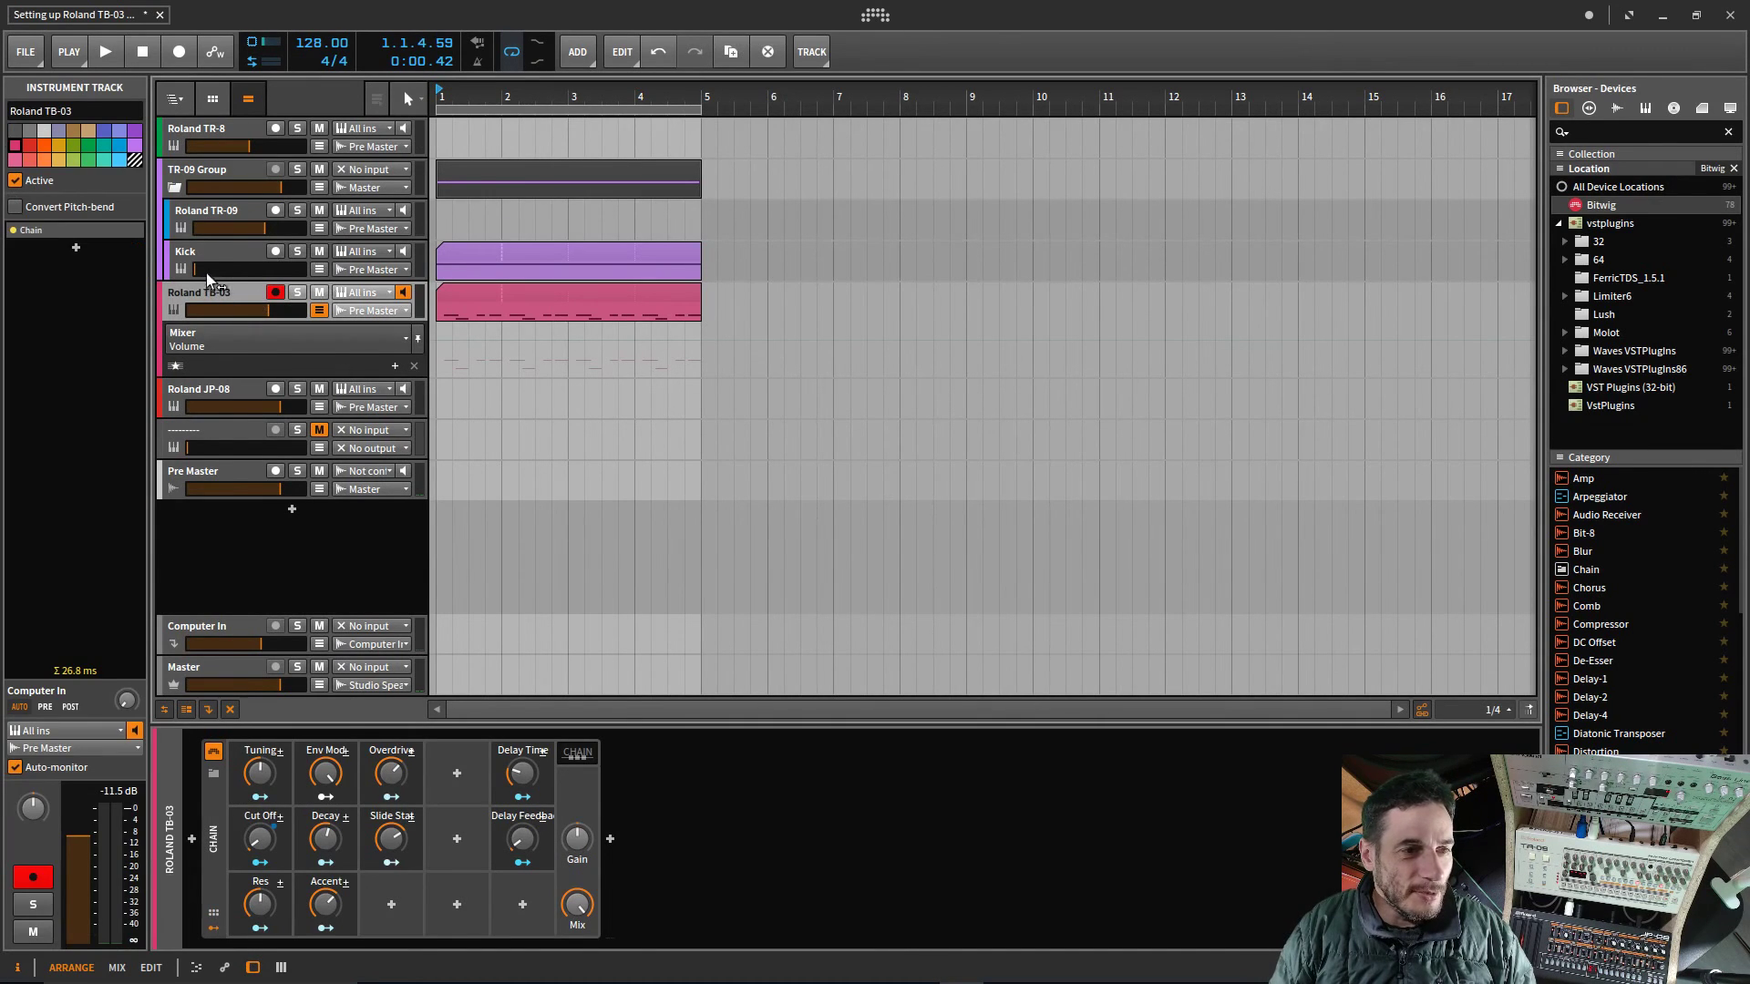
left_click(271, 339)
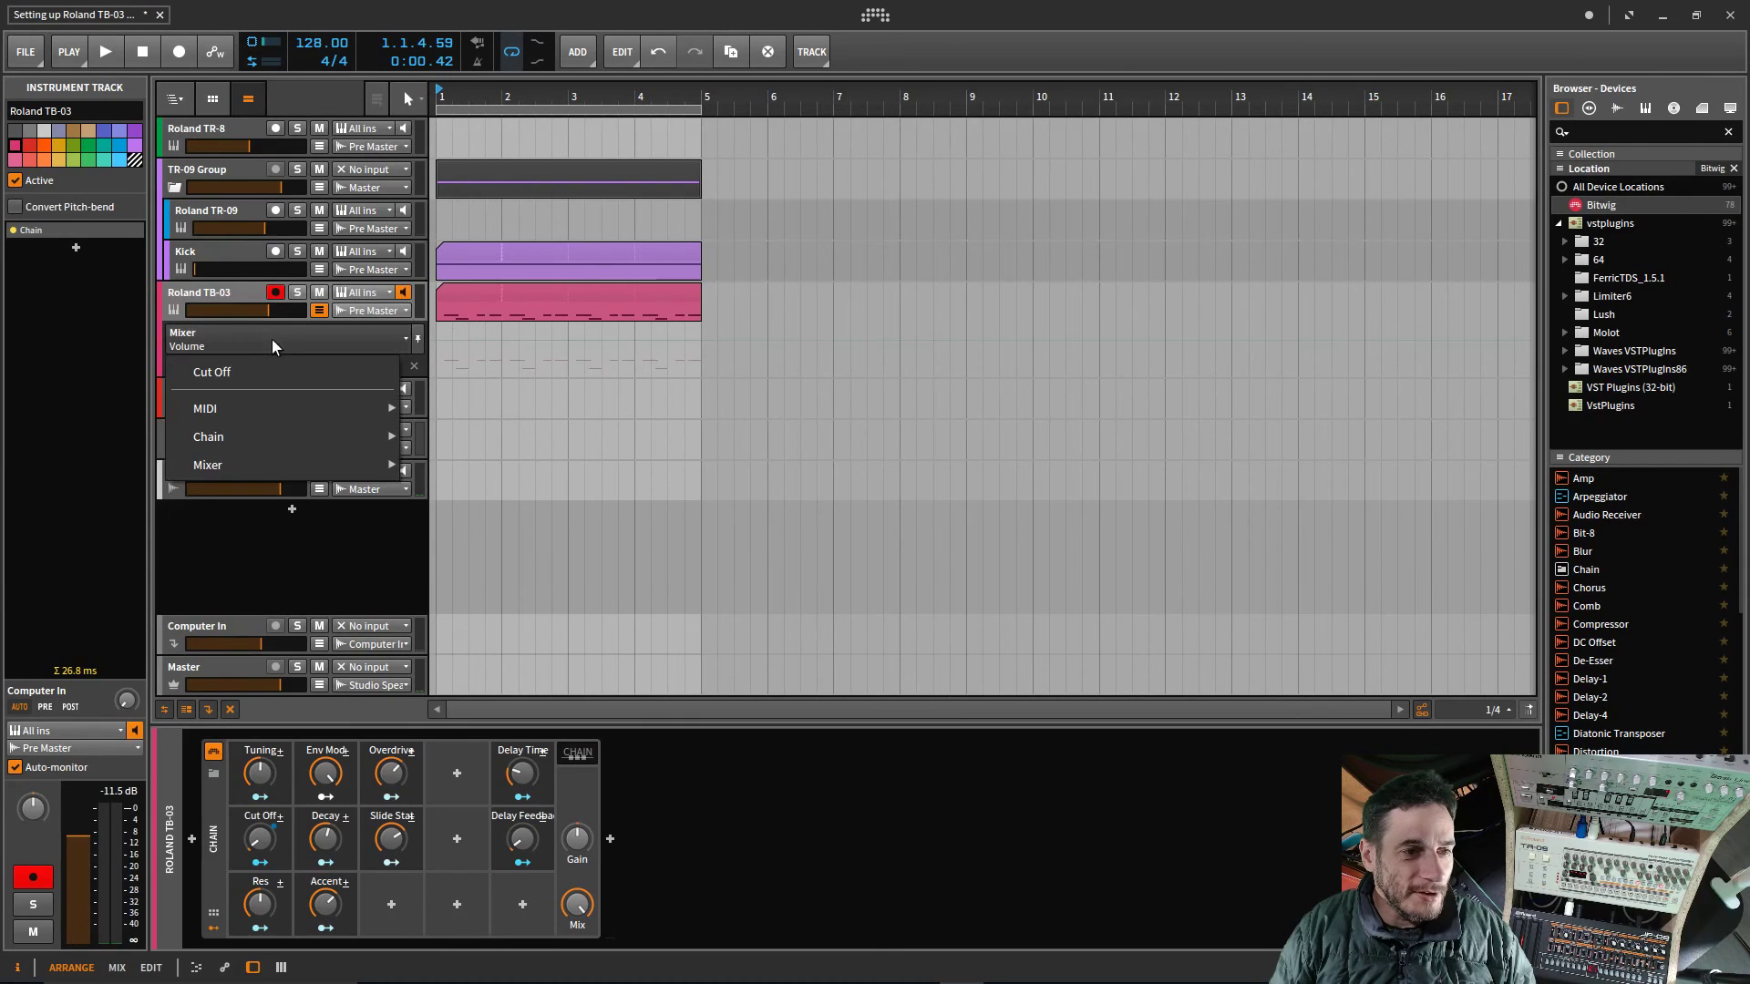
left_click(270, 370)
key("space")
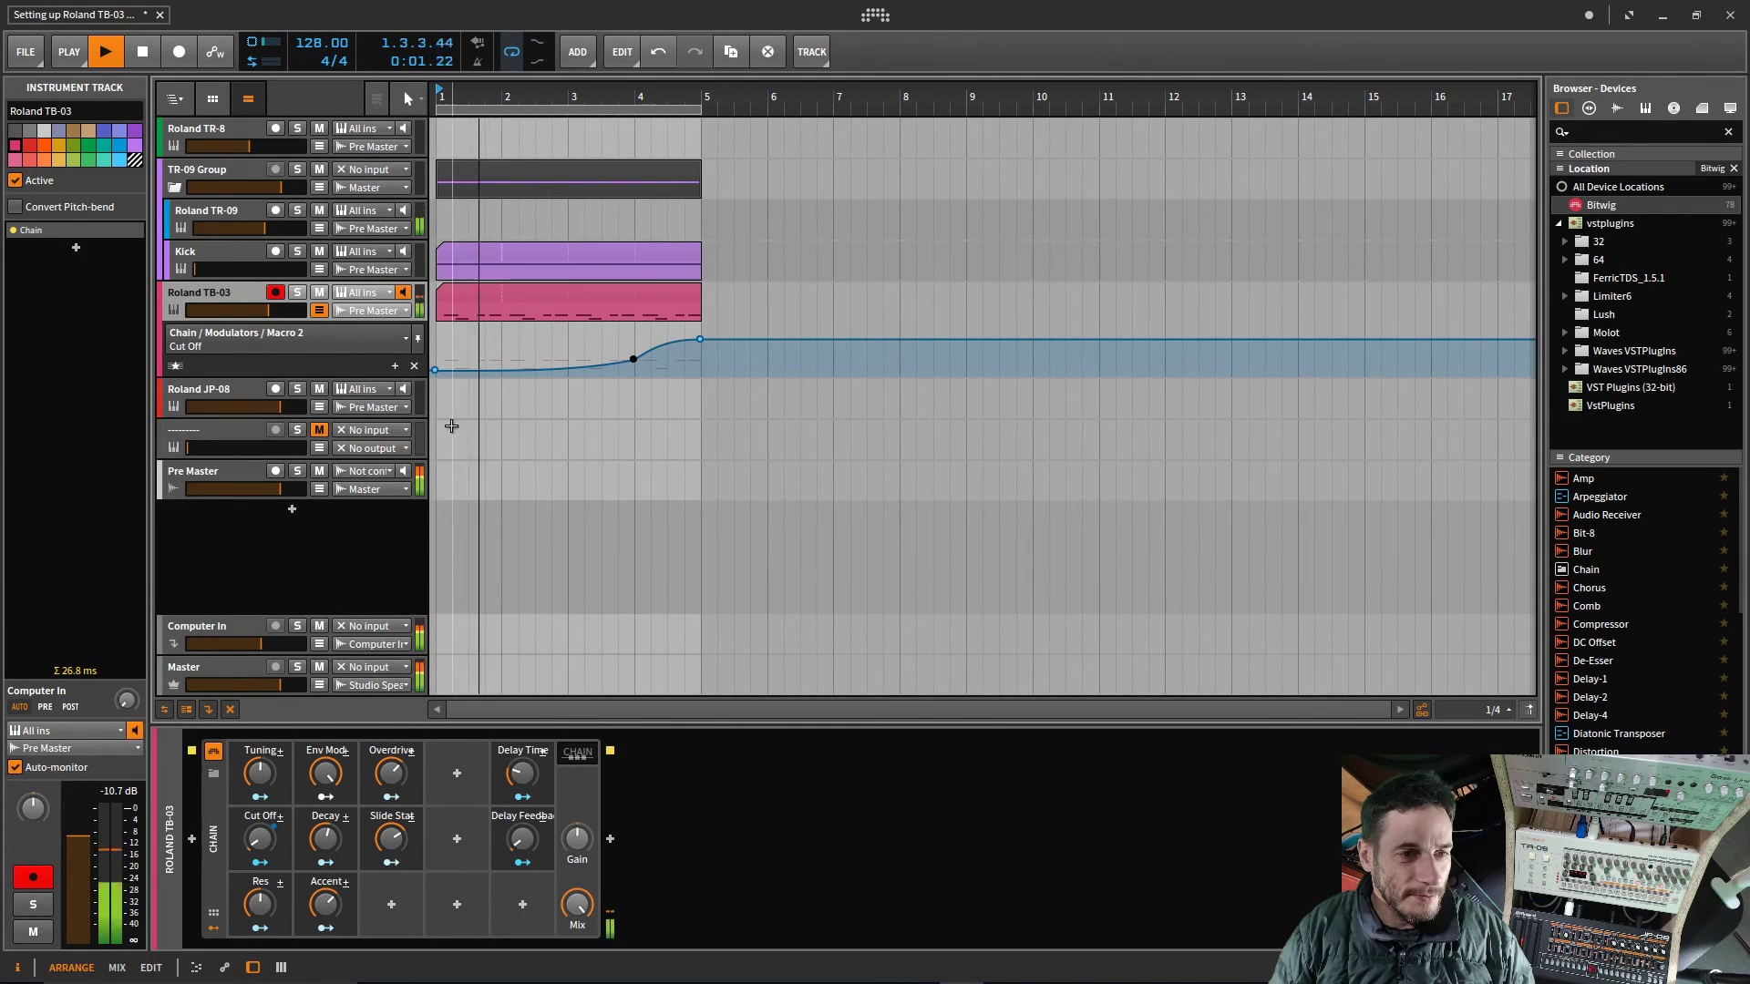
key("space")
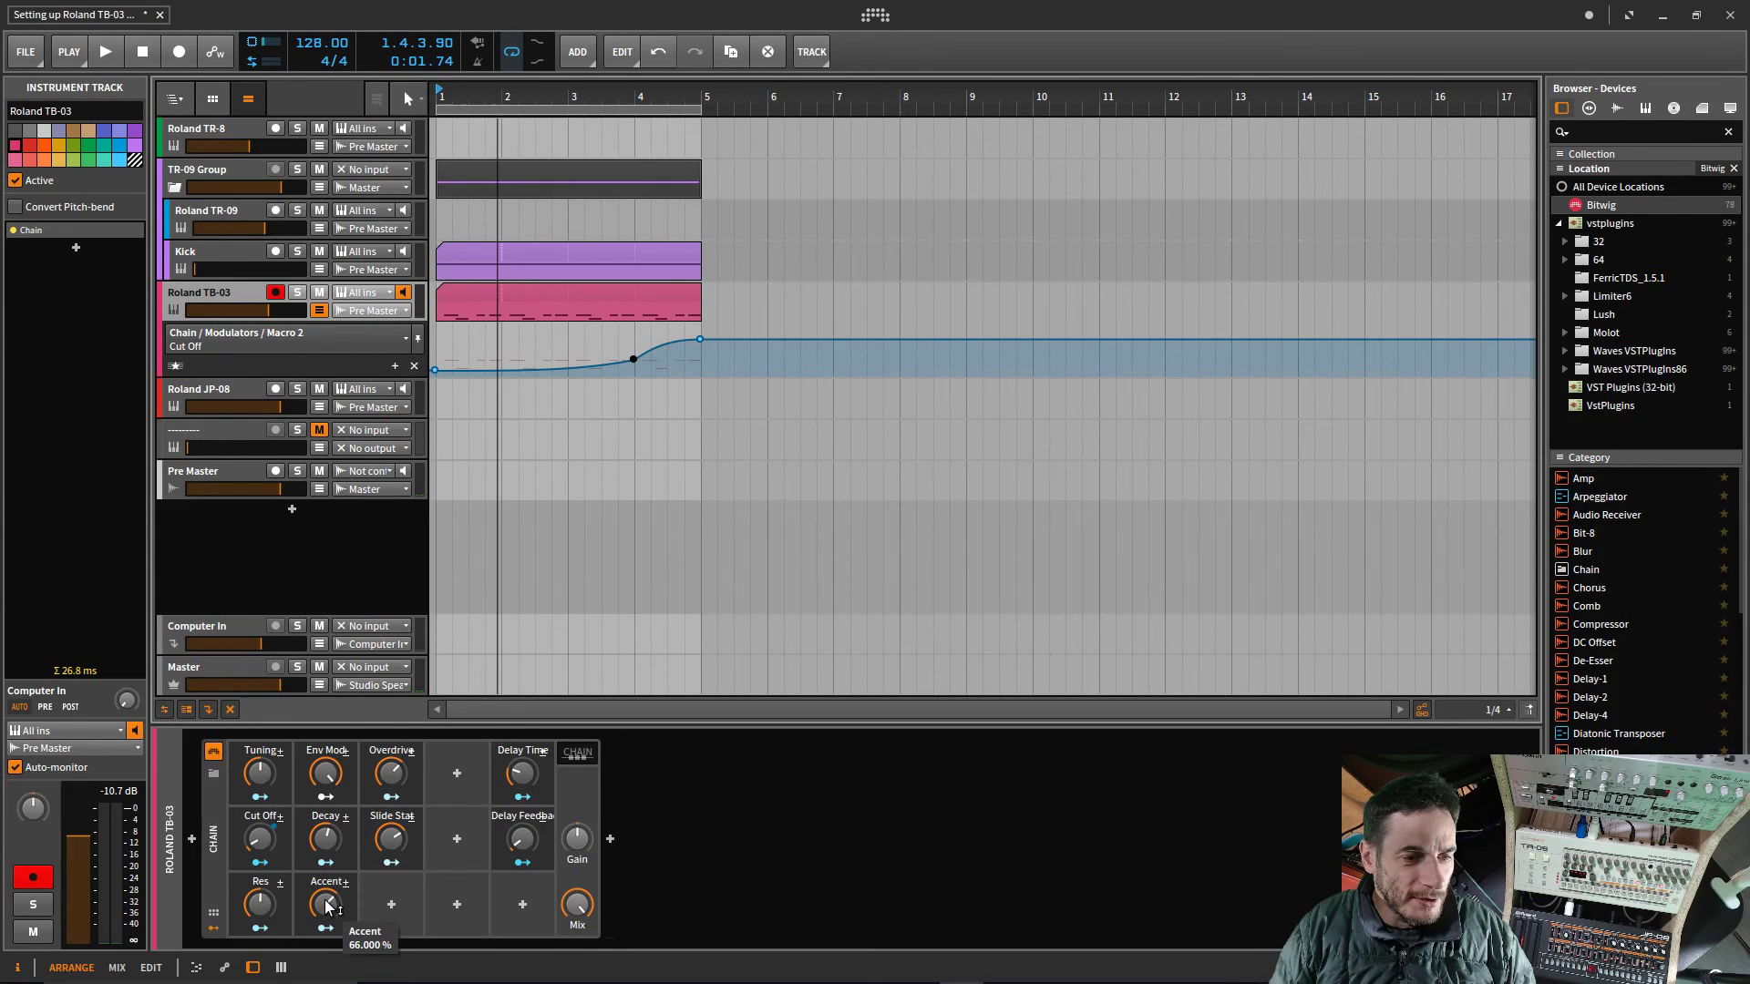
Step: With the loop playing, sweep the Accent macro down to about 10.5 % and back up, lower Res to about 18.5 %, and stop playback
left_click_drag(327, 907, 327, 915)
key("space")
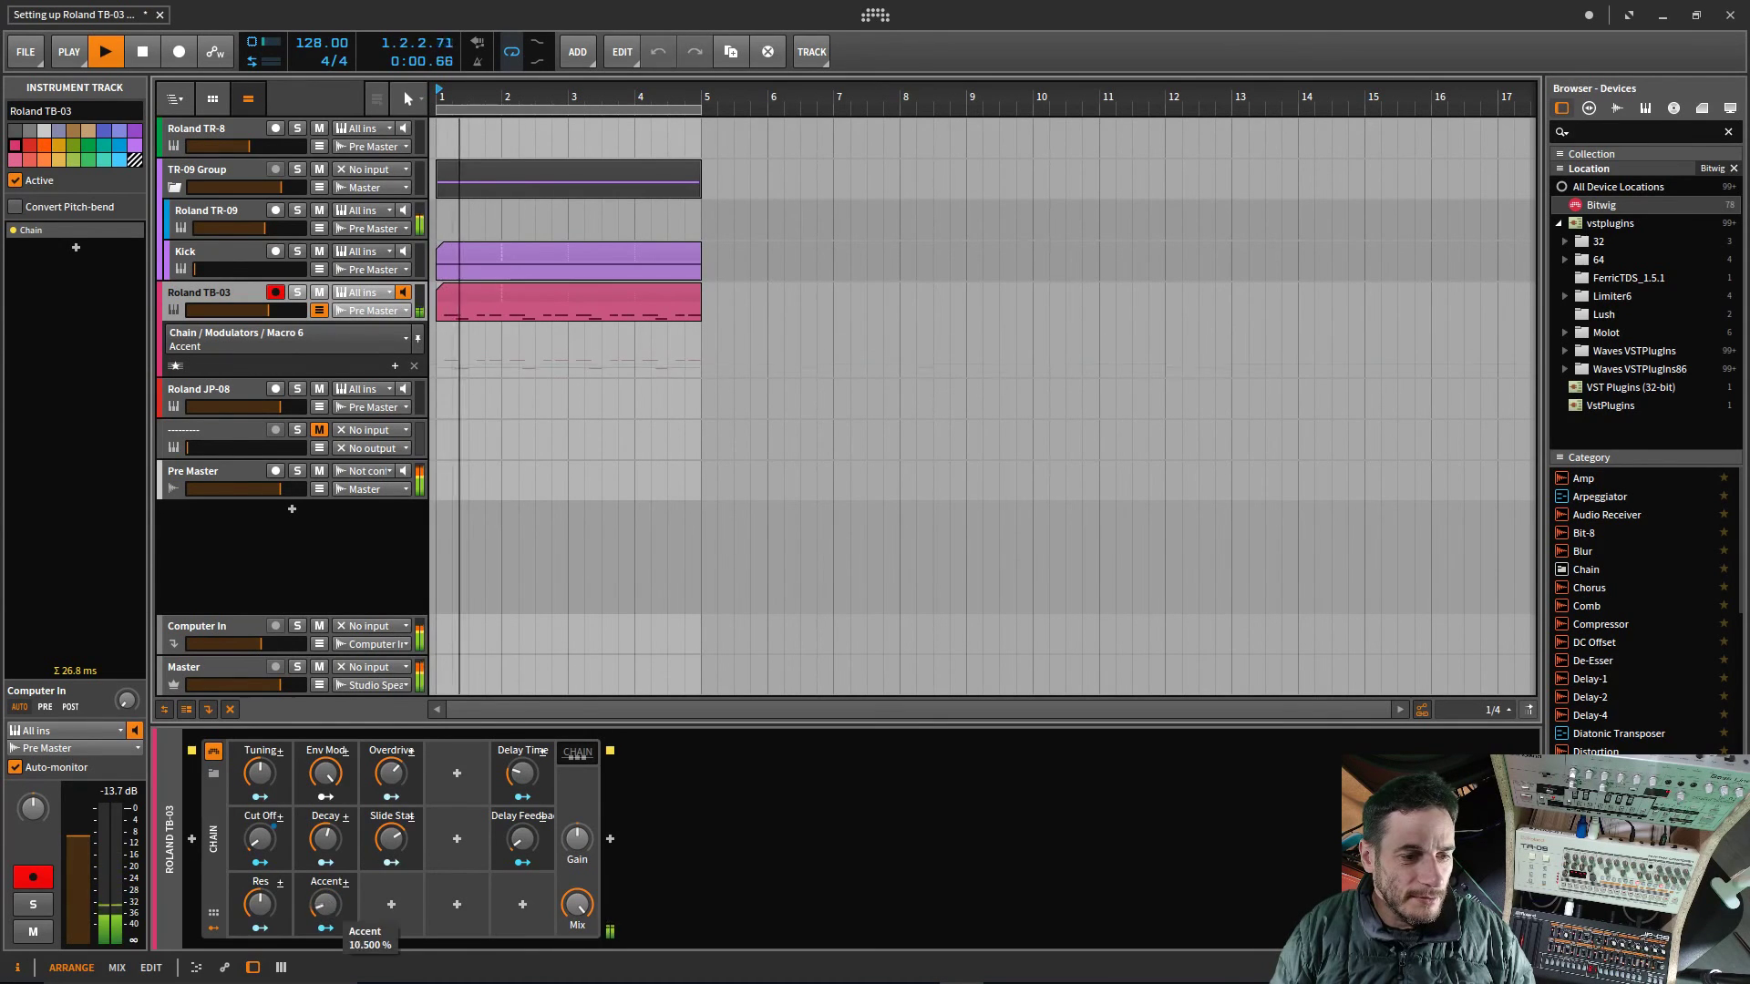
left_click_drag(325, 904, 326, 872)
left_click_drag(260, 905, 260, 945)
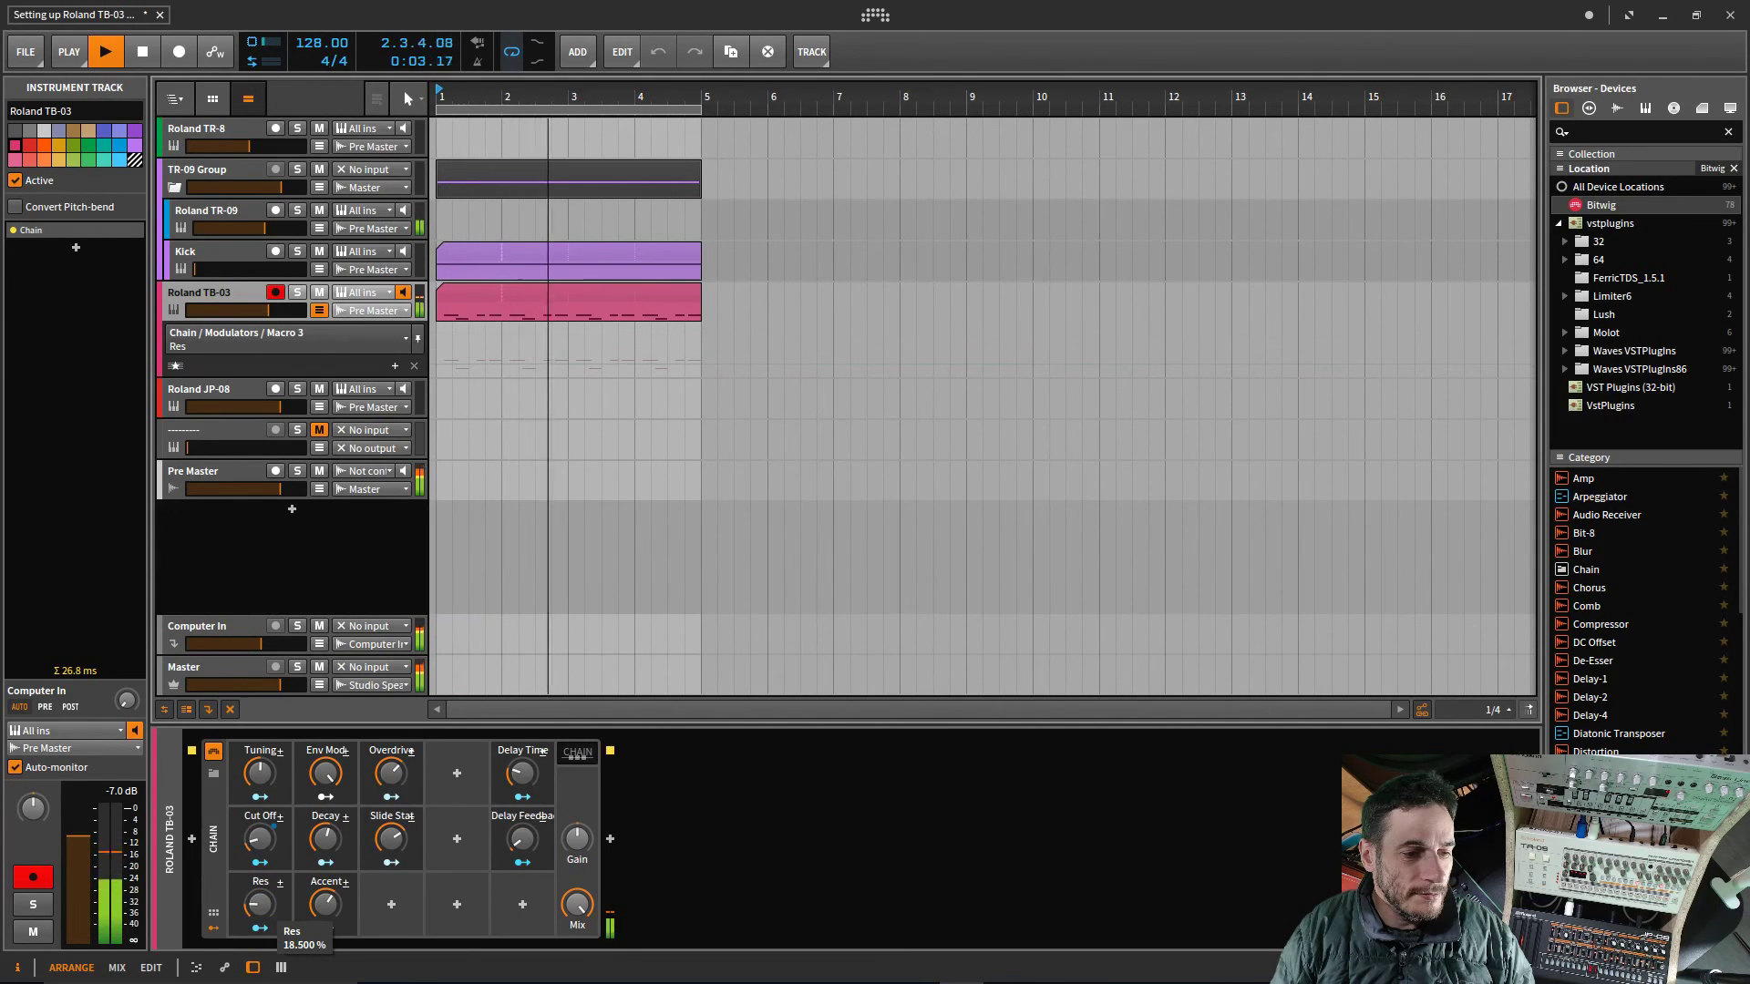
key("space")
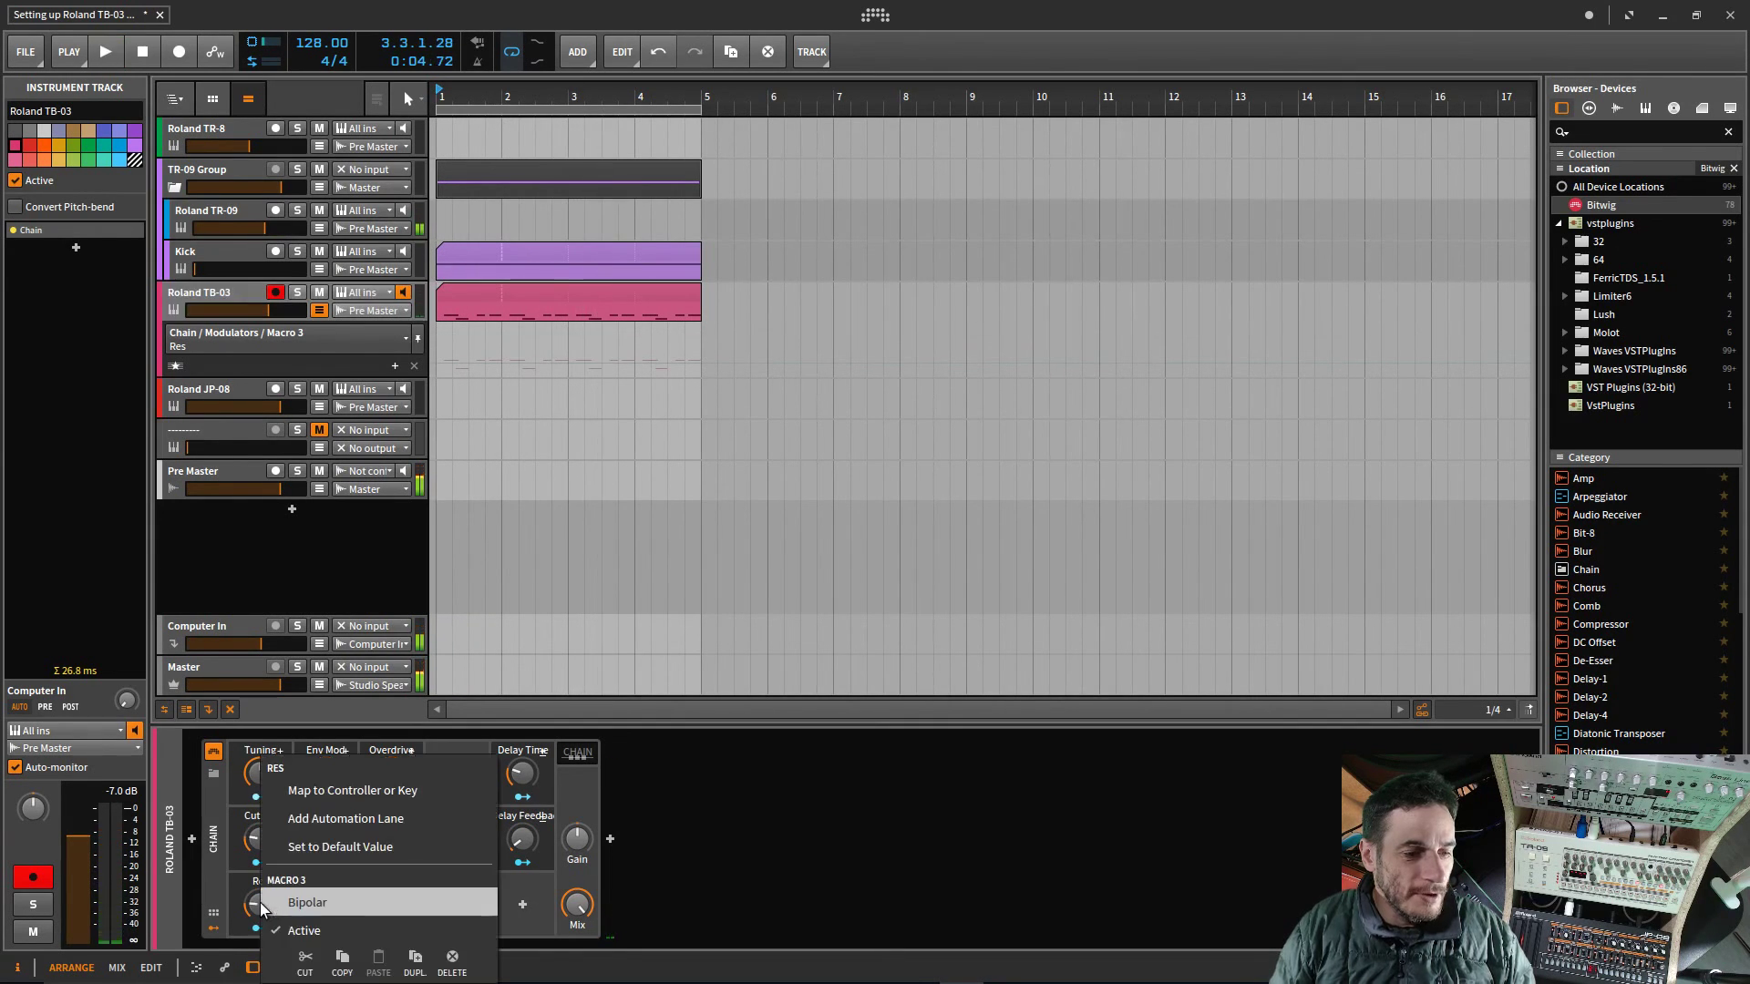
Step: Add a Res automation lane and draw it from 19.5 % at bar 1 to a peak before bar 3, a dip, and 65.5 % at bar 5
right_click(260, 904)
left_click(344, 820)
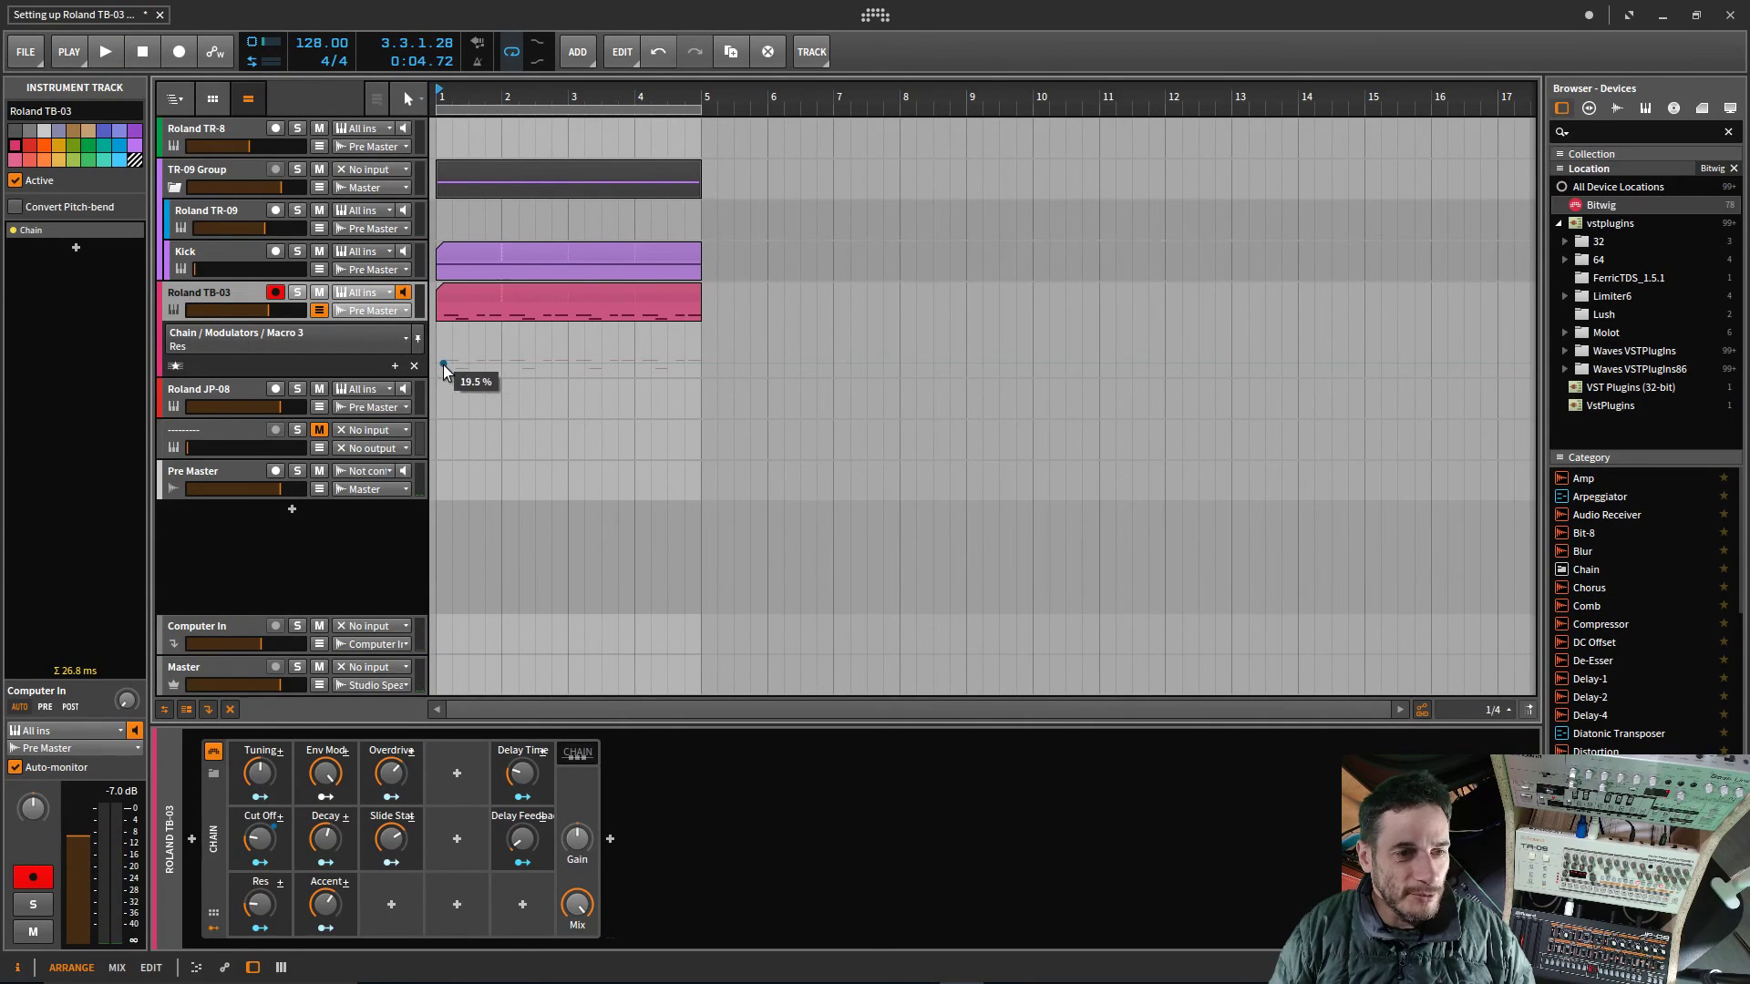
left_click(606, 354)
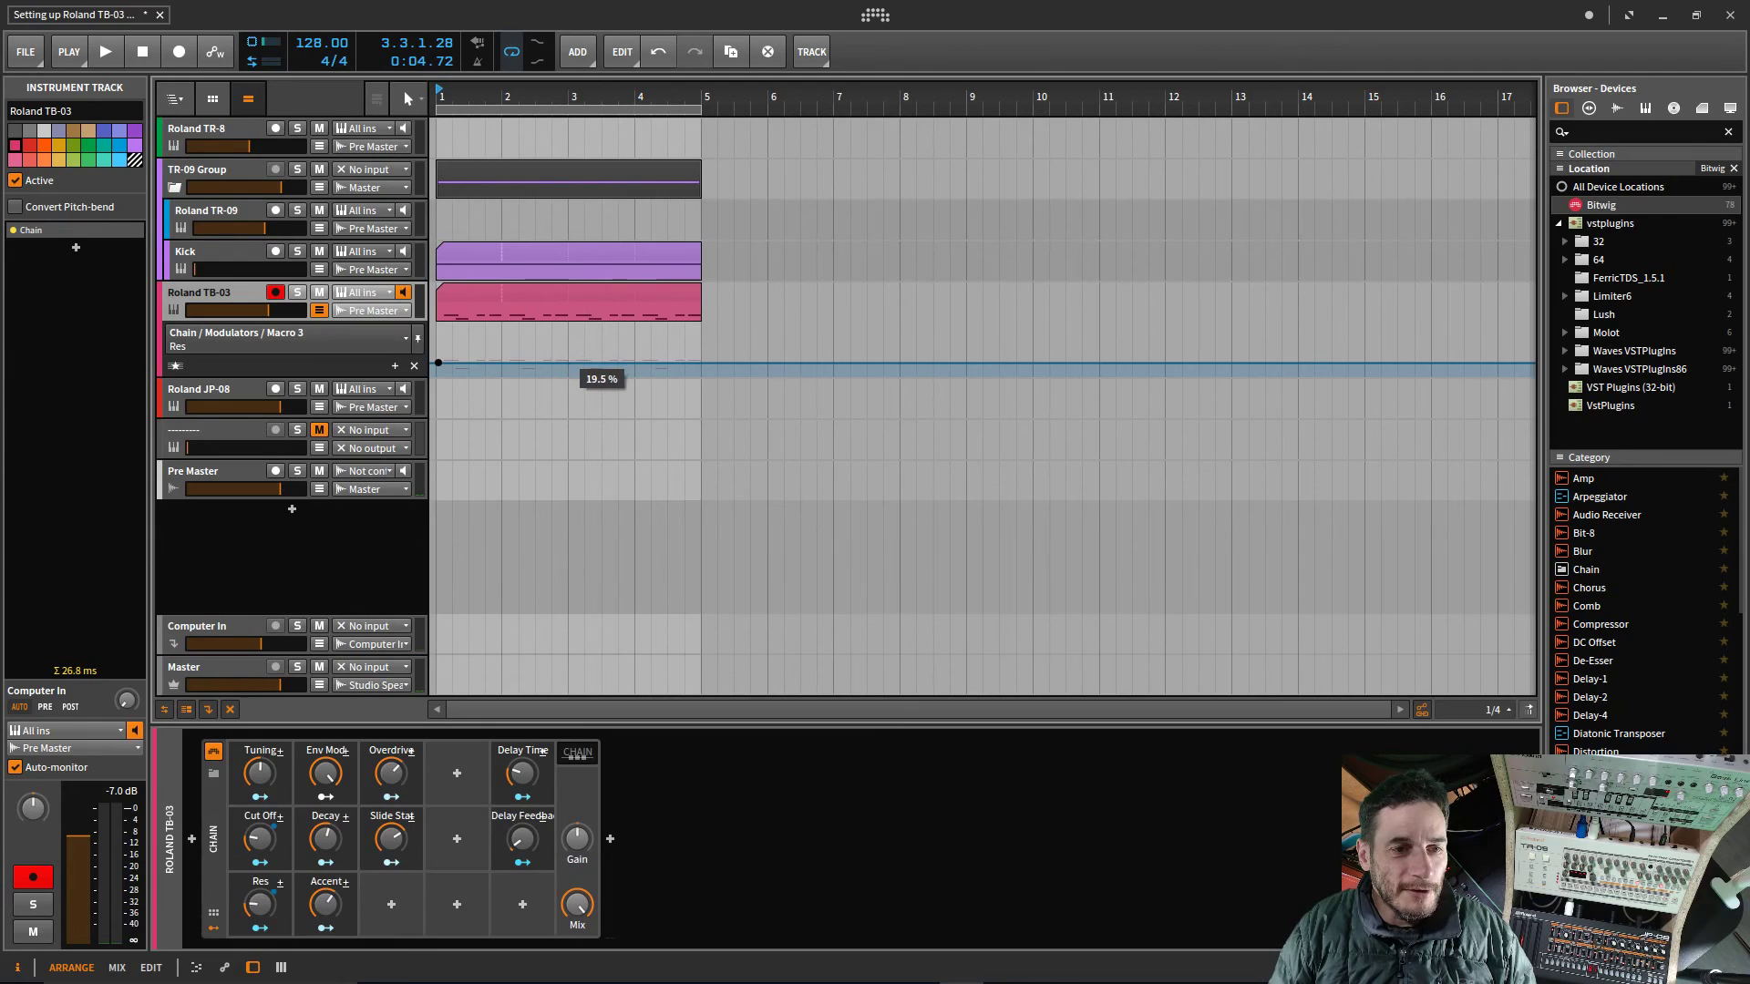
mouse_move(553, 363)
left_mouse_down()
mouse_move(550, 344)
mouse_move(567, 357)
left_mouse_up()
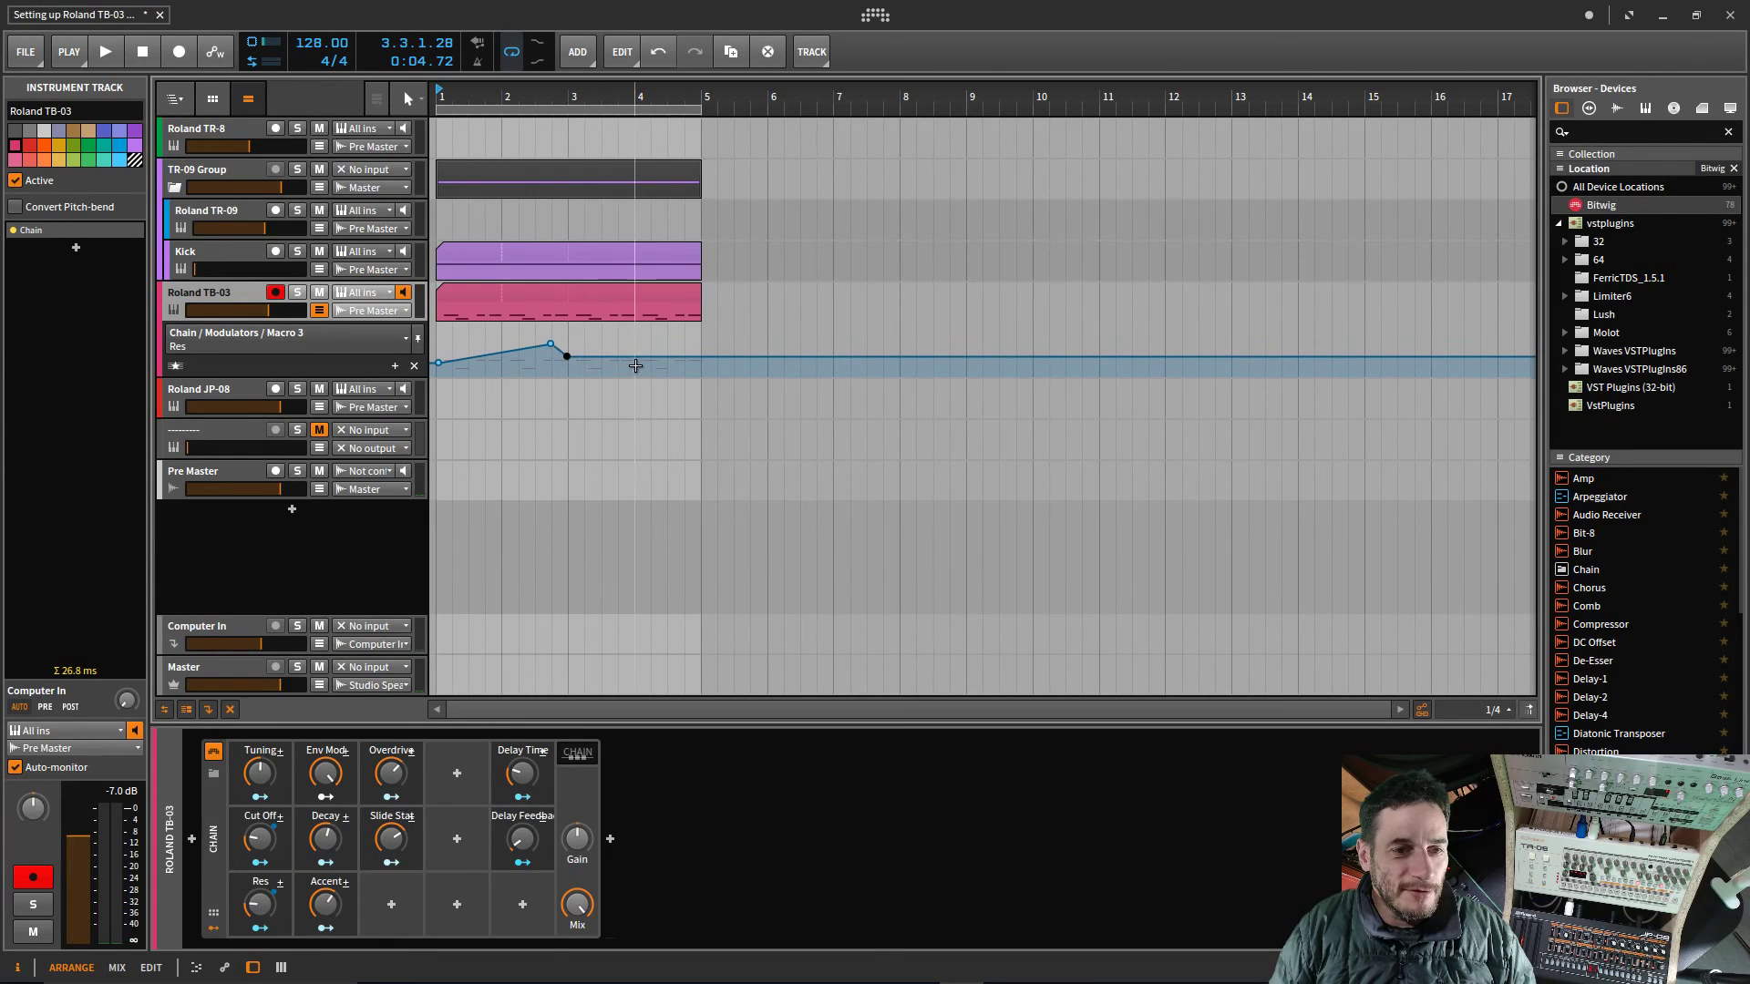
left_click(644, 357)
left_click_drag(719, 361, 719, 341)
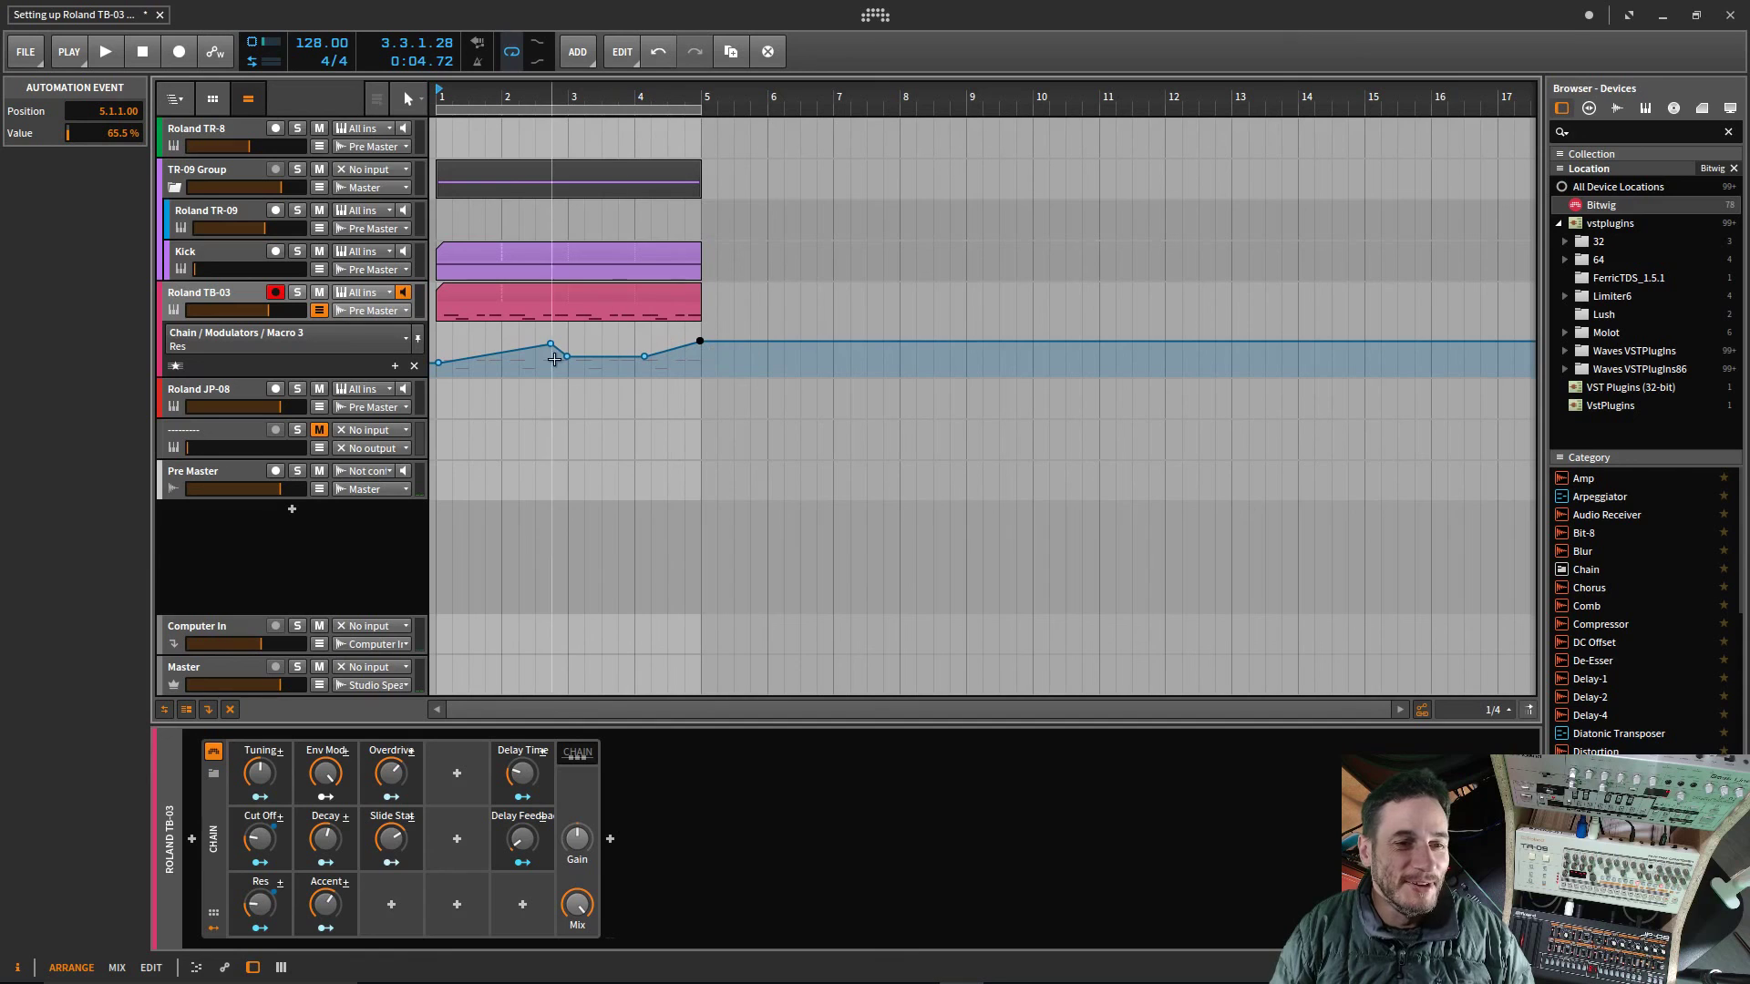
Step: Reshape the Res automation during playback: start at 10.5 %, curve up to a high peak at bar 3, and set the bar 4 point to 99.5 %
left_click_drag(567, 360, 435, 368)
left_click(516, 294)
key("space")
left_click(549, 344)
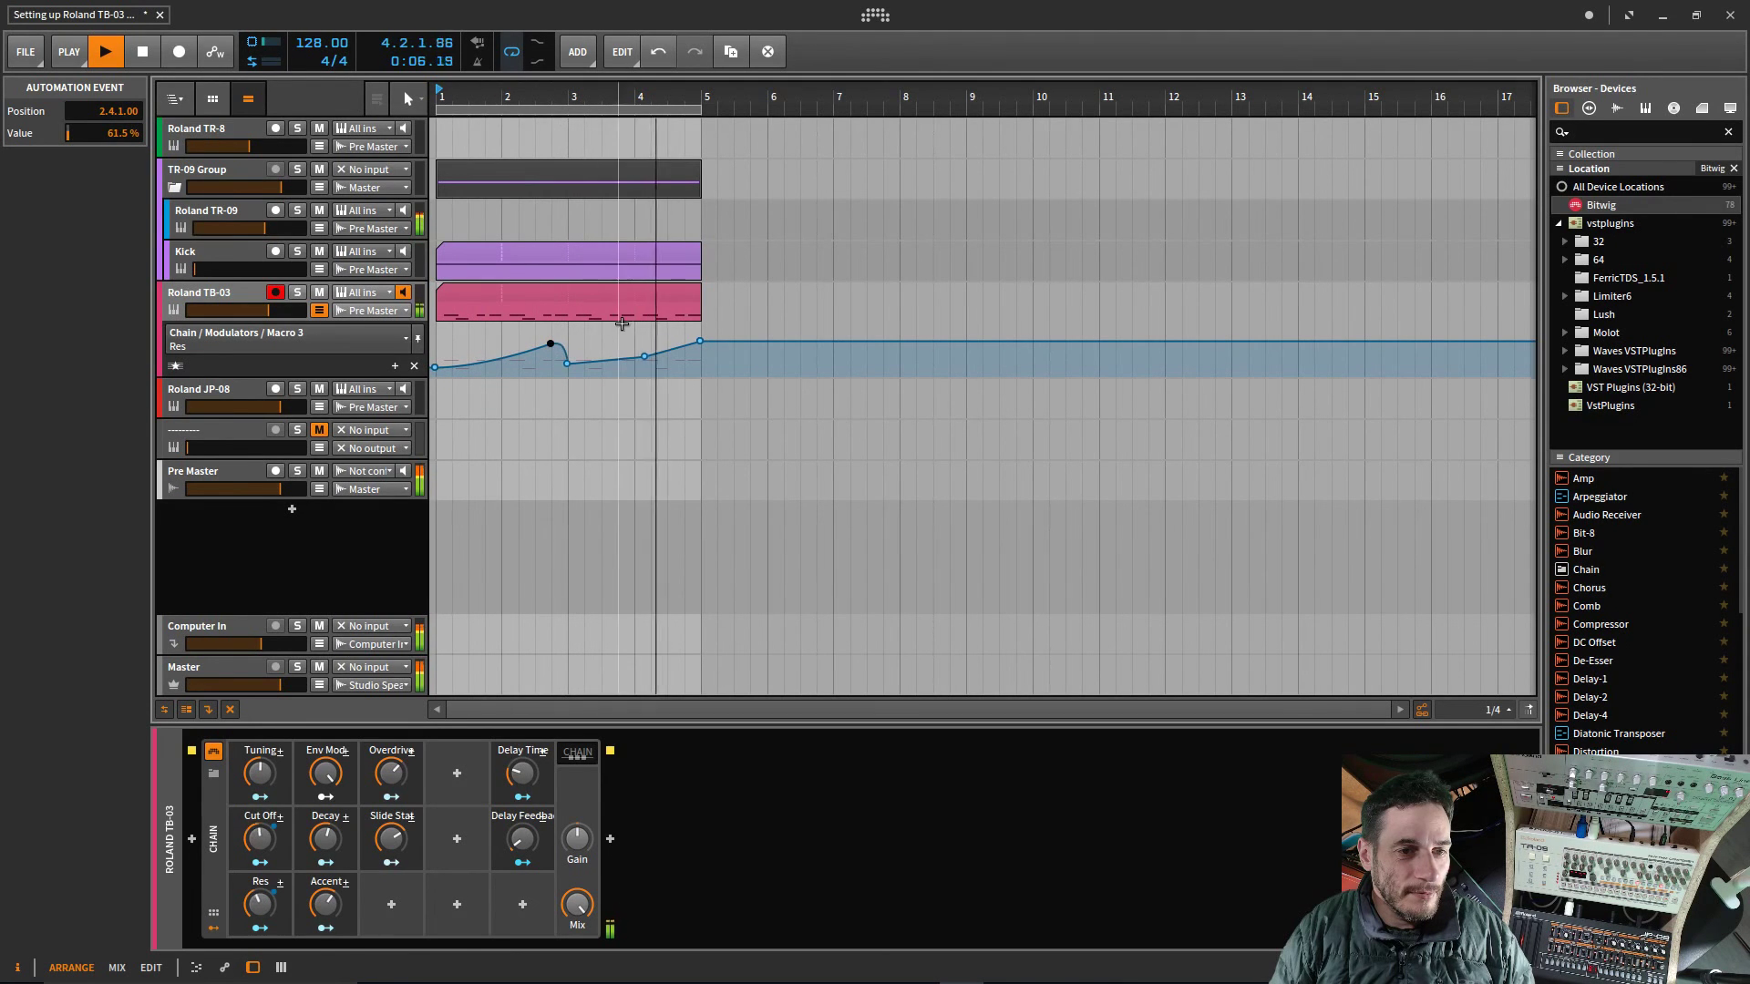
mouse_move(549, 344)
left_mouse_down()
mouse_move(567, 329)
mouse_move(531, 358)
left_mouse_up()
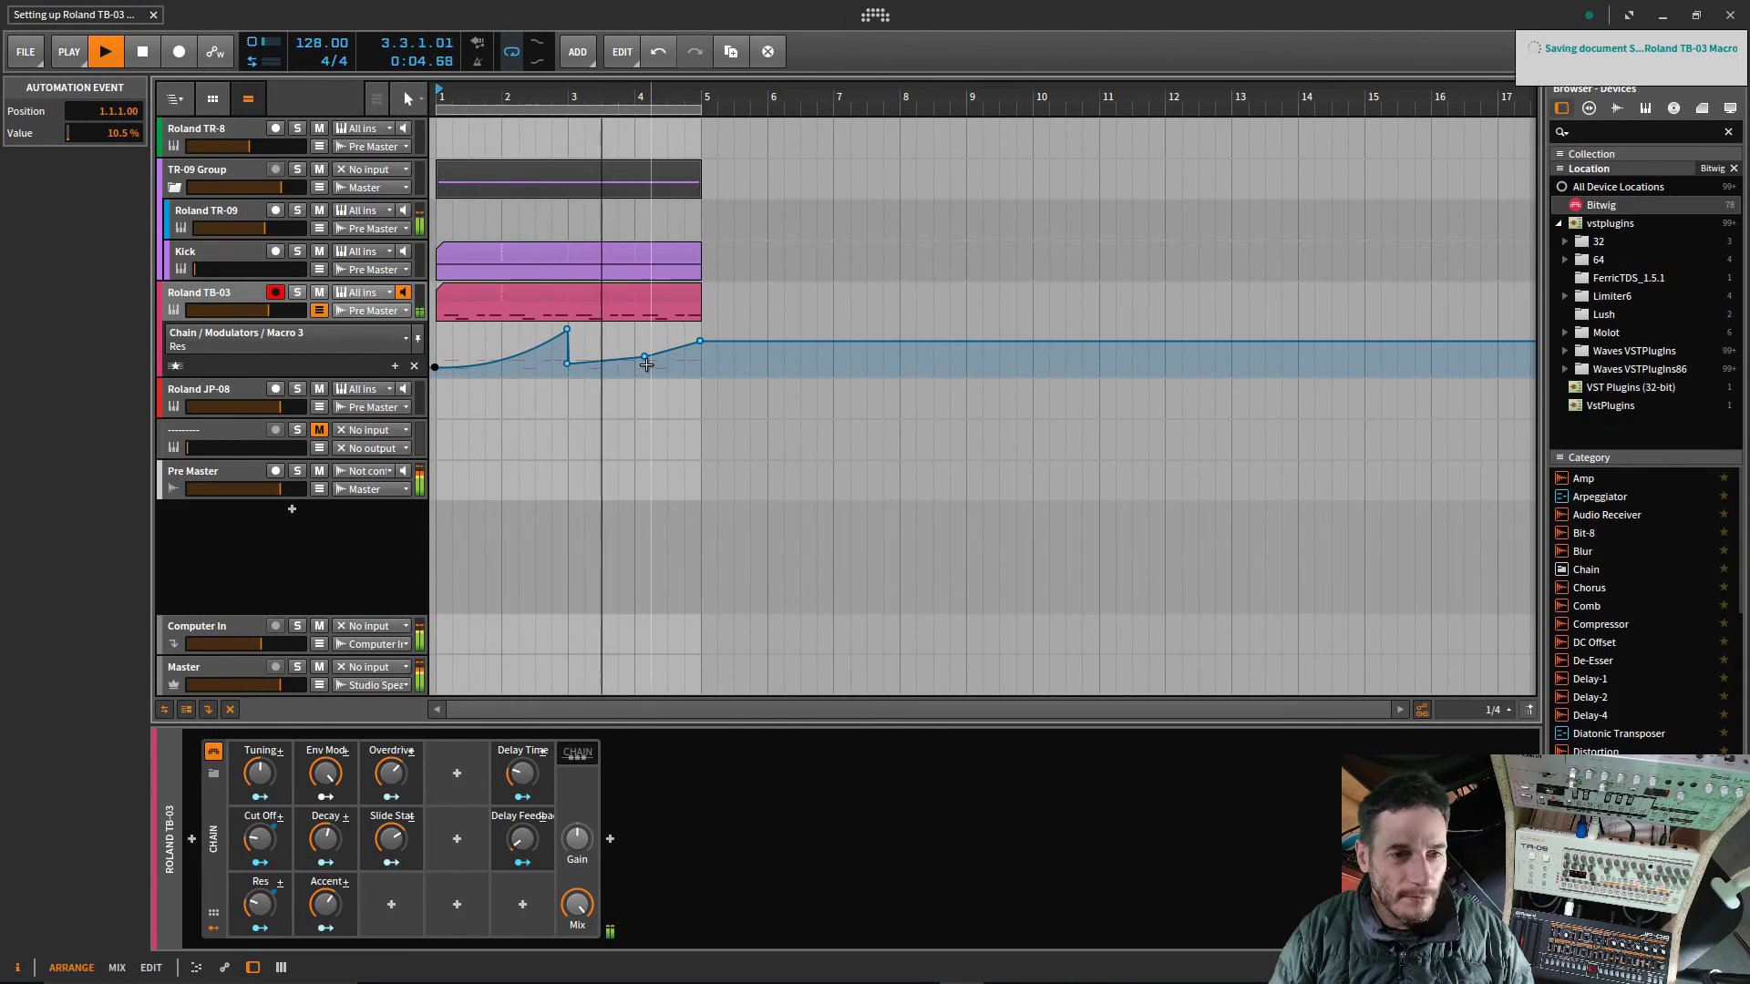
left_click_drag(644, 356, 633, 326)
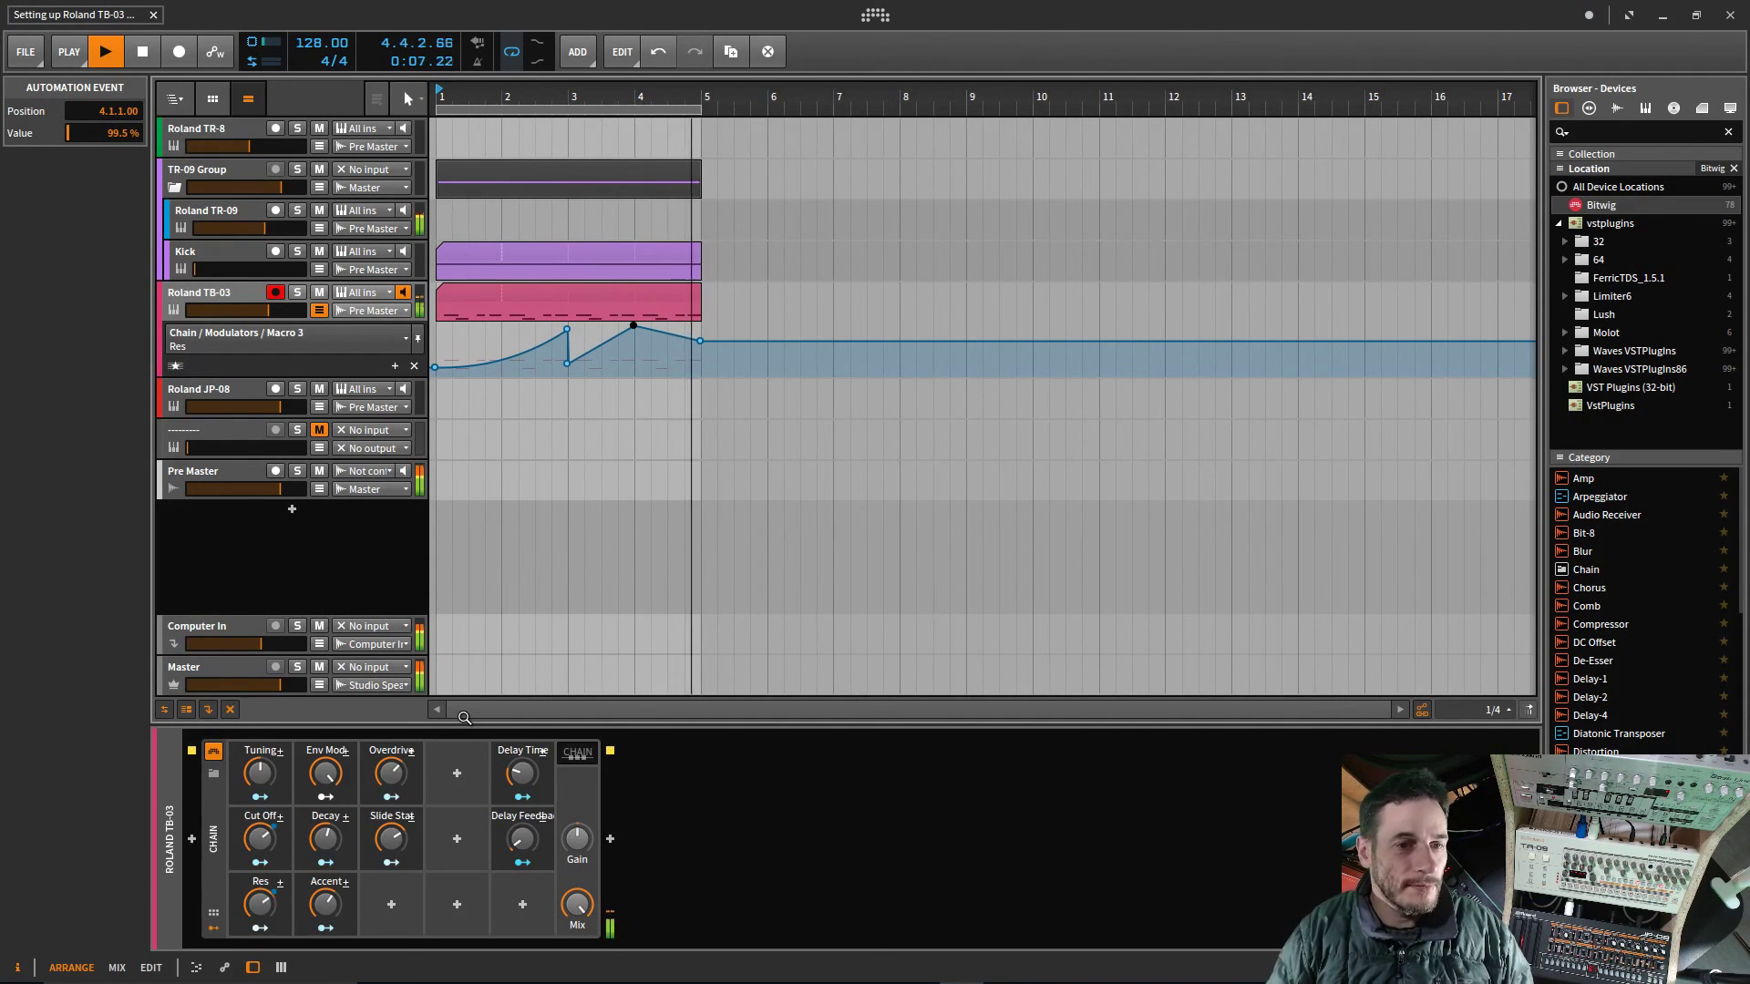
key("space")
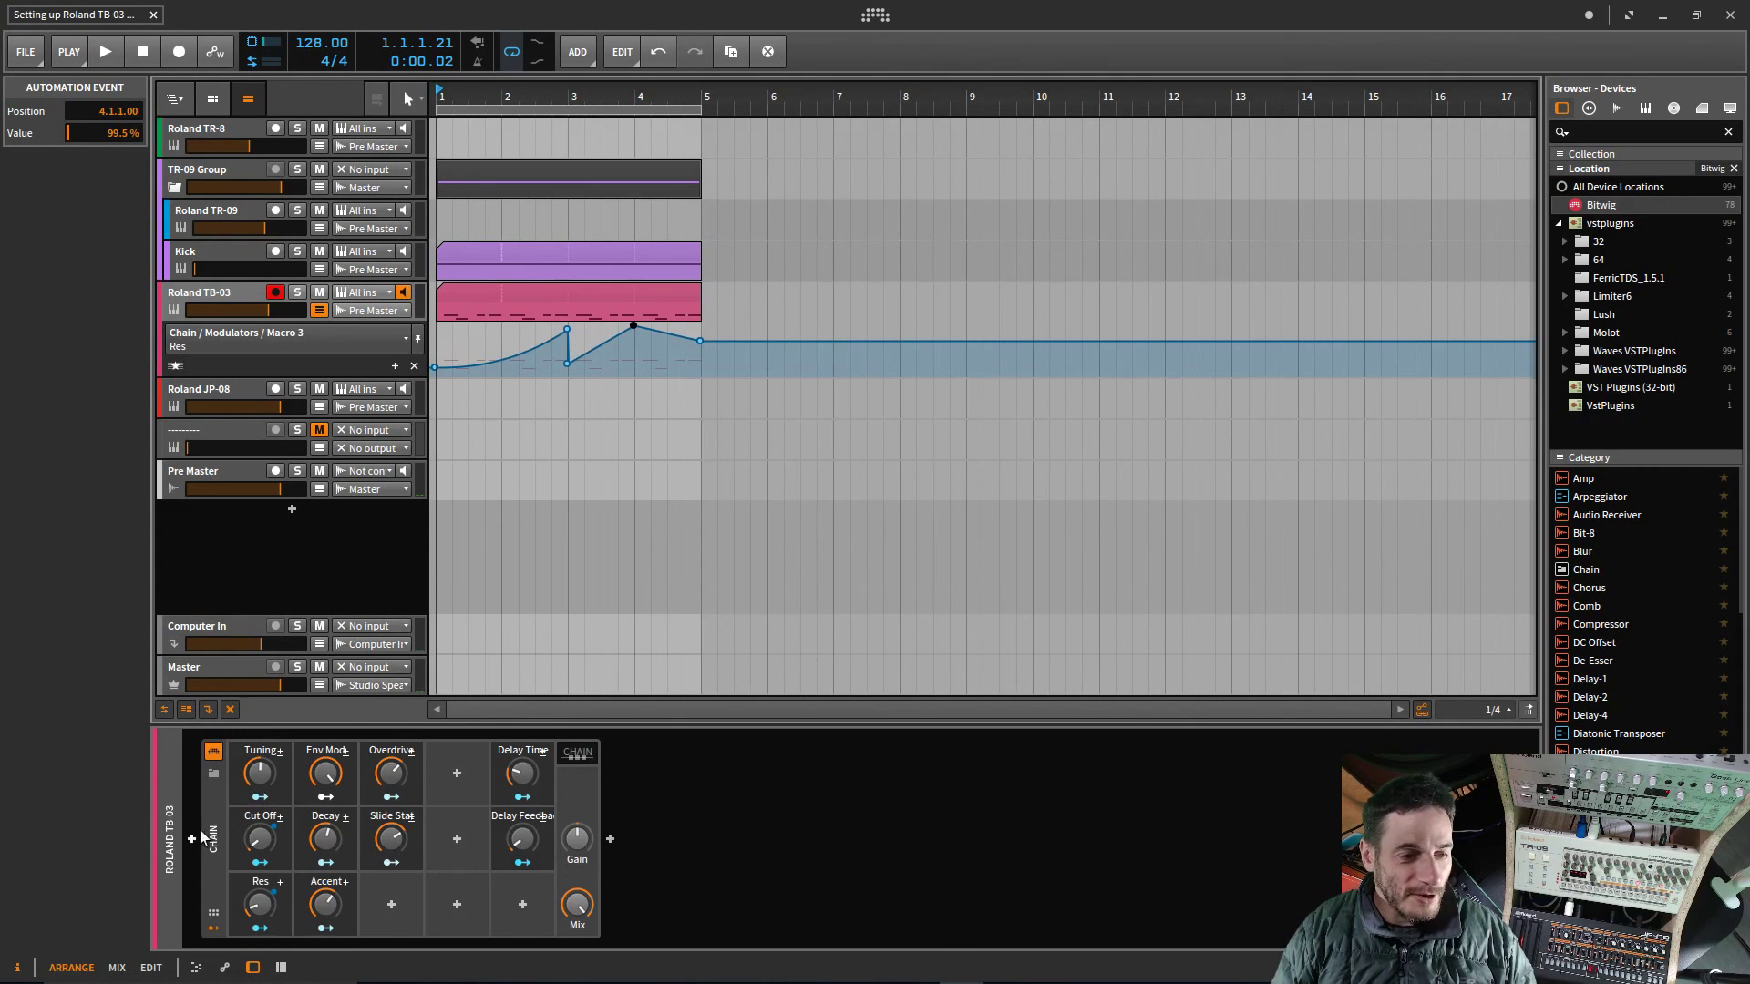
Step: Expand the Chain to inspect its two MIDI CC devices and the HW Instrument, including the second CC device's MIDI channel page, and collapse it
left_click(583, 753)
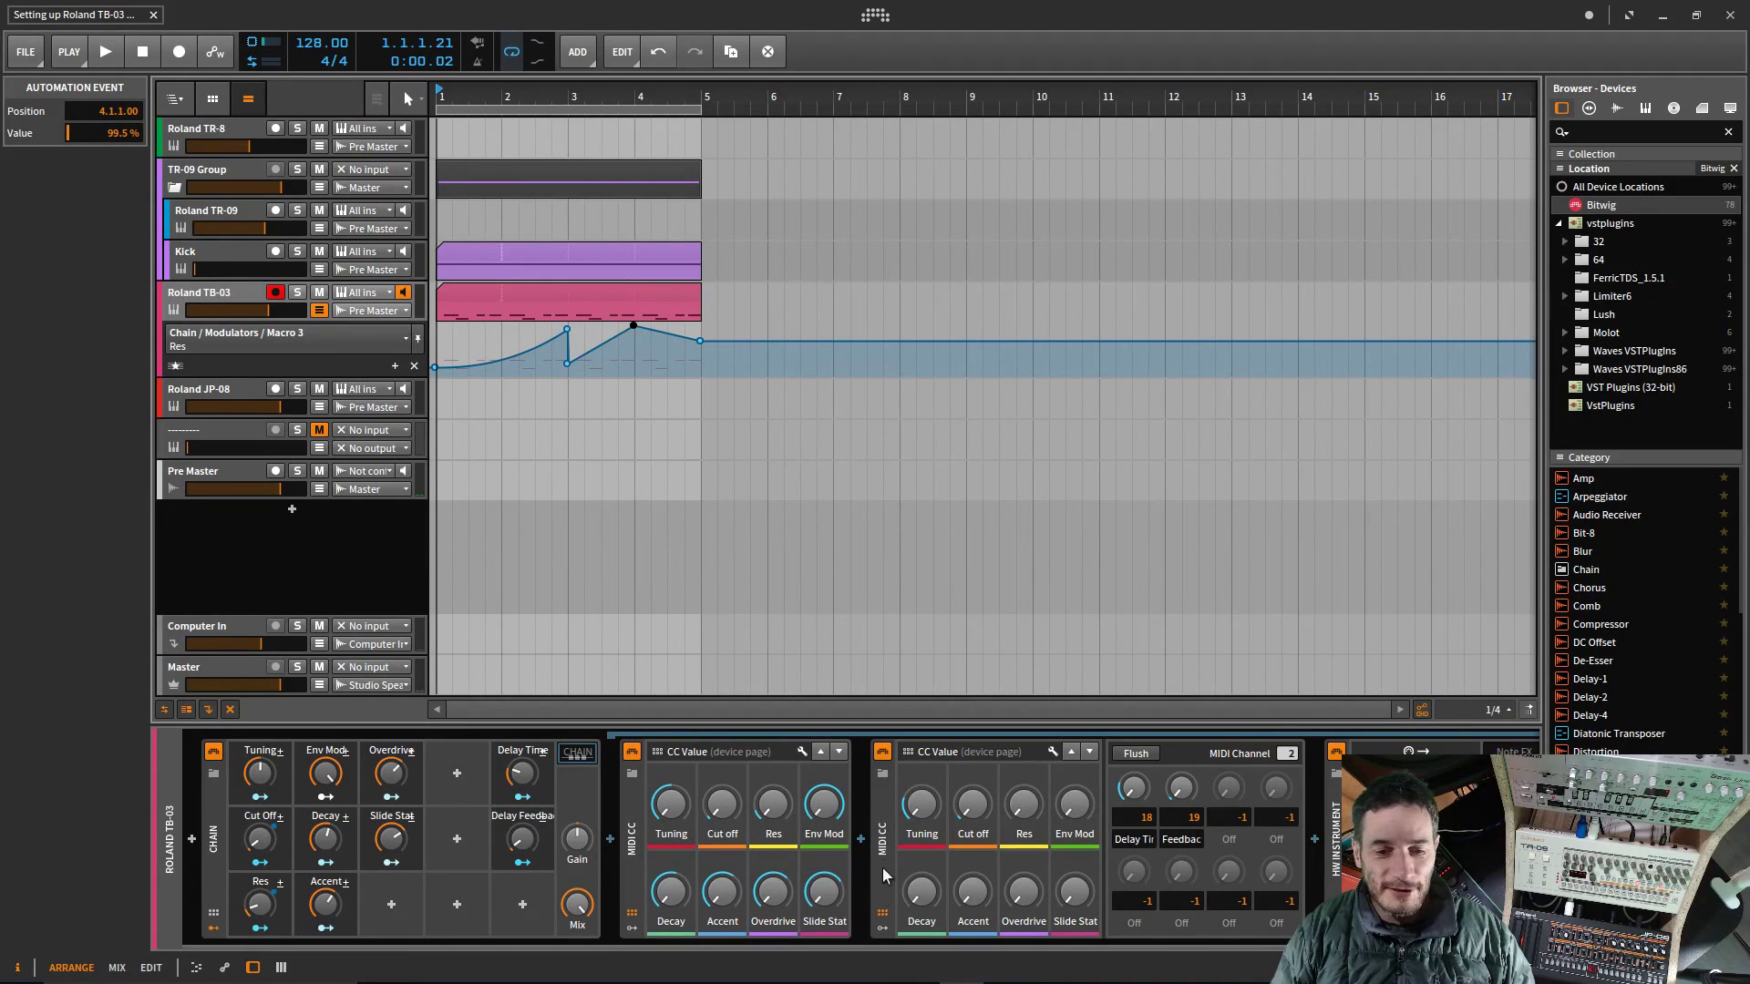
left_click(886, 916)
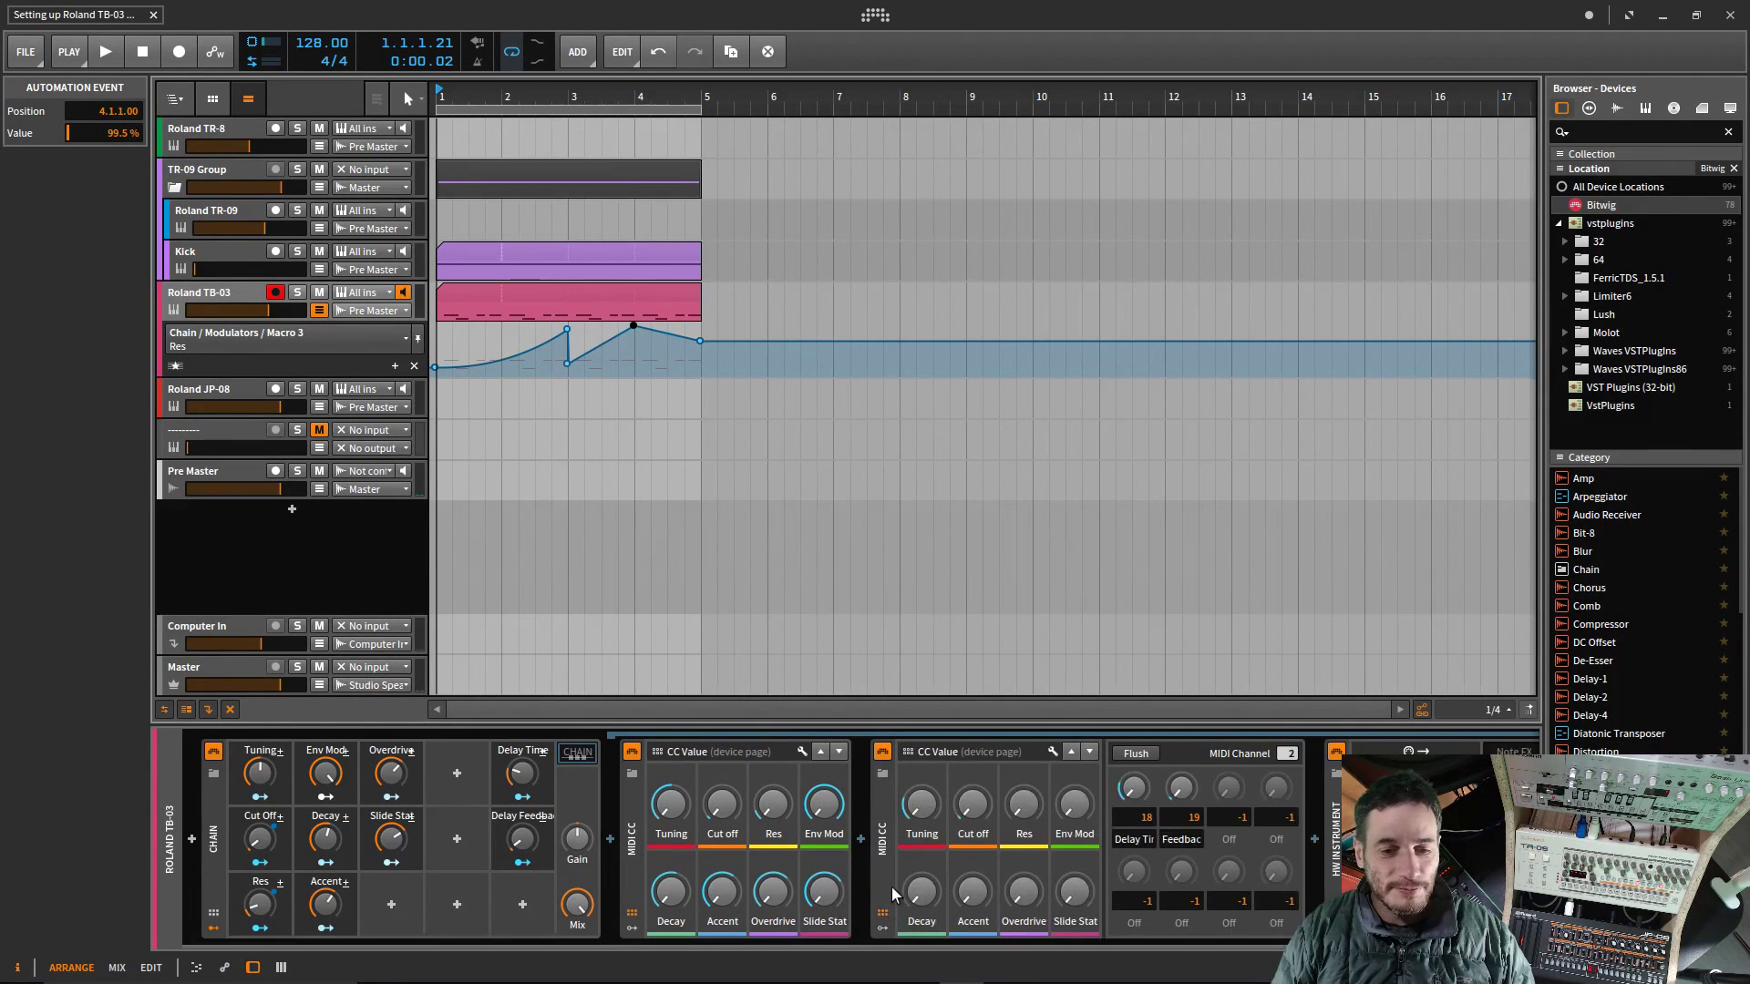
left_click(884, 886)
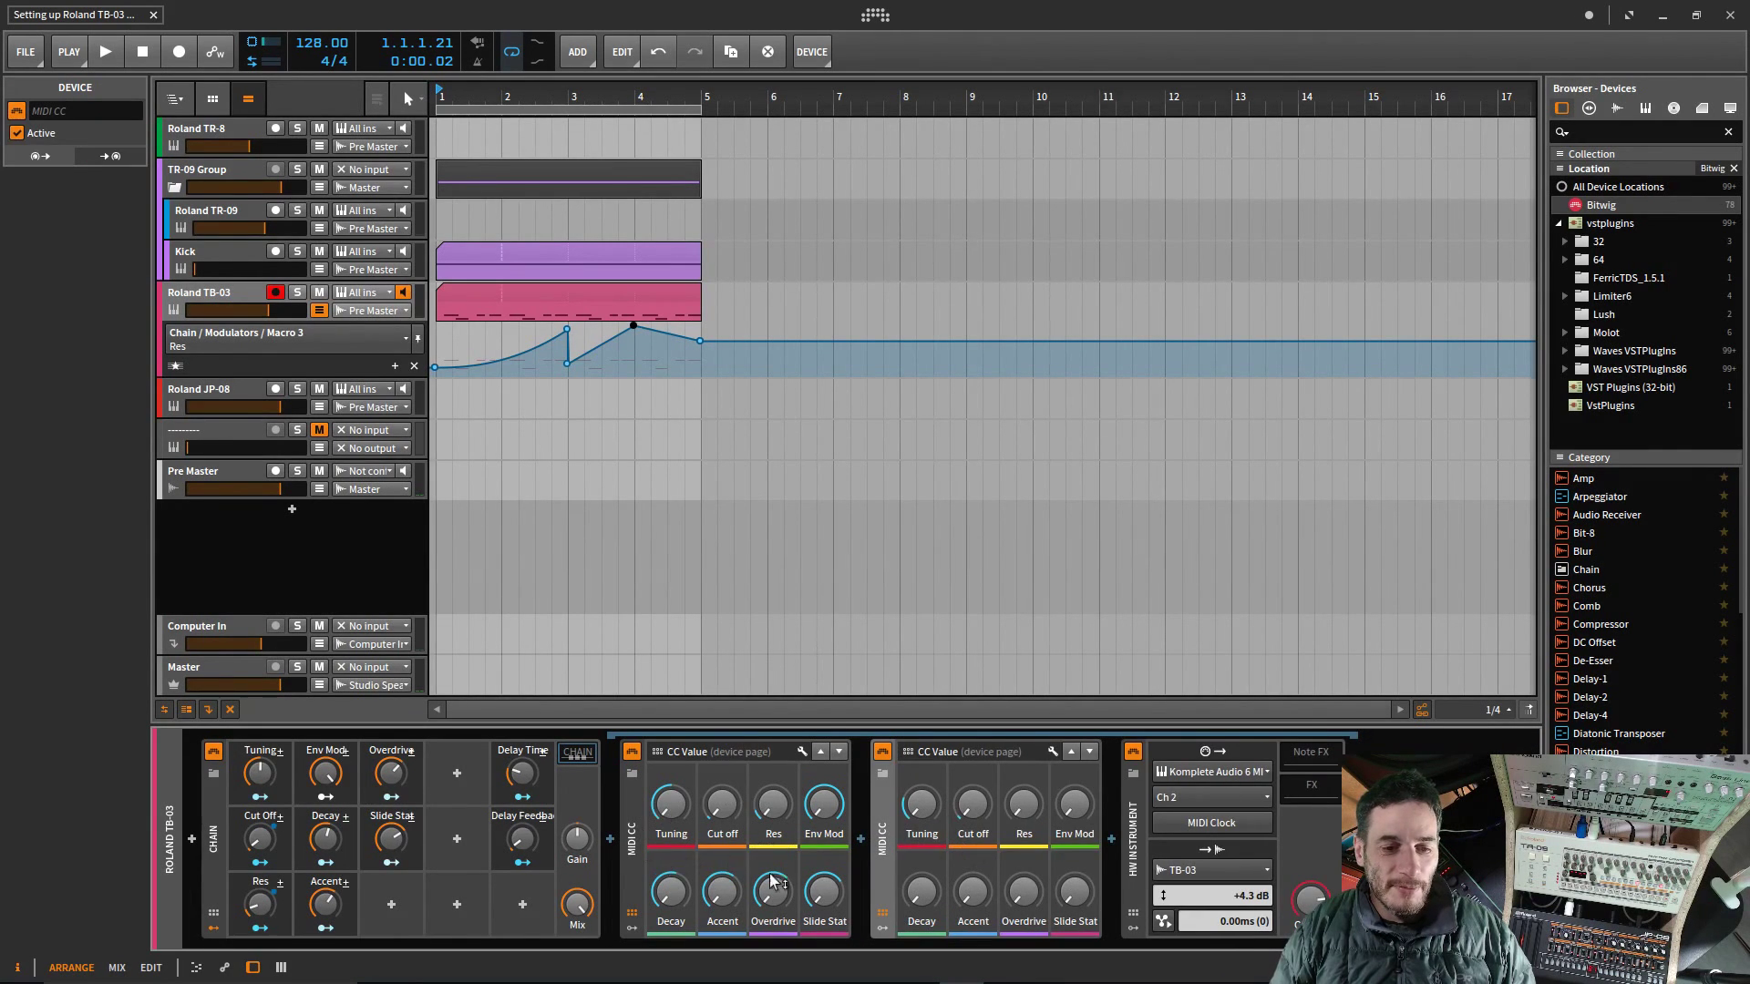
left_click(883, 867)
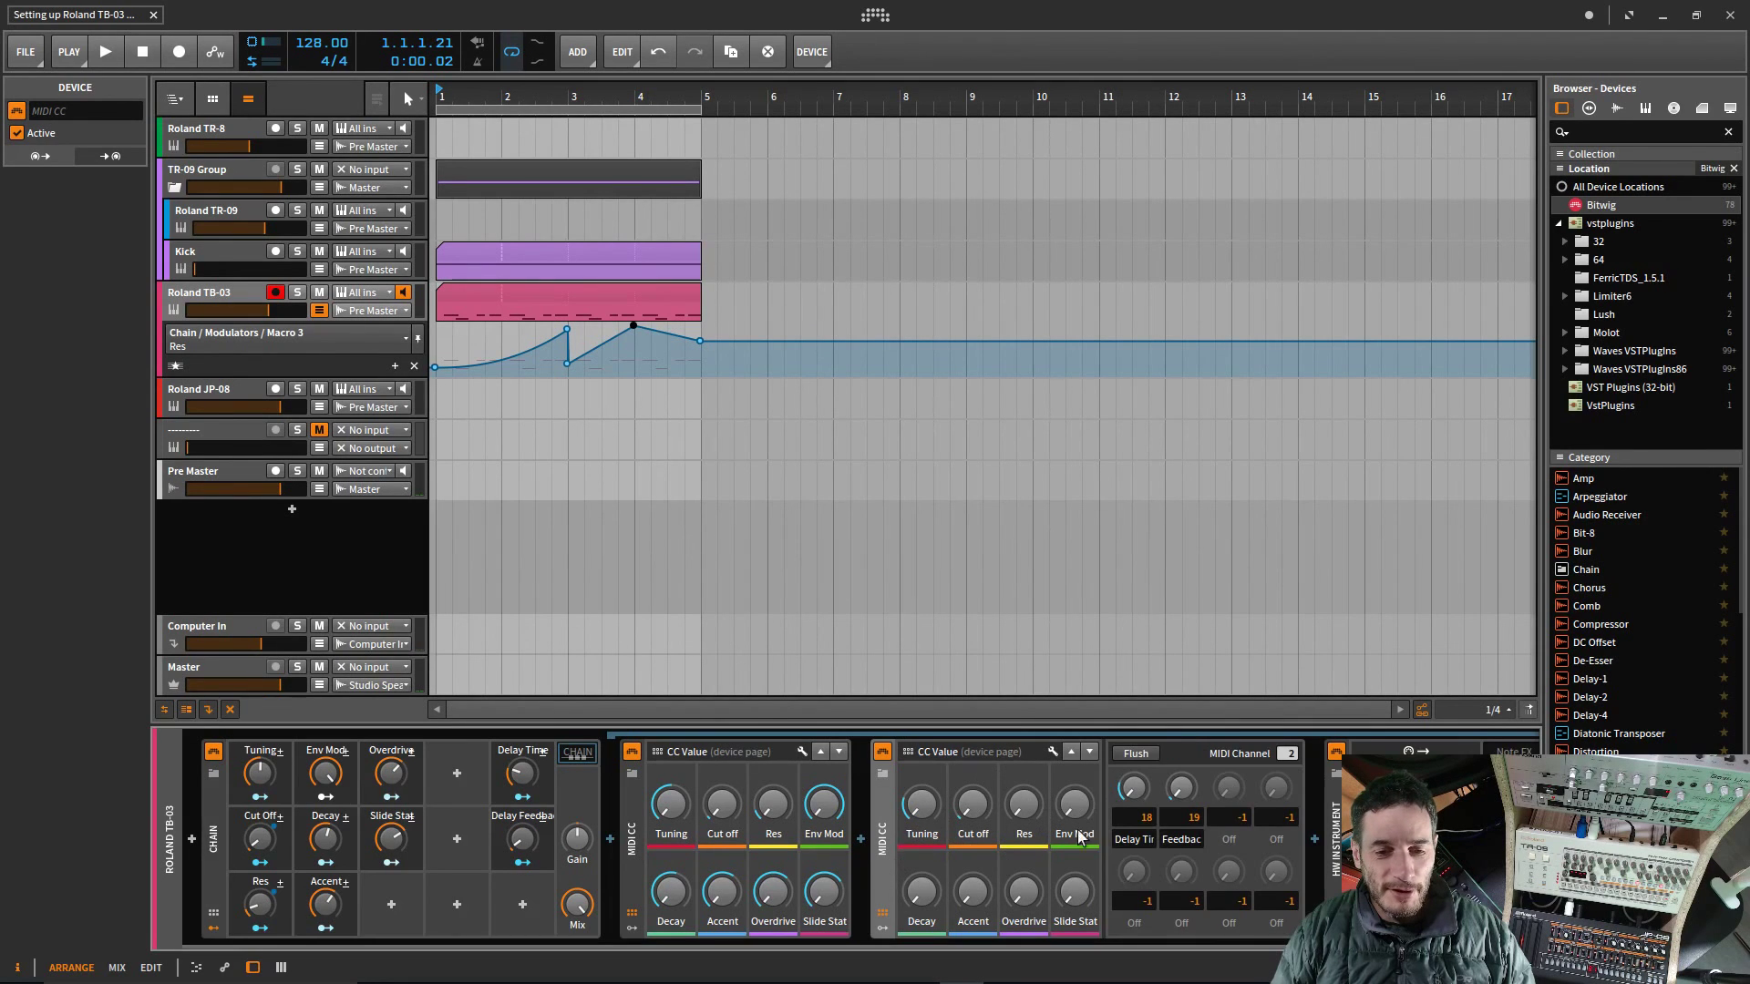
left_click(882, 877)
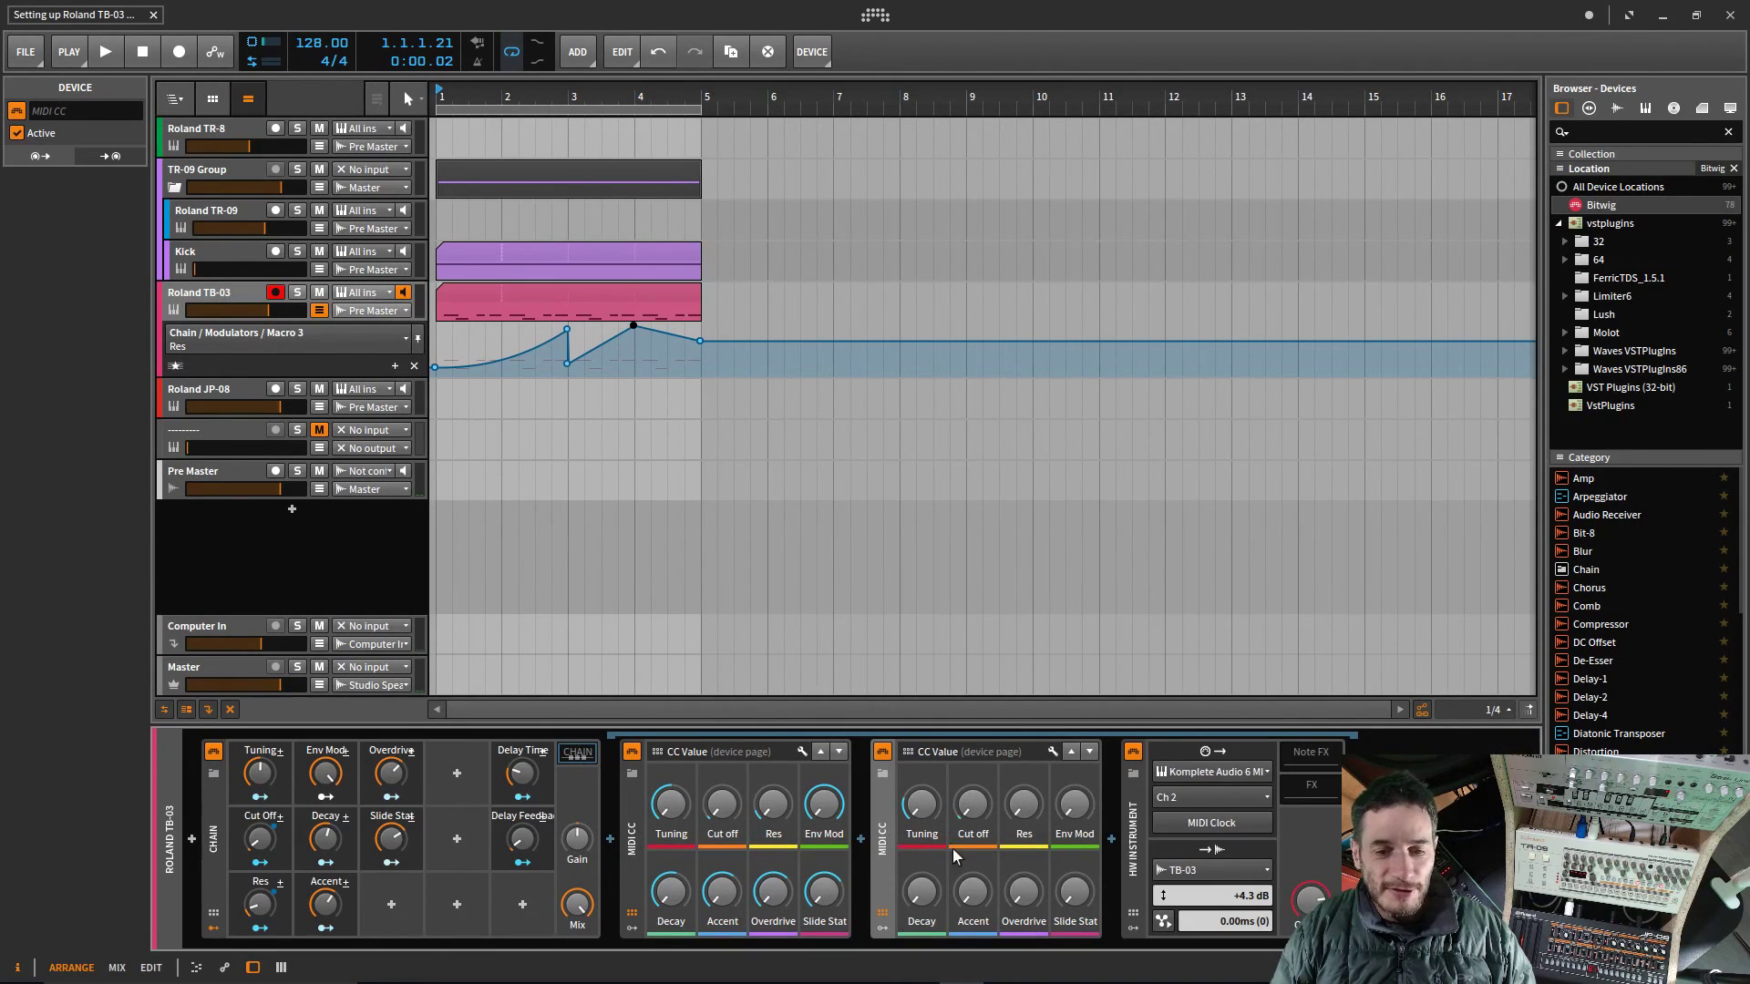
left_click(1137, 835)
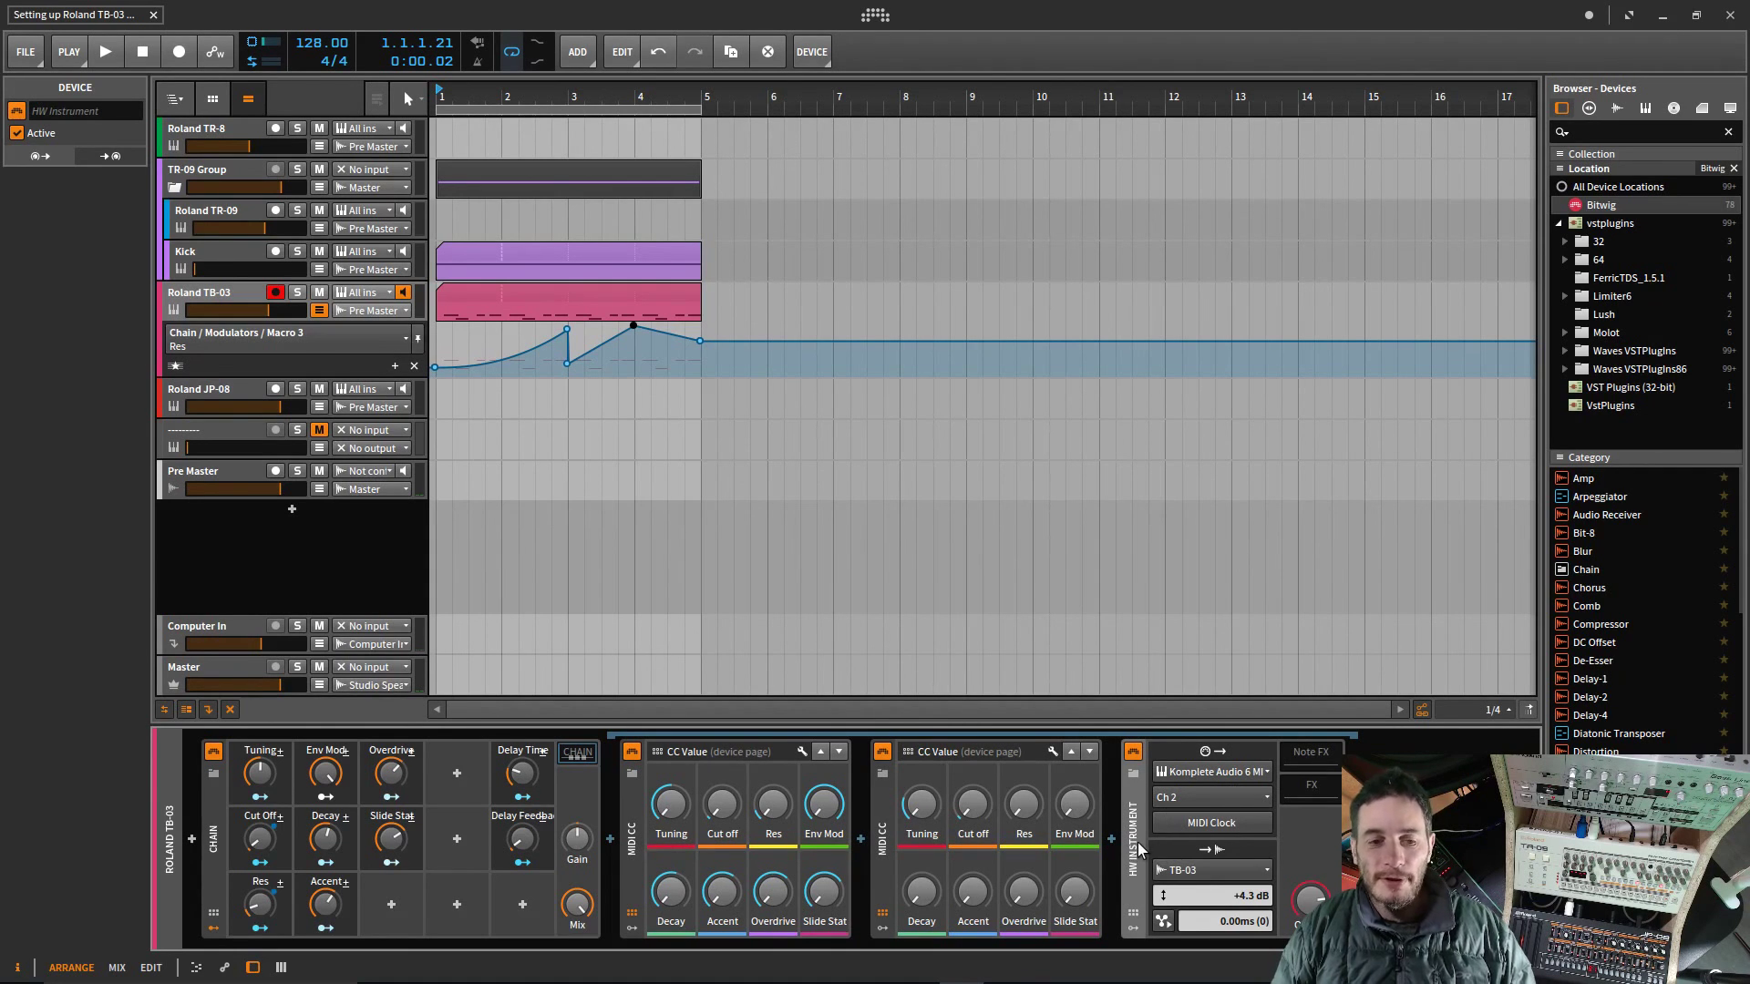
left_click(582, 754)
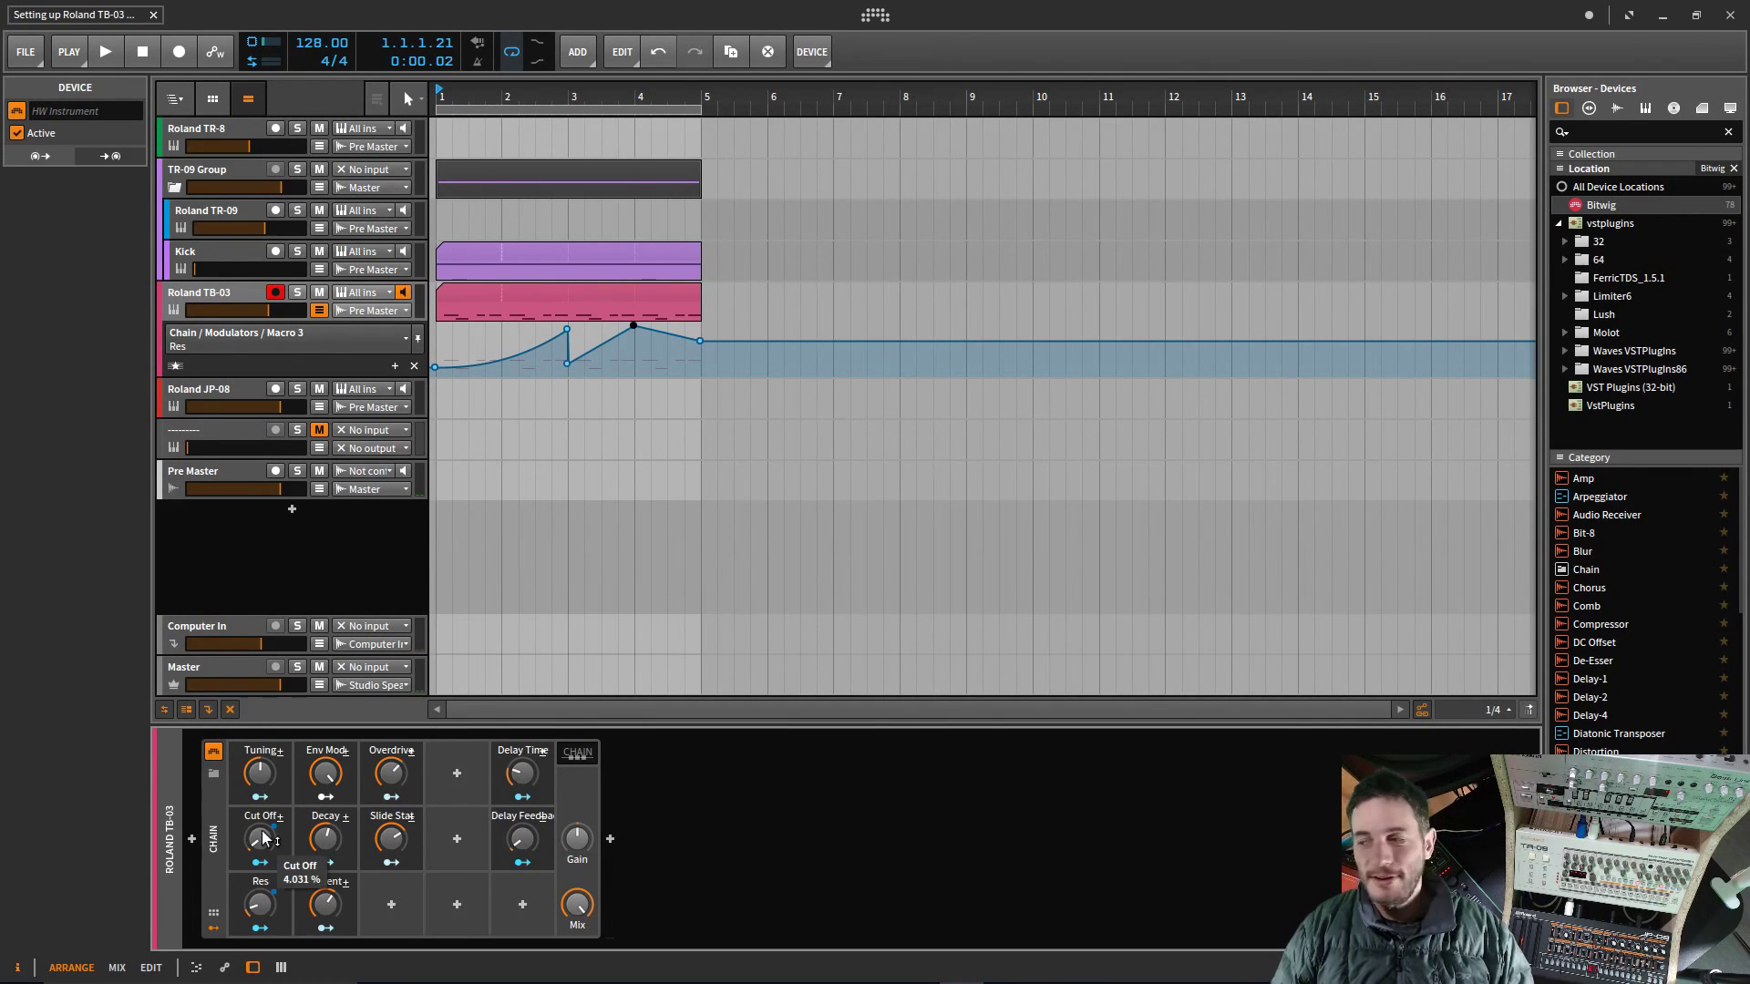
Step: Play the loop from the start, save the project during playback, and stop
key("space")
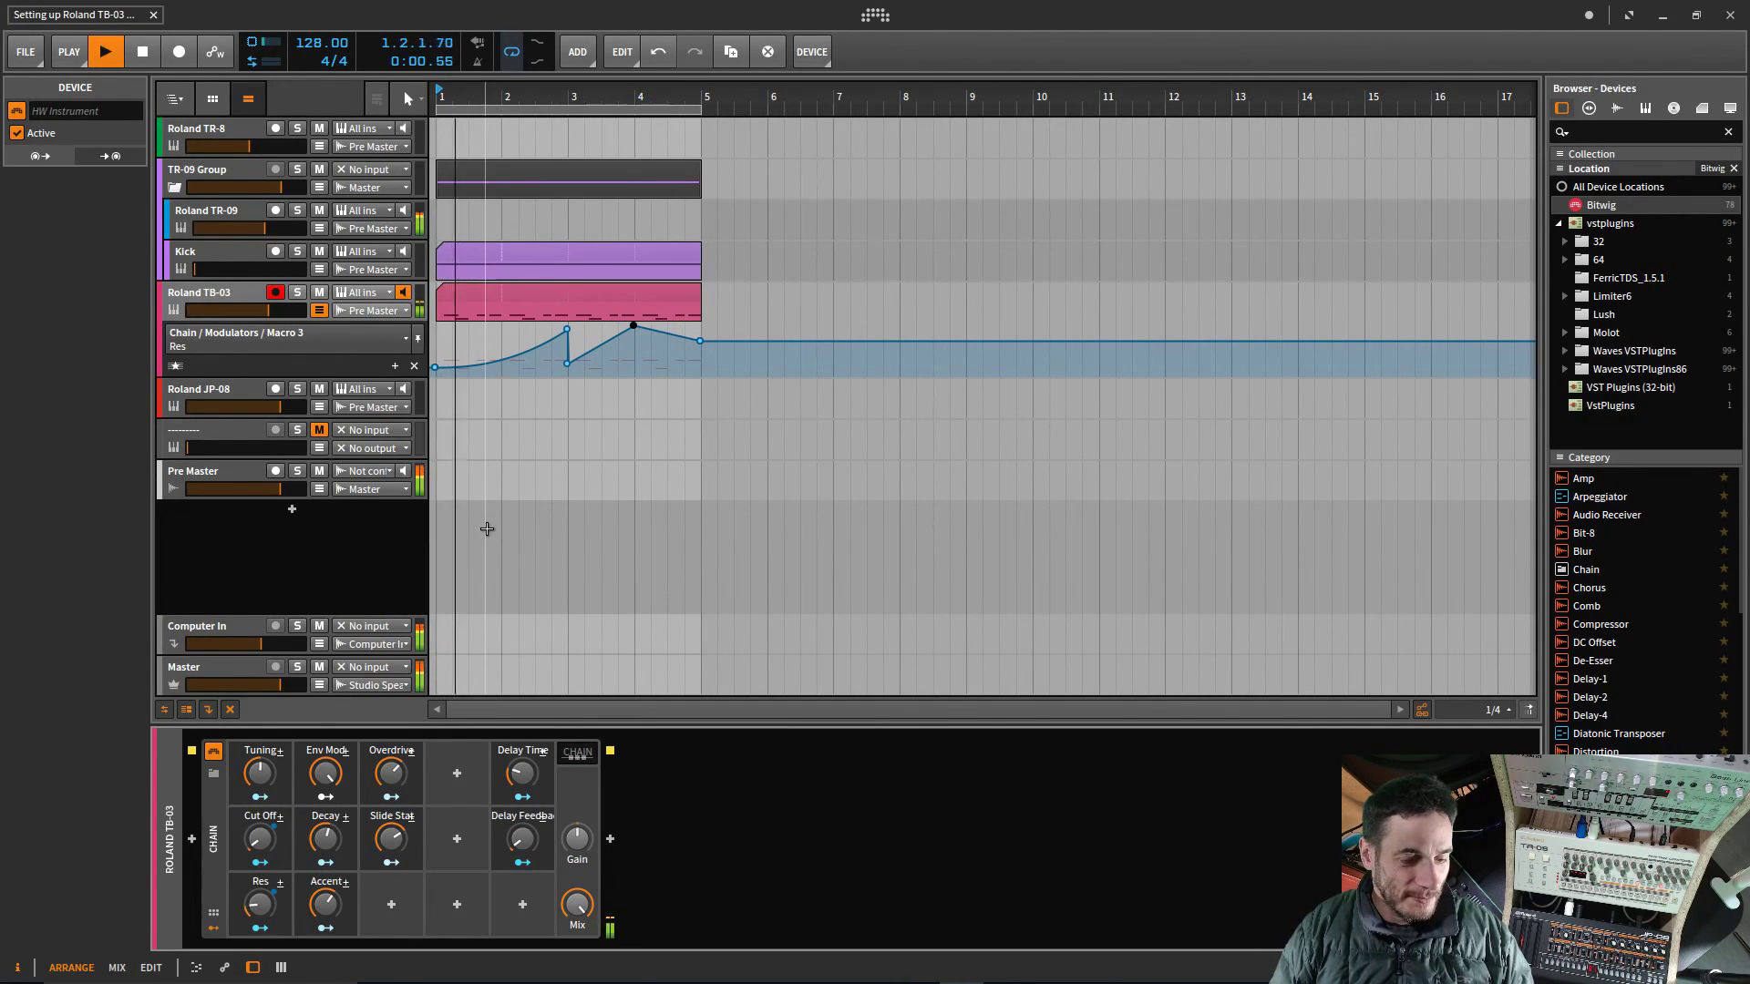
key("ctrl+s")
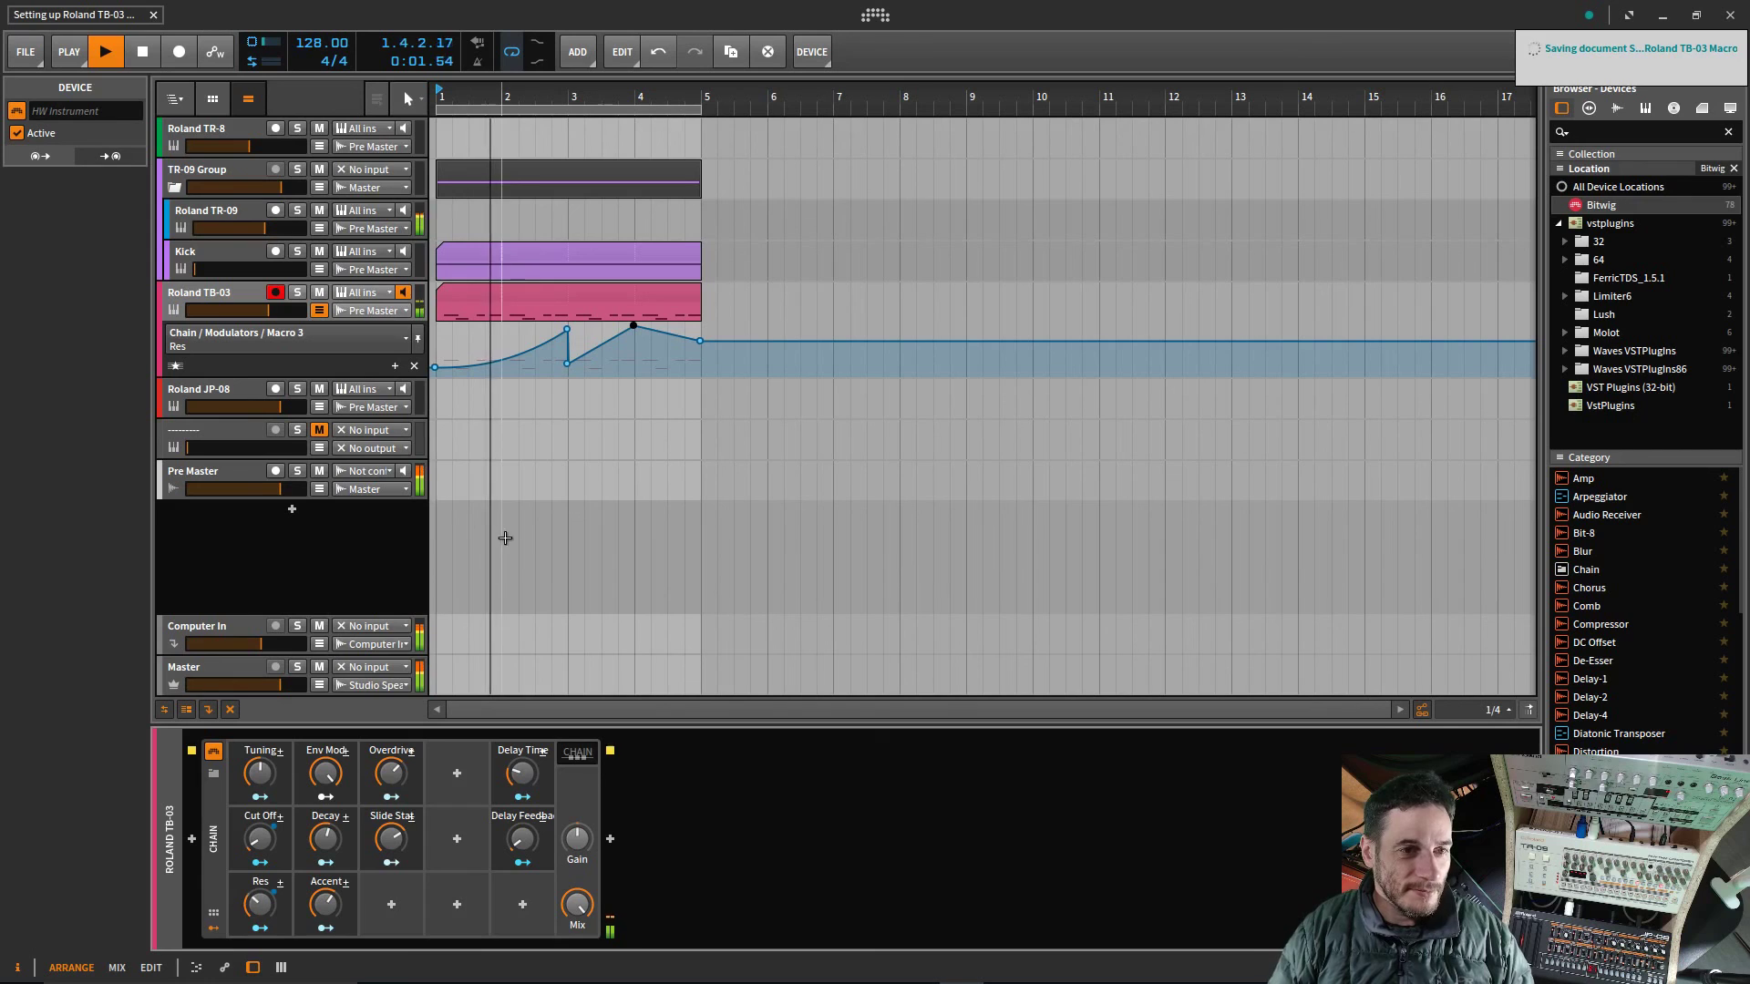
key("space")
Step: In the TB-03 clip, transpose the short F1 notes at 1.3.3 and the matching spots in the other bars to F2, and resume playback
double_click(466, 296)
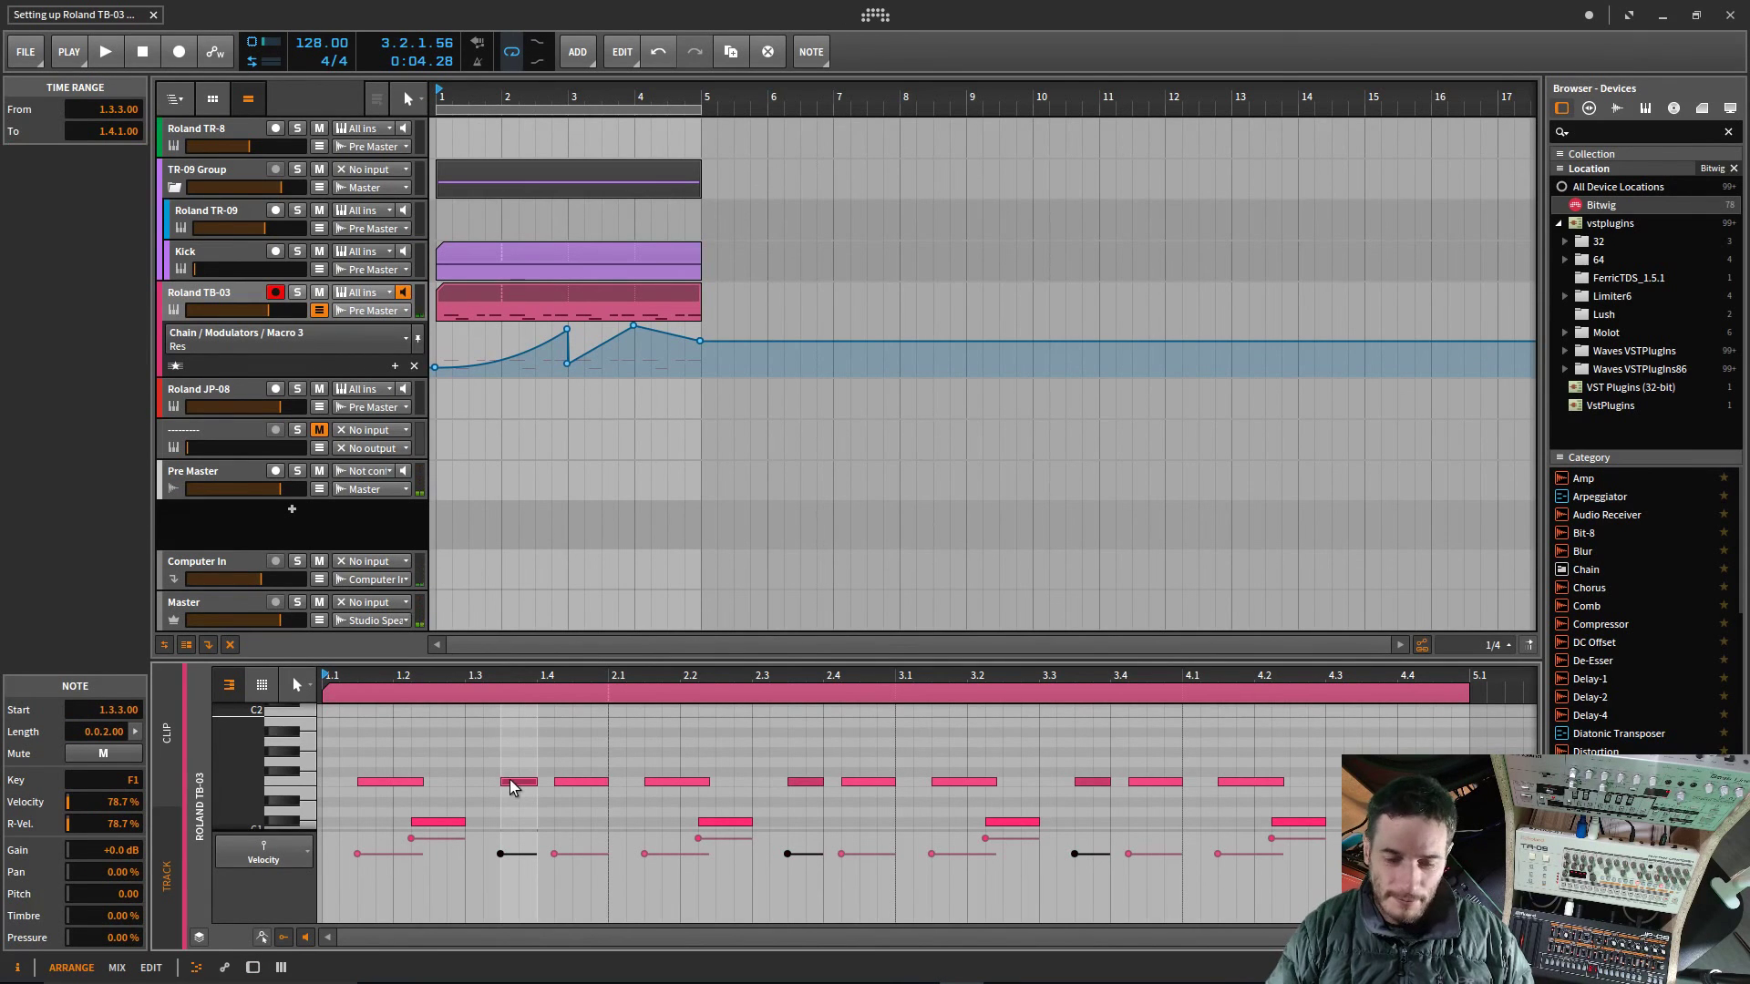
left_click(505, 782)
key("space")
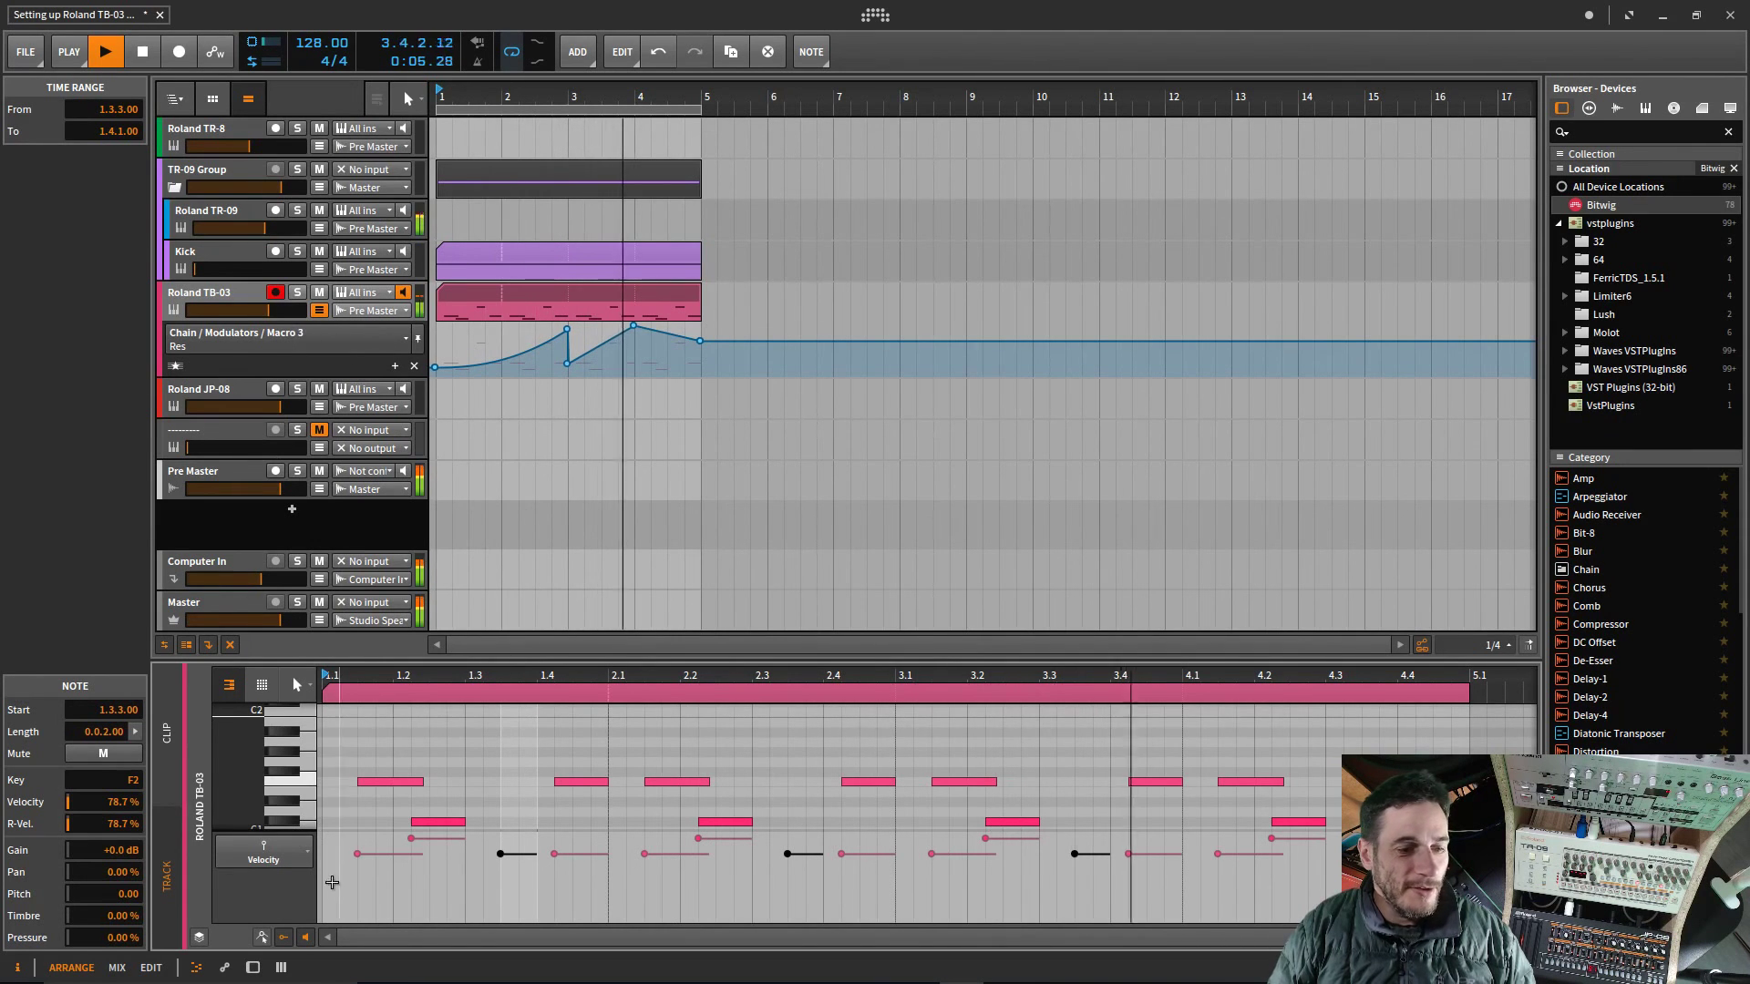
Step: Show the TB-03 devices and sweep the Slide Stat macro down to 0 % and back up in stages while the loop plays
left_click(254, 967)
left_click(391, 838)
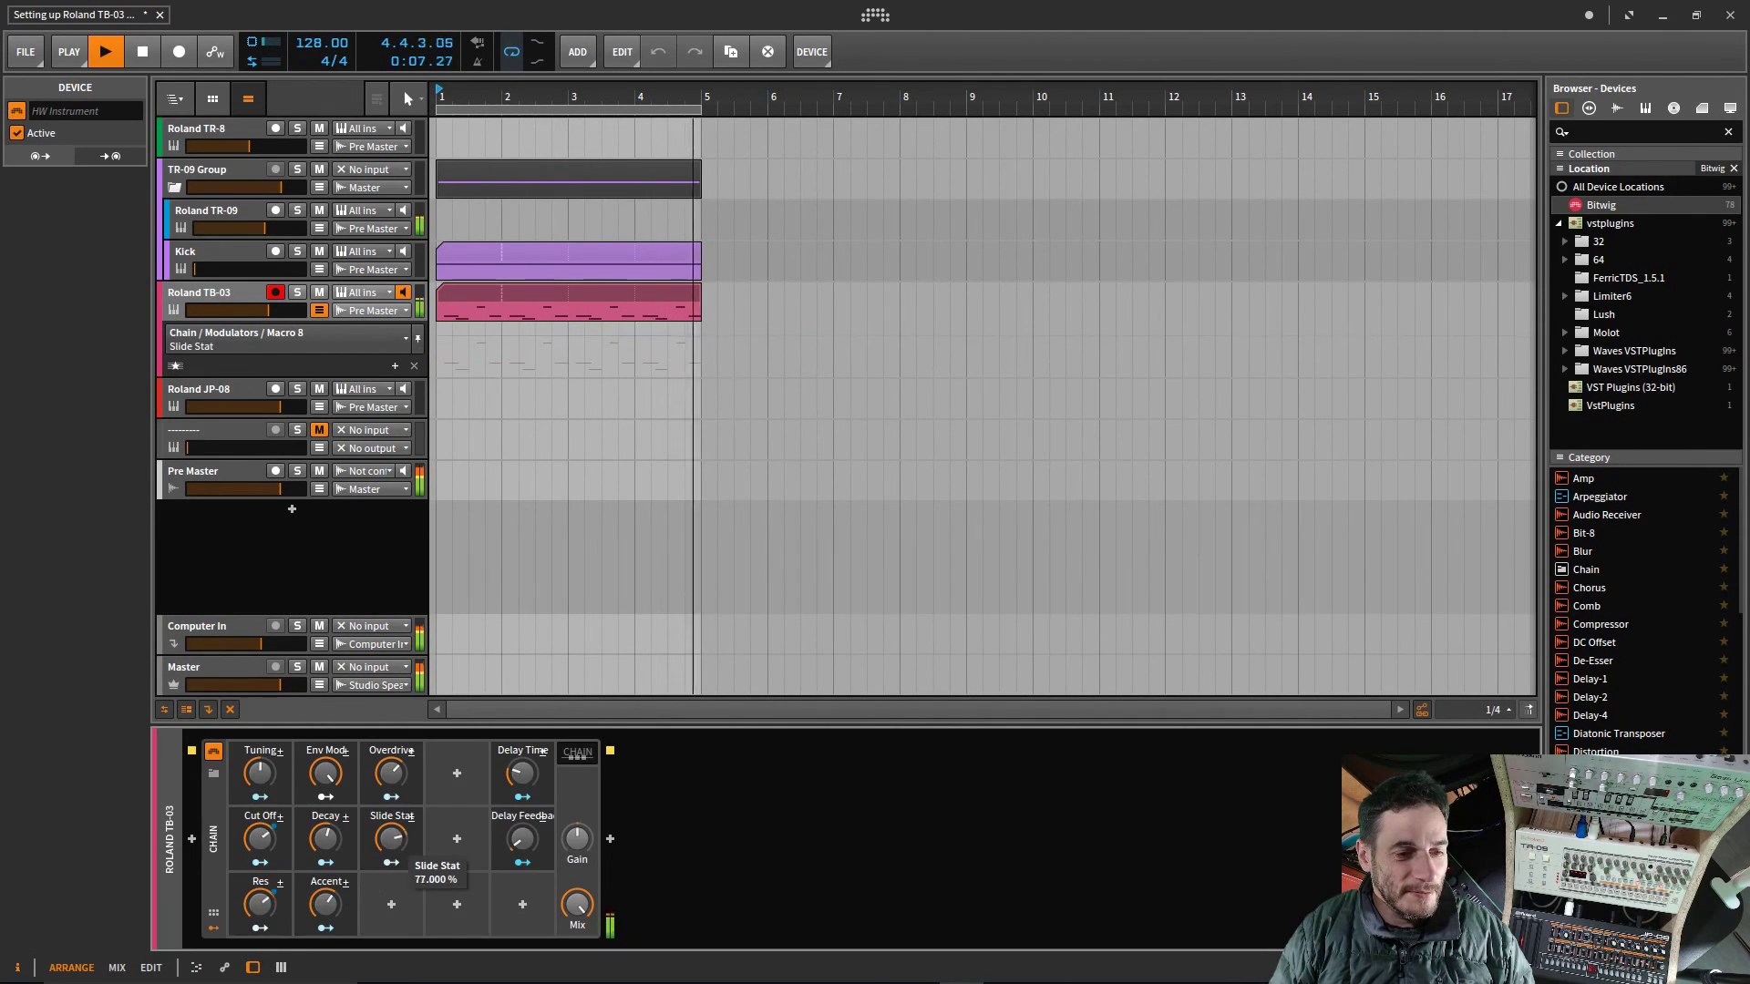
left_click_drag(391, 838, 394, 916)
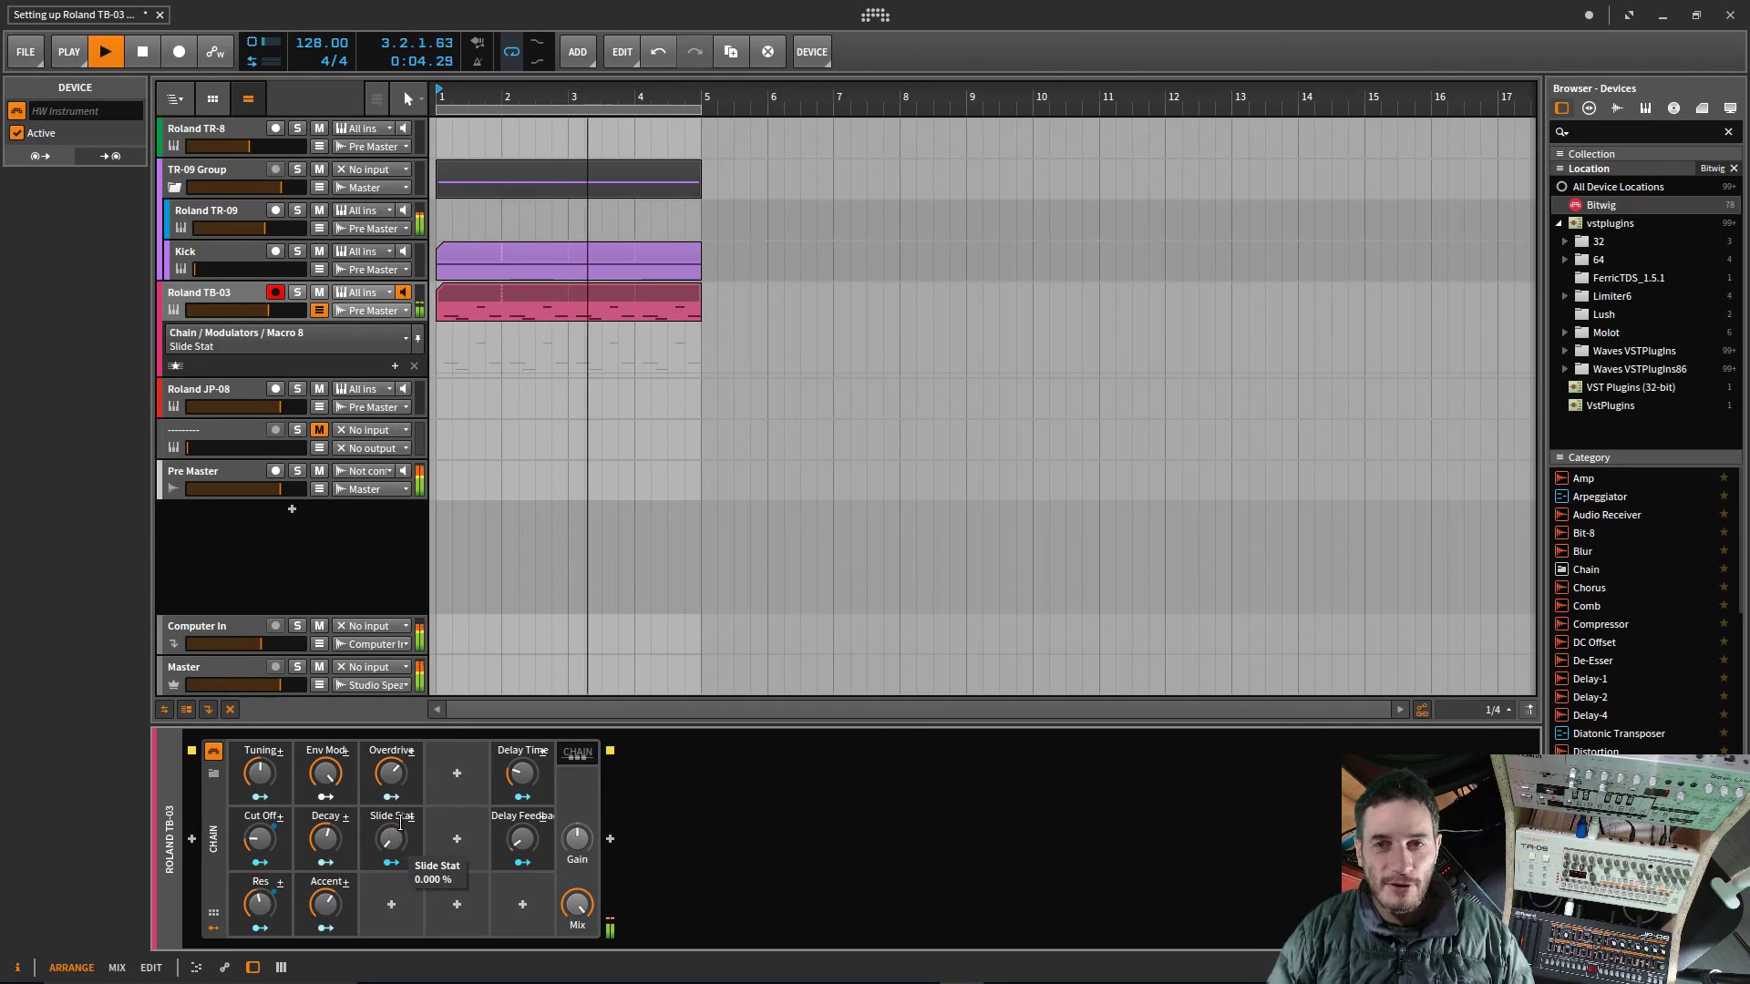
left_click_drag(400, 823, 400, 776)
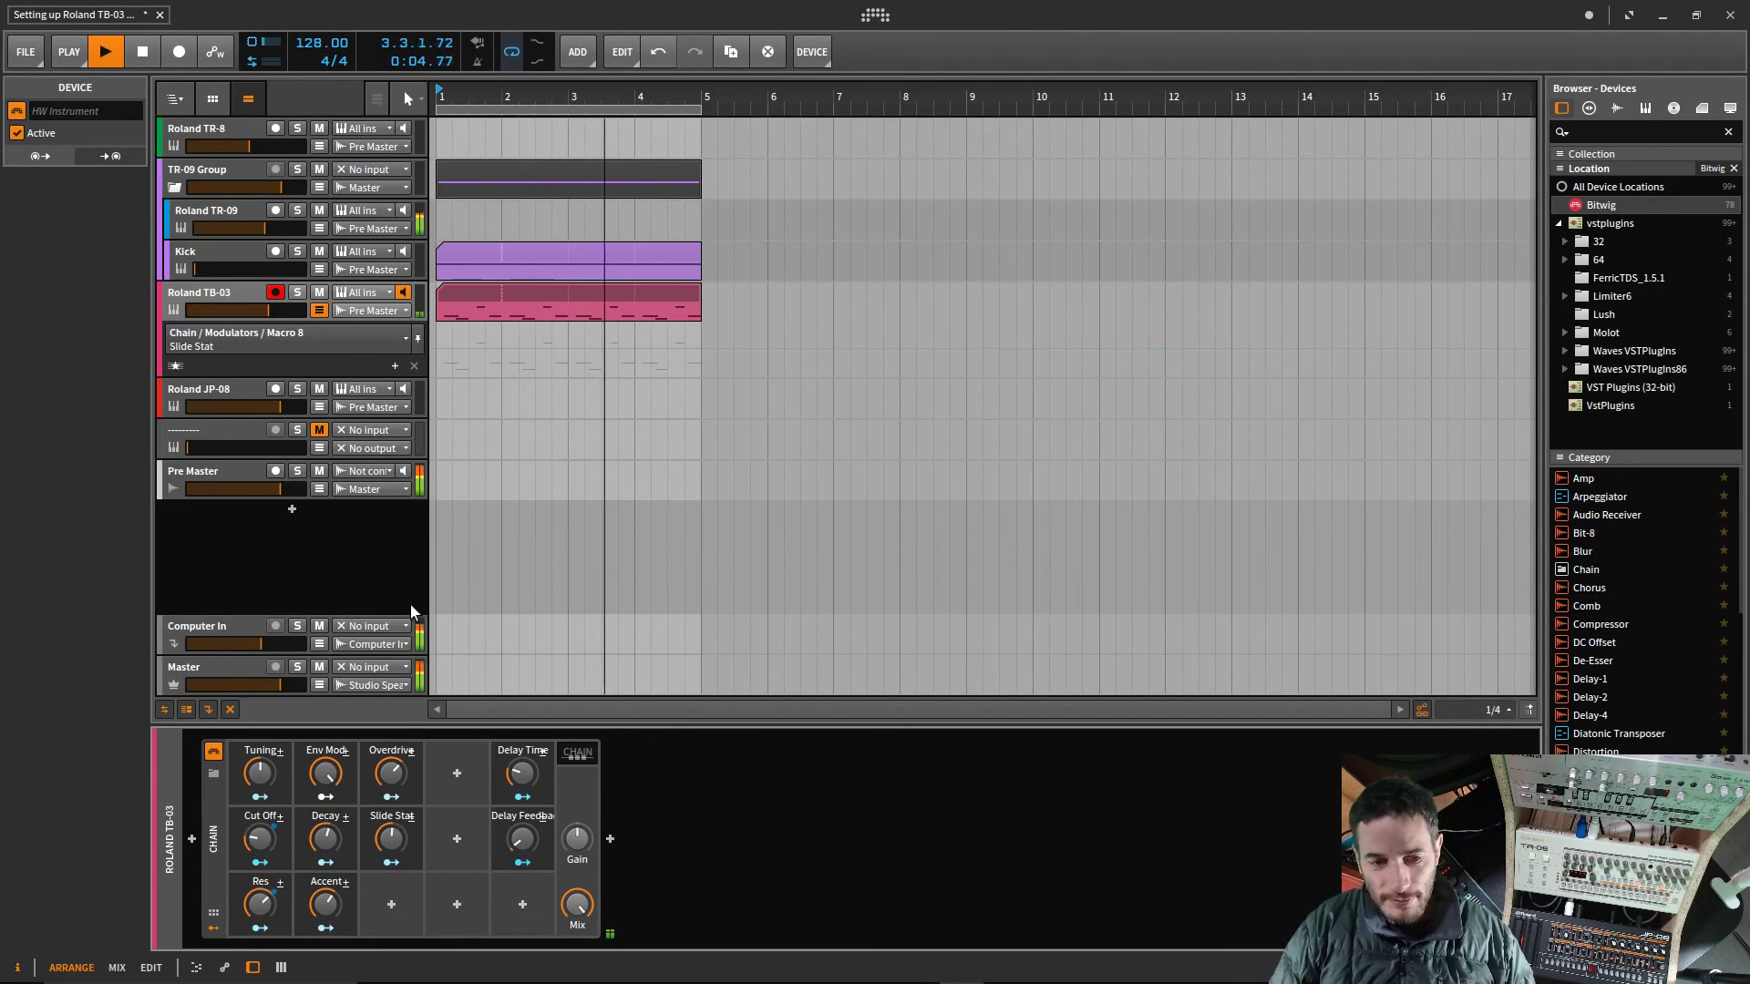
left_click_drag(398, 842, 398, 811)
Step: Save the project with the edited bassline, stop playback, and restart the loop from bar 1
key("ctrl+s")
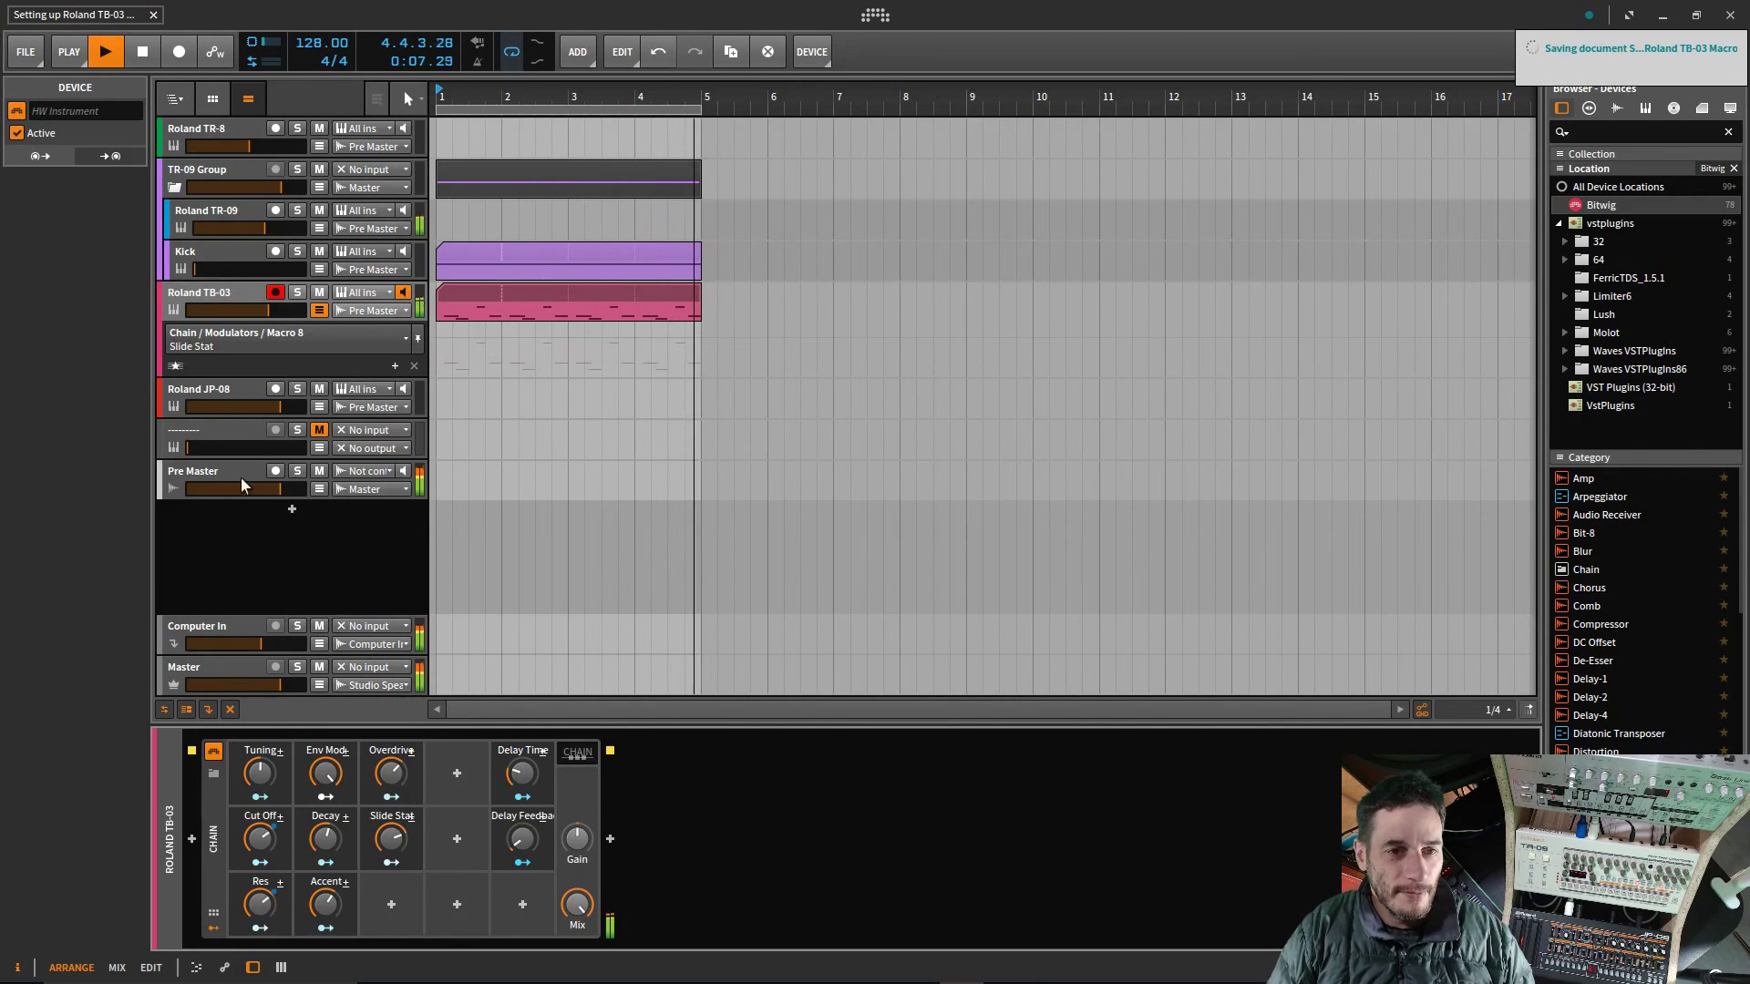
key("space")
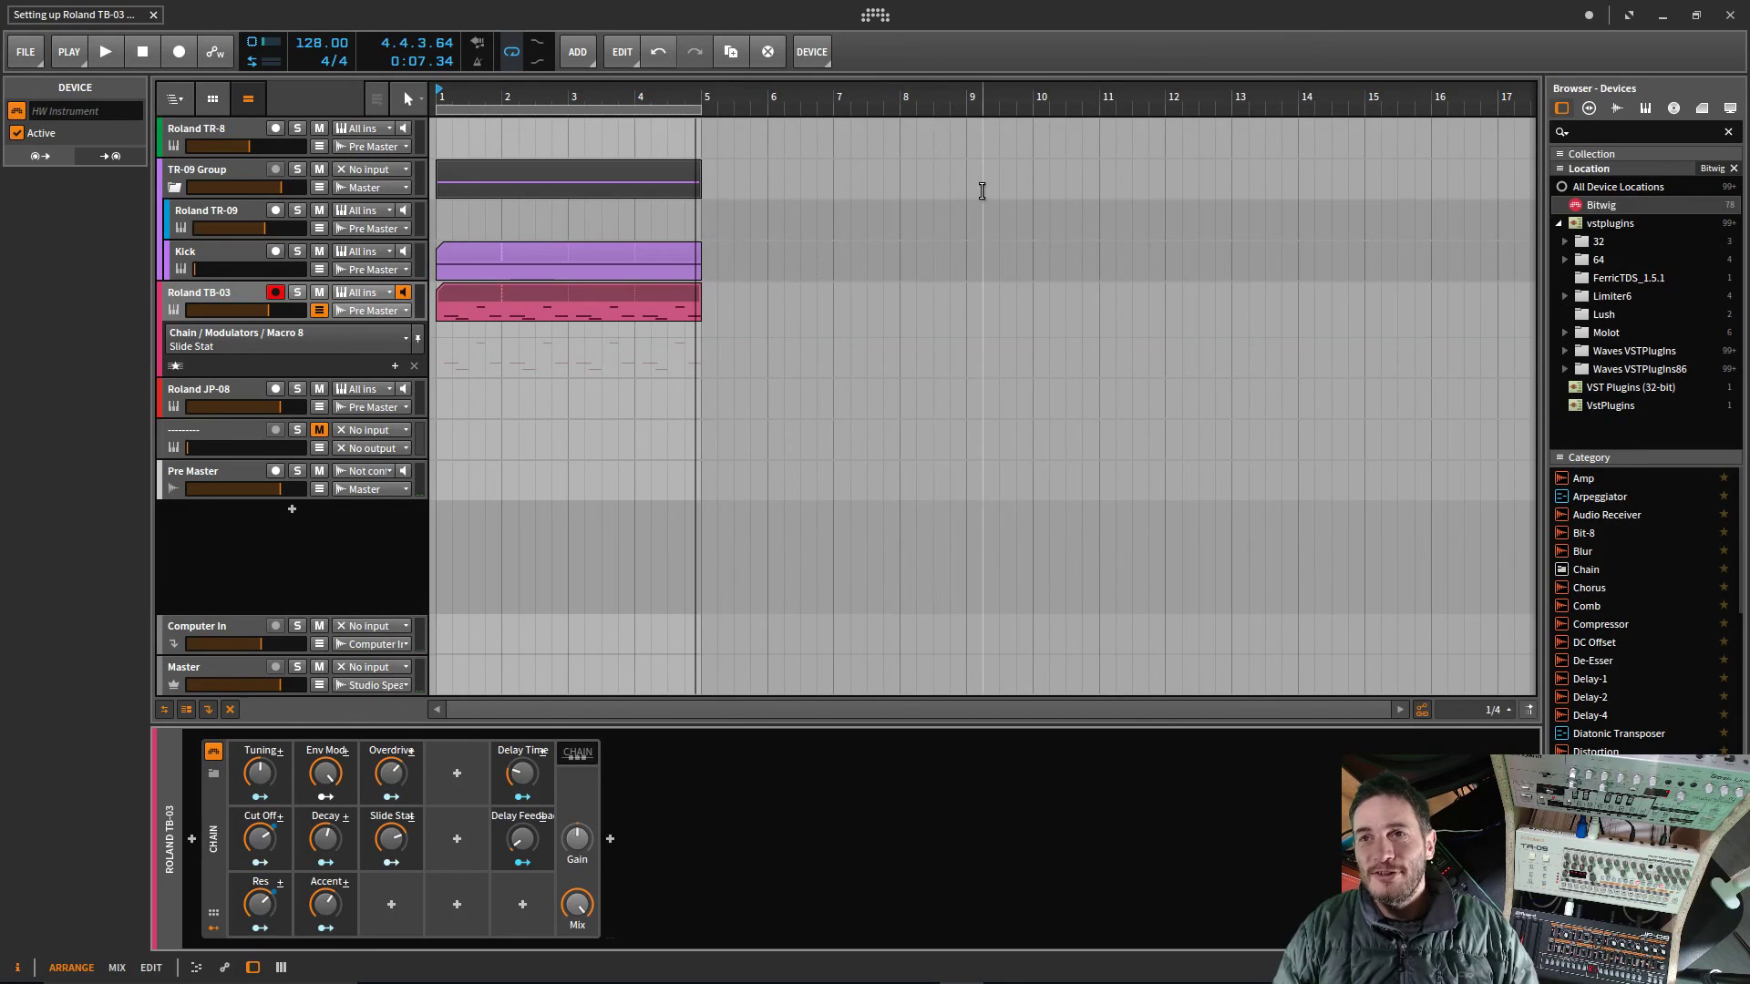
key("space")
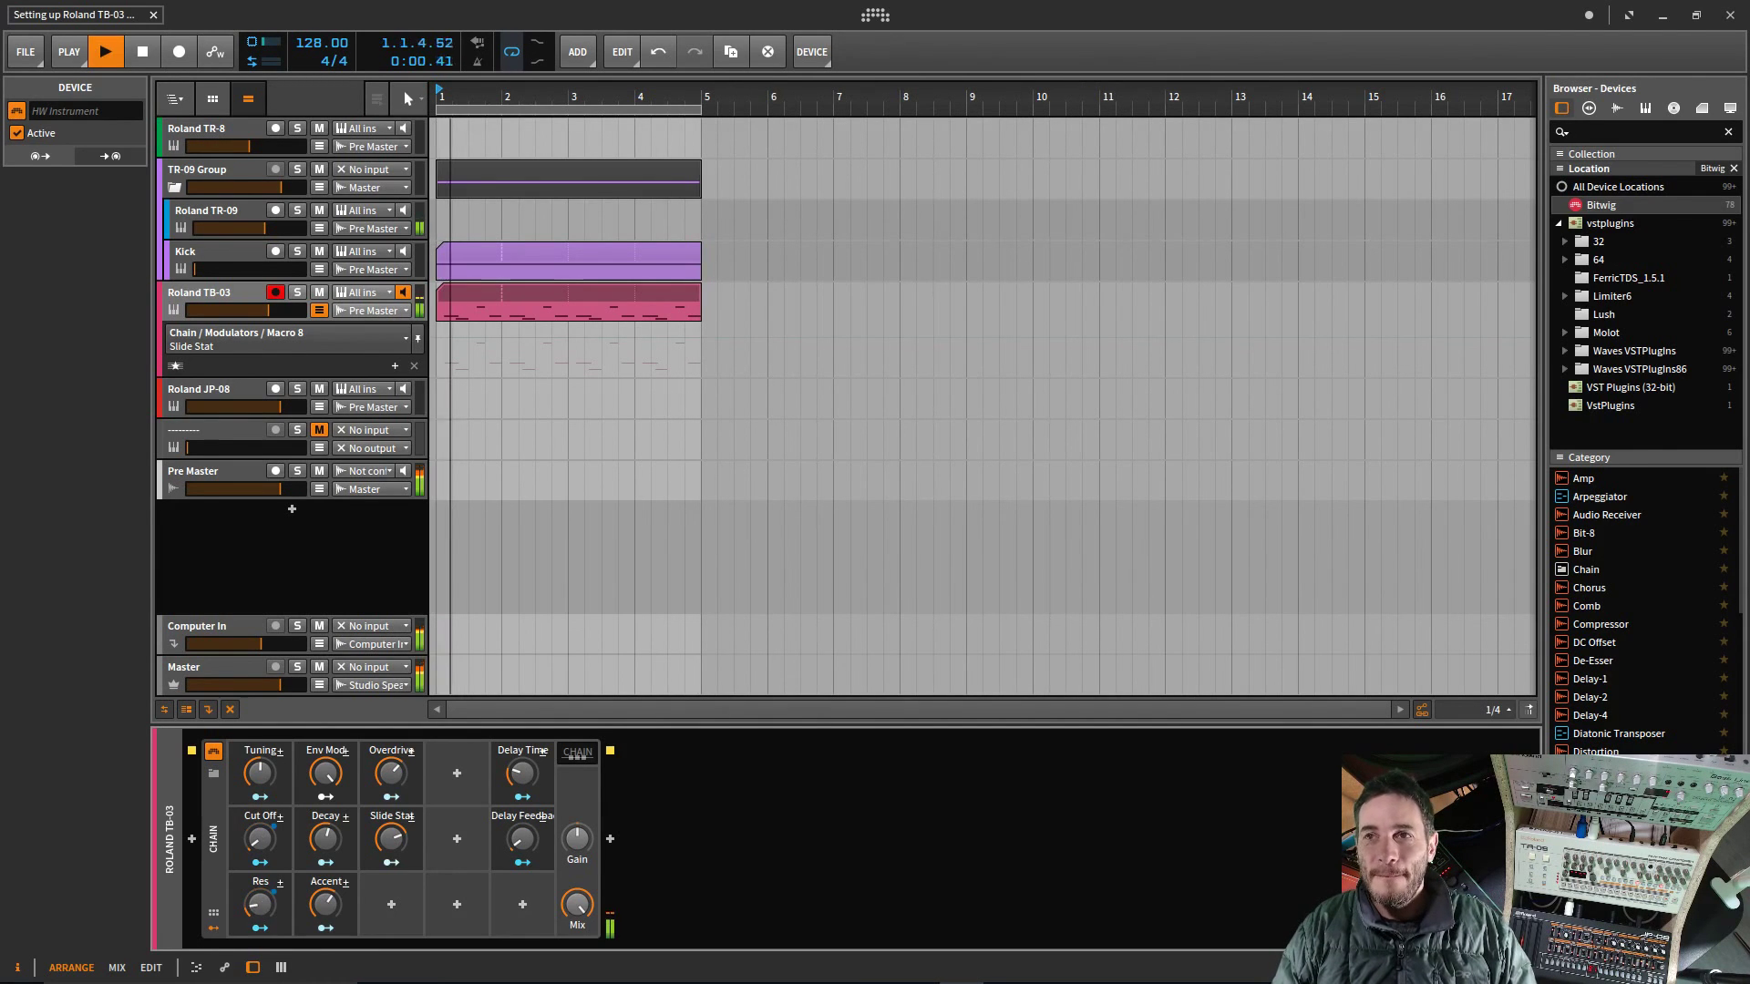